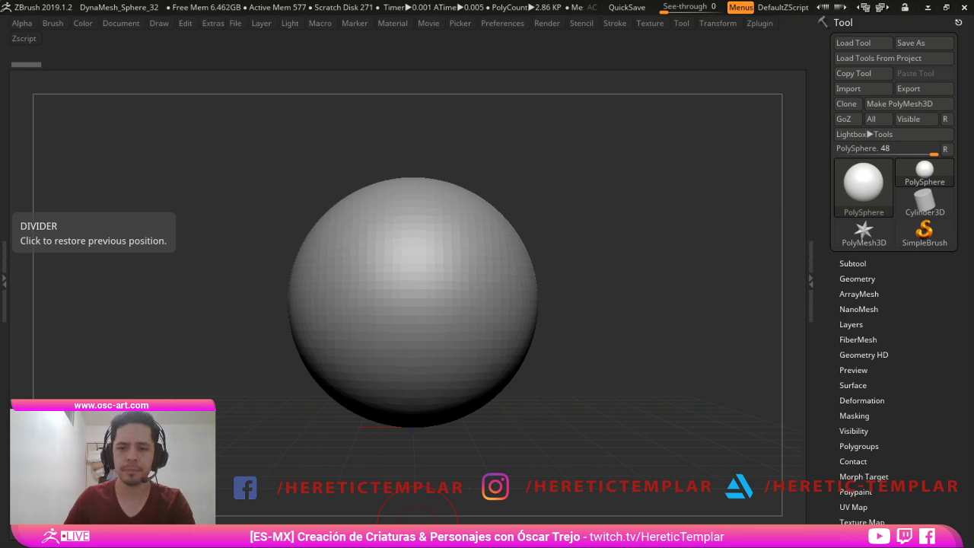
# - Turn off the perspective view for the sphere and hide the surrounding interface
pyautogui.press('Tab')
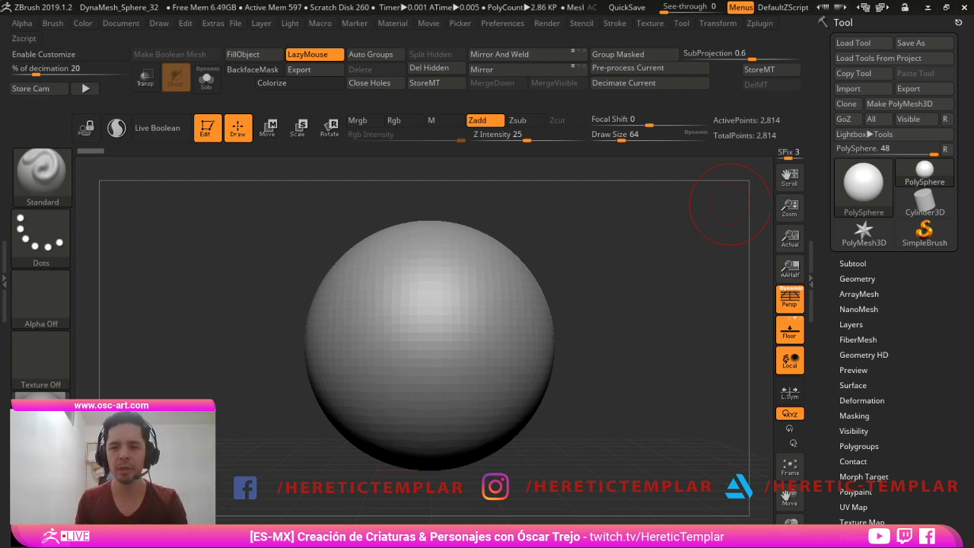
pyautogui.press('p')
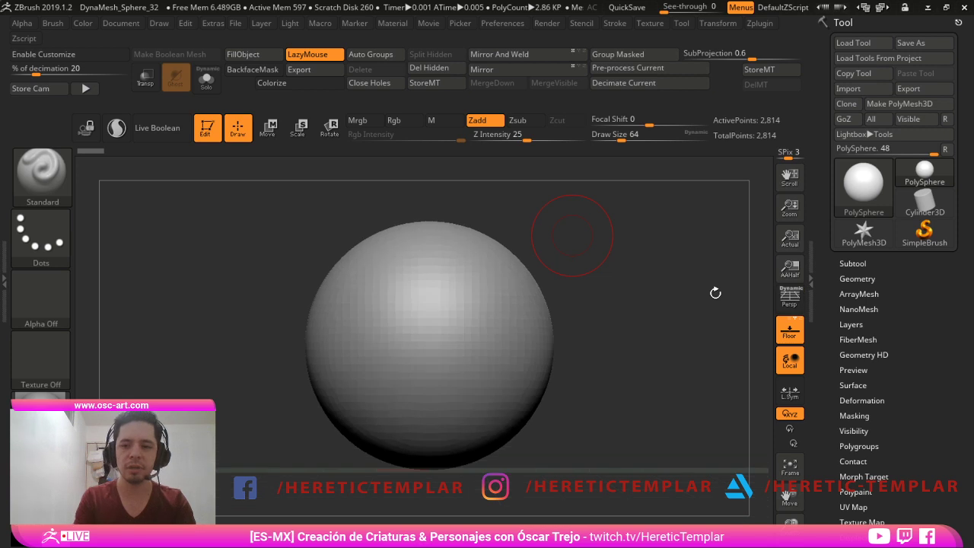
pyautogui.press('Tab')
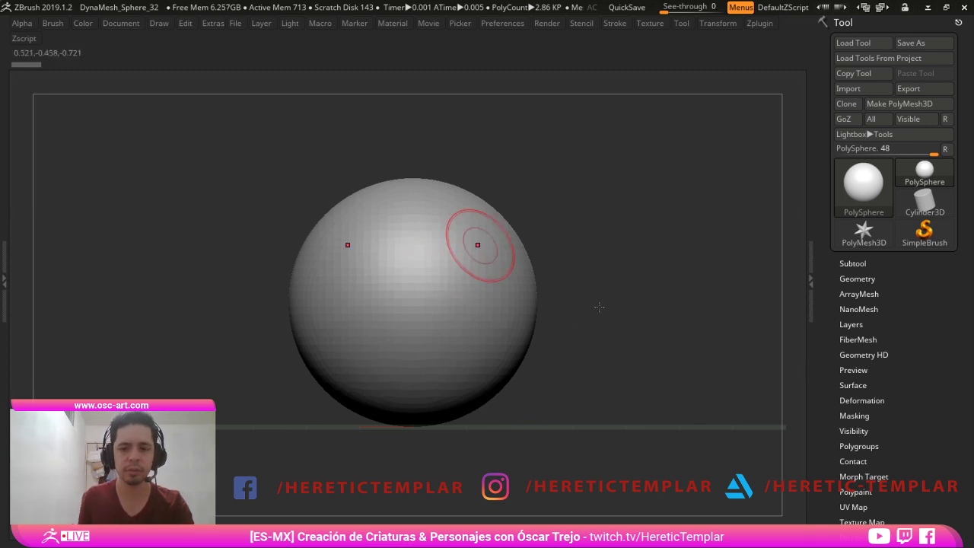
# - Pull the sphere's sides inward with the Move brush to form an egg-shaped head
pyautogui.moveTo(711, 393); pyautogui.dragTo(640, 336)
pyautogui.press('s')
pyautogui.moveTo(370, 288)
pyautogui.mouseDown()
pyautogui.moveTo(394, 291)
pyautogui.moveTo(406, 310)
pyautogui.mouseUp()
pyautogui.press('s')
pyautogui.keyDown('shift'); pyautogui.moveTo(476, 363); pyautogui.dragTo(492, 387); pyautogui.keyUp('shift')
pyautogui.moveTo(492, 387)
pyautogui.keyDown('alt'); pyautogui.mouseDown()
pyautogui.moveTo(498, 415)
pyautogui.moveTo(478, 357)
pyautogui.mouseUp(); pyautogui.keyUp('alt')
pyautogui.moveTo(361, 283); pyautogui.dragTo(384, 313)
pyautogui.press('s')
pyautogui.keyDown('alt'); pyautogui.moveTo(457, 241); pyautogui.dragTo(459, 278); pyautogui.keyUp('alt')
pyautogui.press('Tab')
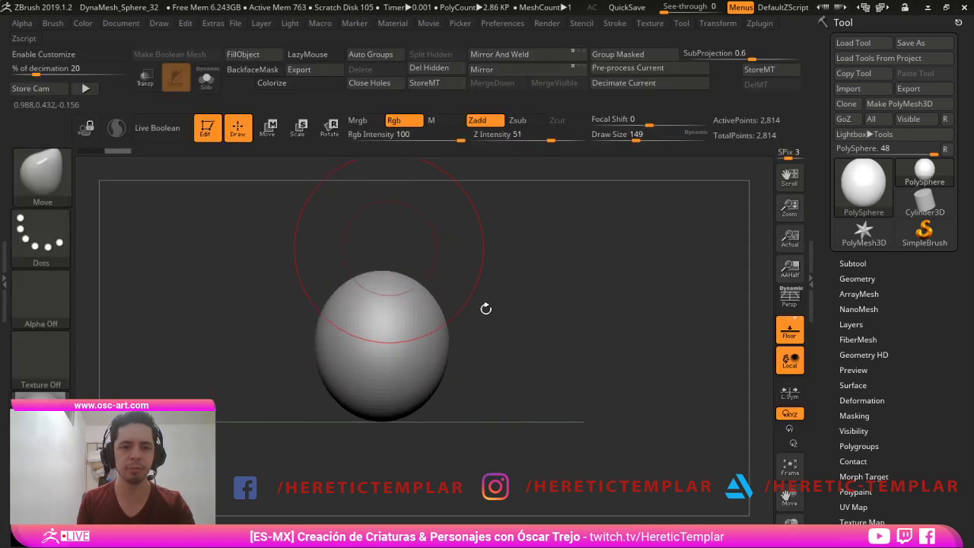
# - Refine the head's silhouette with the Move brush, tapering its lower part toward the chin
pyautogui.moveTo(603, 371)
pyautogui.keyDown('alt'); pyautogui.mouseDown()
pyautogui.moveTo(605, 344)
pyautogui.moveTo(576, 389)
pyautogui.mouseUp(); pyautogui.keyUp('alt')
pyautogui.press('s')
pyautogui.moveTo(452, 334)
pyautogui.mouseDown()
pyautogui.moveTo(446, 365)
pyautogui.moveTo(436, 352)
pyautogui.mouseUp()
pyautogui.press('s')
pyautogui.press('b')
pyautogui.press('m')
pyautogui.press('v')
pyautogui.press('s')
pyautogui.moveTo(436, 353); pyautogui.dragTo(431, 363)
pyautogui.press('s')
pyautogui.moveTo(432, 364); pyautogui.dragTo(412, 397)
pyautogui.press('s')
pyautogui.moveTo(412, 405); pyautogui.dragTo(407, 405)
# - Build up the first cheek and eye-area volumes with the ClayBuildup brush
pyautogui.press('b')
pyautogui.press('c')
pyautogui.press('b')
pyautogui.press('s')
pyautogui.moveTo(418, 305)
pyautogui.mouseDown()
pyautogui.moveTo(407, 313)
pyautogui.moveTo(395, 298)
pyautogui.moveTo(417, 299)
pyautogui.moveTo(420, 318)
pyautogui.moveTo(386, 331)
pyautogui.moveTo(398, 338)
pyautogui.moveTo(416, 299)
pyautogui.moveTo(399, 301)
pyautogui.mouseUp()
pyautogui.press('s')
# - Carve the eye lines and the sides of the nose bridge with the DamStandard brush
pyautogui.press('b')
pyautogui.press('d')
pyautogui.press('s')
pyautogui.press('s')
pyautogui.moveTo(399, 298); pyautogui.dragTo(417, 290)
pyautogui.press('s')
pyautogui.moveTo(412, 301); pyautogui.dragTo(405, 301)
pyautogui.moveTo(505, 375); pyautogui.dragTo(540, 387)
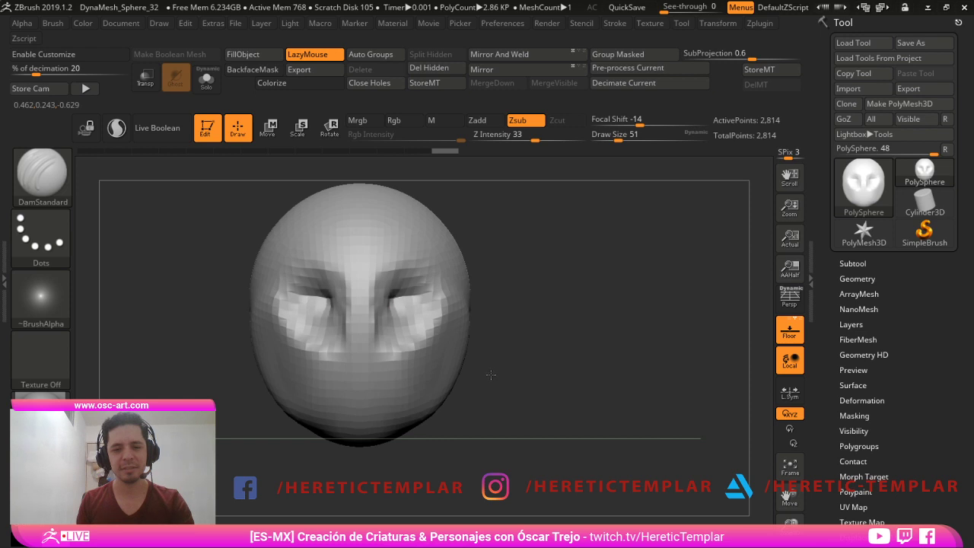
pyautogui.moveTo(433, 307)
pyautogui.mouseDown()
pyautogui.moveTo(395, 304)
pyautogui.moveTo(383, 323)
pyautogui.moveTo(391, 370)
pyautogui.moveTo(320, 367)
pyautogui.moveTo(400, 363)
pyautogui.mouseUp()
pyautogui.press('s')
pyautogui.moveTo(512, 366)
pyautogui.keyDown('alt'); pyautogui.mouseDown()
pyautogui.moveTo(495, 321)
pyautogui.moveTo(498, 346)
pyautogui.mouseUp(); pyautogui.keyUp('alt')
pyautogui.moveTo(513, 346); pyautogui.dragTo(442, 342)
# - Build up the nose and the cheeks beside it with the ClayBuildup brush, varying the brush size
pyautogui.press('b')
pyautogui.press('c')
pyautogui.press('b')
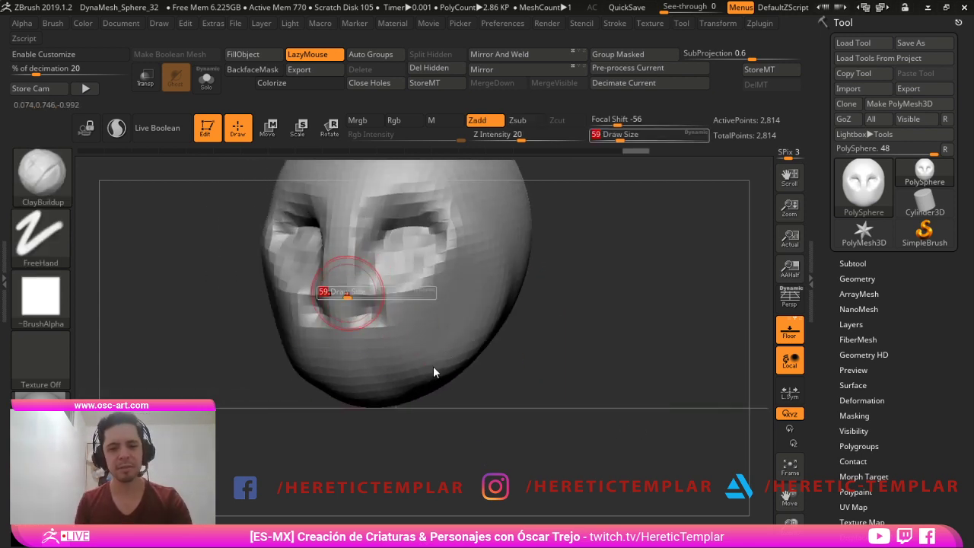
pyautogui.moveTo(433, 291); pyautogui.dragTo(435, 228)
pyautogui.press(']')
pyautogui.moveTo(480, 347)
pyautogui.mouseDown()
pyautogui.moveTo(509, 359)
pyautogui.moveTo(512, 395)
pyautogui.moveTo(532, 384)
pyautogui.moveTo(537, 337)
pyautogui.moveTo(522, 374)
pyautogui.moveTo(534, 373)
pyautogui.moveTo(510, 356)
pyautogui.mouseUp()
pyautogui.press('s')
pyautogui.click(526, 376)
pyautogui.press('s')
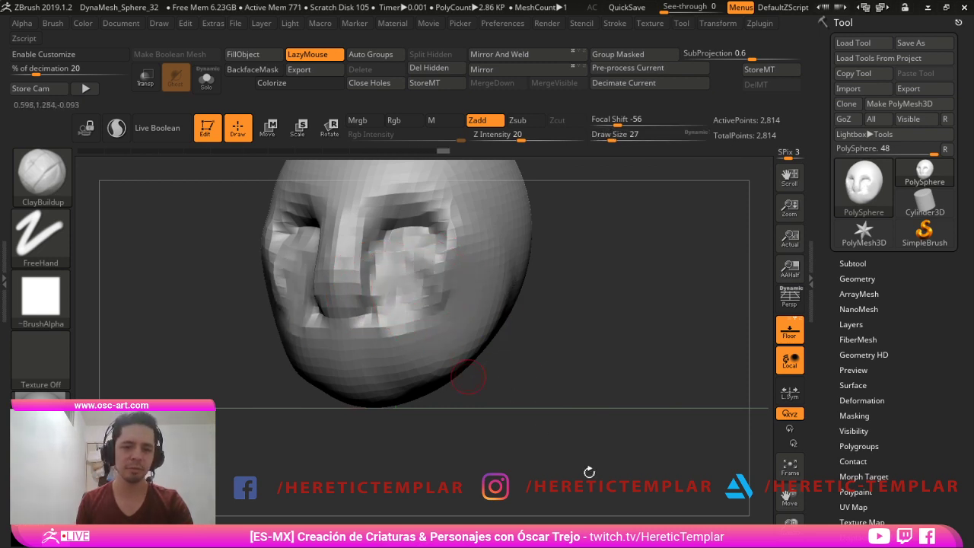
# - Hide the interface, face the head frontally, build up the brow ridge and deepen the eye sockets
pyautogui.keyDown('shift'); pyautogui.moveTo(589, 472); pyautogui.dragTo(609, 469); pyautogui.keyUp('shift')
pyautogui.press('s')
pyautogui.moveTo(568, 300); pyautogui.dragTo(573, 300)
pyautogui.press('Tab')
pyautogui.keyDown('alt'); pyautogui.moveTo(692, 354); pyautogui.dragTo(671, 459); pyautogui.keyUp('alt')
pyautogui.press('s')
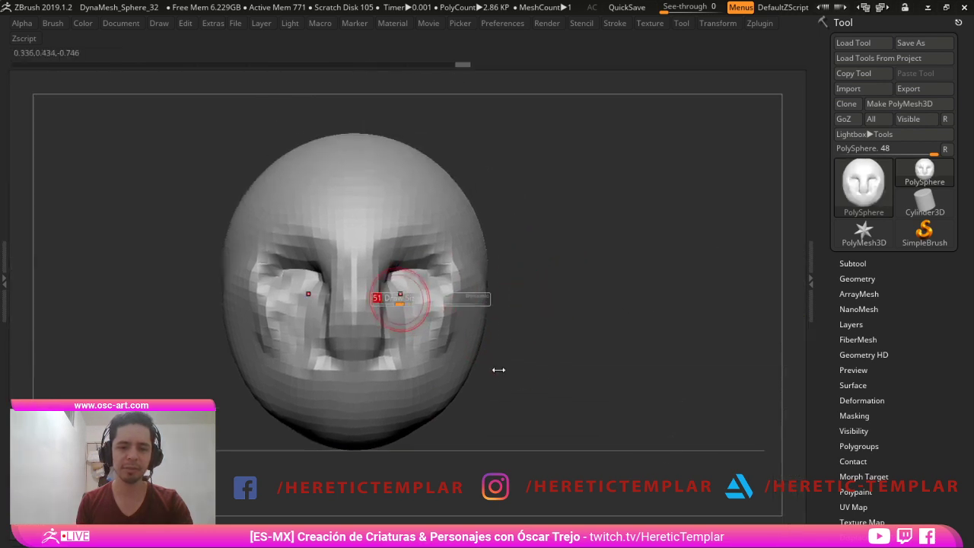
pyautogui.moveTo(497, 370); pyautogui.dragTo(510, 369)
pyautogui.press('s')
pyautogui.moveTo(519, 335)
pyautogui.mouseDown()
pyautogui.moveTo(490, 318)
pyautogui.moveTo(543, 324)
pyautogui.mouseUp()
pyautogui.moveTo(489, 306)
pyautogui.mouseDown()
pyautogui.moveTo(514, 285)
pyautogui.moveTo(544, 293)
pyautogui.moveTo(494, 297)
pyautogui.mouseUp()
# - Shape the mouth area and the surface below it down to the chin
pyautogui.press('s')
pyautogui.moveTo(478, 349); pyautogui.dragTo(474, 349)
pyautogui.moveTo(478, 335); pyautogui.dragTo(481, 447)
pyautogui.press('s')
pyautogui.press('s')
pyautogui.moveTo(466, 492)
pyautogui.mouseDown()
pyautogui.moveTo(449, 493)
pyautogui.moveTo(478, 491)
pyautogui.moveTo(440, 484)
pyautogui.moveTo(458, 500)
pyautogui.moveTo(489, 498)
pyautogui.mouseUp()
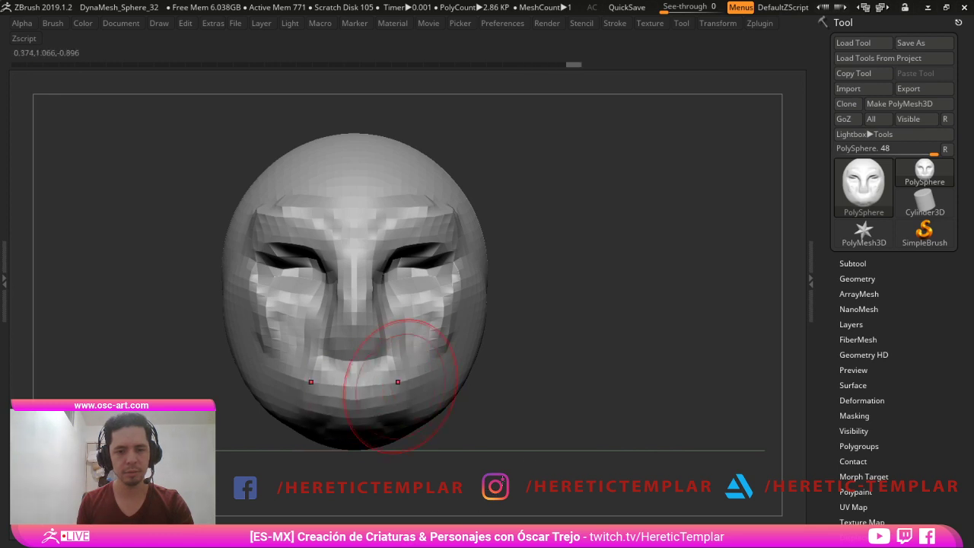
# - Carve the hollows under the cheekbones and build up the muzzle around the mouth
pyautogui.moveTo(552, 429)
pyautogui.mouseDown()
pyautogui.moveTo(583, 401)
pyautogui.moveTo(557, 457)
pyautogui.moveTo(535, 427)
pyautogui.moveTo(536, 446)
pyautogui.mouseUp()
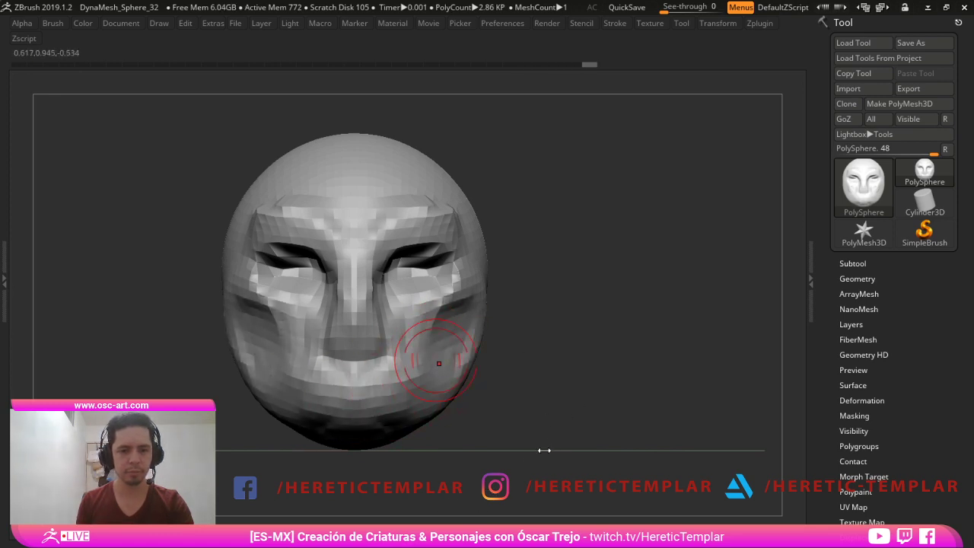
pyautogui.moveTo(457, 306)
pyautogui.mouseDown()
pyautogui.moveTo(466, 319)
pyautogui.moveTo(435, 333)
pyautogui.moveTo(417, 392)
pyautogui.moveTo(400, 391)
pyautogui.moveTo(398, 339)
pyautogui.moveTo(366, 335)
pyautogui.moveTo(355, 347)
pyautogui.mouseUp()
pyautogui.press('s')
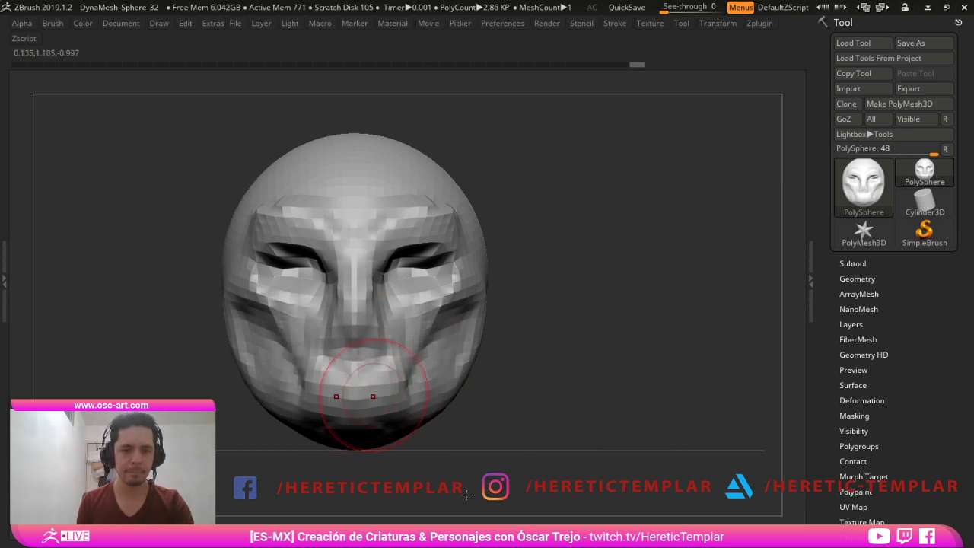
# - Shape the chin and jawline from the front and the side, narrowing the lower face
pyautogui.moveTo(370, 431); pyautogui.dragTo(366, 463)
pyautogui.moveTo(563, 426)
pyautogui.mouseDown()
pyautogui.moveTo(590, 426)
pyautogui.moveTo(563, 426)
pyautogui.mouseUp()
pyautogui.press('s')
pyautogui.moveTo(662, 518); pyautogui.dragTo(572, 522)
pyautogui.moveTo(411, 498)
pyautogui.mouseDown()
pyautogui.moveTo(358, 426)
pyautogui.moveTo(364, 443)
pyautogui.moveTo(395, 441)
pyautogui.moveTo(373, 426)
pyautogui.moveTo(367, 434)
pyautogui.mouseUp()
pyautogui.moveTo(411, 461)
pyautogui.mouseDown()
pyautogui.moveTo(408, 443)
pyautogui.moveTo(437, 438)
pyautogui.mouseUp()
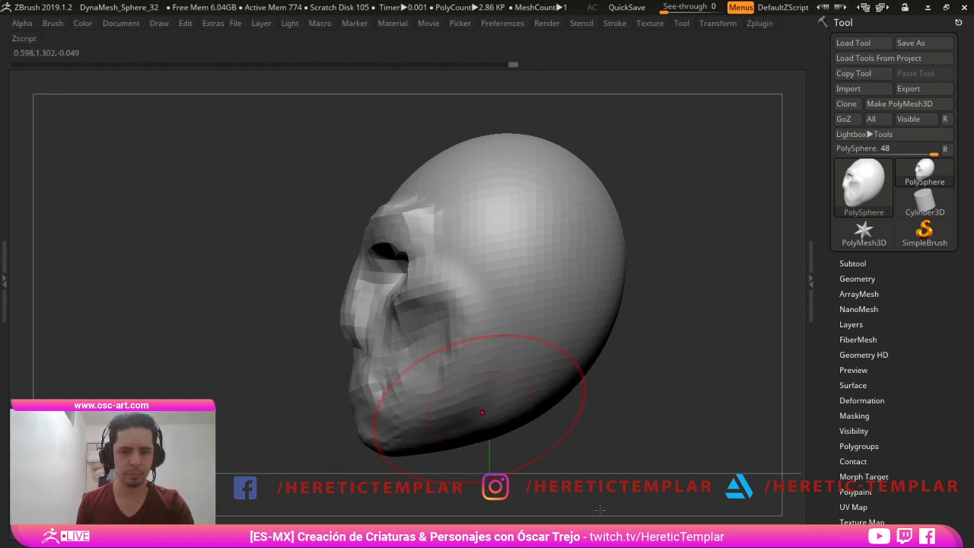
pyautogui.moveTo(481, 394); pyautogui.dragTo(494, 388)
pyautogui.moveTo(606, 436); pyautogui.dragTo(551, 251)
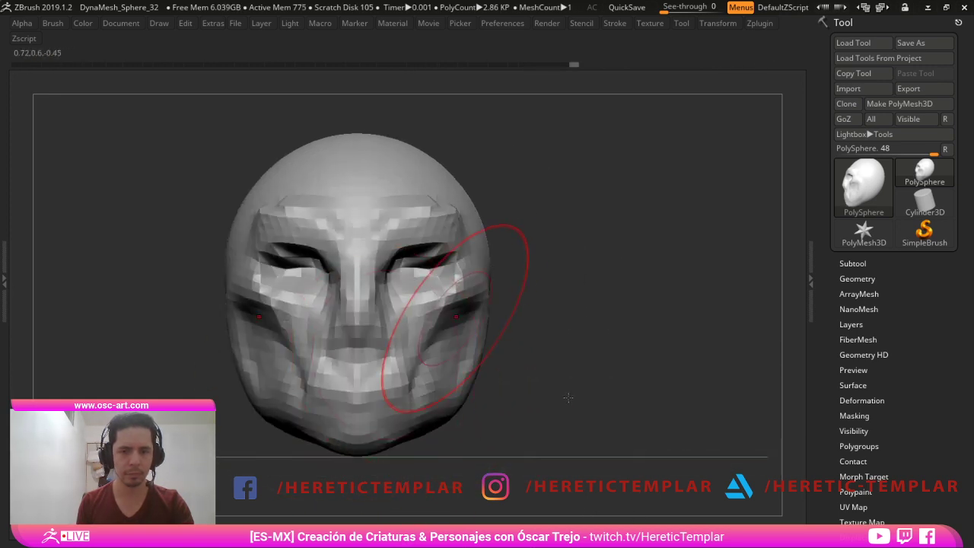
# - Build up the forehead and front of the skull above the brow using a large brush
pyautogui.moveTo(594, 192); pyautogui.dragTo(559, 263)
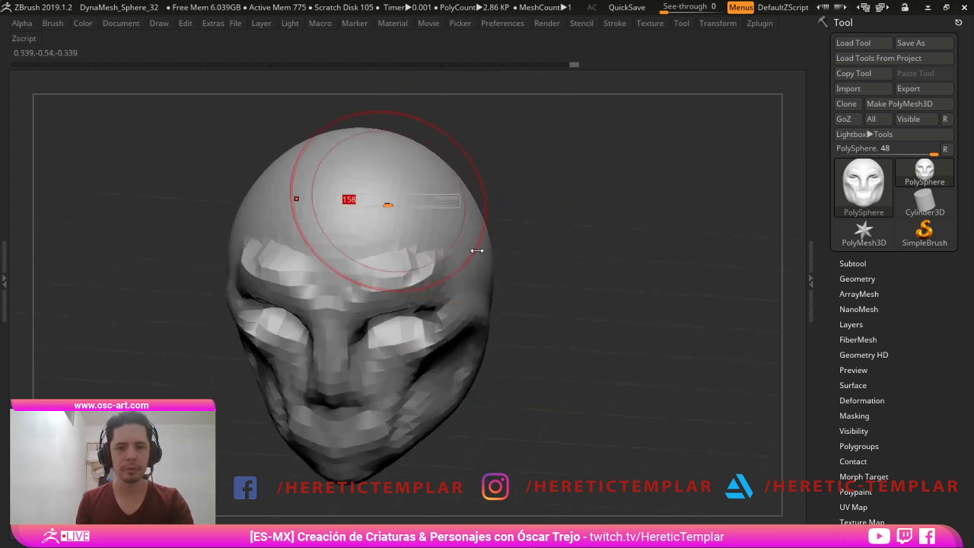
pyautogui.moveTo(465, 236)
pyautogui.mouseDown()
pyautogui.moveTo(467, 246)
pyautogui.moveTo(341, 182)
pyautogui.moveTo(378, 219)
pyautogui.moveTo(399, 182)
pyautogui.moveTo(428, 233)
pyautogui.mouseUp()
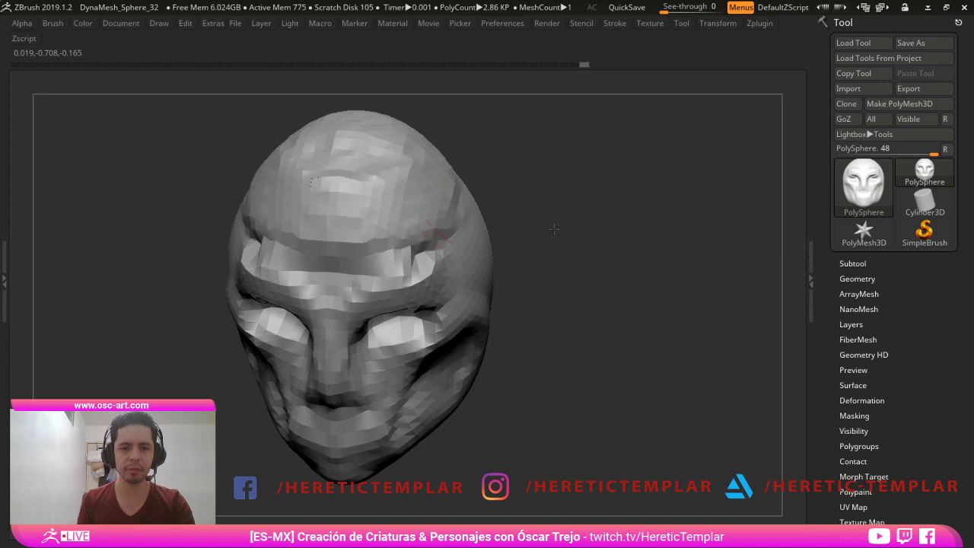
pyautogui.moveTo(550, 222); pyautogui.dragTo(472, 217)
pyautogui.press('s')
# - Reshape the top and sides of the skull into a boxy, flat-topped form
pyautogui.moveTo(563, 251)
pyautogui.mouseDown()
pyautogui.moveTo(591, 271)
pyautogui.moveTo(611, 214)
pyautogui.mouseUp()
pyautogui.moveTo(676, 176)
pyautogui.mouseDown()
pyautogui.moveTo(717, 162)
pyautogui.moveTo(609, 232)
pyautogui.moveTo(505, 270)
pyautogui.moveTo(537, 274)
pyautogui.moveTo(500, 259)
pyautogui.moveTo(509, 242)
pyautogui.mouseUp()
pyautogui.press('s')
pyautogui.moveTo(513, 304); pyautogui.dragTo(512, 358)
pyautogui.moveTo(524, 411); pyautogui.dragTo(516, 430)
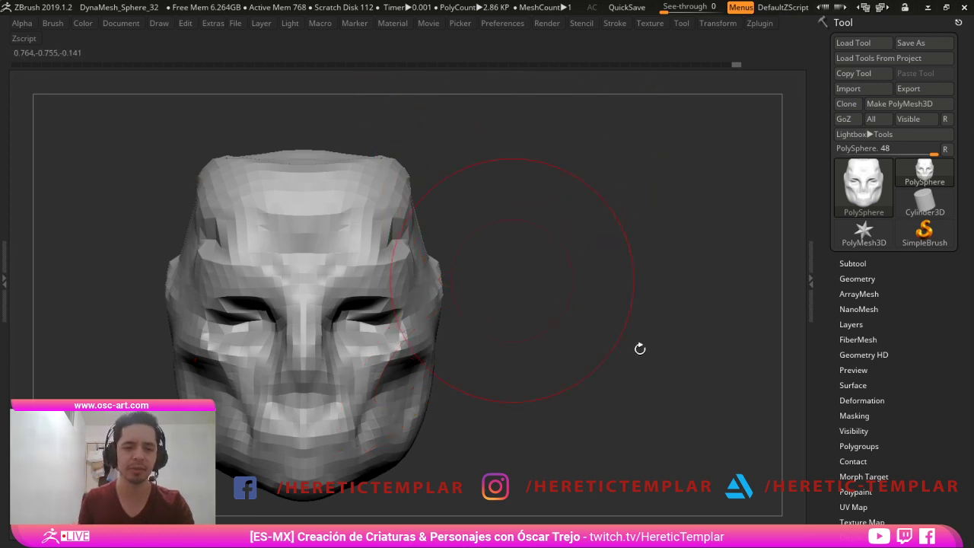
# - Reshape the eye sockets and the inner eye area beside the nose
pyautogui.moveTo(640, 348)
pyautogui.keyDown('alt'); pyautogui.mouseDown()
pyautogui.moveTo(679, 266)
pyautogui.moveTo(673, 358)
pyautogui.mouseUp(); pyautogui.keyUp('alt')
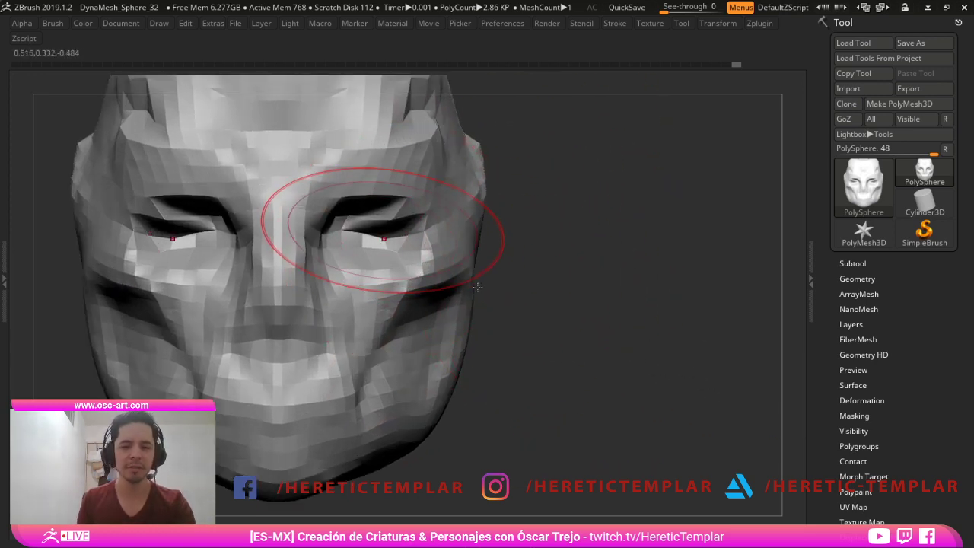
pyautogui.press('s')
pyautogui.moveTo(384, 239)
pyautogui.mouseDown()
pyautogui.moveTo(369, 237)
pyautogui.moveTo(367, 220)
pyautogui.moveTo(341, 208)
pyautogui.moveTo(327, 266)
pyautogui.moveTo(337, 290)
pyautogui.mouseUp()
pyautogui.moveTo(632, 489)
pyautogui.keyDown('alt'); pyautogui.mouseDown()
pyautogui.moveTo(617, 441)
pyautogui.moveTo(590, 439)
pyautogui.mouseUp(); pyautogui.keyUp('alt')
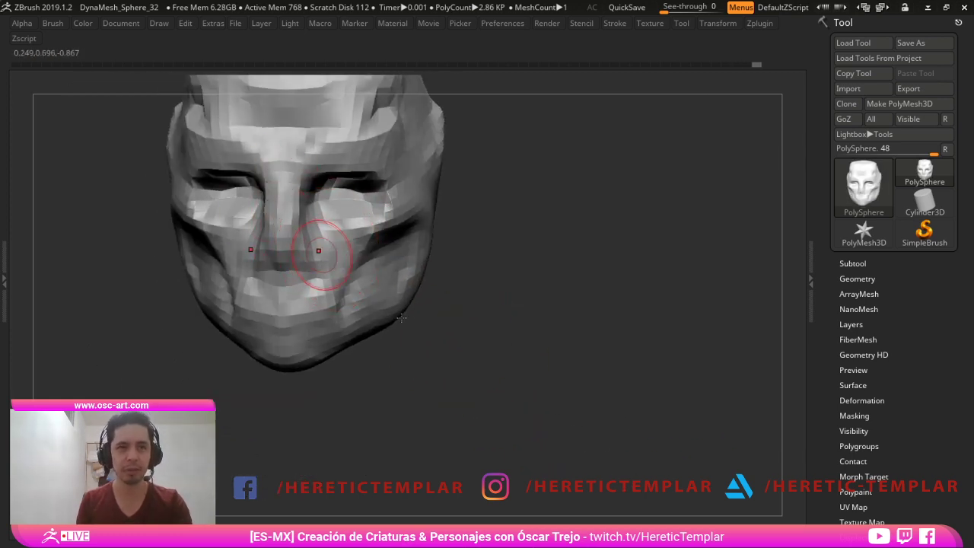
# - Add volume below the eyes and define the transition from the nose to the cheeks
pyautogui.press('s')
pyautogui.press('s')
pyautogui.moveTo(302, 227)
pyautogui.mouseDown()
pyautogui.moveTo(315, 239)
pyautogui.moveTo(304, 217)
pyautogui.moveTo(304, 228)
pyautogui.moveTo(324, 186)
pyautogui.moveTo(310, 174)
pyautogui.moveTo(373, 175)
pyautogui.moveTo(381, 210)
pyautogui.mouseUp()
pyautogui.moveTo(340, 236)
pyautogui.mouseDown()
pyautogui.moveTo(367, 213)
pyautogui.moveTo(363, 229)
pyautogui.mouseUp()
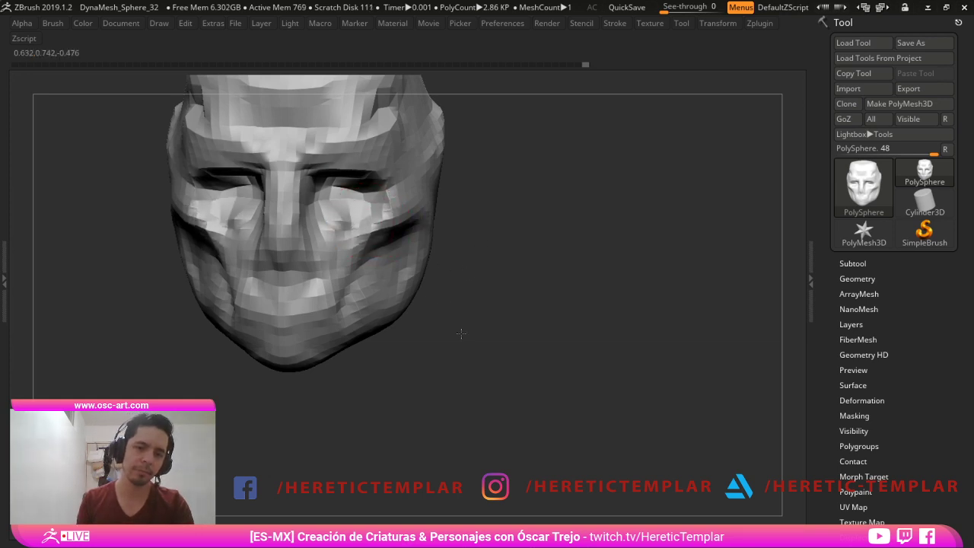
pyautogui.moveTo(369, 266); pyautogui.dragTo(389, 267)
# - Block in the lips and carve the mouth line above the chin
pyautogui.moveTo(328, 308); pyautogui.dragTo(310, 307)
pyautogui.press('s')
pyautogui.moveTo(323, 320); pyautogui.dragTo(297, 321)
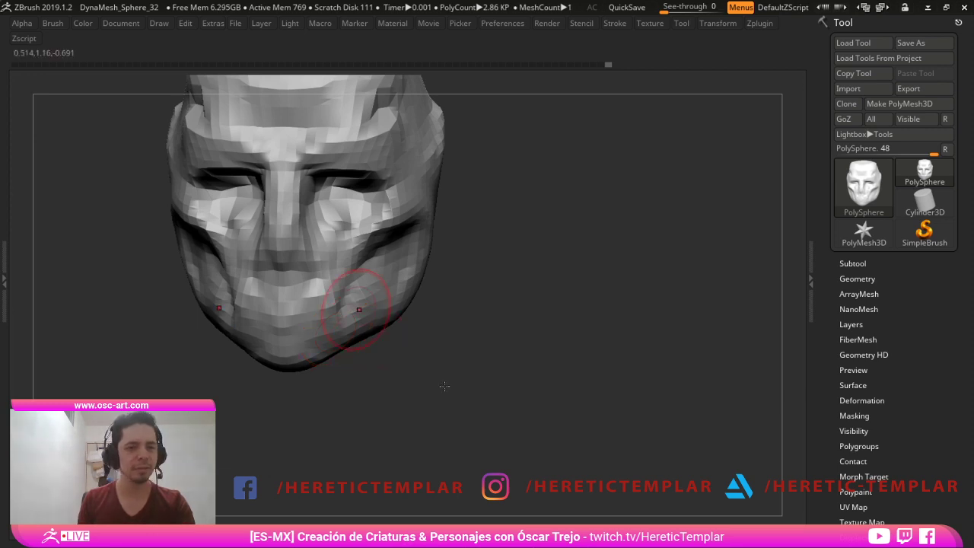
pyautogui.moveTo(280, 302)
pyautogui.mouseDown()
pyautogui.moveTo(338, 297)
pyautogui.moveTo(292, 306)
pyautogui.moveTo(316, 294)
pyautogui.moveTo(306, 287)
pyautogui.moveTo(329, 307)
pyautogui.moveTo(315, 303)
pyautogui.moveTo(324, 316)
pyautogui.mouseUp()
pyautogui.press('s')
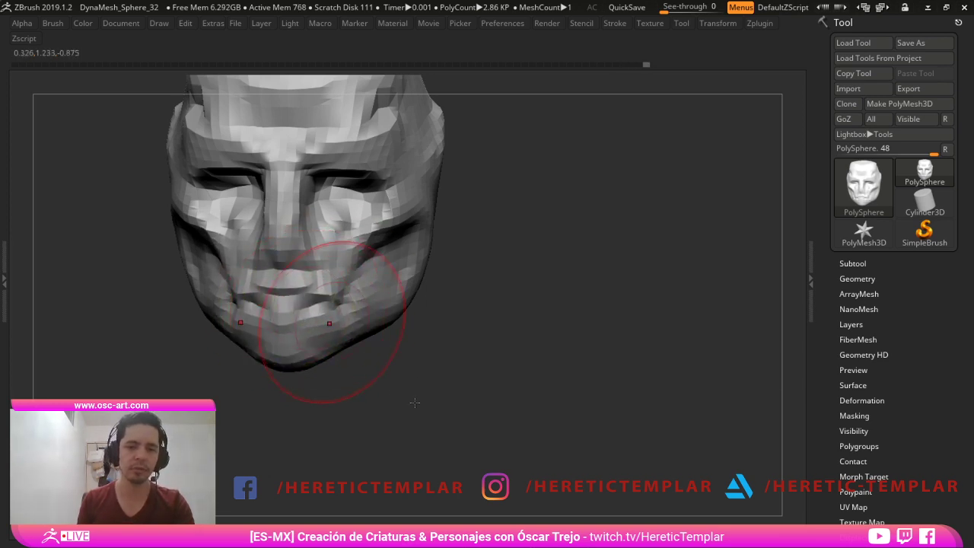
# - Bring the chin forward in profile and separate it from the lower lip
pyautogui.moveTo(421, 453); pyautogui.dragTo(399, 478)
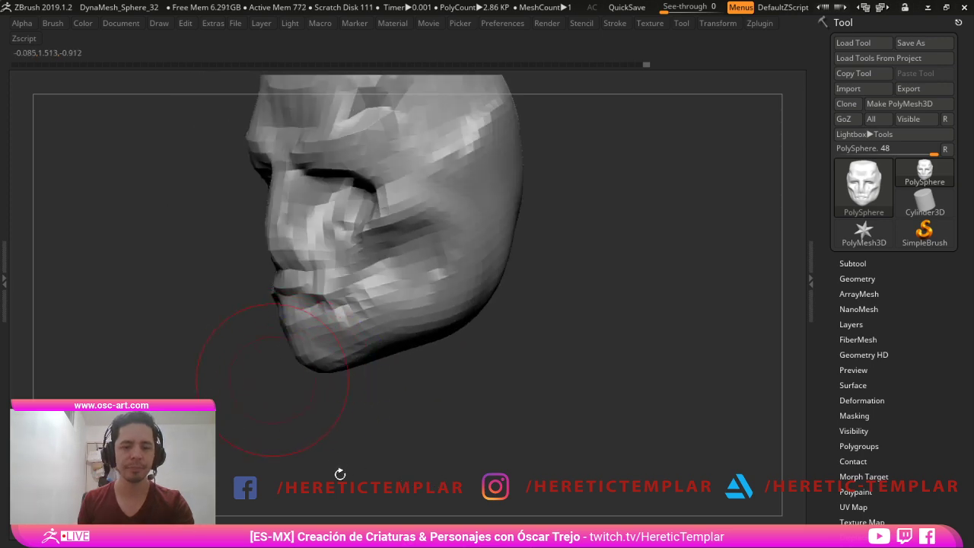
pyautogui.moveTo(341, 474); pyautogui.dragTo(368, 471)
pyautogui.press('s')
pyautogui.press('s')
pyautogui.moveTo(365, 418)
pyautogui.mouseDown()
pyautogui.moveTo(404, 418)
pyautogui.moveTo(357, 438)
pyautogui.mouseUp()
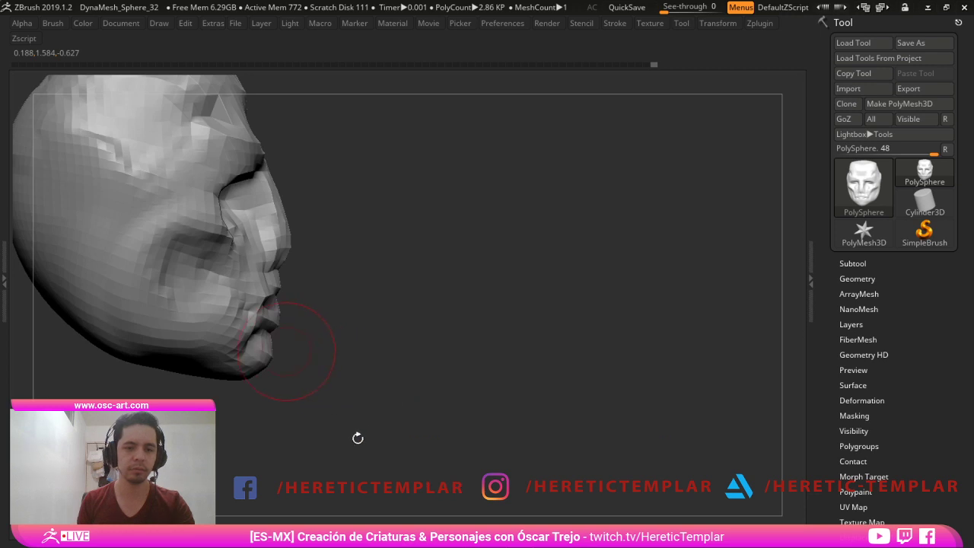
pyautogui.moveTo(260, 361); pyautogui.dragTo(267, 366)
pyautogui.press('s')
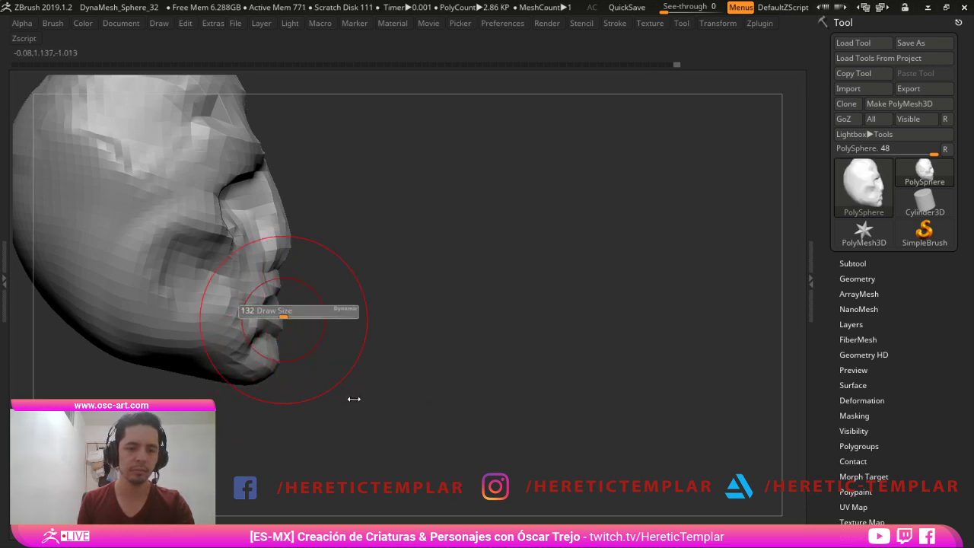
# - Define the lips and mouth corners from the front and soften the cheek hollows
pyautogui.moveTo(342, 402)
pyautogui.mouseDown()
pyautogui.moveTo(385, 395)
pyautogui.moveTo(363, 376)
pyautogui.moveTo(415, 381)
pyautogui.mouseUp()
pyautogui.press('s')
pyautogui.press('s')
pyautogui.press('s')
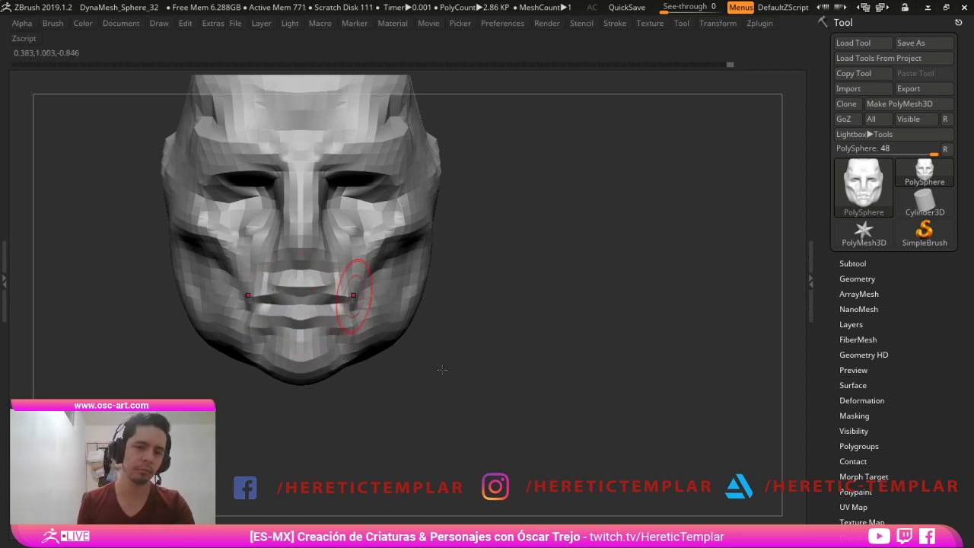
pyautogui.press('s')
pyautogui.moveTo(487, 324); pyautogui.dragTo(510, 303)
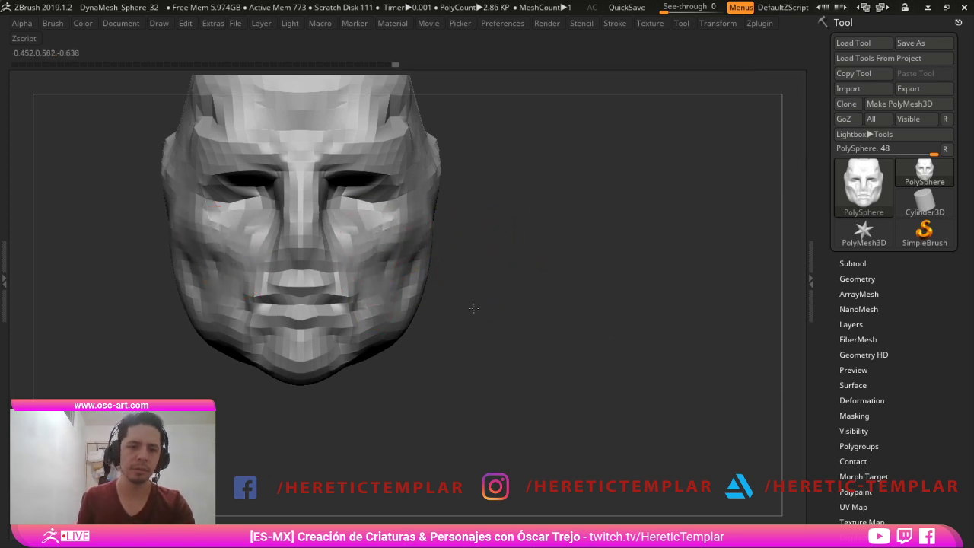
# - Mask the face from the brow down, leaving only the top of the head editable
pyautogui.keyDown('alt'); pyautogui.moveTo(535, 322); pyautogui.dragTo(526, 399); pyautogui.keyUp('alt')
pyautogui.press('s')
pyautogui.keyDown('alt'); pyautogui.moveTo(580, 318); pyautogui.dragTo(536, 253); pyautogui.keyUp('alt')
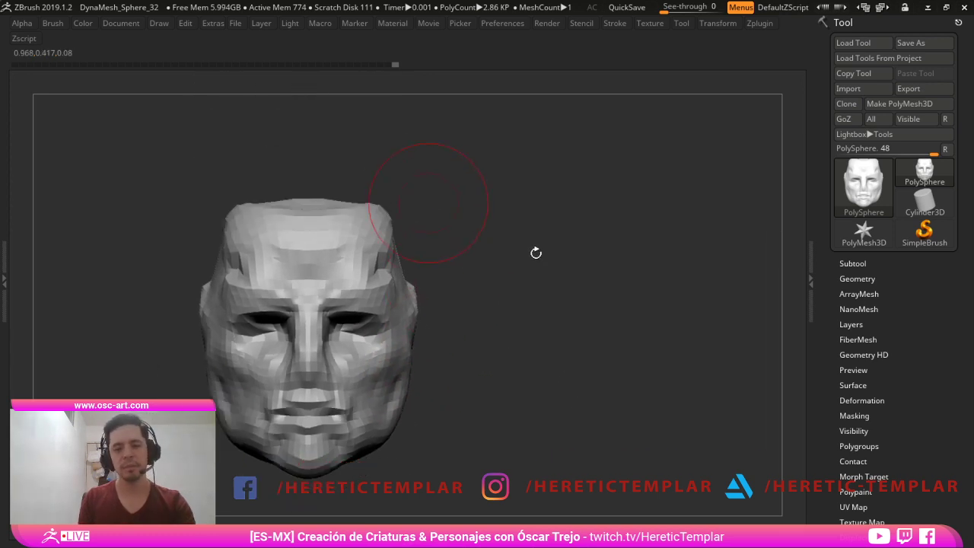
pyautogui.keyDown('ctrl'); pyautogui.moveTo(168, 145); pyautogui.dragTo(456, 269); pyautogui.keyUp('ctrl')
pyautogui.keyDown('ctrl'); pyautogui.click(463, 264); pyautogui.keyUp('ctrl')
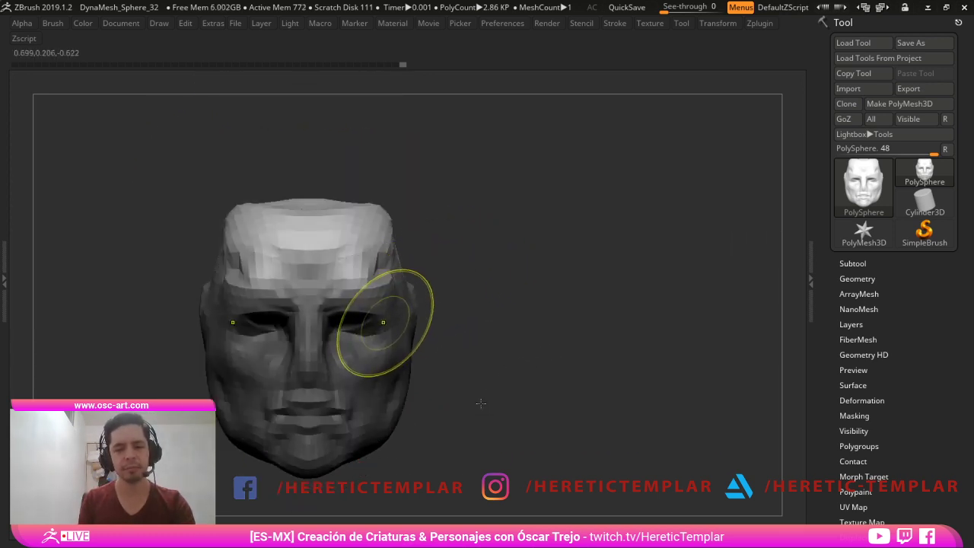
pyautogui.press('w')
pyautogui.keyDown('alt'); pyautogui.moveTo(312, 230); pyautogui.dragTo(308, 158); pyautogui.keyUp('alt')
pyautogui.keyDown('alt'); pyautogui.moveTo(308, 209); pyautogui.dragTo(307, 135); pyautogui.keyUp('alt')
pyautogui.press('q')
# - Pull the unmasked top of the head upward and even out its upper corners
pyautogui.press('s')
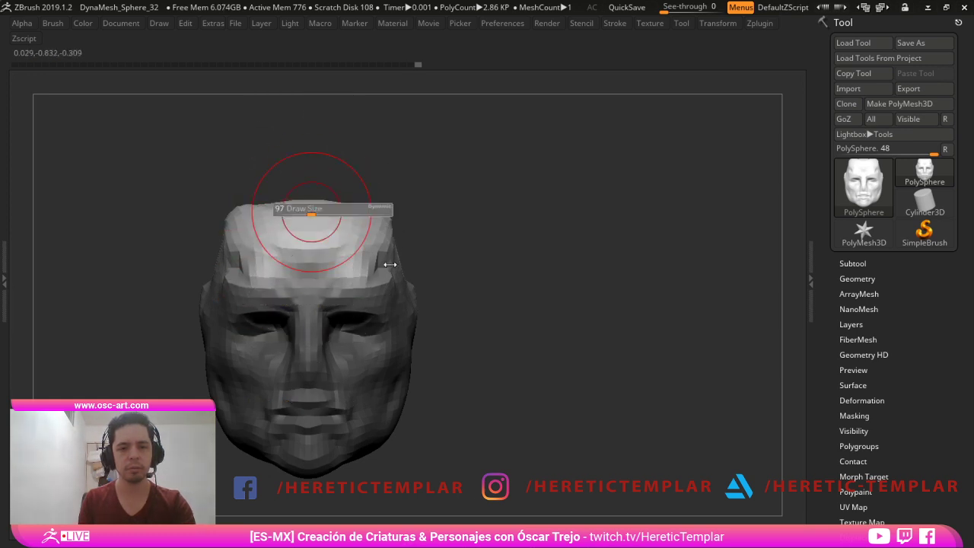
pyautogui.moveTo(312, 212); pyautogui.dragTo(339, 212)
pyautogui.moveTo(338, 215)
pyautogui.mouseDown()
pyautogui.moveTo(346, 198)
pyautogui.moveTo(361, 199)
pyautogui.mouseUp()
pyautogui.hotkey('ctrl', 'z')
pyautogui.press('x')
pyautogui.keyDown('ctrl'); pyautogui.click(386, 295); pyautogui.keyUp('ctrl')
pyautogui.keyDown('ctrl'); pyautogui.moveTo(418, 236); pyautogui.dragTo(423, 242); pyautogui.keyUp('ctrl')
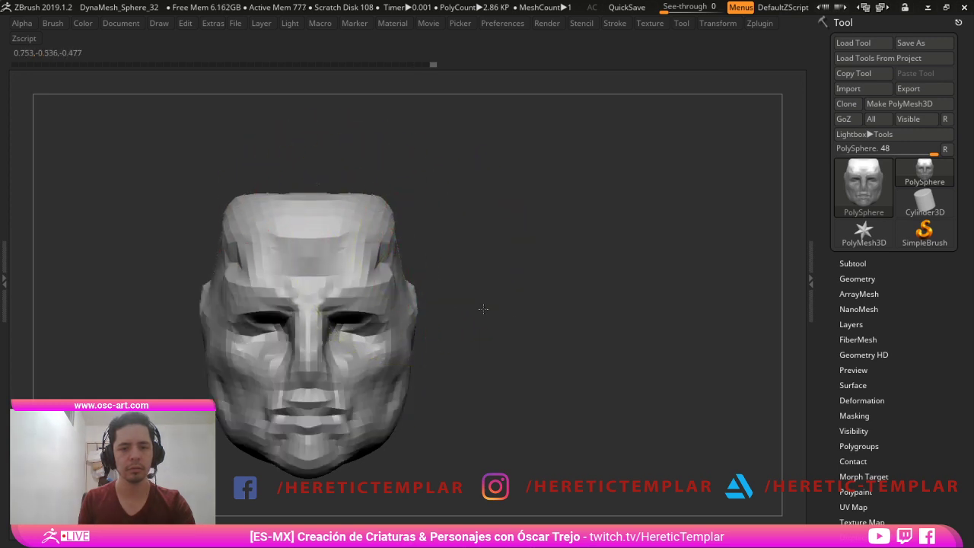
# - Raise the upper back of the skull in side view and clear the mask
pyautogui.moveTo(528, 302); pyautogui.dragTo(433, 299)
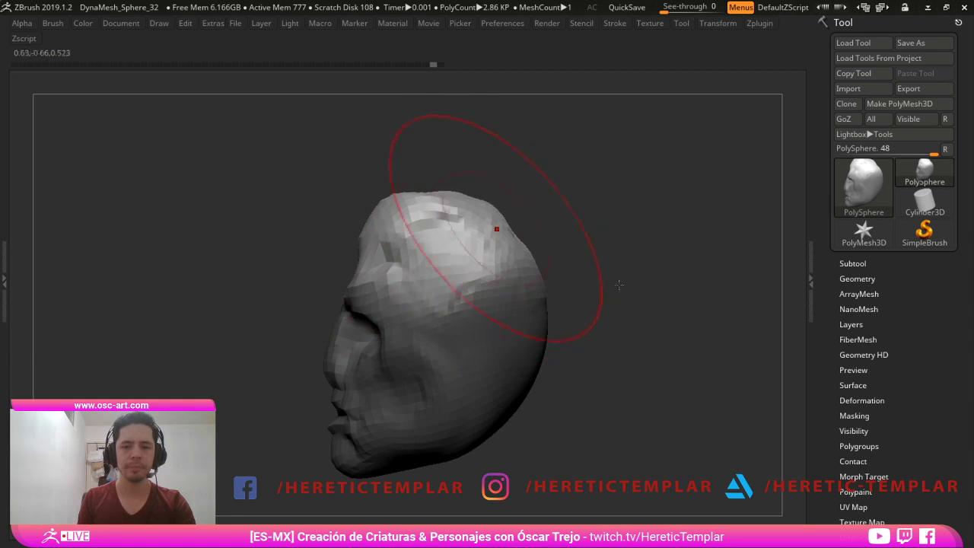
pyautogui.moveTo(497, 229)
pyautogui.mouseDown()
pyautogui.moveTo(518, 227)
pyautogui.moveTo(520, 214)
pyautogui.mouseUp()
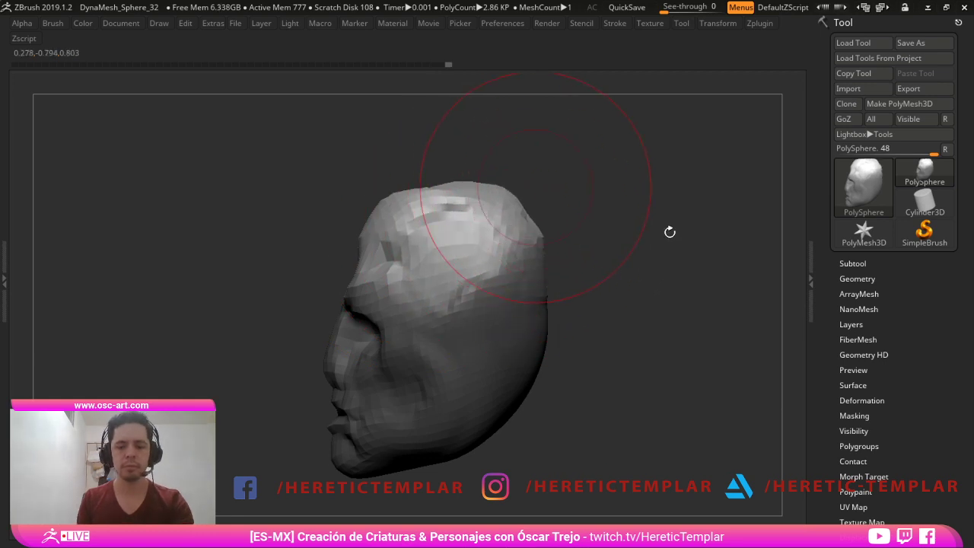
pyautogui.keyDown('ctrl'); pyautogui.moveTo(306, 260); pyautogui.dragTo(294, 267); pyautogui.keyUp('ctrl')
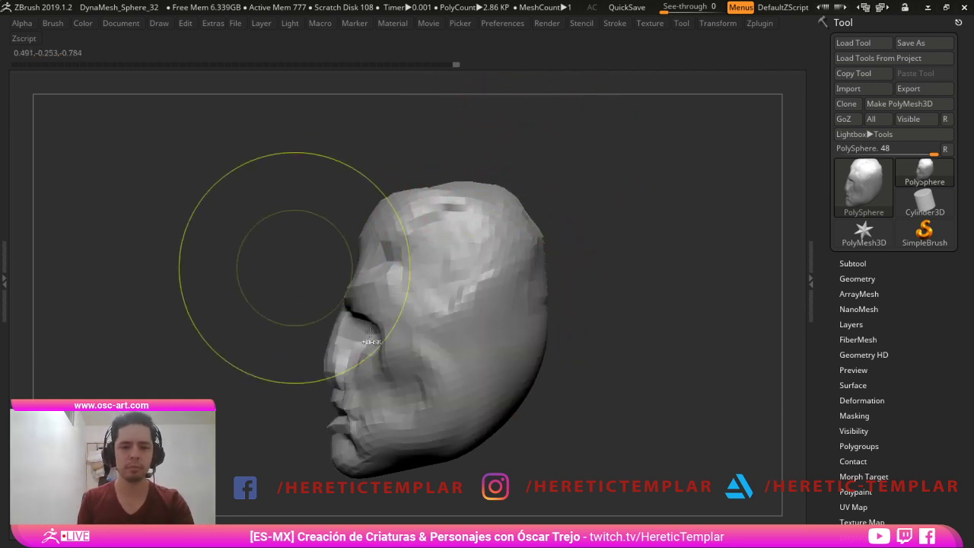
# - Push the forehead forward and extend the back of the skull outward in profile
pyautogui.moveTo(373, 222); pyautogui.dragTo(366, 217)
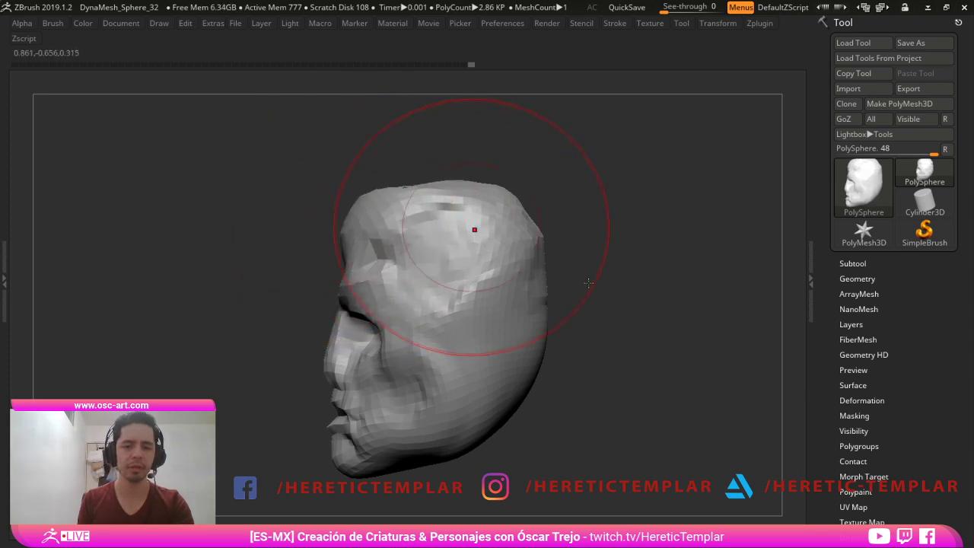
pyautogui.press('s')
pyautogui.moveTo(486, 229); pyautogui.dragTo(525, 222)
pyautogui.press('s')
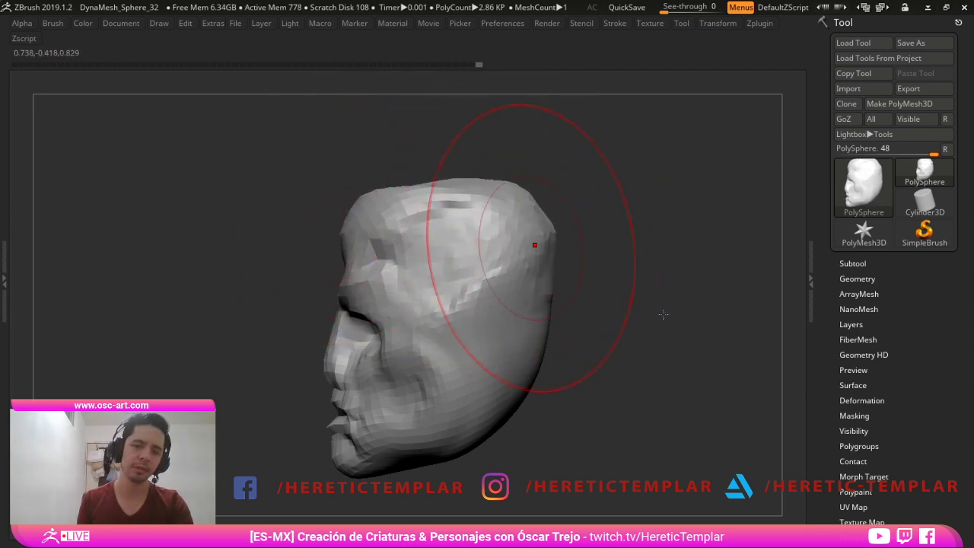
# - Hollow the temple beside the brow and build up the ridge running from the cheekbone toward the ear
pyautogui.moveTo(656, 275)
pyautogui.mouseDown()
pyautogui.moveTo(565, 399)
pyautogui.moveTo(270, 389)
pyautogui.moveTo(376, 393)
pyautogui.mouseUp()
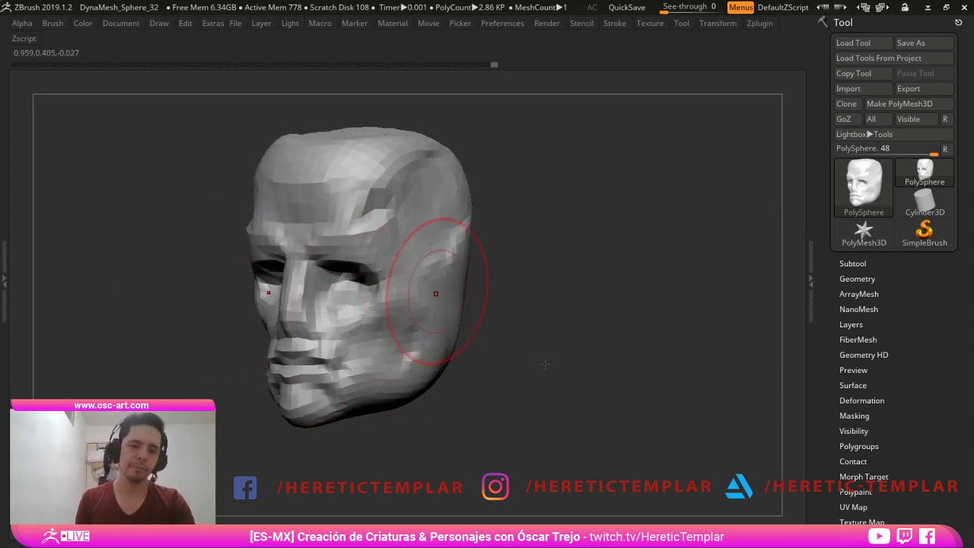
pyautogui.press('s')
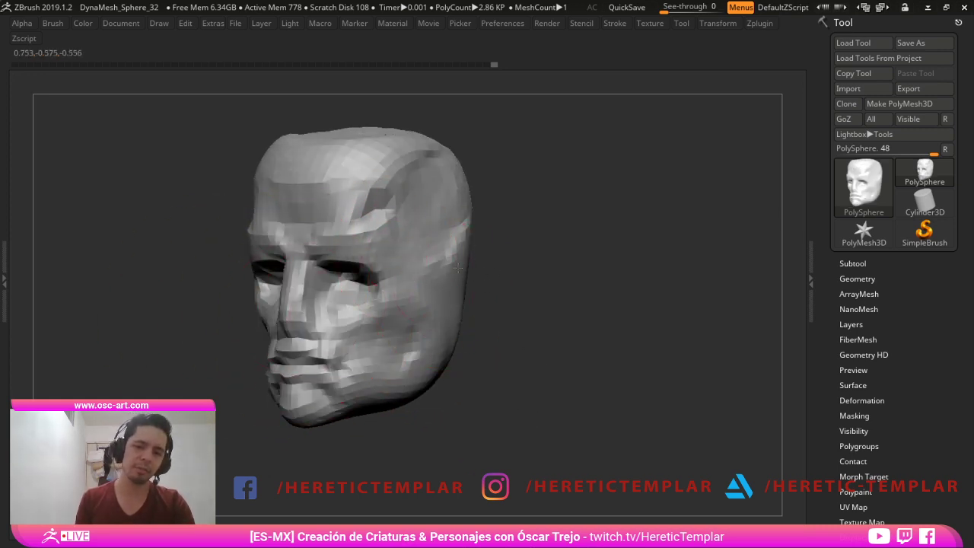
pyautogui.moveTo(366, 214)
pyautogui.mouseDown()
pyautogui.moveTo(355, 221)
pyautogui.moveTo(352, 204)
pyautogui.moveTo(400, 230)
pyautogui.mouseUp()
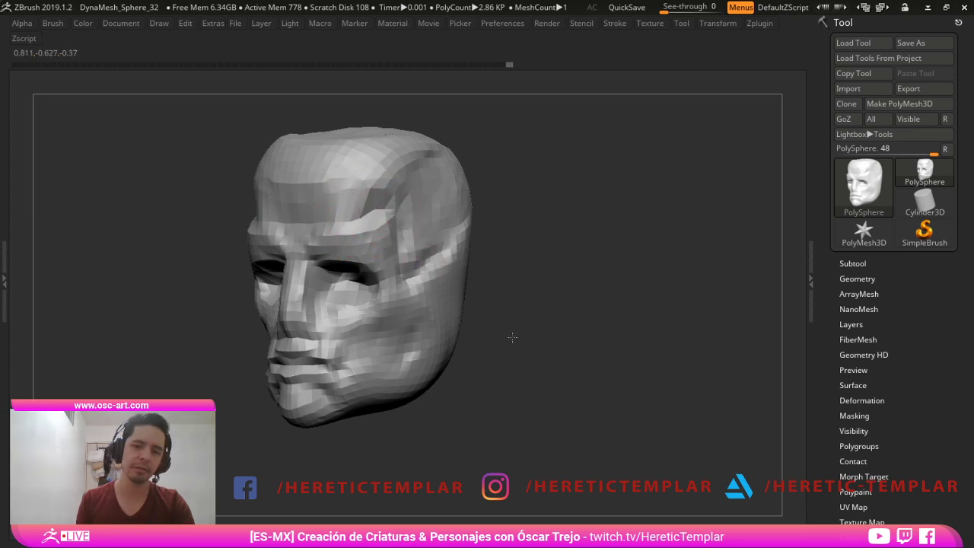
pyautogui.moveTo(512, 338); pyautogui.dragTo(609, 430)
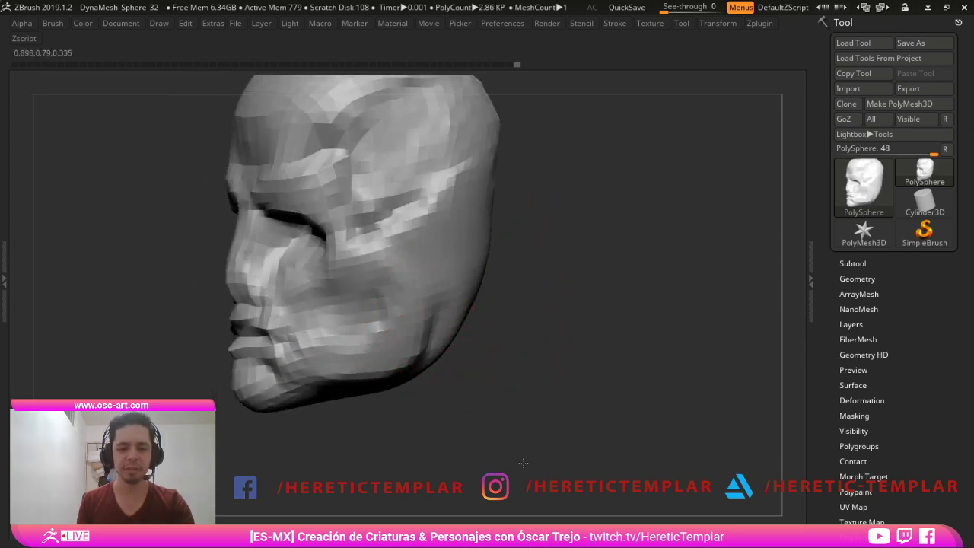
# - Shape the mouth, forming a cupid's bow on the upper lip and fuller curves on the lower lip
pyautogui.keyDown('alt'); pyautogui.moveTo(313, 413); pyautogui.dragTo(510, 474); pyautogui.keyUp('alt')
pyautogui.moveTo(405, 418); pyautogui.dragTo(500, 515)
pyautogui.moveTo(278, 296)
pyautogui.keyDown('alt'); pyautogui.mouseDown()
pyautogui.moveTo(352, 361)
pyautogui.moveTo(358, 426)
pyautogui.moveTo(420, 429)
pyautogui.mouseUp(); pyautogui.keyUp('alt')
pyautogui.moveTo(540, 506)
pyautogui.mouseDown()
pyautogui.moveTo(572, 497)
pyautogui.moveTo(510, 419)
pyautogui.mouseUp()
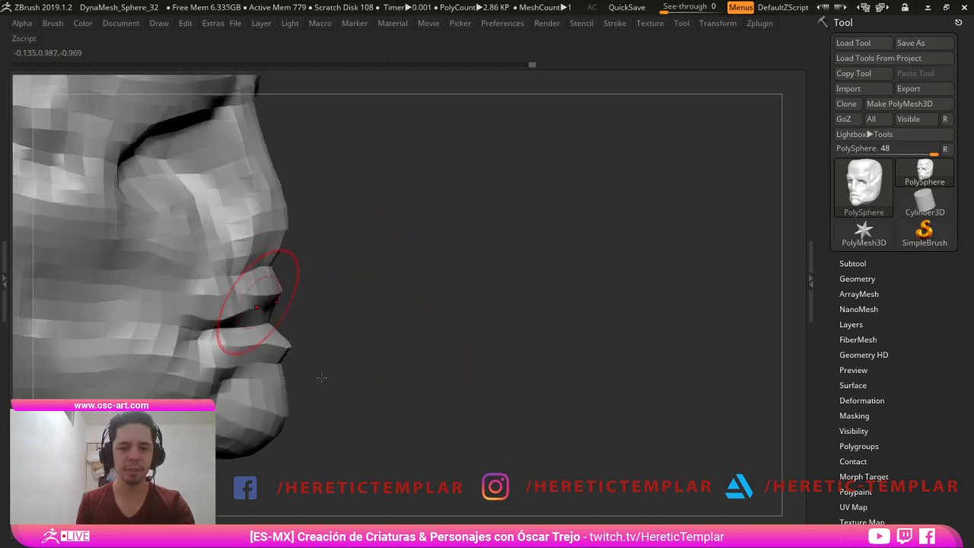
pyautogui.moveTo(325, 378)
pyautogui.mouseDown()
pyautogui.moveTo(329, 366)
pyautogui.moveTo(427, 328)
pyautogui.moveTo(540, 414)
pyautogui.moveTo(524, 461)
pyautogui.mouseUp()
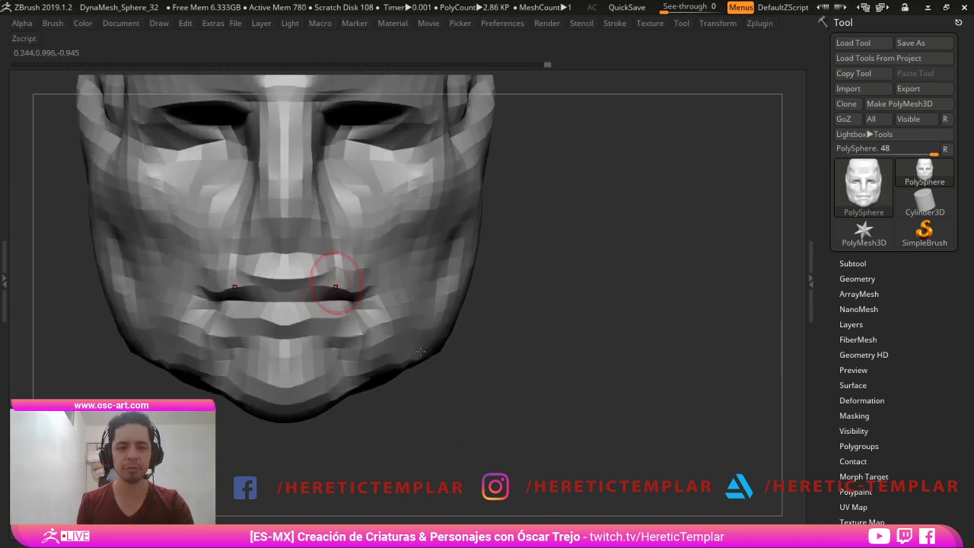
pyautogui.press('space')
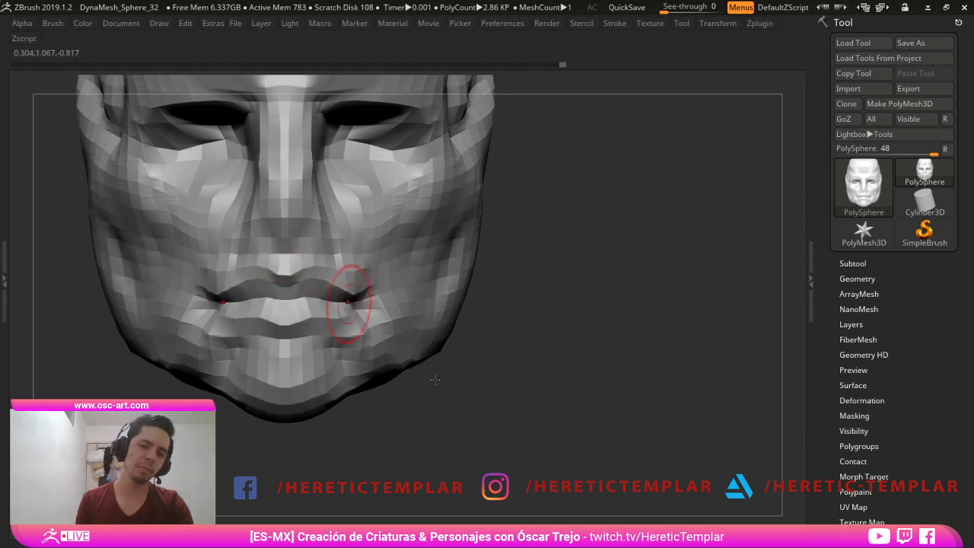
pyautogui.moveTo(328, 319)
pyautogui.mouseDown()
pyautogui.moveTo(293, 323)
pyautogui.moveTo(311, 323)
pyautogui.mouseUp()
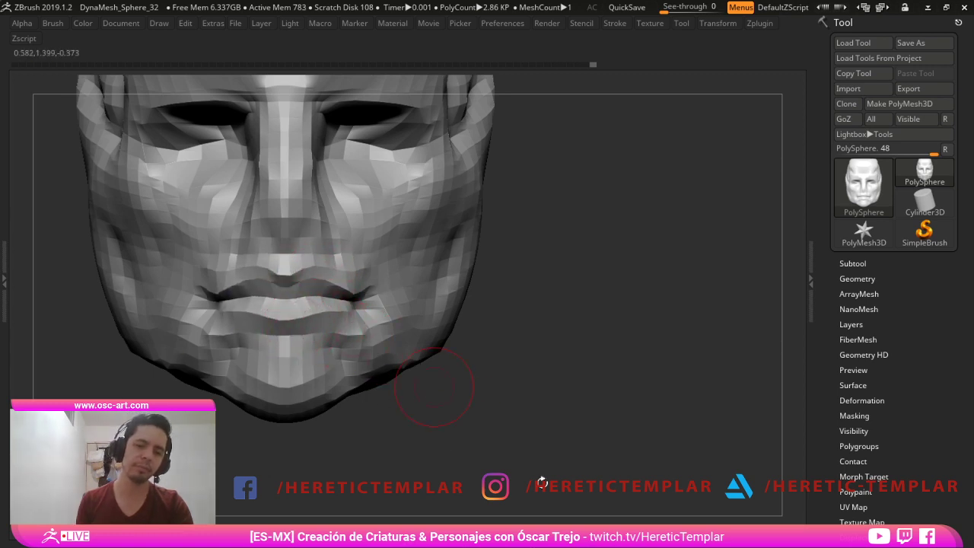
# - Widen the base of the nose and define its underside above the upper lip
pyautogui.moveTo(433, 385)
pyautogui.keyDown('alt'); pyautogui.mouseDown()
pyautogui.moveTo(433, 304)
pyautogui.moveTo(415, 316)
pyautogui.moveTo(423, 380)
pyautogui.moveTo(373, 373)
pyautogui.mouseUp(); pyautogui.keyUp('alt')
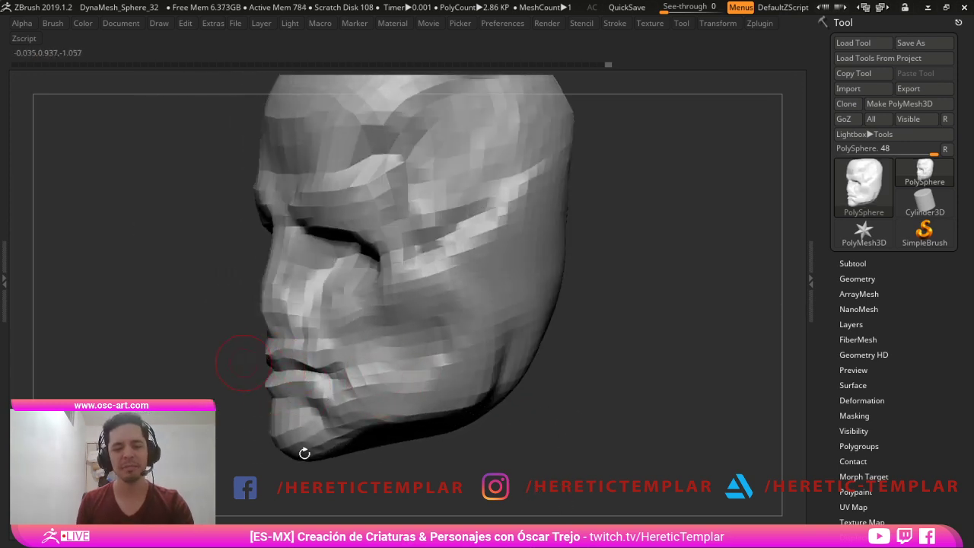
pyautogui.keyDown('alt'); pyautogui.moveTo(243, 363); pyautogui.dragTo(238, 316); pyautogui.keyUp('alt')
pyautogui.moveTo(237, 316); pyautogui.dragTo(274, 323)
pyautogui.keyDown('shift'); pyautogui.moveTo(482, 334); pyautogui.dragTo(487, 383); pyautogui.keyUp('shift')
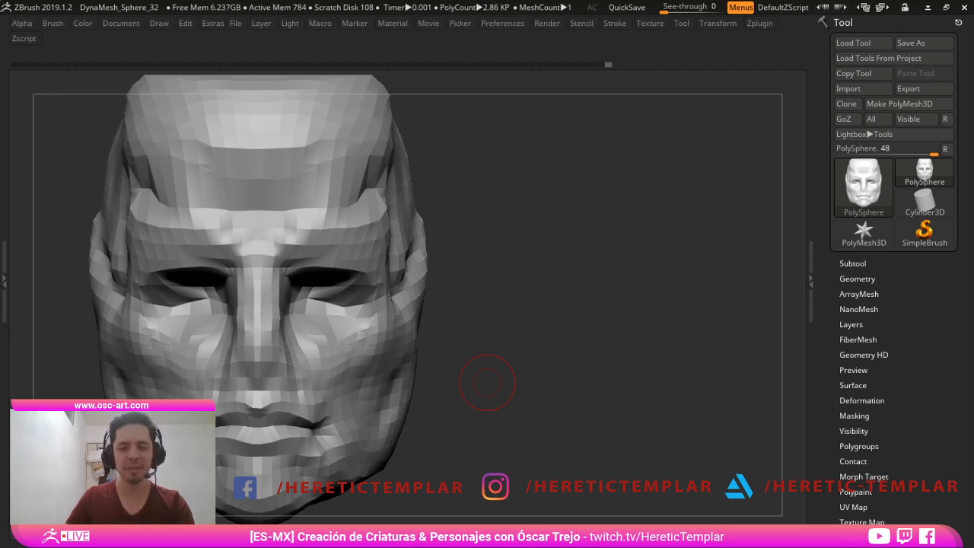
pyautogui.moveTo(506, 247)
pyautogui.keyDown('alt'); pyautogui.mouseDown()
pyautogui.moveTo(591, 324)
pyautogui.moveTo(600, 298)
pyautogui.moveTo(689, 315)
pyautogui.mouseUp(); pyautogui.keyUp('alt')
pyautogui.press('s')
pyautogui.moveTo(471, 315); pyautogui.dragTo(481, 314)
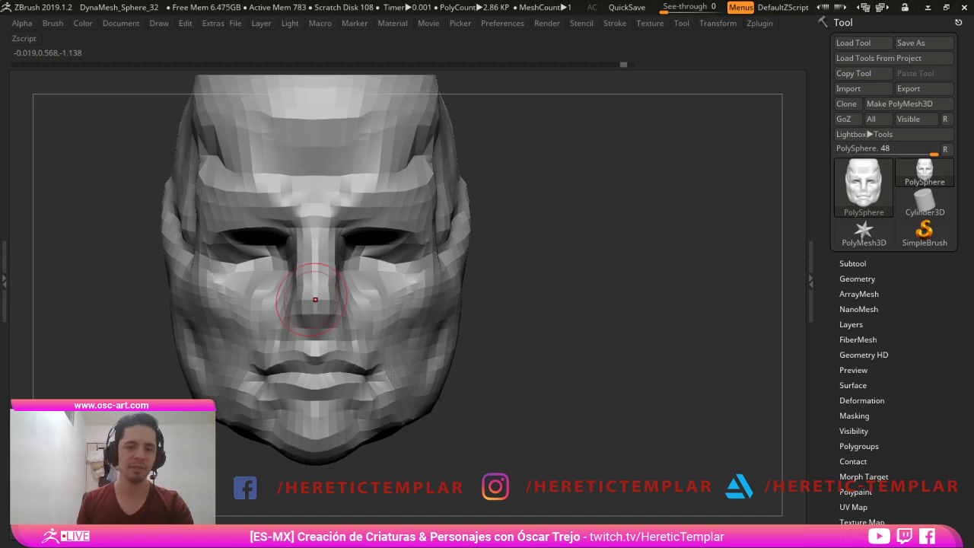
# - Even out the side of the skull from the upper back of the head to the temple
pyautogui.moveTo(541, 264)
pyautogui.mouseDown()
pyautogui.moveTo(579, 304)
pyautogui.moveTo(601, 289)
pyautogui.moveTo(593, 274)
pyautogui.moveTo(605, 260)
pyautogui.moveTo(624, 251)
pyautogui.mouseUp()
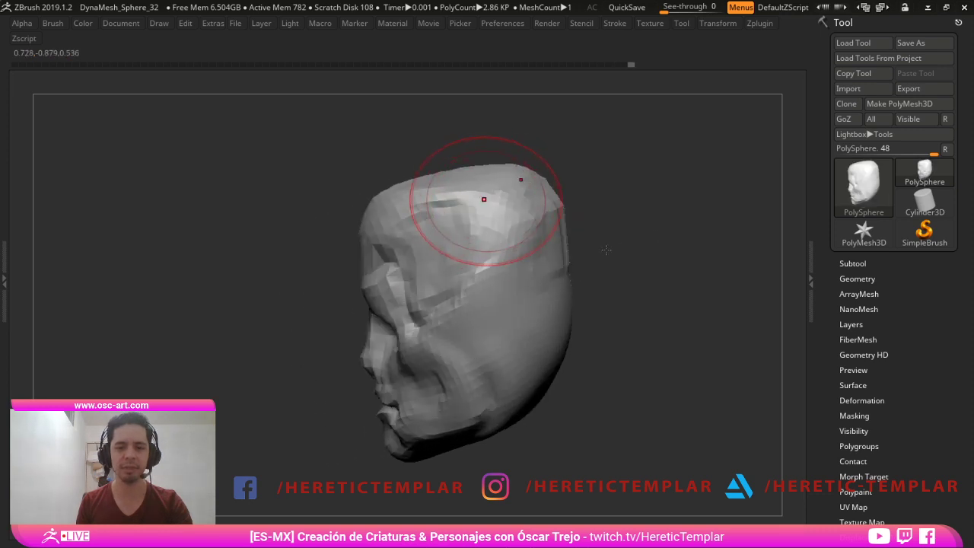
pyautogui.moveTo(499, 201)
pyautogui.mouseDown()
pyautogui.moveTo(527, 216)
pyautogui.moveTo(504, 346)
pyautogui.mouseUp()
pyautogui.moveTo(620, 498)
pyautogui.mouseDown()
pyautogui.moveTo(653, 521)
pyautogui.moveTo(613, 465)
pyautogui.moveTo(599, 509)
pyautogui.moveTo(526, 361)
pyautogui.mouseUp()
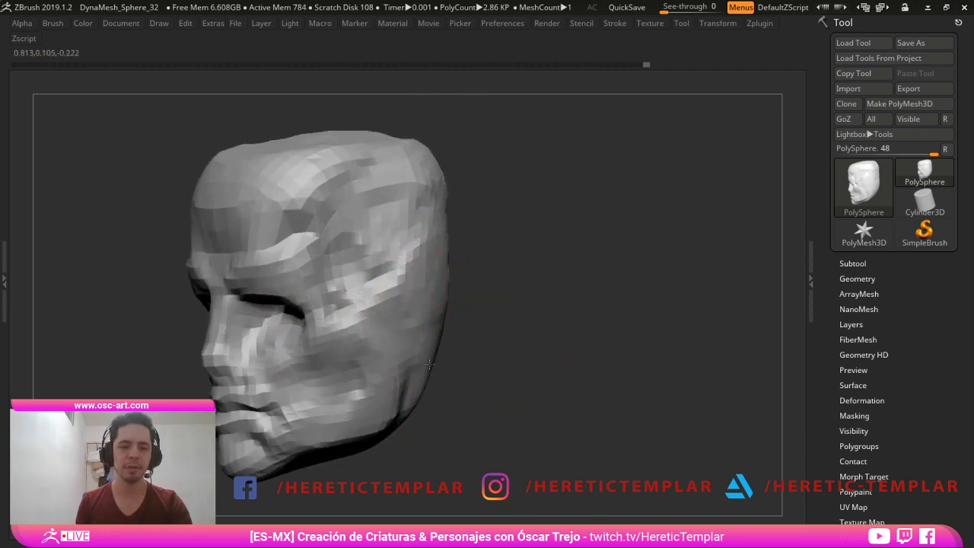
pyautogui.press('s')
pyautogui.moveTo(351, 238); pyautogui.dragTo(345, 252)
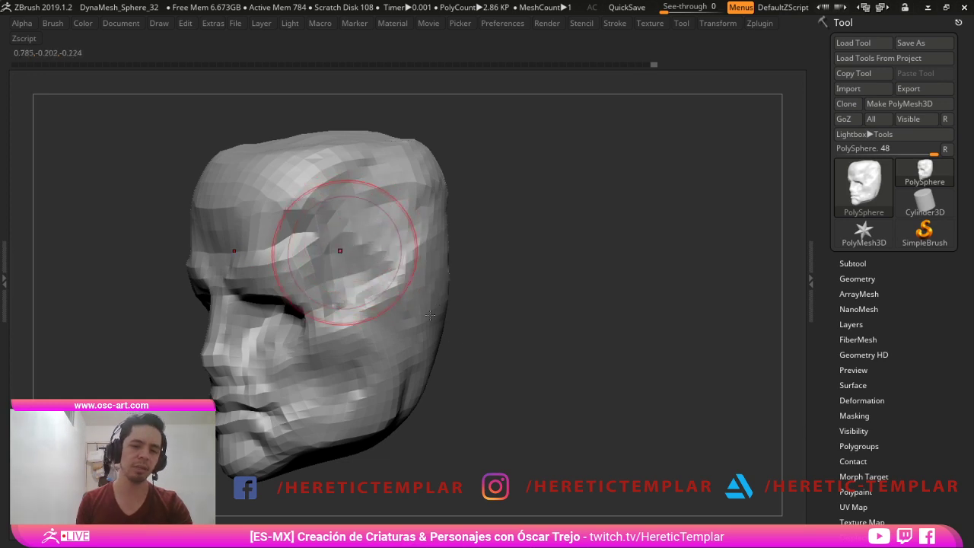
pyautogui.moveTo(488, 268); pyautogui.dragTo(560, 359)
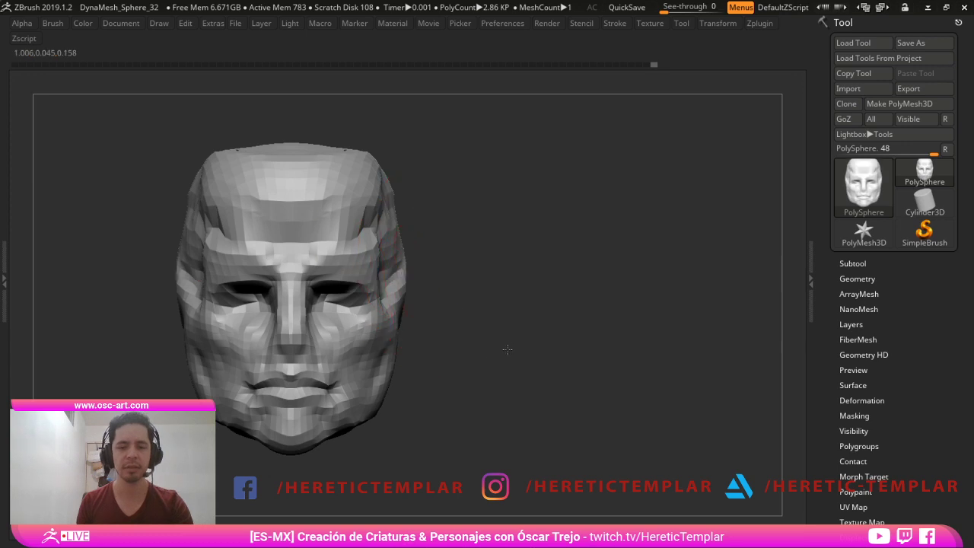
# - Round out the forehead above the brow in side view with a large brush
pyautogui.moveTo(506, 348); pyautogui.dragTo(501, 350)
pyautogui.moveTo(602, 313); pyautogui.dragTo(522, 314)
pyautogui.press('s')
pyautogui.press('s')
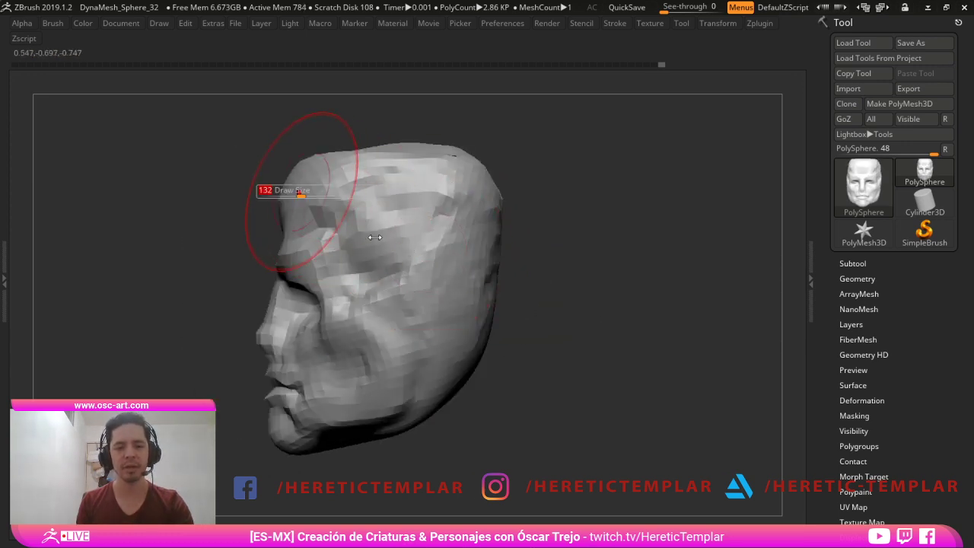
pyautogui.moveTo(302, 195); pyautogui.dragTo(287, 191)
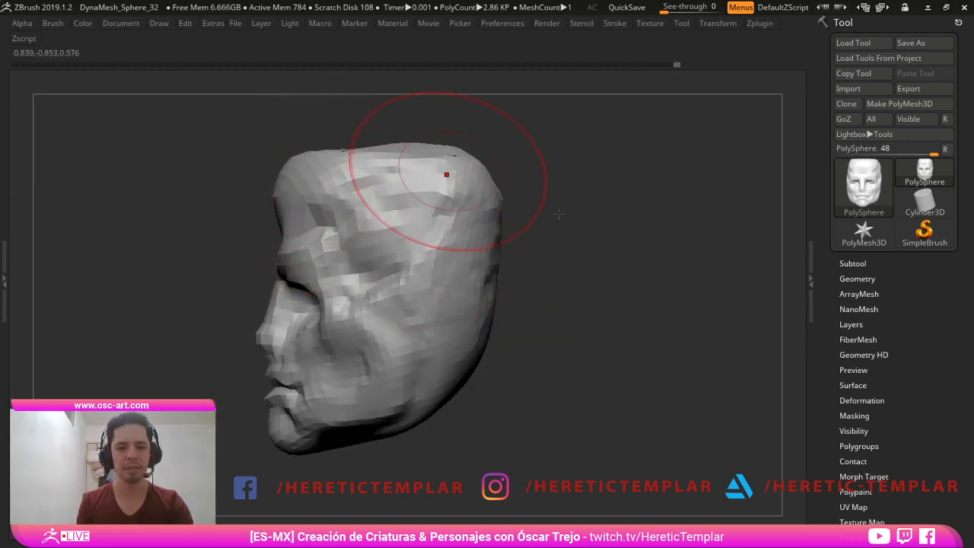
# - Round out the back of the skull, reshaping its upper and lower volumes with a large brush
pyautogui.moveTo(594, 218)
pyautogui.mouseDown()
pyautogui.moveTo(631, 217)
pyautogui.moveTo(669, 241)
pyautogui.moveTo(561, 202)
pyautogui.moveTo(543, 228)
pyautogui.moveTo(504, 178)
pyautogui.moveTo(674, 230)
pyautogui.moveTo(718, 307)
pyautogui.moveTo(658, 366)
pyautogui.mouseUp()
pyautogui.press('s')
pyautogui.press('s')
pyautogui.moveTo(651, 403); pyautogui.dragTo(658, 404)
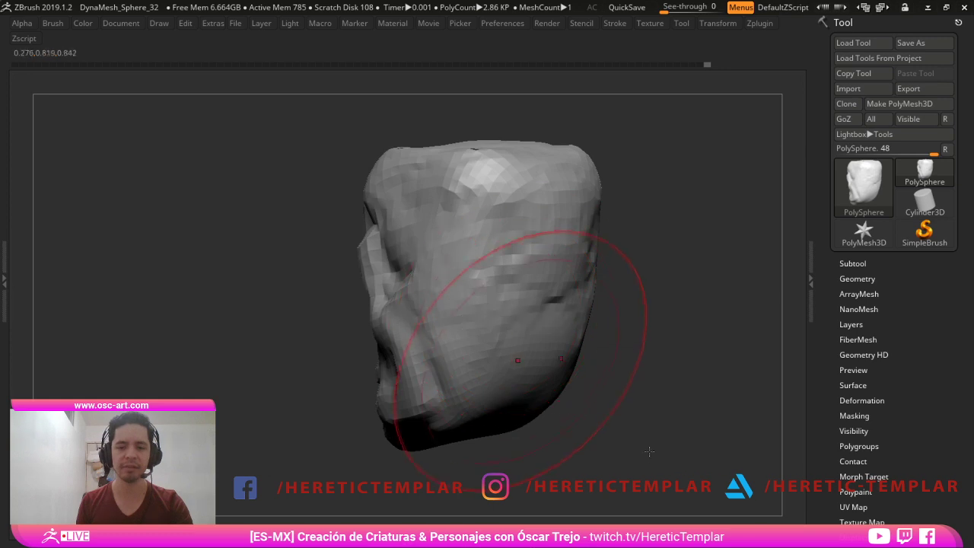
pyautogui.moveTo(648, 449); pyautogui.dragTo(614, 456)
pyautogui.press('s')
pyautogui.moveTo(617, 506); pyautogui.dragTo(622, 507)
pyautogui.moveTo(468, 472); pyautogui.dragTo(626, 460)
# - Adjust the cheeks beside the nose and raise the brow edge over the eye sockets in front view
pyautogui.moveTo(573, 487)
pyautogui.keyDown('alt'); pyautogui.mouseDown()
pyautogui.moveTo(533, 444)
pyautogui.moveTo(510, 438)
pyautogui.mouseUp(); pyautogui.keyUp('alt')
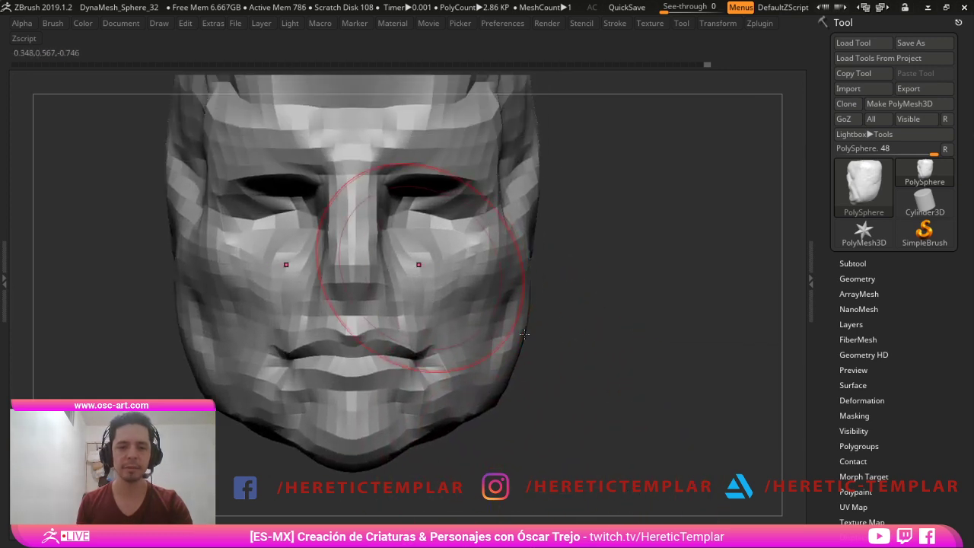
pyautogui.press('s')
pyautogui.moveTo(424, 267); pyautogui.dragTo(416, 269)
pyautogui.press('s')
pyautogui.moveTo(431, 205)
pyautogui.mouseDown()
pyautogui.moveTo(448, 193)
pyautogui.moveTo(431, 172)
pyautogui.mouseUp()
pyautogui.moveTo(539, 215)
pyautogui.mouseDown()
pyautogui.moveTo(554, 222)
pyautogui.moveTo(491, 222)
pyautogui.mouseUp()
pyautogui.moveTo(393, 177); pyautogui.dragTo(420, 174)
# - Pull the nose bridge and tip outward in profile to give the nose a stronger silhouette
pyautogui.moveTo(632, 373); pyautogui.dragTo(538, 335)
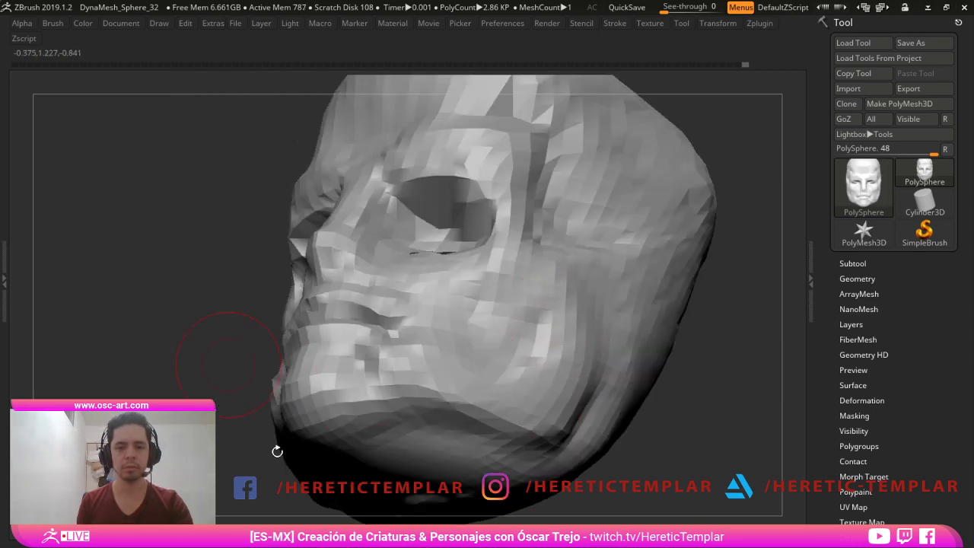
pyautogui.keyDown('alt'); pyautogui.moveTo(221, 360); pyautogui.dragTo(147, 264); pyautogui.keyUp('alt')
pyautogui.moveTo(147, 265); pyautogui.dragTo(95, 262)
pyautogui.keyDown('alt'); pyautogui.moveTo(186, 283); pyautogui.dragTo(255, 340); pyautogui.keyUp('alt')
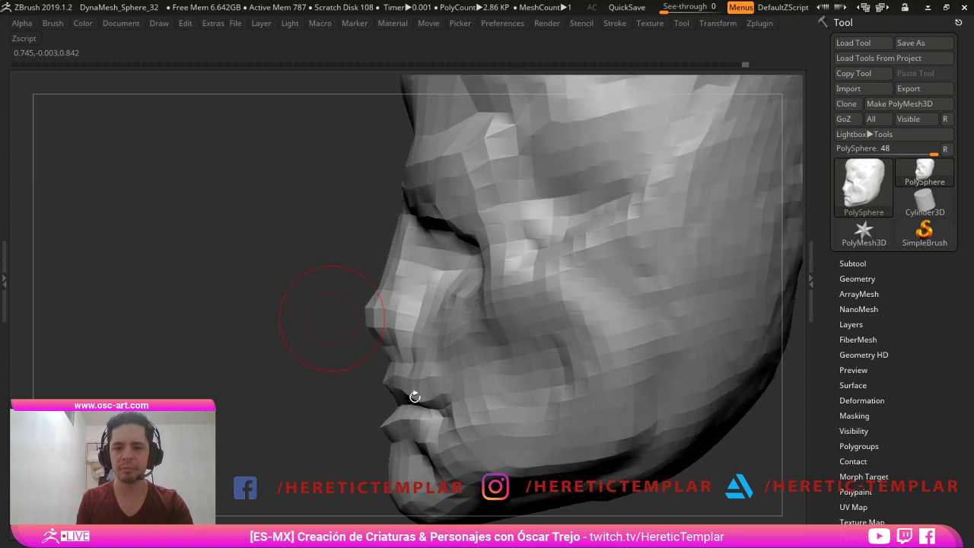
pyautogui.press('s')
pyautogui.moveTo(332, 318)
pyautogui.keyDown('alt'); pyautogui.mouseDown()
pyautogui.moveTo(269, 305)
pyautogui.moveTo(300, 298)
pyautogui.mouseUp(); pyautogui.keyUp('alt')
pyautogui.moveTo(308, 290)
pyautogui.mouseDown()
pyautogui.moveTo(295, 303)
pyautogui.moveTo(311, 265)
pyautogui.mouseUp()
pyautogui.press('s')
pyautogui.moveTo(322, 245); pyautogui.dragTo(313, 237)
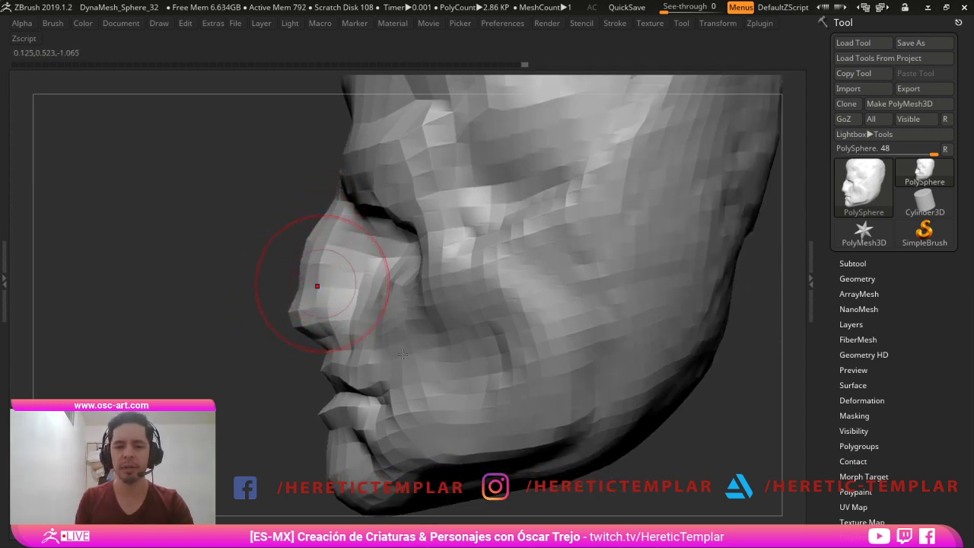
pyautogui.moveTo(323, 283); pyautogui.dragTo(326, 298)
# - Shape the nostril wing at the side of the nose with a smaller brush
pyautogui.moveTo(267, 335); pyautogui.dragTo(330, 344)
pyautogui.press('s')
pyautogui.moveTo(330, 344)
pyautogui.mouseDown()
pyautogui.moveTo(321, 345)
pyautogui.moveTo(346, 337)
pyautogui.mouseUp()
pyautogui.press('s')
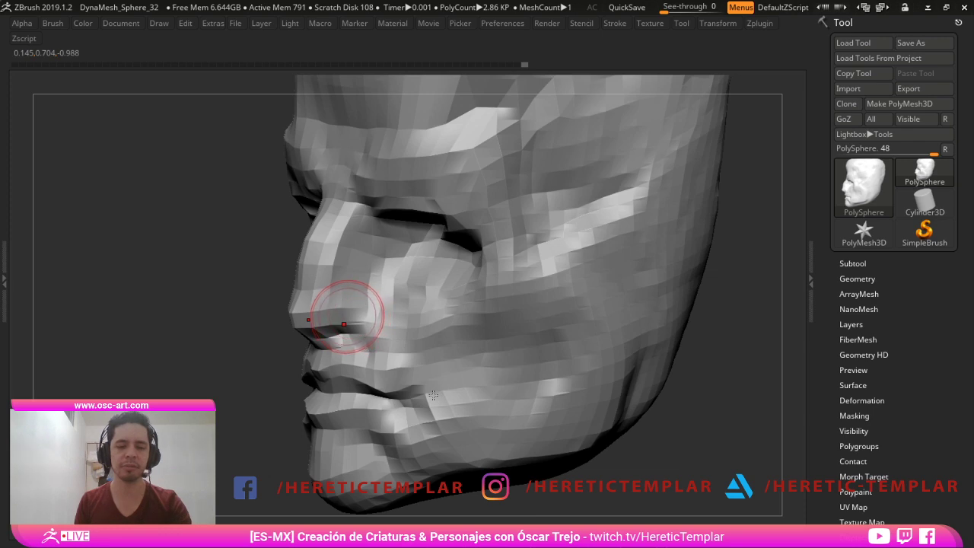
pyautogui.moveTo(346, 315); pyautogui.dragTo(364, 309)
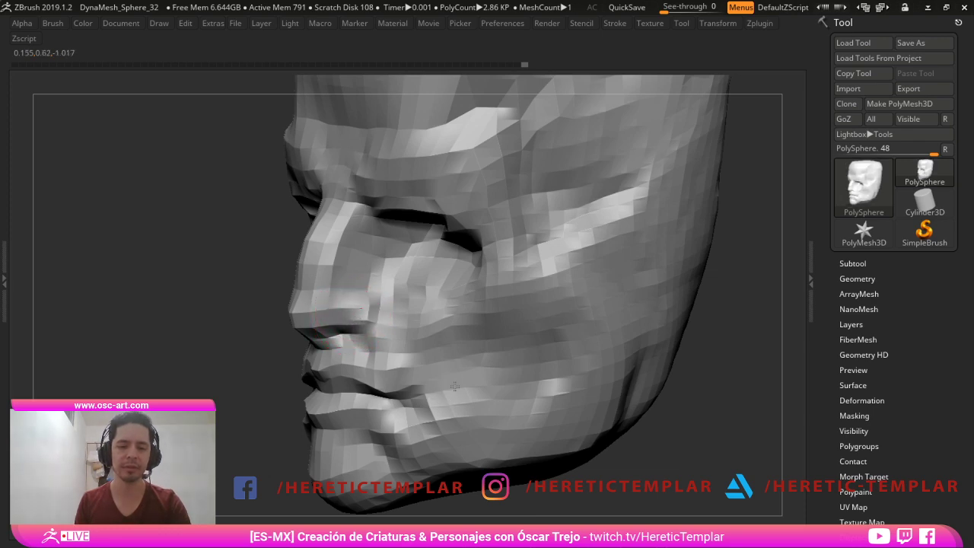
# - Refine the upper side of the nose bridge beside the inner corner of the eye
pyautogui.moveTo(276, 452); pyautogui.dragTo(487, 457)
pyautogui.moveTo(566, 459); pyautogui.dragTo(593, 483)
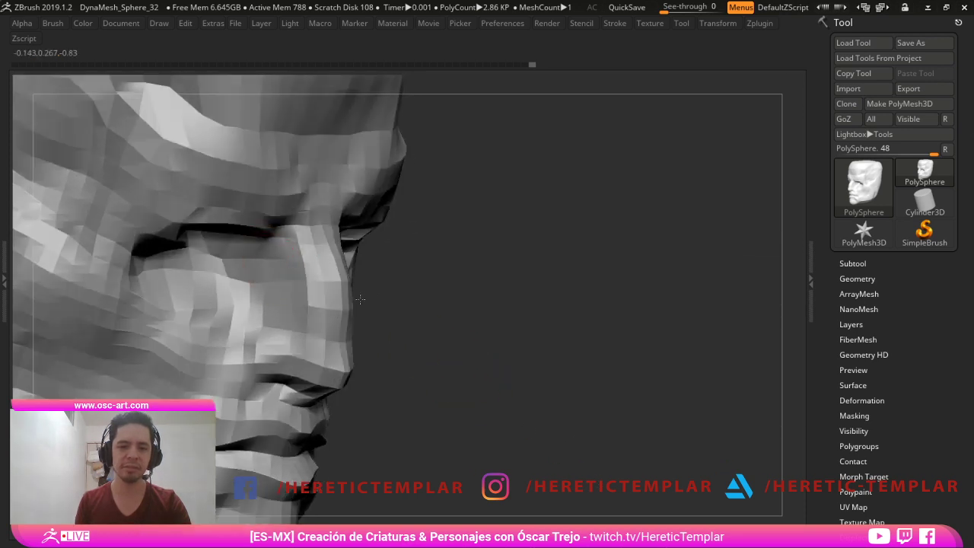
pyautogui.moveTo(288, 239); pyautogui.dragTo(297, 248)
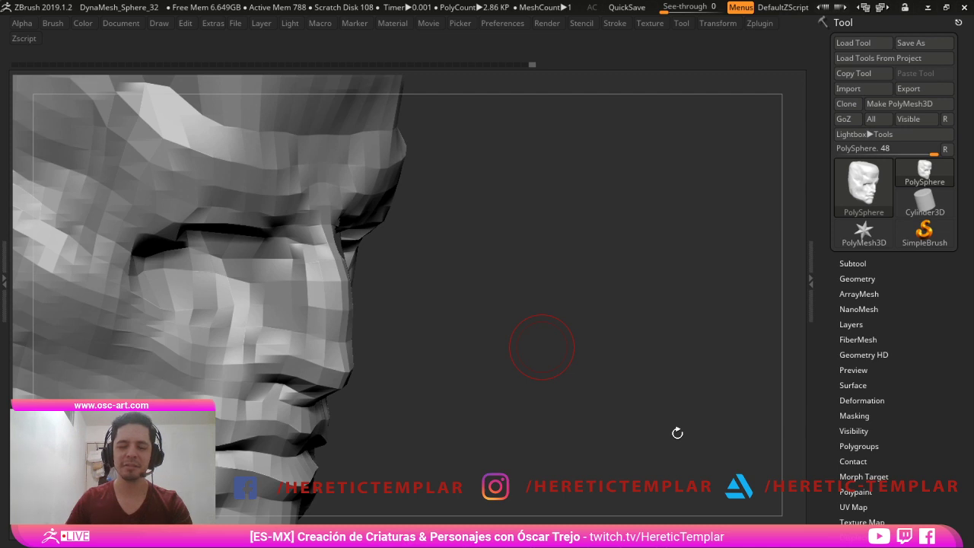
pyautogui.moveTo(675, 194); pyautogui.dragTo(621, 345)
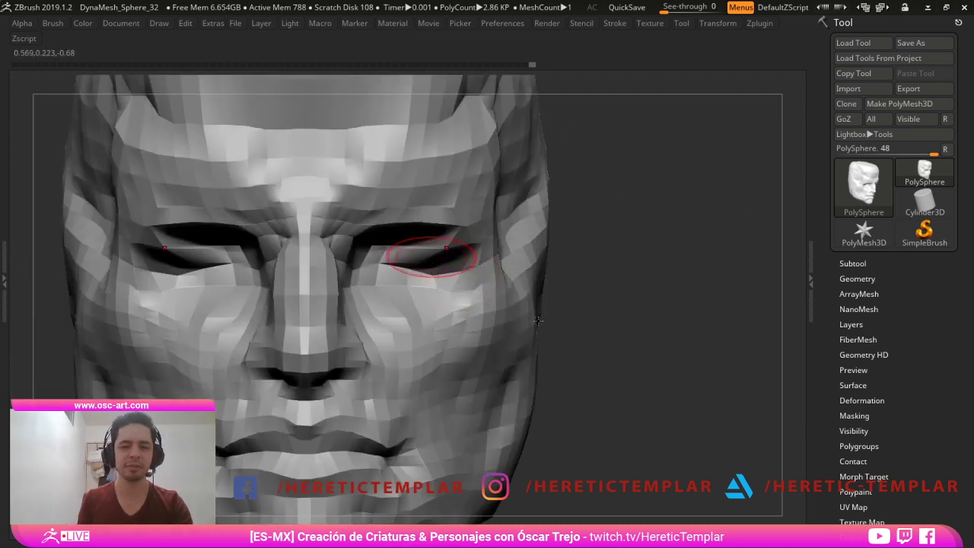
pyautogui.moveTo(408, 263); pyautogui.dragTo(406, 263)
pyautogui.hotkey('ctrl', 'z')
# - Open up and deepen the eye socket beside the nose bridge in side view
pyautogui.press(']')
pyautogui.press('s')
pyautogui.click(373, 261)
pyautogui.moveTo(709, 513)
pyautogui.keyDown('alt'); pyautogui.mouseDown()
pyautogui.moveTo(678, 409)
pyautogui.moveTo(647, 434)
pyautogui.mouseUp(); pyautogui.keyUp('alt')
pyautogui.moveTo(547, 405)
pyautogui.keyDown('alt'); pyautogui.mouseDown()
pyautogui.moveTo(524, 381)
pyautogui.moveTo(520, 435)
pyautogui.moveTo(517, 403)
pyautogui.mouseUp(); pyautogui.keyUp('alt')
pyautogui.moveTo(200, 293)
pyautogui.keyDown('alt'); pyautogui.mouseDown()
pyautogui.moveTo(239, 386)
pyautogui.moveTo(245, 445)
pyautogui.moveTo(223, 442)
pyautogui.moveTo(248, 405)
pyautogui.mouseUp(); pyautogui.keyUp('alt')
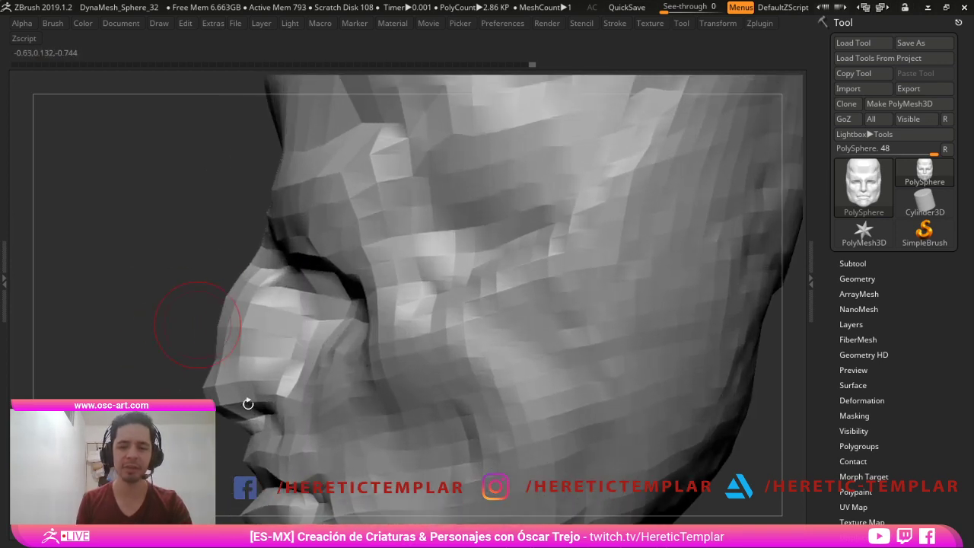
pyautogui.moveTo(298, 256); pyautogui.dragTo(296, 260)
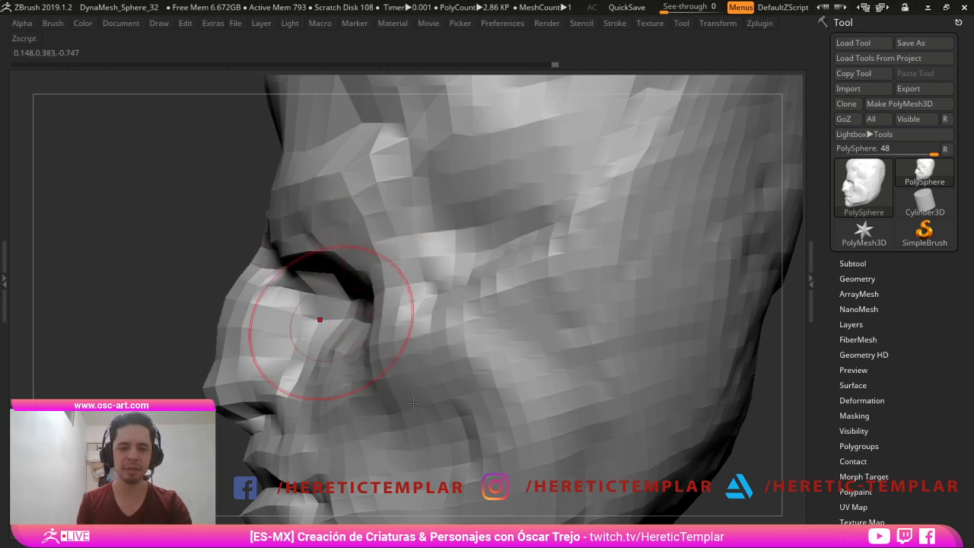
# - Push the upper lip back in profile so the lower lip projects beyond it
pyautogui.moveTo(156, 205); pyautogui.dragTo(200, 260)
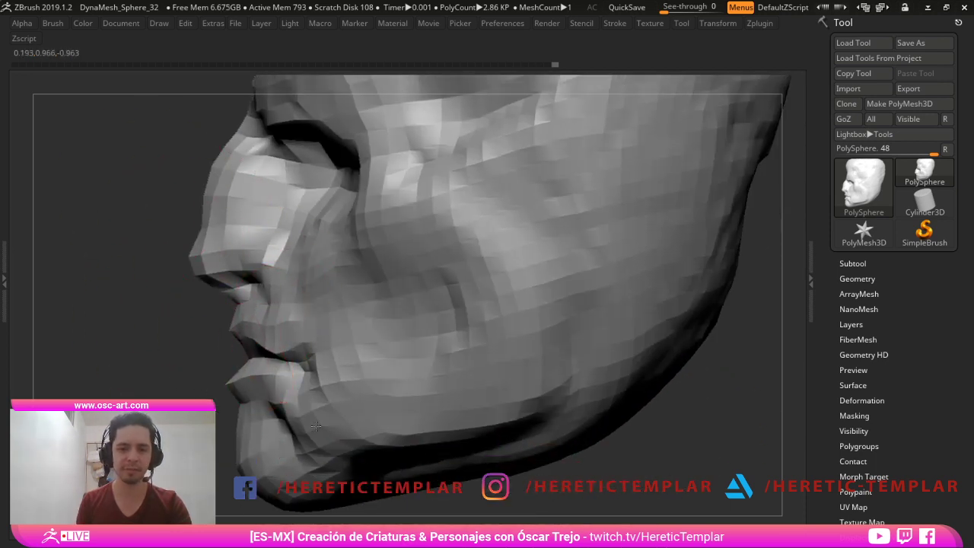
pyautogui.moveTo(234, 332); pyautogui.dragTo(243, 336)
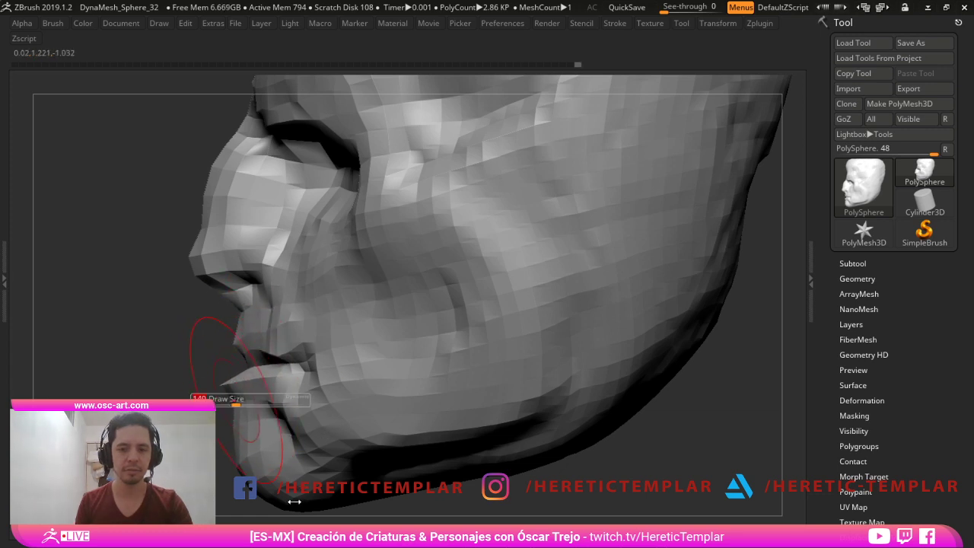
# - Carve the hollow between the lower lip and chin, and undo the last stroke
pyautogui.moveTo(294, 505); pyautogui.dragTo(247, 451)
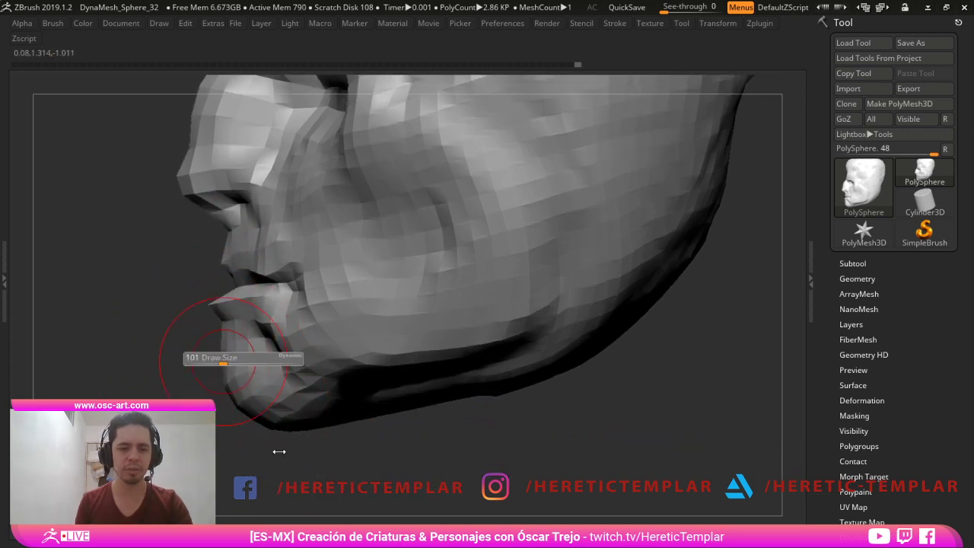
pyautogui.moveTo(245, 445); pyautogui.dragTo(306, 415)
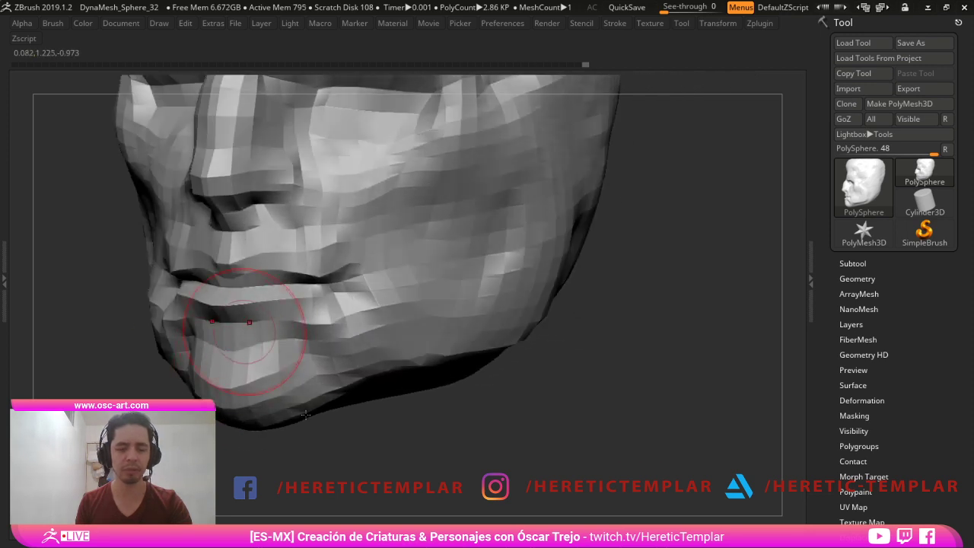
pyautogui.press('s')
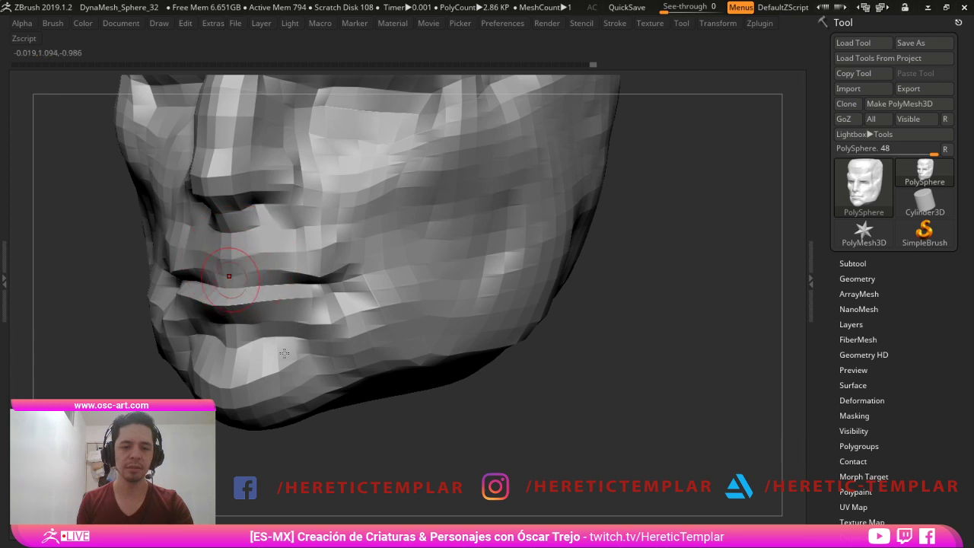
pyautogui.moveTo(161, 318); pyautogui.dragTo(212, 394)
pyautogui.hotkey('ctrl', 'z')
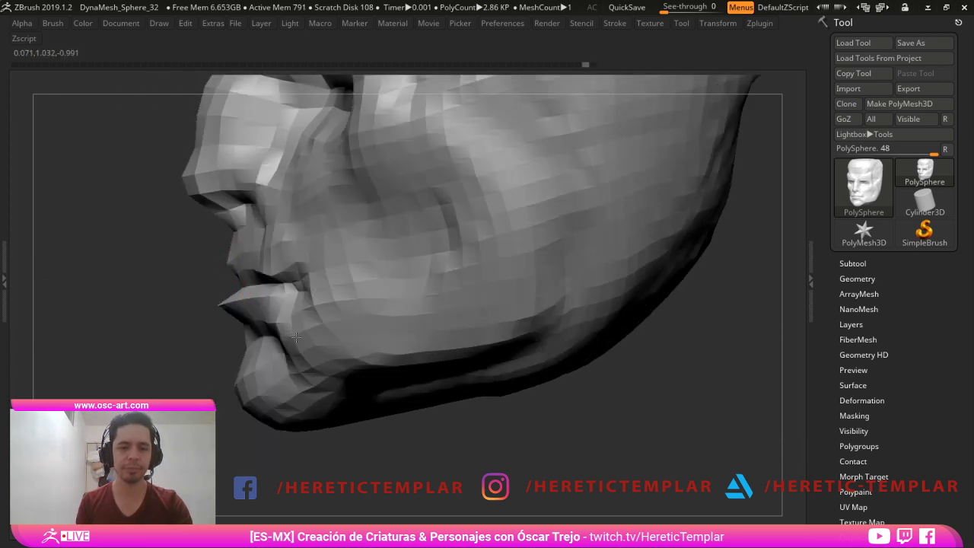
# - Smooth the surface between the nostril, the mouth corner and the lower lip in profile
pyautogui.keyDown('shift'); pyautogui.moveTo(268, 263); pyautogui.dragTo(276, 250); pyautogui.keyUp('shift')
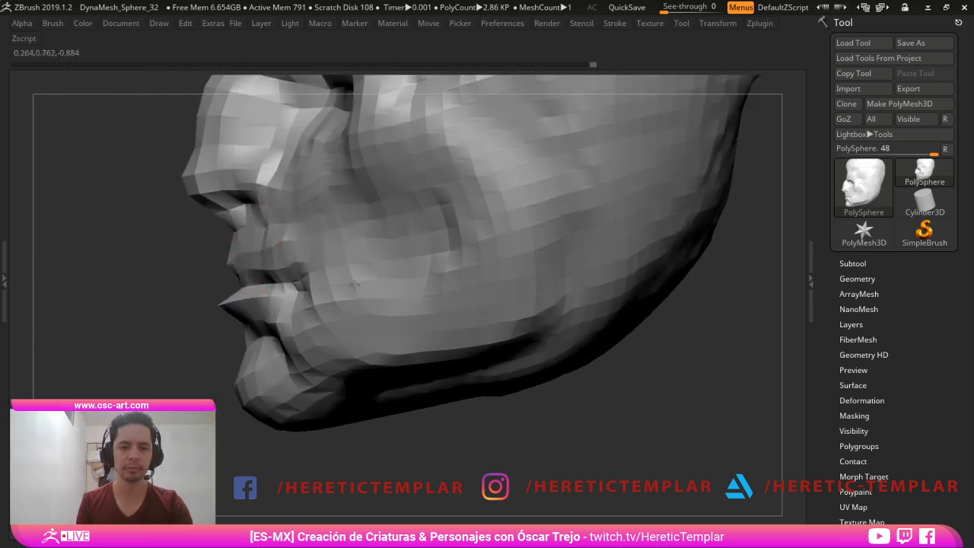
pyautogui.moveTo(283, 185)
pyautogui.keyDown('shift'); pyautogui.mouseDown()
pyautogui.moveTo(312, 242)
pyautogui.moveTo(328, 248)
pyautogui.moveTo(323, 308)
pyautogui.mouseUp(); pyautogui.keyUp('shift')
pyautogui.press('s')
pyautogui.click(314, 222)
pyautogui.moveTo(380, 495)
pyautogui.keyDown('alt'); pyautogui.mouseDown()
pyautogui.moveTo(372, 459)
pyautogui.moveTo(358, 449)
pyautogui.mouseUp(); pyautogui.keyUp('alt')
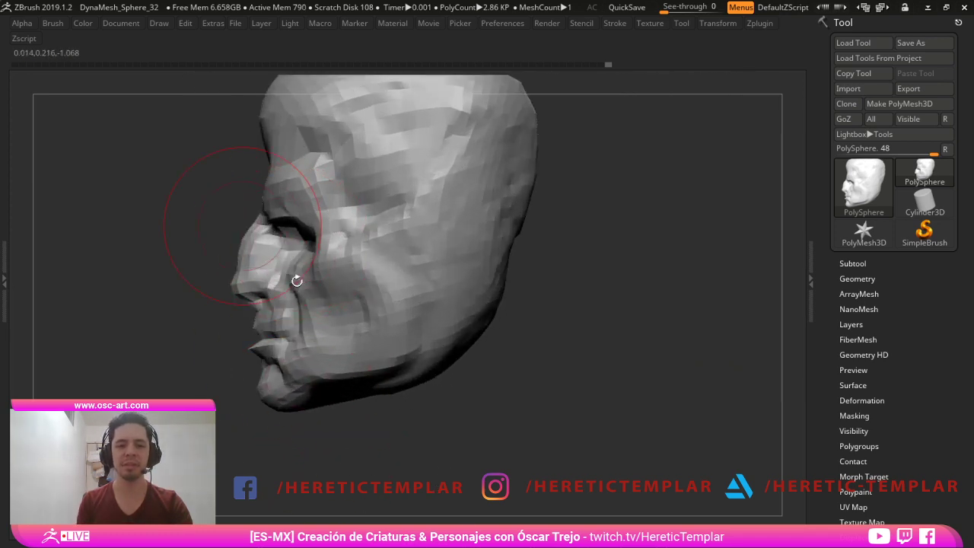
pyautogui.keyDown('alt'); pyautogui.moveTo(239, 224); pyautogui.dragTo(285, 279); pyautogui.keyUp('alt')
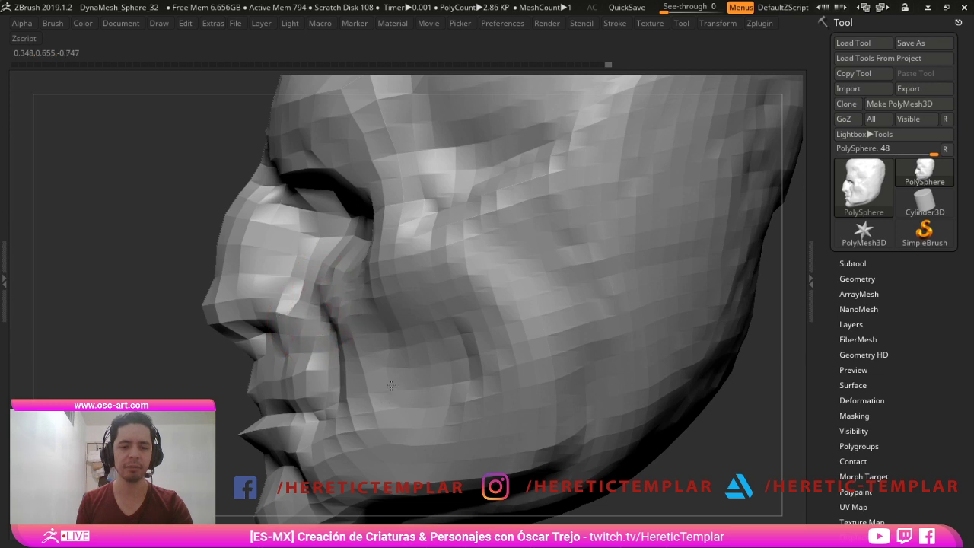
# - Shape the cheek and the fold running from beside the nose down past the mouth corner
pyautogui.moveTo(327, 355)
pyautogui.mouseDown()
pyautogui.moveTo(321, 327)
pyautogui.moveTo(301, 323)
pyautogui.moveTo(290, 334)
pyautogui.moveTo(305, 278)
pyautogui.moveTo(291, 257)
pyautogui.moveTo(251, 273)
pyautogui.mouseUp()
pyautogui.moveTo(154, 295)
pyautogui.keyDown('alt'); pyautogui.mouseDown()
pyautogui.moveTo(140, 284)
pyautogui.moveTo(137, 255)
pyautogui.mouseUp(); pyautogui.keyUp('alt')
pyautogui.moveTo(398, 266)
pyautogui.mouseDown()
pyautogui.moveTo(398, 256)
pyautogui.moveTo(379, 301)
pyautogui.moveTo(397, 331)
pyautogui.mouseUp()
pyautogui.moveTo(421, 249); pyautogui.dragTo(457, 313)
pyautogui.keyDown('alt'); pyautogui.moveTo(494, 426); pyautogui.dragTo(431, 411); pyautogui.keyUp('alt')
pyautogui.moveTo(320, 432)
pyautogui.mouseDown()
pyautogui.moveTo(285, 426)
pyautogui.moveTo(331, 411)
pyautogui.moveTo(296, 419)
pyautogui.moveTo(408, 347)
pyautogui.moveTo(403, 333)
pyautogui.mouseUp()
pyautogui.moveTo(502, 416)
pyautogui.keyDown('alt'); pyautogui.mouseDown()
pyautogui.moveTo(474, 397)
pyautogui.moveTo(495, 411)
pyautogui.mouseUp(); pyautogui.keyUp('alt')
pyautogui.moveTo(415, 350); pyautogui.dragTo(380, 321)
pyautogui.moveTo(550, 478); pyautogui.dragTo(603, 473)
pyautogui.keyDown('alt'); pyautogui.moveTo(603, 473); pyautogui.dragTo(608, 515); pyautogui.keyUp('alt')
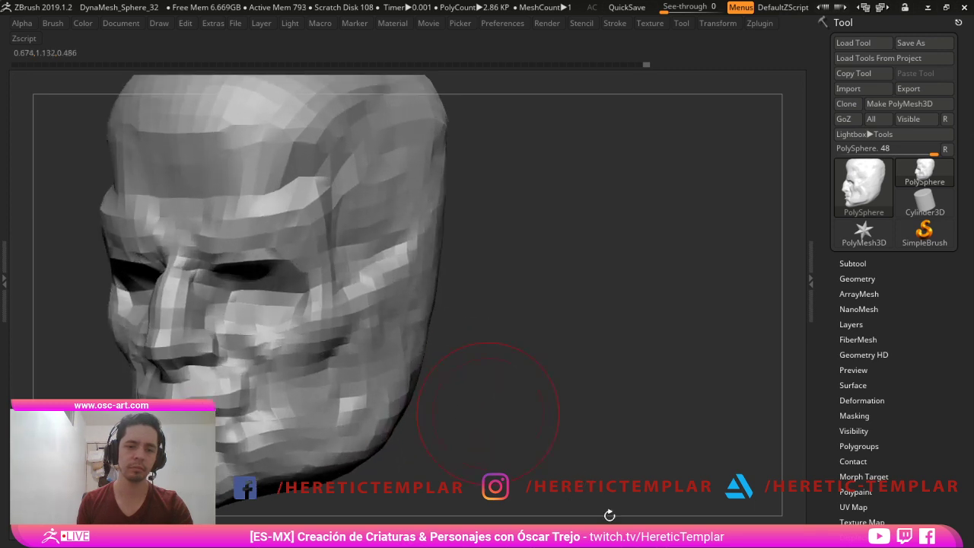
# - Refine the temple and the upper side of the skull behind the brow
pyautogui.moveTo(324, 232); pyautogui.dragTo(286, 211)
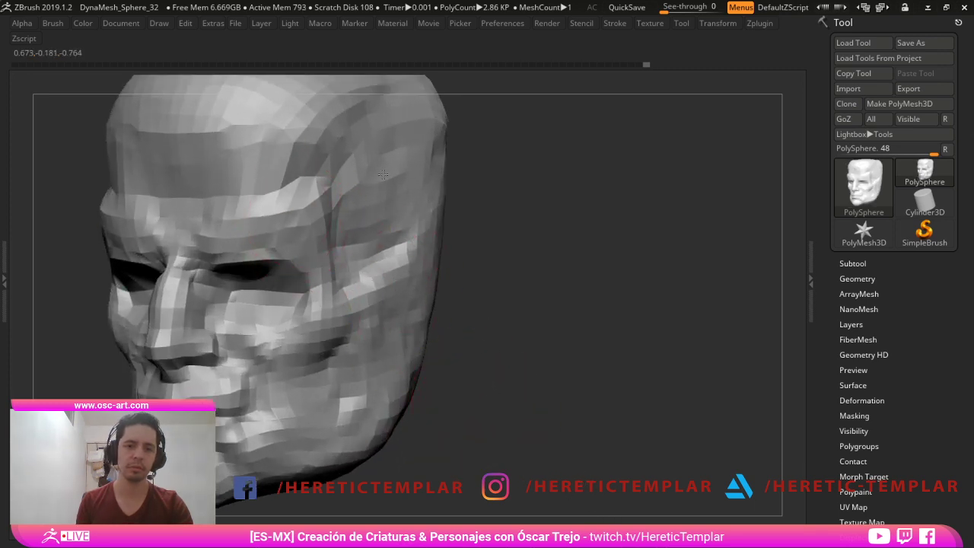
pyautogui.moveTo(510, 350)
pyautogui.mouseDown()
pyautogui.moveTo(639, 438)
pyautogui.moveTo(457, 297)
pyautogui.mouseUp()
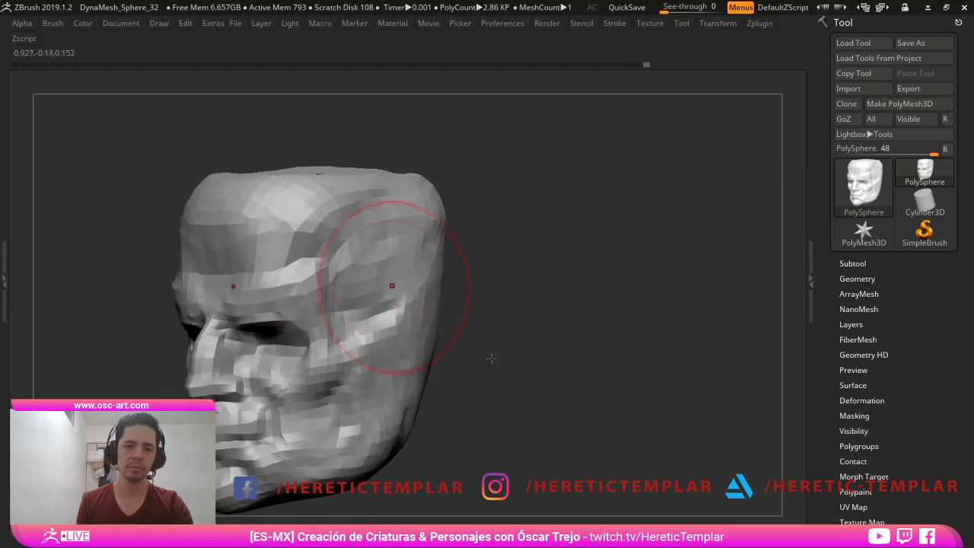
pyautogui.moveTo(434, 187); pyautogui.dragTo(406, 211)
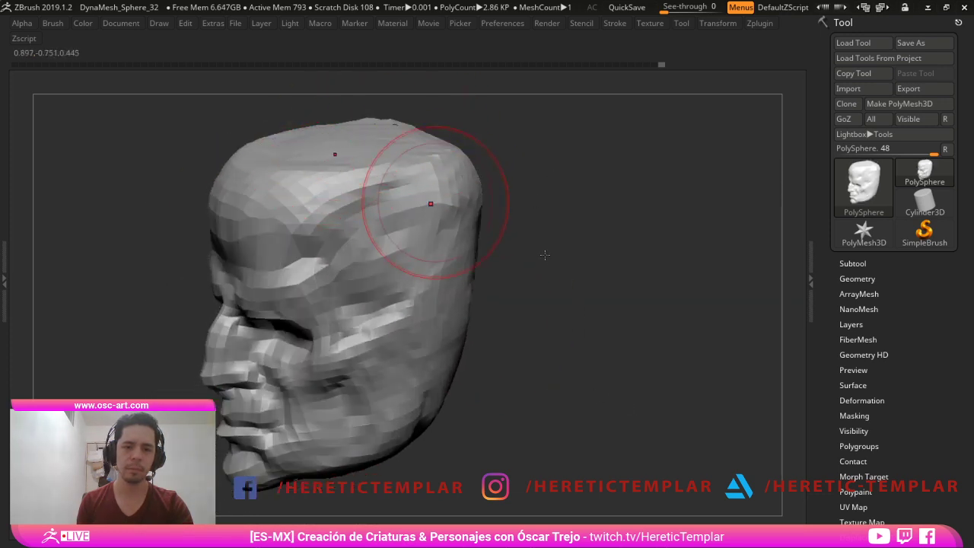
pyautogui.moveTo(533, 290)
pyautogui.mouseDown()
pyautogui.moveTo(490, 244)
pyautogui.moveTo(494, 269)
pyautogui.moveTo(493, 250)
pyautogui.mouseUp()
pyautogui.press('s')
pyautogui.press('s')
pyautogui.moveTo(487, 249); pyautogui.dragTo(503, 272)
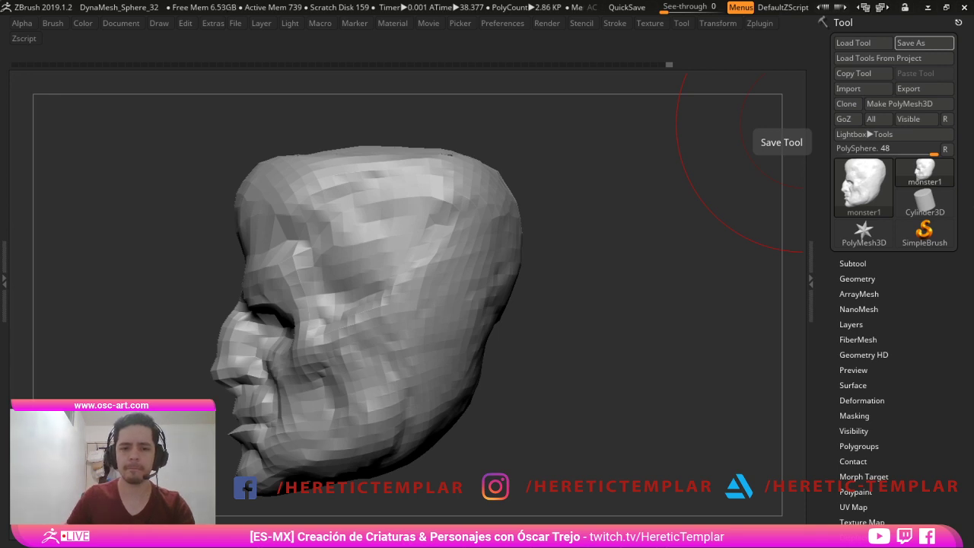
# - Raise the flat crown into a rounded dome and adjust the back of the skull with a large brush
pyautogui.moveTo(606, 429); pyautogui.dragTo(730, 474)
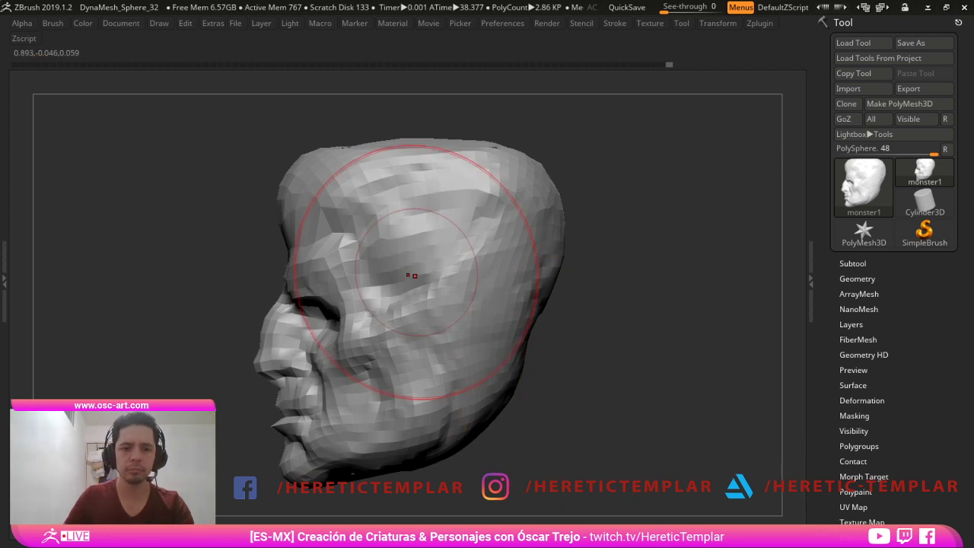
pyautogui.moveTo(262, 445); pyautogui.dragTo(312, 483)
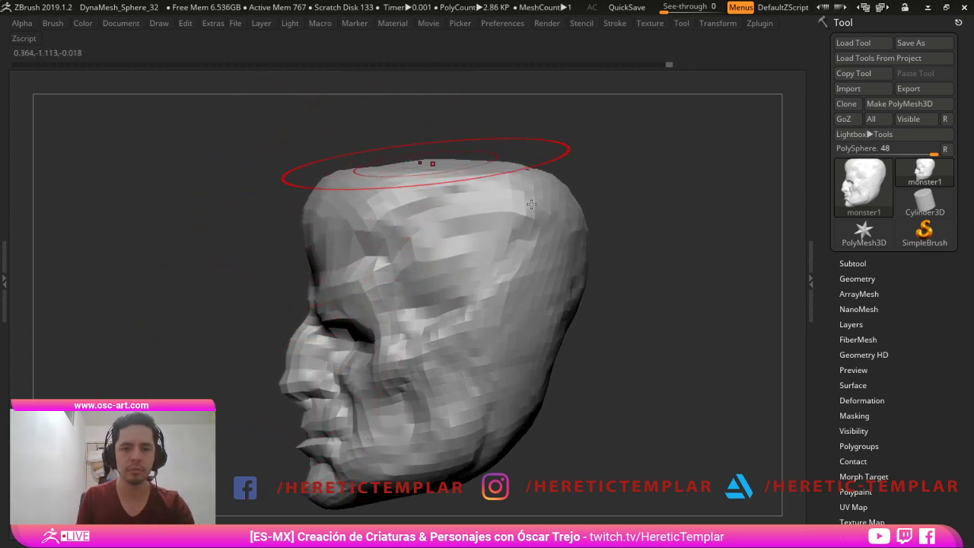
pyautogui.moveTo(428, 163)
pyautogui.mouseDown()
pyautogui.moveTo(422, 146)
pyautogui.moveTo(414, 156)
pyautogui.mouseUp()
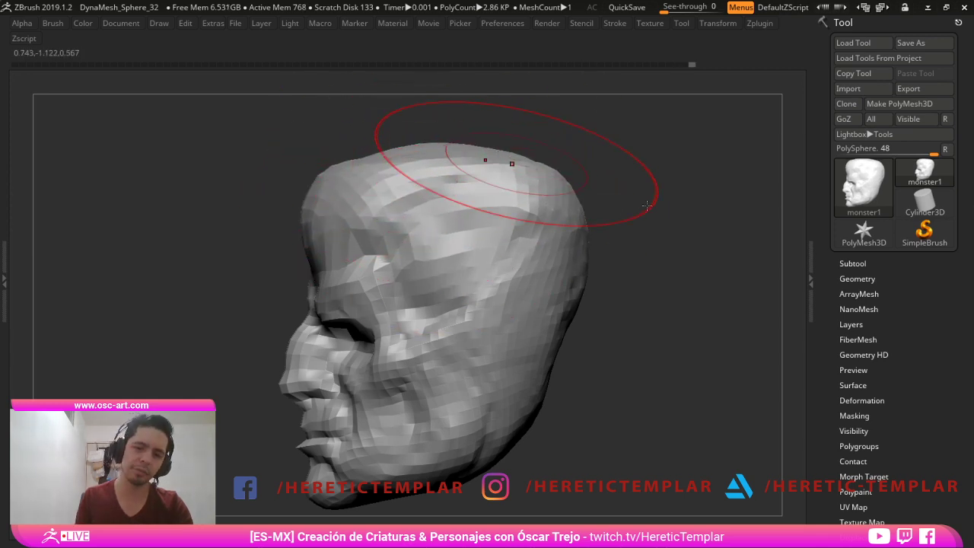
pyautogui.moveTo(518, 163); pyautogui.dragTo(523, 169)
pyautogui.moveTo(524, 206)
pyautogui.mouseDown()
pyautogui.moveTo(518, 176)
pyautogui.moveTo(530, 228)
pyautogui.mouseUp()
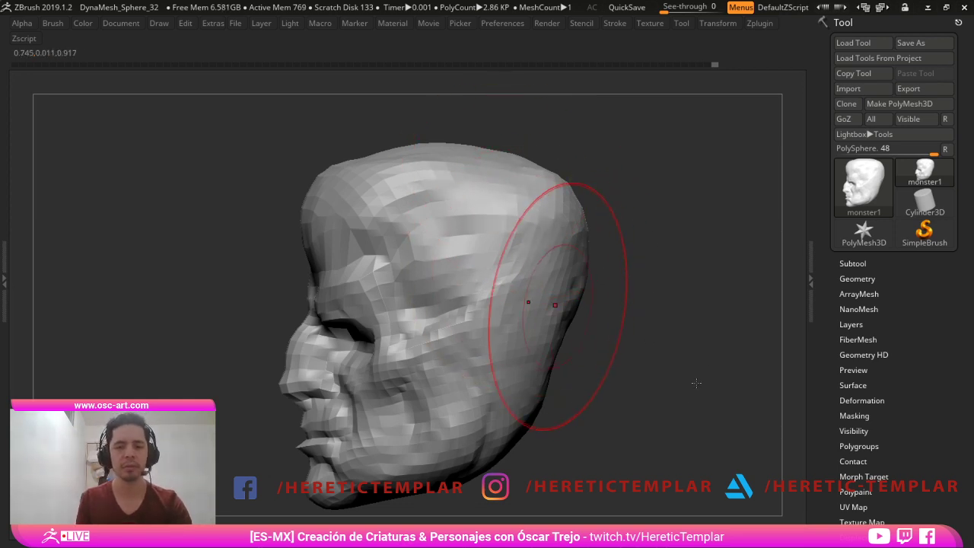
pyautogui.moveTo(561, 323); pyautogui.dragTo(556, 320)
# - Insert a PolySphere beneath the back of the skull as the base of the neck
pyautogui.moveTo(597, 396)
pyautogui.keyDown('alt'); pyautogui.mouseDown()
pyautogui.moveTo(585, 250)
pyautogui.moveTo(606, 312)
pyautogui.moveTo(417, 186)
pyautogui.mouseUp(); pyautogui.keyUp('alt')
pyautogui.press('1')
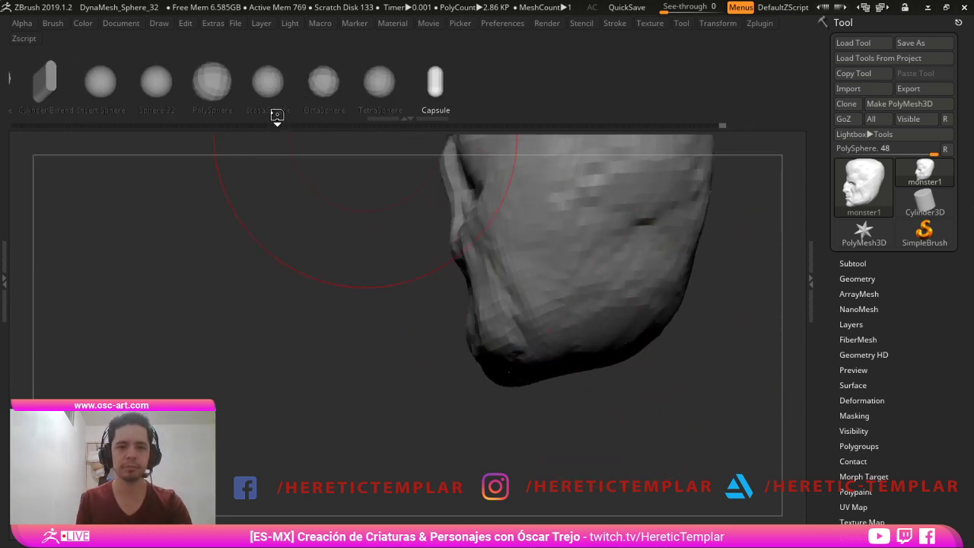
pyautogui.click(212, 84)
pyautogui.keyDown('shift'); pyautogui.moveTo(471, 430); pyautogui.dragTo(753, 410); pyautogui.keyUp('shift')
pyautogui.moveTo(647, 320); pyautogui.dragTo(643, 392)
pyautogui.moveTo(418, 391); pyautogui.dragTo(476, 395)
pyautogui.keyDown('alt'); pyautogui.moveTo(548, 390); pyautogui.dragTo(458, 390); pyautogui.keyUp('alt')
# - Stretch the inserted sphere in profile with the Move brush into a neck reaching down and forward under the jaw
pyautogui.press('b')
pyautogui.press('m')
pyautogui.press('v')
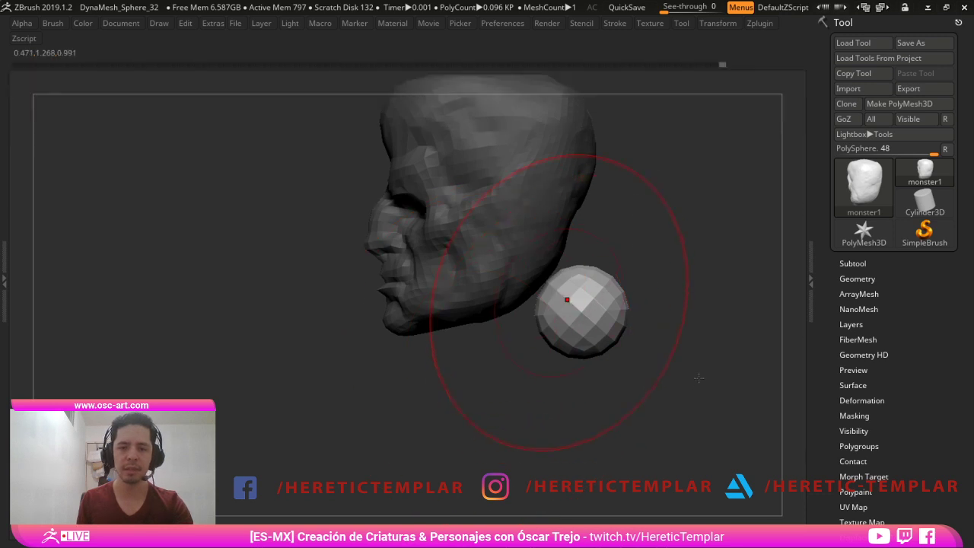
pyautogui.moveTo(567, 278)
pyautogui.mouseDown()
pyautogui.moveTo(541, 234)
pyautogui.moveTo(573, 255)
pyautogui.mouseUp()
pyautogui.press('s')
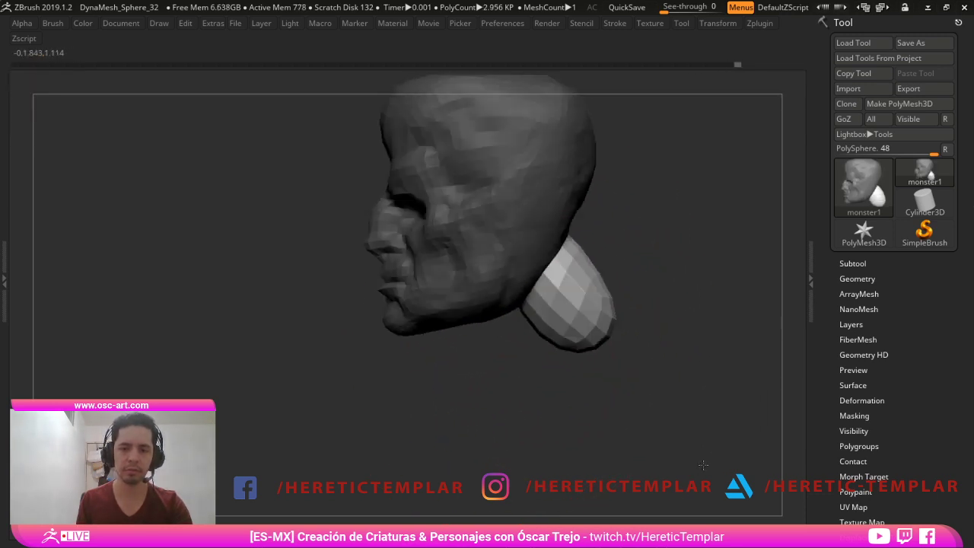
pyautogui.press('s')
pyautogui.moveTo(567, 327)
pyautogui.mouseDown()
pyautogui.moveTo(566, 360)
pyautogui.moveTo(535, 413)
pyautogui.moveTo(496, 450)
pyautogui.mouseUp()
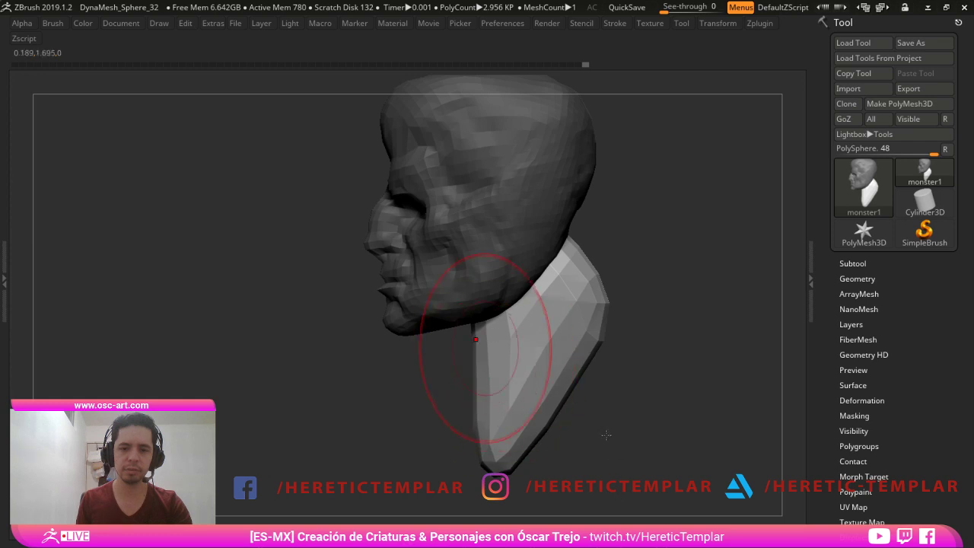
pyautogui.moveTo(482, 345)
pyautogui.mouseDown()
pyautogui.moveTo(441, 328)
pyautogui.moveTo(472, 373)
pyautogui.moveTo(416, 389)
pyautogui.mouseUp()
pyautogui.moveTo(591, 314); pyautogui.dragTo(609, 306)
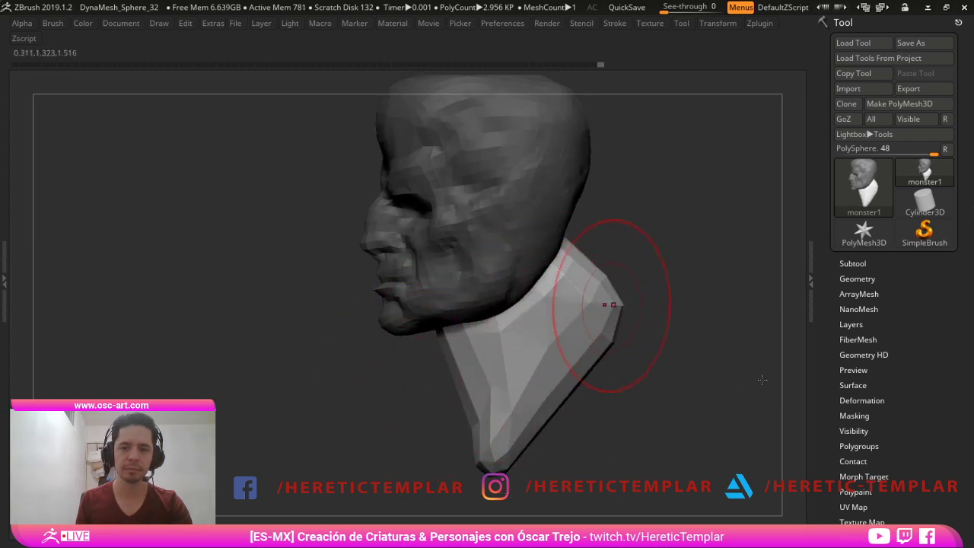
pyautogui.moveTo(596, 272); pyautogui.dragTo(583, 290)
# - Widen the sides and base of the neck outward in back view
pyautogui.press('s')
pyautogui.moveTo(629, 229)
pyautogui.keyDown('shift'); pyautogui.mouseDown()
pyautogui.moveTo(579, 262)
pyautogui.moveTo(588, 268)
pyautogui.mouseUp(); pyautogui.keyUp('shift')
pyautogui.moveTo(561, 264)
pyautogui.mouseDown()
pyautogui.moveTo(544, 266)
pyautogui.moveTo(542, 283)
pyautogui.mouseUp()
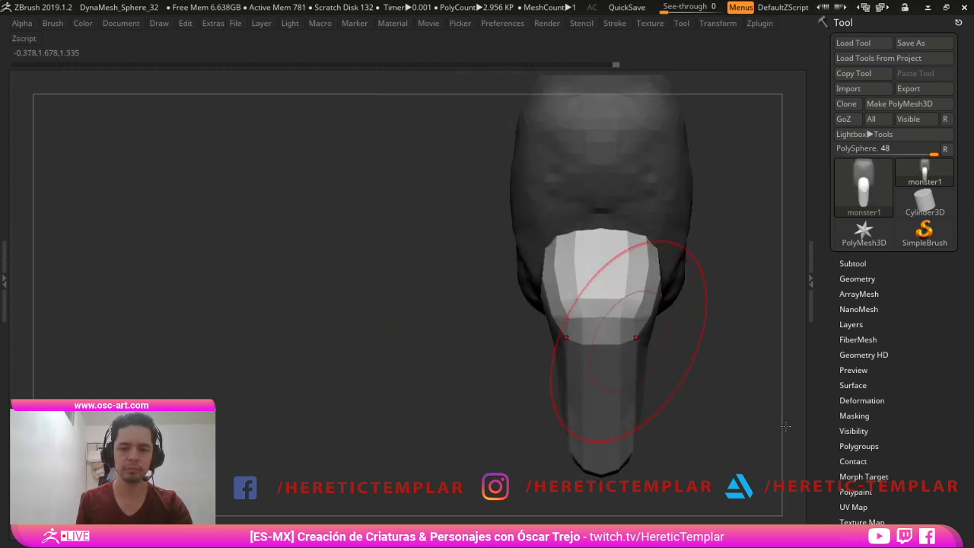
pyautogui.moveTo(635, 342); pyautogui.dragTo(667, 357)
pyautogui.moveTo(642, 392)
pyautogui.mouseDown()
pyautogui.moveTo(669, 400)
pyautogui.moveTo(673, 430)
pyautogui.mouseUp()
pyautogui.moveTo(606, 454); pyautogui.dragTo(606, 468)
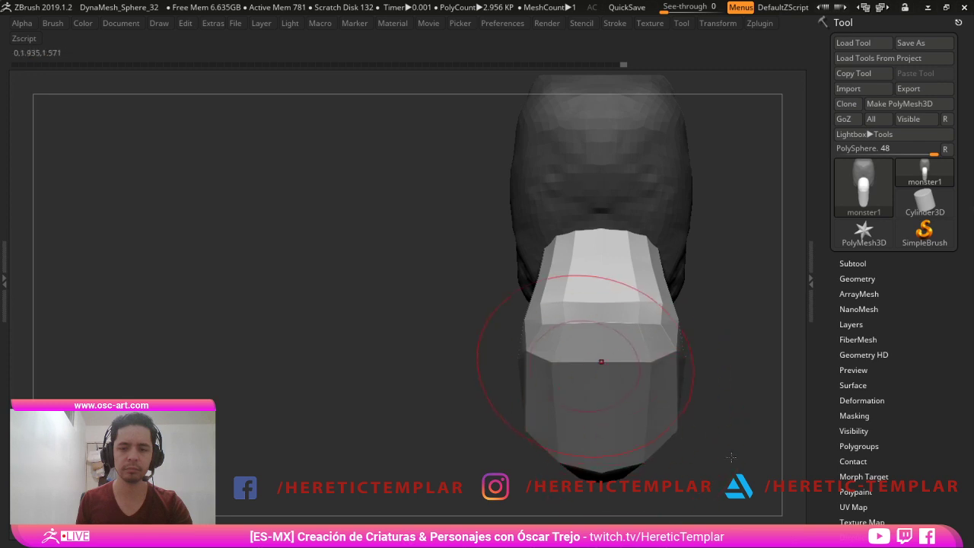
pyautogui.moveTo(524, 366); pyautogui.dragTo(495, 354)
pyautogui.moveTo(464, 446)
pyautogui.mouseDown()
pyautogui.moveTo(617, 468)
pyautogui.moveTo(663, 465)
pyautogui.mouseUp()
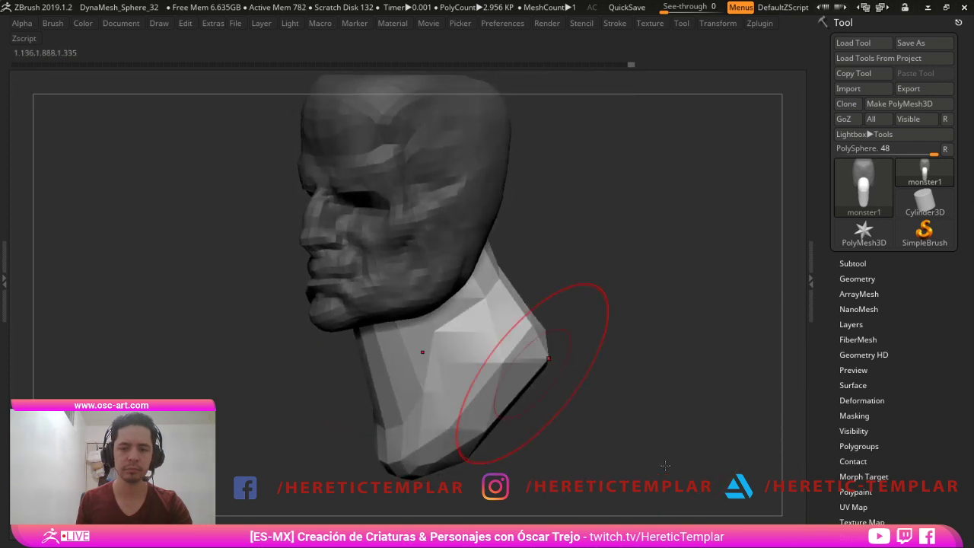
# - Preview the head and neck with Dynamic Subdiv, choosing Always YES, and turn the preview off again
pyautogui.moveTo(694, 401); pyautogui.dragTo(790, 337)
pyautogui.press('d')
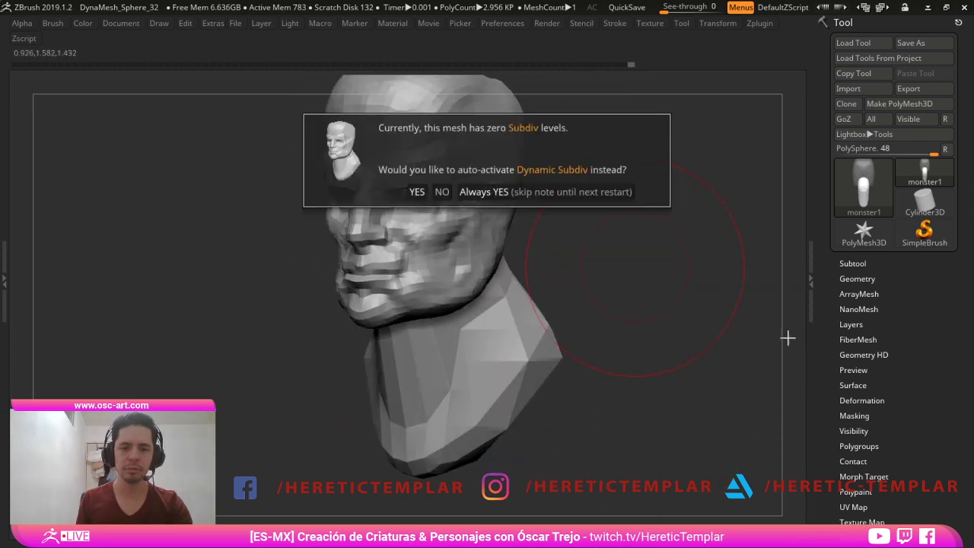
pyautogui.click(594, 192)
pyautogui.moveTo(747, 234)
pyautogui.keyDown('alt'); pyautogui.mouseDown()
pyautogui.moveTo(778, 285)
pyautogui.moveTo(766, 285)
pyautogui.moveTo(746, 424)
pyautogui.moveTo(812, 410)
pyautogui.mouseUp(); pyautogui.keyUp('alt')
pyautogui.hotkey('shift', 'd')
pyautogui.press('s')
pyautogui.press('s')
# - Push in the underside of the skull behind the jaw where it meets the neck
pyautogui.moveTo(559, 449)
pyautogui.keyDown('alt'); pyautogui.mouseDown()
pyautogui.moveTo(555, 411)
pyautogui.moveTo(518, 413)
pyautogui.mouseUp(); pyautogui.keyUp('alt')
pyautogui.moveTo(609, 426)
pyautogui.mouseDown()
pyautogui.moveTo(647, 434)
pyautogui.moveTo(759, 333)
pyautogui.moveTo(774, 419)
pyautogui.moveTo(757, 487)
pyautogui.mouseUp()
pyautogui.moveTo(805, 395); pyautogui.dragTo(799, 415)
pyautogui.moveTo(799, 358); pyautogui.dragTo(828, 338)
pyautogui.moveTo(662, 270)
pyautogui.mouseDown()
pyautogui.moveTo(675, 229)
pyautogui.moveTo(582, 290)
pyautogui.mouseUp()
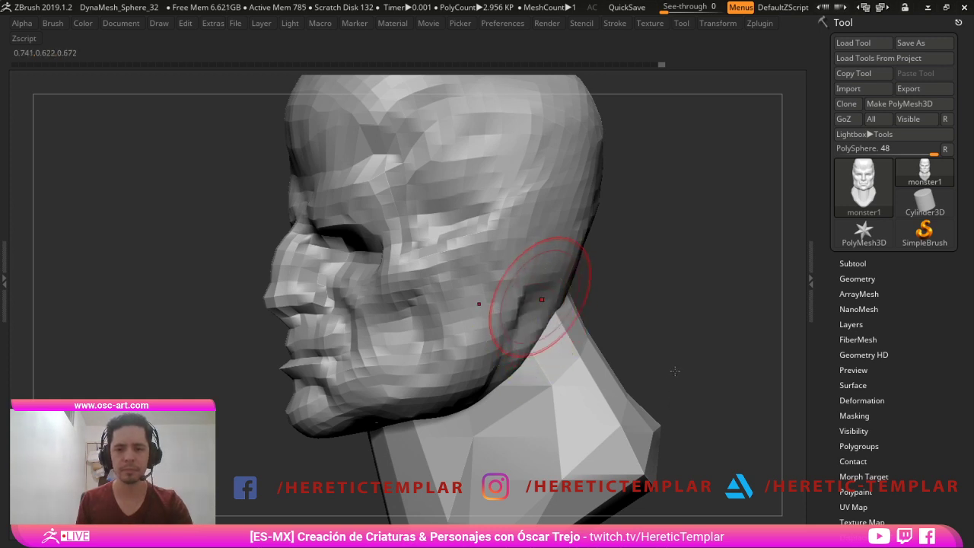
# - Isolate the neck piece, mask it and show the whole model again with only the head unmasked
pyautogui.keyDown('ctrl'); pyautogui.keyDown('shift'); pyautogui.click(537, 262); pyautogui.keyUp('shift'); pyautogui.keyUp('ctrl')
pyautogui.keyDown('ctrl'); pyautogui.moveTo(624, 275); pyautogui.dragTo(611, 188, button='right'); pyautogui.keyUp('ctrl')
pyautogui.keyDown('ctrl'); pyautogui.moveTo(626, 178); pyautogui.dragTo(425, 417); pyautogui.keyUp('ctrl')
pyautogui.keyDown('ctrl'); pyautogui.keyDown('shift'); pyautogui.click(458, 408); pyautogui.keyUp('shift'); pyautogui.keyUp('ctrl')
pyautogui.keyDown('ctrl'); pyautogui.moveTo(533, 369); pyautogui.dragTo(641, 362, button='right'); pyautogui.keyUp('ctrl')
pyautogui.keyDown('ctrl'); pyautogui.click(642, 362); pyautogui.keyUp('ctrl')
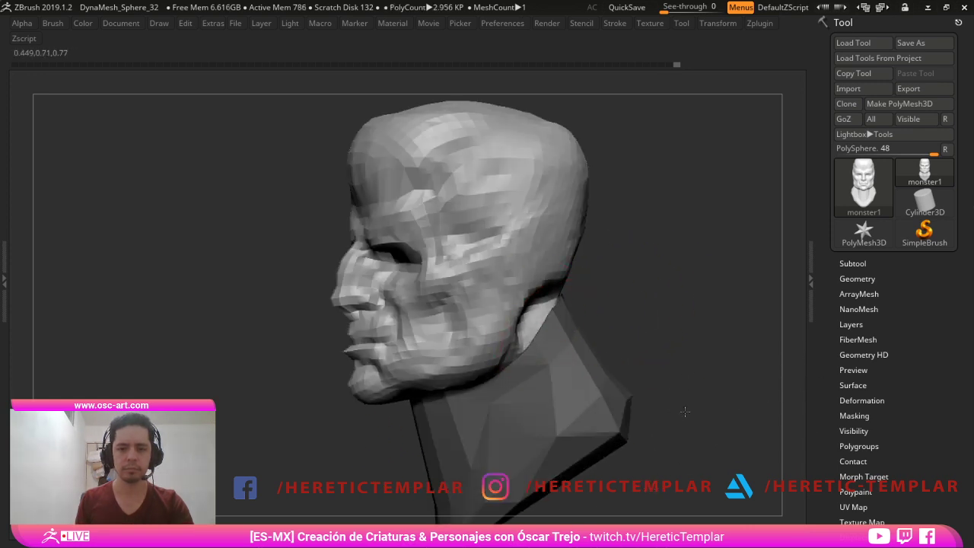
# - Check the jaw and nape against the neck from the side and front, and clear the mask
pyautogui.moveTo(737, 358); pyautogui.dragTo(656, 396)
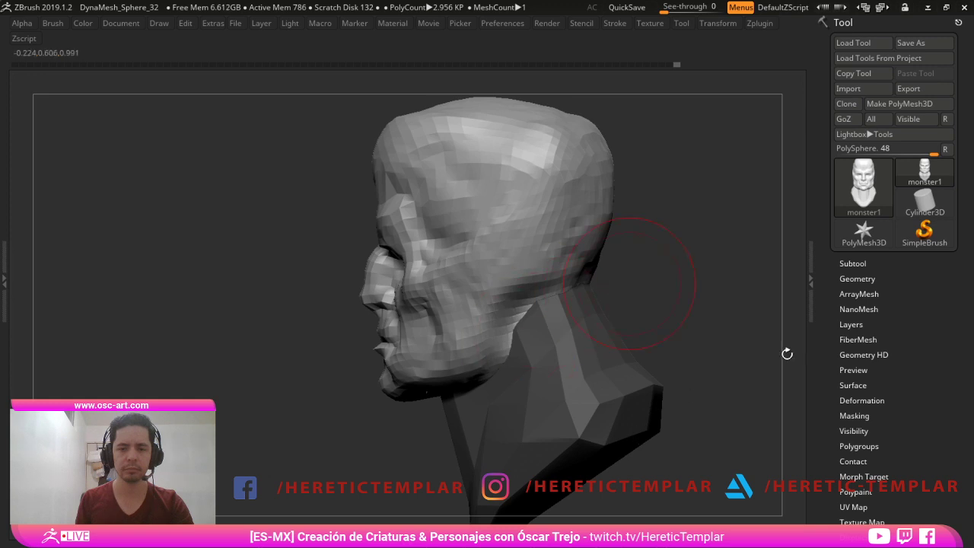
pyautogui.moveTo(787, 354); pyautogui.dragTo(640, 409)
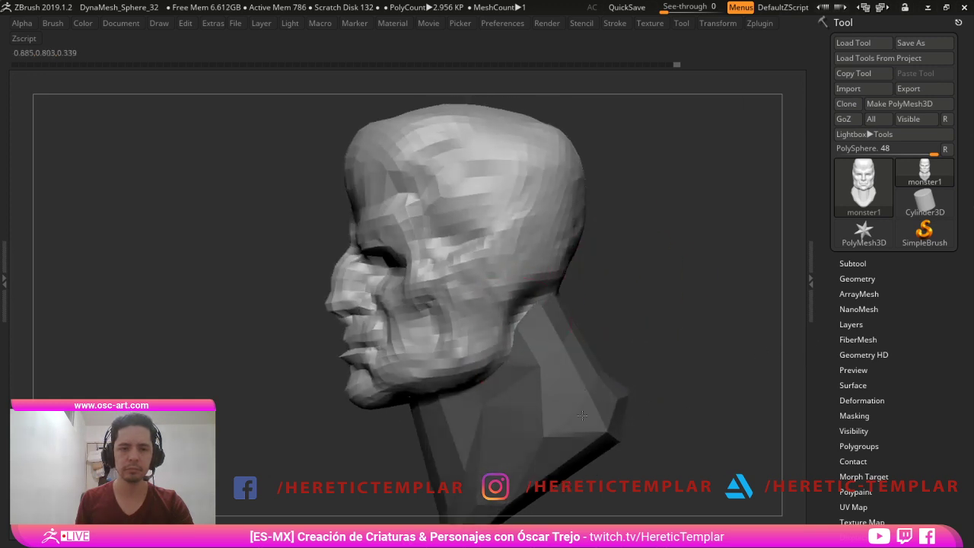
pyautogui.moveTo(770, 291)
pyautogui.mouseDown()
pyautogui.moveTo(800, 317)
pyautogui.moveTo(735, 308)
pyautogui.moveTo(686, 338)
pyautogui.moveTo(731, 353)
pyautogui.mouseUp()
pyautogui.moveTo(728, 395); pyautogui.dragTo(806, 369)
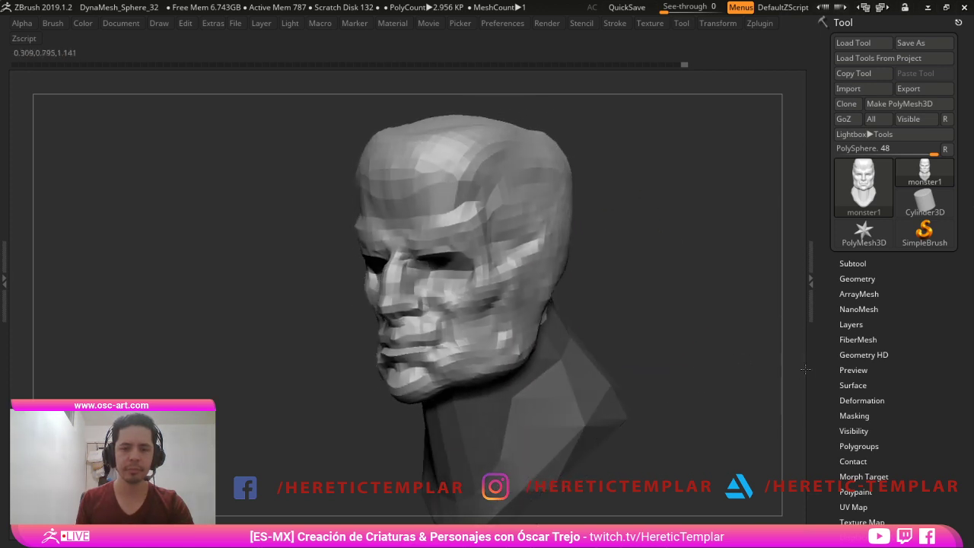
pyautogui.moveTo(665, 289); pyautogui.dragTo(830, 359)
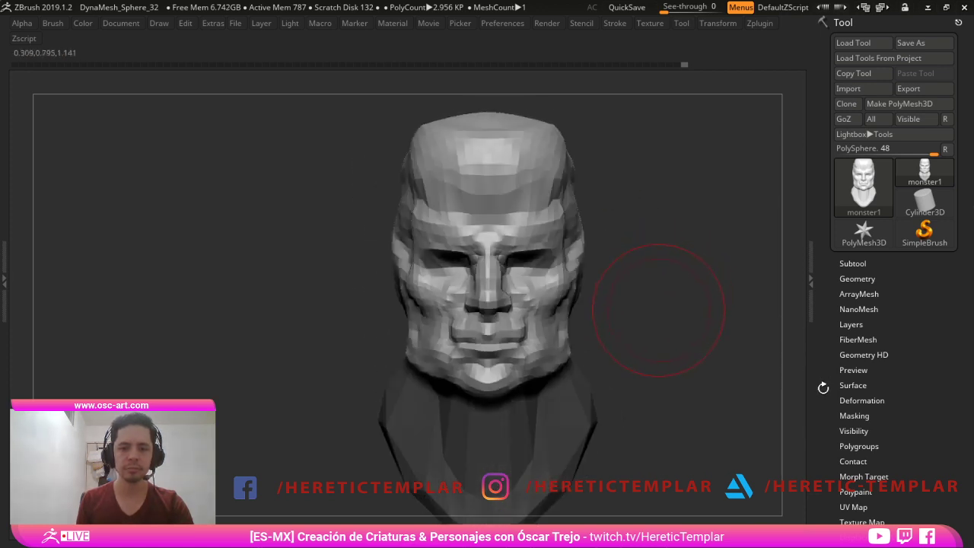
pyautogui.keyDown('ctrl'); pyautogui.moveTo(660, 335); pyautogui.dragTo(659, 316); pyautogui.keyUp('ctrl')
# - Insert a mirrored pair of PolySpheres on the sides of the head as bases for the ears
pyautogui.keyDown('alt'); pyautogui.moveTo(682, 354); pyautogui.dragTo(748, 418); pyautogui.keyUp('alt')
pyautogui.keyDown('alt'); pyautogui.moveTo(778, 377); pyautogui.dragTo(731, 373); pyautogui.keyUp('alt')
pyautogui.keyDown('alt'); pyautogui.moveTo(708, 259); pyautogui.dragTo(767, 358); pyautogui.keyUp('alt')
pyautogui.press('b')
pyautogui.press('i')
pyautogui.press('p')
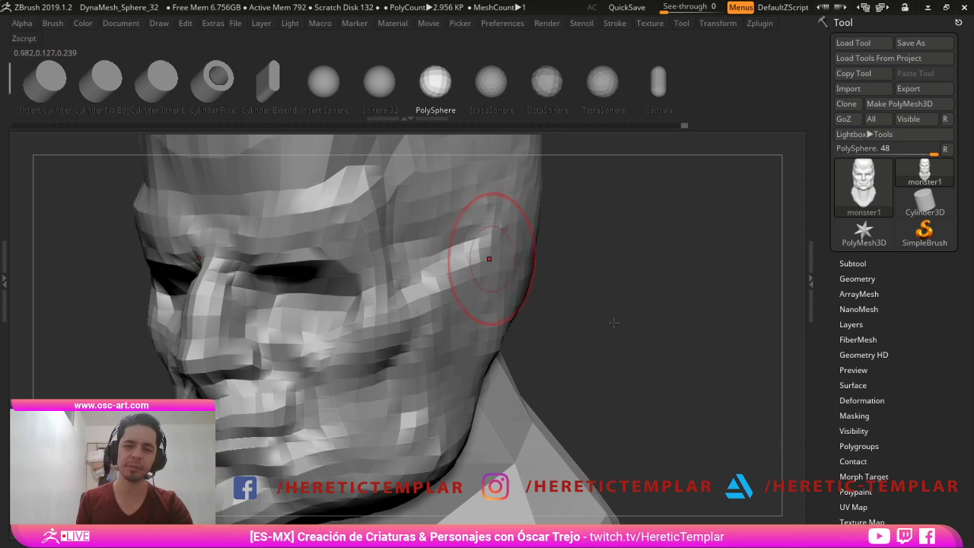
pyautogui.moveTo(614, 322); pyautogui.dragTo(621, 389)
pyautogui.moveTo(697, 388)
pyautogui.keyDown('shift'); pyautogui.mouseDown()
pyautogui.moveTo(733, 387)
pyautogui.moveTo(704, 338)
pyautogui.mouseUp(); pyautogui.keyUp('shift')
# - Flatten and stretch the two spheres with the Move brush into simple ear shapes against the head
pyautogui.press('b')
pyautogui.press('m')
pyautogui.press('v')
pyautogui.press('s')
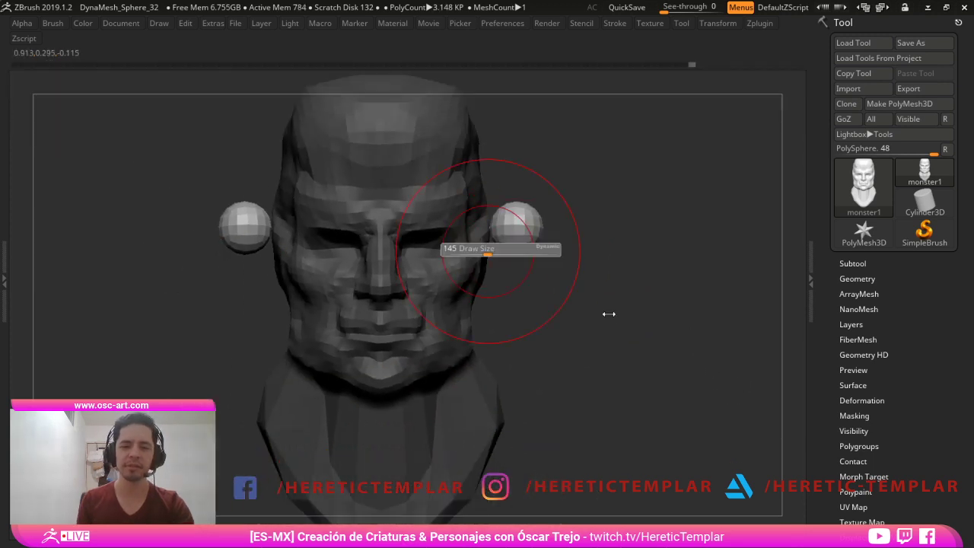
pyautogui.moveTo(635, 300); pyautogui.dragTo(609, 337)
pyautogui.moveTo(634, 332)
pyautogui.mouseDown()
pyautogui.moveTo(606, 288)
pyautogui.moveTo(693, 304)
pyautogui.moveTo(635, 307)
pyautogui.mouseUp()
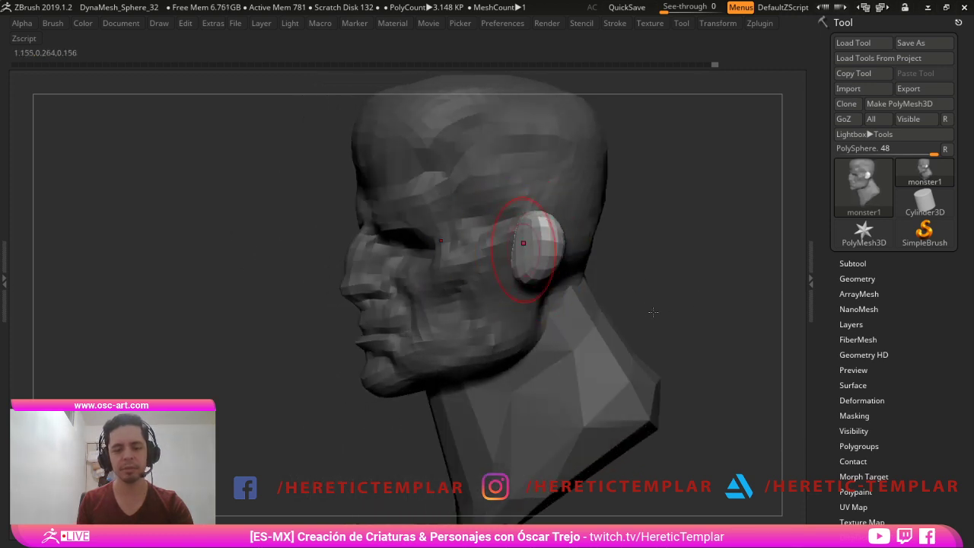
pyautogui.moveTo(674, 304)
pyautogui.mouseDown()
pyautogui.moveTo(710, 299)
pyautogui.moveTo(686, 309)
pyautogui.moveTo(657, 351)
pyautogui.mouseUp()
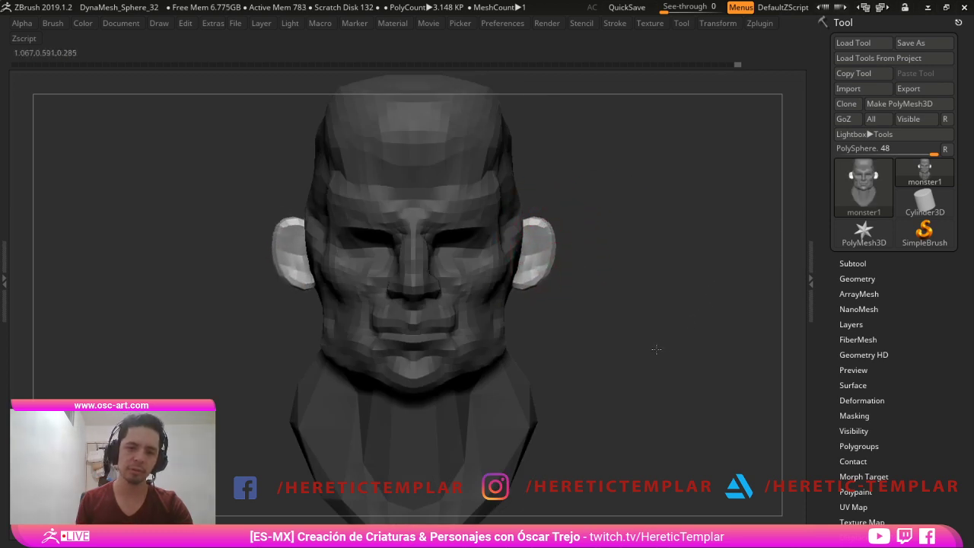
# - Rotate and shift the two ear pieces with the gizmo, checking their placement against the head from the side and front
pyautogui.press('w')
pyautogui.moveTo(574, 176); pyautogui.dragTo(575, 191)
pyautogui.press('q')
pyautogui.moveTo(725, 249); pyautogui.dragTo(693, 300)
pyautogui.press('w')
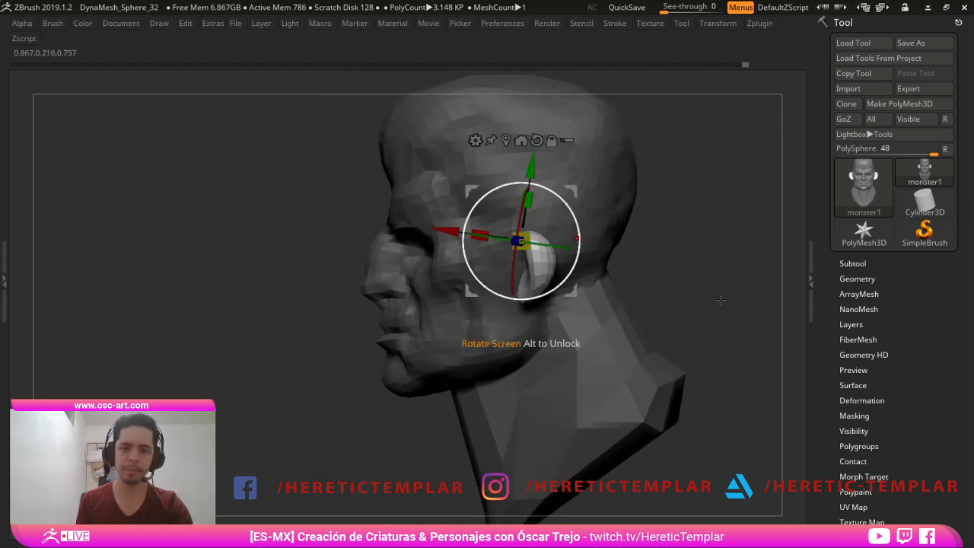
pyautogui.moveTo(551, 251); pyautogui.dragTo(578, 248)
pyautogui.moveTo(577, 193); pyautogui.dragTo(585, 181)
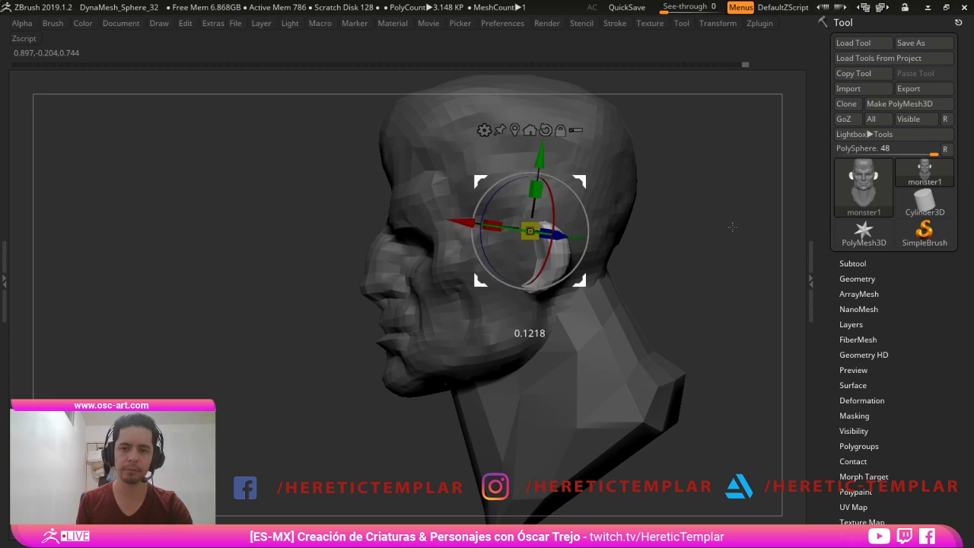
pyautogui.press('q')
pyautogui.moveTo(447, 390); pyautogui.dragTo(535, 374)
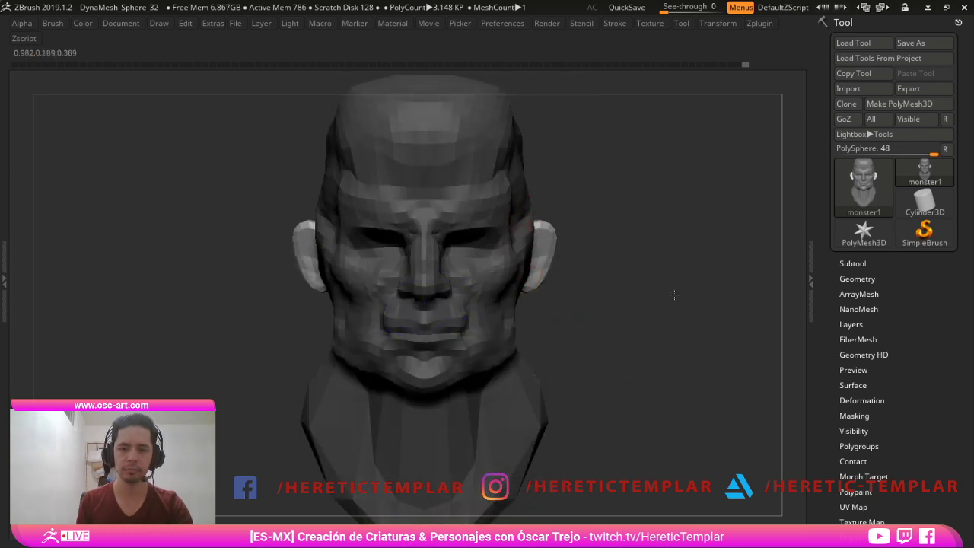
# - Adjust the ears' position and tilt again with the gizmo in the side view
pyautogui.moveTo(725, 302); pyautogui.dragTo(784, 304)
pyautogui.press('w')
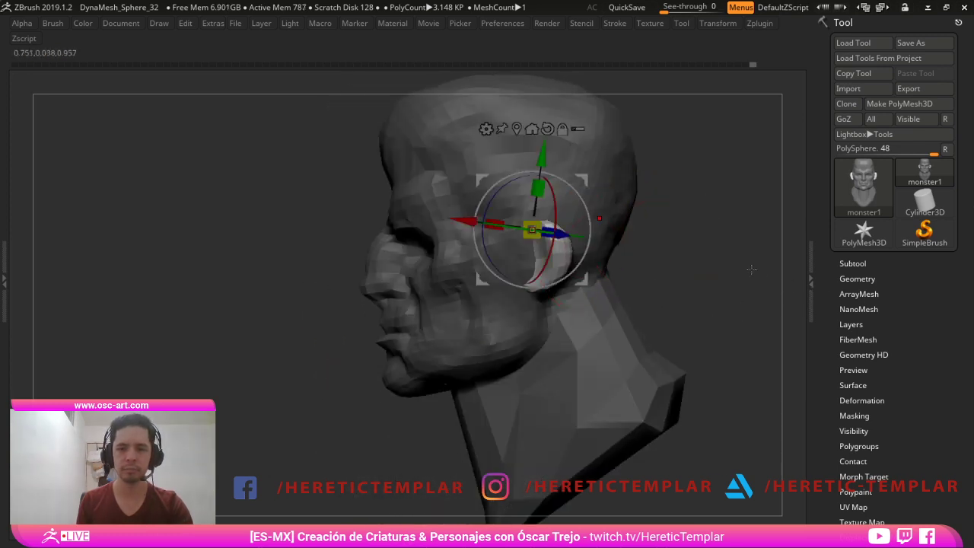
pyautogui.moveTo(644, 210); pyautogui.dragTo(570, 181)
pyautogui.press('q')
pyautogui.moveTo(441, 290)
pyautogui.mouseDown()
pyautogui.moveTo(546, 364)
pyautogui.moveTo(634, 377)
pyautogui.mouseUp()
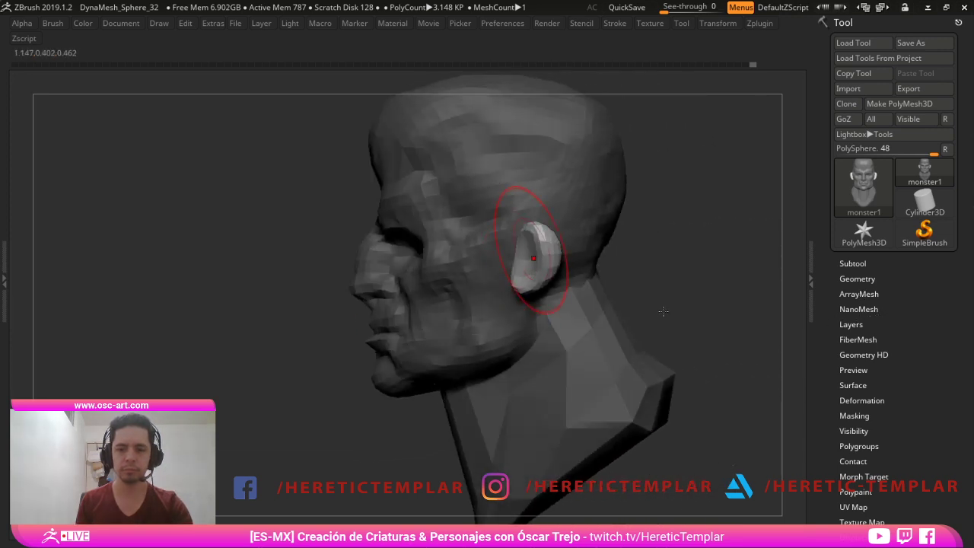
pyautogui.press('w')
pyautogui.press('q')
# - Refine the ears' outlines from the side and front with the Move Topological brush, clear the mask and show the full interface
pyautogui.moveTo(487, 259); pyautogui.dragTo(563, 239, button='right')
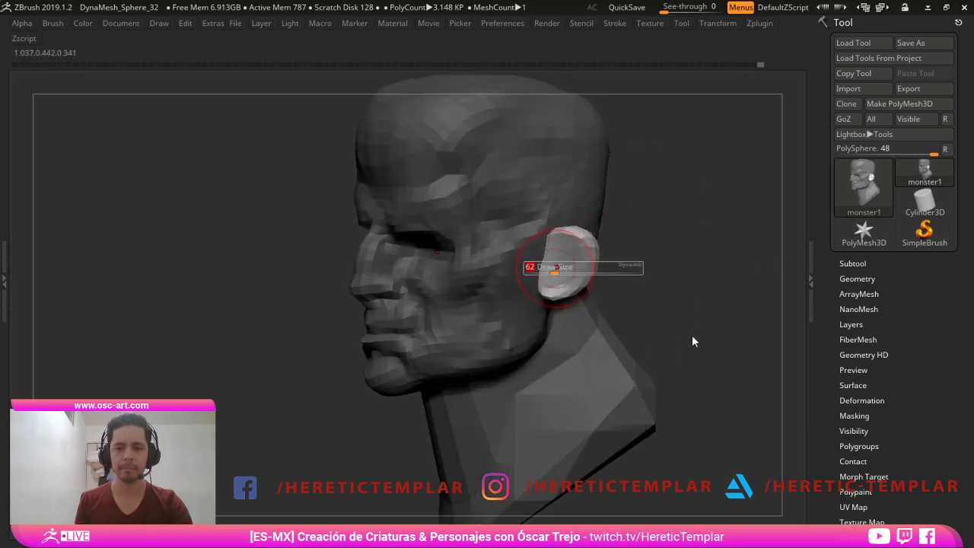
pyautogui.moveTo(792, 302); pyautogui.dragTo(624, 262)
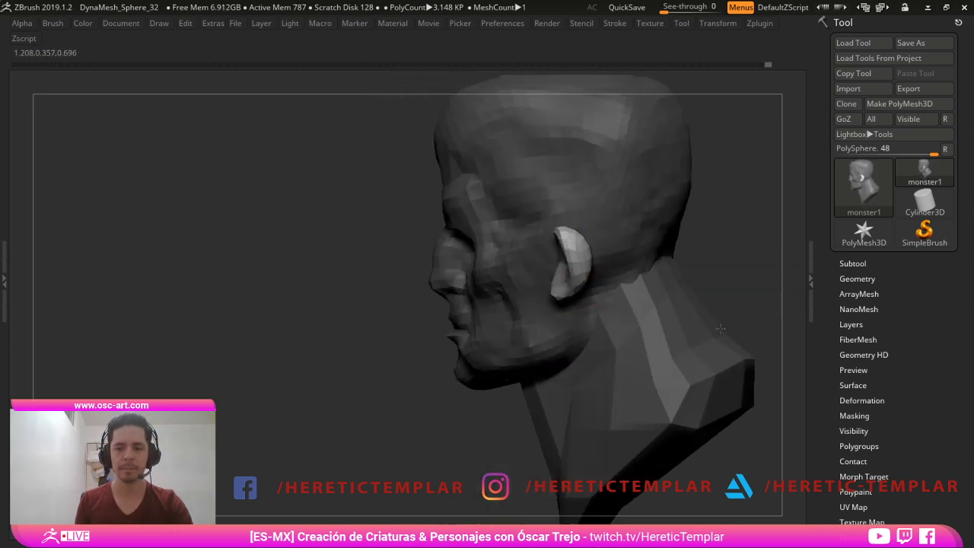
pyautogui.moveTo(491, 408); pyautogui.dragTo(568, 388)
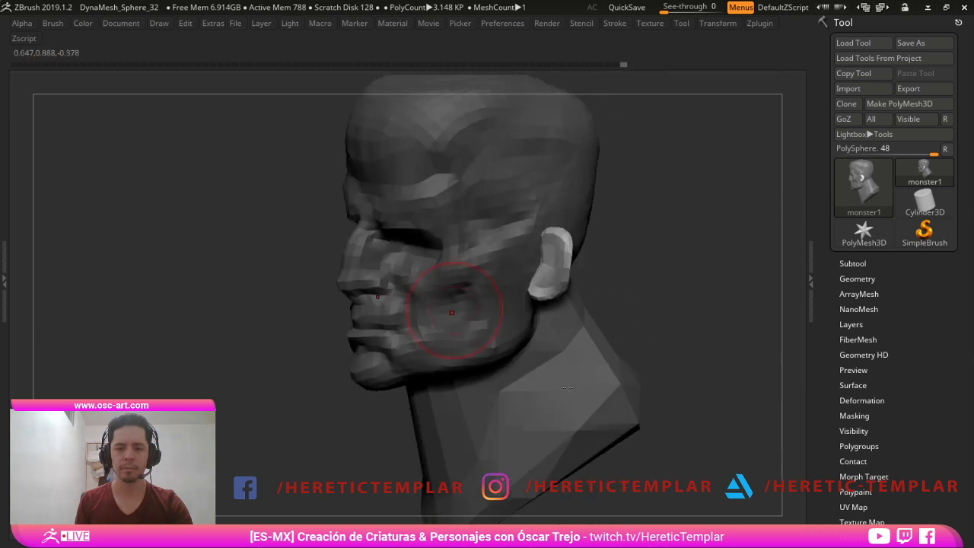
pyautogui.moveTo(694, 356)
pyautogui.mouseDown()
pyautogui.moveTo(774, 329)
pyautogui.moveTo(761, 331)
pyautogui.mouseUp()
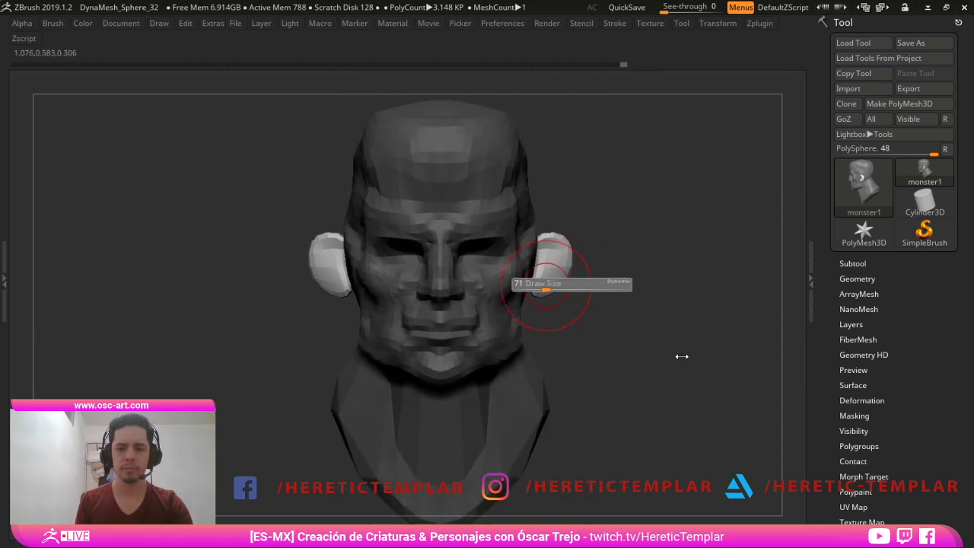
pyautogui.moveTo(569, 261); pyautogui.dragTo(552, 260)
pyautogui.moveTo(711, 325)
pyautogui.mouseDown()
pyautogui.moveTo(803, 376)
pyautogui.moveTo(784, 343)
pyautogui.moveTo(808, 348)
pyautogui.mouseUp()
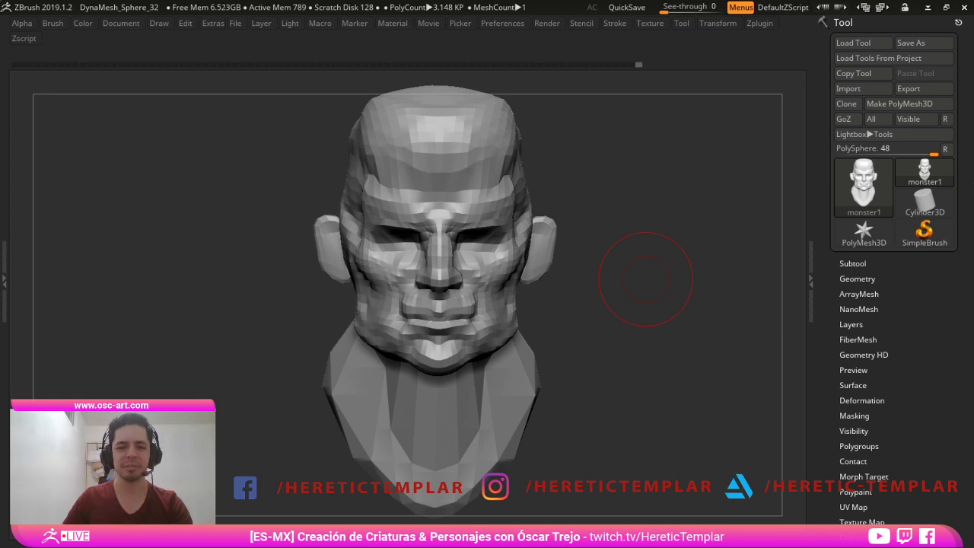
pyautogui.moveTo(804, 334); pyautogui.dragTo(793, 329)
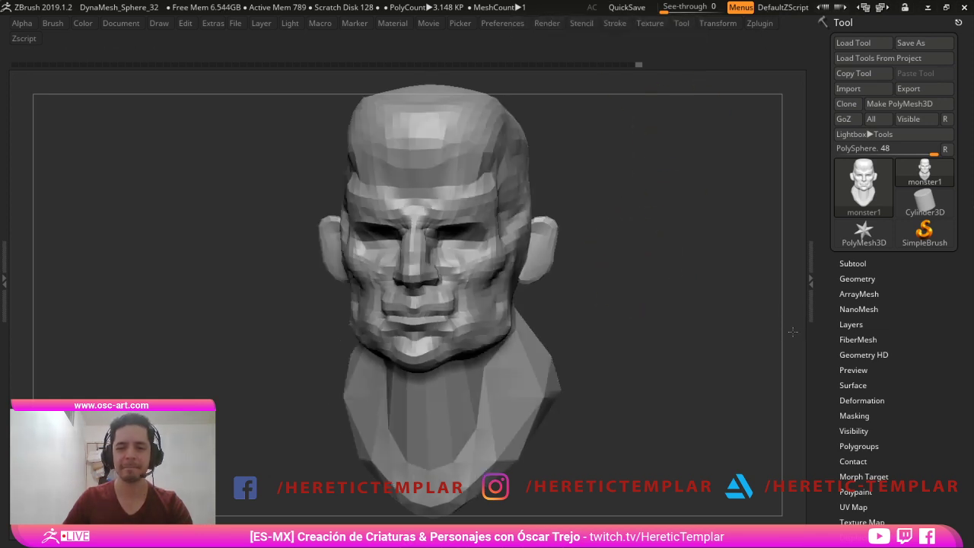
pyautogui.press('Tab')
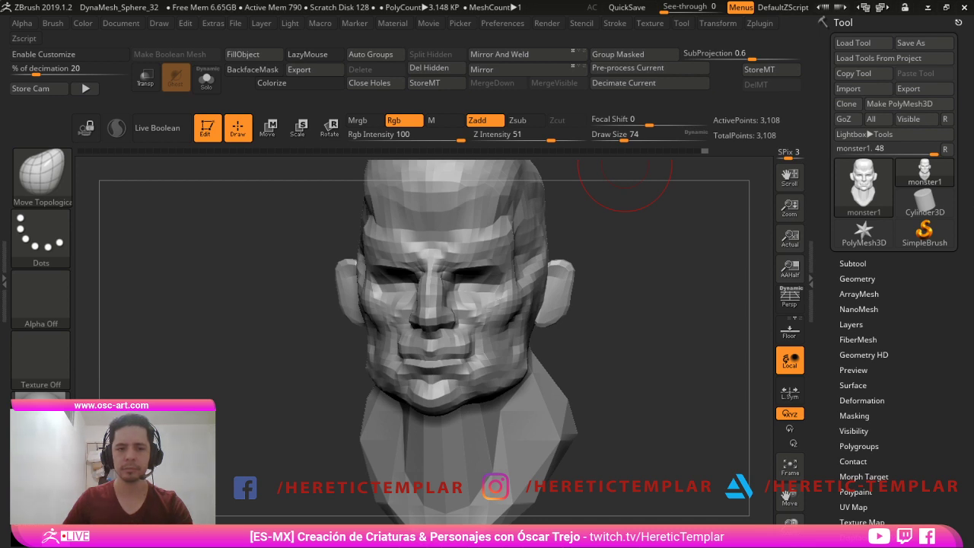
# - Adjust the nose tip in profile with the Move brush at a larger draw size
pyautogui.moveTo(597, 287)
pyautogui.mouseDown()
pyautogui.moveTo(376, 419)
pyautogui.moveTo(332, 404)
pyautogui.moveTo(377, 412)
pyautogui.mouseUp()
pyautogui.press('b')
pyautogui.press('m')
pyautogui.press('v')
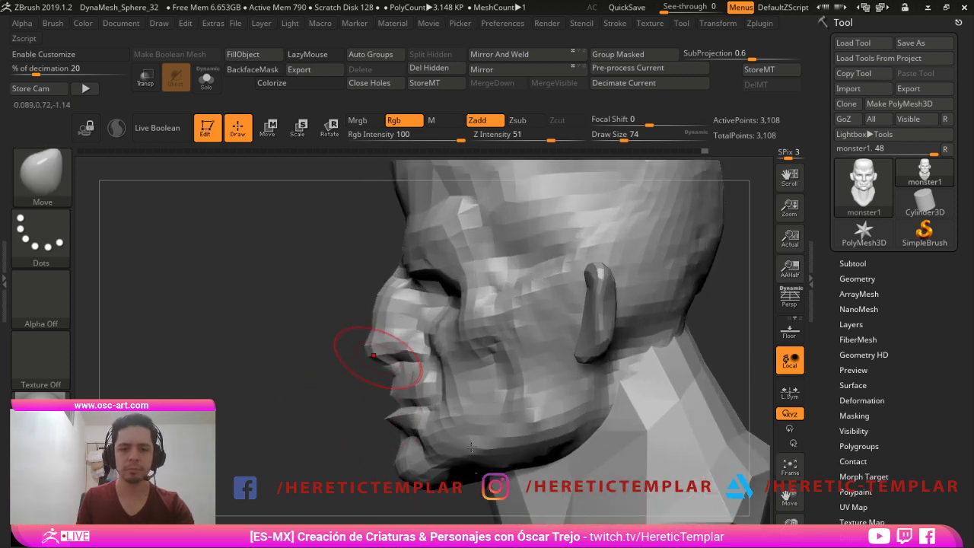
pyautogui.press(']')
pyautogui.press(']')
pyautogui.moveTo(378, 357)
pyautogui.mouseDown()
pyautogui.moveTo(369, 347)
pyautogui.moveTo(429, 373)
pyautogui.mouseUp()
# - Reshape the sides and back of the skull with the Move brush at a draw size of about 112, smoothing lightly
pyautogui.moveTo(528, 399)
pyautogui.keyDown('ctrl'); pyautogui.mouseDown(button='right')
pyautogui.moveTo(487, 348)
pyautogui.moveTo(487, 309)
pyautogui.mouseUp(button='right'); pyautogui.keyUp('ctrl')
pyautogui.moveTo(609, 385)
pyautogui.keyDown('alt'); pyautogui.mouseDown()
pyautogui.moveTo(665, 420)
pyautogui.moveTo(631, 370)
pyautogui.mouseUp(); pyautogui.keyUp('alt')
pyautogui.moveTo(546, 297); pyautogui.dragTo(525, 324)
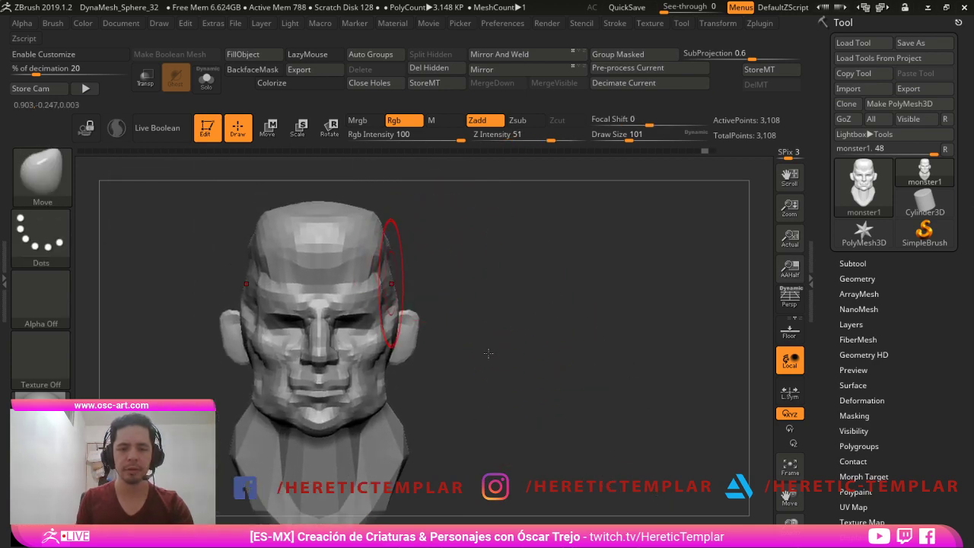
pyautogui.press('s')
pyautogui.moveTo(391, 285); pyautogui.dragTo(387, 285)
pyautogui.moveTo(502, 340)
pyautogui.mouseDown()
pyautogui.moveTo(426, 327)
pyautogui.moveTo(456, 292)
pyautogui.mouseUp()
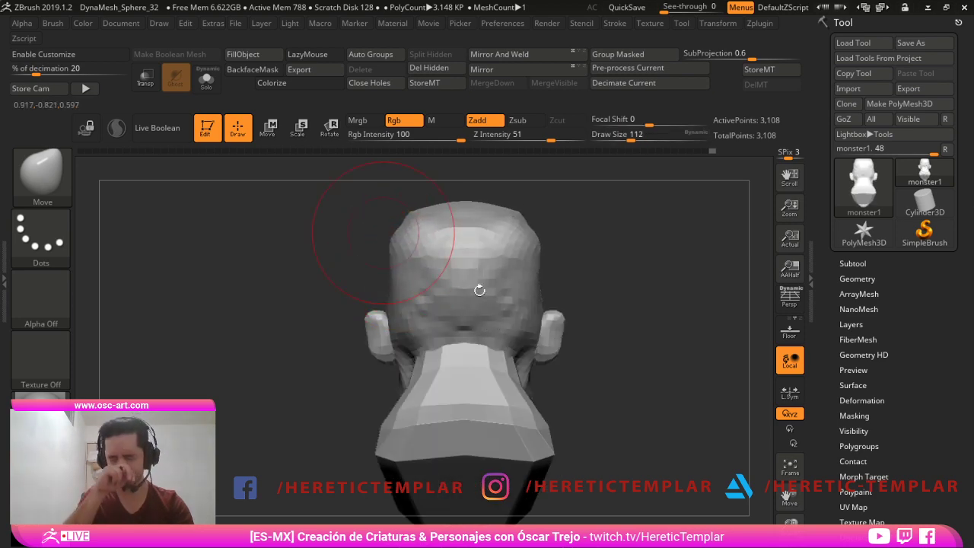
pyautogui.moveTo(421, 229)
pyautogui.mouseDown()
pyautogui.moveTo(387, 279)
pyautogui.moveTo(487, 312)
pyautogui.moveTo(539, 302)
pyautogui.moveTo(525, 316)
pyautogui.mouseUp()
pyautogui.moveTo(367, 288); pyautogui.dragTo(352, 288)
pyautogui.moveTo(475, 344); pyautogui.dragTo(487, 342)
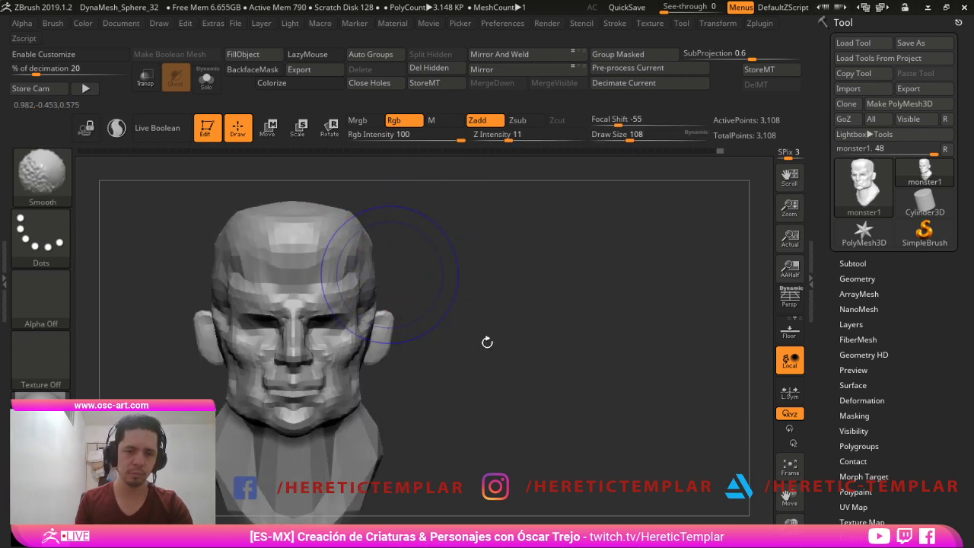
pyautogui.moveTo(541, 345)
pyautogui.mouseDown()
pyautogui.moveTo(470, 431)
pyautogui.moveTo(439, 406)
pyautogui.mouseUp()
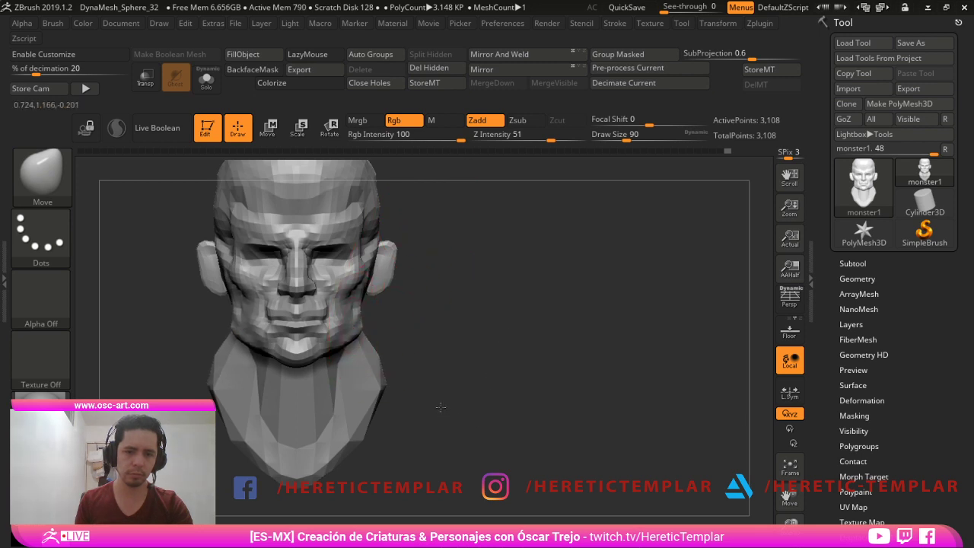
# - Smooth the corners of the mouth using a draw size of 51
pyautogui.keyDown('alt'); pyautogui.moveTo(510, 369); pyautogui.dragTo(520, 382); pyautogui.keyUp('alt')
pyautogui.press('s')
pyautogui.moveTo(372, 282); pyautogui.dragTo(340, 281)
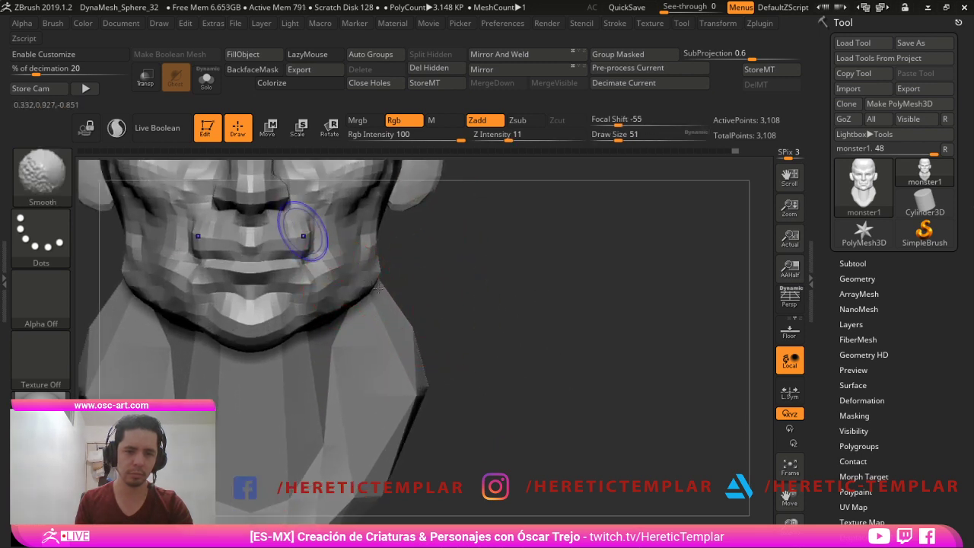
pyautogui.keyDown('shift'); pyautogui.moveTo(305, 229); pyautogui.dragTo(303, 239); pyautogui.keyUp('shift')
pyautogui.press('shift')
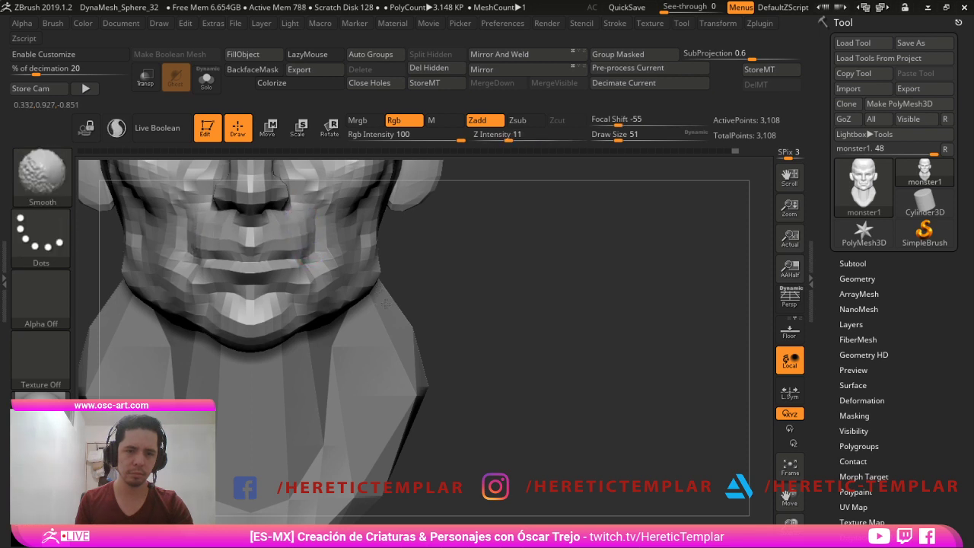
# - Centre the gizmo on the bust and reset its orientation
pyautogui.keyDown('alt'); pyautogui.moveTo(547, 319); pyautogui.dragTo(737, 370); pyautogui.keyUp('alt')
pyautogui.press('w')
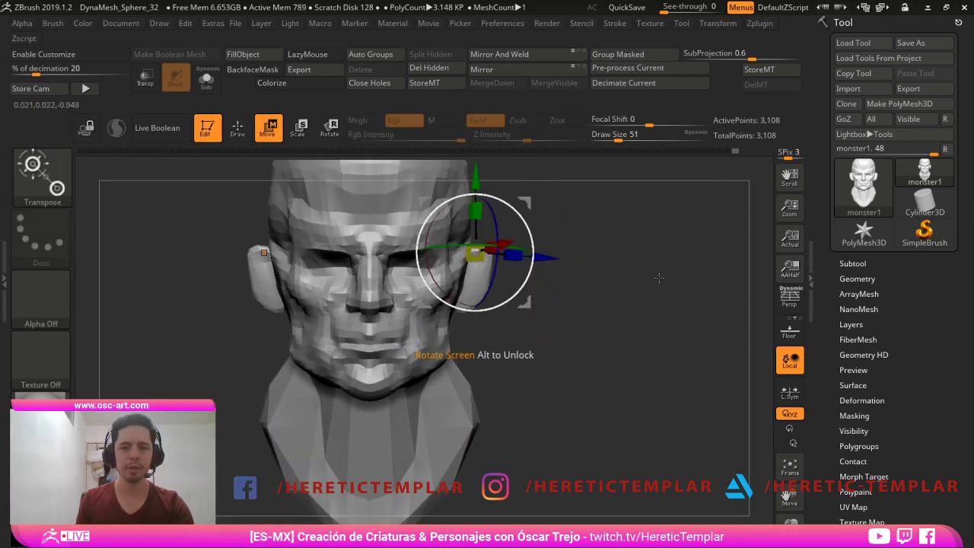
pyautogui.moveTo(659, 278)
pyautogui.keyDown('alt'); pyautogui.mouseDown()
pyautogui.moveTo(676, 312)
pyautogui.moveTo(664, 266)
pyautogui.mouseUp(); pyautogui.keyUp('alt')
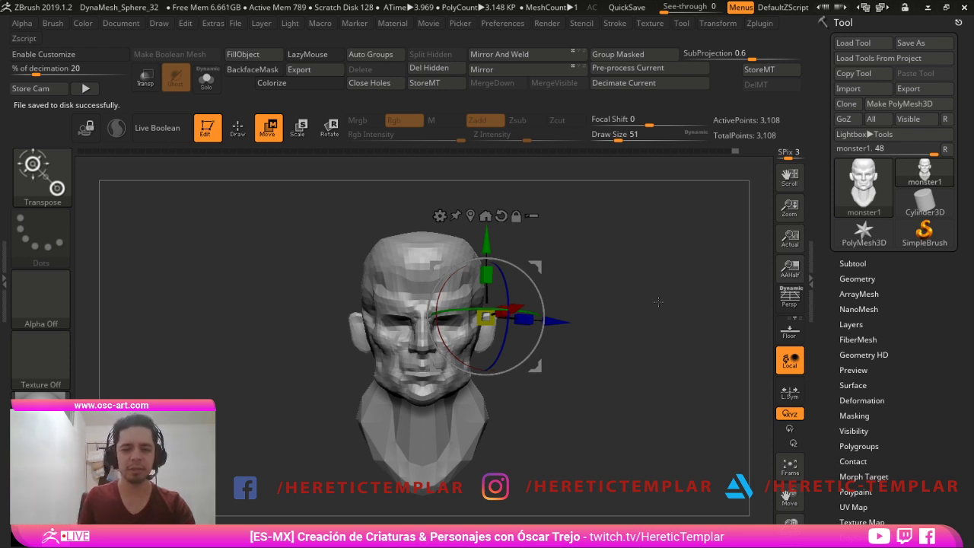
pyautogui.keyDown('alt'); pyautogui.moveTo(589, 286); pyautogui.dragTo(684, 327); pyautogui.keyUp('alt')
pyautogui.click(399, 259)
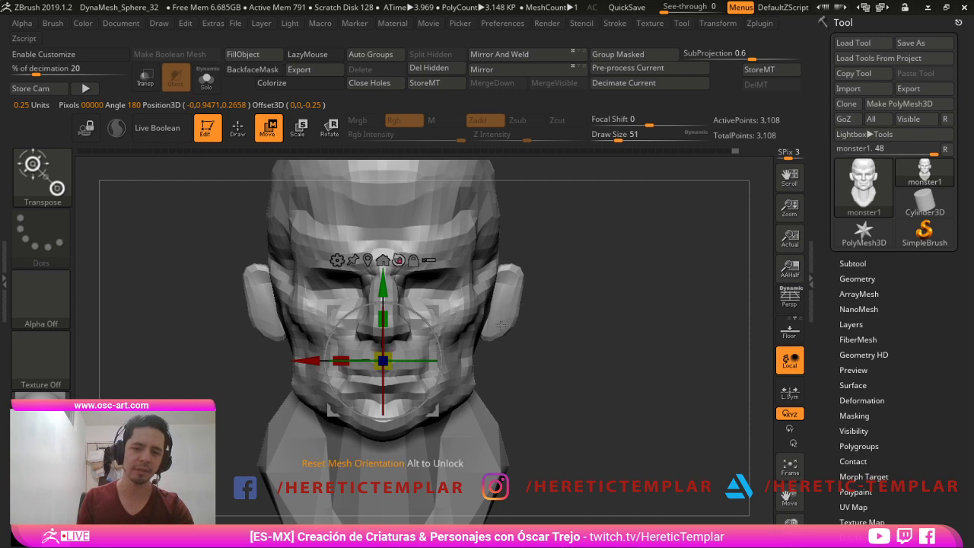
# - Apply the Remesh By Dynamesh deformer to the whole bust and set SubProjection to 0
pyautogui.press('q')
pyautogui.moveTo(687, 346)
pyautogui.mouseDown()
pyautogui.moveTo(712, 338)
pyautogui.moveTo(723, 345)
pyautogui.moveTo(713, 358)
pyautogui.moveTo(688, 317)
pyautogui.mouseUp()
pyautogui.press('w')
pyautogui.click(330, 242)
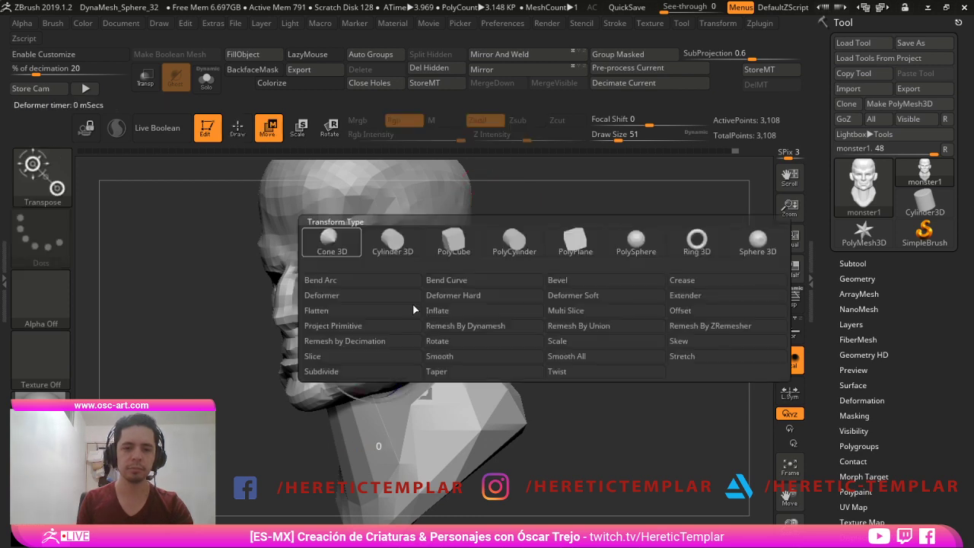
pyautogui.click(512, 326)
pyautogui.moveTo(683, 310)
pyautogui.keyDown('alt'); pyautogui.mouseDown()
pyautogui.moveTo(682, 373)
pyautogui.moveTo(689, 304)
pyautogui.mouseUp(); pyautogui.keyUp('alt')
pyautogui.click(743, 54)
pyautogui.write('0')
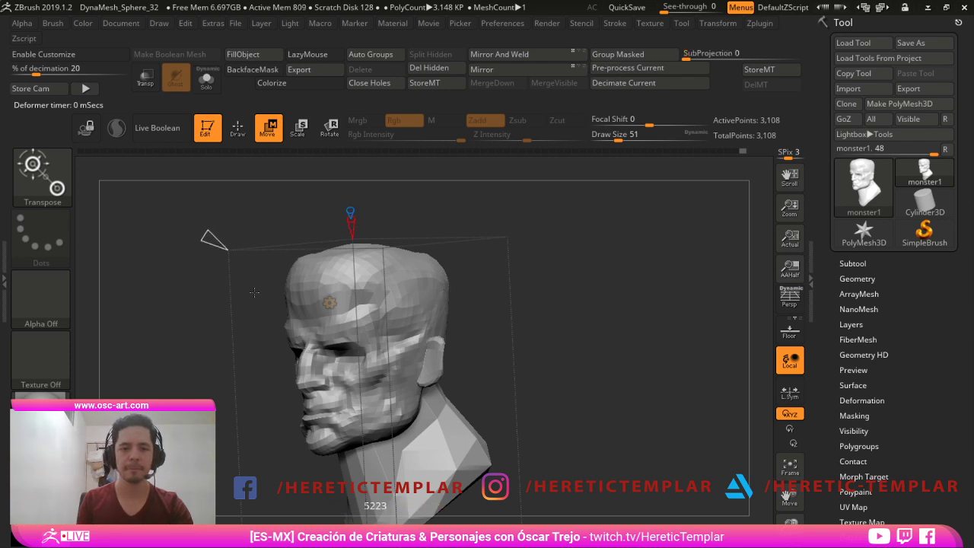
# - Raise the remesh resolution to about 37,500 points, inspect the mesh with polyframe on, and accept the deformer
pyautogui.moveTo(251, 348); pyautogui.dragTo(590, 239)
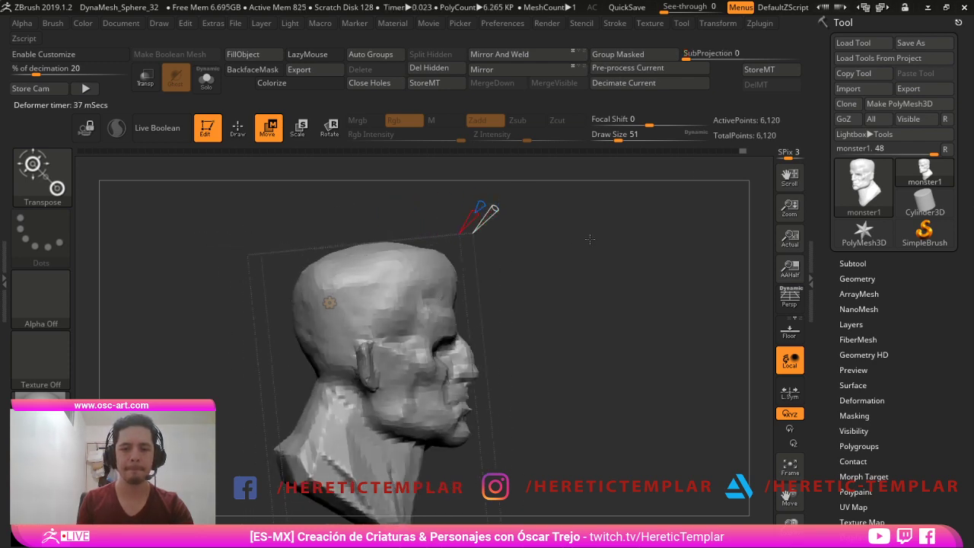
pyautogui.hotkey('shift', 'f')
pyautogui.moveTo(495, 209); pyautogui.dragTo(525, 175)
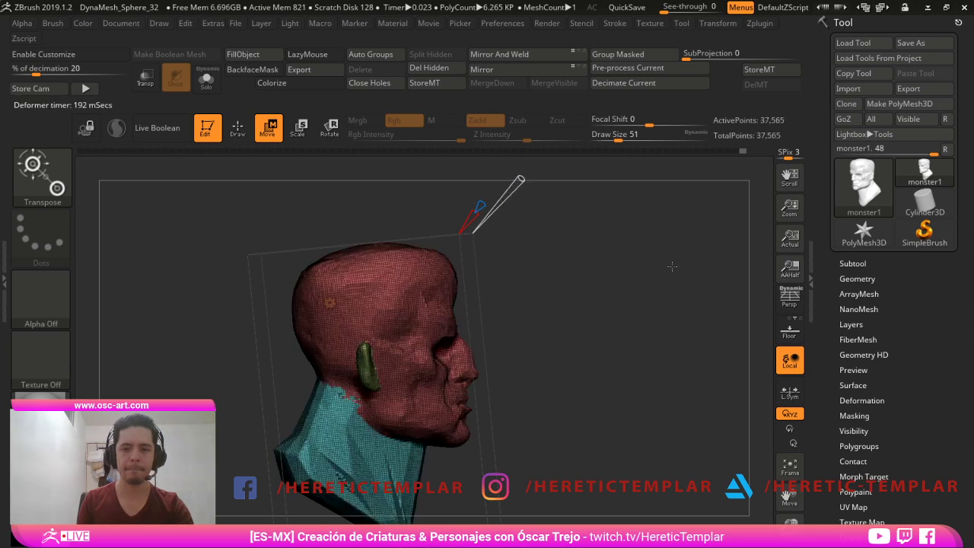
pyautogui.moveTo(673, 267); pyautogui.dragTo(691, 418)
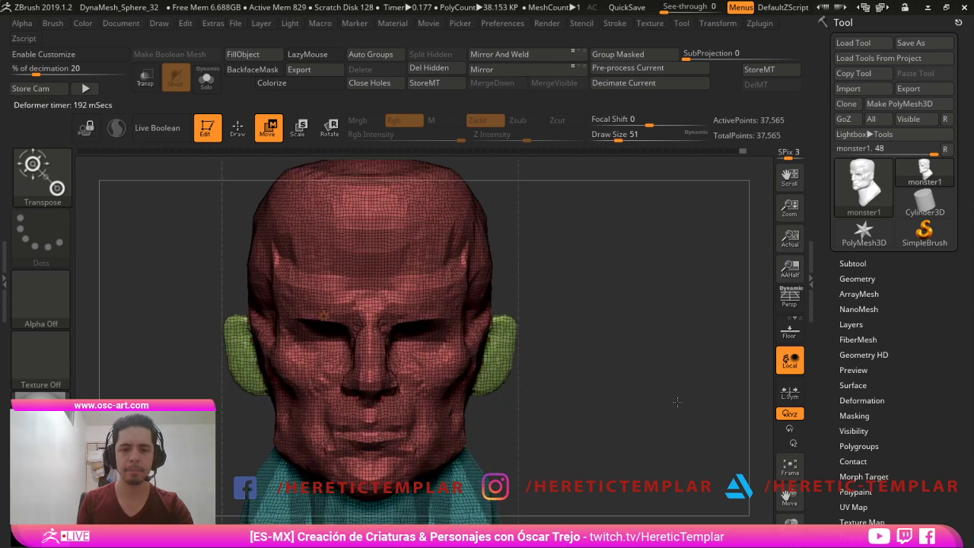
pyautogui.hotkey('shift', 'f')
pyautogui.hotkey('shift', 'f')
pyautogui.hotkey('shift', 'f')
pyautogui.click(325, 315)
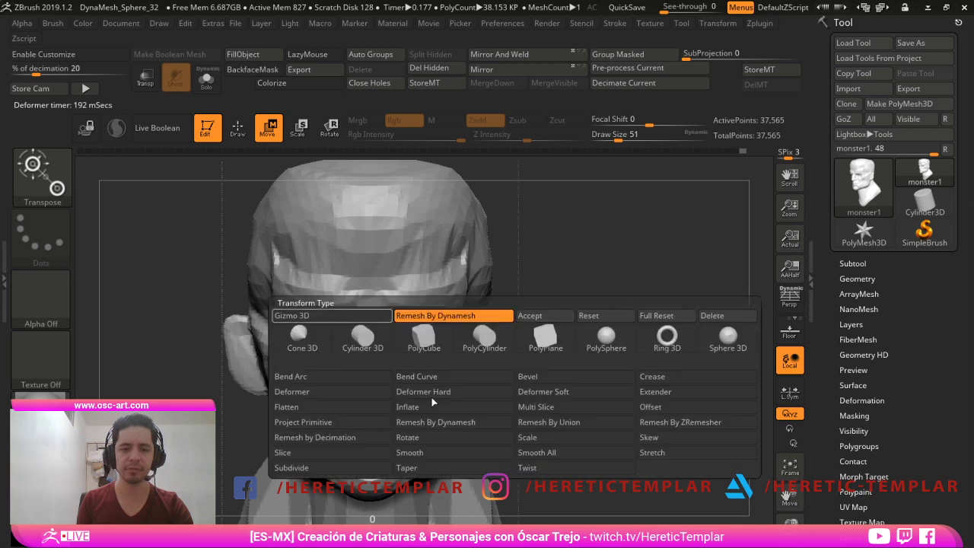
pyautogui.click(562, 313)
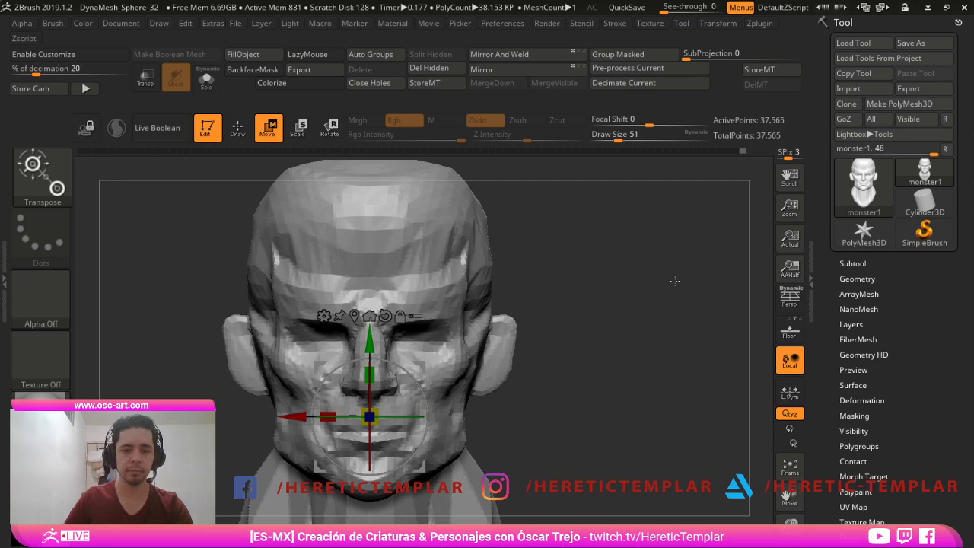
# - Switch to the ClayBuildup brush and enable BackfaceMask for work around the eyes
pyautogui.press('q')
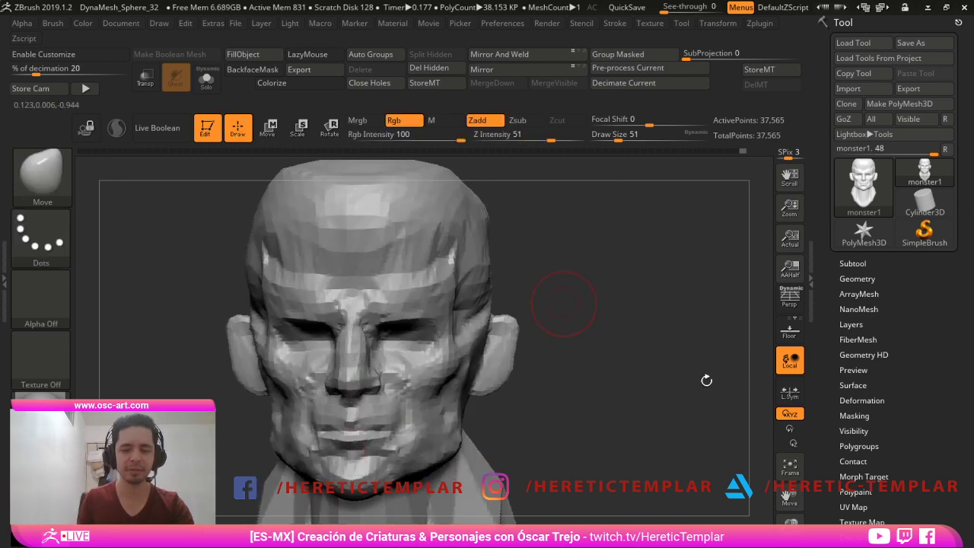
pyautogui.keyDown('alt'); pyautogui.moveTo(707, 381); pyautogui.dragTo(729, 359); pyautogui.keyUp('alt')
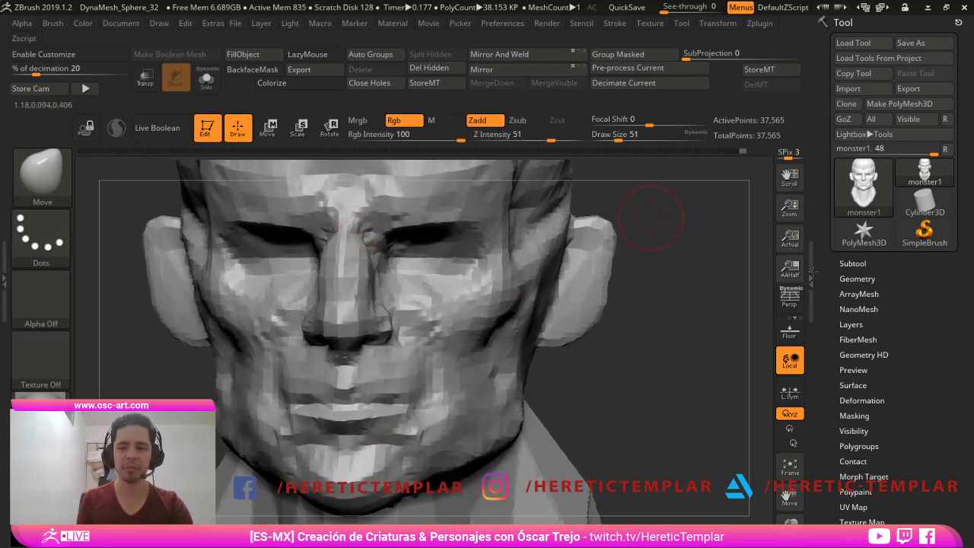
pyautogui.keyDown('alt'); pyautogui.moveTo(651, 219); pyautogui.dragTo(645, 269); pyautogui.keyUp('alt')
pyautogui.press('b')
pyautogui.press('c')
pyautogui.press('b')
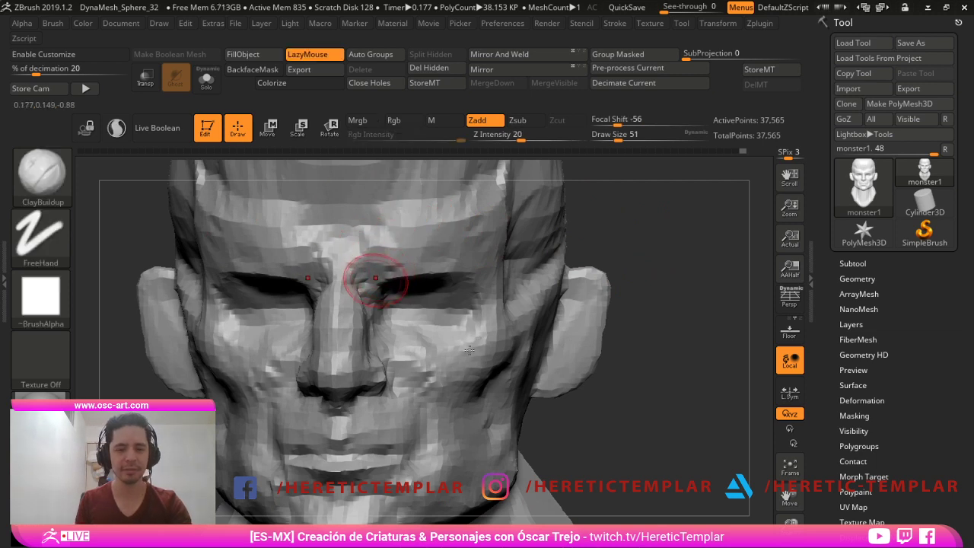
pyautogui.click(253, 69)
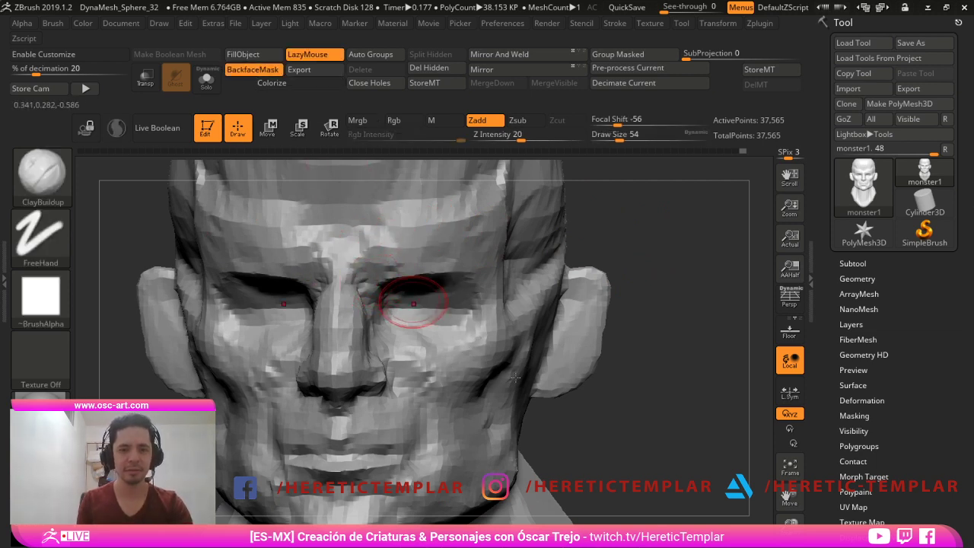
# - Build up the cheeks below the eyes and beside the nose with ClayBuildup at draw sizes 68 and 62
pyautogui.moveTo(388, 280)
pyautogui.mouseDown()
pyautogui.moveTo(466, 272)
pyautogui.moveTo(567, 375)
pyautogui.moveTo(508, 386)
pyautogui.mouseUp()
pyautogui.press('s')
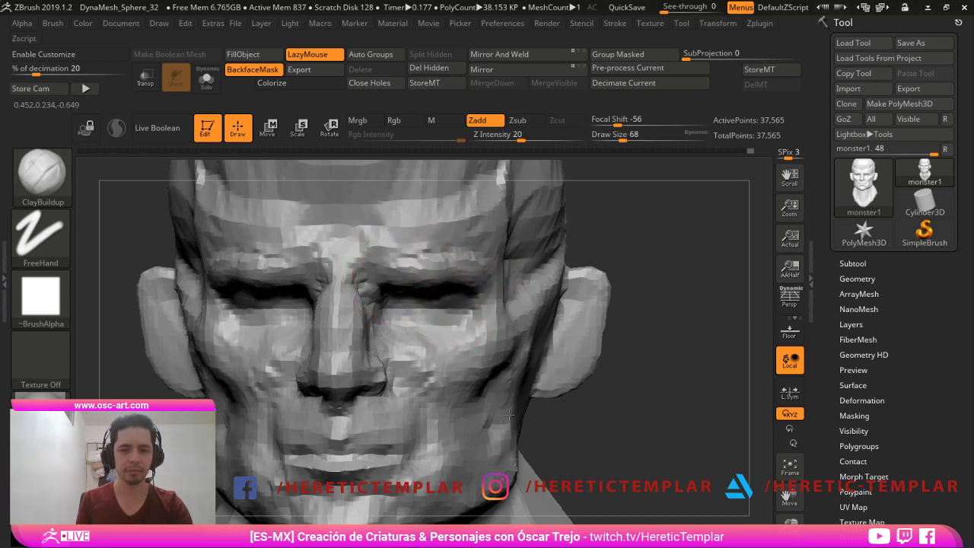
pyautogui.moveTo(406, 349)
pyautogui.mouseDown()
pyautogui.moveTo(415, 376)
pyautogui.moveTo(441, 396)
pyautogui.mouseUp()
pyautogui.press('s')
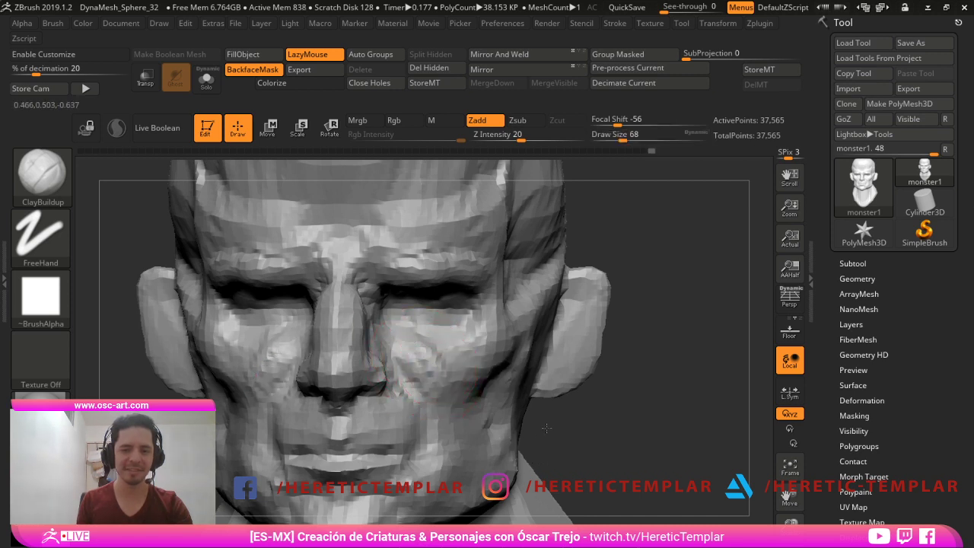
pyautogui.moveTo(435, 345); pyautogui.dragTo(472, 417)
pyautogui.press('s')
pyautogui.press('s')
pyautogui.moveTo(466, 405); pyautogui.dragTo(463, 412)
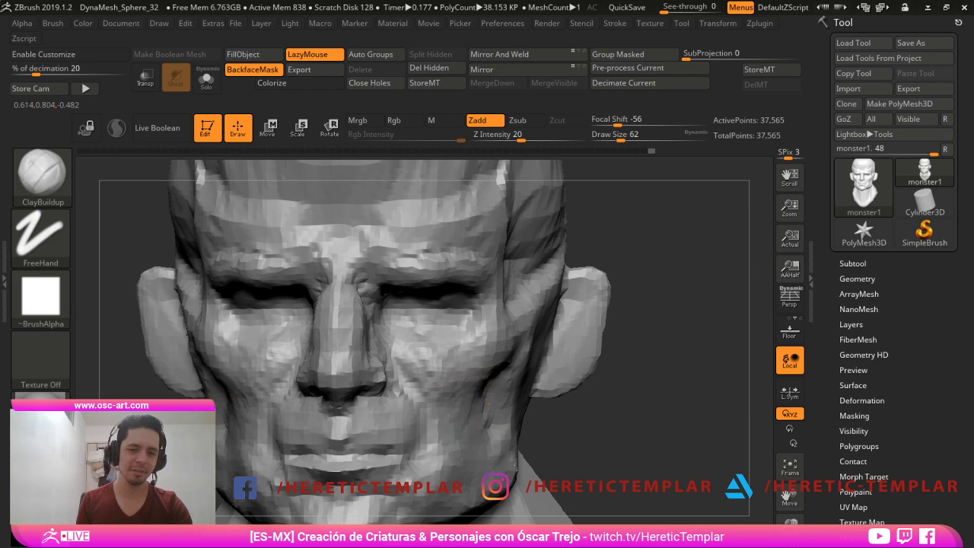
# - Refine the lower eye socket and the side of the nose with ClayBuildup at draw sizes 77, 54 and 49
pyautogui.moveTo(626, 331); pyautogui.dragTo(496, 325)
pyautogui.press('s')
pyautogui.moveTo(412, 325); pyautogui.dragTo(414, 326)
pyautogui.moveTo(428, 323); pyautogui.dragTo(430, 303)
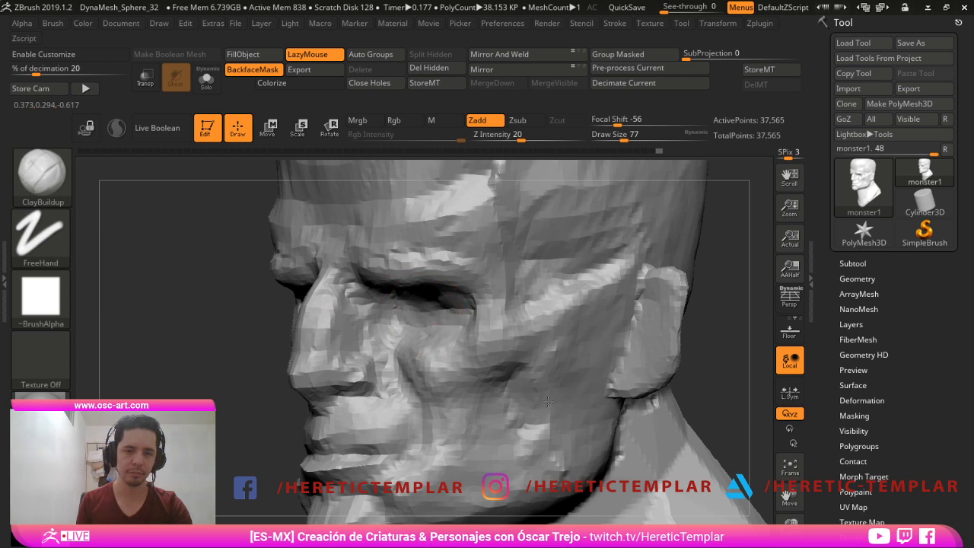
pyautogui.press('s')
pyautogui.moveTo(429, 330); pyautogui.dragTo(427, 329)
pyautogui.moveTo(437, 343)
pyautogui.mouseDown()
pyautogui.moveTo(390, 320)
pyautogui.moveTo(367, 329)
pyautogui.mouseUp()
pyautogui.press('s')
pyautogui.moveTo(386, 335); pyautogui.dragTo(349, 326)
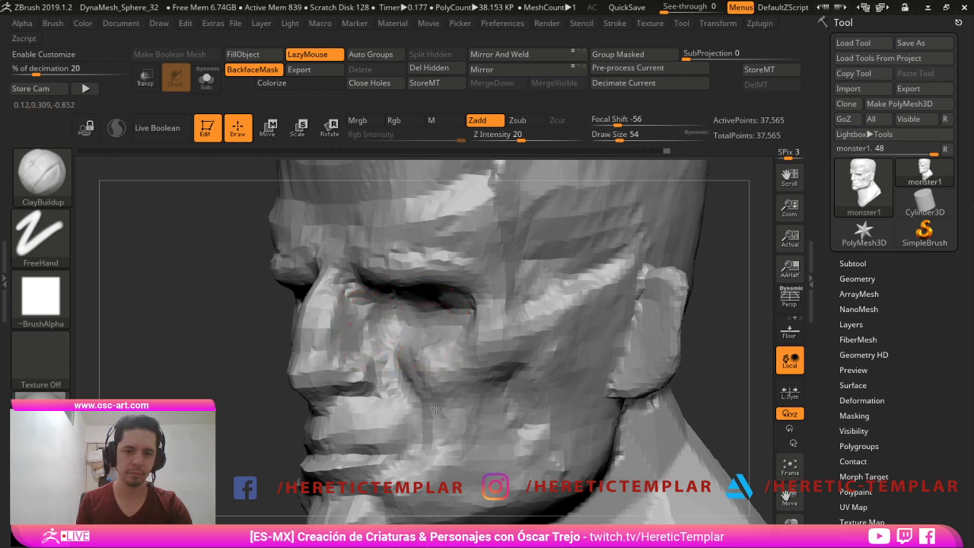
pyautogui.press('s')
pyautogui.moveTo(357, 372); pyautogui.dragTo(355, 372)
pyautogui.moveTo(361, 366); pyautogui.dragTo(351, 370)
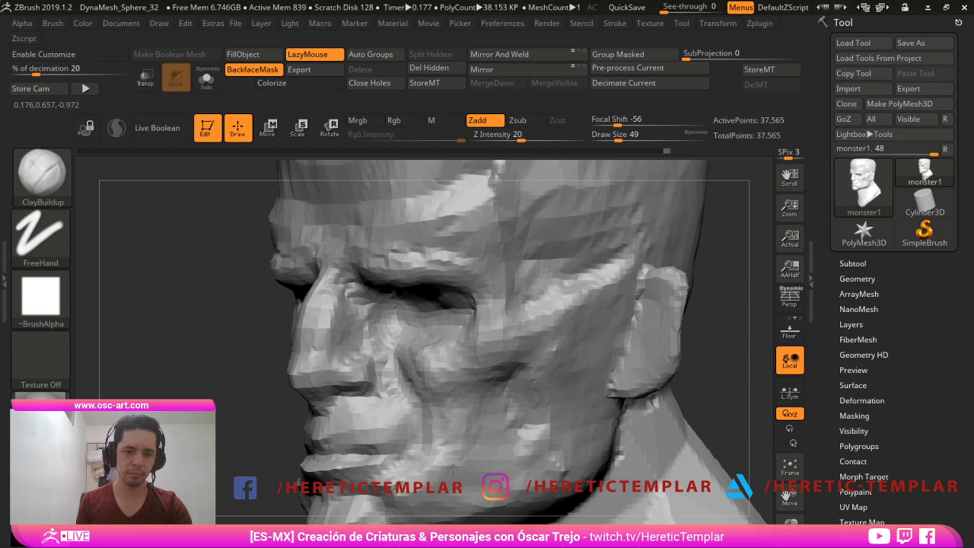
# - Reshape the tip of the nose in profile with the Move brush at draw size 62
pyautogui.moveTo(281, 415)
pyautogui.mouseDown()
pyautogui.moveTo(344, 377)
pyautogui.moveTo(422, 396)
pyautogui.mouseUp()
pyautogui.press('b')
pyautogui.press('d')
pyautogui.press('s')
pyautogui.press('s')
pyautogui.press('b')
pyautogui.press('m')
pyautogui.press('v')
pyautogui.press('s')
pyautogui.moveTo(327, 404); pyautogui.dragTo(344, 410)
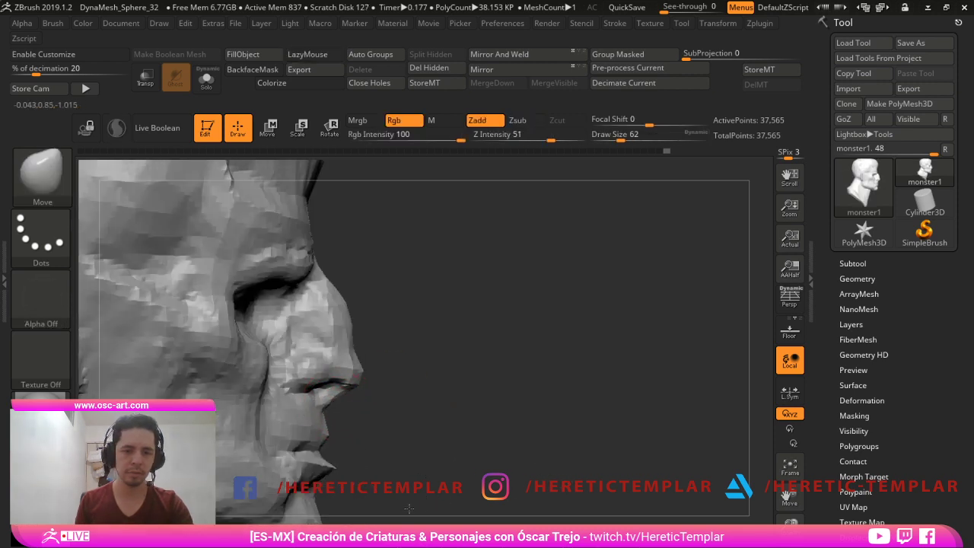
# - Define the crease around the nostril with the DamStandard brush at draw size 49
pyautogui.moveTo(419, 488)
pyautogui.mouseDown()
pyautogui.moveTo(472, 474)
pyautogui.moveTo(583, 404)
pyautogui.moveTo(573, 432)
pyautogui.moveTo(553, 357)
pyautogui.moveTo(605, 474)
pyautogui.mouseUp()
pyautogui.press('b')
pyautogui.press('d')
pyautogui.press('s')
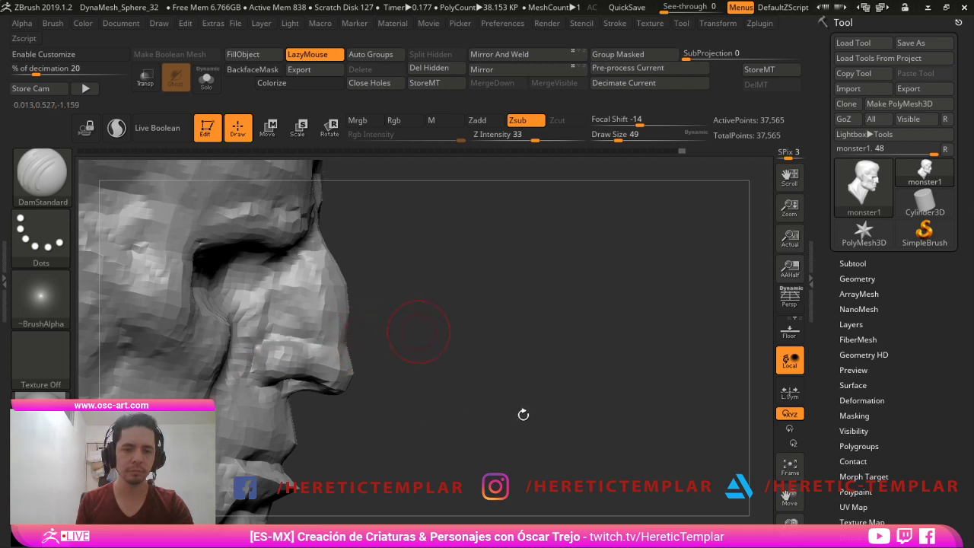
pyautogui.moveTo(523, 414); pyautogui.dragTo(457, 411)
# - Fill the nasolabial fold with Clay at draw size 54 and build up the adjoining cheek with ClayBuildup at size 80
pyautogui.press('b')
pyautogui.press('c')
pyautogui.press('l')
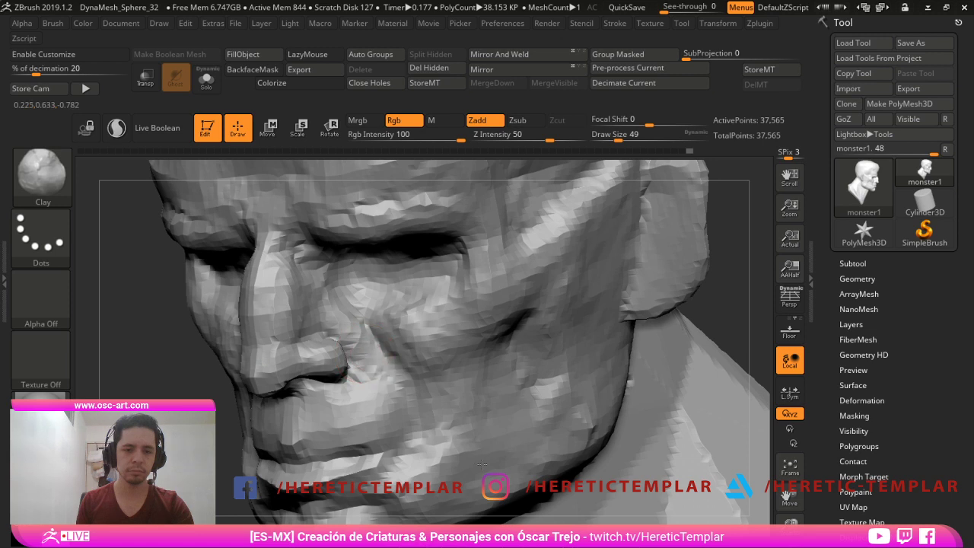
pyautogui.press('s')
pyautogui.moveTo(386, 373); pyautogui.dragTo(402, 390)
pyautogui.moveTo(380, 336); pyautogui.dragTo(416, 394)
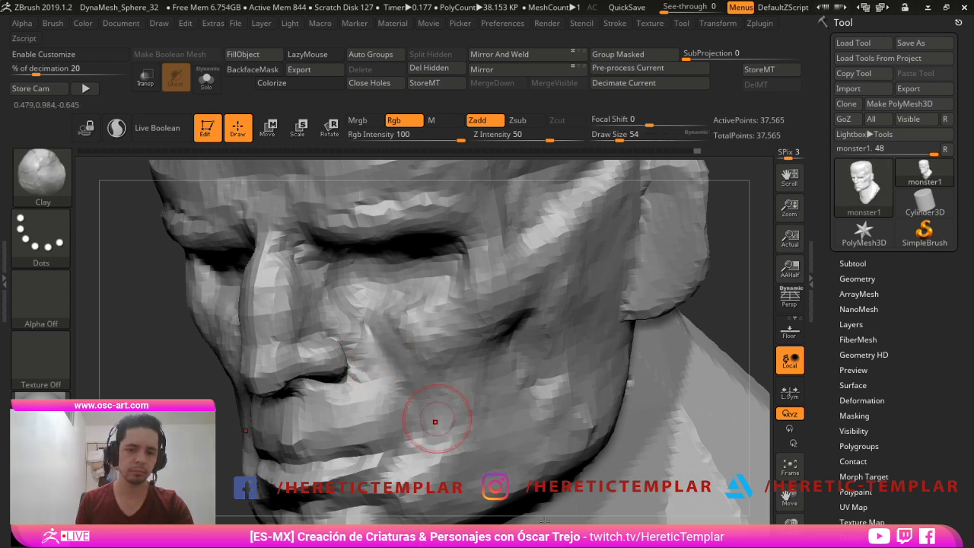
pyautogui.press('b')
pyautogui.press('c')
pyautogui.press('b')
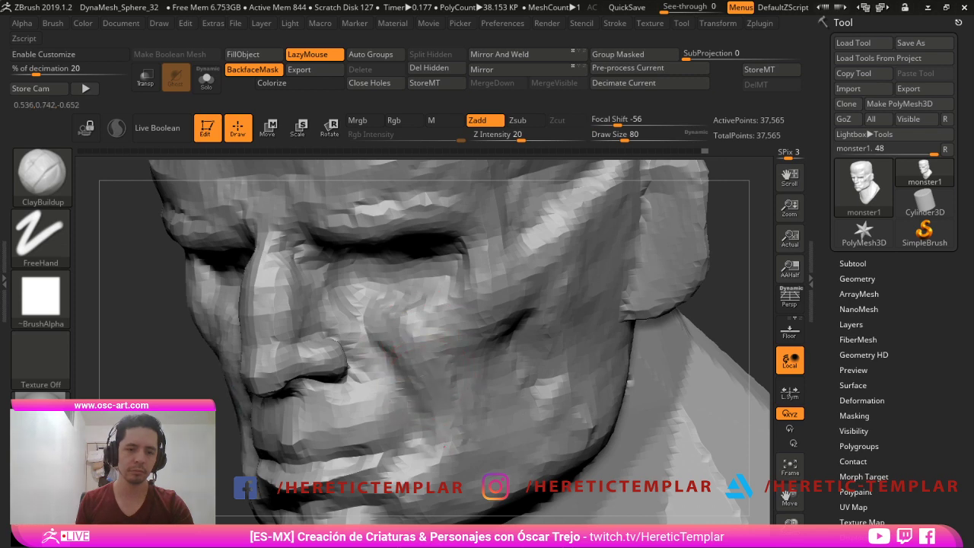
# - Build up the upper lip and the area beneath the nose in profile with ClayBuildup at draw size 65
pyautogui.keyDown('alt'); pyautogui.moveTo(228, 487); pyautogui.dragTo(304, 335); pyautogui.keyUp('alt')
pyautogui.moveTo(654, 364); pyautogui.dragTo(684, 391)
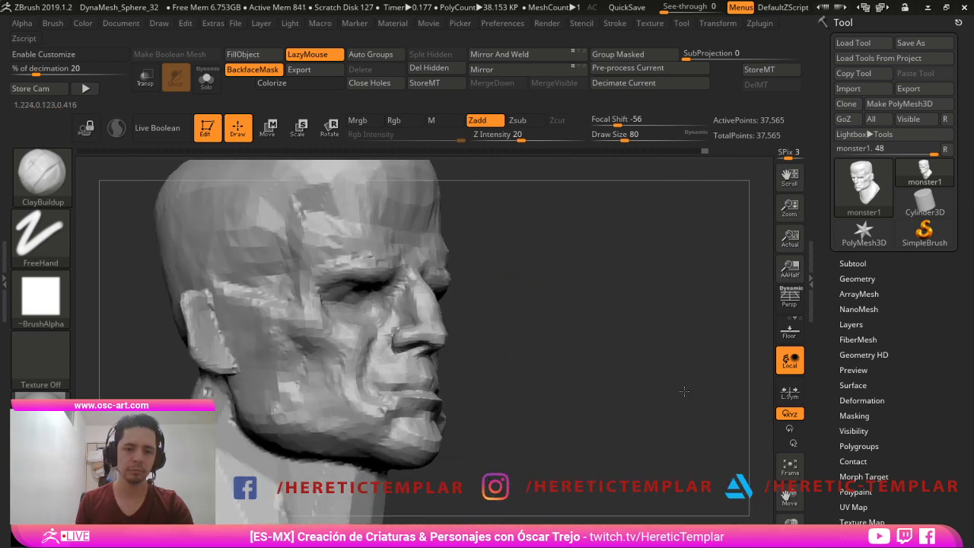
pyautogui.moveTo(665, 427)
pyautogui.keyDown('alt'); pyautogui.mouseDown()
pyautogui.moveTo(657, 355)
pyautogui.moveTo(701, 411)
pyautogui.mouseUp(); pyautogui.keyUp('alt')
pyautogui.moveTo(700, 411); pyautogui.dragTo(525, 415)
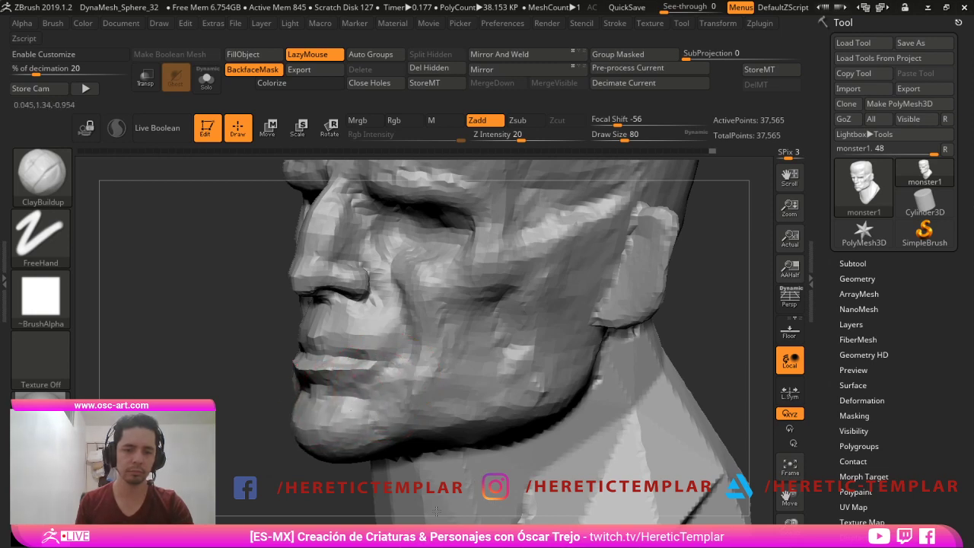
pyautogui.moveTo(274, 487)
pyautogui.mouseDown()
pyautogui.moveTo(421, 469)
pyautogui.moveTo(450, 495)
pyautogui.mouseUp()
pyautogui.press('s')
pyautogui.moveTo(367, 388); pyautogui.dragTo(365, 388)
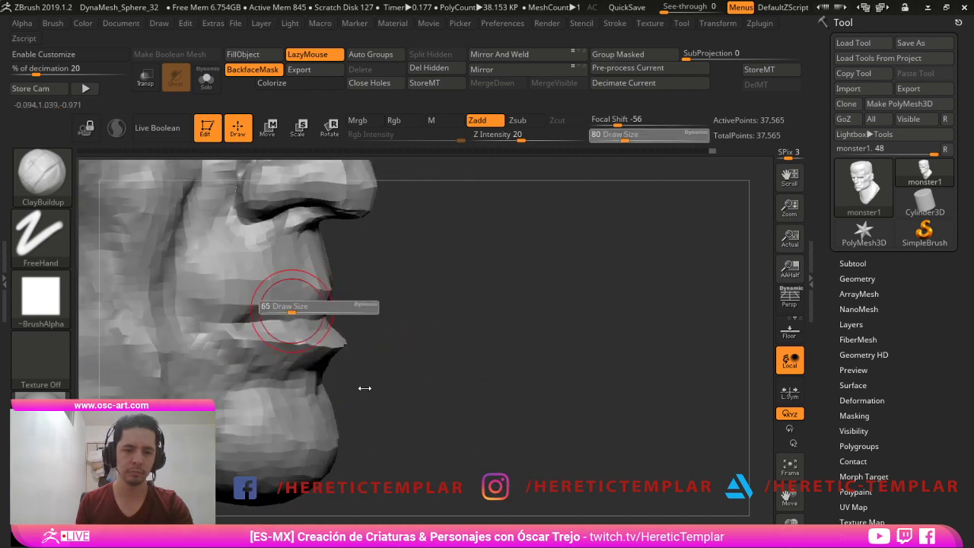
pyautogui.moveTo(337, 348); pyautogui.dragTo(371, 316)
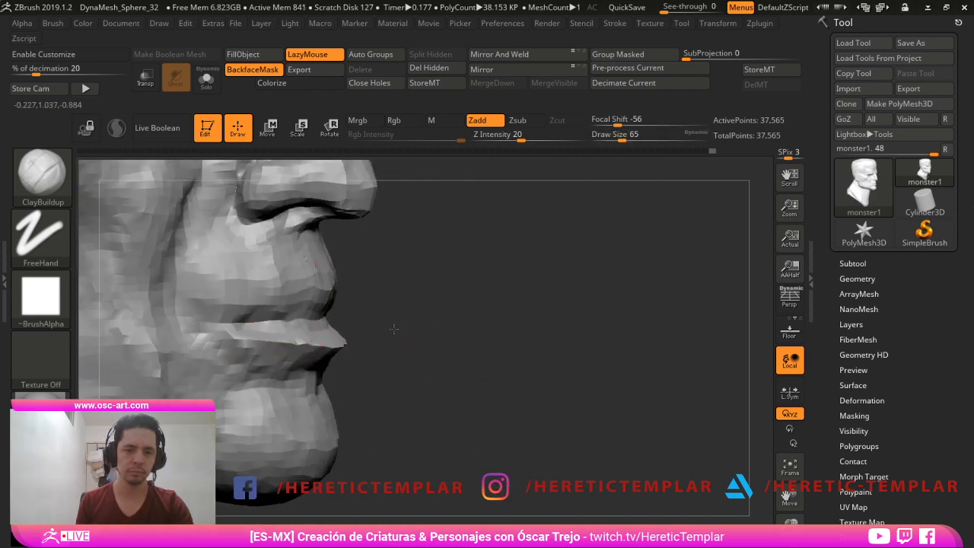
pyautogui.moveTo(356, 388); pyautogui.dragTo(411, 381)
# - Fill out the lower lip and the hollow above the chin at draw size 68, and smooth the forms
pyautogui.press('s')
pyautogui.moveTo(290, 376); pyautogui.dragTo(307, 376)
pyautogui.press('s')
pyautogui.moveTo(356, 432); pyautogui.dragTo(341, 432)
pyautogui.press('shift')
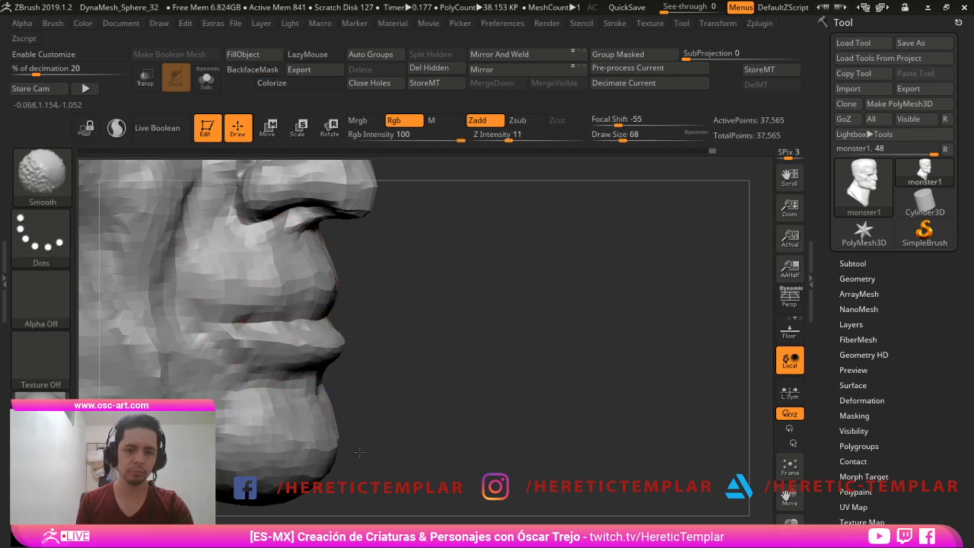
# - Sharpen the line between the lips with the DamStandard brush at draw size 74
pyautogui.keyDown('alt'); pyautogui.moveTo(472, 457); pyautogui.dragTo(388, 517); pyautogui.keyUp('alt')
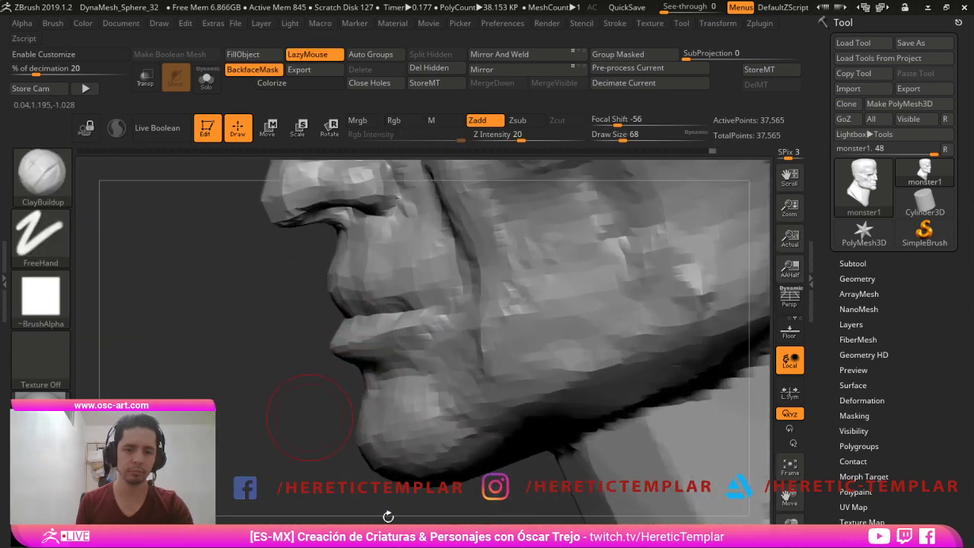
pyautogui.press('b')
pyautogui.press('t')
pyautogui.press('d')
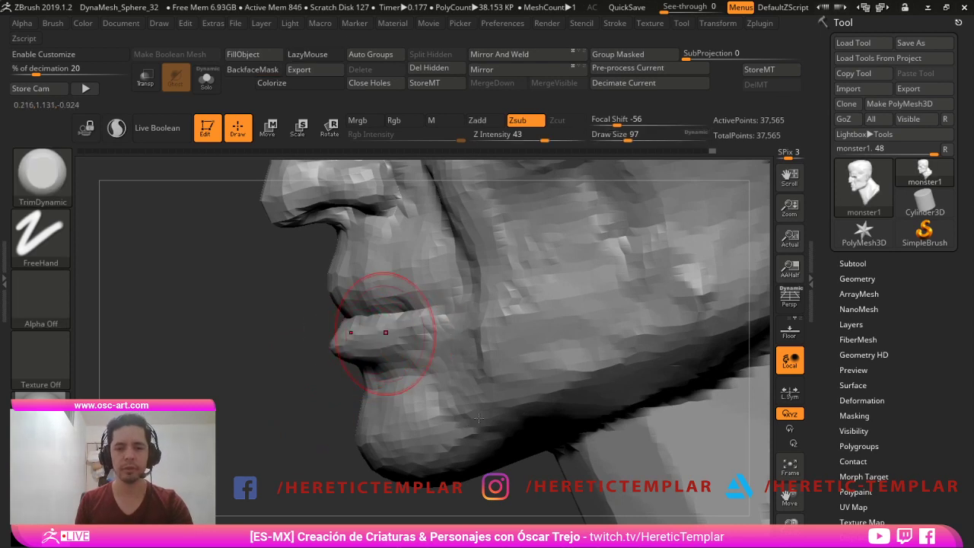
pyautogui.press('b')
pyautogui.press('d')
pyautogui.press('s')
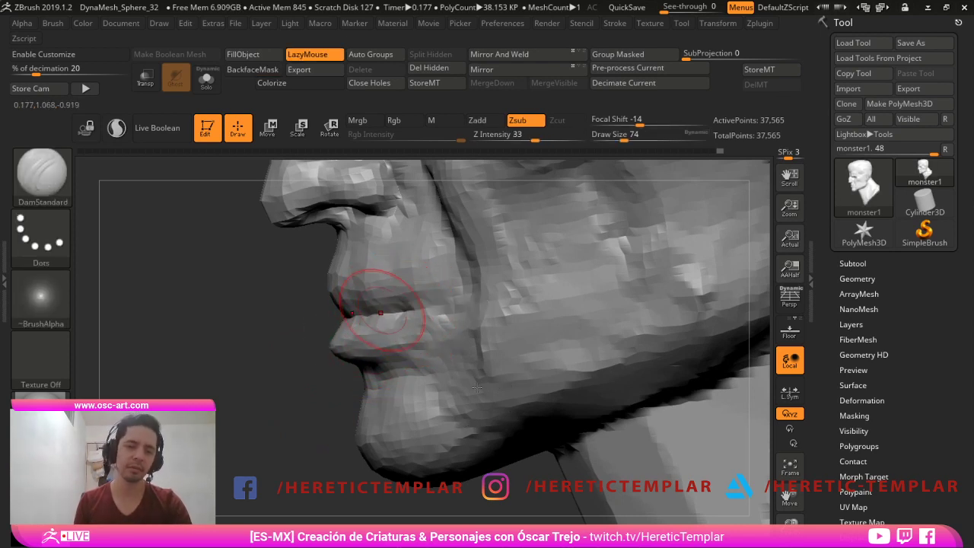
pyautogui.moveTo(379, 314); pyautogui.dragTo(445, 320)
pyautogui.moveTo(315, 379)
pyautogui.keyDown('alt'); pyautogui.mouseDown()
pyautogui.moveTo(255, 327)
pyautogui.moveTo(371, 322)
pyautogui.mouseUp(); pyautogui.keyUp('alt')
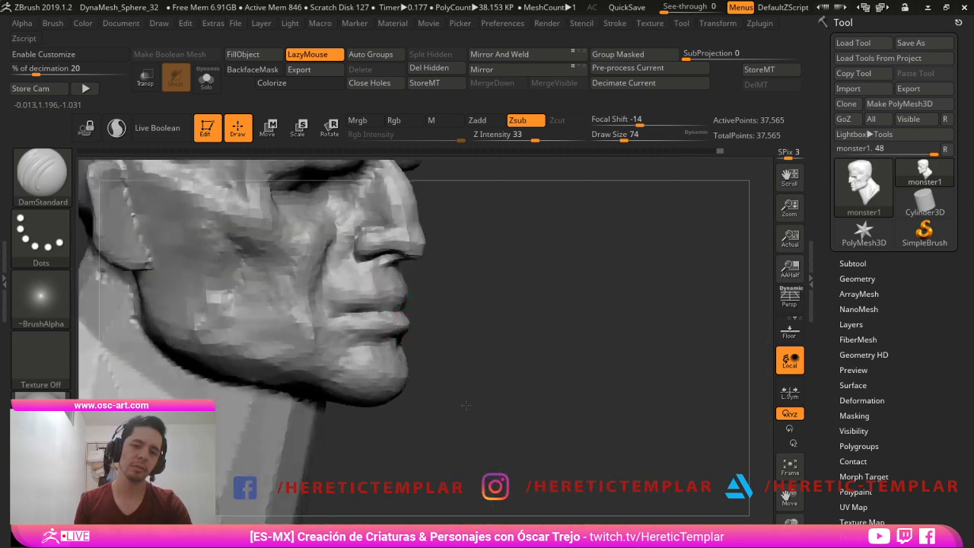
# - Check the head from several angles and undo the last sculpting stroke
pyautogui.keyDown('alt'); pyautogui.moveTo(525, 313); pyautogui.dragTo(501, 264); pyautogui.keyUp('alt')
pyautogui.moveTo(626, 327)
pyautogui.mouseDown(button='right')
pyautogui.moveTo(635, 393)
pyautogui.moveTo(629, 374)
pyautogui.moveTo(666, 368)
pyautogui.moveTo(681, 378)
pyautogui.mouseUp(button='right')
pyautogui.keyDown('alt'); pyautogui.moveTo(682, 378); pyautogui.dragTo(685, 457); pyautogui.keyUp('alt')
pyautogui.moveTo(333, 483)
pyautogui.mouseDown()
pyautogui.moveTo(357, 487)
pyautogui.moveTo(324, 465)
pyautogui.moveTo(367, 455)
pyautogui.mouseUp()
pyautogui.moveTo(597, 278); pyautogui.dragTo(538, 312)
pyautogui.hotkey('ctrl', 'z')
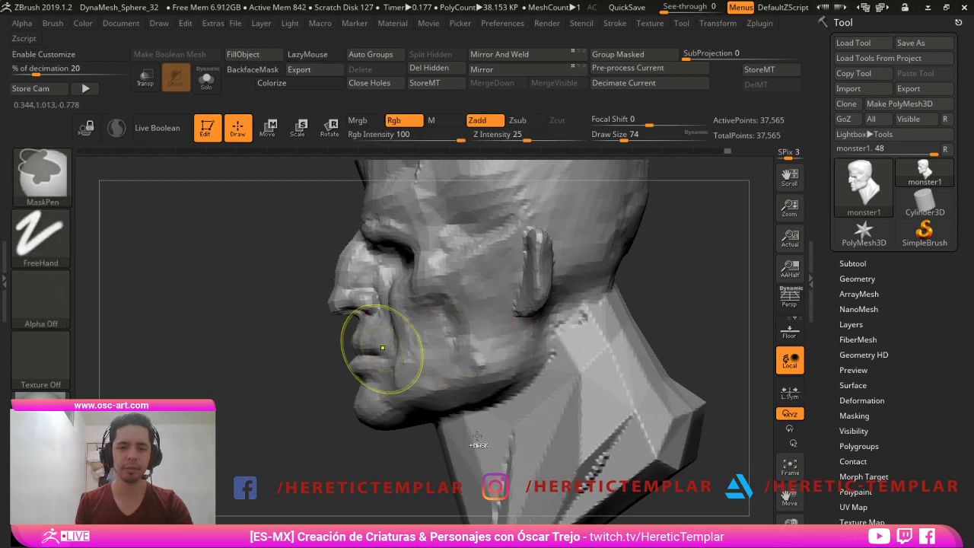
# - Build up the nape and the neck muscle below the ear with ClayBuildup at draw sizes 83 and 108
pyautogui.keyDown('alt'); pyautogui.moveTo(650, 287); pyautogui.dragTo(605, 305); pyautogui.keyUp('alt')
pyautogui.press('b')
pyautogui.press('c')
pyautogui.press('b')
pyautogui.press('s')
pyautogui.click(524, 313)
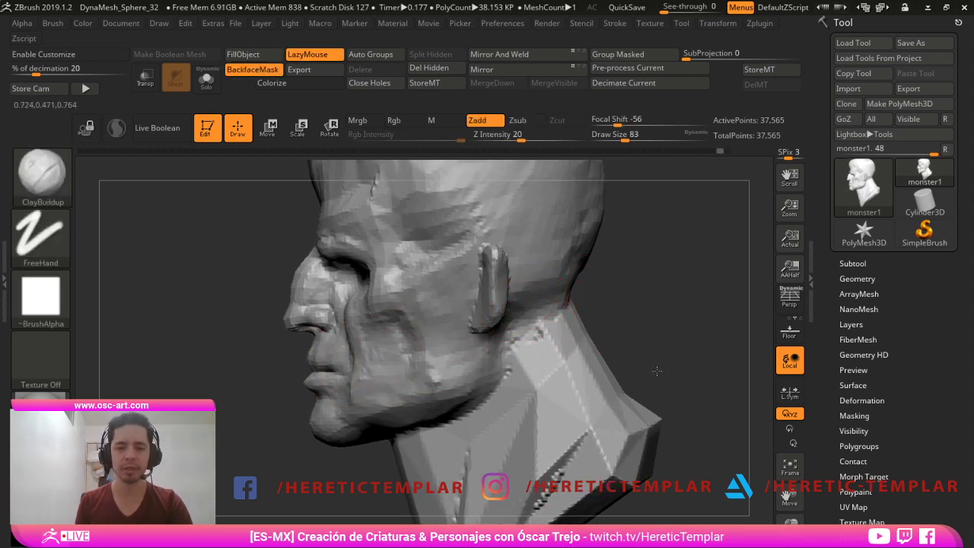
pyautogui.moveTo(525, 297)
pyautogui.mouseDown()
pyautogui.moveTo(528, 330)
pyautogui.moveTo(545, 314)
pyautogui.moveTo(551, 346)
pyautogui.mouseUp()
pyautogui.press('s')
pyautogui.click(563, 295)
pyautogui.moveTo(561, 370)
pyautogui.mouseDown(button='right')
pyautogui.moveTo(392, 401)
pyautogui.moveTo(336, 339)
pyautogui.mouseUp(button='right')
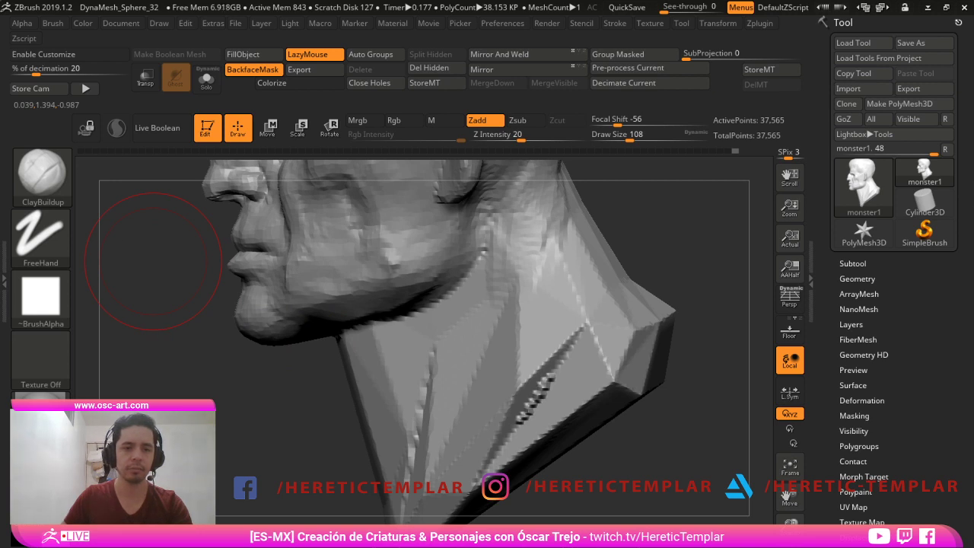
# - Adjust the nose's side profile with the Move brush at draw size 87
pyautogui.moveTo(153, 261)
pyautogui.keyDown('alt'); pyautogui.mouseDown()
pyautogui.moveTo(140, 280)
pyautogui.moveTo(282, 347)
pyautogui.moveTo(274, 353)
pyautogui.moveTo(320, 408)
pyautogui.mouseUp(); pyautogui.keyUp('alt')
pyautogui.press('b')
pyautogui.press('m')
pyautogui.press('v')
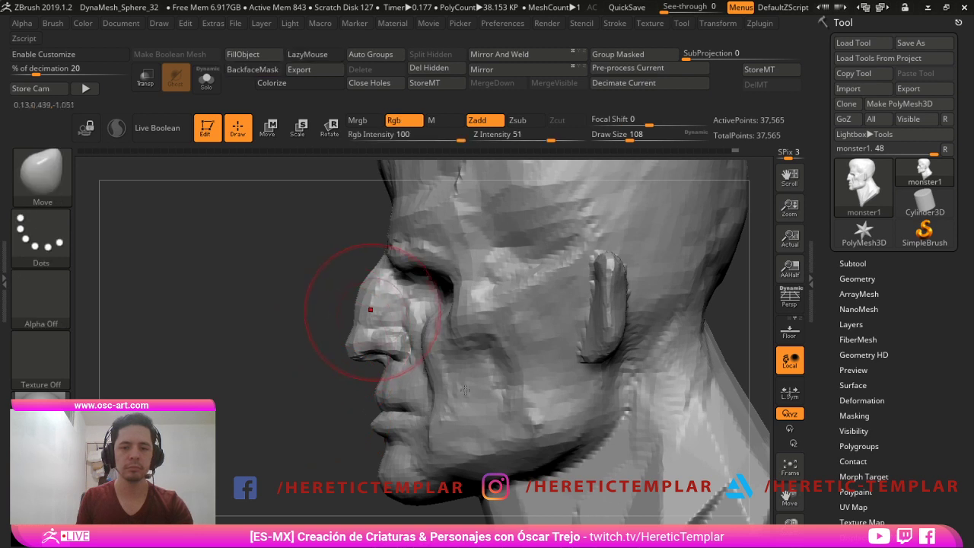
pyautogui.press('[')
pyautogui.press('[')
pyautogui.moveTo(444, 443); pyautogui.dragTo(445, 449)
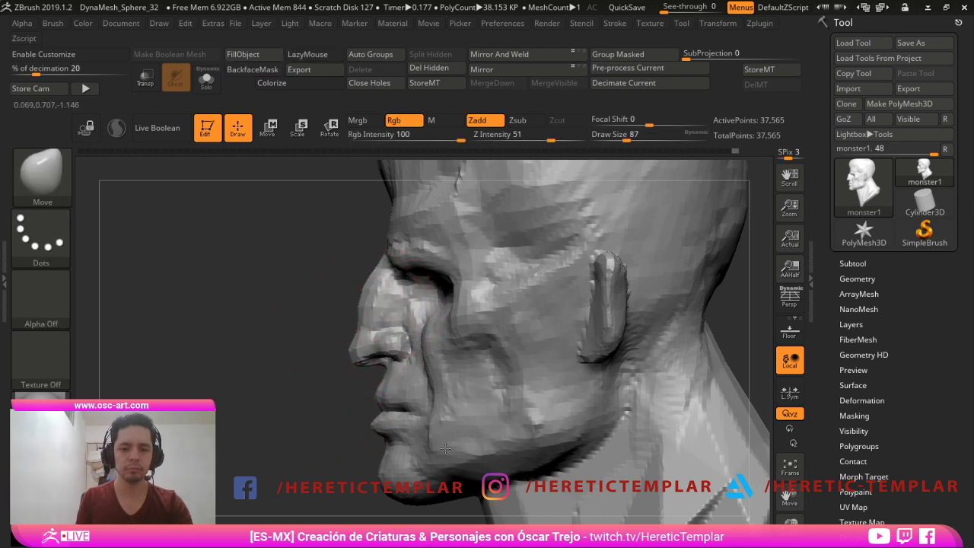
# - Reshape the brow, forehead and back of the skull with the Move brush at draw sizes up to 197
pyautogui.moveTo(362, 310); pyautogui.dragTo(446, 388, button='right')
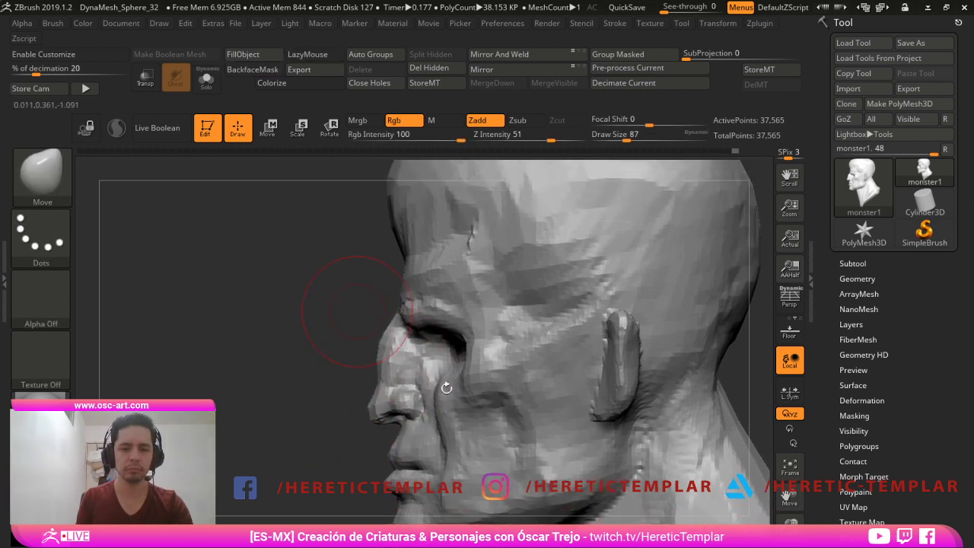
pyautogui.moveTo(476, 376)
pyautogui.keyDown('alt'); pyautogui.mouseDown()
pyautogui.moveTo(459, 391)
pyautogui.moveTo(456, 352)
pyautogui.mouseUp(); pyautogui.keyUp('alt')
pyautogui.press('s')
pyautogui.moveTo(367, 285); pyautogui.dragTo(377, 284)
pyautogui.press('s')
pyautogui.moveTo(516, 283); pyautogui.dragTo(502, 279)
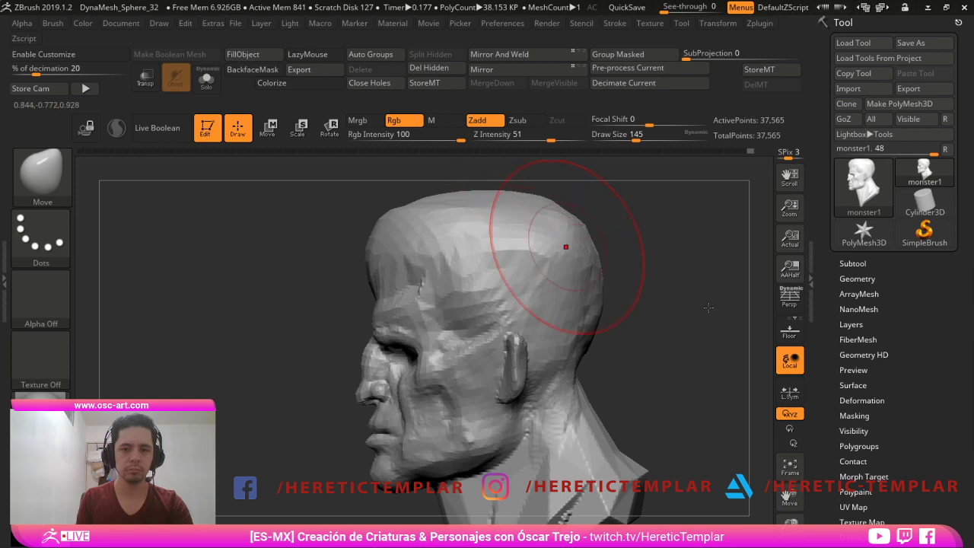
pyautogui.press('s')
pyautogui.moveTo(579, 262); pyautogui.dragTo(587, 264)
pyautogui.moveTo(624, 295)
pyautogui.mouseDown()
pyautogui.moveTo(662, 311)
pyautogui.moveTo(643, 294)
pyautogui.mouseUp()
pyautogui.keyDown('alt'); pyautogui.moveTo(643, 293); pyautogui.dragTo(633, 316); pyautogui.keyUp('alt')
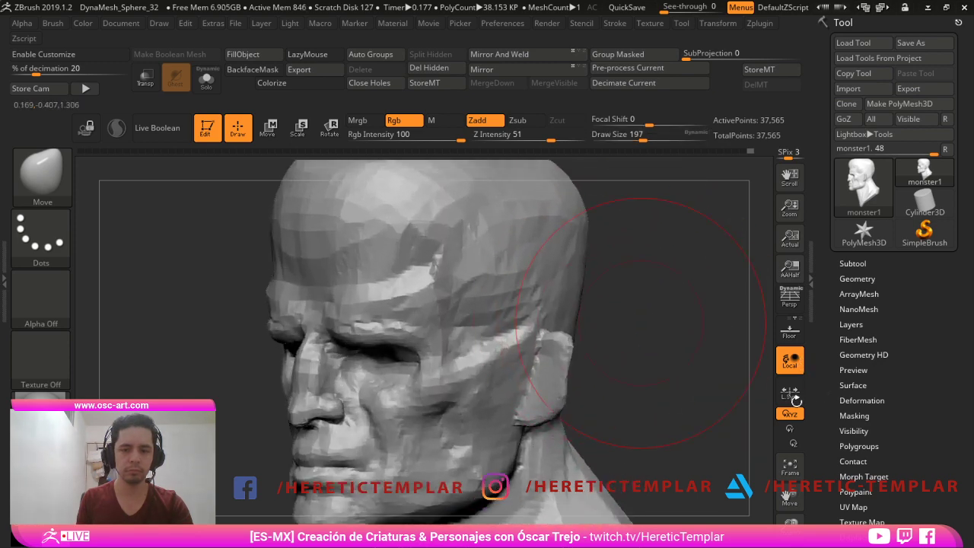
# - Build up the brow ridge, forehead and temple with ClayBuildup at draw size 97
pyautogui.press('b')
pyautogui.press('c')
pyautogui.press('b')
pyautogui.press('s')
pyautogui.moveTo(455, 306); pyautogui.dragTo(443, 305)
pyautogui.write('s97')
pyautogui.press('Return')
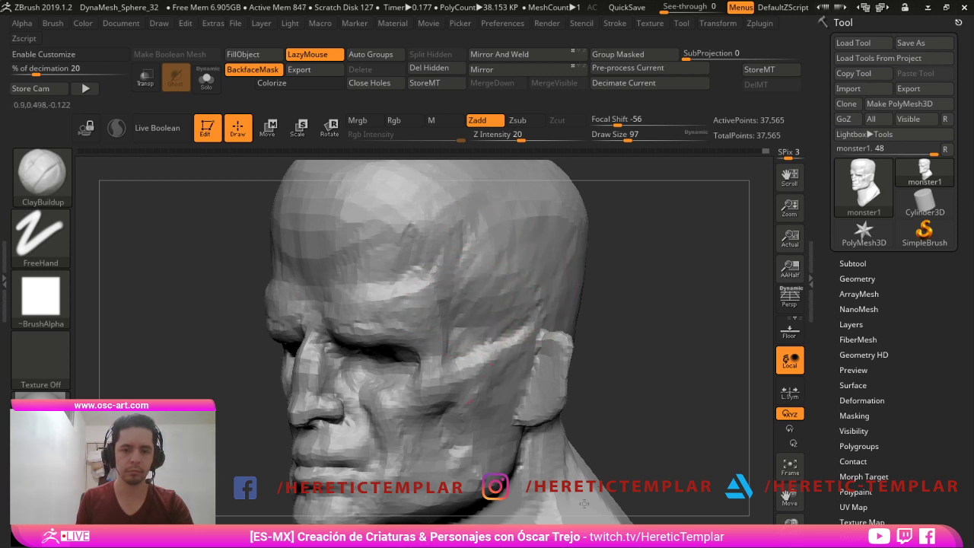
# - Adjust the ear's shape with the Move Topological brush at draw size 71
pyautogui.moveTo(647, 392)
pyautogui.keyDown('alt'); pyautogui.mouseDown()
pyautogui.moveTo(644, 337)
pyautogui.moveTo(564, 364)
pyautogui.moveTo(566, 372)
pyautogui.mouseUp(); pyautogui.keyUp('alt')
pyautogui.press('b')
pyautogui.press('m')
pyautogui.press('t')
pyautogui.press('s')
pyautogui.click(541, 385)
pyautogui.moveTo(707, 466); pyautogui.dragTo(695, 473)
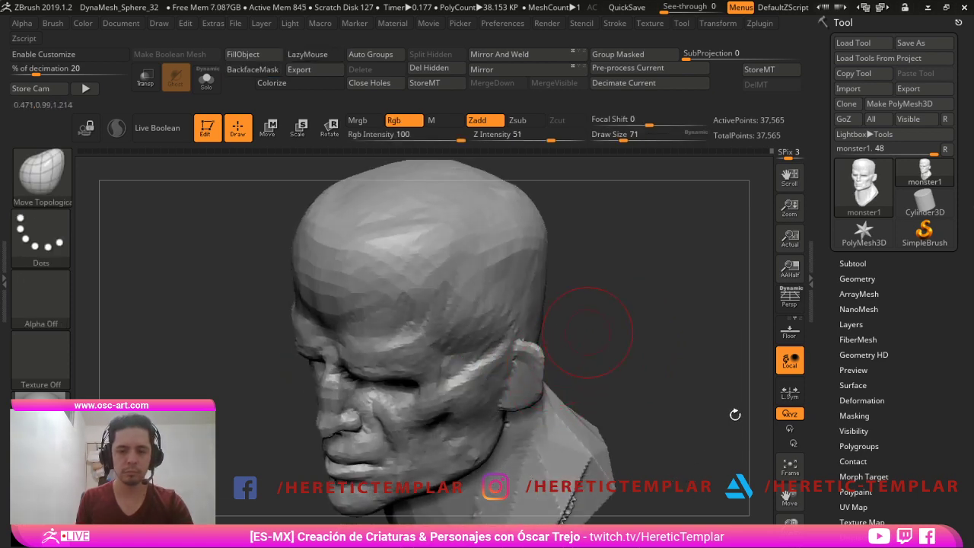
# - Isolate the ear geometry, mask it, restore the full head and invert the mask to leave only the ears editable
pyautogui.moveTo(587, 332); pyautogui.dragTo(471, 477)
pyautogui.keyDown('ctrl'); pyautogui.keyDown('shift'); pyautogui.click(530, 379); pyautogui.keyUp('shift'); pyautogui.keyUp('ctrl')
pyautogui.keyDown('ctrl'); pyautogui.keyDown('shift'); pyautogui.click(609, 383); pyautogui.keyUp('shift'); pyautogui.keyUp('ctrl')
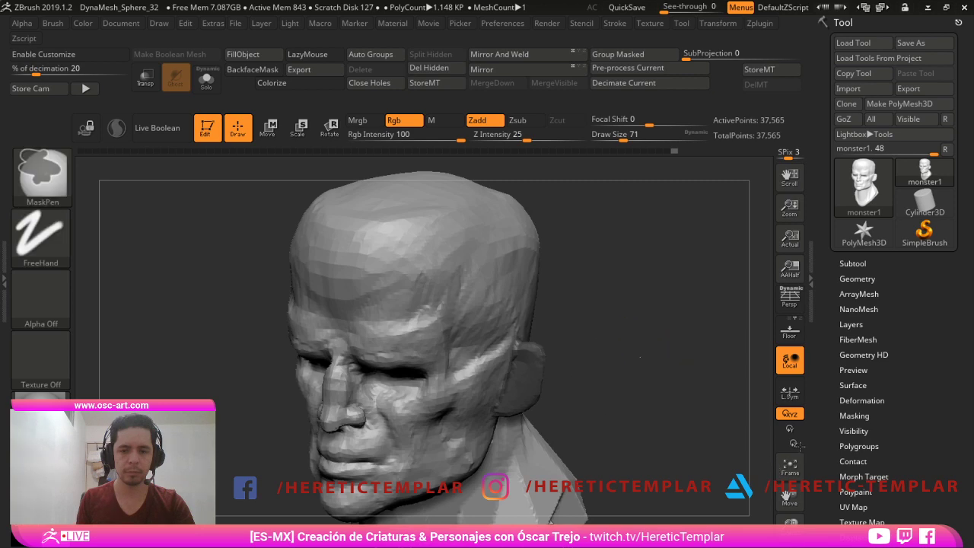
pyautogui.keyDown('ctrl'); pyautogui.click(699, 468); pyautogui.keyUp('ctrl')
pyautogui.keyDown('shift'); pyautogui.moveTo(655, 389); pyautogui.dragTo(771, 397); pyautogui.keyUp('shift')
# - Reposition and reshape the unmasked ear with the Move brush at draw size 101
pyautogui.press('w')
pyautogui.moveTo(743, 426)
pyautogui.mouseDown()
pyautogui.moveTo(694, 479)
pyautogui.moveTo(676, 481)
pyautogui.mouseUp()
pyautogui.press('q')
pyautogui.press(']')
pyautogui.press(']')
pyautogui.press(']')
pyautogui.moveTo(440, 385); pyautogui.dragTo(440, 401)
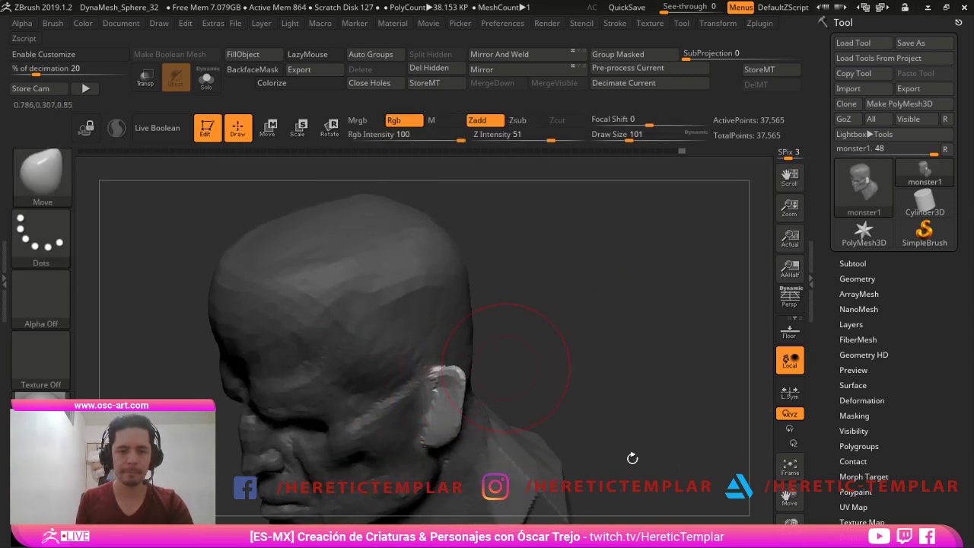
# - Refine the ear's outline from the side with the Move brush at draw size 56, and clear the mask
pyautogui.moveTo(631, 458); pyautogui.dragTo(580, 518)
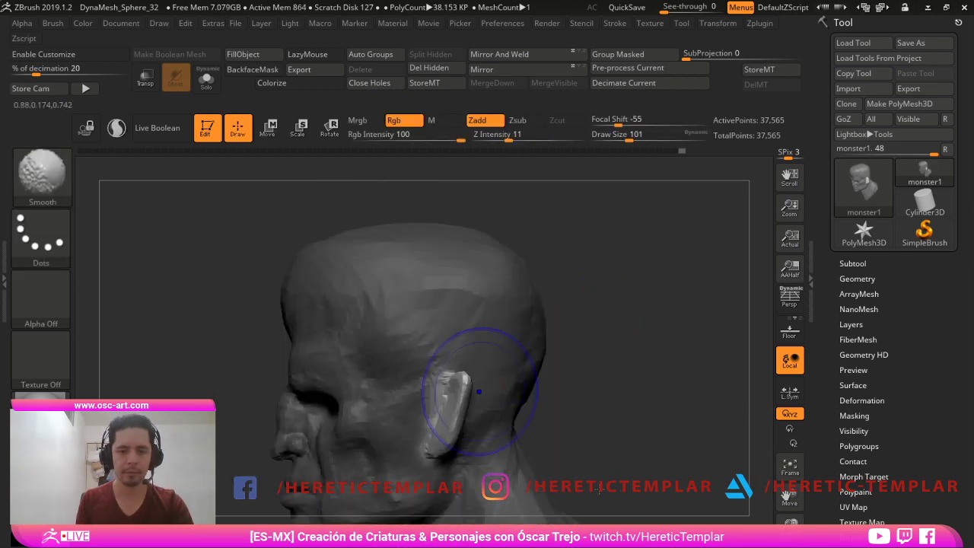
pyautogui.press('s')
pyautogui.click(445, 412)
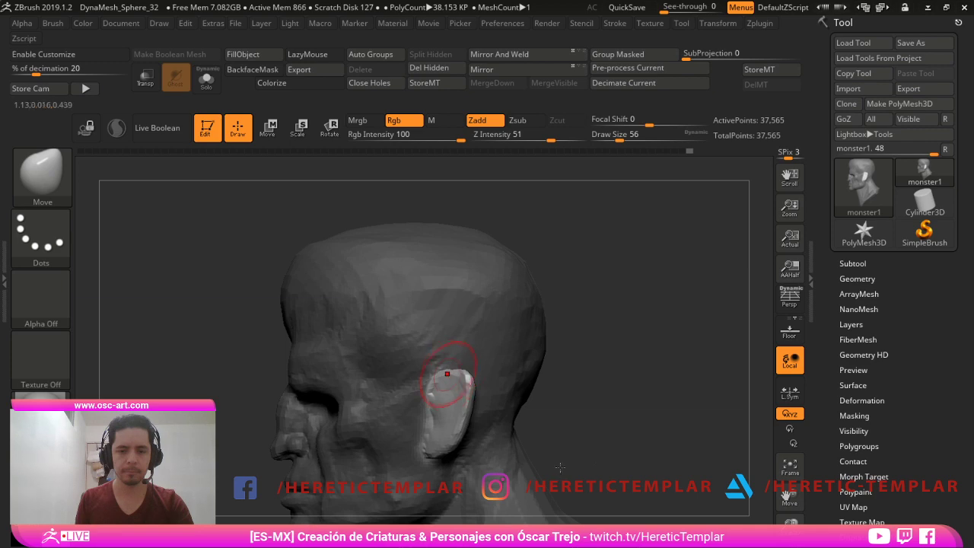
pyautogui.moveTo(563, 396); pyautogui.dragTo(767, 420)
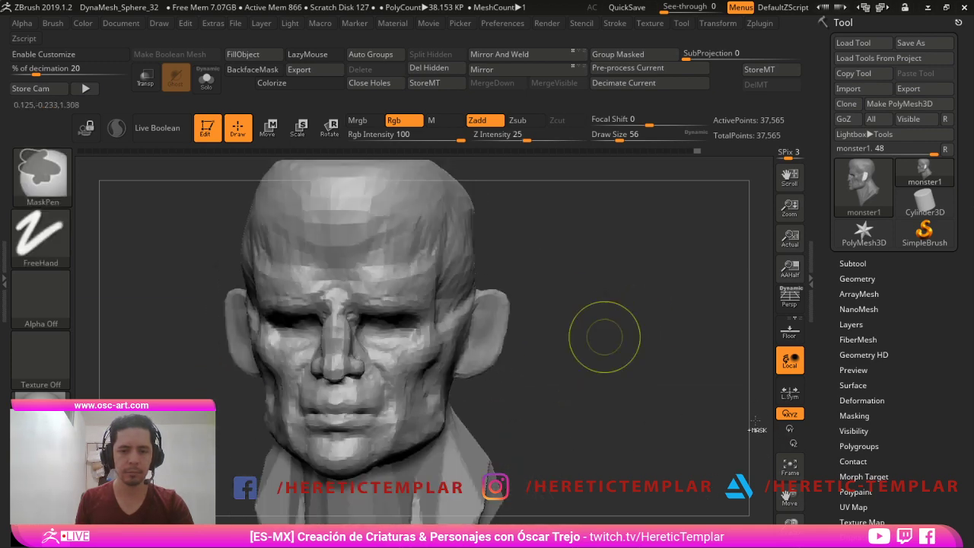
# - Sculpt the temple with the Standard brush at draw size 44, and the lower cheek and jaw at draw size 77
pyautogui.moveTo(601, 338); pyautogui.dragTo(743, 407)
pyautogui.moveTo(629, 302)
pyautogui.mouseDown()
pyautogui.moveTo(788, 378)
pyautogui.moveTo(614, 279)
pyautogui.mouseUp()
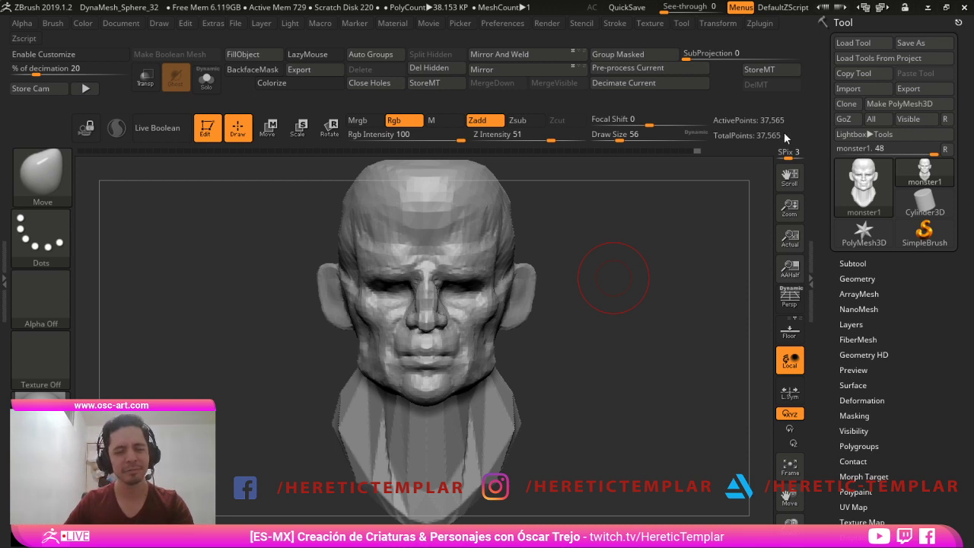
pyautogui.moveTo(676, 428)
pyautogui.mouseDown()
pyautogui.moveTo(717, 477)
pyautogui.moveTo(723, 502)
pyautogui.mouseUp()
pyautogui.press('b')
pyautogui.press('s')
pyautogui.press('t')
pyautogui.press('s')
pyautogui.click(407, 303)
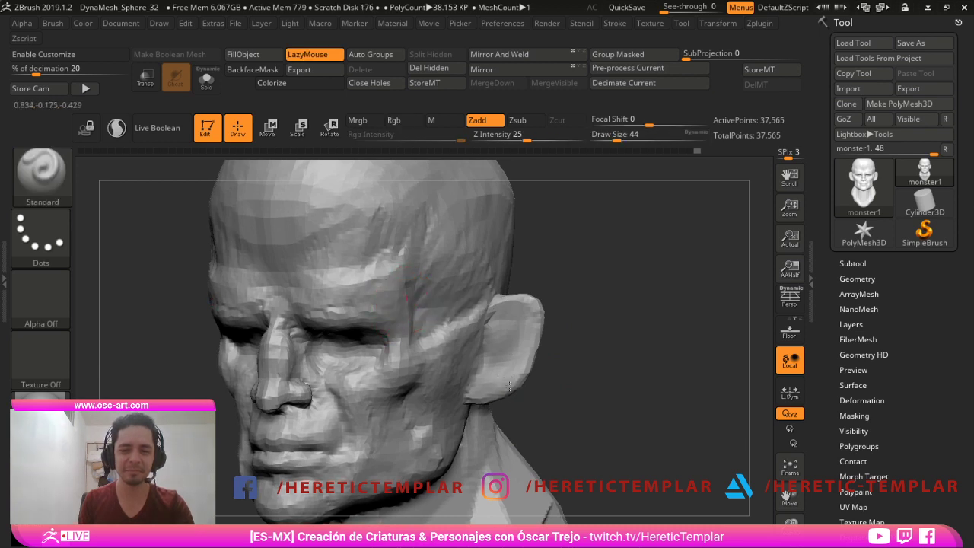
pyautogui.moveTo(409, 333)
pyautogui.mouseDown()
pyautogui.moveTo(410, 296)
pyautogui.moveTo(408, 335)
pyautogui.mouseUp()
pyautogui.press('s')
pyautogui.click(392, 406)
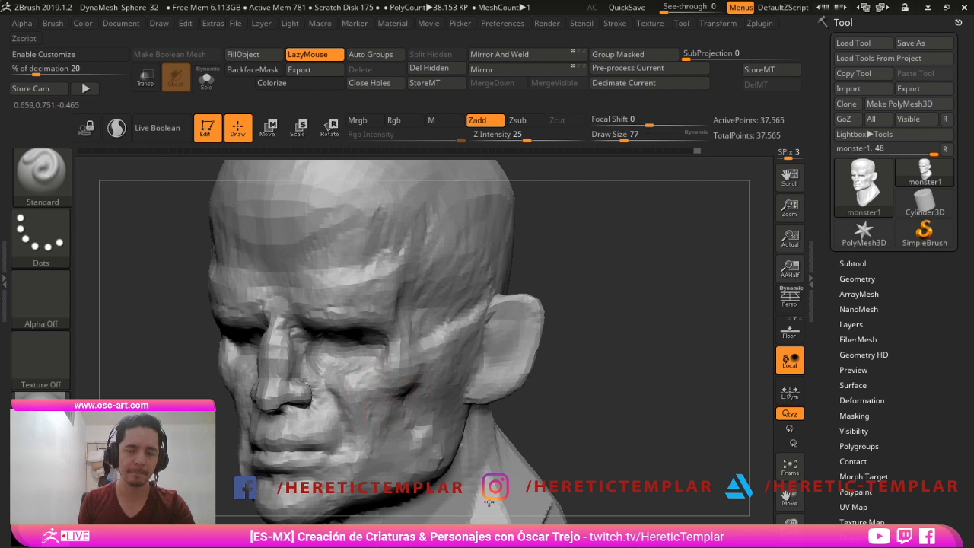
pyautogui.moveTo(377, 415)
pyautogui.mouseDown()
pyautogui.moveTo(378, 451)
pyautogui.moveTo(414, 436)
pyautogui.mouseUp()
pyautogui.press('[')
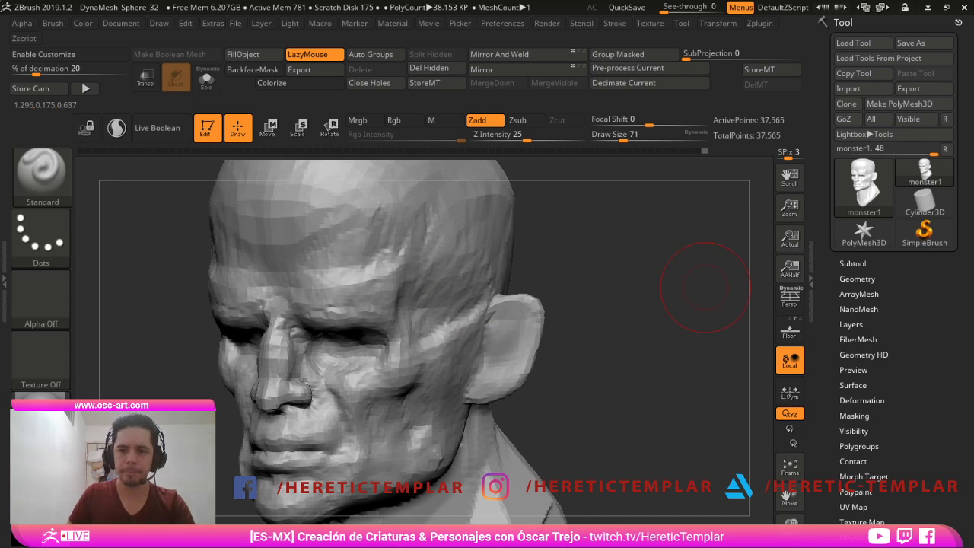
# - Shape the hollow inside the ear rim with the Standard brush
pyautogui.moveTo(705, 288)
pyautogui.keyDown('alt'); pyautogui.mouseDown()
pyautogui.moveTo(674, 335)
pyautogui.moveTo(653, 473)
pyautogui.mouseUp(); pyautogui.keyUp('alt')
pyautogui.press('s')
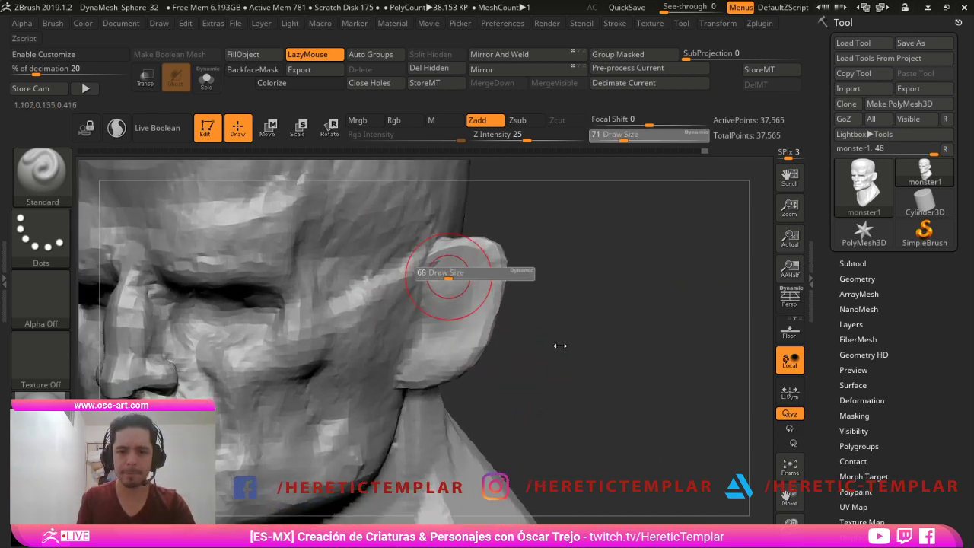
pyautogui.moveTo(446, 276)
pyautogui.mouseDown()
pyautogui.moveTo(451, 256)
pyautogui.moveTo(479, 254)
pyautogui.moveTo(424, 285)
pyautogui.moveTo(463, 267)
pyautogui.moveTo(478, 279)
pyautogui.moveTo(476, 317)
pyautogui.moveTo(449, 361)
pyautogui.mouseUp()
# - Carve the inner folds of the ear with the DamStandard brush at draw sizes 56 and 44
pyautogui.press('b')
pyautogui.press('d')
pyautogui.press('s')
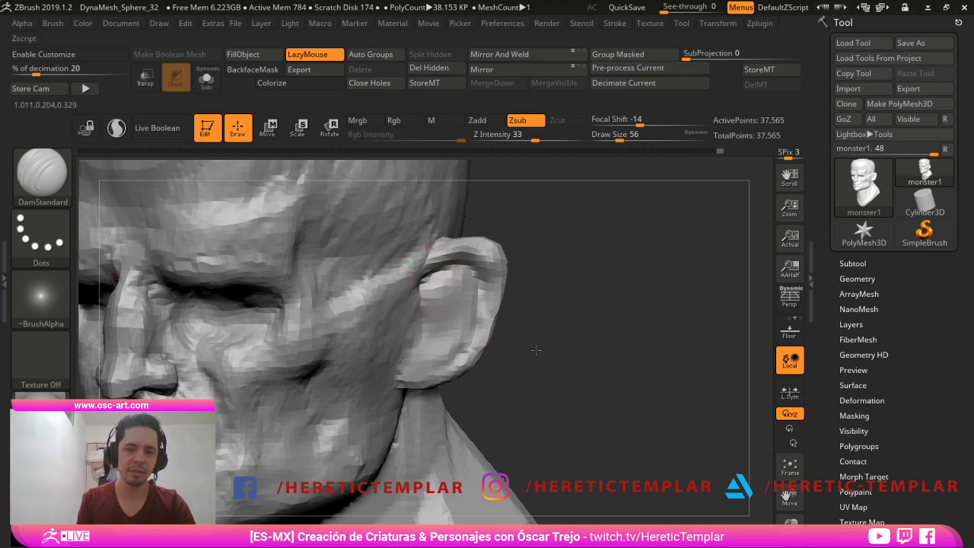
pyautogui.press('s')
pyautogui.click(440, 312)
pyautogui.press('s')
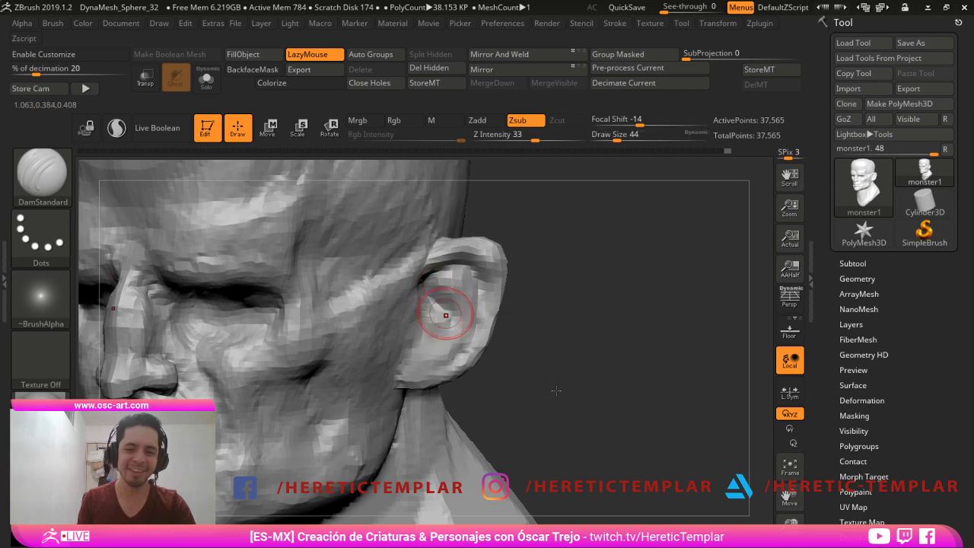
pyautogui.moveTo(447, 307)
pyautogui.mouseDown()
pyautogui.moveTo(447, 322)
pyautogui.moveTo(423, 343)
pyautogui.mouseUp()
pyautogui.moveTo(526, 428)
pyautogui.mouseDown()
pyautogui.moveTo(538, 396)
pyautogui.moveTo(539, 410)
pyautogui.moveTo(557, 392)
pyautogui.moveTo(542, 383)
pyautogui.moveTo(537, 428)
pyautogui.mouseUp()
pyautogui.moveTo(548, 387); pyautogui.dragTo(539, 424)
pyautogui.moveTo(674, 423)
pyautogui.keyDown('alt'); pyautogui.mouseDown()
pyautogui.moveTo(679, 384)
pyautogui.moveTo(680, 398)
pyautogui.moveTo(592, 379)
pyautogui.mouseUp(); pyautogui.keyUp('alt')
pyautogui.press('ctrl')
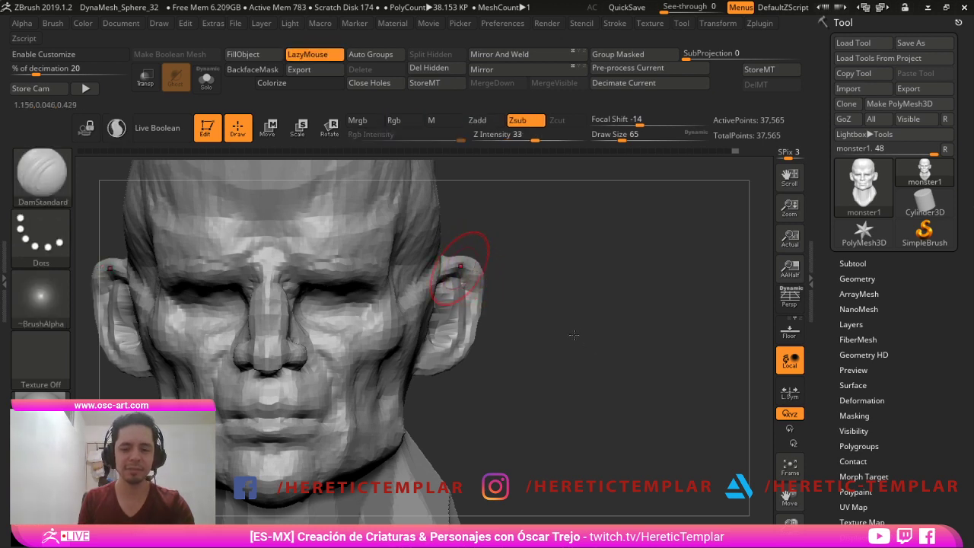
# - Pull in the upper ear with the Move Topological brush at draw size 65, and smooth its outer rim
pyautogui.press('b')
pyautogui.press('m')
pyautogui.press('t')
pyautogui.moveTo(566, 337); pyautogui.dragTo(590, 350)
pyautogui.press('shift')
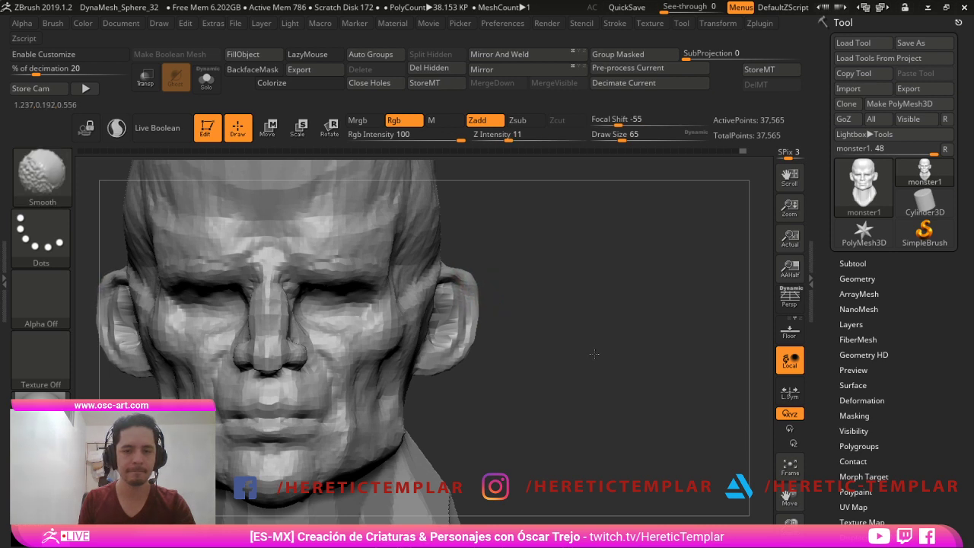
pyautogui.moveTo(471, 287); pyautogui.dragTo(471, 313)
# - Reshape the earlobe and outer ear rim with the Move Topological brush at draw sizes 80 and 94
pyautogui.press('s')
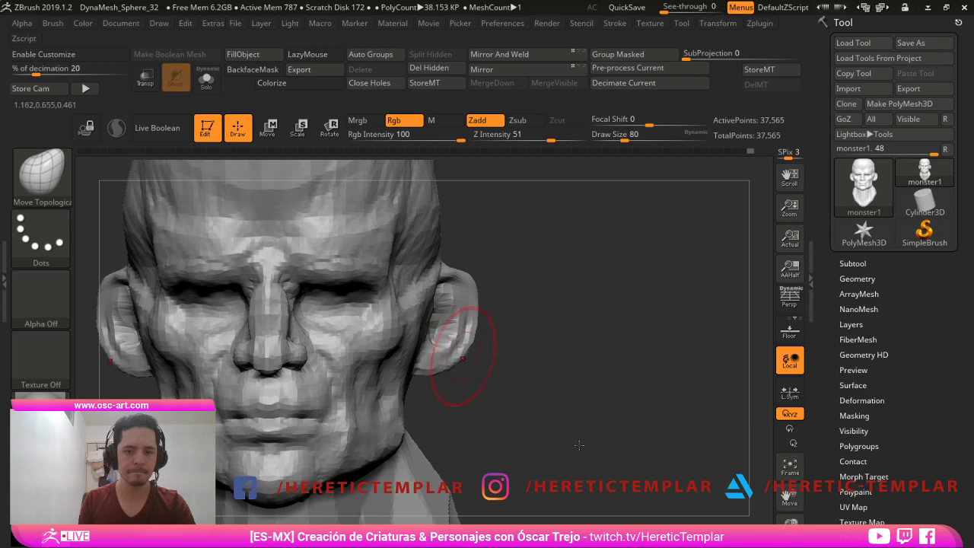
pyautogui.moveTo(463, 353); pyautogui.dragTo(457, 356)
pyautogui.press('s')
pyautogui.moveTo(455, 354); pyautogui.dragTo(455, 347)
pyautogui.moveTo(469, 313); pyautogui.dragTo(462, 308)
pyautogui.moveTo(499, 302)
pyautogui.keyDown('alt'); pyautogui.mouseDown()
pyautogui.moveTo(499, 267)
pyautogui.moveTo(544, 287)
pyautogui.moveTo(557, 350)
pyautogui.moveTo(491, 344)
pyautogui.mouseUp(); pyautogui.keyUp('alt')
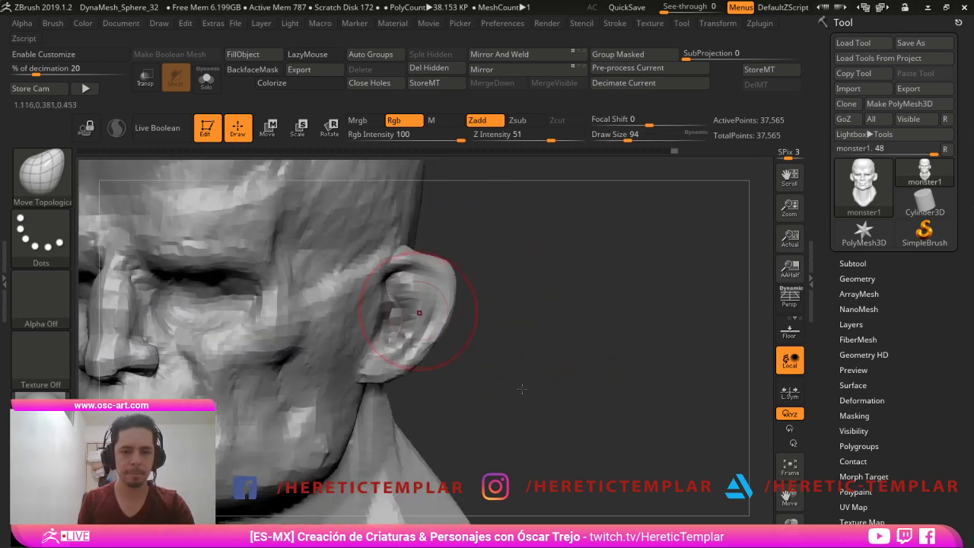
# - Build up the area in front of the ear and down the cheek with the ClayBuildup brush
pyautogui.press('b')
pyautogui.press('c')
pyautogui.press('b')
pyautogui.press('s')
pyautogui.moveTo(391, 283); pyautogui.dragTo(379, 284)
pyautogui.moveTo(381, 267)
pyautogui.mouseDown()
pyautogui.moveTo(395, 324)
pyautogui.moveTo(374, 337)
pyautogui.moveTo(370, 323)
pyautogui.moveTo(338, 352)
pyautogui.moveTo(325, 374)
pyautogui.moveTo(332, 390)
pyautogui.moveTo(303, 430)
pyautogui.mouseUp()
pyautogui.press('s')
pyautogui.moveTo(327, 374); pyautogui.dragTo(320, 390)
pyautogui.moveTo(415, 402); pyautogui.dragTo(463, 392)
pyautogui.keyDown('alt'); pyautogui.moveTo(462, 392); pyautogui.dragTo(403, 369); pyautogui.keyUp('alt')
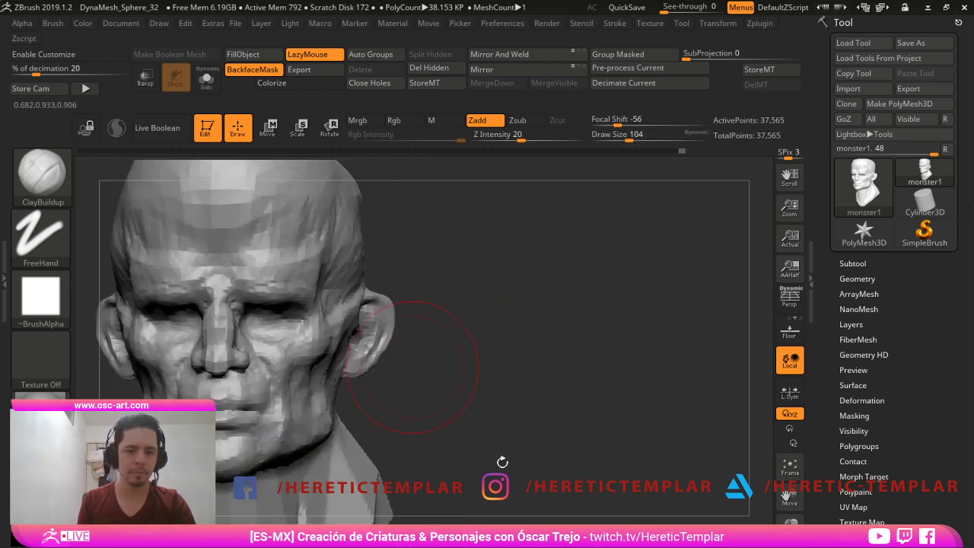
# - Build up the lower cheek and jaw beside the mouth with the ClayBuildup brush at draw size 77
pyautogui.press('s')
pyautogui.moveTo(325, 417); pyautogui.dragTo(303, 419)
pyautogui.keyDown('alt'); pyautogui.moveTo(403, 388); pyautogui.dragTo(452, 362); pyautogui.keyUp('alt')
pyautogui.press('s')
pyautogui.moveTo(349, 373)
pyautogui.mouseDown()
pyautogui.moveTo(294, 382)
pyautogui.moveTo(284, 329)
pyautogui.mouseUp()
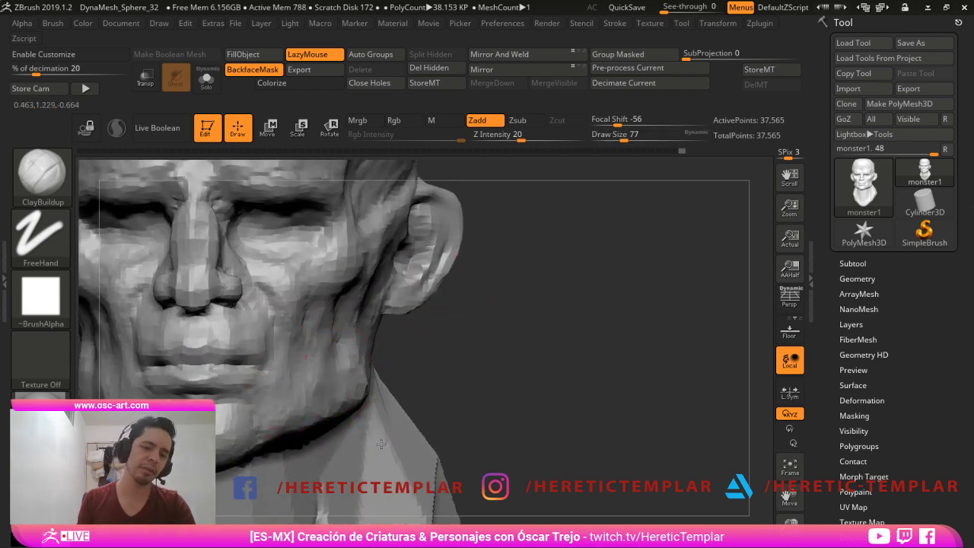
# - Try carving a furrow into the forehead with the DamStandard brush at draw size 56, and undo it
pyautogui.moveTo(498, 454)
pyautogui.mouseDown()
pyautogui.moveTo(583, 404)
pyautogui.moveTo(637, 403)
pyautogui.mouseUp()
pyautogui.keyDown('alt'); pyautogui.moveTo(510, 324); pyautogui.dragTo(464, 293); pyautogui.keyUp('alt')
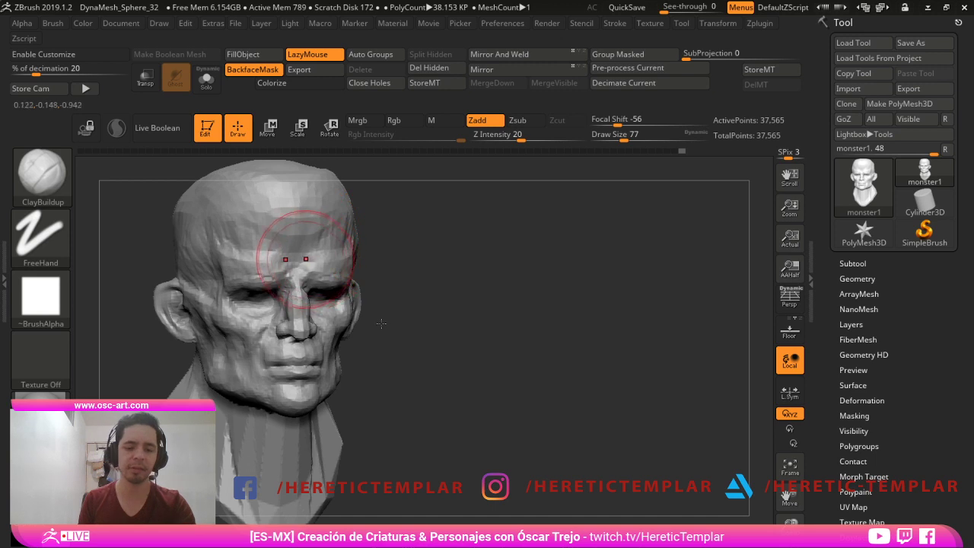
pyautogui.press('b')
pyautogui.press('d')
pyautogui.press('s')
pyautogui.press('s')
pyautogui.moveTo(294, 241); pyautogui.dragTo(281, 241)
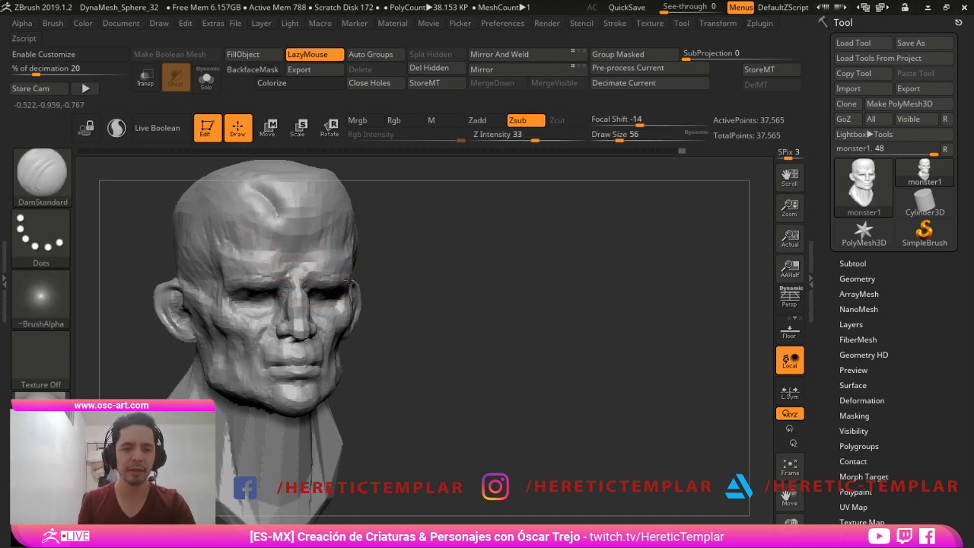
pyautogui.moveTo(535, 371); pyautogui.dragTo(465, 374)
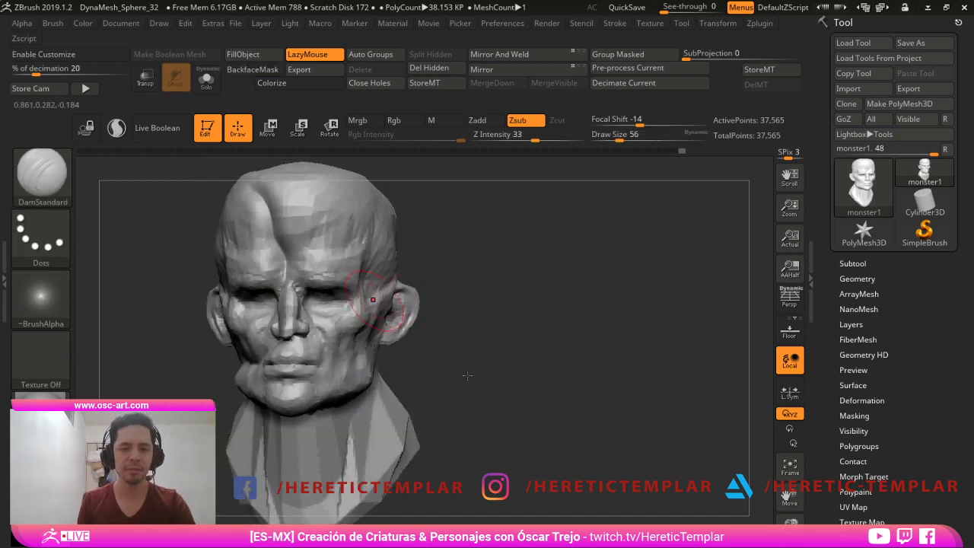
pyautogui.hotkey('ctrl', 'z')
# - Sculpt the forehead and temple forms with the Standard brush at draw size 49
pyautogui.keyDown('alt'); pyautogui.moveTo(457, 311); pyautogui.dragTo(481, 342); pyautogui.keyUp('alt')
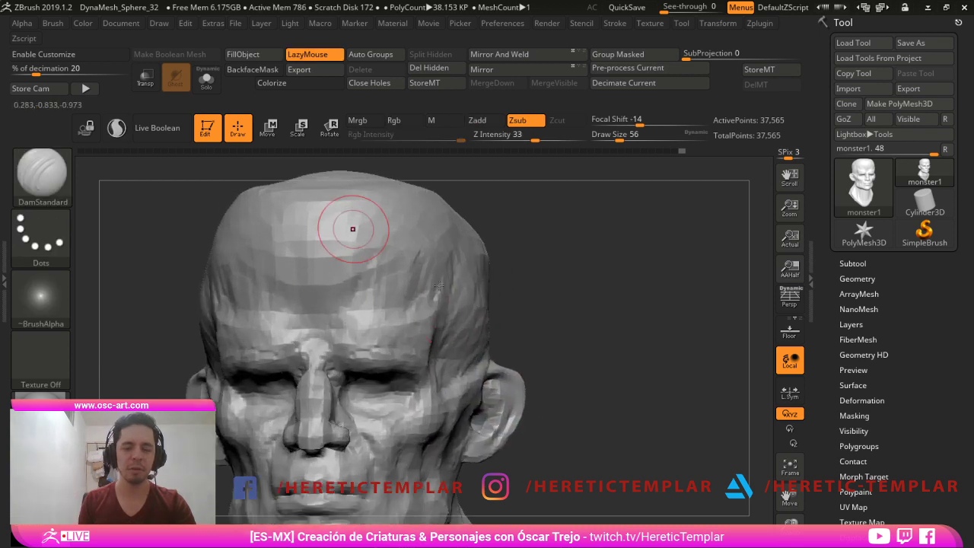
pyautogui.press('b')
pyautogui.press('s')
pyautogui.press('t')
pyautogui.press('s')
pyautogui.moveTo(352, 295); pyautogui.dragTo(355, 295)
pyautogui.moveTo(444, 368); pyautogui.dragTo(429, 368)
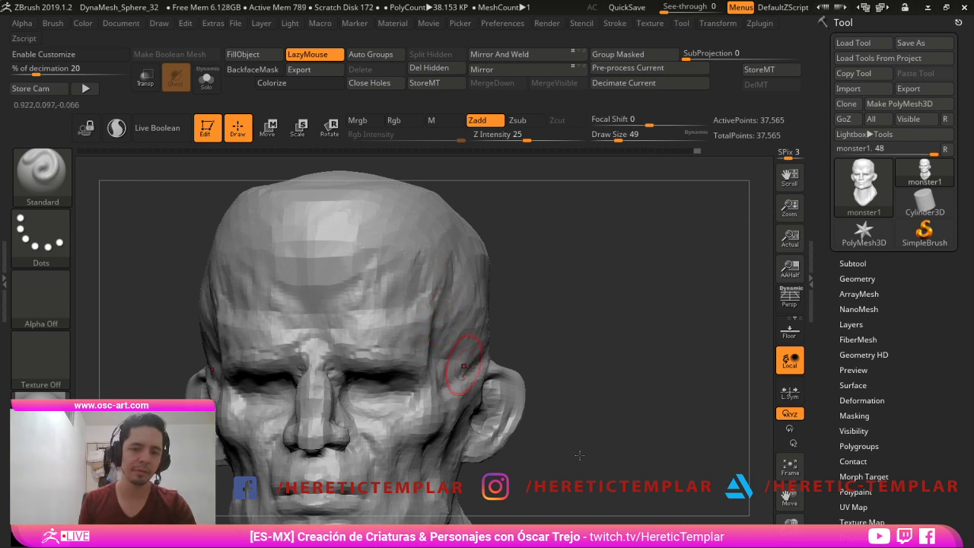
# - Build up the throat directly under the chin with the ClayBuildup brush at draw size 97
pyautogui.moveTo(579, 454)
pyautogui.mouseDown(button='right')
pyautogui.moveTo(668, 337)
pyautogui.moveTo(697, 329)
pyautogui.mouseUp(button='right')
pyautogui.moveTo(697, 334); pyautogui.dragTo(665, 394)
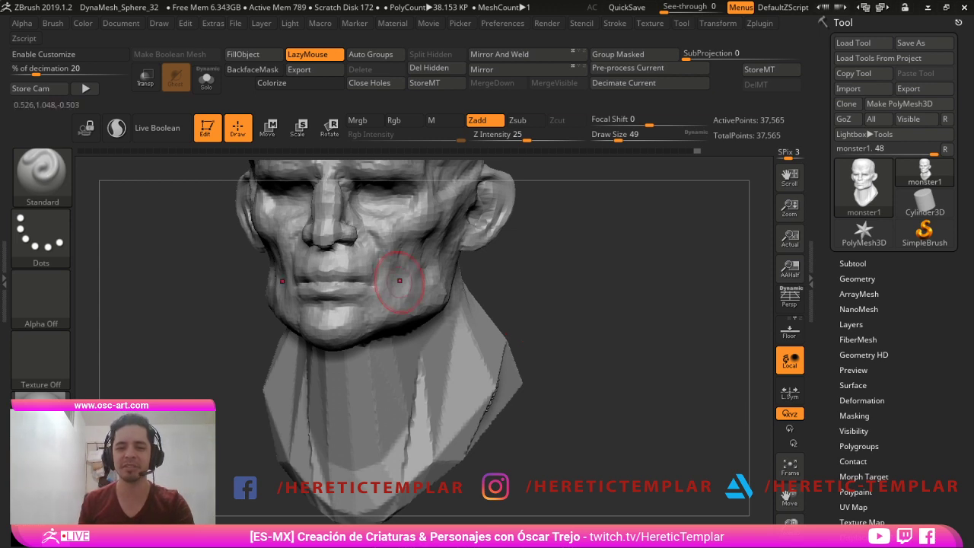
pyautogui.moveTo(526, 402)
pyautogui.mouseDown()
pyautogui.moveTo(641, 359)
pyautogui.moveTo(636, 306)
pyautogui.moveTo(636, 335)
pyautogui.mouseUp()
pyautogui.press('b')
pyautogui.press('c')
pyautogui.press('b')
pyautogui.press(']')
pyautogui.press(']')
pyautogui.press(']')
pyautogui.press(']')
pyautogui.press(']')
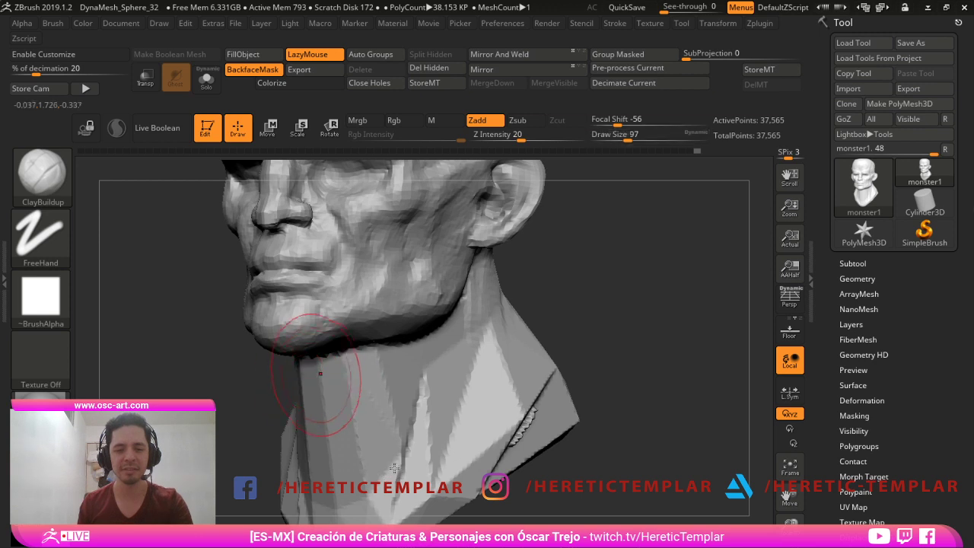
pyautogui.moveTo(311, 359)
pyautogui.mouseDown()
pyautogui.moveTo(378, 351)
pyautogui.moveTo(365, 370)
pyautogui.mouseUp()
# - Extend the clay strokes down the front of the neck at draw size 116, and undo the last stroke
pyautogui.press(']')
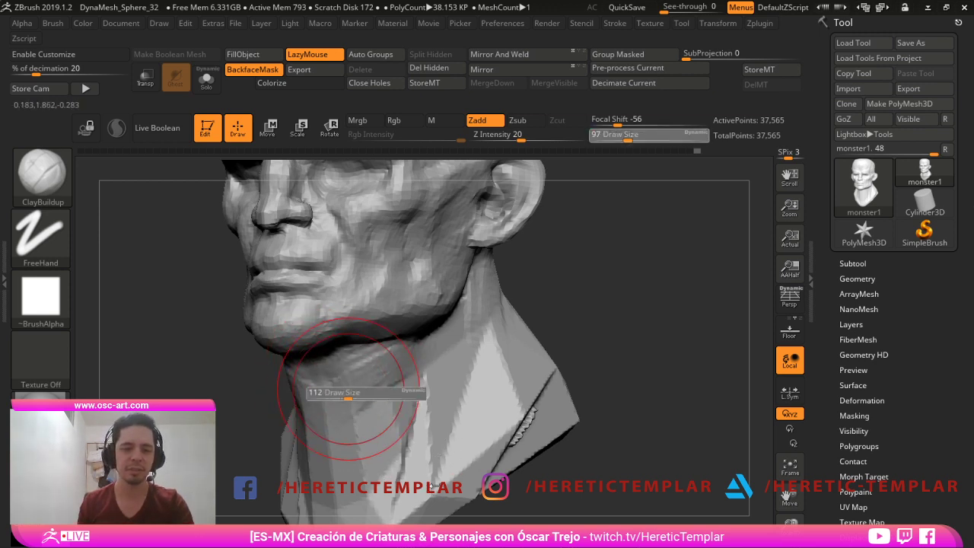
pyautogui.moveTo(313, 400); pyautogui.dragTo(396, 403)
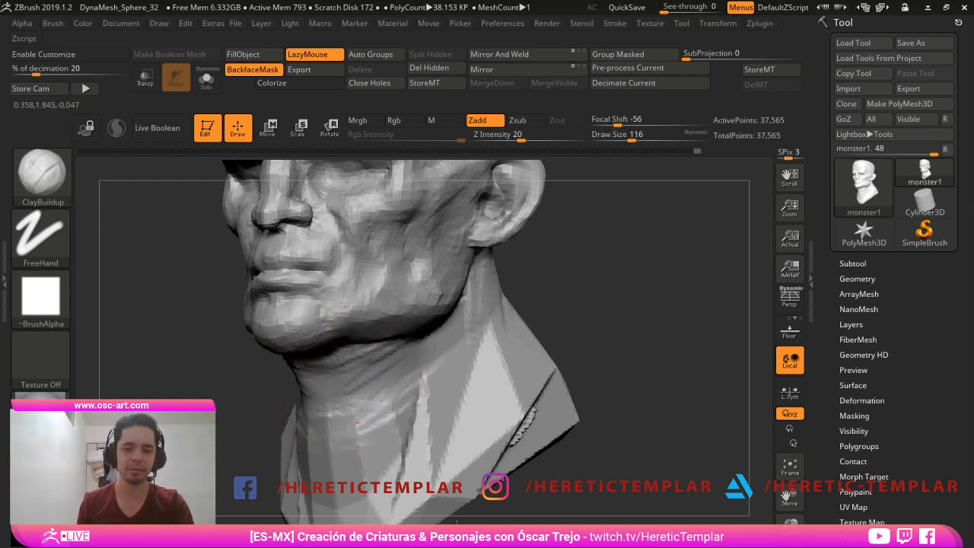
pyautogui.moveTo(312, 437); pyautogui.dragTo(392, 441)
pyautogui.press(']')
pyautogui.press(']')
pyautogui.moveTo(312, 388)
pyautogui.mouseDown()
pyautogui.moveTo(373, 377)
pyautogui.moveTo(443, 332)
pyautogui.moveTo(422, 345)
pyautogui.mouseUp()
pyautogui.hotkey('ctrl', 'z')
# - Build up the neck below the jaw corner and ear with the ClayBuildup brush at draw sizes 158 and 132
pyautogui.press('[')
pyautogui.press('[')
pyautogui.press('[')
pyautogui.press('[')
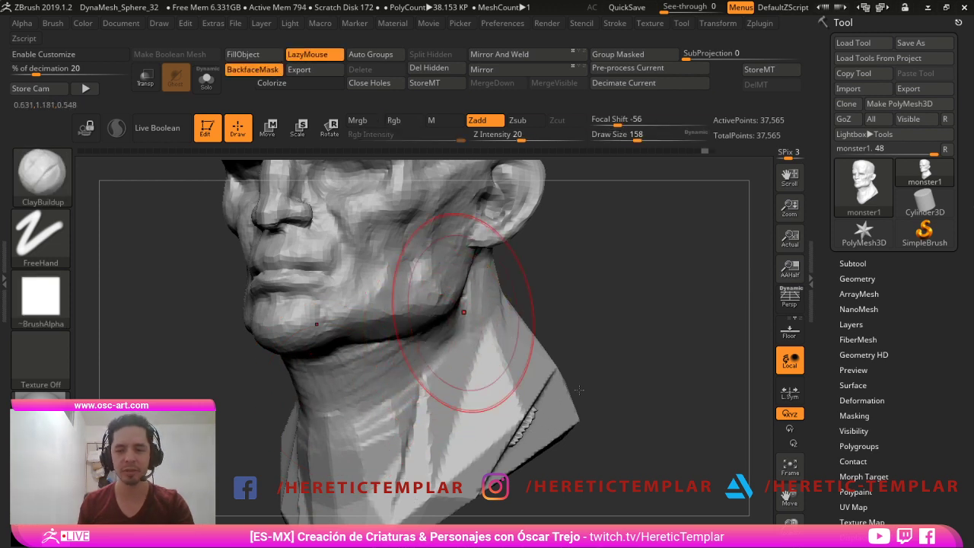
pyautogui.press(']')
pyautogui.press(']')
pyautogui.press(']')
pyautogui.moveTo(696, 417)
pyautogui.keyDown('alt'); pyautogui.mouseDown()
pyautogui.moveTo(695, 401)
pyautogui.moveTo(678, 388)
pyautogui.mouseUp(); pyautogui.keyUp('alt')
pyautogui.moveTo(679, 388)
pyautogui.mouseDown()
pyautogui.moveTo(722, 415)
pyautogui.moveTo(670, 420)
pyautogui.mouseUp()
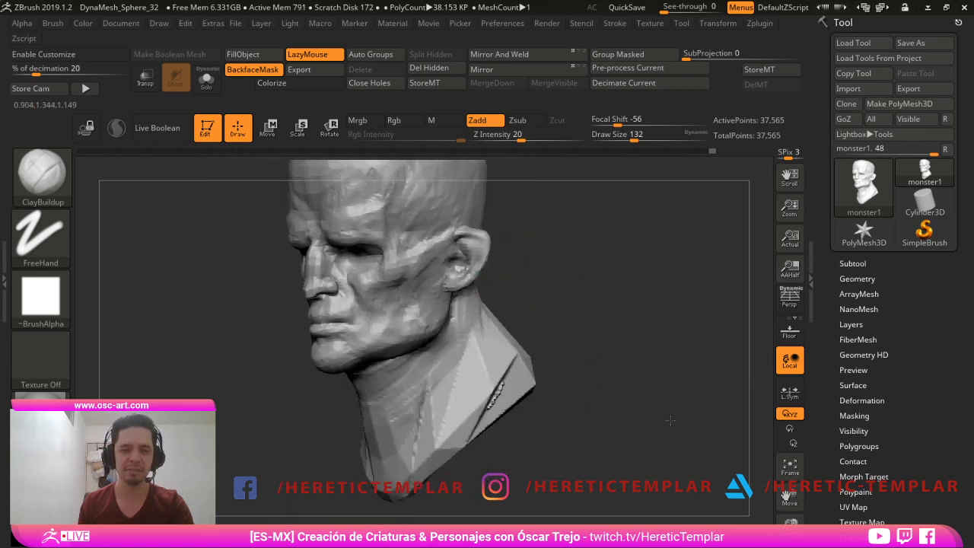
# - Fill out the side of the neck from the ear toward its base with ClayBuildup at draw sizes 77 and 128
pyautogui.press('[')
pyautogui.press('[')
pyautogui.press('[')
pyautogui.press('[')
pyautogui.press('[')
pyautogui.press('[')
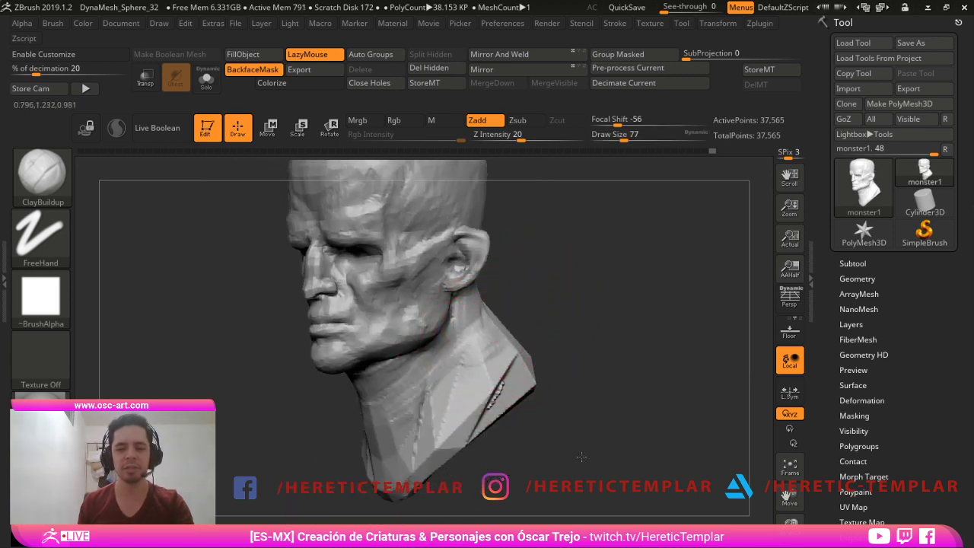
pyautogui.press(']')
pyautogui.press(']')
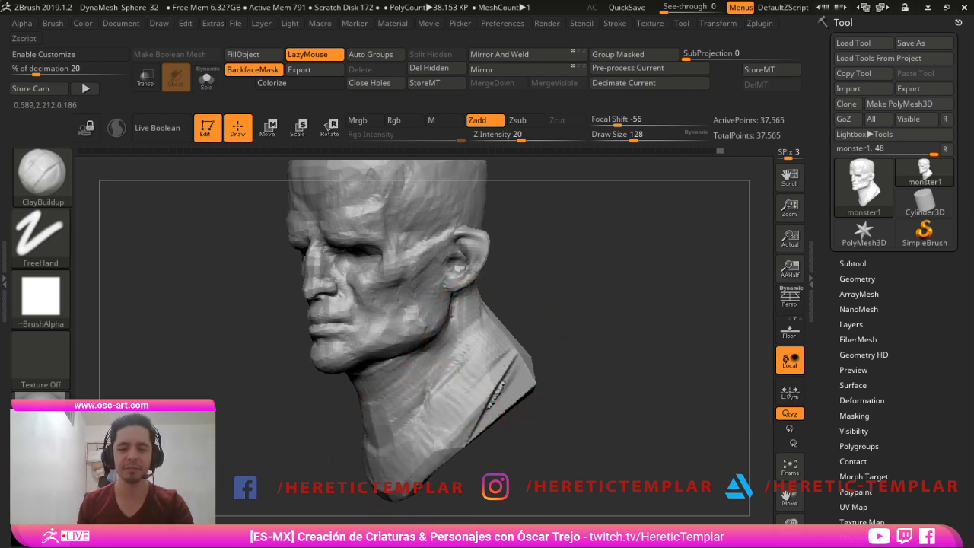
# - Fill the crease near the neck's lower rear edge with the ClayBuildup brush at draw size 101
pyautogui.moveTo(426, 433); pyautogui.dragTo(413, 431)
pyautogui.press(']')
pyautogui.press(']')
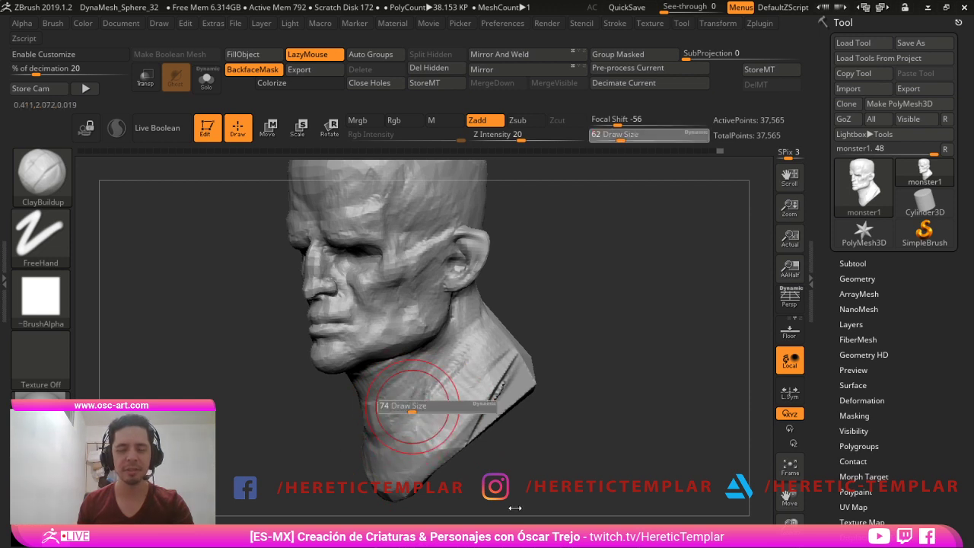
pyautogui.moveTo(443, 364)
pyautogui.mouseDown()
pyautogui.moveTo(440, 411)
pyautogui.moveTo(487, 397)
pyautogui.mouseUp()
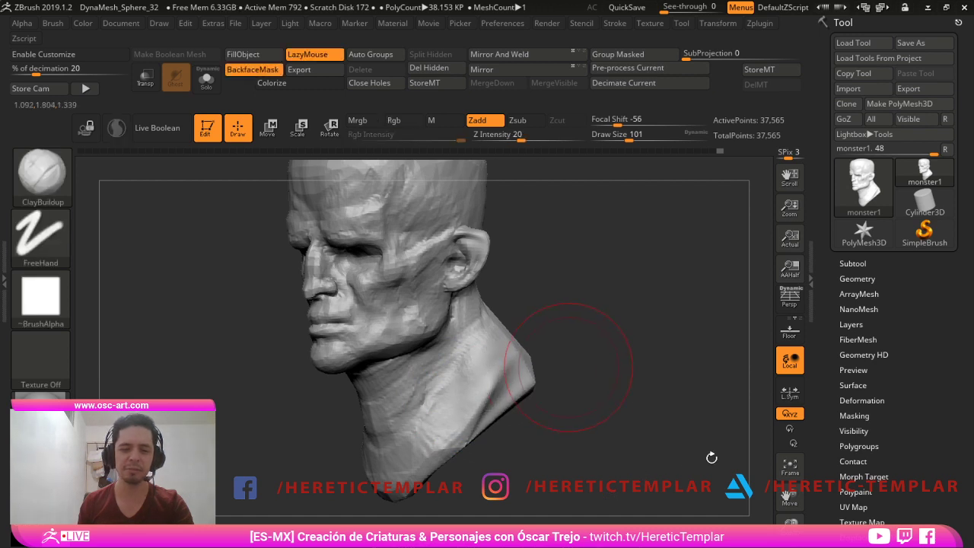
# - Flatten the cut edge around the neck's base with the TrimDynamic brush at draw size 136
pyautogui.moveTo(713, 457); pyautogui.dragTo(711, 403)
pyautogui.press('b')
pyautogui.press('t')
pyautogui.press('d')
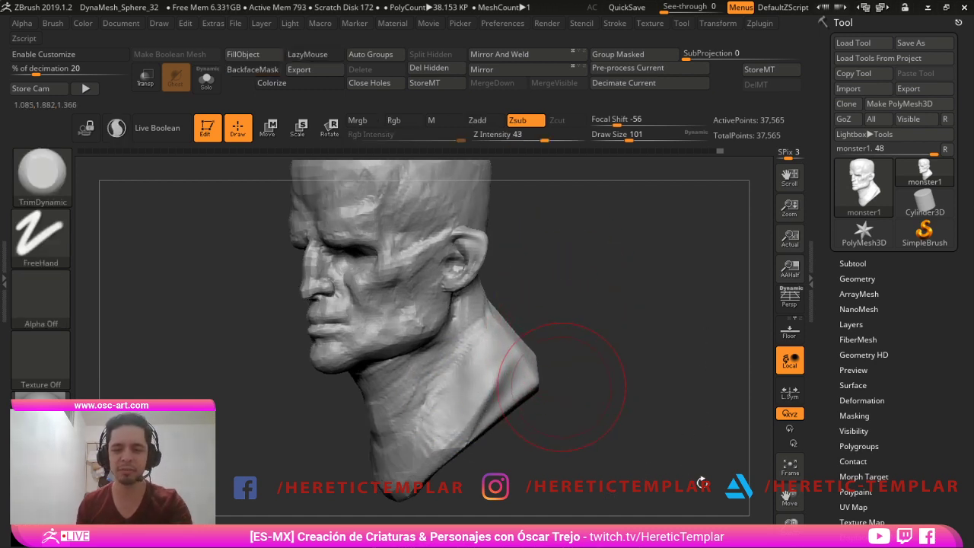
pyautogui.moveTo(701, 483); pyautogui.dragTo(670, 485)
pyautogui.press('s')
pyautogui.moveTo(513, 394); pyautogui.dragTo(521, 394)
pyautogui.moveTo(522, 395)
pyautogui.mouseDown()
pyautogui.moveTo(539, 384)
pyautogui.moveTo(531, 389)
pyautogui.moveTo(508, 344)
pyautogui.moveTo(529, 357)
pyautogui.mouseUp()
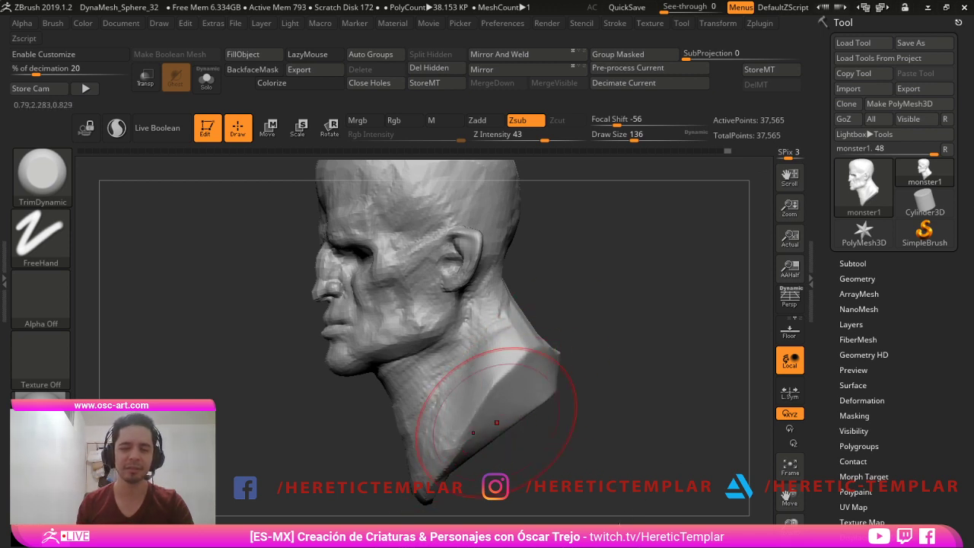
pyautogui.moveTo(489, 446); pyautogui.dragTo(632, 320)
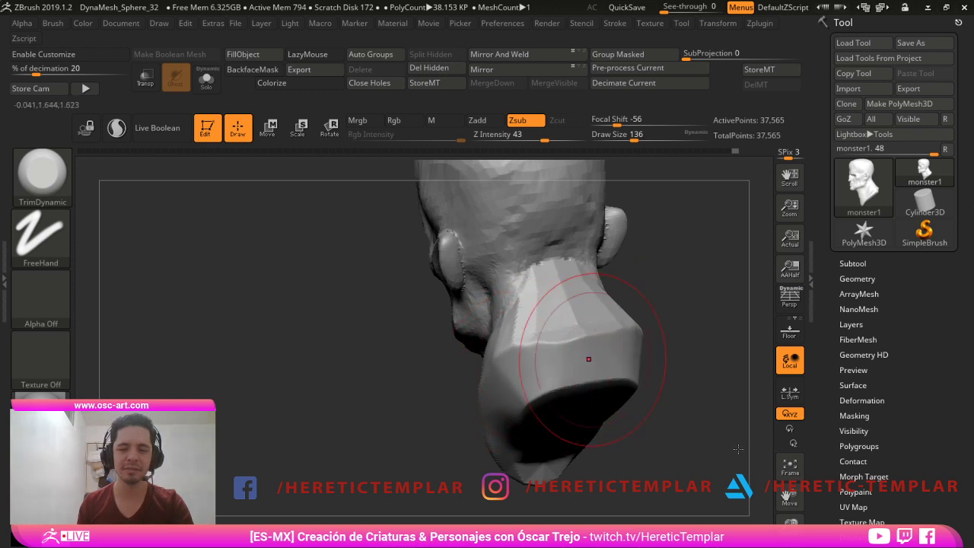
# - Build up the nape below the skull with the ClayBuildup brush at draw size 80
pyautogui.press('b')
pyautogui.press('c')
pyautogui.press('b')
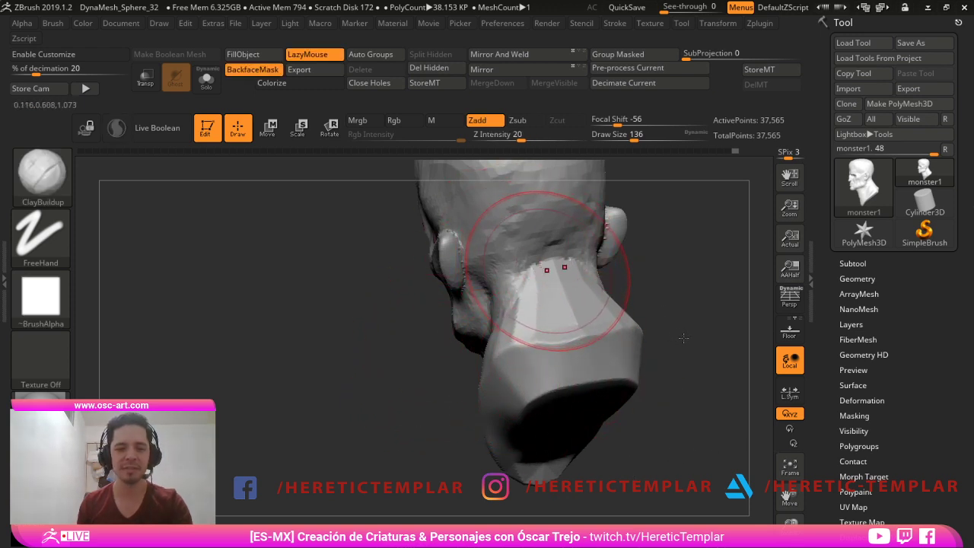
pyautogui.press('s')
pyautogui.moveTo(545, 271)
pyautogui.mouseDown()
pyautogui.moveTo(508, 276)
pyautogui.moveTo(569, 269)
pyautogui.mouseUp()
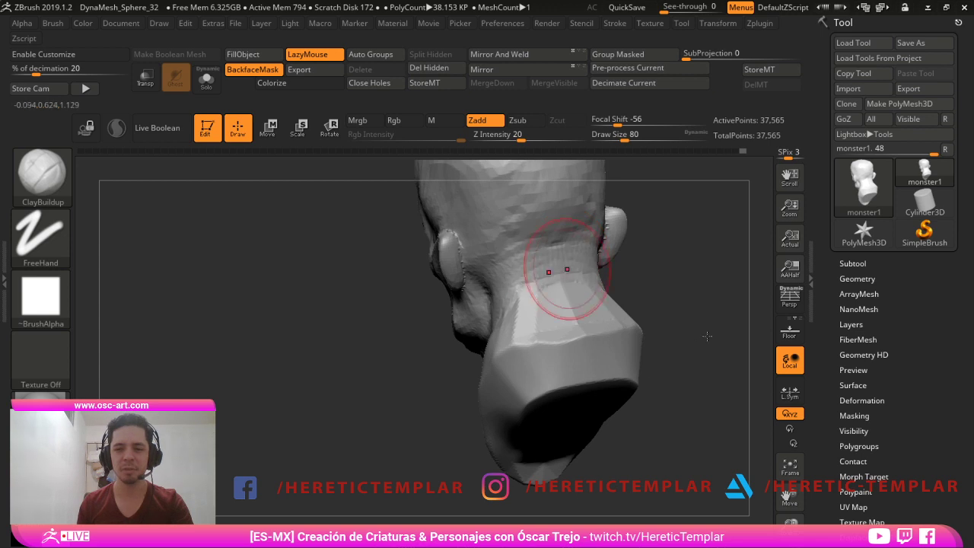
# - Sculpt the neck muscle running down behind the jaw with the ClayBuildup brush at draw size 46
pyautogui.moveTo(644, 304); pyautogui.dragTo(685, 350)
pyautogui.press('s')
pyautogui.click(520, 312)
pyautogui.moveTo(529, 339)
pyautogui.mouseDown()
pyautogui.moveTo(521, 363)
pyautogui.moveTo(505, 356)
pyautogui.moveTo(509, 304)
pyautogui.mouseUp()
pyautogui.press('s')
pyautogui.click(509, 329)
pyautogui.press('s')
pyautogui.click(498, 327)
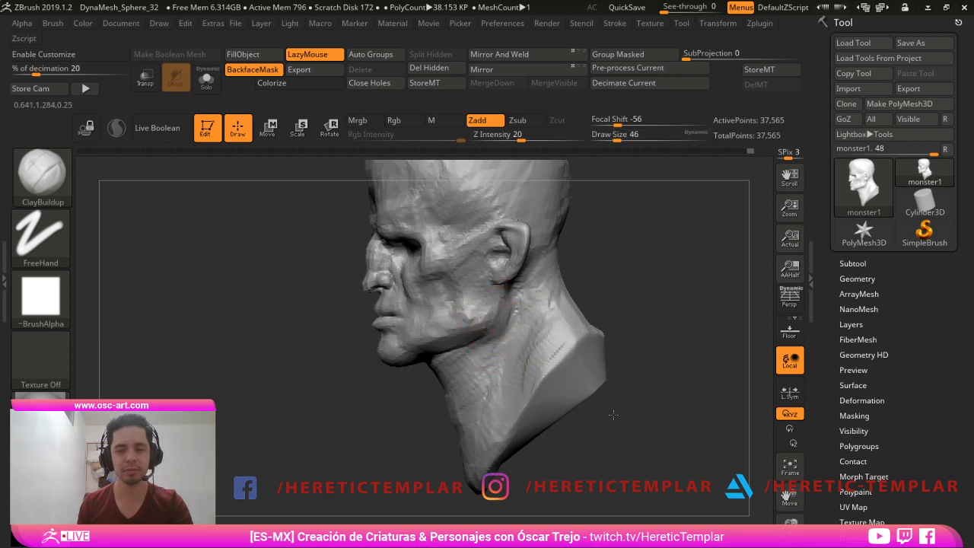
# - Add clay to the front side of the neck below the jaw with the ClayBuildup brush at draw size 71
pyautogui.press('s')
pyautogui.click(493, 360)
pyautogui.moveTo(484, 358)
pyautogui.mouseDown()
pyautogui.moveTo(492, 378)
pyautogui.moveTo(470, 359)
pyautogui.mouseUp()
pyautogui.press('s')
pyautogui.click(496, 379)
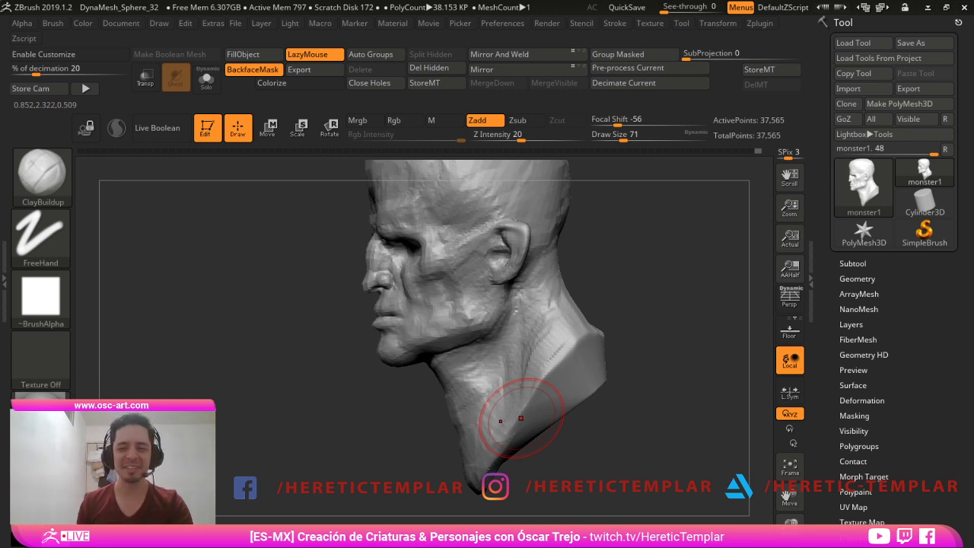
# - Reshape the upper inner part of the ear with the Move Topological brush at draw size 71
pyautogui.keyDown('alt'); pyautogui.moveTo(297, 277); pyautogui.dragTo(304, 376); pyautogui.keyUp('alt')
pyautogui.press(']')
pyautogui.press(']')
pyautogui.press(']')
pyautogui.press(']')
pyautogui.press(']')
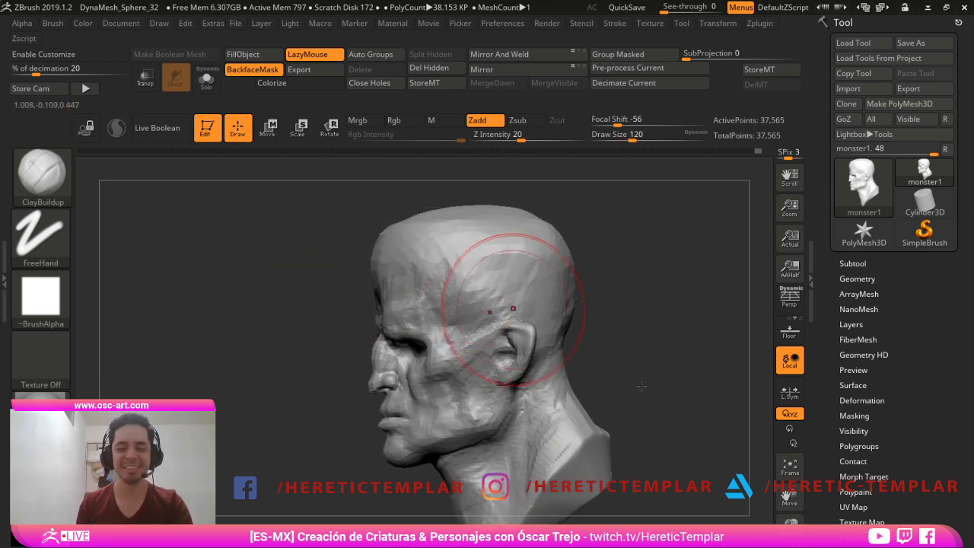
pyautogui.moveTo(598, 304)
pyautogui.keyDown('alt'); pyautogui.mouseDown()
pyautogui.moveTo(580, 316)
pyautogui.moveTo(619, 328)
pyautogui.moveTo(630, 300)
pyautogui.moveTo(633, 342)
pyautogui.moveTo(610, 338)
pyautogui.mouseUp(); pyautogui.keyUp('alt')
pyautogui.press('b')
pyautogui.press('m')
pyautogui.press('t')
pyautogui.press('s')
pyautogui.moveTo(490, 273); pyautogui.dragTo(482, 271)
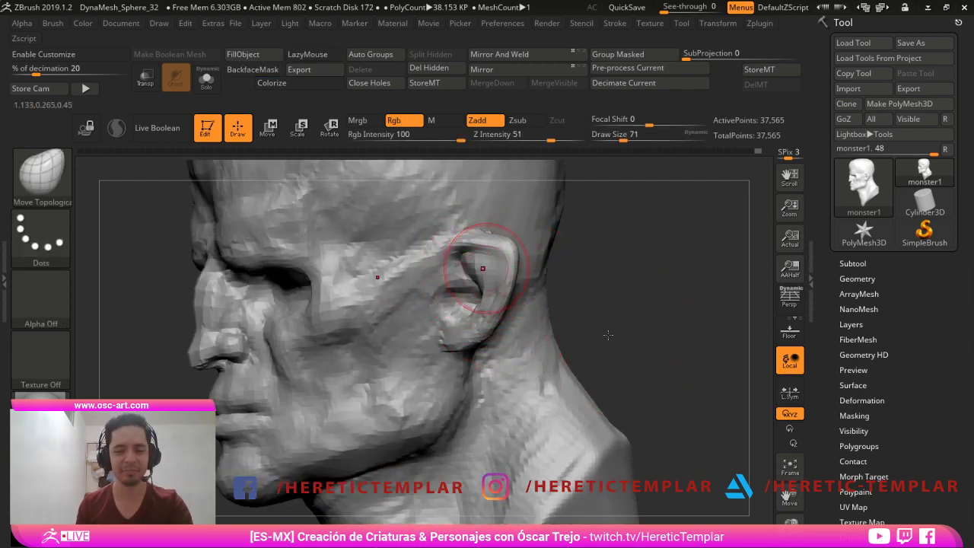
# - Carve the fold inside the ear rim with the DamStandard brush at draw size 29, smoothing the ear at intensity 29
pyautogui.press('b')
pyautogui.press('d')
pyautogui.press('s')
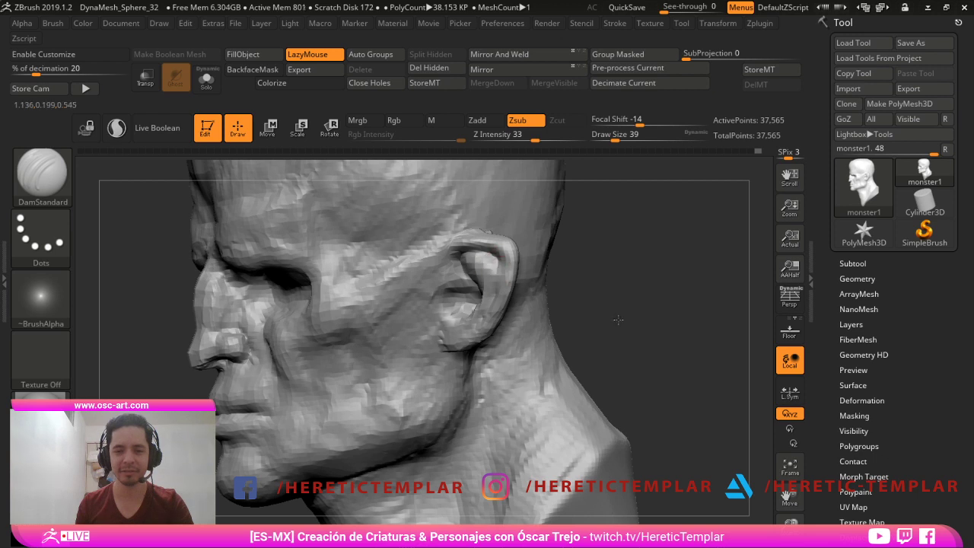
pyautogui.press('shift')
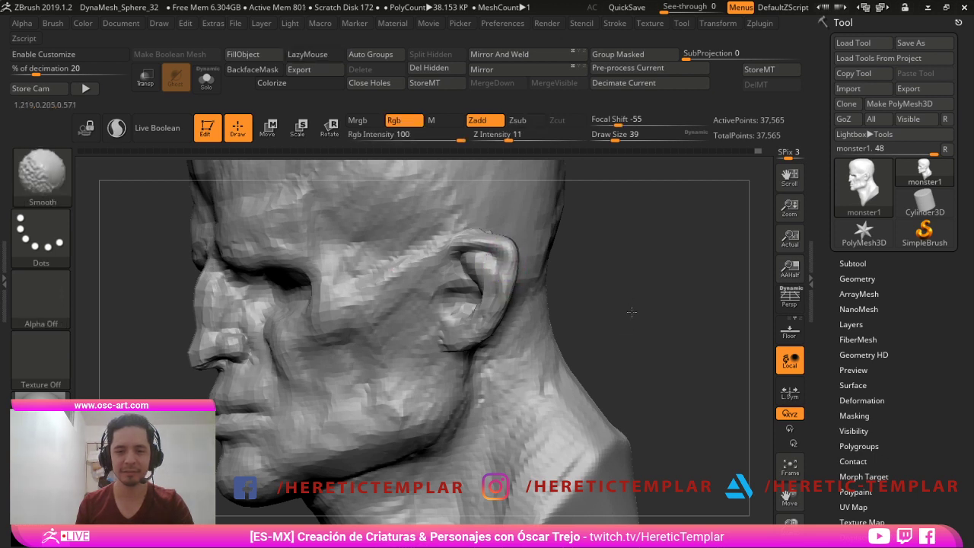
pyautogui.press('s')
pyautogui.moveTo(629, 368); pyautogui.dragTo(668, 368)
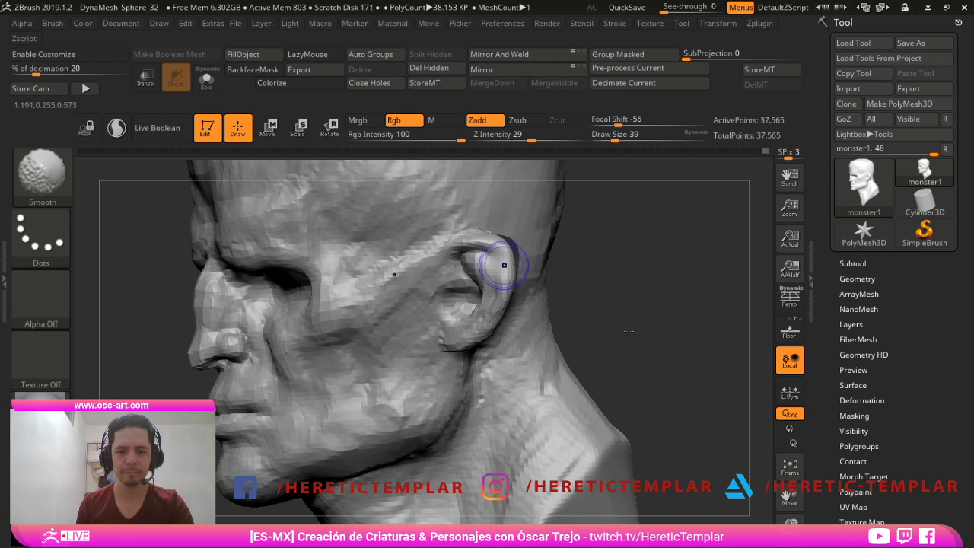
pyautogui.press('s')
pyautogui.moveTo(623, 328); pyautogui.dragTo(615, 327)
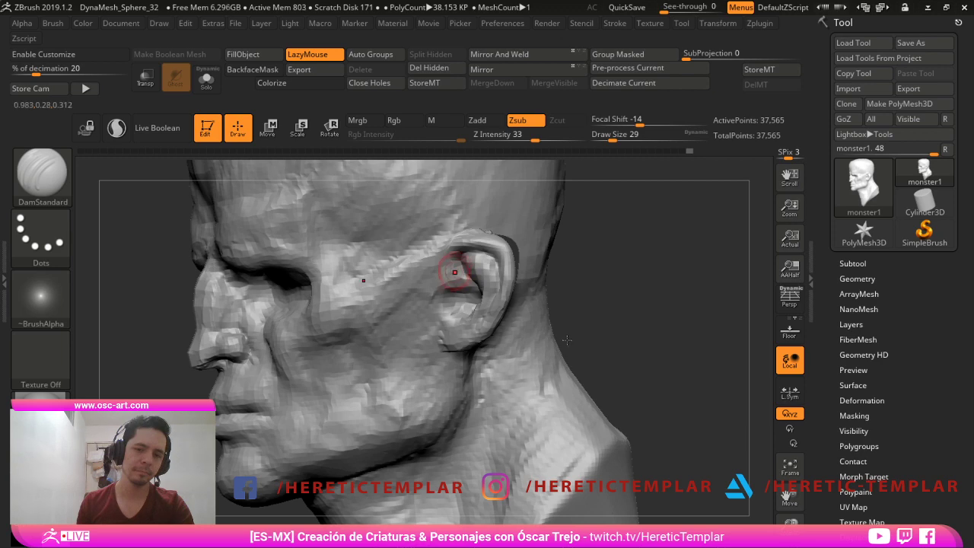
# - Adjust the front edge of the ear with the Move brush at draw size 51
pyautogui.press('b')
pyautogui.press('m')
pyautogui.press('v')
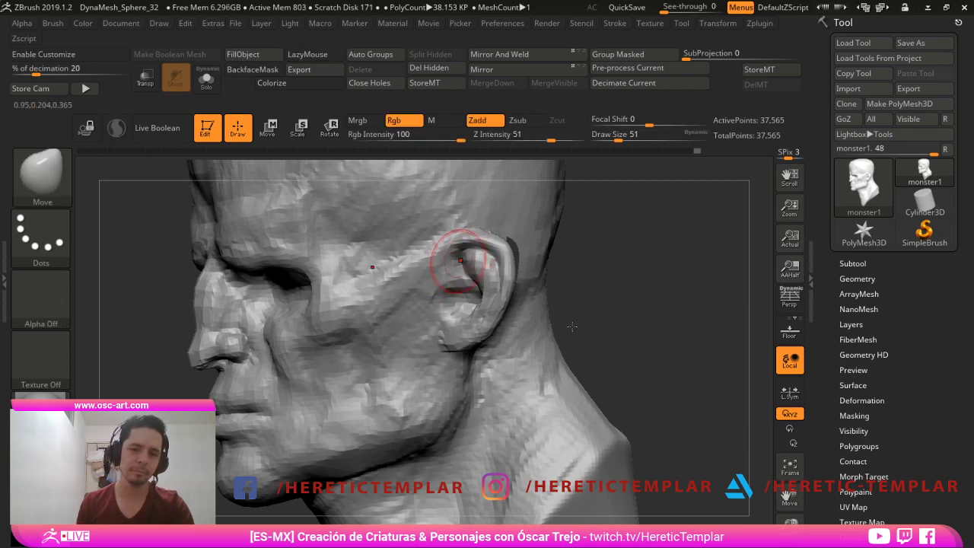
pyautogui.moveTo(573, 326); pyautogui.dragTo(746, 368)
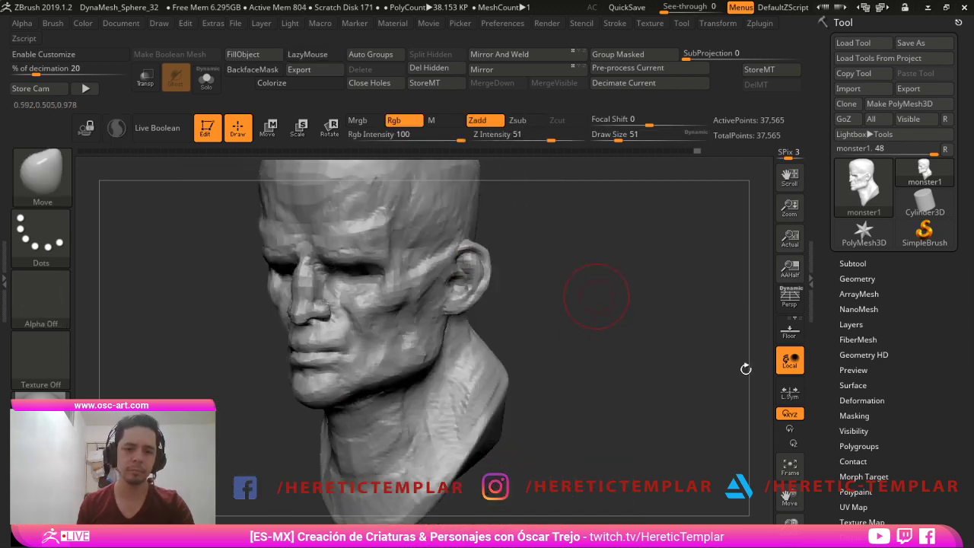
# - Build up the bridge of the nose with the Clay brush at draw size 51
pyautogui.keyDown('alt'); pyautogui.moveTo(596, 297); pyautogui.dragTo(603, 358); pyautogui.keyUp('alt')
pyautogui.press('b')
pyautogui.press('c')
pyautogui.press('l')
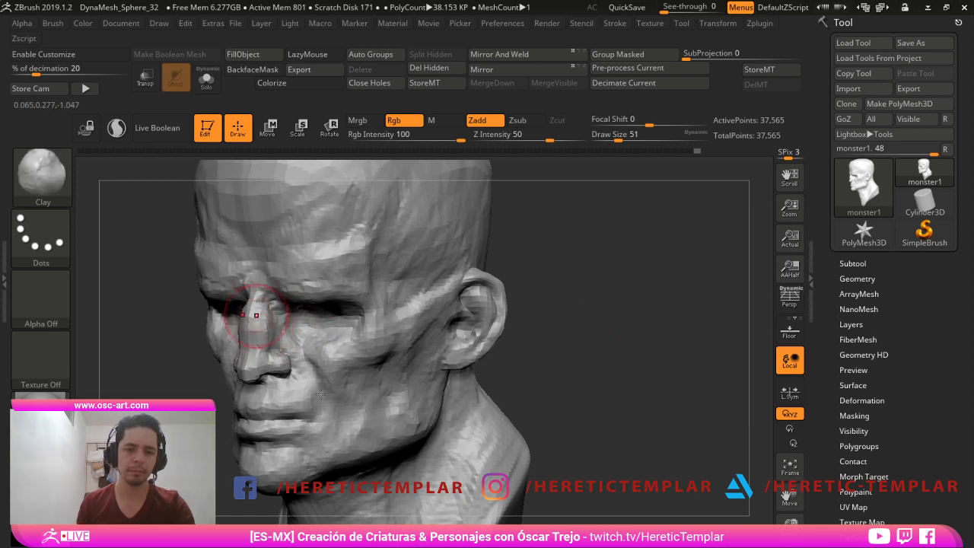
pyautogui.moveTo(256, 316); pyautogui.dragTo(260, 342)
# - Fill the eye sockets with eyelid volume using the Clay brush at draw size 29 and ClayBuildup at draw size 37
pyautogui.press('s')
pyautogui.moveTo(320, 316); pyautogui.dragTo(318, 316)
pyautogui.moveTo(668, 394); pyautogui.dragTo(568, 400)
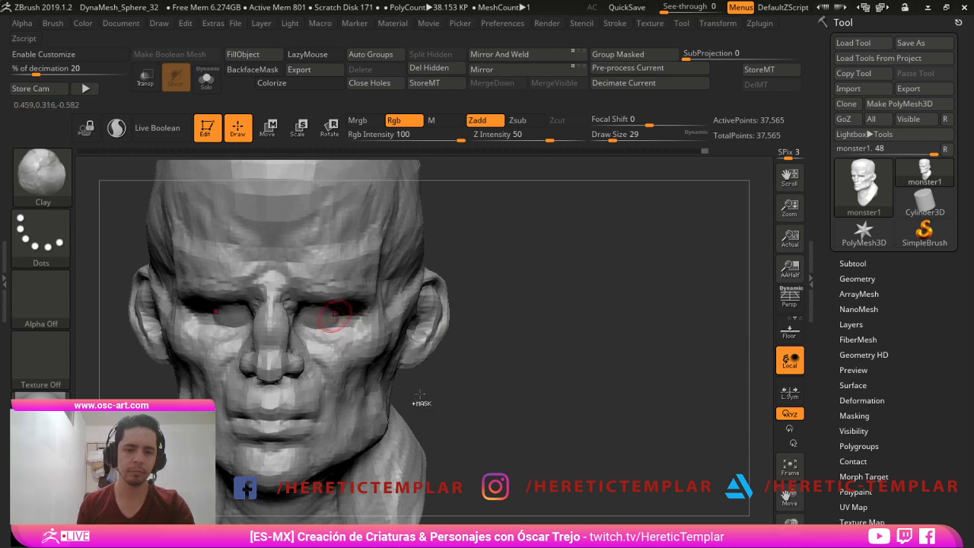
pyautogui.moveTo(315, 317)
pyautogui.keyDown('shift'); pyautogui.mouseDown()
pyautogui.moveTo(340, 317)
pyautogui.moveTo(309, 316)
pyautogui.mouseUp(); pyautogui.keyUp('shift')
pyautogui.press('b')
pyautogui.press('c')
pyautogui.press('b')
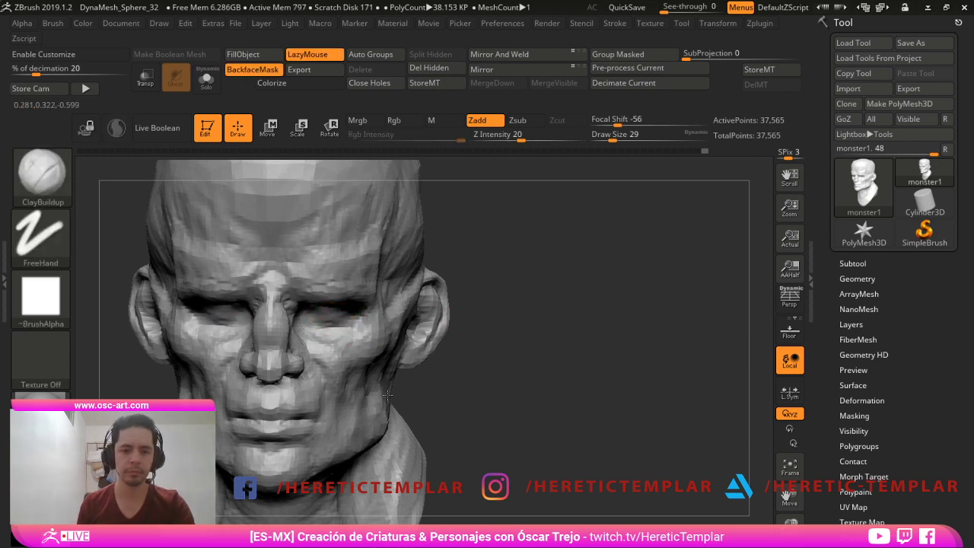
pyautogui.press(']')
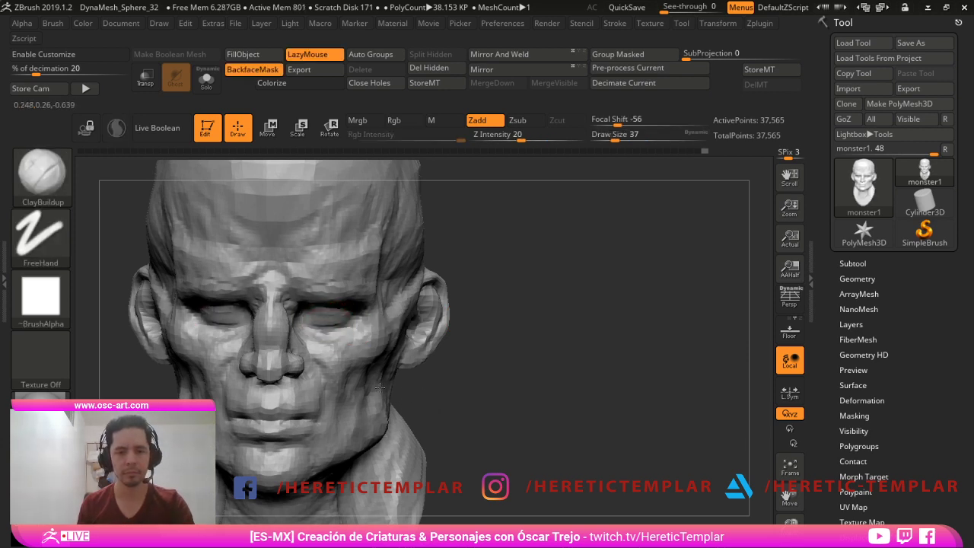
# - Add volume to the back and side of the neck with the ClayBuildup brush at draw size 128
pyautogui.moveTo(624, 371)
pyautogui.mouseDown()
pyautogui.moveTo(611, 315)
pyautogui.moveTo(618, 333)
pyautogui.moveTo(598, 319)
pyautogui.moveTo(595, 303)
pyautogui.moveTo(591, 331)
pyautogui.moveTo(592, 300)
pyautogui.moveTo(553, 357)
pyautogui.moveTo(567, 358)
pyautogui.mouseUp()
pyautogui.press('s')
pyautogui.press('s')
pyautogui.moveTo(464, 404)
pyautogui.mouseDown()
pyautogui.moveTo(436, 432)
pyautogui.moveTo(435, 411)
pyautogui.moveTo(458, 376)
pyautogui.moveTo(432, 414)
pyautogui.mouseUp()
pyautogui.press('s')
pyautogui.press('s')
pyautogui.moveTo(433, 417); pyautogui.dragTo(441, 416)
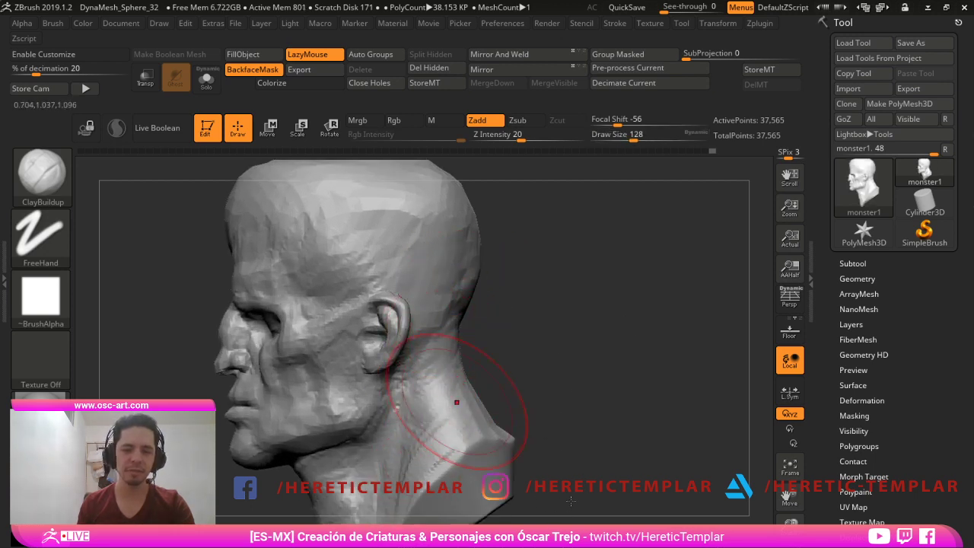
pyautogui.moveTo(504, 373)
pyautogui.mouseDown()
pyautogui.moveTo(542, 370)
pyautogui.moveTo(536, 342)
pyautogui.moveTo(544, 342)
pyautogui.mouseUp()
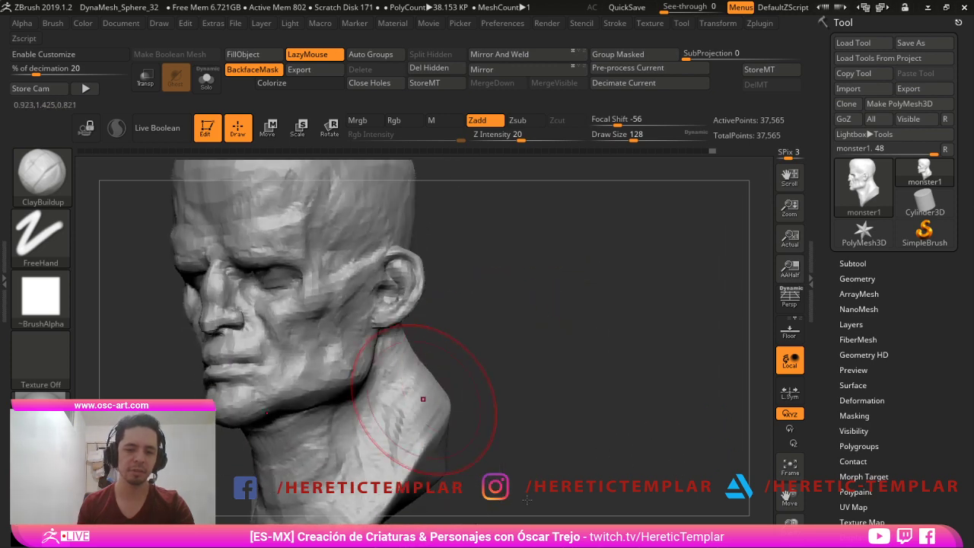
# - Shape the muscle on the side of the neck with the Standard brush at draw size 116
pyautogui.press('b')
pyautogui.press('s')
pyautogui.press('t')
pyautogui.press('s')
pyautogui.moveTo(408, 411); pyautogui.dragTo(404, 412)
pyautogui.keyDown('alt'); pyautogui.moveTo(481, 399); pyautogui.dragTo(489, 335); pyautogui.keyUp('alt')
pyautogui.press('s')
pyautogui.moveTo(392, 385); pyautogui.dragTo(393, 385)
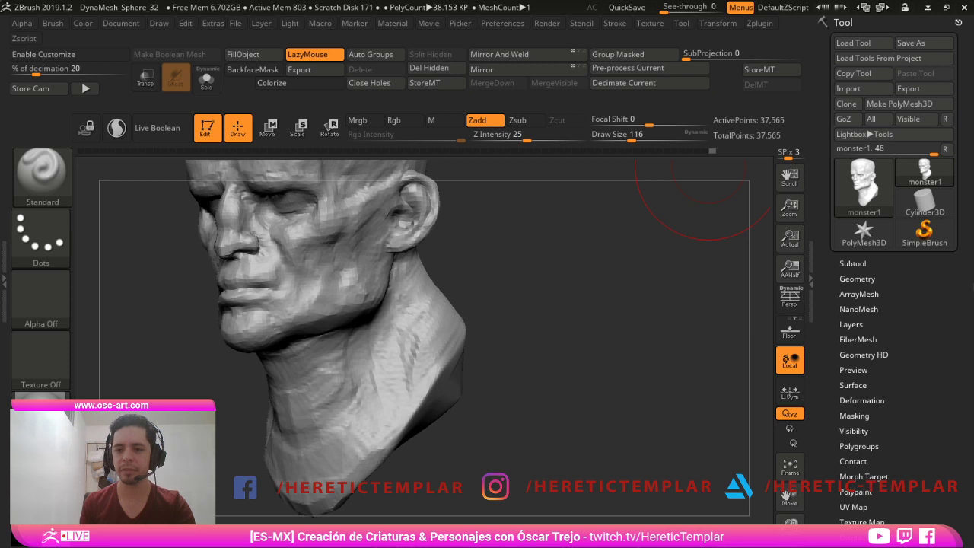
# - Define the front edge of the neck muscle with the Standard brush at draw size 62 and smooth the throat
pyautogui.moveTo(691, 457); pyautogui.dragTo(722, 459)
pyautogui.press('s')
pyautogui.moveTo(389, 372); pyautogui.dragTo(377, 373)
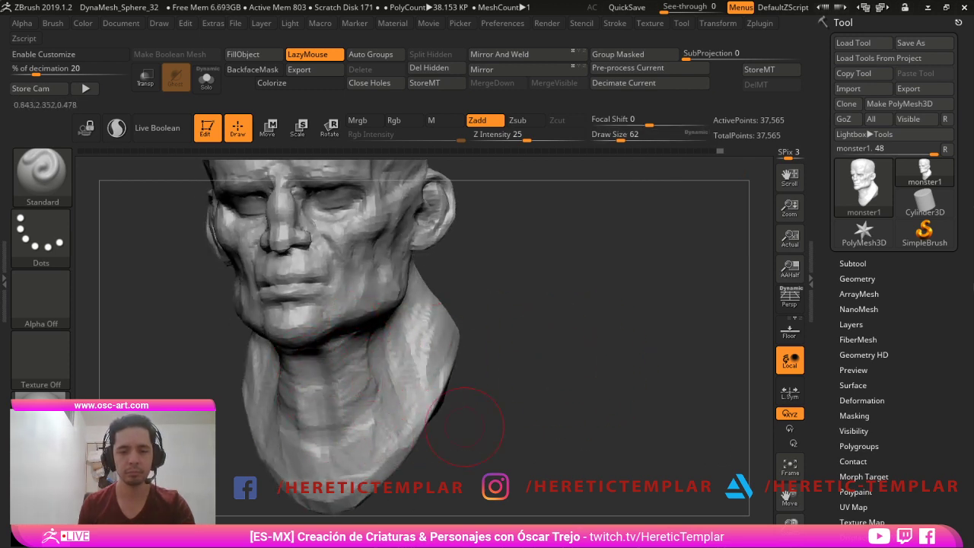
pyautogui.moveTo(465, 427); pyautogui.dragTo(438, 421)
pyautogui.moveTo(317, 426)
pyautogui.keyDown('shift'); pyautogui.mouseDown()
pyautogui.moveTo(322, 400)
pyautogui.moveTo(241, 405)
pyautogui.mouseUp(); pyautogui.keyUp('shift')
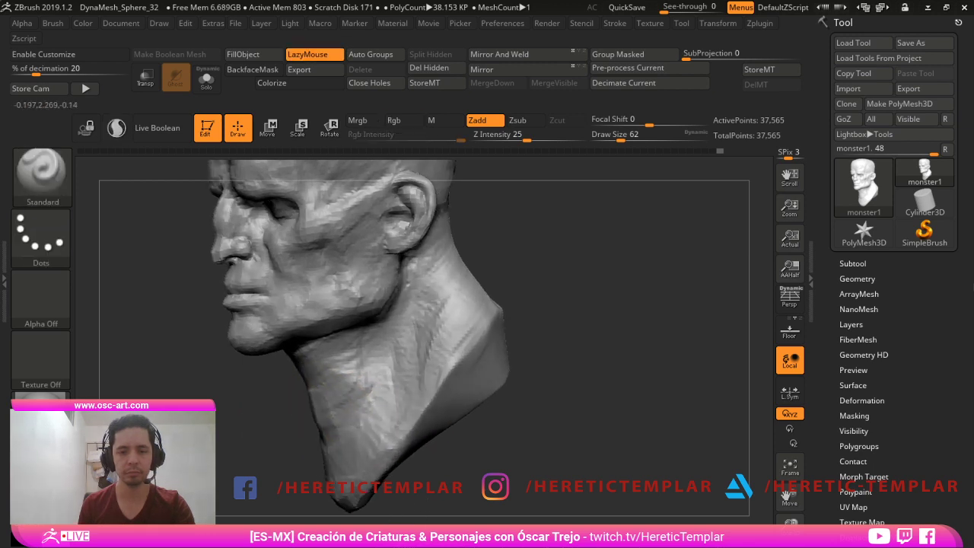
# - Push the front profile of the throat inward with the Move brush at draw size 104
pyautogui.press('b')
pyautogui.press('m')
pyautogui.press('v')
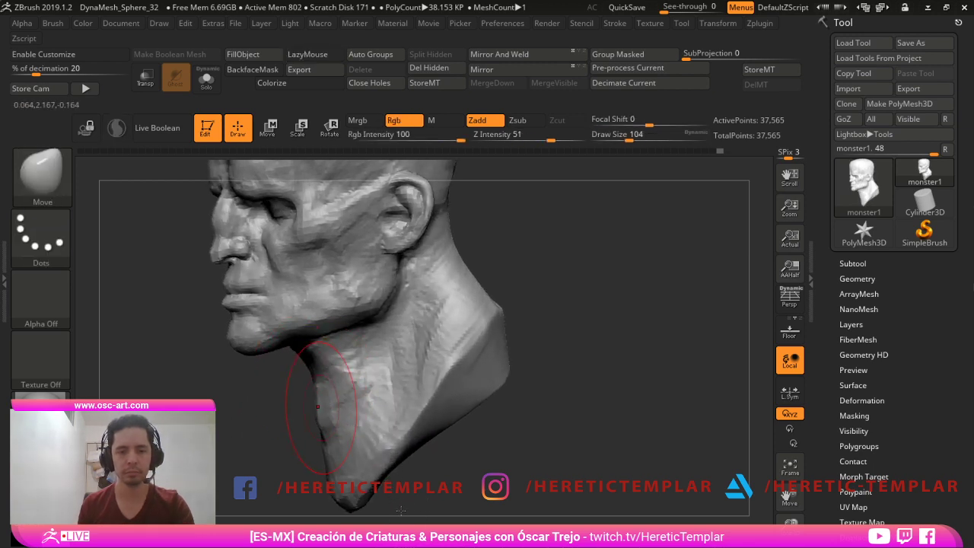
pyautogui.moveTo(319, 407); pyautogui.dragTo(329, 403)
# - Sculpt the base of the throat with the Standard brush at draw size 74 and smooth the area
pyautogui.press('b')
pyautogui.press('s')
pyautogui.press('t')
pyautogui.moveTo(280, 434)
pyautogui.mouseDown()
pyautogui.moveTo(320, 449)
pyautogui.moveTo(327, 472)
pyautogui.mouseUp()
pyautogui.press('s')
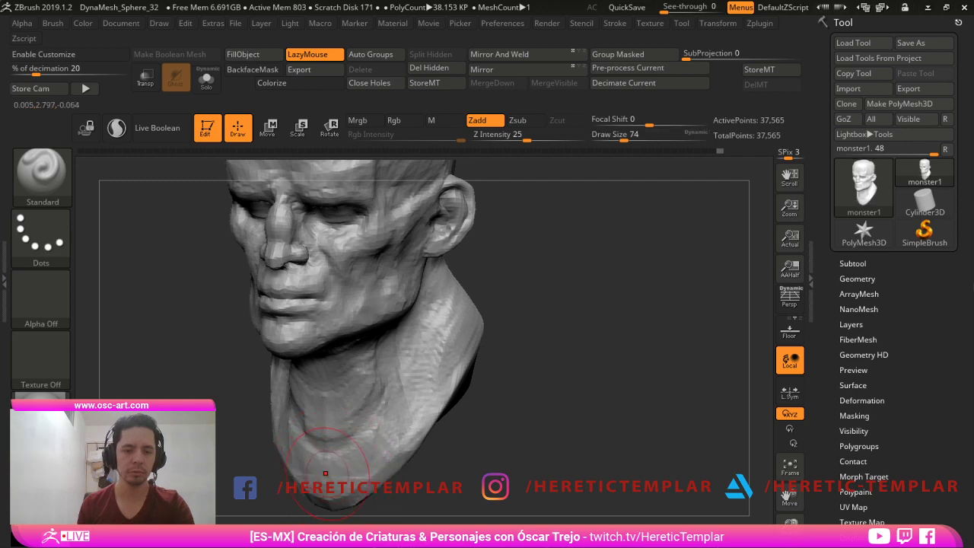
pyautogui.moveTo(421, 522); pyautogui.dragTo(498, 520)
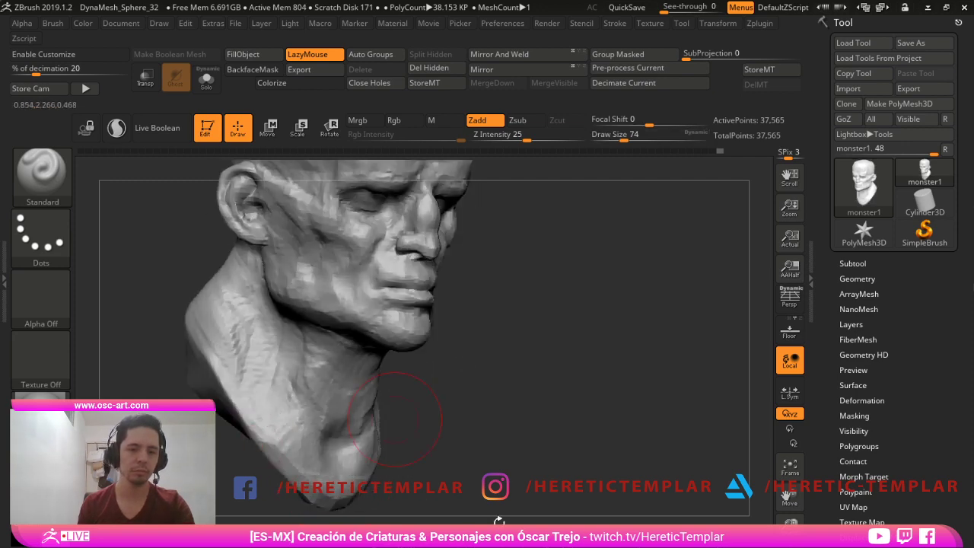
pyautogui.keyDown('shift'); pyautogui.moveTo(373, 426); pyautogui.dragTo(349, 438); pyautogui.keyUp('shift')
# - Round out the flat forehead and its sides with the Clay brush at draw sizes 87 and 74
pyautogui.press('b')
pyautogui.press('c')
pyautogui.press('b')
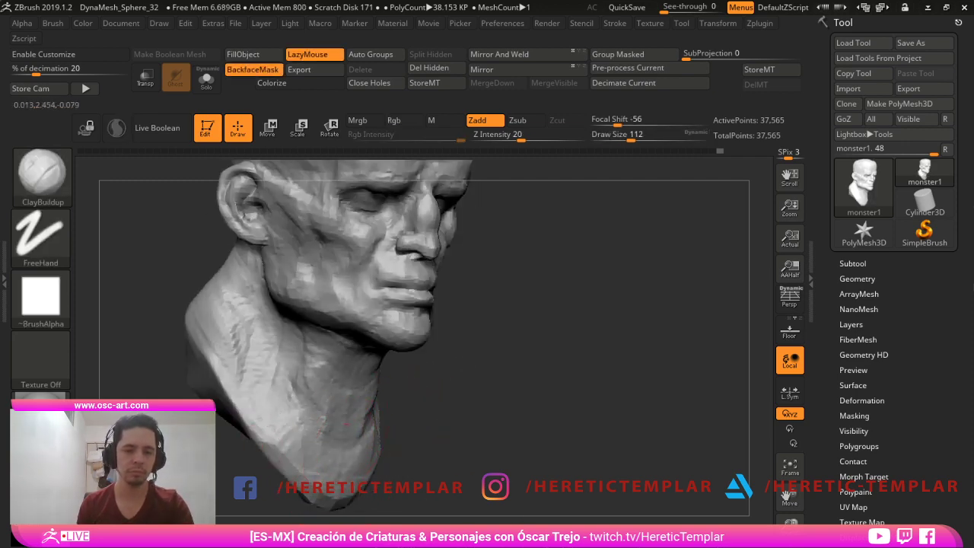
pyautogui.keyDown('alt'); pyautogui.moveTo(560, 426); pyautogui.dragTo(569, 462); pyautogui.keyUp('alt')
pyautogui.moveTo(655, 327)
pyautogui.mouseDown()
pyautogui.moveTo(644, 373)
pyautogui.moveTo(647, 472)
pyautogui.mouseUp()
pyautogui.moveTo(654, 418); pyautogui.dragTo(604, 420)
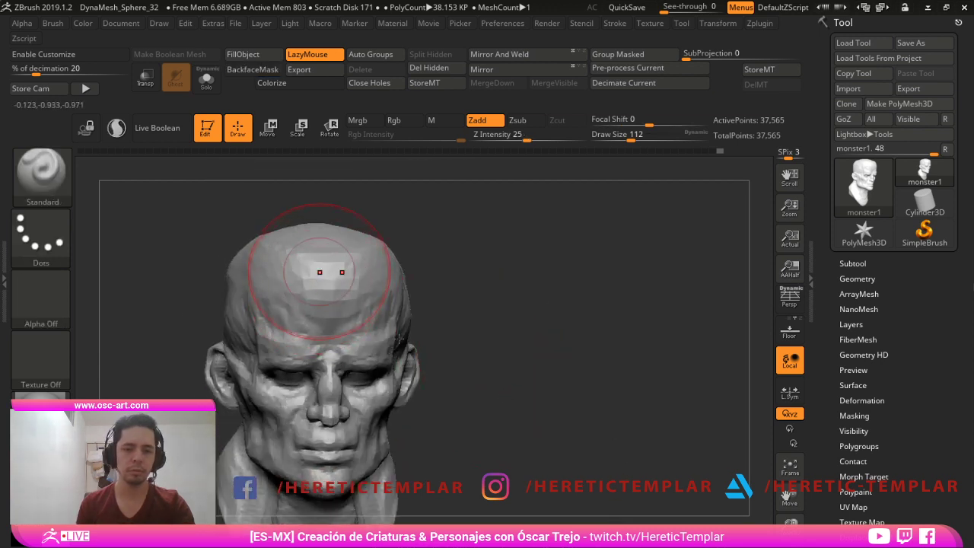
pyautogui.press('b')
pyautogui.press('c')
pyautogui.press('l')
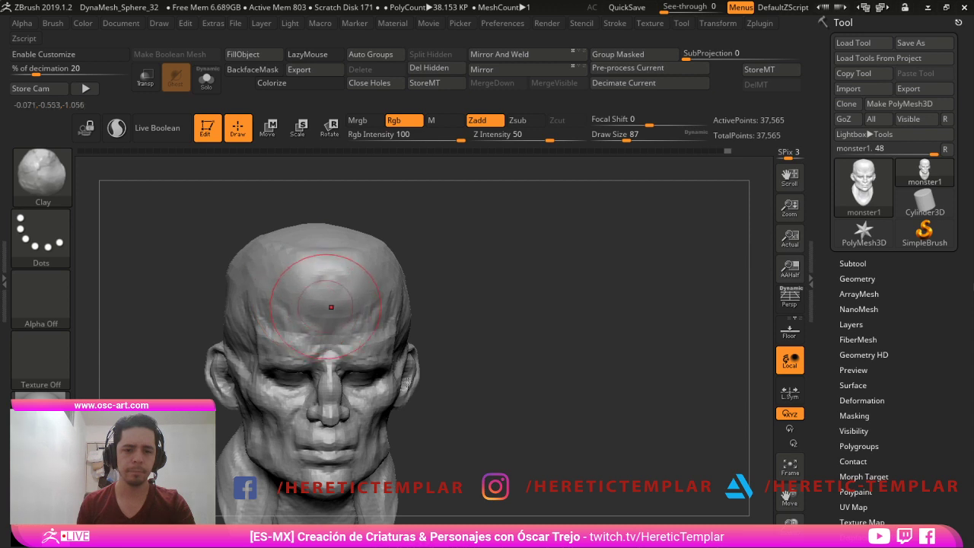
pyautogui.moveTo(561, 324); pyautogui.dragTo(450, 329)
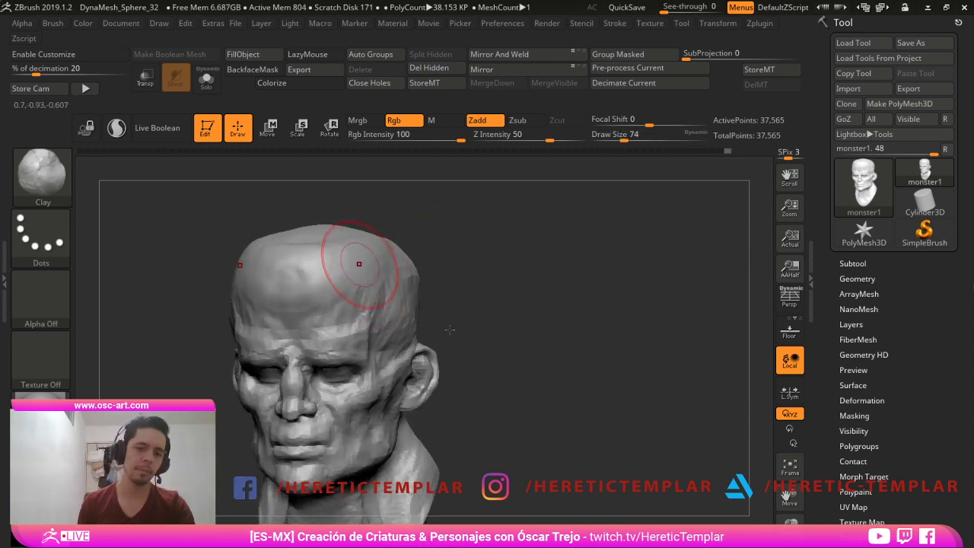
pyautogui.moveTo(597, 285); pyautogui.dragTo(531, 272)
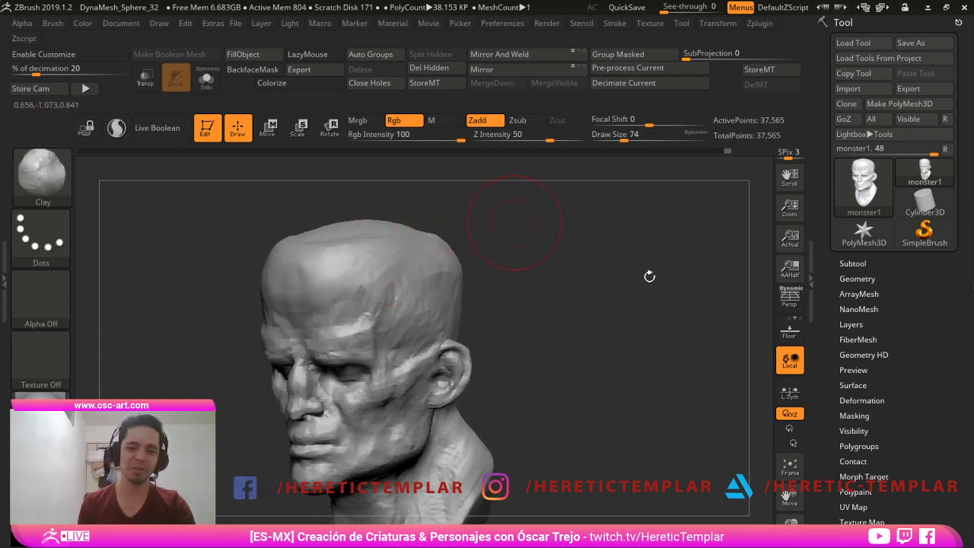
# - Fill out the crown of the skull with the Clay brush at draw sizes 104 and 149
pyautogui.moveTo(648, 276)
pyautogui.keyDown('alt'); pyautogui.mouseDown()
pyautogui.moveTo(628, 319)
pyautogui.moveTo(675, 332)
pyautogui.moveTo(629, 355)
pyautogui.moveTo(646, 280)
pyautogui.moveTo(568, 425)
pyautogui.mouseUp(); pyautogui.keyUp('alt')
pyautogui.press('s')
pyautogui.moveTo(435, 264); pyautogui.dragTo(466, 266)
pyautogui.moveTo(653, 240); pyautogui.dragTo(638, 319)
pyautogui.press('s')
pyautogui.moveTo(354, 335)
pyautogui.mouseDown()
pyautogui.moveTo(442, 416)
pyautogui.moveTo(411, 407)
pyautogui.mouseUp()
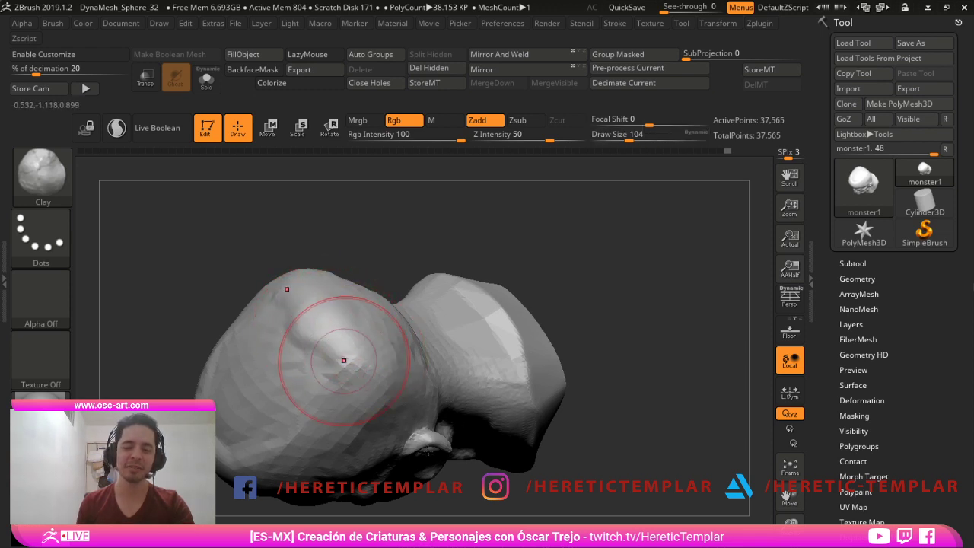
pyautogui.press('s')
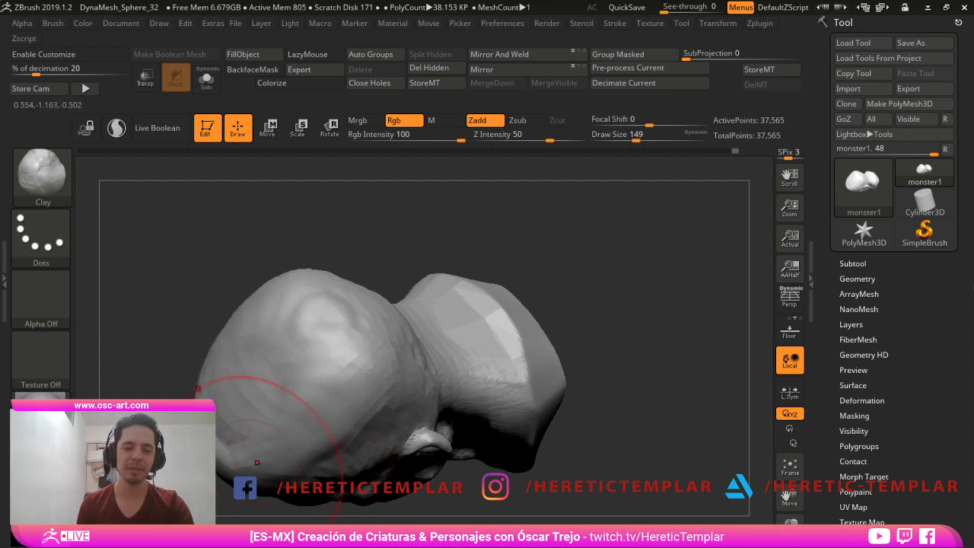
pyautogui.keyDown('alt'); pyautogui.moveTo(257, 462); pyautogui.dragTo(283, 368, button='right'); pyautogui.keyUp('alt')
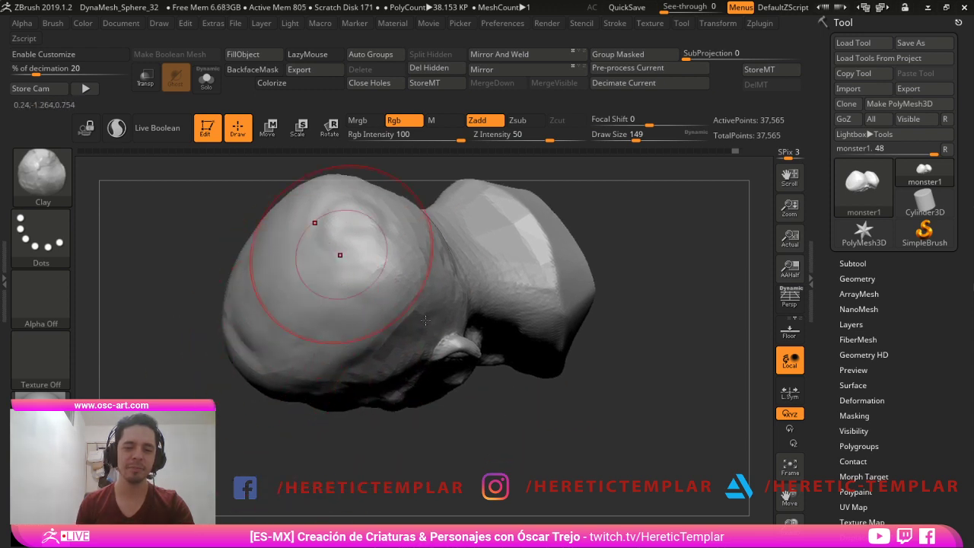
# - Build up the middle of the forehead with the ClayBuildup brush at draw size 128
pyautogui.moveTo(559, 464)
pyautogui.mouseDown()
pyautogui.moveTo(564, 309)
pyautogui.moveTo(495, 422)
pyautogui.moveTo(561, 383)
pyautogui.moveTo(644, 409)
pyautogui.moveTo(652, 353)
pyautogui.moveTo(652, 374)
pyautogui.moveTo(637, 340)
pyautogui.mouseUp()
pyautogui.press('b')
pyautogui.press('c')
pyautogui.press('b')
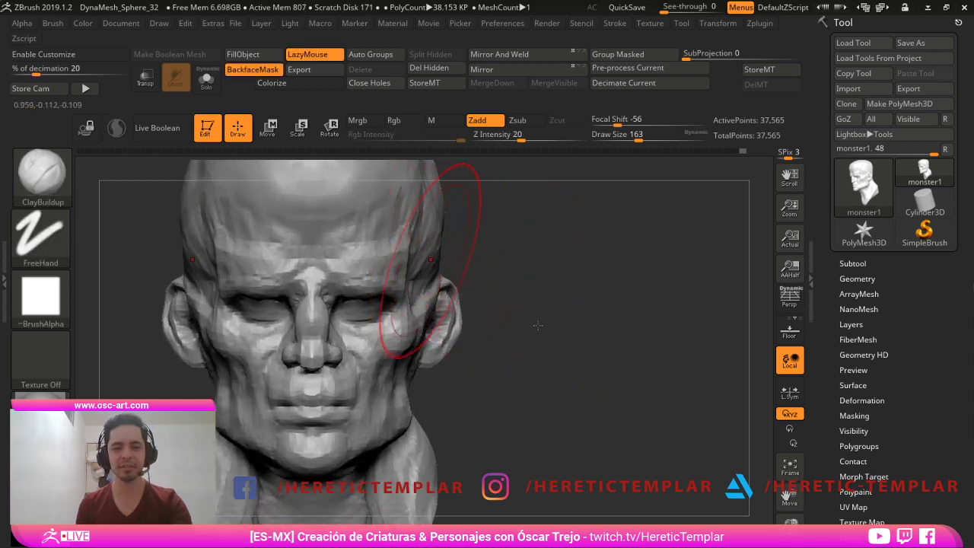
pyautogui.keyDown('alt'); pyautogui.moveTo(668, 308); pyautogui.dragTo(663, 368); pyautogui.keyUp('alt')
pyautogui.press('[')
pyautogui.press('[')
pyautogui.press('[')
pyautogui.moveTo(307, 279); pyautogui.dragTo(306, 232)
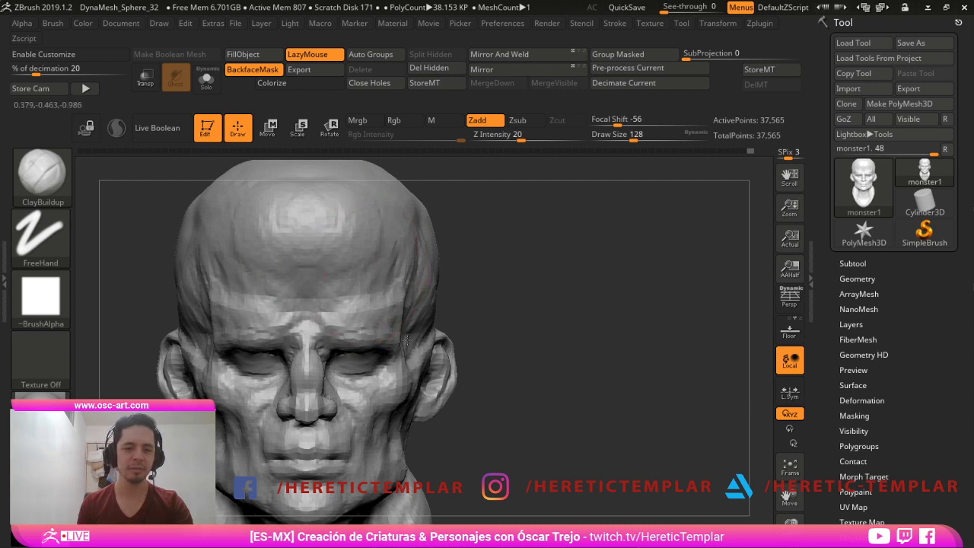
# - Build up the upper side of the skull above the temple with the ClayBuildup brush at draw sizes 177 and 212
pyautogui.moveTo(584, 299)
pyautogui.keyDown('alt'); pyautogui.mouseDown()
pyautogui.moveTo(606, 256)
pyautogui.moveTo(567, 290)
pyautogui.moveTo(611, 319)
pyautogui.moveTo(620, 246)
pyautogui.moveTo(652, 398)
pyautogui.moveTo(620, 383)
pyautogui.mouseUp(); pyautogui.keyUp('alt')
pyautogui.press(']')
pyautogui.press(']')
pyautogui.press(']')
pyautogui.press('[')
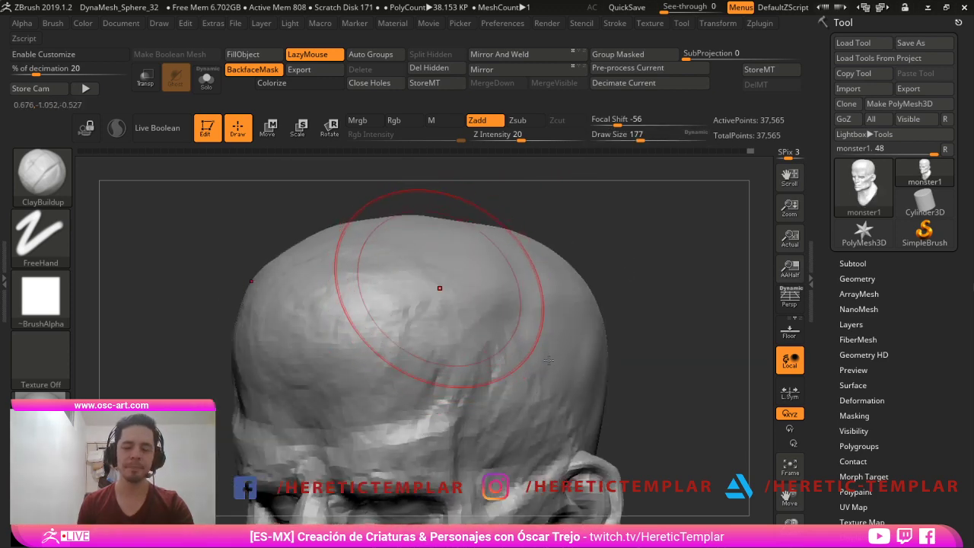
pyautogui.press(']')
pyautogui.moveTo(523, 347); pyautogui.dragTo(516, 319)
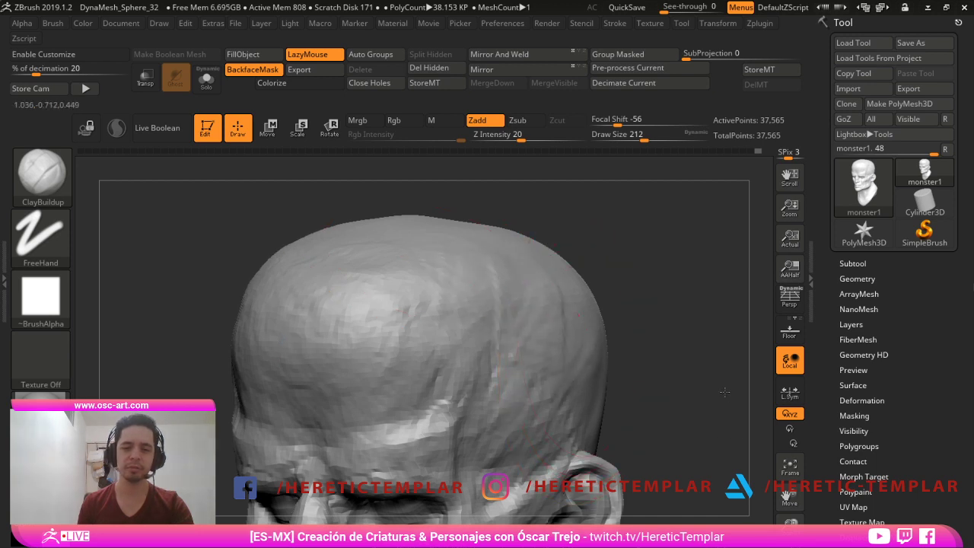
pyautogui.keyDown('alt'); pyautogui.moveTo(669, 403); pyautogui.dragTo(673, 380); pyautogui.keyUp('alt')
pyautogui.moveTo(673, 381)
pyautogui.keyDown('shift'); pyautogui.mouseDown()
pyautogui.moveTo(638, 326)
pyautogui.moveTo(487, 332)
pyautogui.mouseUp(); pyautogui.keyUp('shift')
pyautogui.press('s')
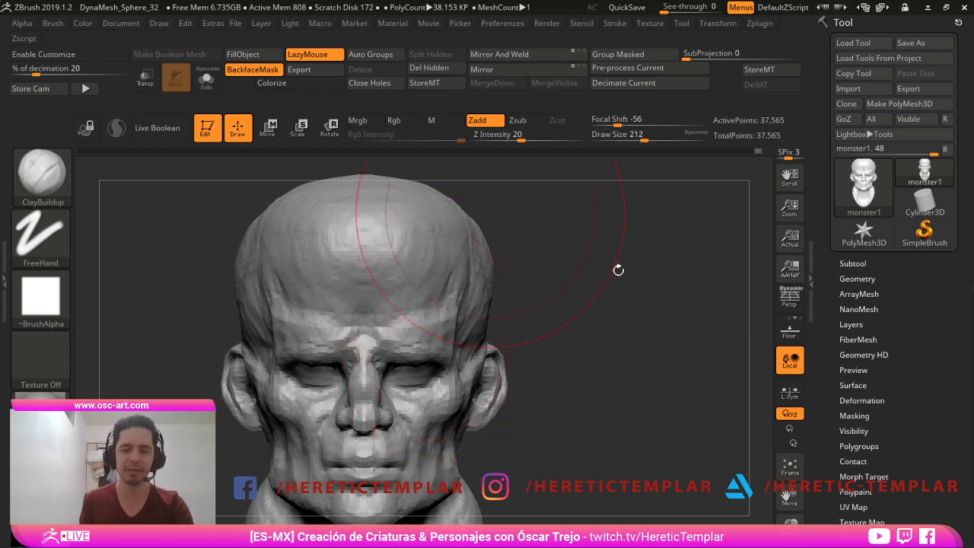
# - Refine the side of the head just above the ear with the Standard brush at draw size 44
pyautogui.moveTo(619, 269)
pyautogui.mouseDown()
pyautogui.moveTo(666, 366)
pyautogui.moveTo(663, 288)
pyautogui.moveTo(710, 363)
pyautogui.moveTo(687, 410)
pyautogui.moveTo(689, 453)
pyautogui.mouseUp()
pyautogui.keyDown('alt'); pyautogui.moveTo(691, 355); pyautogui.dragTo(691, 403); pyautogui.keyUp('alt')
pyautogui.press('b')
pyautogui.press('s')
pyautogui.press('t')
pyautogui.press('s')
pyautogui.press('s')
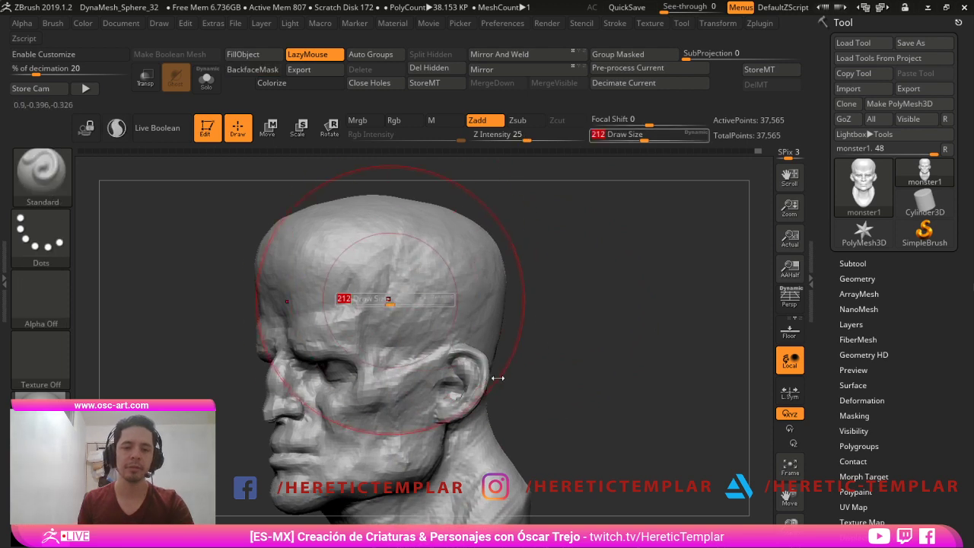
pyautogui.moveTo(498, 379)
pyautogui.mouseDown()
pyautogui.moveTo(486, 379)
pyautogui.moveTo(484, 334)
pyautogui.moveTo(474, 358)
pyautogui.mouseUp()
pyautogui.press('s')
pyautogui.press('s')
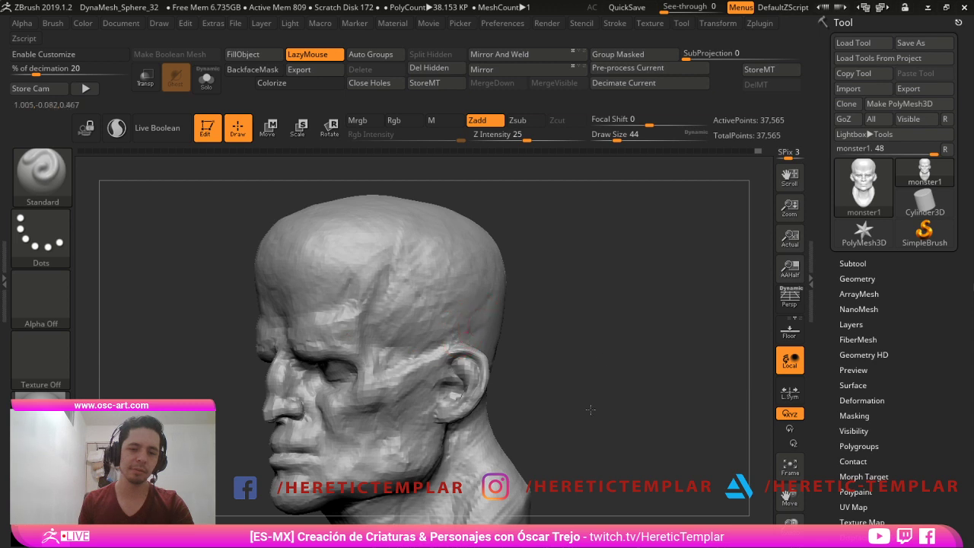
# - Pull the side of the jaw and lower cheek inward with the Move brush at draw size 94
pyautogui.moveTo(659, 411)
pyautogui.mouseDown()
pyautogui.moveTo(674, 406)
pyautogui.moveTo(683, 386)
pyautogui.mouseUp()
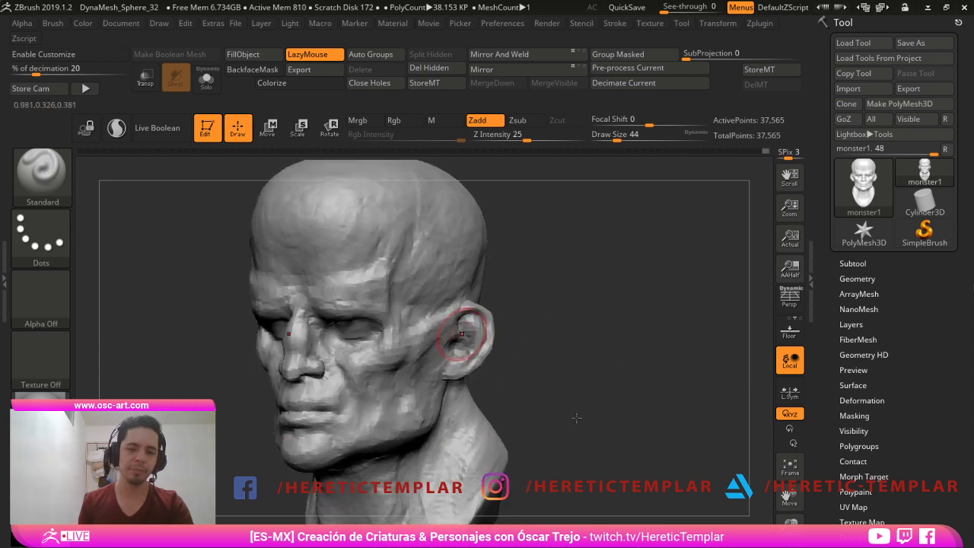
pyautogui.press('b')
pyautogui.press('m')
pyautogui.press('v')
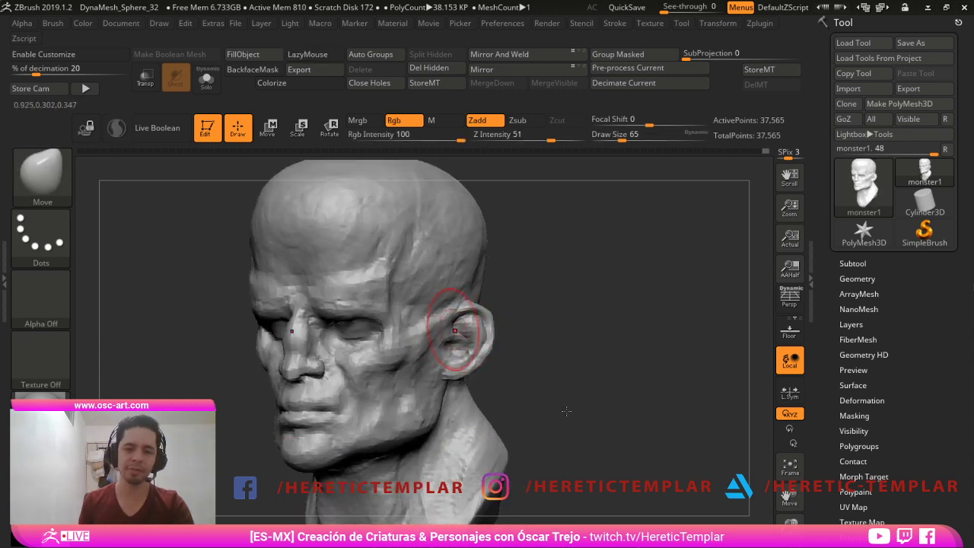
pyautogui.moveTo(679, 396); pyautogui.dragTo(700, 400)
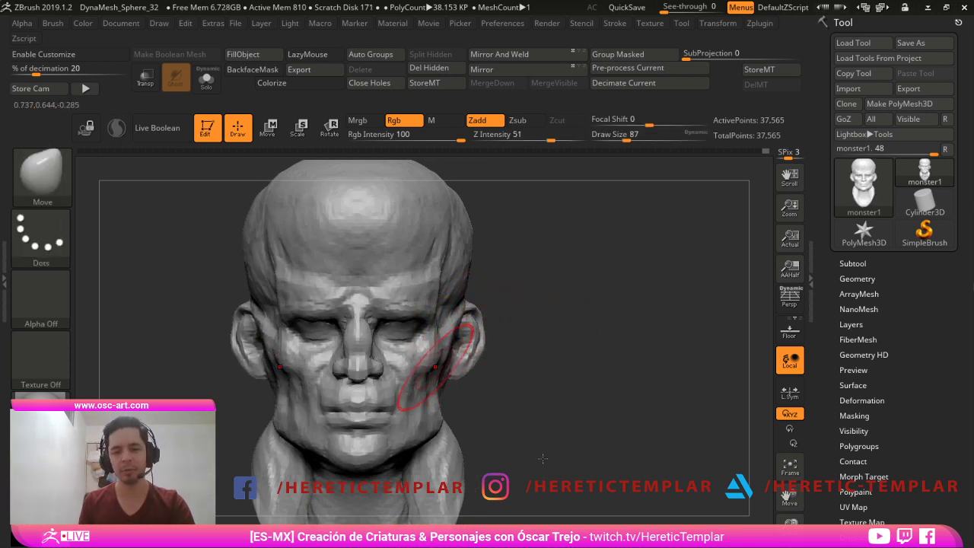
pyautogui.press(']')
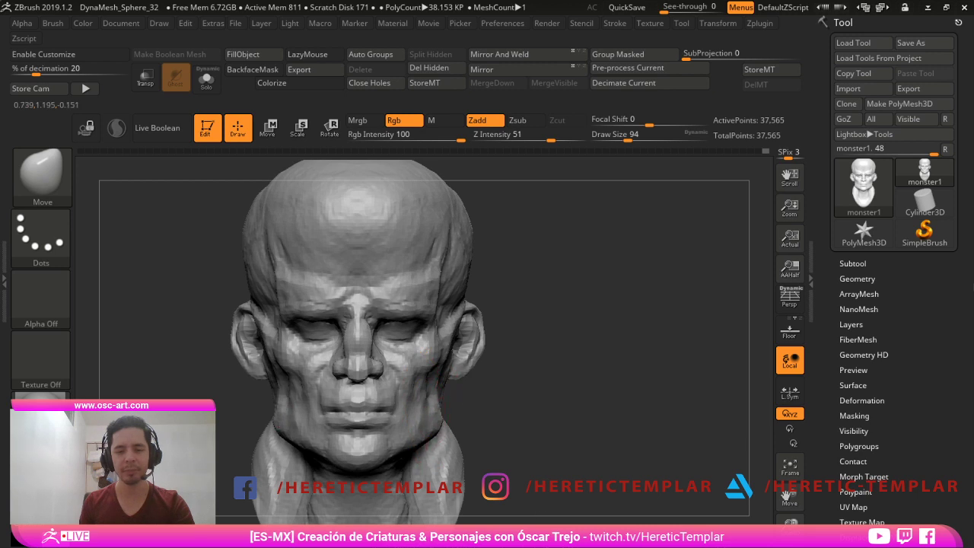
pyautogui.moveTo(432, 412); pyautogui.dragTo(422, 410)
pyautogui.press('s')
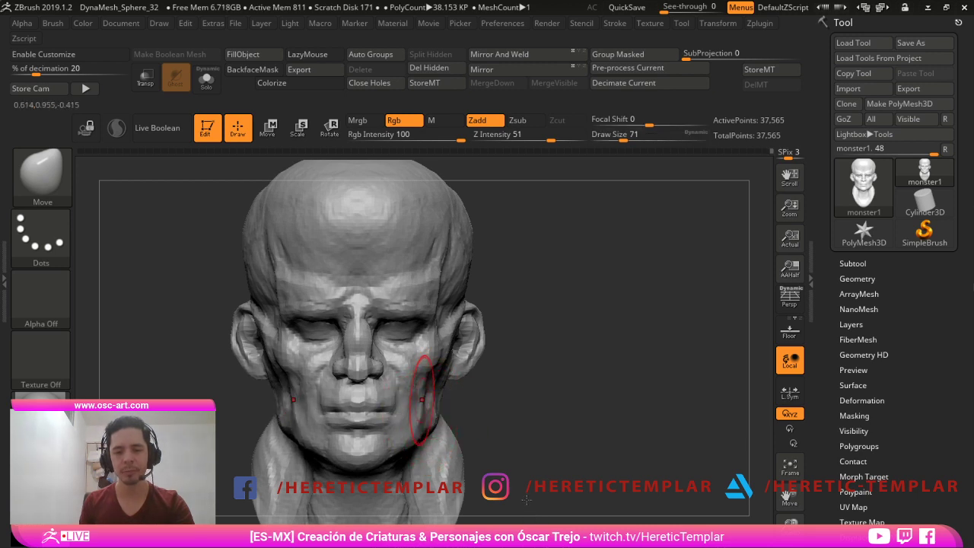
# - Carve the cheek fold beside the mouth with the DamStandard brush at draw size 62
pyautogui.keyDown('alt'); pyautogui.moveTo(517, 373); pyautogui.dragTo(445, 328); pyautogui.keyUp('alt')
pyautogui.moveTo(461, 423); pyautogui.dragTo(304, 426)
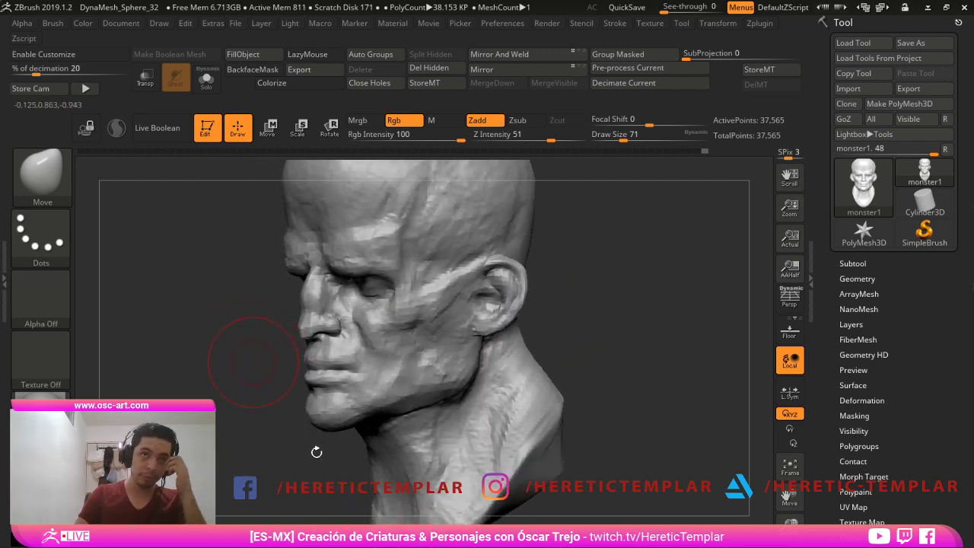
pyautogui.moveTo(315, 428); pyautogui.dragTo(607, 447)
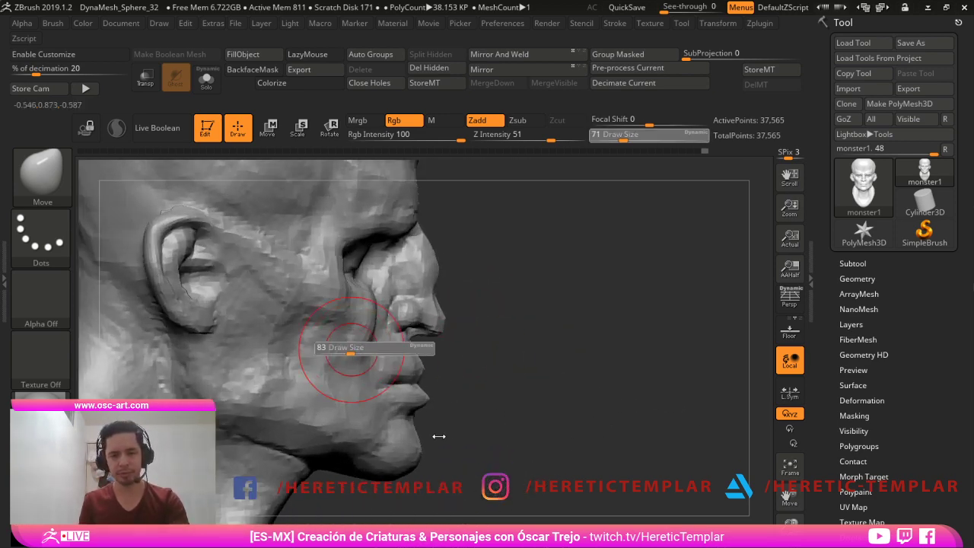
pyautogui.press('b')
pyautogui.press('d')
pyautogui.press('s')
pyautogui.press('s')
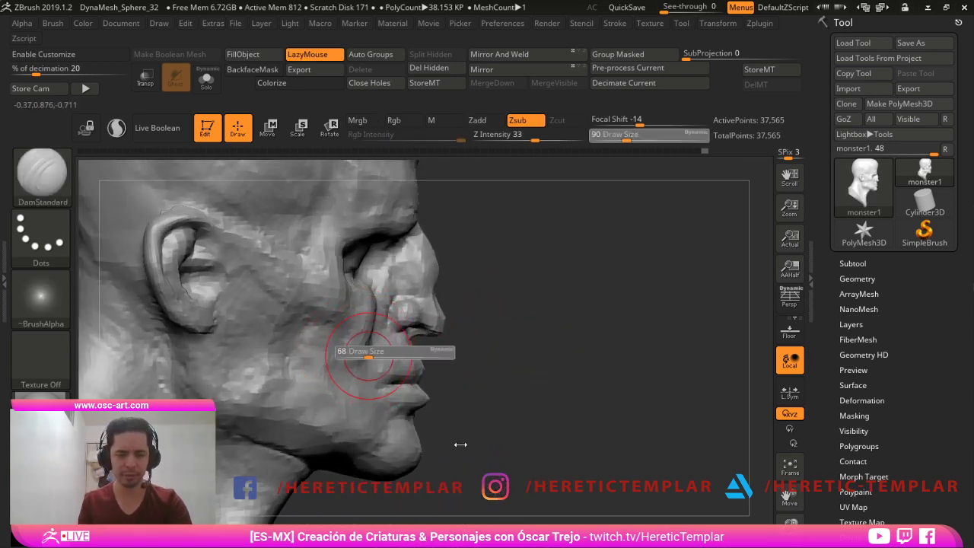
pyautogui.moveTo(367, 355); pyautogui.dragTo(361, 385)
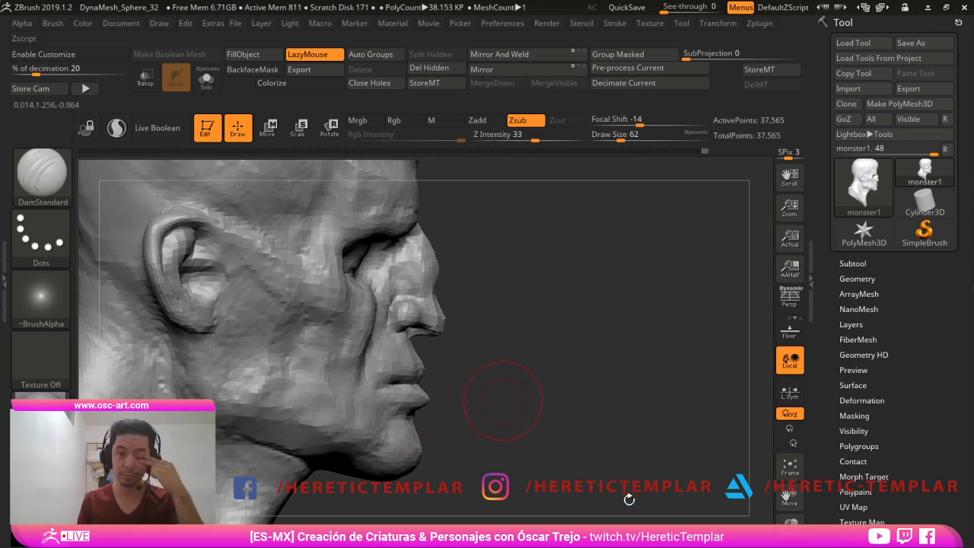
# - Deepen the creases around the eyes with the DamStandard brush at draw size 33
pyautogui.moveTo(629, 500)
pyautogui.mouseDown()
pyautogui.moveTo(727, 463)
pyautogui.moveTo(720, 473)
pyautogui.mouseUp()
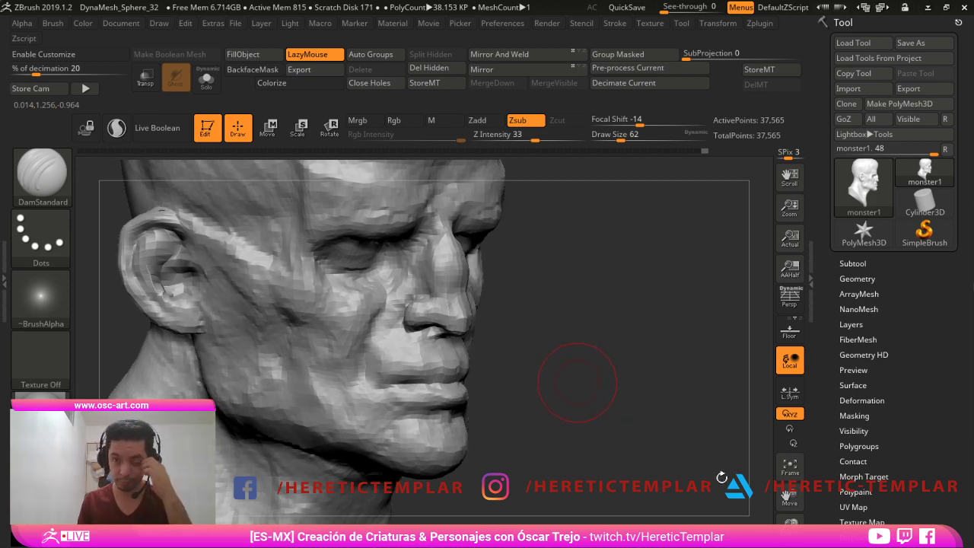
pyautogui.moveTo(579, 381); pyautogui.dragTo(530, 350)
pyautogui.press('s')
pyautogui.click(448, 276)
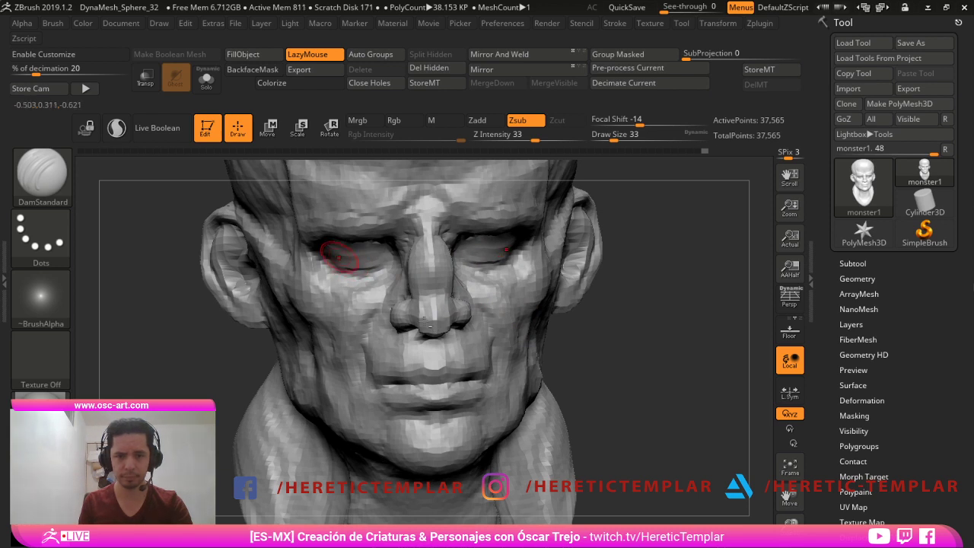
pyautogui.moveTo(580, 363); pyautogui.dragTo(561, 330)
# - Build up the bridge of the nose with the Clay brush at draw sizes 31 and 51
pyautogui.press('b')
pyautogui.press('c')
pyautogui.press('l')
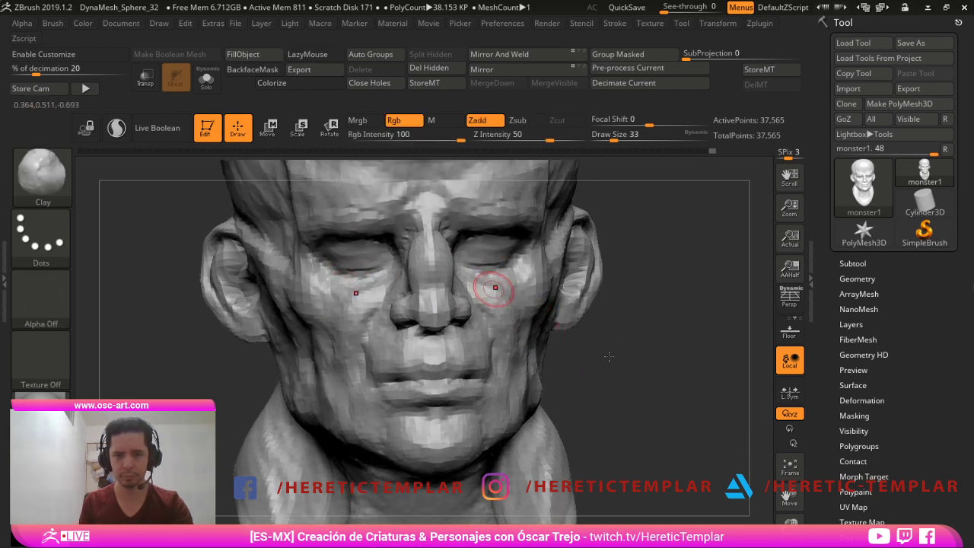
pyautogui.press('s')
pyautogui.click(406, 226)
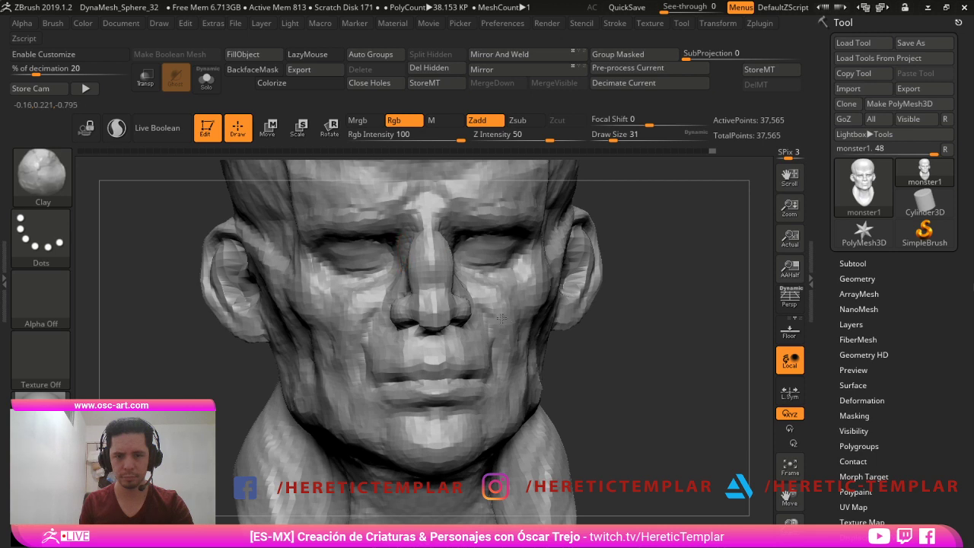
pyautogui.moveTo(432, 252); pyautogui.dragTo(434, 276)
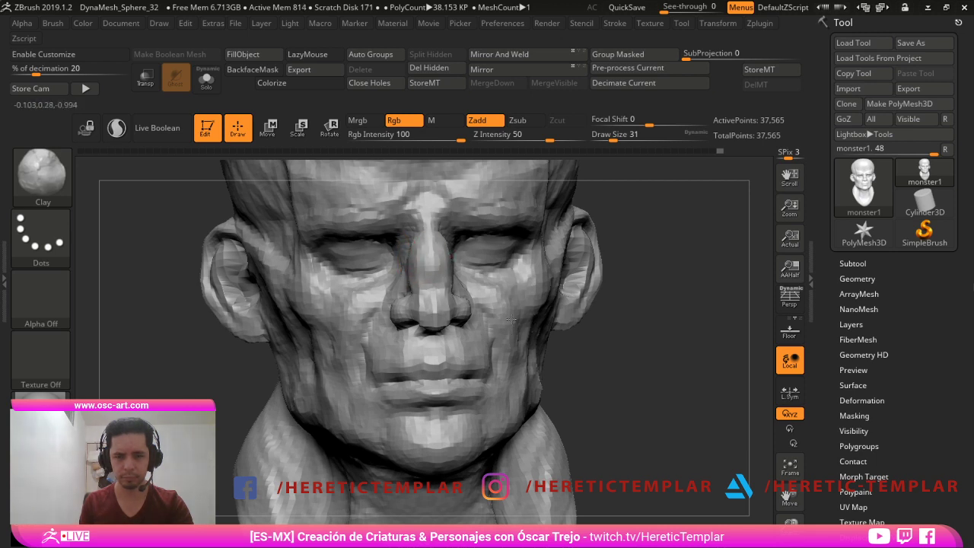
pyautogui.press(']')
pyautogui.press(']')
pyautogui.moveTo(407, 272); pyautogui.dragTo(372, 311)
pyautogui.moveTo(377, 318); pyautogui.dragTo(570, 391, button='right')
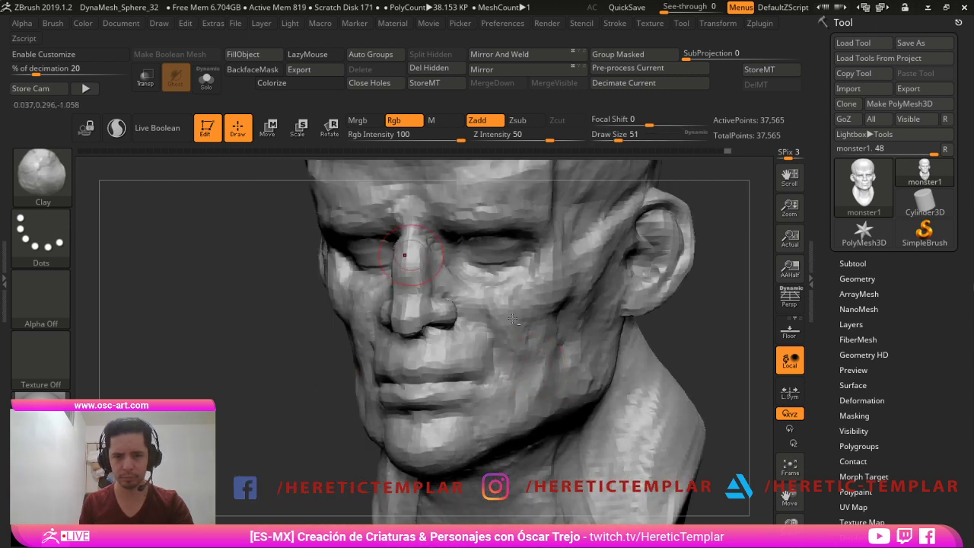
# - Flatten the tip of the nose with the TrimDynamic brush at draw size 51
pyautogui.press('b')
pyautogui.press('t')
pyautogui.press('d')
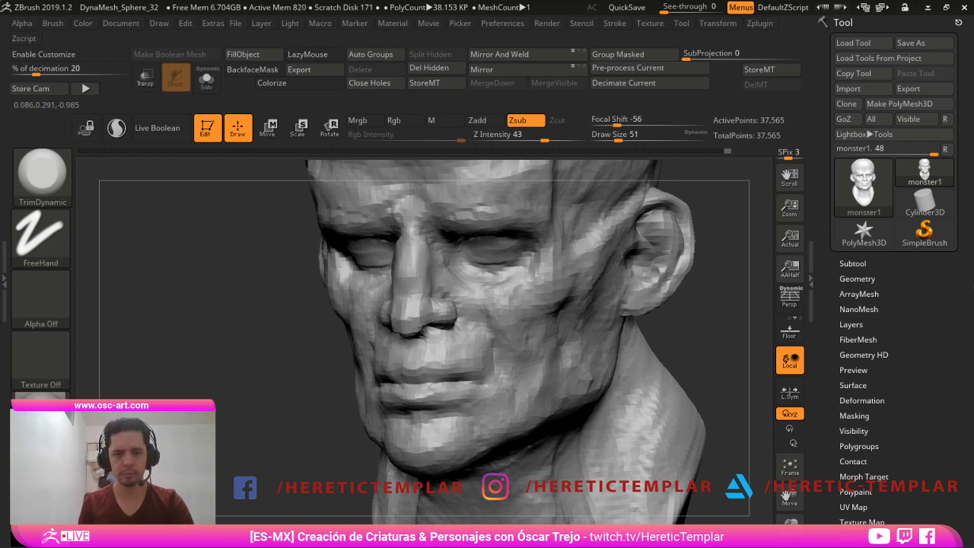
pyautogui.moveTo(311, 376); pyautogui.dragTo(256, 400)
pyautogui.keyDown('alt'); pyautogui.moveTo(326, 393); pyautogui.dragTo(356, 344); pyautogui.keyUp('alt')
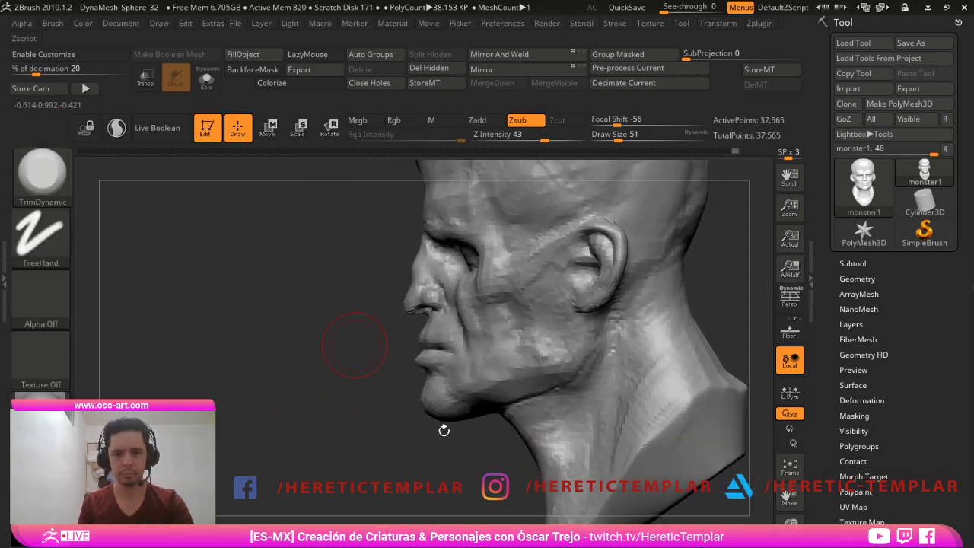
# - Adjust the nose tip in profile with the Move brush at draw size 68, and save the file
pyautogui.press('b')
pyautogui.press('m')
pyautogui.press('v')
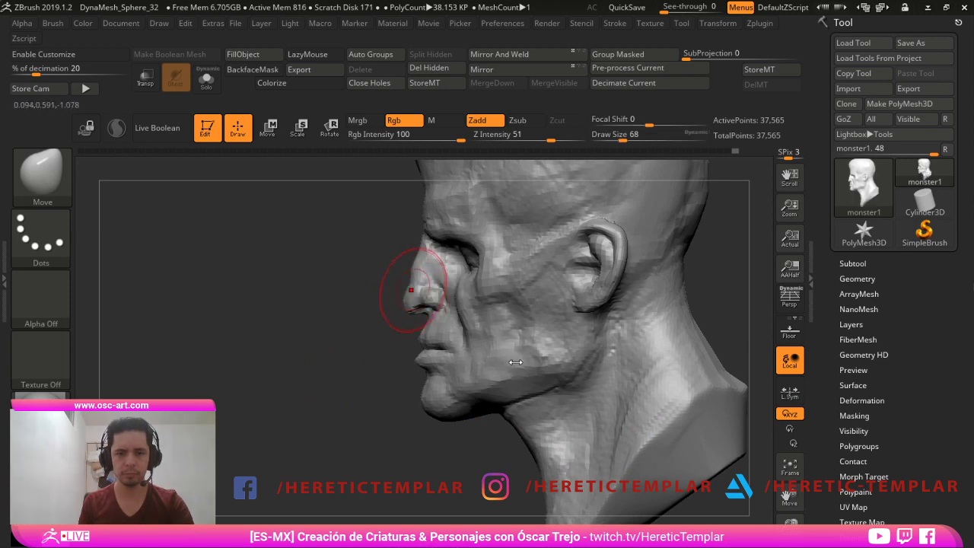
pyautogui.moveTo(394, 300)
pyautogui.keyDown('alt'); pyautogui.mouseDown()
pyautogui.moveTo(437, 240)
pyautogui.moveTo(376, 303)
pyautogui.mouseUp(); pyautogui.keyUp('alt')
pyautogui.moveTo(550, 224); pyautogui.dragTo(594, 285)
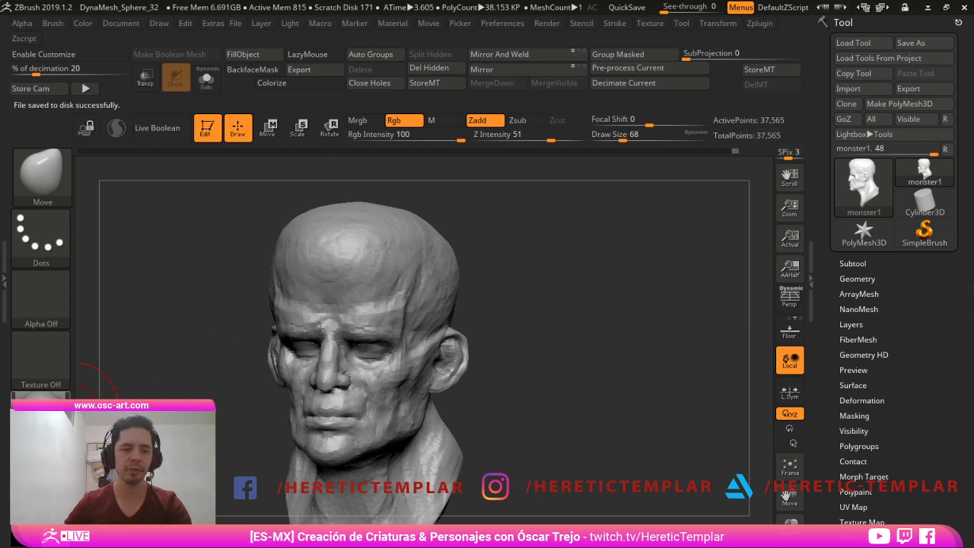
# - Apply the zbro_clayset_s01 material to the bust
pyautogui.click(41, 414)
pyautogui.click(41, 415)
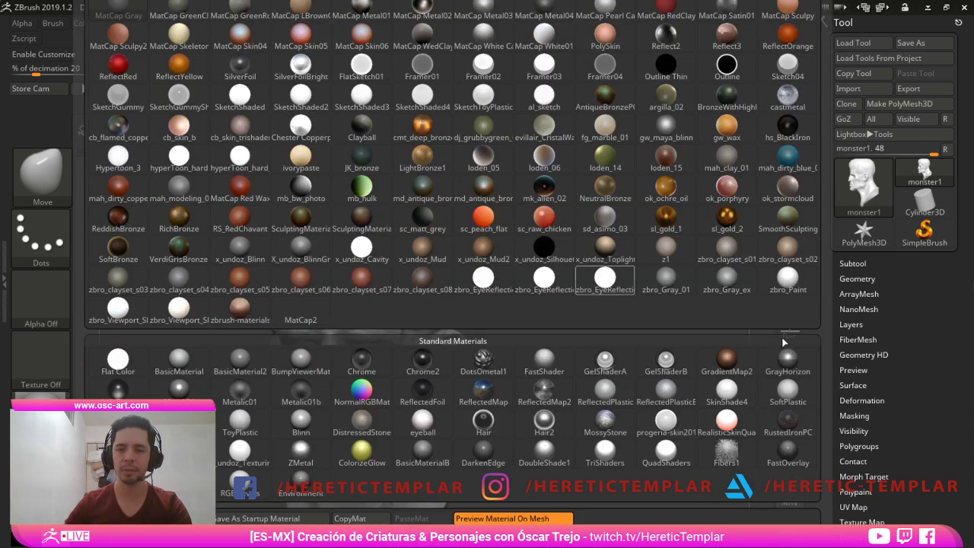
pyautogui.moveTo(727, 252)
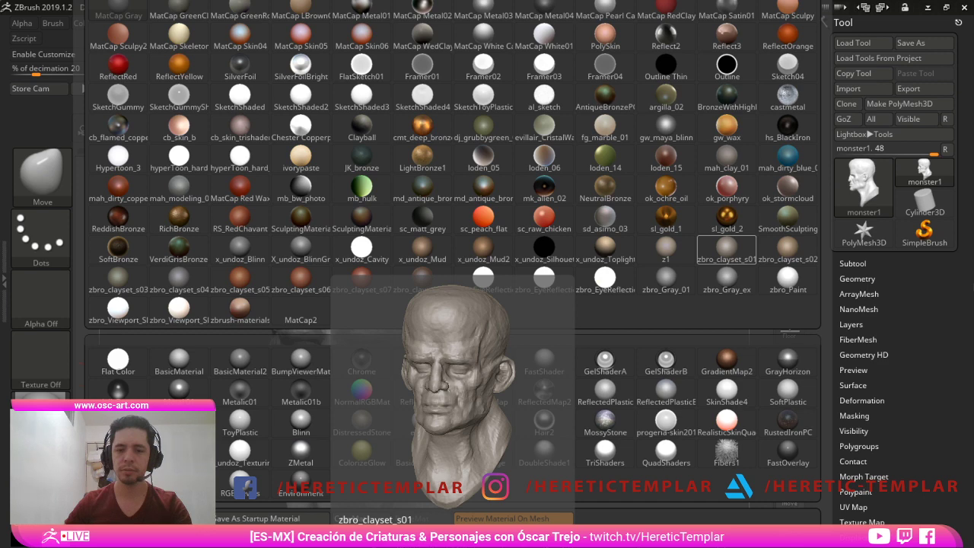
pyautogui.click(727, 251)
pyautogui.moveTo(761, 255); pyautogui.dragTo(962, 312)
pyautogui.moveTo(632, 294); pyautogui.dragTo(791, 364)
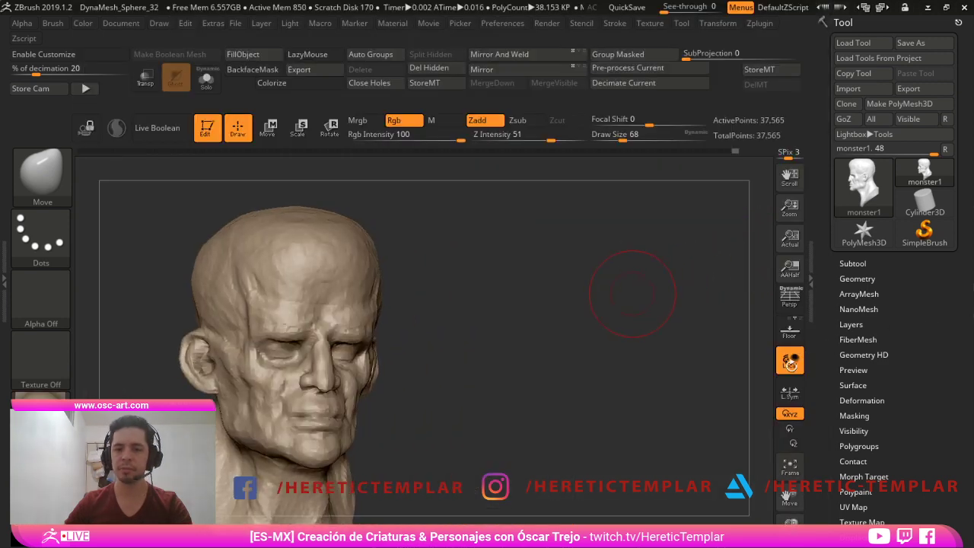
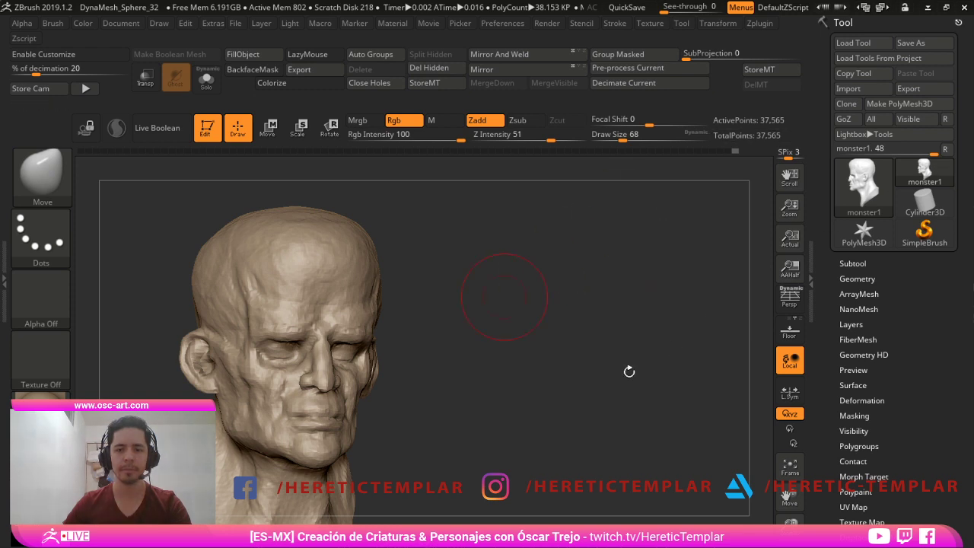
# - Build up the upper eyelids beneath the brow with the Standard brush at draw size 46
pyautogui.moveTo(628, 370); pyautogui.dragTo(586, 399)
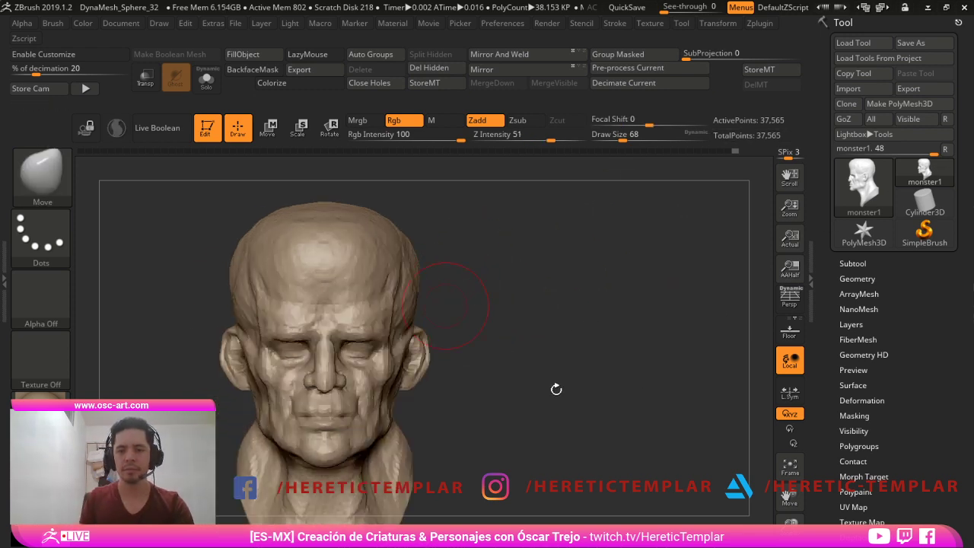
pyautogui.moveTo(562, 486)
pyautogui.keyDown('alt'); pyautogui.mouseDown()
pyautogui.moveTo(565, 407)
pyautogui.moveTo(652, 491)
pyautogui.moveTo(643, 527)
pyautogui.mouseUp(); pyautogui.keyUp('alt')
pyautogui.press('b')
pyautogui.press('s')
pyautogui.press('t')
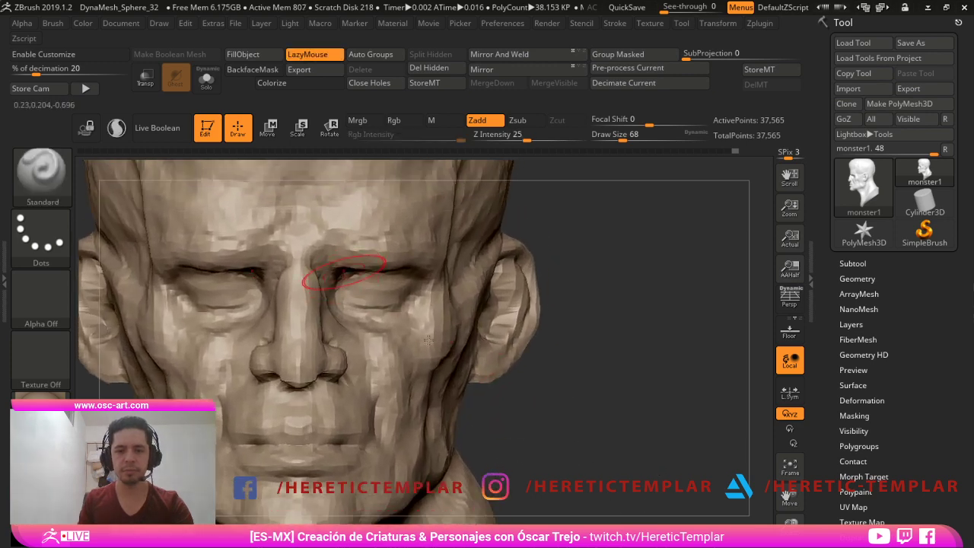
pyautogui.press('s')
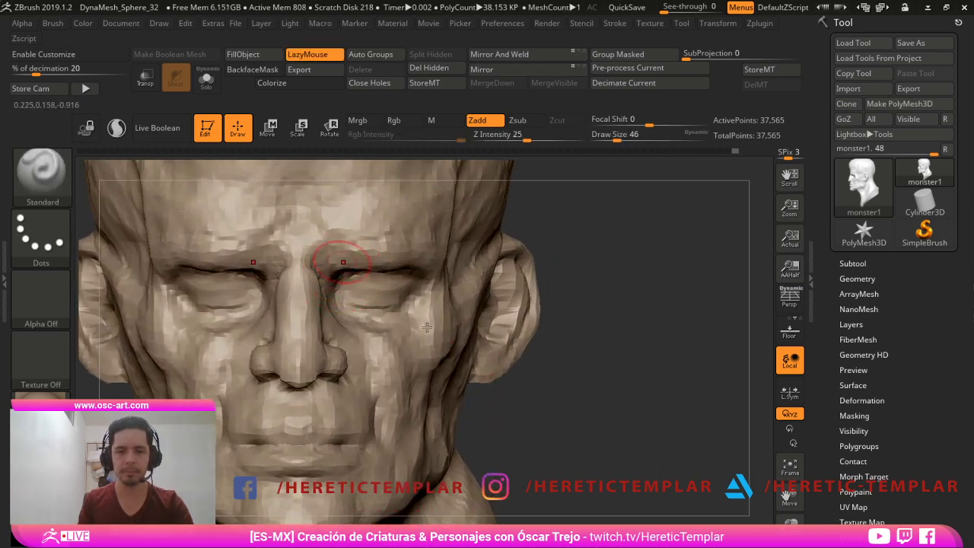
pyautogui.moveTo(341, 265); pyautogui.dragTo(426, 278)
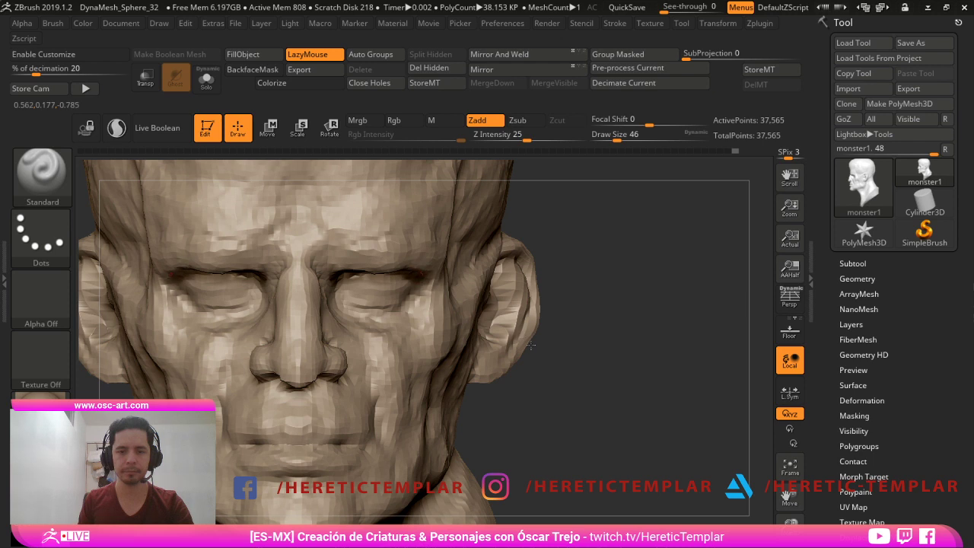
pyautogui.moveTo(344, 275); pyautogui.dragTo(403, 279)
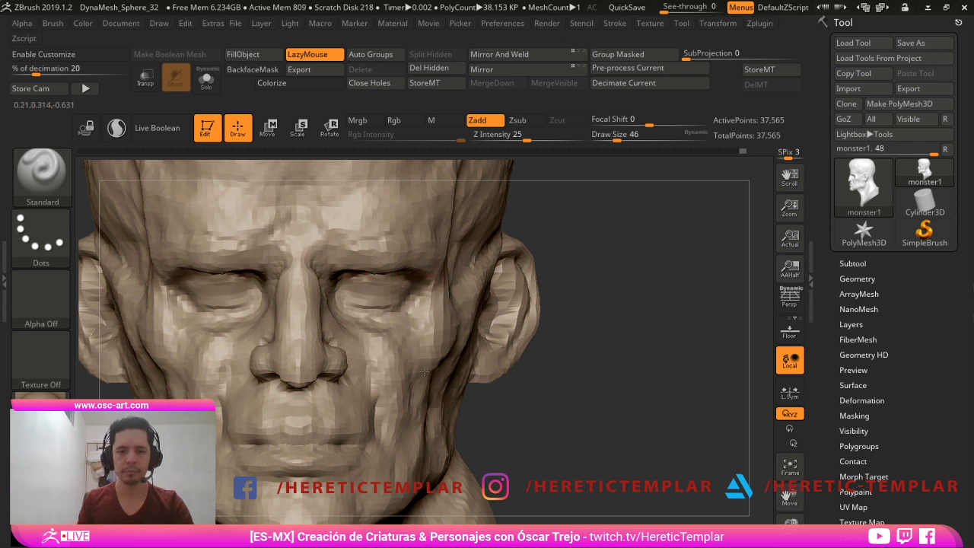
# - Refine the lower eyelids and the side of the nose bridge with the Standard brush at draw size 46
pyautogui.moveTo(423, 372)
pyautogui.mouseDown()
pyautogui.moveTo(467, 400)
pyautogui.moveTo(459, 405)
pyautogui.mouseUp()
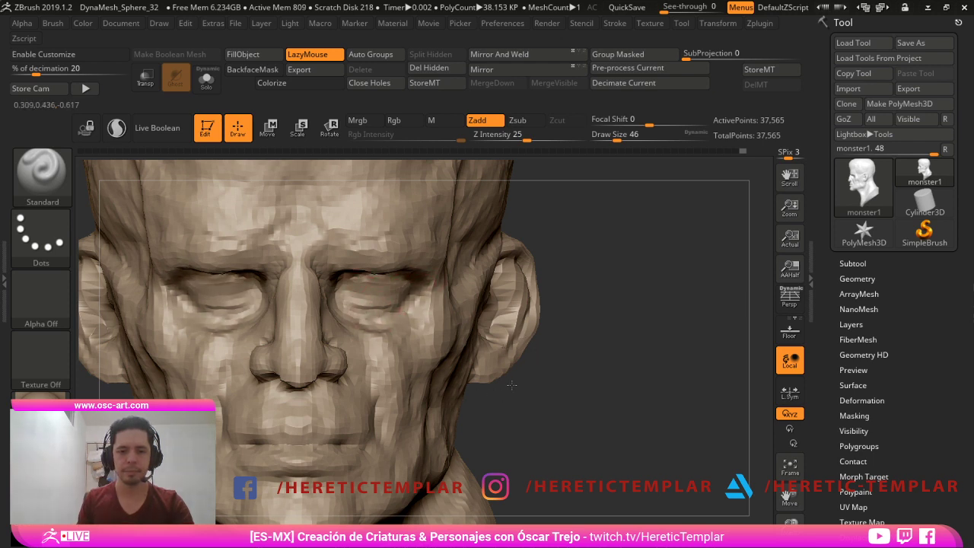
pyautogui.moveTo(414, 312); pyautogui.dragTo(381, 333)
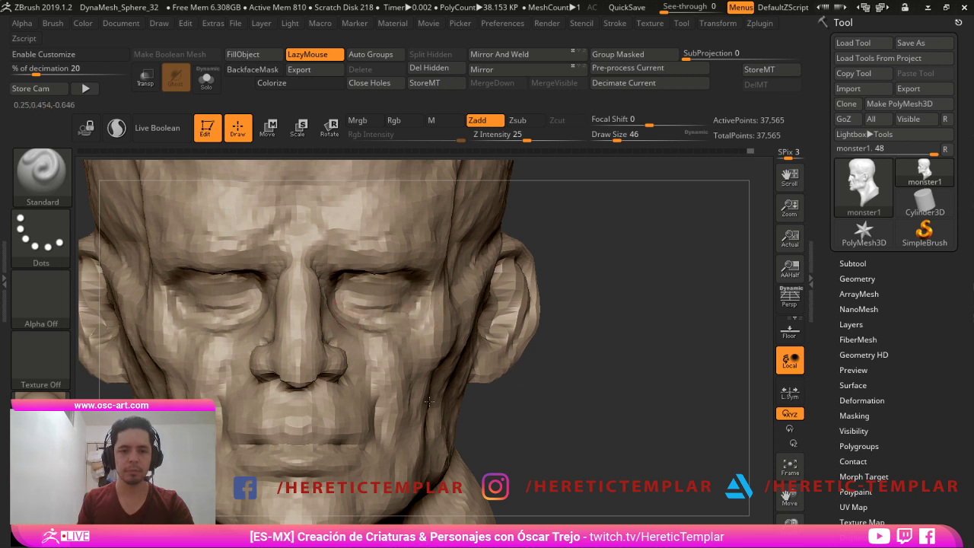
pyautogui.press('s')
pyautogui.moveTo(313, 316); pyautogui.dragTo(307, 277)
pyautogui.moveTo(382, 345); pyautogui.dragTo(401, 331)
# - Try to build up the area between the brows with the ClayBuildup brush at draw size 71
pyautogui.press('b')
pyautogui.press('c')
pyautogui.press('b')
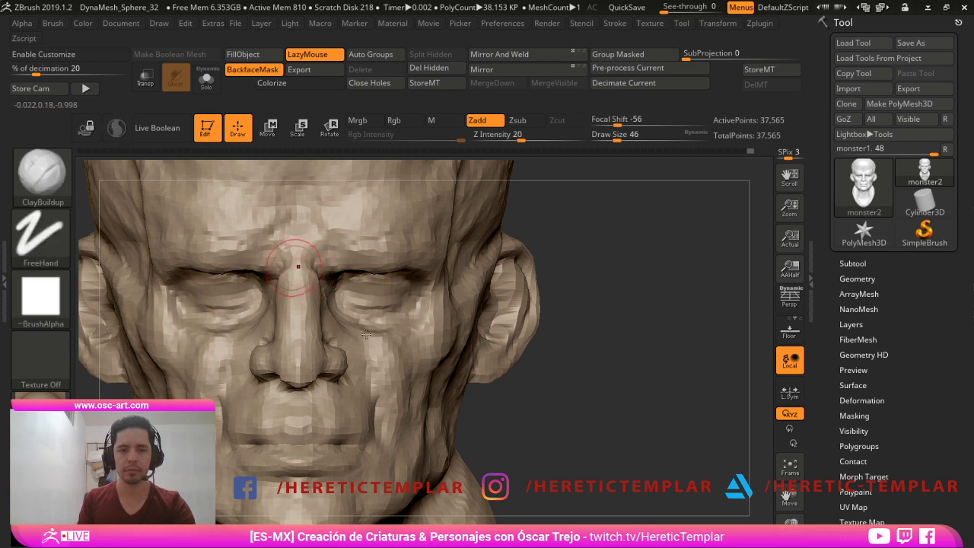
pyautogui.moveTo(297, 258)
pyautogui.mouseDown()
pyautogui.moveTo(299, 282)
pyautogui.moveTo(298, 255)
pyautogui.mouseUp()
pyautogui.press('s')
pyautogui.moveTo(291, 259)
pyautogui.mouseDown()
pyautogui.moveTo(302, 242)
pyautogui.moveTo(325, 254)
pyautogui.mouseUp()
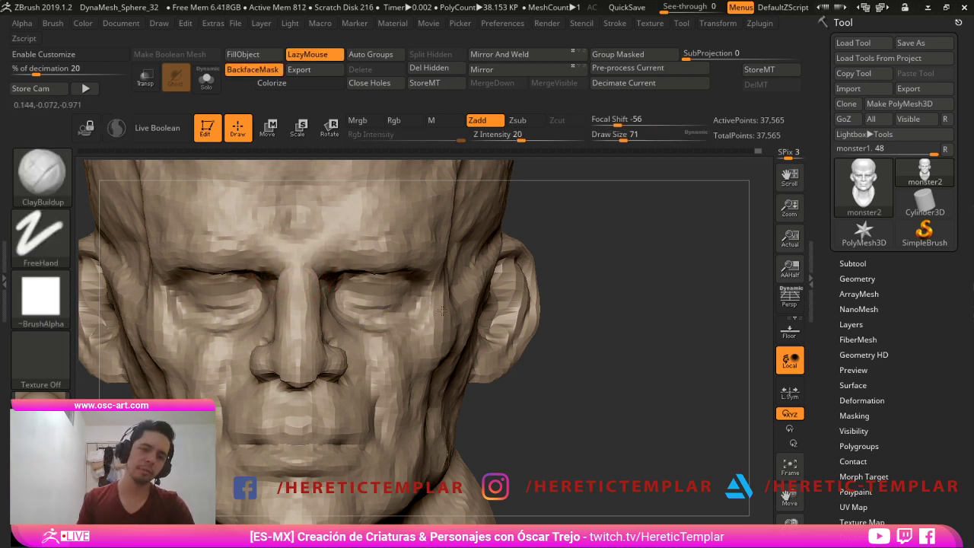
pyautogui.press('ctrl')
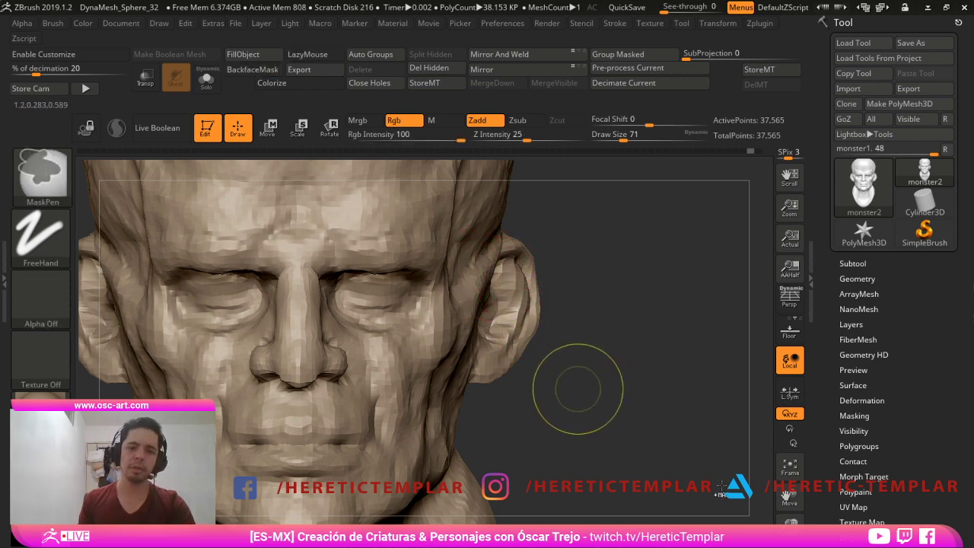
pyautogui.moveTo(329, 247)
pyautogui.mouseDown()
pyautogui.moveTo(327, 237)
pyautogui.moveTo(338, 239)
pyautogui.mouseUp()
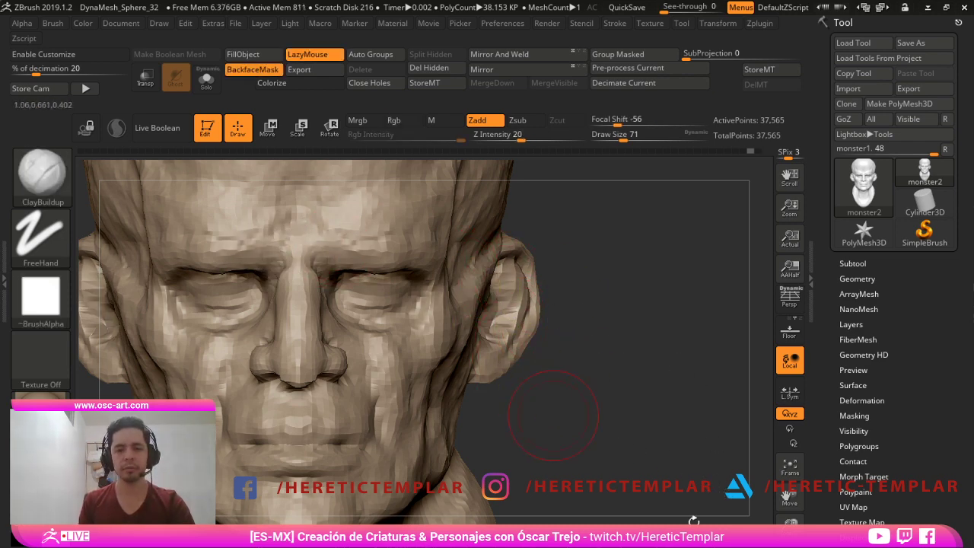
pyautogui.moveTo(554, 411)
pyautogui.keyDown('alt'); pyautogui.mouseDown()
pyautogui.moveTo(525, 349)
pyautogui.moveTo(539, 342)
pyautogui.mouseUp(); pyautogui.keyUp('alt')
pyautogui.moveTo(675, 425); pyautogui.dragTo(360, 434)
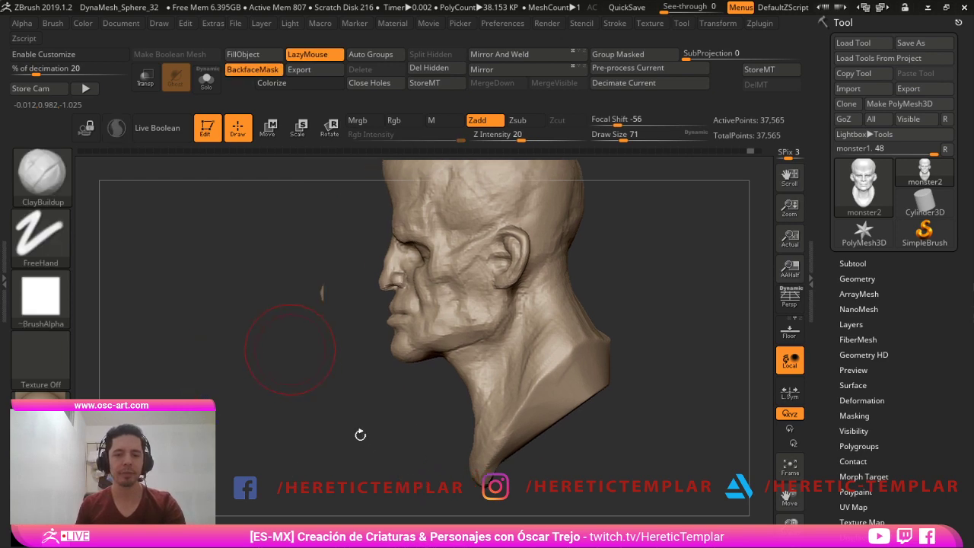
# - Try to pull the nose, lips and chin forward in side view with the Move brush at draw size 228
pyautogui.keyDown('alt'); pyautogui.moveTo(290, 350); pyautogui.dragTo(322, 290); pyautogui.keyUp('alt')
pyautogui.press('b')
pyautogui.press('m')
pyautogui.press('v')
pyautogui.press('s')
pyautogui.moveTo(333, 371)
pyautogui.mouseDown()
pyautogui.moveTo(360, 376)
pyautogui.moveTo(365, 396)
pyautogui.mouseUp()
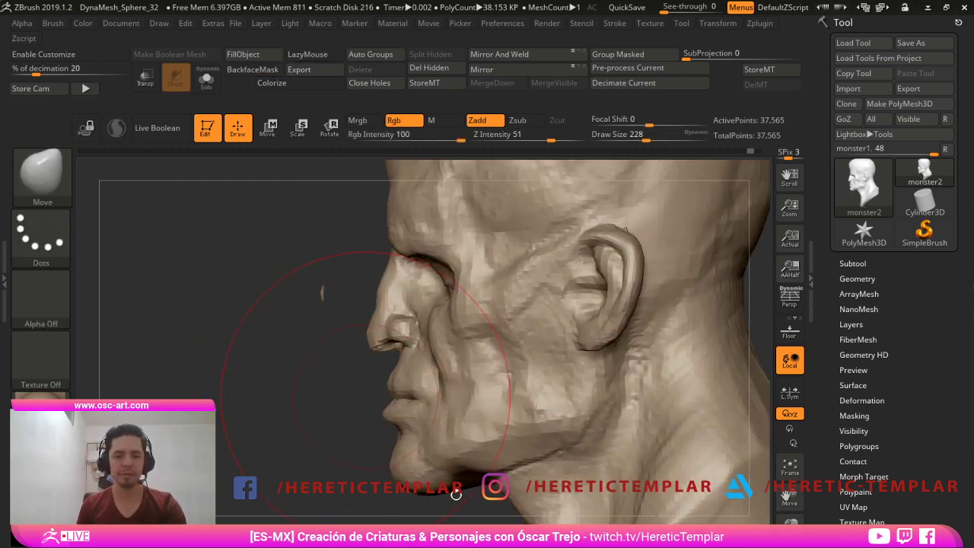
pyautogui.moveTo(455, 494); pyautogui.dragTo(480, 500)
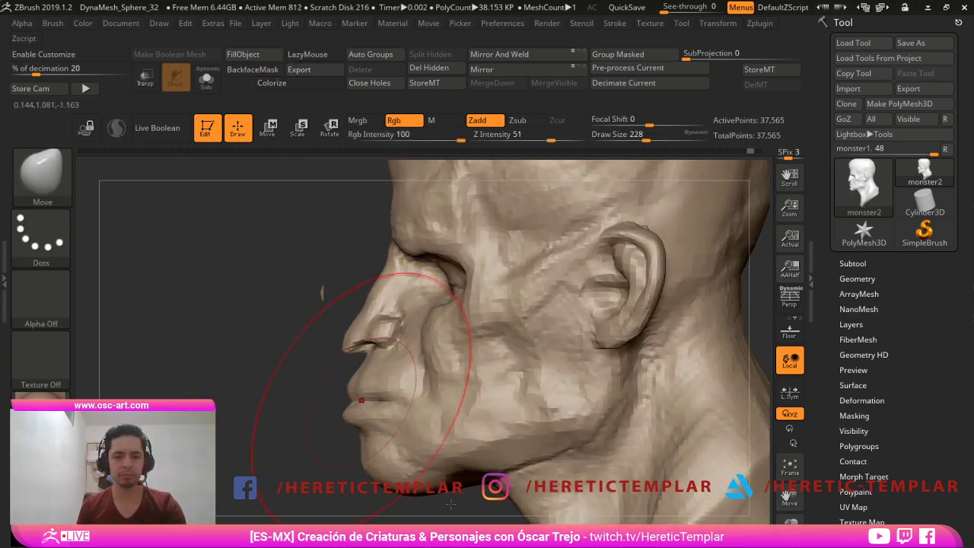
pyautogui.press('s')
pyautogui.moveTo(374, 420); pyautogui.dragTo(381, 456)
pyautogui.keyDown('alt'); pyautogui.moveTo(324, 459); pyautogui.dragTo(318, 436); pyautogui.keyUp('alt')
# - Try to shorten the nose into a snub shape in profile with the Move brush at draw size 94
pyautogui.press('s')
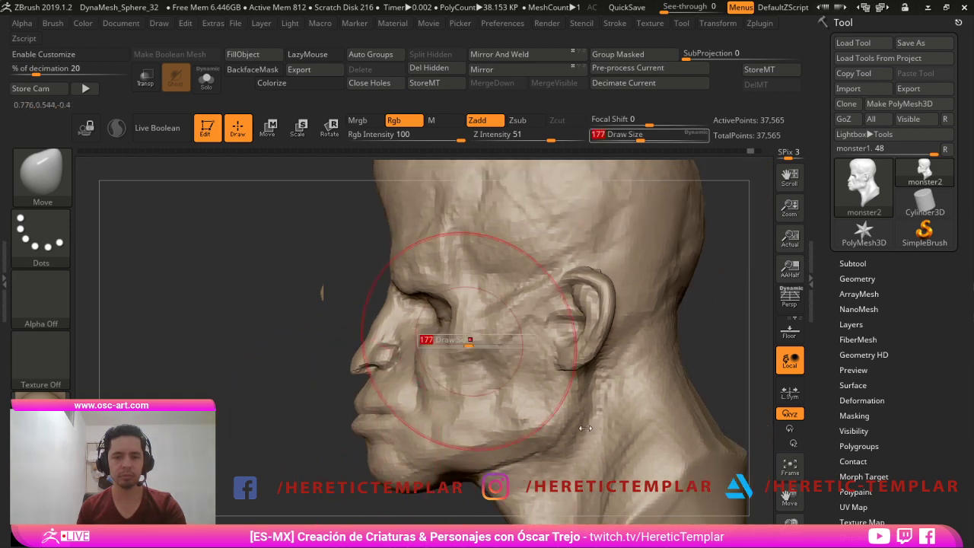
pyautogui.press('s')
pyautogui.moveTo(456, 357); pyautogui.dragTo(450, 357)
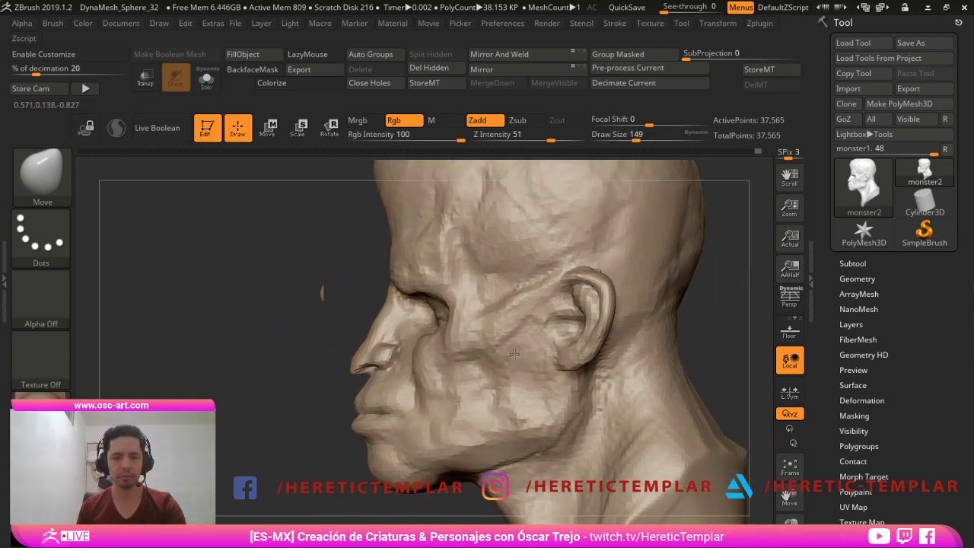
pyautogui.moveTo(283, 304); pyautogui.dragTo(464, 361)
pyautogui.press('s')
pyautogui.press('s')
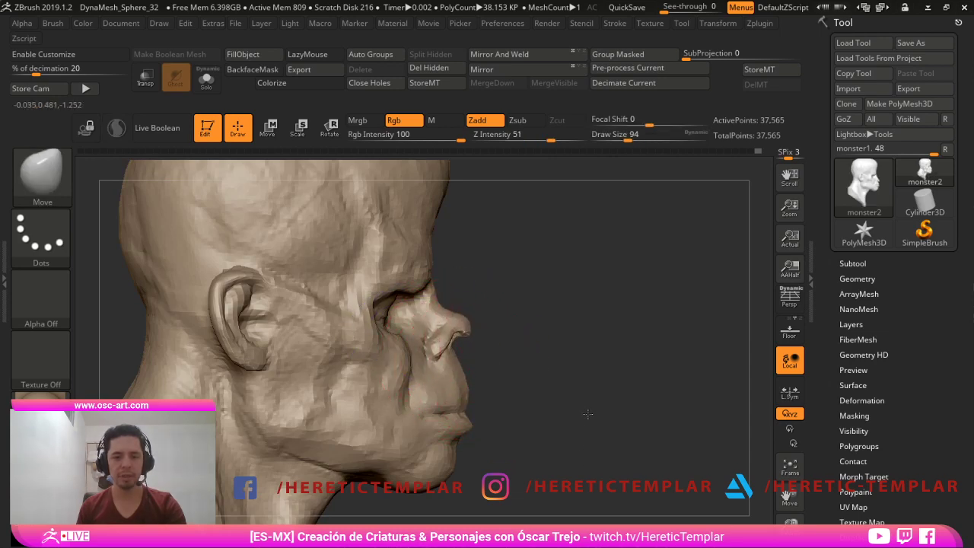
pyautogui.moveTo(585, 401); pyautogui.dragTo(522, 358)
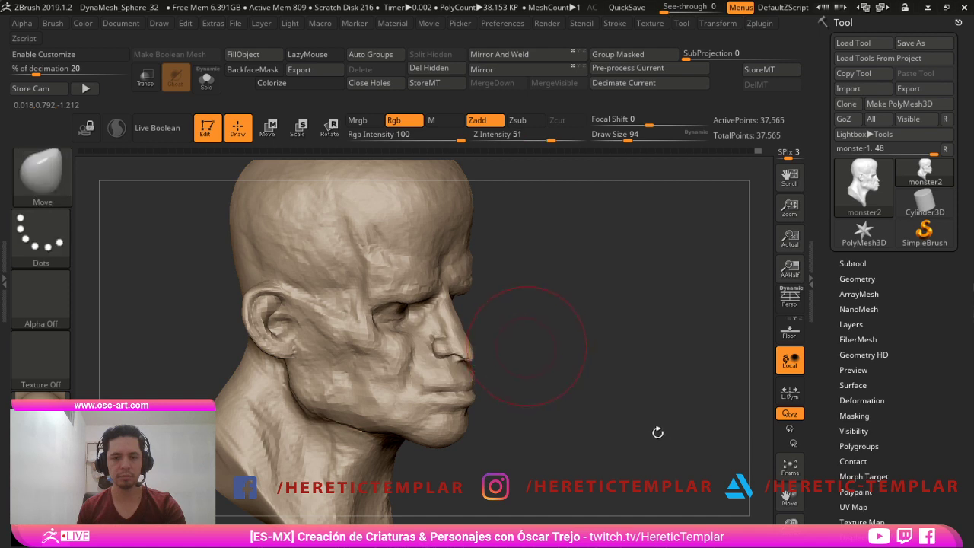
# - Undo the last strokes and try to push the nose tip upward with the Move brush at draw size 68
pyautogui.moveTo(660, 433); pyautogui.dragTo(640, 462)
pyautogui.hotkey('ctrl', 'z')
pyautogui.hotkey('ctrl', 'z')
pyautogui.press('shift')
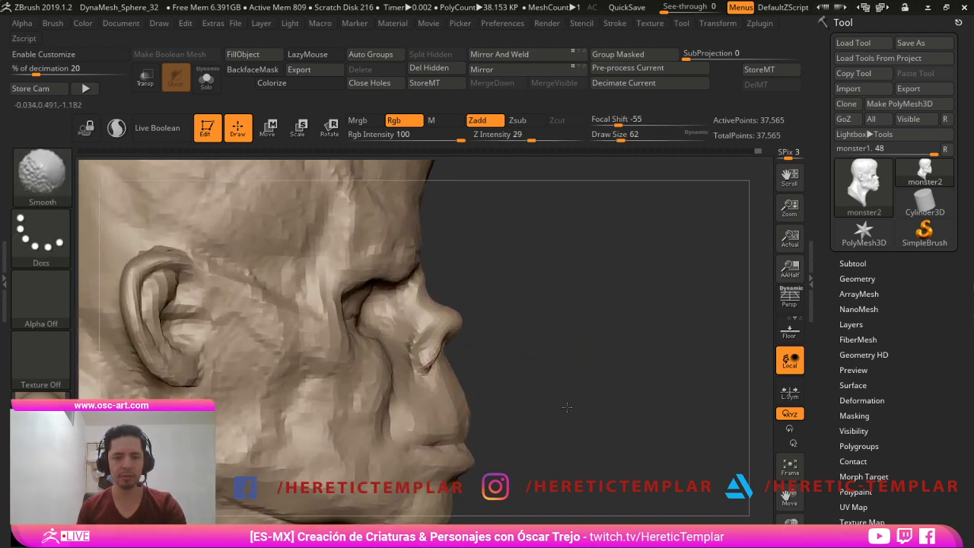
pyautogui.moveTo(641, 449); pyautogui.dragTo(602, 453)
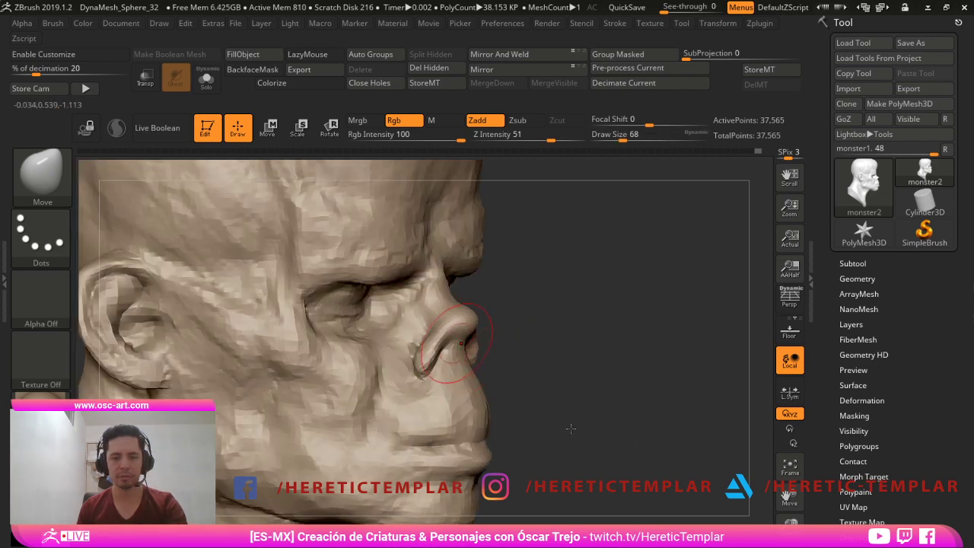
# - Try to carve the nostril opening on the side of the nose with the DamStandard brush at draw size 59
pyautogui.press('b')
pyautogui.press('d')
pyautogui.press('s')
pyautogui.press('[')
pyautogui.moveTo(461, 333); pyautogui.dragTo(450, 350)
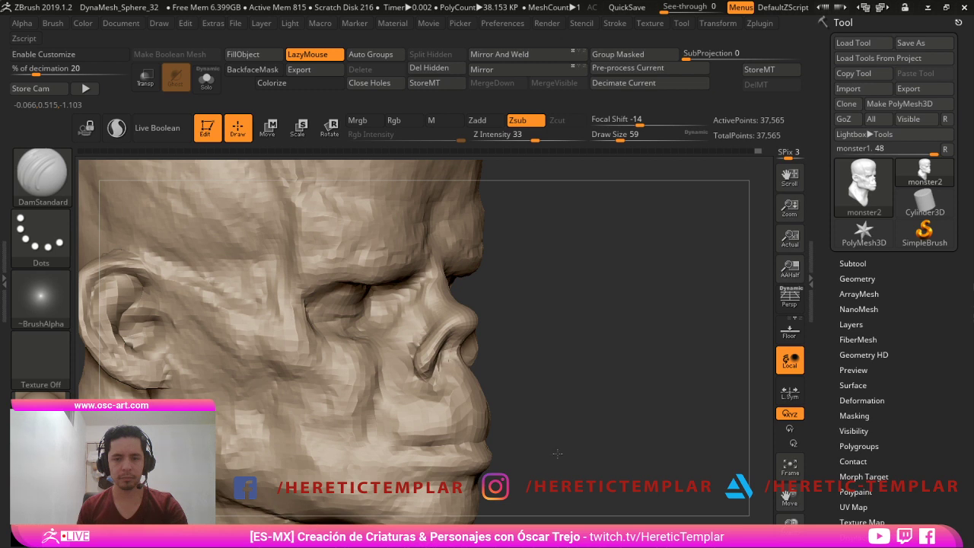
pyautogui.press(']')
pyautogui.press(']')
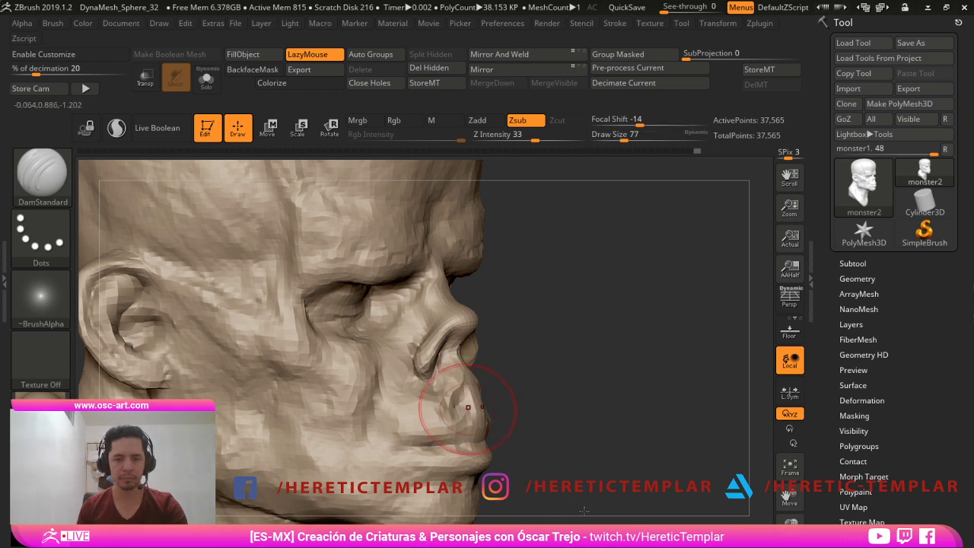
# - Try to smooth the upper lip and carve a deeper mouth crease with the DamStandard brush
pyautogui.moveTo(496, 411)
pyautogui.keyDown('shift'); pyautogui.mouseDown()
pyautogui.moveTo(505, 409)
pyautogui.moveTo(389, 448)
pyautogui.moveTo(461, 423)
pyautogui.mouseUp(); pyautogui.keyUp('shift')
pyautogui.press(']')
pyautogui.press(']')
pyautogui.moveTo(555, 404); pyautogui.dragTo(517, 406)
pyautogui.moveTo(466, 422)
pyautogui.mouseDown()
pyautogui.moveTo(492, 407)
pyautogui.moveTo(456, 426)
pyautogui.mouseUp()
pyautogui.press('s')
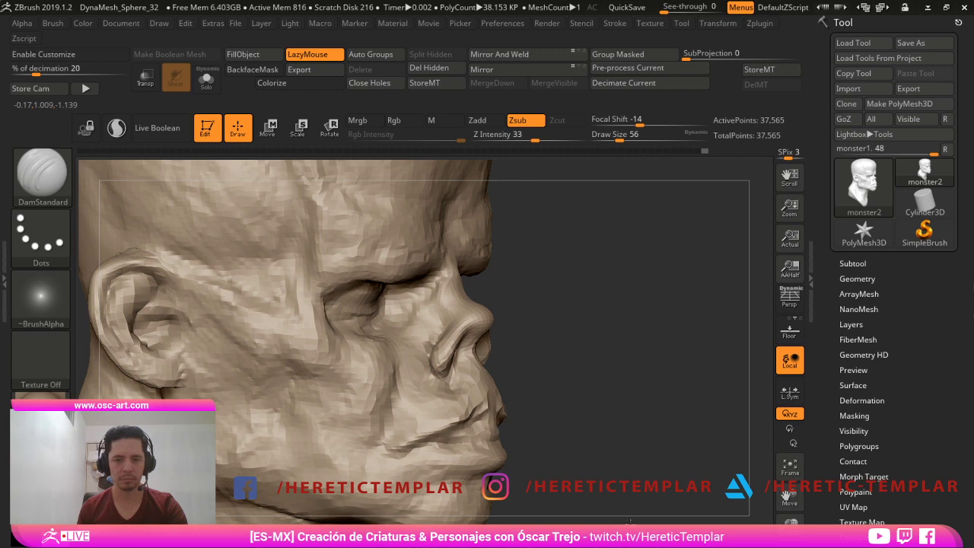
pyautogui.hotkey('ctrl', 'z')
pyautogui.hotkey('ctrl', 'z')
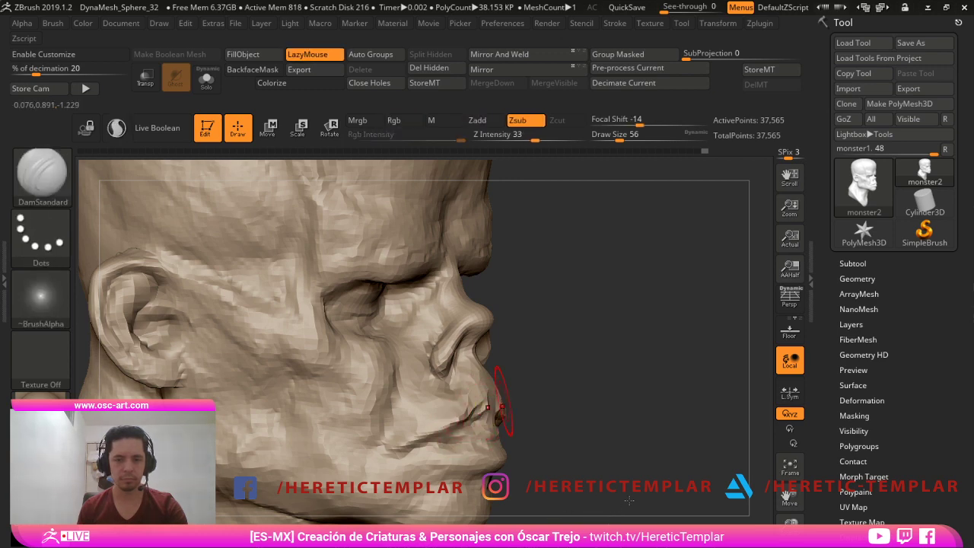
# - Try to cut in the underside of the nose and nostril with the DamStandard brush at draw size 62
pyautogui.keyDown('alt'); pyautogui.moveTo(504, 402); pyautogui.dragTo(527, 367); pyautogui.keyUp('alt')
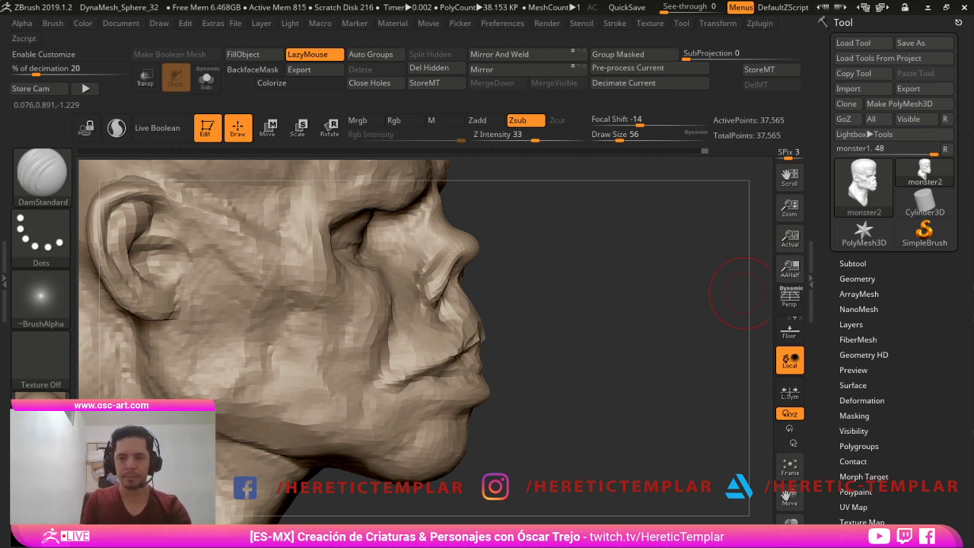
pyautogui.press('s')
pyautogui.click(450, 306)
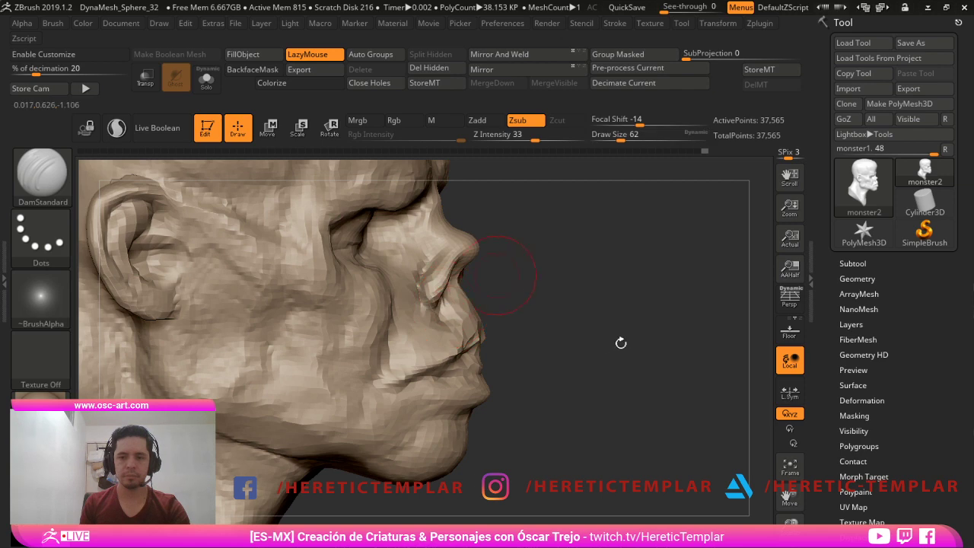
pyautogui.moveTo(498, 275); pyautogui.dragTo(469, 276)
pyautogui.press('s')
pyautogui.moveTo(553, 363); pyautogui.dragTo(582, 312)
pyautogui.moveTo(662, 320)
pyautogui.mouseDown()
pyautogui.moveTo(682, 302)
pyautogui.moveTo(617, 291)
pyautogui.moveTo(554, 297)
pyautogui.mouseUp()
# - Undo the snout, nostril and mouth experiments back to the original straight-nosed face
pyautogui.hotkey('ctrl', 'z')
pyautogui.hotkey('ctrl', 'z')
pyautogui.hotkey('ctrl', 'z')
pyautogui.hotkey('ctrl', 'z')
pyautogui.hotkey('ctrl', 'z')
pyautogui.hotkey('ctrl', 'z')
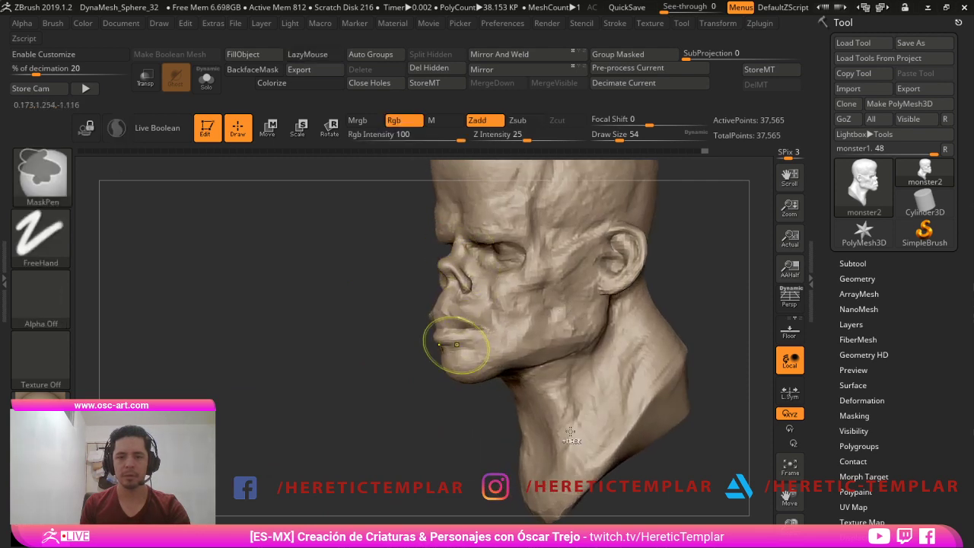
pyautogui.hotkey('ctrl', 'z')
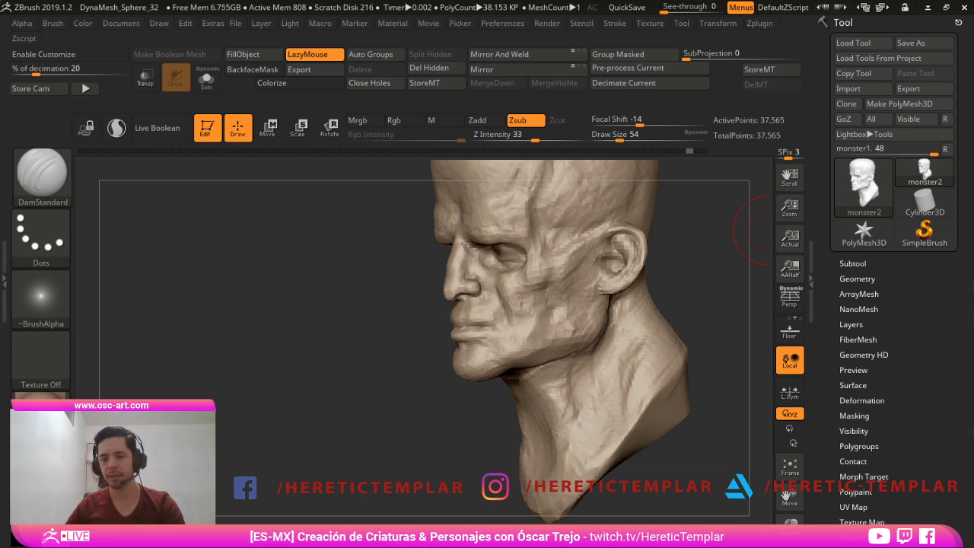
# - Store a morph target of the current head
pyautogui.click(770, 69)
pyautogui.moveTo(490, 387); pyautogui.dragTo(613, 481)
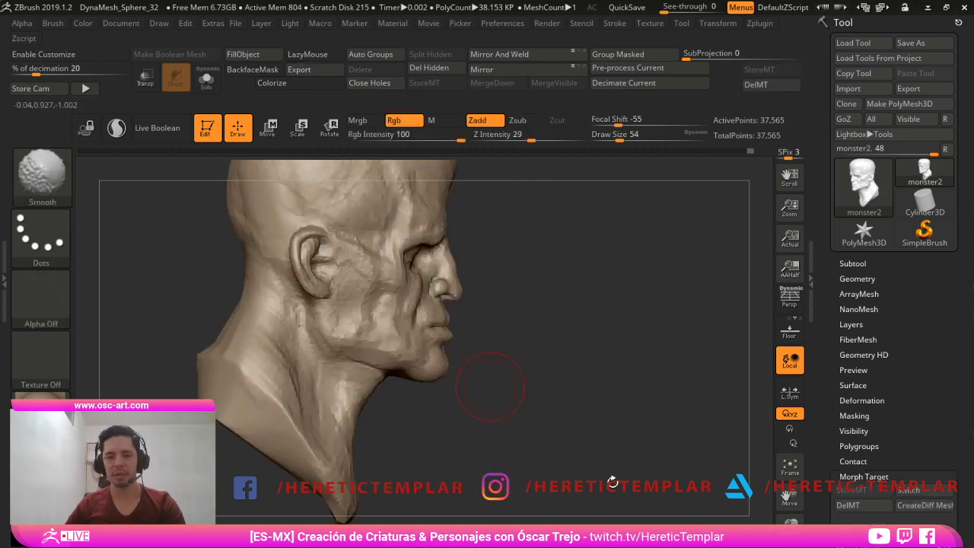
pyautogui.keyDown('alt'); pyautogui.moveTo(576, 285); pyautogui.dragTo(571, 294); pyautogui.keyUp('alt')
# - Pull the lips forward into a protruding muzzle in side view with the Move brush
pyautogui.press('b')
pyautogui.press('m')
pyautogui.press('v')
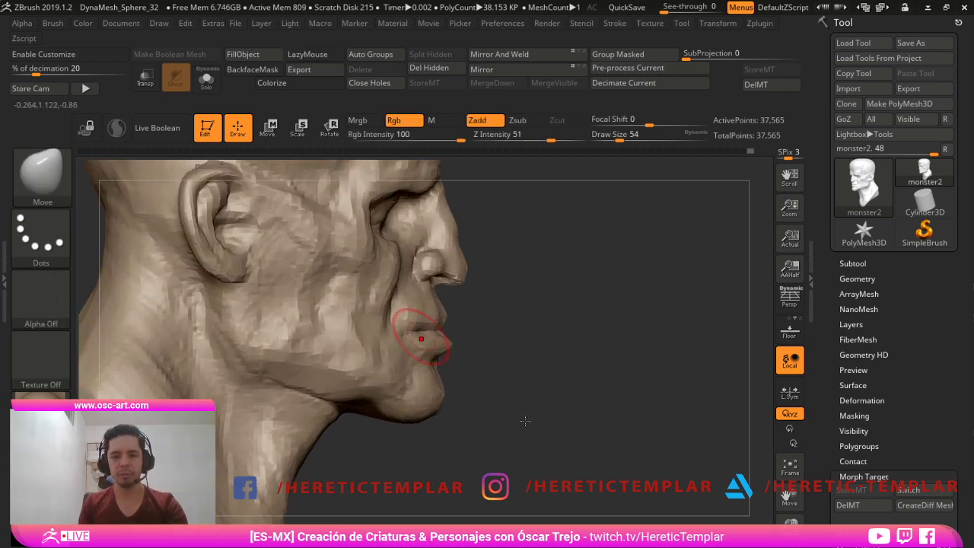
pyautogui.press('s')
pyautogui.moveTo(419, 337); pyautogui.dragTo(463, 330)
pyautogui.press('s')
pyautogui.click(461, 331)
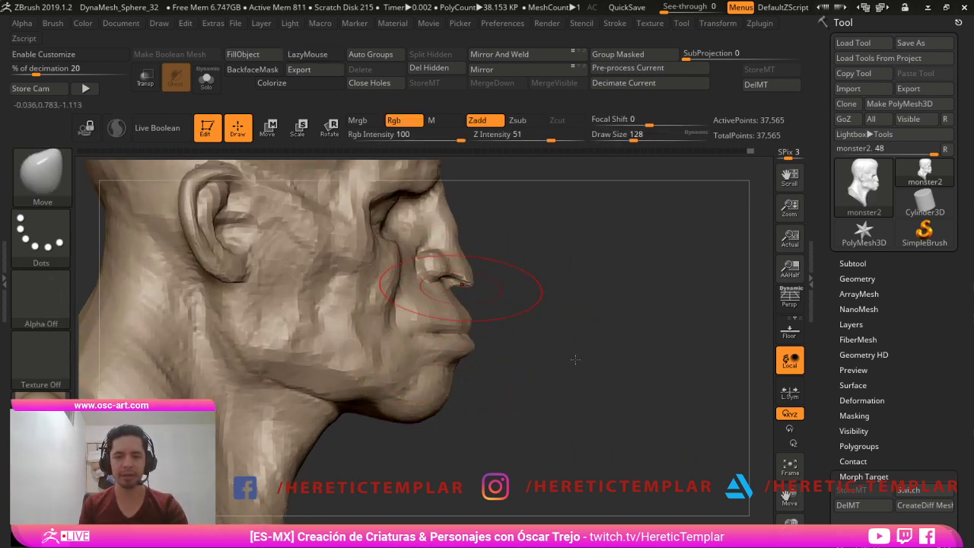
# - Push the nose tip upward and shorten the nose in profile with the Move brush
pyautogui.moveTo(461, 288)
pyautogui.mouseDown()
pyautogui.moveTo(466, 266)
pyautogui.moveTo(474, 272)
pyautogui.mouseUp()
pyautogui.press('s')
pyautogui.click(473, 272)
pyautogui.press('s')
pyautogui.click(474, 263)
pyautogui.press('s')
pyautogui.click(471, 272)
# - Push the upper lip further forward and adjust the lower lip with the Move brush at draw size 124
pyautogui.press(']')
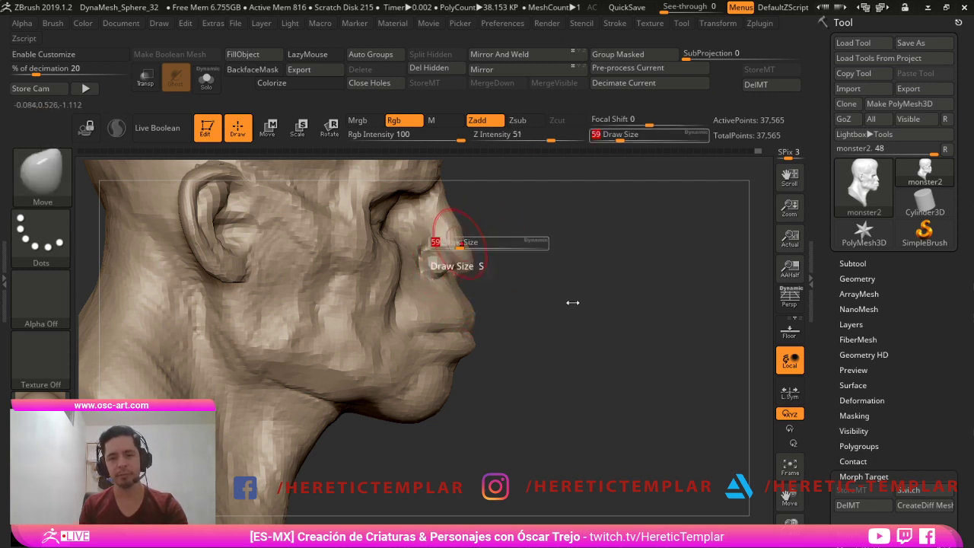
pyautogui.press(']')
pyautogui.press(']')
pyautogui.press(']')
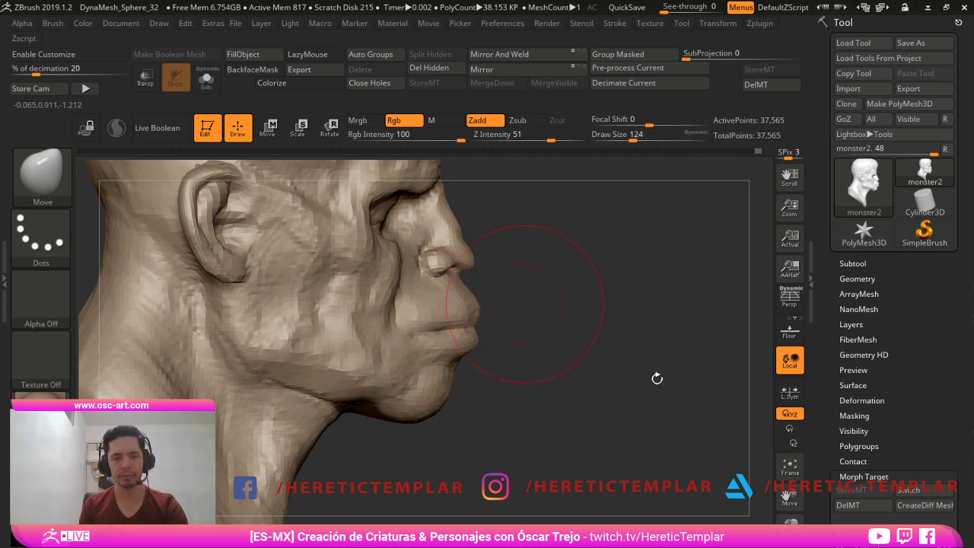
pyautogui.moveTo(657, 374)
pyautogui.mouseDown()
pyautogui.moveTo(718, 424)
pyautogui.moveTo(597, 415)
pyautogui.mouseUp()
pyautogui.moveTo(488, 357); pyautogui.dragTo(484, 369)
# - Reshape the underside of the chin and the muzzle around the mouth with the Move brush
pyautogui.moveTo(541, 402)
pyautogui.mouseDown()
pyautogui.moveTo(544, 393)
pyautogui.moveTo(587, 409)
pyautogui.mouseUp()
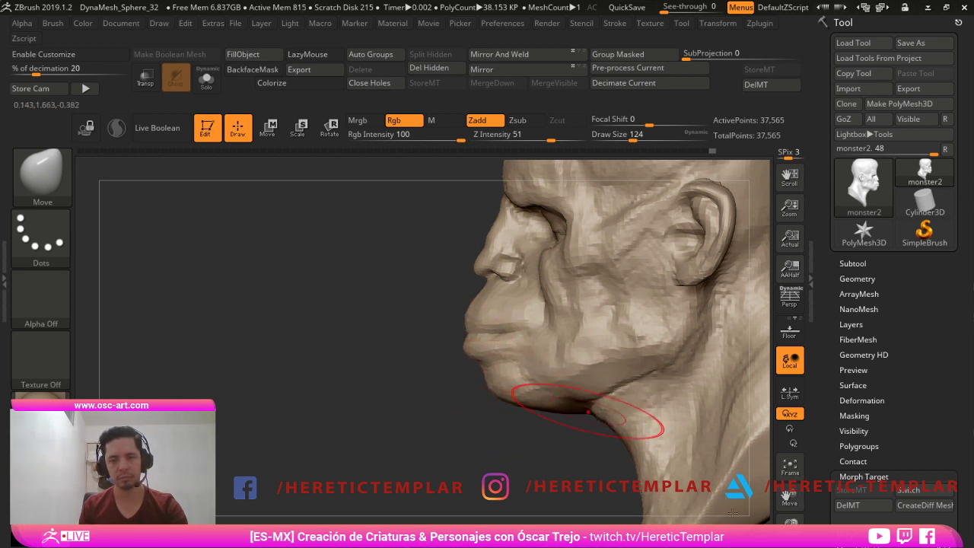
pyautogui.moveTo(493, 434)
pyautogui.keyDown('alt'); pyautogui.mouseDown()
pyautogui.moveTo(487, 407)
pyautogui.moveTo(443, 412)
pyautogui.moveTo(647, 419)
pyautogui.moveTo(656, 407)
pyautogui.moveTo(609, 403)
pyautogui.mouseUp(); pyautogui.keyUp('alt')
pyautogui.press('s')
pyautogui.moveTo(588, 346); pyautogui.dragTo(590, 323)
pyautogui.press('s')
pyautogui.keyDown('alt'); pyautogui.moveTo(670, 315); pyautogui.dragTo(626, 360); pyautogui.keyUp('alt')
# - Refine the volume beside the mouth corners with the Standard brush at draw size 62
pyautogui.press('b')
pyautogui.press('s')
pyautogui.press('t')
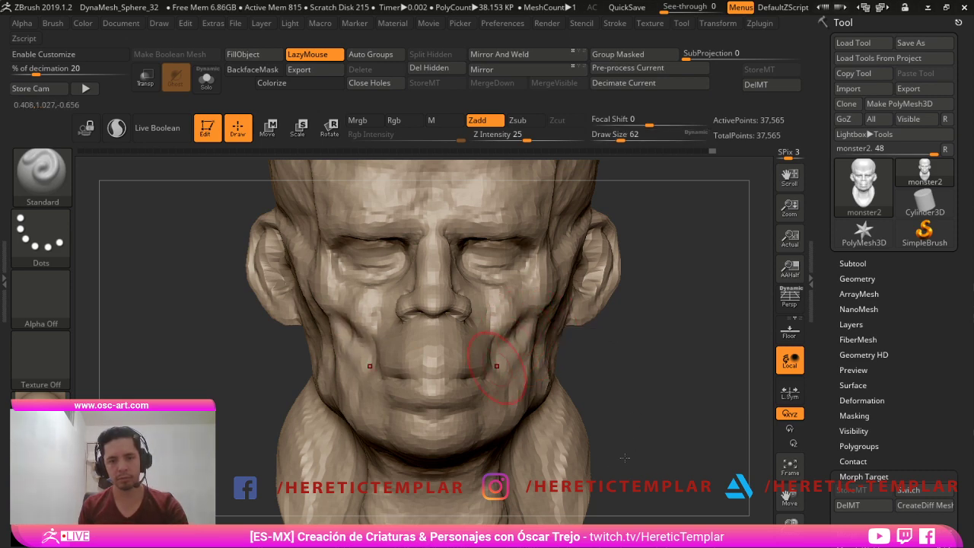
pyautogui.moveTo(634, 338)
pyautogui.keyDown('alt'); pyautogui.mouseDown()
pyautogui.moveTo(629, 322)
pyautogui.moveTo(677, 326)
pyautogui.moveTo(631, 319)
pyautogui.moveTo(670, 323)
pyautogui.moveTo(656, 311)
pyautogui.moveTo(640, 333)
pyautogui.mouseUp(); pyautogui.keyUp('alt')
pyautogui.moveTo(781, 447)
pyautogui.mouseDown()
pyautogui.moveTo(796, 447)
pyautogui.moveTo(741, 333)
pyautogui.mouseUp()
pyautogui.keyDown('alt'); pyautogui.moveTo(604, 291); pyautogui.dragTo(595, 318); pyautogui.keyUp('alt')
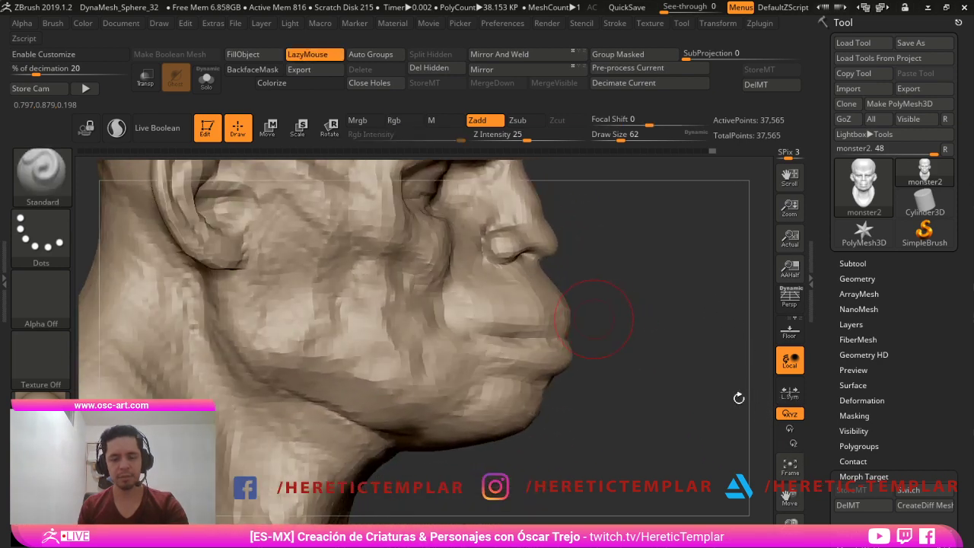
# - Carve the lip edges and mouth line with the DamStandard brush at draw size 51
pyautogui.press('b')
pyautogui.press('d')
pyautogui.press('s')
pyautogui.moveTo(513, 328); pyautogui.dragTo(487, 329)
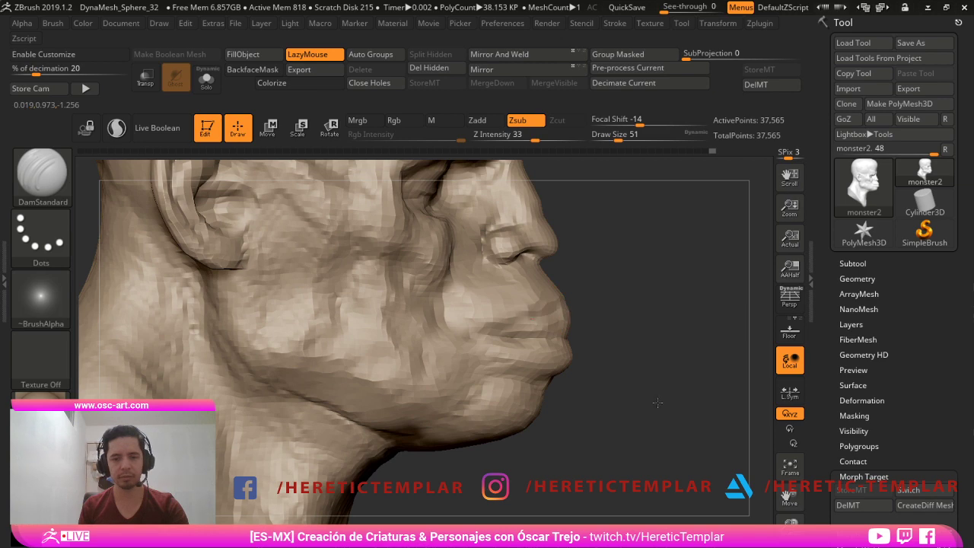
pyautogui.moveTo(744, 396); pyautogui.dragTo(667, 400)
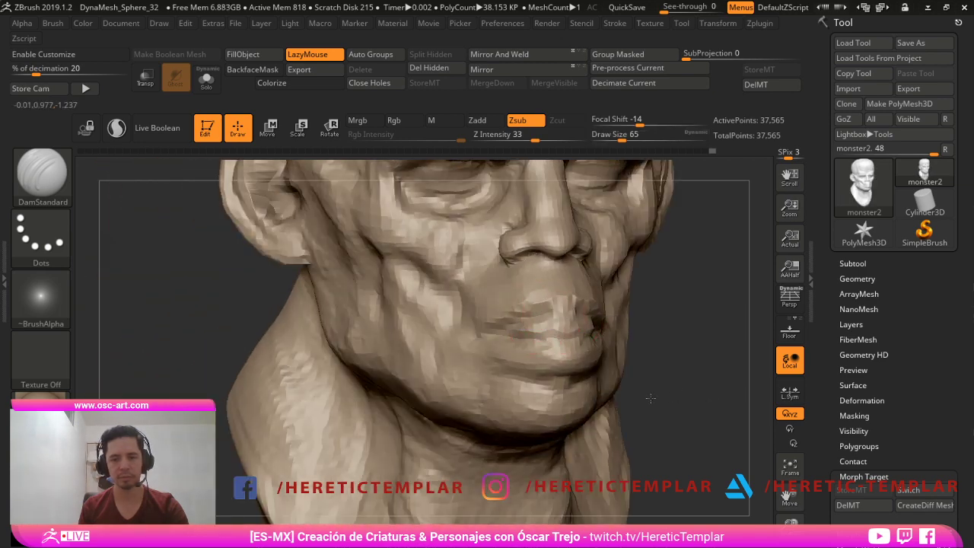
# - Open a cavity between the lips and recompute the DynaMesh of the head
pyautogui.press('b')
pyautogui.press('c')
pyautogui.press('b')
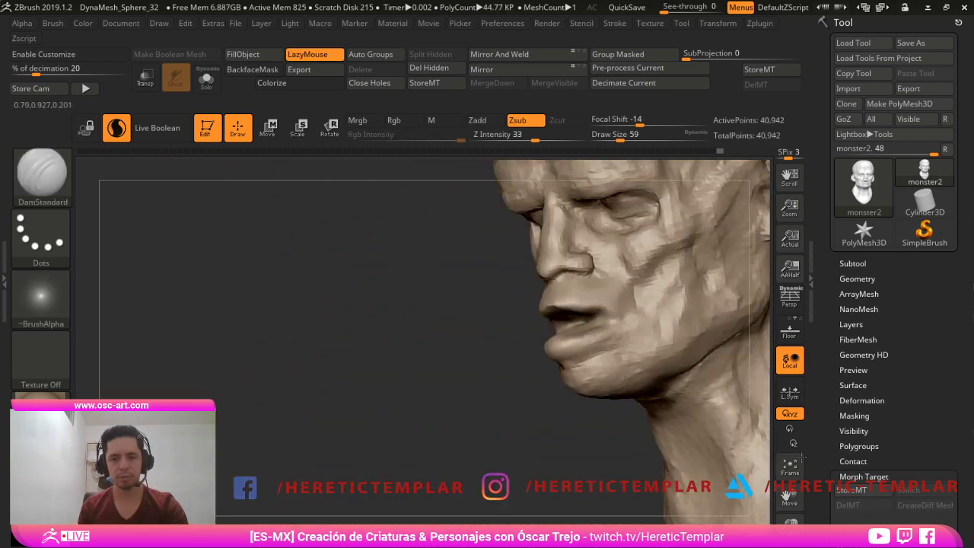
pyautogui.moveTo(802, 458); pyautogui.dragTo(489, 441)
pyautogui.press('\\')
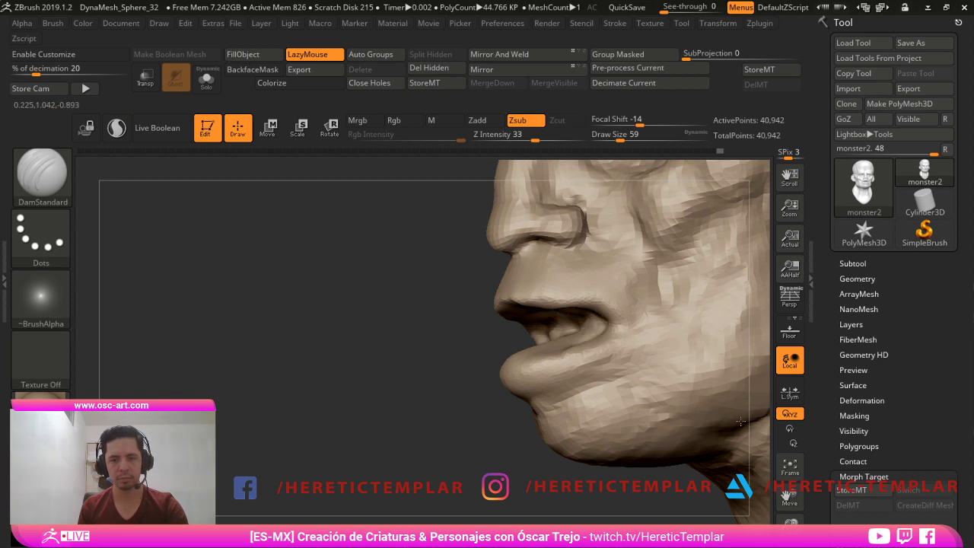
# - Build up the inside of the open mouth and the inner lower lip with the ClayBuildup brush at draw size 71
pyautogui.moveTo(640, 459); pyautogui.dragTo(692, 433)
pyautogui.press('b')
pyautogui.press('c')
pyautogui.press('b')
pyautogui.press(']')
pyautogui.moveTo(545, 343); pyautogui.dragTo(534, 340)
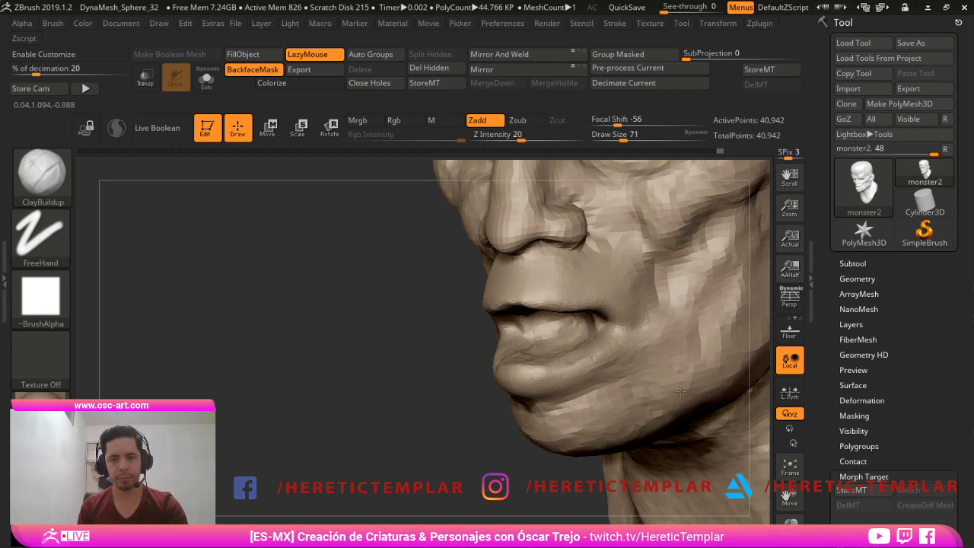
pyautogui.moveTo(434, 373); pyautogui.dragTo(637, 326)
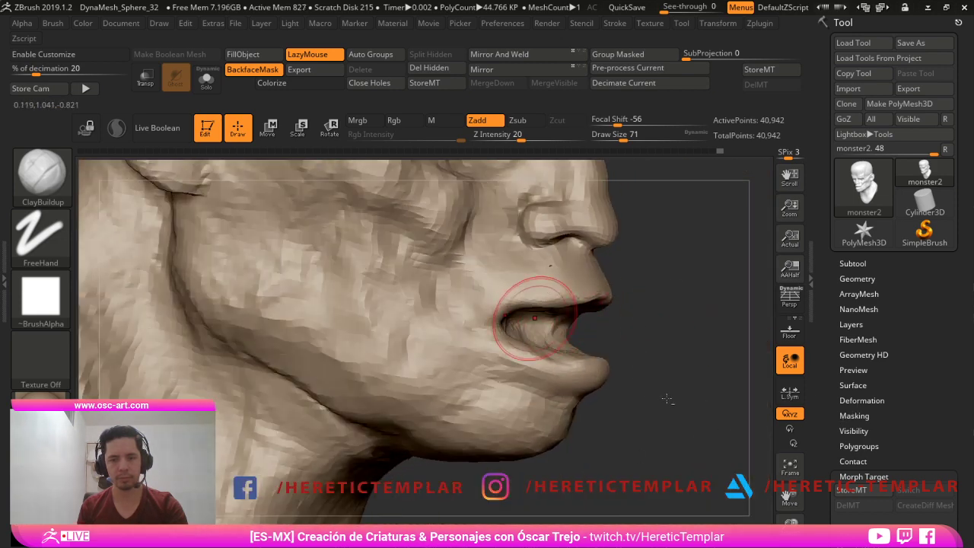
pyautogui.moveTo(528, 317); pyautogui.dragTo(515, 331)
# - Reshape the profile of the upper and lower lips around the open mouth with the Move brush
pyautogui.moveTo(595, 322); pyautogui.dragTo(635, 311)
pyautogui.press('b')
pyautogui.press('m')
pyautogui.press('v')
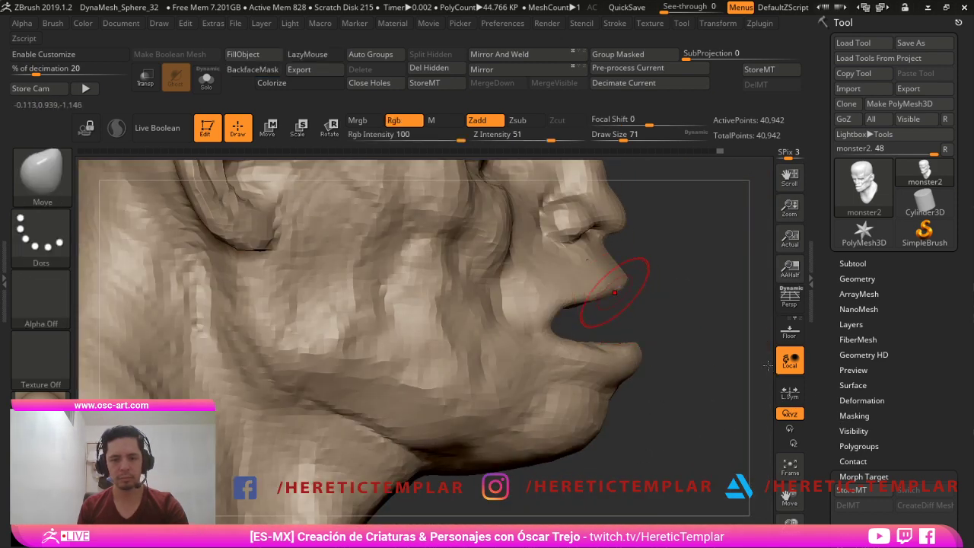
pyautogui.press(']')
pyautogui.press('s')
pyautogui.moveTo(622, 277)
pyautogui.mouseDown()
pyautogui.moveTo(618, 292)
pyautogui.moveTo(668, 304)
pyautogui.moveTo(676, 289)
pyautogui.moveTo(539, 298)
pyautogui.moveTo(605, 272)
pyautogui.moveTo(665, 318)
pyautogui.moveTo(645, 308)
pyautogui.mouseUp()
pyautogui.press('s')
pyautogui.moveTo(613, 349); pyautogui.dragTo(603, 365)
# - Define the lip edges and mouth corners with the DamStandard brush at draw size 51
pyautogui.press('b')
pyautogui.press('d')
pyautogui.press('s')
pyautogui.press('s')
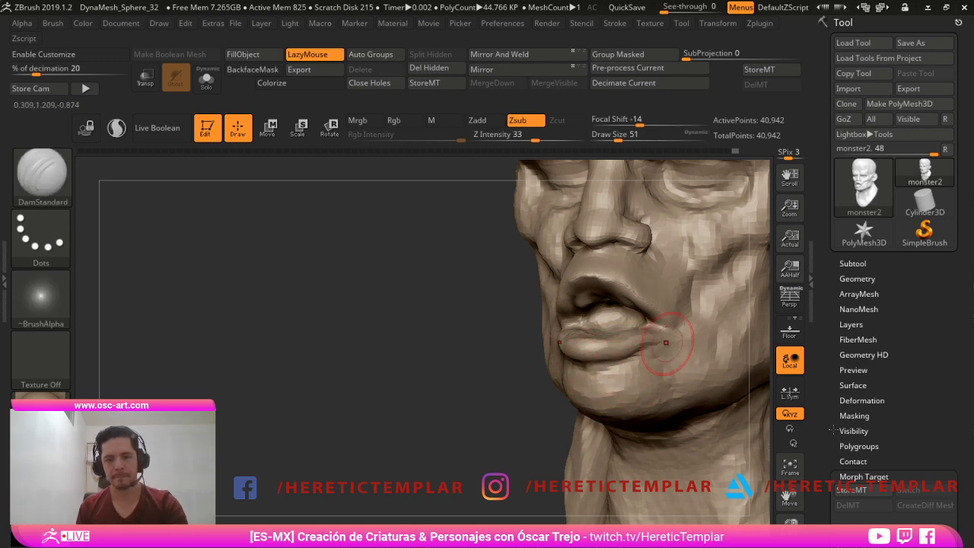
pyautogui.moveTo(491, 407)
pyautogui.keyDown('alt'); pyautogui.mouseDown()
pyautogui.moveTo(452, 355)
pyautogui.moveTo(822, 363)
pyautogui.mouseUp(); pyautogui.keyUp('alt')
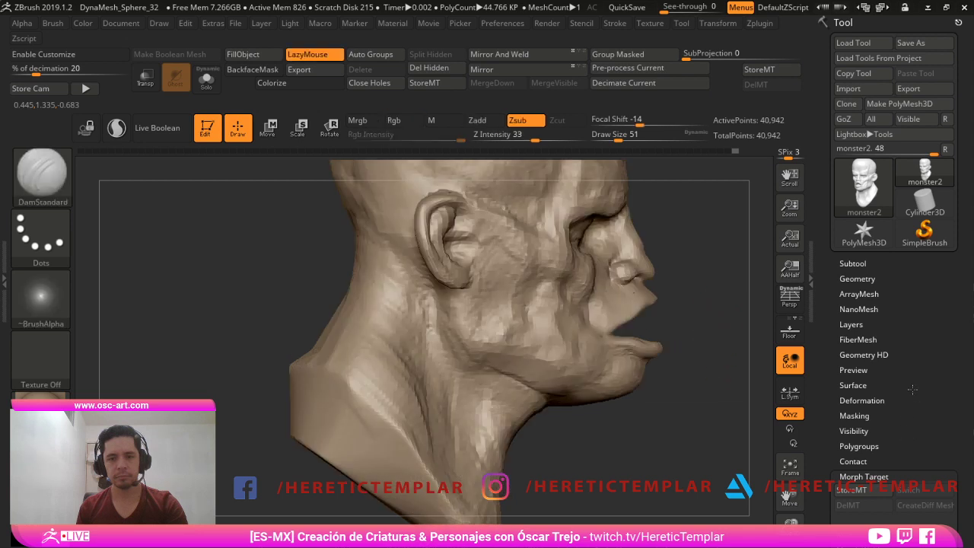
# - Adjust the protruding lower lip and chin in side view with the Move brush
pyautogui.keyDown('alt'); pyautogui.moveTo(700, 320); pyautogui.dragTo(556, 342); pyautogui.keyUp('alt')
pyautogui.press('b')
pyautogui.press('m')
pyautogui.press('v')
pyautogui.press('s')
pyautogui.moveTo(664, 371); pyautogui.dragTo(702, 371)
pyautogui.press('s')
pyautogui.press('s')
pyautogui.moveTo(703, 399); pyautogui.dragTo(693, 384)
# - Reshape the nose bridge and nose tip with the Move brush at draw size 65
pyautogui.press('[')
pyautogui.press('[')
pyautogui.moveTo(752, 369)
pyautogui.mouseDown()
pyautogui.moveTo(720, 355)
pyautogui.moveTo(679, 359)
pyautogui.moveTo(735, 309)
pyautogui.moveTo(771, 411)
pyautogui.mouseUp()
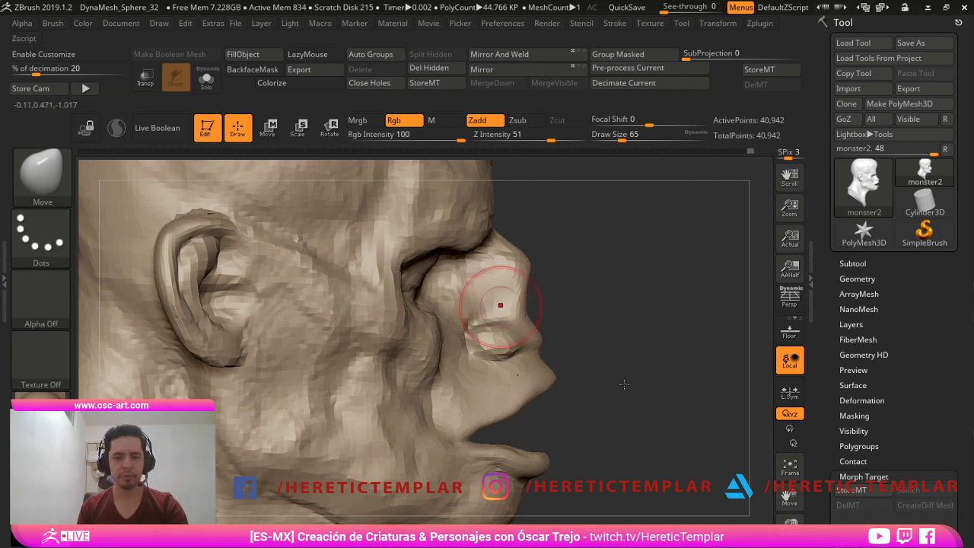
pyautogui.moveTo(735, 384); pyautogui.dragTo(673, 388)
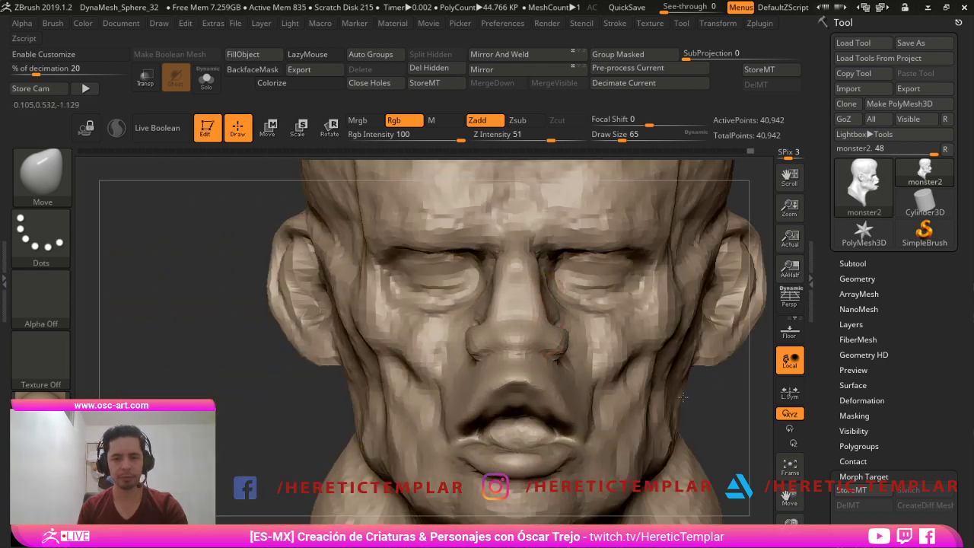
# - Try reshaping the nose bridge, nostril area and mouth corners in front view with the Move brush, ending at draw size 101
pyautogui.moveTo(558, 345); pyautogui.dragTo(566, 348)
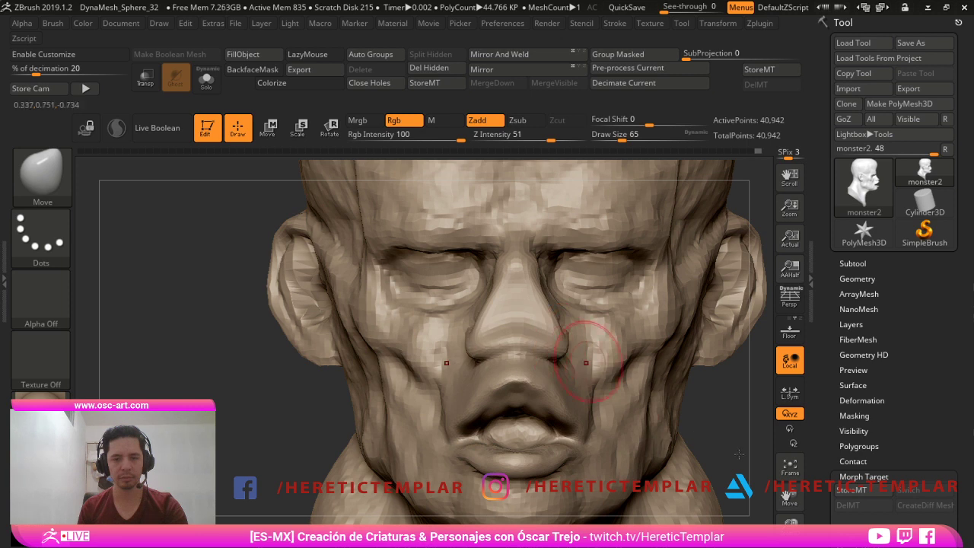
pyautogui.moveTo(682, 464); pyautogui.dragTo(691, 452)
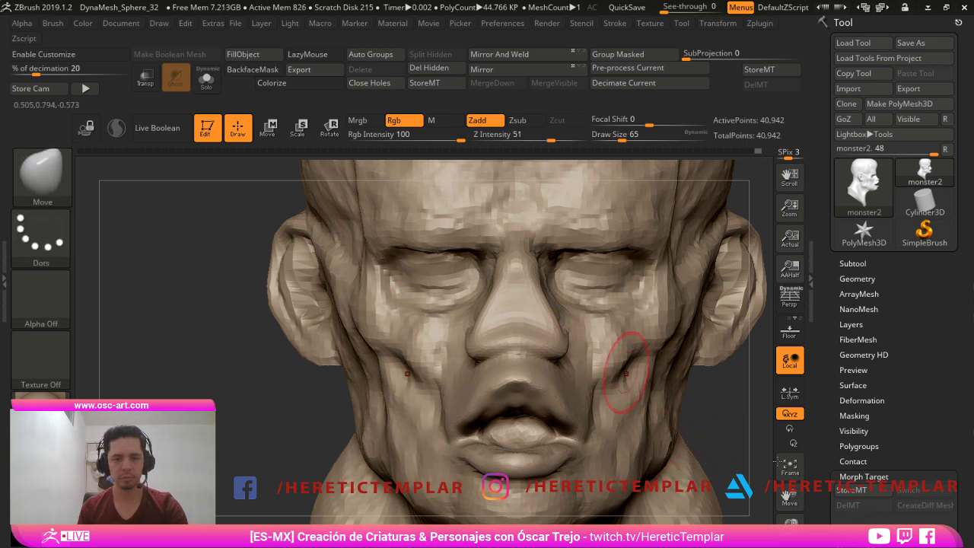
pyautogui.press('s')
pyautogui.moveTo(568, 425); pyautogui.dragTo(576, 426)
pyautogui.moveTo(574, 439); pyautogui.dragTo(591, 422)
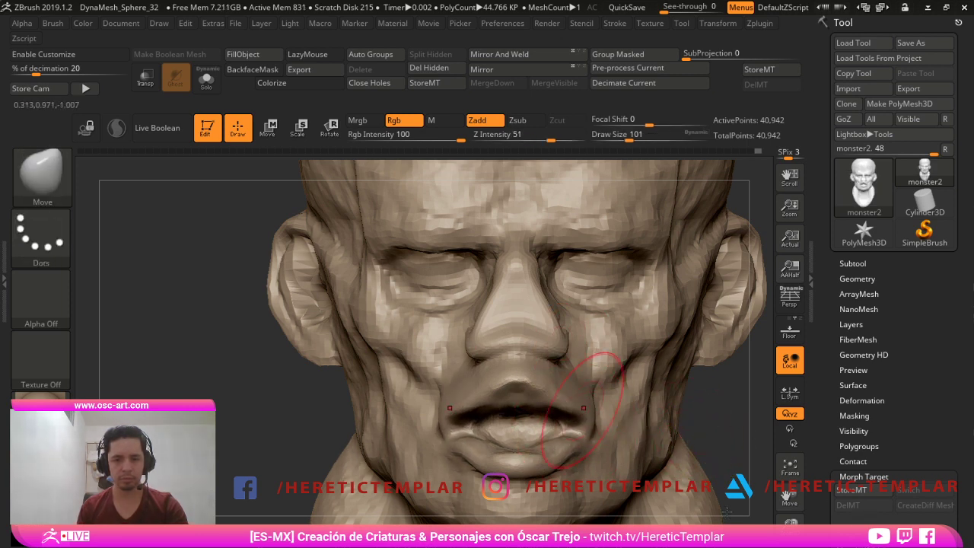
pyautogui.moveTo(566, 384); pyautogui.dragTo(583, 400)
# - Undo the recent Move brush changes to the nose and mouth
pyautogui.moveTo(709, 450)
pyautogui.keyDown('alt'); pyautogui.mouseDown()
pyautogui.moveTo(687, 399)
pyautogui.moveTo(628, 418)
pyautogui.moveTo(656, 430)
pyautogui.mouseUp(); pyautogui.keyUp('alt')
pyautogui.keyDown('alt'); pyautogui.moveTo(472, 472); pyautogui.dragTo(655, 501); pyautogui.keyUp('alt')
pyautogui.hotkey('ctrl', 'z')
pyautogui.hotkey('ctrl', 'z')
pyautogui.hotkey('ctrl', 'z')
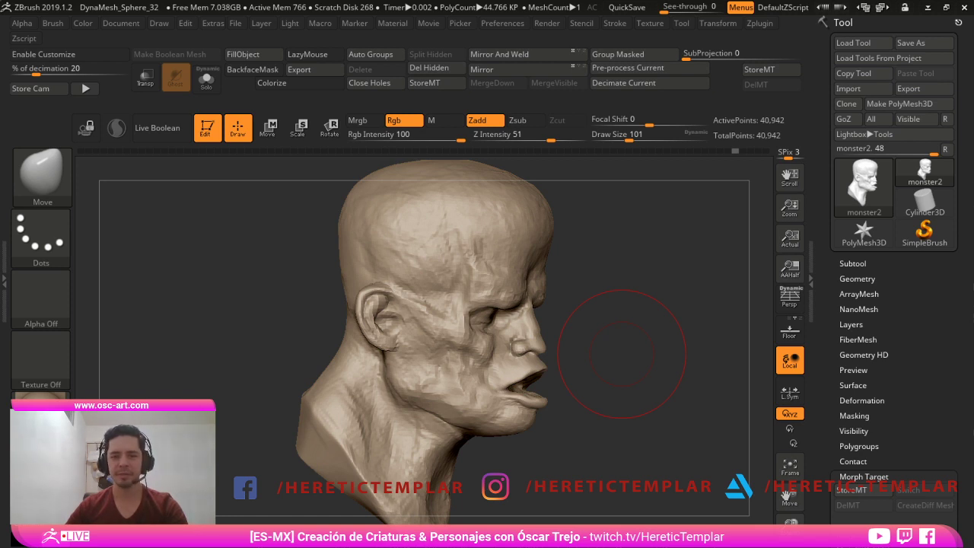
# - Start a DamStandard stroke beside the nose at draw size 65 and accept discarding the newer undo history
pyautogui.moveTo(691, 424)
pyautogui.mouseDown()
pyautogui.moveTo(651, 373)
pyautogui.moveTo(720, 428)
pyautogui.moveTo(720, 487)
pyautogui.mouseUp()
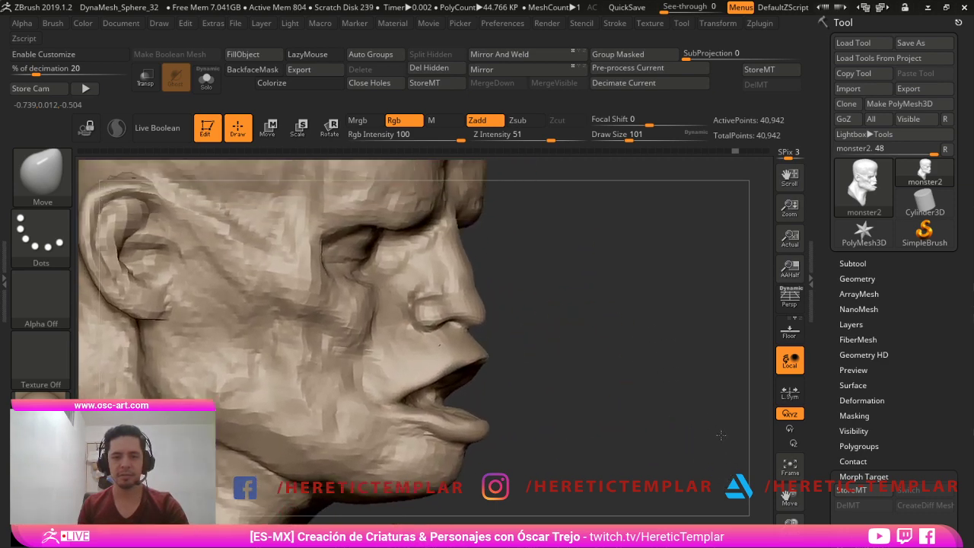
pyautogui.press('b')
pyautogui.press('d')
pyautogui.press('s')
pyautogui.press('[')
pyautogui.press('[')
pyautogui.click(383, 324)
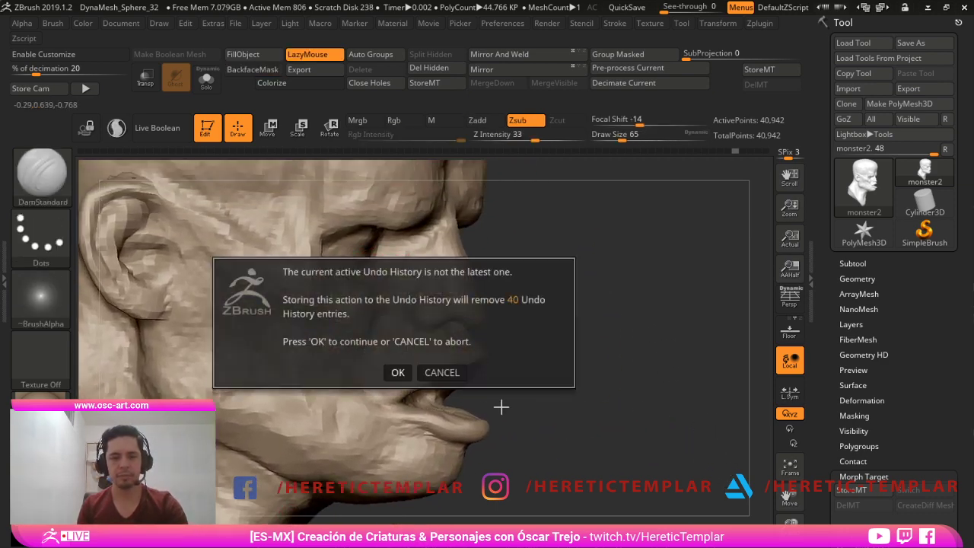
pyautogui.click(397, 372)
# - Carve the cheek crease beside the nose and mouth with the DamStandard brush at draw size 71
pyautogui.moveTo(706, 487); pyautogui.dragTo(525, 476)
pyautogui.press('[')
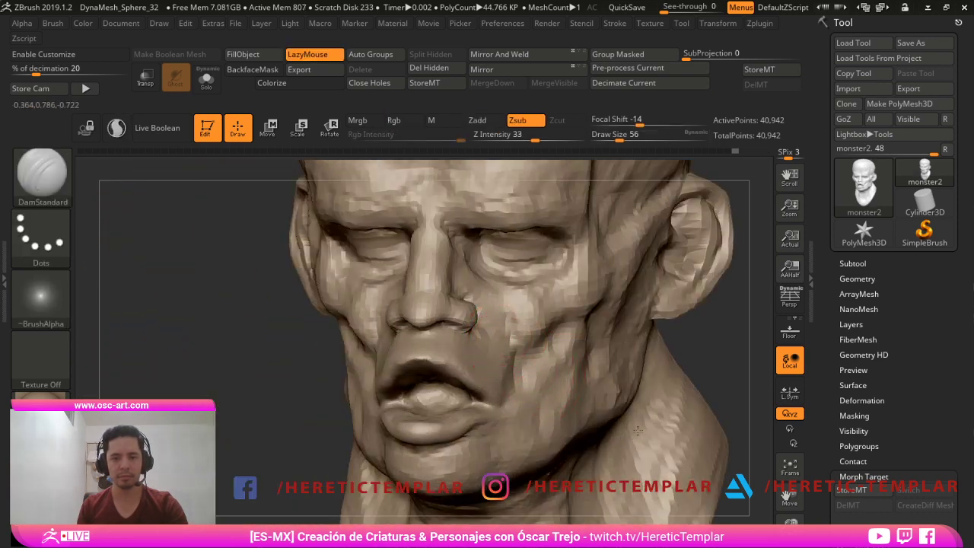
pyautogui.press(']')
pyautogui.moveTo(534, 328); pyautogui.dragTo(523, 365)
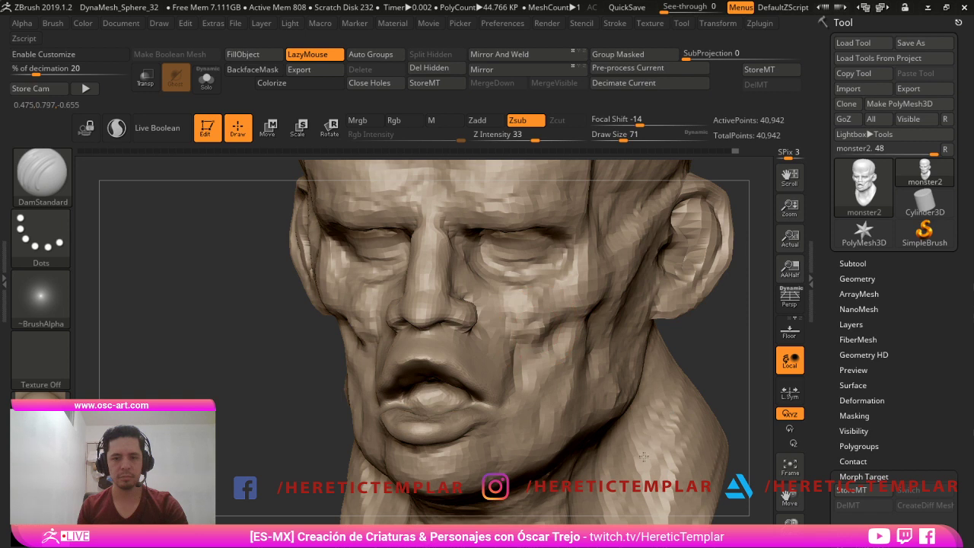
# - Insert a small PolySphere inside the open mouth with the IMM Primitives brush
pyautogui.moveTo(336, 517); pyautogui.dragTo(309, 456)
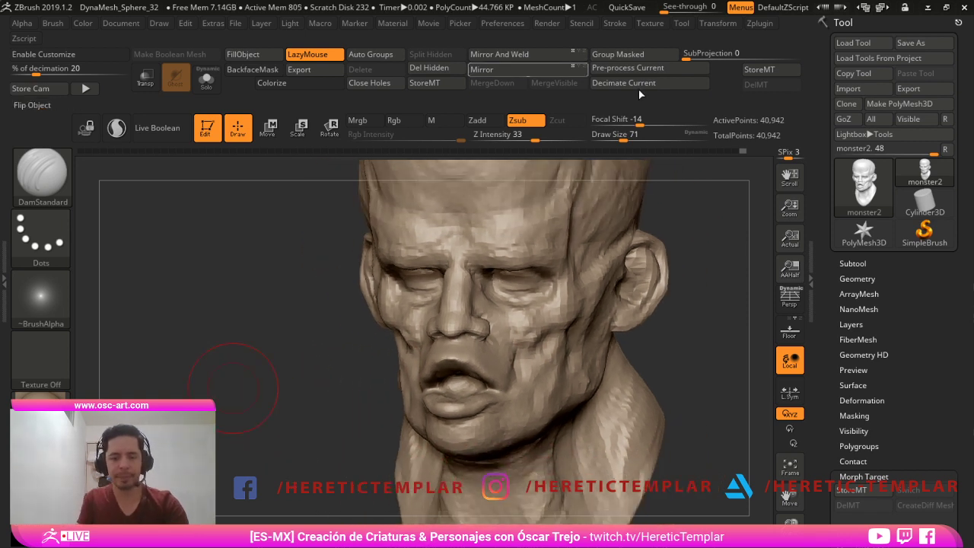
pyautogui.press('b')
pyautogui.press('i')
pyautogui.press('p')
pyautogui.keyDown('alt'); pyautogui.moveTo(385, 355); pyautogui.dragTo(375, 299); pyautogui.keyUp('alt')
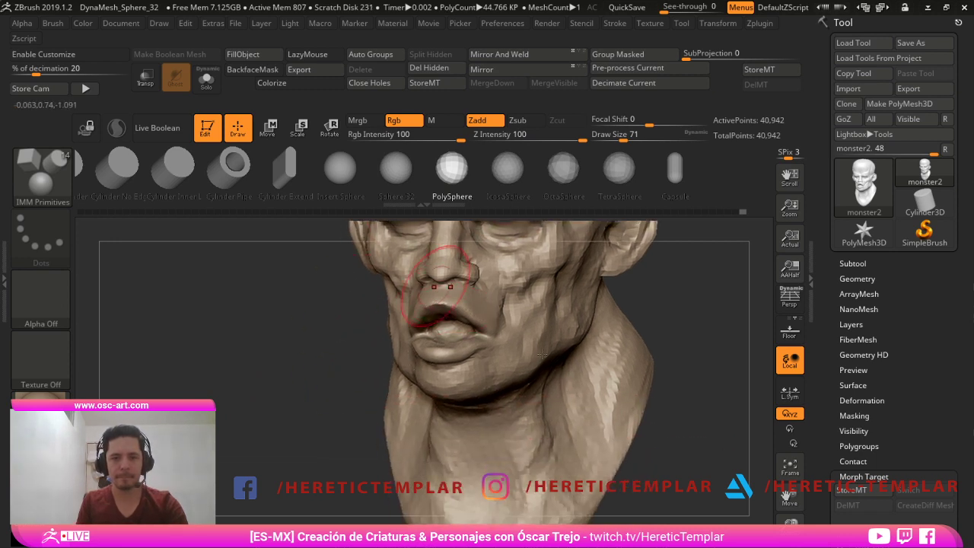
pyautogui.moveTo(443, 323); pyautogui.dragTo(450, 329)
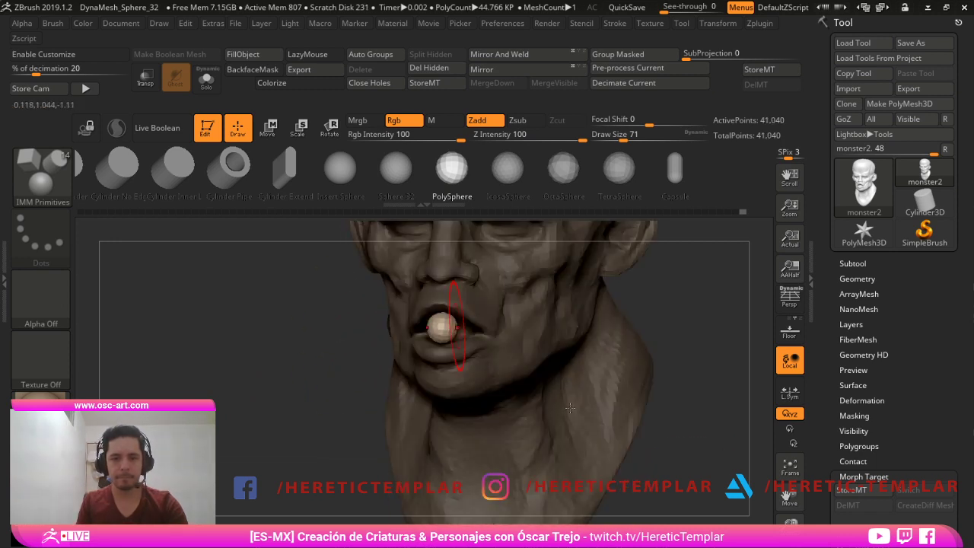
# - Isolate the head mesh from the inserted sphere and split the hidden sphere into its own subtool
pyautogui.keyDown('ctrl'); pyautogui.keyDown('shift'); pyautogui.click(442, 324); pyautogui.keyUp('shift'); pyautogui.keyUp('ctrl')
pyautogui.keyDown('ctrl'); pyautogui.keyDown('shift'); pyautogui.click(387, 441); pyautogui.keyUp('shift'); pyautogui.keyUp('ctrl')
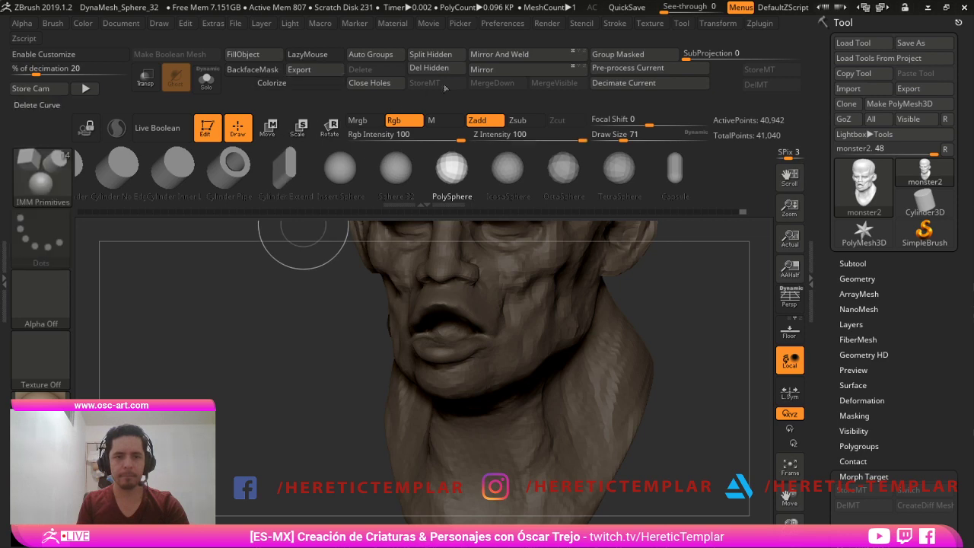
pyautogui.click(431, 55)
# - Select the sphere subtool and flatten it up under the upper lip with the Move brush
pyautogui.moveTo(375, 457)
pyautogui.keyDown('shift'); pyautogui.mouseDown()
pyautogui.moveTo(330, 485)
pyautogui.moveTo(361, 461)
pyautogui.mouseUp(); pyautogui.keyUp('shift')
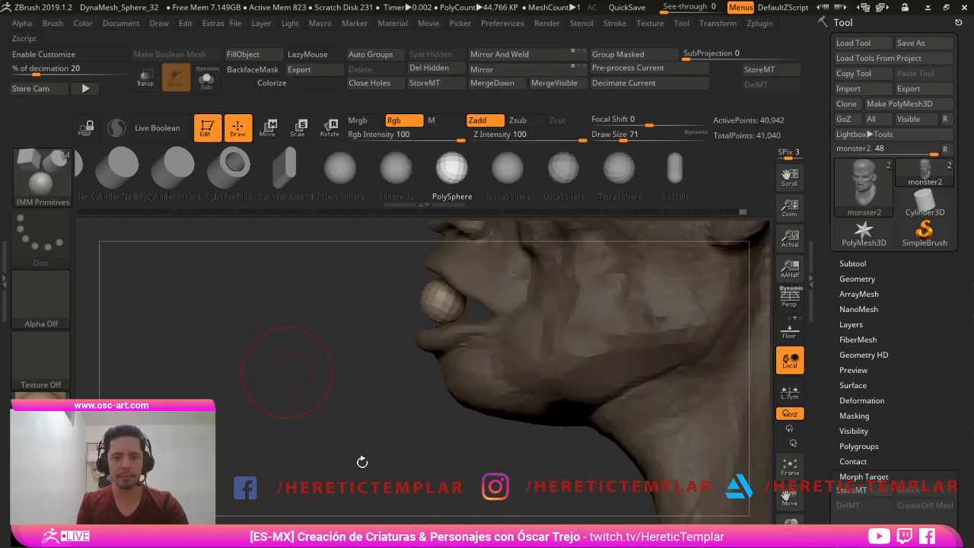
pyautogui.press('b')
pyautogui.press('m')
pyautogui.press('v')
pyautogui.press('s')
pyautogui.moveTo(434, 289); pyautogui.dragTo(441, 290)
pyautogui.keyDown('ctrl'); pyautogui.click(411, 304); pyautogui.keyUp('ctrl')
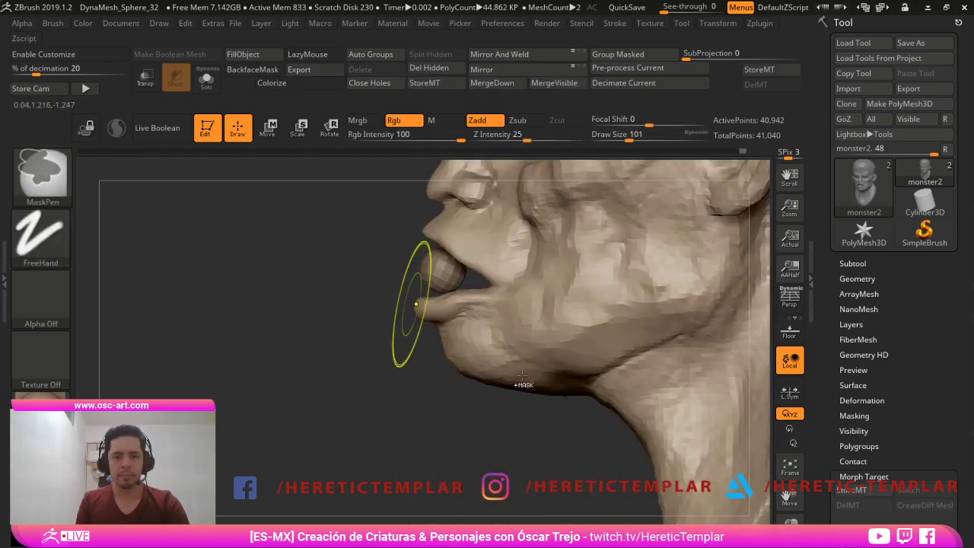
pyautogui.keyDown('alt'); pyautogui.click(447, 274); pyautogui.keyUp('alt')
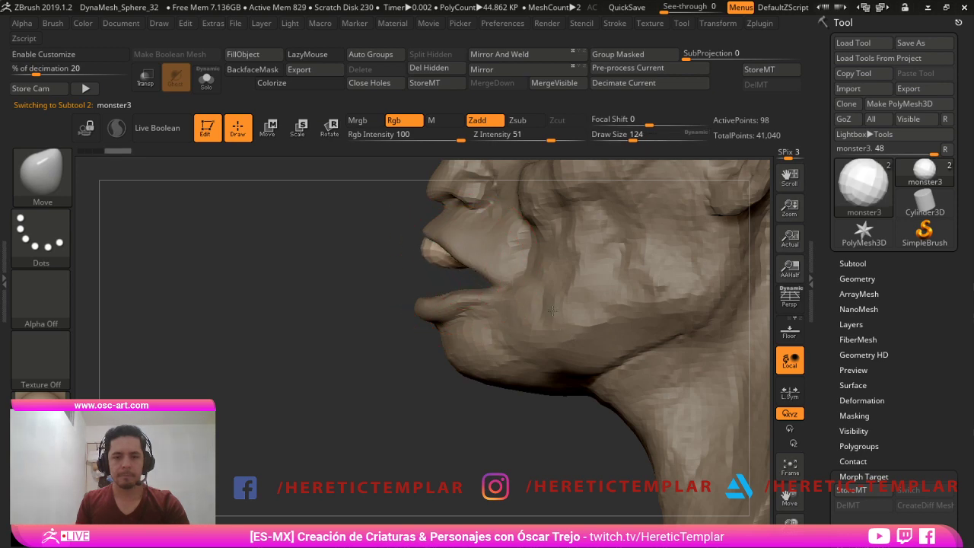
pyautogui.press('s')
pyautogui.moveTo(456, 268); pyautogui.dragTo(452, 267)
pyautogui.moveTo(432, 254); pyautogui.dragTo(441, 256)
# - Widen and flatten the sphere into an upper teeth mass from several angles, using the Move brush at draw sizes 97 to 132
pyautogui.moveTo(335, 335); pyautogui.dragTo(487, 328)
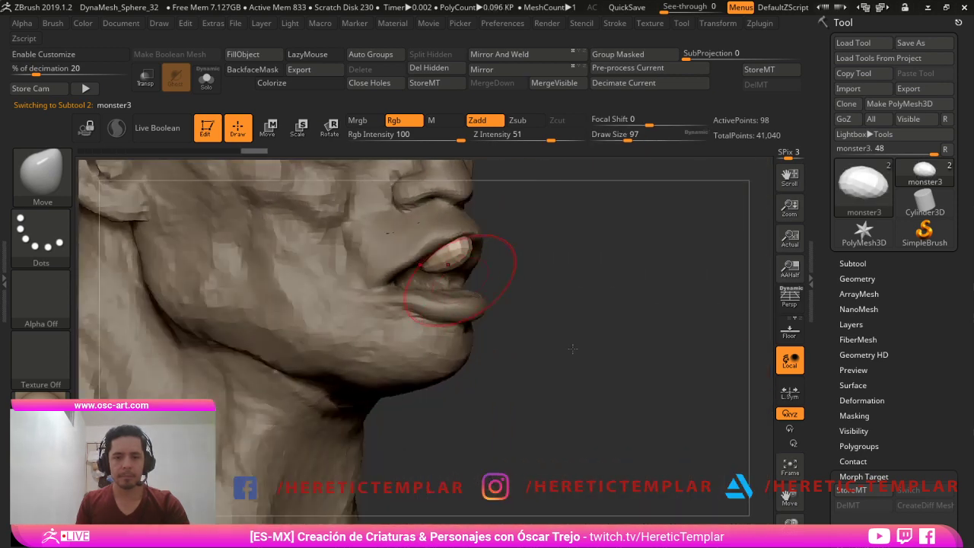
pyautogui.moveTo(572, 349); pyautogui.dragTo(576, 320)
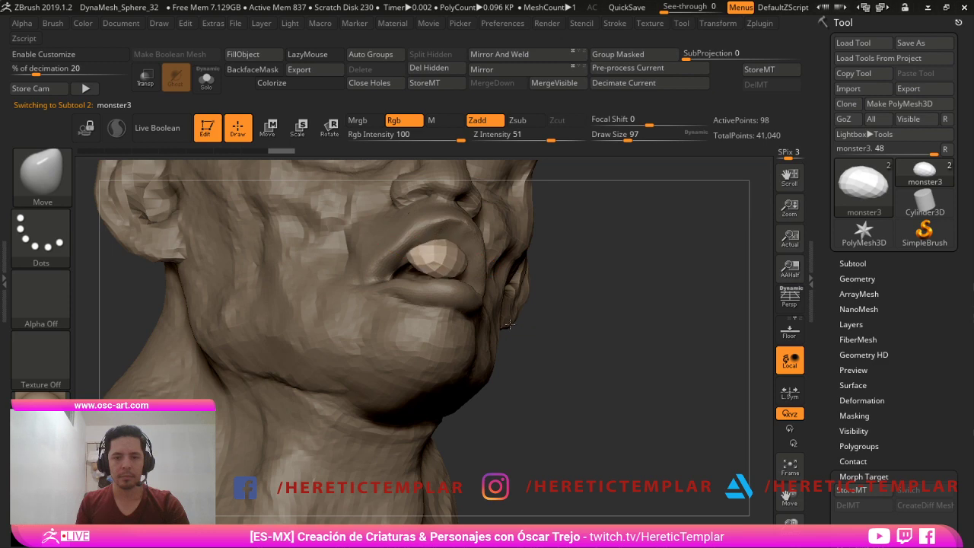
pyautogui.moveTo(508, 325); pyautogui.dragTo(557, 325)
pyautogui.press('s')
pyautogui.moveTo(463, 261); pyautogui.dragTo(475, 261)
pyautogui.moveTo(597, 325); pyautogui.dragTo(672, 327)
pyautogui.press('s')
pyautogui.moveTo(513, 264); pyautogui.dragTo(505, 264)
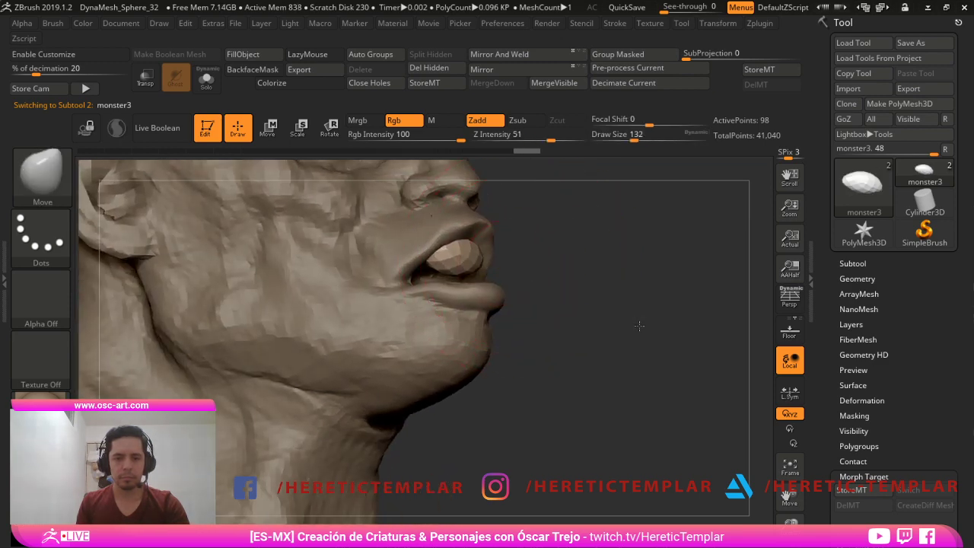
pyautogui.moveTo(639, 325); pyautogui.dragTo(668, 327)
pyautogui.moveTo(493, 268); pyautogui.dragTo(500, 263)
# - Extend the upper teeth mass back toward the mouth corners in side view with the Move brush at draw size 112
pyautogui.moveTo(637, 334)
pyautogui.mouseDown()
pyautogui.moveTo(655, 343)
pyautogui.moveTo(441, 341)
pyautogui.mouseUp()
pyautogui.press('s')
pyautogui.moveTo(543, 263); pyautogui.dragTo(561, 277)
pyautogui.moveTo(544, 344); pyautogui.dragTo(705, 324)
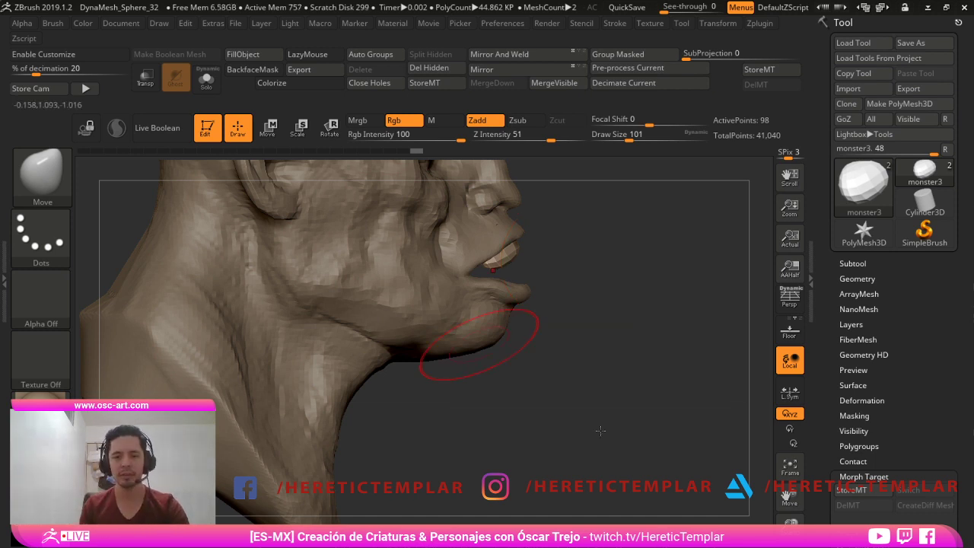
pyautogui.moveTo(566, 324)
pyautogui.keyDown('alt'); pyautogui.mouseDown()
pyautogui.moveTo(505, 333)
pyautogui.moveTo(492, 315)
pyautogui.mouseUp(); pyautogui.keyUp('alt')
pyautogui.press('s')
pyautogui.click(467, 306)
pyautogui.press('s')
pyautogui.click(453, 284)
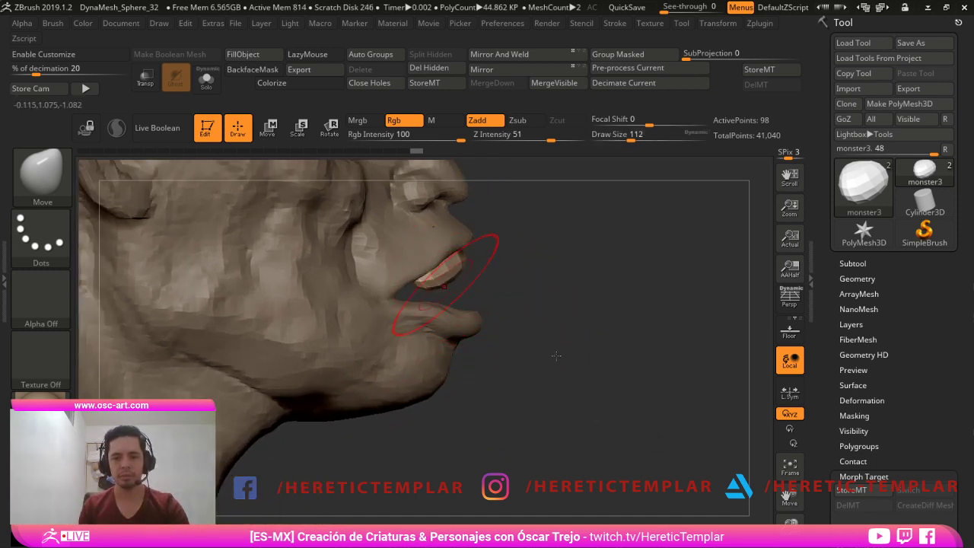
pyautogui.moveTo(447, 279); pyautogui.dragTo(423, 281)
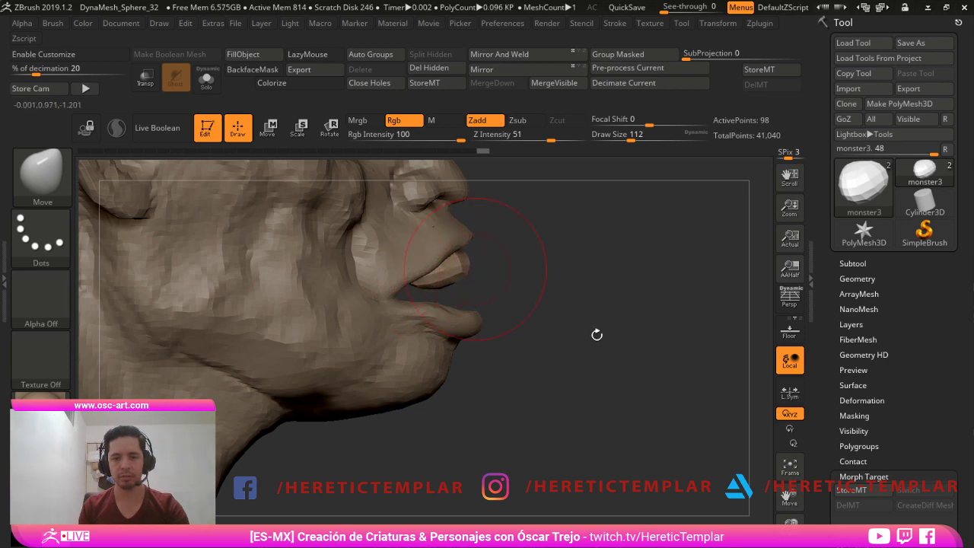
# - Duplicate the upper teeth mass and move the copy down onto the lower lip to form the lower teeth
pyautogui.moveTo(650, 346)
pyautogui.mouseDown()
pyautogui.moveTo(601, 347)
pyautogui.moveTo(640, 346)
pyautogui.mouseUp()
pyautogui.press('w')
pyautogui.keyDown('ctrl'); pyautogui.moveTo(508, 254); pyautogui.dragTo(494, 287); pyautogui.keyUp('ctrl')
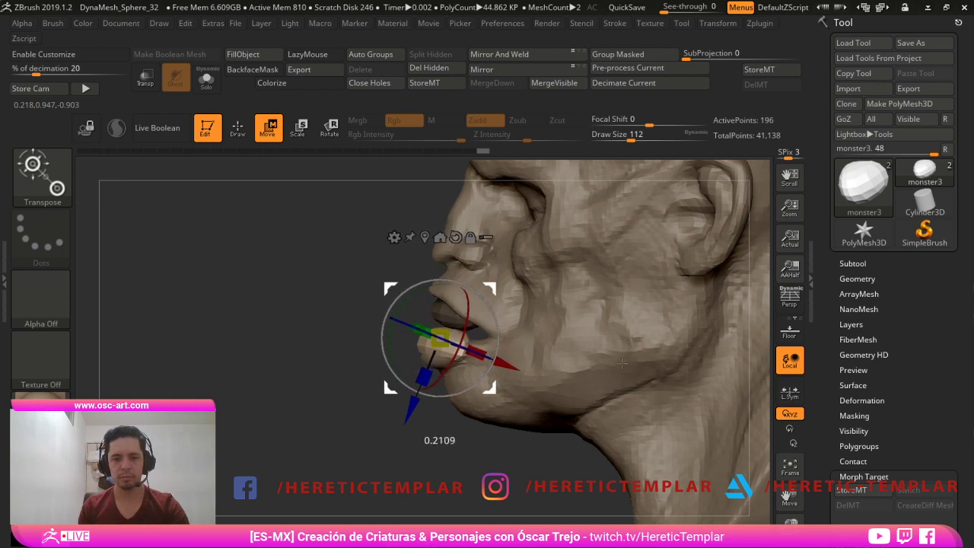
# - Fit the lower teeth mass behind the lower lip with the Move brush at draw size 124
pyautogui.press('q')
pyautogui.press('s')
pyautogui.click(467, 357)
pyautogui.moveTo(467, 357); pyautogui.dragTo(469, 356)
pyautogui.moveTo(443, 344)
pyautogui.mouseDown()
pyautogui.moveTo(471, 339)
pyautogui.moveTo(650, 435)
pyautogui.moveTo(629, 419)
pyautogui.mouseUp()
pyautogui.moveTo(726, 400); pyautogui.dragTo(603, 452)
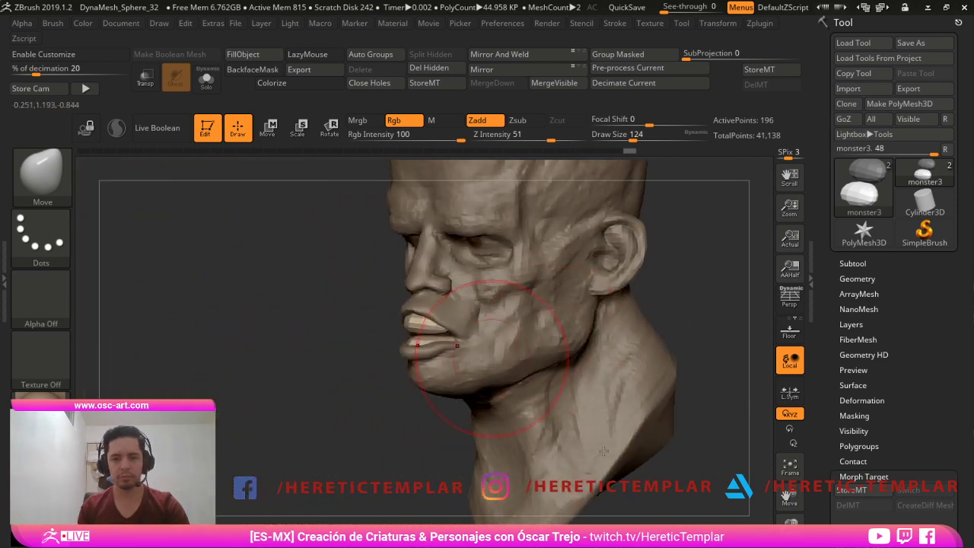
# - Adjust the two ellipsoids inside the mouth with the Move brush at draw size 90
pyautogui.moveTo(462, 484); pyautogui.dragTo(690, 441)
pyautogui.moveTo(635, 427); pyautogui.dragTo(492, 394)
pyautogui.press('s')
pyautogui.click(461, 362)
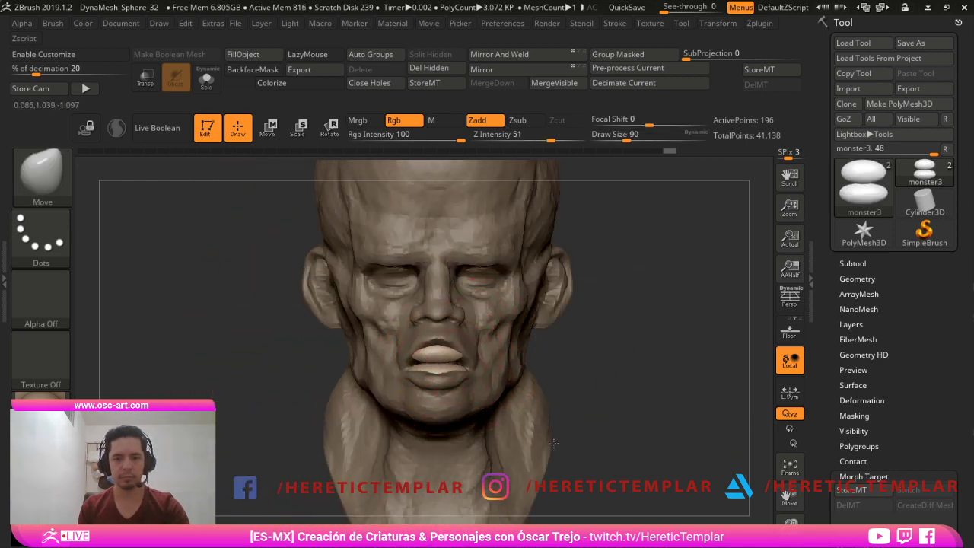
pyautogui.moveTo(726, 439); pyautogui.dragTo(742, 437)
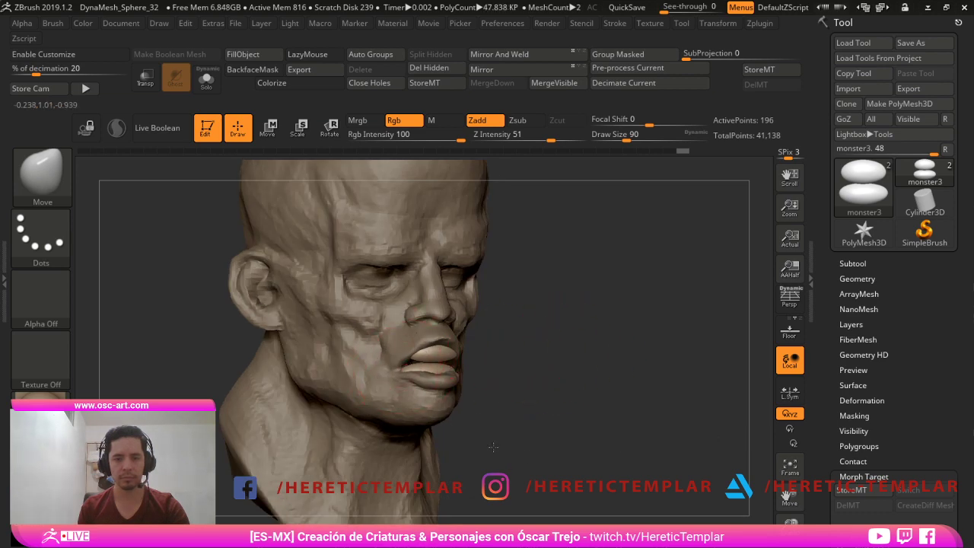
# - Activate the head subtool and push the upper lip back in profile with the Move Topological brush at draw size 116
pyautogui.keyDown('alt'); pyautogui.click(451, 396); pyautogui.keyUp('alt')
pyautogui.moveTo(581, 435); pyautogui.dragTo(648, 461)
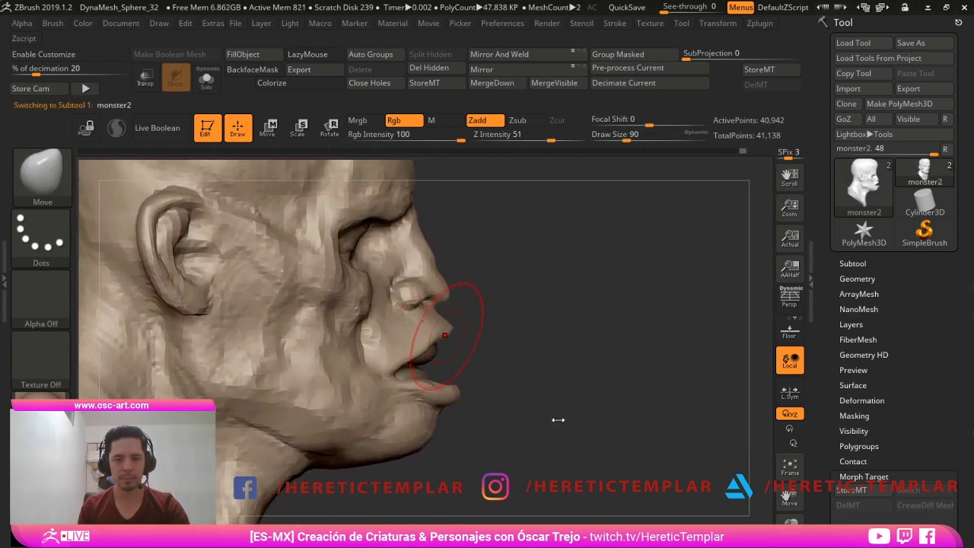
pyautogui.press('b')
pyautogui.press('m')
pyautogui.press('t')
pyautogui.press(']')
pyautogui.press(']')
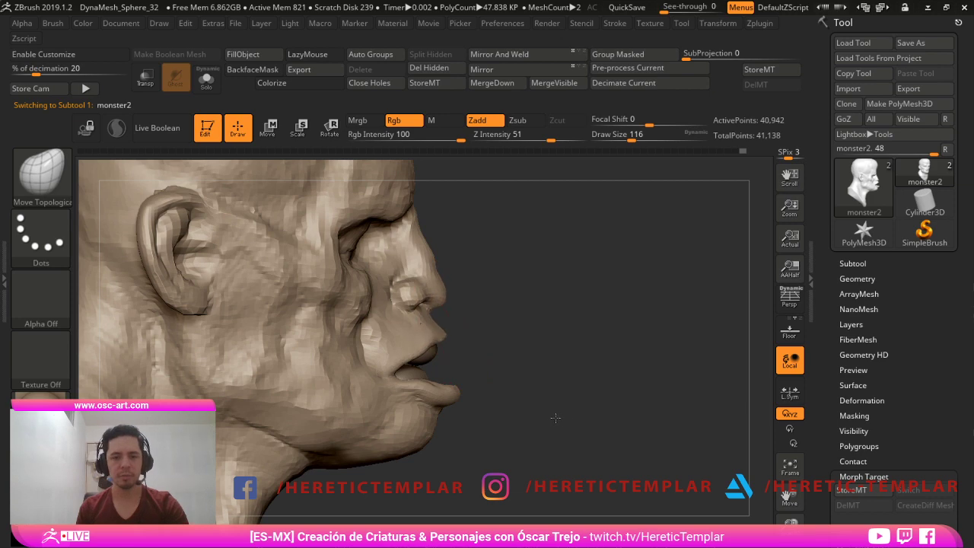
pyautogui.moveTo(418, 350); pyautogui.dragTo(402, 352)
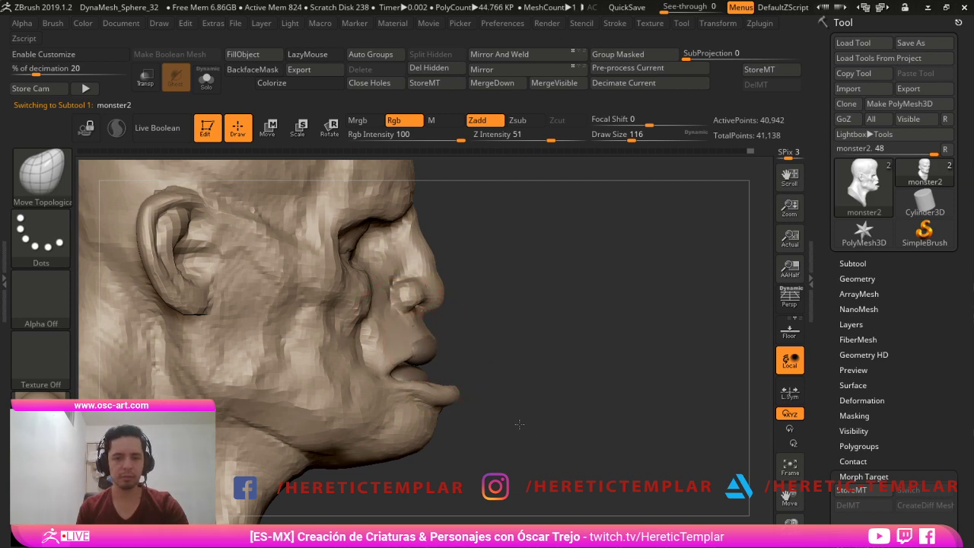
# - Reshape the lips from front and profile with the Move Topological brush, nudging the lower lip up and outward
pyautogui.press('[')
pyautogui.press('[')
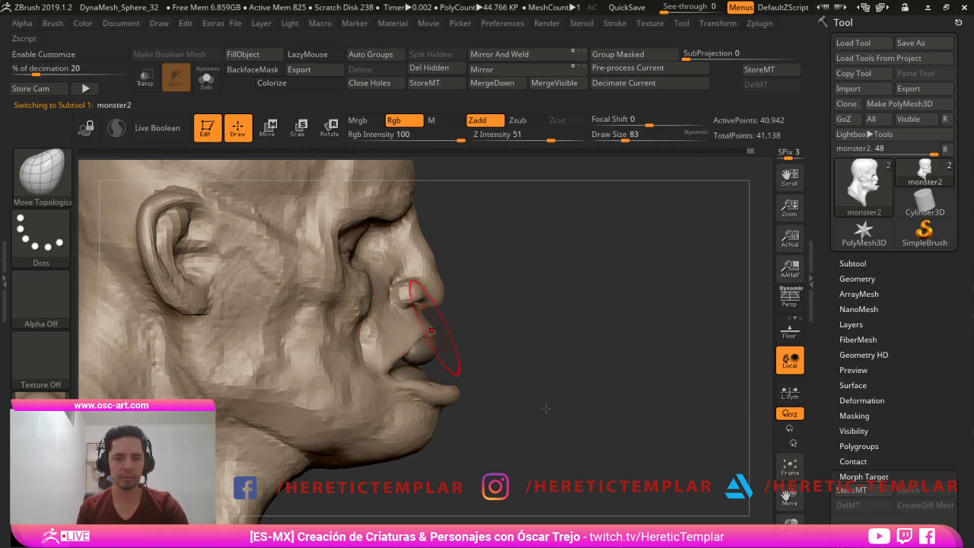
pyautogui.moveTo(546, 409); pyautogui.dragTo(571, 409)
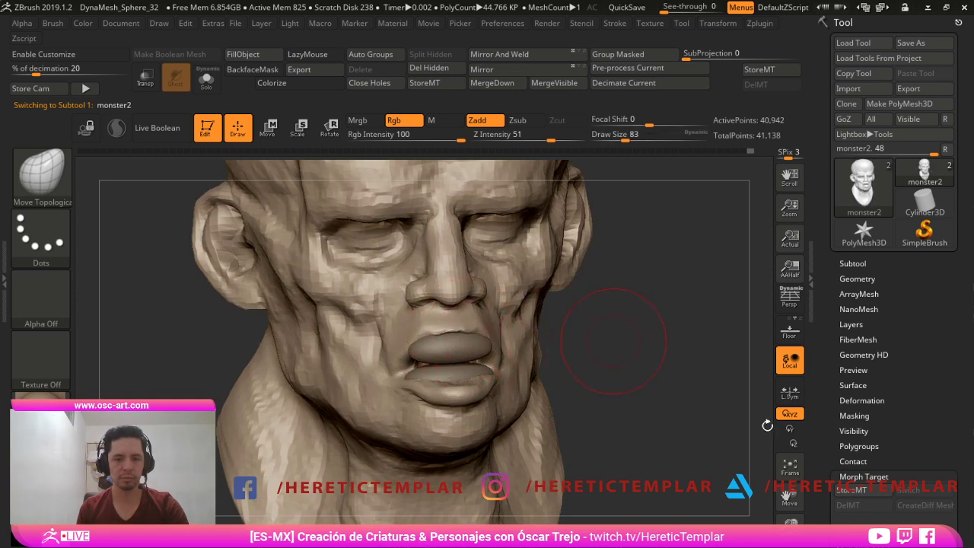
pyautogui.moveTo(614, 341); pyautogui.dragTo(526, 351)
pyautogui.press('s')
pyautogui.moveTo(411, 351)
pyautogui.mouseDown()
pyautogui.moveTo(351, 355)
pyautogui.moveTo(465, 345)
pyautogui.mouseUp()
pyautogui.press('s')
pyautogui.press('s')
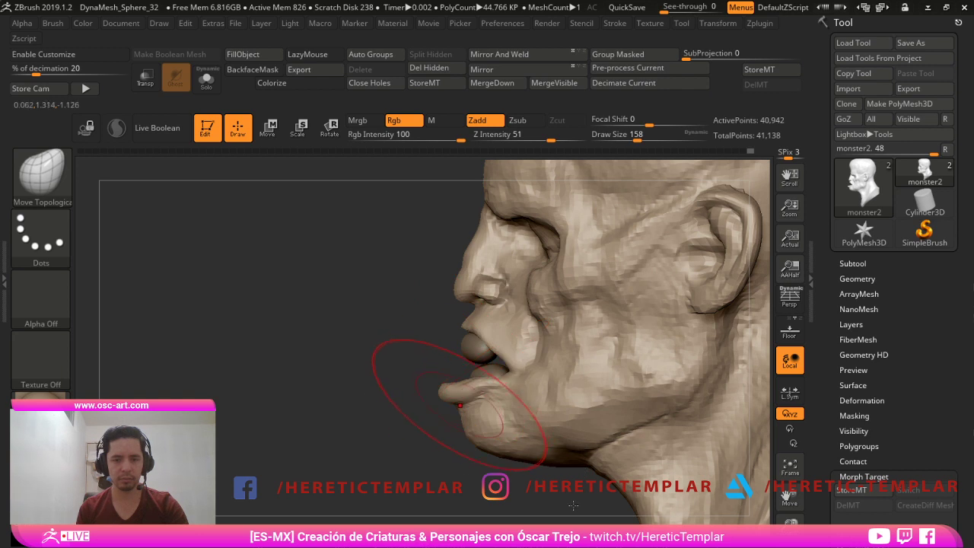
pyautogui.press('s')
pyautogui.moveTo(460, 400); pyautogui.dragTo(452, 394)
# - Mask the lower jaw and cheek from the chin up to the ear, and invert the mask
pyautogui.keyDown('alt'); pyautogui.moveTo(566, 493); pyautogui.dragTo(480, 459); pyautogui.keyUp('alt')
pyautogui.moveTo(376, 337)
pyautogui.keyDown('ctrl'); pyautogui.mouseDown()
pyautogui.moveTo(492, 443)
pyautogui.moveTo(524, 411)
pyautogui.moveTo(524, 428)
pyautogui.mouseUp(); pyautogui.keyUp('ctrl')
pyautogui.moveTo(533, 385)
pyautogui.keyDown('ctrl'); pyautogui.mouseDown()
pyautogui.moveTo(514, 368)
pyautogui.moveTo(564, 318)
pyautogui.mouseUp(); pyautogui.keyUp('ctrl')
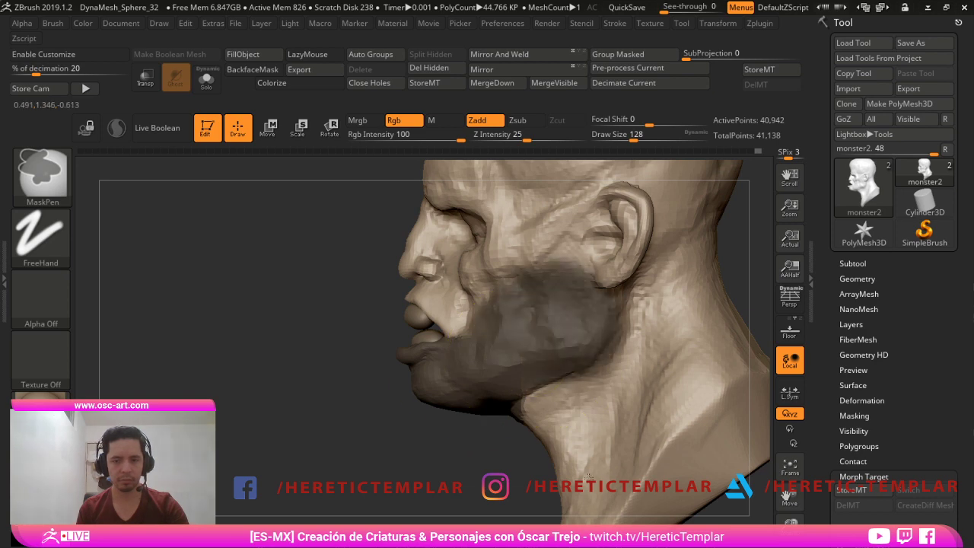
pyautogui.keyDown('ctrl'); pyautogui.click(392, 411); pyautogui.keyUp('ctrl')
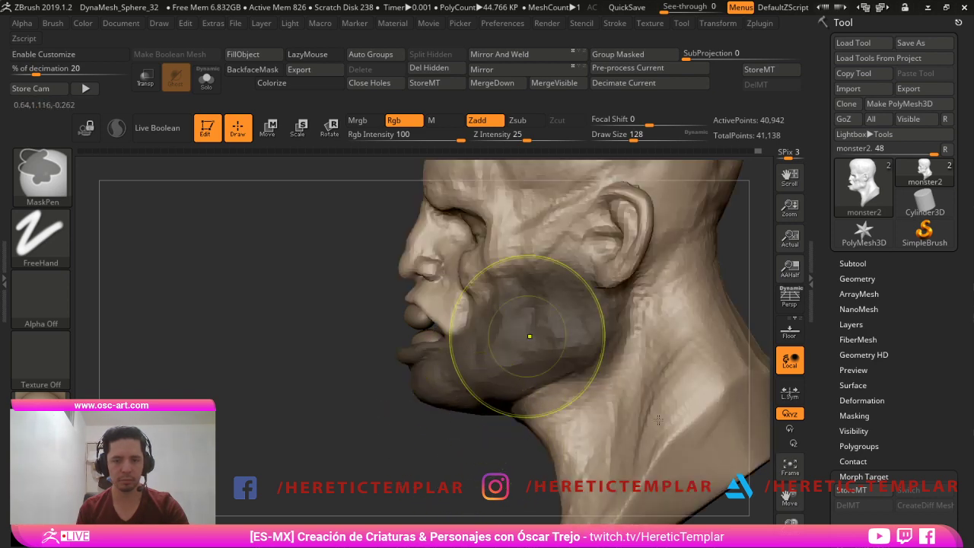
# - Rotate the unmasked jaw downward with the transform gizmo to open the mouth
pyautogui.press('w')
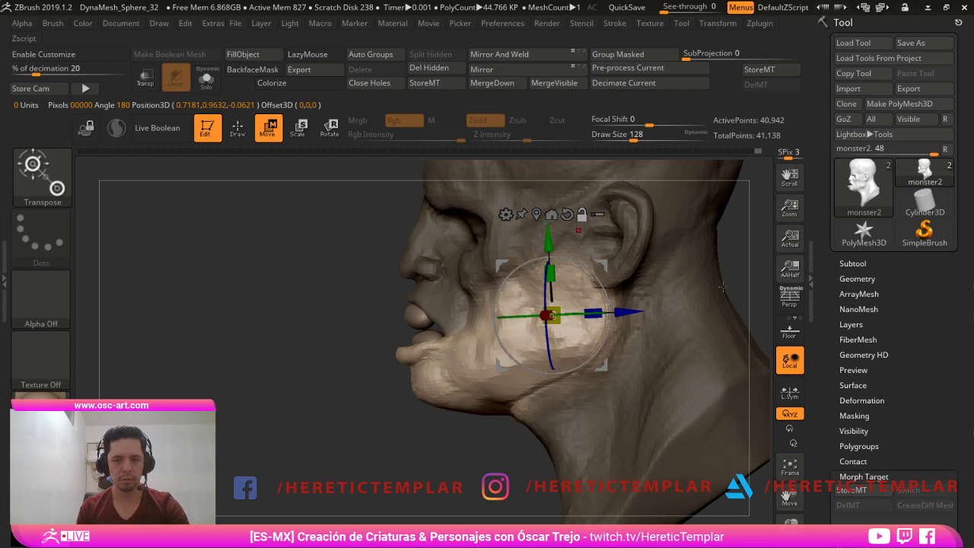
pyautogui.click(567, 214)
pyautogui.moveTo(591, 273); pyautogui.dragTo(587, 265)
# - Reshape the unmasked lower lip in profile with the Move brush at draw size 71
pyautogui.press('q')
pyautogui.press('s')
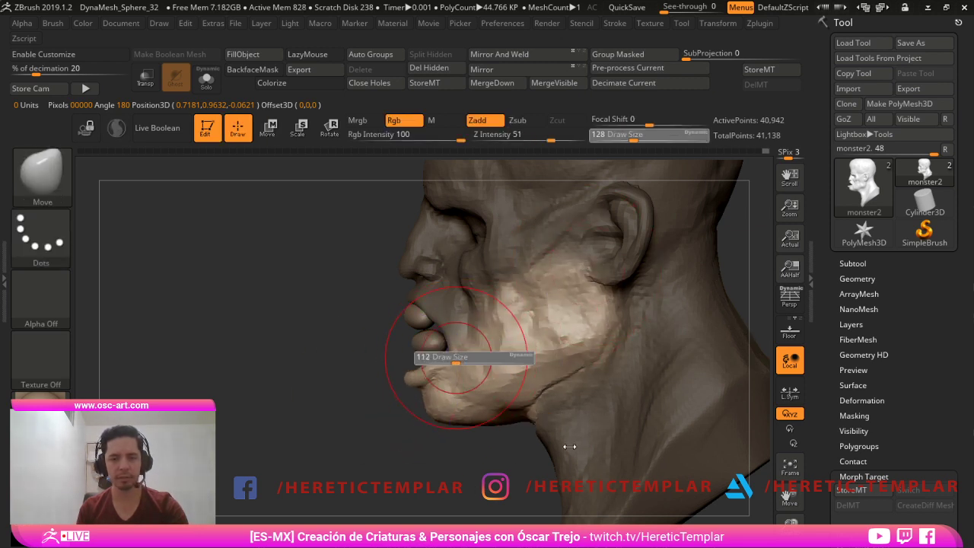
pyautogui.moveTo(456, 357); pyautogui.dragTo(449, 352)
pyautogui.press('s')
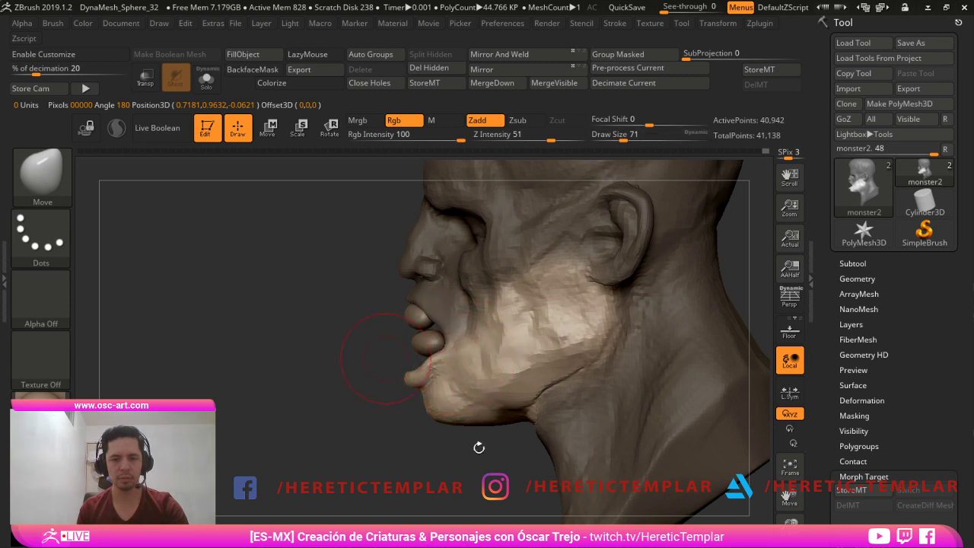
pyautogui.moveTo(386, 358); pyautogui.dragTo(560, 365)
pyautogui.press('s')
pyautogui.moveTo(447, 362); pyautogui.dragTo(464, 368)
pyautogui.press('s')
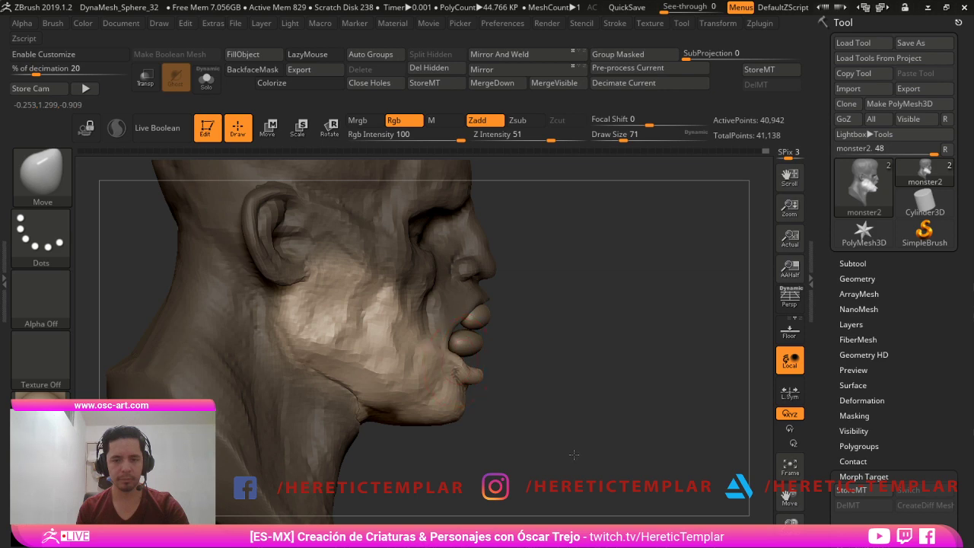
# - Adjust the opened jaw with the Move brush at draw size 112 and clear the mask
pyautogui.moveTo(552, 367); pyautogui.dragTo(483, 367)
pyautogui.press('s')
pyautogui.moveTo(492, 367); pyautogui.dragTo(532, 357)
pyautogui.moveTo(633, 330)
pyautogui.keyDown('ctrl'); pyautogui.mouseDown()
pyautogui.moveTo(663, 348)
pyautogui.moveTo(633, 344)
pyautogui.mouseUp(); pyautogui.keyUp('ctrl')
# - Hide the ellipsoid subtool and make the head the active subtool
pyautogui.keyDown('alt'); pyautogui.click(511, 341); pyautogui.keyUp('alt')
pyautogui.moveTo(864, 189)
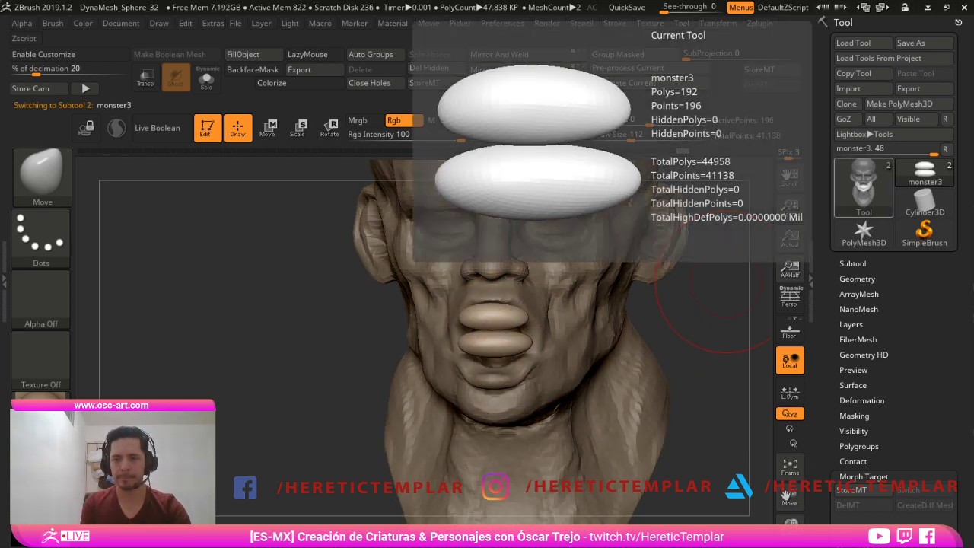
pyautogui.click(853, 264)
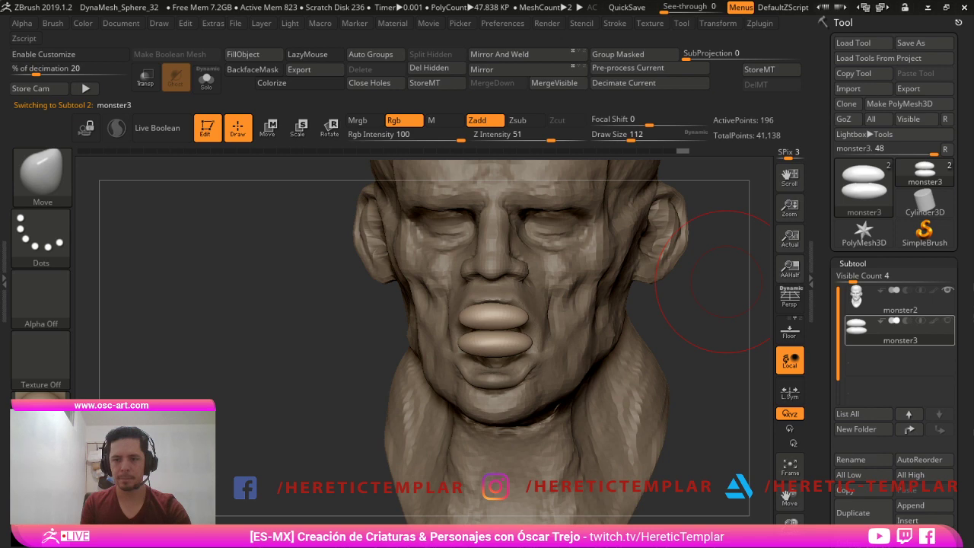
pyautogui.keyDown('alt'); pyautogui.click(609, 371); pyautogui.keyUp('alt')
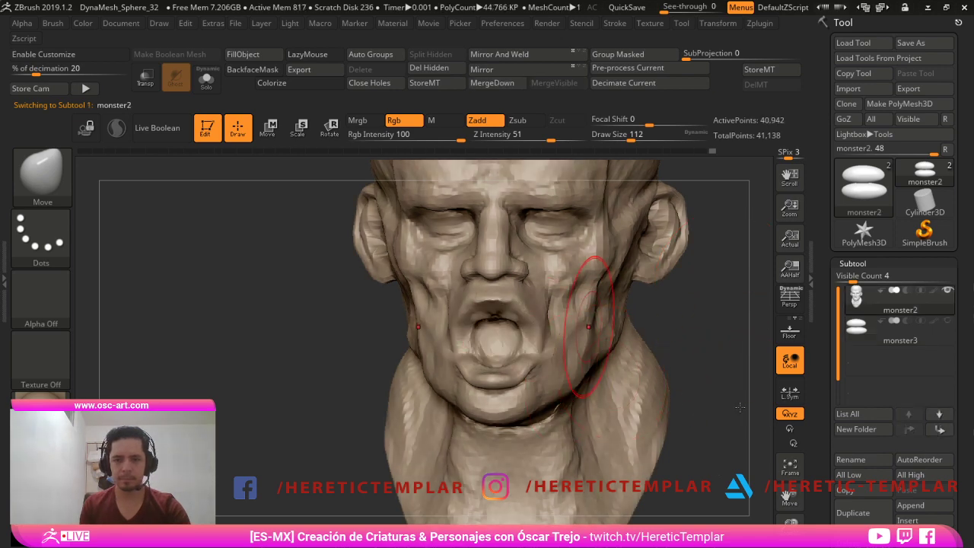
# - Pull the upper lip and the bridge of the nose forward in profile with the Move brush at draw sizes 71 and 65
pyautogui.moveTo(740, 407); pyautogui.dragTo(525, 411)
pyautogui.press('s')
pyautogui.click(507, 332)
pyautogui.press('s')
pyautogui.moveTo(504, 307)
pyautogui.mouseDown()
pyautogui.moveTo(493, 307)
pyautogui.moveTo(499, 301)
pyautogui.mouseUp()
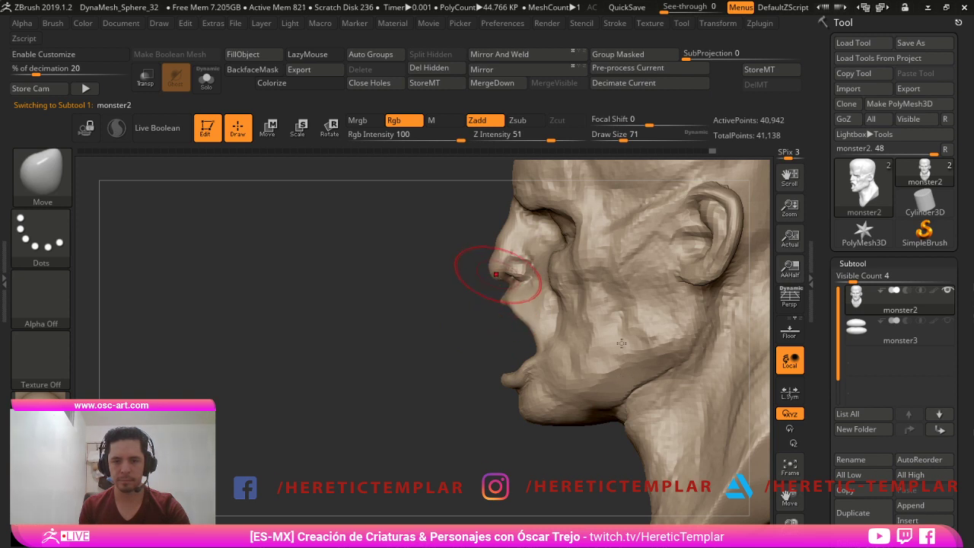
pyautogui.moveTo(508, 240); pyautogui.dragTo(496, 234)
pyautogui.press('s')
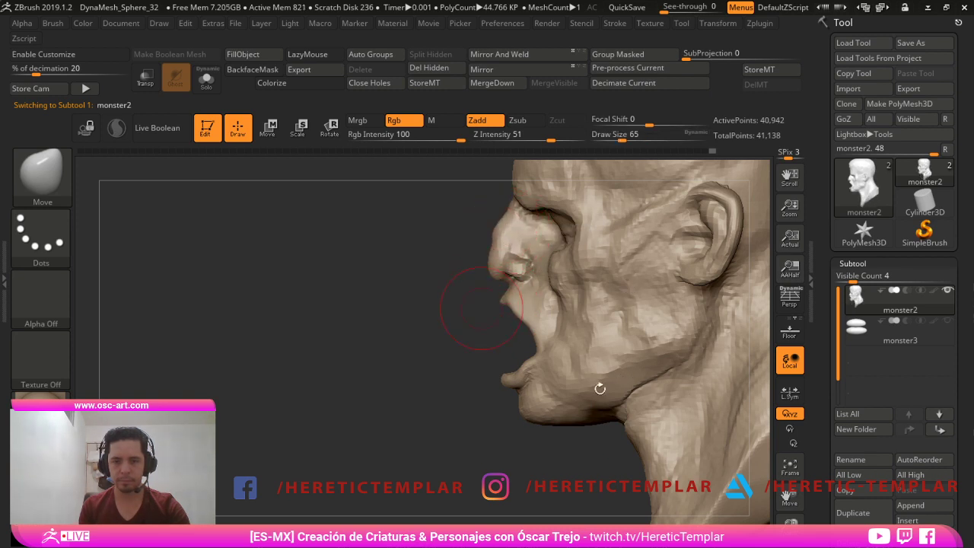
pyautogui.keyDown('alt'); pyautogui.moveTo(481, 308); pyautogui.dragTo(467, 323); pyautogui.keyUp('alt')
pyautogui.press('s')
pyautogui.moveTo(491, 257)
pyautogui.mouseDown()
pyautogui.moveTo(501, 257)
pyautogui.moveTo(493, 258)
pyautogui.mouseUp()
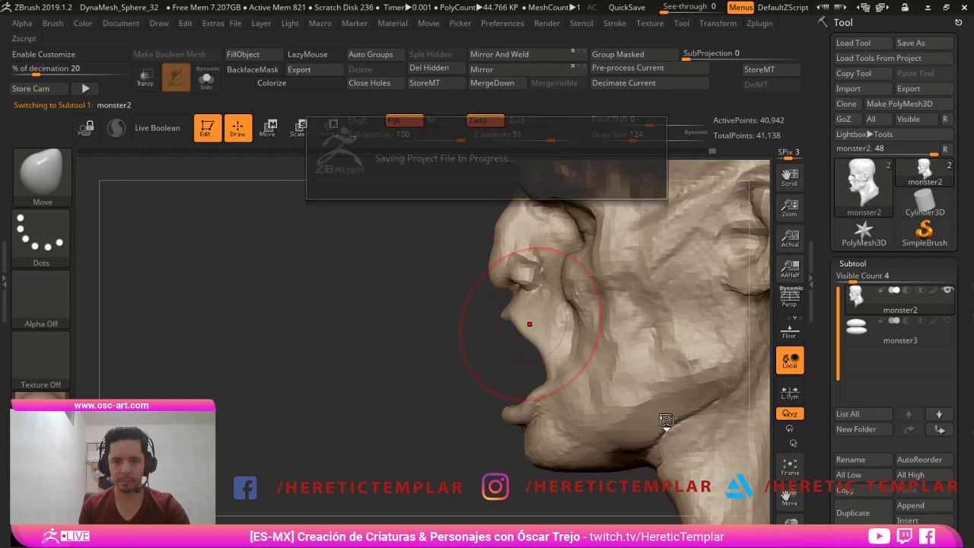
# - Refine the upper lip and the rim of the mouth opening with the Move brush, using draw sizes 49 and 62
pyautogui.press('s')
pyautogui.moveTo(554, 346); pyautogui.dragTo(516, 324)
pyautogui.press('s')
pyautogui.press('s')
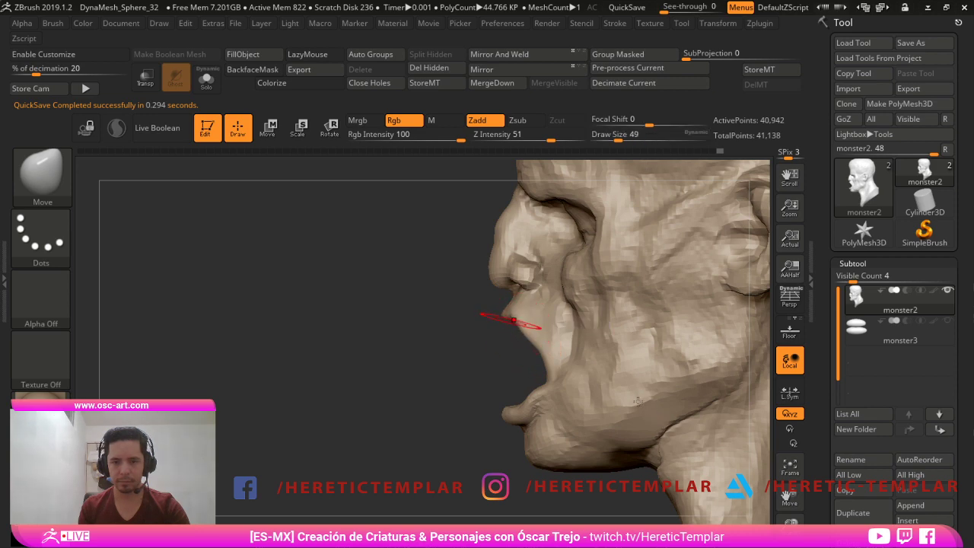
pyautogui.moveTo(457, 323); pyautogui.dragTo(524, 330)
pyautogui.press('s')
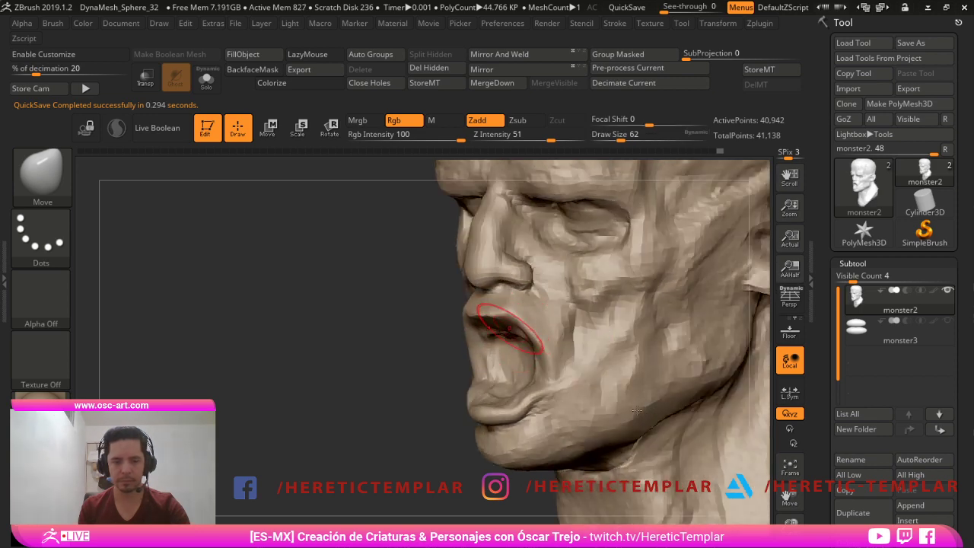
# - Sculpt the inside of the open mouth with the ClayBuildup brush at Z intensity 20
pyautogui.press('b')
pyautogui.press('c')
pyautogui.press('b')
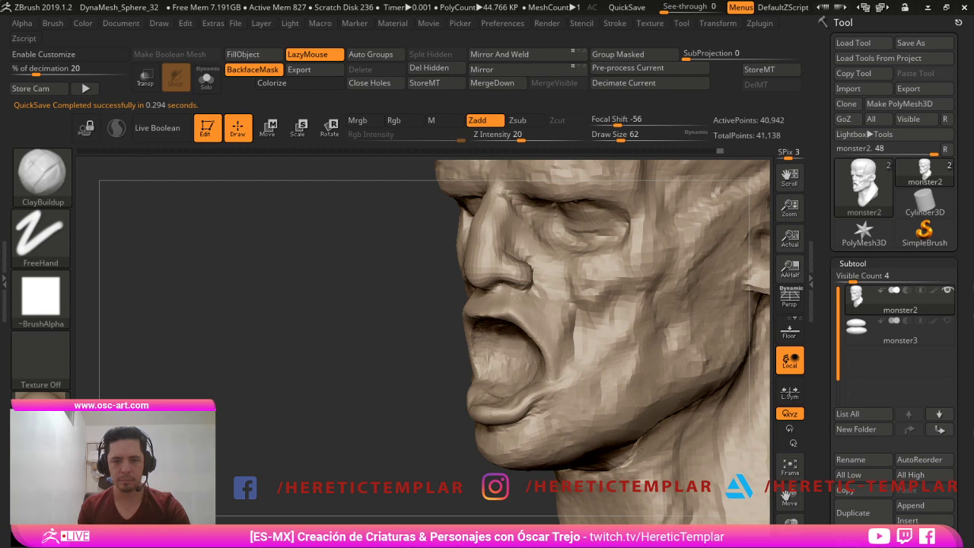
pyautogui.moveTo(449, 363); pyautogui.dragTo(499, 366)
pyautogui.press('s')
pyautogui.moveTo(497, 365)
pyautogui.mouseDown()
pyautogui.moveTo(485, 358)
pyautogui.moveTo(484, 382)
pyautogui.moveTo(487, 349)
pyautogui.moveTo(503, 366)
pyautogui.moveTo(539, 345)
pyautogui.moveTo(538, 364)
pyautogui.mouseUp()
pyautogui.press('s')
# - Shape the upper lip and mouth opening from the front with the Move brush at draw size 59
pyautogui.press('b')
pyautogui.press('m')
pyautogui.press('v')
pyautogui.press('s')
pyautogui.press('s')
pyautogui.moveTo(538, 316); pyautogui.dragTo(532, 316)
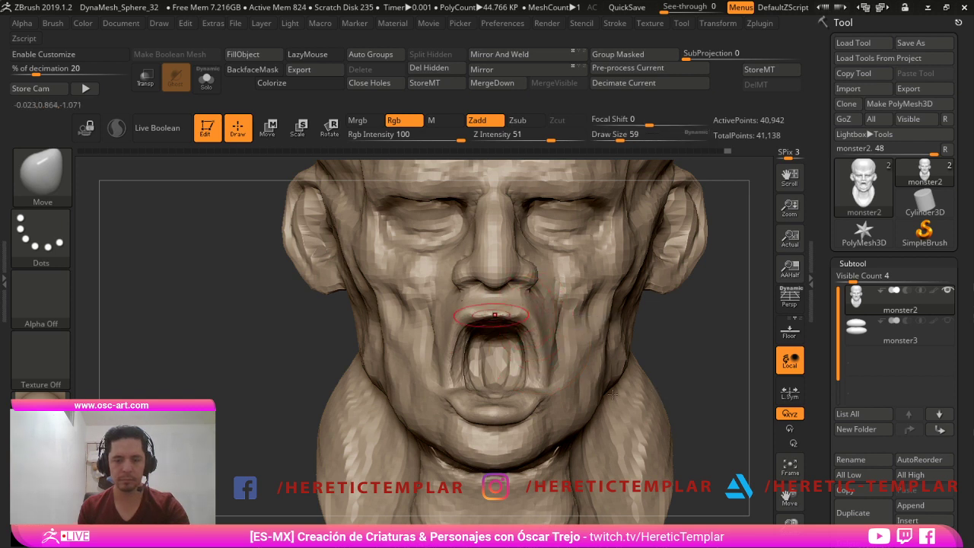
# - Flatten the lip rim and mouth interior with the TrimDynamic brush at draw size 59 and smooth the surfaces
pyautogui.press('b')
pyautogui.press('t')
pyautogui.press('d')
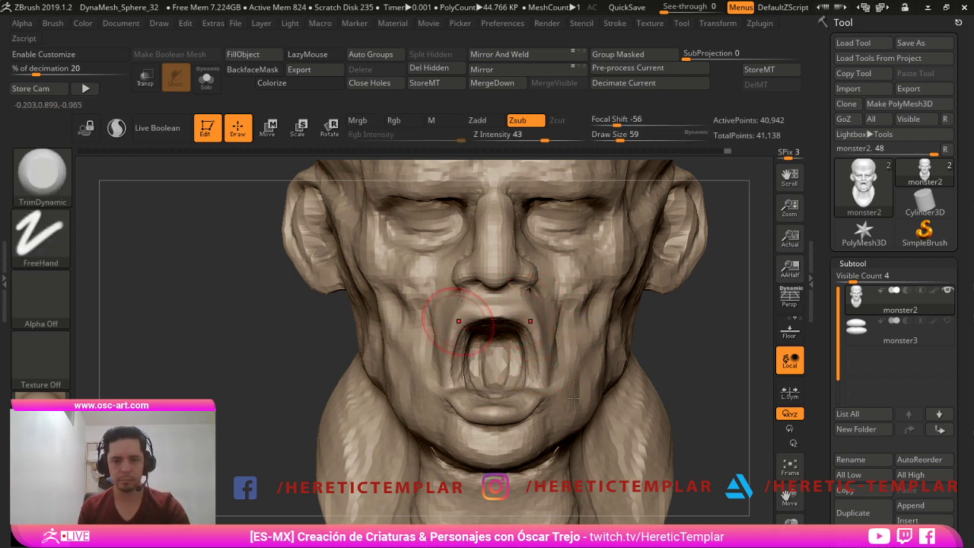
pyautogui.press('shift')
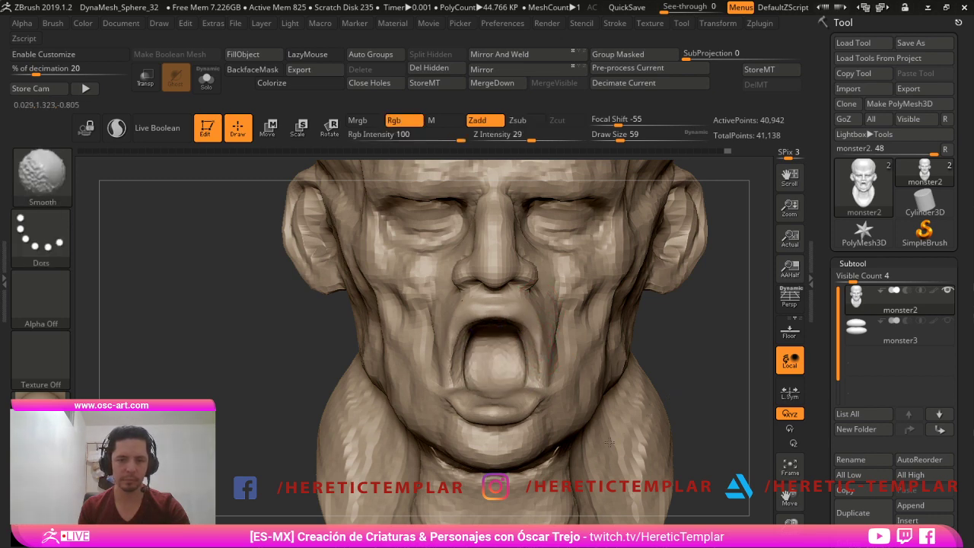
pyautogui.moveTo(703, 380)
pyautogui.mouseDown()
pyautogui.moveTo(688, 355)
pyautogui.moveTo(671, 373)
pyautogui.mouseUp()
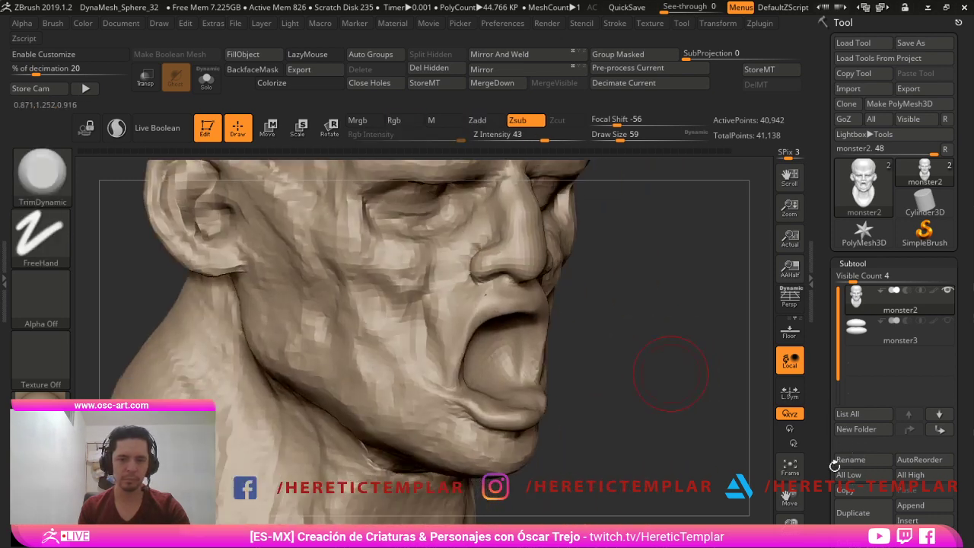
# - Add volume to the mouth floor behind the lower lip with the Clay brush at draw size 68
pyautogui.press('b')
pyautogui.press('c')
pyautogui.press('l')
pyautogui.moveTo(653, 440); pyautogui.dragTo(500, 401)
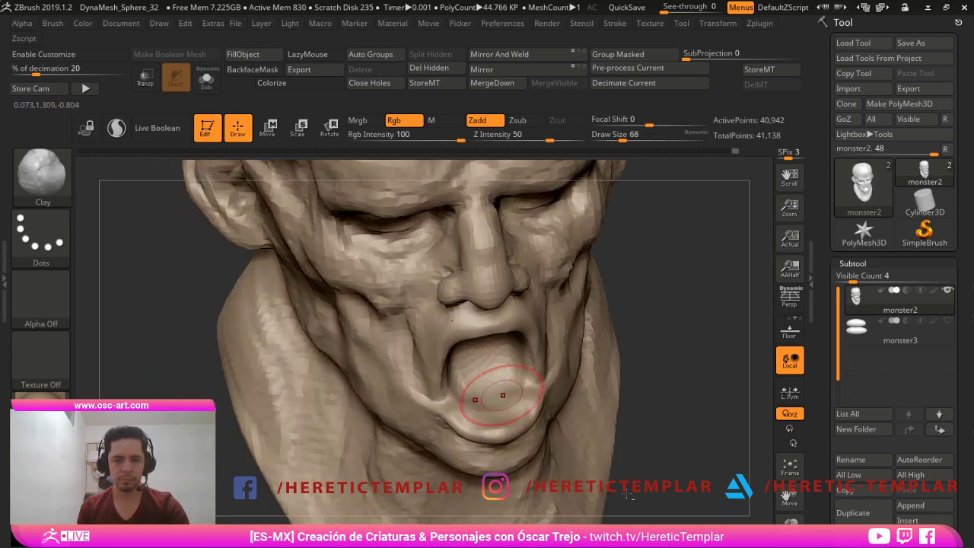
pyautogui.keyDown('shift'); pyautogui.moveTo(685, 363); pyautogui.dragTo(660, 341); pyautogui.keyUp('shift')
# - Adjust the sides of the mouth and the cheek folds with the Move brush at draw sizes 104 and 108
pyautogui.press('b')
pyautogui.press('m')
pyautogui.press('v')
pyautogui.press('s')
pyautogui.moveTo(515, 371)
pyautogui.mouseDown()
pyautogui.moveTo(526, 371)
pyautogui.moveTo(526, 350)
pyautogui.mouseUp()
pyautogui.press('s')
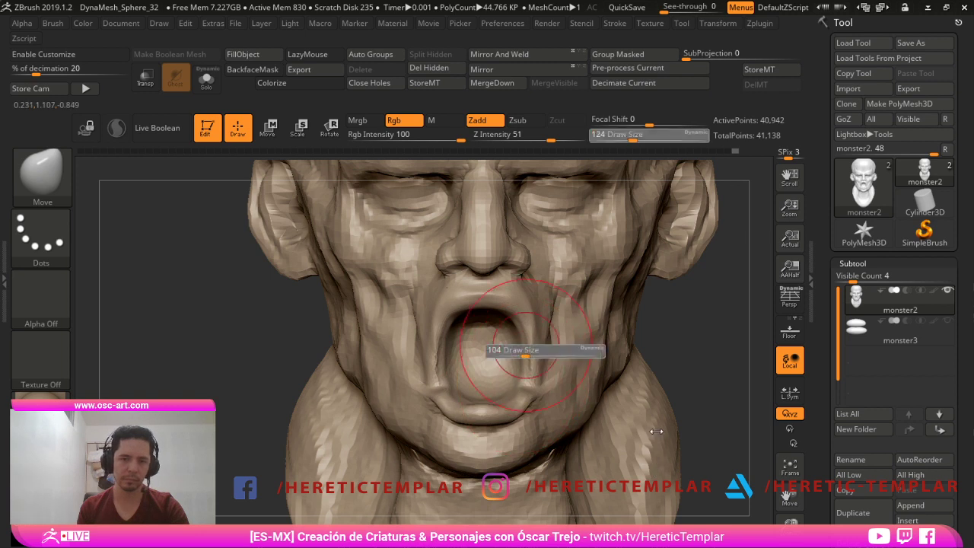
pyautogui.press('s')
pyautogui.moveTo(569, 284); pyautogui.dragTo(567, 284)
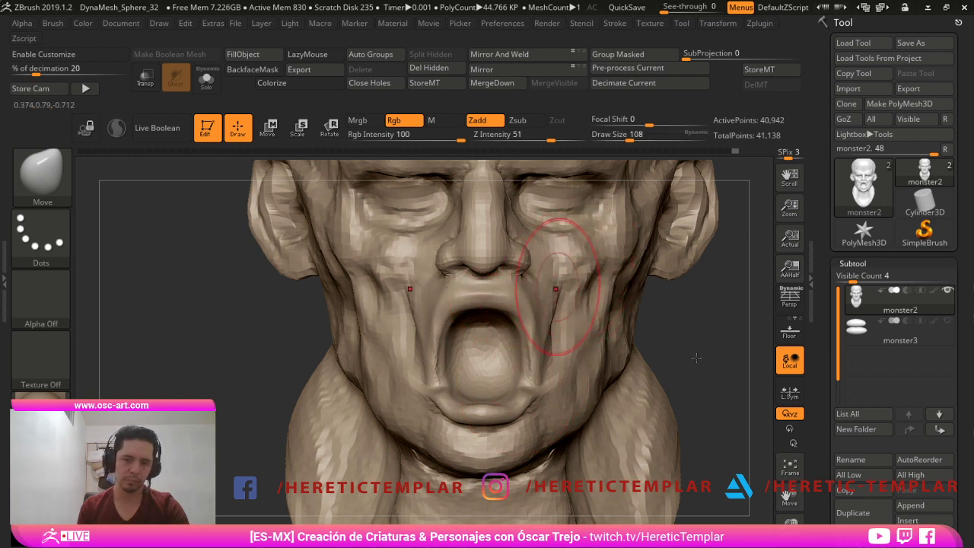
# - Carve the folds running down beside the mouth with the DamStandard brush at draw size 68
pyautogui.press('b')
pyautogui.press('d')
pyautogui.press('s')
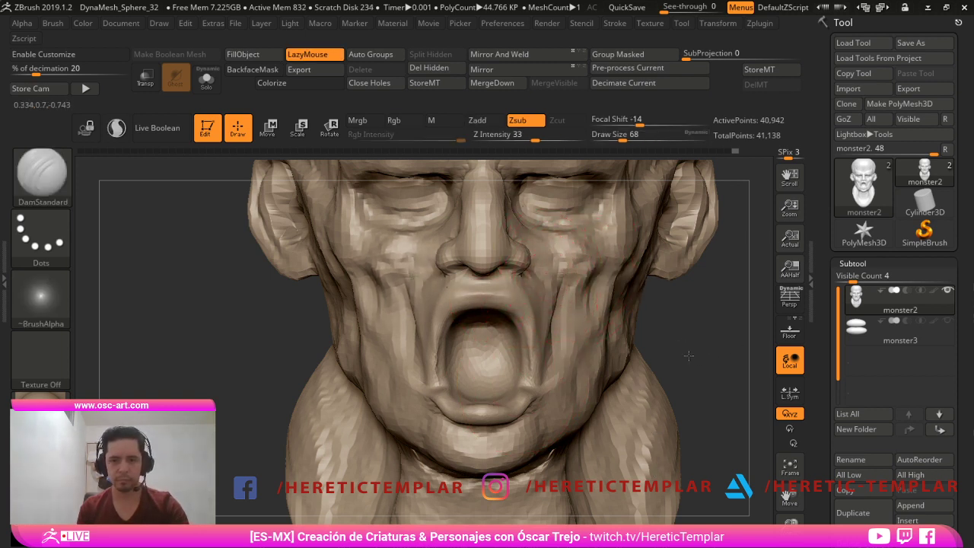
# - Lift the upper lip and pull the sides of the mouth back with the Move brush at draw size 87
pyautogui.press('b')
pyautogui.press('m')
pyautogui.press('v')
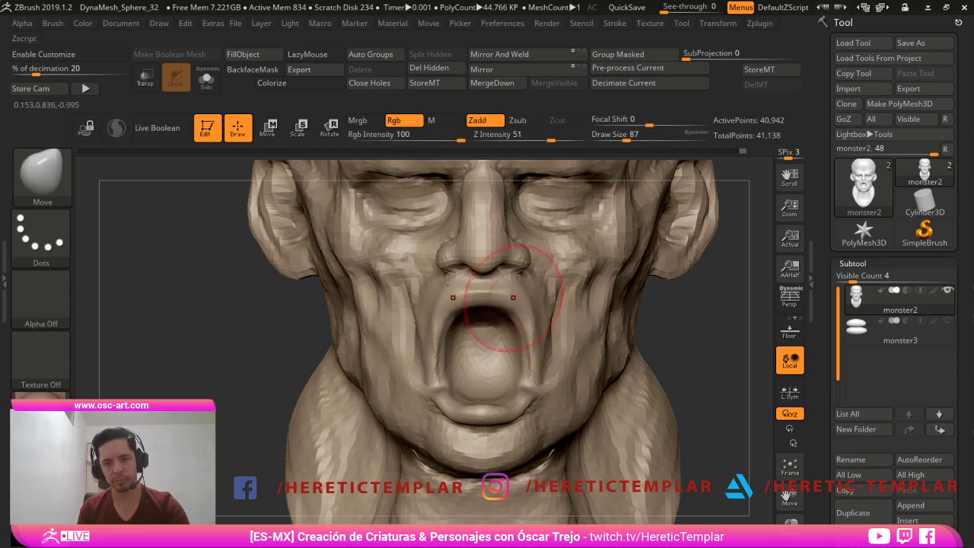
pyautogui.moveTo(722, 354); pyautogui.dragTo(567, 356)
pyautogui.moveTo(520, 309); pyautogui.dragTo(521, 294)
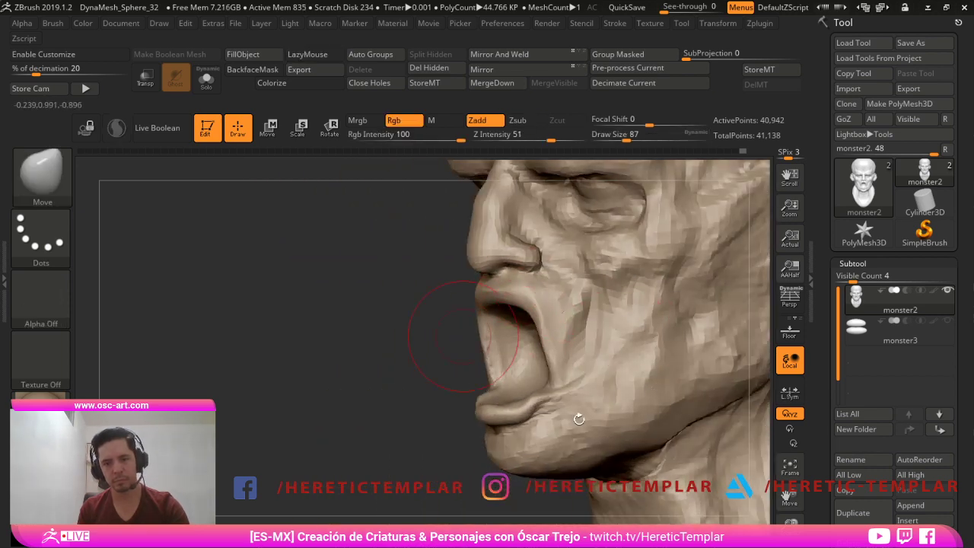
pyautogui.keyDown('alt'); pyautogui.moveTo(456, 330); pyautogui.dragTo(404, 320); pyautogui.keyUp('alt')
pyautogui.keyDown('alt'); pyautogui.moveTo(506, 400); pyautogui.dragTo(583, 422); pyautogui.keyUp('alt')
pyautogui.moveTo(527, 322); pyautogui.dragTo(562, 325)
# - Split the two mouth ellipsoids of the monster3 subtool into separate polygroups and isolate the upper one
pyautogui.moveTo(578, 422); pyautogui.dragTo(675, 434)
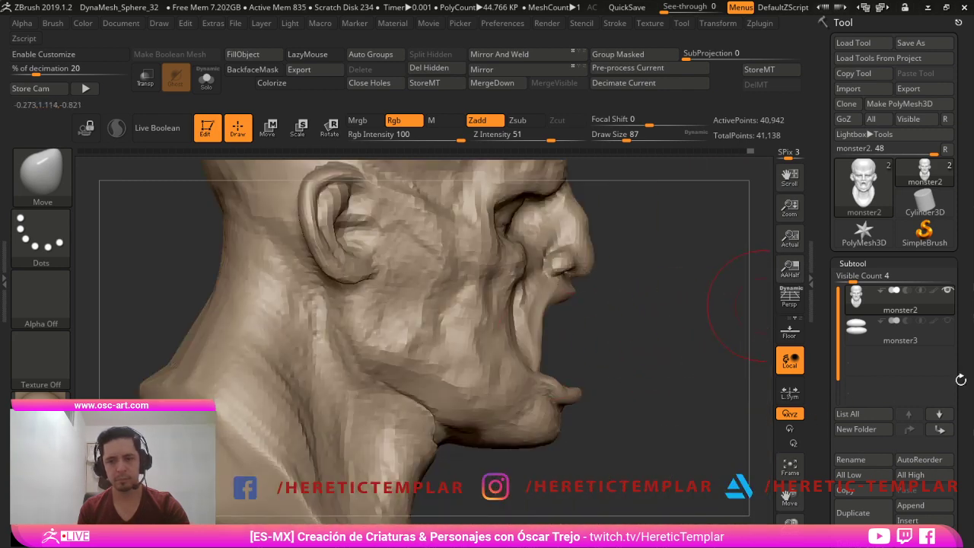
pyautogui.click(900, 327)
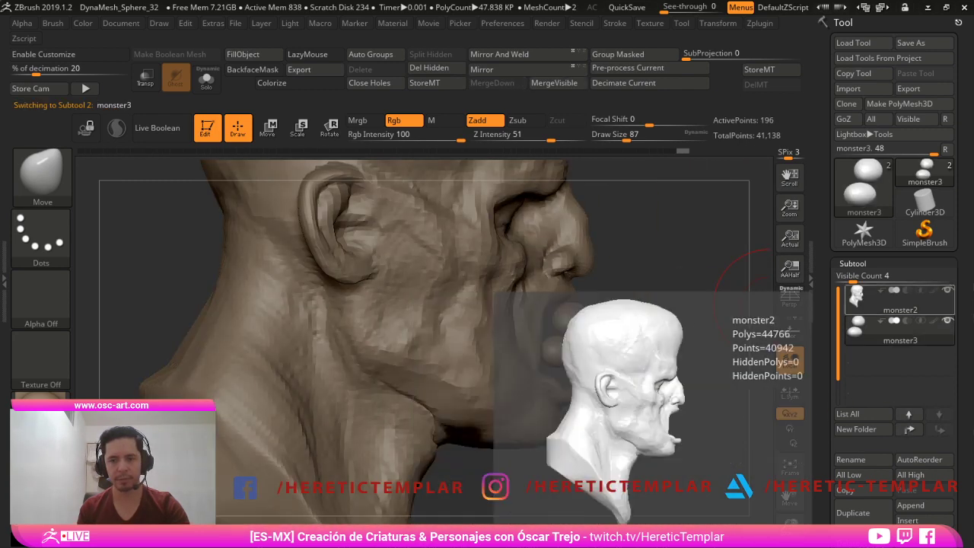
pyautogui.hotkey('shift', 'f')
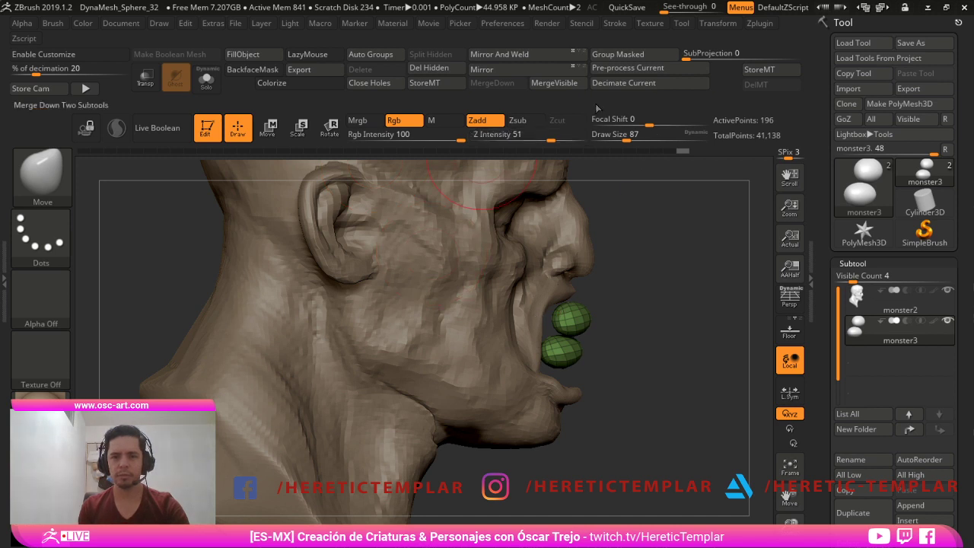
pyautogui.click(371, 55)
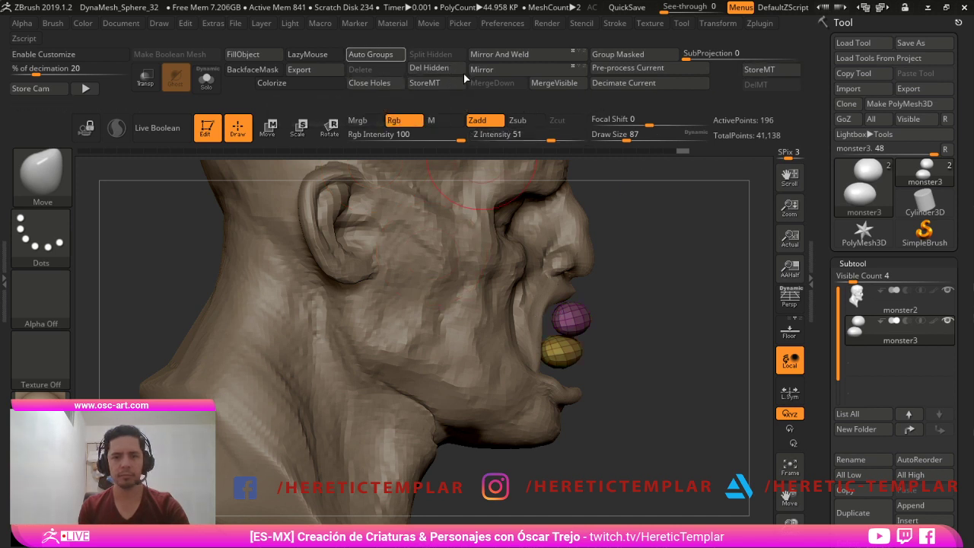
pyautogui.moveTo(517, 327); pyautogui.dragTo(537, 325)
pyautogui.keyDown('ctrl'); pyautogui.keyDown('shift'); pyautogui.click(583, 313); pyautogui.keyUp('shift'); pyautogui.keyUp('ctrl')
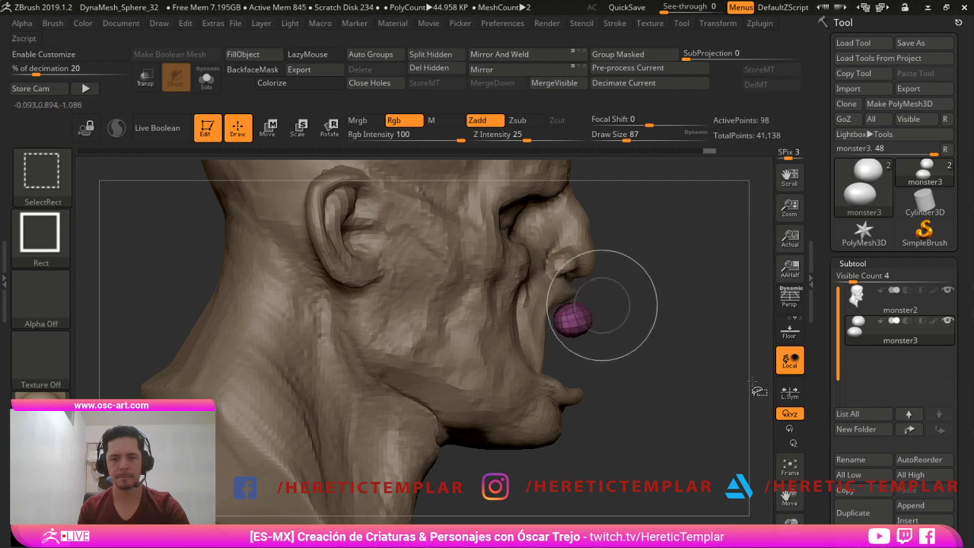
# - Push the upper ellipsoid back under the upper lip and shape it with the Move brush at draw sizes 124 and 104
pyautogui.press('w')
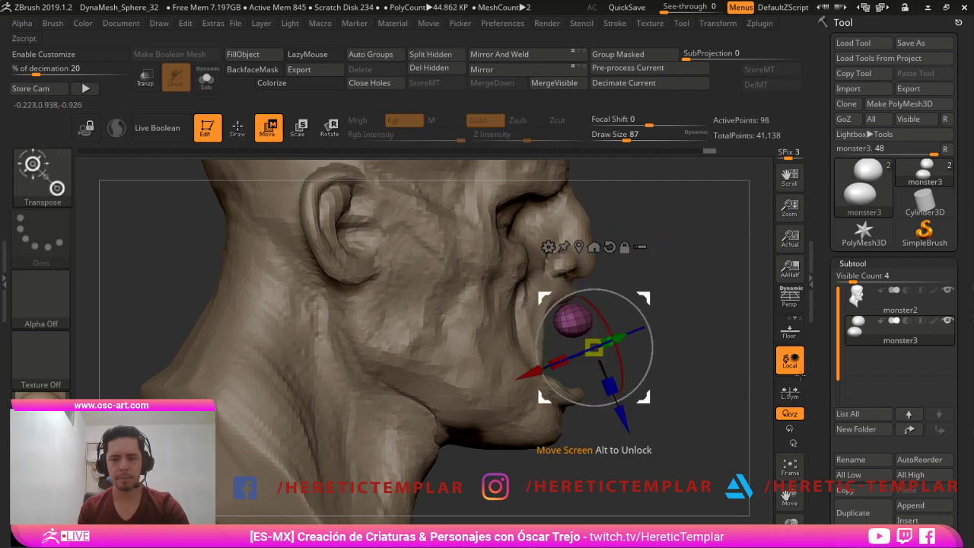
pyautogui.press('q')
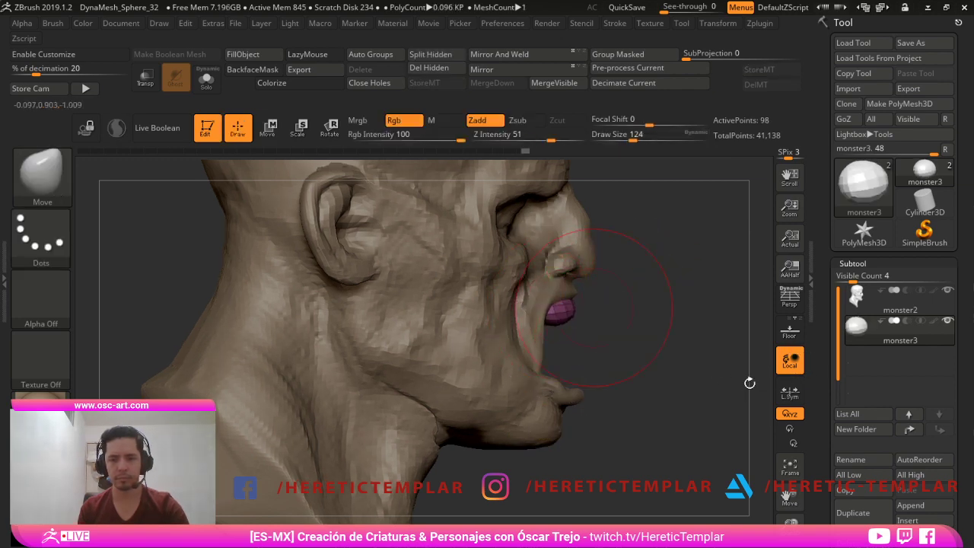
pyautogui.keyDown('shift'); pyautogui.moveTo(614, 312); pyautogui.dragTo(559, 312); pyautogui.keyUp('shift')
pyautogui.press('[')
pyautogui.press('[')
pyautogui.moveTo(619, 313); pyautogui.dragTo(592, 319)
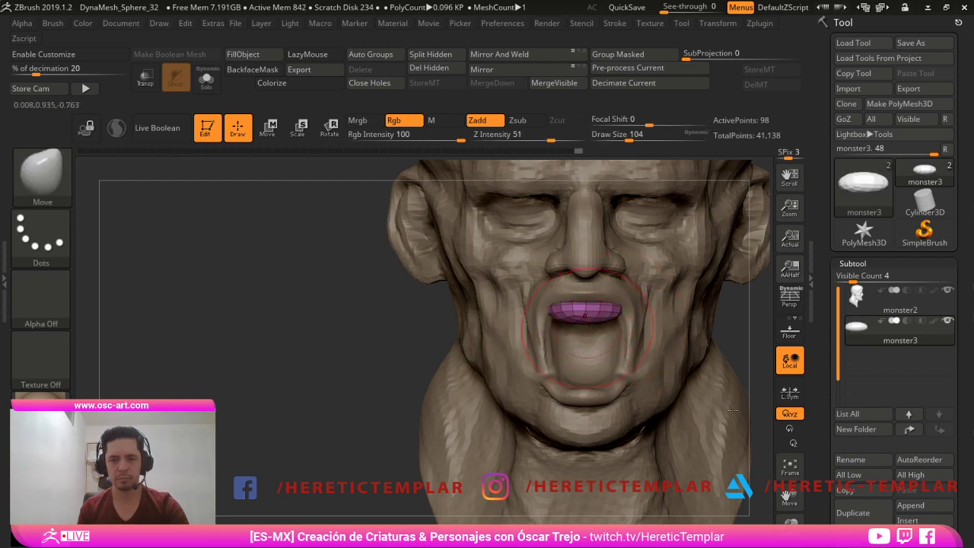
# - Unhide both ellipsoids, mask the upper one and move the lower one down onto the lower lip
pyautogui.keyDown('ctrl'); pyautogui.keyDown('shift'); pyautogui.click(415, 369); pyautogui.keyUp('shift'); pyautogui.keyUp('ctrl')
pyautogui.keyDown('ctrl'); pyautogui.moveTo(446, 329); pyautogui.dragTo(699, 437); pyautogui.keyUp('ctrl')
pyautogui.keyDown('ctrl'); pyautogui.click(398, 403); pyautogui.keyUp('ctrl')
pyautogui.press('w')
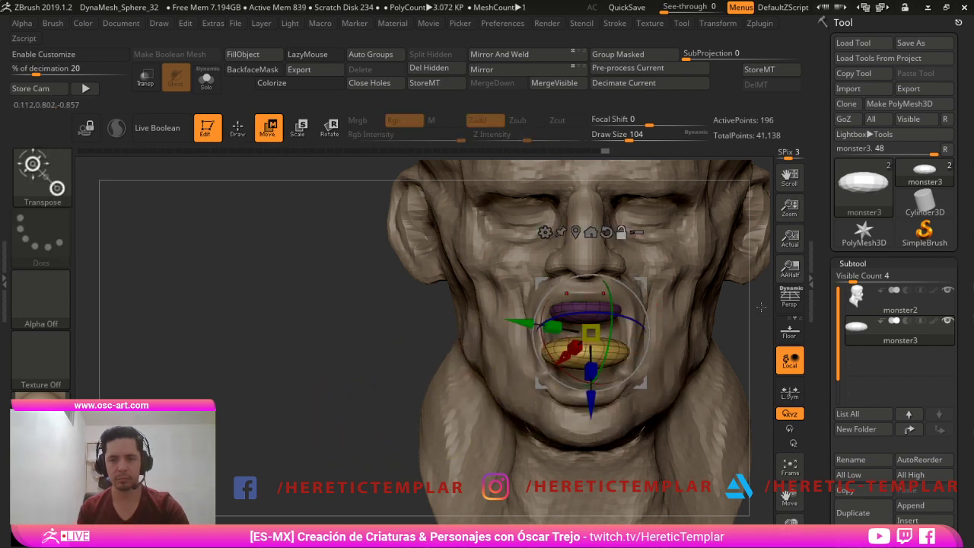
pyautogui.moveTo(592, 256); pyautogui.dragTo(592, 284)
pyautogui.press('q')
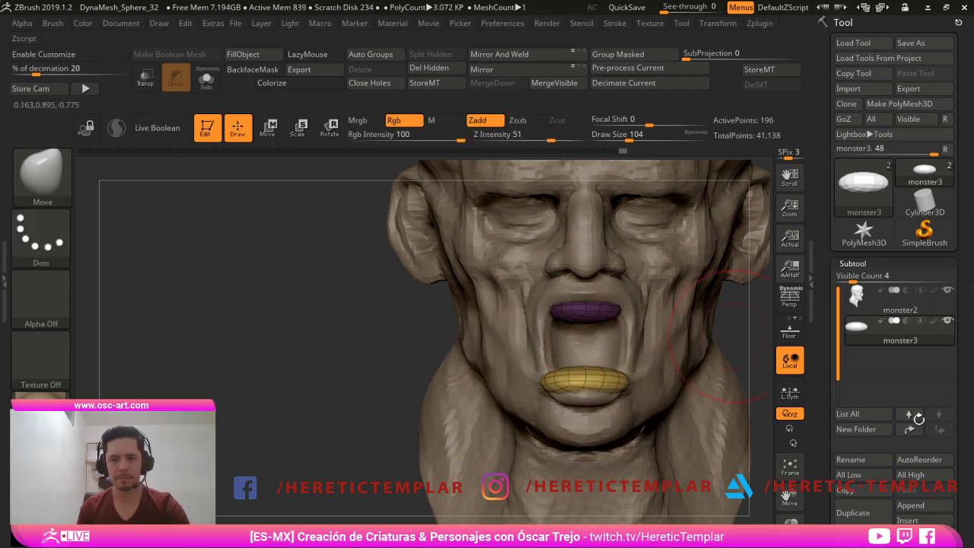
# - Fit the lower ellipsoid behind the lower lip with the Move brush at draw size 94, and clear the mask
pyautogui.keyDown('shift'); pyautogui.moveTo(734, 335); pyautogui.dragTo(687, 342); pyautogui.keyUp('shift')
pyautogui.press('s')
pyautogui.click(610, 397)
pyautogui.moveTo(605, 388); pyautogui.dragTo(615, 377)
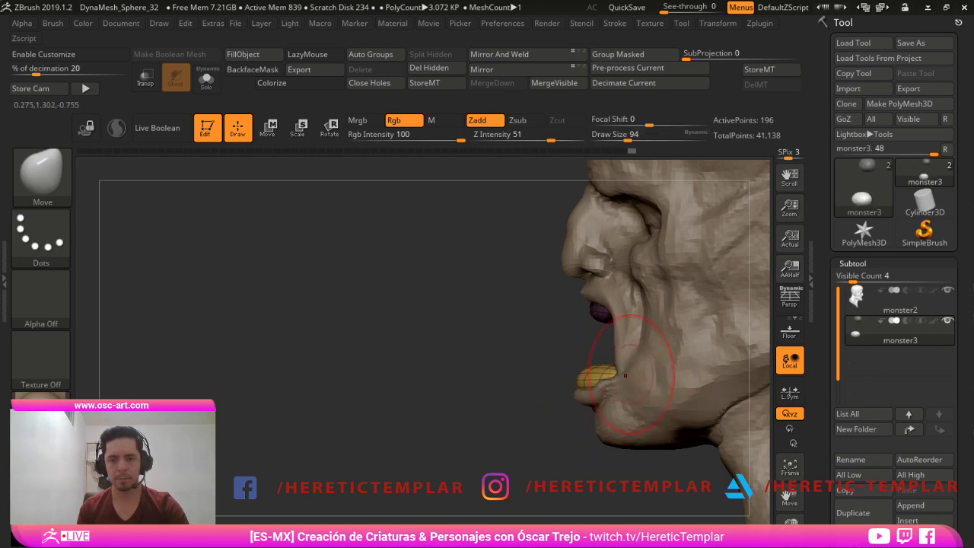
pyautogui.keyDown('ctrl'); pyautogui.moveTo(511, 385); pyautogui.dragTo(525, 400); pyautogui.keyUp('ctrl')
pyautogui.keyDown('alt'); pyautogui.moveTo(511, 403); pyautogui.dragTo(506, 381); pyautogui.keyUp('alt')
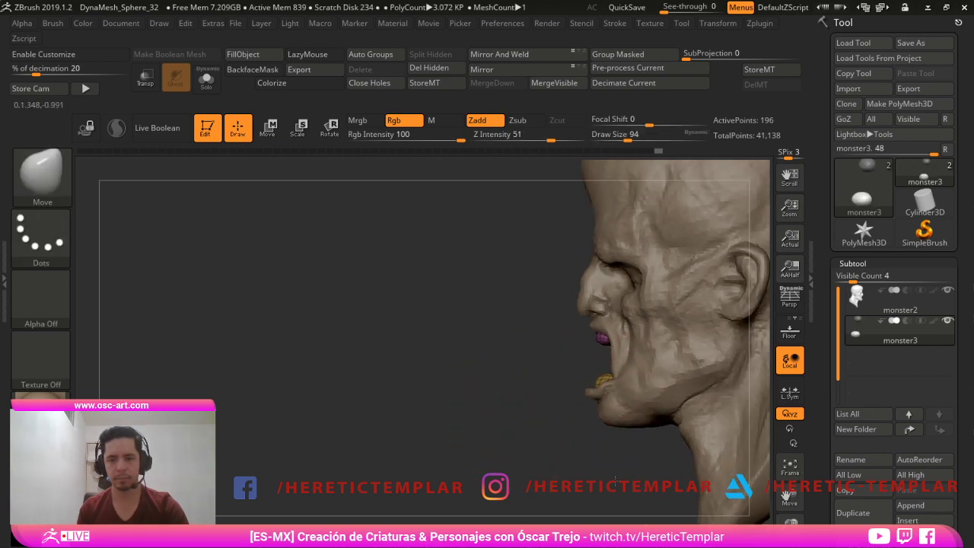
# - Turn off the polygroup display, adjust the upper ellipsoid under the upper lip, and switch to the monster2 head subtool
pyautogui.hotkey('shift', 'f')
pyautogui.moveTo(506, 426); pyautogui.dragTo(714, 521)
pyautogui.keyDown('alt'); pyautogui.moveTo(682, 397); pyautogui.dragTo(678, 414); pyautogui.keyUp('alt')
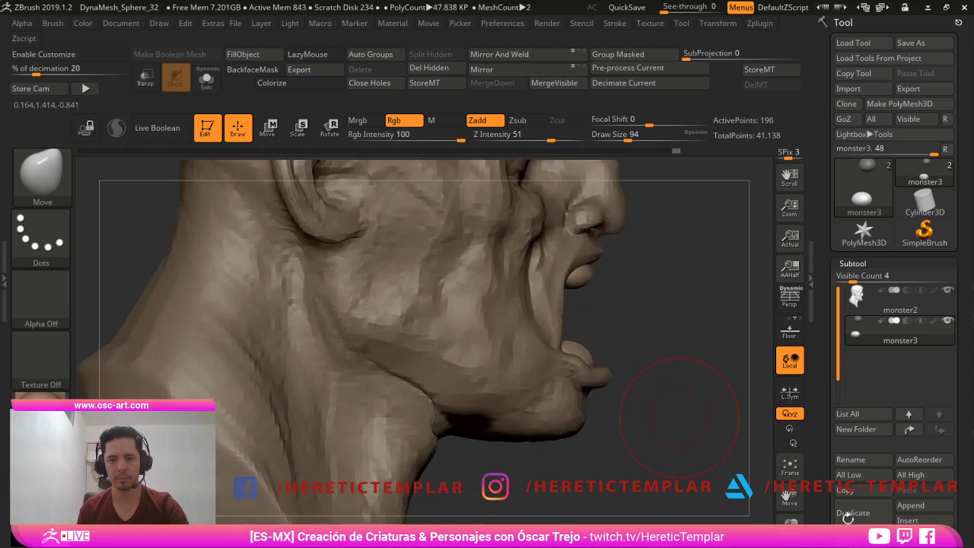
pyautogui.press('w')
pyautogui.keyDown('alt'); pyautogui.moveTo(642, 289); pyautogui.dragTo(602, 299); pyautogui.keyUp('alt')
pyautogui.keyDown('alt'); pyautogui.click(569, 370); pyautogui.keyUp('alt')
pyautogui.press('q')
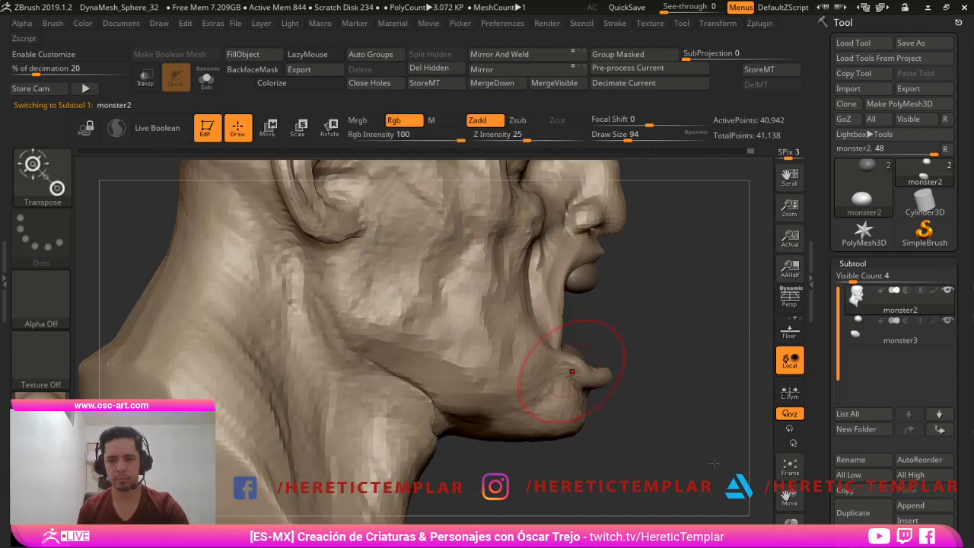
# - Pull the lower lip and chin back in profile with the Move brush at draw sizes 108 and 90
pyautogui.press('s')
pyautogui.moveTo(570, 369)
pyautogui.mouseDown()
pyautogui.moveTo(590, 373)
pyautogui.moveTo(584, 393)
pyautogui.mouseUp()
pyautogui.hotkey('ctrl', 'z')
pyautogui.press('w')
pyautogui.press('q')
pyautogui.press('s')
pyautogui.press('s')
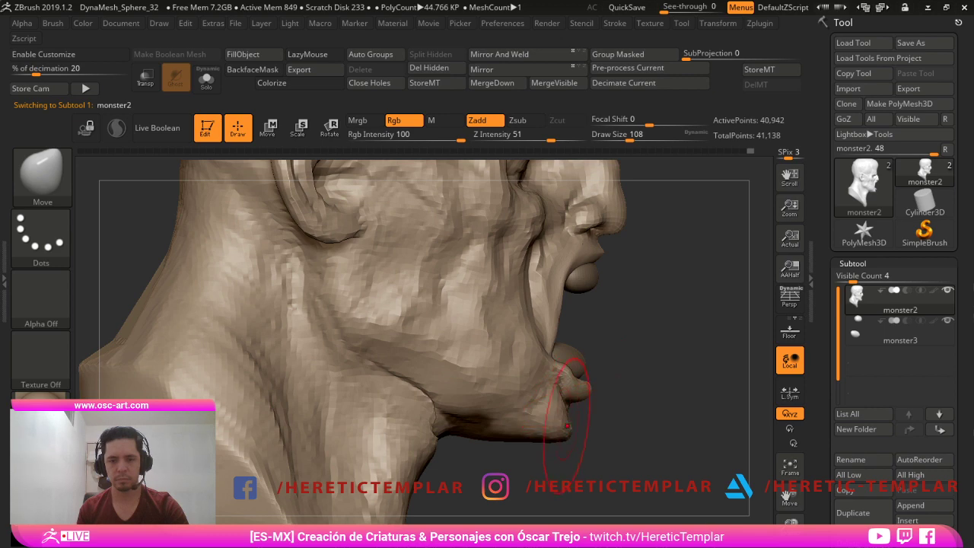
pyautogui.press('[')
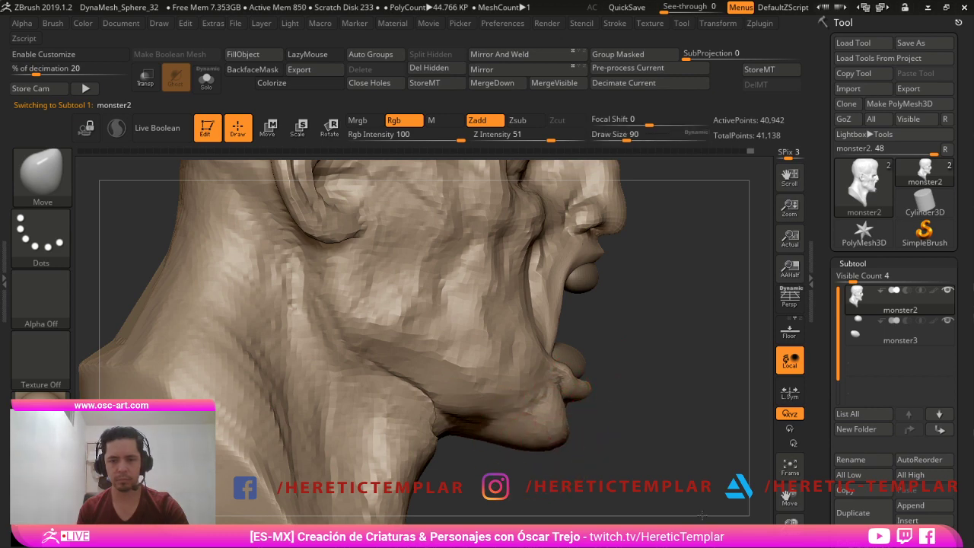
# - Reshape the upper lip, nose and jaw profile with the Move brush at draw sizes 120 and 97
pyautogui.keyDown('alt'); pyautogui.moveTo(662, 449); pyautogui.dragTo(663, 388); pyautogui.keyUp('alt')
pyautogui.moveTo(761, 483)
pyautogui.mouseDown()
pyautogui.moveTo(633, 478)
pyautogui.moveTo(726, 483)
pyautogui.moveTo(793, 451)
pyautogui.moveTo(825, 457)
pyautogui.moveTo(809, 472)
pyautogui.mouseUp()
pyautogui.press(']')
pyautogui.press(']')
pyautogui.press(']')
pyautogui.press(']')
pyautogui.press('ctrl')
pyautogui.moveTo(735, 447)
pyautogui.mouseDown()
pyautogui.moveTo(762, 450)
pyautogui.moveTo(744, 447)
pyautogui.moveTo(758, 439)
pyautogui.moveTo(729, 419)
pyautogui.moveTo(736, 432)
pyautogui.mouseUp()
pyautogui.click(613, 399)
pyautogui.press('[')
pyautogui.moveTo(579, 329)
pyautogui.mouseDown()
pyautogui.moveTo(587, 322)
pyautogui.moveTo(577, 334)
pyautogui.moveTo(510, 340)
pyautogui.moveTo(617, 343)
pyautogui.mouseUp()
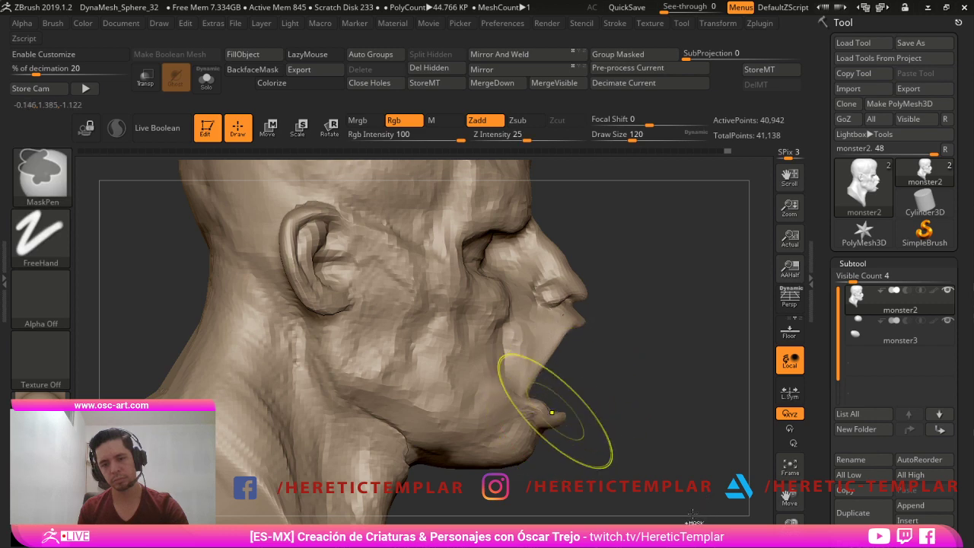
pyautogui.moveTo(762, 442); pyautogui.dragTo(747, 425)
pyautogui.press('s')
pyautogui.moveTo(550, 330); pyautogui.dragTo(550, 325)
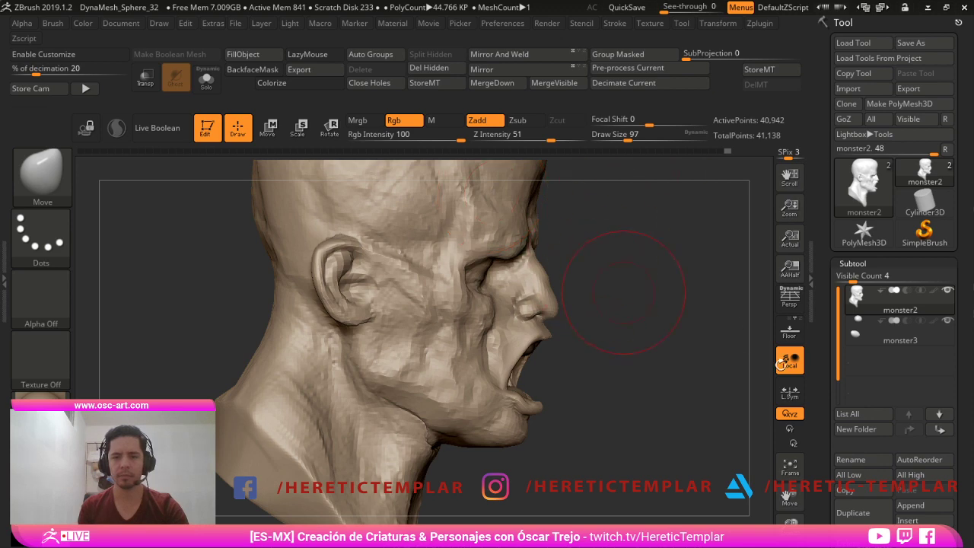
pyautogui.moveTo(624, 293)
pyautogui.mouseDown()
pyautogui.moveTo(630, 301)
pyautogui.moveTo(611, 282)
pyautogui.mouseUp()
pyautogui.press('b')
pyautogui.press('s')
pyautogui.press('t')
pyautogui.press('s')
pyautogui.moveTo(492, 277); pyautogui.dragTo(479, 279)
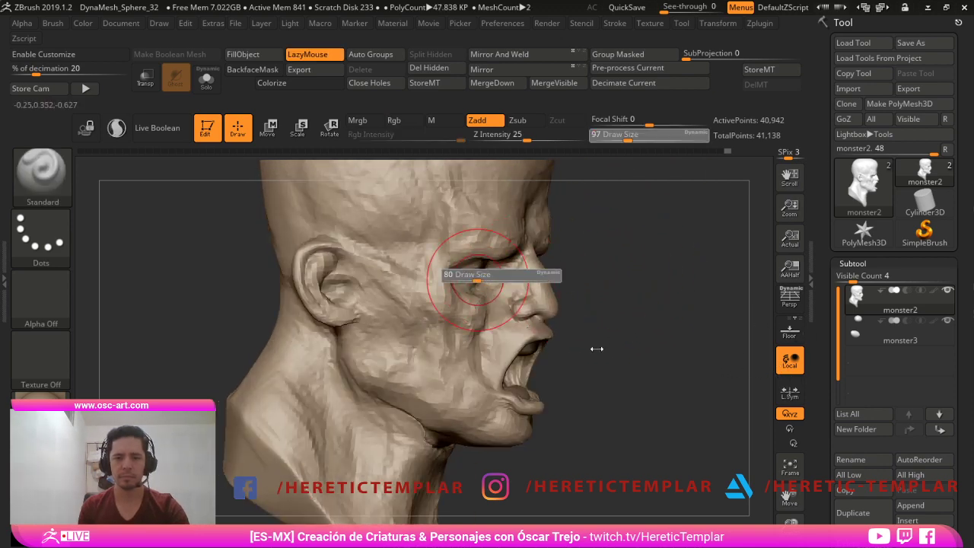
# - Adjust the eye area and the nose tip with the Move brush at draw sizes 80 and 90
pyautogui.press('b')
pyautogui.press('m')
pyautogui.press('v')
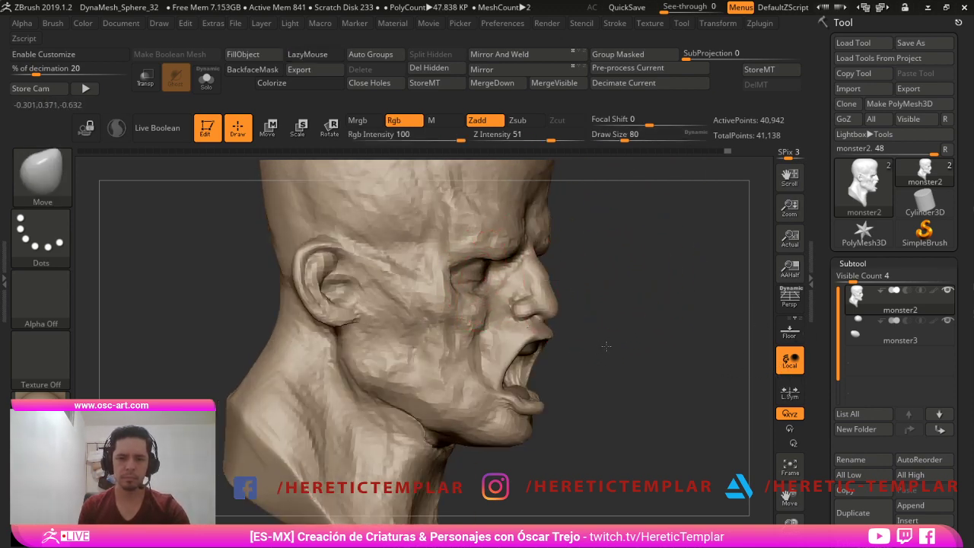
pyautogui.moveTo(656, 341); pyautogui.dragTo(775, 338)
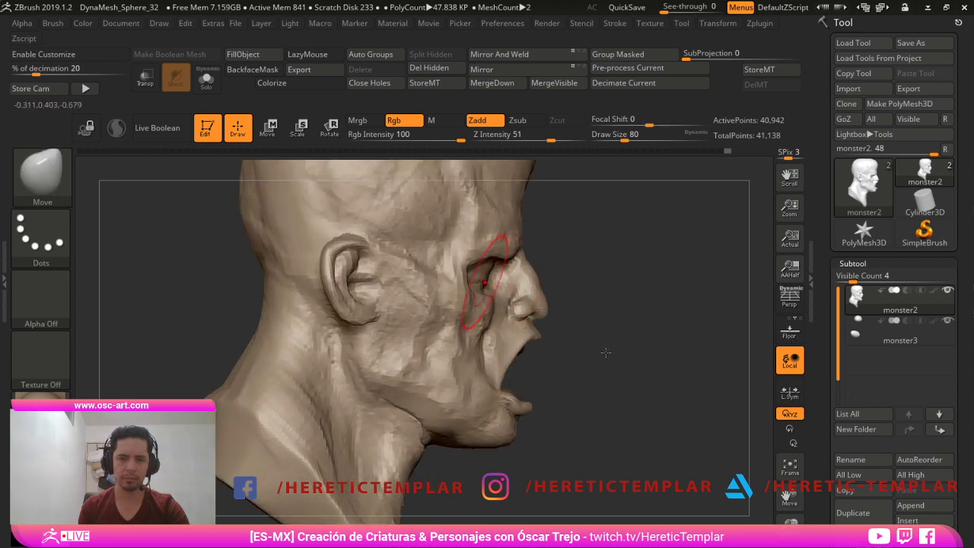
pyautogui.press('s')
pyautogui.moveTo(539, 300); pyautogui.dragTo(541, 310)
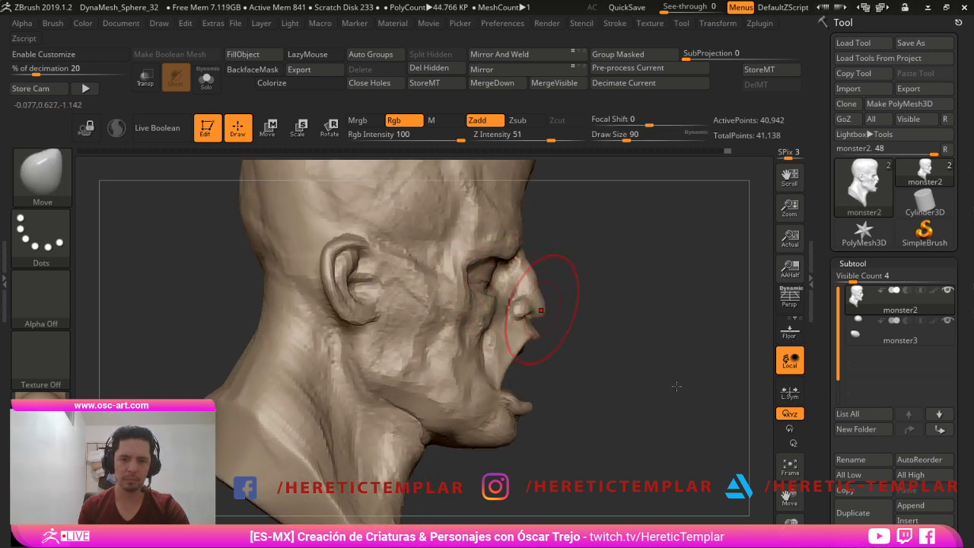
# - Refine the edge of the upper lip with the Move brush at draw size 71
pyautogui.moveTo(767, 387)
pyautogui.mouseDown()
pyautogui.moveTo(692, 412)
pyautogui.moveTo(650, 455)
pyautogui.moveTo(640, 373)
pyautogui.moveTo(647, 456)
pyautogui.mouseUp()
pyautogui.moveTo(509, 442)
pyautogui.mouseDown()
pyautogui.moveTo(694, 460)
pyautogui.moveTo(617, 410)
pyautogui.moveTo(661, 407)
pyautogui.mouseUp()
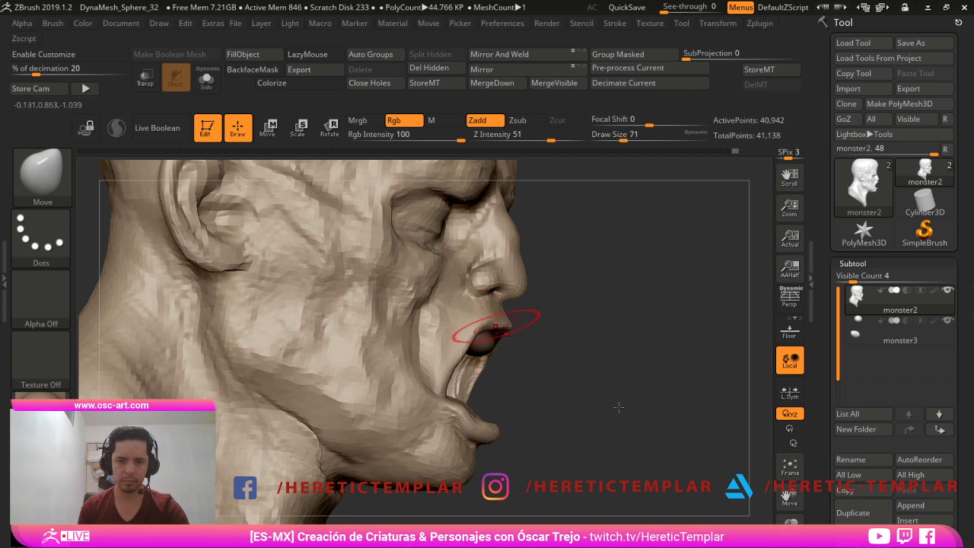
pyautogui.moveTo(721, 415)
pyautogui.mouseDown()
pyautogui.moveTo(715, 367)
pyautogui.moveTo(727, 405)
pyautogui.moveTo(707, 387)
pyautogui.moveTo(701, 398)
pyautogui.moveTo(646, 398)
pyautogui.moveTo(557, 448)
pyautogui.mouseUp()
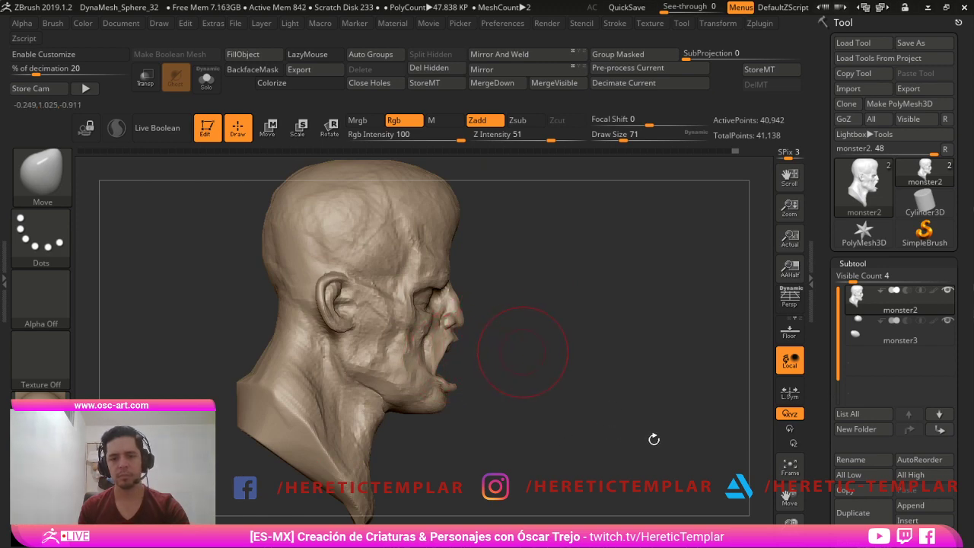
# - Insert a small PolySphere on the upper ellipsoid of the monster3 subtool with the IMM Primitives brush
pyautogui.moveTo(653, 439)
pyautogui.mouseDown()
pyautogui.moveTo(539, 421)
pyautogui.moveTo(648, 392)
pyautogui.moveTo(736, 477)
pyautogui.mouseUp()
pyautogui.press('b')
pyautogui.press('i')
pyautogui.press('p')
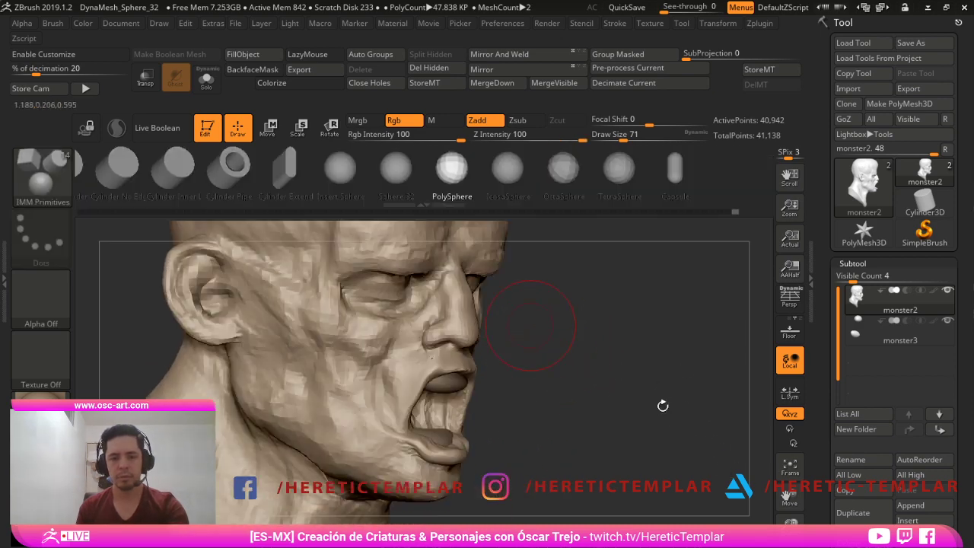
pyautogui.keyDown('alt'); pyautogui.moveTo(564, 392); pyautogui.dragTo(590, 388); pyautogui.keyUp('alt')
pyautogui.click(890, 334)
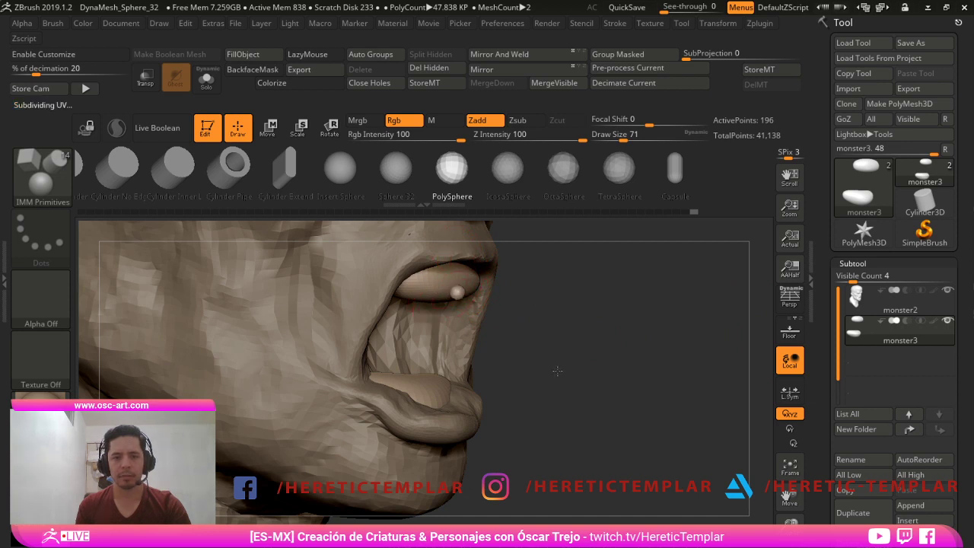
pyautogui.moveTo(557, 371)
pyautogui.mouseDown()
pyautogui.moveTo(626, 398)
pyautogui.moveTo(587, 363)
pyautogui.moveTo(583, 384)
pyautogui.mouseUp()
# - Stretch the mirrored spheres under the upper lip into oval teeth with the Move brush at draw size 87
pyautogui.press('b')
pyautogui.press('m')
pyautogui.press('v')
pyautogui.press(']')
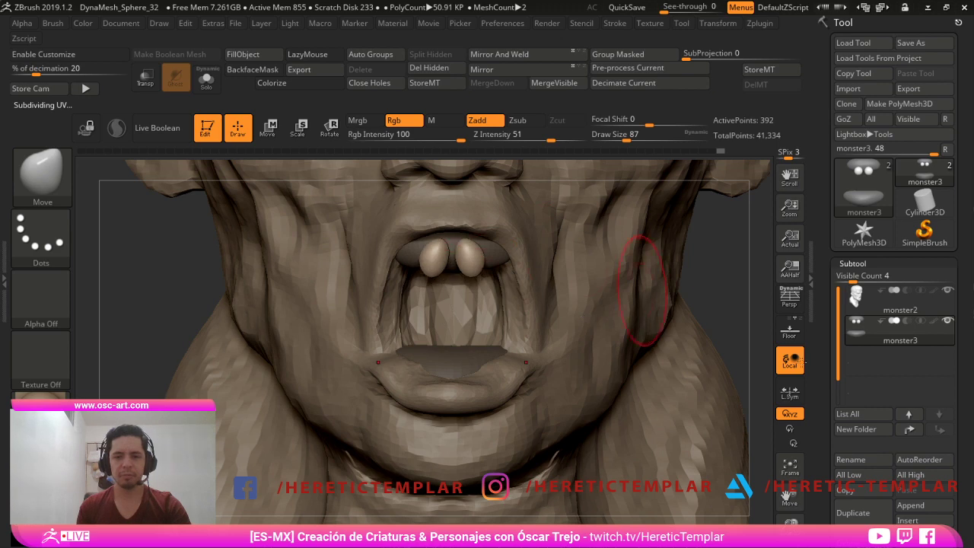
pyautogui.moveTo(643, 291)
pyautogui.mouseDown()
pyautogui.moveTo(506, 284)
pyautogui.moveTo(478, 268)
pyautogui.mouseUp()
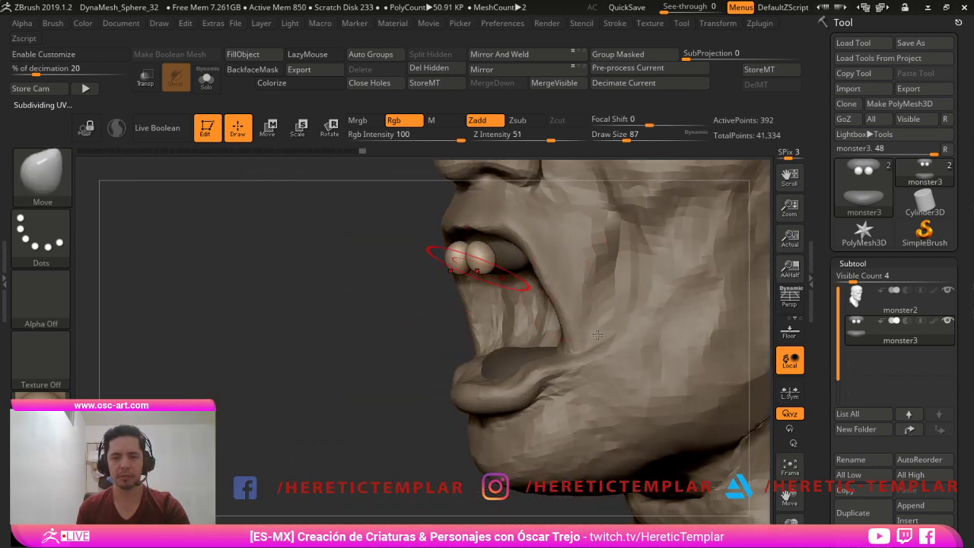
pyautogui.press('shift')
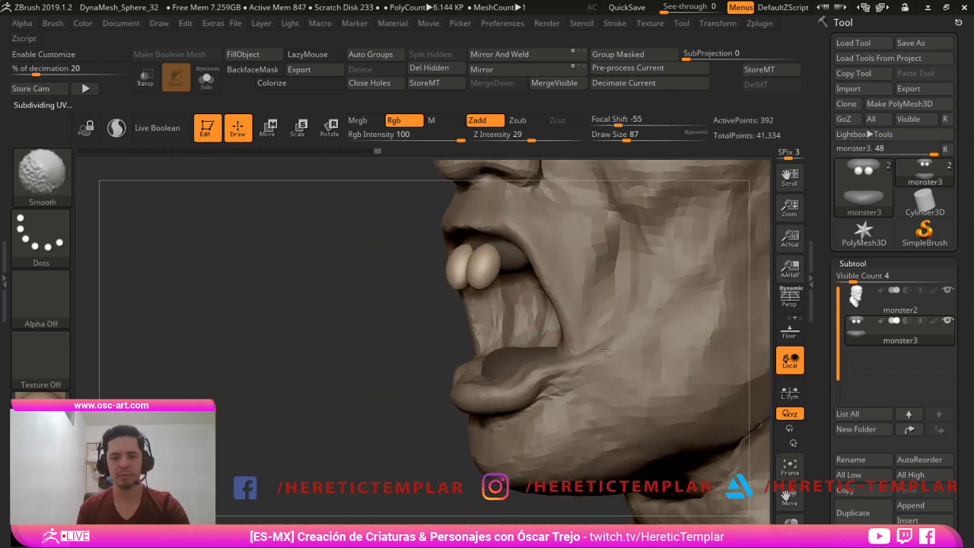
# - Lengthen the two teeth into fangs and spread them apart with the Move brush at draw sizes 83 and 132
pyautogui.keyDown('shift'); pyautogui.moveTo(449, 307); pyautogui.dragTo(408, 311); pyautogui.keyUp('shift')
pyautogui.press(']')
pyautogui.press(']')
pyautogui.press('[')
pyautogui.press('[')
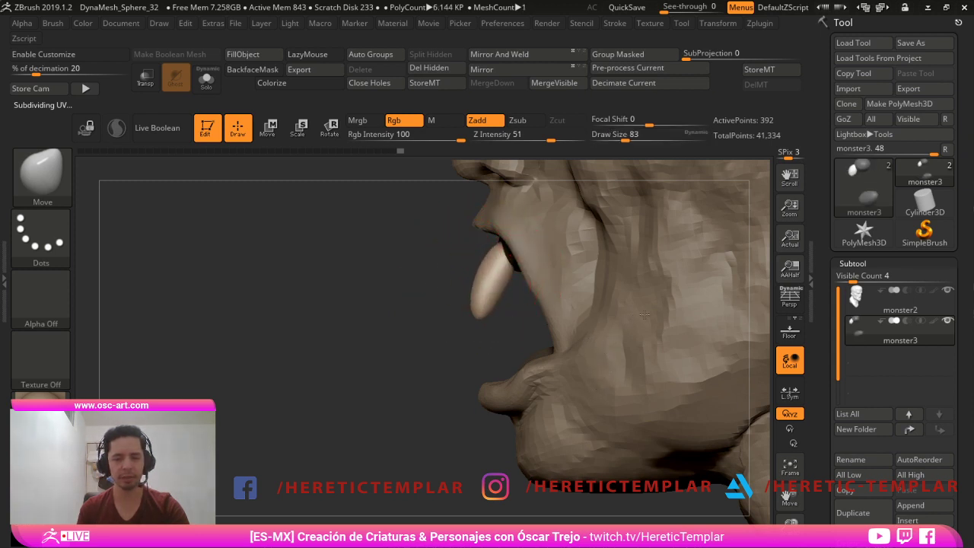
pyautogui.press(']')
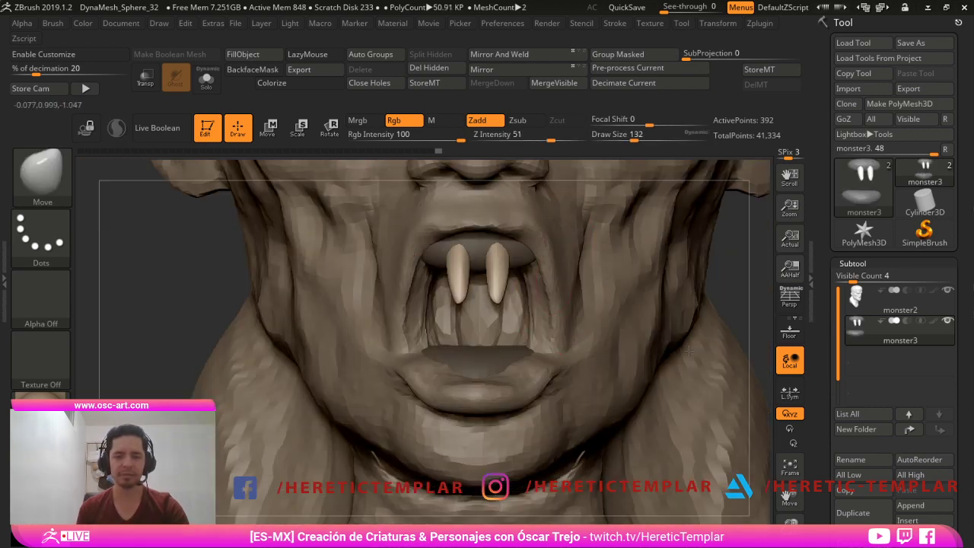
# - Rotate the two fangs with the transform gizmo so their tips point towards each other
pyautogui.press('w')
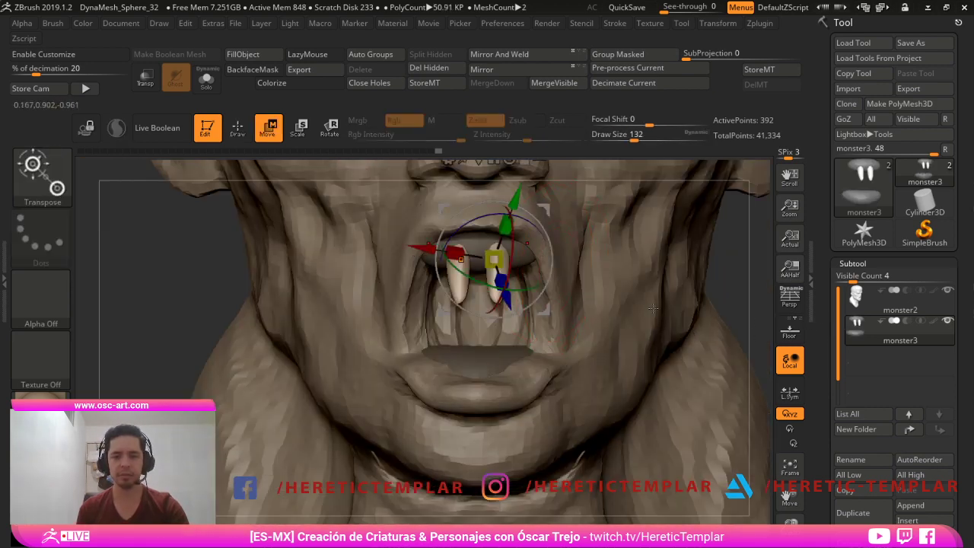
pyautogui.press('q')
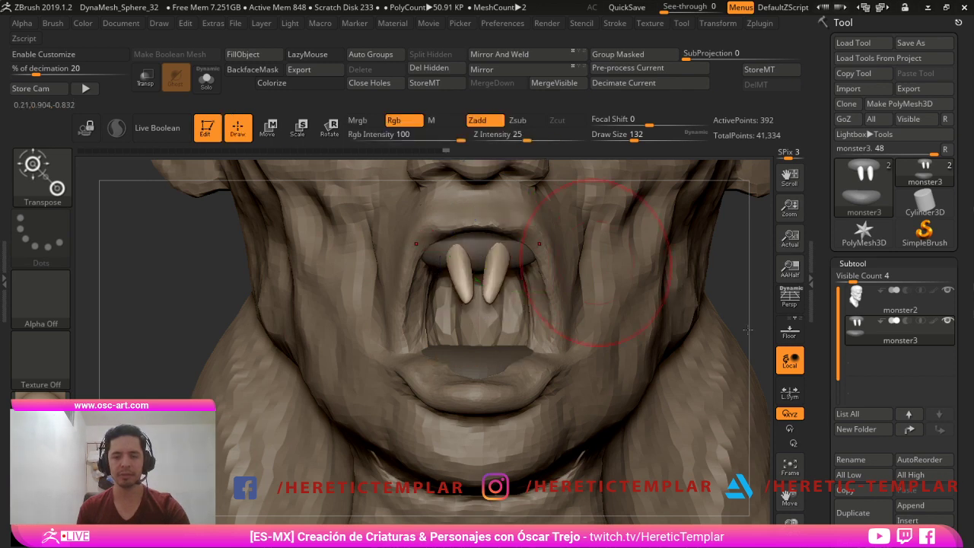
pyautogui.moveTo(755, 304)
pyautogui.mouseDown()
pyautogui.moveTo(958, 343)
pyautogui.moveTo(847, 303)
pyautogui.moveTo(791, 343)
pyautogui.moveTo(626, 318)
pyautogui.moveTo(654, 305)
pyautogui.mouseUp()
pyautogui.moveTo(761, 358); pyautogui.dragTo(571, 356)
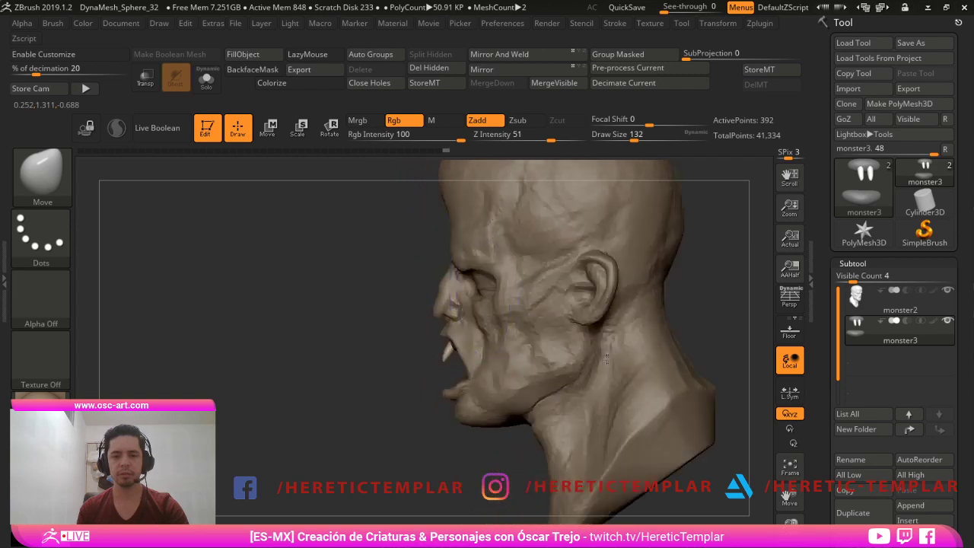
# - Duplicate the two upper fangs with the transform gizmo and place the copies just above the lower lip
pyautogui.keyDown('alt'); pyautogui.moveTo(365, 320); pyautogui.dragTo(440, 437); pyautogui.keyUp('alt')
pyautogui.moveTo(327, 438); pyautogui.dragTo(568, 461)
pyautogui.keyDown('ctrl'); pyautogui.moveTo(708, 430); pyautogui.dragTo(718, 468, button='right'); pyautogui.keyUp('ctrl')
pyautogui.press('w')
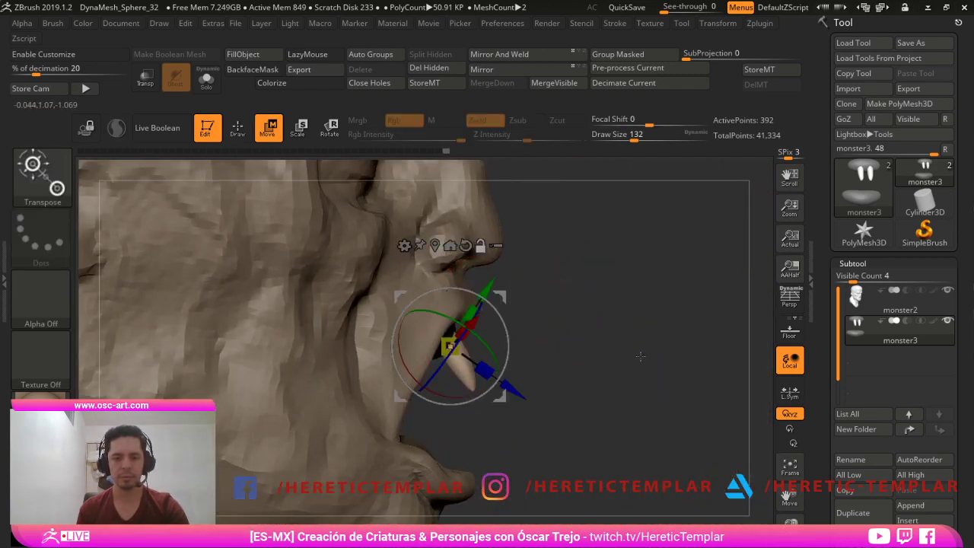
pyautogui.moveTo(613, 320); pyautogui.dragTo(632, 321)
pyautogui.keyDown('ctrl'); pyautogui.moveTo(498, 235); pyautogui.dragTo(514, 317); pyautogui.keyUp('ctrl')
pyautogui.moveTo(598, 324); pyautogui.dragTo(502, 308)
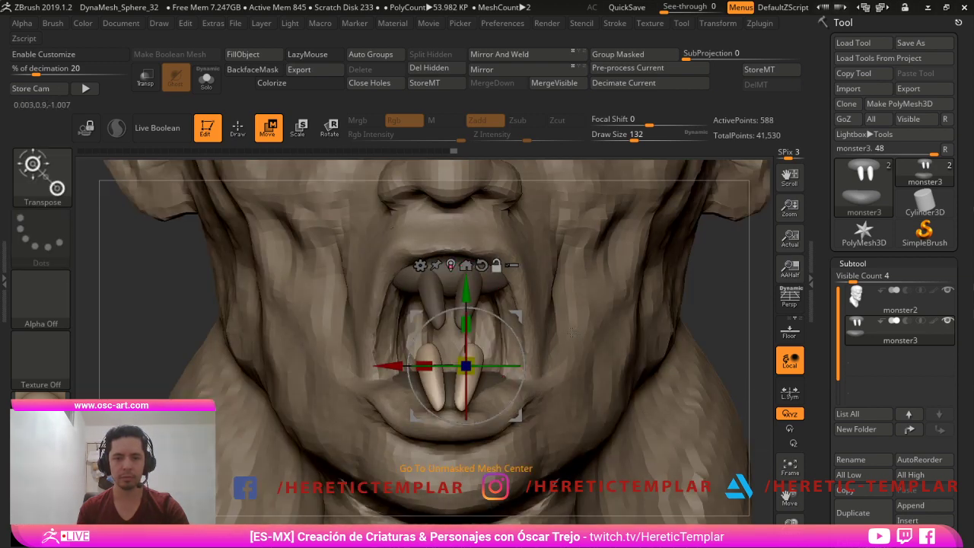
# - Center the gizmo on the unmasked fang copies and flip them so they stand tips-up on the lower gum
pyautogui.click(451, 266)
pyautogui.keyDown('shift'); pyautogui.moveTo(518, 454); pyautogui.dragTo(544, 517); pyautogui.keyUp('shift')
pyautogui.keyDown('shift'); pyautogui.moveTo(879, 379); pyautogui.dragTo(961, 382); pyautogui.keyUp('shift')
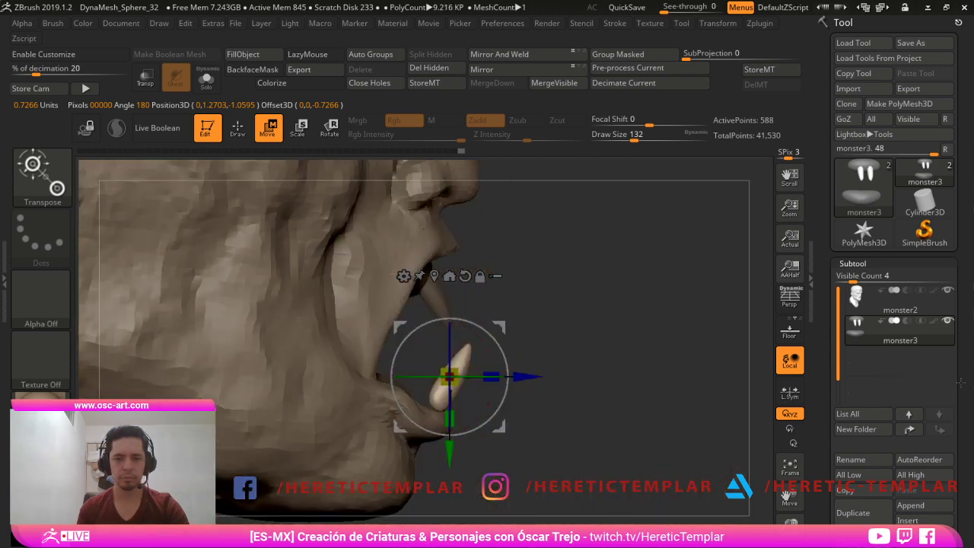
pyautogui.press('q')
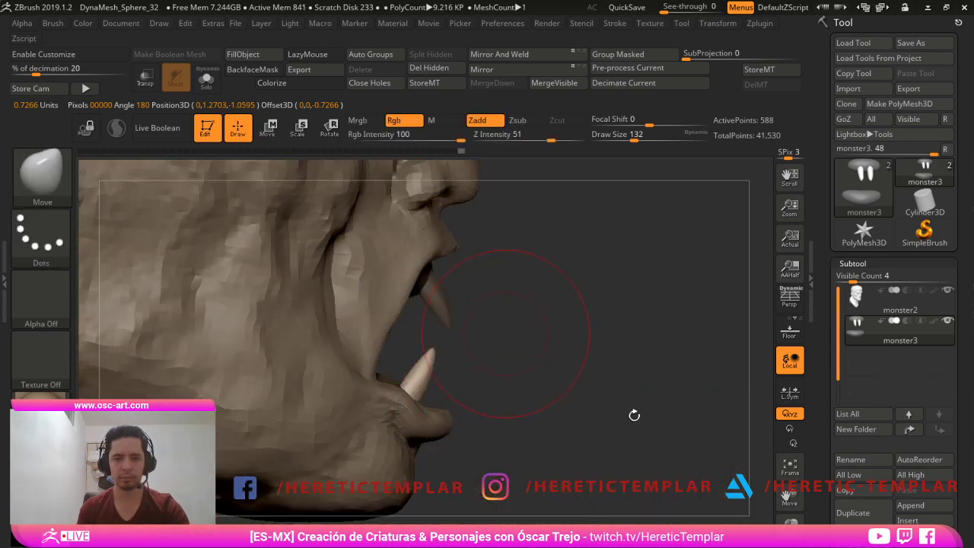
pyautogui.keyDown('alt'); pyautogui.moveTo(721, 444); pyautogui.dragTo(441, 373); pyautogui.keyUp('alt')
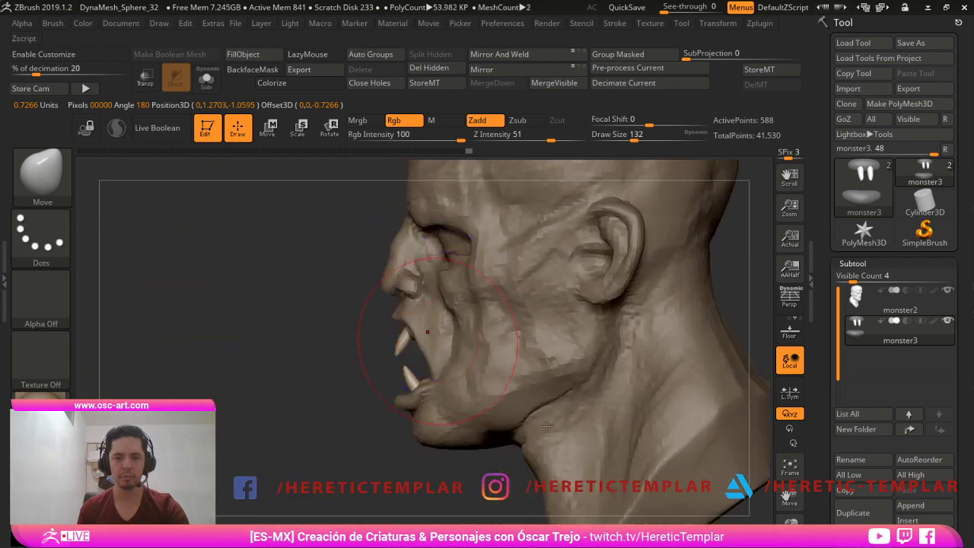
pyautogui.press('w')
pyautogui.moveTo(464, 431); pyautogui.dragTo(434, 437)
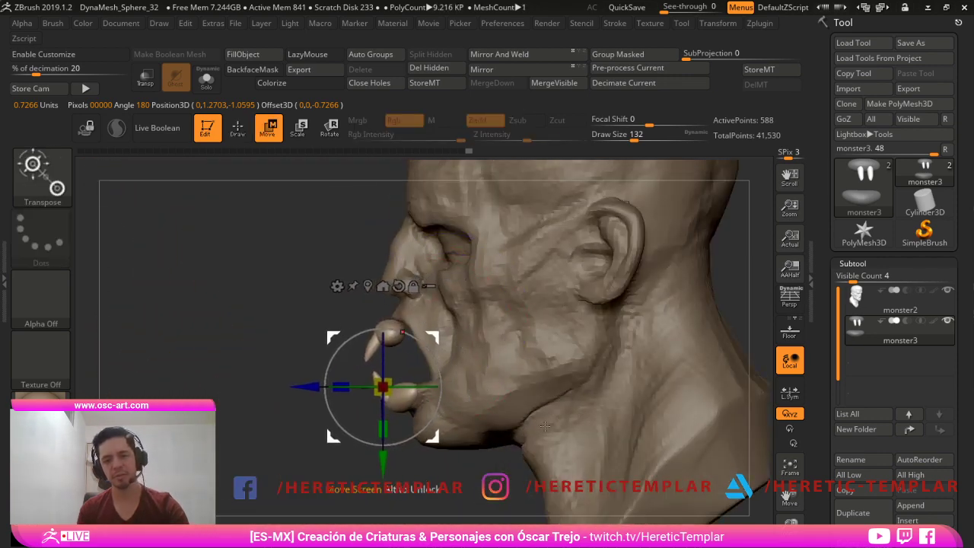
pyautogui.press('q')
pyautogui.keyDown('alt'); pyautogui.moveTo(387, 499); pyautogui.dragTo(381, 449); pyautogui.keyUp('alt')
pyautogui.moveTo(380, 449)
pyautogui.mouseDown()
pyautogui.moveTo(552, 442)
pyautogui.moveTo(559, 487)
pyautogui.mouseUp()
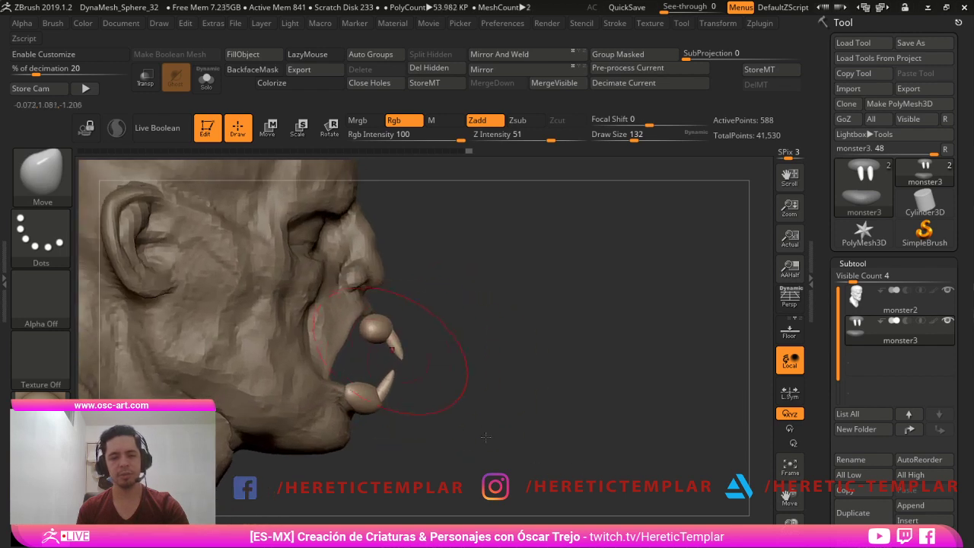
# - Try to reshape the mouth corner and lower lip of the monster2 subtool with the Move brush at draw sizes 158 and 94
pyautogui.press('[')
pyautogui.press('[')
pyautogui.press('[')
pyautogui.press('s')
pyautogui.moveTo(368, 319); pyautogui.dragTo(363, 319)
pyautogui.keyDown('alt'); pyautogui.click(354, 316); pyautogui.keyUp('alt')
pyautogui.press('s')
pyautogui.keyDown('alt'); pyautogui.moveTo(435, 357); pyautogui.dragTo(430, 318); pyautogui.keyUp('alt')
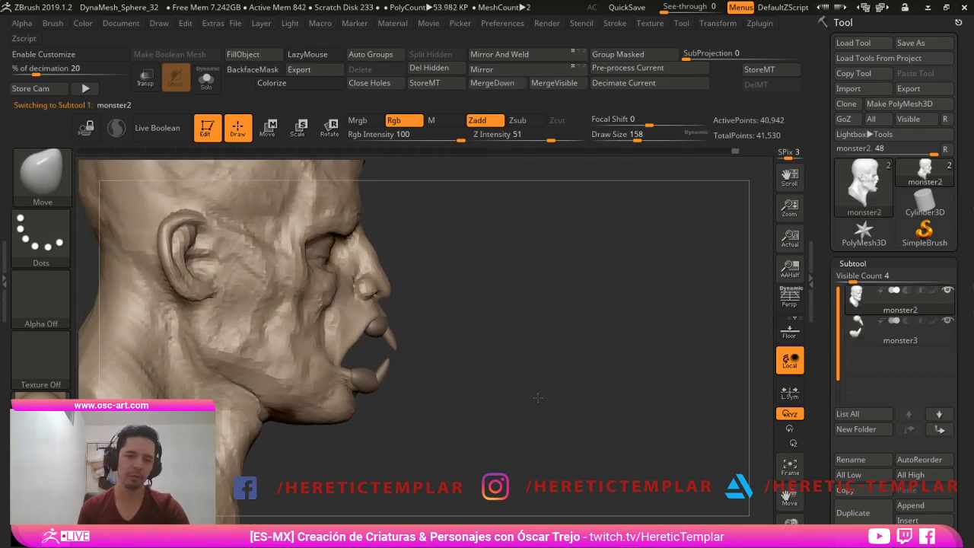
pyautogui.press('s')
pyautogui.moveTo(362, 366)
pyautogui.mouseDown()
pyautogui.moveTo(343, 367)
pyautogui.moveTo(363, 379)
pyautogui.mouseUp()
pyautogui.press('s')
pyautogui.press('s')
pyautogui.press('s')
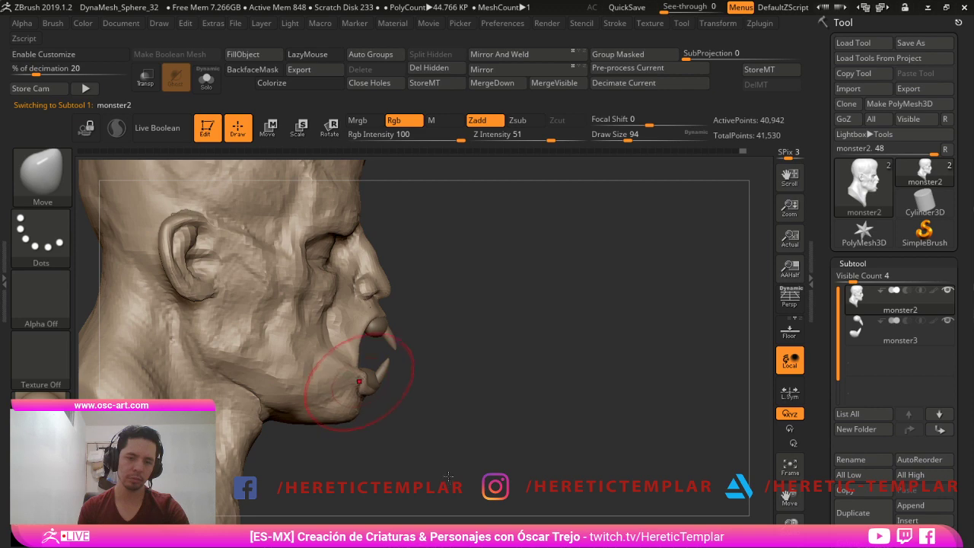
pyautogui.keyDown('alt'); pyautogui.moveTo(448, 476); pyautogui.dragTo(577, 459); pyautogui.keyUp('alt')
pyautogui.moveTo(577, 459)
pyautogui.mouseDown()
pyautogui.moveTo(446, 496)
pyautogui.moveTo(532, 478)
pyautogui.mouseUp()
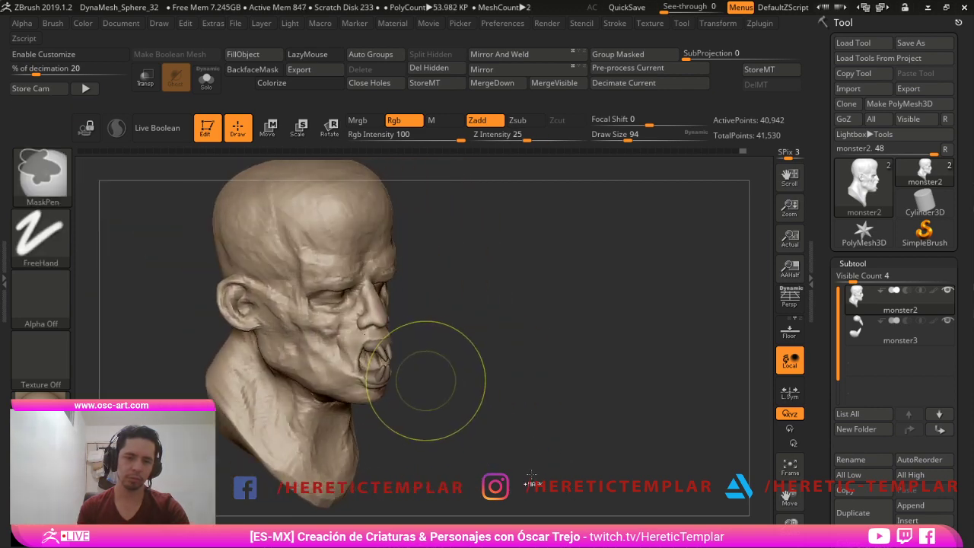
pyautogui.moveTo(581, 437)
pyautogui.mouseDown()
pyautogui.moveTo(605, 431)
pyautogui.moveTo(591, 462)
pyautogui.mouseUp()
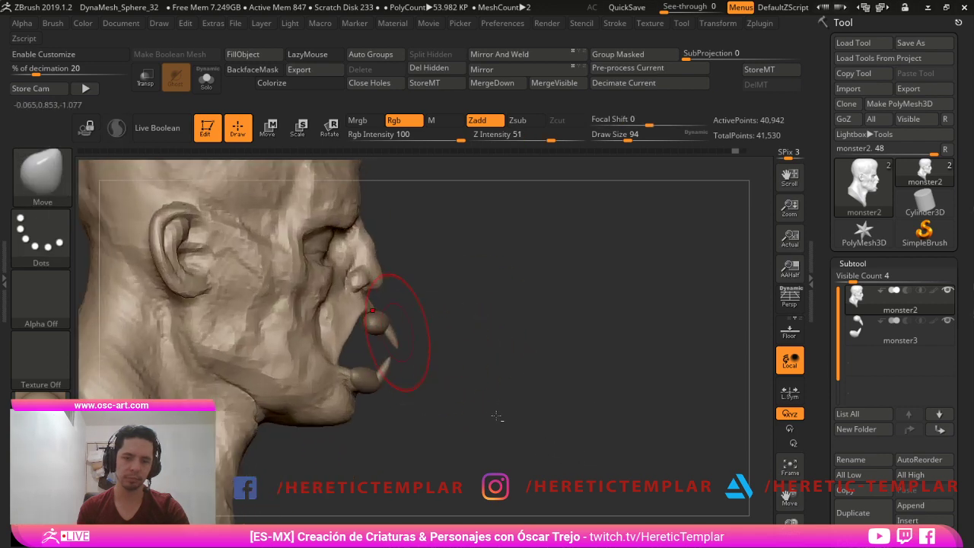
# - Select the monster3 gums and fangs subtool and undo its last change
pyautogui.keyDown('alt'); pyautogui.click(388, 326); pyautogui.keyUp('alt')
pyautogui.hotkey('ctrl', 'z')
pyautogui.hotkey('ctrl', 'z')
pyautogui.moveTo(632, 404)
pyautogui.mouseDown()
pyautogui.moveTo(581, 395)
pyautogui.moveTo(658, 411)
pyautogui.moveTo(673, 400)
pyautogui.moveTo(659, 419)
pyautogui.moveTo(675, 455)
pyautogui.moveTo(667, 495)
pyautogui.moveTo(672, 487)
pyautogui.mouseUp()
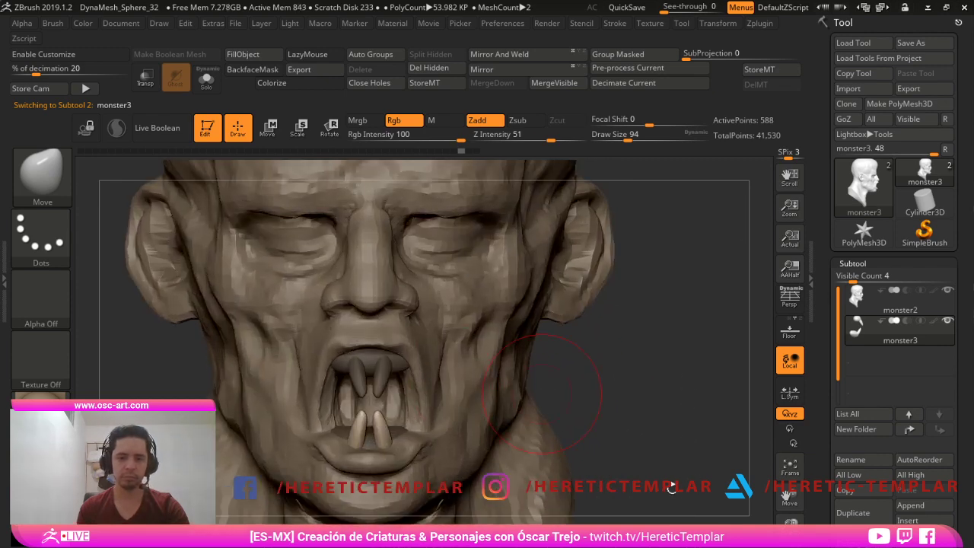
# - Select the monster2 head subtool and set See-through to 45
pyautogui.keyDown('alt'); pyautogui.click(428, 380); pyautogui.keyUp('alt')
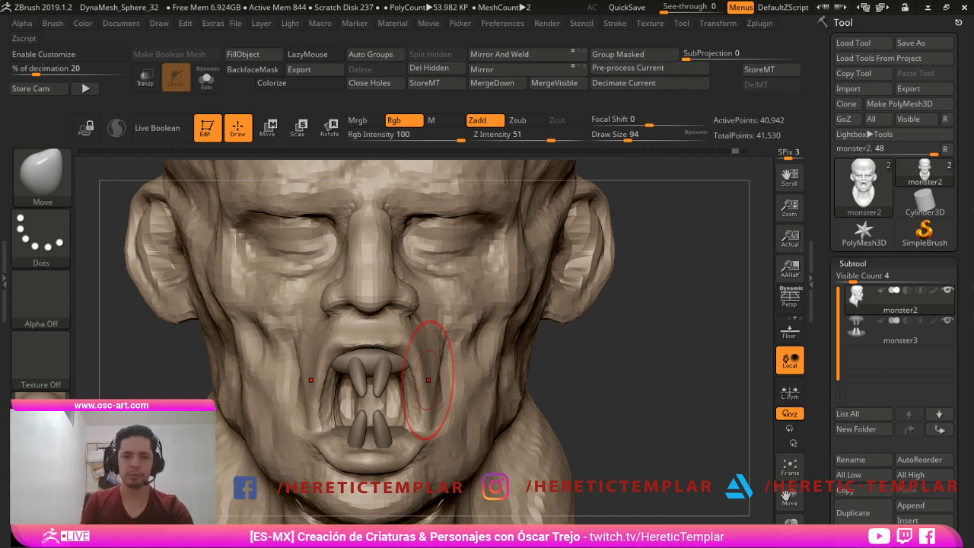
pyautogui.keyDown('alt'); pyautogui.moveTo(605, 375); pyautogui.dragTo(648, 307); pyautogui.keyUp('alt')
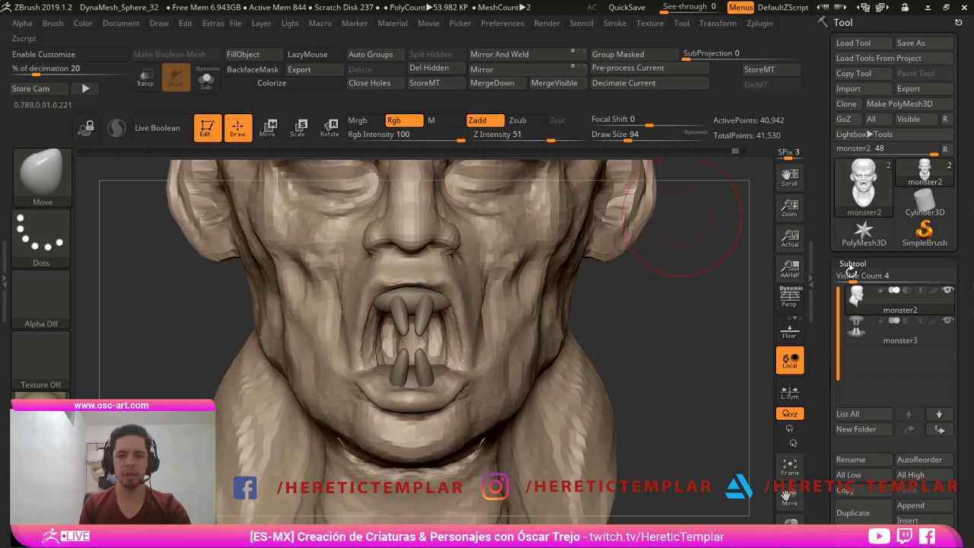
pyautogui.moveTo(684, 211)
pyautogui.keyDown('alt'); pyautogui.mouseDown()
pyautogui.moveTo(647, 275)
pyautogui.moveTo(676, 221)
pyautogui.mouseUp(); pyautogui.keyUp('alt')
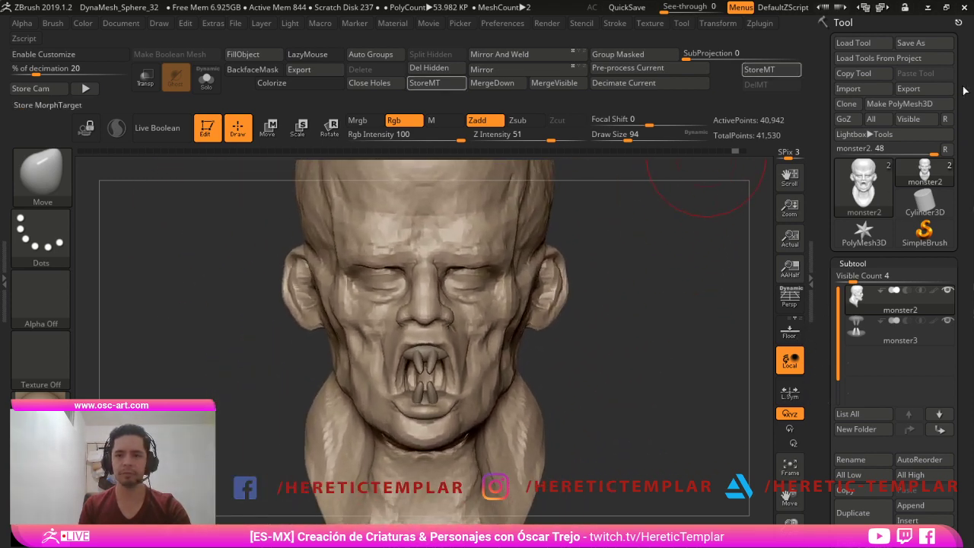
pyautogui.moveTo(683, 7)
pyautogui.mouseDown()
pyautogui.moveTo(669, 13)
pyautogui.moveTo(690, 14)
pyautogui.mouseUp()
pyautogui.keyDown('alt'); pyautogui.moveTo(651, 221); pyautogui.dragTo(735, 249); pyautogui.keyUp('alt')
pyautogui.moveTo(919, 310); pyautogui.dragTo(883, 273, button='right')
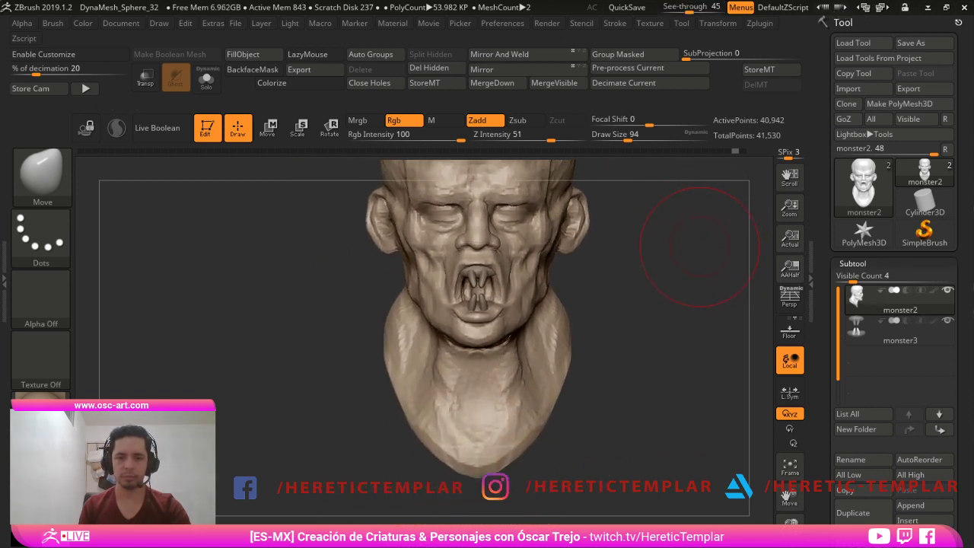
# - Reshape the lower lip and mouth corners around the lower gum with the Move brush at draw sizes 68, 59 and 46
pyautogui.keyDown('alt'); pyautogui.moveTo(622, 253); pyautogui.dragTo(643, 294); pyautogui.keyUp('alt')
pyautogui.press('s')
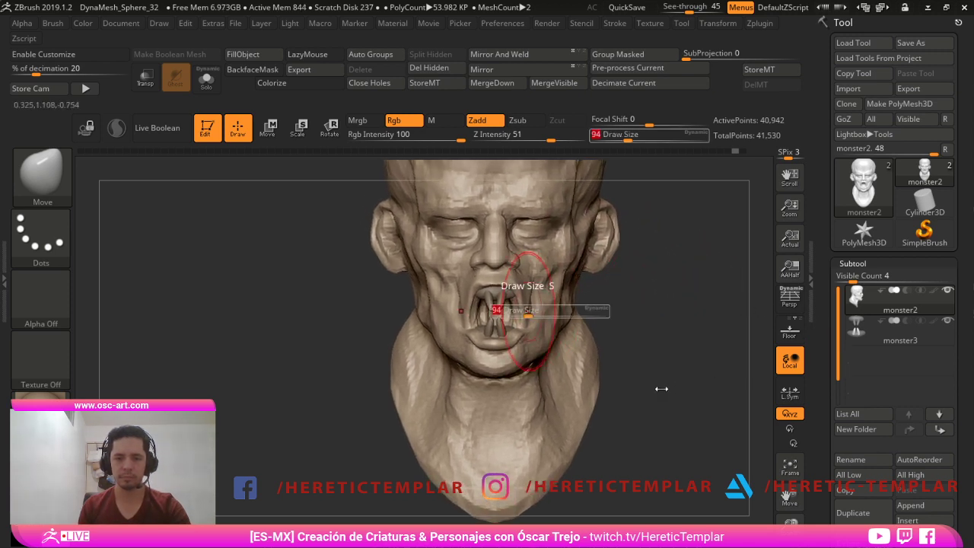
pyautogui.click(529, 311)
pyautogui.press('s')
pyautogui.click(528, 313)
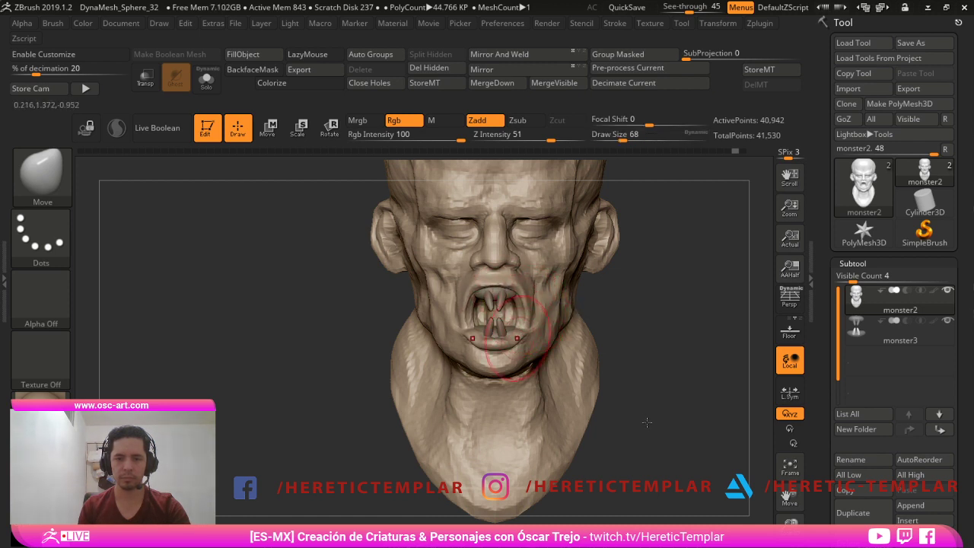
pyautogui.press('[')
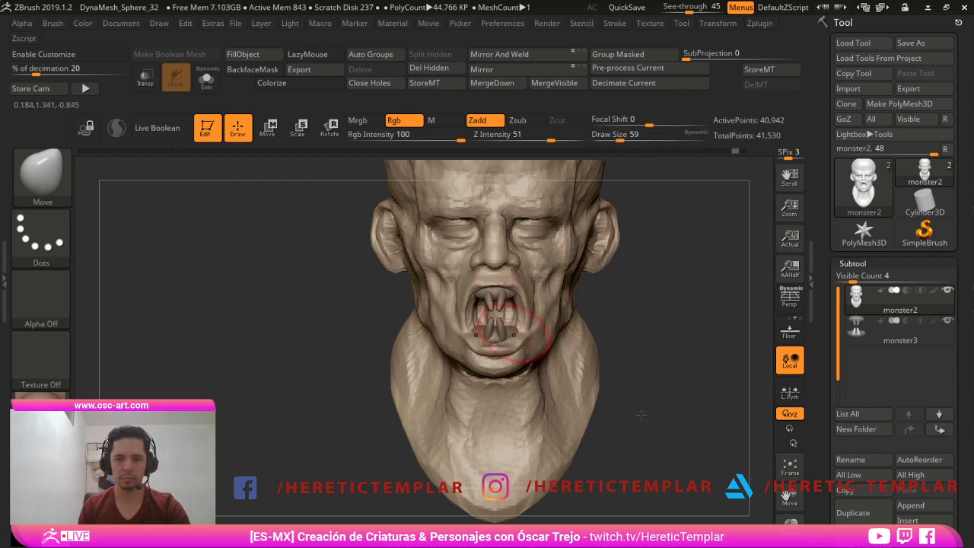
pyautogui.press('[')
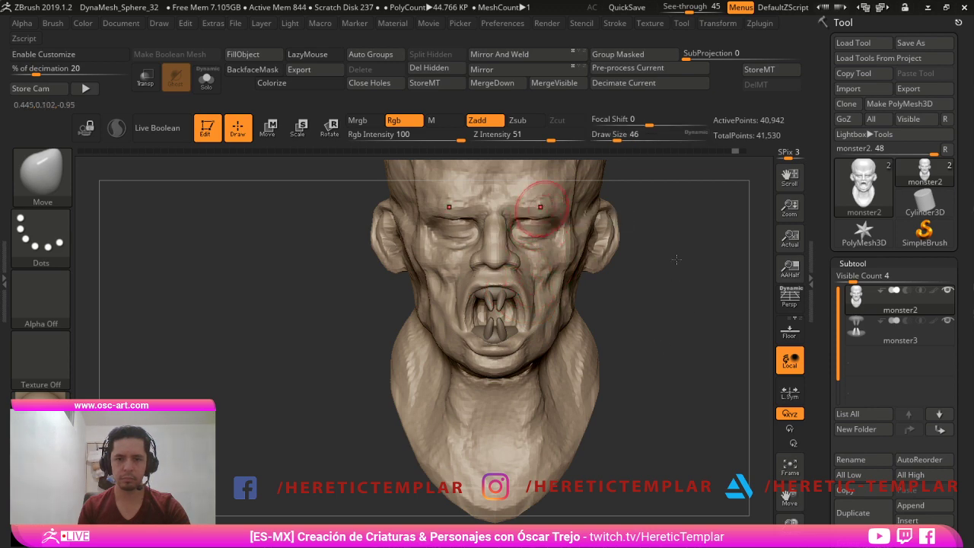
# - Enlarge the Move brush to draw size 120 and reset See-through to 0
pyautogui.press(']')
pyautogui.press(']')
pyautogui.press(']')
pyautogui.press(']')
pyautogui.moveTo(721, 391)
pyautogui.mouseDown()
pyautogui.moveTo(835, 389)
pyautogui.moveTo(828, 393)
pyautogui.mouseUp()
pyautogui.moveTo(844, 394); pyautogui.dragTo(840, 392)
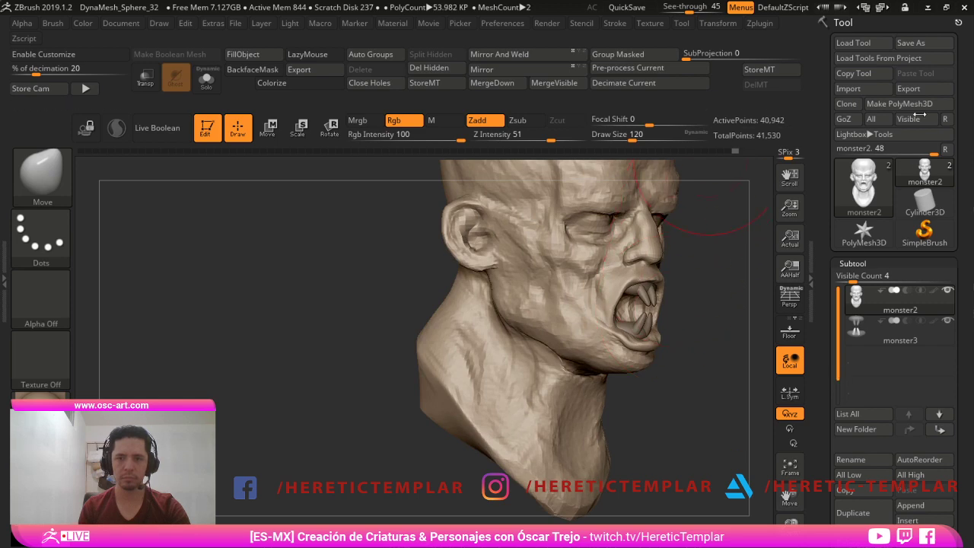
pyautogui.moveTo(689, 10); pyautogui.dragTo(664, 12)
pyautogui.moveTo(731, 415); pyautogui.dragTo(892, 516)
pyautogui.keyDown('alt'); pyautogui.moveTo(738, 456); pyautogui.dragTo(498, 434); pyautogui.keyUp('alt')
pyautogui.moveTo(578, 449); pyautogui.dragTo(465, 356)
pyautogui.keyDown('alt'); pyautogui.moveTo(602, 465); pyautogui.dragTo(700, 468); pyautogui.keyUp('alt')
pyautogui.keyDown('alt'); pyautogui.moveTo(700, 468); pyautogui.dragTo(598, 434); pyautogui.keyUp('alt')
pyautogui.moveTo(666, 10); pyautogui.dragTo(658, 10)
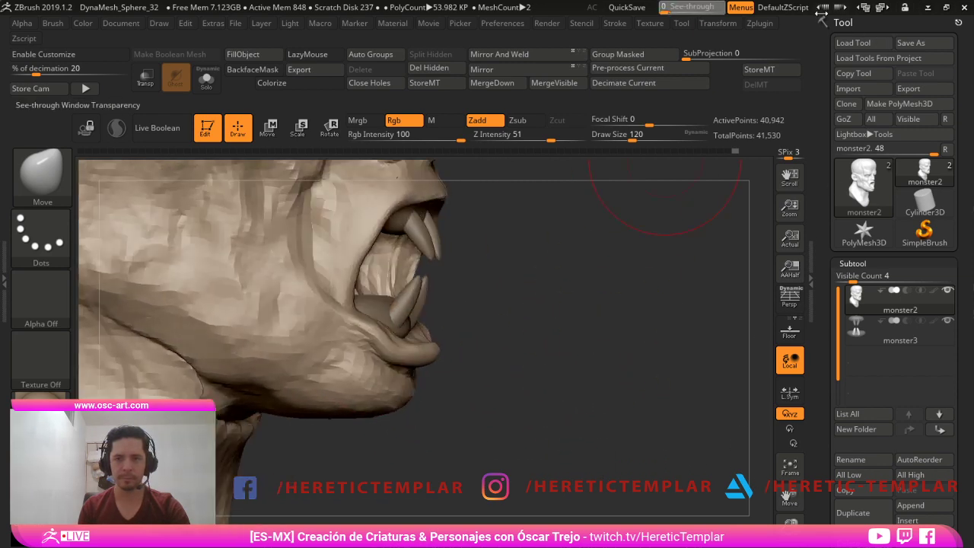
# - Smooth the chin below the lower lip with the Smooth brush at draw size 87
pyautogui.moveTo(741, 350); pyautogui.dragTo(675, 392)
pyautogui.press('s')
pyautogui.moveTo(318, 342); pyautogui.dragTo(295, 343)
pyautogui.moveTo(417, 432); pyautogui.dragTo(464, 384)
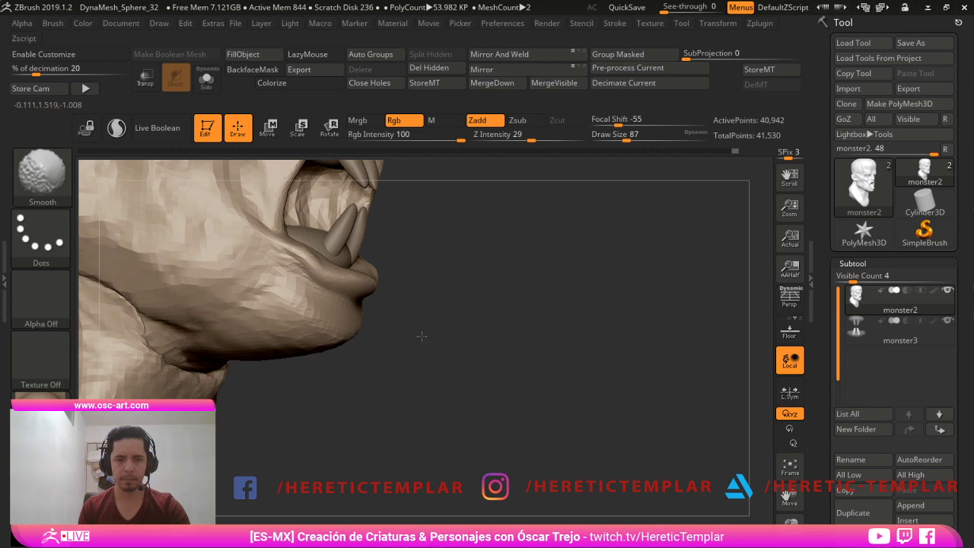
pyautogui.moveTo(443, 351); pyautogui.dragTo(335, 313)
# - Flatten the surfaces around the lips with the TrimDynamic brush at draw sizes 87 and 94
pyautogui.moveTo(693, 392); pyautogui.dragTo(639, 373)
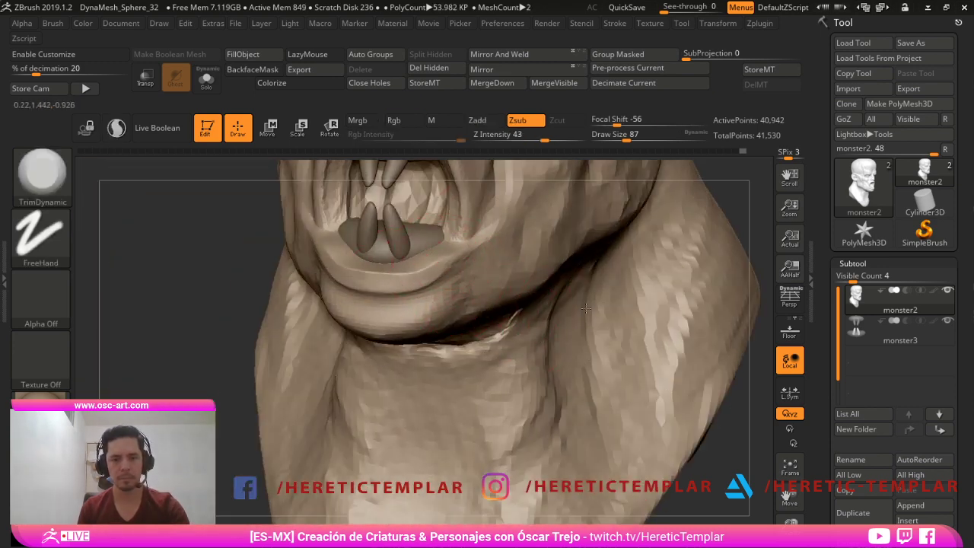
pyautogui.press('f')
pyautogui.moveTo(674, 280)
pyautogui.mouseDown()
pyautogui.moveTo(659, 292)
pyautogui.moveTo(657, 342)
pyautogui.moveTo(631, 297)
pyautogui.moveTo(568, 302)
pyautogui.moveTo(580, 300)
pyautogui.mouseUp()
pyautogui.moveTo(580, 338)
pyautogui.mouseDown()
pyautogui.moveTo(533, 315)
pyautogui.moveTo(647, 335)
pyautogui.moveTo(772, 376)
pyautogui.moveTo(644, 372)
pyautogui.moveTo(467, 404)
pyautogui.mouseUp()
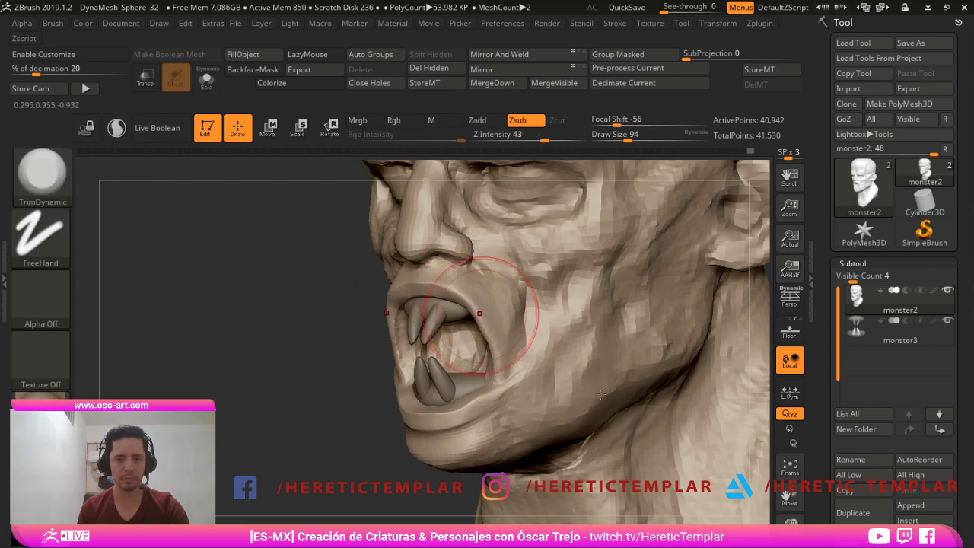
# - Pull the upper part of the ears outward with the Move brush at draw size 83
pyautogui.moveTo(476, 396); pyautogui.dragTo(562, 401, button='right')
pyautogui.press('b')
pyautogui.press('m')
pyautogui.press('v')
pyautogui.press(']')
pyautogui.moveTo(607, 393); pyautogui.dragTo(615, 413)
pyautogui.keyDown('ctrl'); pyautogui.moveTo(620, 411); pyautogui.dragTo(690, 383, button='right'); pyautogui.keyUp('ctrl')
pyautogui.moveTo(798, 376)
pyautogui.mouseDown()
pyautogui.moveTo(787, 415)
pyautogui.moveTo(799, 377)
pyautogui.moveTo(777, 411)
pyautogui.mouseUp()
pyautogui.press('s')
pyautogui.moveTo(754, 371); pyautogui.dragTo(759, 370)
pyautogui.press('s')
pyautogui.moveTo(766, 327); pyautogui.dragTo(755, 327)
pyautogui.moveTo(756, 335)
pyautogui.mouseDown()
pyautogui.moveTo(768, 312)
pyautogui.moveTo(751, 309)
pyautogui.mouseUp()
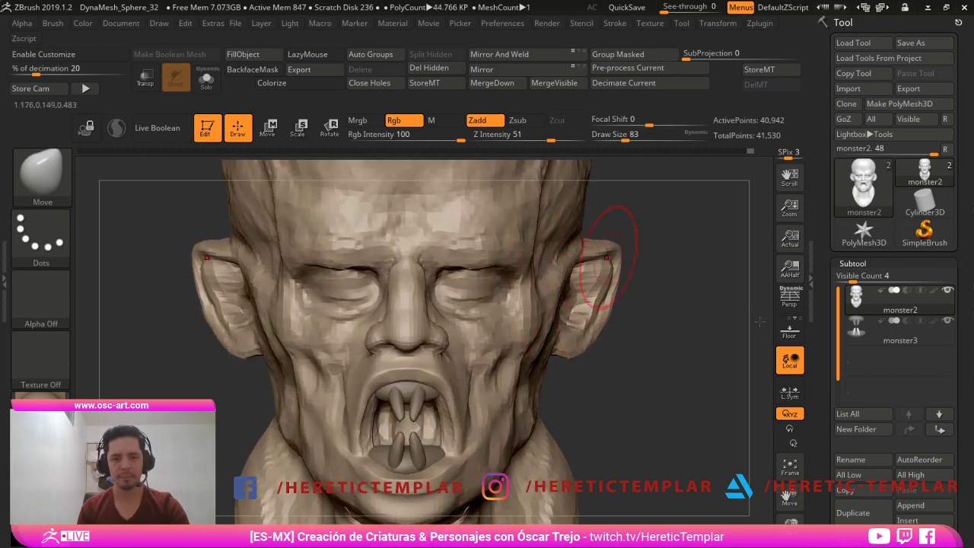
# - Refine the upper rims of the ears with the Move brush at draw size 59
pyautogui.press('s')
pyautogui.moveTo(606, 258); pyautogui.dragTo(605, 259)
pyautogui.moveTo(601, 252)
pyautogui.mouseDown()
pyautogui.moveTo(607, 234)
pyautogui.moveTo(600, 254)
pyautogui.moveTo(621, 252)
pyautogui.moveTo(598, 250)
pyautogui.moveTo(647, 305)
pyautogui.moveTo(696, 402)
pyautogui.mouseUp()
pyautogui.press('s')
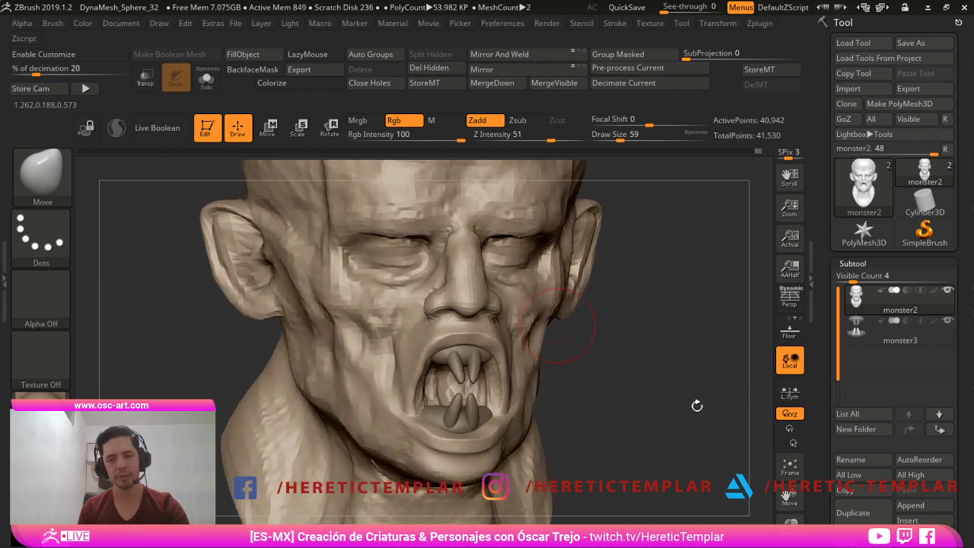
# - Carve creases down the sides of the nose to the nostrils with the DamStandard brush at draw size 54
pyautogui.press('b')
pyautogui.press('d')
pyautogui.press('s')
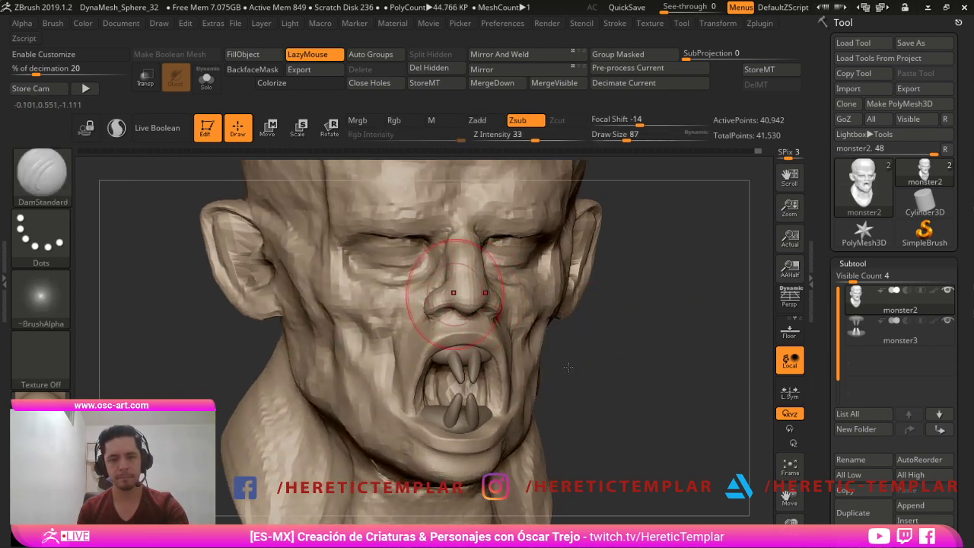
pyautogui.press('s')
pyautogui.moveTo(578, 377); pyautogui.dragTo(564, 378)
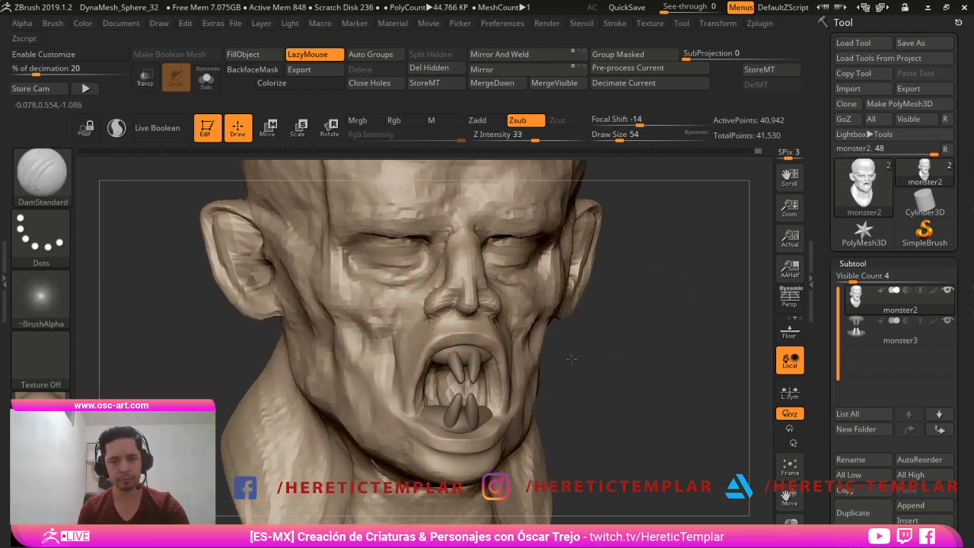
pyautogui.moveTo(461, 254); pyautogui.dragTo(429, 319)
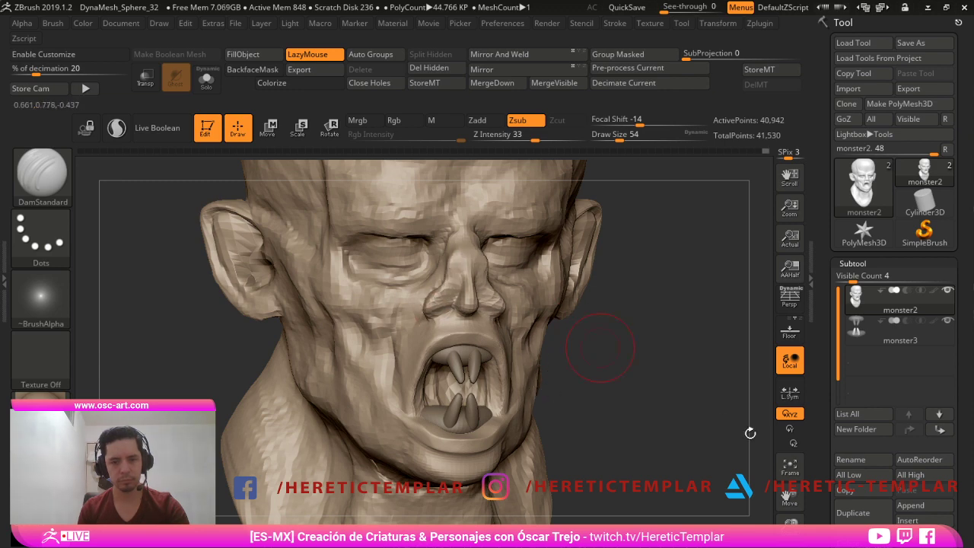
# - Carve the inner fold of the ears with the DamStandard brush
pyautogui.keyDown('shift'); pyautogui.moveTo(601, 346); pyautogui.dragTo(652, 340); pyautogui.keyUp('shift')
pyautogui.press('s')
pyautogui.moveTo(623, 389); pyautogui.dragTo(639, 404)
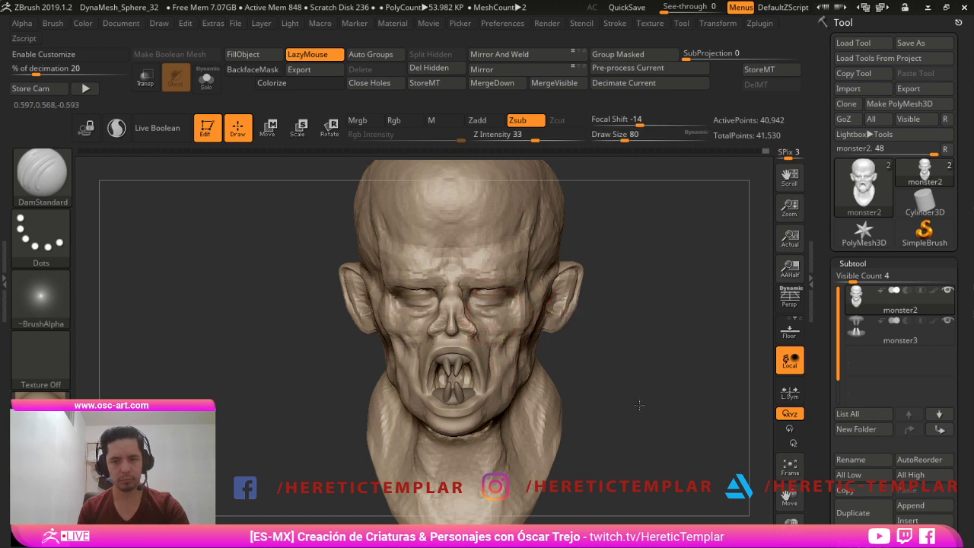
pyautogui.press('[')
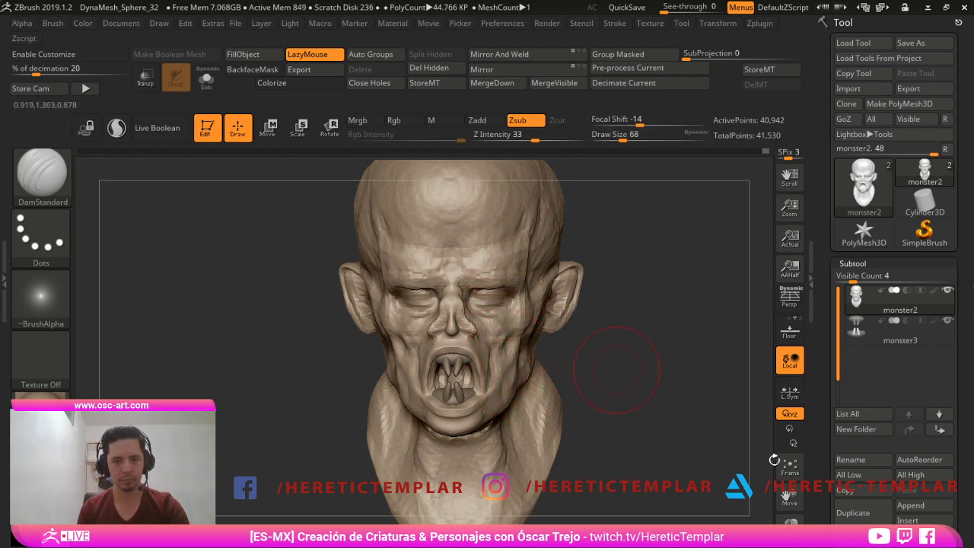
pyautogui.keyDown('alt'); pyautogui.moveTo(617, 370); pyautogui.dragTo(617, 312); pyautogui.keyUp('alt')
pyautogui.moveTo(637, 354)
pyautogui.mouseDown()
pyautogui.moveTo(577, 340)
pyautogui.moveTo(550, 319)
pyautogui.mouseUp()
pyautogui.press('s')
pyautogui.moveTo(639, 304)
pyautogui.mouseDown()
pyautogui.moveTo(610, 272)
pyautogui.moveTo(610, 248)
pyautogui.mouseUp()
pyautogui.press('s')
pyautogui.press('b')
pyautogui.press('c')
pyautogui.press('l')
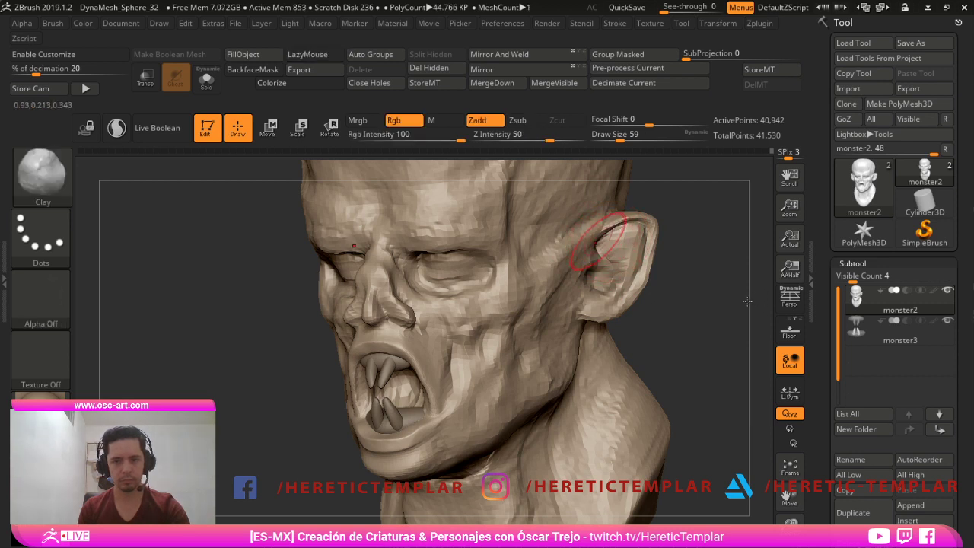
pyautogui.press('b')
pyautogui.press('m')
pyautogui.press('t')
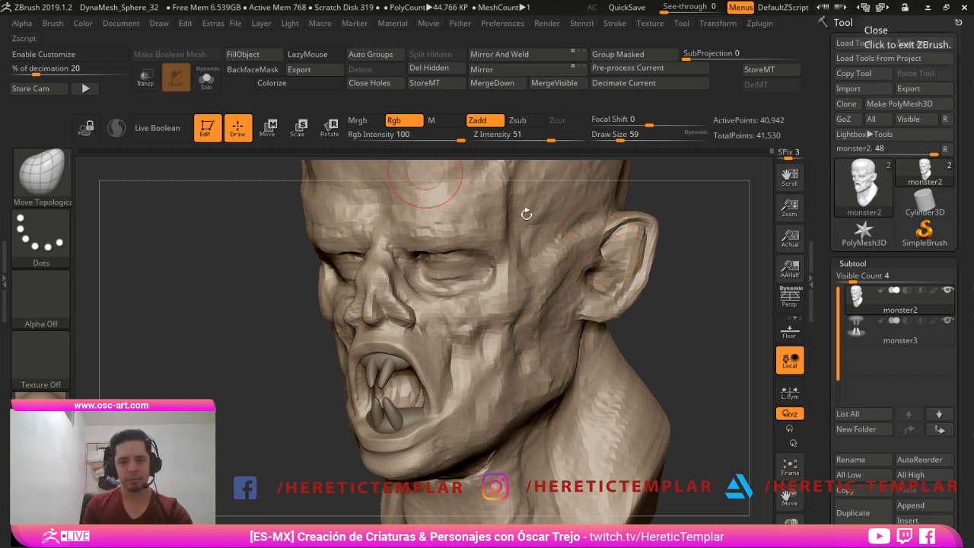
# - Reshape the nose profile and the upper lip from the side with the Move brush at draw size 71
pyautogui.moveTo(526, 211)
pyautogui.mouseDown(button='right')
pyautogui.moveTo(487, 228)
pyautogui.moveTo(337, 236)
pyautogui.mouseUp(button='right')
pyautogui.keyDown('ctrl'); pyautogui.moveTo(337, 414); pyautogui.dragTo(411, 419, button='right'); pyautogui.keyUp('ctrl')
pyautogui.press('b')
pyautogui.press('m')
pyautogui.press('v')
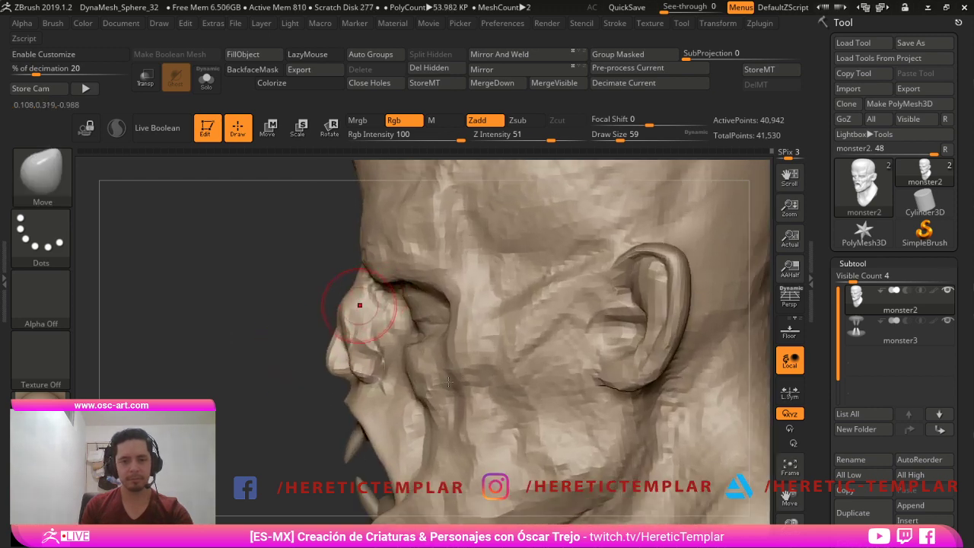
pyautogui.press('s')
pyautogui.moveTo(358, 309); pyautogui.dragTo(331, 312)
pyautogui.moveTo(335, 364); pyautogui.dragTo(345, 371)
pyautogui.moveTo(429, 463)
pyautogui.keyDown('ctrl'); pyautogui.mouseDown(button='right')
pyautogui.moveTo(358, 416)
pyautogui.moveTo(344, 353)
pyautogui.mouseUp(button='right'); pyautogui.keyUp('ctrl')
pyautogui.moveTo(356, 360); pyautogui.dragTo(354, 352)
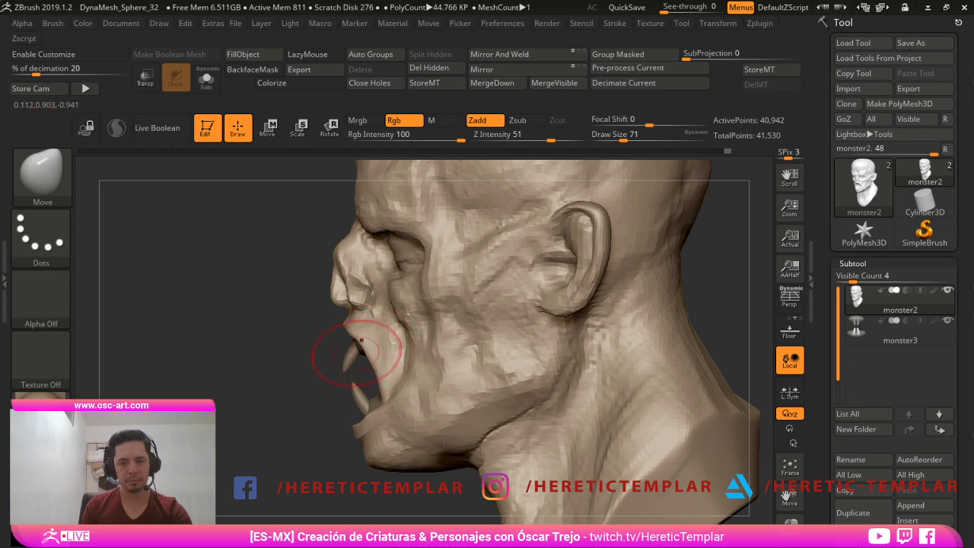
# - Build up the skin around the mouth corners with the ClayBuildup brush
pyautogui.keyDown('alt'); pyautogui.moveTo(379, 406); pyautogui.dragTo(361, 391, button='right'); pyautogui.keyUp('alt')
pyautogui.press('[')
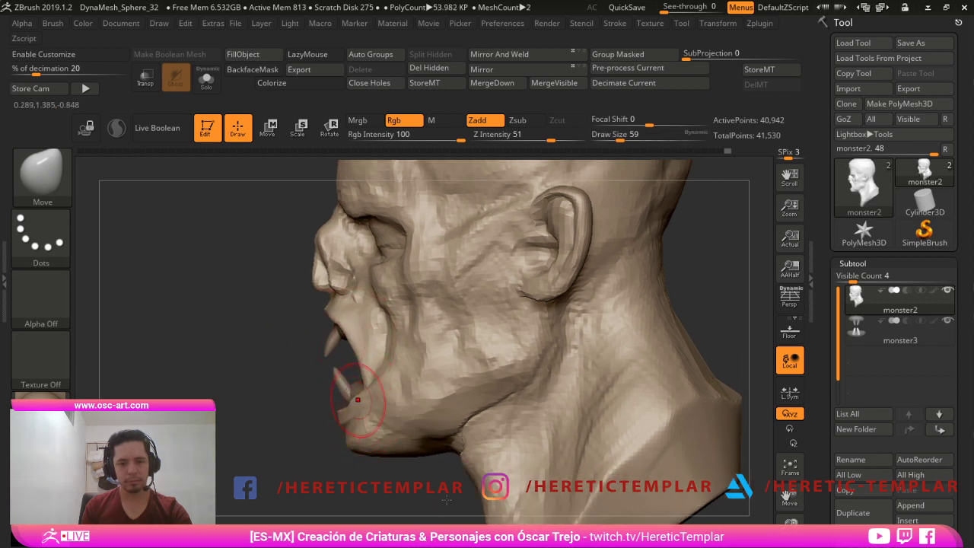
pyautogui.press('2')
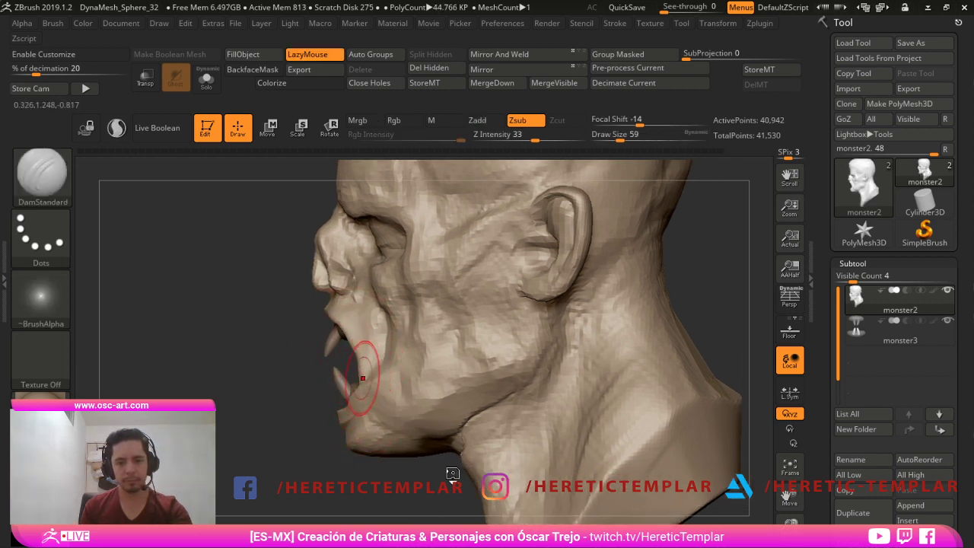
pyautogui.press('1')
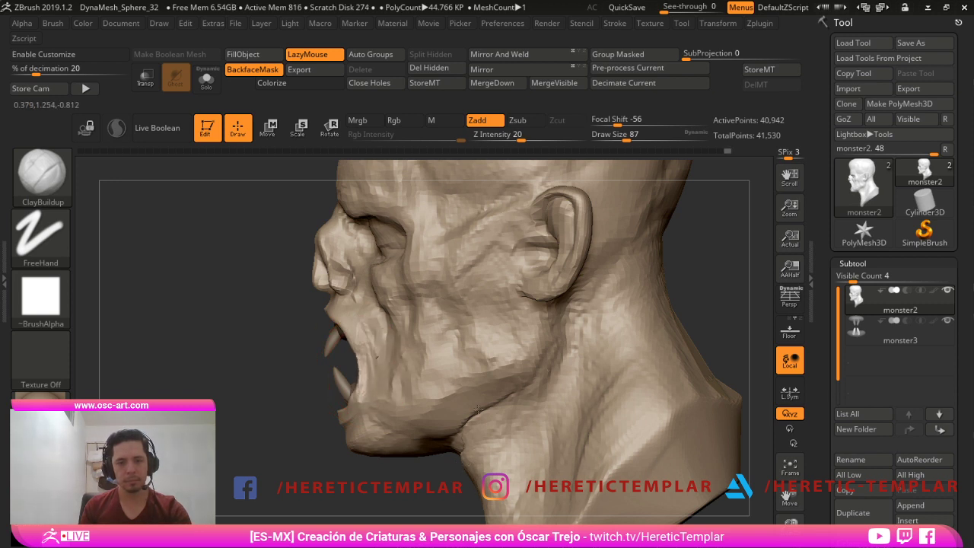
pyautogui.press(']')
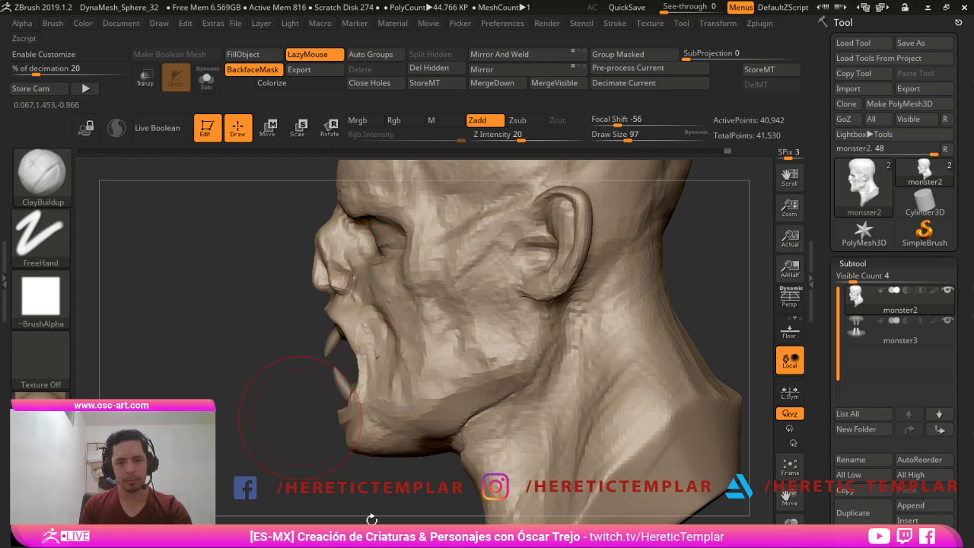
pyautogui.moveTo(372, 519)
pyautogui.mouseDown()
pyautogui.moveTo(359, 453)
pyautogui.moveTo(381, 430)
pyautogui.moveTo(587, 407)
pyautogui.moveTo(556, 426)
pyautogui.mouseUp()
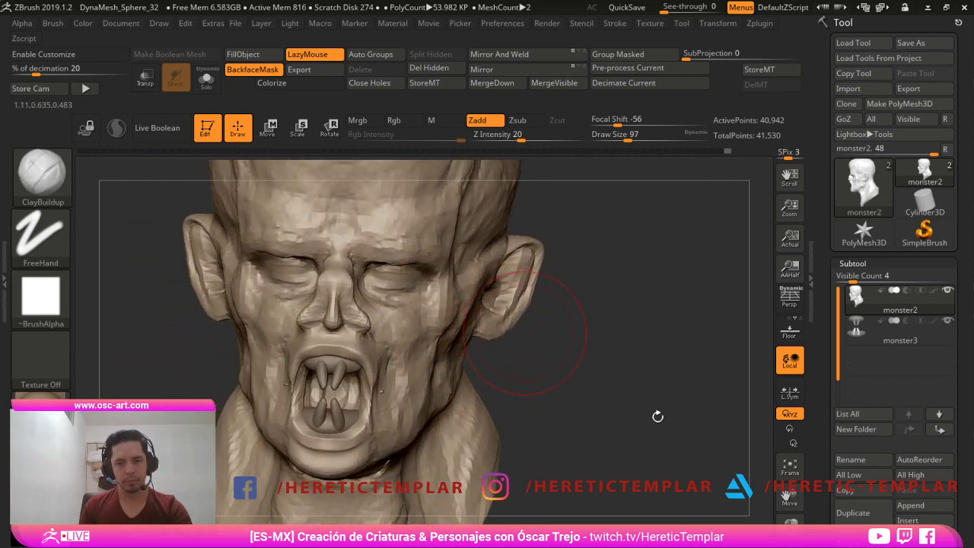
pyautogui.moveTo(672, 424)
pyautogui.keyDown('alt'); pyautogui.mouseDown()
pyautogui.moveTo(647, 443)
pyautogui.moveTo(673, 451)
pyautogui.mouseUp(); pyautogui.keyUp('alt')
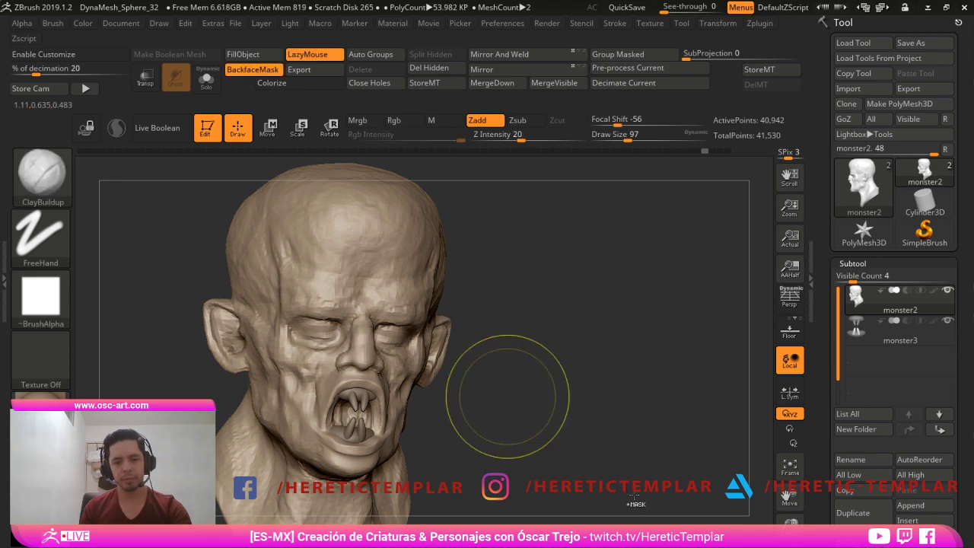
# - Pull the nose into a longer, drooping profile with the Move Topological brush at draw size 97
pyautogui.hotkey('ctrl', 'shift')
pyautogui.moveTo(511, 398)
pyautogui.mouseDown()
pyautogui.moveTo(550, 374)
pyautogui.moveTo(517, 412)
pyautogui.mouseUp()
pyautogui.press('b')
pyautogui.press('m')
pyautogui.press('t')
pyautogui.press('s')
pyautogui.moveTo(539, 450)
pyautogui.mouseDown()
pyautogui.moveTo(550, 445)
pyautogui.moveTo(541, 426)
pyautogui.mouseUp()
pyautogui.click(434, 407)
pyautogui.press('s')
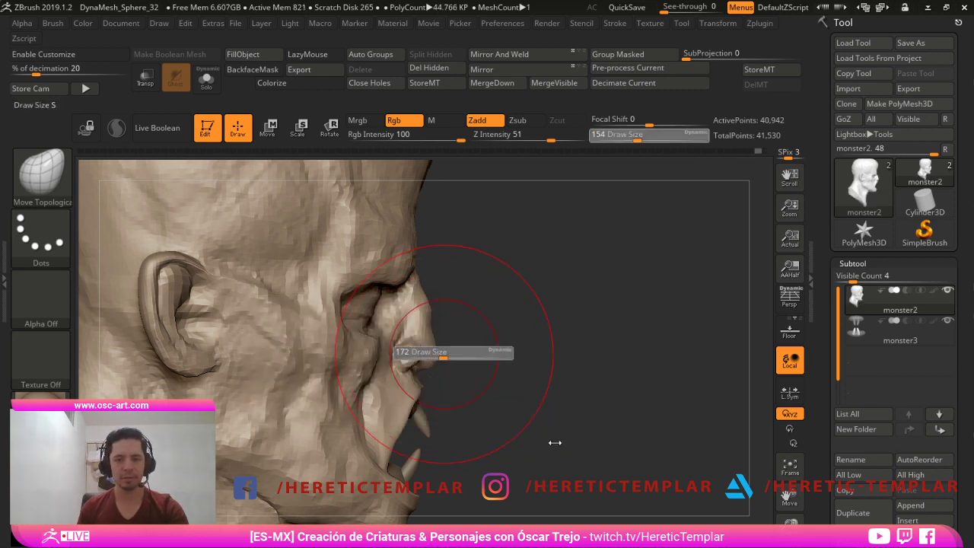
pyautogui.moveTo(443, 353); pyautogui.dragTo(436, 352)
pyautogui.press('[')
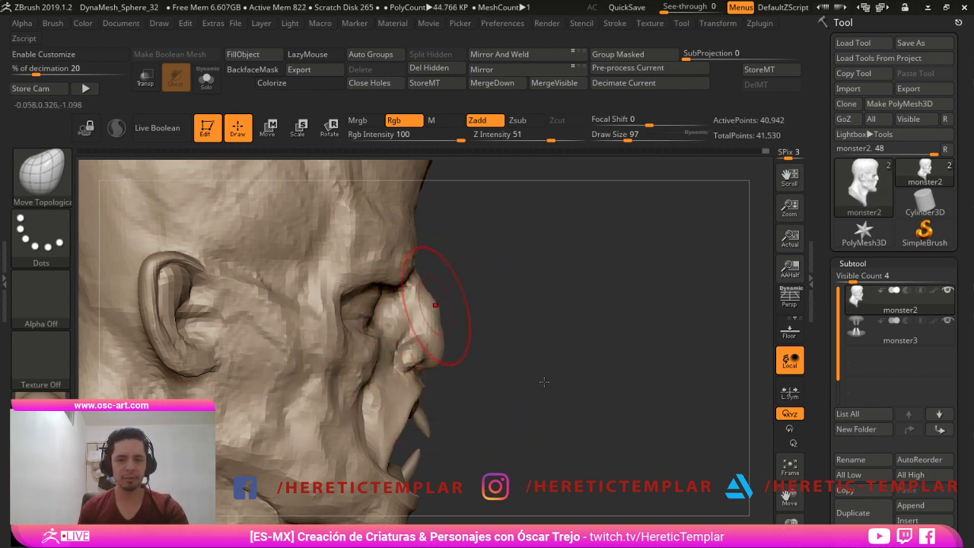
# - Pull the ear tips outward with the Move Topological brush at draw size 97, undoing unwanted strokes
pyautogui.moveTo(596, 443); pyautogui.dragTo(486, 444)
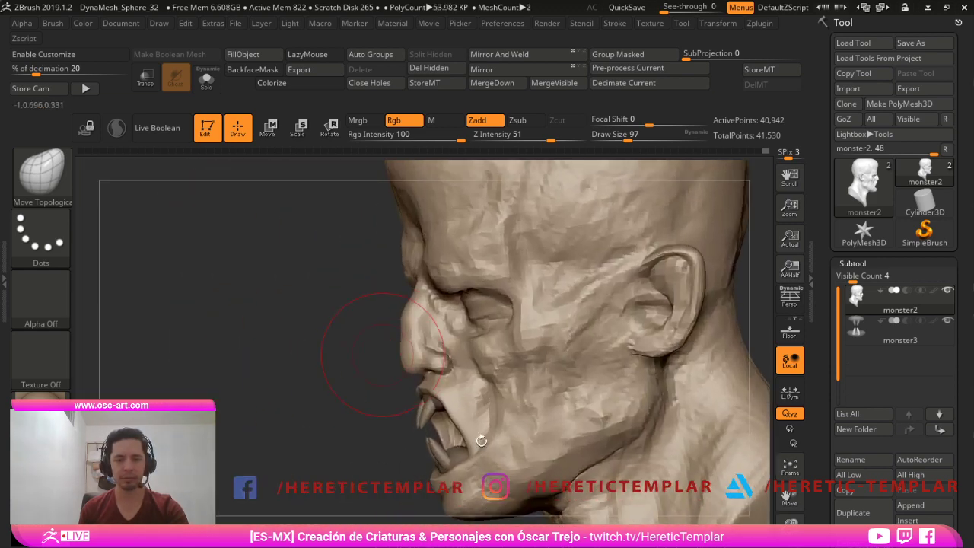
pyautogui.moveTo(418, 454)
pyautogui.mouseDown()
pyautogui.moveTo(710, 496)
pyautogui.moveTo(728, 403)
pyautogui.mouseUp()
pyautogui.moveTo(536, 300); pyautogui.dragTo(542, 300)
pyautogui.hotkey('ctrl', 'z')
pyautogui.hotkey('ctrl', 'z')
pyautogui.hotkey('ctrl', 'z')
pyautogui.hotkey('ctrl', 'z')
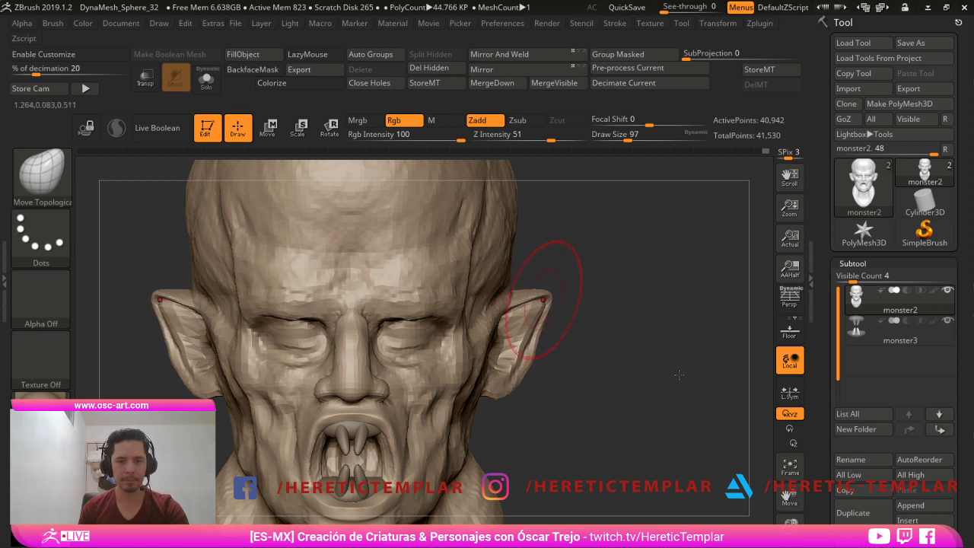
pyautogui.keyDown('alt'); pyautogui.moveTo(583, 363); pyautogui.dragTo(581, 378); pyautogui.keyUp('alt')
pyautogui.press('b')
pyautogui.press('d')
pyautogui.press('s')
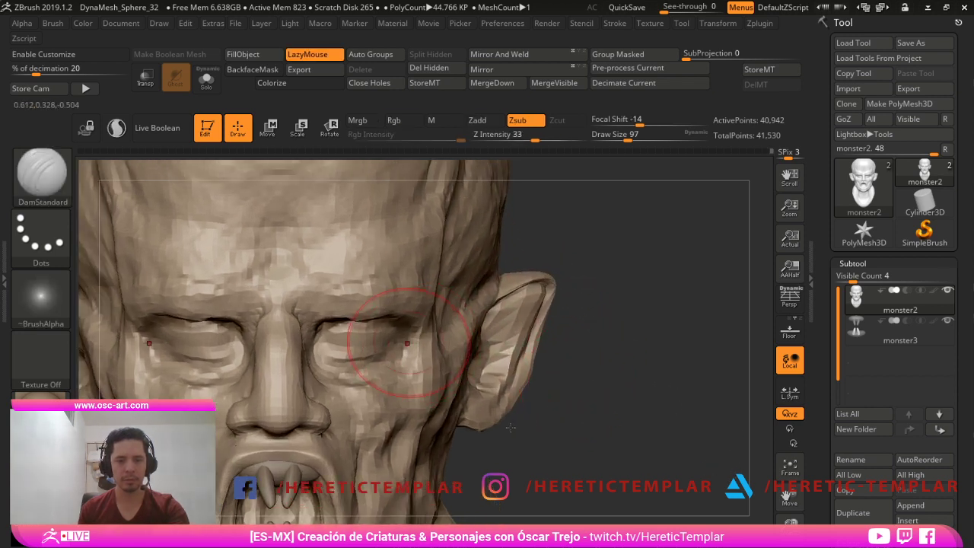
pyautogui.press('s')
pyautogui.moveTo(365, 348); pyautogui.dragTo(359, 347)
pyautogui.press('[')
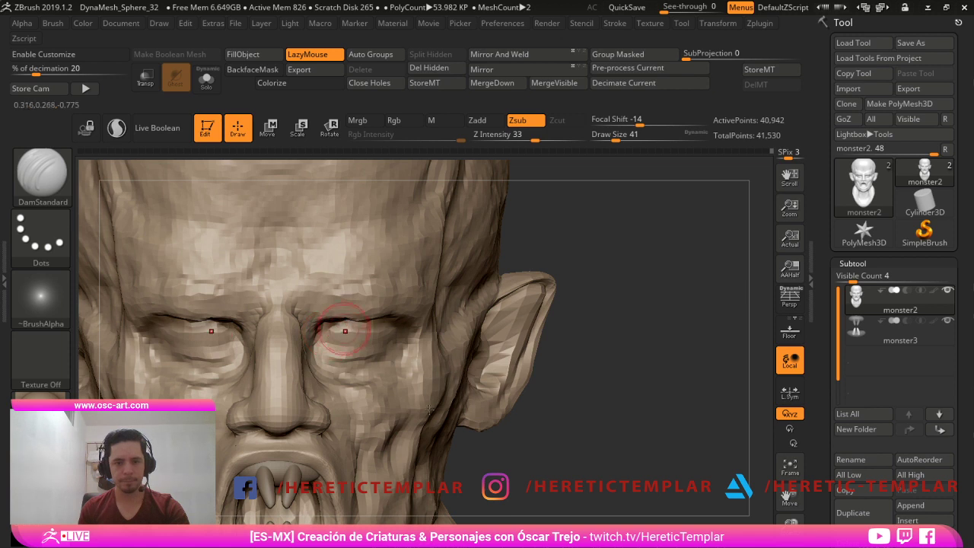
# - Fill over the closed eyelids to form rounded eye mounds with the ClayBuildup brush at draw size 62
pyautogui.press('b')
pyautogui.press('c')
pyautogui.press('b')
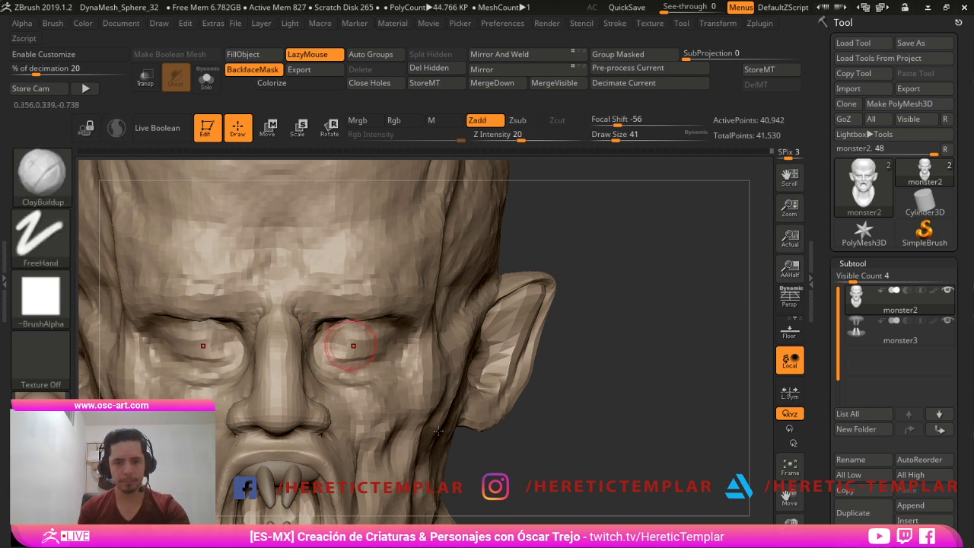
pyautogui.press(']')
pyautogui.press(']')
pyautogui.moveTo(332, 350); pyautogui.dragTo(387, 358)
pyautogui.press('s')
pyautogui.moveTo(371, 369); pyautogui.dragTo(368, 369)
pyautogui.moveTo(339, 365)
pyautogui.mouseDown()
pyautogui.moveTo(382, 364)
pyautogui.moveTo(343, 367)
pyautogui.mouseUp()
# - Rework the upper eye sockets directly beneath the brows with the ClayBuildup brush at draw size 62
pyautogui.moveTo(341, 318)
pyautogui.mouseDown()
pyautogui.moveTo(364, 316)
pyautogui.moveTo(340, 324)
pyautogui.moveTo(373, 303)
pyautogui.moveTo(385, 312)
pyautogui.mouseUp()
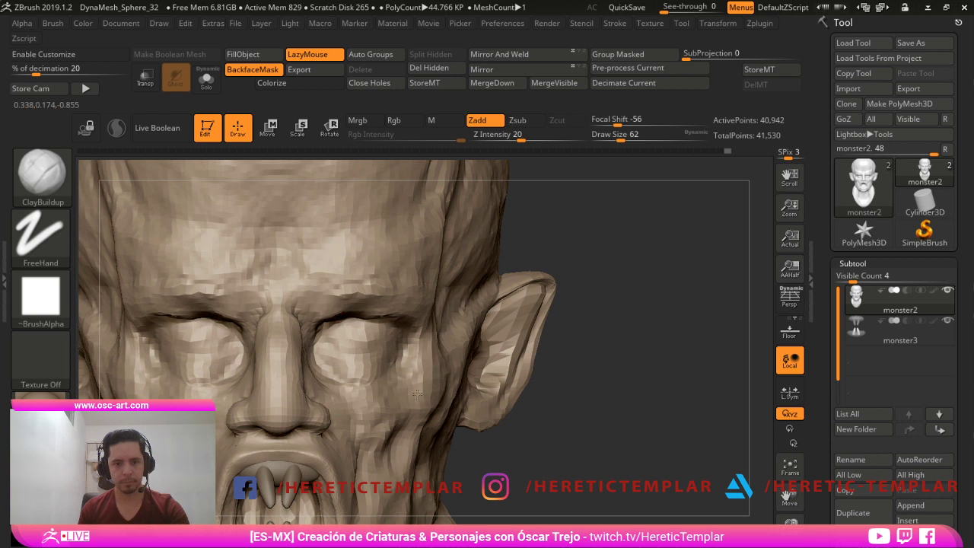
pyautogui.moveTo(324, 314); pyautogui.dragTo(385, 305)
pyautogui.keyDown('alt'); pyautogui.moveTo(546, 411); pyautogui.dragTo(546, 374); pyautogui.keyUp('alt')
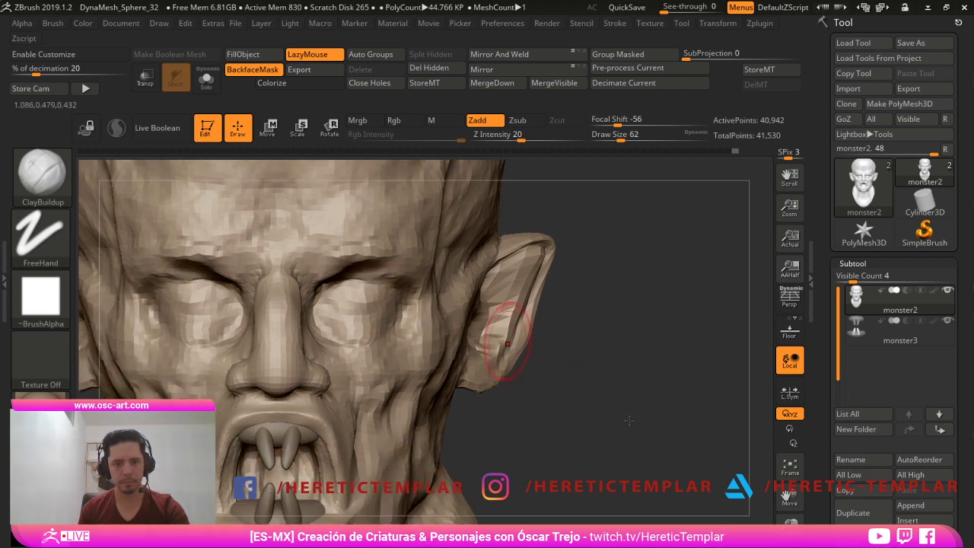
# - Insert a sphere eyeball symmetrically on each eye using the Insert Sphere mesh of the IMM Primitives brush
pyautogui.press('b')
pyautogui.press('i')
pyautogui.press('p')
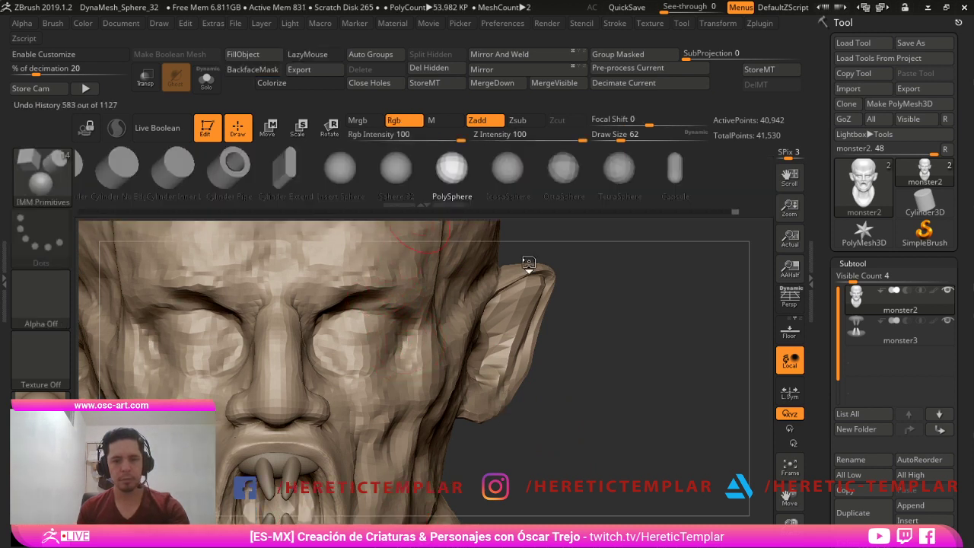
pyautogui.click(352, 171)
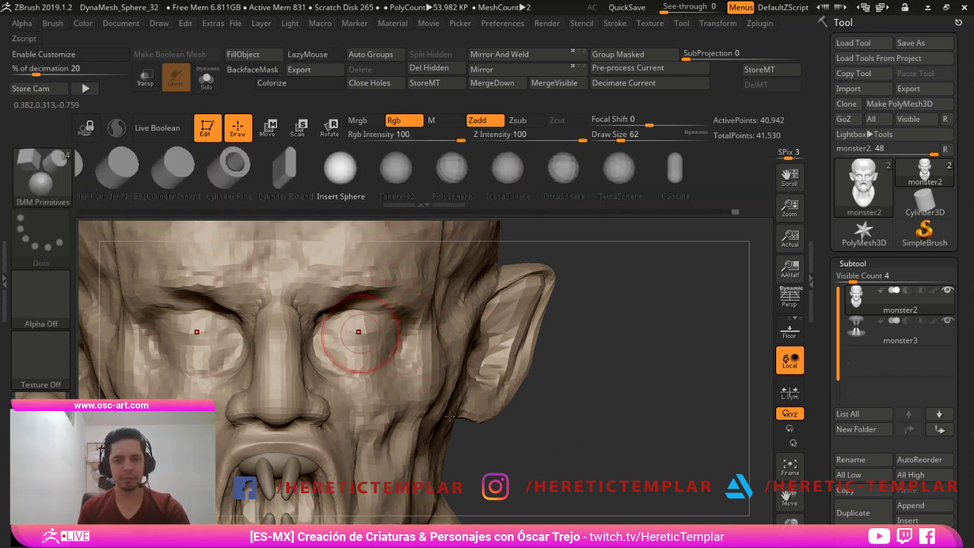
pyautogui.moveTo(360, 334); pyautogui.dragTo(451, 449)
pyautogui.moveTo(554, 428); pyautogui.dragTo(457, 398)
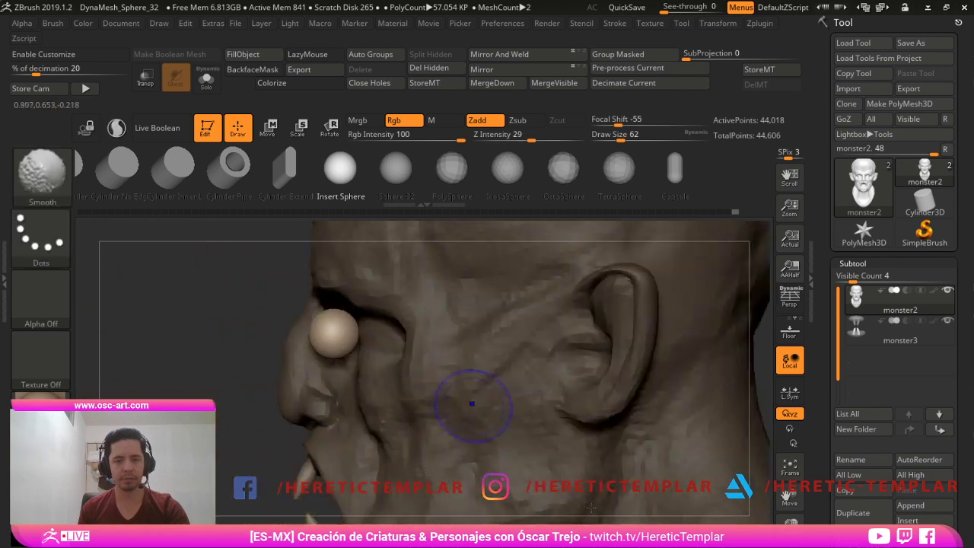
# - Move the eyeball spheres back into the eye sockets in side view
pyautogui.press('w')
pyautogui.moveTo(435, 297); pyautogui.dragTo(446, 287)
pyautogui.press('q')
# - Isolate the eyeballs from the head and separate them into their own subtool with Split Hidden
pyautogui.keyDown('ctrl'); pyautogui.keyDown('shift'); pyautogui.click(352, 317); pyautogui.keyUp('shift'); pyautogui.keyUp('ctrl')
pyautogui.keyDown('ctrl'); pyautogui.keyDown('shift'); pyautogui.moveTo(440, 398); pyautogui.dragTo(419, 402); pyautogui.keyUp('shift'); pyautogui.keyUp('ctrl')
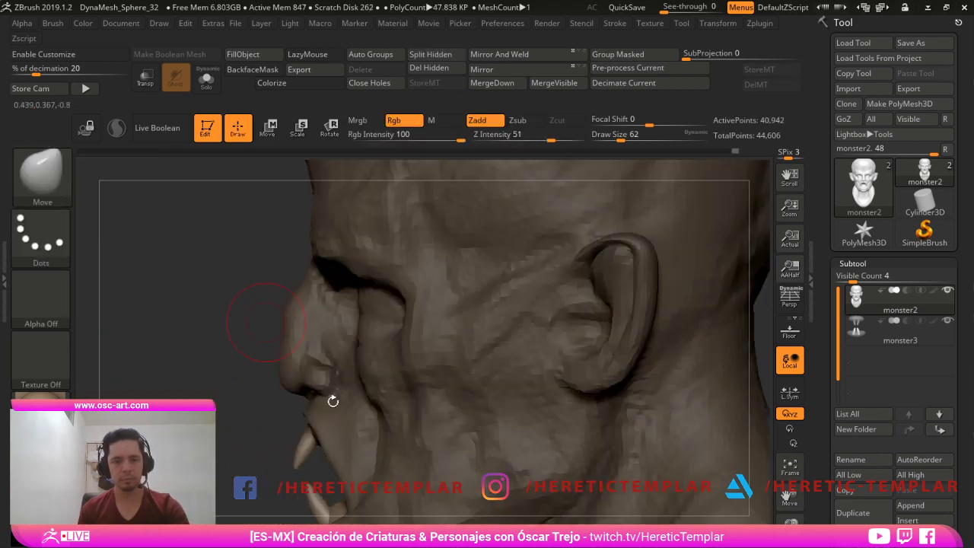
pyautogui.click(436, 55)
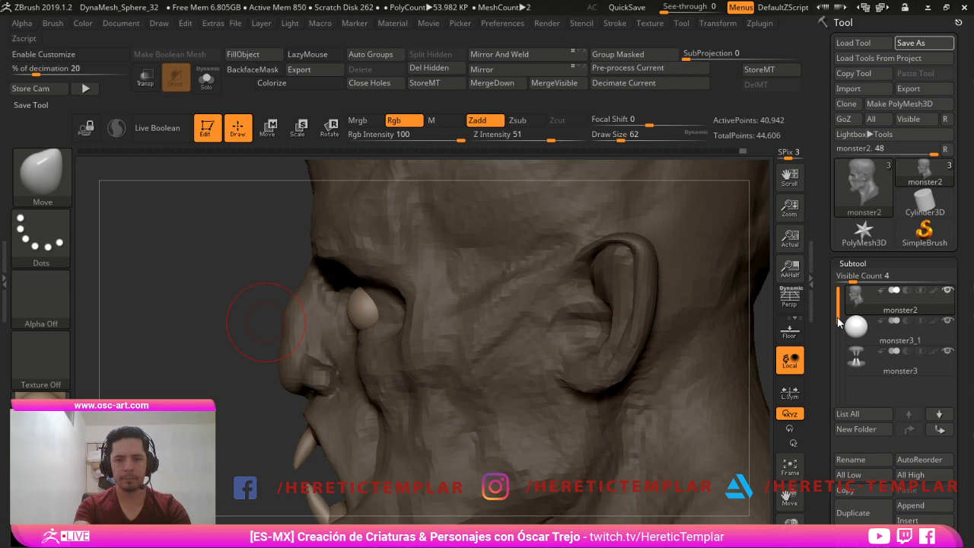
# - Build up the upper eyelids with the ClayBuildup brush and smooth the sockets around the eyeballs
pyautogui.moveTo(197, 389)
pyautogui.mouseDown()
pyautogui.moveTo(424, 381)
pyautogui.moveTo(695, 474)
pyautogui.moveTo(691, 504)
pyautogui.mouseUp()
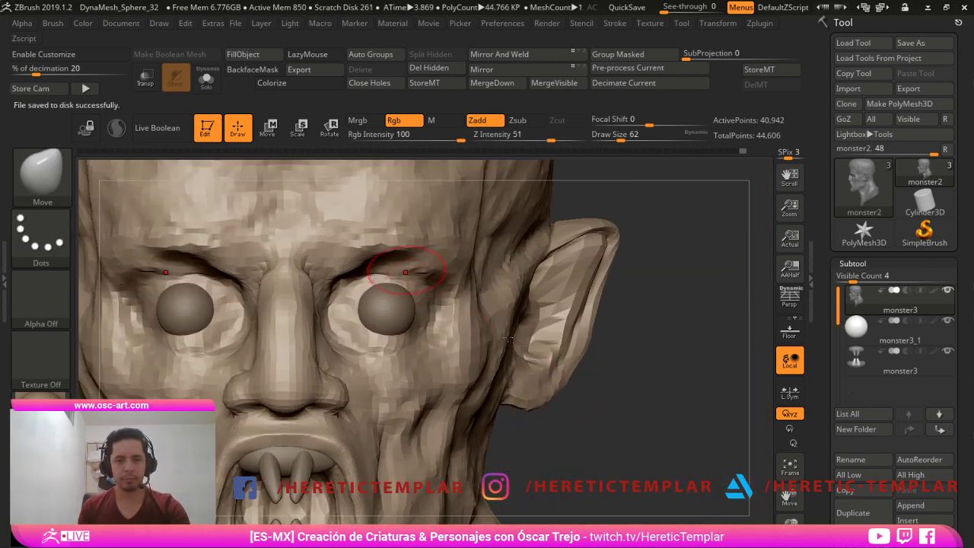
pyautogui.press('b')
pyautogui.press('c')
pyautogui.press('b')
pyautogui.press('[')
pyautogui.moveTo(374, 305); pyautogui.dragTo(389, 284)
pyautogui.press('shift')
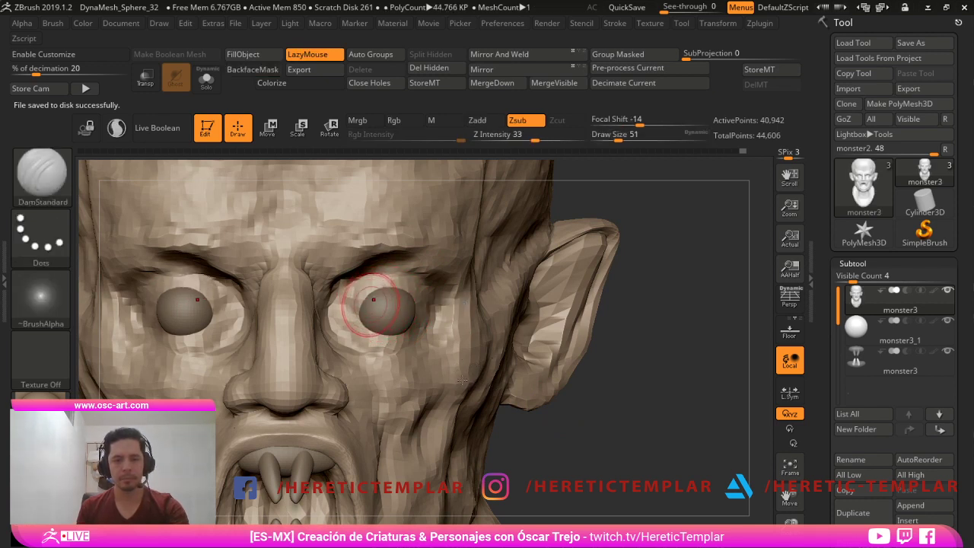
pyautogui.keyDown('shift'); pyautogui.moveTo(375, 314); pyautogui.dragTo(374, 342); pyautogui.keyUp('shift')
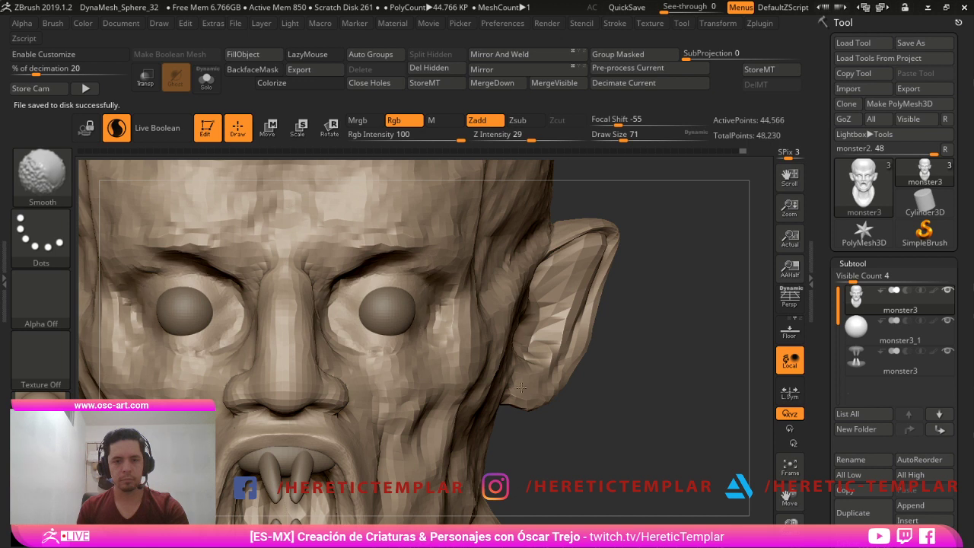
# - Define the eyelid rims around the eyeballs with the DamStandard brush, and set the ClayBuildup brush to draw size 37
pyautogui.press('b')
pyautogui.press('d')
pyautogui.press('s')
pyautogui.press('s')
pyautogui.moveTo(382, 307)
pyautogui.mouseDown()
pyautogui.moveTo(364, 305)
pyautogui.moveTo(391, 282)
pyautogui.moveTo(405, 284)
pyautogui.moveTo(367, 305)
pyautogui.mouseUp()
pyautogui.press('s')
pyautogui.press('b')
pyautogui.press('c')
pyautogui.press('b')
pyautogui.write('ss')
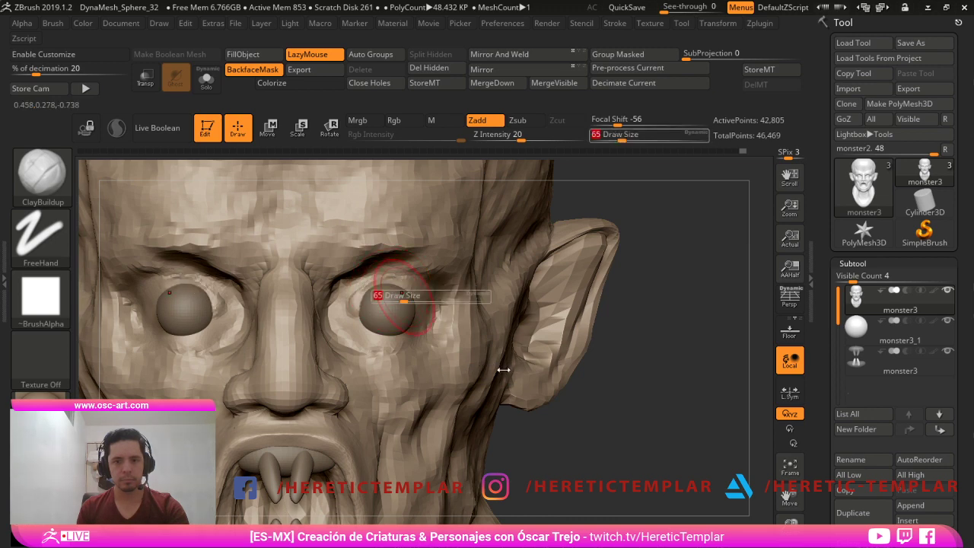
pyautogui.write('37')
pyautogui.press('Return')
# - Select the eyeball subtool, reposition the eyeballs in depth and enlarge them slightly within the sockets
pyautogui.keyDown('alt'); pyautogui.click(412, 304); pyautogui.keyUp('alt')
pyautogui.moveTo(417, 315); pyautogui.dragTo(305, 312, button='right')
pyautogui.press('r')
pyautogui.moveTo(352, 309); pyautogui.dragTo(322, 309)
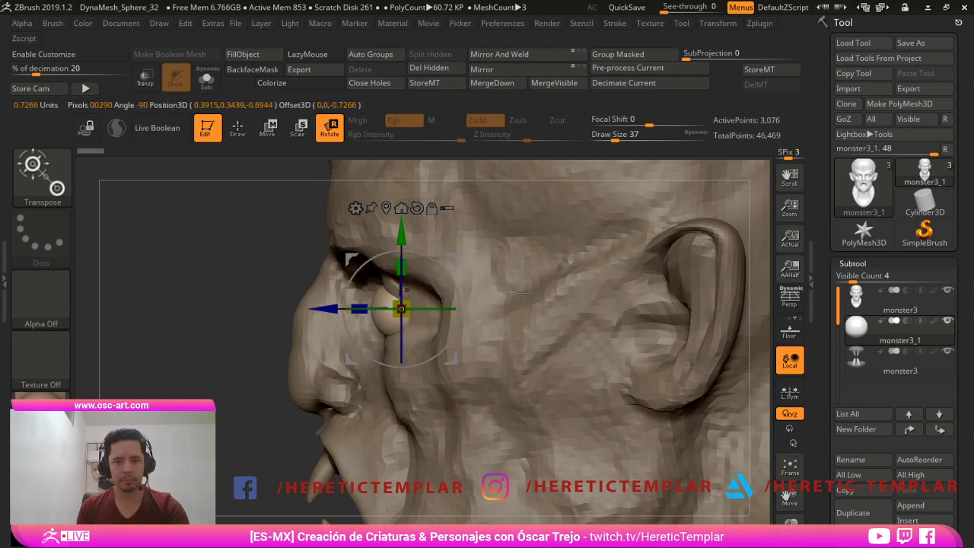
pyautogui.moveTo(402, 306); pyautogui.dragTo(401, 287)
pyautogui.moveTo(522, 357); pyautogui.dragTo(586, 352, button='right')
pyautogui.press('q')
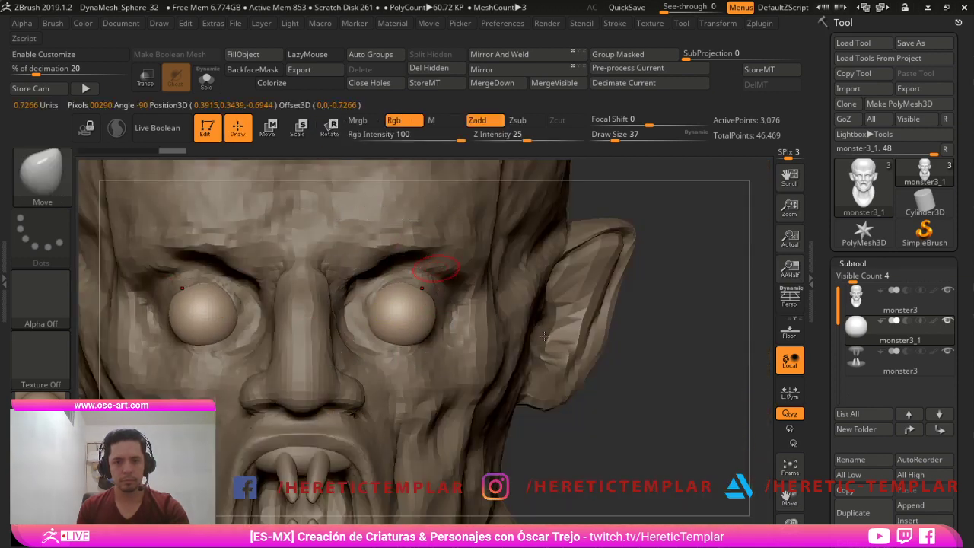
# - Select the head subtool and fit the upper eyelids around the eyeballs with the Move brush
pyautogui.keyDown('alt'); pyautogui.click(378, 291); pyautogui.keyUp('alt')
pyautogui.press('s')
pyautogui.moveTo(379, 291); pyautogui.dragTo(380, 294)
pyautogui.press('s')
pyautogui.moveTo(379, 295)
pyautogui.mouseDown()
pyautogui.moveTo(370, 310)
pyautogui.moveTo(385, 287)
pyautogui.moveTo(410, 283)
pyautogui.moveTo(448, 322)
pyautogui.mouseUp()
# - Build up the outer part of the upper eyelids with the ClayBuildup brush at draw size 39
pyautogui.press('b')
pyautogui.press('c')
pyautogui.press('b')
pyautogui.press('[')
pyautogui.moveTo(487, 333); pyautogui.dragTo(366, 323, button='right')
pyautogui.moveTo(422, 282); pyautogui.dragTo(438, 302)
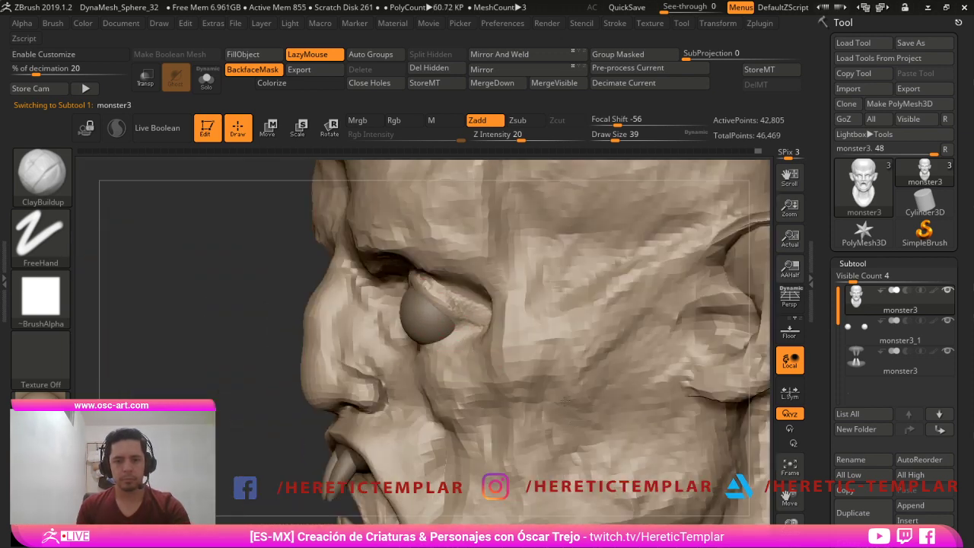
pyautogui.press('shift')
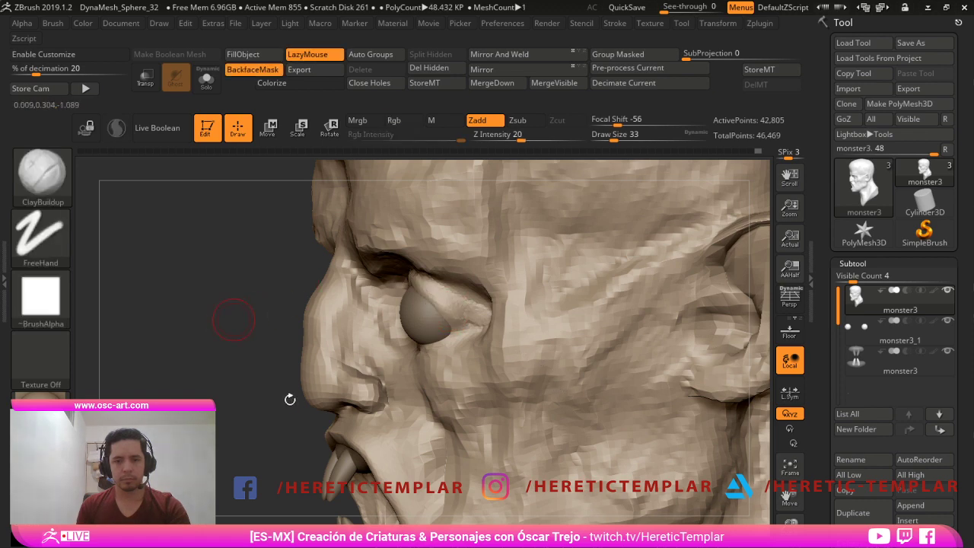
# - Build up the lower eyelids beneath the eyeballs with the ClayBuildup brush at draw size 49
pyautogui.moveTo(235, 322)
pyautogui.mouseDown()
pyautogui.moveTo(390, 291)
pyautogui.moveTo(373, 320)
pyautogui.moveTo(395, 340)
pyautogui.mouseUp()
pyautogui.press('s')
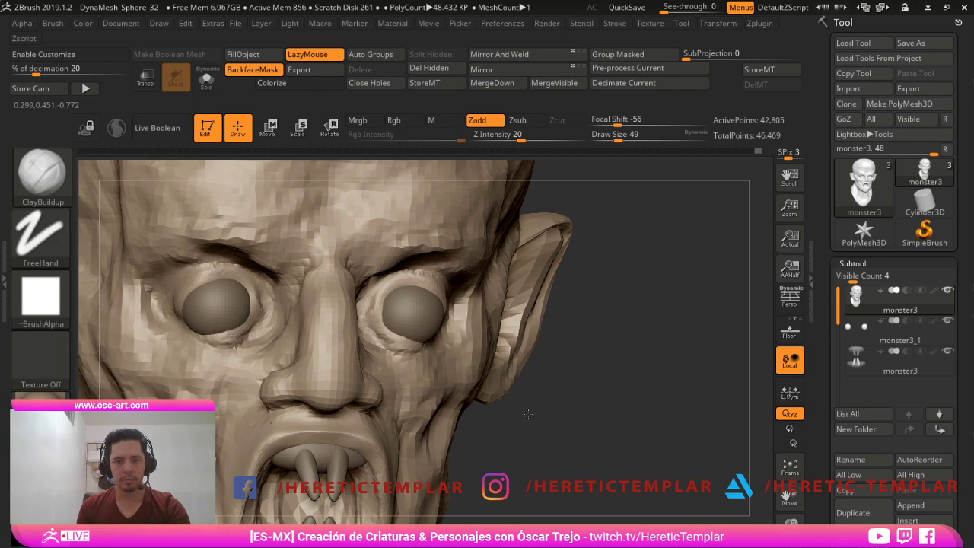
pyautogui.moveTo(495, 424); pyautogui.dragTo(529, 424)
pyautogui.moveTo(440, 340)
pyautogui.mouseDown()
pyautogui.moveTo(394, 354)
pyautogui.moveTo(435, 351)
pyautogui.moveTo(393, 336)
pyautogui.moveTo(430, 339)
pyautogui.moveTo(416, 338)
pyautogui.mouseUp()
pyautogui.press('s')
pyautogui.press('s')
pyautogui.moveTo(437, 343)
pyautogui.mouseDown()
pyautogui.moveTo(416, 347)
pyautogui.moveTo(435, 344)
pyautogui.mouseUp()
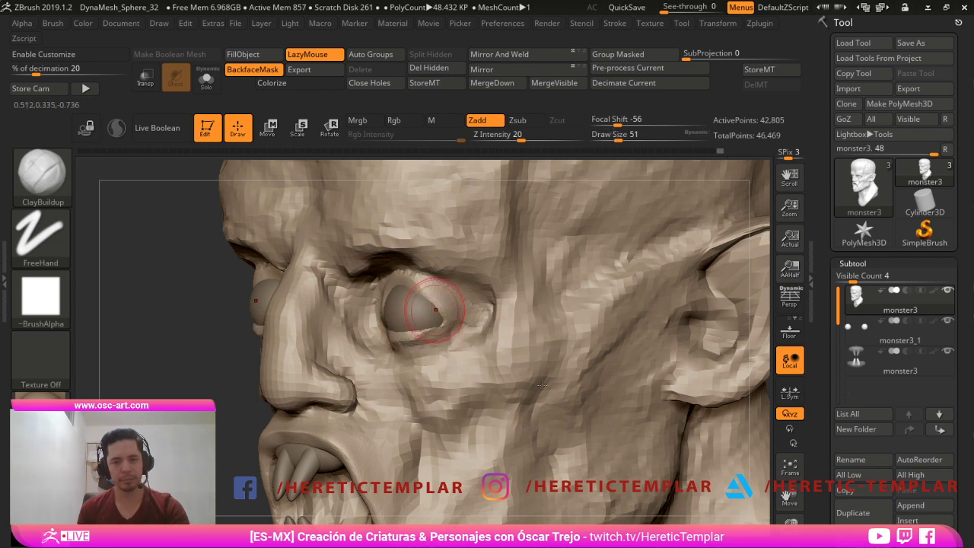
# - Thicken the eyelids at the outer eye corners with the ClayBuildup brush at draw size 51
pyautogui.press('s')
pyautogui.moveTo(425, 306); pyautogui.dragTo(421, 306)
pyautogui.moveTo(164, 304); pyautogui.dragTo(380, 319)
pyautogui.press('s')
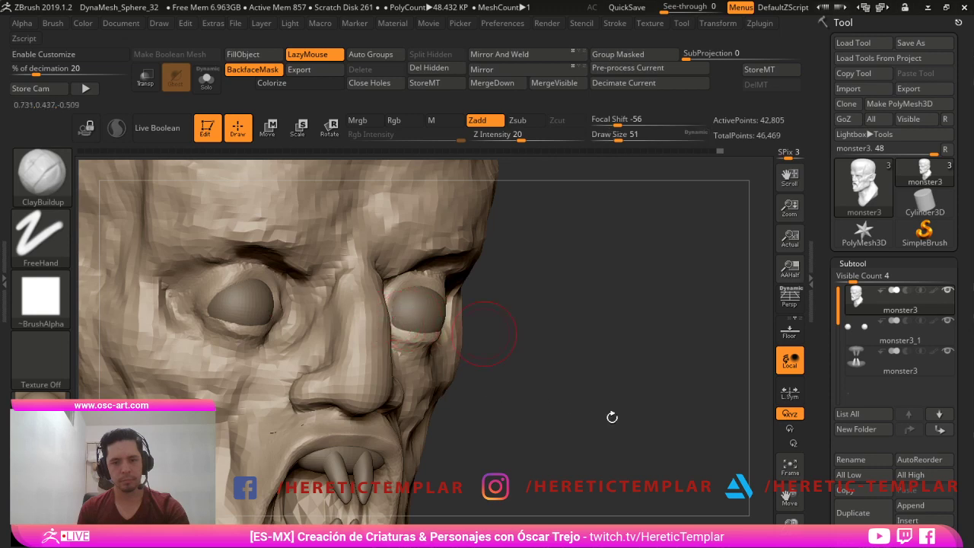
pyautogui.moveTo(491, 335); pyautogui.dragTo(414, 332)
pyautogui.keyDown('alt'); pyautogui.click(412, 299); pyautogui.keyUp('alt')
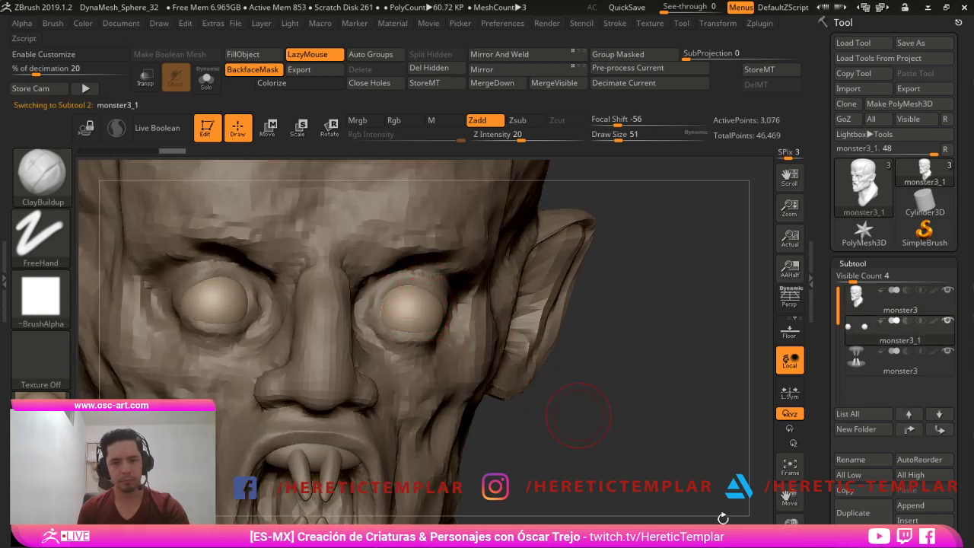
pyautogui.moveTo(576, 414); pyautogui.dragTo(365, 376)
pyautogui.press('w')
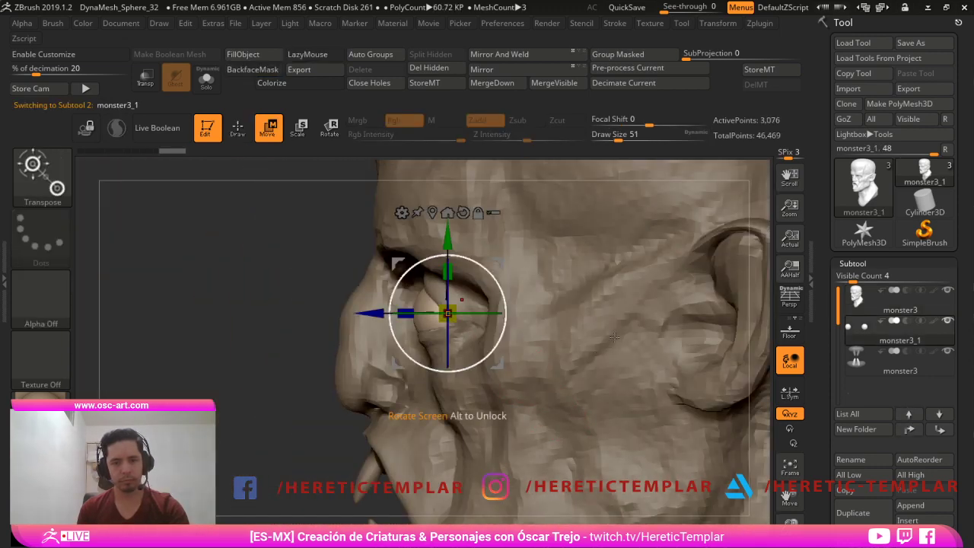
pyautogui.press('q')
pyautogui.moveTo(265, 391); pyautogui.dragTo(334, 396, button='right')
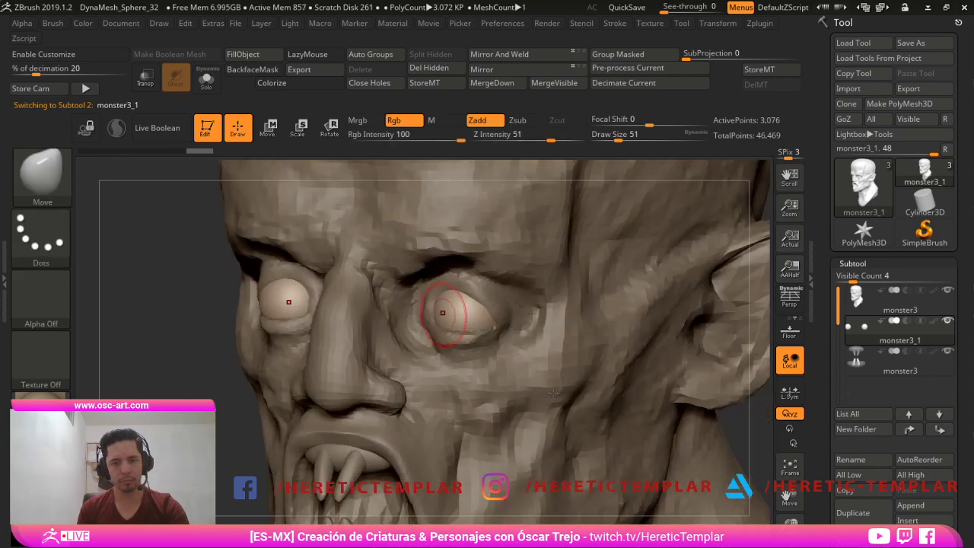
# - Reselect the head subtool and hide the eyeballs subtool
pyautogui.keyDown('alt'); pyautogui.click(422, 315); pyautogui.keyUp('alt')
pyautogui.moveTo(449, 329); pyautogui.dragTo(514, 341, button='right')
pyautogui.press('[')
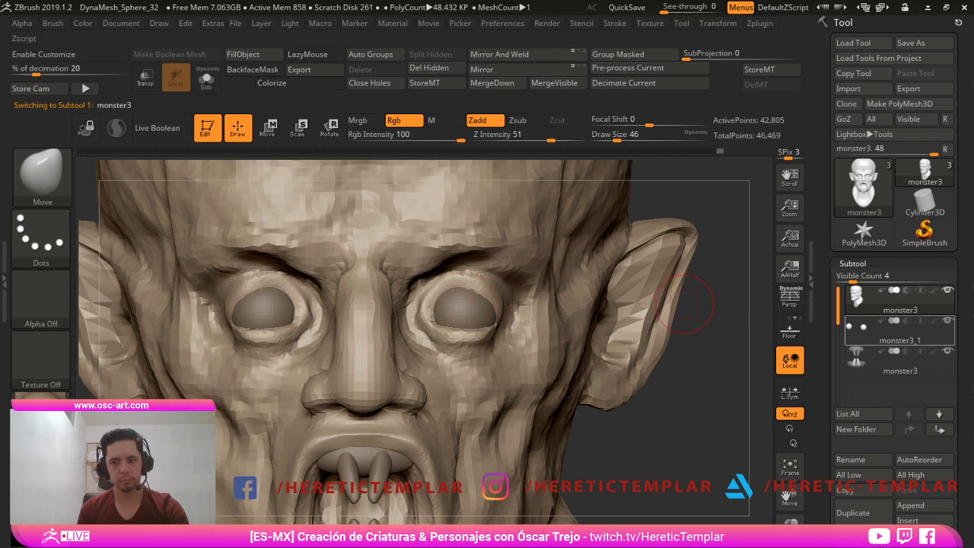
pyautogui.click(947, 320)
# - Define the eyelid rims and hollow the sockets beneath them with the DamStandard, ClayBuildup and Move brushes
pyautogui.press('b')
pyautogui.press('d')
pyautogui.press('s')
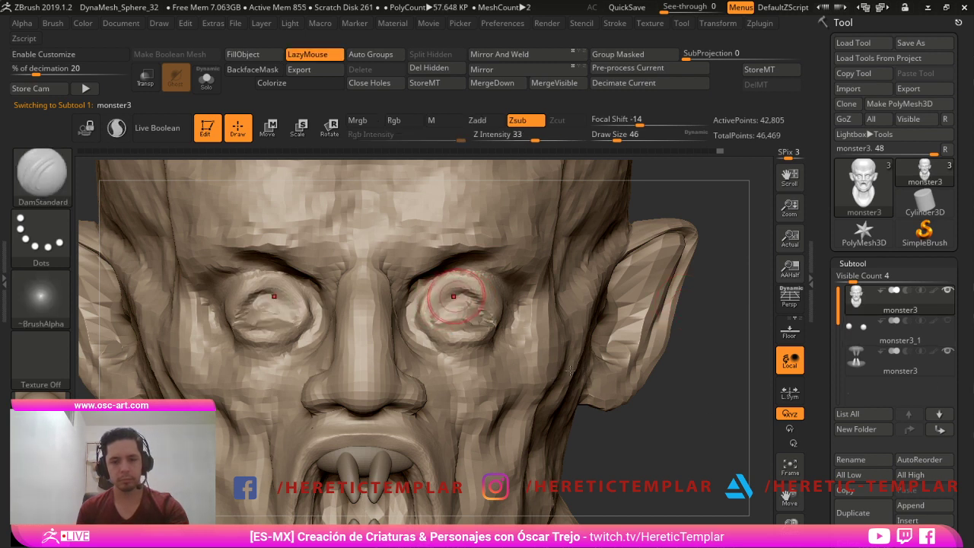
pyautogui.press('b')
pyautogui.press('c')
pyautogui.press('b')
pyautogui.moveTo(463, 291)
pyautogui.keyDown('alt'); pyautogui.mouseDown()
pyautogui.moveTo(440, 297)
pyautogui.moveTo(470, 289)
pyautogui.moveTo(450, 286)
pyautogui.moveTo(477, 303)
pyautogui.moveTo(437, 302)
pyautogui.moveTo(424, 322)
pyautogui.moveTo(460, 300)
pyautogui.moveTo(453, 290)
pyautogui.mouseUp(); pyautogui.keyUp('alt')
pyautogui.press('s')
pyautogui.press('b')
pyautogui.press('m')
pyautogui.press('v')
# - Refine the eyelid volume with the ClayBuildup brush at draw size 39 and the Move brush
pyautogui.press('b')
pyautogui.press('c')
pyautogui.press('b')
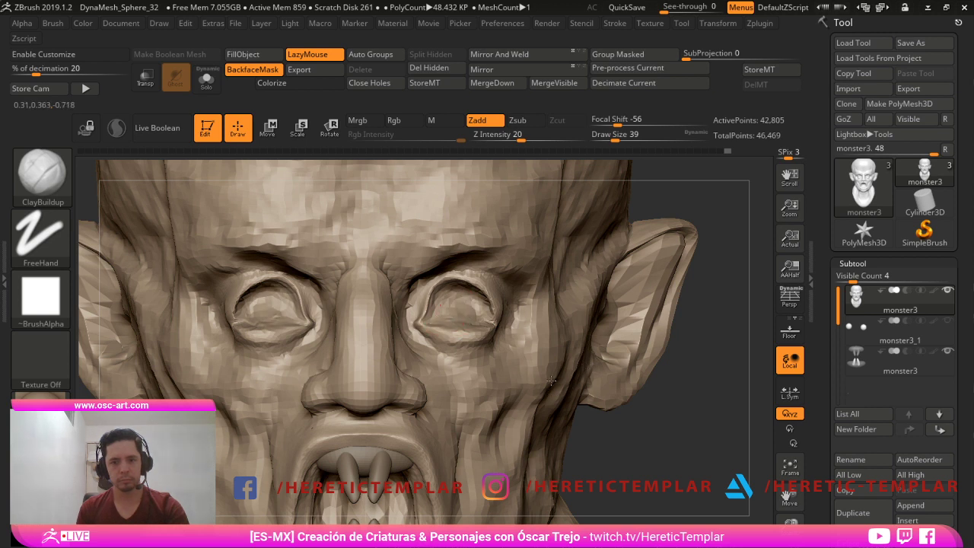
pyautogui.press('b')
pyautogui.press('m')
pyautogui.press('v')
# - Carve creases at the outer eye corners and under the eyes with the DamStandard brush at draw sizes 23 and 65
pyautogui.press('b')
pyautogui.press('d')
pyautogui.press('s')
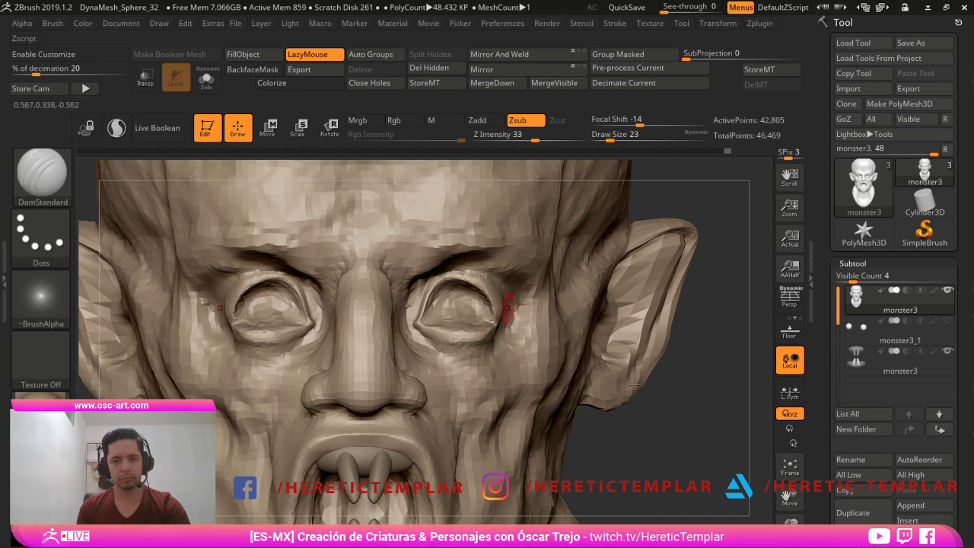
pyautogui.press('s')
pyautogui.moveTo(504, 315); pyautogui.dragTo(513, 316)
pyautogui.press('s')
pyautogui.moveTo(432, 349); pyautogui.dragTo(439, 349)
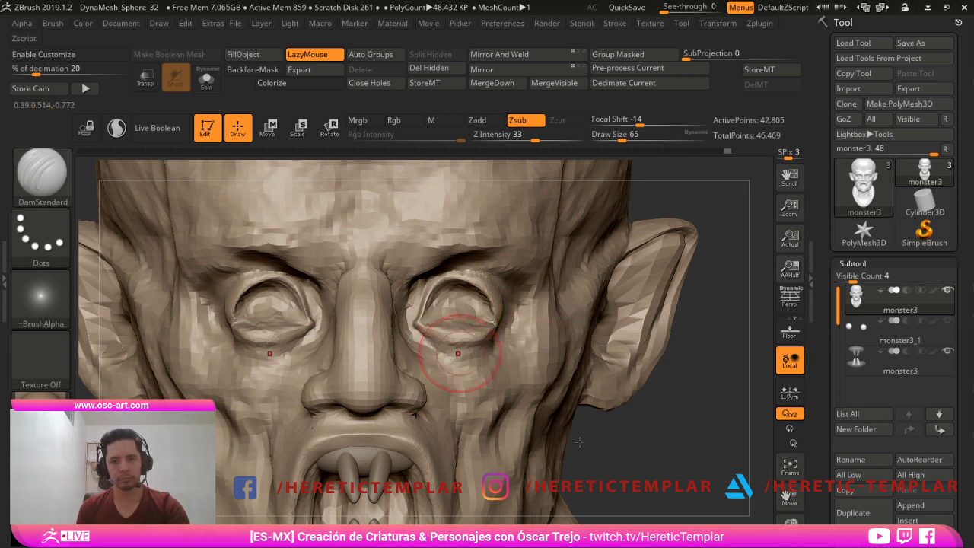
# - Adjust the side profile of the eyelids with the Move Topological brush at draw size 97
pyautogui.moveTo(700, 425); pyautogui.dragTo(576, 412)
pyautogui.press('b')
pyautogui.press('m')
pyautogui.press('t')
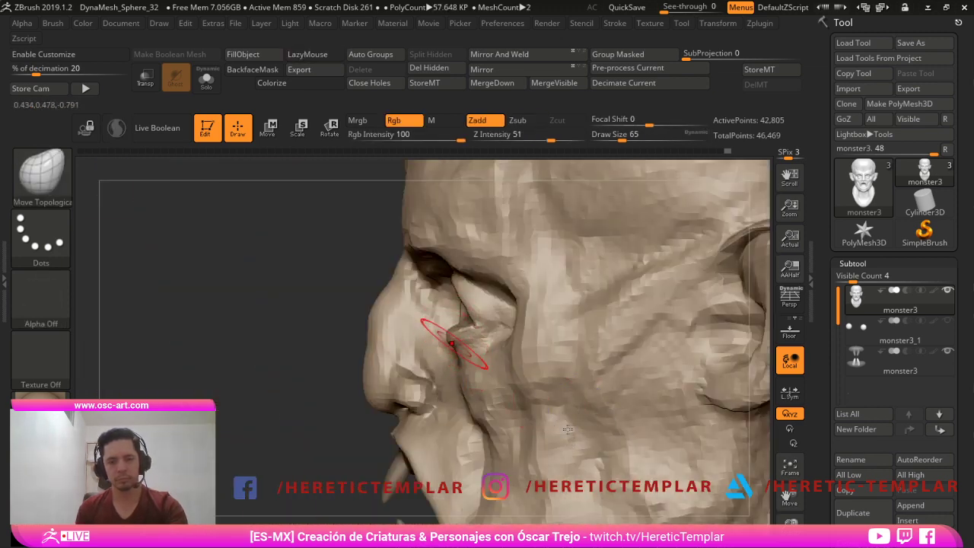
pyautogui.press(']')
pyautogui.press(']')
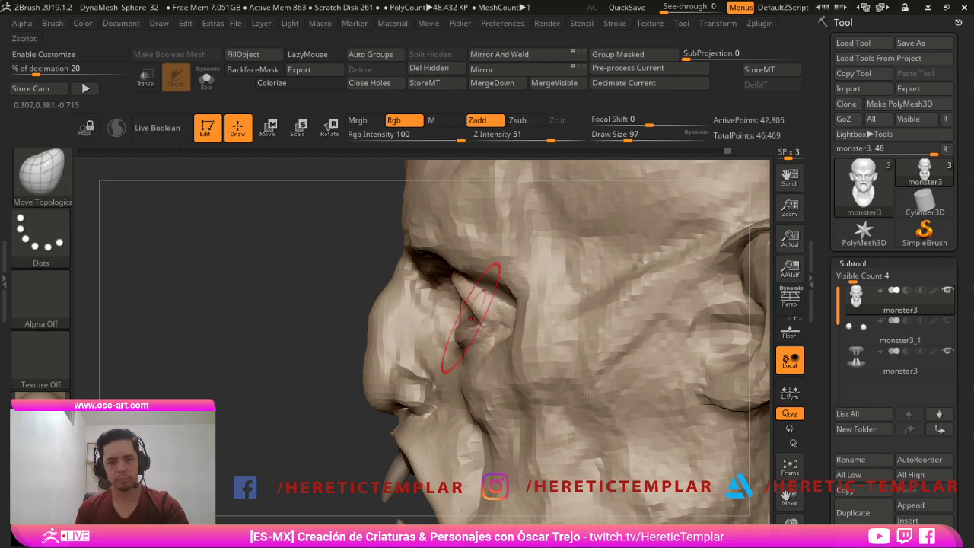
pyautogui.press('[')
pyautogui.moveTo(267, 295); pyautogui.dragTo(392, 320)
pyautogui.press('[')
# - Build up the inner part of the upper eyelids with a small ClayBuildup brush
pyautogui.press('b')
pyautogui.press('c')
pyautogui.press('b')
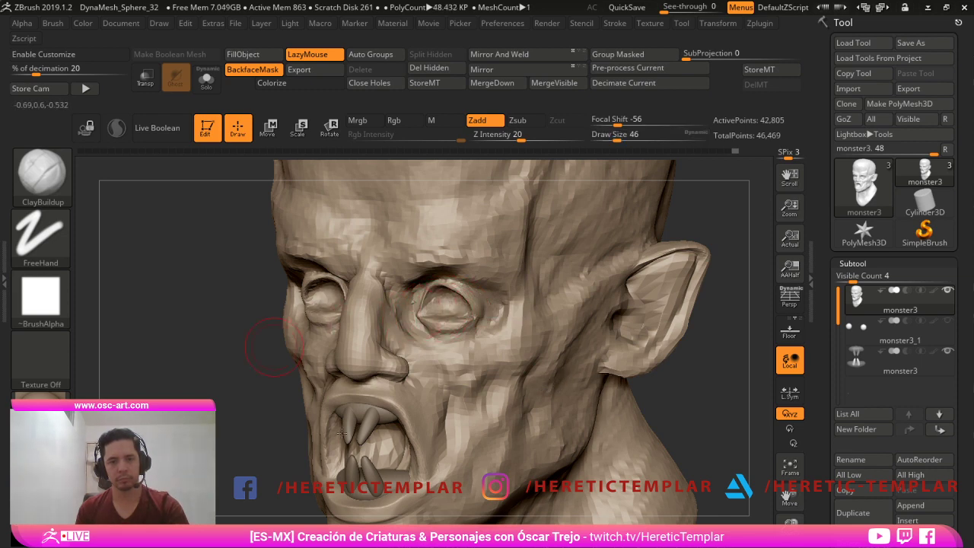
pyautogui.moveTo(204, 344); pyautogui.dragTo(239, 362)
pyautogui.moveTo(594, 387)
pyautogui.mouseDown()
pyautogui.moveTo(629, 376)
pyautogui.moveTo(609, 415)
pyautogui.mouseUp()
pyautogui.press('[')
pyautogui.press('[')
pyautogui.press('[')
pyautogui.moveTo(432, 279)
pyautogui.mouseDown()
pyautogui.moveTo(415, 300)
pyautogui.moveTo(419, 279)
pyautogui.moveTo(436, 274)
pyautogui.moveTo(423, 300)
pyautogui.mouseUp()
pyautogui.keyDown('alt'); pyautogui.moveTo(739, 486); pyautogui.dragTo(739, 470); pyautogui.keyUp('alt')
pyautogui.keyDown('ctrl'); pyautogui.moveTo(739, 469); pyautogui.dragTo(437, 283, button='right'); pyautogui.keyUp('ctrl')
pyautogui.moveTo(439, 283)
pyautogui.mouseDown()
pyautogui.moveTo(432, 274)
pyautogui.moveTo(451, 269)
pyautogui.moveTo(434, 277)
pyautogui.mouseUp()
pyautogui.keyDown('alt'); pyautogui.moveTo(624, 426); pyautogui.dragTo(625, 403); pyautogui.keyUp('alt')
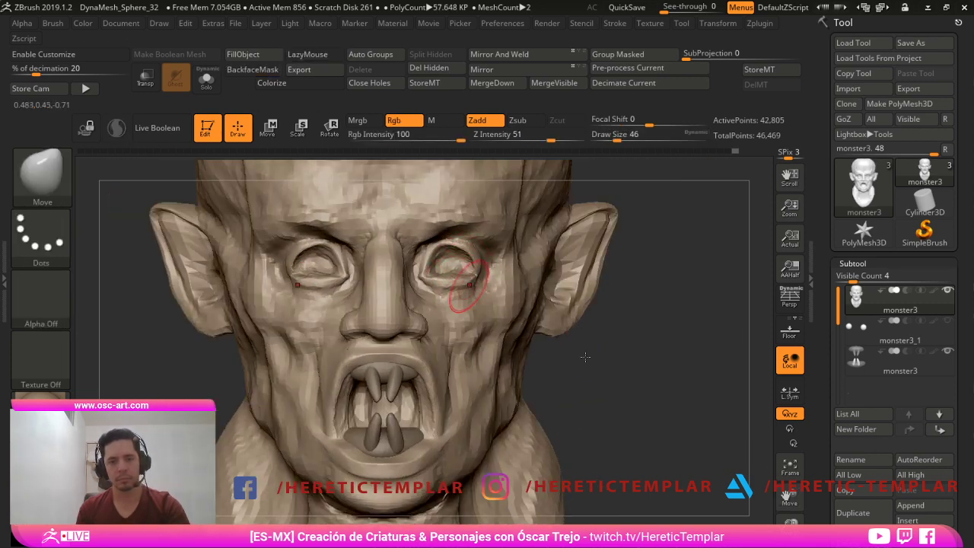
# - Undo the last Move brush adjustment at the lower eyelids
pyautogui.press('ctrl')
pyautogui.hotkey('ctrl', 'z')
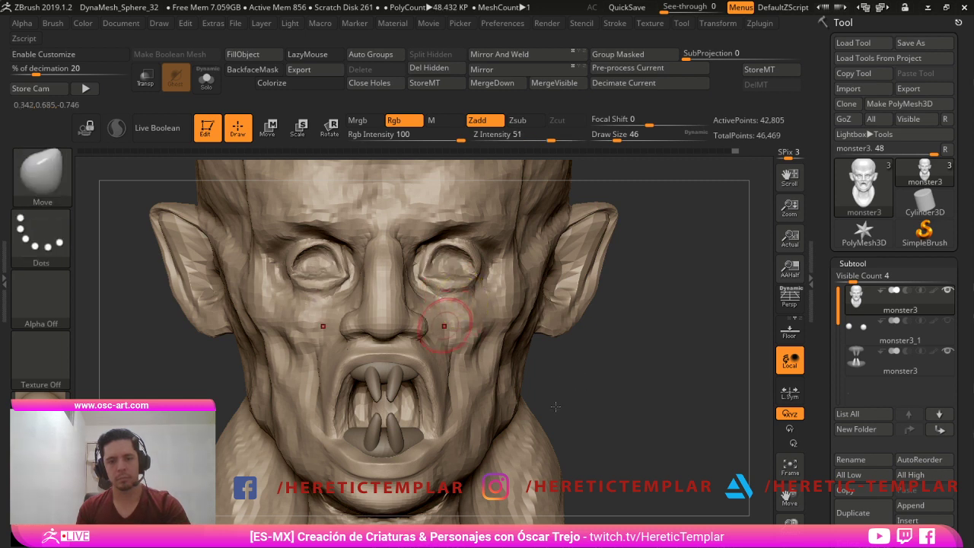
pyautogui.press('shift')
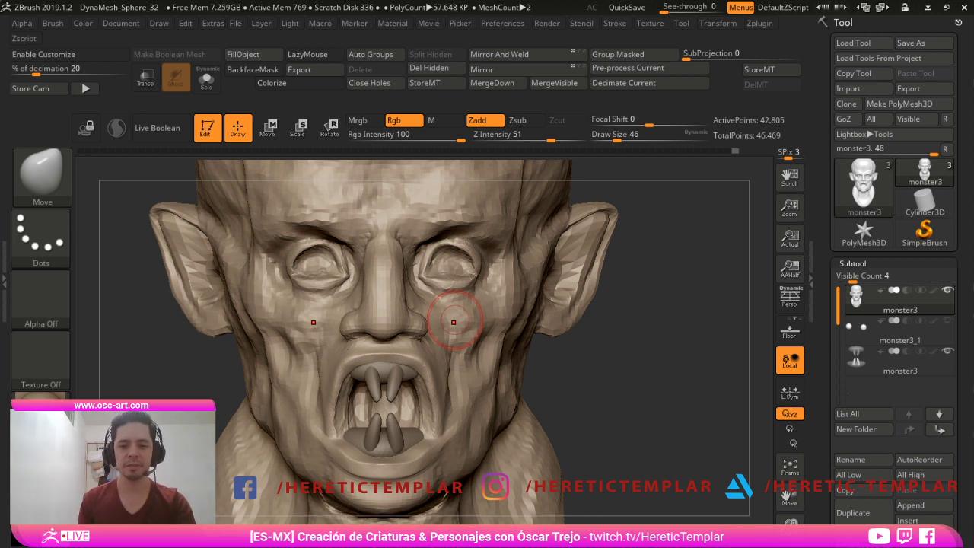
# - Carve the creases below the eyes and beside the nose with the DamStandard brush at draw sizes 46 and 41
pyautogui.moveTo(761, 461); pyautogui.dragTo(724, 488)
pyautogui.moveTo(239, 371)
pyautogui.keyDown('alt'); pyautogui.mouseDown()
pyautogui.moveTo(254, 429)
pyautogui.moveTo(222, 426)
pyautogui.mouseUp(); pyautogui.keyUp('alt')
pyautogui.press('b')
pyautogui.press('d')
pyautogui.press('s')
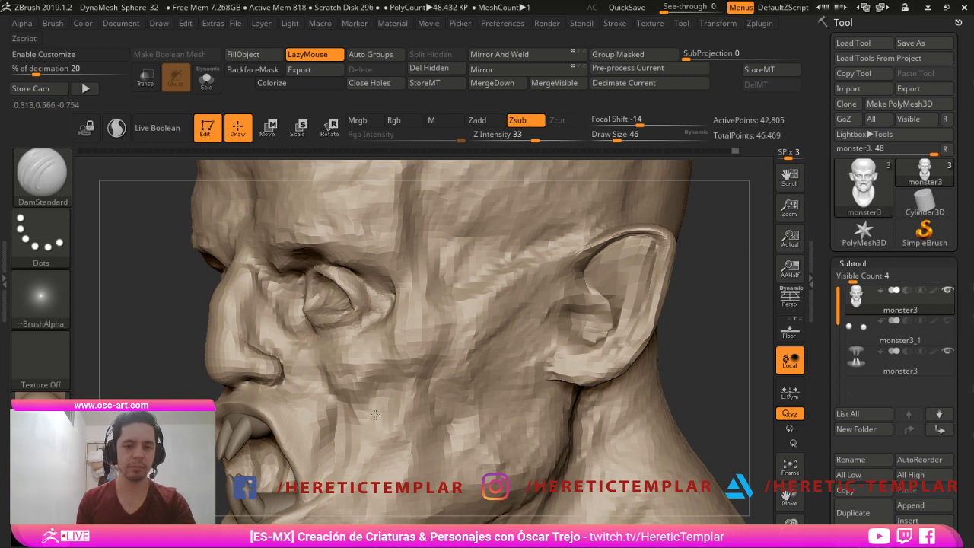
pyautogui.moveTo(300, 332); pyautogui.dragTo(326, 351)
pyautogui.press('[')
pyautogui.moveTo(309, 388); pyautogui.dragTo(324, 397)
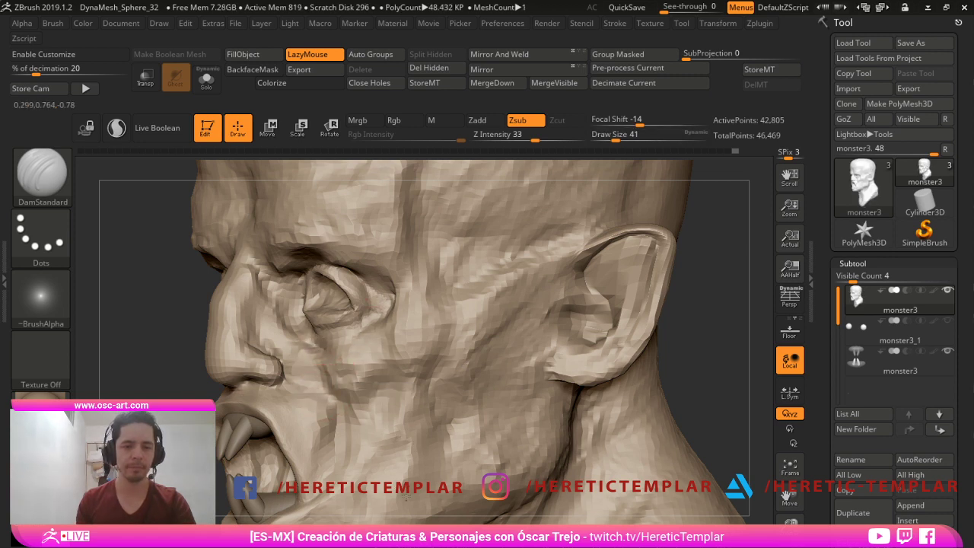
# - Build up the cheekbones from beside the nose outward with the ClayBuildup brush at draw sizes 87 and 71
pyautogui.press('b')
pyautogui.press('c')
pyautogui.press('b')
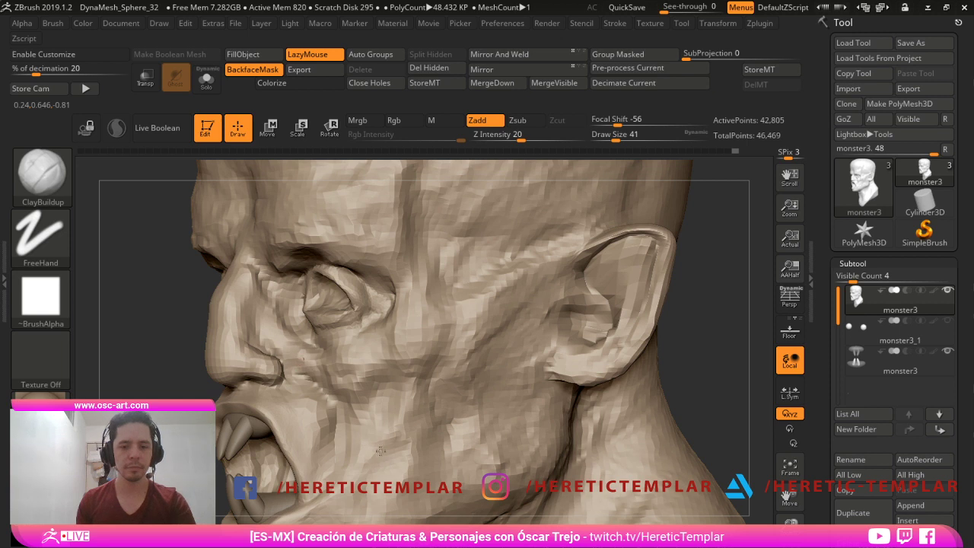
pyautogui.press('s')
pyautogui.moveTo(310, 374); pyautogui.dragTo(322, 374)
pyautogui.moveTo(339, 379)
pyautogui.mouseDown()
pyautogui.moveTo(356, 391)
pyautogui.moveTo(385, 353)
pyautogui.moveTo(385, 397)
pyautogui.mouseUp()
pyautogui.moveTo(441, 347)
pyautogui.mouseDown()
pyautogui.moveTo(400, 431)
pyautogui.moveTo(413, 419)
pyautogui.mouseUp()
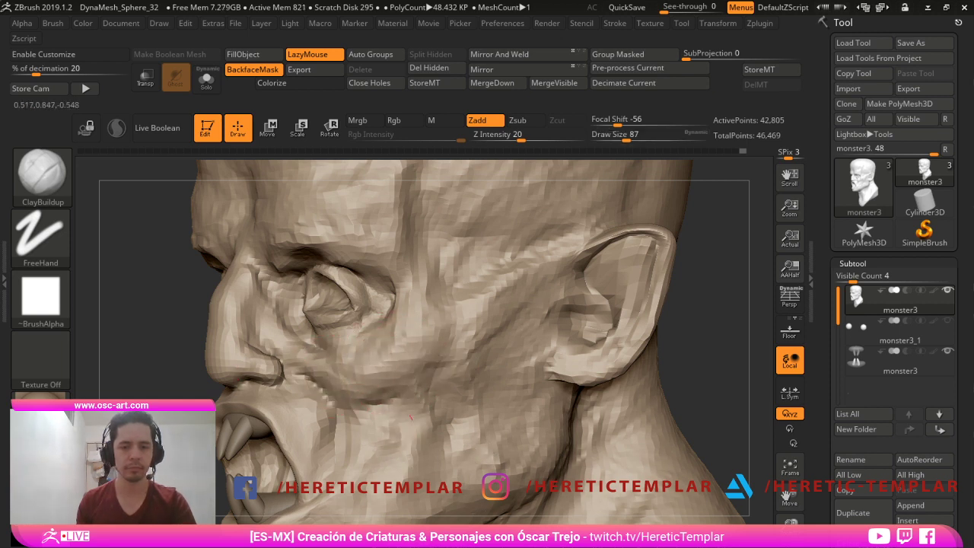
pyautogui.press('[')
pyautogui.press('[')
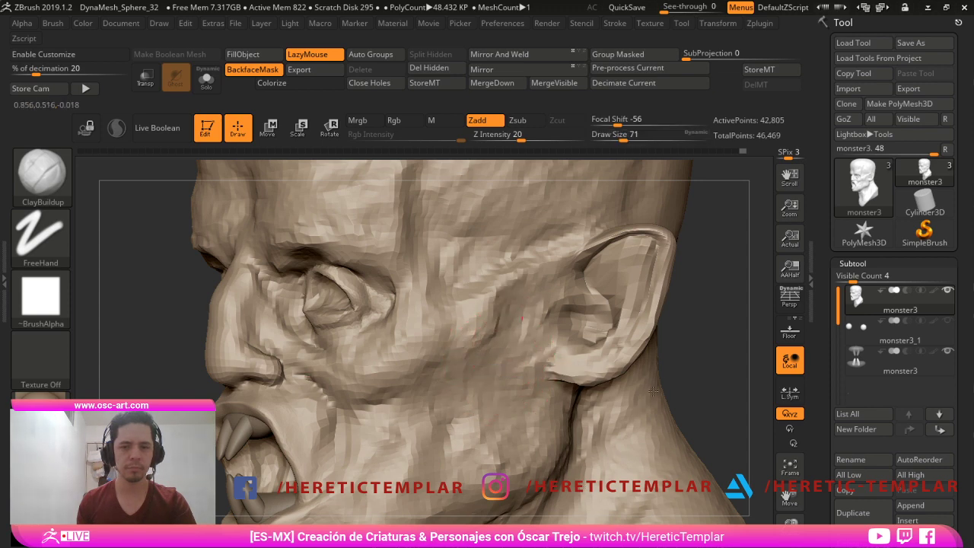
# - Build up the lower eyelids and the area beneath the eyes with the ClayBuildup brush at draw sizes 31 and 59
pyautogui.press('[')
pyautogui.press('[')
pyautogui.press('[')
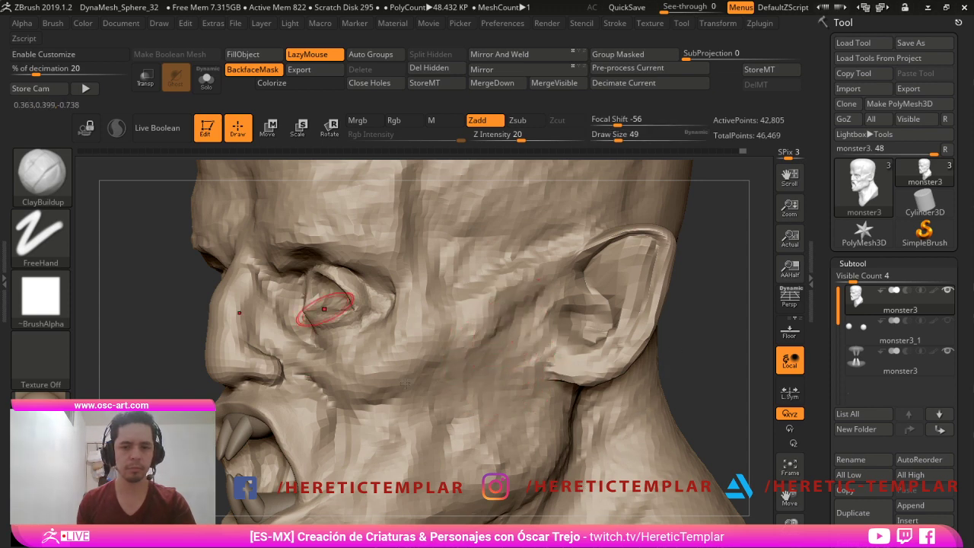
pyautogui.press('s')
pyautogui.moveTo(328, 298); pyautogui.dragTo(324, 298)
pyautogui.moveTo(189, 294); pyautogui.dragTo(218, 297)
pyautogui.press('s')
pyautogui.moveTo(371, 363); pyautogui.dragTo(367, 362)
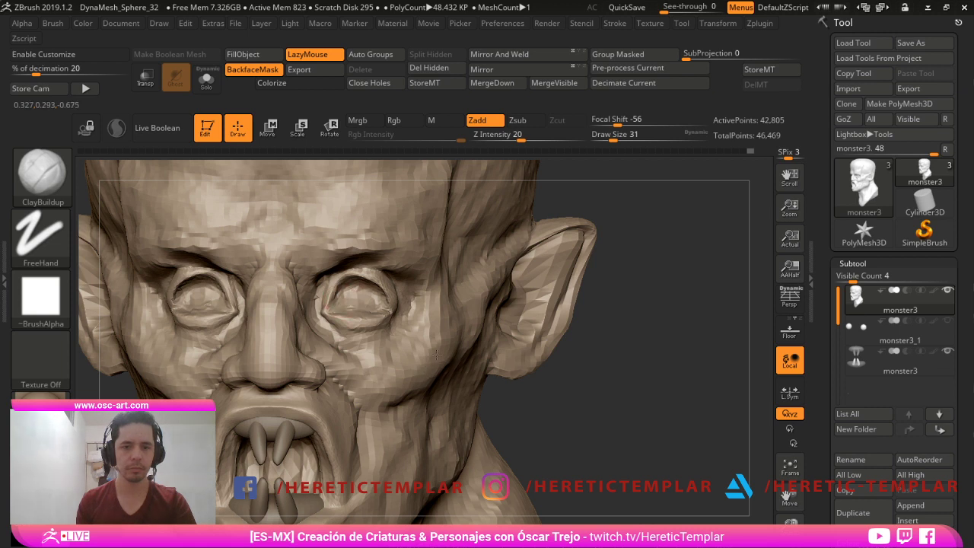
pyautogui.moveTo(323, 323); pyautogui.dragTo(341, 333)
pyautogui.press('s')
pyautogui.click(341, 333)
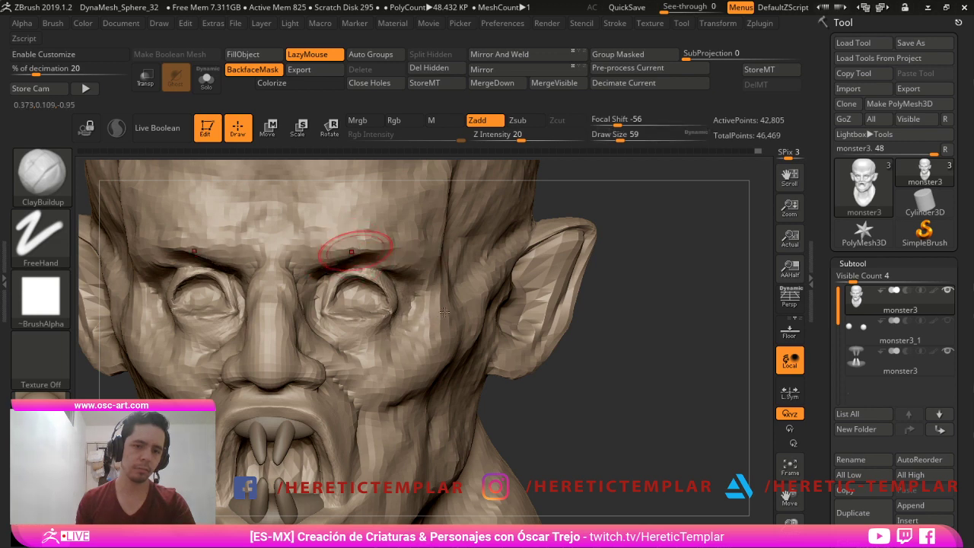
# - Deepen the creases around the nostrils with the DamStandard brush at draw size 46
pyautogui.moveTo(661, 426)
pyautogui.keyDown('alt'); pyautogui.mouseDown()
pyautogui.moveTo(696, 514)
pyautogui.moveTo(415, 340)
pyautogui.mouseUp(); pyautogui.keyUp('alt')
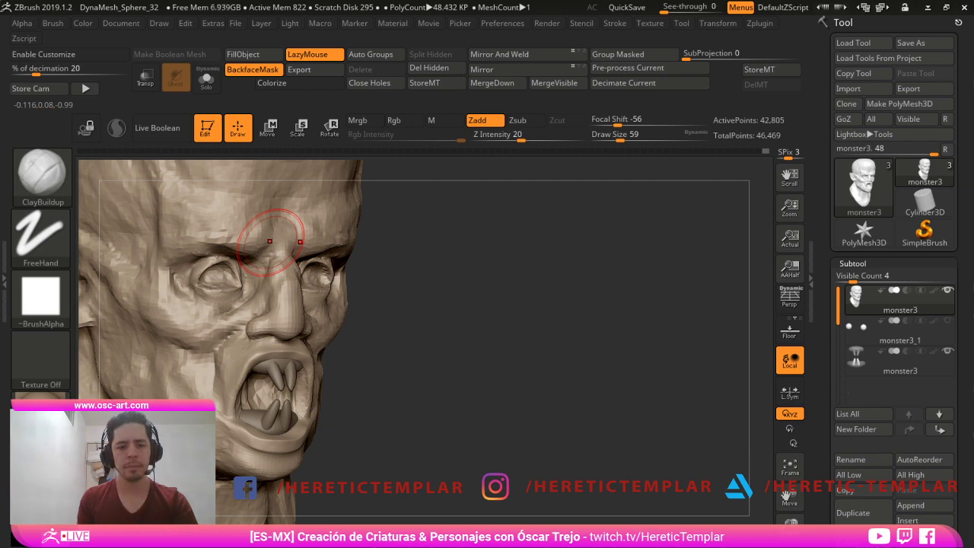
pyautogui.moveTo(525, 213)
pyautogui.mouseDown()
pyautogui.moveTo(499, 457)
pyautogui.moveTo(527, 488)
pyautogui.moveTo(483, 404)
pyautogui.mouseUp()
pyautogui.press('b')
pyautogui.press('d')
pyautogui.press('s')
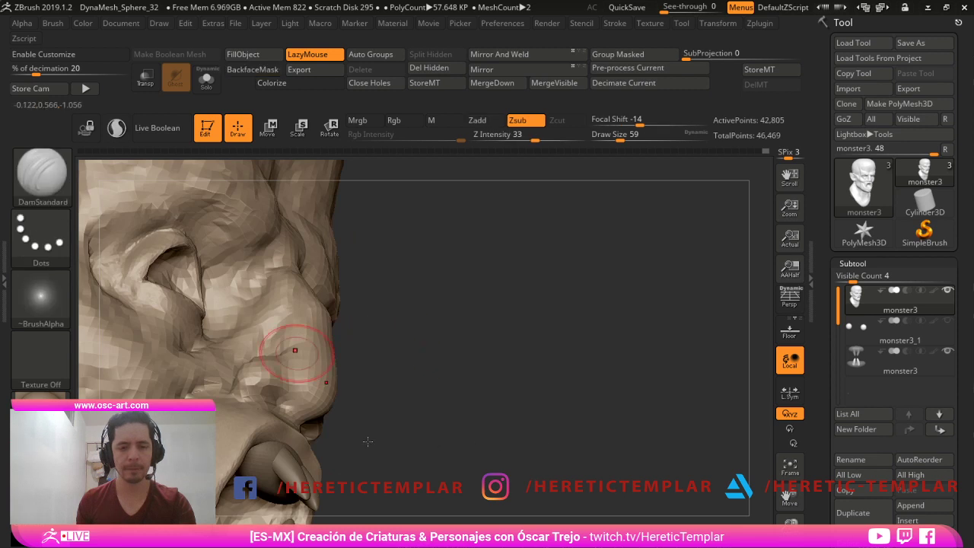
pyautogui.press('s')
pyautogui.moveTo(276, 382); pyautogui.dragTo(272, 382)
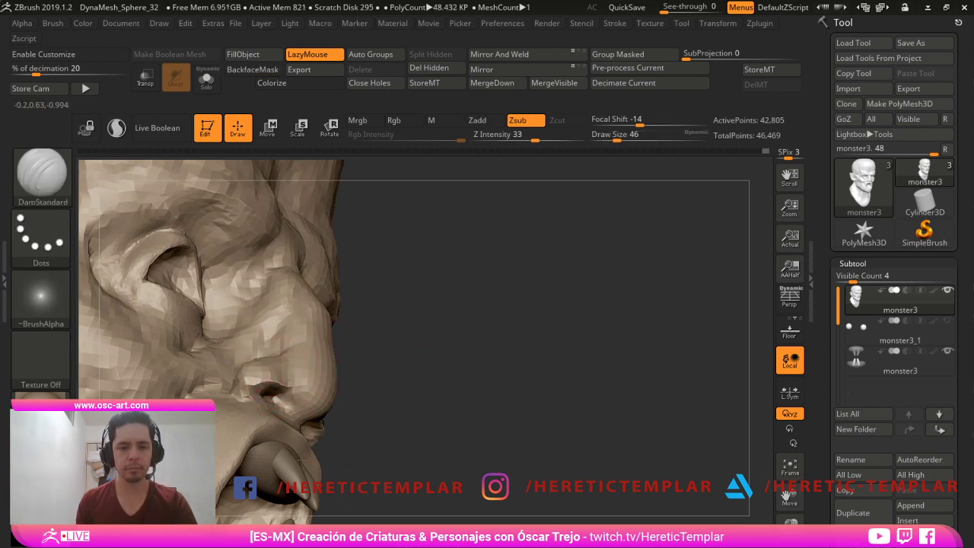
# - Fill in the outer eye corners with the ClayBuildup brush at draw sizes 65 and 44
pyautogui.moveTo(515, 469)
pyautogui.mouseDown()
pyautogui.moveTo(526, 409)
pyautogui.moveTo(411, 487)
pyautogui.moveTo(257, 520)
pyautogui.moveTo(269, 483)
pyautogui.mouseUp()
pyautogui.keyDown('alt'); pyautogui.moveTo(546, 355); pyautogui.dragTo(584, 423); pyautogui.keyUp('alt')
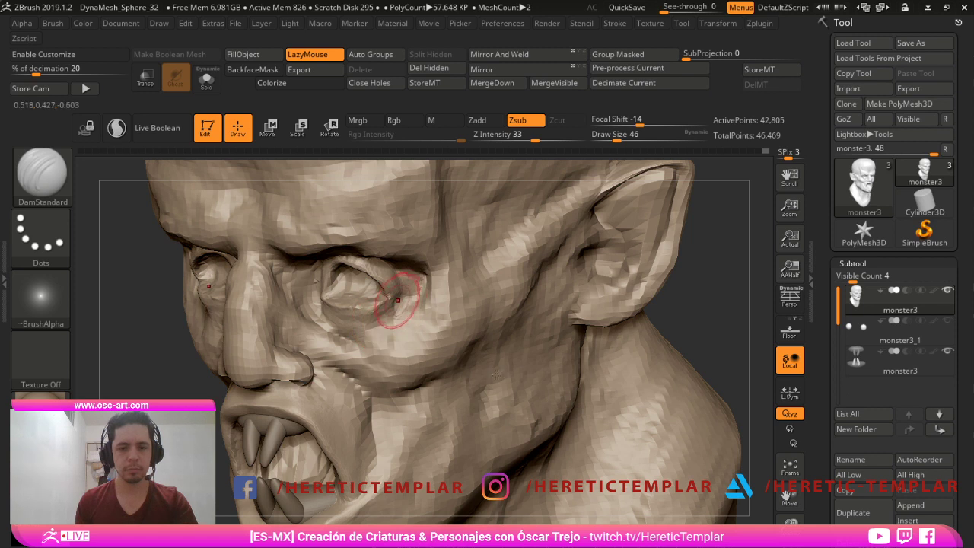
pyautogui.press('b')
pyautogui.press('c')
pyautogui.press('b')
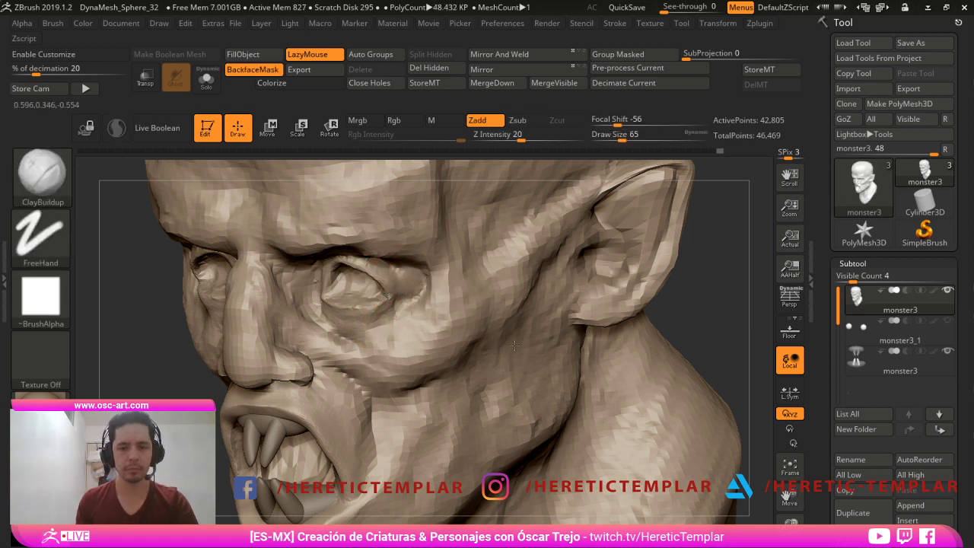
pyautogui.press('s')
pyautogui.moveTo(515, 346); pyautogui.dragTo(504, 347)
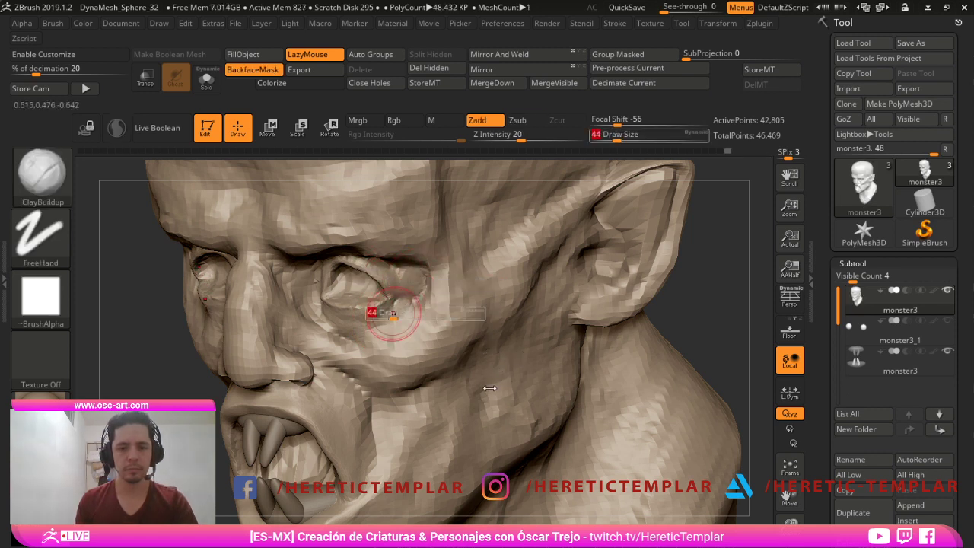
# - Fill out the folds under the cheekbones beside the mouth with the ClayBuildup brush at draw sizes 80 and 90
pyautogui.press(']')
pyautogui.press(']')
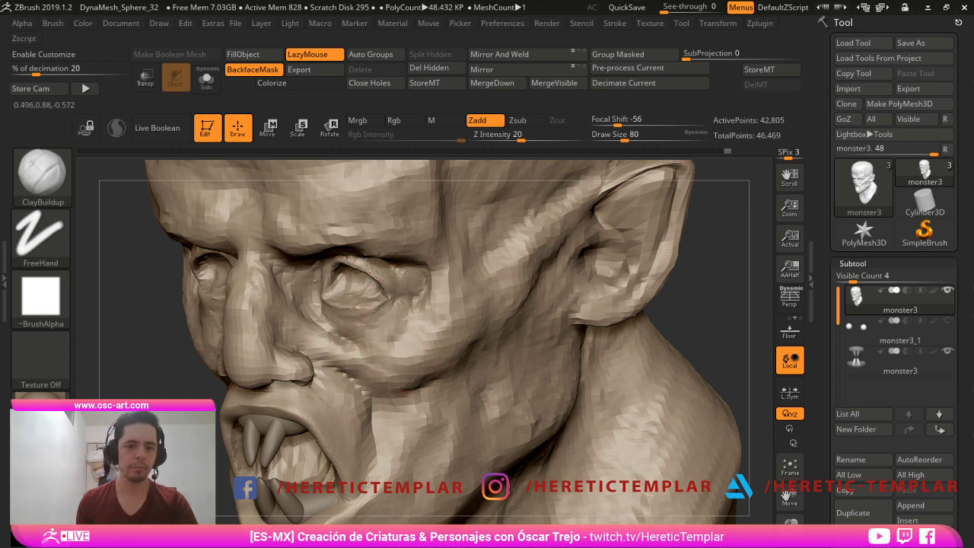
pyautogui.press(']')
pyautogui.moveTo(389, 419); pyautogui.dragTo(430, 511)
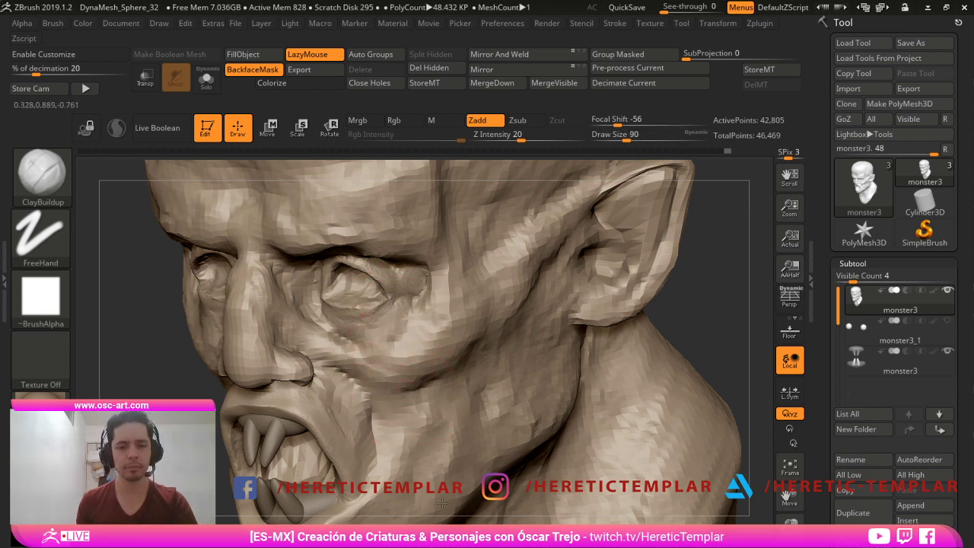
# - Build up the upper lip area below the nose with the ClayBuildup brush at draw sizes 83 and 56
pyautogui.press('[')
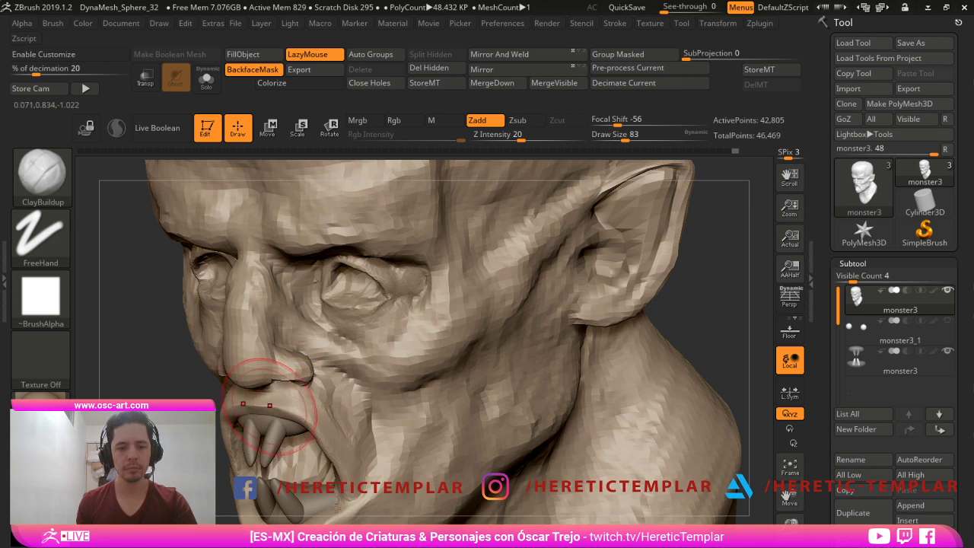
pyautogui.press('[')
pyautogui.press('[')
pyautogui.press('[')
pyautogui.press('[')
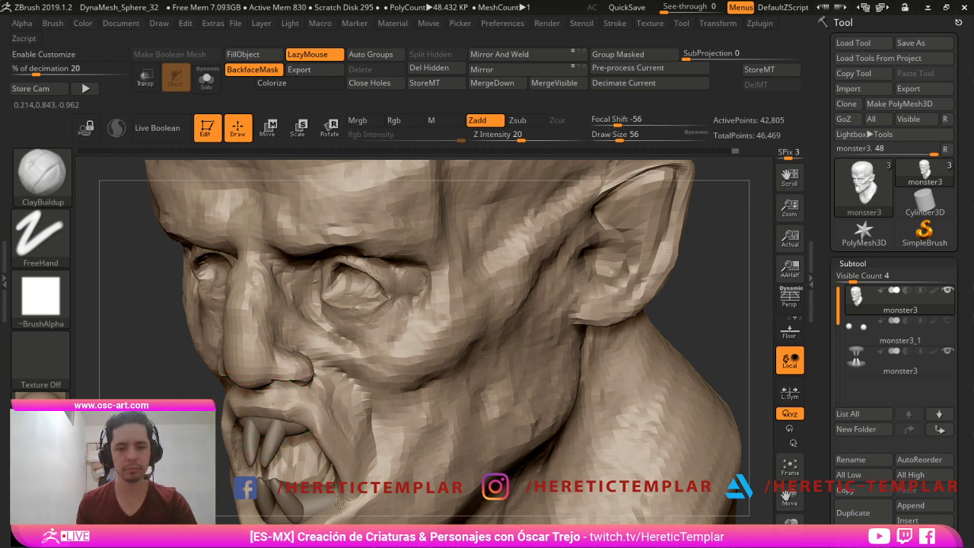
# - Flatten the upper lip's side rim with the TrimDynamic brush at draw size 83, then smooth it
pyautogui.moveTo(392, 520)
pyautogui.mouseDown()
pyautogui.moveTo(576, 456)
pyautogui.moveTo(589, 476)
pyautogui.moveTo(558, 457)
pyautogui.moveTo(570, 385)
pyautogui.moveTo(398, 341)
pyautogui.mouseUp()
pyautogui.press('ctrl')
pyautogui.moveTo(533, 446); pyautogui.dragTo(496, 437)
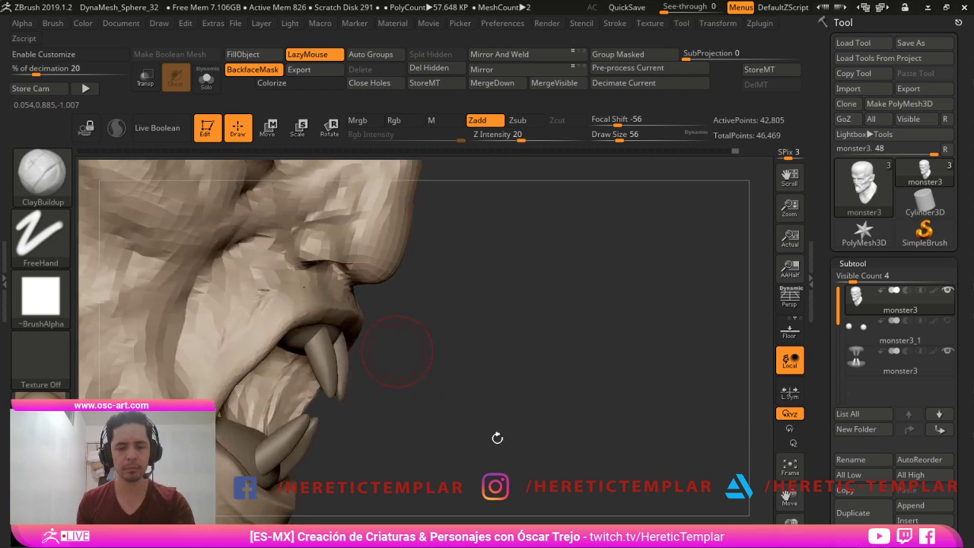
pyautogui.press('b')
pyautogui.press('t')
pyautogui.press('d')
pyautogui.moveTo(262, 363); pyautogui.dragTo(318, 307)
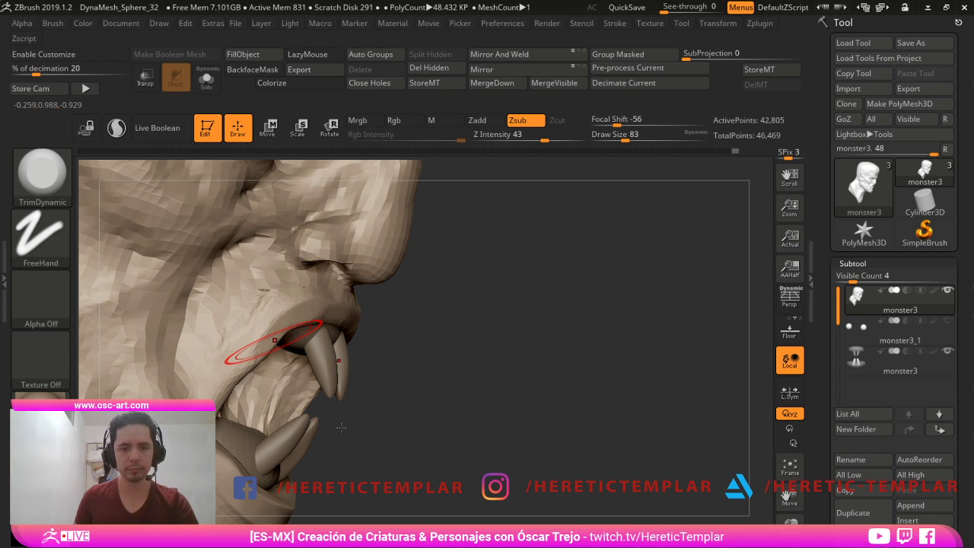
pyautogui.moveTo(263, 335)
pyautogui.mouseDown()
pyautogui.moveTo(245, 363)
pyautogui.moveTo(267, 334)
pyautogui.mouseUp()
pyautogui.press('shift')
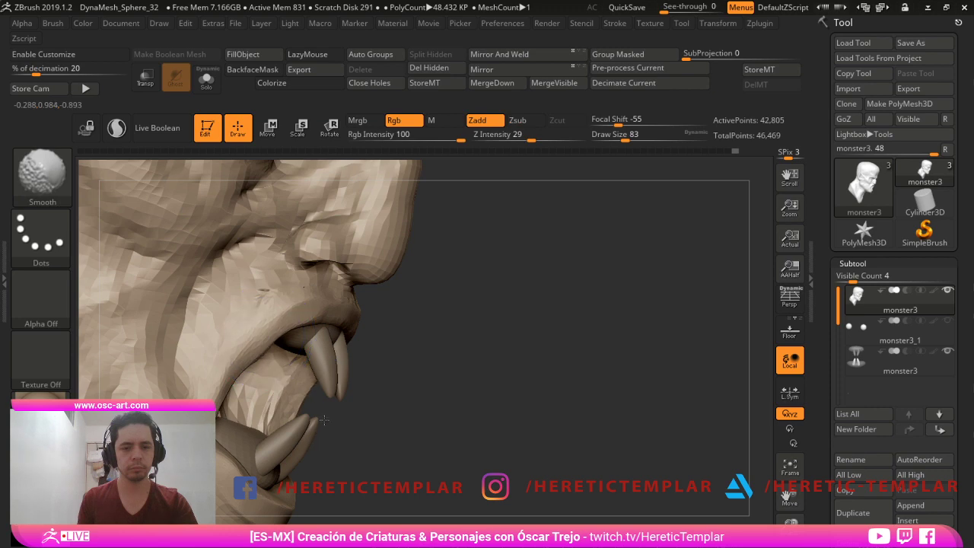
# - Give each piece of the teeth subtool its own polygroup with Auto Groups, then symmetrize the subtool with Mirror And Weld
pyautogui.moveTo(554, 395)
pyautogui.keyDown('alt'); pyautogui.mouseDown()
pyautogui.moveTo(563, 414)
pyautogui.moveTo(542, 424)
pyautogui.moveTo(538, 370)
pyautogui.moveTo(549, 389)
pyautogui.moveTo(247, 452)
pyautogui.moveTo(411, 448)
pyautogui.moveTo(463, 429)
pyautogui.moveTo(514, 464)
pyautogui.moveTo(510, 337)
pyautogui.moveTo(509, 385)
pyautogui.mouseUp(); pyautogui.keyUp('alt')
pyautogui.keyDown('alt'); pyautogui.click(307, 414); pyautogui.keyUp('alt')
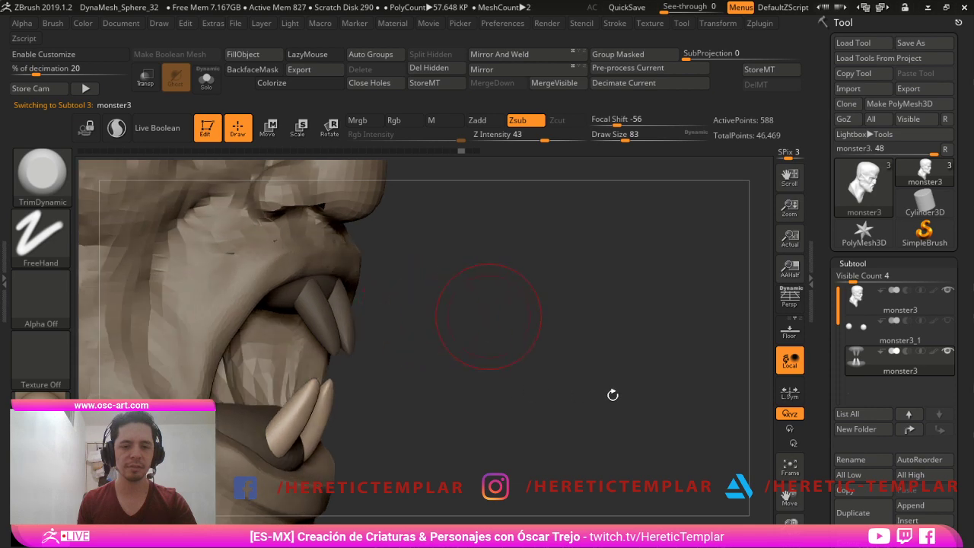
pyautogui.moveTo(611, 394); pyautogui.dragTo(526, 419)
pyautogui.hotkey('shift', 'f')
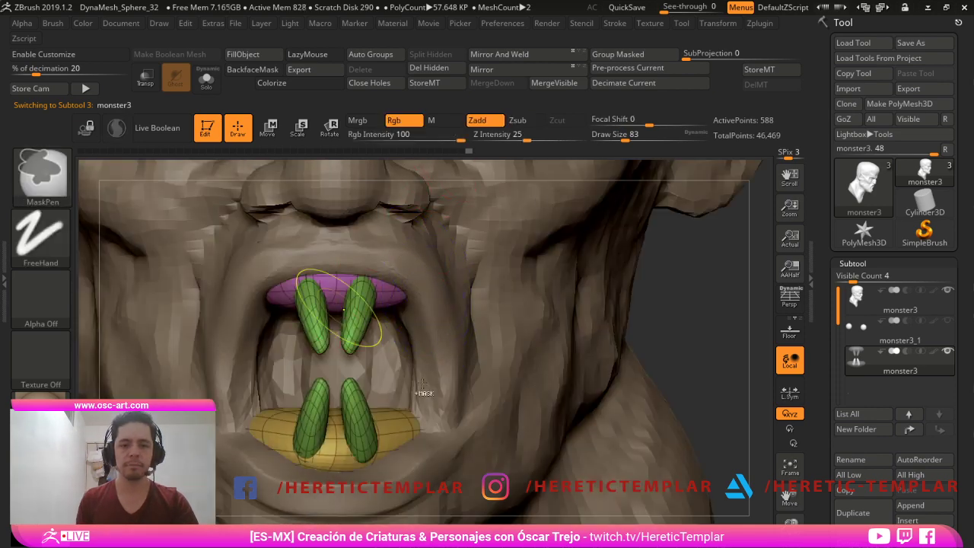
pyautogui.keyDown('ctrl'); pyautogui.keyDown('shift'); pyautogui.click(362, 318); pyautogui.keyUp('shift'); pyautogui.keyUp('ctrl')
pyautogui.hotkey('ctrl', 'z')
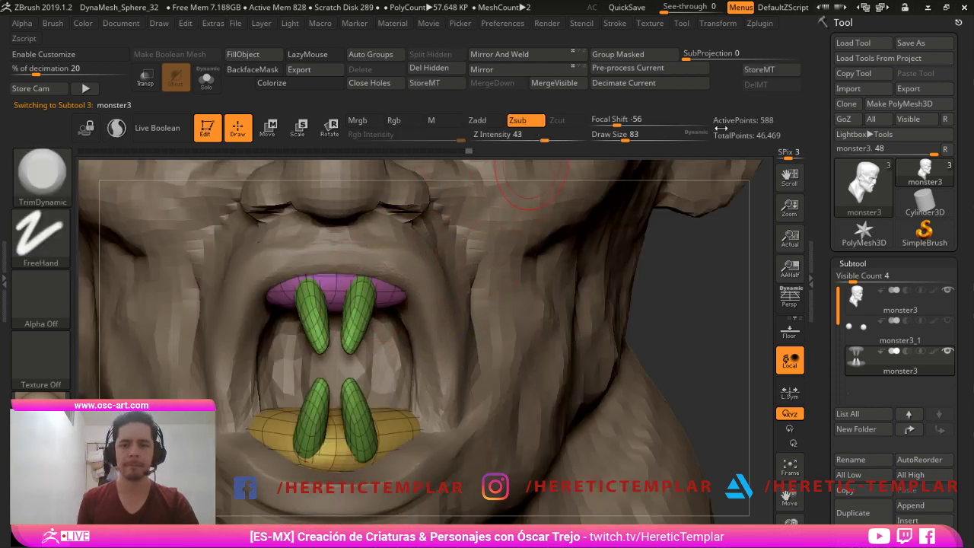
pyautogui.click(370, 54)
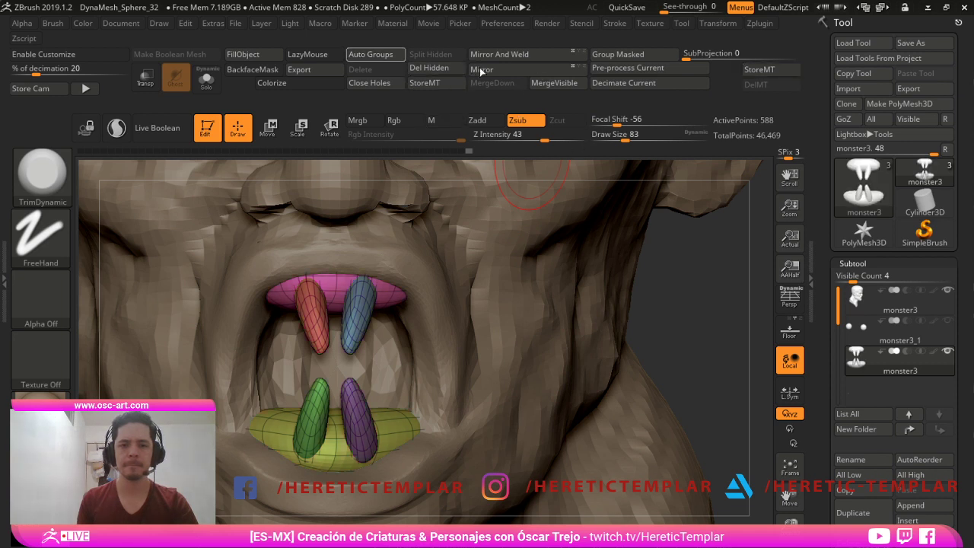
pyautogui.click(550, 55)
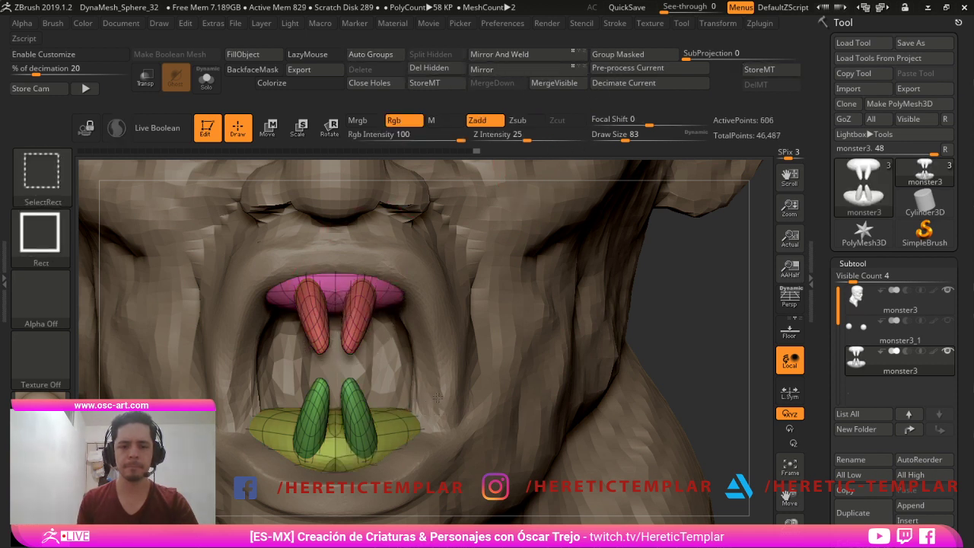
# - Mask everything in the teeth subtool except the two upper fangs
pyautogui.keyDown('ctrl'); pyautogui.keyDown('shift'); pyautogui.click(358, 320); pyautogui.keyUp('shift'); pyautogui.keyUp('ctrl')
pyautogui.keyDown('ctrl'); pyautogui.moveTo(652, 315); pyautogui.dragTo(358, 491); pyautogui.keyUp('ctrl')
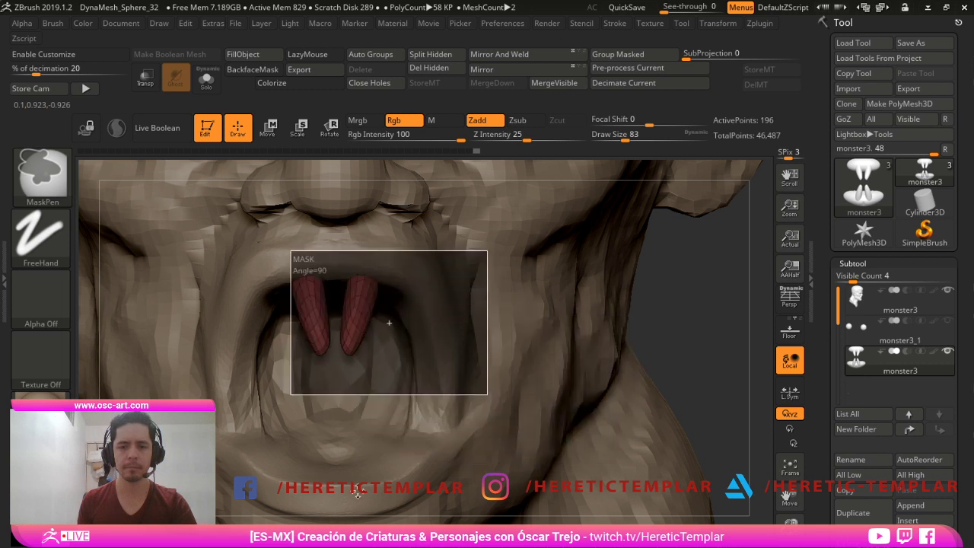
pyautogui.keyDown('ctrl'); pyautogui.moveTo(291, 395); pyautogui.dragTo(290, 395); pyautogui.keyUp('ctrl')
pyautogui.keyDown('ctrl'); pyautogui.keyDown('shift'); pyautogui.click(644, 336); pyautogui.keyUp('shift'); pyautogui.keyUp('ctrl')
pyautogui.keyDown('ctrl'); pyautogui.click(646, 334); pyautogui.keyUp('ctrl')
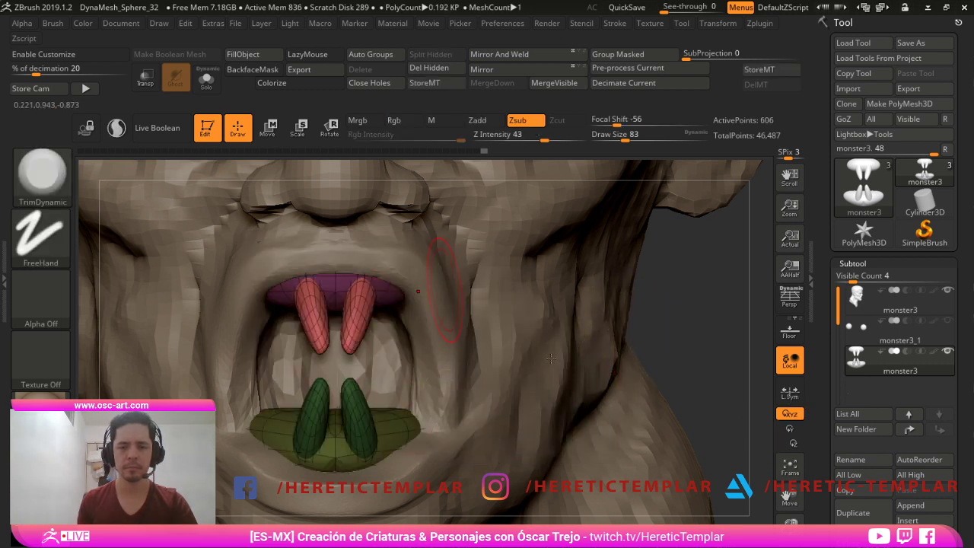
# - Turn off the polygroup wireframe display and reshape the upper fangs with the Move brush at draw size 136
pyautogui.press('w')
pyautogui.press('q')
pyautogui.press('s')
pyautogui.moveTo(328, 317); pyautogui.dragTo(338, 317)
pyautogui.press('s')
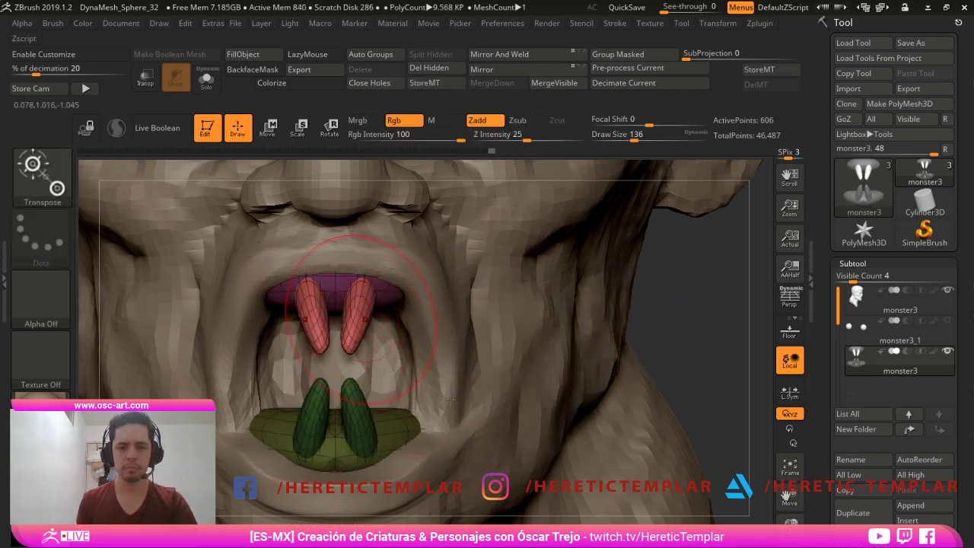
pyautogui.hotkey('shift', 'f')
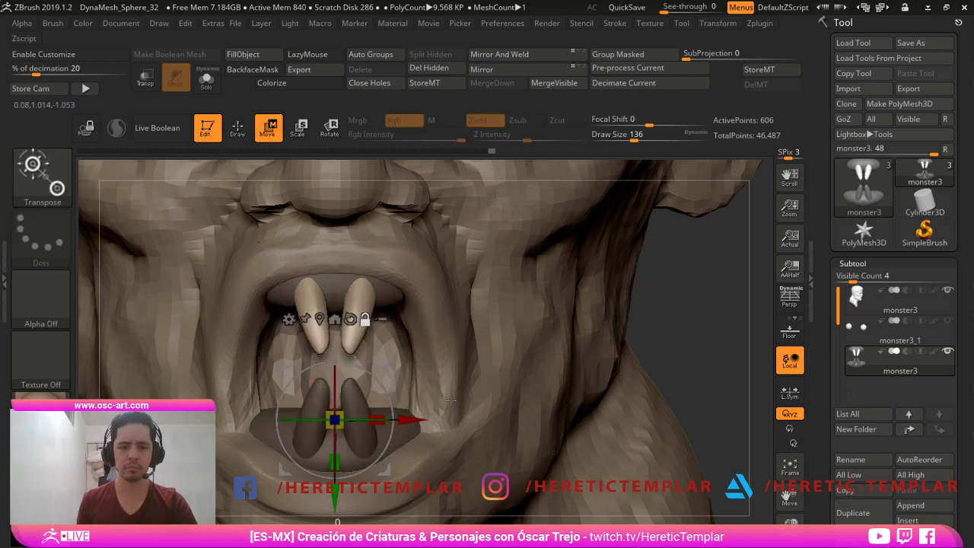
pyautogui.moveTo(373, 319); pyautogui.dragTo(366, 325)
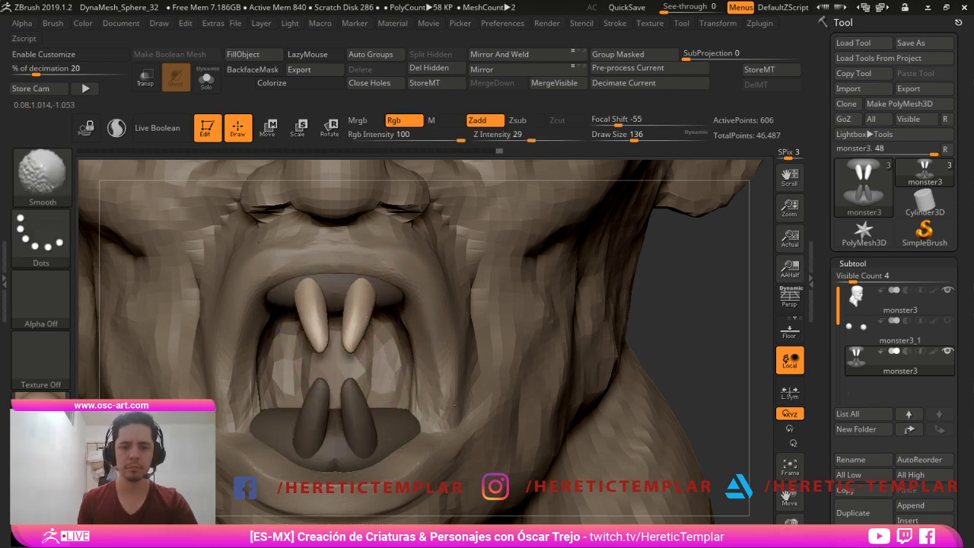
pyautogui.moveTo(656, 367); pyautogui.dragTo(434, 354)
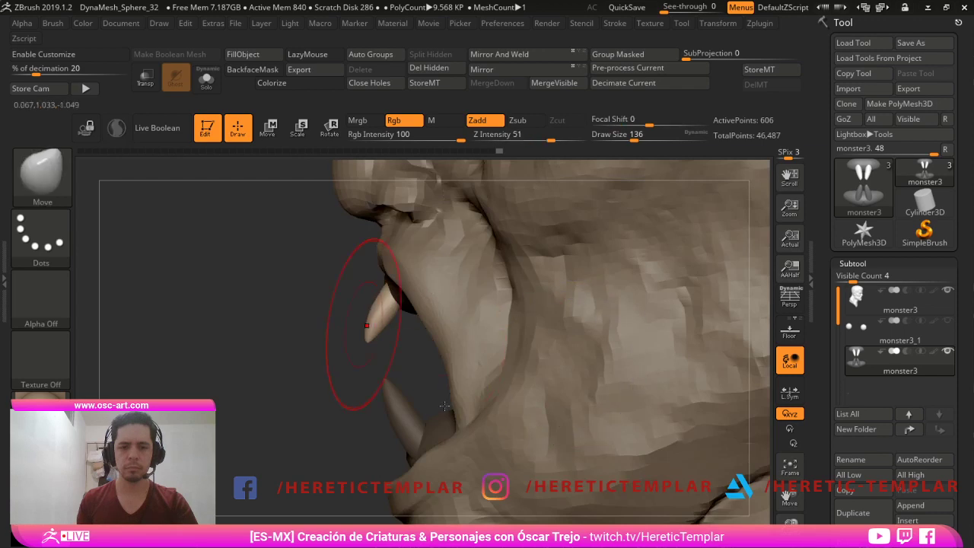
pyautogui.moveTo(255, 381)
pyautogui.mouseDown()
pyautogui.moveTo(382, 436)
pyautogui.moveTo(434, 403)
pyautogui.mouseUp()
# - Place the gizmo on an upper fang, reset its orientation and reposition the symmetrical pair farther apart
pyautogui.press('w')
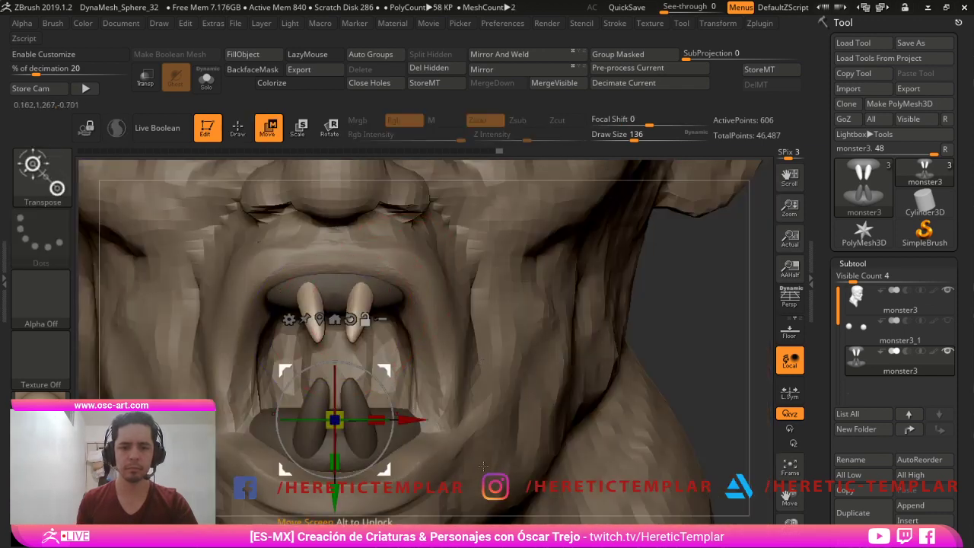
pyautogui.moveTo(484, 463); pyautogui.dragTo(492, 463)
pyautogui.keyDown('alt'); pyautogui.click(367, 307); pyautogui.keyUp('alt')
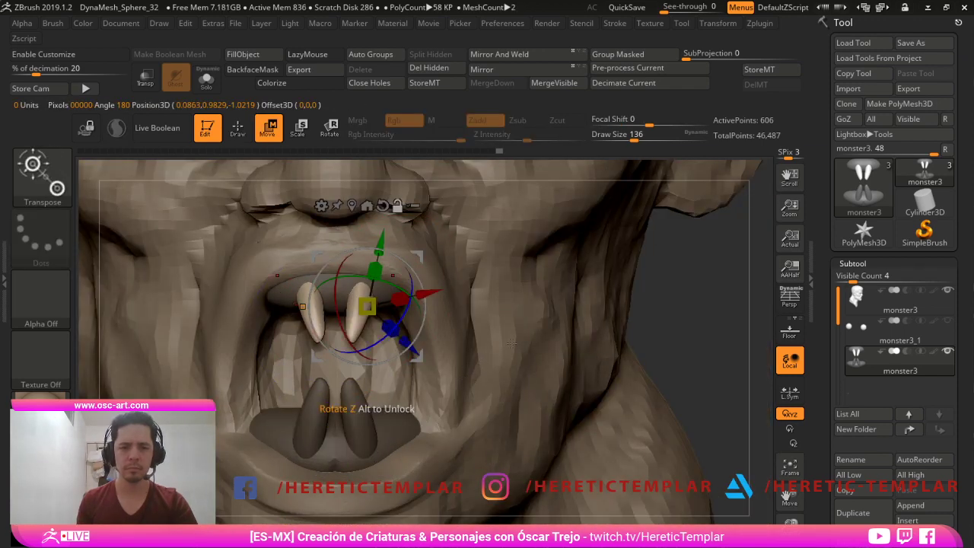
pyautogui.click(383, 206)
pyautogui.moveTo(406, 267); pyautogui.dragTo(414, 265)
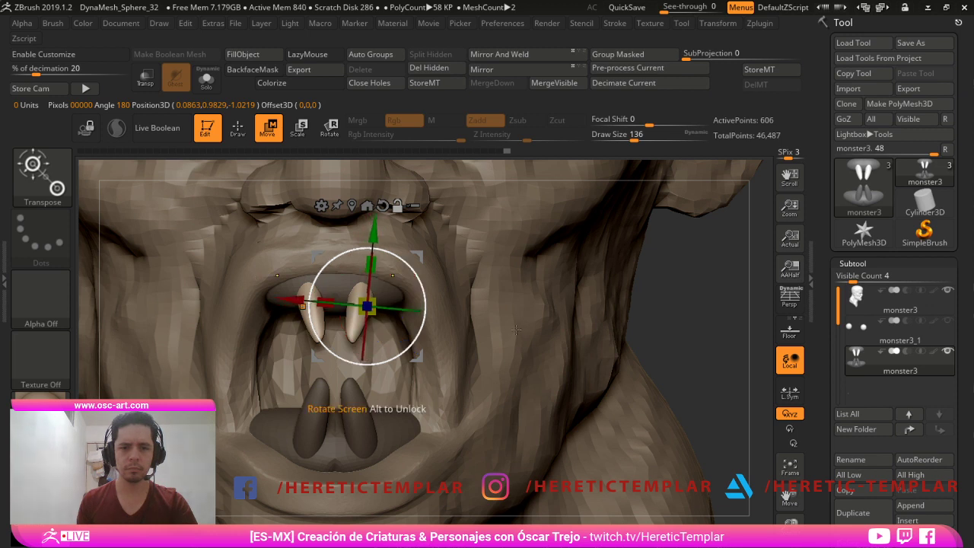
pyautogui.press('q')
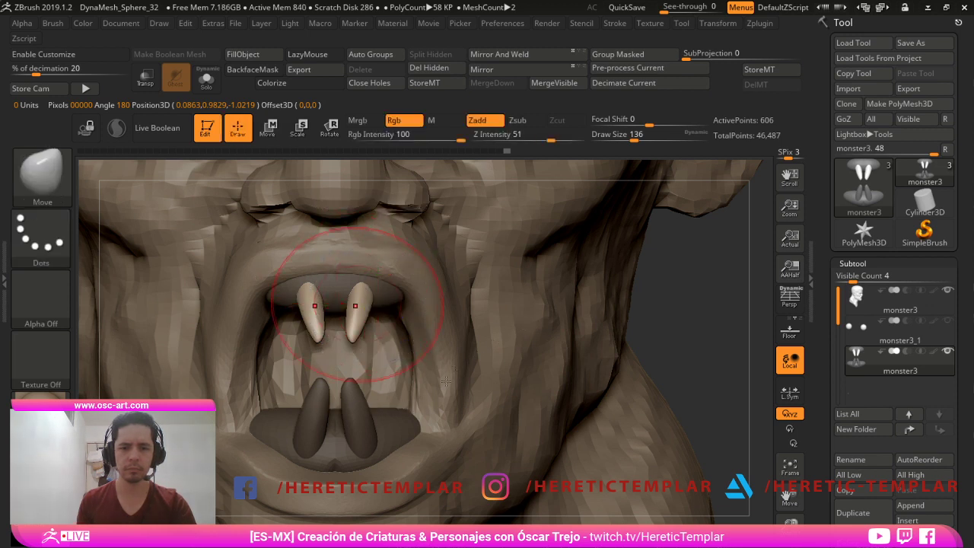
pyautogui.press('w')
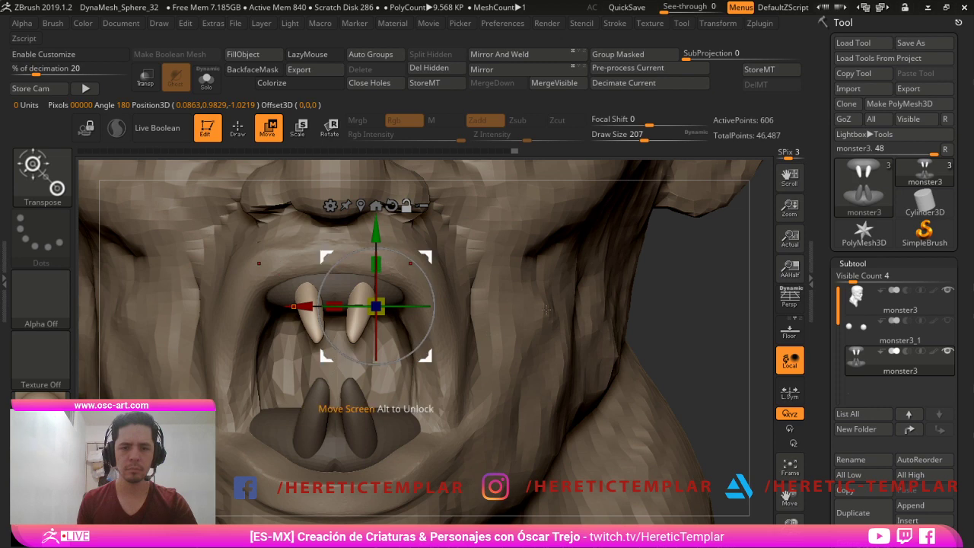
pyautogui.moveTo(426, 256)
pyautogui.mouseDown()
pyautogui.moveTo(443, 258)
pyautogui.moveTo(439, 266)
pyautogui.mouseUp()
# - Lengthen the upper fangs and spread them toward the mouth corners with the Move brush at draw size 120
pyautogui.press('q')
pyautogui.moveTo(587, 310); pyautogui.dragTo(653, 315)
pyautogui.press('s')
pyautogui.moveTo(427, 328); pyautogui.dragTo(403, 355)
pyautogui.press('s')
pyautogui.moveTo(404, 354); pyautogui.dragTo(382, 340)
pyautogui.moveTo(487, 415); pyautogui.dragTo(365, 419, button='right')
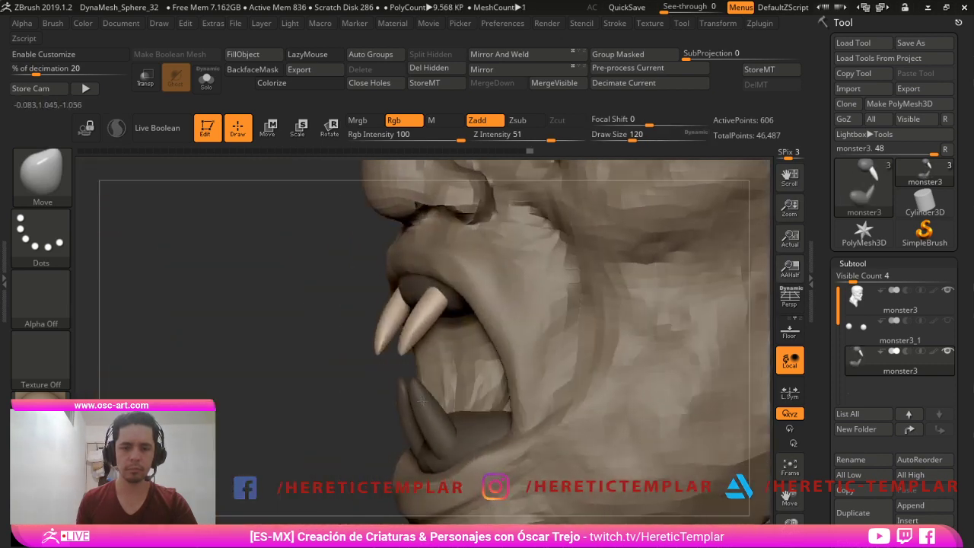
pyautogui.press('w')
pyautogui.keyDown('shift'); pyautogui.moveTo(346, 420); pyautogui.dragTo(428, 417); pyautogui.keyUp('shift')
pyautogui.press('q')
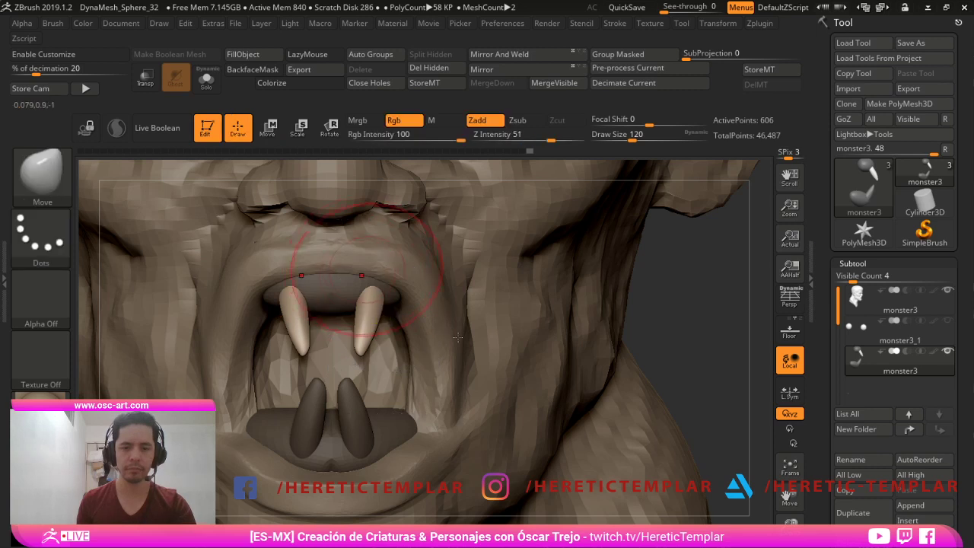
pyautogui.press('w')
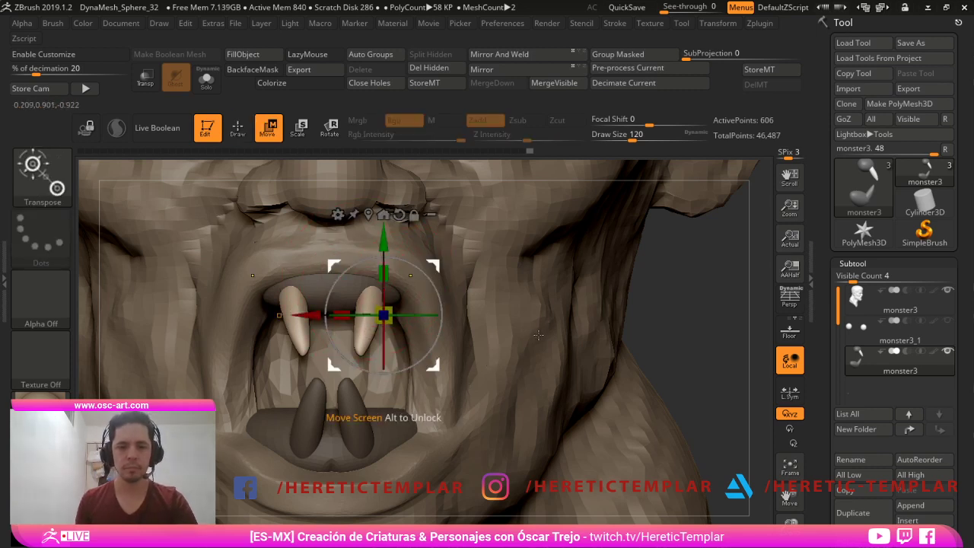
pyautogui.keyDown('ctrl'); pyautogui.moveTo(538, 335); pyautogui.dragTo(517, 320); pyautogui.keyUp('ctrl')
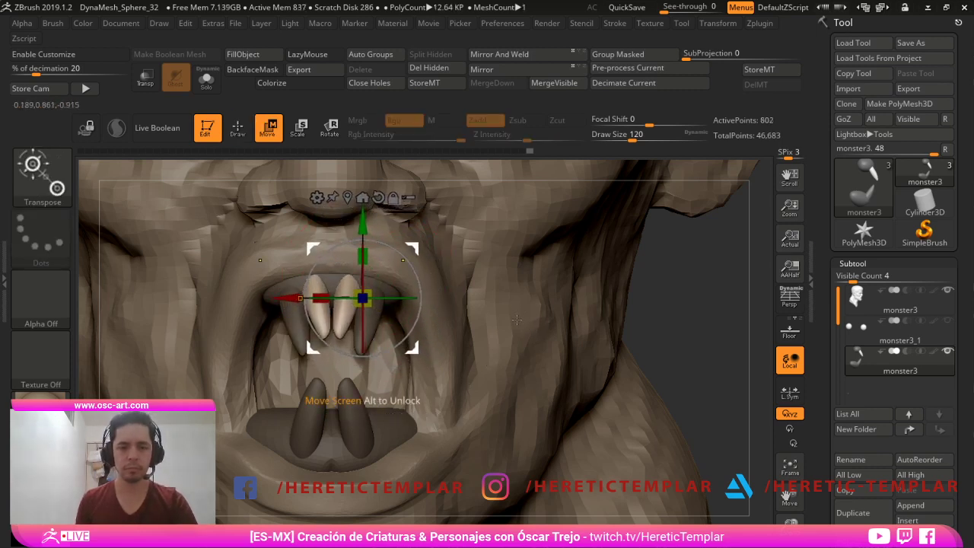
pyautogui.hotkey('ctrl', 'z')
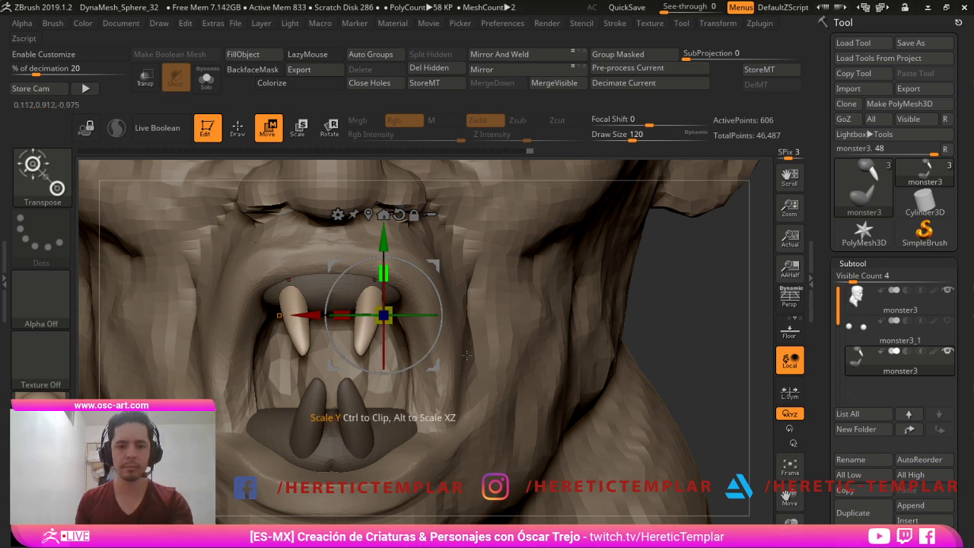
# - Insert a symmetrical pair of PolySpheres between the upper fangs with the IMM Primitives brush at draw size 49
pyautogui.press('q')
pyautogui.press('b')
pyautogui.press('i')
pyautogui.press('p')
pyautogui.press('[')
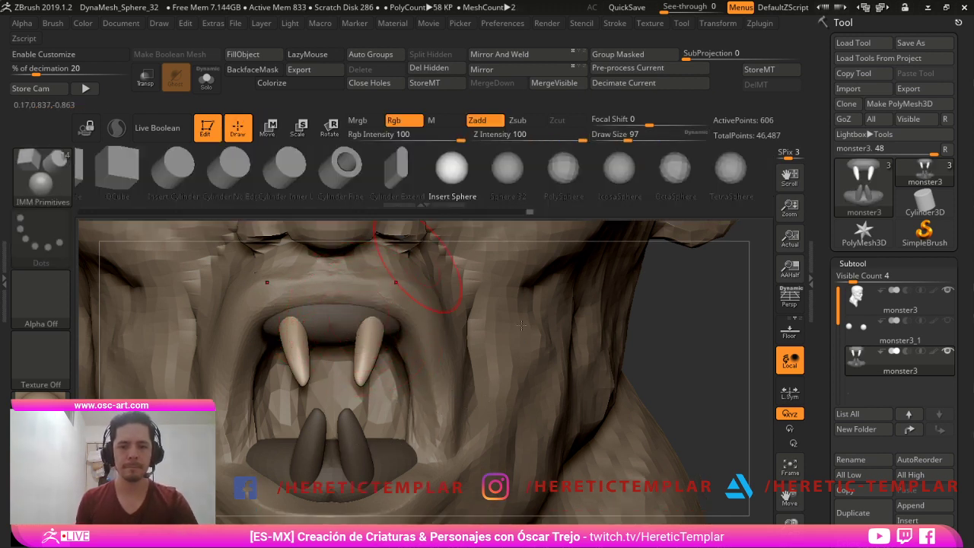
pyautogui.click(564, 172)
pyautogui.press('s')
pyautogui.moveTo(344, 339)
pyautogui.mouseDown()
pyautogui.moveTo(333, 342)
pyautogui.moveTo(342, 327)
pyautogui.mouseUp()
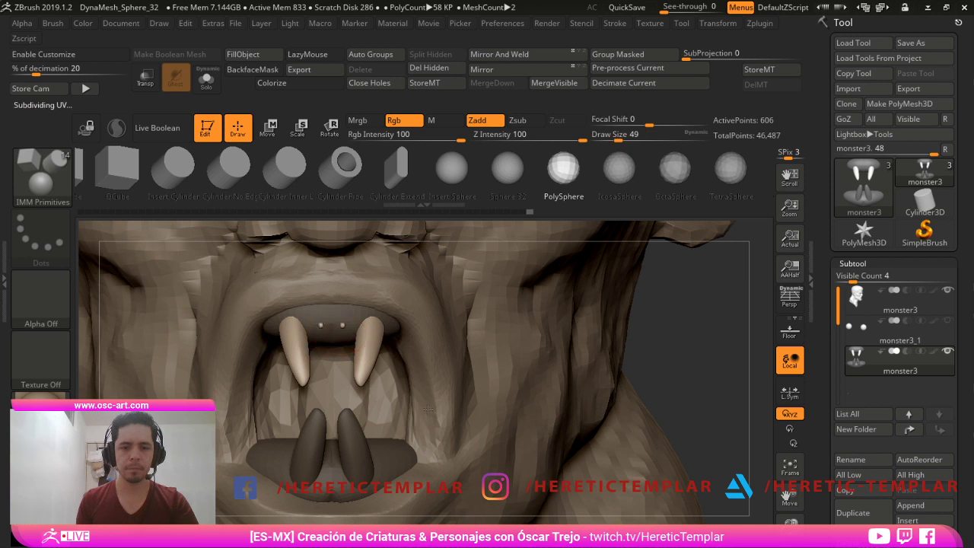
# - Shape the inserted spheres into front teeth with narrow roots and wide biting edges using the Move brush at draw sizes 46 to 120
pyautogui.press('b')
pyautogui.press('m')
pyautogui.press('v')
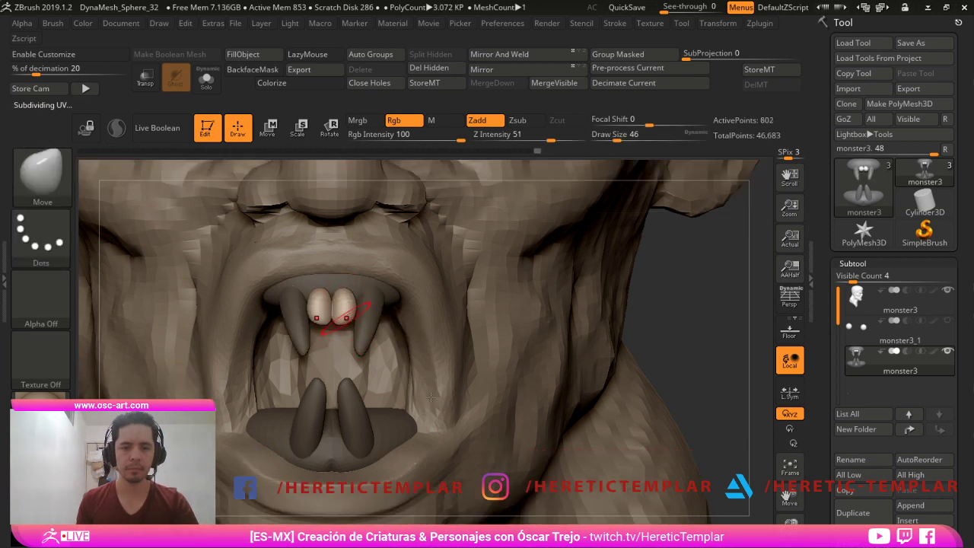
pyautogui.press('d')
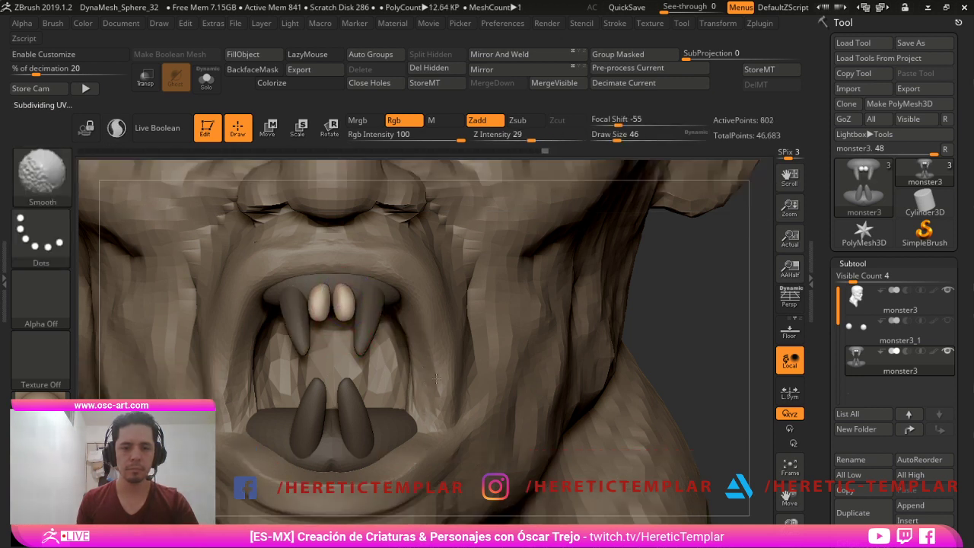
pyautogui.moveTo(673, 332); pyautogui.dragTo(452, 341)
pyautogui.keyDown('alt'); pyautogui.moveTo(298, 290); pyautogui.dragTo(293, 328); pyautogui.keyUp('alt')
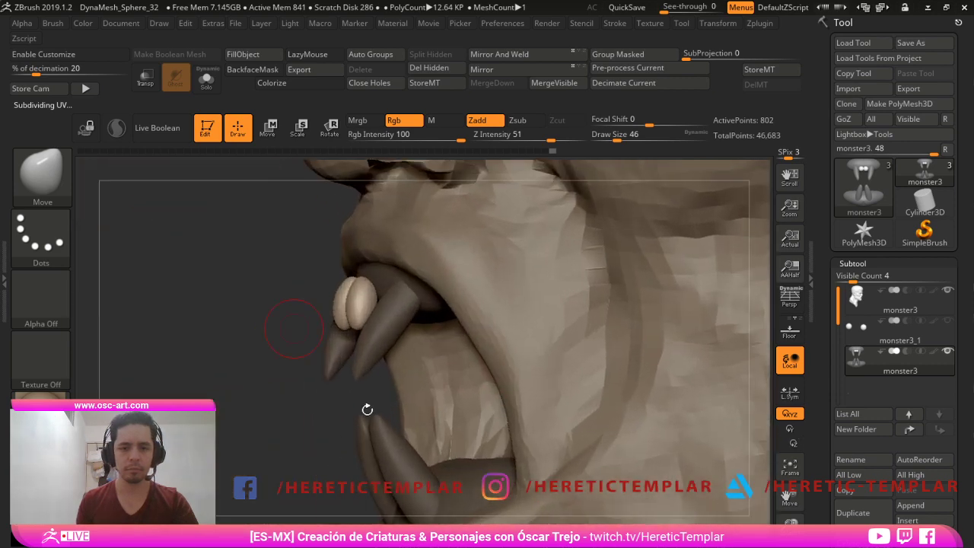
pyautogui.click(632, 139)
pyautogui.moveTo(377, 293); pyautogui.dragTo(337, 305, button='right')
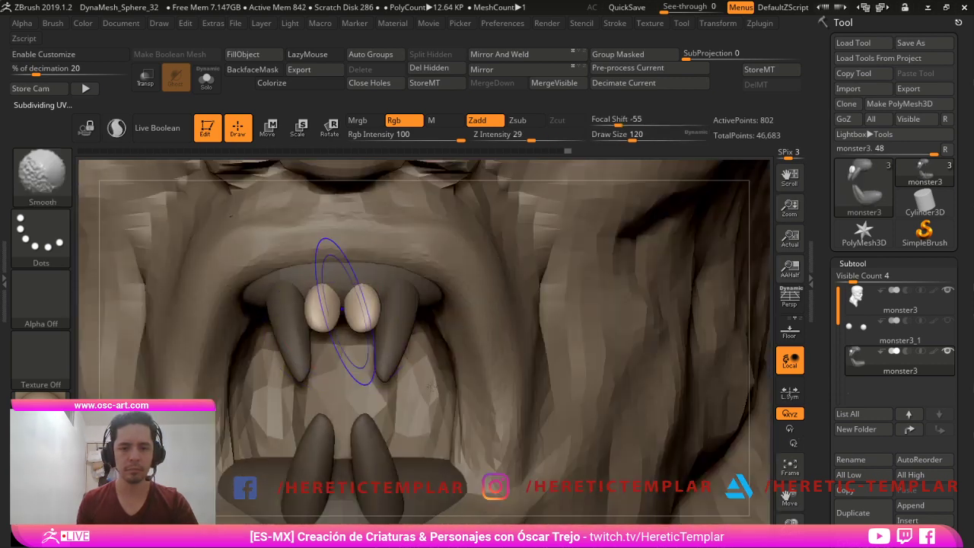
pyautogui.press('s')
pyautogui.click(371, 309)
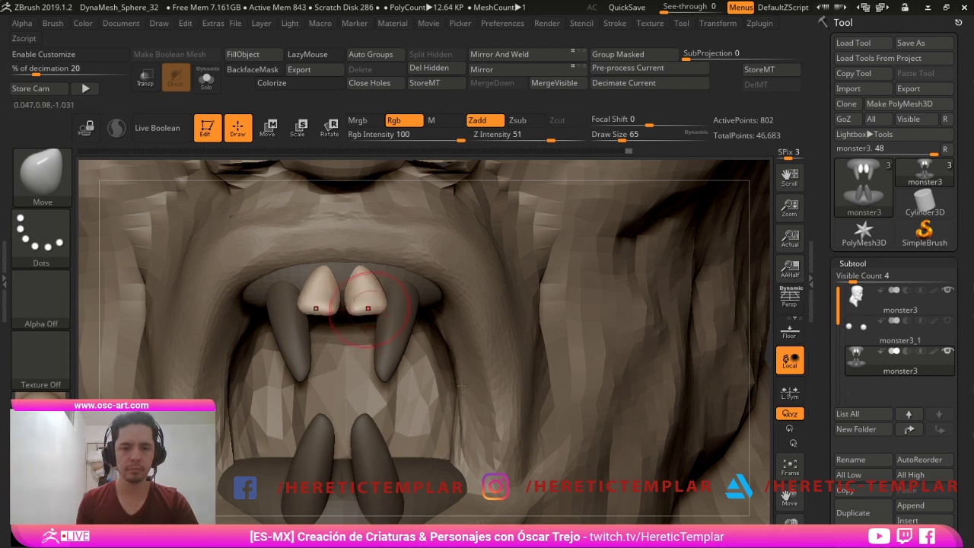
# - Adjust the front teeth's profile and slant from the side with the Move brush at draw sizes 120 and 68
pyautogui.press('f')
pyautogui.press('f')
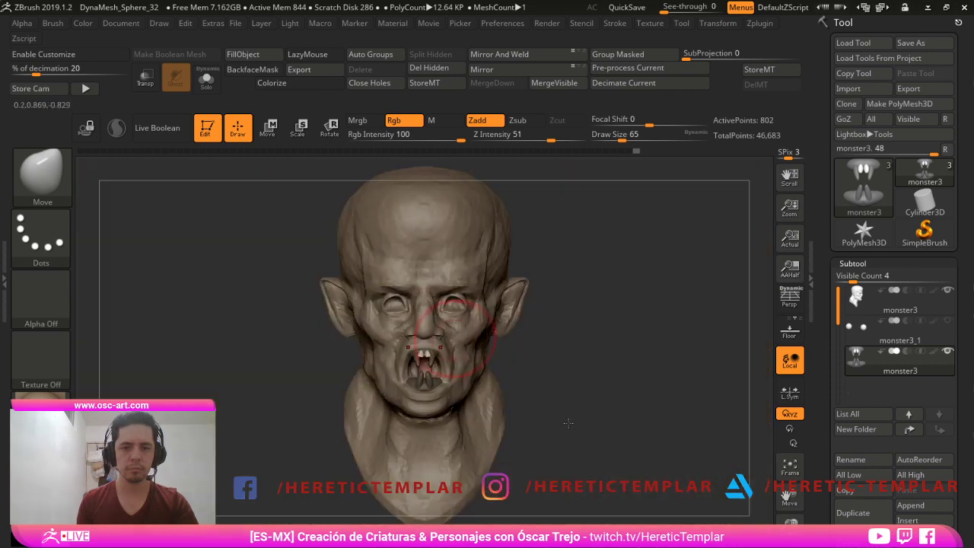
pyautogui.moveTo(454, 337)
pyautogui.mouseDown(button='right')
pyautogui.moveTo(487, 329)
pyautogui.moveTo(512, 370)
pyautogui.moveTo(453, 360)
pyautogui.mouseUp(button='right')
pyautogui.press('s')
pyautogui.click(372, 284)
pyautogui.press('s')
pyautogui.click(403, 275)
pyautogui.moveTo(513, 345); pyautogui.dragTo(547, 347, button='right')
pyautogui.press('s')
pyautogui.click(357, 268)
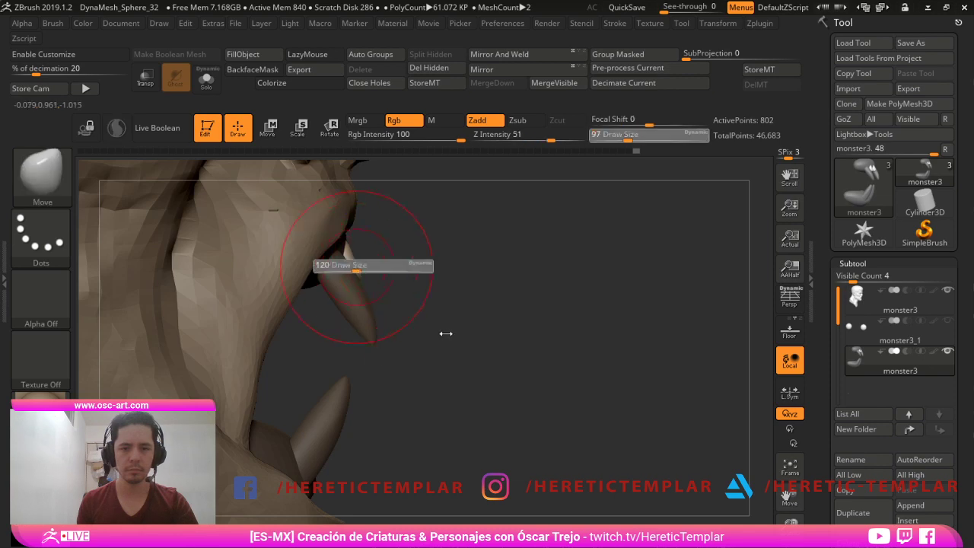
pyautogui.press('[')
pyautogui.press('[')
pyautogui.press('[')
pyautogui.press('[')
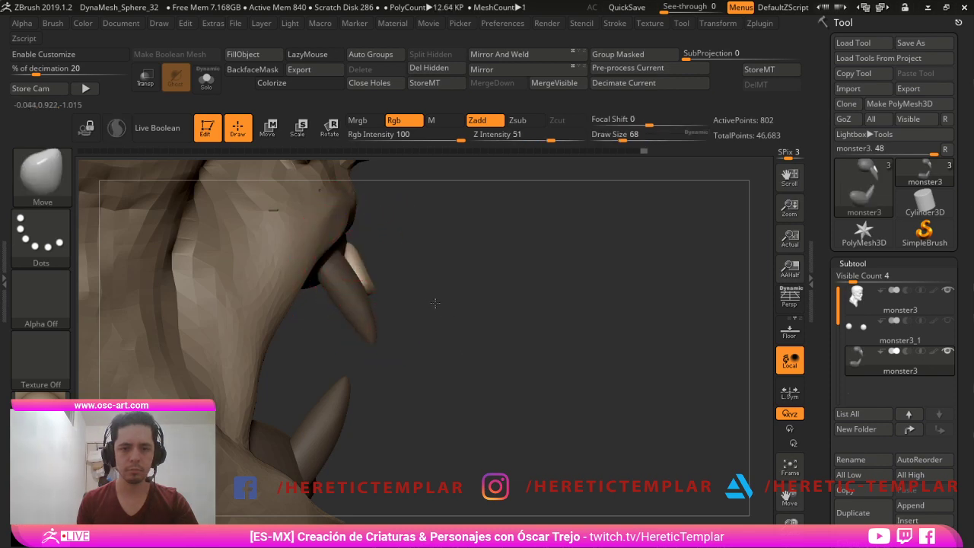
# - Round the lower corners of the front teeth with the Move brush at draw sizes 80 and 90
pyautogui.keyDown('shift'); pyautogui.moveTo(513, 313); pyautogui.dragTo(460, 341, button='right'); pyautogui.keyUp('shift')
pyautogui.press(']')
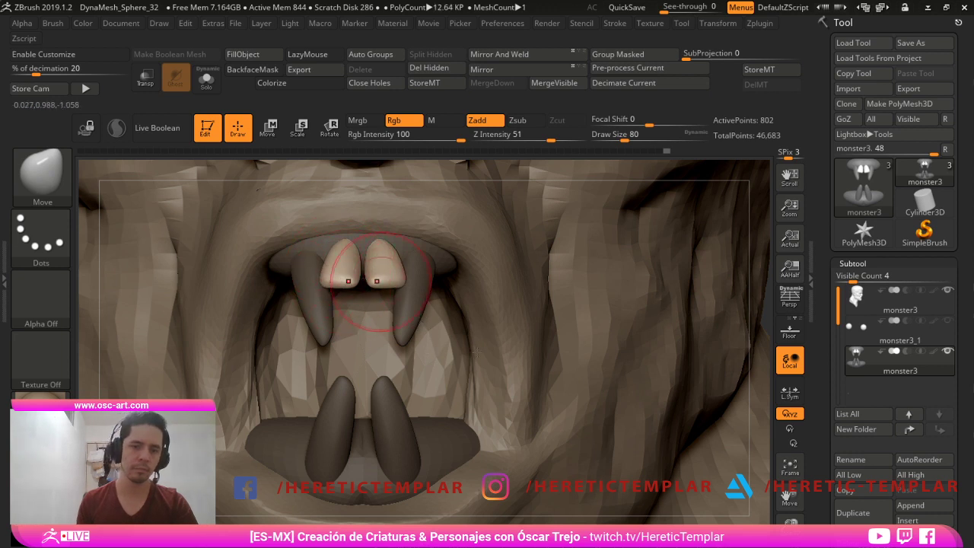
pyautogui.press(']')
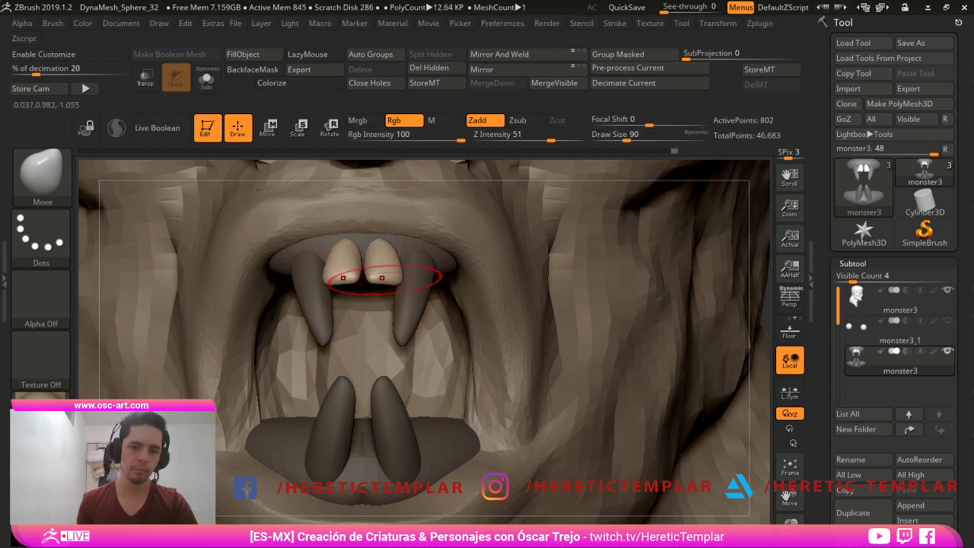
pyautogui.press('f')
pyautogui.keyDown('ctrl'); pyautogui.moveTo(648, 467); pyautogui.dragTo(278, 432, button='right'); pyautogui.keyUp('ctrl')
pyautogui.moveTo(278, 431); pyautogui.dragTo(352, 448, button='right')
pyautogui.moveTo(267, 447); pyautogui.dragTo(667, 444, button='right')
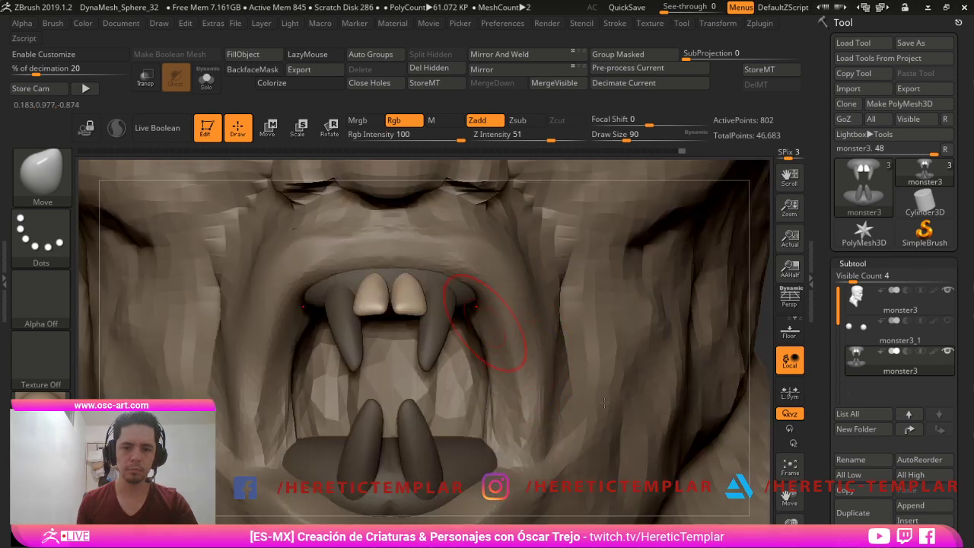
pyautogui.press('f')
pyautogui.press('f')
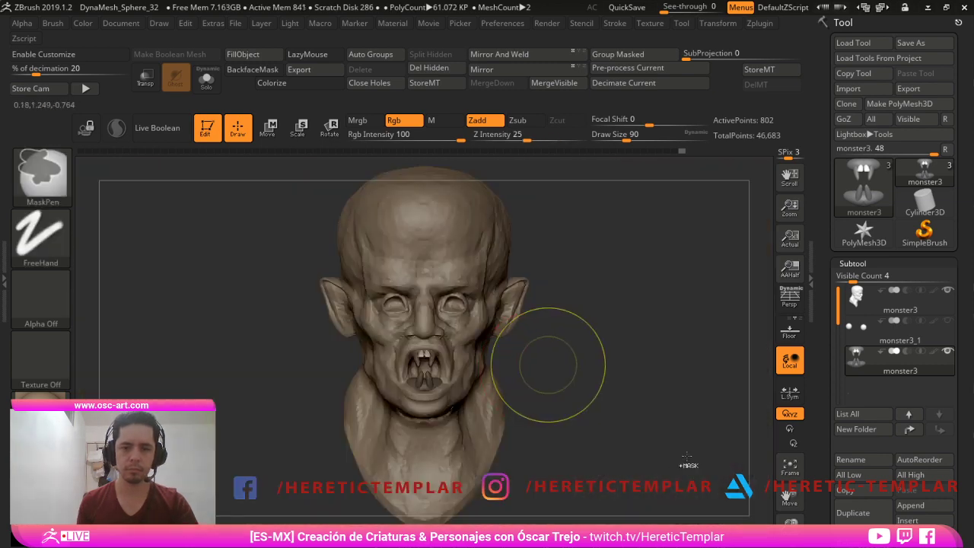
# - Duplicate the pair of upper front teeth with the gizmo and flip the copy 180 degrees so the biting edges face up
pyautogui.moveTo(686, 457); pyautogui.dragTo(755, 430, button='right')
pyautogui.press('w')
pyautogui.keyDown('alt'); pyautogui.moveTo(678, 287); pyautogui.dragTo(665, 335, button='right'); pyautogui.keyUp('alt')
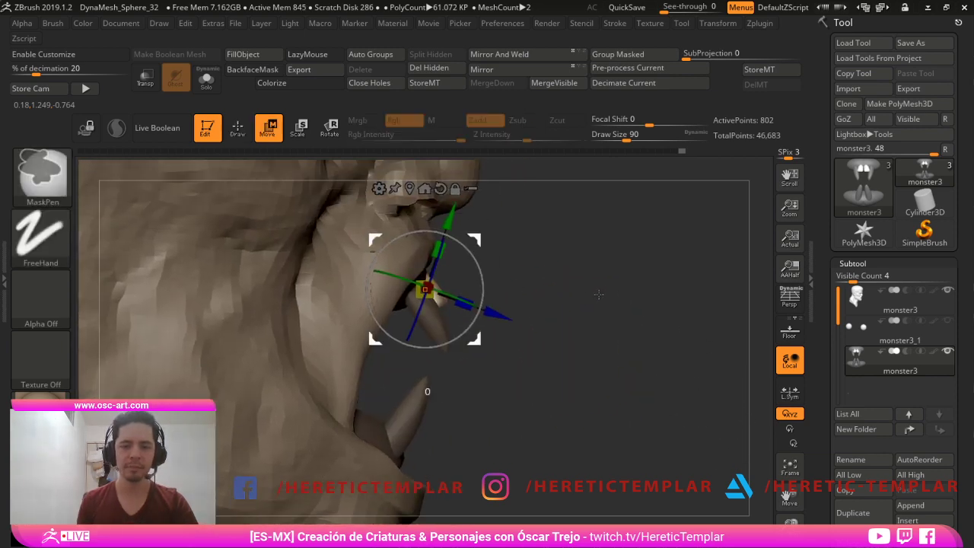
pyautogui.moveTo(599, 295)
pyautogui.mouseDown(button='right')
pyautogui.moveTo(626, 316)
pyautogui.moveTo(559, 301)
pyautogui.mouseUp(button='right')
pyautogui.keyDown('alt'); pyautogui.click(441, 171); pyautogui.keyUp('alt')
pyautogui.keyDown('alt'); pyautogui.click(426, 171); pyautogui.keyUp('alt')
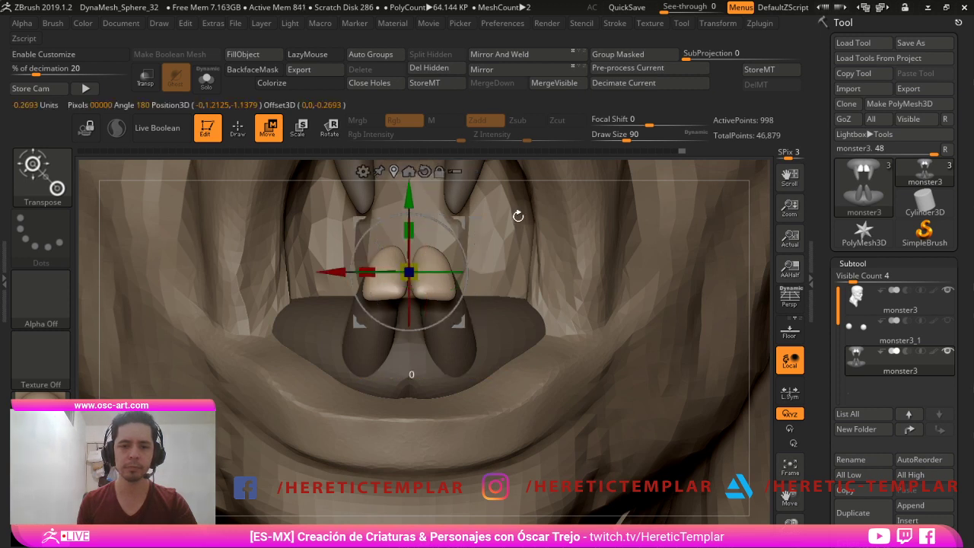
pyautogui.moveTo(565, 306); pyautogui.dragTo(474, 350)
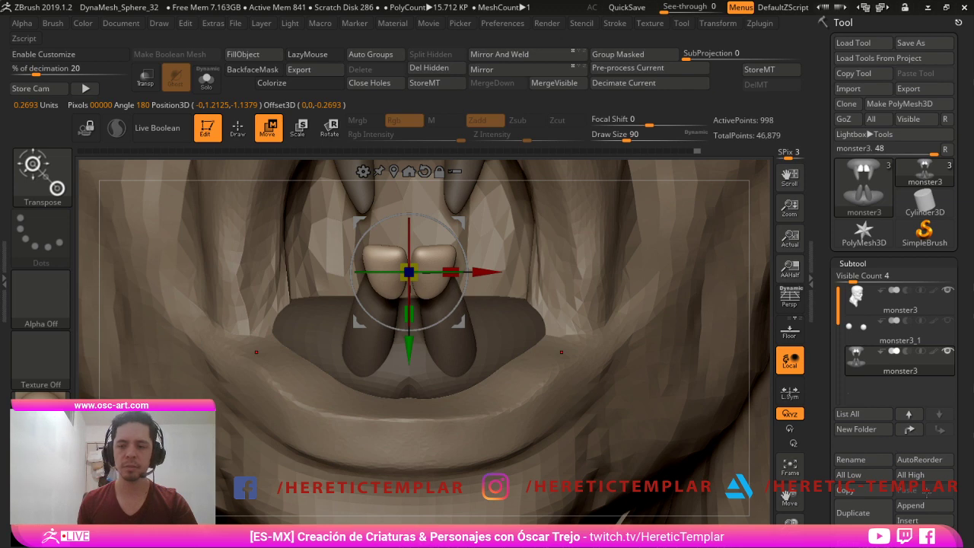
# - Move the flipped front teeth down between the bases of the lower fangs and scale them down
pyautogui.press('f')
pyautogui.press('f')
pyautogui.moveTo(609, 396); pyautogui.dragTo(685, 399)
pyautogui.keyDown('alt'); pyautogui.moveTo(685, 399); pyautogui.dragTo(677, 457); pyautogui.keyUp('alt')
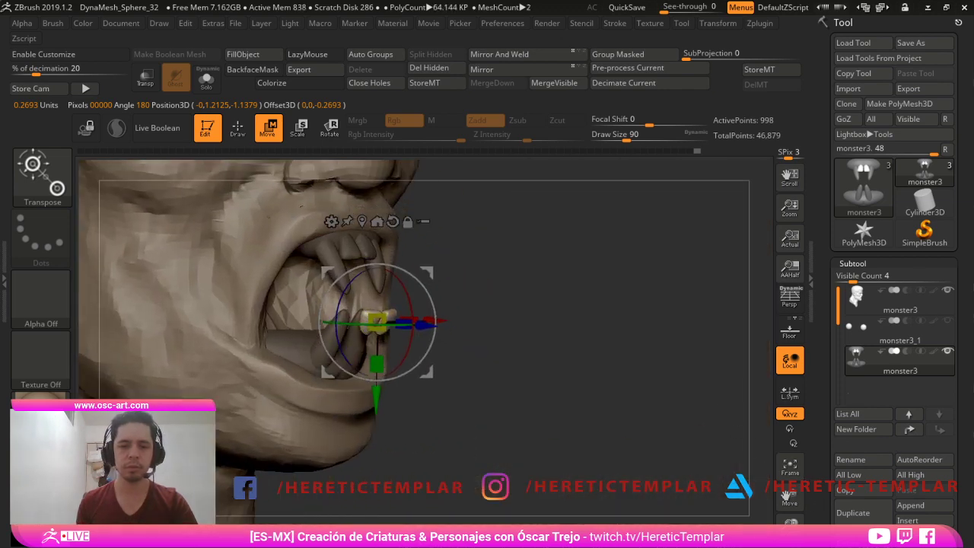
pyautogui.keyDown('shift'); pyautogui.moveTo(563, 358); pyautogui.dragTo(619, 368); pyautogui.keyUp('shift')
pyautogui.moveTo(427, 372); pyautogui.dragTo(322, 453)
pyautogui.keyDown('shift'); pyautogui.moveTo(533, 413); pyautogui.dragTo(449, 419); pyautogui.keyUp('shift')
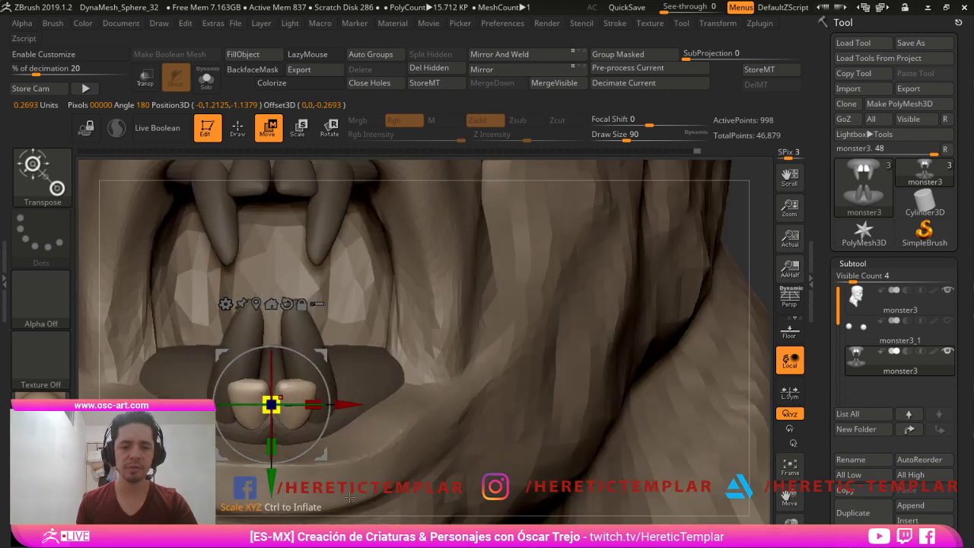
pyautogui.moveTo(349, 497); pyautogui.dragTo(347, 500)
pyautogui.press('q')
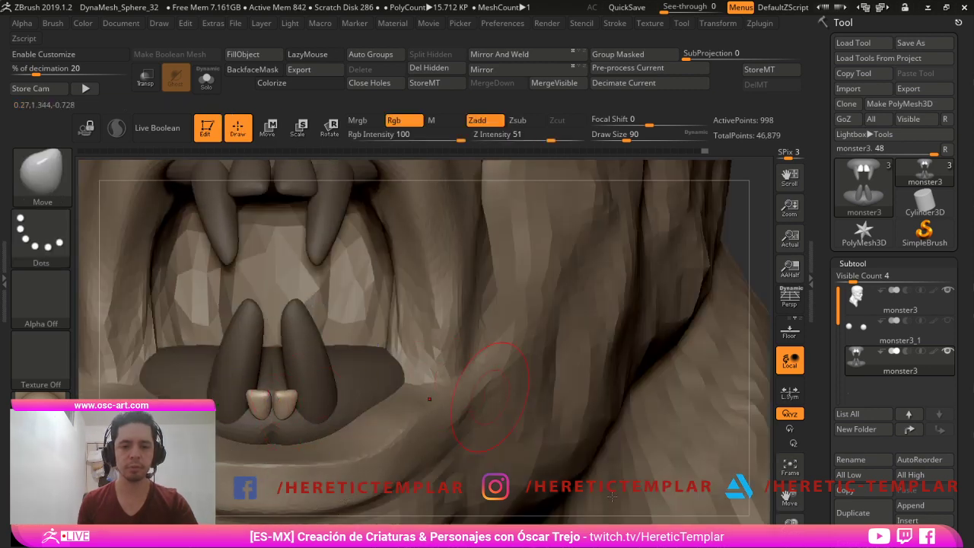
# - Mask all the teeth and gums except the two lower fangs
pyautogui.press('f')
pyautogui.press('f')
pyautogui.keyDown('alt'); pyautogui.moveTo(571, 404); pyautogui.dragTo(544, 411); pyautogui.keyUp('alt')
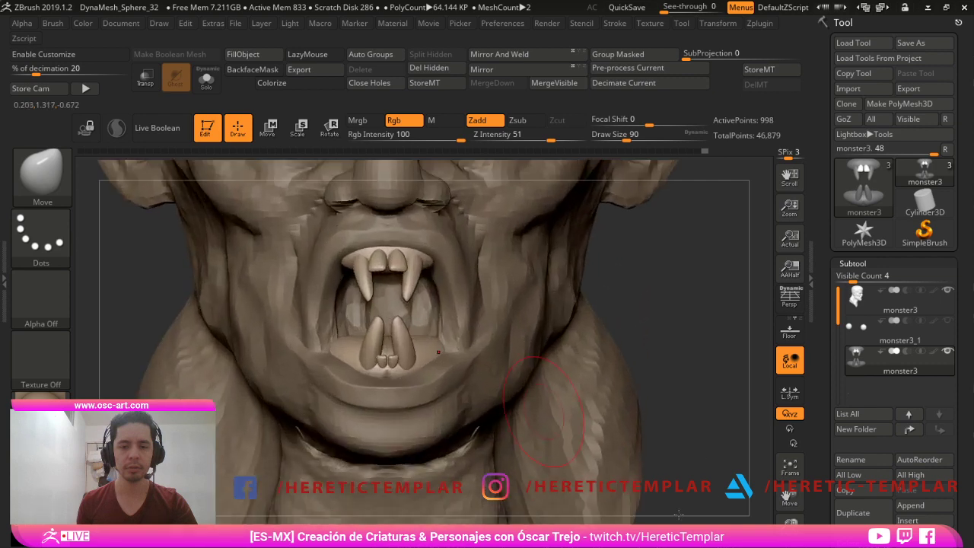
pyautogui.keyDown('ctrl'); pyautogui.keyDown('shift'); pyautogui.click(406, 352); pyautogui.keyUp('shift'); pyautogui.keyUp('ctrl')
pyautogui.keyDown('ctrl'); pyautogui.moveTo(622, 292); pyautogui.dragTo(329, 453); pyautogui.keyUp('ctrl')
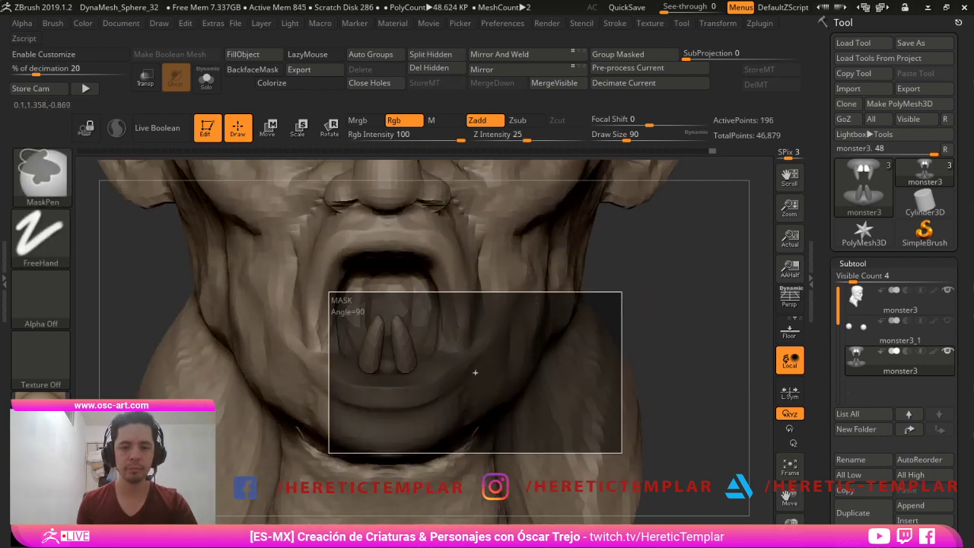
pyautogui.keyDown('ctrl'); pyautogui.keyDown('shift'); pyautogui.click(620, 307); pyautogui.keyUp('shift'); pyautogui.keyUp('ctrl')
pyautogui.keyDown('ctrl'); pyautogui.click(631, 291); pyautogui.keyUp('ctrl')
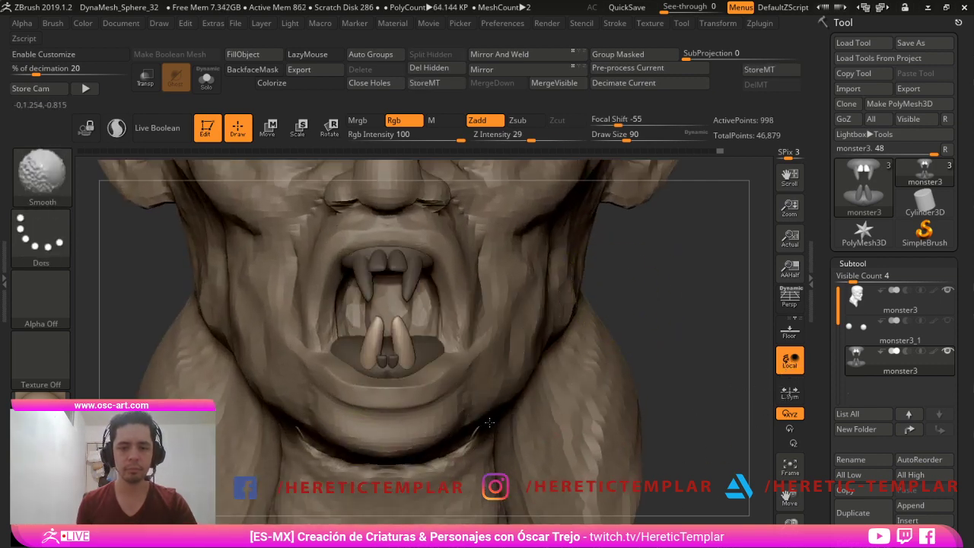
pyautogui.hotkey('ctrl', 'z')
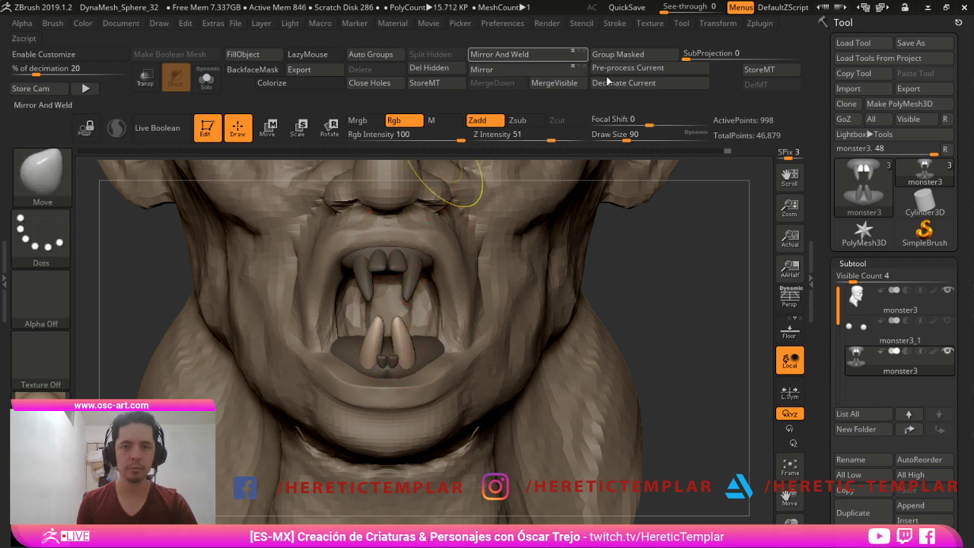
pyautogui.press('shift')
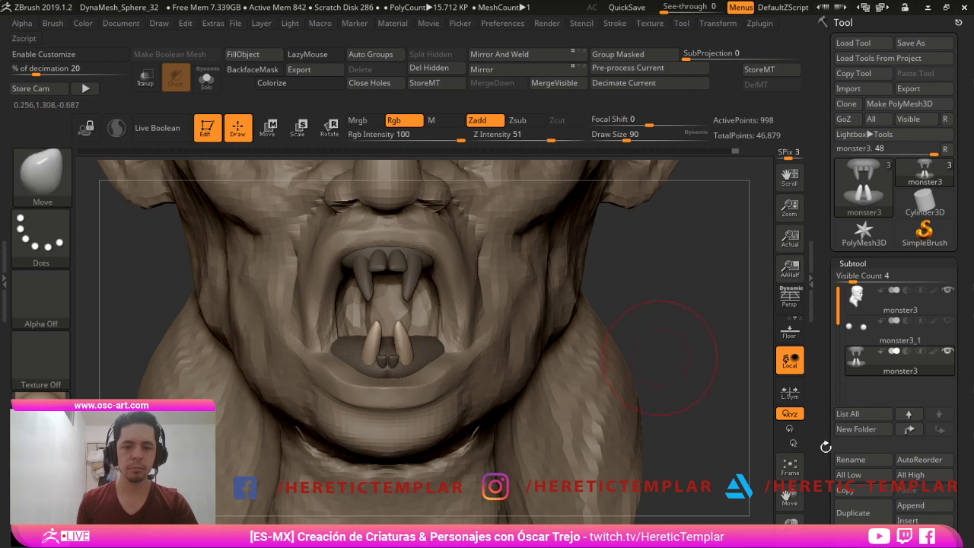
# - Spread the lower fangs apart to either side of the small front teeth, using the Move Topological brush at draw size 136 and the gizmo
pyautogui.moveTo(662, 358); pyautogui.dragTo(487, 350)
pyautogui.moveTo(526, 417); pyautogui.dragTo(509, 436, button='right')
pyautogui.press('b')
pyautogui.press('m')
pyautogui.press('t')
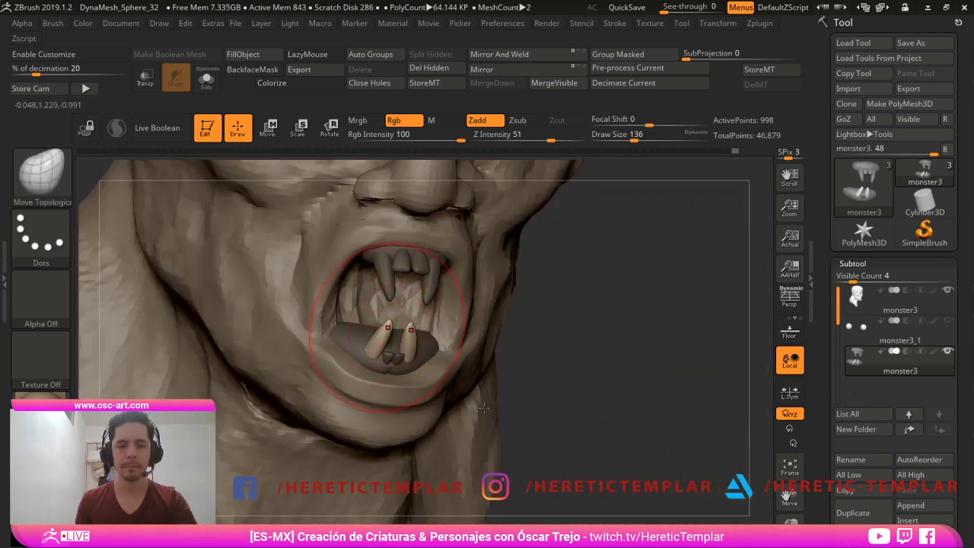
pyautogui.keyDown('shift'); pyautogui.moveTo(487, 410); pyautogui.dragTo(530, 406, button='right'); pyautogui.keyUp('shift')
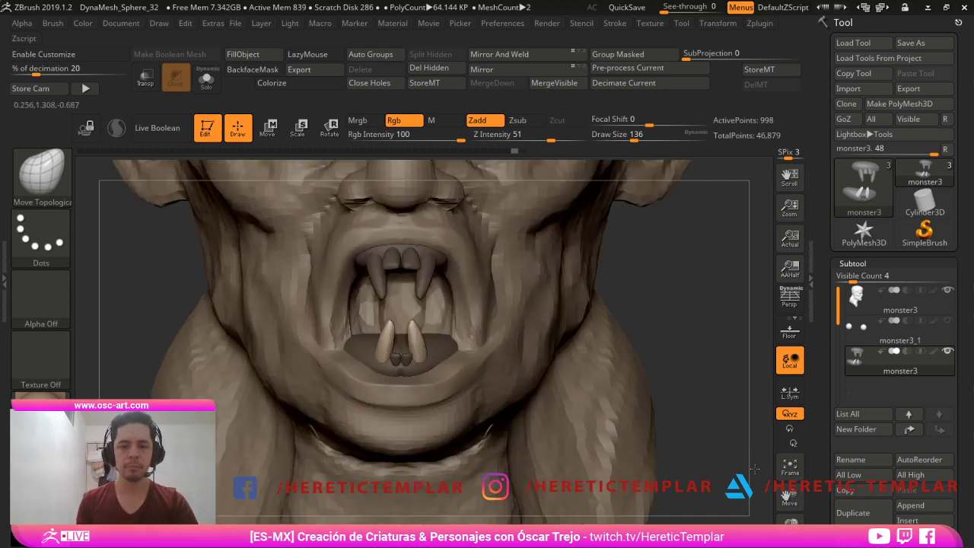
pyautogui.press('w')
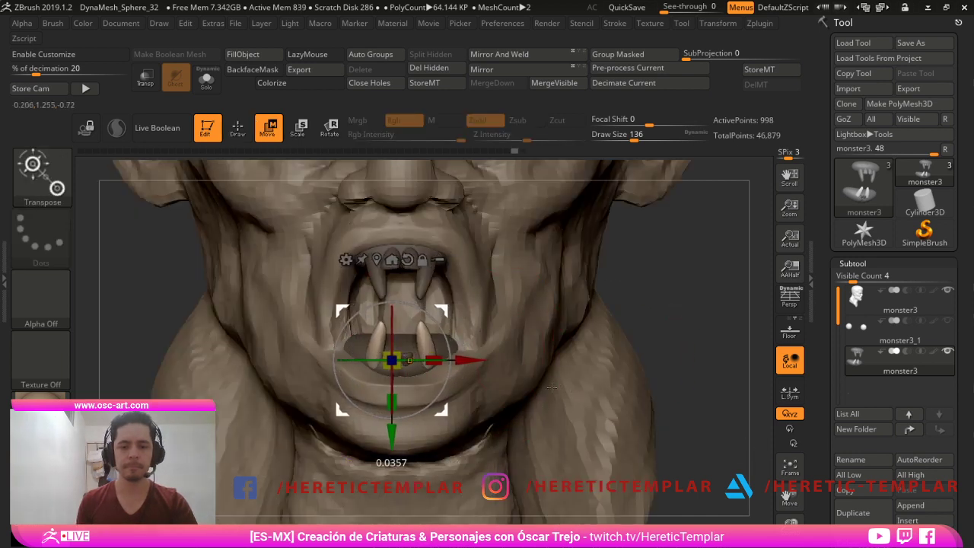
pyautogui.press('q')
# - Adjust the lower fangs' bases and side profile with the Move brush at draw size 108, and clear the mask
pyautogui.moveTo(427, 337); pyautogui.dragTo(430, 360)
pyautogui.press('s')
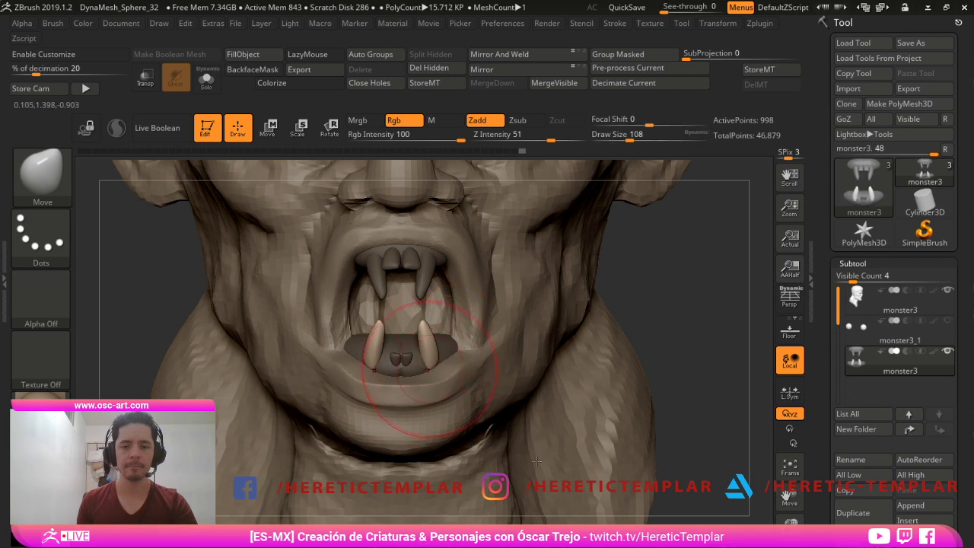
pyautogui.moveTo(609, 370); pyautogui.dragTo(411, 364, button='right')
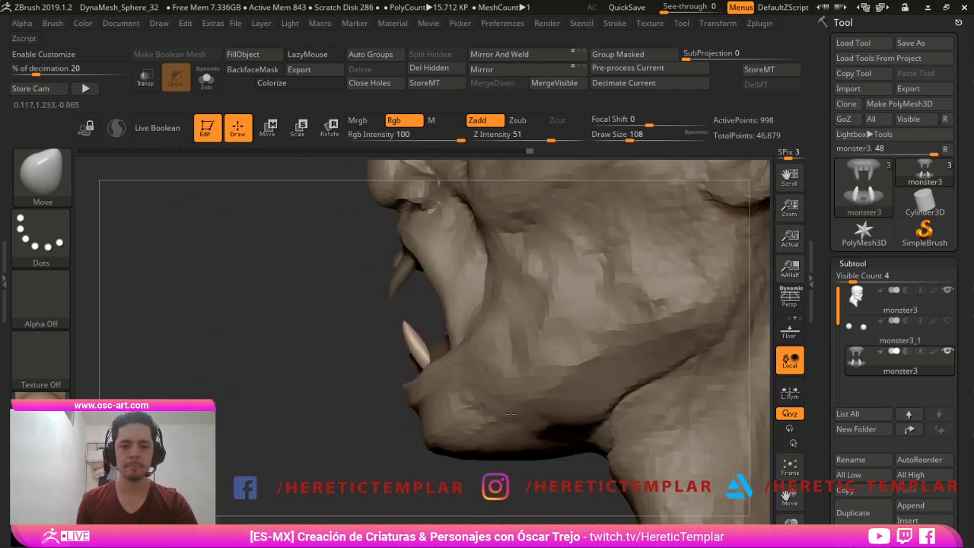
pyautogui.moveTo(421, 369); pyautogui.dragTo(424, 359)
pyautogui.keyDown('ctrl'); pyautogui.moveTo(450, 501); pyautogui.dragTo(376, 434, button='right'); pyautogui.keyUp('ctrl')
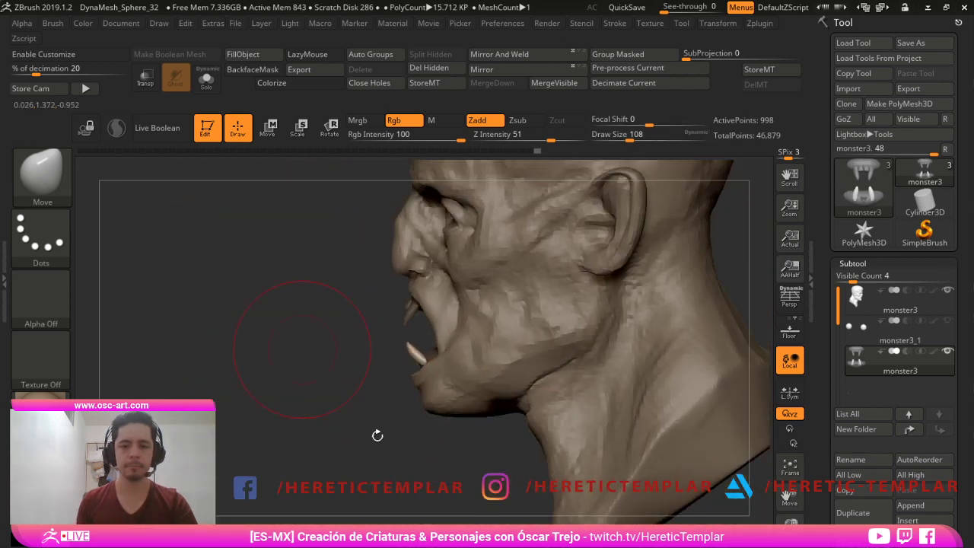
pyautogui.moveTo(371, 498)
pyautogui.mouseDown(button='right')
pyautogui.moveTo(668, 487)
pyautogui.moveTo(609, 484)
pyautogui.mouseUp(button='right')
pyautogui.moveTo(708, 510)
pyautogui.keyDown('ctrl'); pyautogui.mouseDown(button='right')
pyautogui.moveTo(704, 461)
pyautogui.moveTo(680, 455)
pyautogui.moveTo(668, 382)
pyautogui.mouseUp(button='right'); pyautogui.keyUp('ctrl')
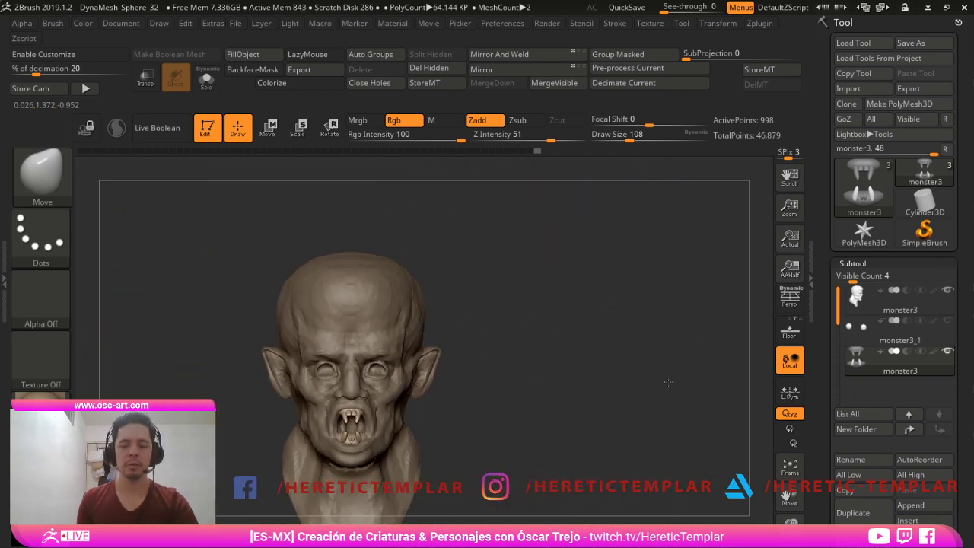
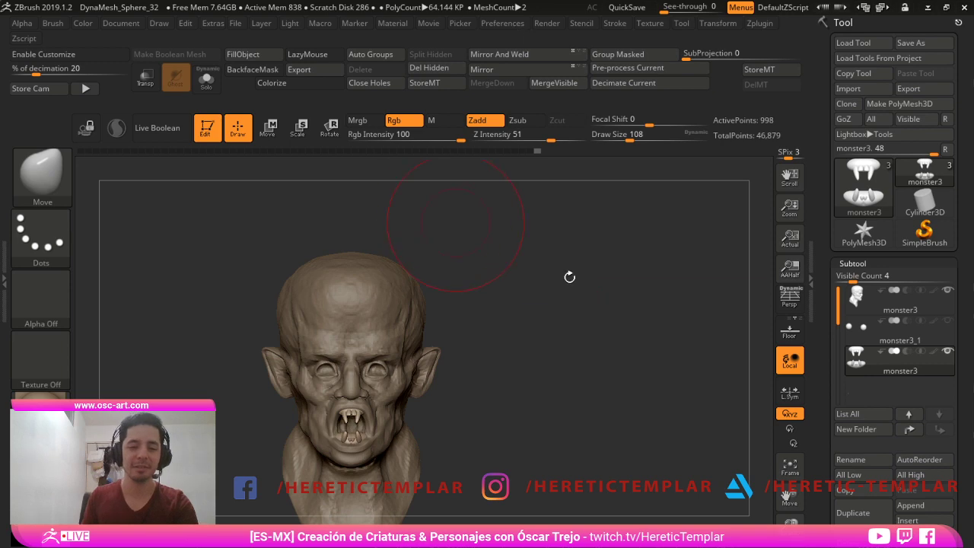
# - Make the head the active subtool and choose the Standard brush at draw size 44
pyautogui.keyDown('alt'); pyautogui.moveTo(638, 459); pyautogui.dragTo(711, 479); pyautogui.keyUp('alt')
pyautogui.keyDown('alt'); pyautogui.moveTo(685, 395); pyautogui.dragTo(686, 453); pyautogui.keyUp('alt')
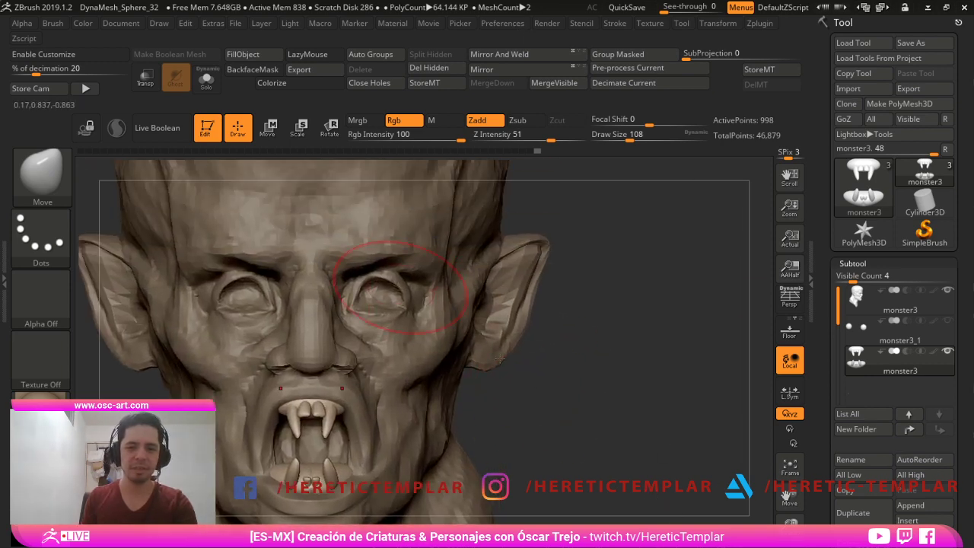
pyautogui.press('s')
pyautogui.moveTo(405, 264)
pyautogui.mouseDown()
pyautogui.moveTo(371, 265)
pyautogui.moveTo(364, 249)
pyautogui.moveTo(408, 249)
pyautogui.moveTo(394, 261)
pyautogui.moveTo(403, 259)
pyautogui.mouseUp()
pyautogui.keyDown('alt'); pyautogui.click(375, 242); pyautogui.keyUp('alt')
pyautogui.press('b')
pyautogui.press('s')
pyautogui.press('t')
pyautogui.press('s')
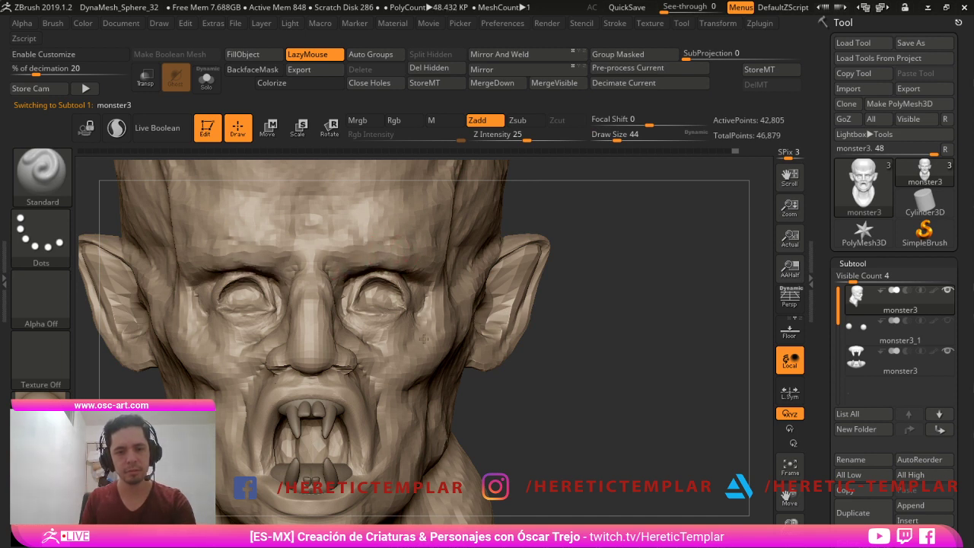
# - Reshape the head's upper eyelids with the Move Topological brush at draw size 65
pyautogui.press('b')
pyautogui.press('m')
pyautogui.press('v')
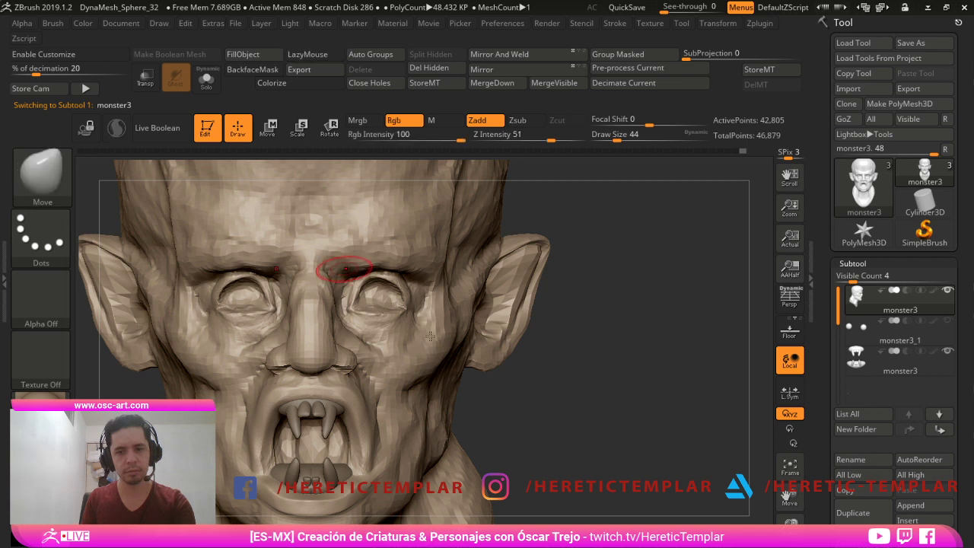
pyautogui.press('s')
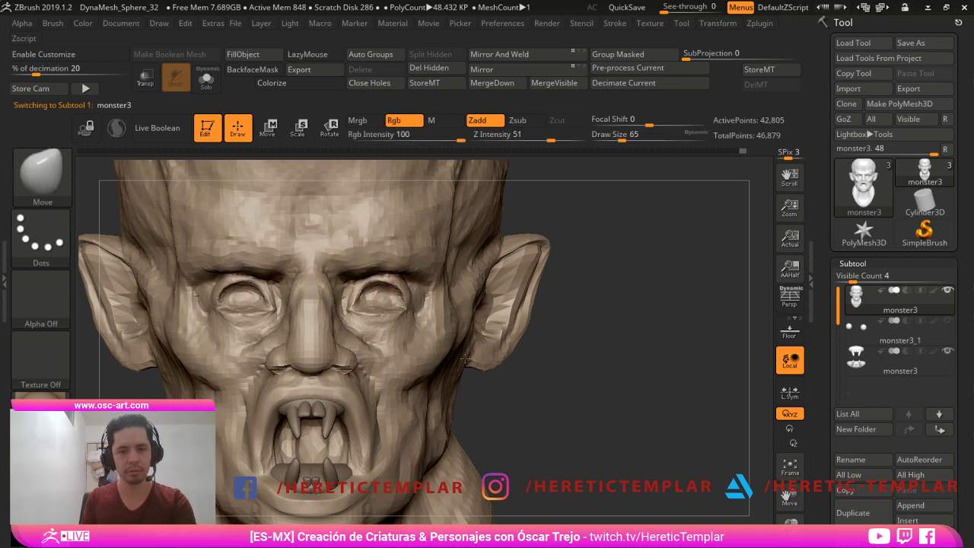
pyautogui.press('b')
pyautogui.press('m')
pyautogui.press('t')
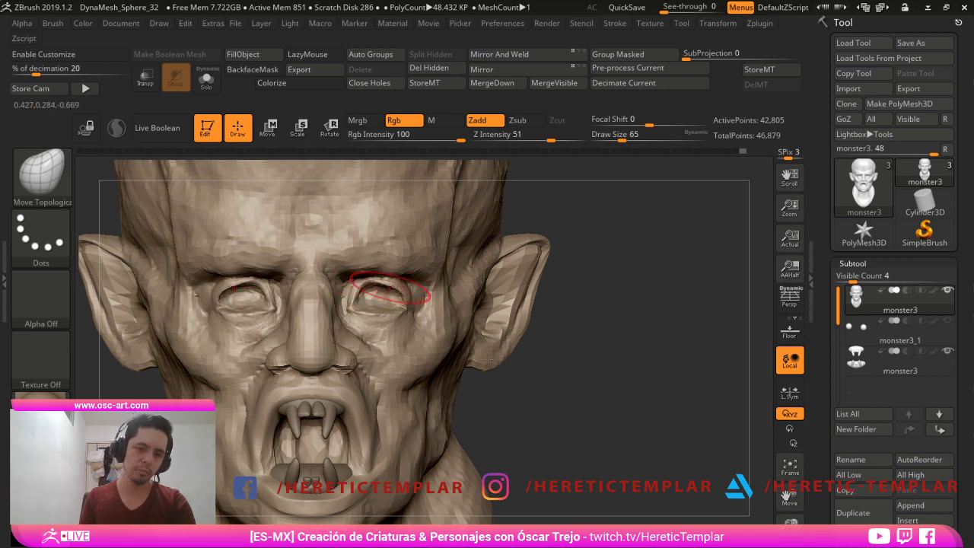
pyautogui.press('ctrl')
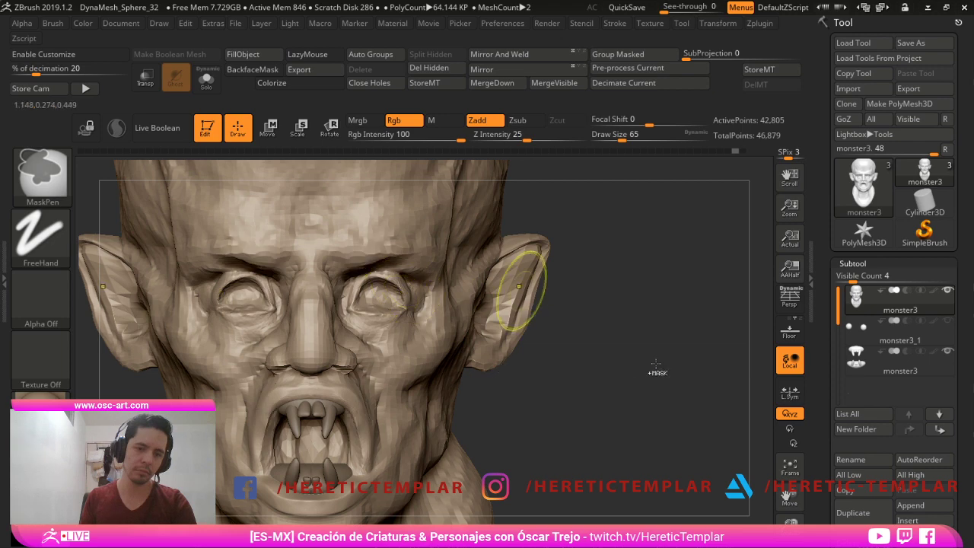
pyautogui.moveTo(656, 369); pyautogui.dragTo(392, 187)
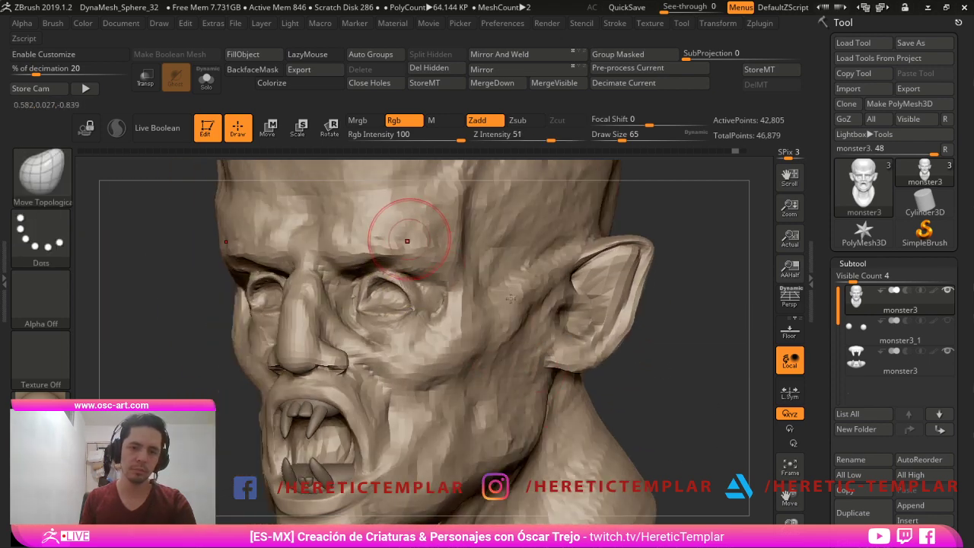
# - Build up the brow and cheek forms with the Standard brush at draw size 51
pyautogui.press('b')
pyautogui.press('s')
pyautogui.press('t')
pyautogui.press('s')
pyautogui.moveTo(403, 246)
pyautogui.mouseDown()
pyautogui.moveTo(327, 257)
pyautogui.moveTo(337, 307)
pyautogui.mouseUp()
pyautogui.press(']')
pyautogui.moveTo(447, 350)
pyautogui.mouseDown()
pyautogui.moveTo(438, 423)
pyautogui.moveTo(485, 381)
pyautogui.moveTo(478, 431)
pyautogui.mouseUp()
pyautogui.moveTo(510, 347); pyautogui.dragTo(499, 396)
pyautogui.keyDown('alt'); pyautogui.moveTo(611, 411); pyautogui.dragTo(607, 363); pyautogui.keyUp('alt')
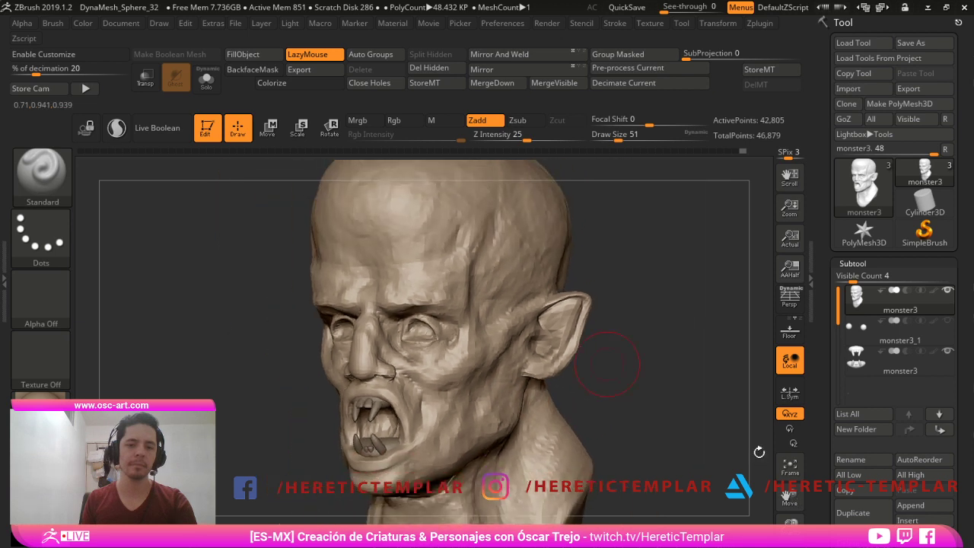
# - Refine the temple and forehead volumes with the Standard brush at draw sizes 37 to 90
pyautogui.press('[')
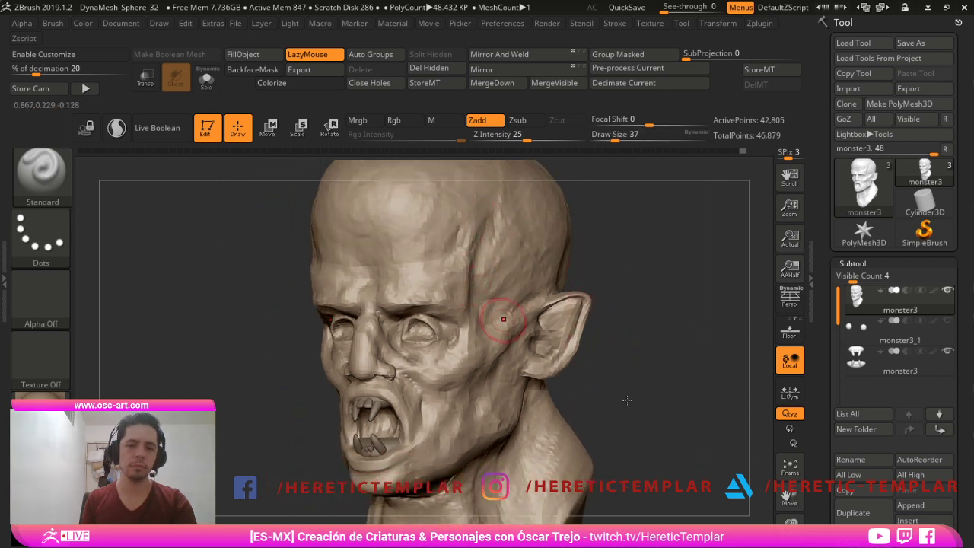
pyautogui.moveTo(313, 360); pyautogui.dragTo(384, 350)
pyautogui.press(']')
pyautogui.press(']')
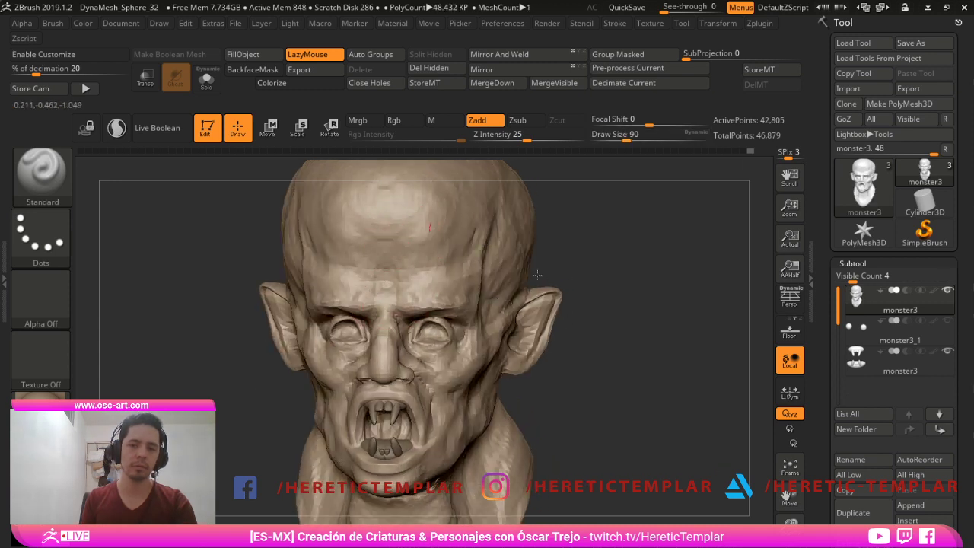
pyautogui.press('[')
pyautogui.press('[')
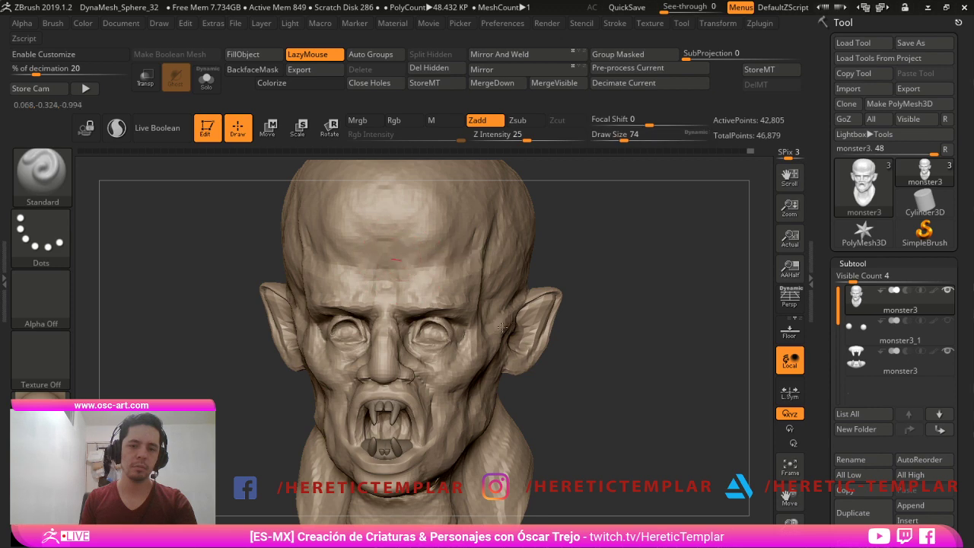
pyautogui.press(']')
# - Build up and smooth the lower lip with the Standard brush at draw size 39
pyautogui.moveTo(565, 384); pyautogui.dragTo(435, 342)
pyautogui.keyDown('alt'); pyautogui.moveTo(314, 380); pyautogui.dragTo(347, 373); pyautogui.keyUp('alt')
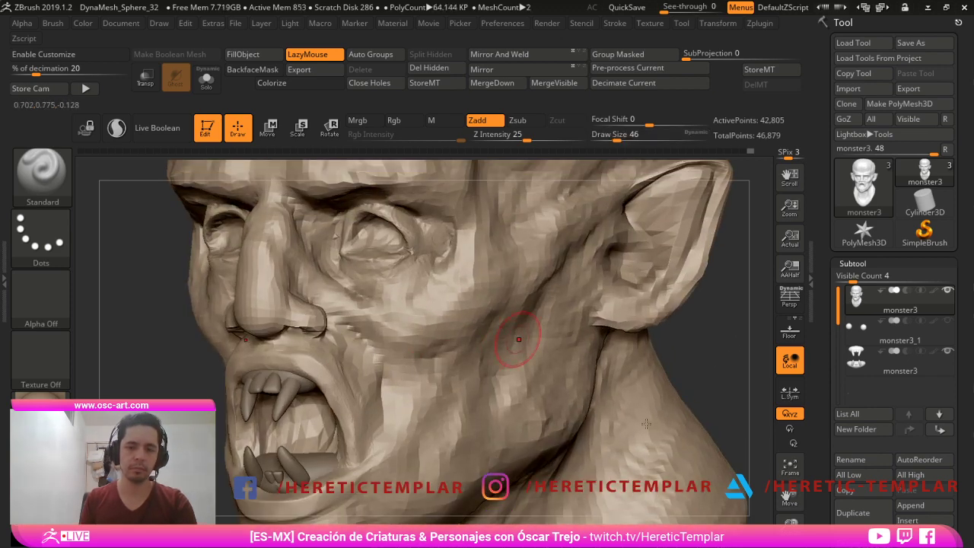
pyautogui.keyDown('alt'); pyautogui.moveTo(300, 372); pyautogui.dragTo(330, 226, button='right'); pyautogui.keyUp('alt')
pyautogui.press('s')
pyautogui.moveTo(323, 366); pyautogui.dragTo(320, 366)
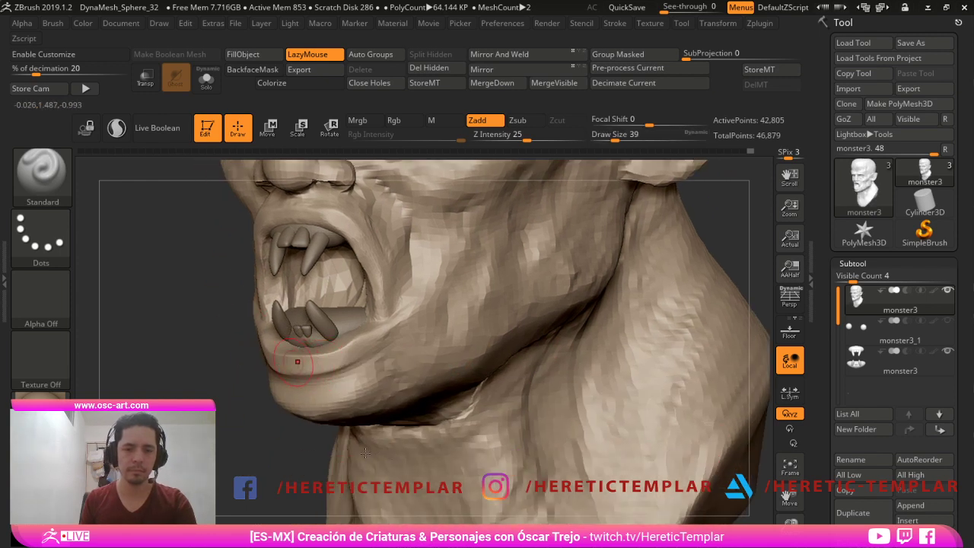
pyautogui.press('shift')
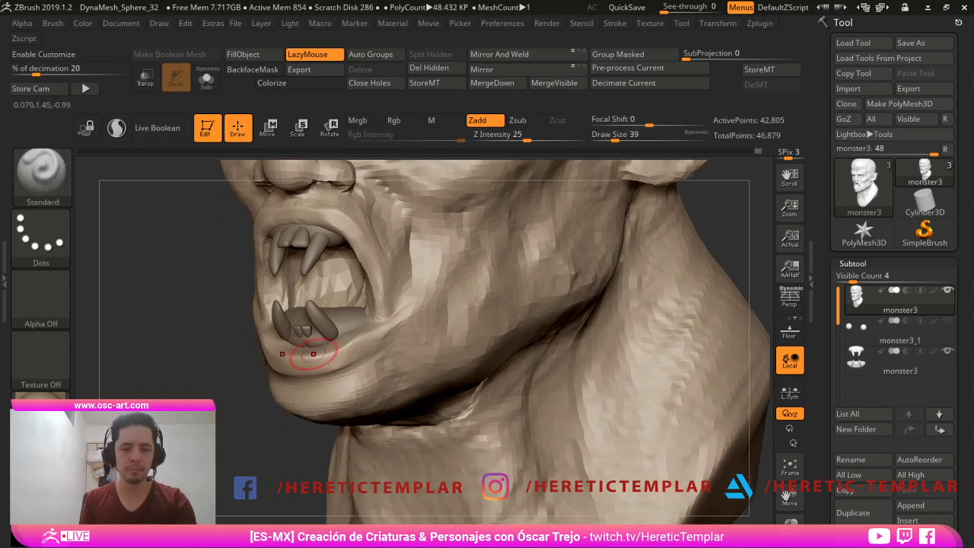
# - Flatten the side of the upper lip below the nostril with the TrimDynamic brush at draw size 87
pyautogui.press('b')
pyautogui.press('t')
pyautogui.press('d')
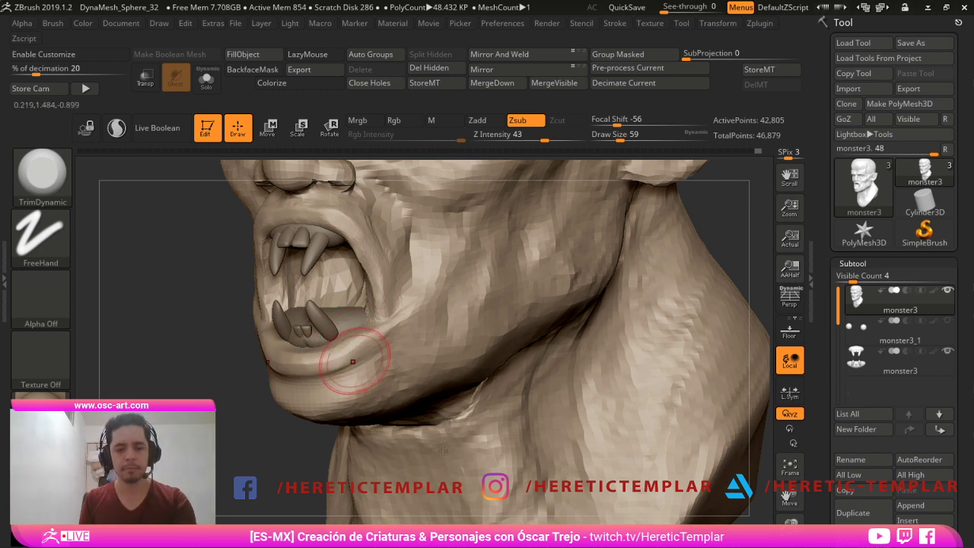
pyautogui.press('b')
pyautogui.press('d')
pyautogui.press('s')
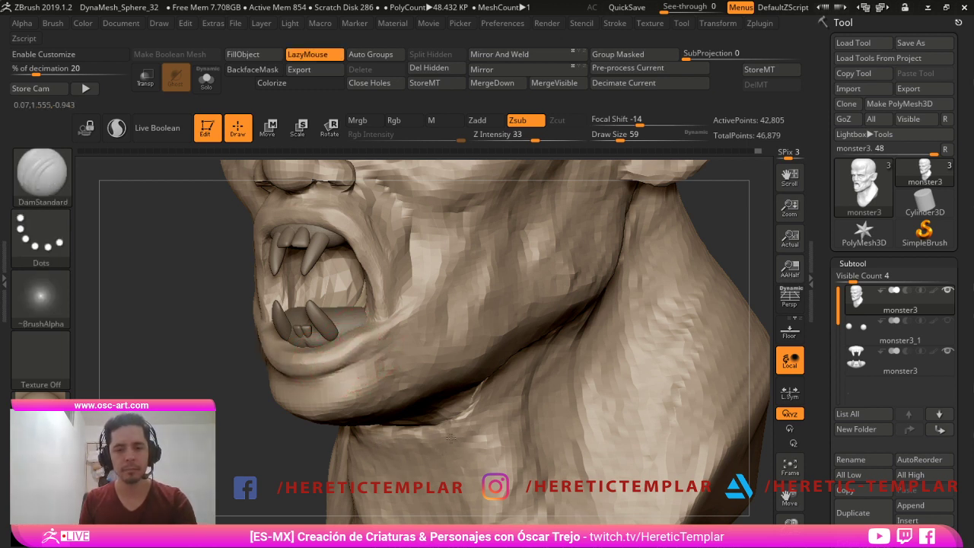
pyautogui.keyDown('alt'); pyautogui.moveTo(214, 407); pyautogui.dragTo(263, 377); pyautogui.keyUp('alt')
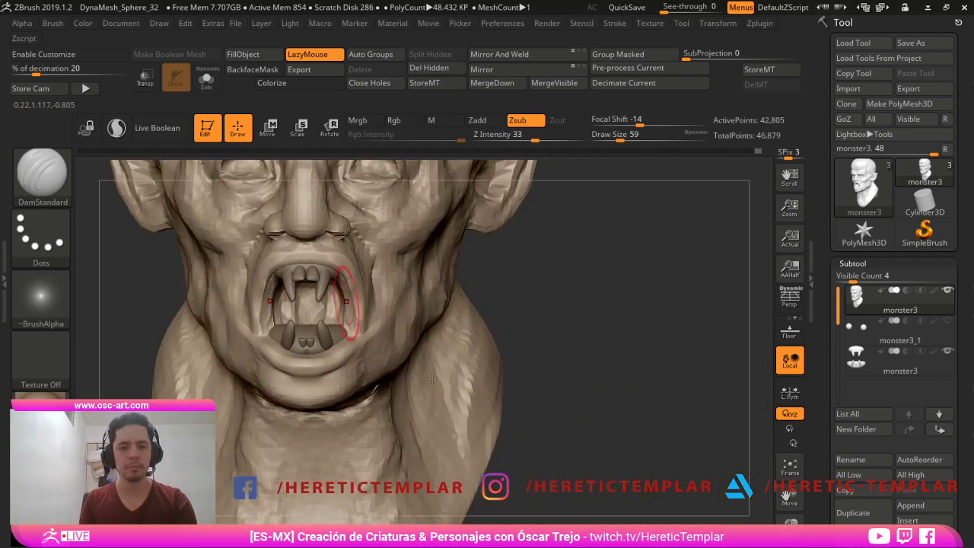
pyautogui.moveTo(487, 325); pyautogui.dragTo(523, 325)
pyautogui.moveTo(653, 403); pyautogui.dragTo(654, 441)
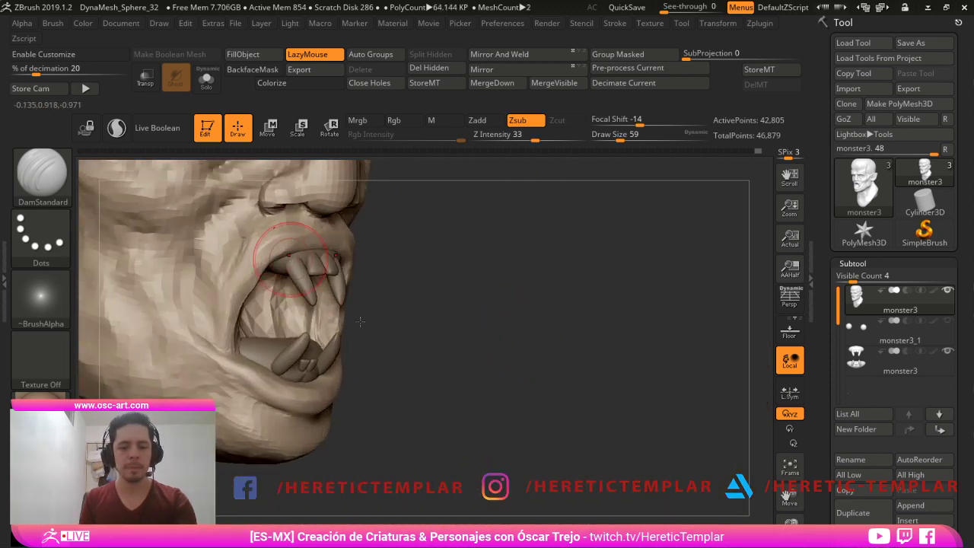
pyautogui.press('b')
pyautogui.press('t')
pyautogui.press('d')
pyautogui.moveTo(285, 227); pyautogui.dragTo(285, 241)
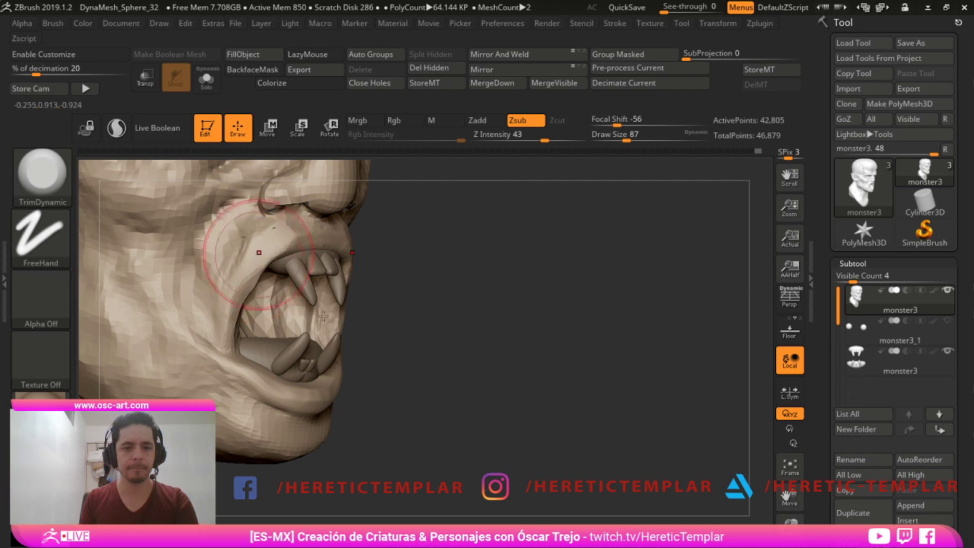
# - Mask the nose and build up the upper lip with the Standard brush at draw size 29
pyautogui.moveTo(287, 206)
pyautogui.keyDown('ctrl'); pyautogui.mouseDown()
pyautogui.moveTo(287, 191)
pyautogui.moveTo(341, 199)
pyautogui.mouseUp(); pyautogui.keyUp('ctrl')
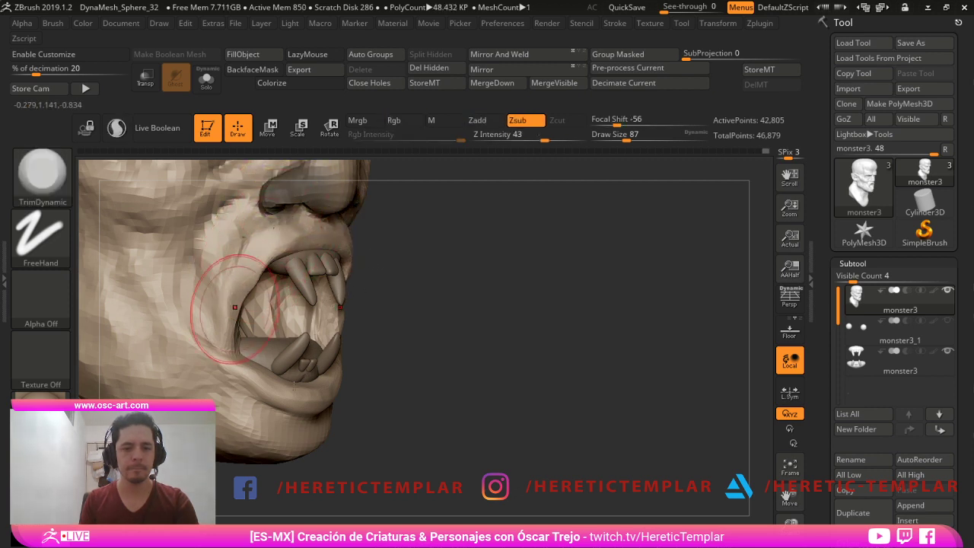
pyautogui.press('shift')
pyautogui.moveTo(533, 413)
pyautogui.mouseDown()
pyautogui.moveTo(571, 388)
pyautogui.moveTo(646, 400)
pyautogui.moveTo(624, 407)
pyautogui.mouseUp()
pyautogui.keyDown('shift'); pyautogui.moveTo(660, 484); pyautogui.dragTo(664, 481); pyautogui.keyUp('shift')
pyautogui.press('b')
pyautogui.press('s')
pyautogui.press('t')
pyautogui.press('s')
pyautogui.click(282, 226)
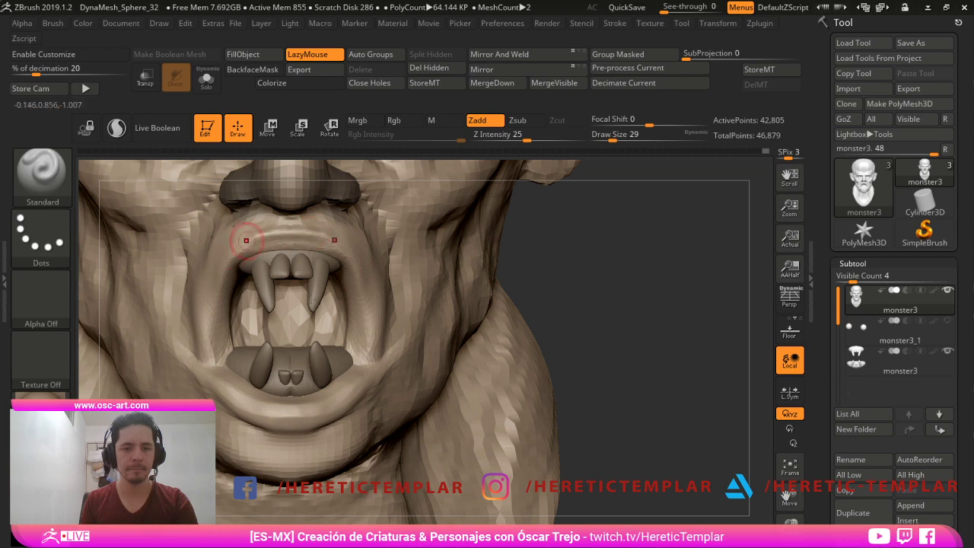
pyautogui.moveTo(712, 465)
pyautogui.keyDown('alt'); pyautogui.mouseDown()
pyautogui.moveTo(692, 340)
pyautogui.moveTo(679, 445)
pyautogui.moveTo(615, 452)
pyautogui.moveTo(402, 337)
pyautogui.mouseUp(); pyautogui.keyUp('alt')
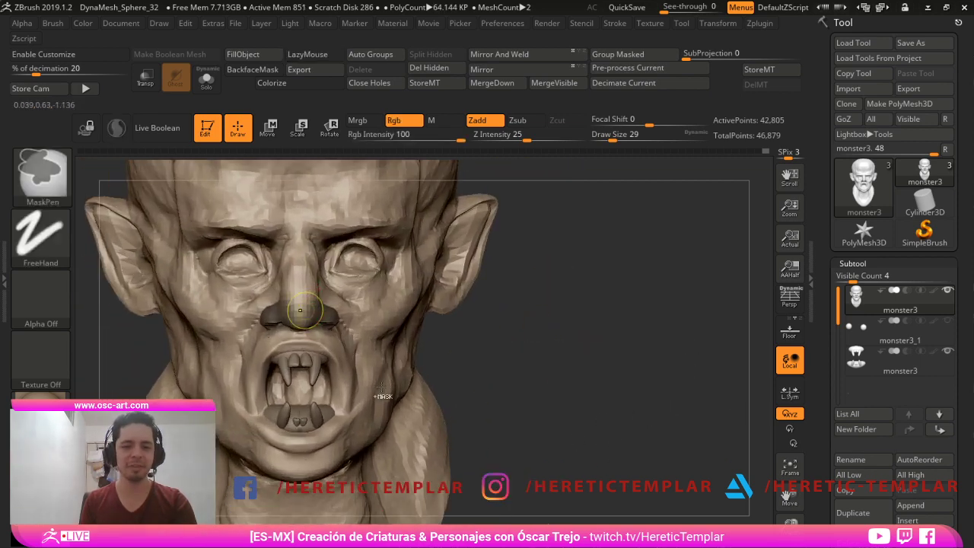
pyautogui.moveTo(587, 429)
pyautogui.keyDown('alt'); pyautogui.mouseDown()
pyautogui.moveTo(661, 413)
pyautogui.moveTo(711, 417)
pyautogui.moveTo(630, 415)
pyautogui.moveTo(636, 487)
pyautogui.mouseUp(); pyautogui.keyUp('alt')
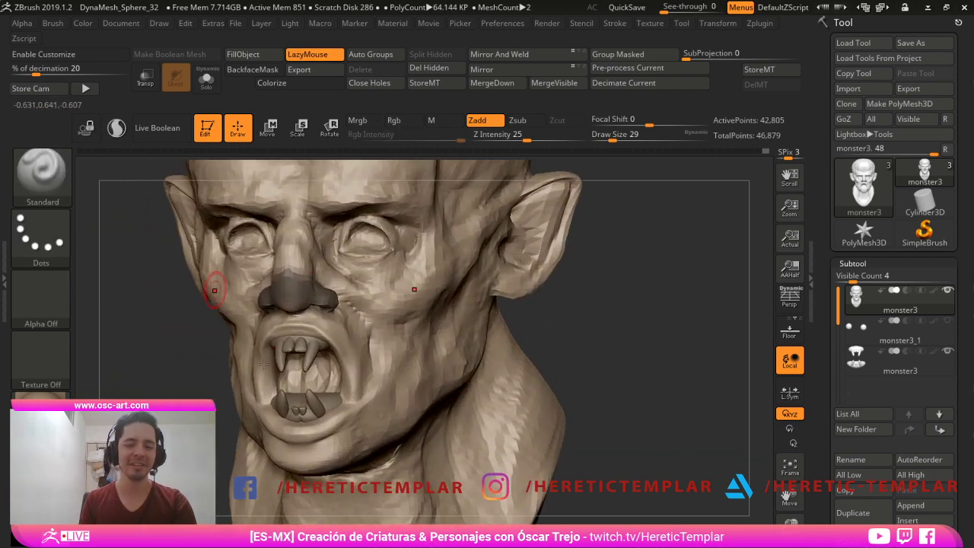
pyautogui.keyDown('alt'); pyautogui.moveTo(187, 412); pyautogui.dragTo(255, 464); pyautogui.keyUp('alt')
pyautogui.hotkey('ctrl', 'i')
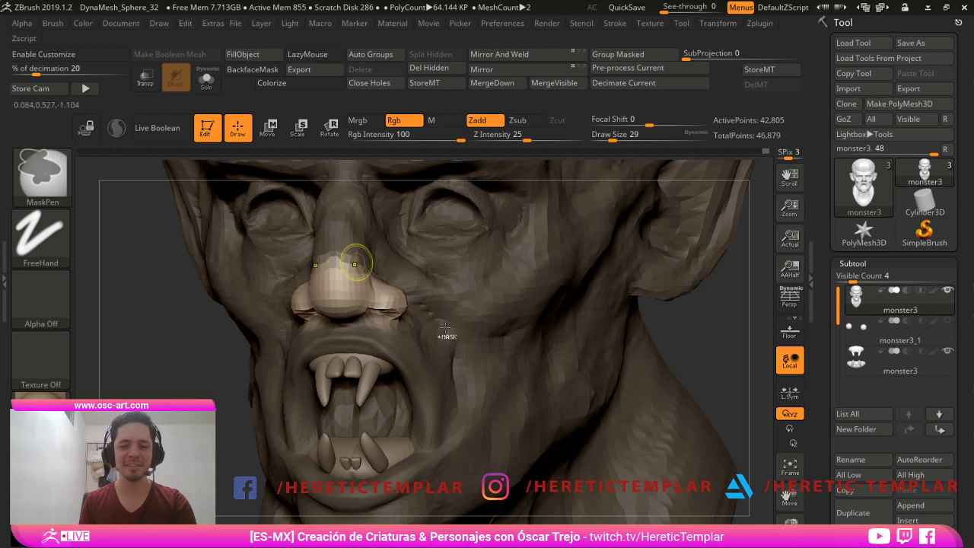
pyautogui.hotkey('ctrl', 'i')
# - Build up the lower eyelids and eye bags with the Standard brush at draw sizes 29 to 31
pyautogui.moveTo(708, 487)
pyautogui.keyDown('alt'); pyautogui.mouseDown()
pyautogui.moveTo(609, 449)
pyautogui.moveTo(654, 487)
pyautogui.moveTo(661, 438)
pyautogui.mouseUp(); pyautogui.keyUp('alt')
pyautogui.keyDown('shift'); pyautogui.moveTo(660, 438); pyautogui.dragTo(632, 429); pyautogui.keyUp('shift')
pyautogui.moveTo(619, 369)
pyautogui.keyDown('alt'); pyautogui.mouseDown()
pyautogui.moveTo(632, 465)
pyautogui.moveTo(713, 347)
pyautogui.moveTo(674, 381)
pyautogui.moveTo(651, 463)
pyautogui.mouseUp(); pyautogui.keyUp('alt')
pyautogui.press('s')
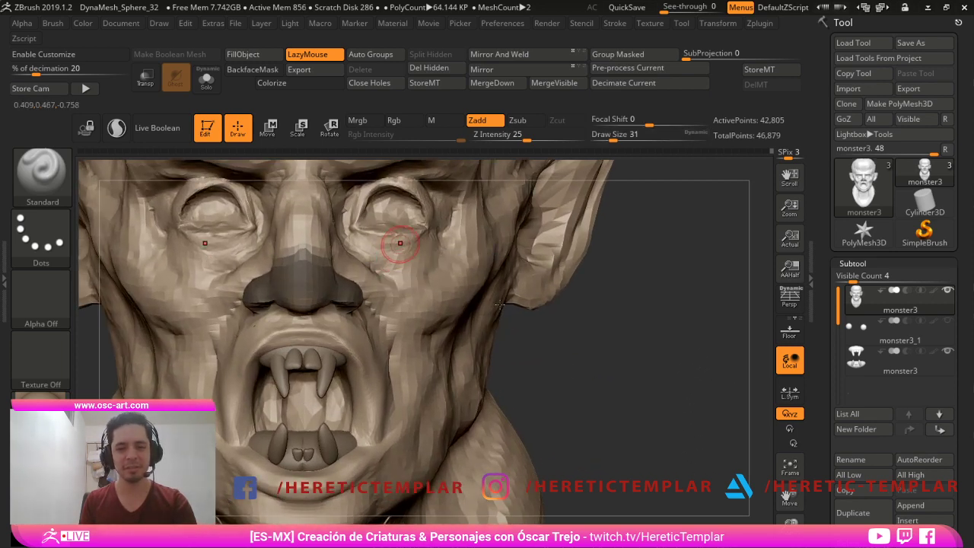
pyautogui.press('s')
pyautogui.moveTo(397, 240)
pyautogui.mouseDown()
pyautogui.moveTo(419, 241)
pyautogui.moveTo(372, 244)
pyautogui.moveTo(374, 254)
pyautogui.mouseUp()
pyautogui.press('s')
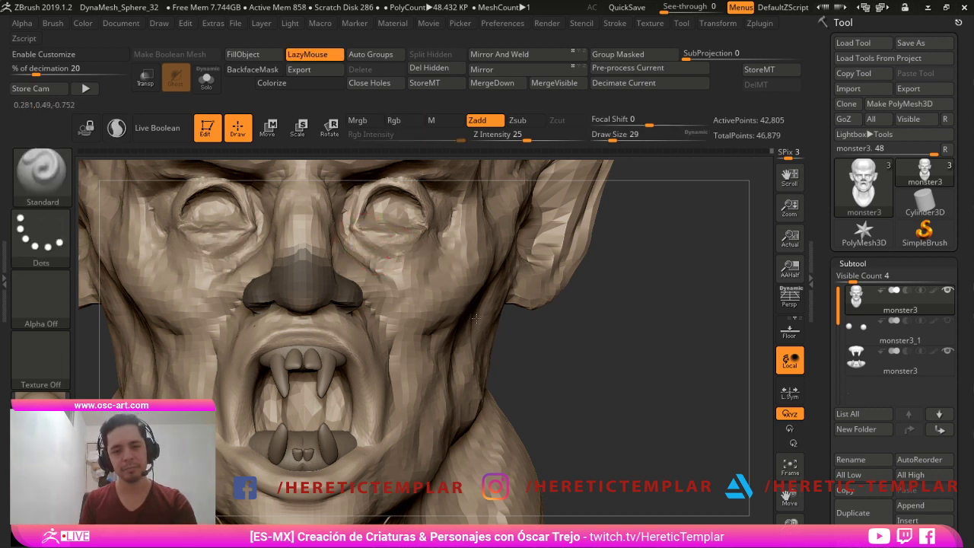
# - Try to reshape the upper eyelids with the Move Topological brush at draw sizes 97 and 54
pyautogui.moveTo(720, 370)
pyautogui.mouseDown()
pyautogui.moveTo(708, 416)
pyautogui.moveTo(722, 401)
pyautogui.mouseUp()
pyautogui.moveTo(235, 432); pyautogui.dragTo(268, 461)
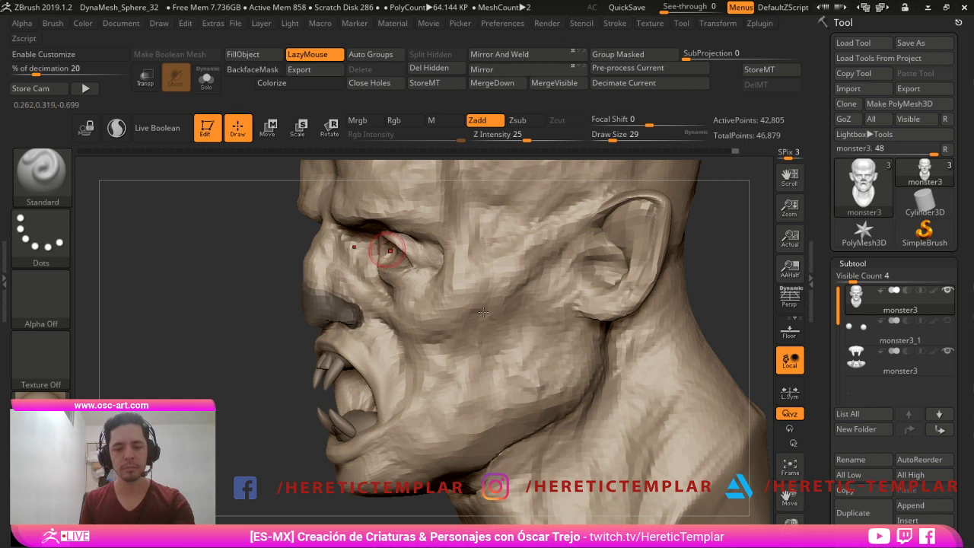
pyautogui.write('bmt97')
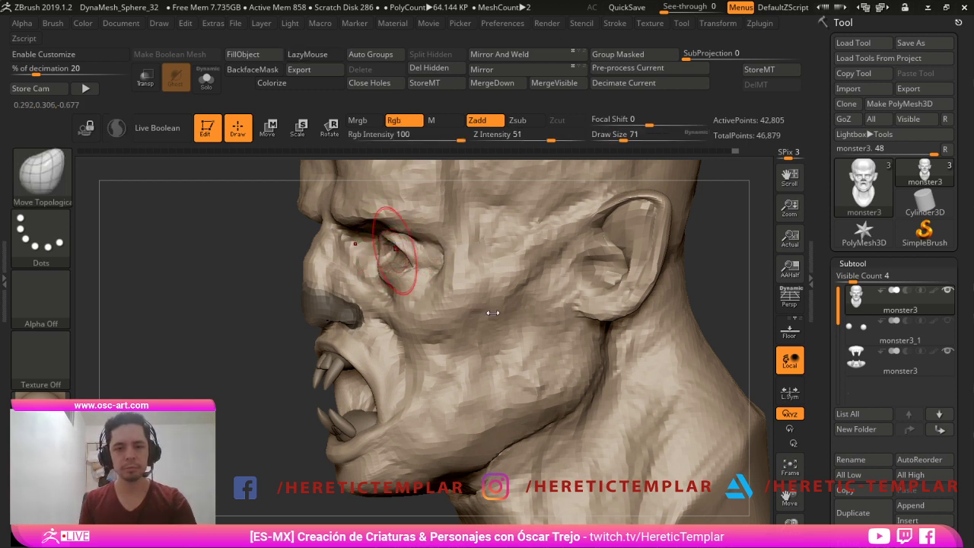
pyautogui.press('Return')
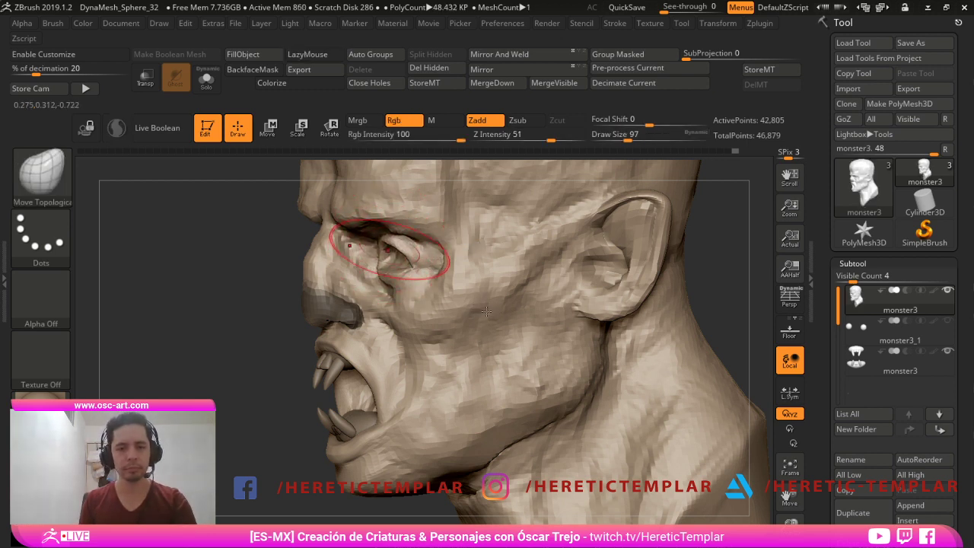
pyautogui.keyDown('shift'); pyautogui.moveTo(293, 294); pyautogui.dragTo(334, 268); pyautogui.keyUp('shift')
pyautogui.press('s')
pyautogui.moveTo(387, 254); pyautogui.dragTo(381, 242)
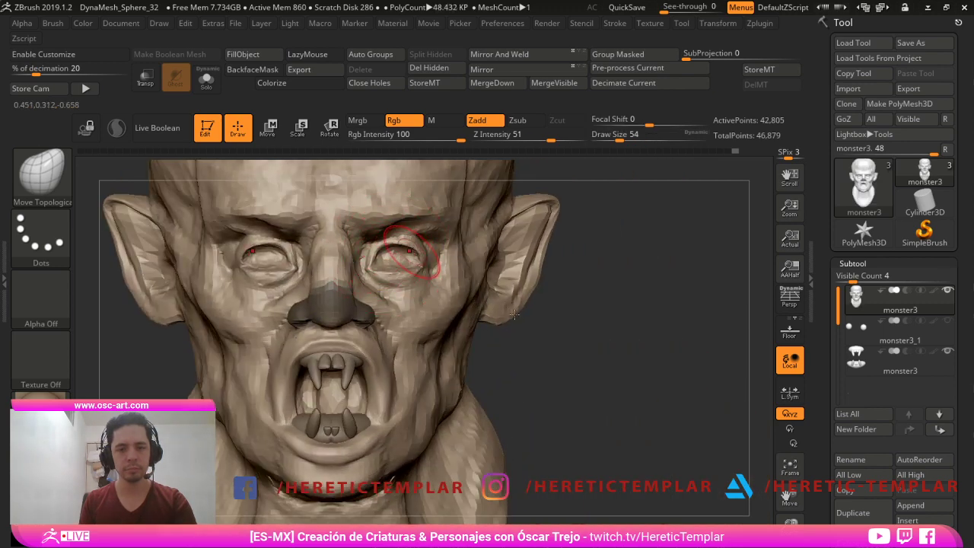
pyautogui.hotkey('ctrl', 'z')
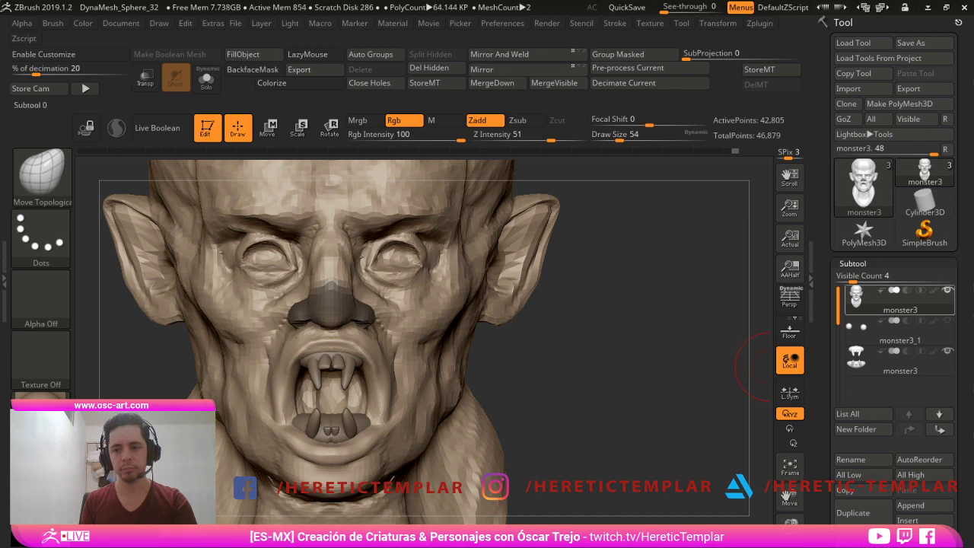
# - Show the eyeball subtool monster3_1 and reposition the eyeballs inside the sockets
pyautogui.click(948, 320)
pyautogui.moveTo(655, 354); pyautogui.dragTo(497, 336)
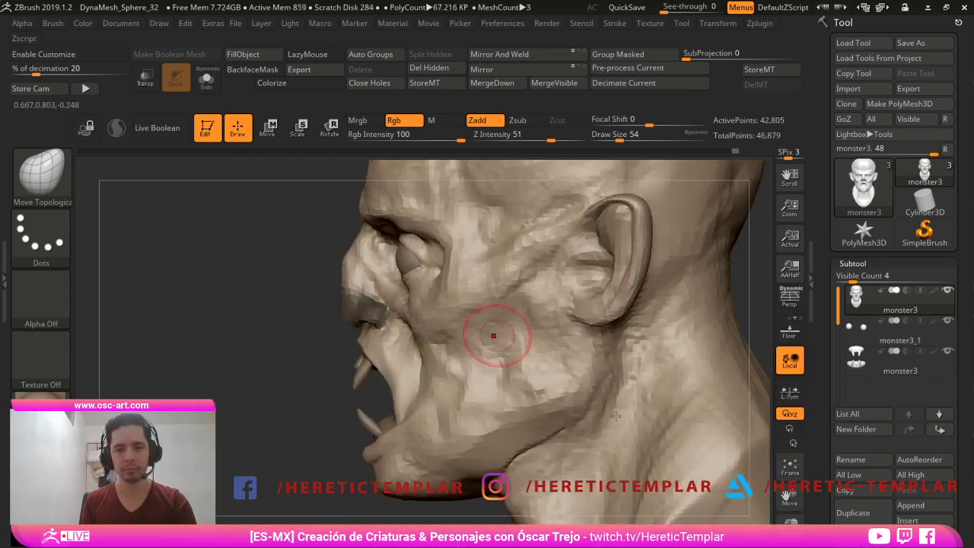
pyautogui.keyDown('alt'); pyautogui.click(407, 266); pyautogui.keyUp('alt')
pyautogui.moveTo(266, 252); pyautogui.dragTo(405, 277)
pyautogui.press('w')
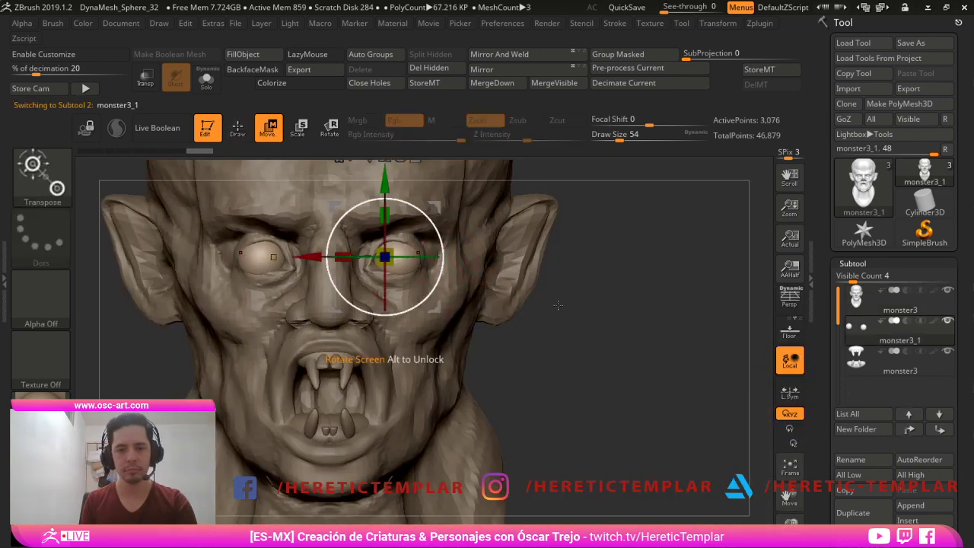
pyautogui.moveTo(436, 309); pyautogui.dragTo(431, 310)
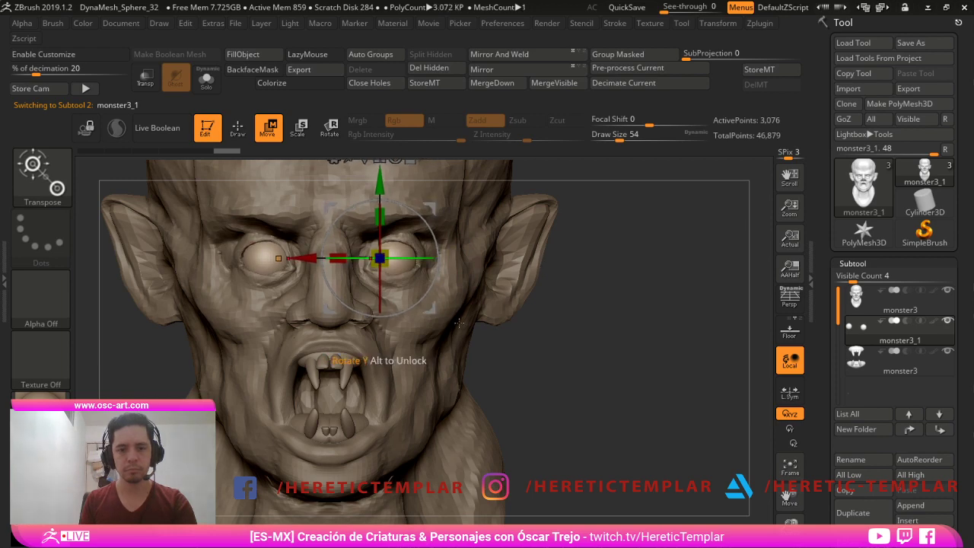
pyautogui.moveTo(380, 258); pyautogui.dragTo(385, 257)
pyautogui.keyDown('shift'); pyautogui.moveTo(715, 434); pyautogui.dragTo(662, 469); pyautogui.keyUp('shift')
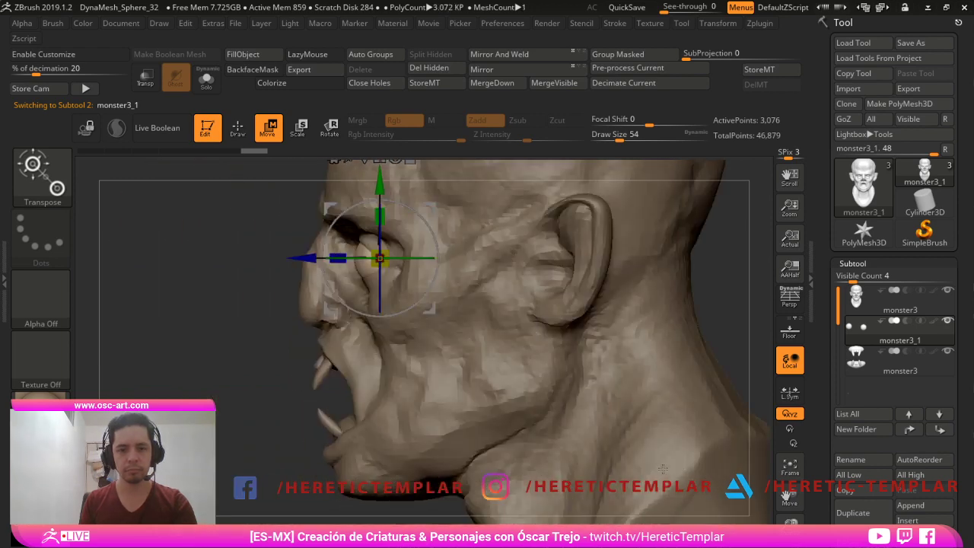
pyautogui.press('q')
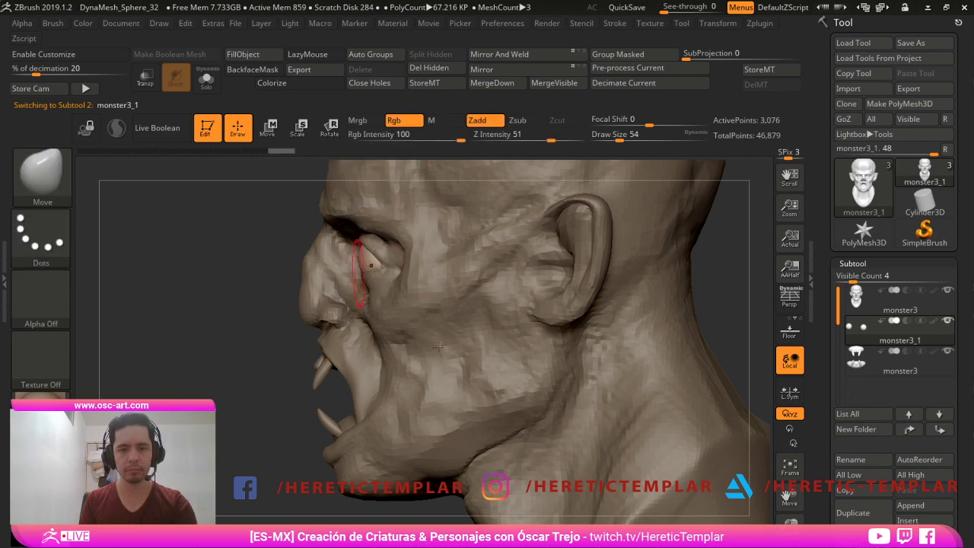
# - Fine-tune the eyeballs' sideways placement from the front view
pyautogui.moveTo(163, 343); pyautogui.dragTo(251, 343)
pyautogui.press('w')
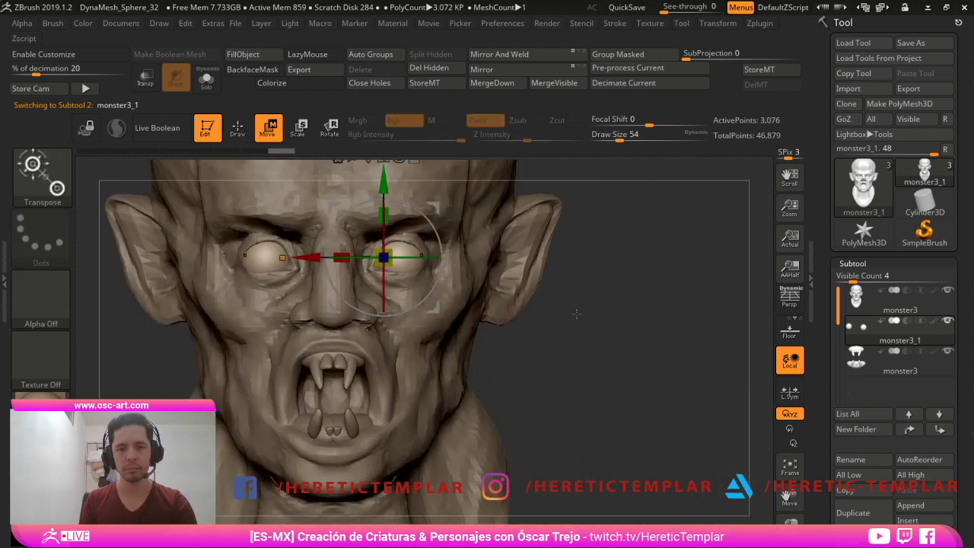
pyautogui.moveTo(437, 207); pyautogui.dragTo(439, 207)
pyautogui.press('q')
pyautogui.moveTo(577, 284)
pyautogui.keyDown('alt'); pyautogui.mouseDown()
pyautogui.moveTo(675, 420)
pyautogui.moveTo(778, 408)
pyautogui.moveTo(711, 408)
pyautogui.moveTo(660, 377)
pyautogui.mouseUp(); pyautogui.keyUp('alt')
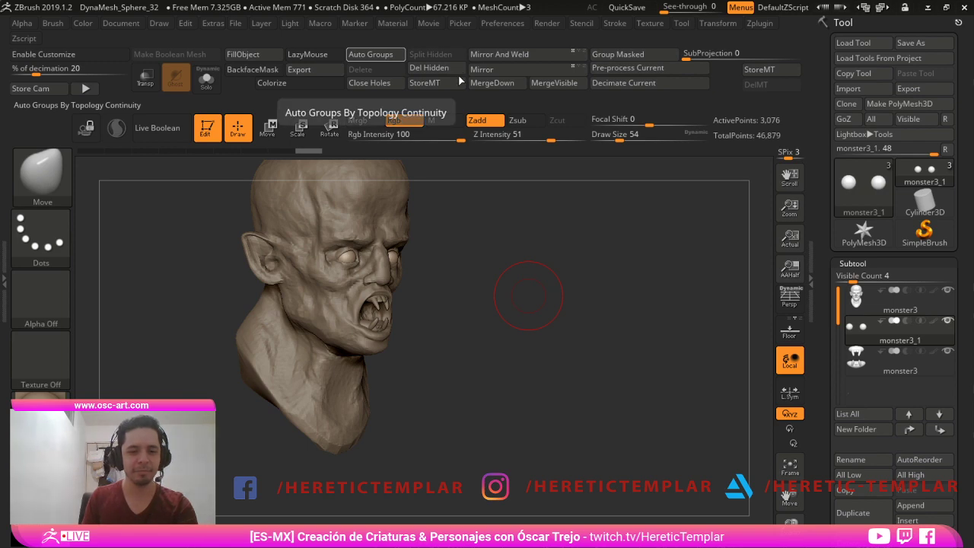
# - Fit the head's upper eyelids around the eyeballs with the Move brush at draw sizes 49, 62 and 77
pyautogui.moveTo(488, 341)
pyautogui.mouseDown()
pyautogui.moveTo(603, 354)
pyautogui.moveTo(589, 348)
pyautogui.moveTo(606, 422)
pyautogui.moveTo(606, 404)
pyautogui.mouseUp()
pyautogui.keyDown('alt'); pyautogui.click(228, 242); pyautogui.keyUp('alt')
pyautogui.write('s')
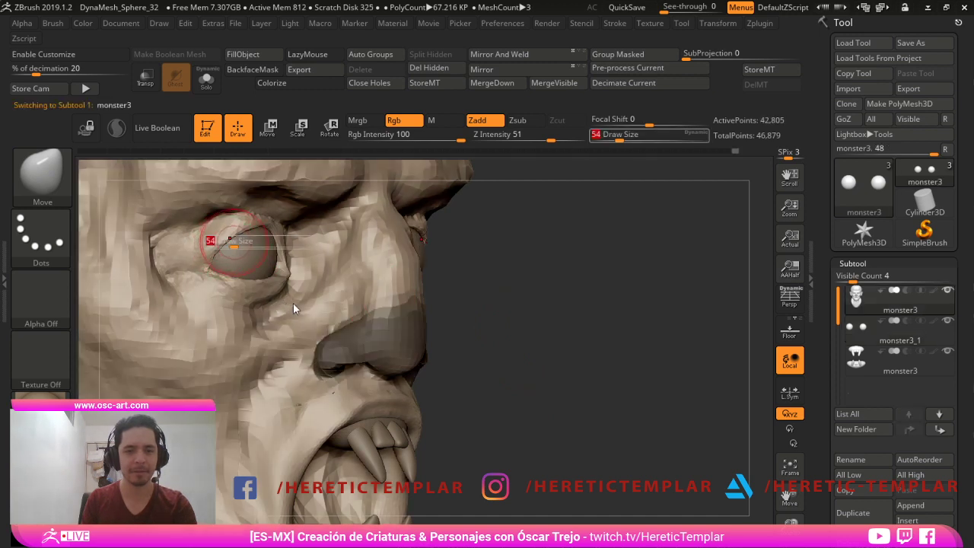
pyautogui.write('49')
pyautogui.press('Return')
pyautogui.moveTo(238, 235); pyautogui.dragTo(238, 230)
pyautogui.press('s')
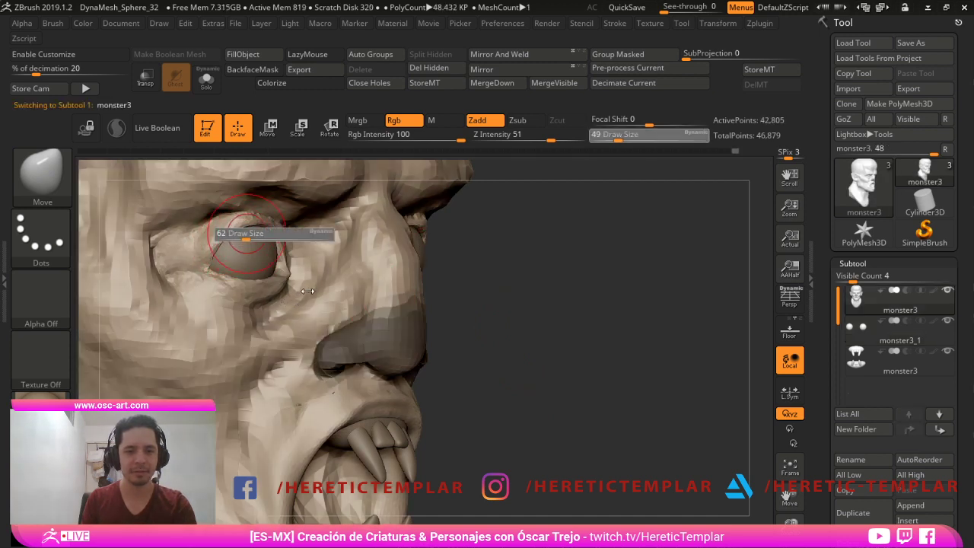
pyautogui.click(247, 231)
pyautogui.moveTo(502, 262); pyautogui.dragTo(631, 337)
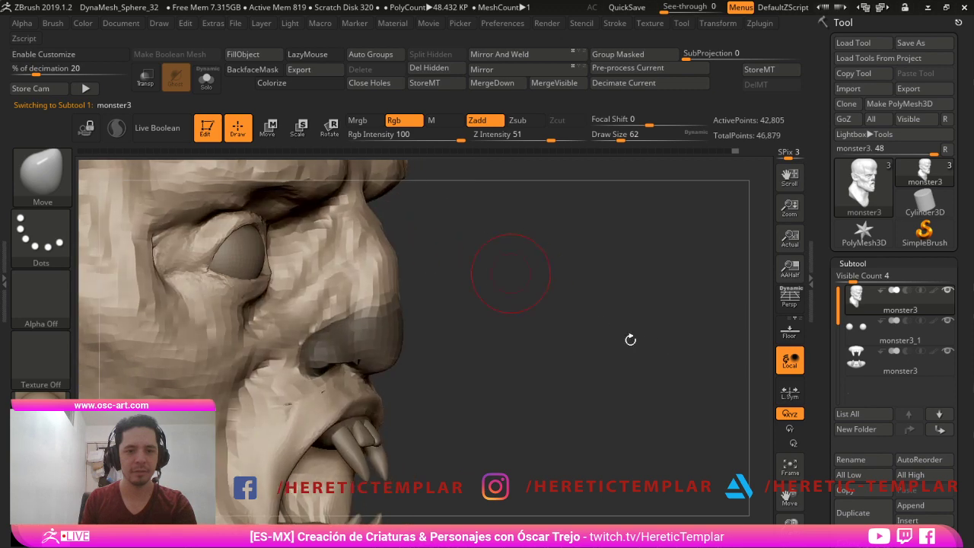
pyautogui.write('s77')
pyautogui.press('Return')
pyautogui.moveTo(250, 224); pyautogui.dragTo(259, 230)
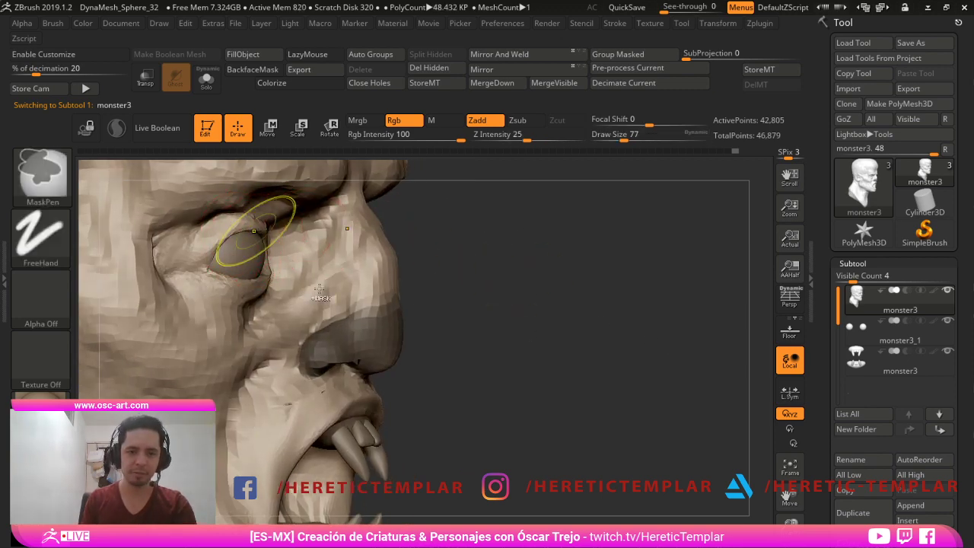
# - Clear the nose mask and undo the last stroke near the eye
pyautogui.keyDown('shift'); pyautogui.moveTo(463, 270); pyautogui.dragTo(404, 274); pyautogui.keyUp('shift')
pyautogui.keyDown('ctrl'); pyautogui.moveTo(633, 413); pyautogui.dragTo(641, 424); pyautogui.keyUp('ctrl')
pyautogui.keyDown('alt'); pyautogui.moveTo(641, 422); pyautogui.dragTo(615, 339); pyautogui.keyUp('alt')
pyautogui.press('s')
pyautogui.moveTo(395, 259); pyautogui.dragTo(378, 247)
pyautogui.hotkey('ctrl', 'z')
pyautogui.press('s')
pyautogui.keyDown('ctrl'); pyautogui.moveTo(508, 324); pyautogui.dragTo(518, 333); pyautogui.keyUp('ctrl')
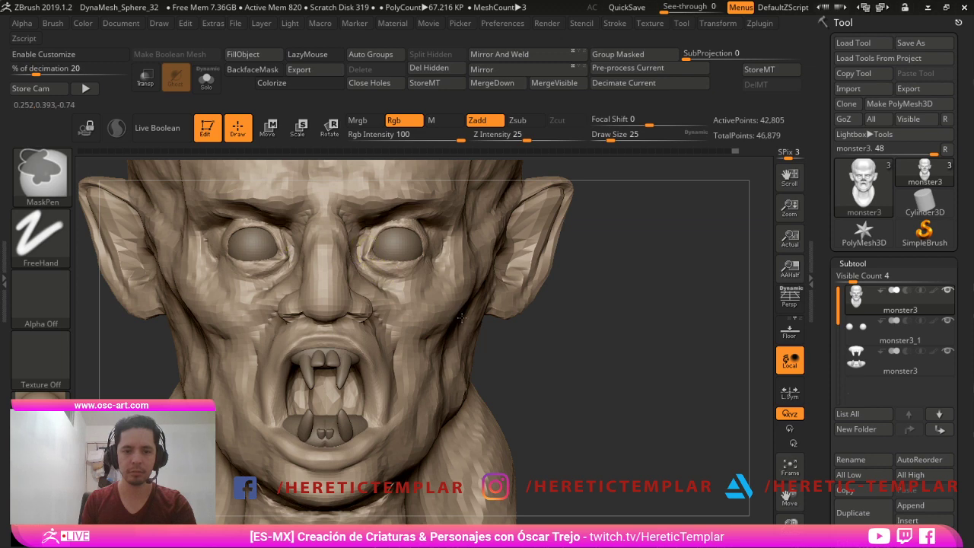
# - Mask both upper eyelids with the MaskPen brush at draw size 25 and invert the mask to isolate them
pyautogui.moveTo(369, 253)
pyautogui.keyDown('ctrl'); pyautogui.mouseDown()
pyautogui.moveTo(383, 229)
pyautogui.moveTo(407, 223)
pyautogui.mouseUp(); pyautogui.keyUp('ctrl')
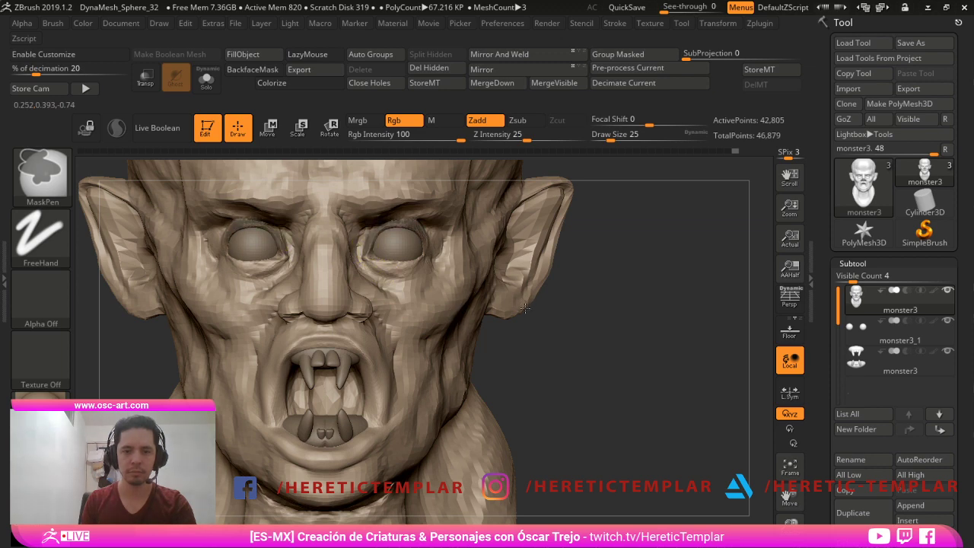
pyautogui.keyDown('ctrl'); pyautogui.click(541, 362); pyautogui.keyUp('ctrl')
pyautogui.moveTo(543, 370)
pyautogui.mouseDown()
pyautogui.moveTo(586, 335)
pyautogui.moveTo(554, 285)
pyautogui.moveTo(452, 320)
pyautogui.moveTo(464, 303)
pyautogui.moveTo(505, 292)
pyautogui.mouseUp()
pyautogui.press('w')
pyautogui.press('q')
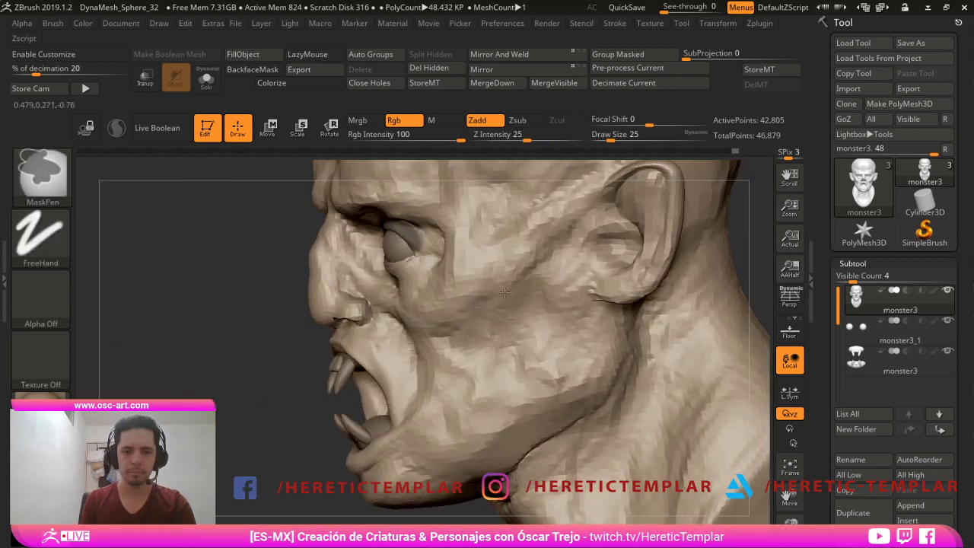
pyautogui.keyDown('ctrl'); pyautogui.click(300, 406); pyautogui.keyUp('ctrl')
pyautogui.moveTo(300, 407); pyautogui.dragTo(283, 427)
# - Bring the unmasked upper eyelids down over the eyeballs with the transform gizmo in side view
pyautogui.press('w')
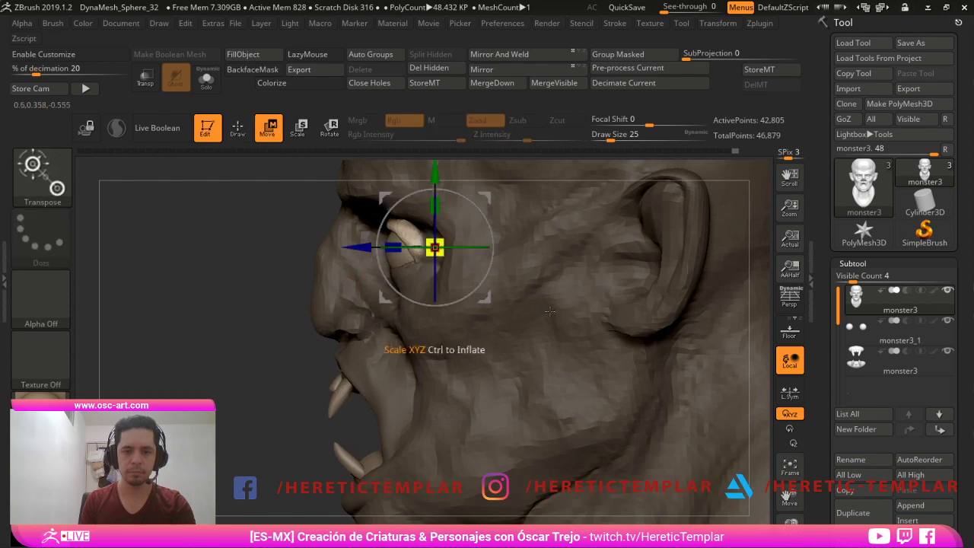
pyautogui.moveTo(485, 198)
pyautogui.mouseDown()
pyautogui.moveTo(479, 209)
pyautogui.moveTo(444, 207)
pyautogui.mouseUp()
pyautogui.press('q')
pyautogui.moveTo(287, 296); pyautogui.dragTo(329, 290)
pyautogui.press('shift')
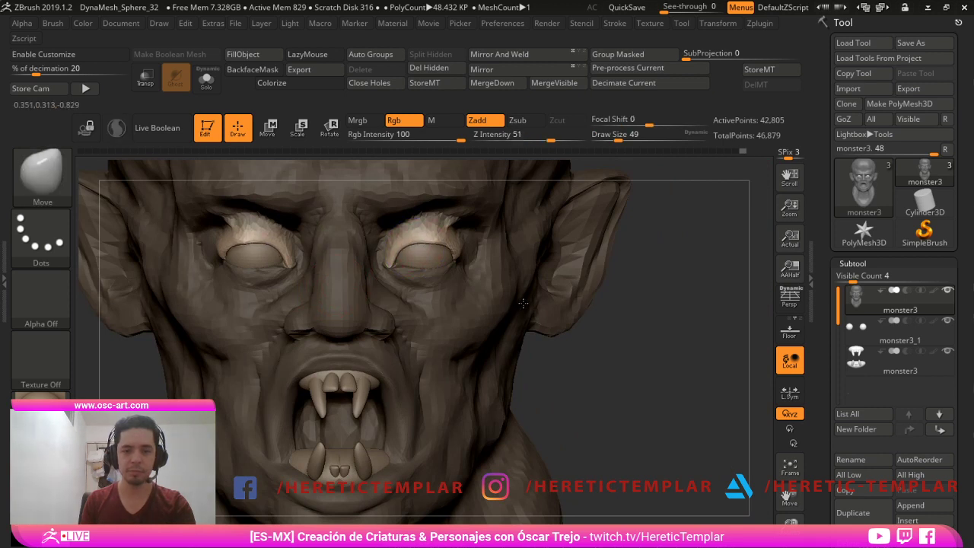
# - Shape the upper eyelid edges with the Move brush at draw sizes 49 to 51 and unmask the rest of the head
pyautogui.moveTo(425, 243); pyautogui.dragTo(421, 254)
pyautogui.press('s')
pyautogui.moveTo(426, 250); pyautogui.dragTo(430, 240)
pyautogui.press('s')
pyautogui.moveTo(432, 251); pyautogui.dragTo(424, 247)
pyautogui.press('s')
pyautogui.press('[')
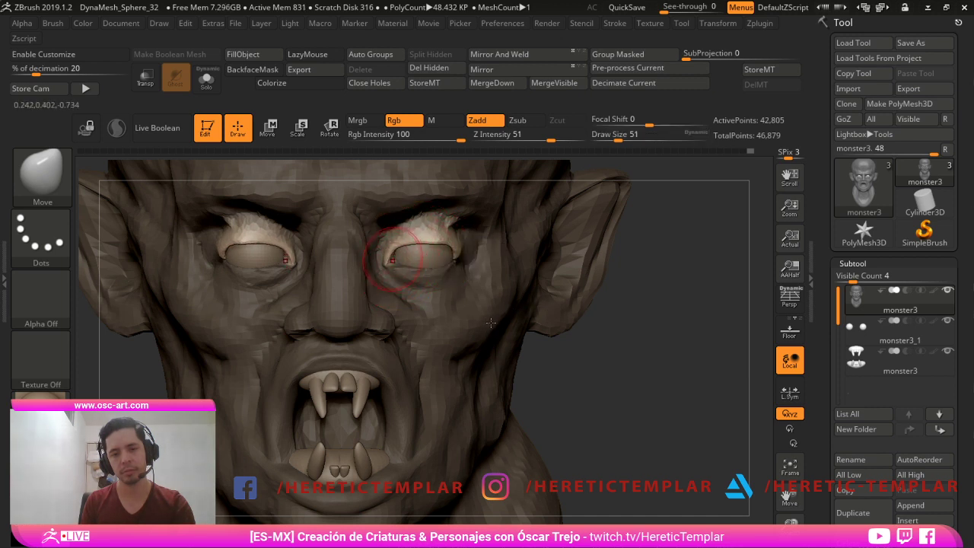
pyautogui.keyDown('ctrl'); pyautogui.click(586, 355); pyautogui.keyUp('ctrl')
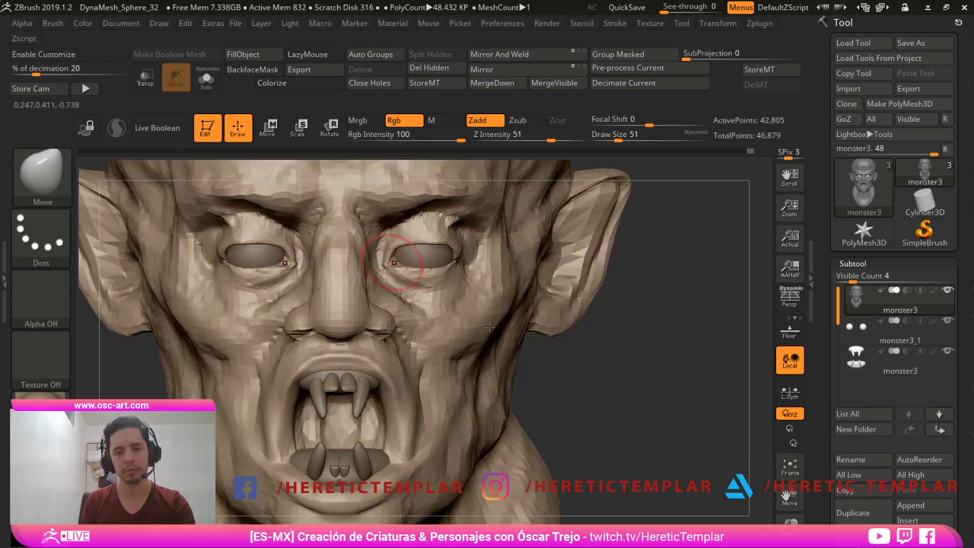
# - Try to refine the upper eyelid edges with the DamStandard and Smooth brushes at draw size 49
pyautogui.press('[')
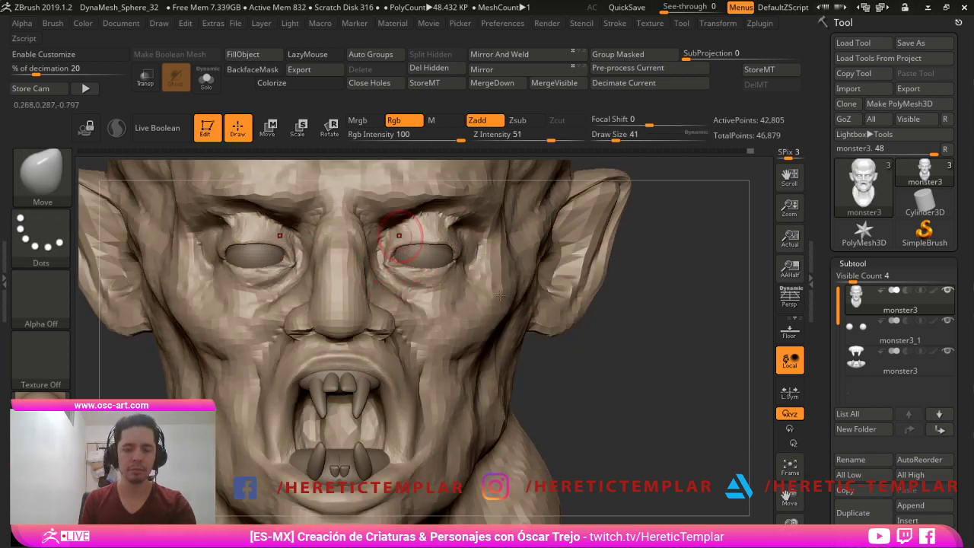
pyautogui.press('b')
pyautogui.press('d')
pyautogui.press('s')
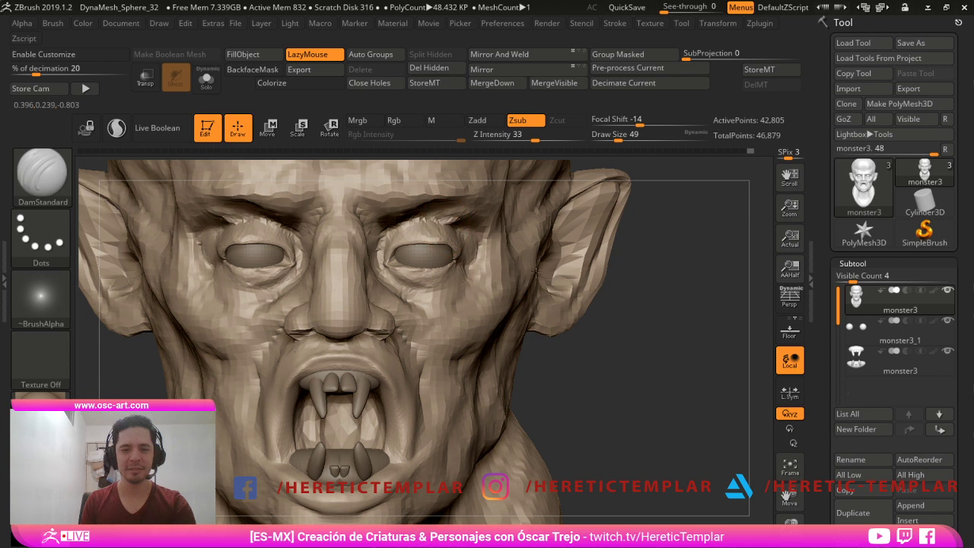
pyautogui.press('shift')
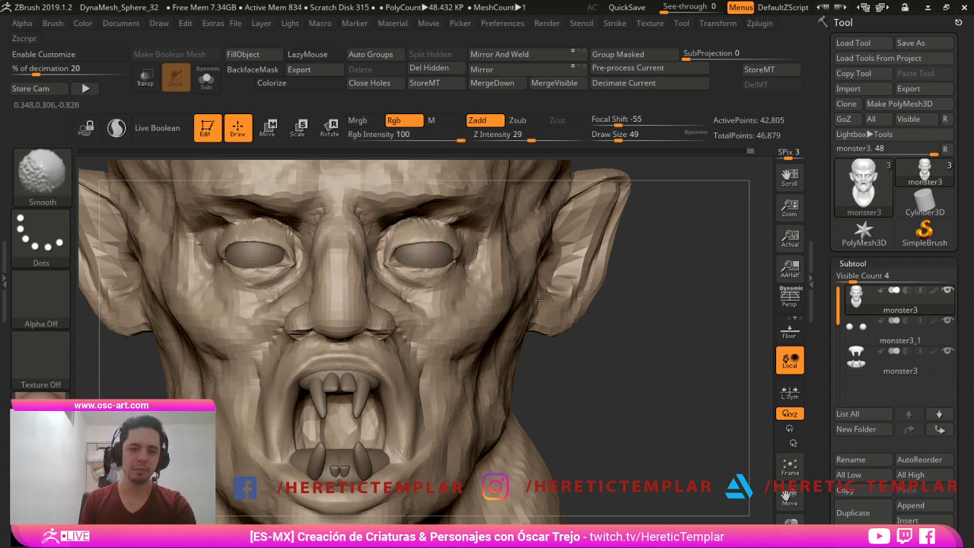
pyautogui.keyDown('shift'); pyautogui.moveTo(408, 239); pyautogui.dragTo(383, 253); pyautogui.keyUp('shift')
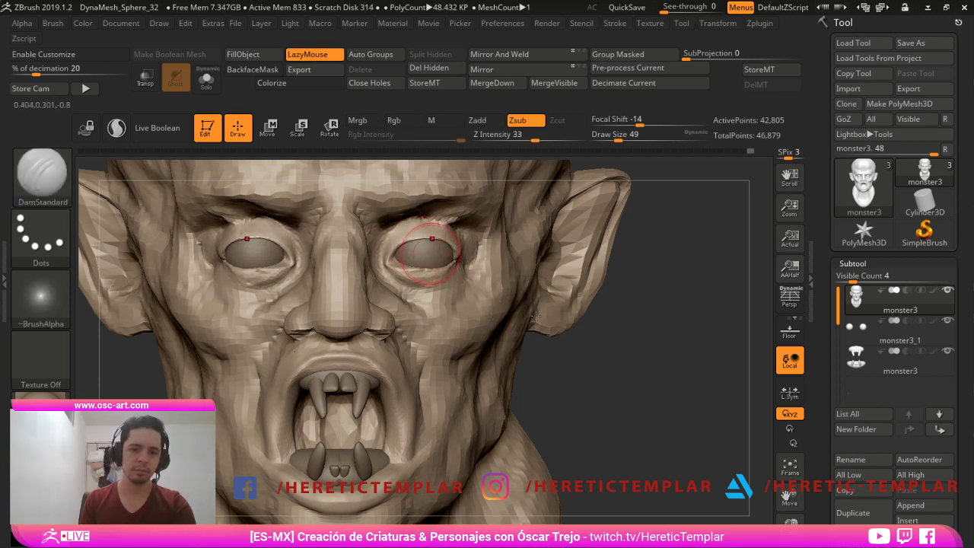
# - Try to thicken the upper eyelid rims with the Inflat brush at draw size 56
pyautogui.press('v')
pyautogui.press('n')
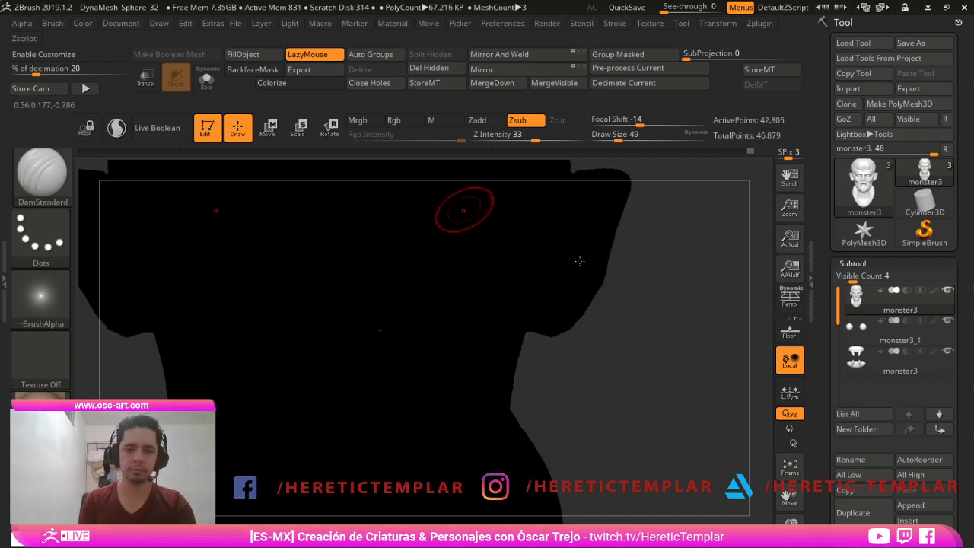
pyautogui.press('v')
pyautogui.press('b')
pyautogui.press('i')
pyautogui.press('n')
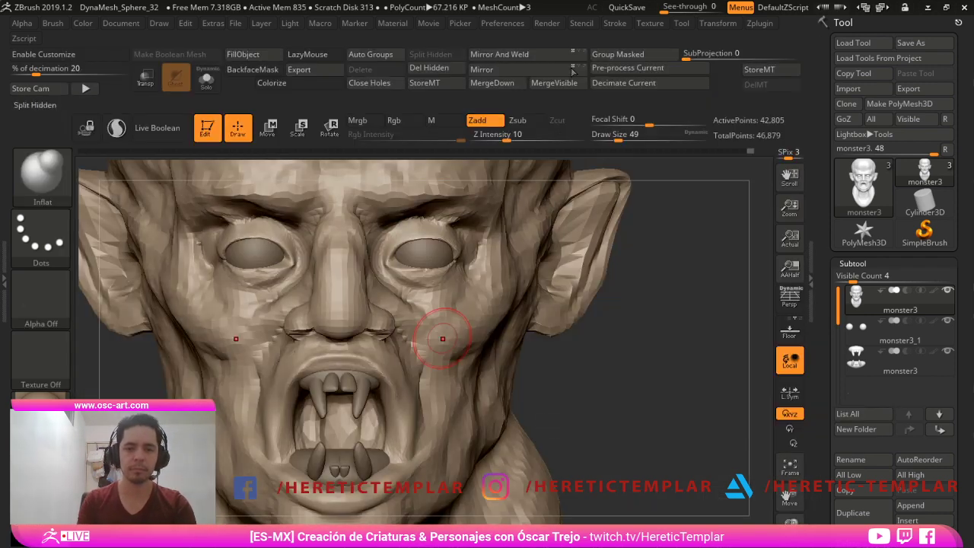
pyautogui.press('s')
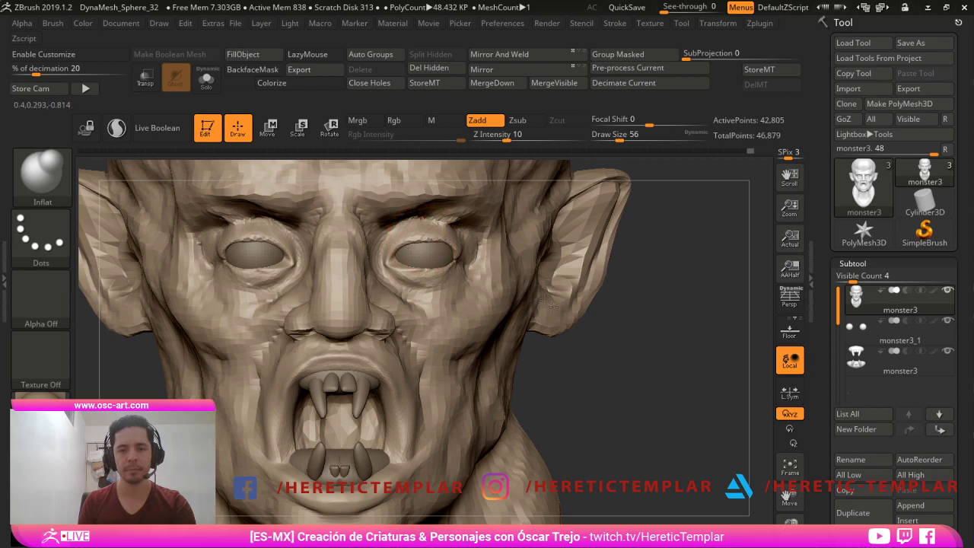
pyautogui.moveTo(443, 245); pyautogui.dragTo(443, 245)
# - Clear the restored mask around the upper eyelids and accept removing the newer undo history entries
pyautogui.moveTo(577, 352)
pyautogui.mouseDown()
pyautogui.moveTo(593, 361)
pyautogui.moveTo(487, 359)
pyautogui.mouseUp()
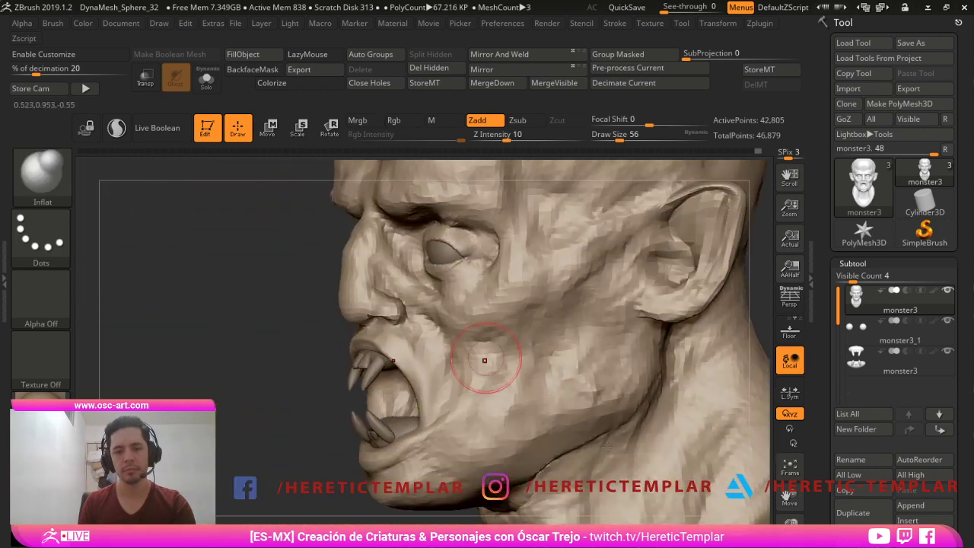
pyautogui.moveTo(242, 449)
pyautogui.mouseDown()
pyautogui.moveTo(317, 461)
pyautogui.moveTo(261, 398)
pyautogui.moveTo(296, 411)
pyautogui.moveTo(249, 407)
pyautogui.moveTo(361, 445)
pyautogui.mouseUp()
pyautogui.keyDown('ctrl'); pyautogui.click(285, 429); pyautogui.keyUp('ctrl')
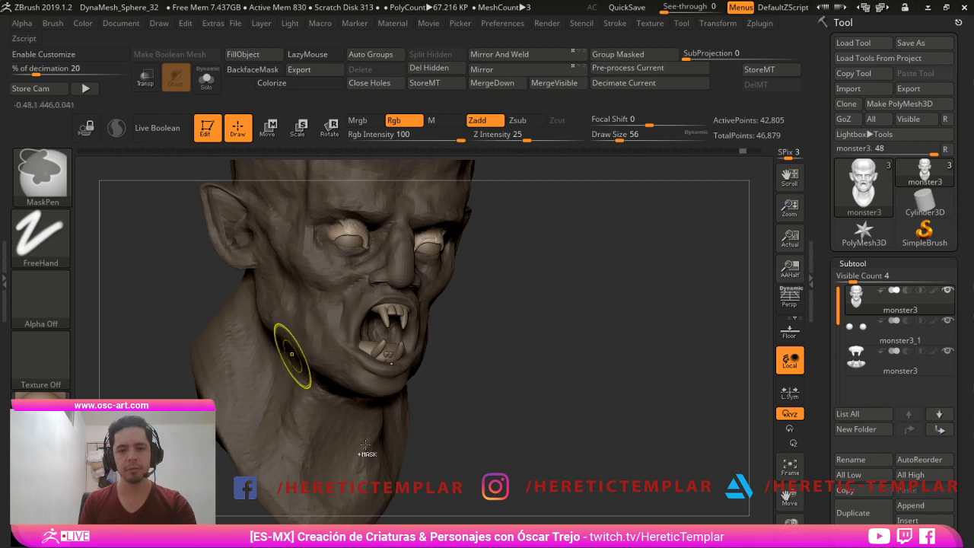
pyautogui.moveTo(651, 404); pyautogui.dragTo(668, 411)
pyautogui.keyDown('ctrl'); pyautogui.click(667, 411); pyautogui.keyUp('ctrl')
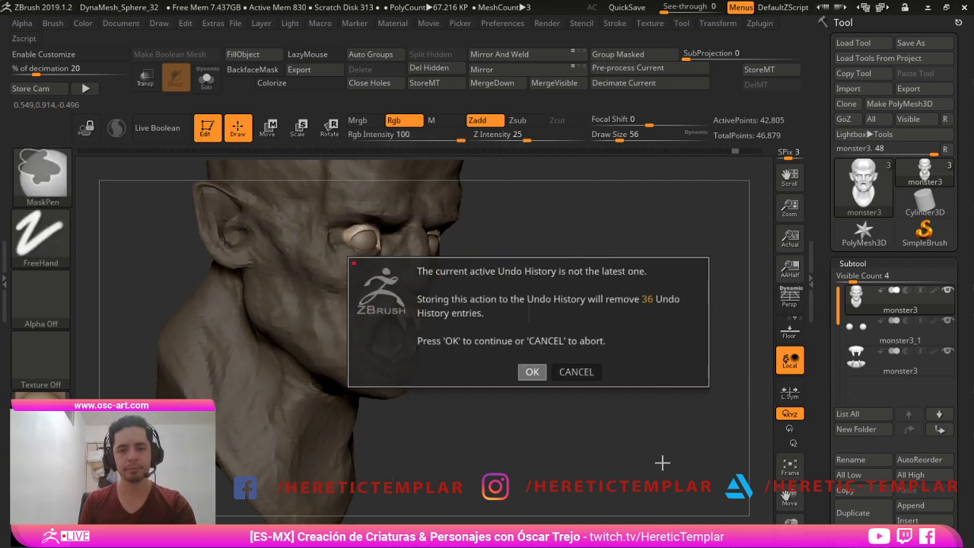
pyautogui.click(531, 371)
# - Build up the lower eyelid beneath the eyeball with the Standard brush at draw size 46
pyautogui.moveTo(533, 276)
pyautogui.keyDown('alt'); pyautogui.mouseDown()
pyautogui.moveTo(555, 374)
pyautogui.moveTo(525, 369)
pyautogui.mouseUp(); pyautogui.keyUp('alt')
pyautogui.press('1')
pyautogui.press('s')
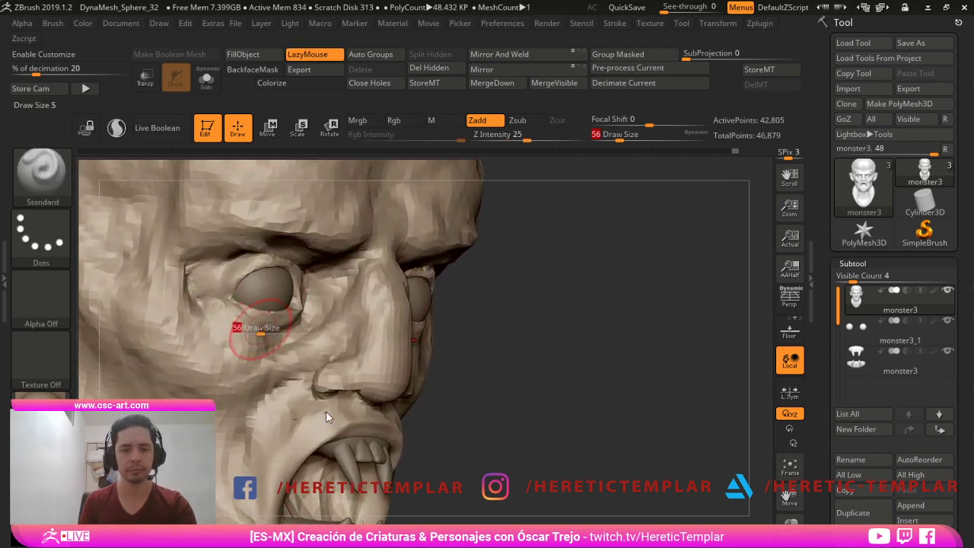
pyautogui.moveTo(261, 333); pyautogui.dragTo(240, 336)
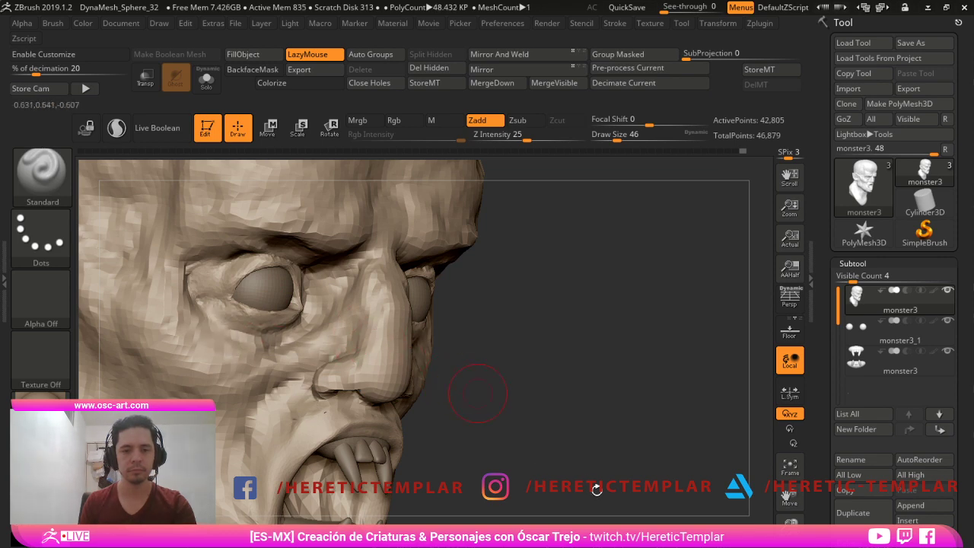
pyautogui.moveTo(478, 394)
pyautogui.mouseDown()
pyautogui.moveTo(505, 354)
pyautogui.moveTo(495, 365)
pyautogui.moveTo(511, 374)
pyautogui.moveTo(476, 387)
pyautogui.mouseUp()
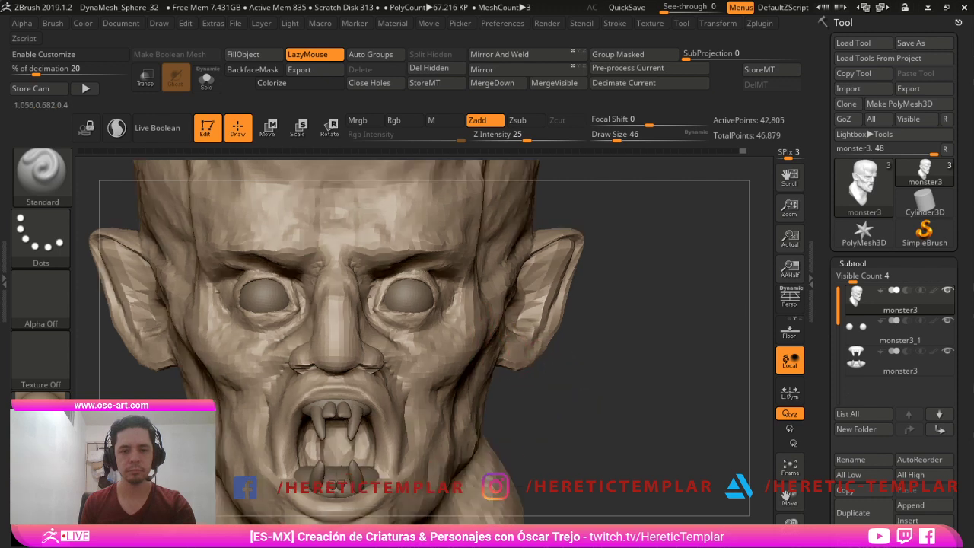
# - Adjust the eyelid shapes around the eyes from the front with the Move brush at draw size 112
pyautogui.press('b')
pyautogui.press('m')
pyautogui.press('v')
pyautogui.press('s')
pyautogui.moveTo(404, 304); pyautogui.dragTo(415, 302)
pyautogui.press('s')
pyautogui.moveTo(422, 303); pyautogui.dragTo(427, 298)
# - Shift the eyeballs slightly outward with the transform gizmo and make the head the active subtool again
pyautogui.keyDown('alt'); pyautogui.click(425, 302); pyautogui.keyUp('alt')
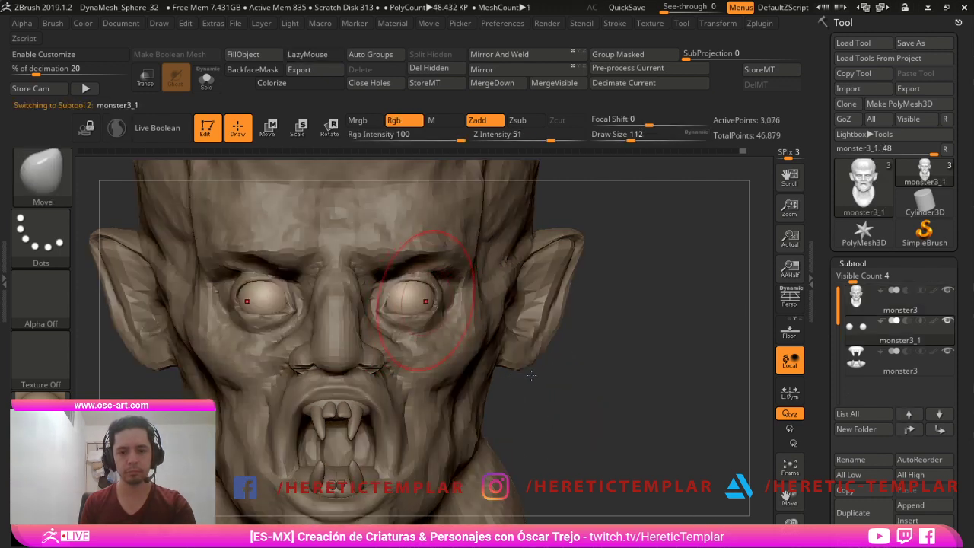
pyautogui.press('w')
pyautogui.moveTo(444, 259); pyautogui.dragTo(448, 259)
pyautogui.press('q')
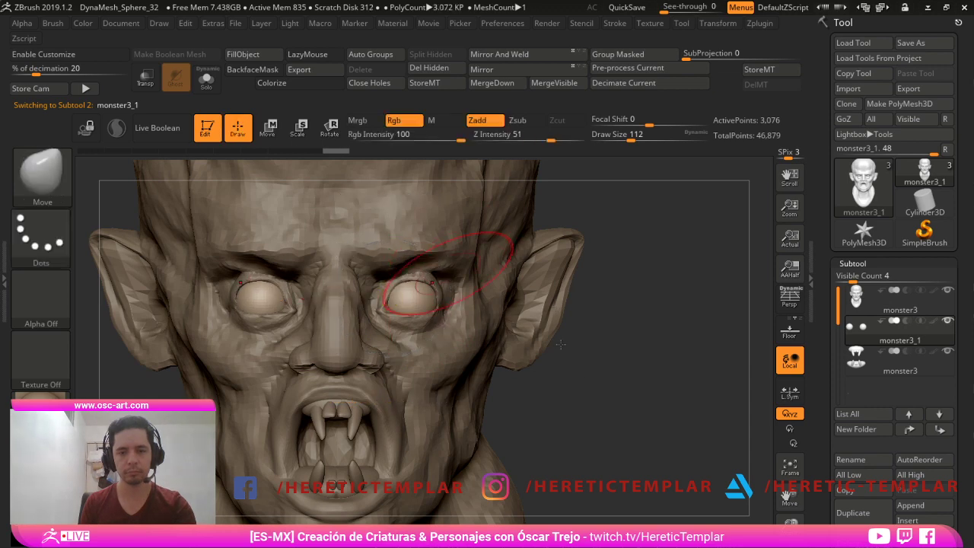
pyautogui.keyDown('ctrl'); pyautogui.moveTo(487, 335); pyautogui.dragTo(562, 373, button='right'); pyautogui.keyUp('ctrl')
pyautogui.keyDown('alt'); pyautogui.click(413, 338); pyautogui.keyUp('alt')
pyautogui.moveTo(562, 373); pyautogui.dragTo(564, 352, button='right')
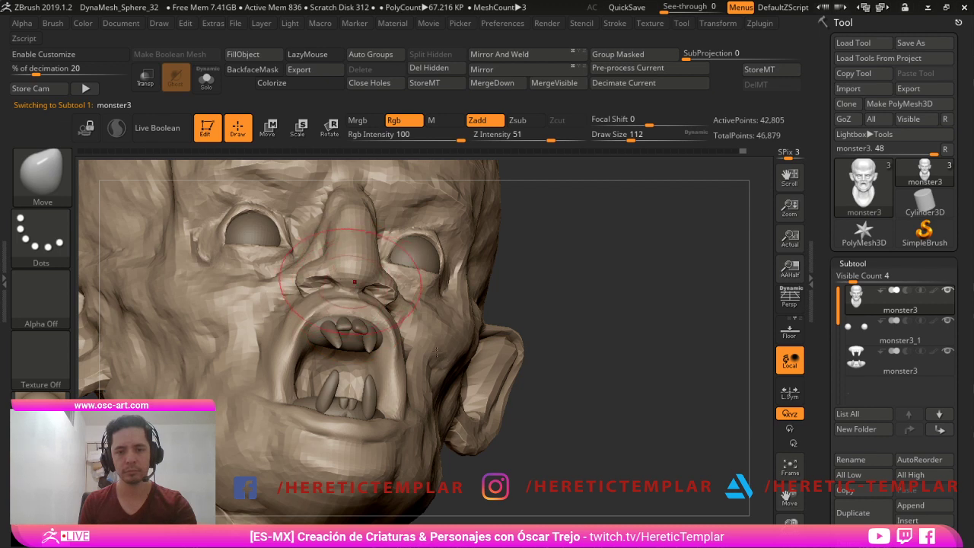
# - Reshape the nostril wings and openings from below with the Move Topological brush at draw sizes down to 31
pyautogui.press('b')
pyautogui.press('m')
pyautogui.press('t')
pyautogui.moveTo(321, 280); pyautogui.dragTo(314, 283)
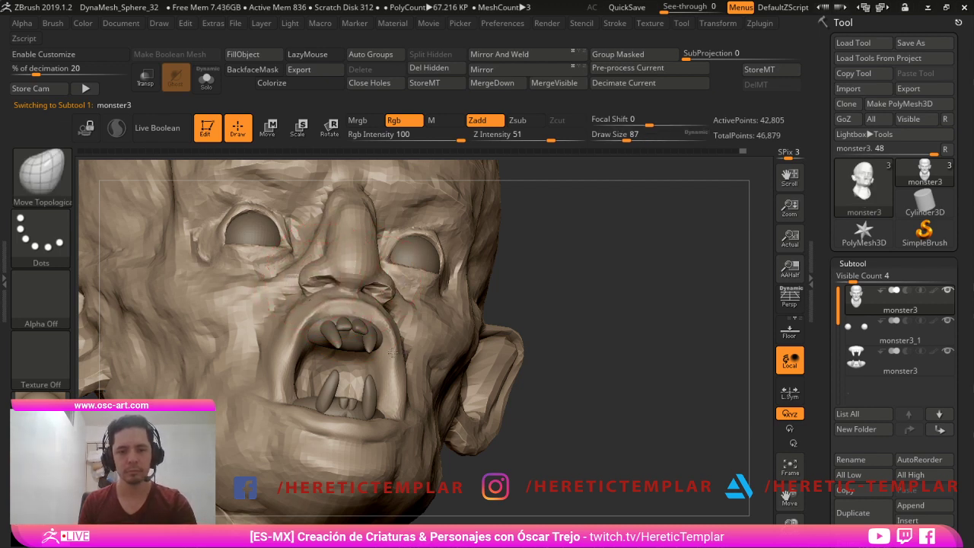
pyautogui.press('[')
pyautogui.press('[')
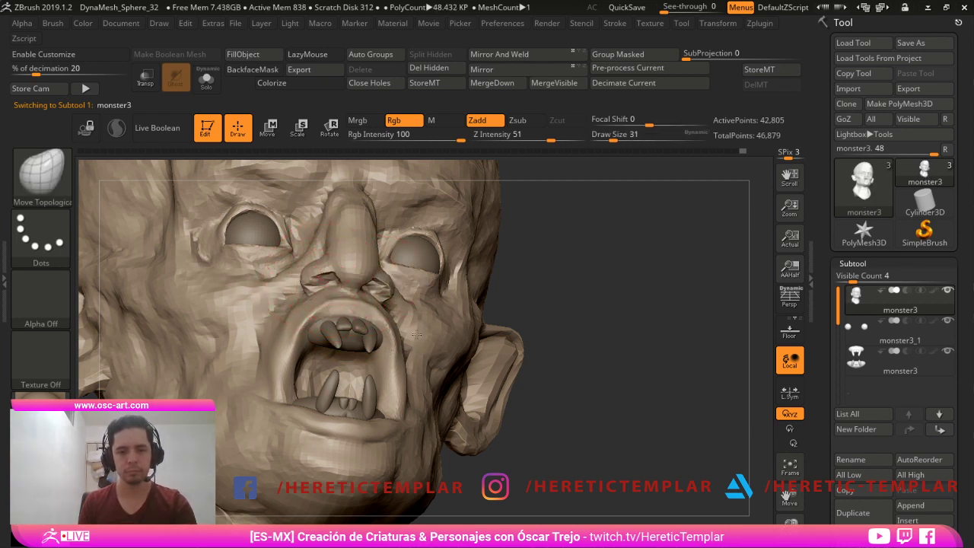
pyautogui.press('s')
pyautogui.moveTo(335, 275); pyautogui.dragTo(340, 263)
# - Adjust the nose profile in side view with the Move Topological brush at draw size 77
pyautogui.moveTo(550, 331)
pyautogui.mouseDown()
pyautogui.moveTo(444, 337)
pyautogui.moveTo(494, 309)
pyautogui.moveTo(469, 335)
pyautogui.moveTo(376, 347)
pyautogui.mouseUp()
pyautogui.press(']')
pyautogui.press(']')
pyautogui.press(']')
pyautogui.press(']')
pyautogui.press(']')
pyautogui.press(']')
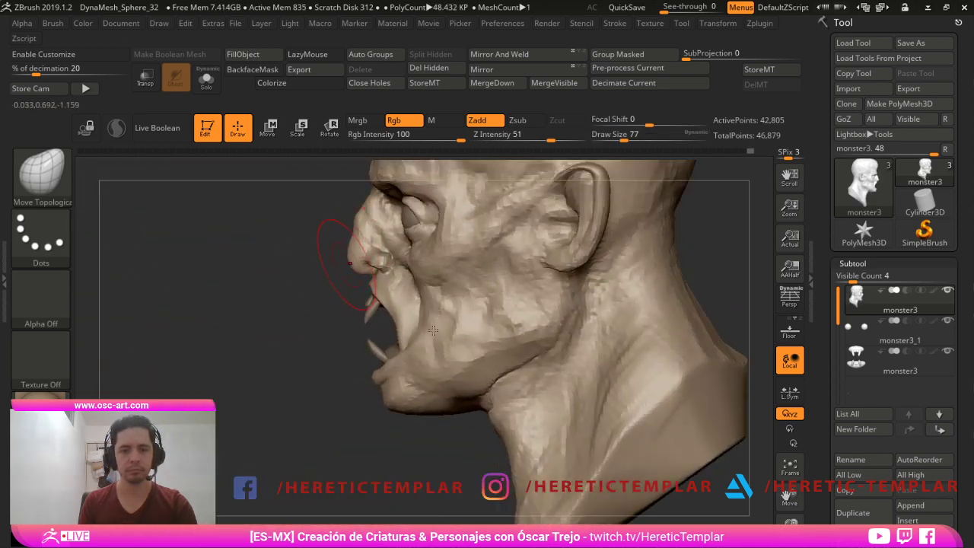
pyautogui.moveTo(433, 330); pyautogui.dragTo(368, 422)
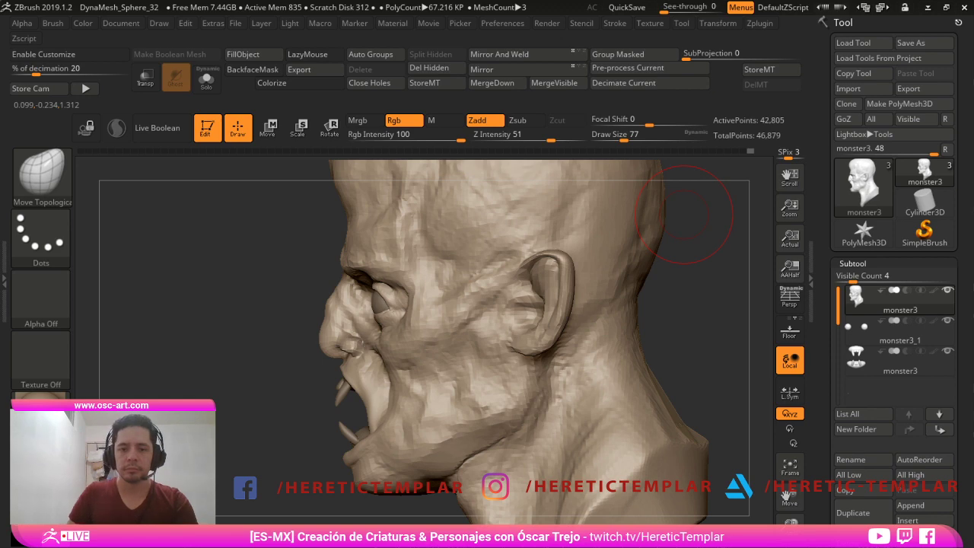
# - Isolate the brow ridge with an inverted mask and reshape it in side view with the Move brush at draw size 77
pyautogui.moveTo(313, 266)
pyautogui.mouseDown()
pyautogui.moveTo(359, 278)
pyautogui.moveTo(430, 254)
pyautogui.moveTo(363, 262)
pyautogui.mouseUp()
pyautogui.press('s')
pyautogui.press('s')
pyautogui.moveTo(268, 285); pyautogui.dragTo(236, 288)
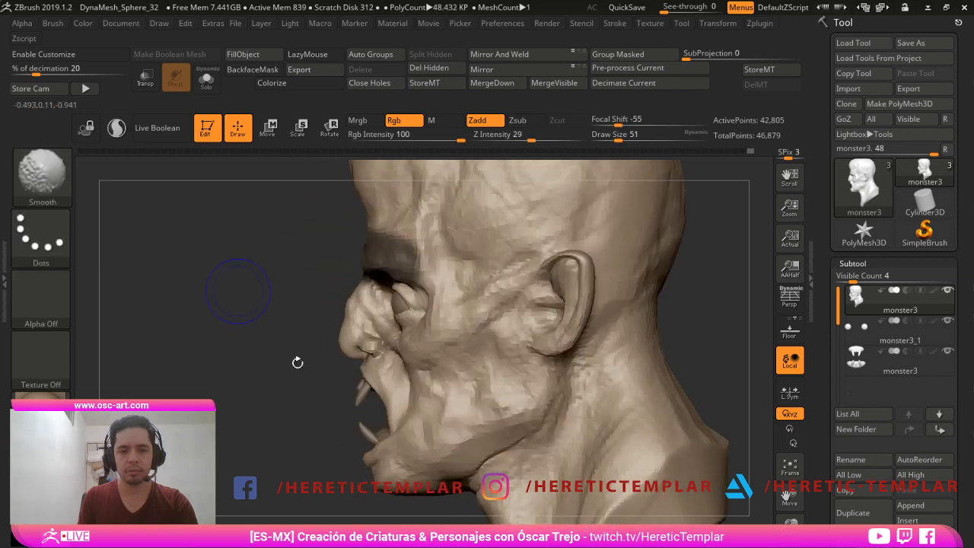
pyautogui.keyDown('ctrl'); pyautogui.click(236, 289); pyautogui.keyUp('ctrl')
pyautogui.press('s')
pyautogui.moveTo(370, 275); pyautogui.dragTo(391, 281)
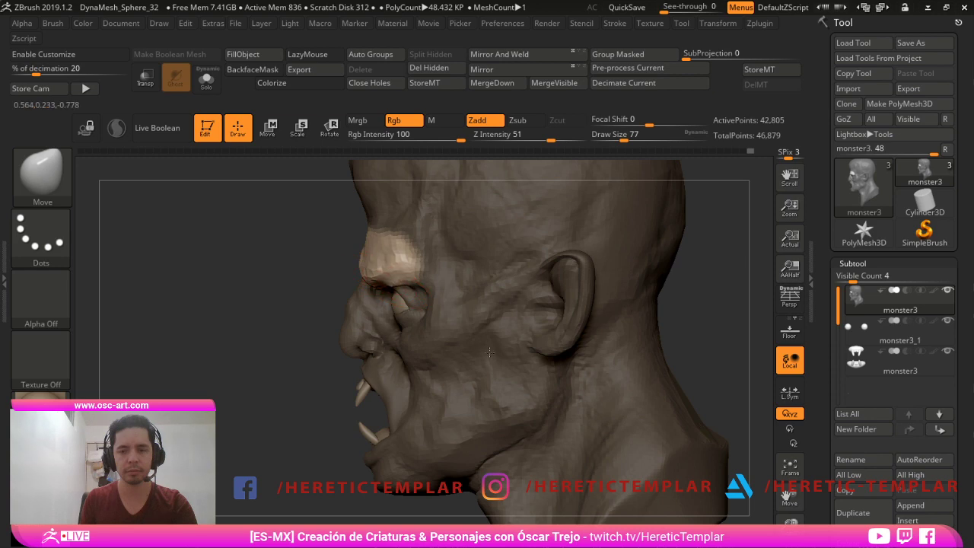
# - Isolate the eye area with an inverted mask and adjust the eyelids in side view with the Move brush at draw size 54
pyautogui.moveTo(292, 328)
pyautogui.keyDown('ctrl'); pyautogui.mouseDown()
pyautogui.moveTo(306, 341)
pyautogui.moveTo(400, 300)
pyautogui.mouseUp(); pyautogui.keyUp('ctrl')
pyautogui.press('s')
pyautogui.moveTo(586, 312); pyautogui.dragTo(457, 316)
pyautogui.keyDown('ctrl'); pyautogui.click(300, 325); pyautogui.keyUp('ctrl')
pyautogui.moveTo(371, 297); pyautogui.dragTo(385, 285)
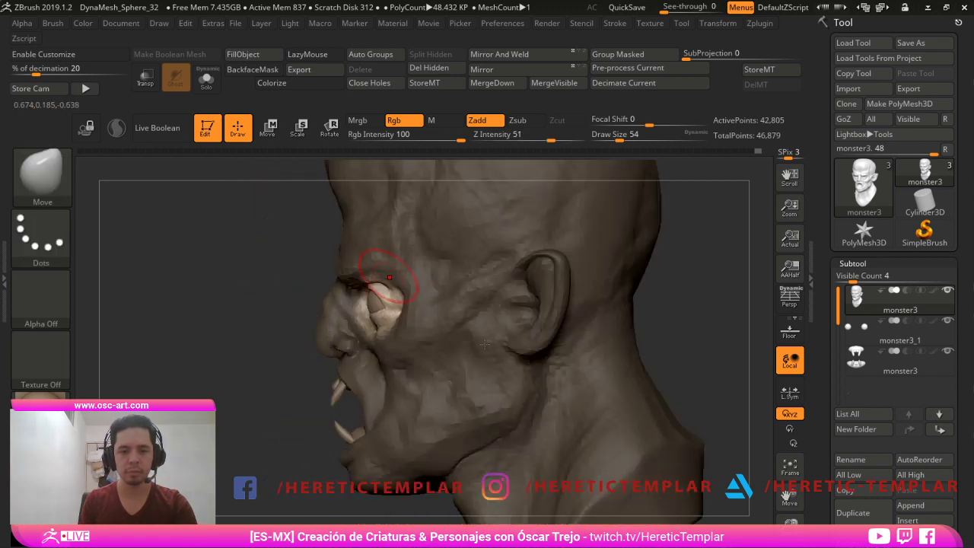
# - Extend the masked eye area down toward the cheek and invert the mask to leave only that region editable
pyautogui.keyDown('ctrl'); pyautogui.click(284, 297); pyautogui.keyUp('ctrl')
pyautogui.keyDown('ctrl'); pyautogui.click(250, 293); pyautogui.keyUp('ctrl')
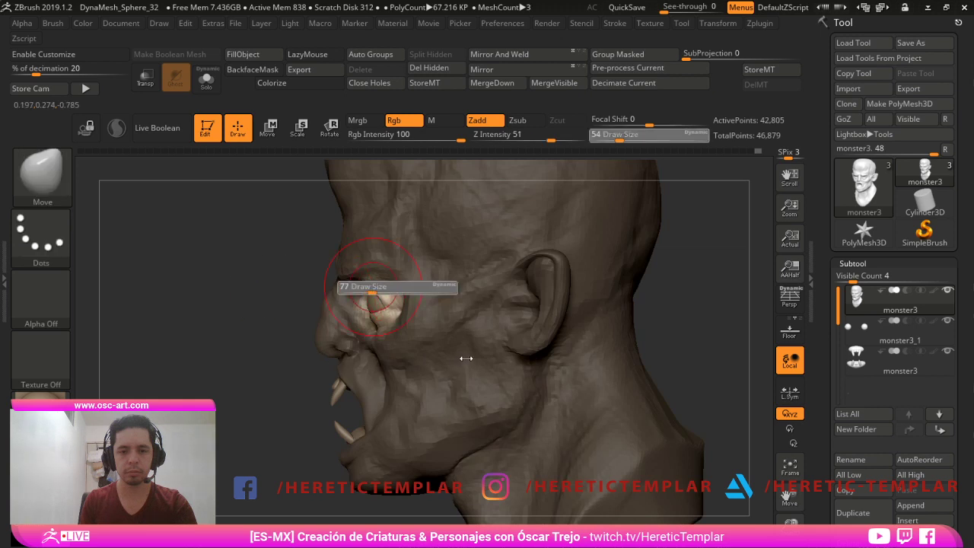
pyautogui.keyDown('ctrl'); pyautogui.click(279, 263); pyautogui.keyUp('ctrl')
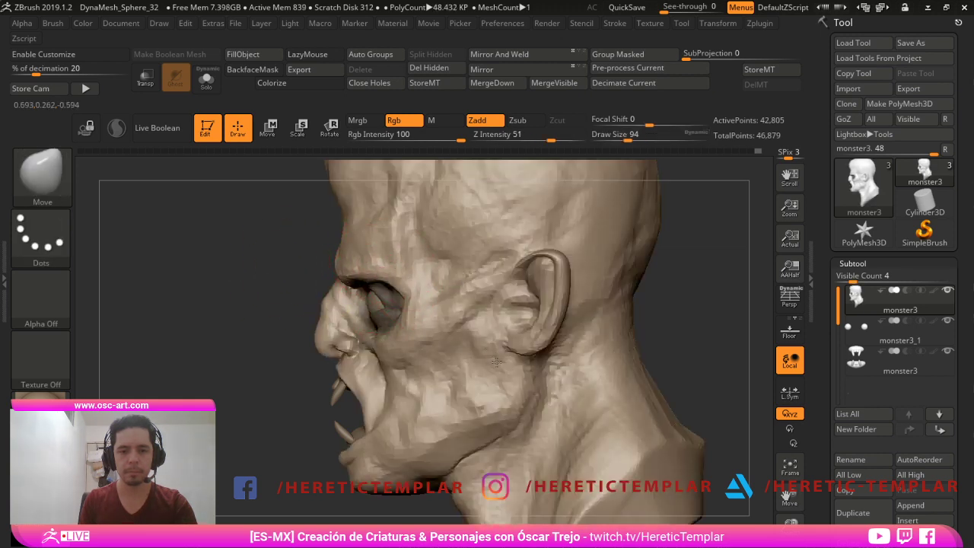
pyautogui.keyDown('ctrl'); pyautogui.click(250, 282); pyautogui.keyUp('ctrl')
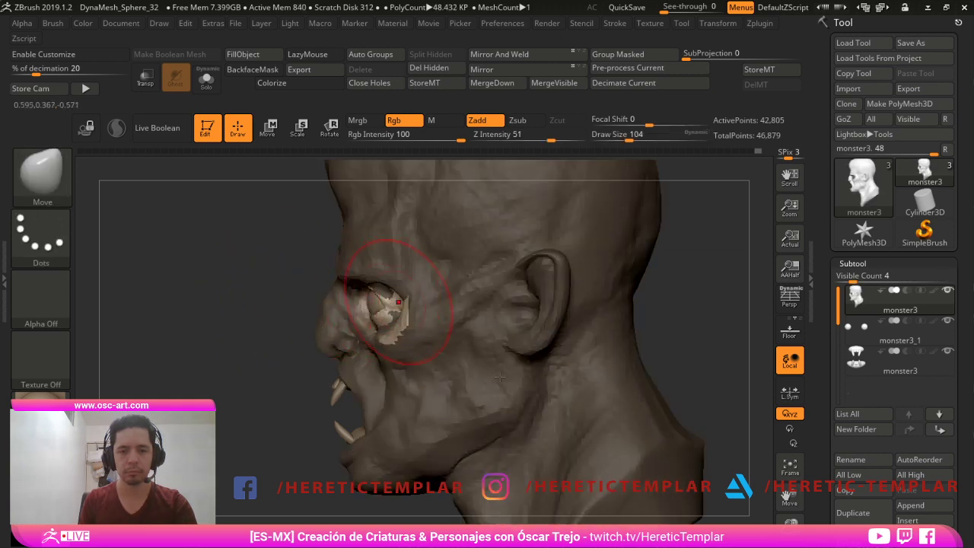
# - Activate the transform gizmo on the unmasked eye area and display only the head with Solo
pyautogui.press('w')
pyautogui.click(206, 77)
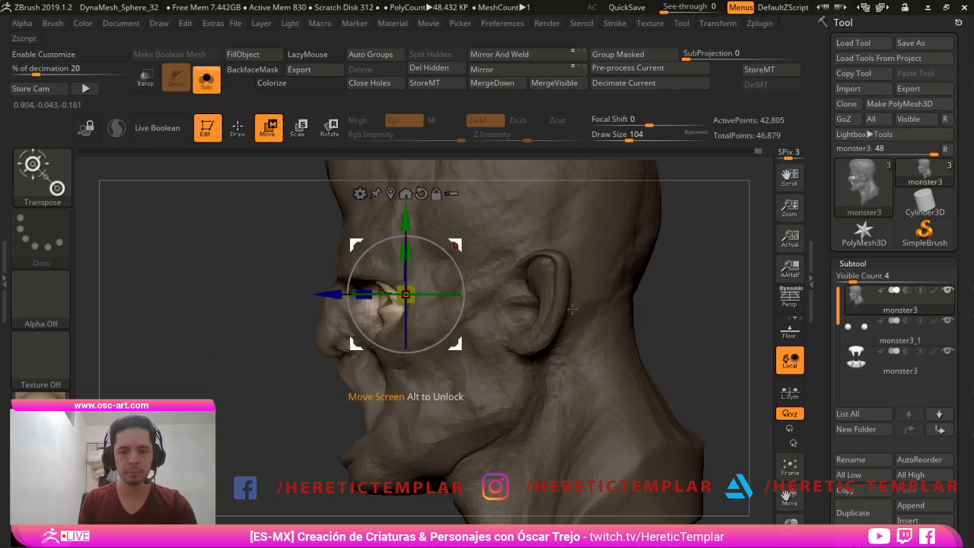
pyautogui.press('q')
pyautogui.keyDown('shift'); pyautogui.moveTo(478, 377); pyautogui.dragTo(442, 363, button='right'); pyautogui.keyUp('shift')
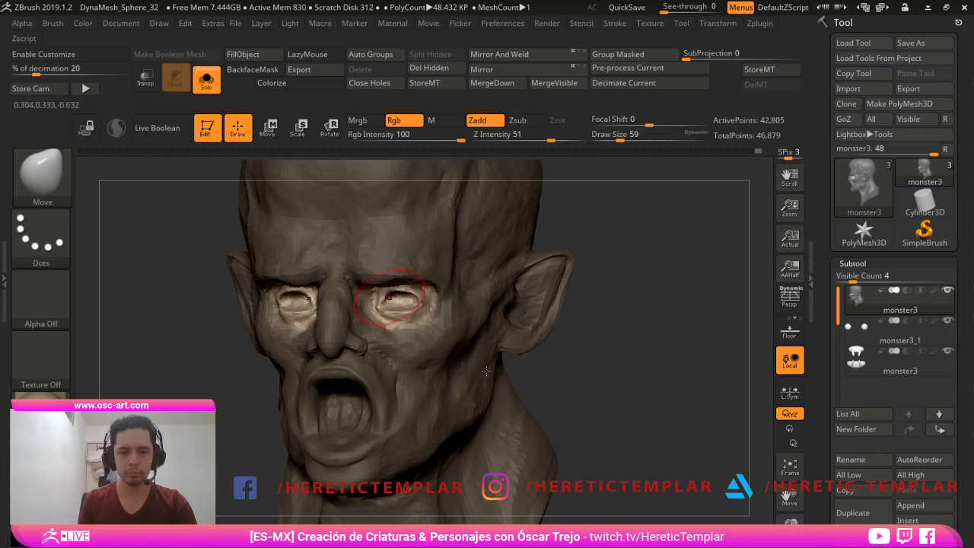
# - Shape the unmasked eyelids from the front with the Move brush at draw sizes 35 to 90 and clear the mask
pyautogui.press('[')
pyautogui.keyDown('shift'); pyautogui.moveTo(483, 393); pyautogui.dragTo(496, 385, button='right'); pyautogui.keyUp('shift')
pyautogui.press(']')
pyautogui.press(']')
pyautogui.press(']')
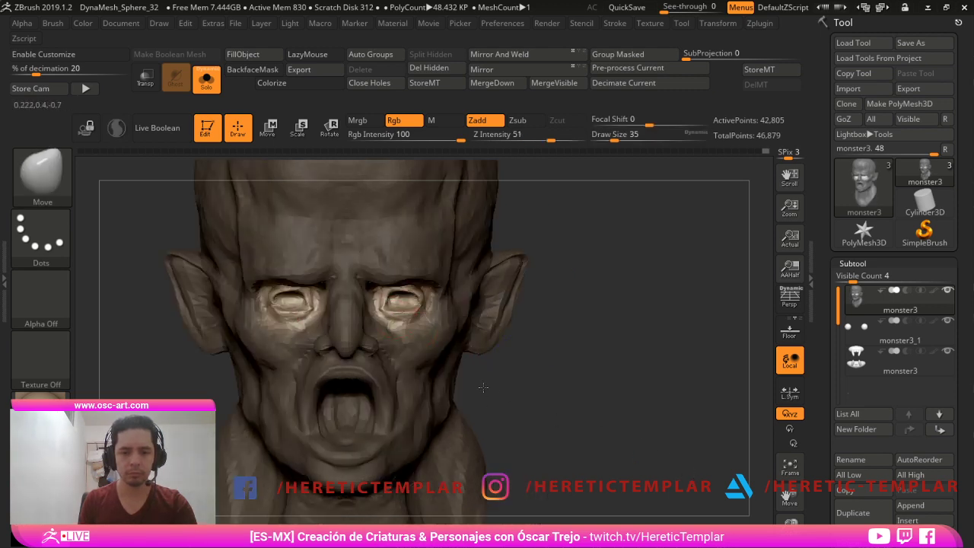
pyautogui.press('[')
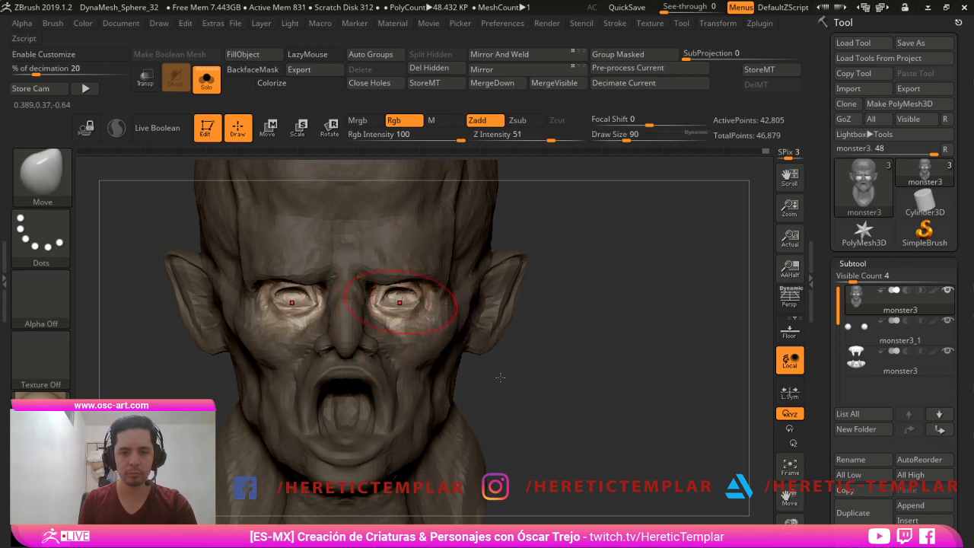
pyautogui.press('[')
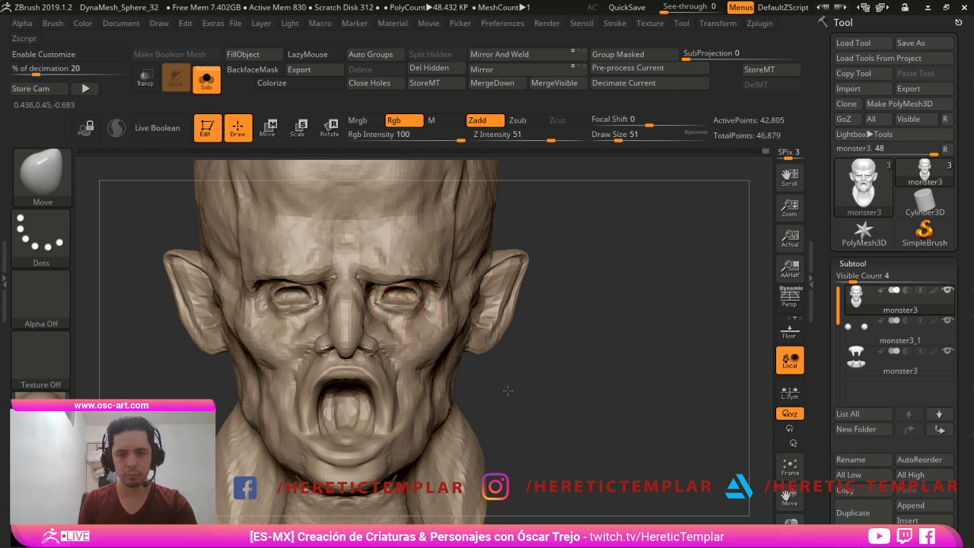
pyautogui.press('[')
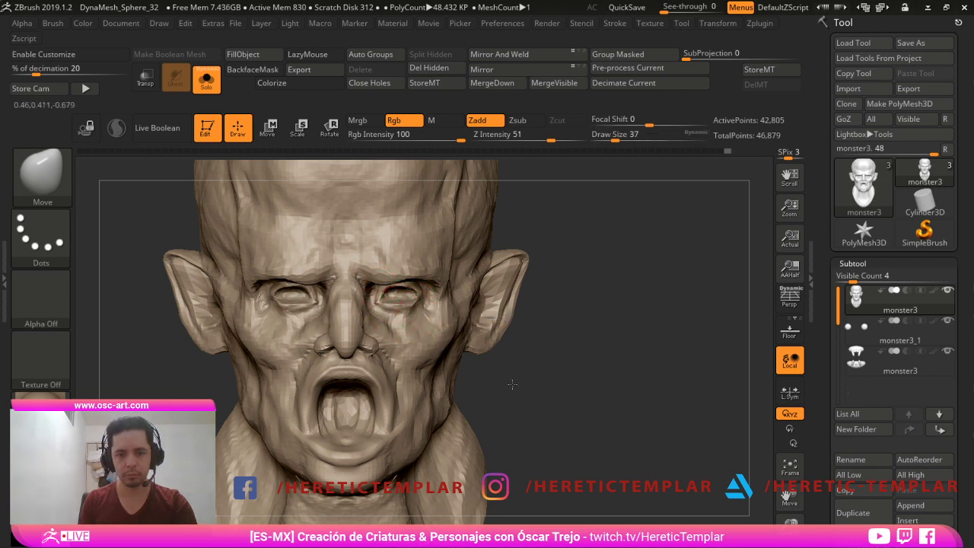
# - Build up clay around the eyelids with the ClayBuildup brush at draw sizes 46 to 80
pyautogui.moveTo(495, 381)
pyautogui.mouseDown()
pyautogui.moveTo(672, 453)
pyautogui.moveTo(667, 429)
pyautogui.mouseUp()
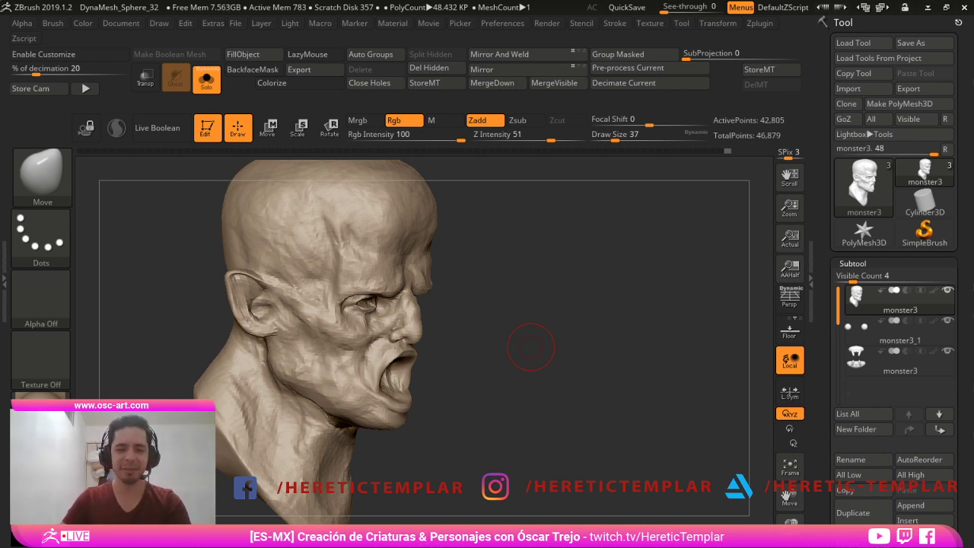
pyautogui.moveTo(624, 263)
pyautogui.mouseDown()
pyautogui.moveTo(656, 428)
pyautogui.moveTo(636, 389)
pyautogui.moveTo(644, 372)
pyautogui.moveTo(734, 494)
pyautogui.mouseUp()
pyautogui.moveTo(602, 403); pyautogui.dragTo(497, 413)
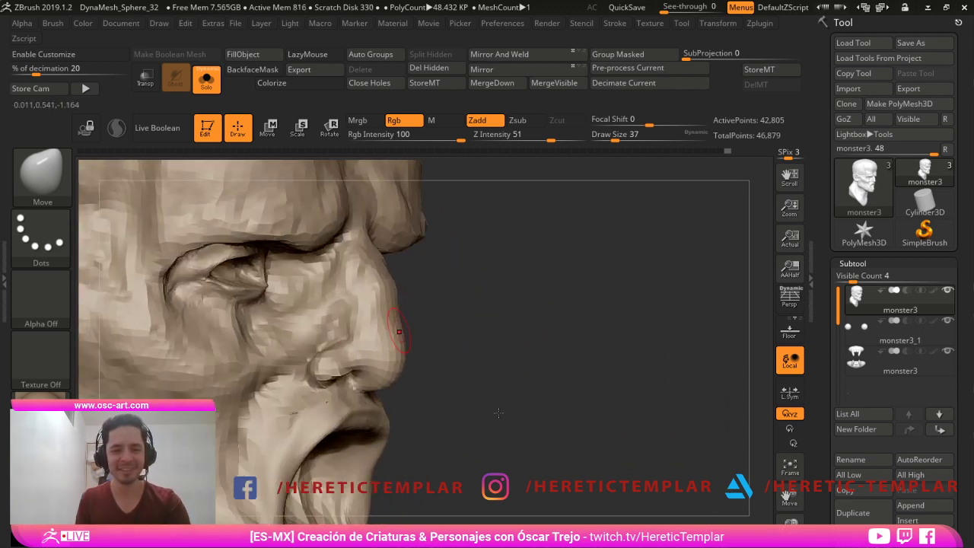
pyautogui.press('b')
pyautogui.press('c')
pyautogui.press('b')
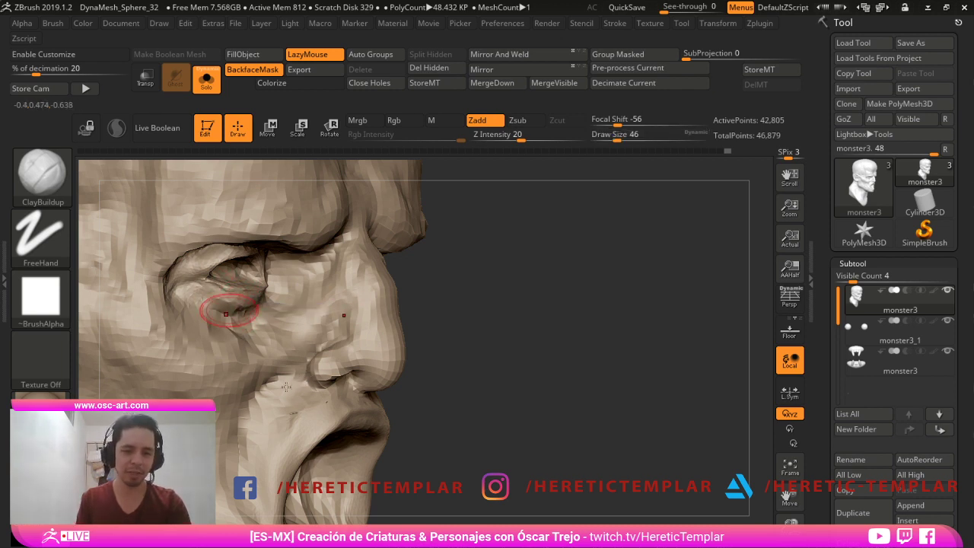
pyautogui.moveTo(631, 435)
pyautogui.mouseDown()
pyautogui.moveTo(670, 445)
pyautogui.moveTo(623, 437)
pyautogui.mouseUp()
pyautogui.press(']')
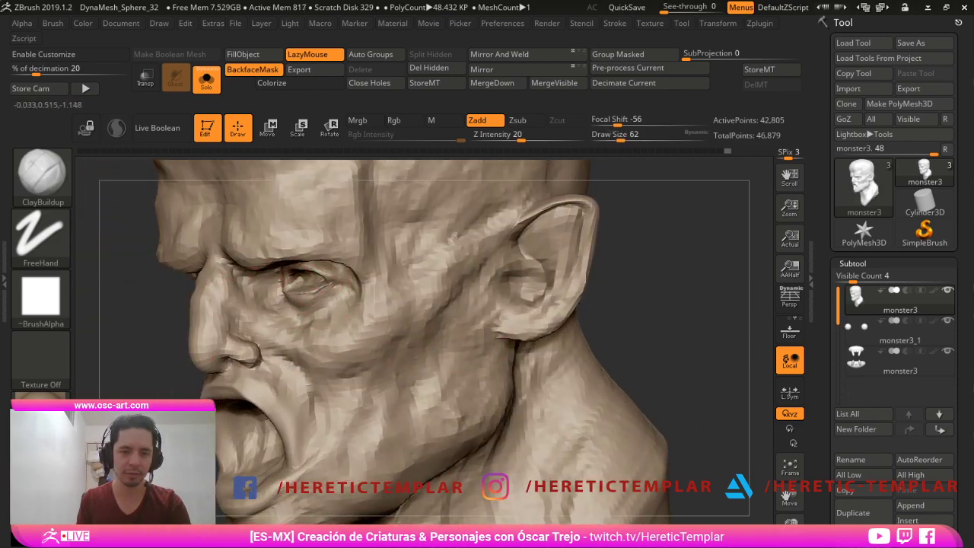
pyautogui.moveTo(305, 282); pyautogui.dragTo(320, 316)
pyautogui.moveTo(696, 448)
pyautogui.mouseDown()
pyautogui.moveTo(677, 428)
pyautogui.moveTo(695, 484)
pyautogui.mouseUp()
pyautogui.moveTo(555, 388); pyautogui.dragTo(526, 366)
pyautogui.press(']')
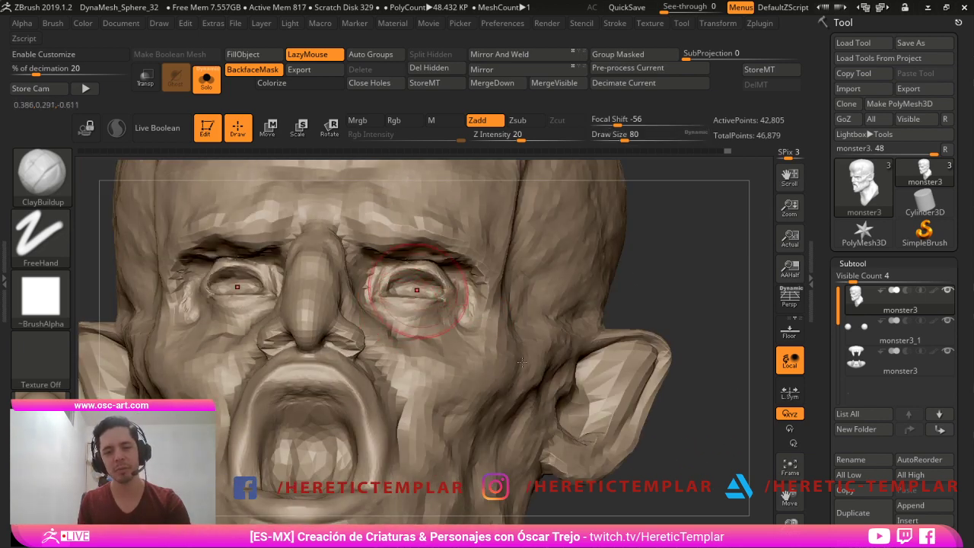
# - Reshape the eyelid curvature from below with the Move brush at draw size 59
pyautogui.moveTo(666, 310); pyautogui.dragTo(647, 236)
pyautogui.press('b')
pyautogui.press('m')
pyautogui.press('v')
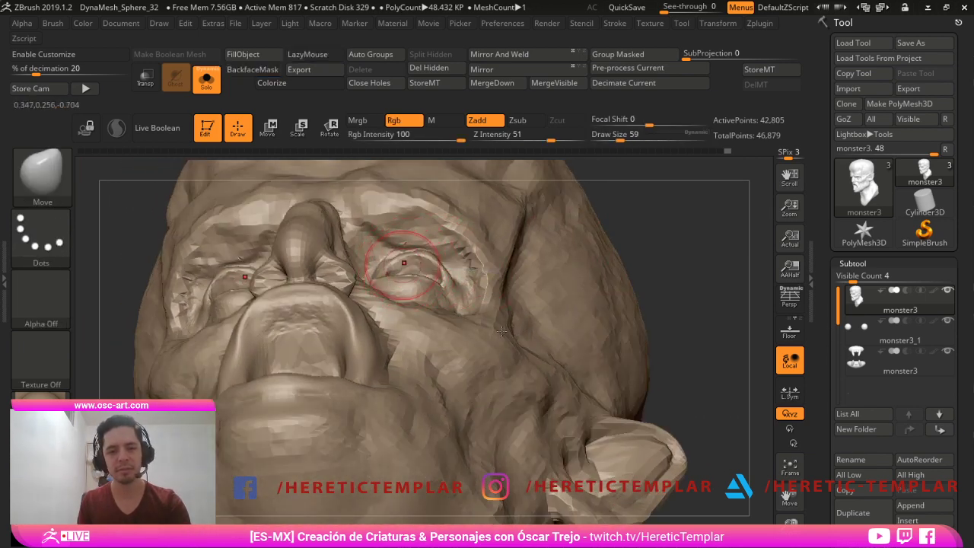
pyautogui.moveTo(451, 278); pyautogui.dragTo(445, 282)
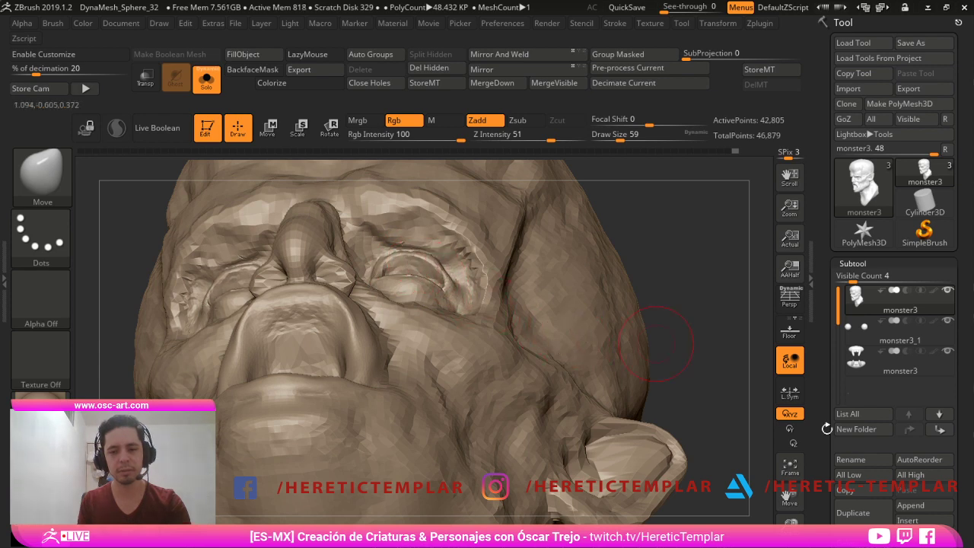
pyautogui.moveTo(715, 339); pyautogui.dragTo(670, 349)
pyautogui.moveTo(356, 264); pyautogui.dragTo(274, 282, button='right')
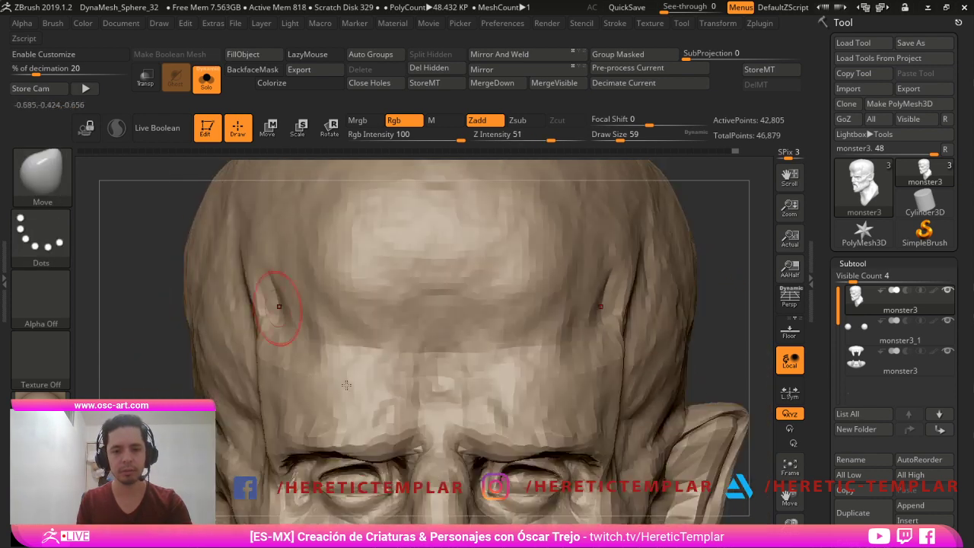
# - Adjust the eyelid contours from the front and three-quarter views with the Move brush at draw size 46
pyautogui.moveTo(863, 232)
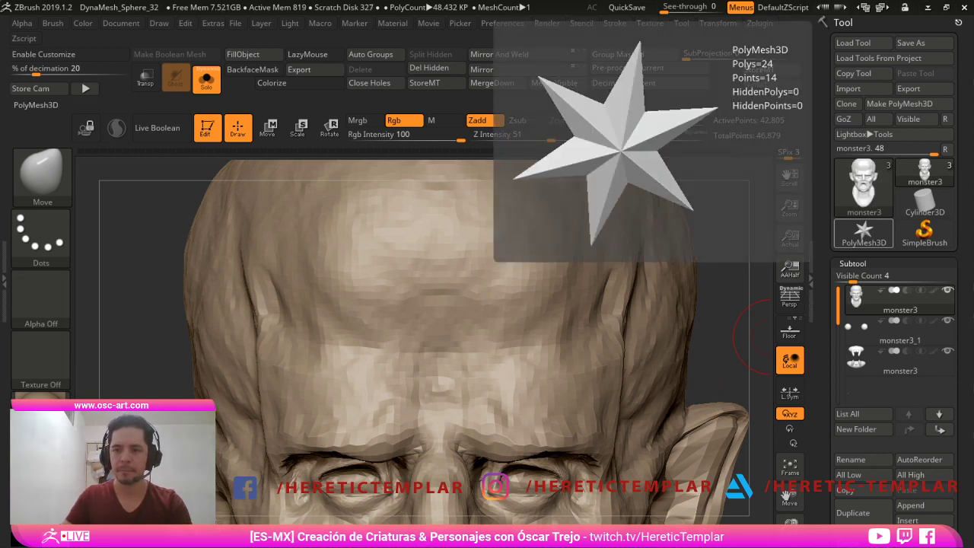
pyautogui.keyDown('alt'); pyautogui.moveTo(644, 402); pyautogui.dragTo(598, 272, button='right'); pyautogui.keyUp('alt')
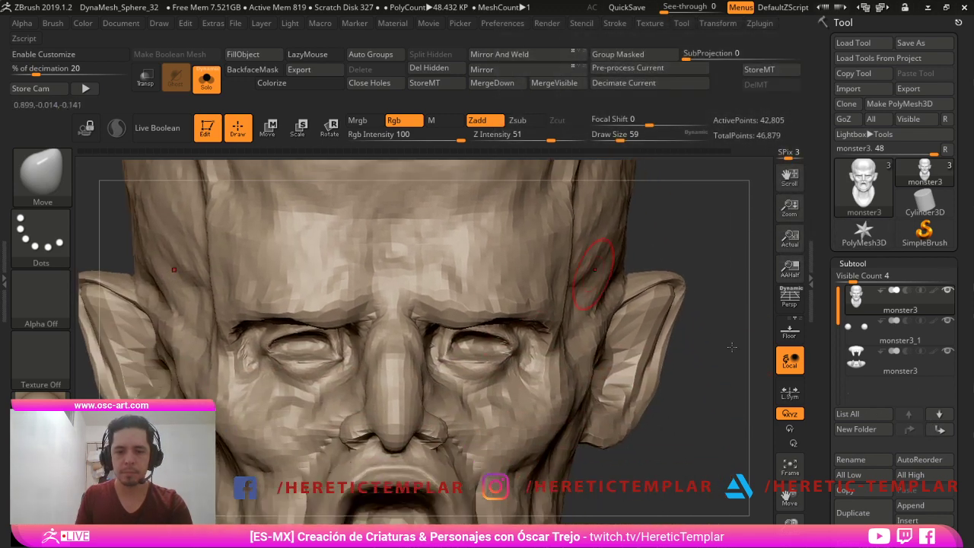
pyautogui.press('s')
pyautogui.moveTo(481, 347); pyautogui.dragTo(457, 339)
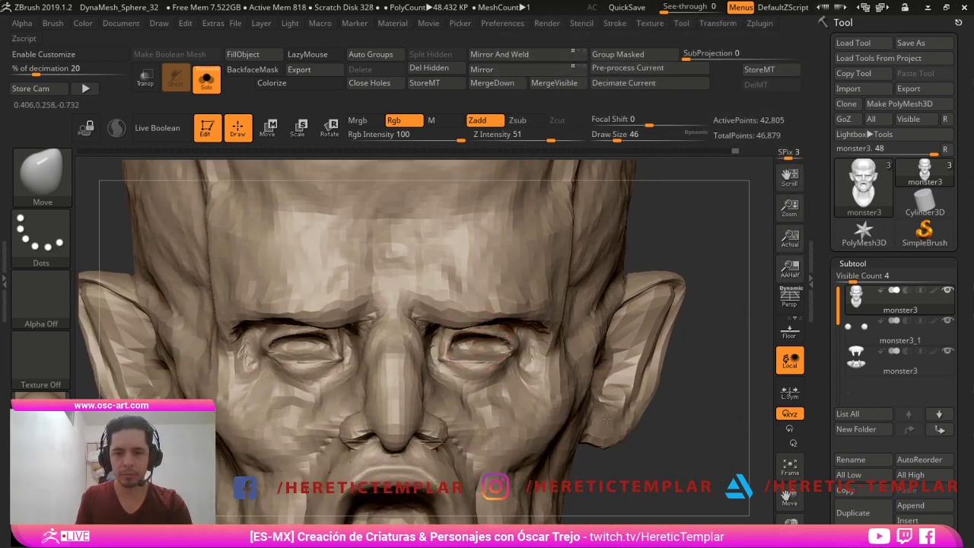
pyautogui.moveTo(653, 389); pyautogui.dragTo(653, 432, button='right')
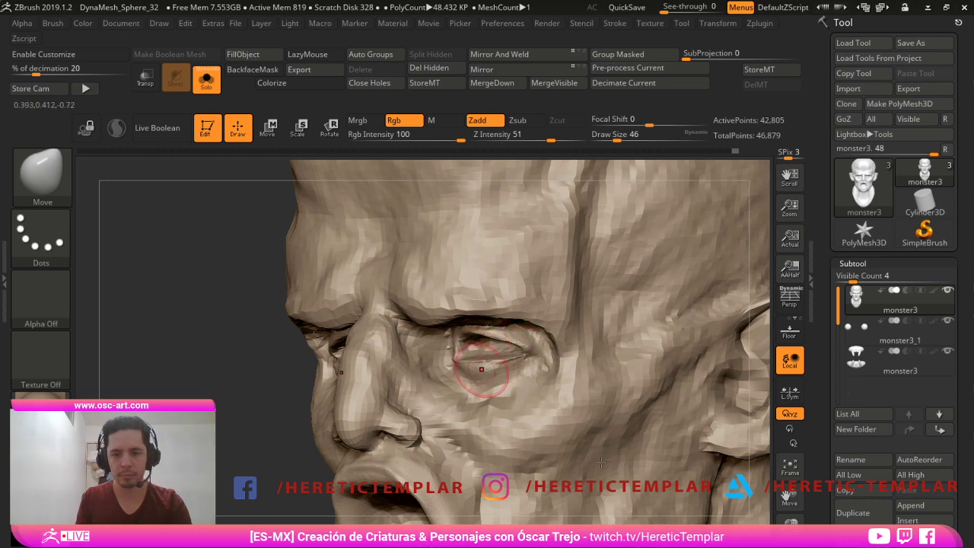
pyautogui.moveTo(468, 382); pyautogui.dragTo(353, 465, button='right')
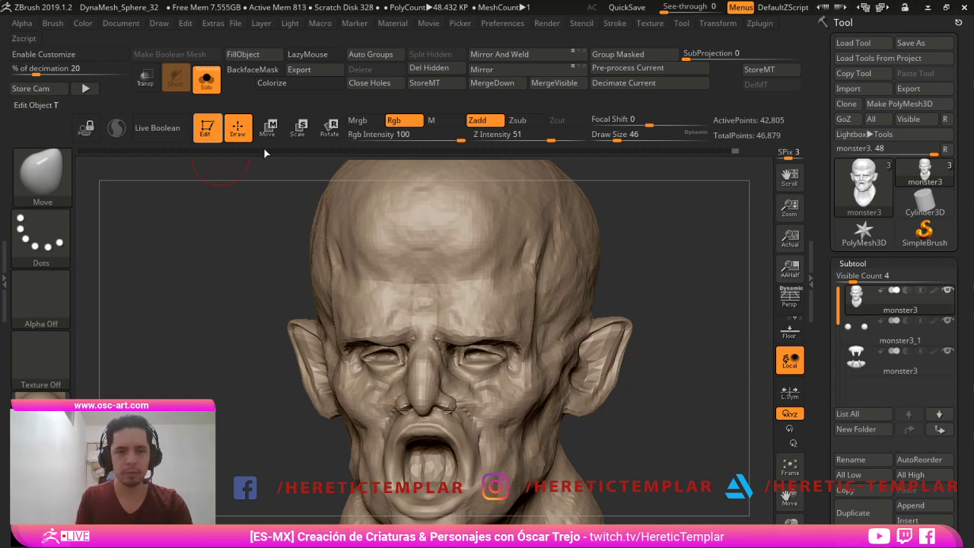
# - Show all subtools again, select the eyeballs and move them about 0.11 back into the sockets in side view
pyautogui.click(206, 79)
pyautogui.moveTo(272, 198); pyautogui.dragTo(769, 500)
pyautogui.keyDown('alt'); pyautogui.moveTo(647, 402); pyautogui.dragTo(535, 349); pyautogui.keyUp('alt')
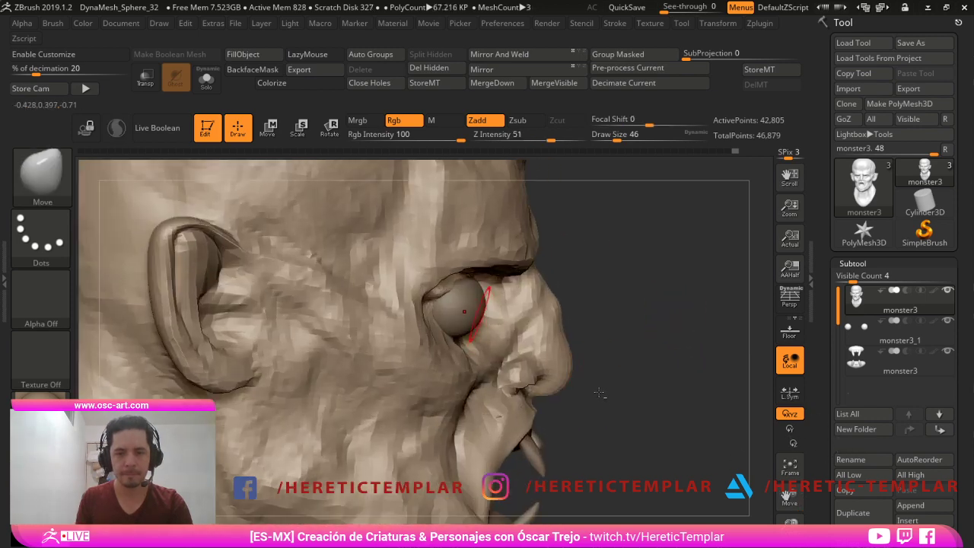
pyautogui.keyDown('alt'); pyautogui.click(480, 314); pyautogui.keyUp('alt')
pyautogui.press('w')
pyautogui.moveTo(496, 253); pyautogui.dragTo(475, 241)
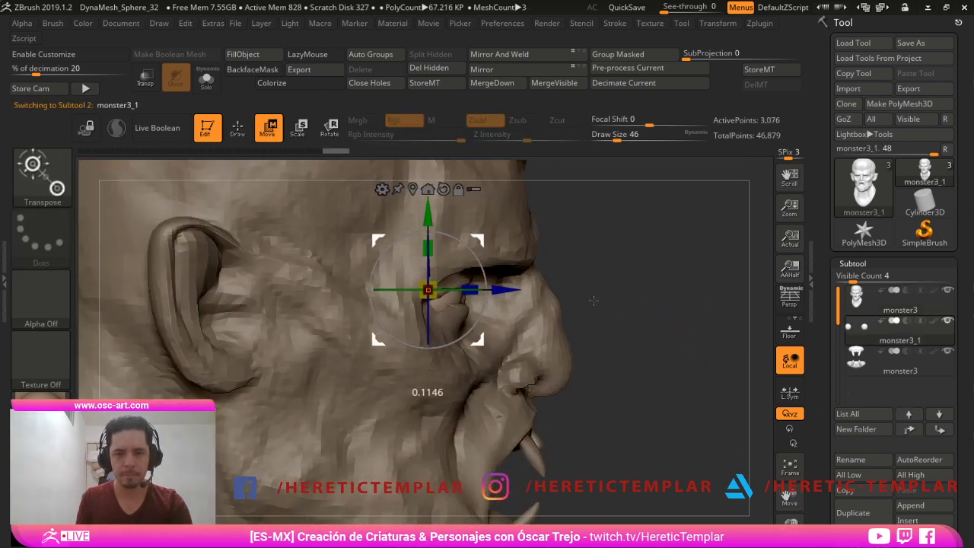
pyautogui.press('q')
pyautogui.moveTo(707, 366); pyautogui.dragTo(640, 405)
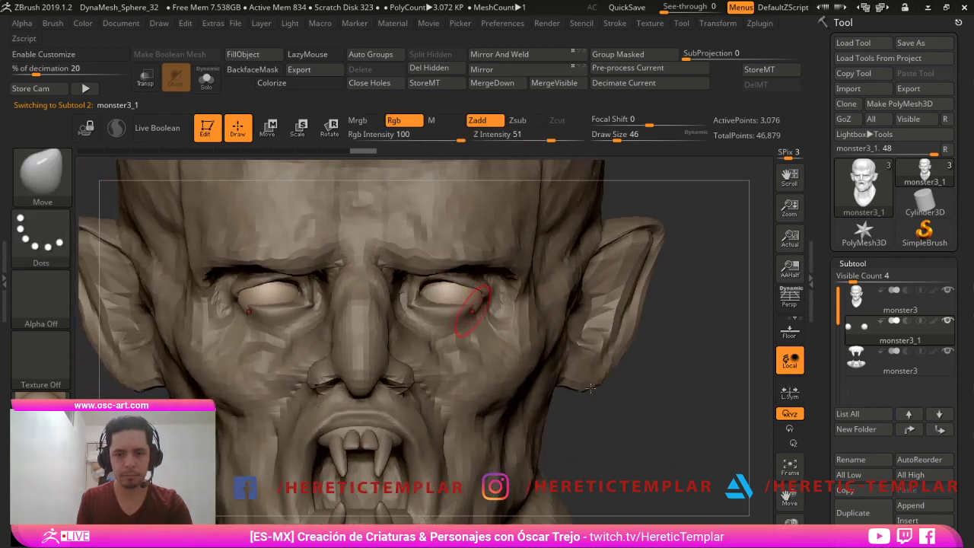
# - Fine-tune the eyeballs' depth in the sockets by about 0.01 in side view
pyautogui.press('w')
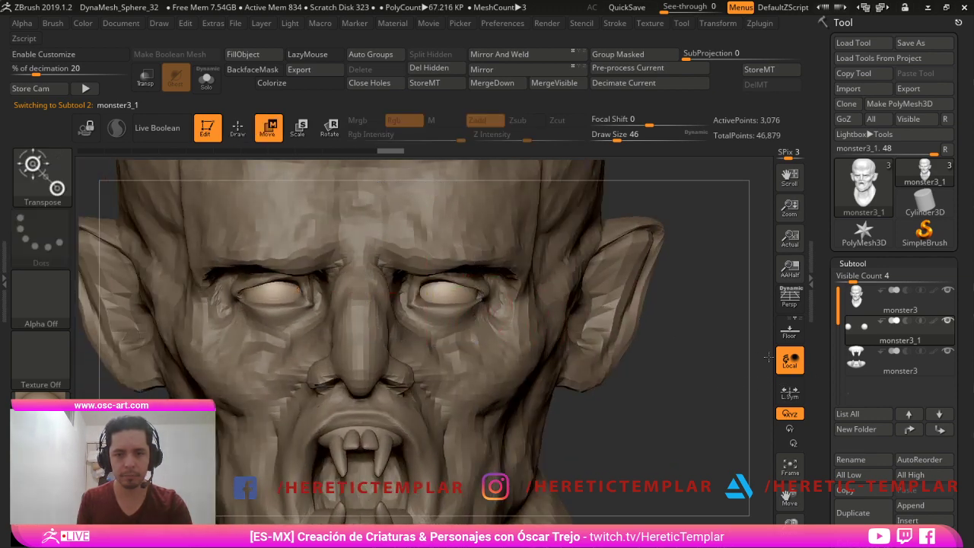
pyautogui.keyDown('shift'); pyautogui.moveTo(752, 366); pyautogui.dragTo(740, 445); pyautogui.keyUp('shift')
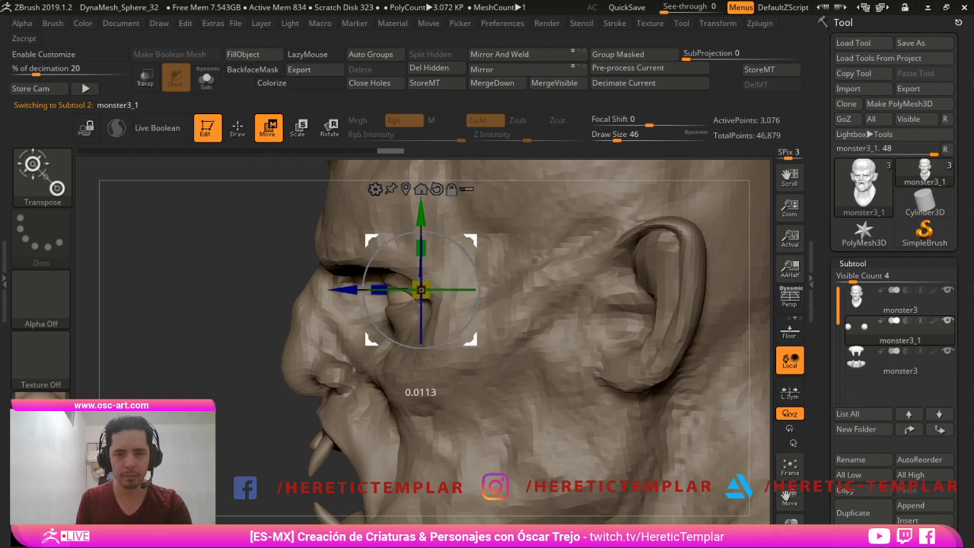
pyautogui.press('q')
pyautogui.moveTo(318, 412); pyautogui.dragTo(456, 373)
# - Select the head and fit the eyelids around the eyeballs from below with the Move brush at draw sizes 59 and 77
pyautogui.keyDown('alt'); pyautogui.click(460, 330); pyautogui.keyUp('alt')
pyautogui.moveTo(715, 457); pyautogui.dragTo(705, 327)
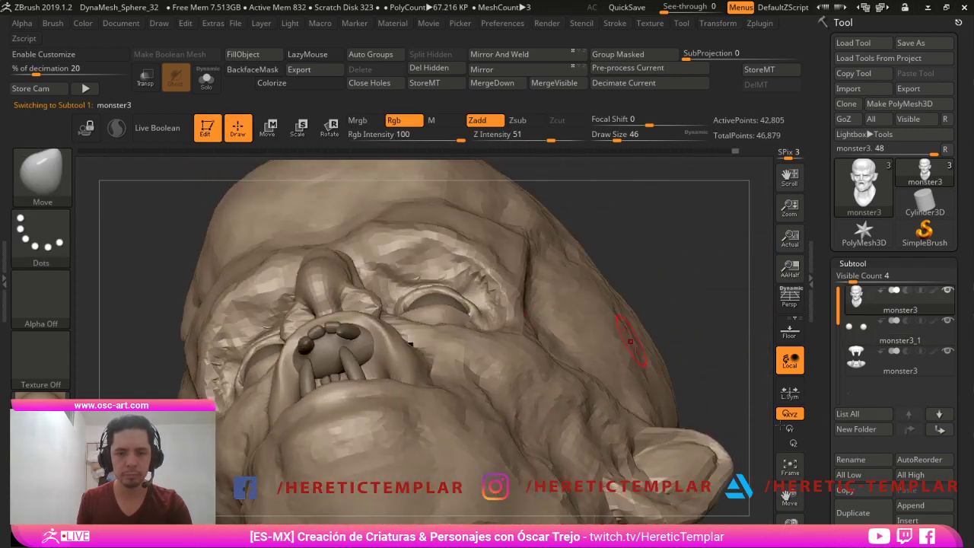
pyautogui.press('s')
pyautogui.click(488, 311)
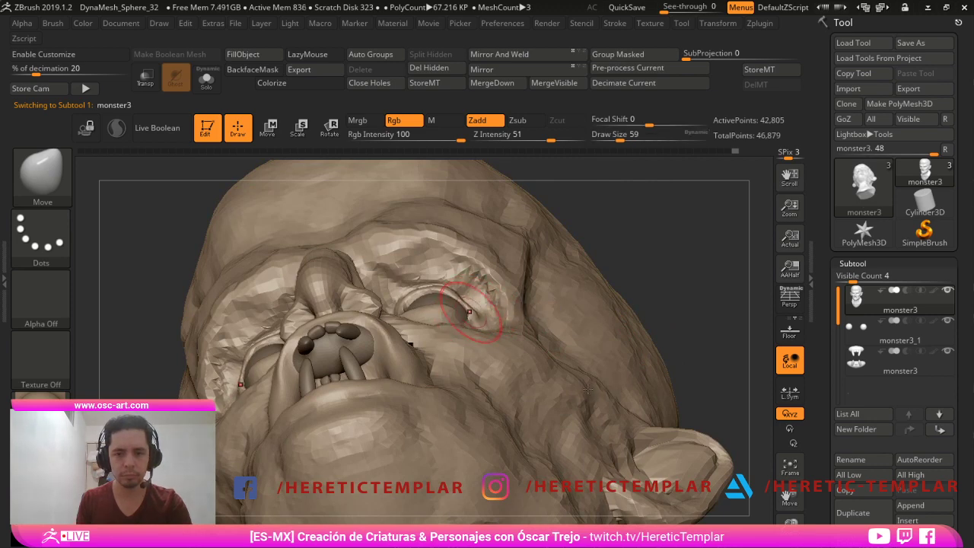
pyautogui.press('s')
pyautogui.click(516, 376)
pyautogui.press('s')
pyautogui.click(521, 379)
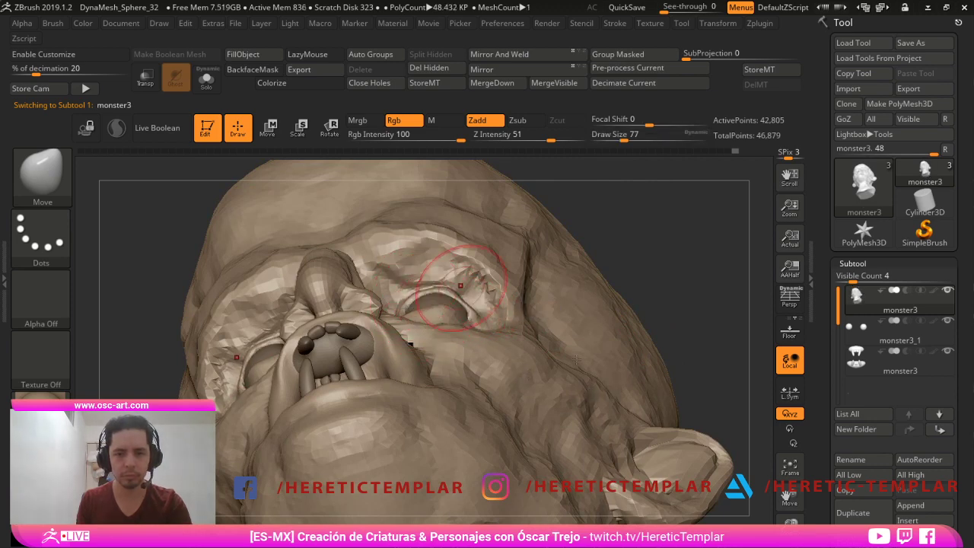
pyautogui.moveTo(761, 270)
pyautogui.mouseDown()
pyautogui.moveTo(697, 365)
pyautogui.moveTo(674, 423)
pyautogui.moveTo(685, 439)
pyautogui.mouseUp()
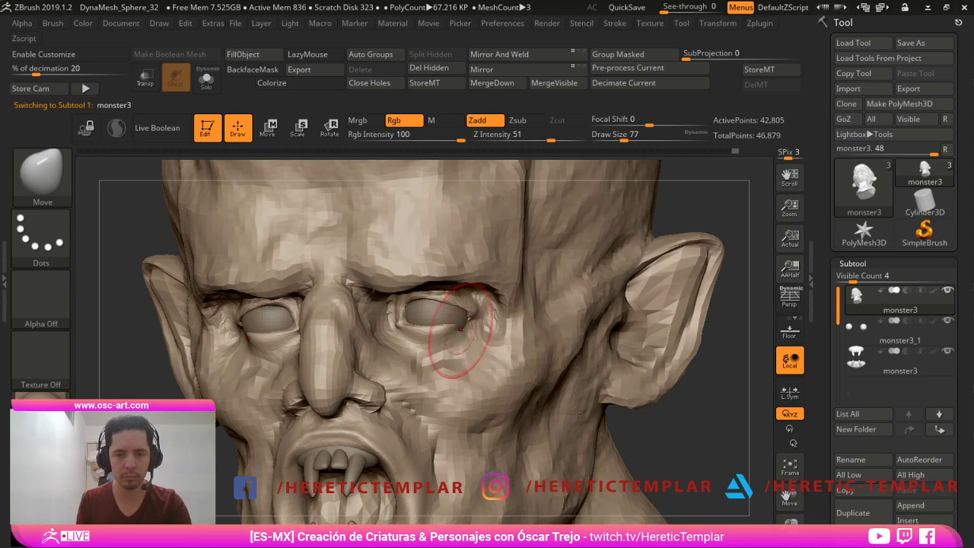
# - Refine the eyelid edges around the eyeballs with the Move brush at draw sizes between 25 and 56
pyautogui.press('[')
pyautogui.press('[')
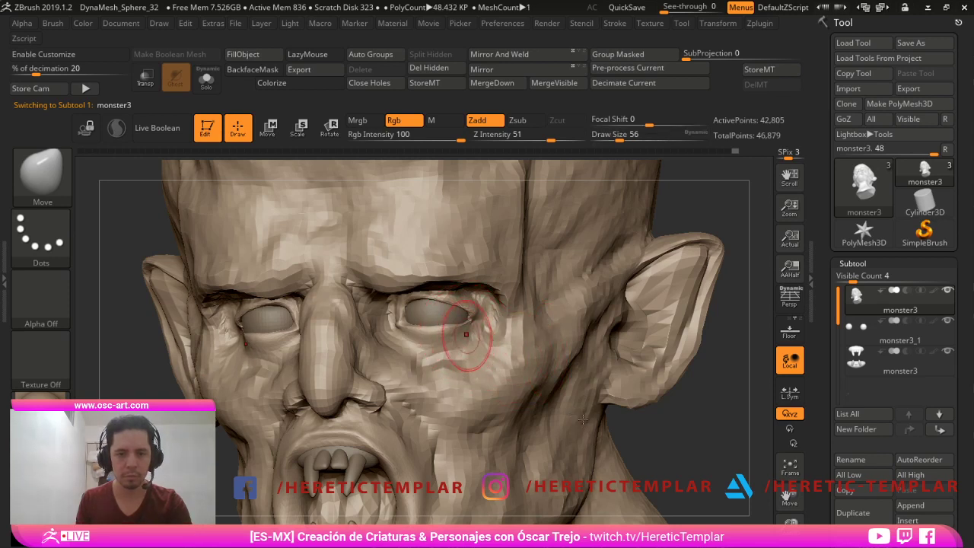
pyautogui.press('[')
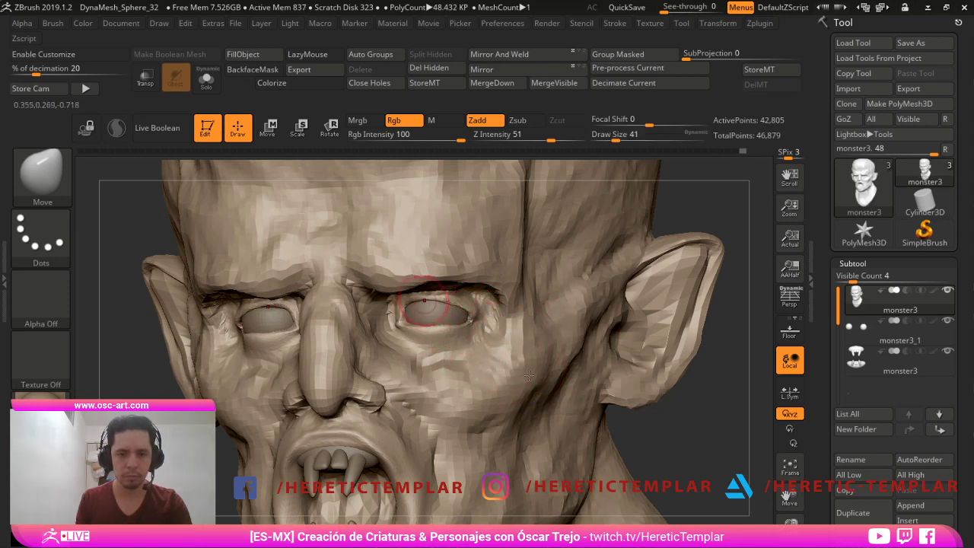
pyautogui.moveTo(517, 418); pyautogui.dragTo(522, 379, button='right')
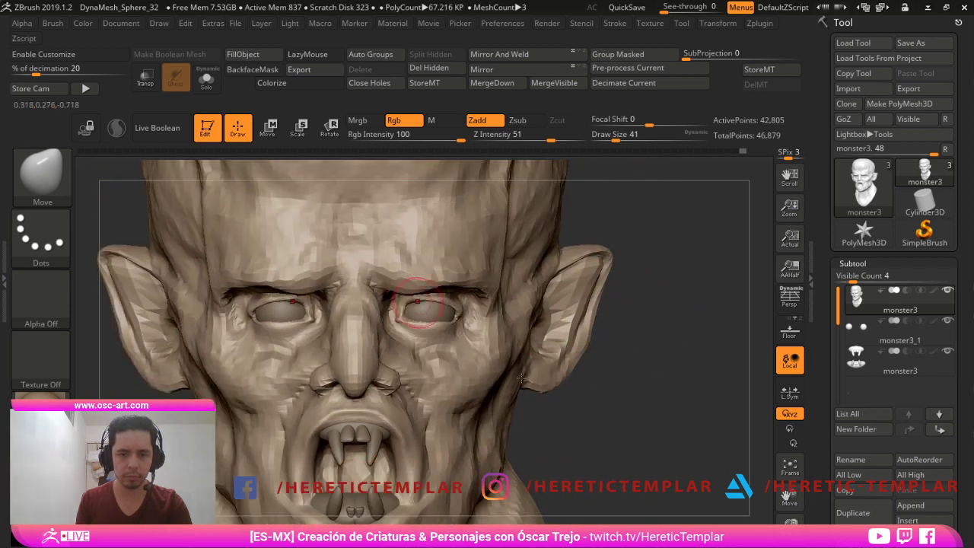
pyautogui.press('[')
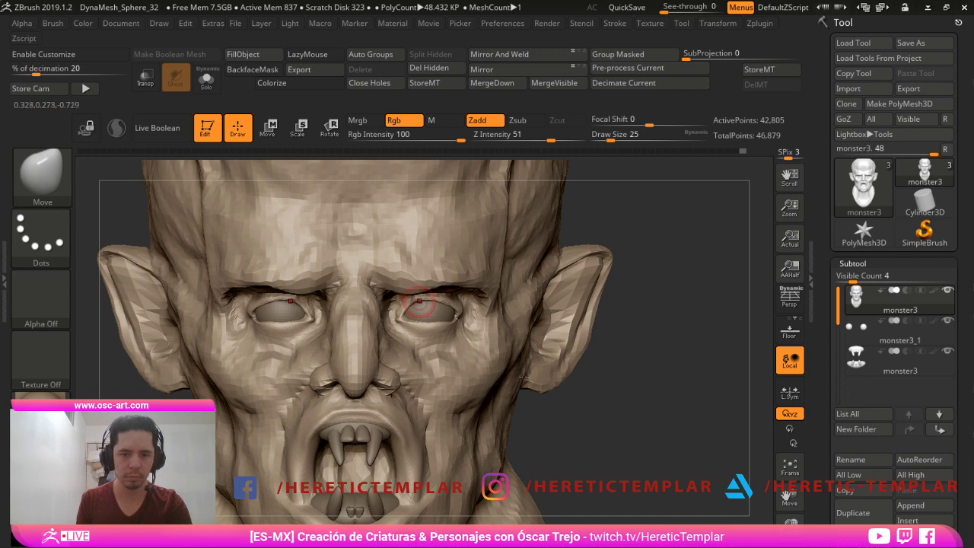
pyautogui.press('shift')
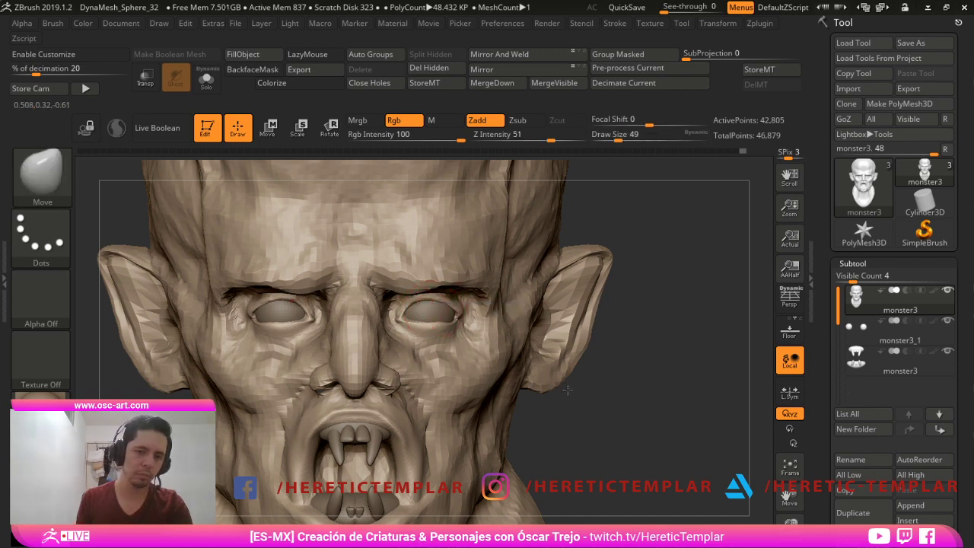
pyautogui.moveTo(622, 434); pyautogui.dragTo(599, 443)
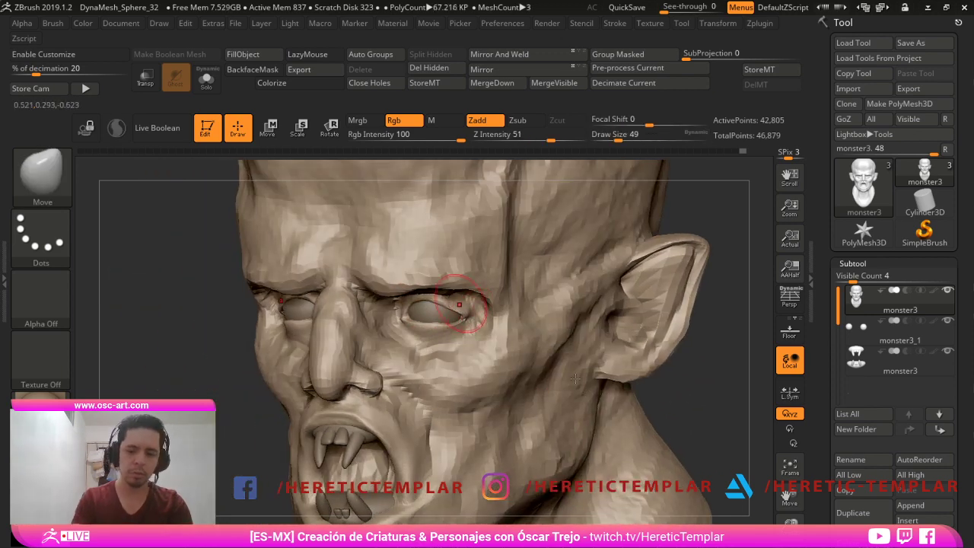
# - Pinch the inner corners of the eyes with the Pinch brush, reducing the draw size to 46
pyautogui.press('b')
pyautogui.press('p')
pyautogui.press('i')
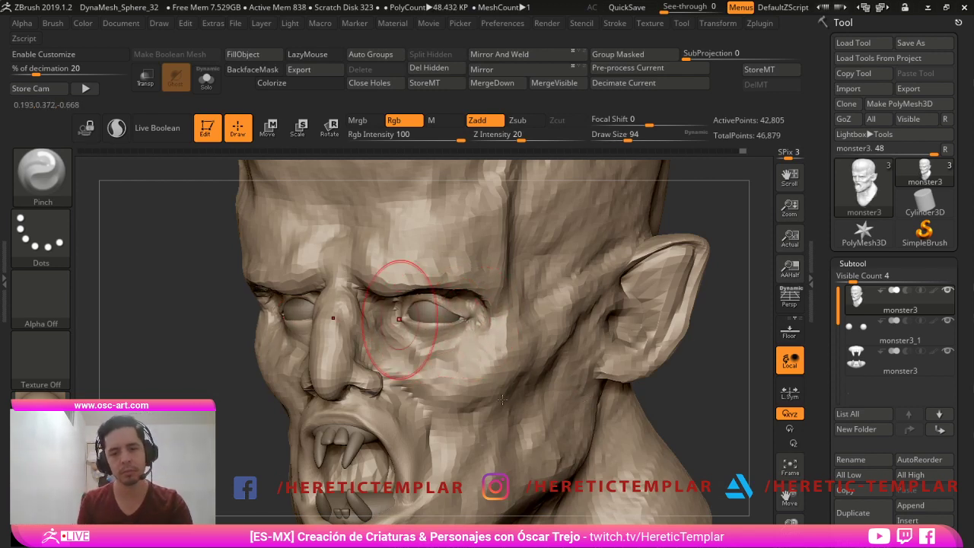
pyautogui.moveTo(716, 503); pyautogui.dragTo(892, 517)
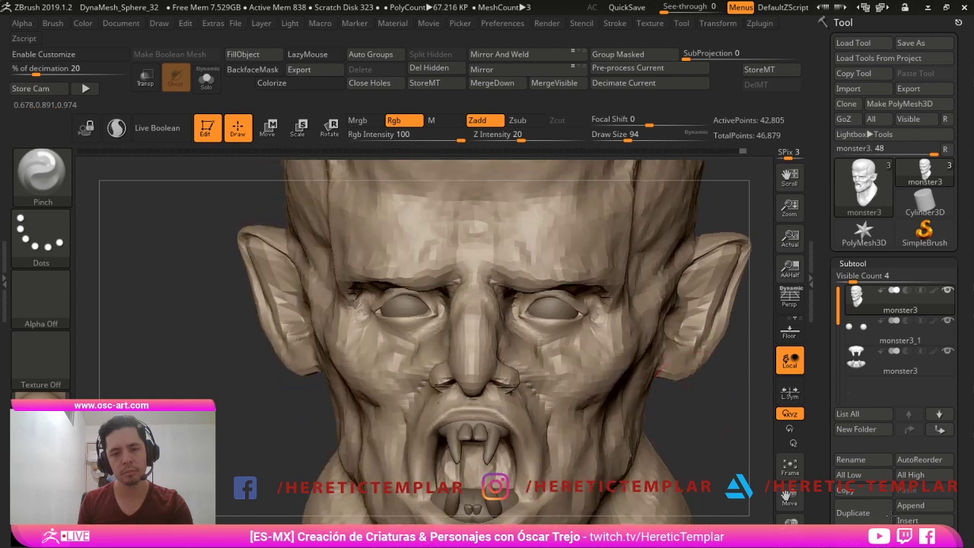
pyautogui.keyDown('alt'); pyautogui.moveTo(691, 420); pyautogui.dragTo(743, 405); pyautogui.keyUp('alt')
pyautogui.press('[')
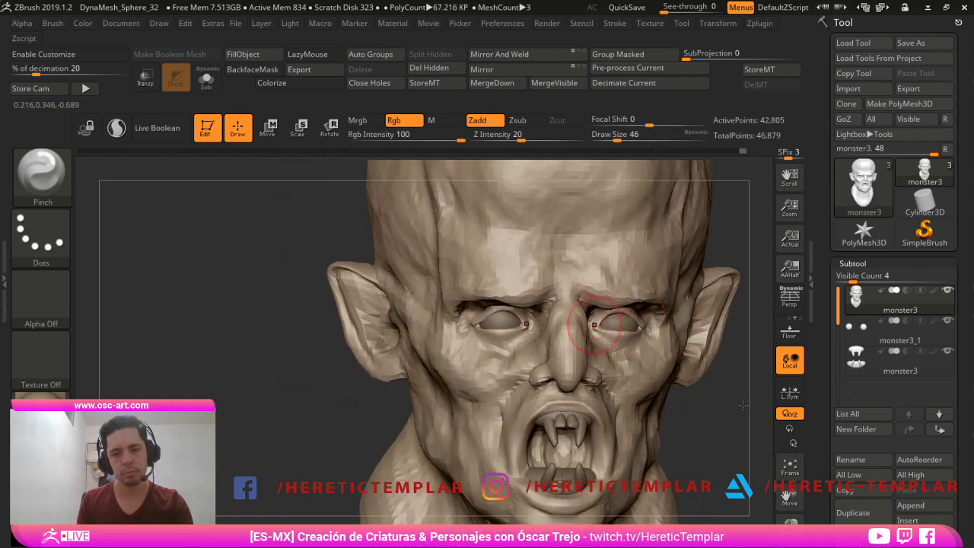
# - Reshape the eyelids and surrounding socket with the Move brush, raising the draw size from 46 to 101
pyautogui.press('b')
pyautogui.press('m')
pyautogui.press('v')
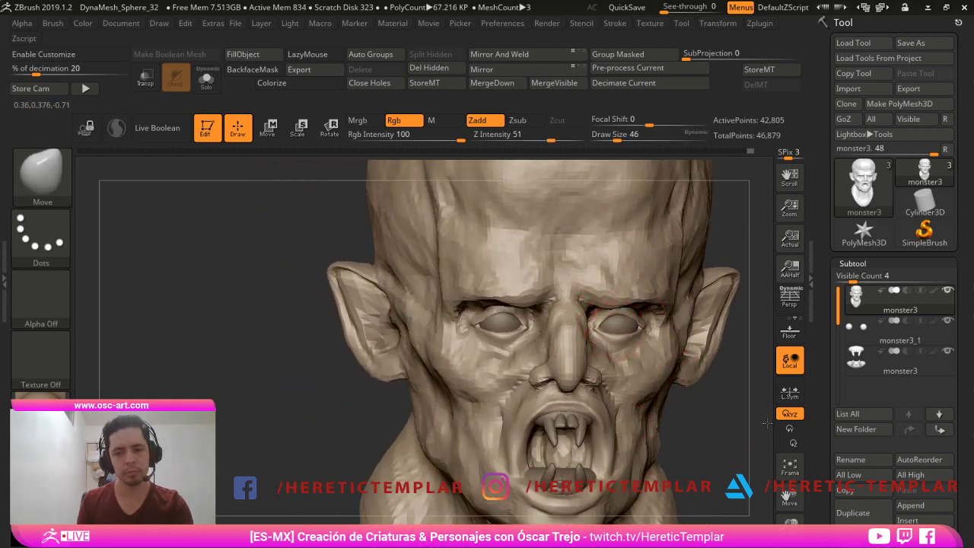
pyautogui.keyDown('alt'); pyautogui.moveTo(701, 415); pyautogui.dragTo(410, 359); pyautogui.keyUp('alt')
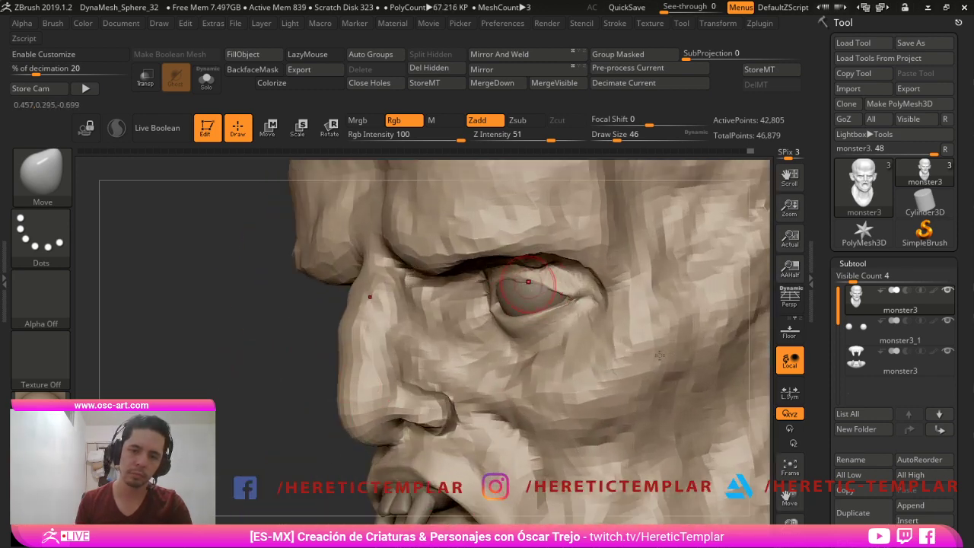
pyautogui.press('shift')
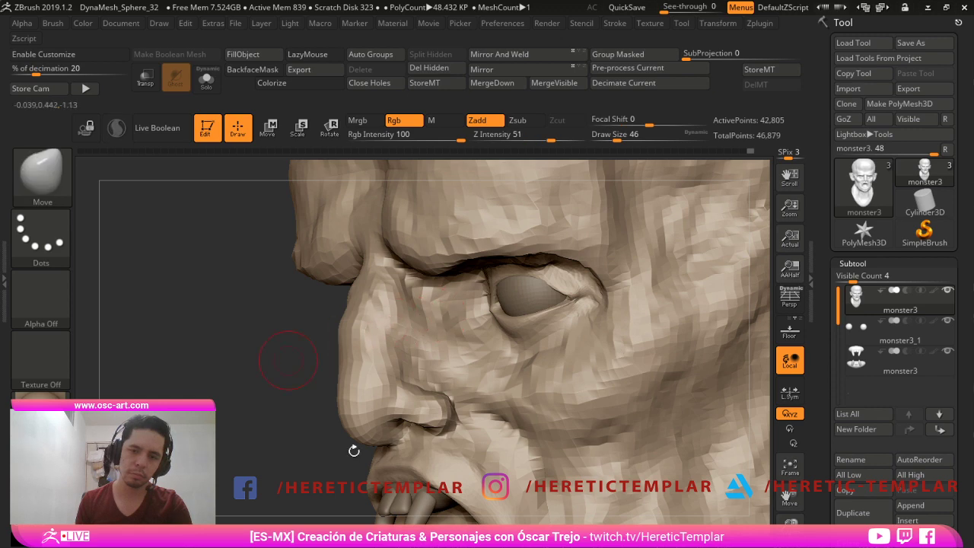
pyautogui.moveTo(283, 355); pyautogui.dragTo(245, 355)
pyautogui.press('s')
pyautogui.moveTo(510, 303); pyautogui.dragTo(524, 303)
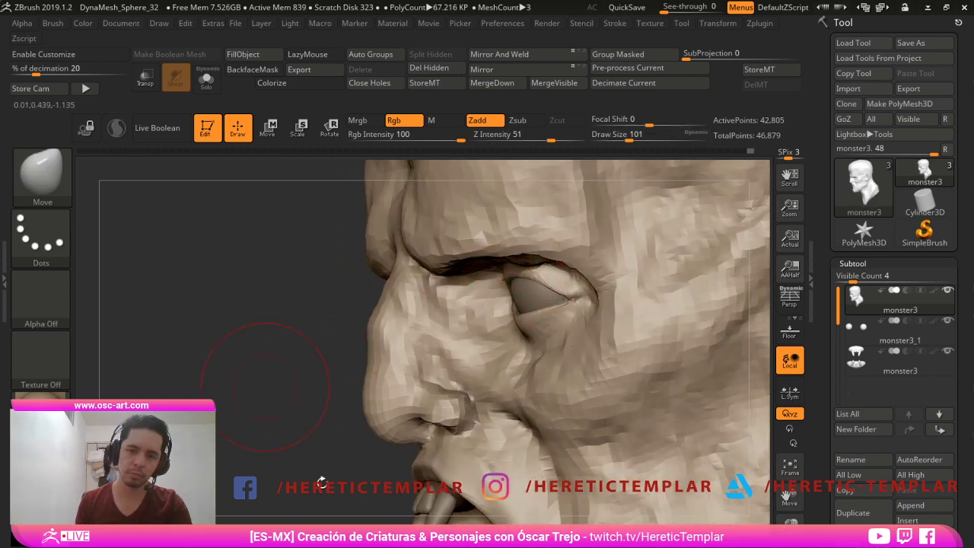
pyautogui.keyDown('alt'); pyautogui.moveTo(258, 385); pyautogui.dragTo(206, 330); pyautogui.keyUp('alt')
pyautogui.moveTo(206, 330); pyautogui.dragTo(261, 335)
pyautogui.moveTo(252, 379)
pyautogui.keyDown('alt'); pyautogui.mouseDown()
pyautogui.moveTo(228, 354)
pyautogui.moveTo(260, 364)
pyautogui.mouseUp(); pyautogui.keyUp('alt')
pyautogui.moveTo(389, 508); pyautogui.dragTo(720, 386, button='right')
pyautogui.moveTo(720, 386)
pyautogui.keyDown('alt'); pyautogui.mouseDown()
pyautogui.moveTo(699, 301)
pyautogui.moveTo(719, 358)
pyautogui.moveTo(656, 367)
pyautogui.mouseUp(); pyautogui.keyUp('alt')
# - Select the eyeballs subtool and colorize it black with a glossy zbro eye-reflection material, using the Mrgb channel
pyautogui.keyDown('alt'); pyautogui.click(473, 306); pyautogui.keyUp('alt')
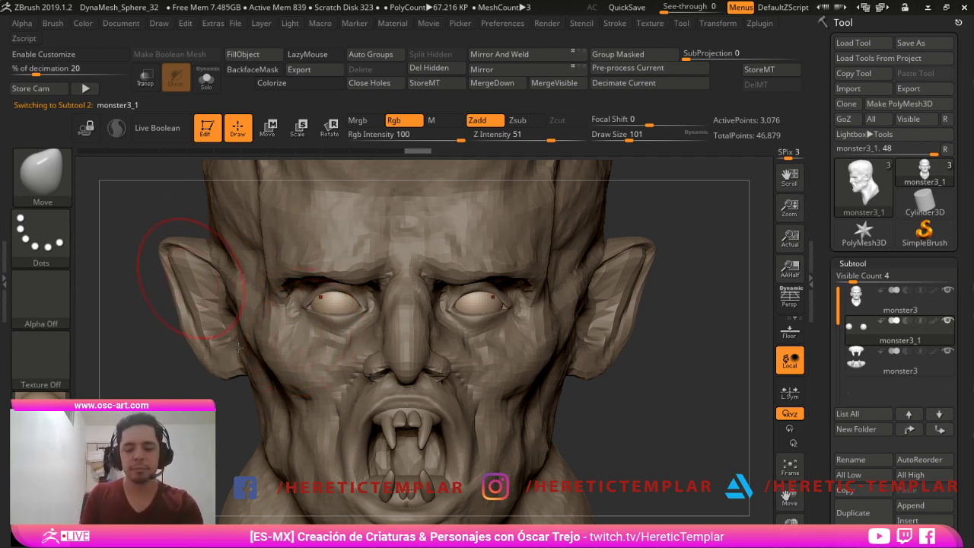
pyautogui.press('b')
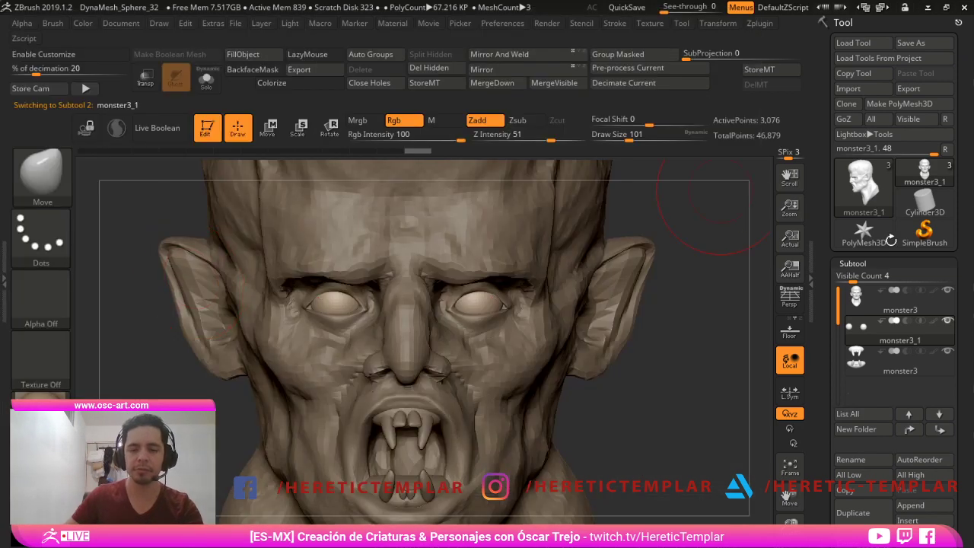
pyautogui.press('n')
pyautogui.click(41, 405)
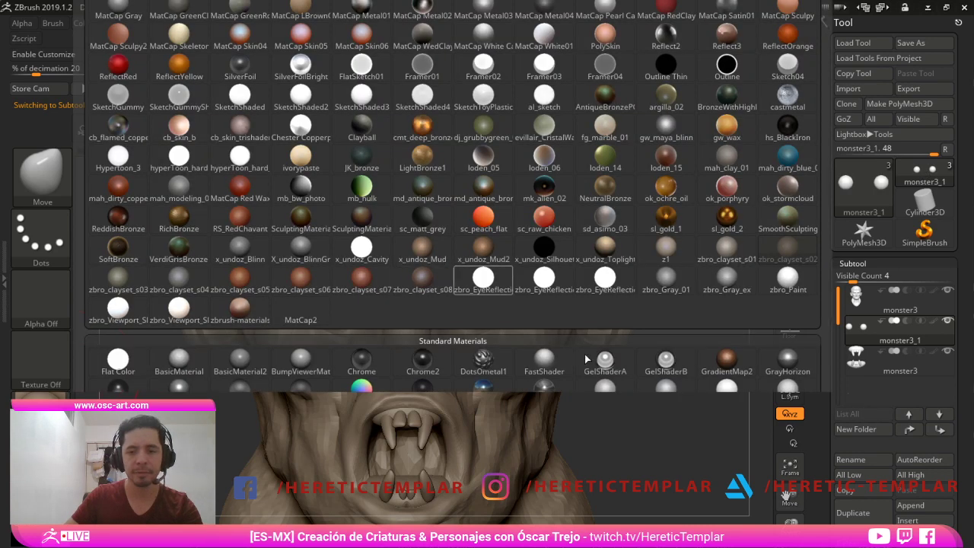
pyautogui.click(589, 279)
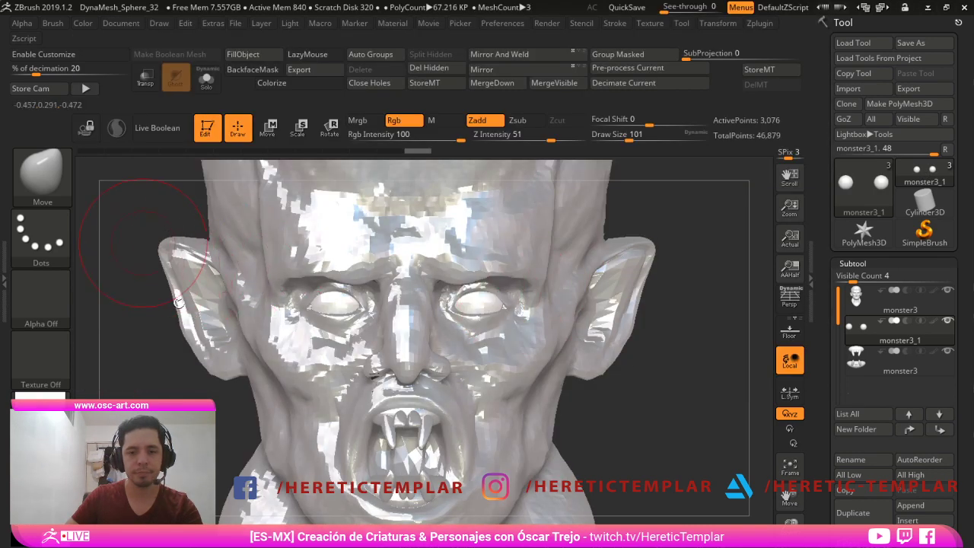
pyautogui.click(37, 495)
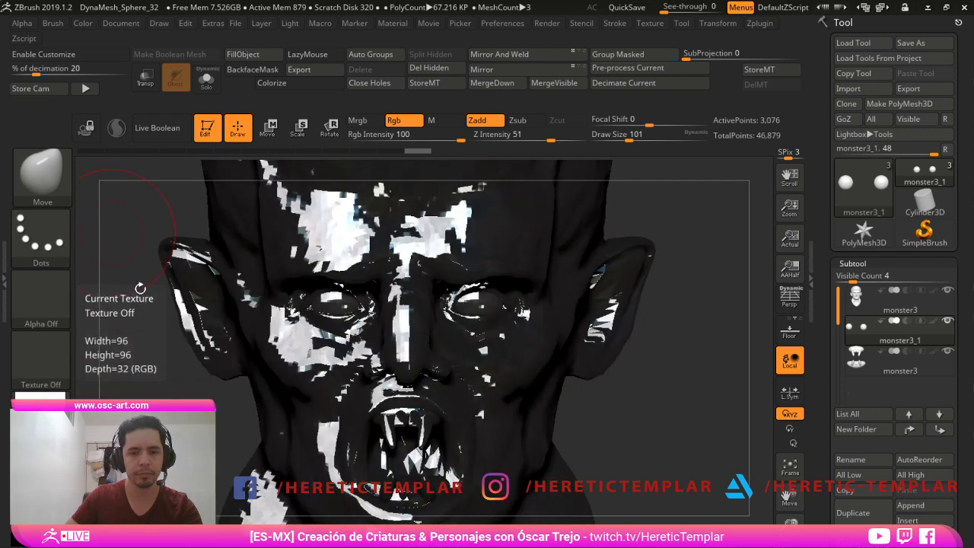
pyautogui.click(357, 120)
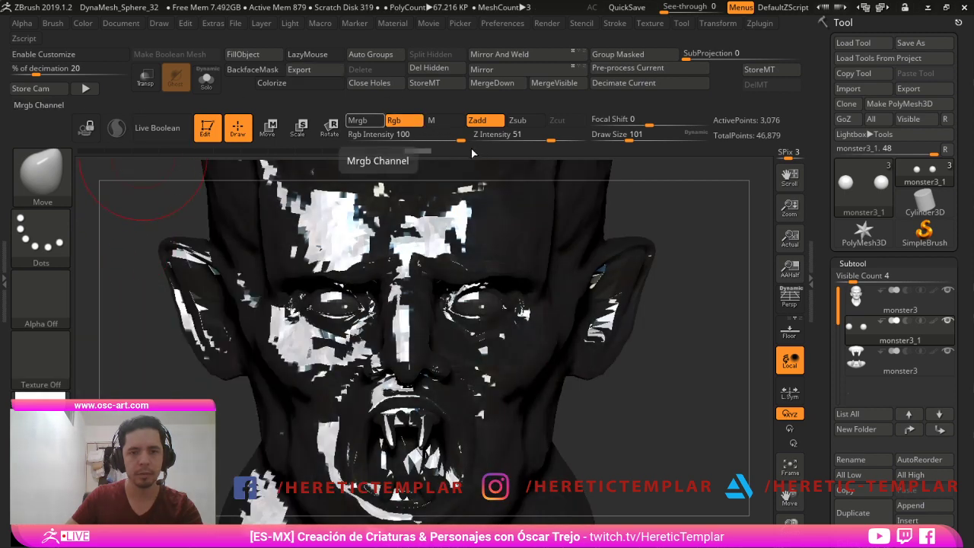
pyautogui.click(301, 82)
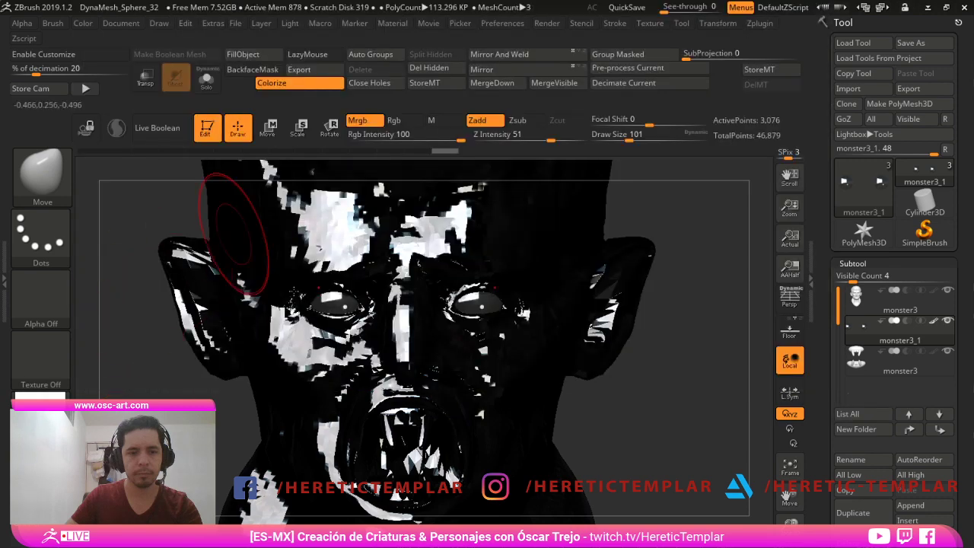
# - Switch the active material to zbro_clayset_s01 and set a light base colour for the rest of the bust
pyautogui.press('m')
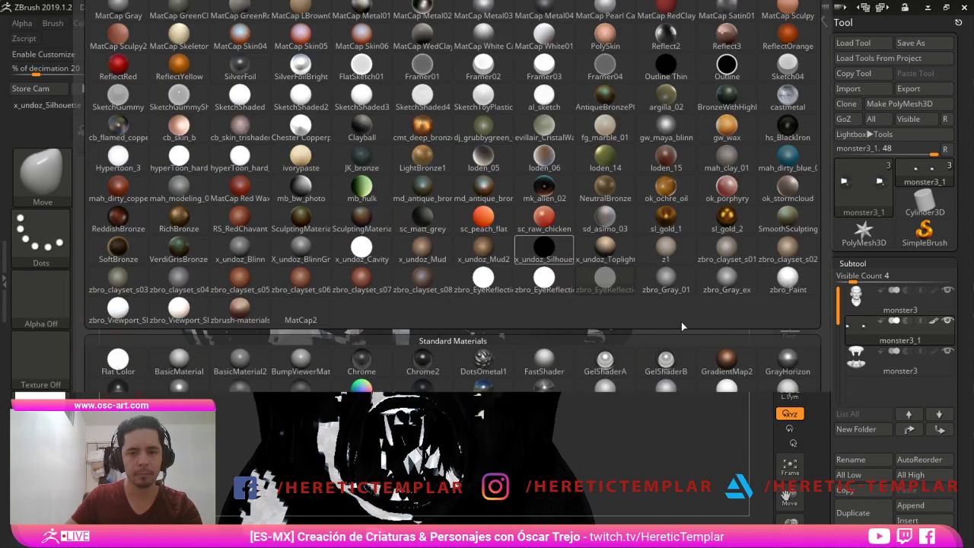
pyautogui.click(727, 248)
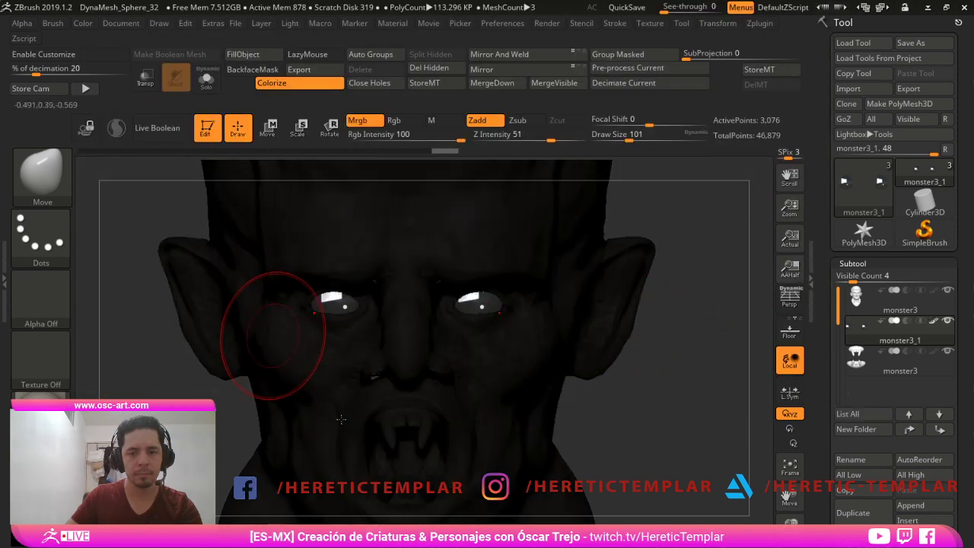
pyautogui.click(25, 467)
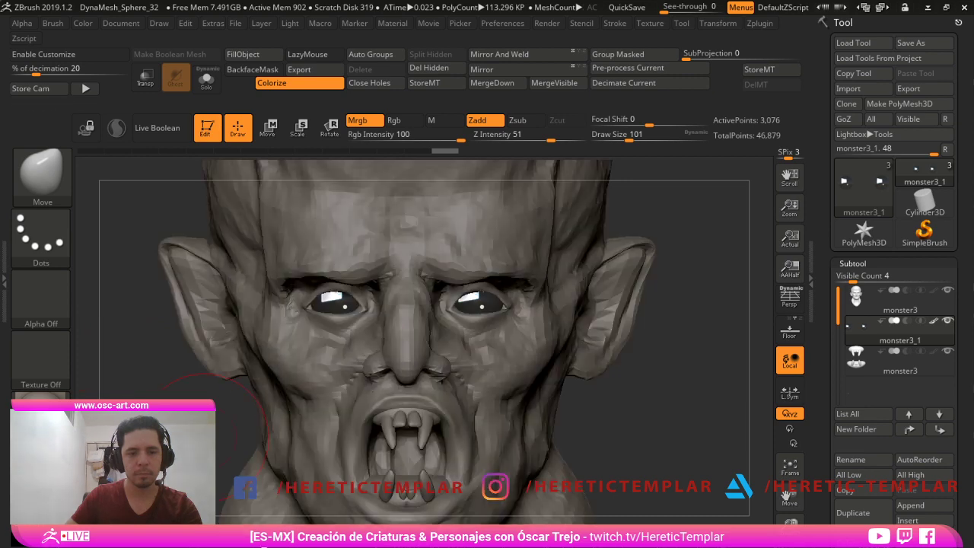
# - Select the head subtool and refine the eyelid corners with the Standard brush at draw size 23, smoothing around the eye
pyautogui.keyDown('alt'); pyautogui.moveTo(617, 370); pyautogui.dragTo(747, 467); pyautogui.keyUp('alt')
pyautogui.keyDown('alt'); pyautogui.click(456, 363); pyautogui.keyUp('alt')
pyautogui.moveTo(282, 495)
pyautogui.mouseDown()
pyautogui.moveTo(441, 498)
pyautogui.moveTo(388, 384)
pyautogui.mouseUp()
pyautogui.press('b')
pyautogui.press('s')
pyautogui.press('t')
pyautogui.press('s')
pyautogui.moveTo(344, 305); pyautogui.dragTo(311, 307)
pyautogui.press('shift')
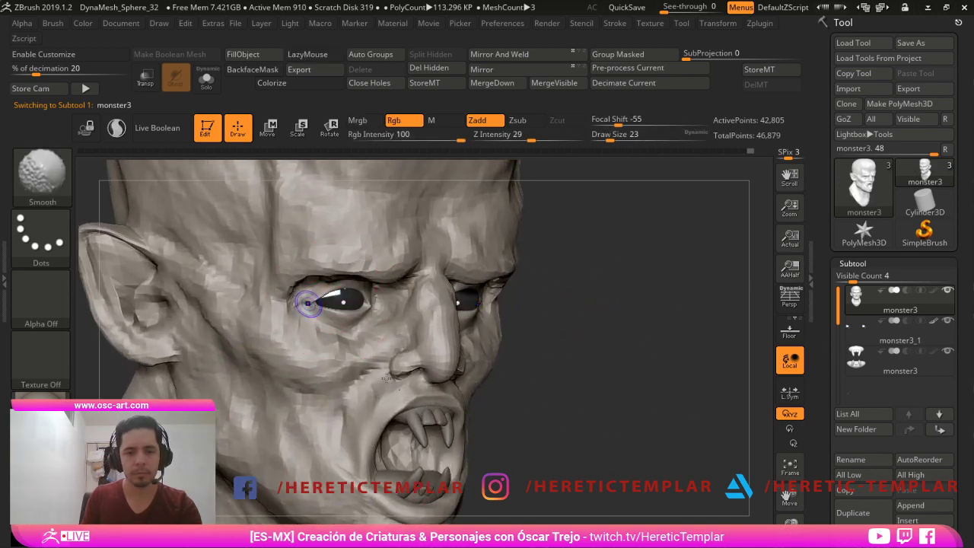
pyautogui.keyDown('shift'); pyautogui.moveTo(376, 288); pyautogui.dragTo(360, 313); pyautogui.keyUp('shift')
pyautogui.hotkey('ctrl', 'z')
pyautogui.moveTo(670, 366)
pyautogui.mouseDown()
pyautogui.moveTo(621, 365)
pyautogui.moveTo(681, 404)
pyautogui.moveTo(634, 405)
pyautogui.moveTo(648, 401)
pyautogui.moveTo(628, 371)
pyautogui.mouseUp()
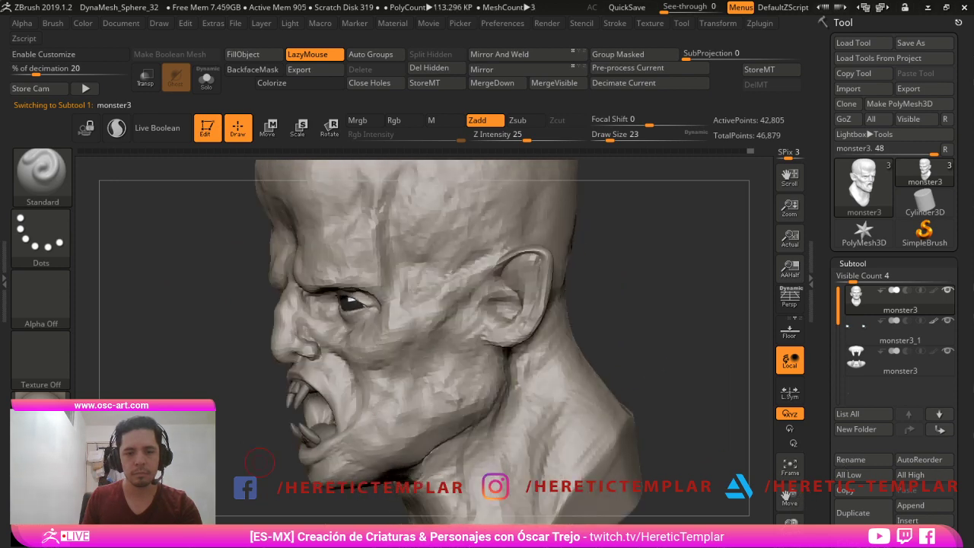
# - Adjust the upper lip in profile using the Move brush at draw size 101
pyautogui.moveTo(234, 457)
pyautogui.mouseDown()
pyautogui.moveTo(186, 458)
pyautogui.moveTo(229, 449)
pyautogui.mouseUp()
pyautogui.press('b')
pyautogui.press('m')
pyautogui.press('v')
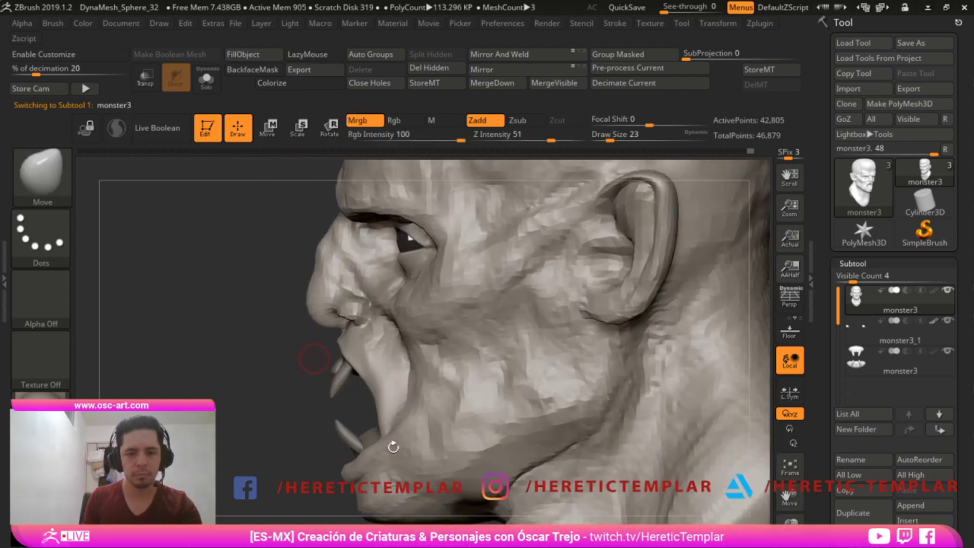
pyautogui.press(']')
pyautogui.press(']')
pyautogui.press(']')
pyautogui.press(']')
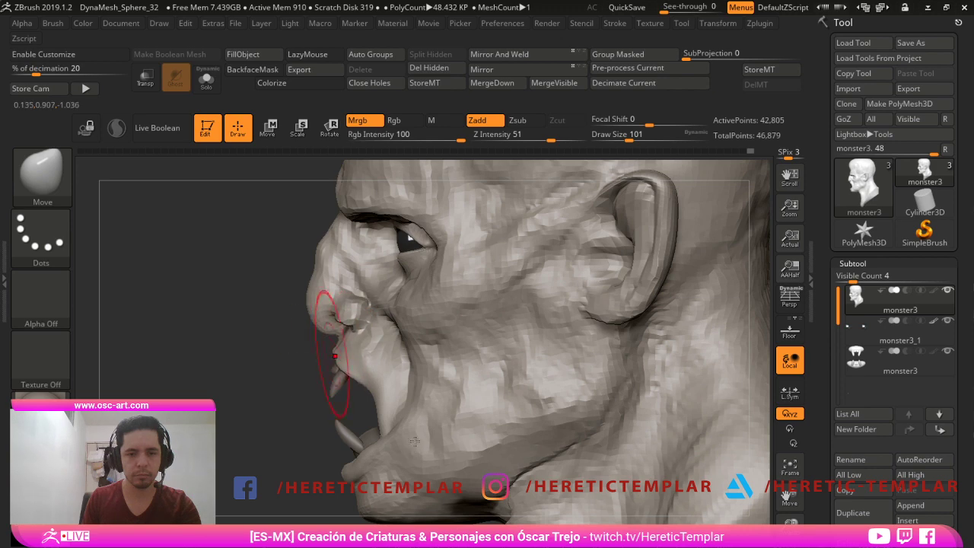
pyautogui.moveTo(266, 367); pyautogui.dragTo(369, 363)
# - Smooth the area beside the nostril on the head at draw size 51
pyautogui.press('[')
pyautogui.press('[')
pyautogui.press('[')
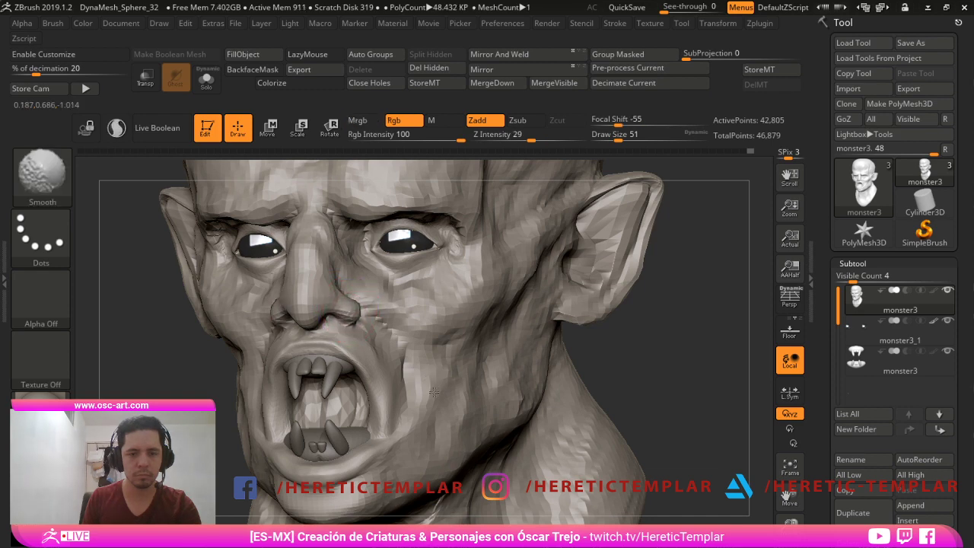
pyautogui.keyDown('shift'); pyautogui.moveTo(351, 318); pyautogui.dragTo(349, 328); pyautogui.keyUp('shift')
pyautogui.moveTo(349, 330)
pyautogui.mouseDown(button='right')
pyautogui.moveTo(408, 366)
pyautogui.moveTo(428, 341)
pyautogui.mouseUp(button='right')
pyautogui.moveTo(428, 340); pyautogui.dragTo(418, 342, button='right')
# - Adjust the shape around the mouth and jaw with the Move brush at draw size 74
pyautogui.press('s')
pyautogui.moveTo(313, 360); pyautogui.dragTo(304, 361)
pyautogui.moveTo(398, 359); pyautogui.dragTo(347, 380, button='right')
pyautogui.moveTo(435, 477); pyautogui.dragTo(320, 426)
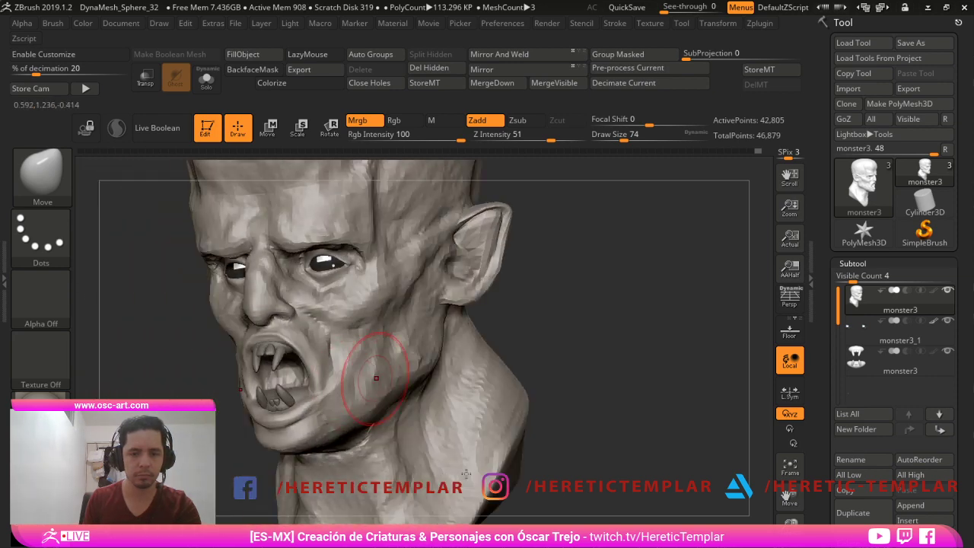
# - Isolate the head in Solo mode and build up the tongue inside the open mouth with the ClayBuildup brush
pyautogui.click(207, 79)
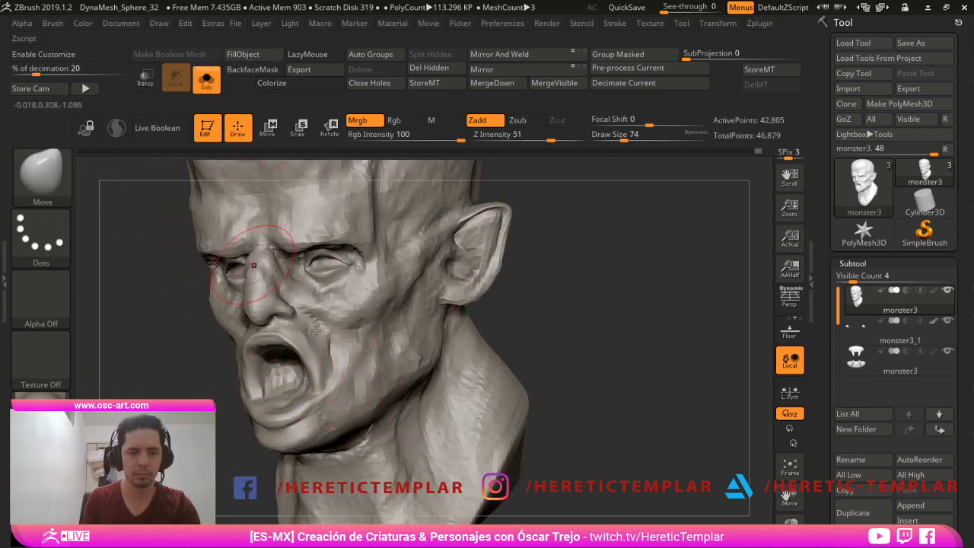
pyautogui.press('b')
pyautogui.press('c')
pyautogui.press('b')
pyautogui.press('s')
pyautogui.moveTo(261, 350); pyautogui.dragTo(255, 351)
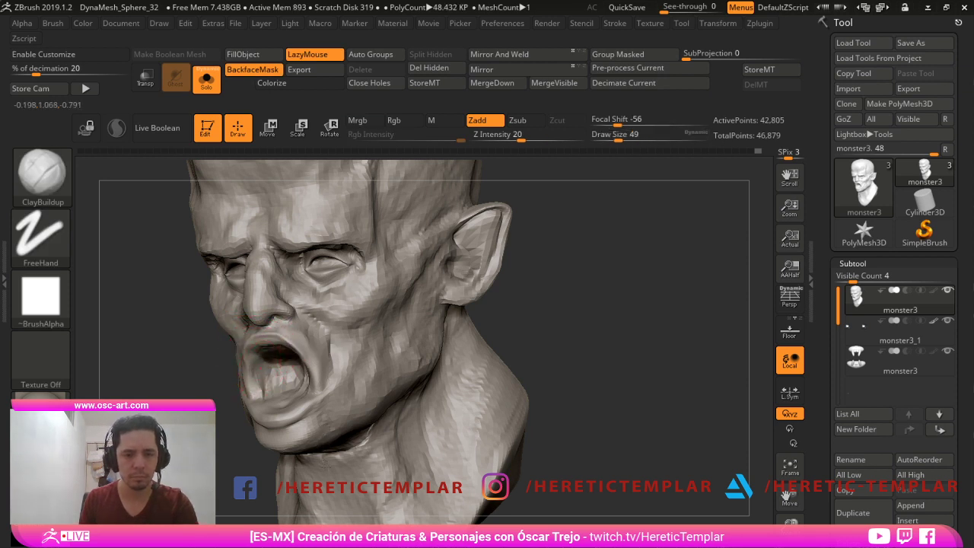
pyautogui.moveTo(268, 373); pyautogui.dragTo(298, 404, button='right')
pyautogui.press('[')
pyautogui.moveTo(278, 407)
pyautogui.mouseDown()
pyautogui.moveTo(282, 387)
pyautogui.moveTo(289, 395)
pyautogui.moveTo(271, 393)
pyautogui.mouseUp()
pyautogui.press(']')
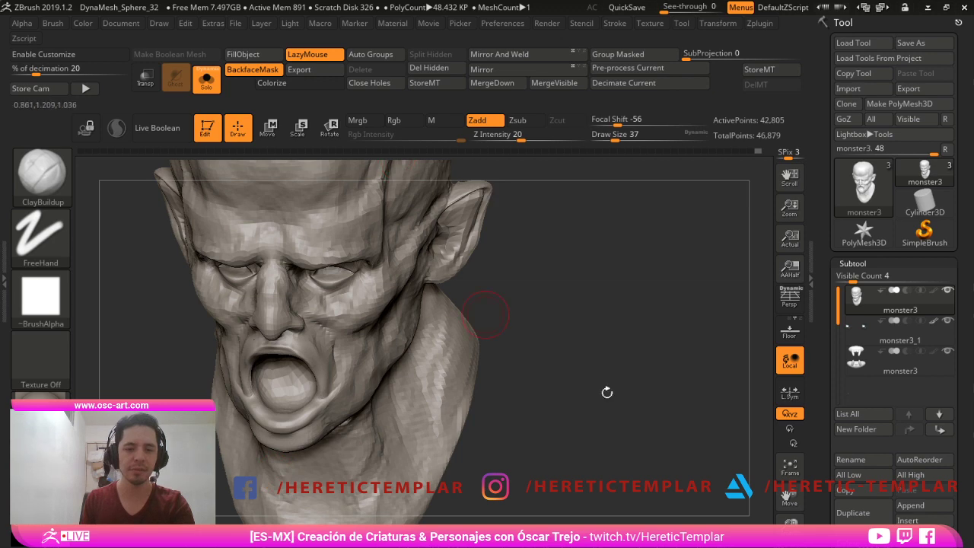
# - Build up volume on the cheek beside the mouth with ClayBuildup, enlarging the draw size to 90
pyautogui.moveTo(500, 315)
pyautogui.mouseDown()
pyautogui.moveTo(685, 327)
pyautogui.moveTo(595, 369)
pyautogui.mouseUp()
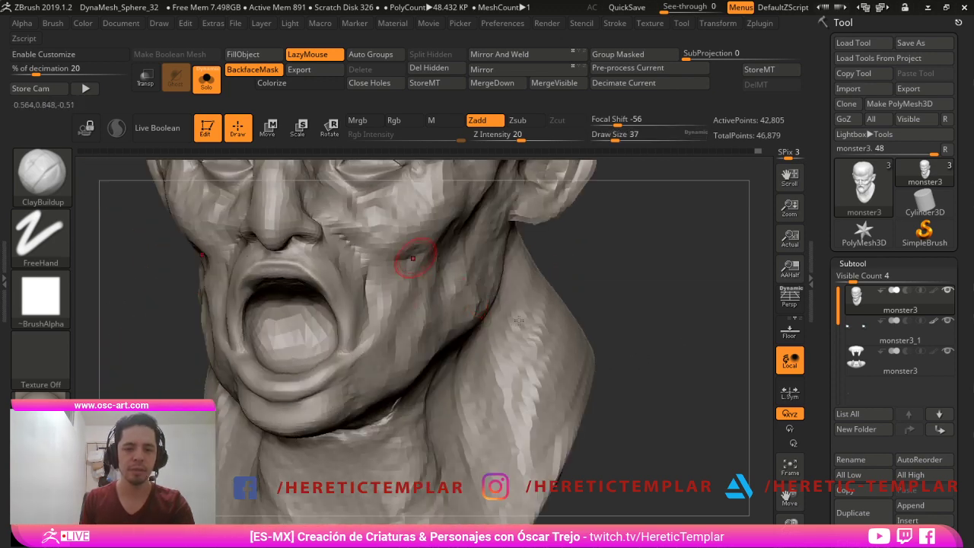
pyautogui.press(']')
pyautogui.moveTo(407, 259); pyautogui.dragTo(422, 248)
pyautogui.press(']')
pyautogui.press(']')
pyautogui.press(']')
pyautogui.press(']')
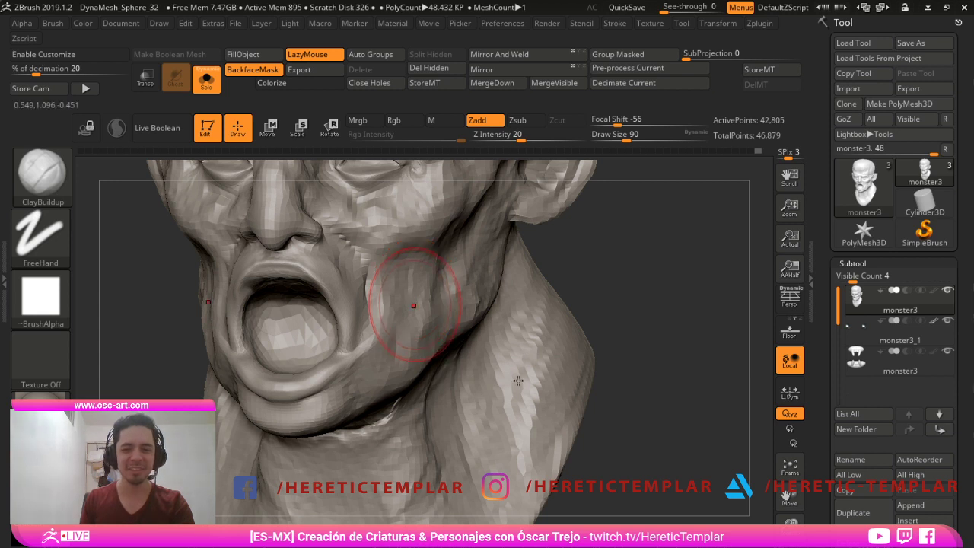
pyautogui.press('s')
pyautogui.click(407, 299)
pyautogui.press('s')
pyautogui.moveTo(420, 295)
pyautogui.mouseDown()
pyautogui.moveTo(422, 305)
pyautogui.moveTo(437, 245)
pyautogui.mouseUp()
pyautogui.press('s')
# - Carve and soften the crease below the cheekbone with the DamStandard brush at draw size 59
pyautogui.press('b')
pyautogui.press('d')
pyautogui.press('s')
pyautogui.press('s')
pyautogui.press('s')
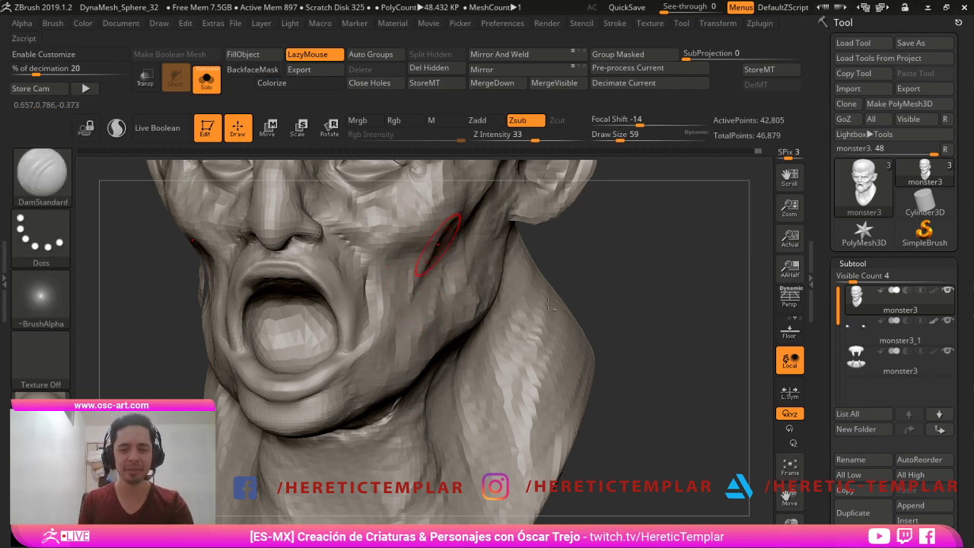
pyautogui.press('shift')
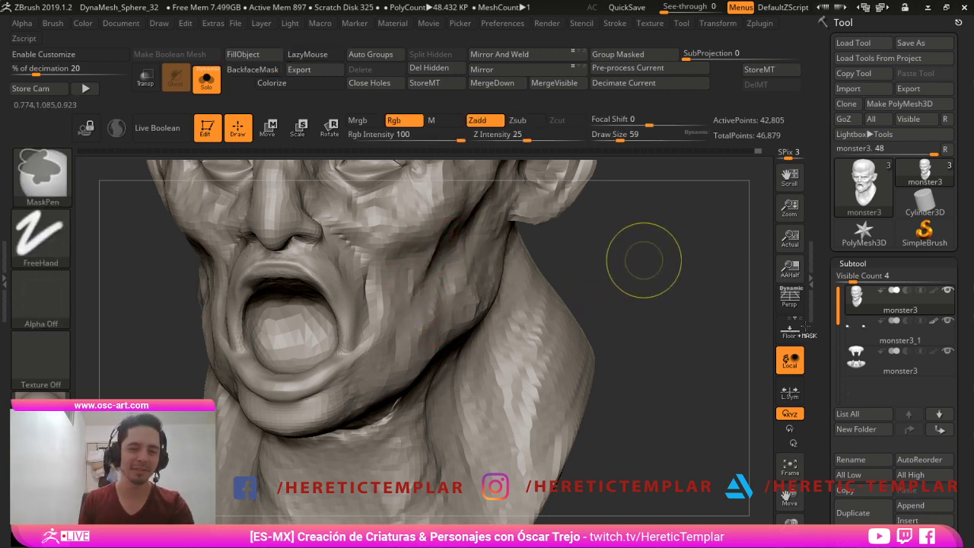
pyautogui.moveTo(644, 261)
pyautogui.keyDown('ctrl'); pyautogui.mouseDown(button='right')
pyautogui.moveTo(644, 228)
pyautogui.moveTo(689, 247)
pyautogui.moveTo(700, 267)
pyautogui.mouseUp(button='right'); pyautogui.keyUp('ctrl')
pyautogui.moveTo(441, 209); pyautogui.dragTo(675, 398)
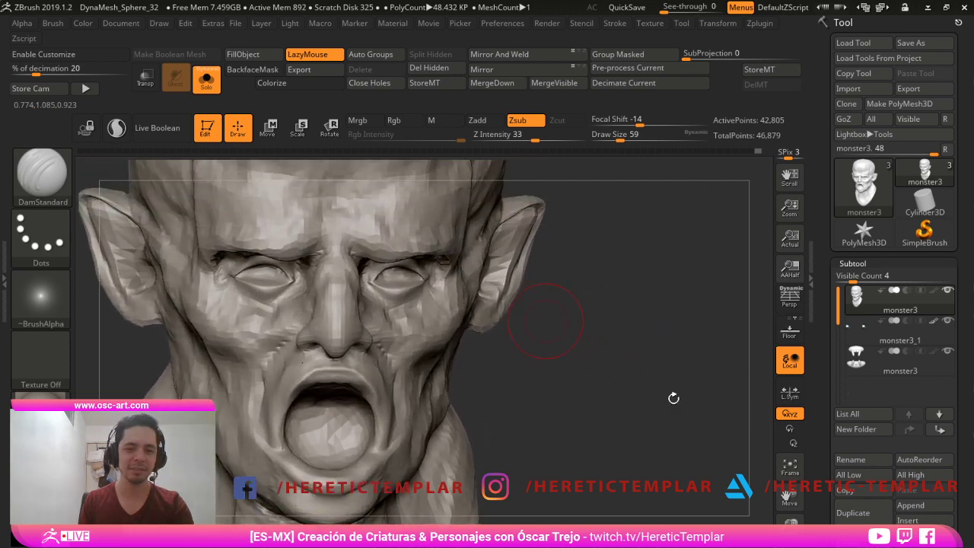
# - Carve the frown crease between the eyebrows with the DamStandard brush at draw size 56
pyautogui.press('s')
pyautogui.moveTo(336, 238)
pyautogui.mouseDown()
pyautogui.moveTo(313, 231)
pyautogui.moveTo(324, 267)
pyautogui.moveTo(352, 245)
pyautogui.mouseUp()
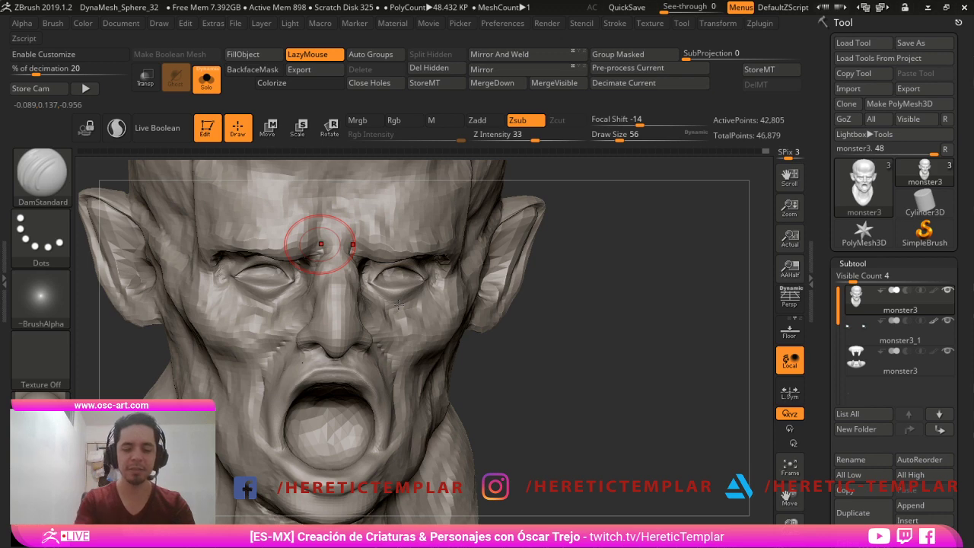
pyautogui.press('p')
pyautogui.press('p')
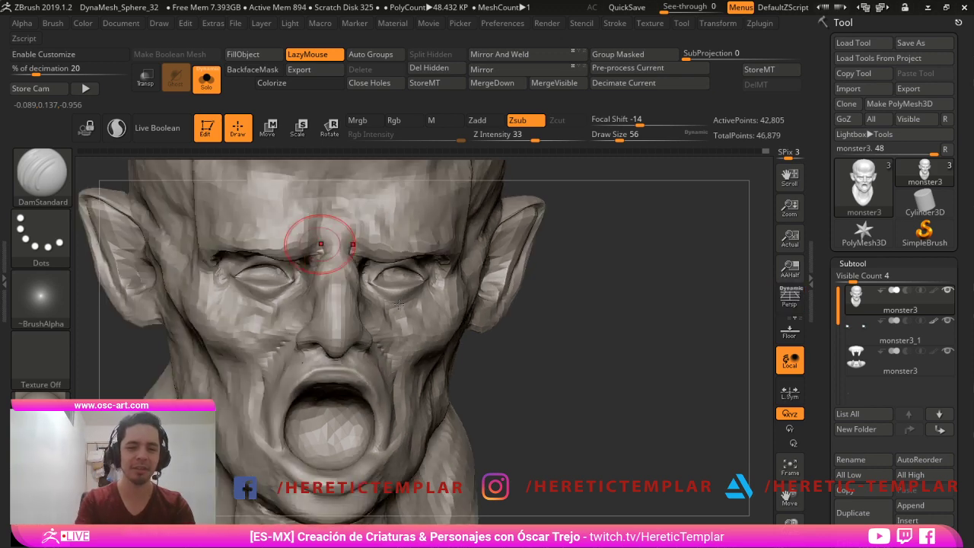
# - Inflate the inner brows and the tip of the nose with the Inflat brush
pyautogui.press('b')
pyautogui.press('i')
pyautogui.press('n')
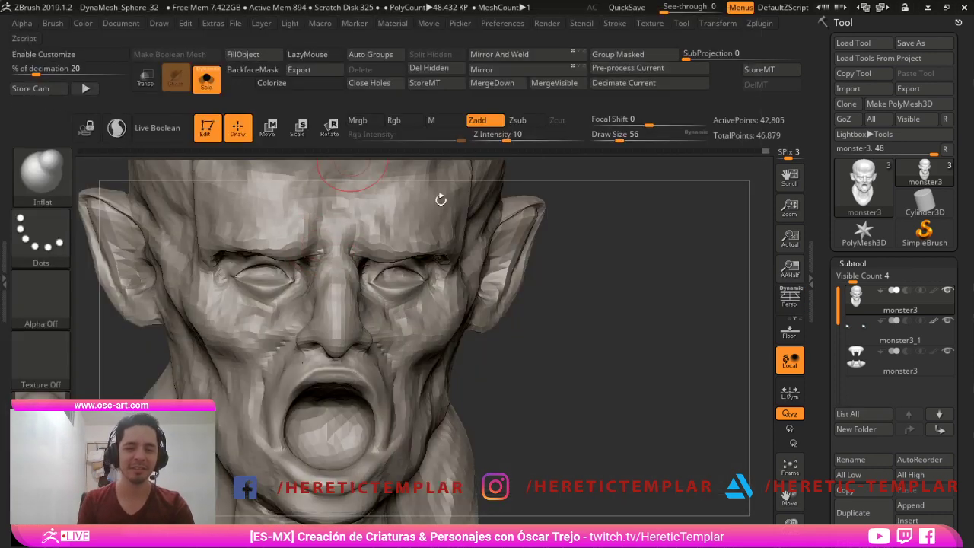
pyautogui.moveTo(320, 240); pyautogui.dragTo(324, 277)
pyautogui.moveTo(338, 346)
pyautogui.mouseDown()
pyautogui.moveTo(334, 313)
pyautogui.moveTo(333, 324)
pyautogui.mouseUp()
# - Remesh the head with the Remesh By Dynamesh deformer, raise its resolution in two passes, and inspect the wireframe
pyautogui.moveTo(674, 491)
pyautogui.keyDown('alt'); pyautogui.mouseDown()
pyautogui.moveTo(675, 457)
pyautogui.moveTo(364, 468)
pyautogui.moveTo(343, 453)
pyautogui.moveTo(487, 433)
pyautogui.moveTo(655, 385)
pyautogui.moveTo(700, 402)
pyautogui.moveTo(576, 407)
pyautogui.moveTo(675, 404)
pyautogui.mouseUp(); pyautogui.keyUp('alt')
pyautogui.press('w')
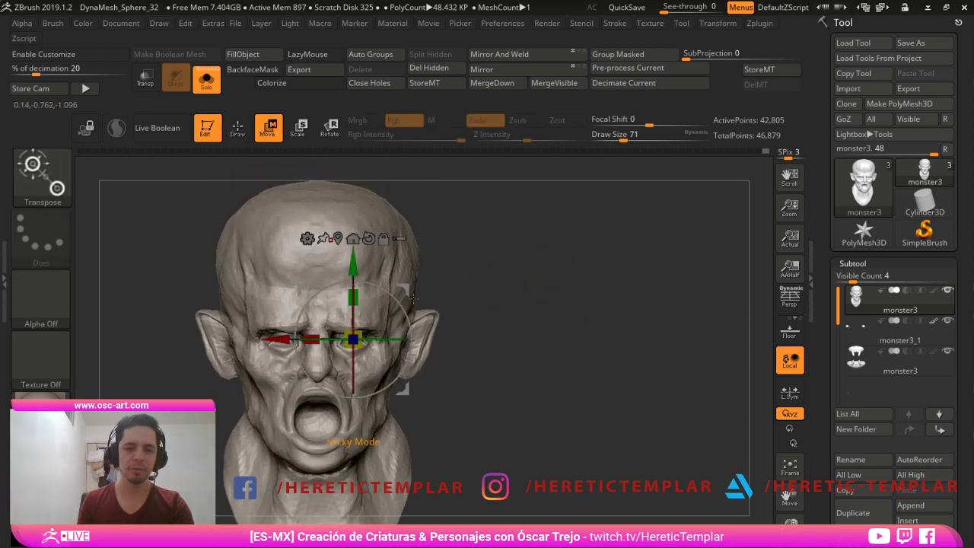
pyautogui.click(338, 240)
pyautogui.click(270, 291)
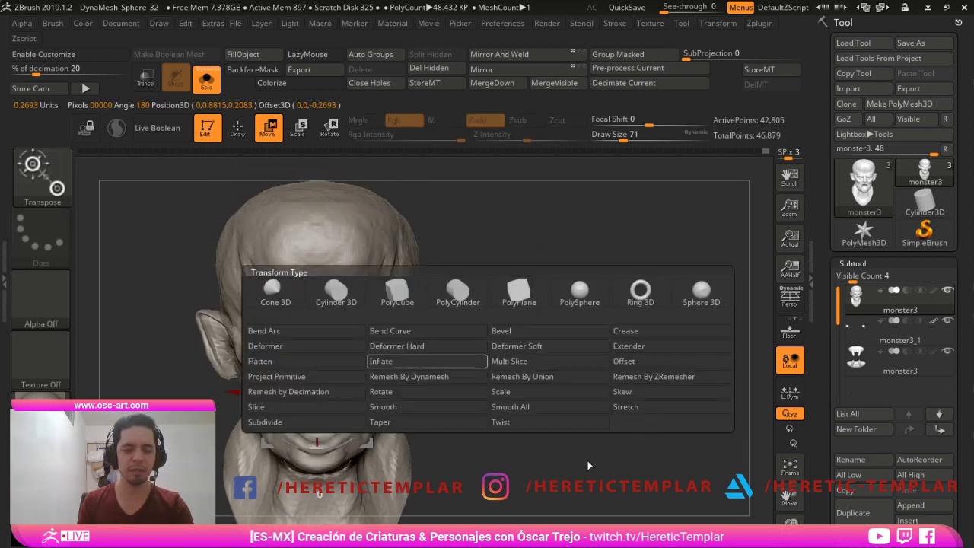
pyautogui.click(426, 361)
pyautogui.keyDown('alt'); pyautogui.moveTo(599, 322); pyautogui.dragTo(625, 355); pyautogui.keyUp('alt')
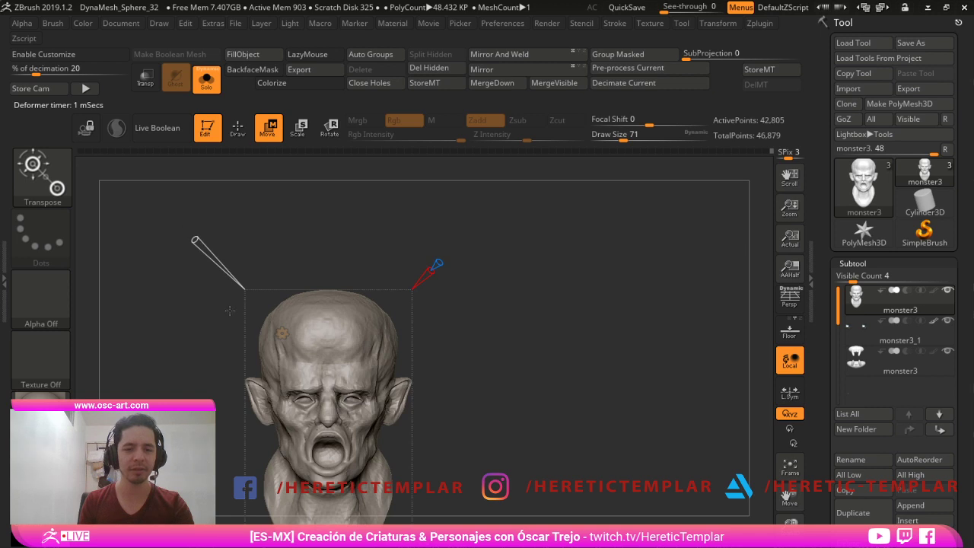
pyautogui.moveTo(197, 242); pyautogui.dragTo(204, 248)
pyautogui.keyDown('alt'); pyautogui.moveTo(213, 394); pyautogui.dragTo(235, 387); pyautogui.keyUp('alt')
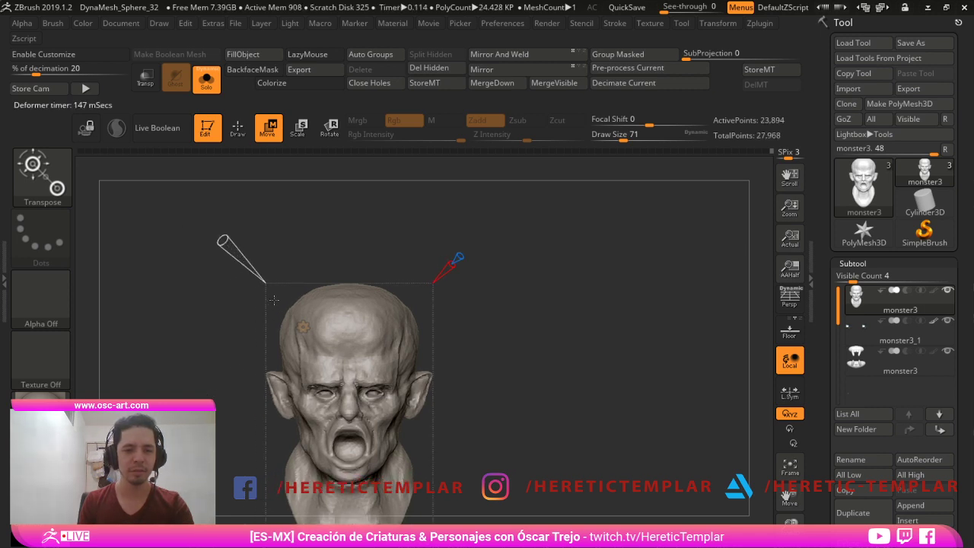
pyautogui.moveTo(273, 300); pyautogui.dragTo(255, 273)
pyautogui.keyDown('alt'); pyautogui.moveTo(212, 356); pyautogui.dragTo(242, 385); pyautogui.keyUp('alt')
pyautogui.hotkey('shift', 'f')
pyautogui.hotkey('shift', 'f')
pyautogui.click(340, 323)
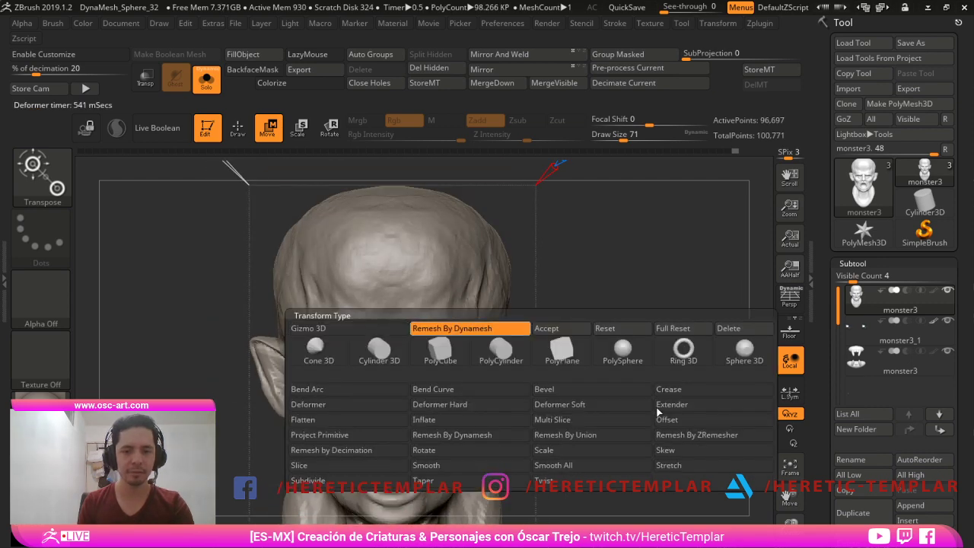
# - Stroke the area below the eye with the Standard brush at draw size 46
pyautogui.press('q')
pyautogui.moveTo(587, 404)
pyautogui.keyDown('alt'); pyautogui.mouseDown()
pyautogui.moveTo(569, 366)
pyautogui.moveTo(533, 332)
pyautogui.mouseUp(); pyautogui.keyUp('alt')
pyautogui.press('b')
pyautogui.press('s')
pyautogui.press('t')
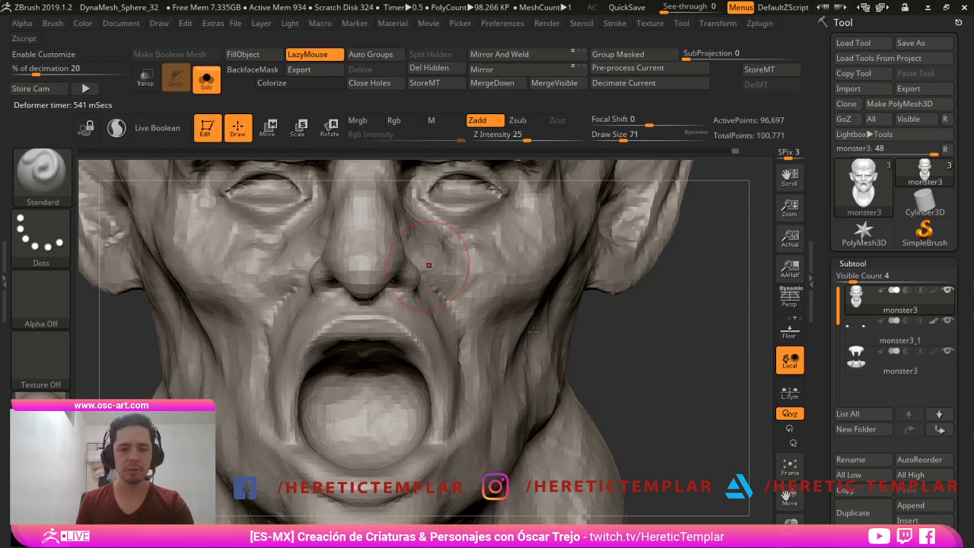
pyautogui.keyDown('alt'); pyautogui.moveTo(429, 265); pyautogui.dragTo(395, 333, button='right'); pyautogui.keyUp('alt')
pyautogui.press('s')
pyautogui.moveTo(418, 296); pyautogui.dragTo(460, 299)
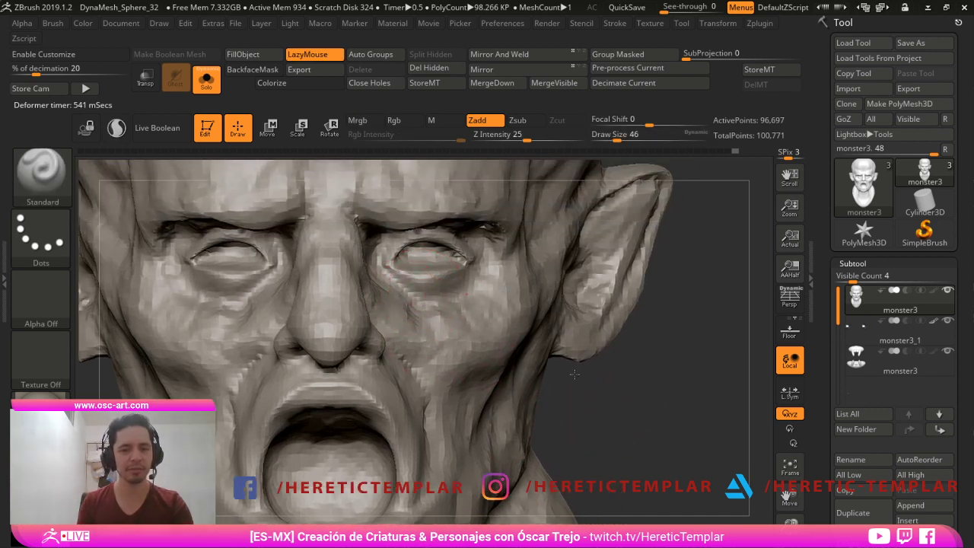
# - Delete the current remesh of the head and apply Remesh By Dynamesh again at a denser resolution
pyautogui.moveTo(711, 433)
pyautogui.keyDown('alt'); pyautogui.mouseDown()
pyautogui.moveTo(726, 446)
pyautogui.moveTo(729, 428)
pyautogui.moveTo(715, 430)
pyautogui.mouseUp(); pyautogui.keyUp('alt')
pyautogui.press('w')
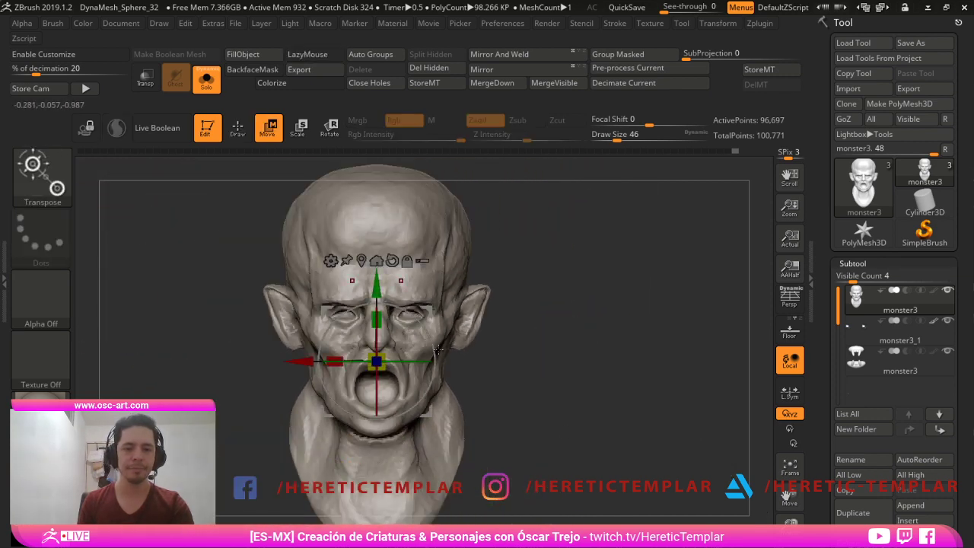
pyautogui.click(331, 261)
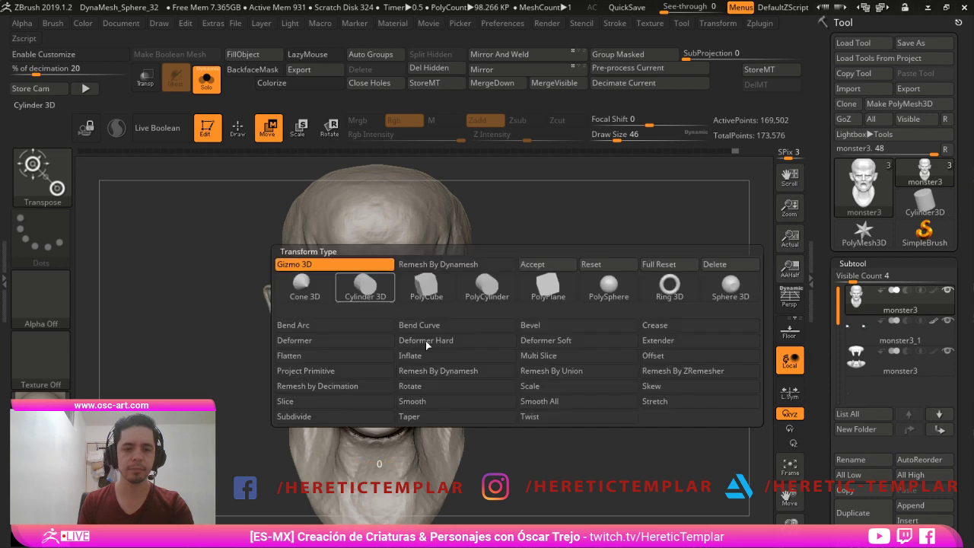
pyautogui.click(715, 264)
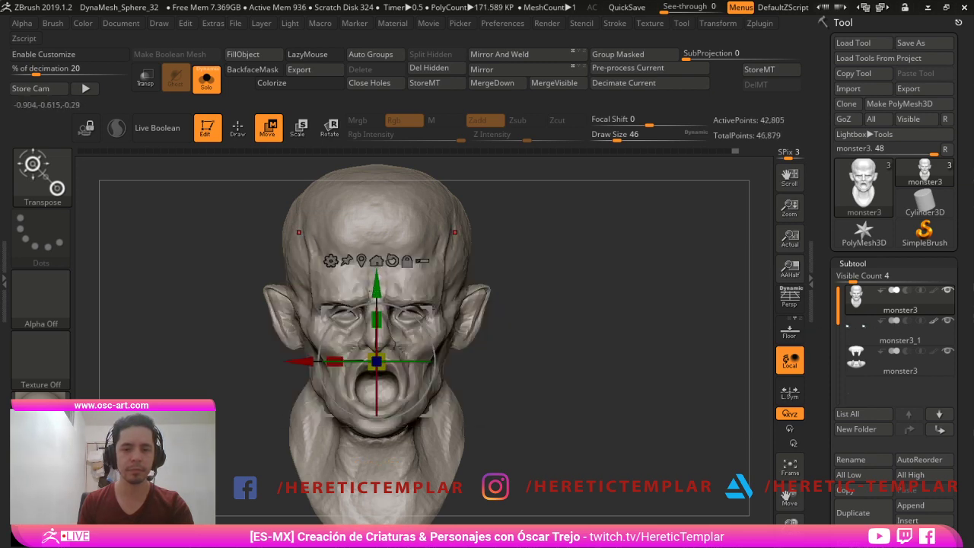
pyautogui.click(330, 260)
pyautogui.click(464, 346)
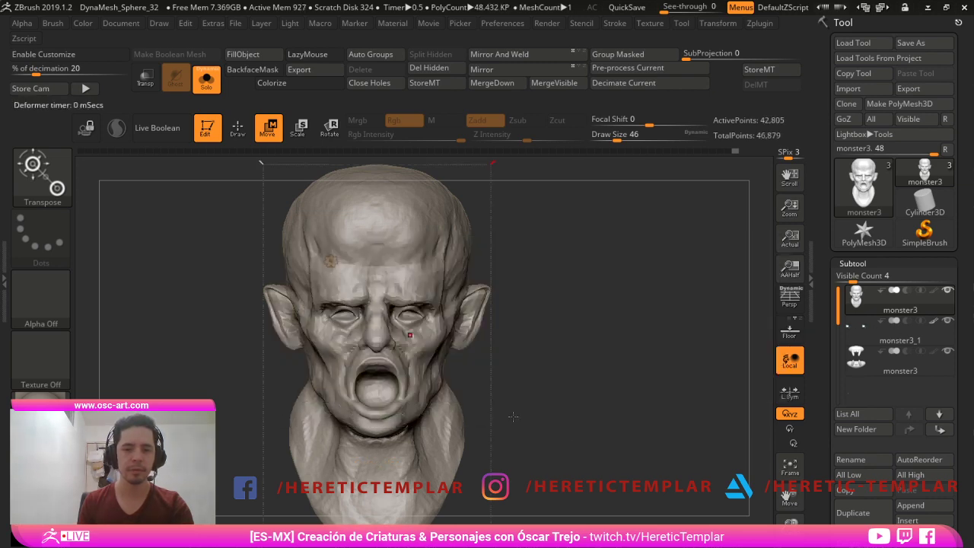
pyautogui.moveTo(291, 393)
pyautogui.keyDown('alt'); pyautogui.mouseDown()
pyautogui.moveTo(299, 436)
pyautogui.moveTo(293, 380)
pyautogui.mouseUp(); pyautogui.keyUp('alt')
pyautogui.moveTo(241, 220); pyautogui.dragTo(227, 204)
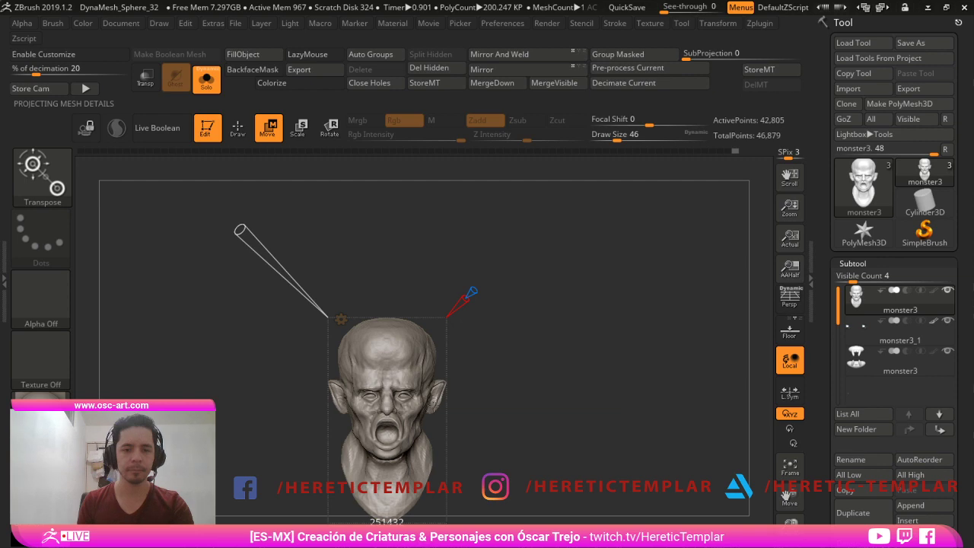
pyautogui.click(341, 319)
pyautogui.click(335, 318)
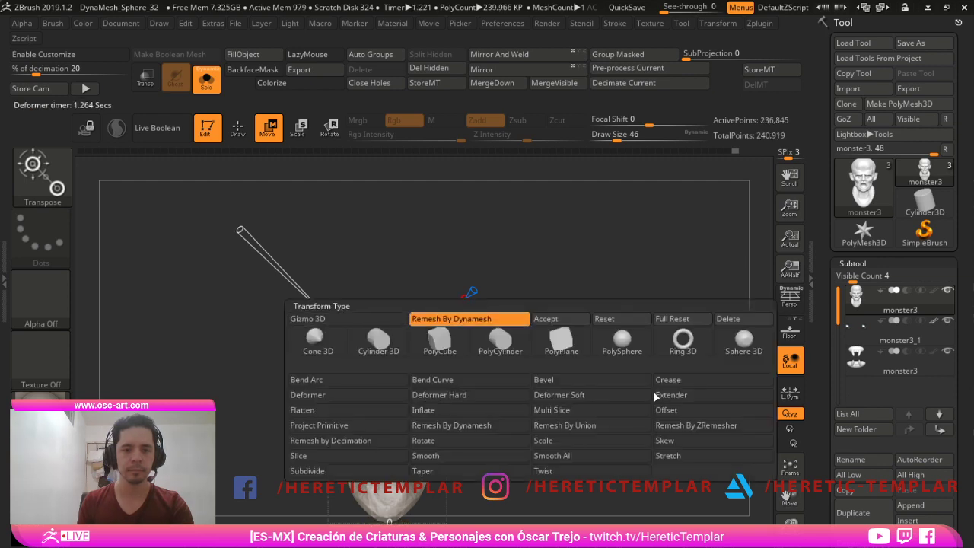
pyautogui.moveTo(662, 503)
pyautogui.keyDown('alt'); pyautogui.mouseDown()
pyautogui.moveTo(692, 448)
pyautogui.moveTo(687, 487)
pyautogui.mouseUp(); pyautogui.keyUp('alt')
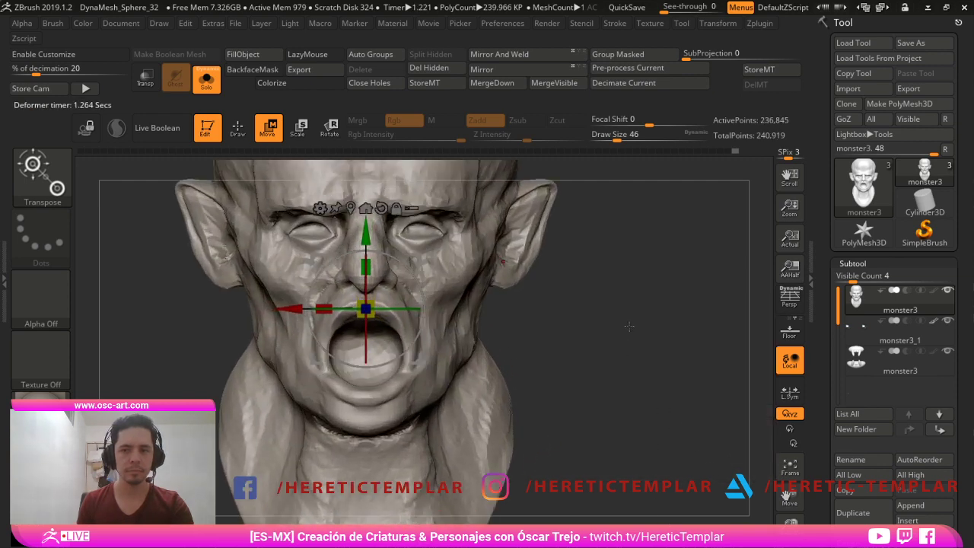
# - Try carving the inner eye corner with the DamStandard brush at draw size 31
pyautogui.press('q')
pyautogui.moveTo(707, 407)
pyautogui.keyDown('alt'); pyautogui.mouseDown()
pyautogui.moveTo(681, 479)
pyautogui.moveTo(713, 493)
pyautogui.moveTo(682, 525)
pyautogui.mouseUp(); pyautogui.keyUp('alt')
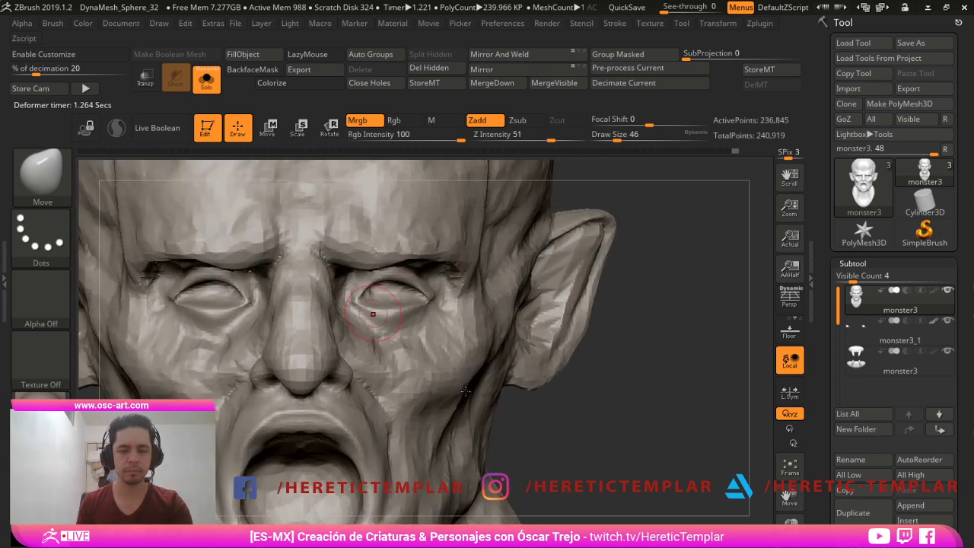
pyautogui.keyDown('alt'); pyautogui.moveTo(767, 500); pyautogui.dragTo(731, 505); pyautogui.keyUp('alt')
pyautogui.press('b')
pyautogui.press('d')
pyautogui.press('s')
pyautogui.press('s')
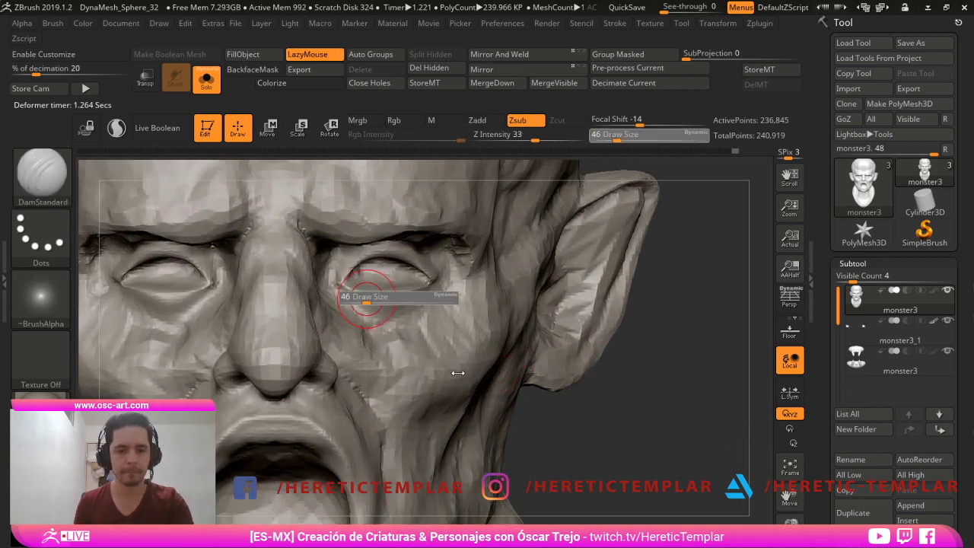
pyautogui.moveTo(365, 298); pyautogui.dragTo(362, 296)
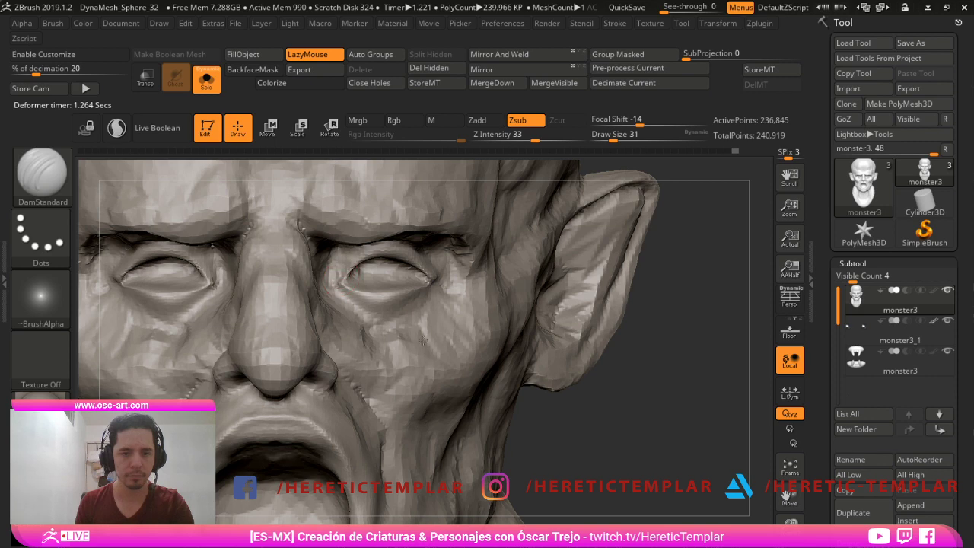
pyautogui.press('ctrl')
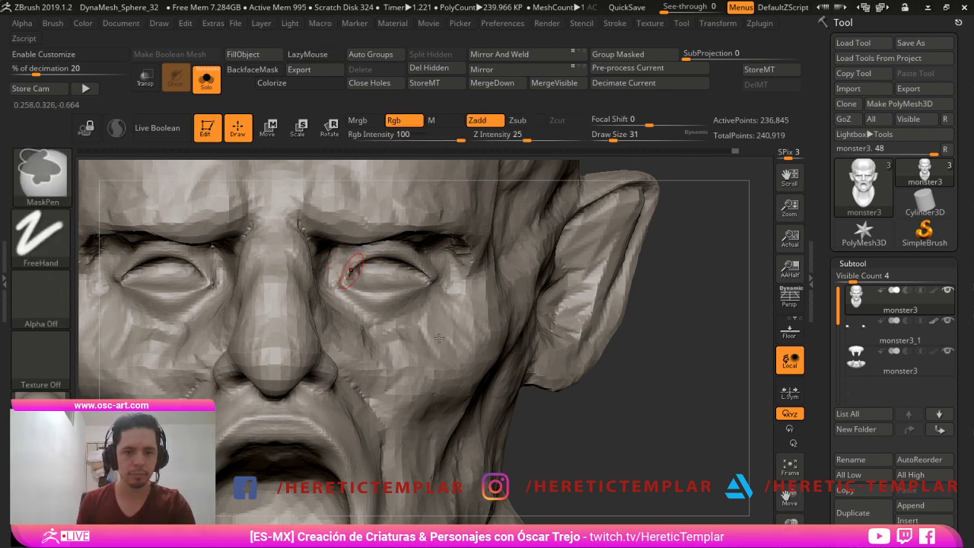
# - Check the head's wireframe and try building up the inner eye corner with the Clay brush at draw size 39
pyautogui.keyDown('alt'); pyautogui.moveTo(723, 498); pyautogui.dragTo(712, 438); pyautogui.keyUp('alt')
pyautogui.hotkey('shift', 'f')
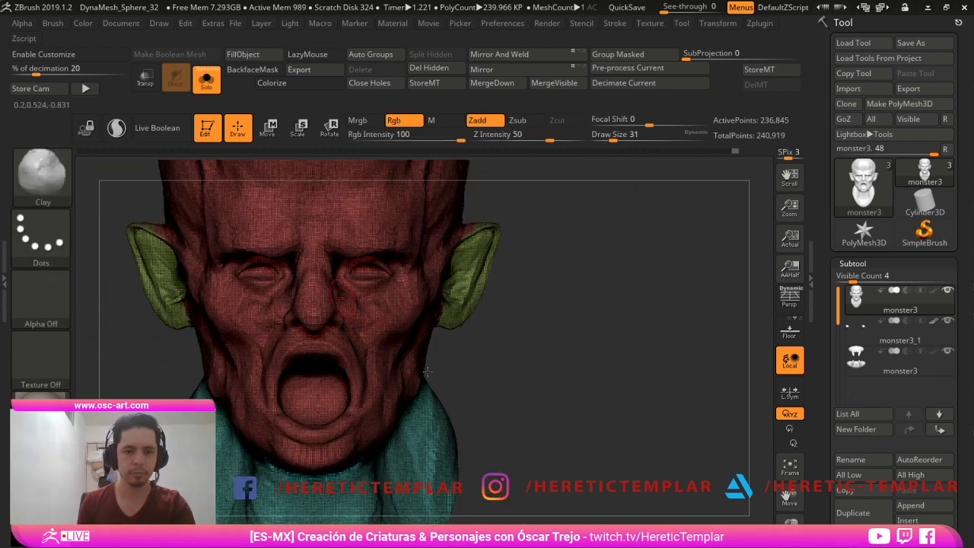
pyautogui.hotkey('shift', 'f')
pyautogui.keyDown('alt'); pyautogui.moveTo(574, 291); pyautogui.dragTo(565, 376); pyautogui.keyUp('alt')
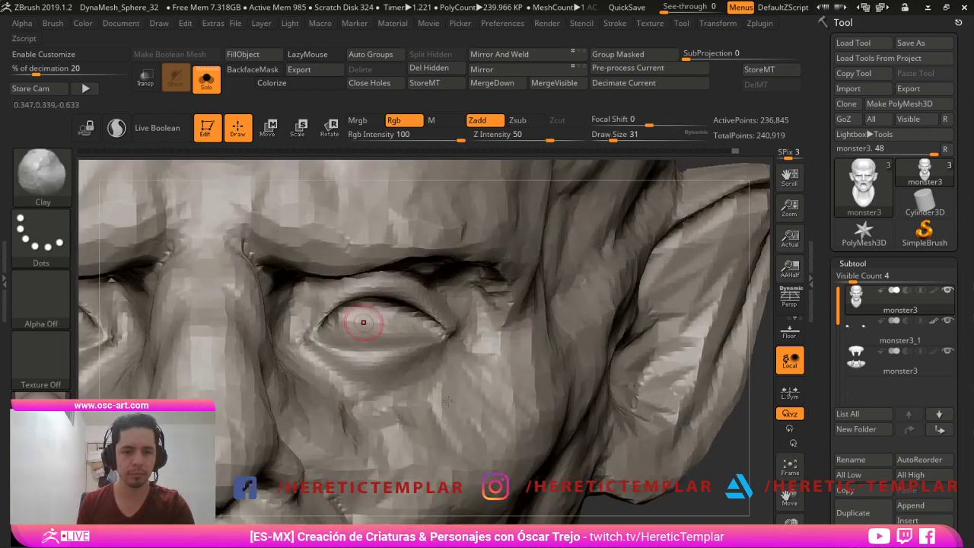
pyautogui.press('s')
pyautogui.moveTo(319, 327); pyautogui.dragTo(321, 327)
pyautogui.moveTo(311, 340)
pyautogui.mouseDown()
pyautogui.moveTo(325, 312)
pyautogui.moveTo(353, 296)
pyautogui.mouseUp()
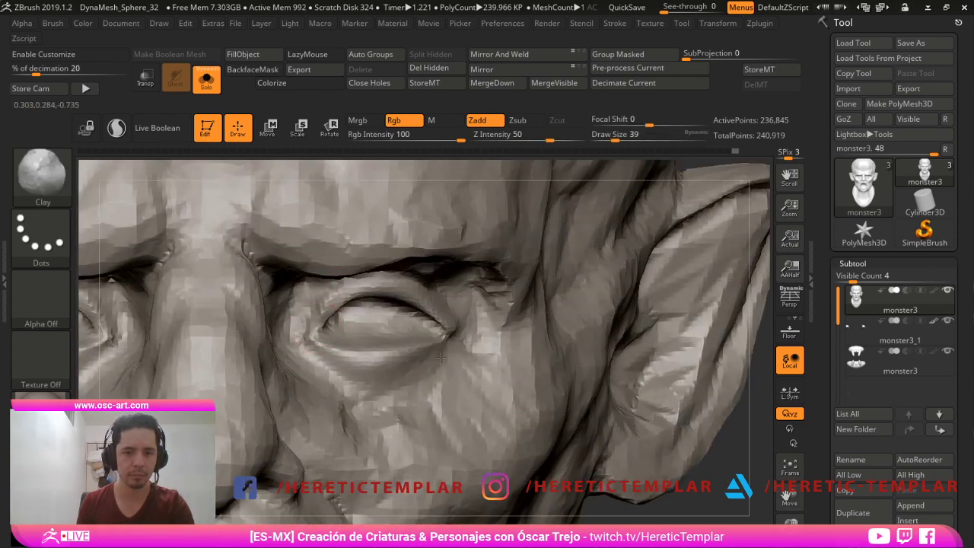
pyautogui.press('ctrl')
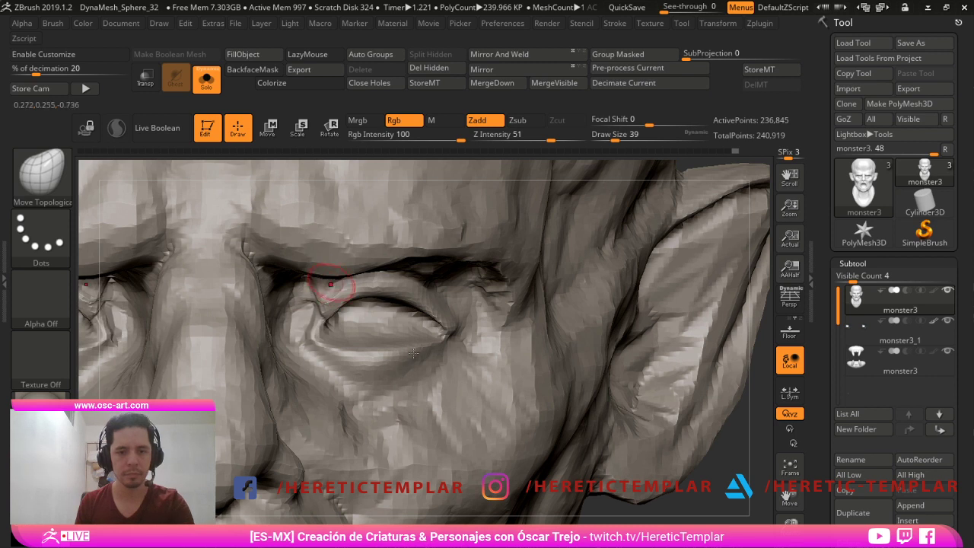
# - Try Move Topological on the inner upper eyelid and carve the inner eye corner with DamStandard, ending at draw size 41
pyautogui.press('b')
pyautogui.press('m')
pyautogui.press('t')
pyautogui.press('b')
pyautogui.press('d')
pyautogui.press('s')
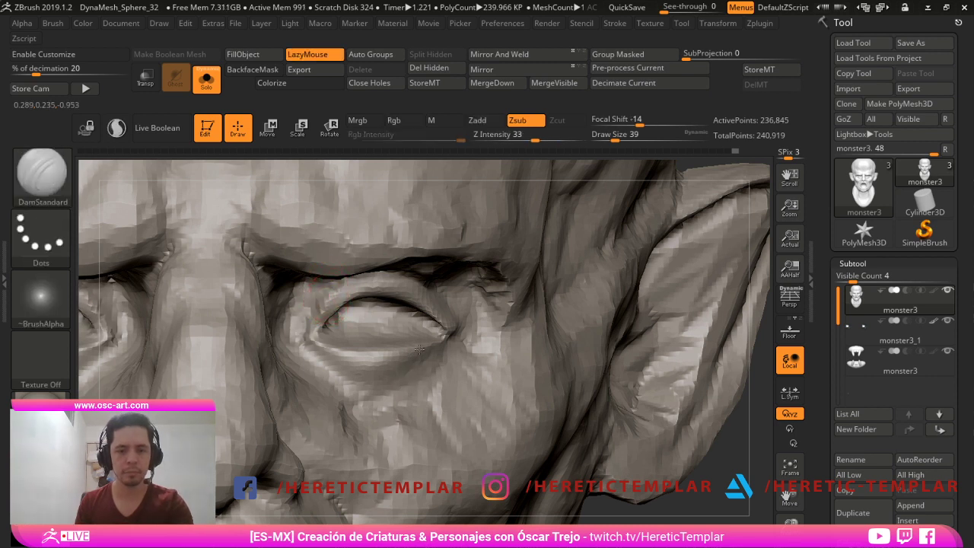
pyautogui.moveTo(327, 304); pyautogui.dragTo(310, 340)
pyautogui.press('[')
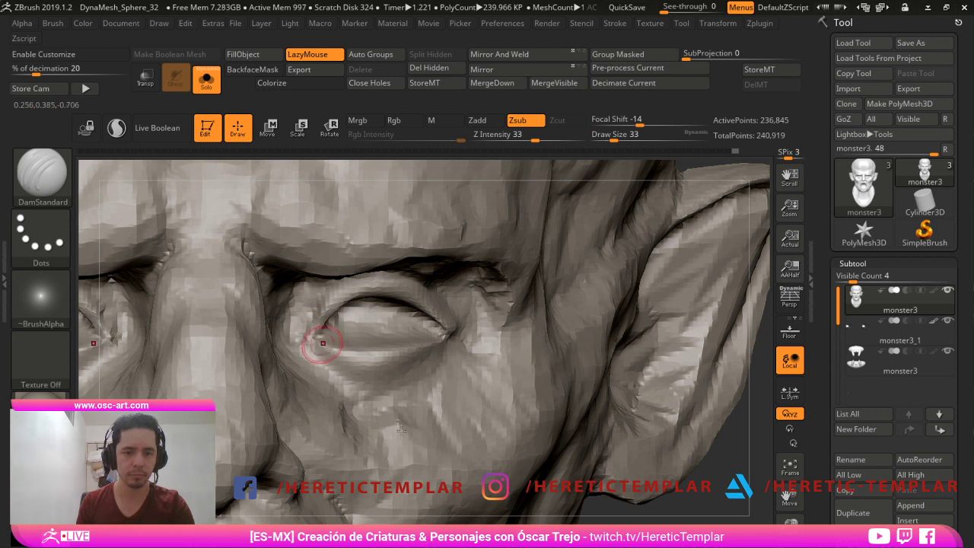
pyautogui.press(']')
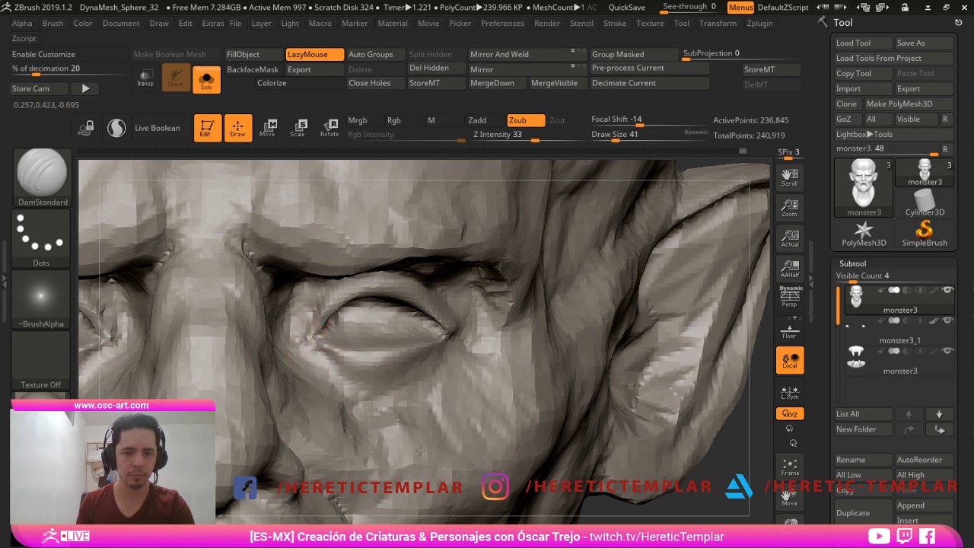
# - Build up and smooth the lower eyelid with the Standard brush at draw size 41
pyautogui.press('b')
pyautogui.press('s')
pyautogui.press('t')
pyautogui.moveTo(351, 367)
pyautogui.mouseDown()
pyautogui.moveTo(416, 380)
pyautogui.moveTo(356, 380)
pyautogui.moveTo(430, 367)
pyautogui.mouseUp()
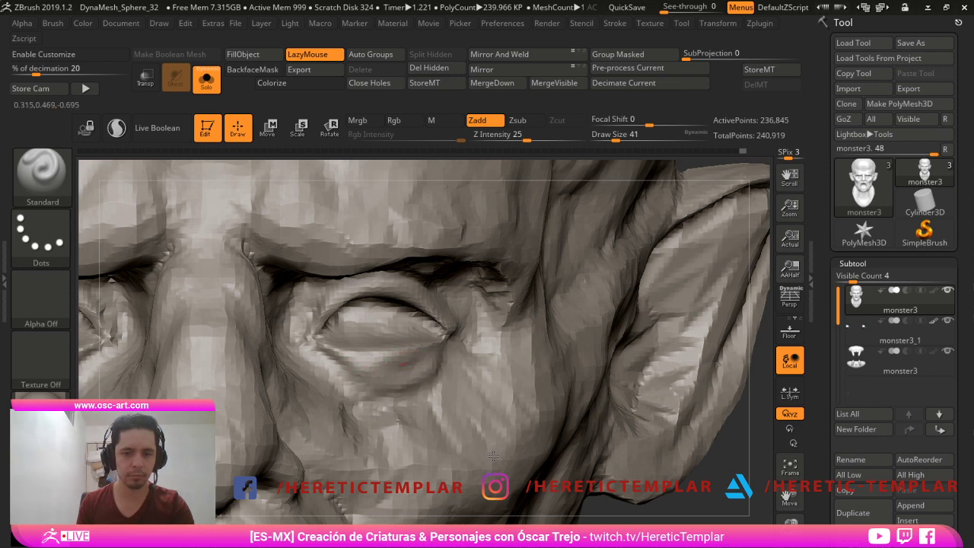
pyautogui.press('shift')
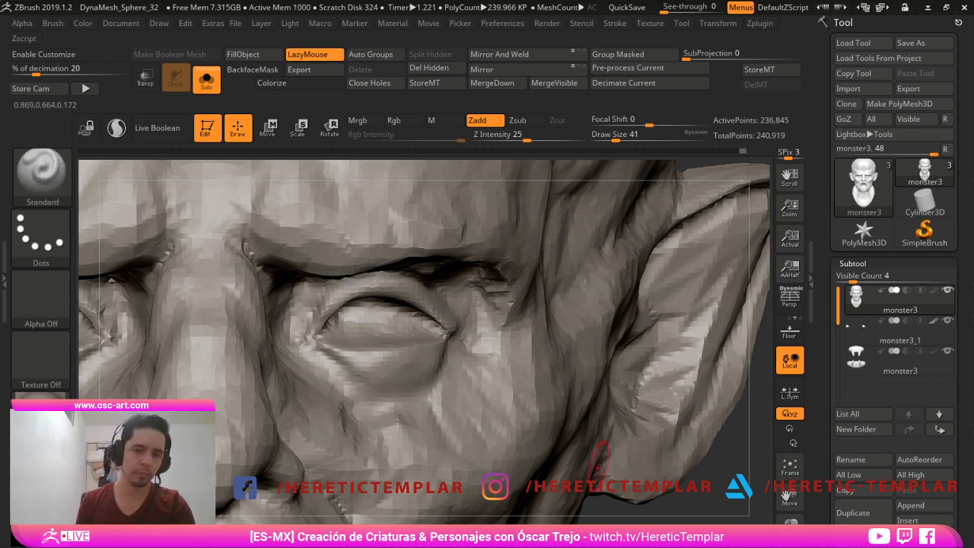
# - Undo the eye strokes and the latest remesh, and delete the earlier remesh, accepting the loss of newer undo history
pyautogui.moveTo(708, 487)
pyautogui.keyDown('alt'); pyautogui.mouseDown()
pyautogui.moveTo(742, 502)
pyautogui.moveTo(664, 450)
pyautogui.moveTo(643, 412)
pyautogui.mouseUp(); pyautogui.keyUp('alt')
pyautogui.press('ctrl')
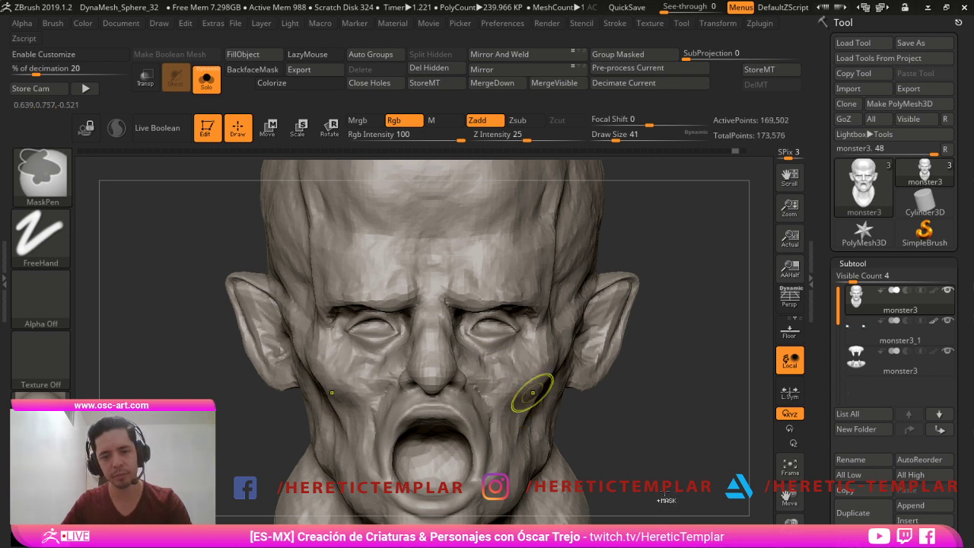
pyautogui.press('w')
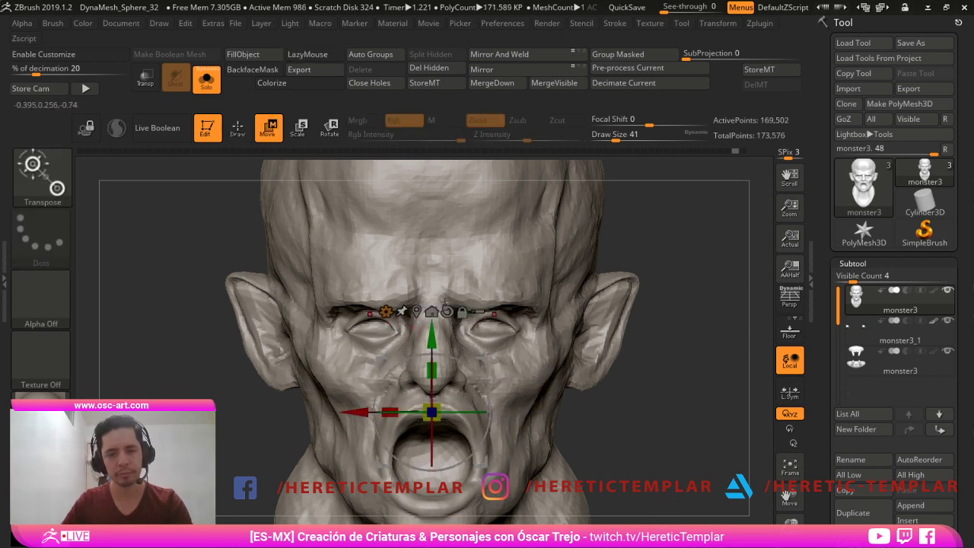
pyautogui.click(385, 311)
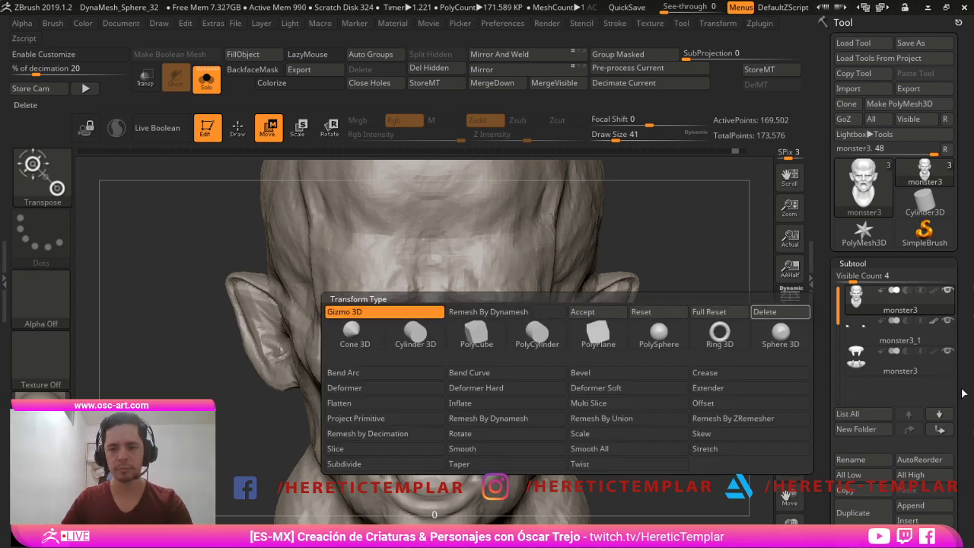
pyautogui.click(765, 311)
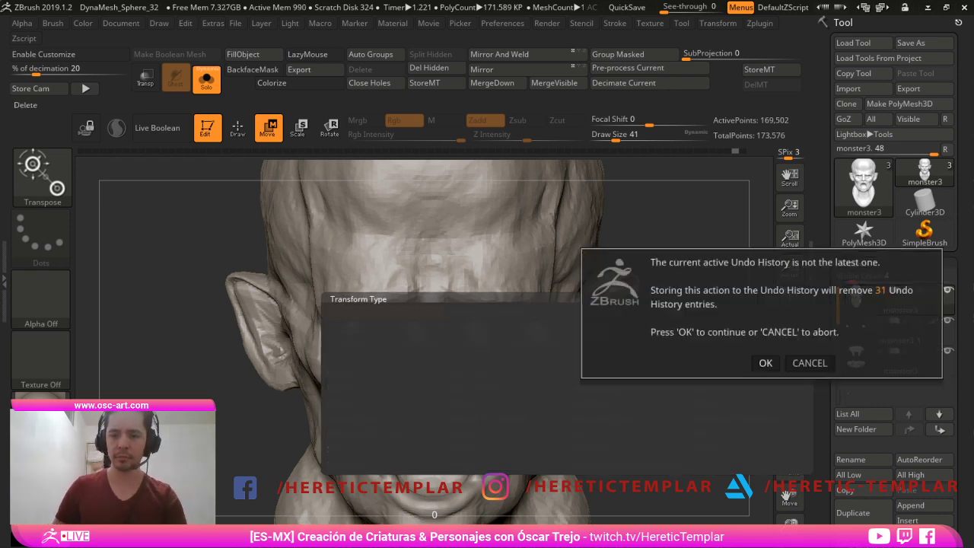
pyautogui.click(766, 363)
# - Remesh the head with the Remesh By Dynamesh deformer at a still higher resolution and accept the result
pyautogui.click(385, 310)
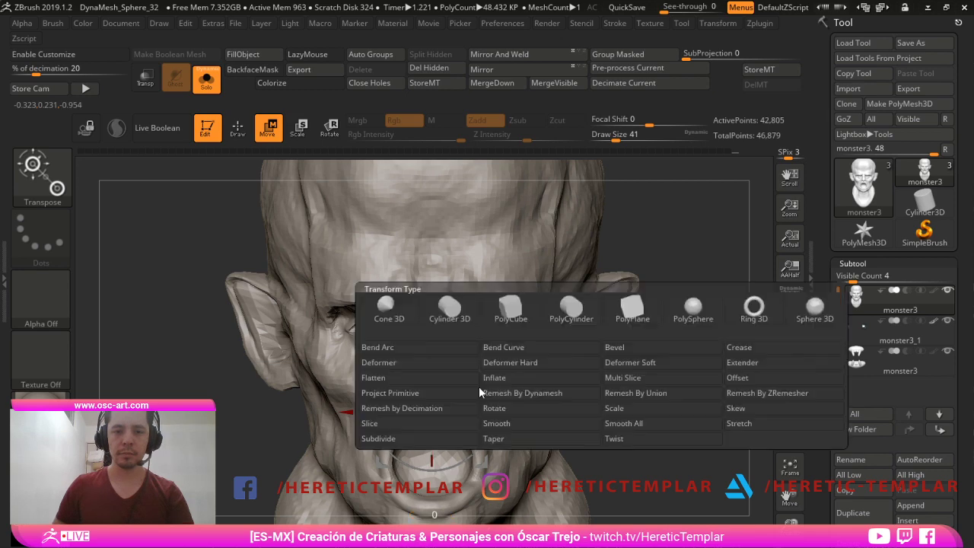
pyautogui.click(494, 378)
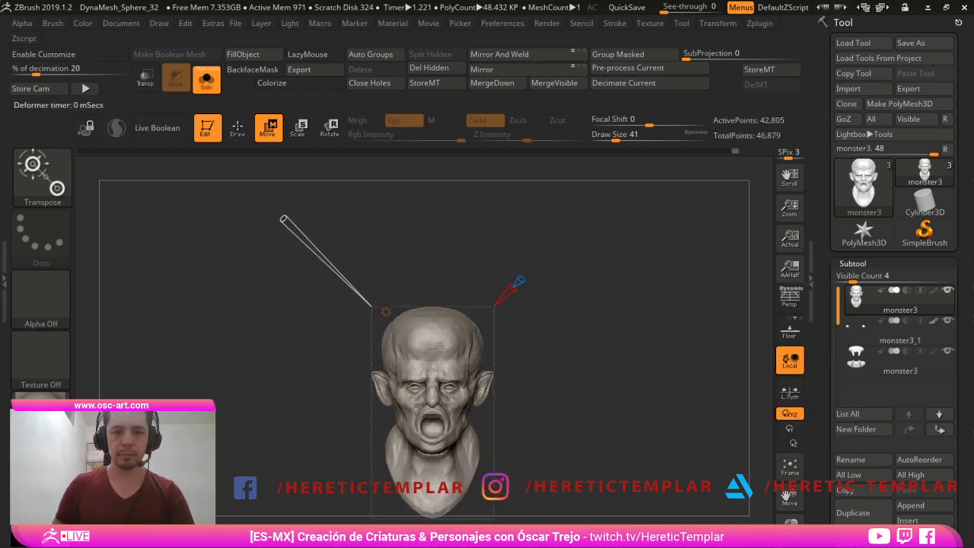
pyautogui.moveTo(349, 282); pyautogui.dragTo(340, 274)
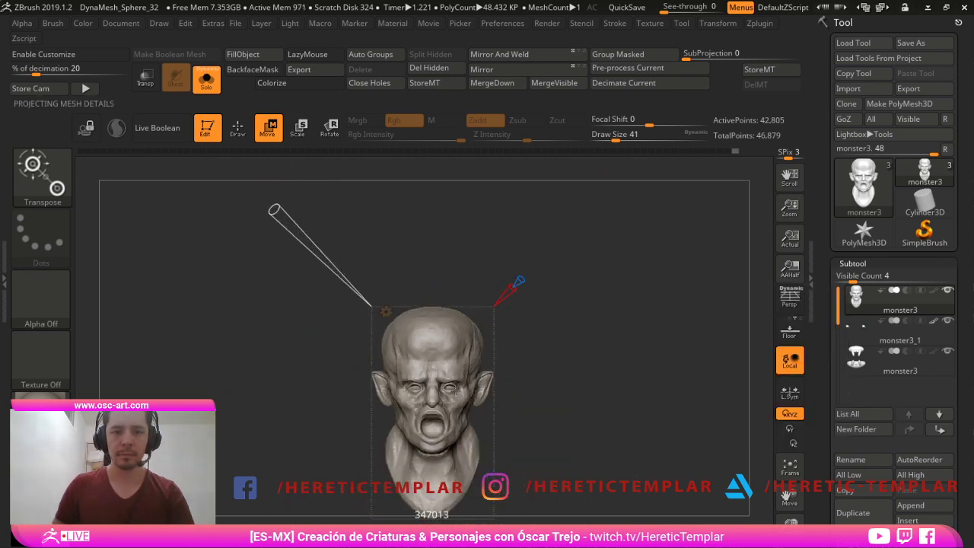
pyautogui.keyDown('alt'); pyautogui.moveTo(356, 465); pyautogui.dragTo(378, 431); pyautogui.keyUp('alt')
pyautogui.click(377, 220)
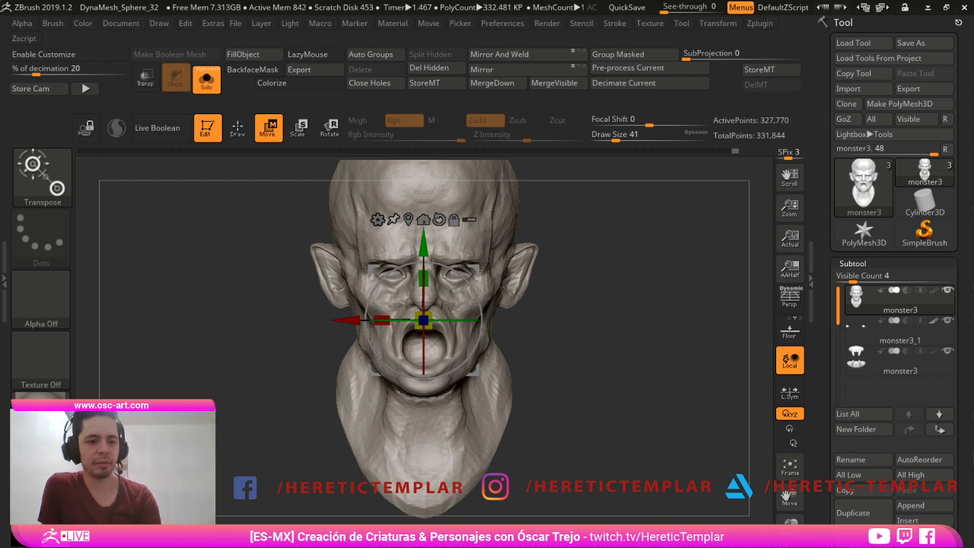
# - Return to Draw mode and examine the polygon density of the remeshed face with the wireframe overlay
pyautogui.press('q')
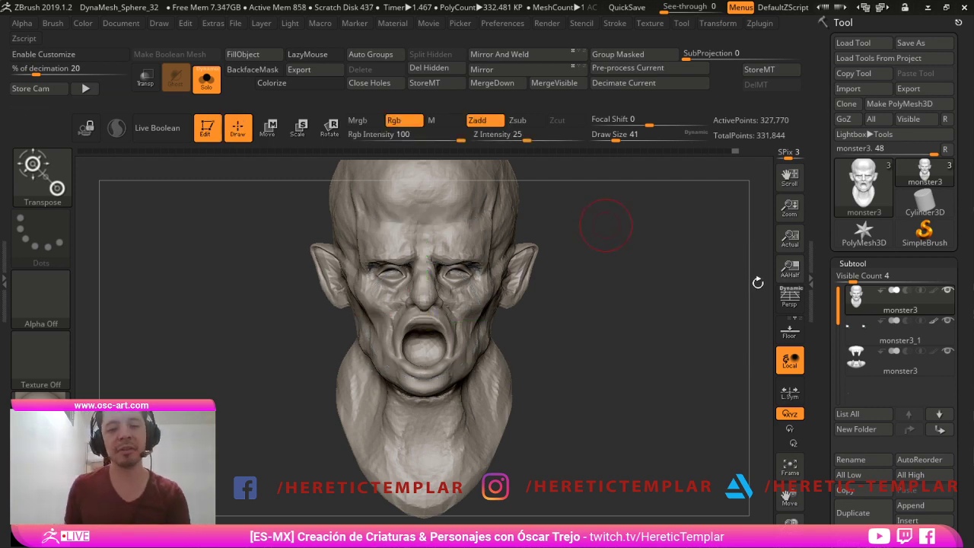
pyautogui.moveTo(660, 255)
pyautogui.keyDown('alt'); pyautogui.mouseDown()
pyautogui.moveTo(641, 275)
pyautogui.moveTo(662, 346)
pyautogui.mouseUp(); pyautogui.keyUp('alt')
pyautogui.hotkey('shift', 'f')
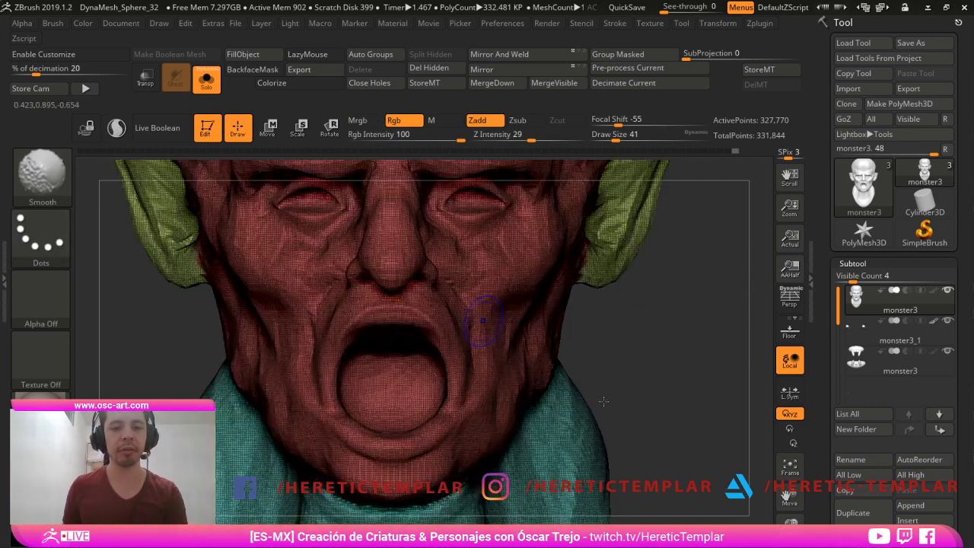
pyautogui.hotkey('shift', 'f')
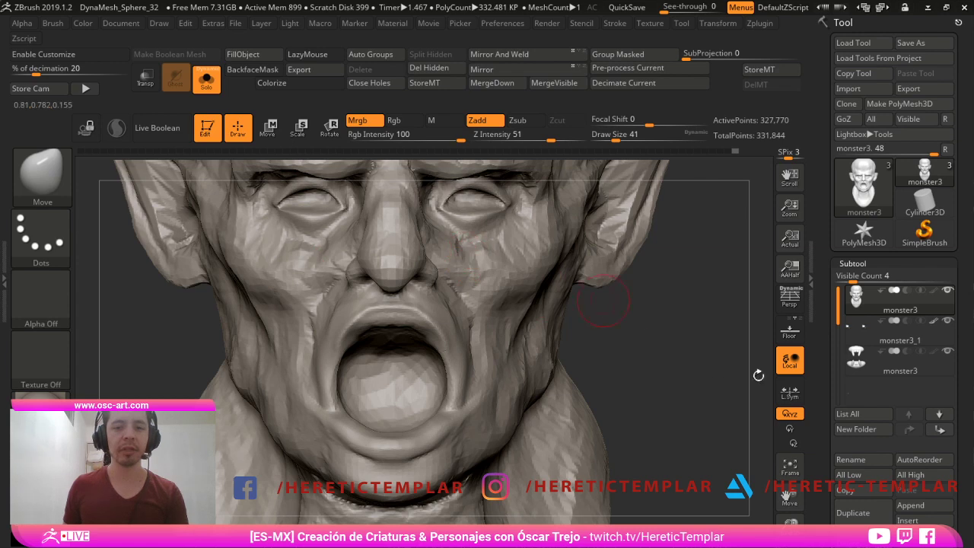
pyautogui.keyDown('alt'); pyautogui.moveTo(603, 300); pyautogui.dragTo(578, 358); pyautogui.keyUp('alt')
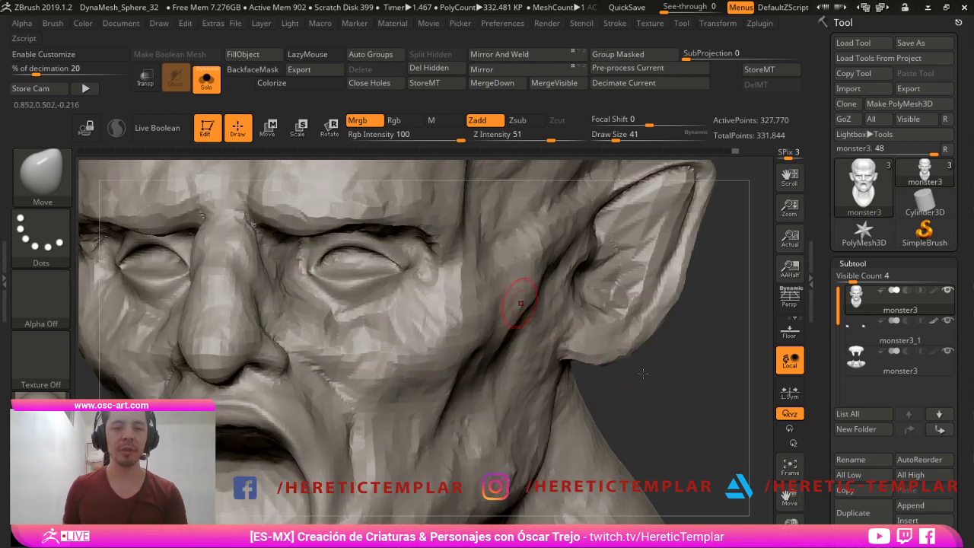
# - Carve and smooth the frown crease at the inner brow above the nose bridge with DamStandard at draw size 31
pyautogui.press('b')
pyautogui.press('d')
pyautogui.press('s')
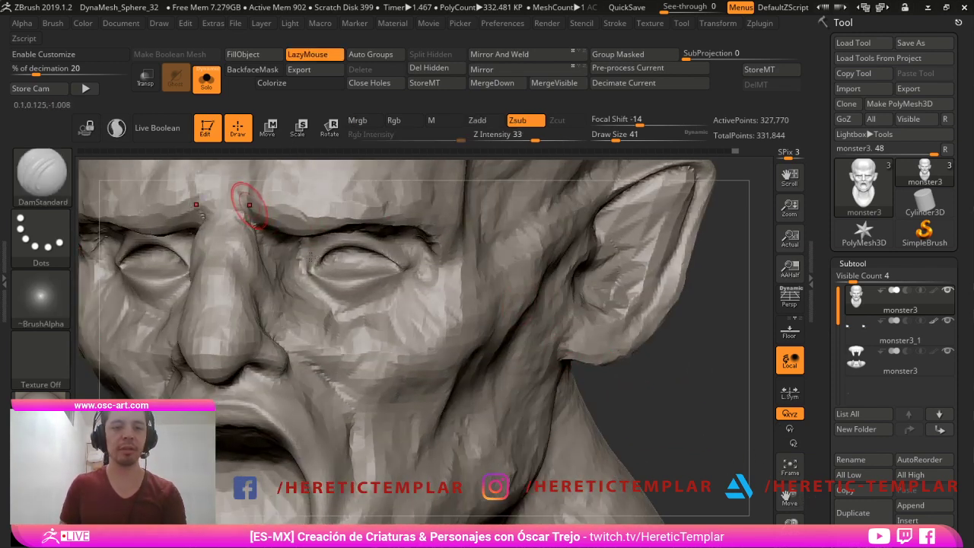
pyautogui.press('s')
pyautogui.press('s')
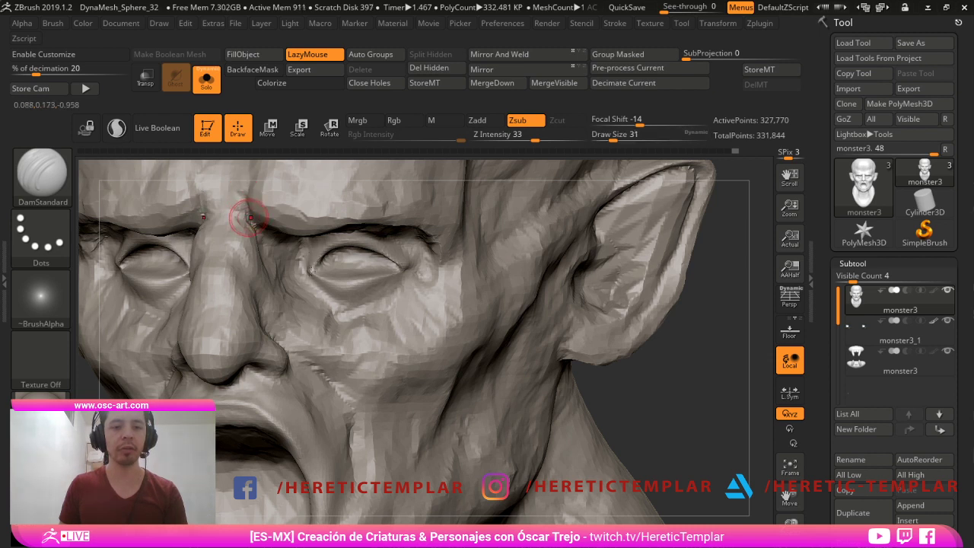
pyautogui.keyDown('shift'); pyautogui.moveTo(249, 215); pyautogui.dragTo(257, 223); pyautogui.keyUp('shift')
pyautogui.press('s')
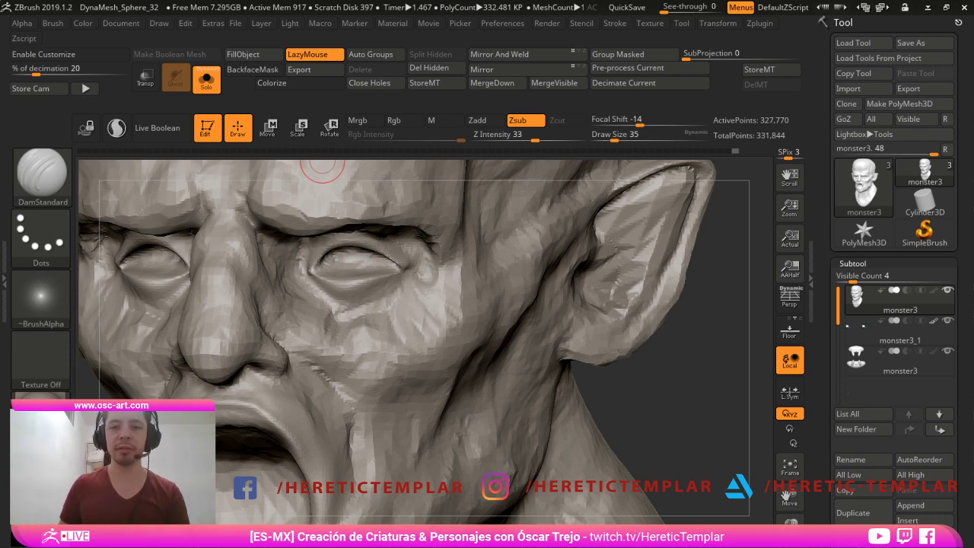
# - Build up the area between the eyebrows and the brow ridge above the eye with the Clay brush, raising its draw size to 62
pyautogui.moveTo(677, 380); pyautogui.dragTo(655, 351)
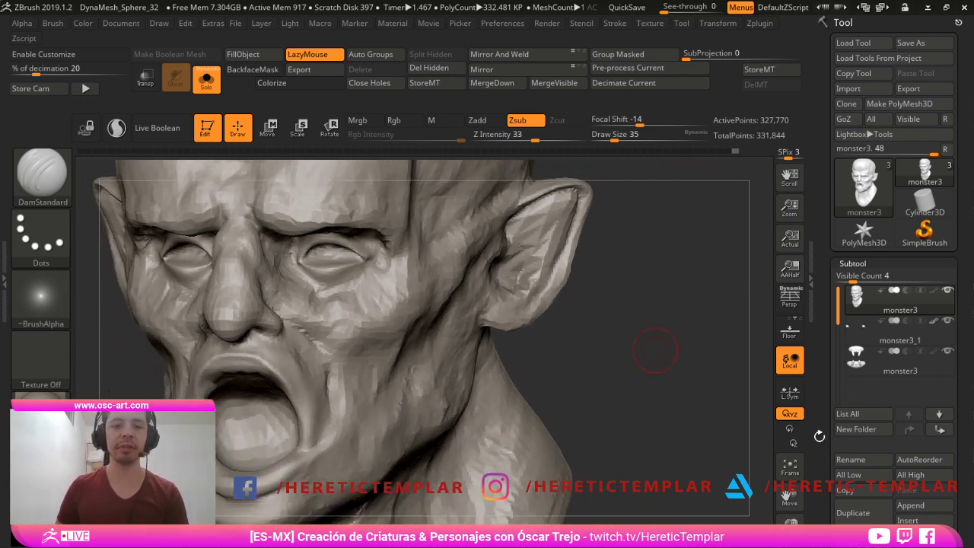
pyautogui.keyDown('alt'); pyautogui.moveTo(578, 277); pyautogui.dragTo(600, 310); pyautogui.keyUp('alt')
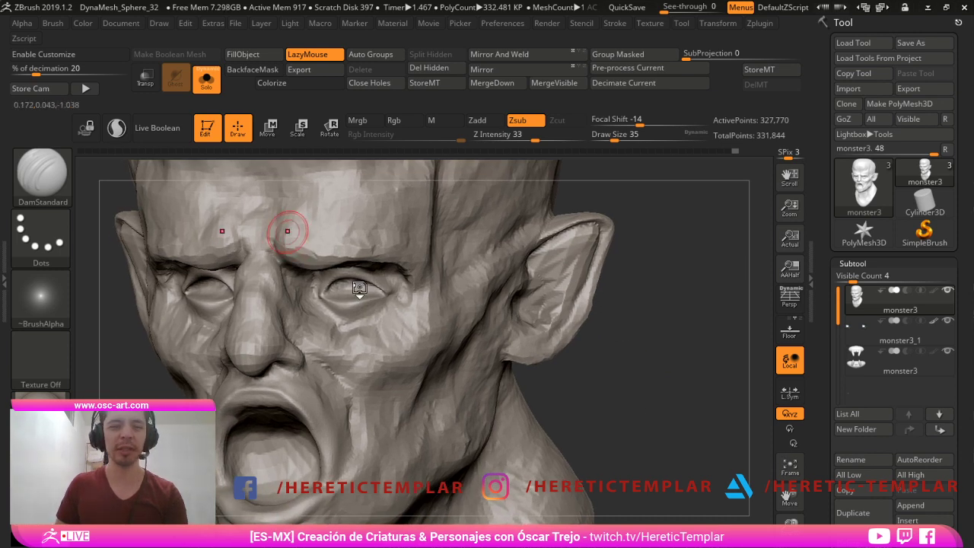
pyautogui.press('b')
pyautogui.press('c')
pyautogui.press('l')
pyautogui.press('s')
pyautogui.moveTo(261, 259); pyautogui.dragTo(265, 251)
pyautogui.press('s')
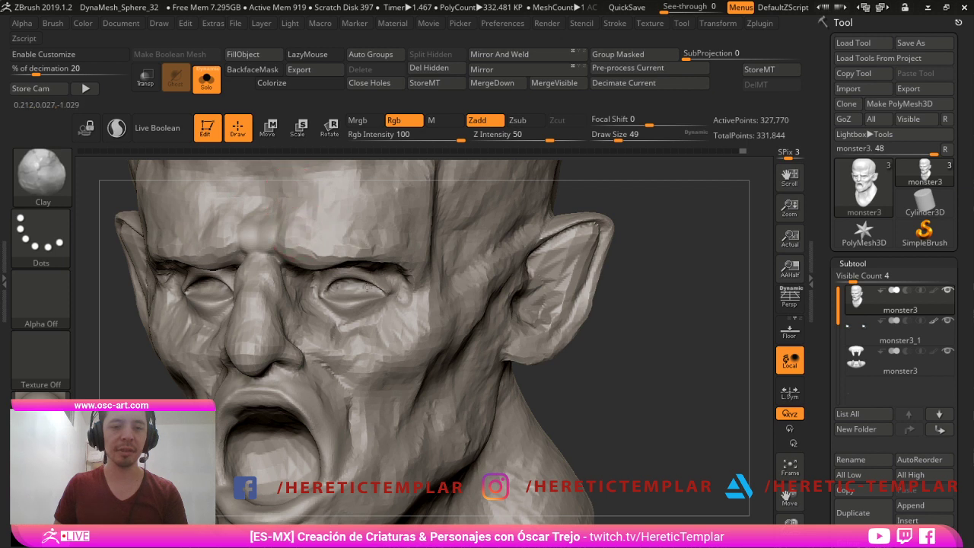
pyautogui.press('s')
pyautogui.moveTo(302, 235); pyautogui.dragTo(337, 251)
pyautogui.moveTo(393, 233)
pyautogui.mouseDown()
pyautogui.moveTo(377, 251)
pyautogui.moveTo(399, 239)
pyautogui.moveTo(413, 272)
pyautogui.mouseUp()
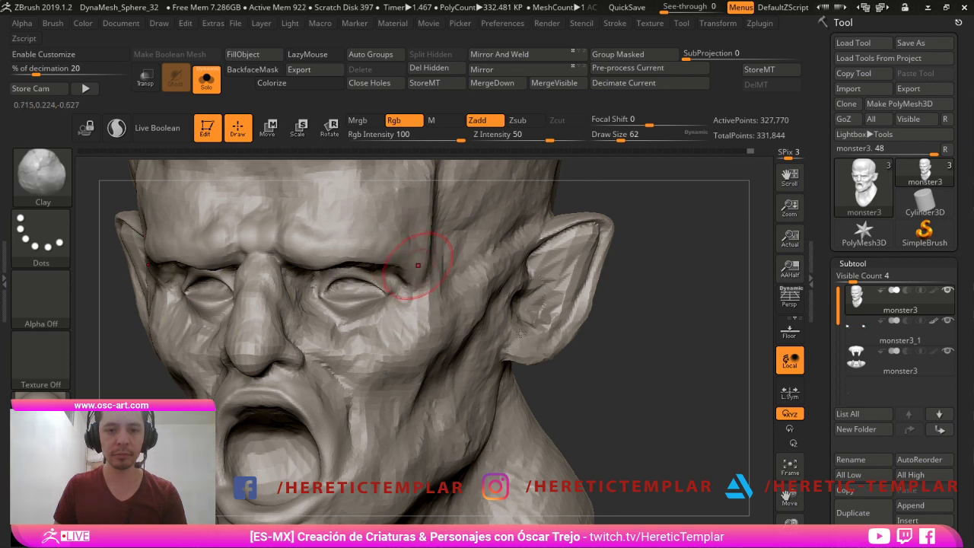
# - Build up the outer brow and temple from the side with Clay, and reduce the draw size to 35
pyautogui.moveTo(644, 256); pyautogui.dragTo(464, 224)
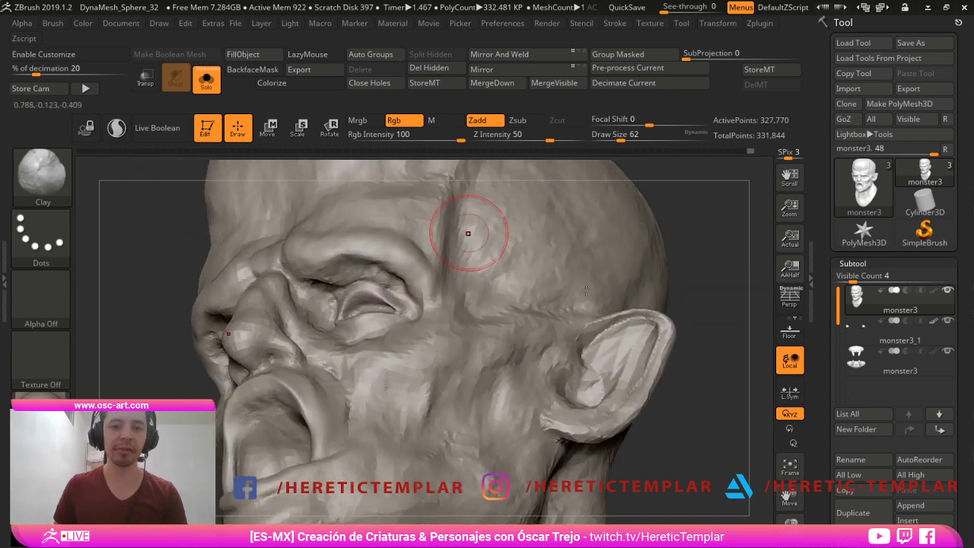
pyautogui.moveTo(412, 252)
pyautogui.mouseDown()
pyautogui.moveTo(299, 289)
pyautogui.moveTo(285, 257)
pyautogui.moveTo(320, 304)
pyautogui.mouseUp()
pyautogui.press('s')
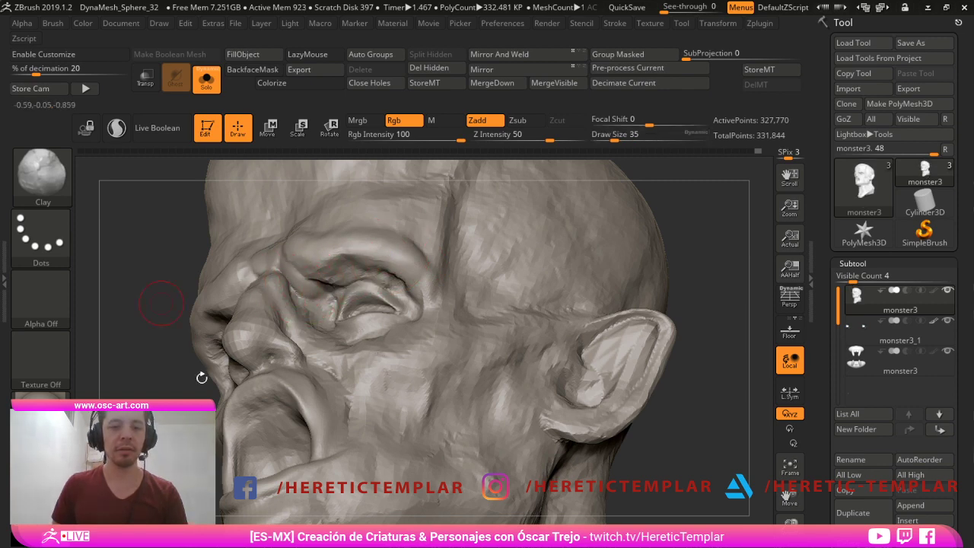
pyautogui.moveTo(163, 305); pyautogui.dragTo(314, 356)
pyautogui.moveTo(401, 442); pyautogui.dragTo(557, 342)
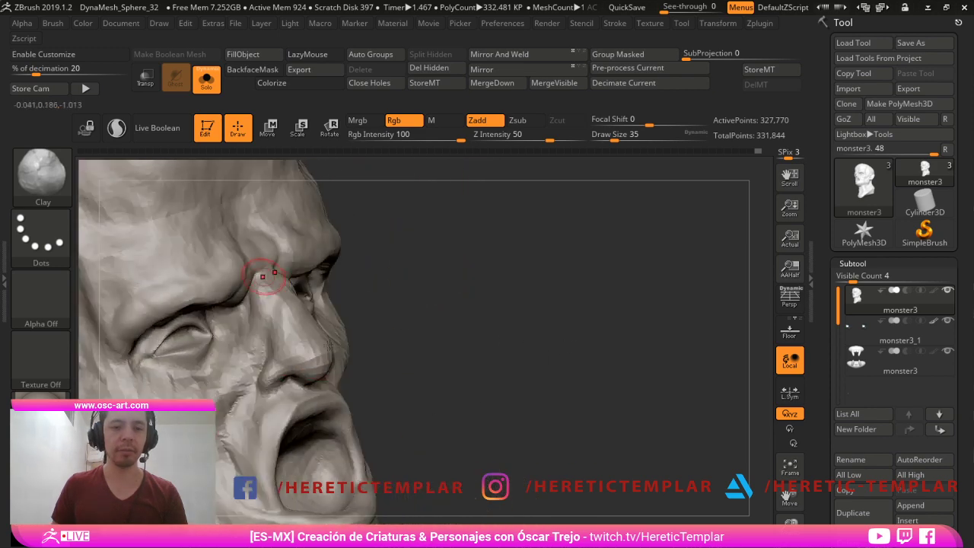
# - Sharpen the crease between the nose bridge and inner brow with DamStandard at draw size 35
pyautogui.press('b')
pyautogui.press('d')
pyautogui.press('s')
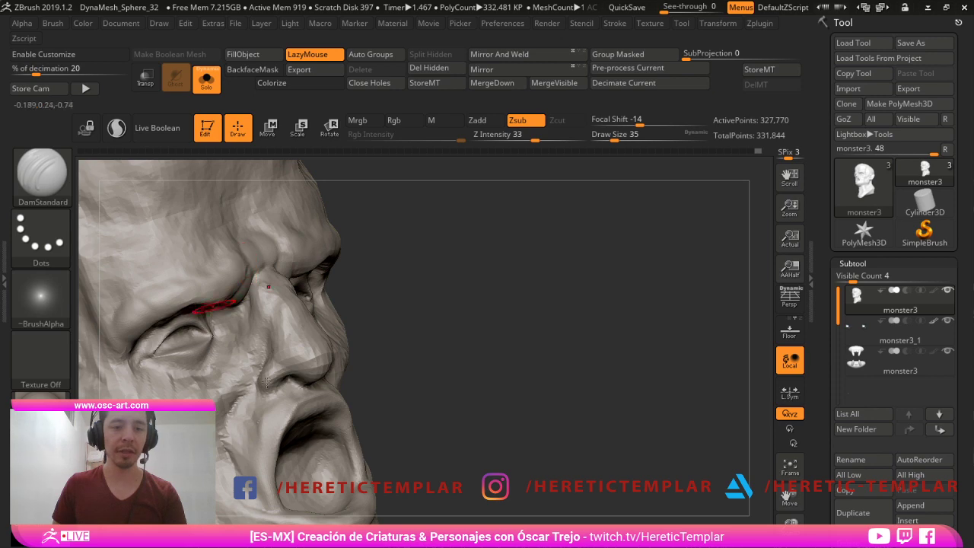
pyautogui.moveTo(510, 316); pyautogui.dragTo(392, 345)
# - Build up the side of the nose and the upper cheek below the eye with Clay at draw sizes 51 and 54
pyautogui.press('b')
pyautogui.press('c')
pyautogui.press('l')
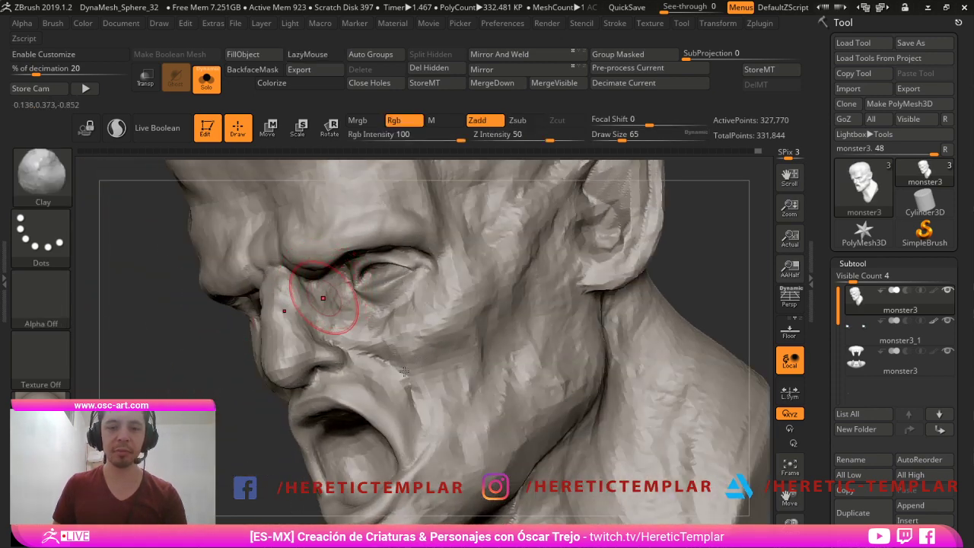
pyautogui.press('s')
pyautogui.moveTo(324, 299); pyautogui.dragTo(320, 311)
pyautogui.press('s')
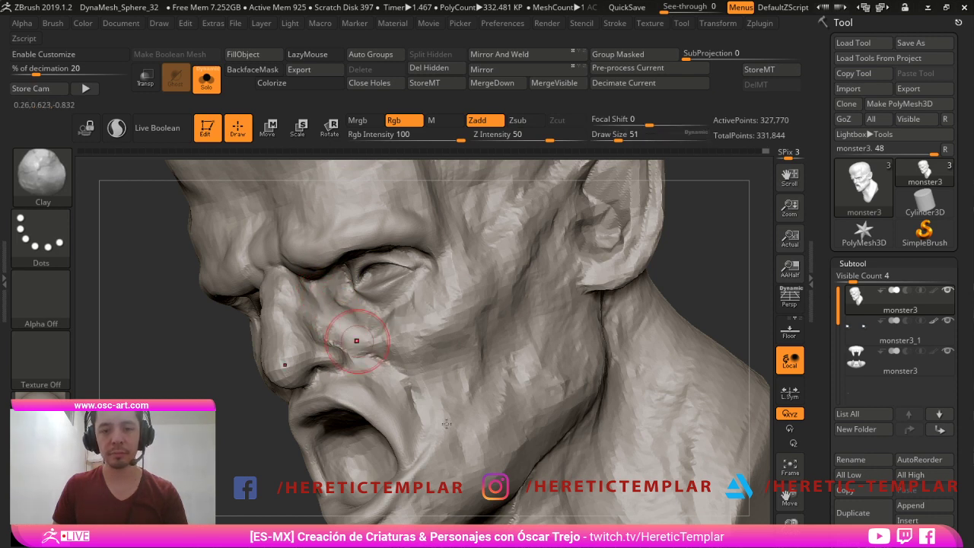
pyautogui.moveTo(366, 335)
pyautogui.mouseDown()
pyautogui.moveTo(383, 341)
pyautogui.moveTo(368, 322)
pyautogui.moveTo(411, 365)
pyautogui.moveTo(393, 338)
pyautogui.mouseUp()
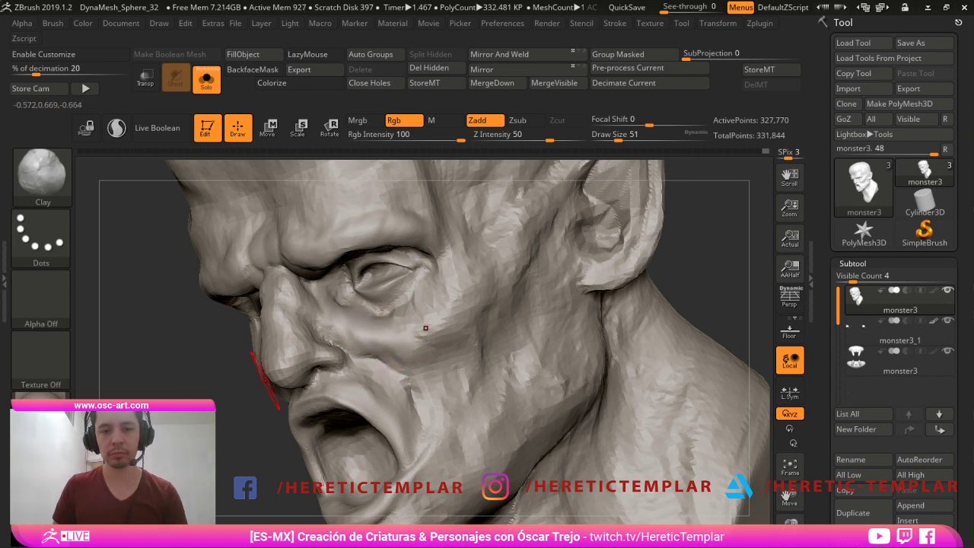
pyautogui.moveTo(254, 390)
pyautogui.mouseDown()
pyautogui.moveTo(373, 388)
pyautogui.moveTo(264, 412)
pyautogui.mouseUp()
pyautogui.press('s')
pyautogui.moveTo(354, 312); pyautogui.dragTo(365, 312)
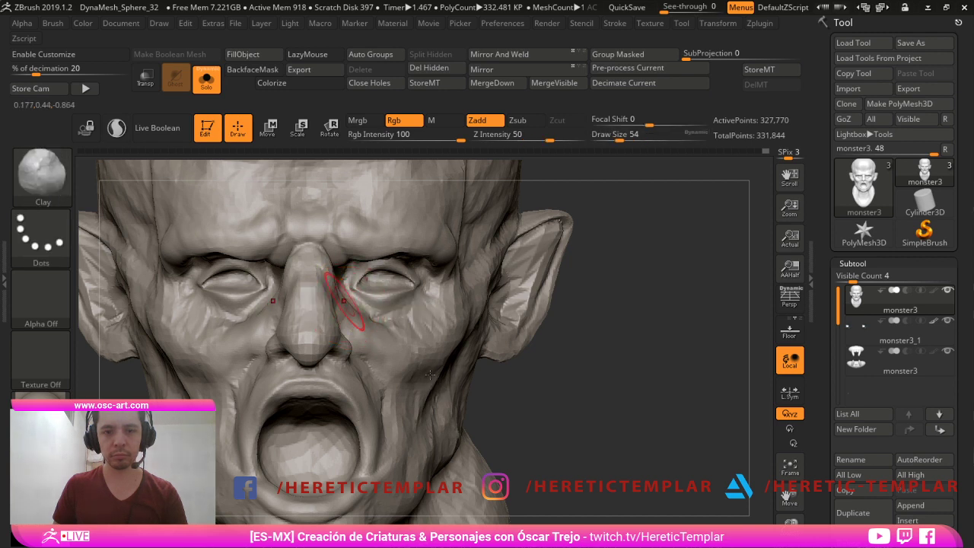
pyautogui.press('b')
pyautogui.press('m')
pyautogui.press('v')
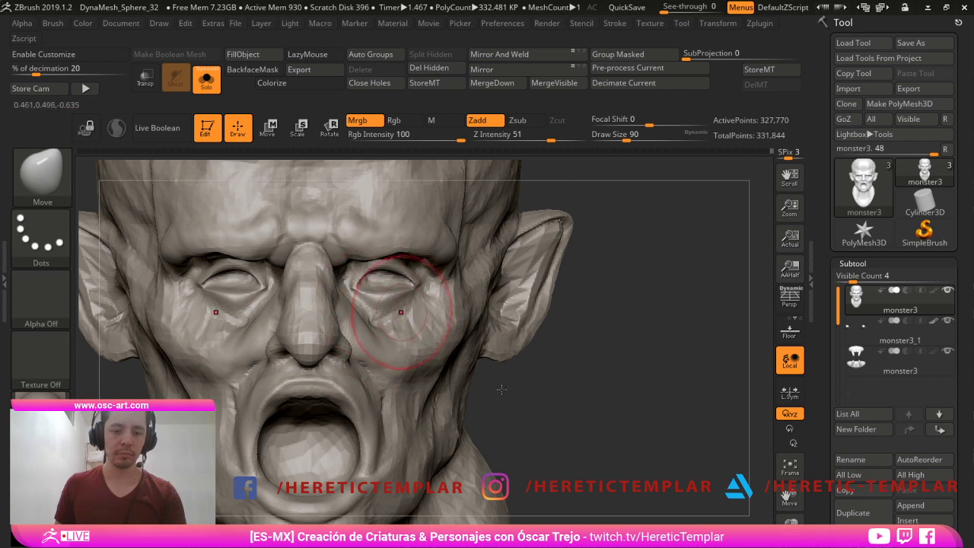
pyautogui.press('b')
pyautogui.press('d')
pyautogui.press('s')
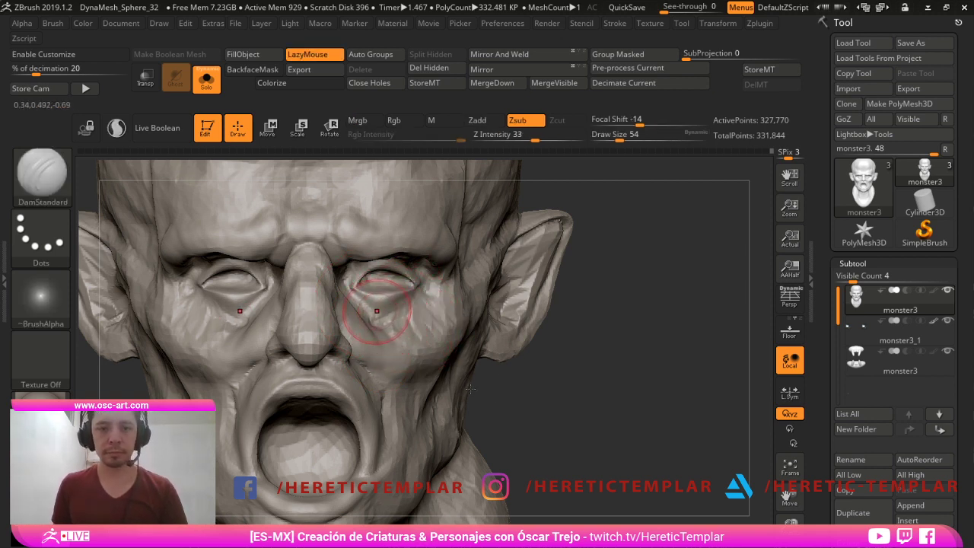
# - Fill out the eye bag beneath the lower eyelid with Clay at draw size 41
pyautogui.press('b')
pyautogui.press('c')
pyautogui.press('l')
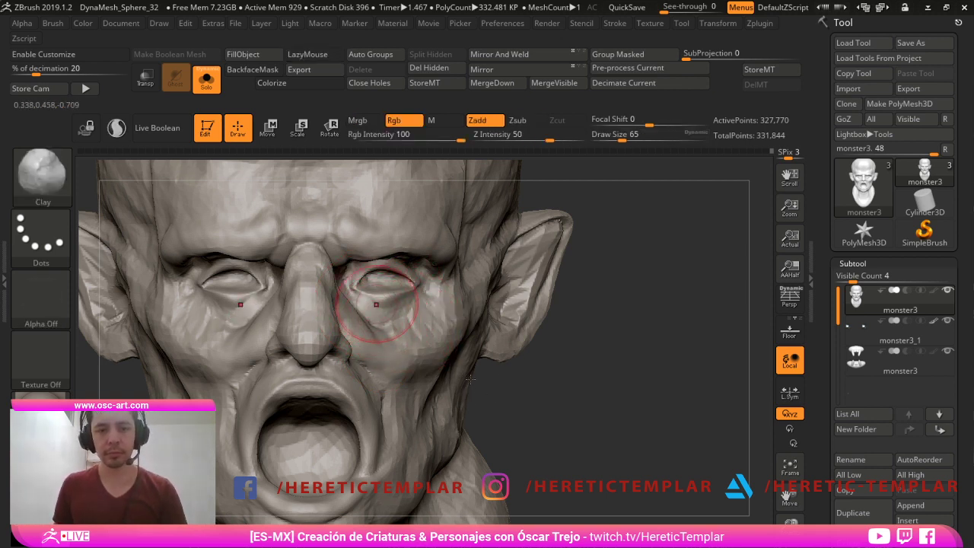
pyautogui.press('s')
pyautogui.moveTo(378, 307); pyautogui.dragTo(372, 307)
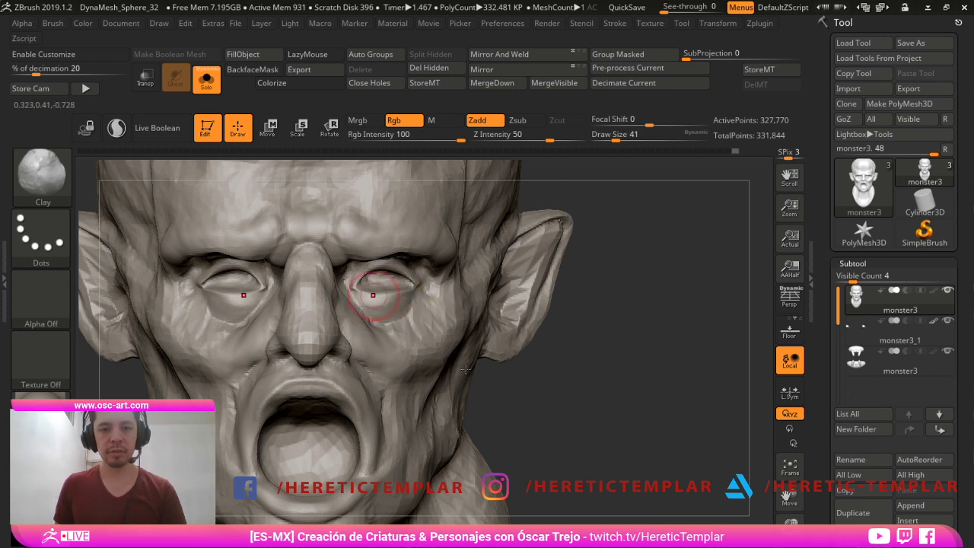
pyautogui.moveTo(380, 297); pyautogui.dragTo(388, 296)
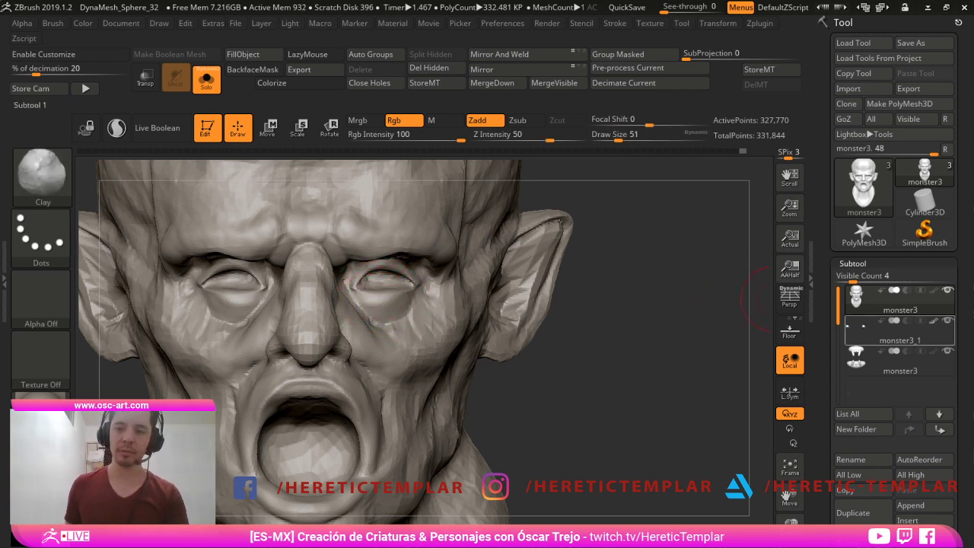
# - Turn off Solo to show the eyeballs and fangs together with the head, and frame one eye closely
pyautogui.moveTo(900, 333)
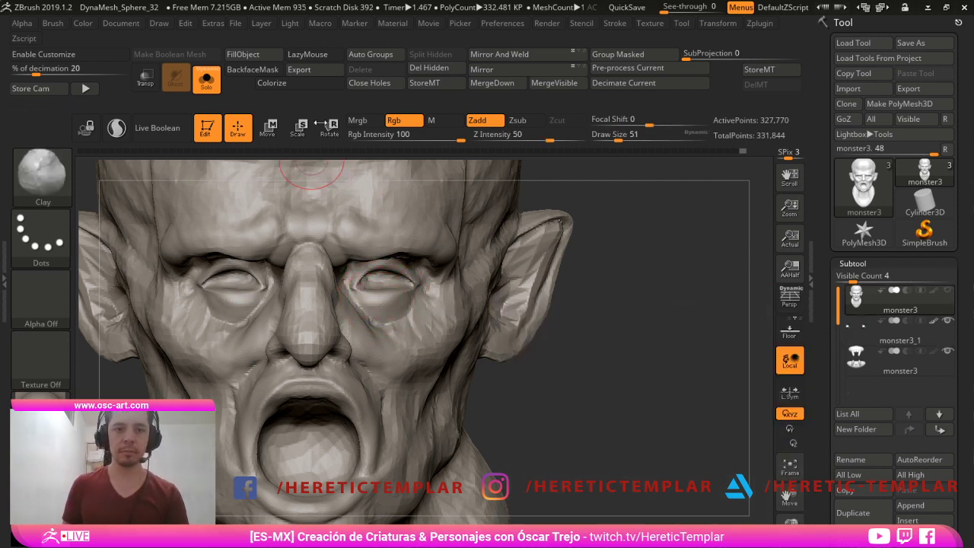
pyautogui.click(206, 78)
pyautogui.moveTo(666, 411); pyautogui.dragTo(587, 419)
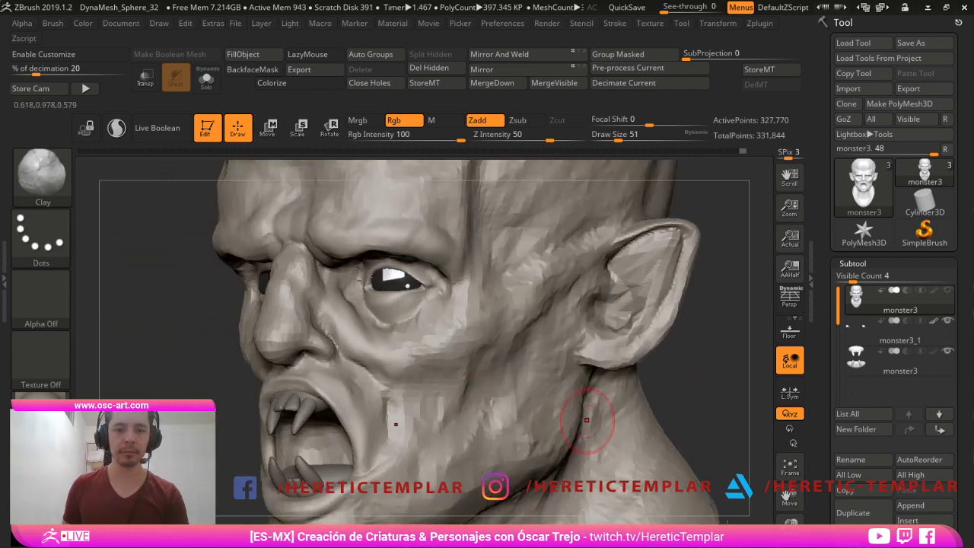
pyautogui.keyDown('alt'); pyautogui.moveTo(217, 339); pyautogui.dragTo(220, 403); pyautogui.keyUp('alt')
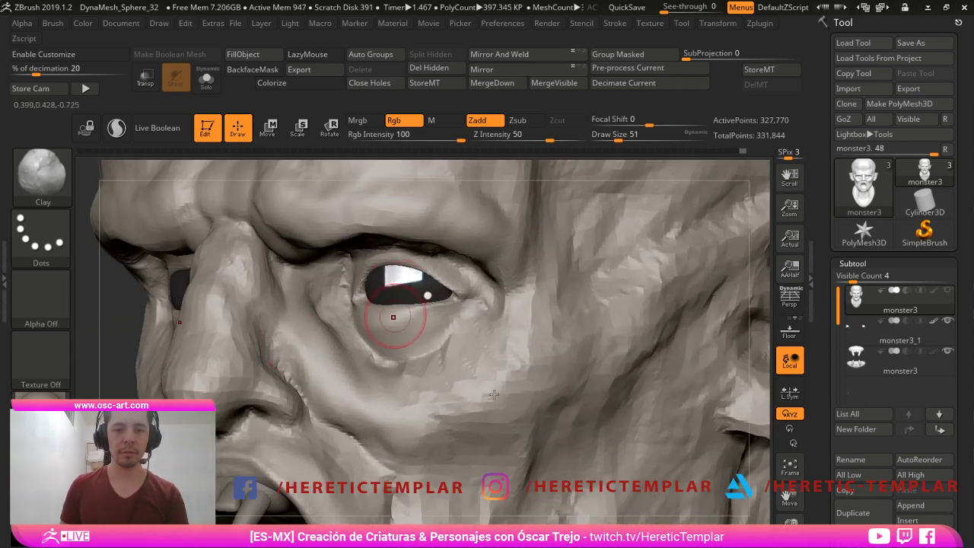
# - Build up the lower eyelid rim against the eyeball with the Standard brush at draw size 44
pyautogui.press('[')
pyautogui.press('b')
pyautogui.press('s')
pyautogui.press('t')
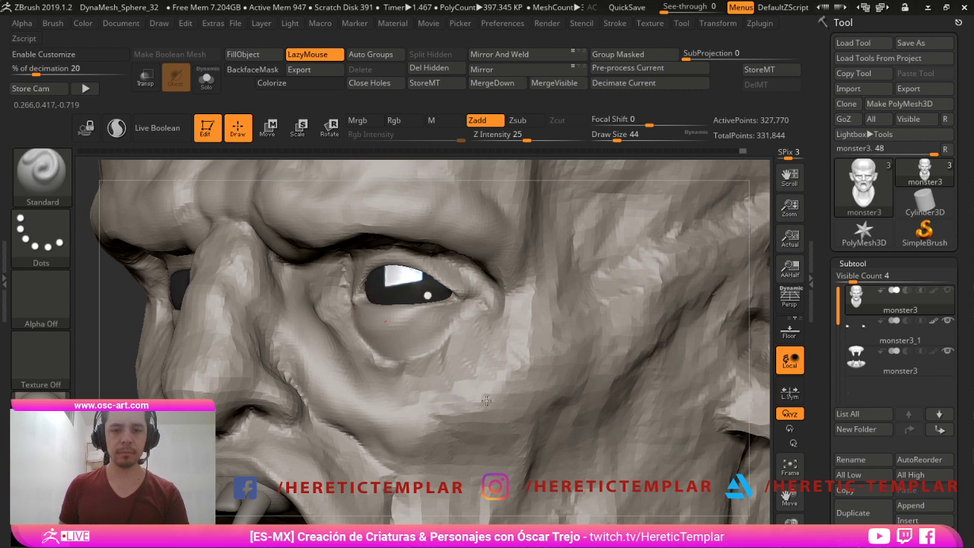
pyautogui.moveTo(393, 314); pyautogui.dragTo(421, 315)
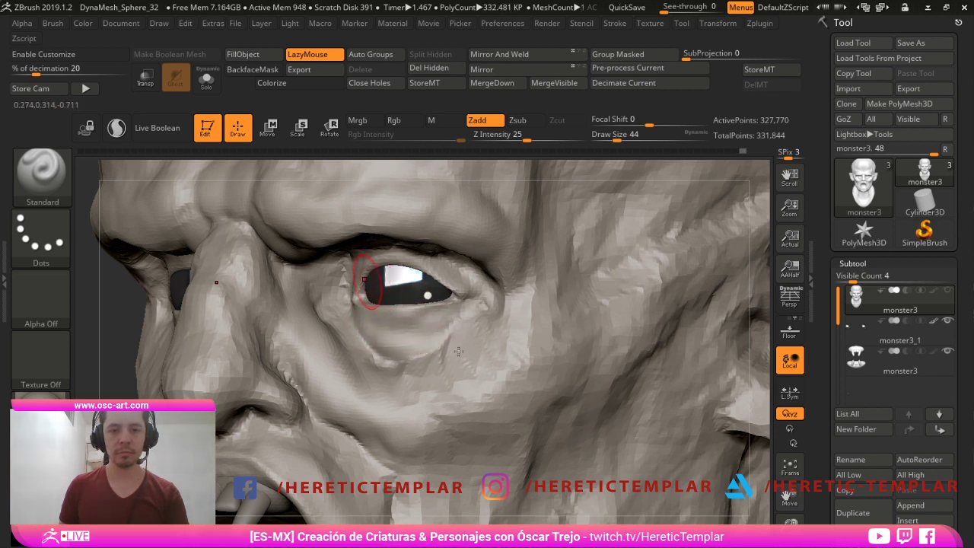
# - Adjust the eyelids around the eyeball with the Move brush from the side view, enlarging its draw size to 59
pyautogui.press('b')
pyautogui.press('m')
pyautogui.press('v')
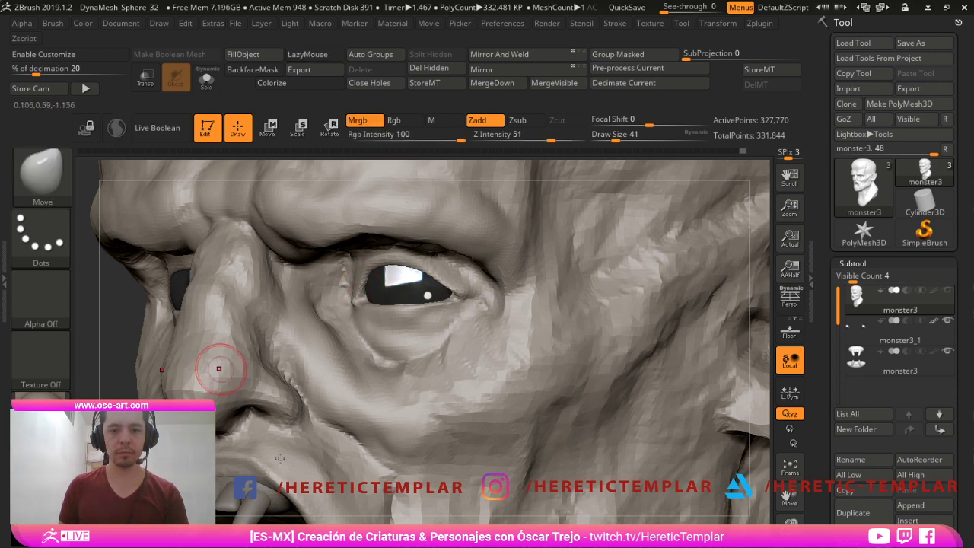
pyautogui.press('shift')
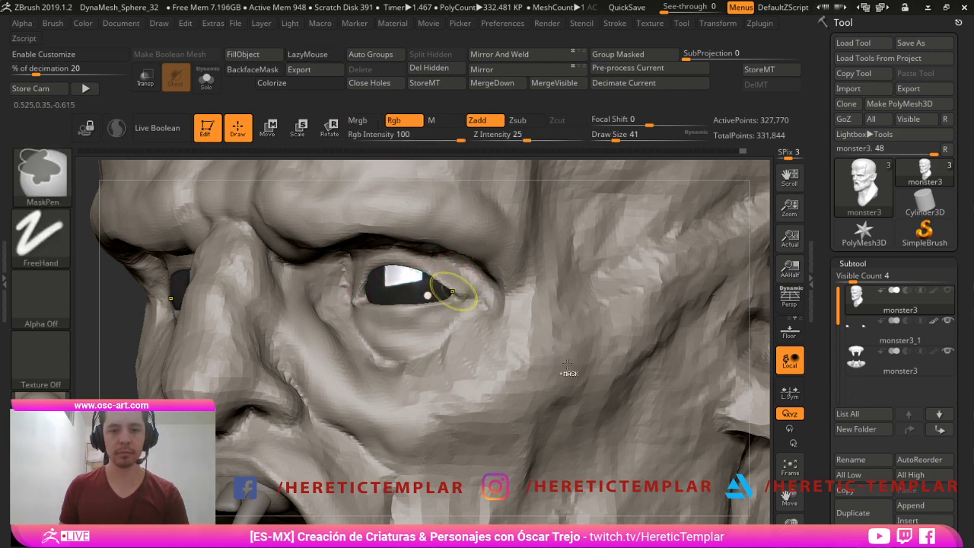
pyautogui.moveTo(175, 427); pyautogui.dragTo(86, 457)
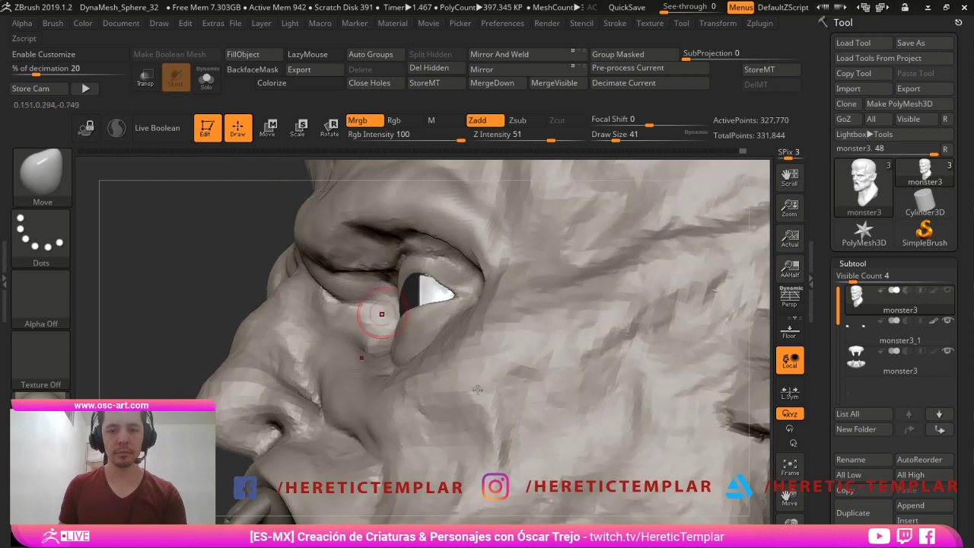
pyautogui.press('s')
pyautogui.moveTo(430, 298); pyautogui.dragTo(436, 299)
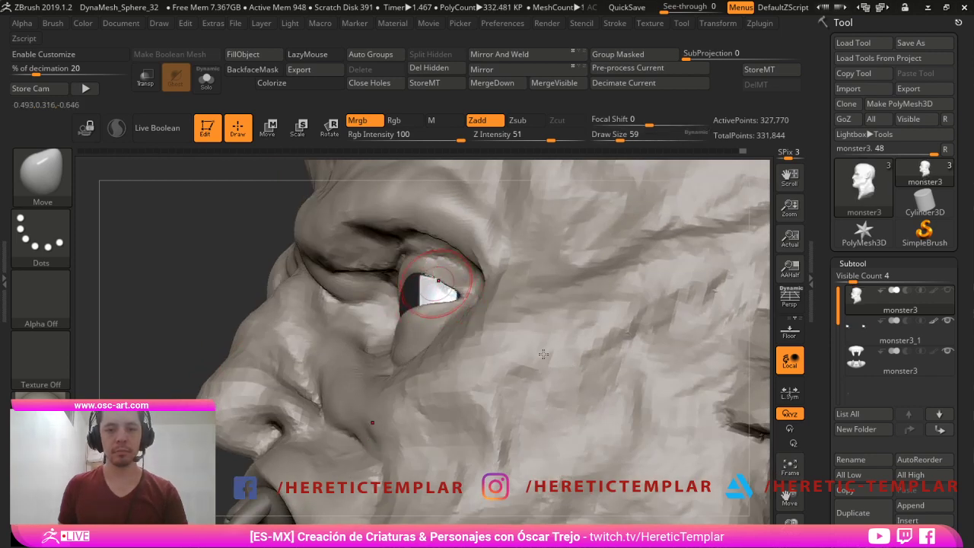
pyautogui.press('b')
pyautogui.press('c')
pyautogui.press('l')
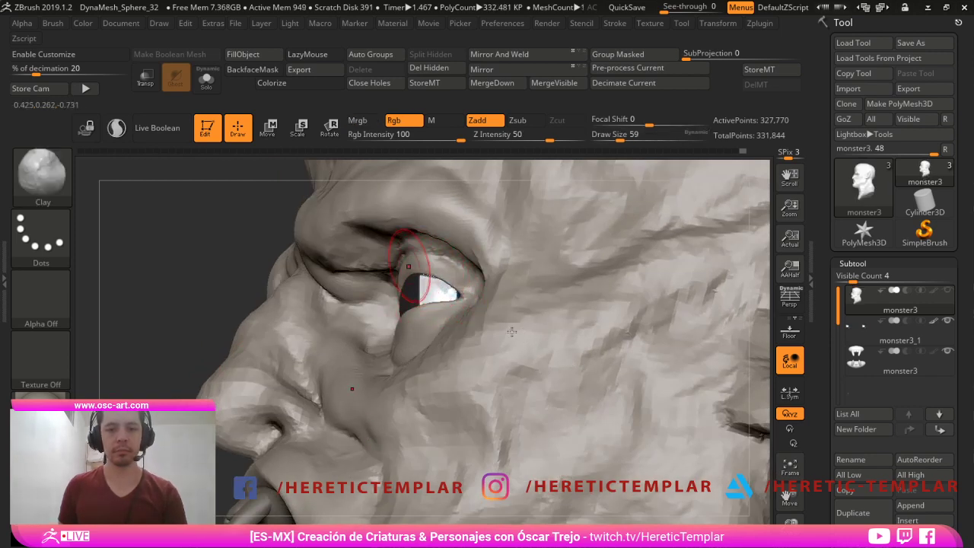
# - Carve the crease along the inner corner of the eyelids with the DamStandard brush at draw size 46
pyautogui.moveTo(283, 318); pyautogui.dragTo(532, 353, button='right')
pyautogui.press('ctrl')
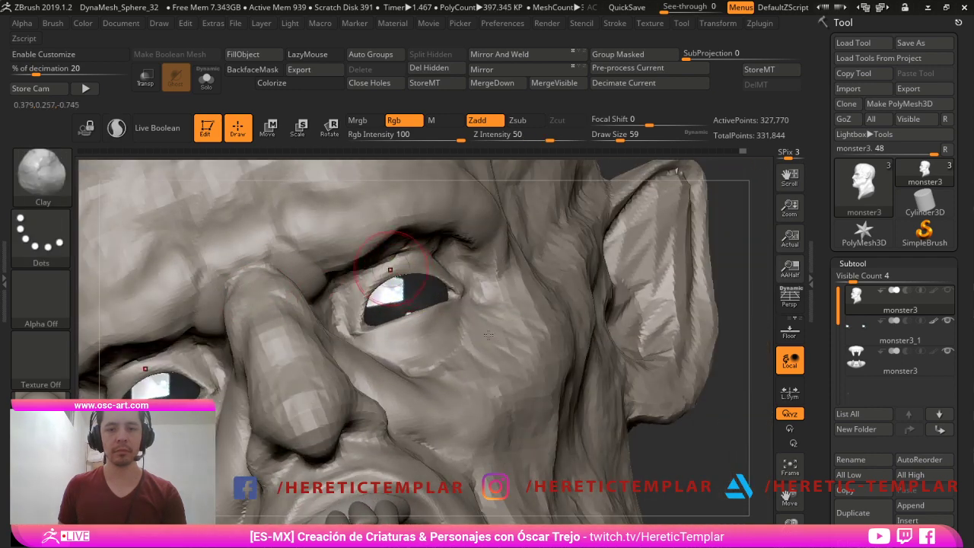
pyautogui.press('b')
pyautogui.press('d')
pyautogui.press('s')
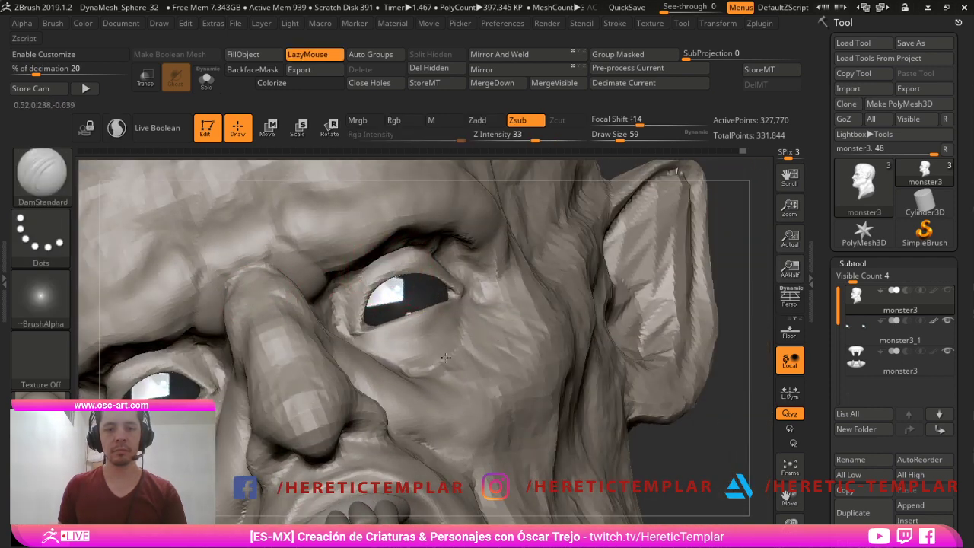
pyautogui.press('s')
pyautogui.click(357, 288)
pyautogui.moveTo(359, 276); pyautogui.dragTo(349, 306)
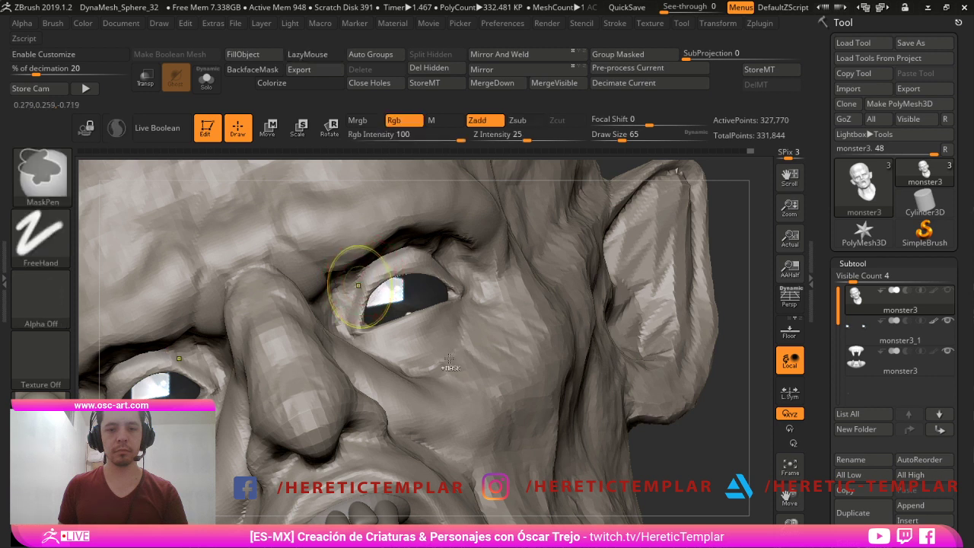
pyautogui.hotkey('ctrl', 'z')
pyautogui.press('[')
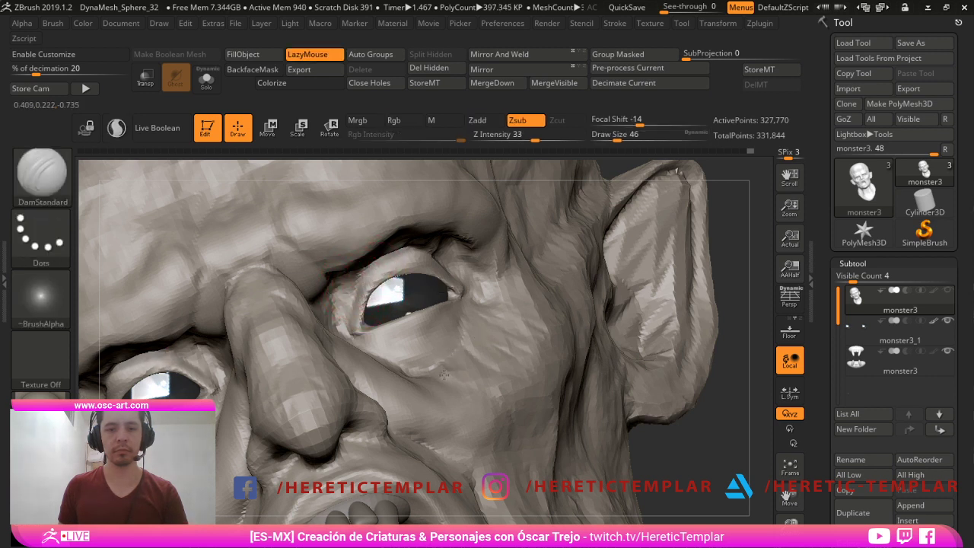
pyautogui.moveTo(361, 290); pyautogui.dragTo(395, 267)
pyautogui.moveTo(354, 303); pyautogui.dragTo(416, 272)
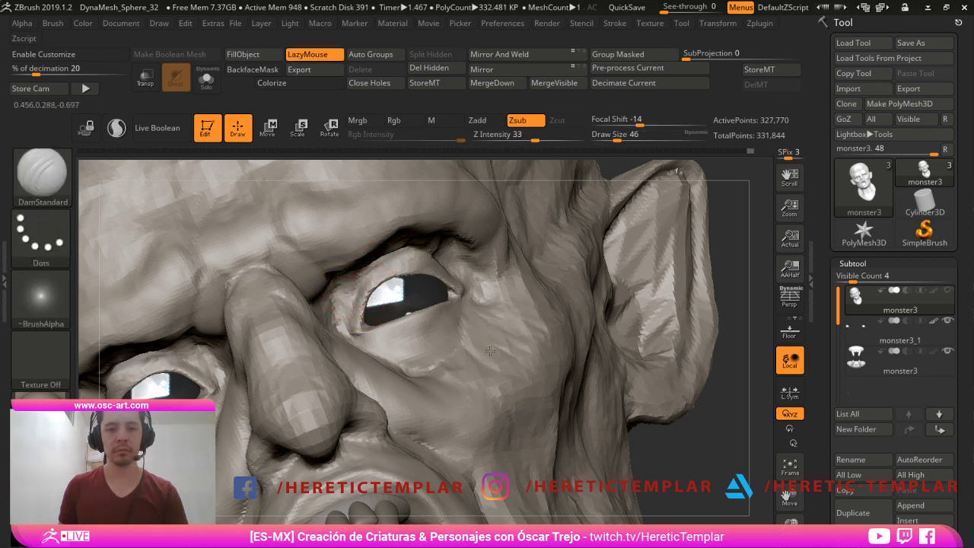
# - Refine the inner eye corners in a front view of the face with DamStandard at draw size 39
pyautogui.press('f')
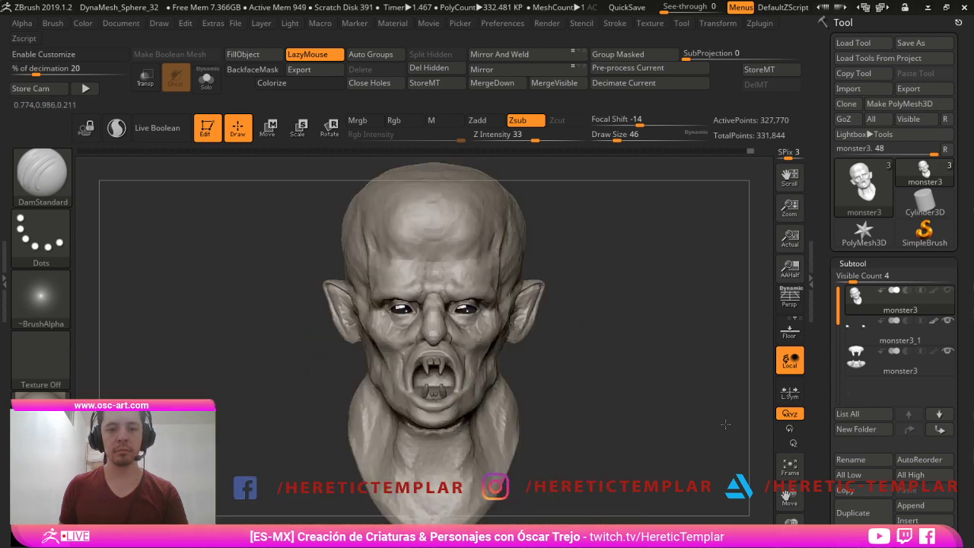
pyautogui.moveTo(726, 392)
pyautogui.keyDown('alt'); pyautogui.mouseDown()
pyautogui.moveTo(701, 411)
pyautogui.moveTo(701, 472)
pyautogui.mouseUp(); pyautogui.keyUp('alt')
pyautogui.press('s')
pyautogui.moveTo(446, 276); pyautogui.dragTo(460, 270)
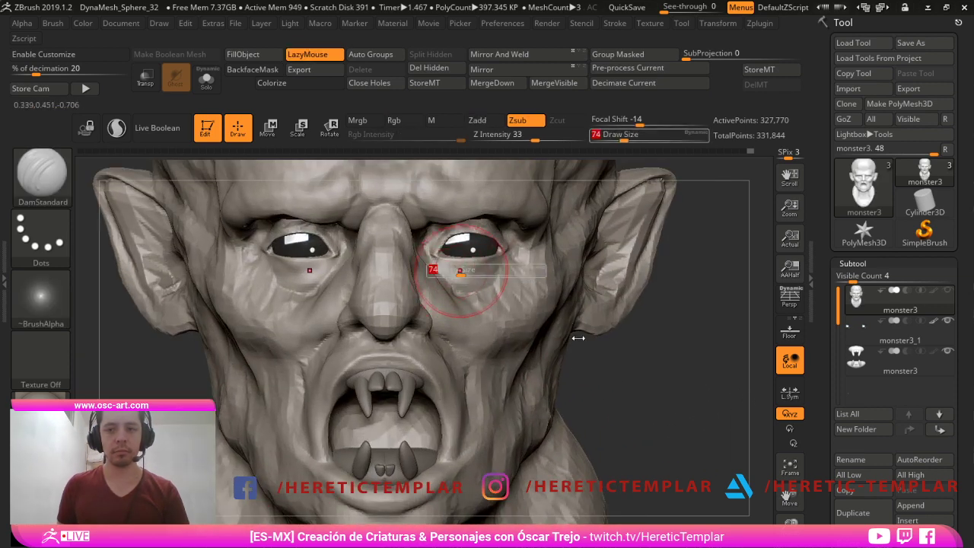
pyautogui.moveTo(578, 337); pyautogui.dragTo(545, 324)
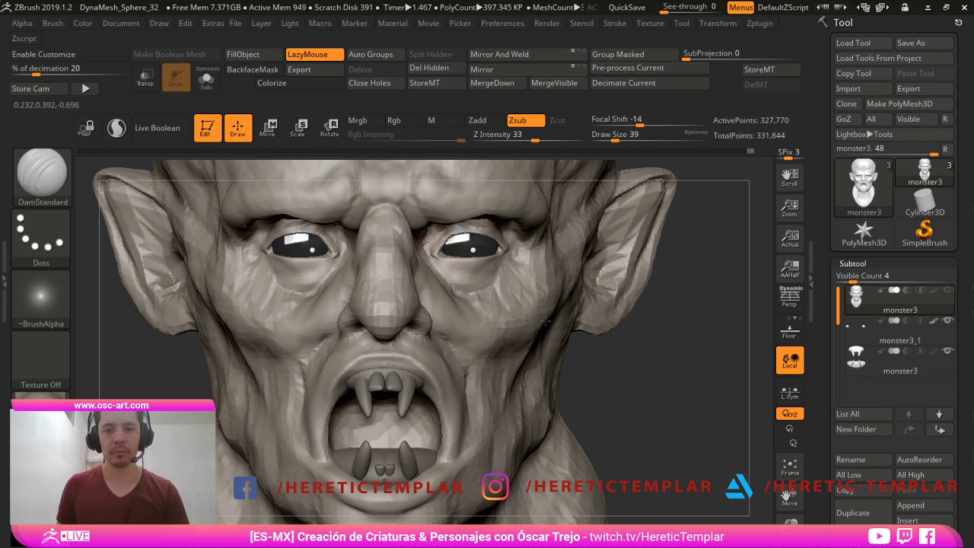
# - Adjust the outer eye corners with the Move brush at draw size 33 and check them from the side and front
pyautogui.press('b')
pyautogui.press('m')
pyautogui.press('v')
pyautogui.press('s')
pyautogui.moveTo(558, 311); pyautogui.dragTo(551, 306)
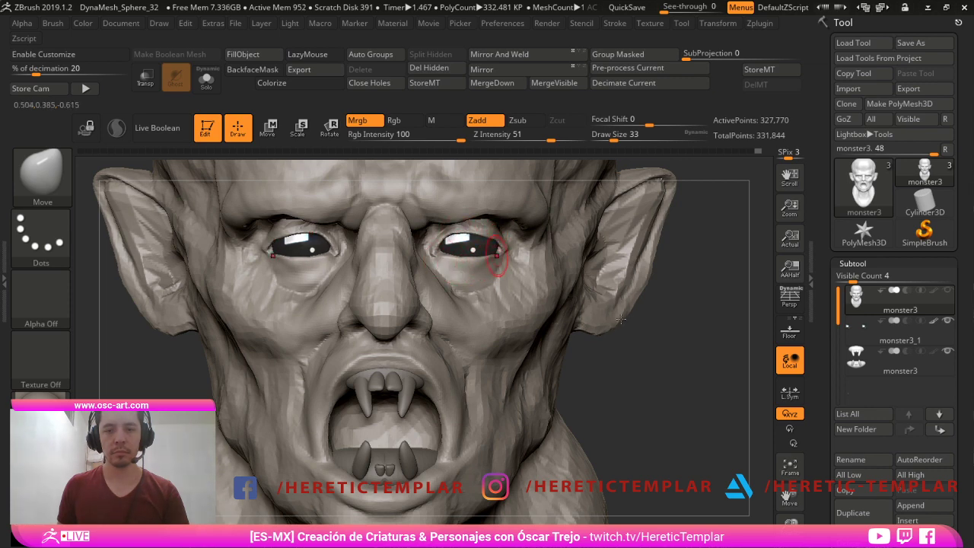
pyautogui.moveTo(627, 373); pyautogui.dragTo(457, 366)
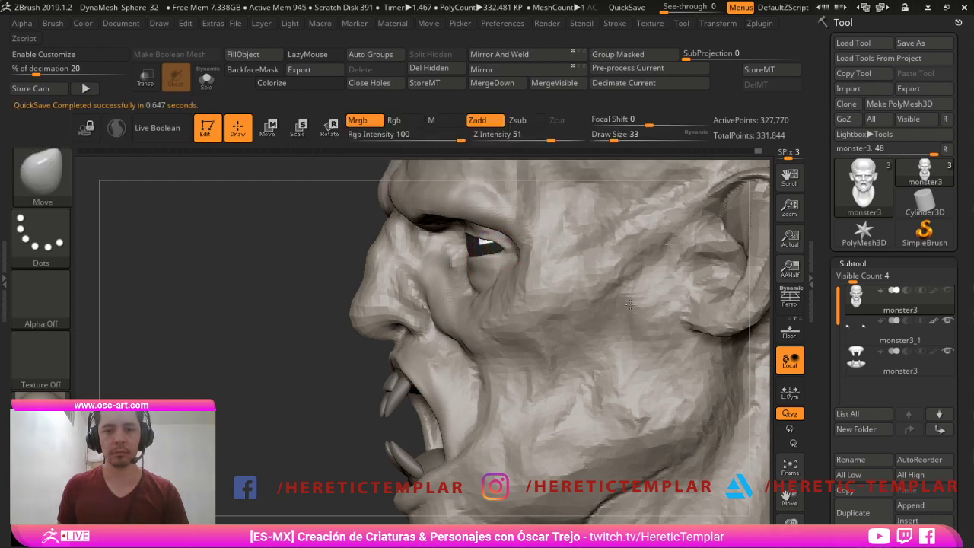
pyautogui.moveTo(338, 314)
pyautogui.mouseDown()
pyautogui.moveTo(541, 305)
pyautogui.moveTo(629, 381)
pyautogui.mouseUp()
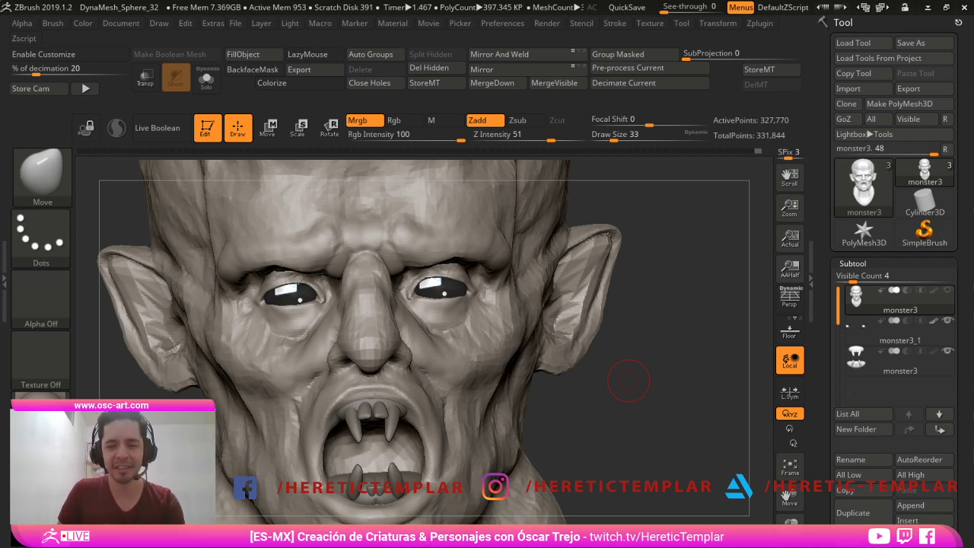
pyautogui.keyDown('shift'); pyautogui.moveTo(617, 415); pyautogui.dragTo(590, 431); pyautogui.keyUp('shift')
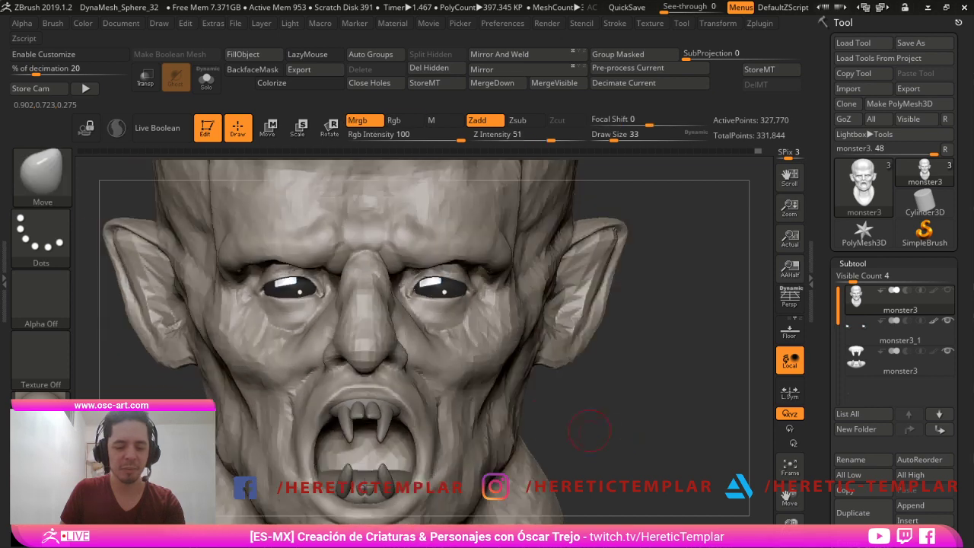
# - Switch to the Paint brush and make the eyeballs the active subtool
pyautogui.press('b')
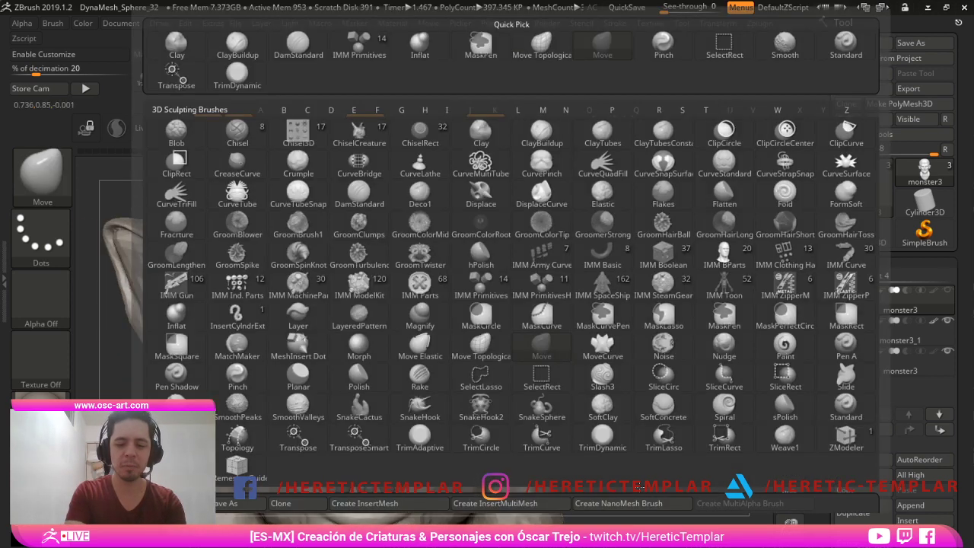
pyautogui.press('p')
pyautogui.press('a')
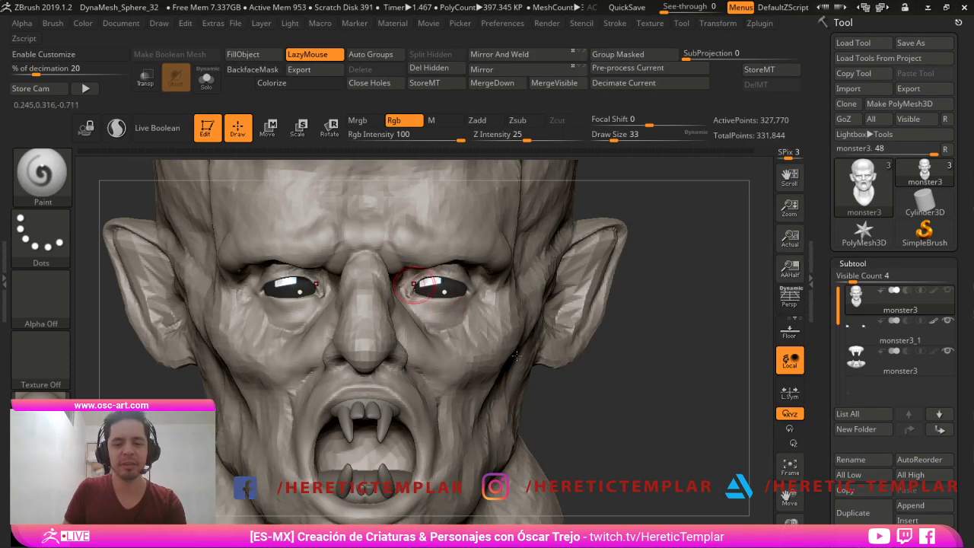
pyautogui.hotkey('shift', 'f')
pyautogui.hotkey('shift', 'f')
pyautogui.keyDown('alt'); pyautogui.click(434, 283); pyautogui.keyUp('alt')
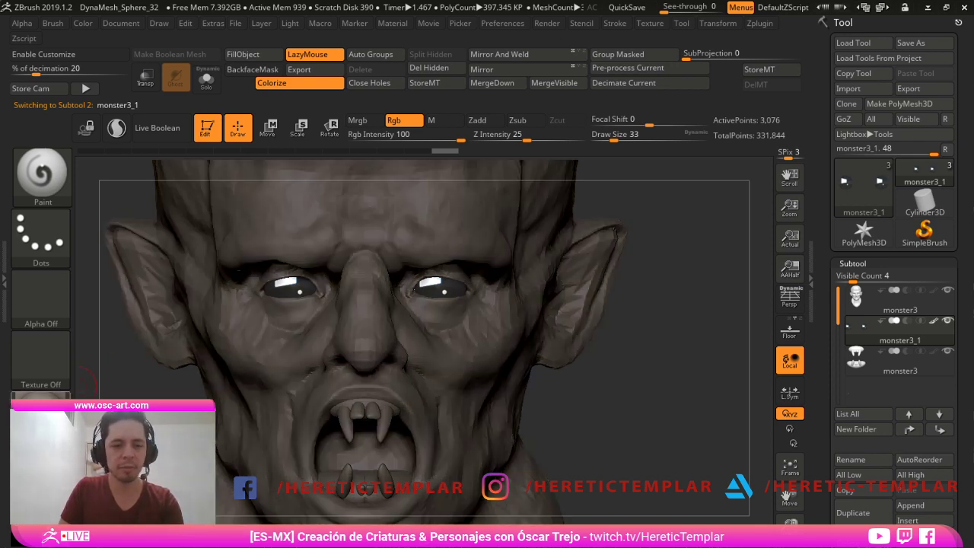
# - Choose a glossy standard material and fill the eyeballs with plain white
pyautogui.click(54, 405)
pyautogui.click(53, 404)
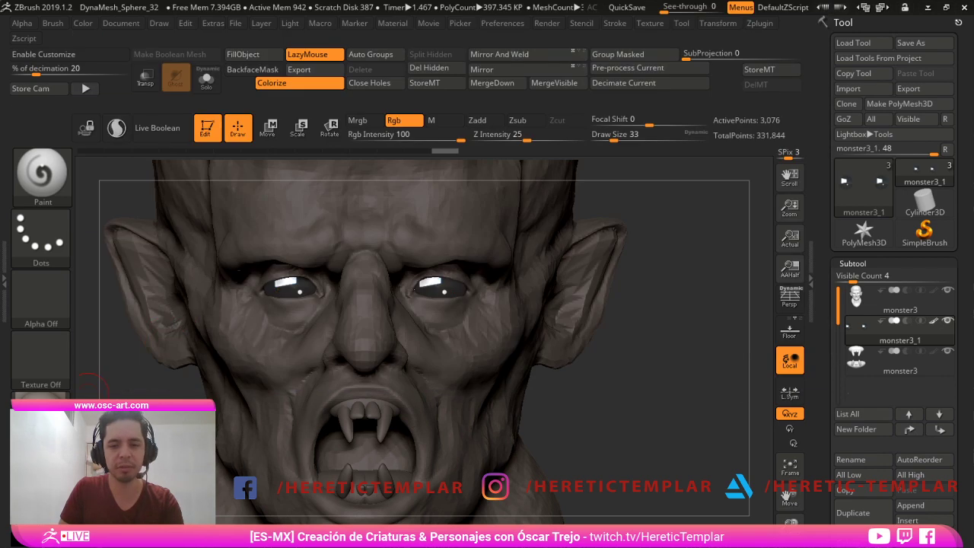
pyautogui.click(50, 405)
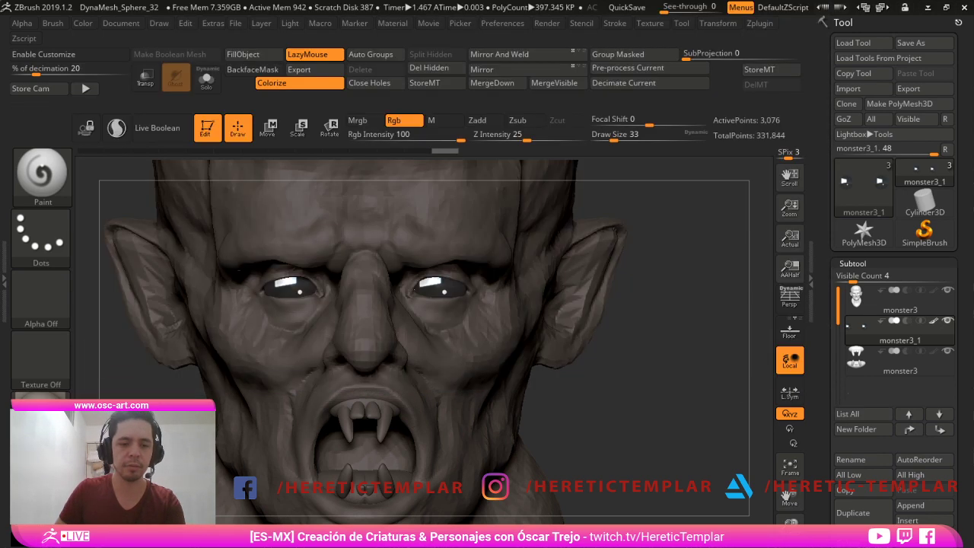
pyautogui.click(41, 397)
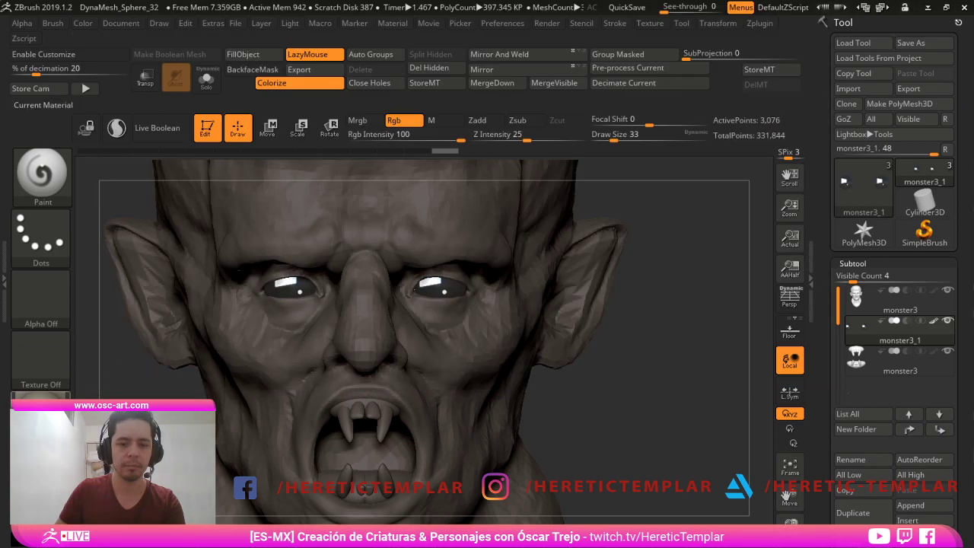
pyautogui.click(41, 397)
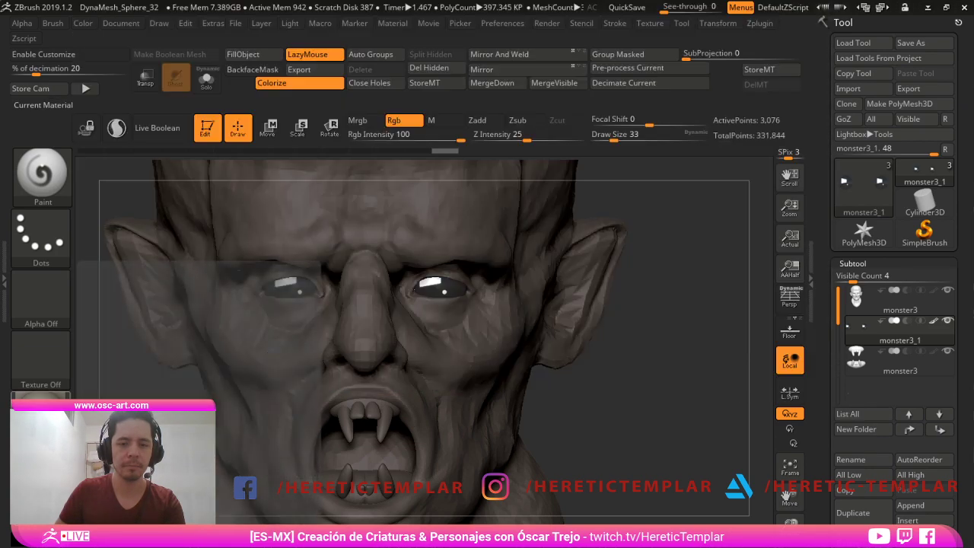
pyautogui.click(41, 397)
pyautogui.moveTo(484, 280)
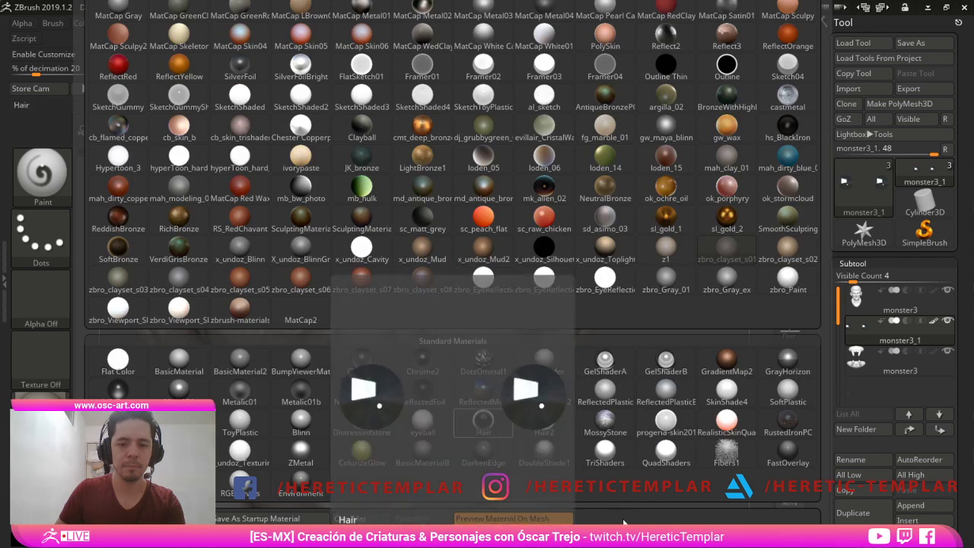
pyautogui.click(423, 421)
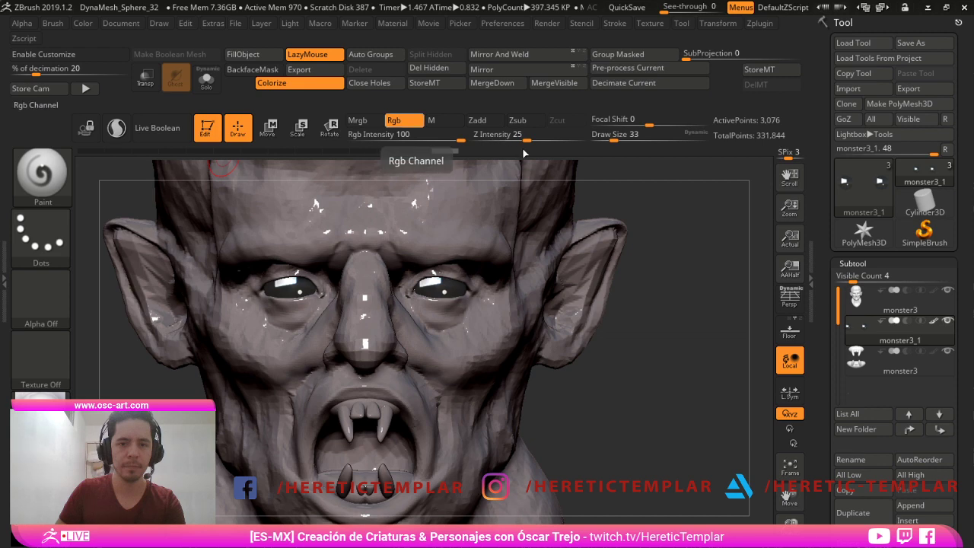
pyautogui.click(242, 54)
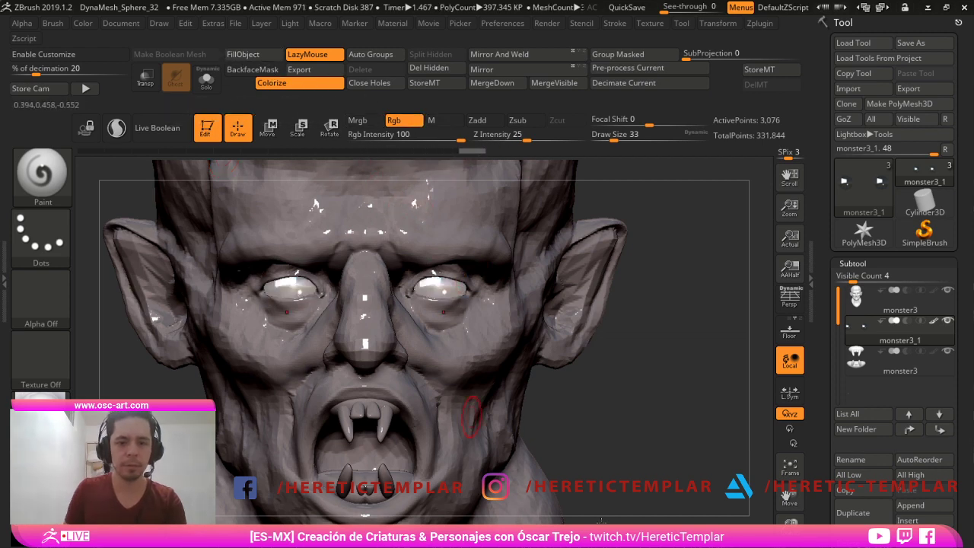
# - Pick a near-black paint colour and paint on the eyeballs with the Paint brush at draw size 25
pyautogui.moveTo(660, 449); pyautogui.dragTo(592, 454)
pyautogui.moveTo(236, 517); pyautogui.dragTo(324, 509)
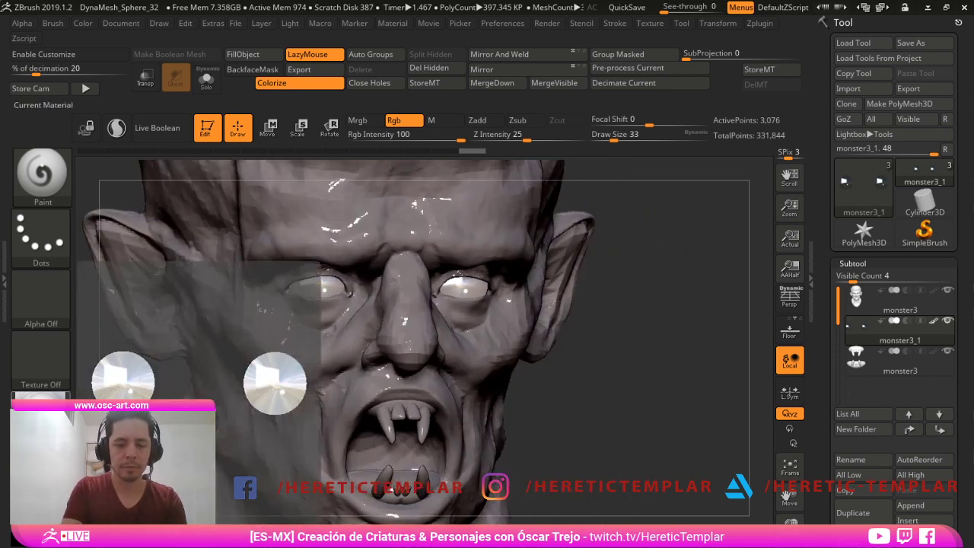
pyautogui.press('b')
pyautogui.press('Escape')
pyautogui.click(32, 499)
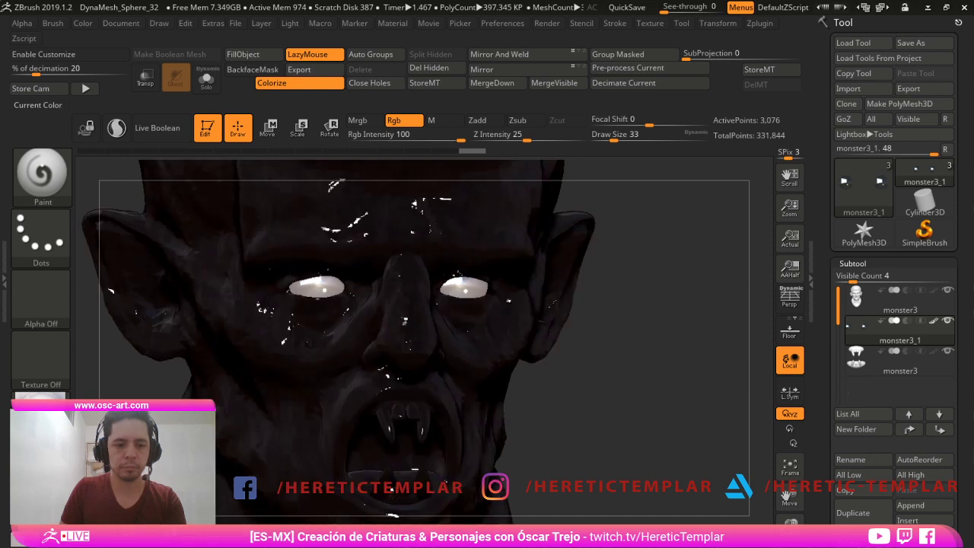
pyautogui.press('s')
pyautogui.moveTo(277, 311); pyautogui.dragTo(314, 287)
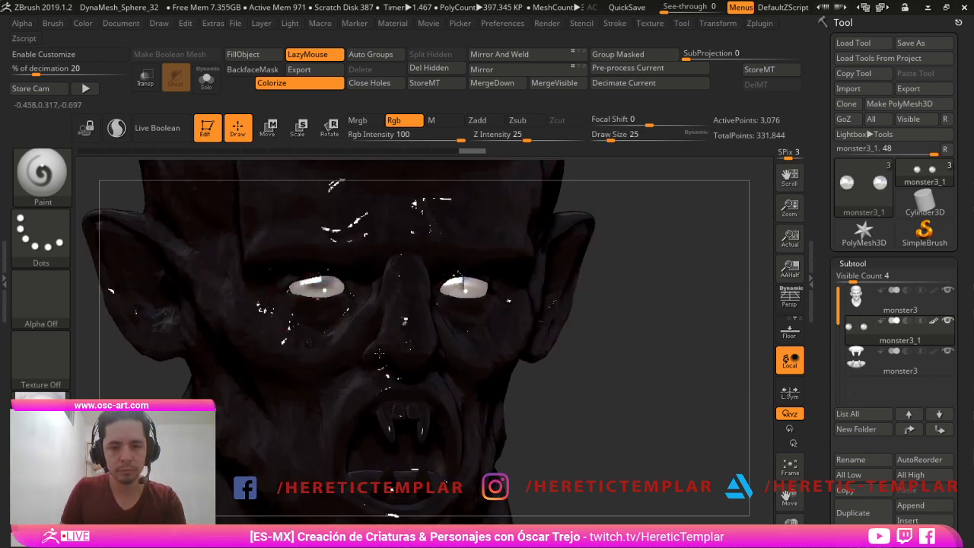
pyautogui.moveTo(303, 283); pyautogui.dragTo(307, 285)
# - Dab more paint onto the eyeballs from the front view, adjusting the draw size to 17 and 39
pyautogui.keyDown('shift'); pyautogui.moveTo(409, 329); pyautogui.dragTo(511, 355, button='right'); pyautogui.keyUp('shift')
pyautogui.press('s')
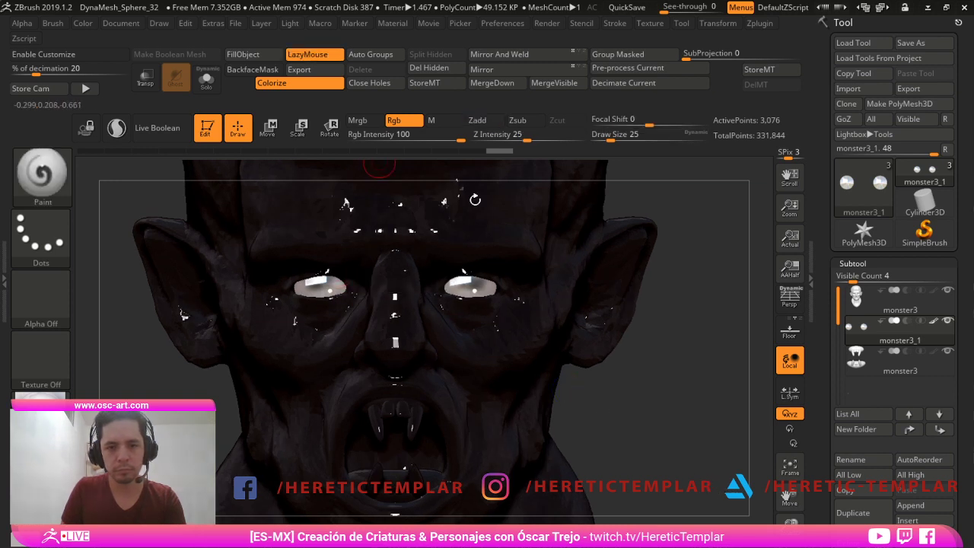
pyautogui.press('[')
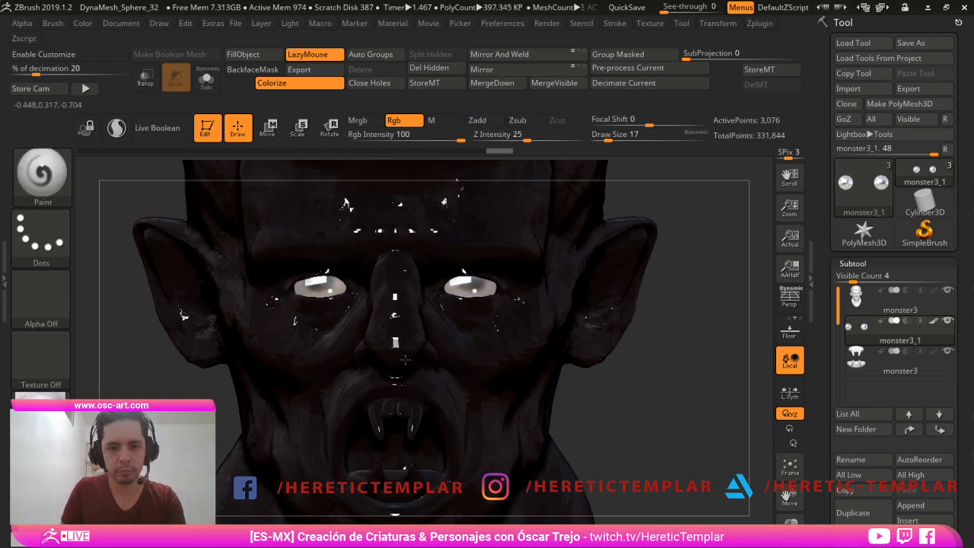
pyautogui.press('s')
pyautogui.moveTo(304, 290); pyautogui.dragTo(311, 291)
pyautogui.click(308, 285)
pyautogui.click(307, 284)
pyautogui.click(306, 284)
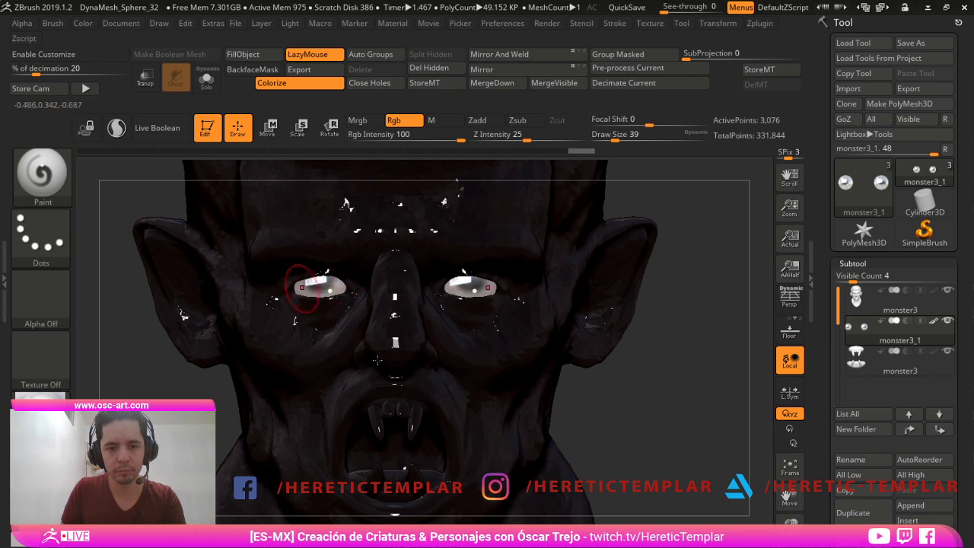
# - Replace the glossy material on the unpainted head with a matte grey clay material
pyautogui.keyDown('ctrl'); pyautogui.moveTo(225, 439); pyautogui.dragTo(206, 371, button='right'); pyautogui.keyUp('ctrl')
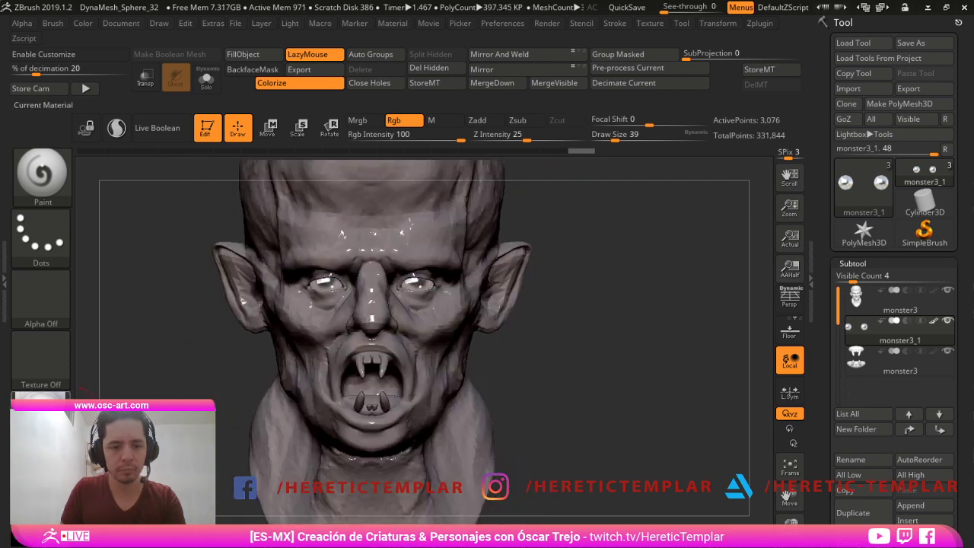
pyautogui.click(41, 397)
pyautogui.click(165, 357)
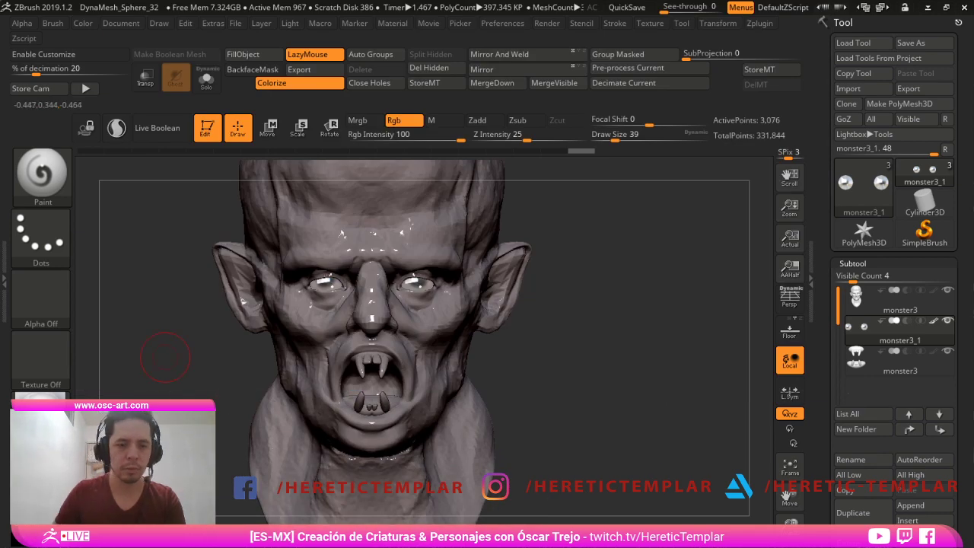
pyautogui.click(41, 399)
pyautogui.click(42, 399)
pyautogui.click(42, 400)
pyautogui.click(42, 400)
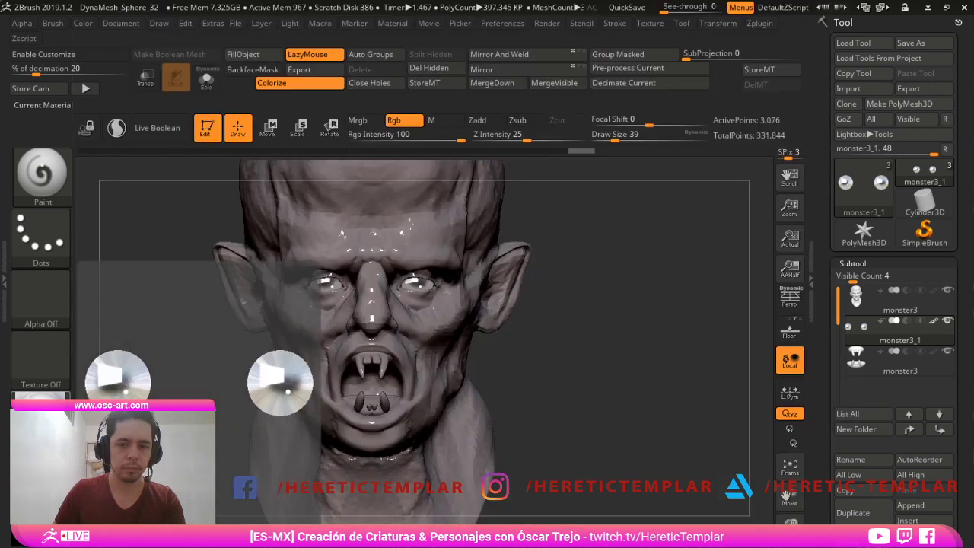
pyautogui.click(42, 399)
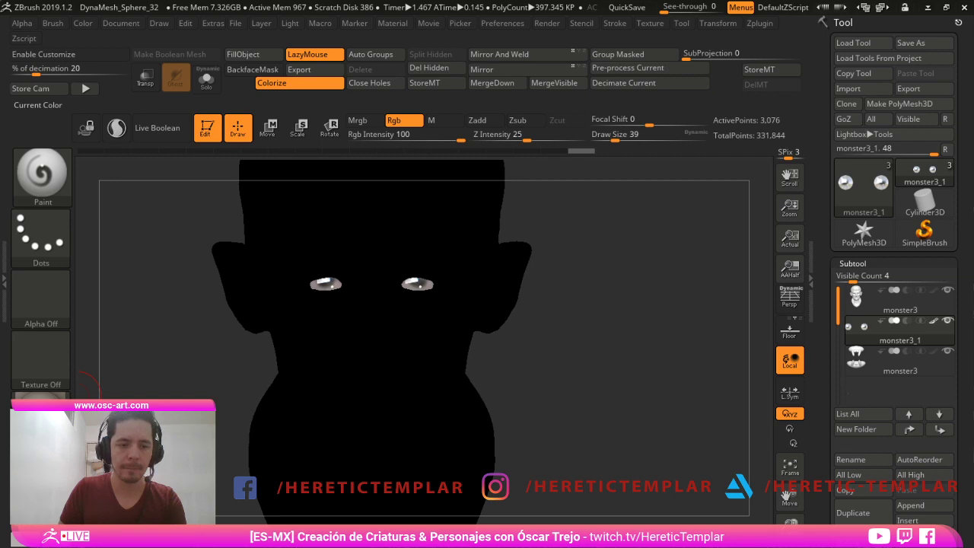
# - Touch up the eyeballs with the Paint brush at draw size 39 and make the head the active subtool
pyautogui.moveTo(677, 359)
pyautogui.mouseDown()
pyautogui.moveTo(609, 353)
pyautogui.moveTo(594, 419)
pyautogui.mouseUp()
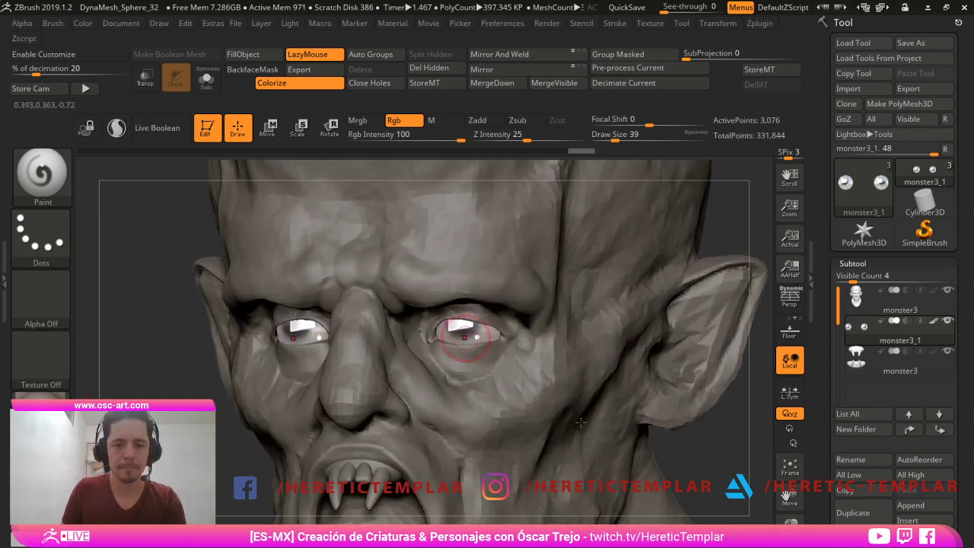
pyautogui.moveTo(478, 332)
pyautogui.mouseDown()
pyautogui.moveTo(443, 338)
pyautogui.moveTo(475, 335)
pyautogui.moveTo(460, 338)
pyautogui.mouseUp()
pyautogui.moveTo(145, 342); pyautogui.dragTo(244, 342)
pyautogui.keyDown('alt'); pyautogui.click(547, 345); pyautogui.keyUp('alt')
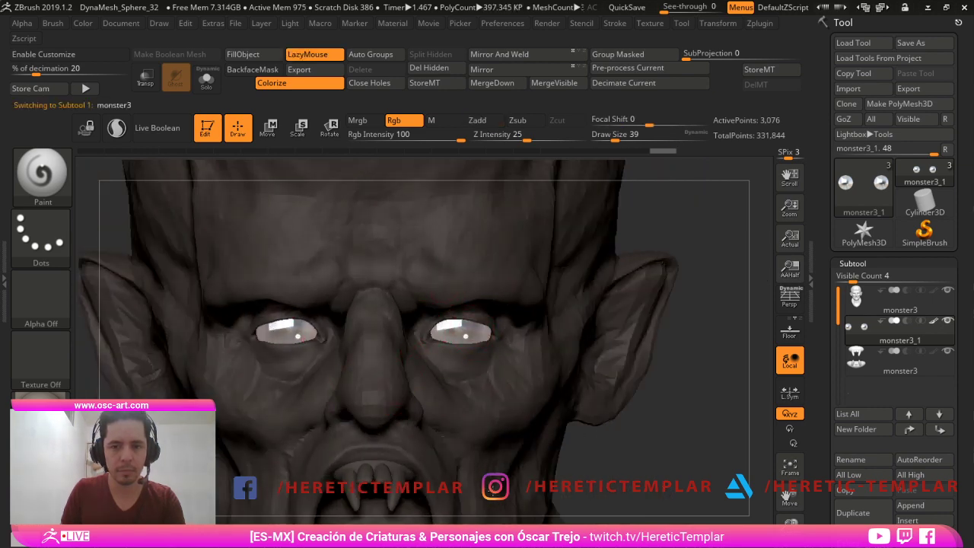
# - Puff up the upper eyelids with the Inflat brush at draw size 56 and smooth the swollen area
pyautogui.moveTo(631, 442)
pyautogui.keyDown('alt'); pyautogui.mouseDown()
pyautogui.moveTo(631, 396)
pyautogui.moveTo(602, 449)
pyautogui.mouseUp(); pyautogui.keyUp('alt')
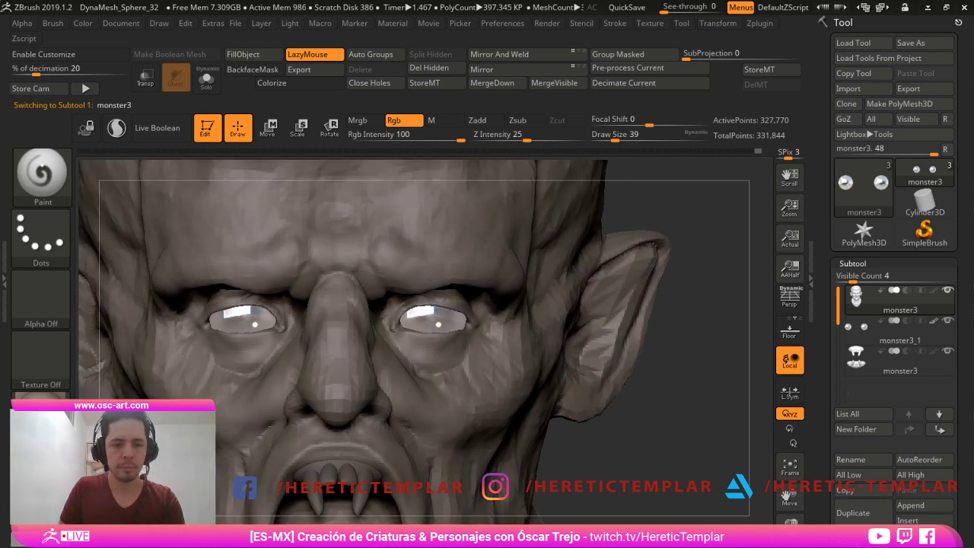
pyautogui.press('b')
pyautogui.press('m')
pyautogui.press('t')
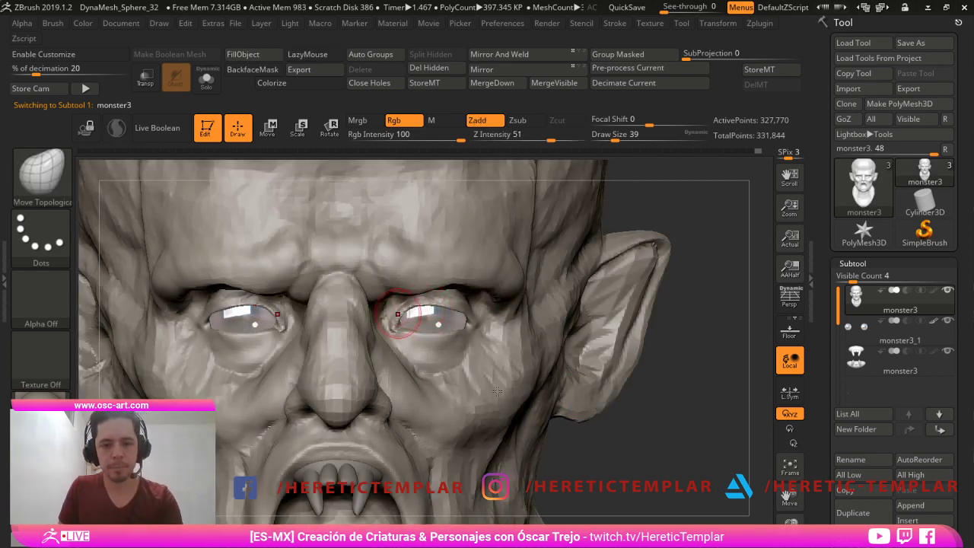
pyautogui.press('b')
pyautogui.press('i')
pyautogui.press('n')
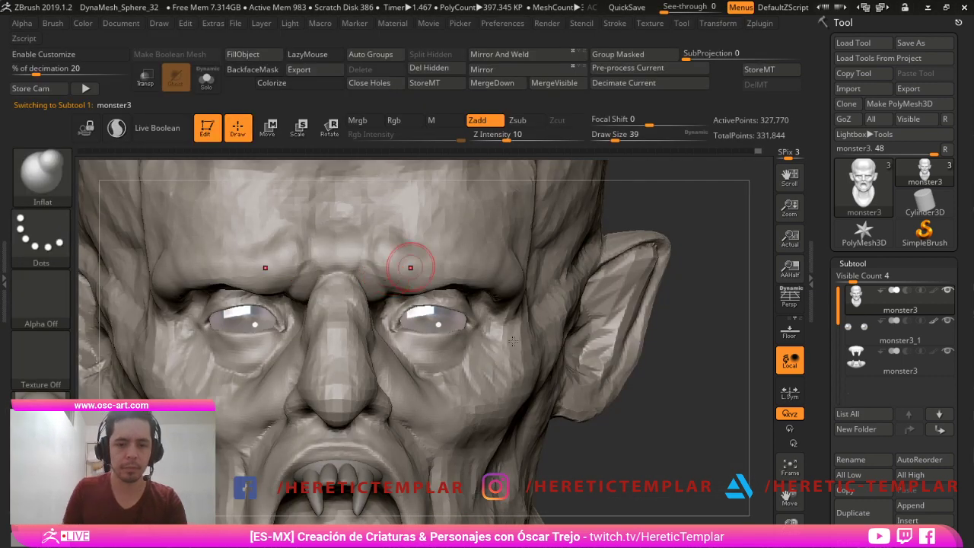
pyautogui.press('s')
pyautogui.moveTo(404, 331)
pyautogui.mouseDown()
pyautogui.moveTo(407, 310)
pyautogui.moveTo(429, 304)
pyautogui.mouseUp()
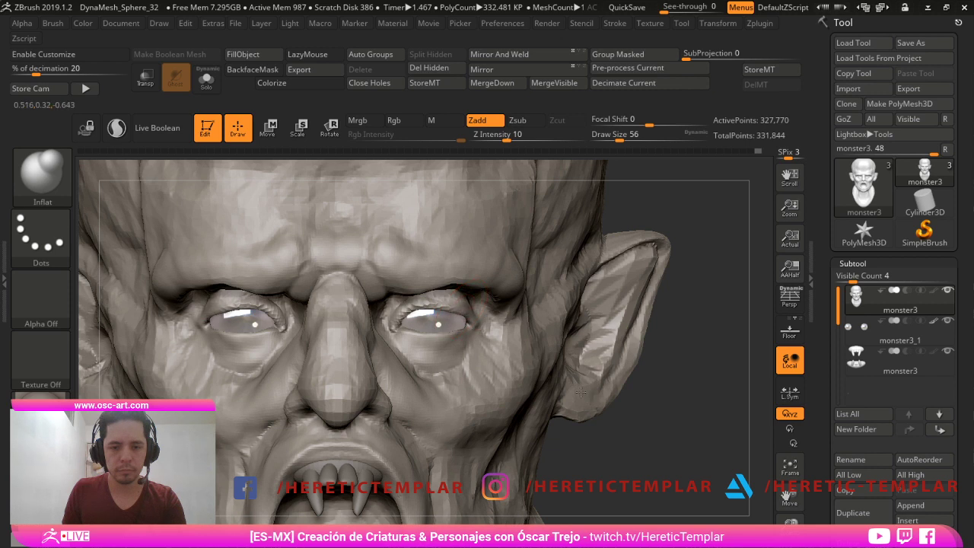
pyautogui.press('shift')
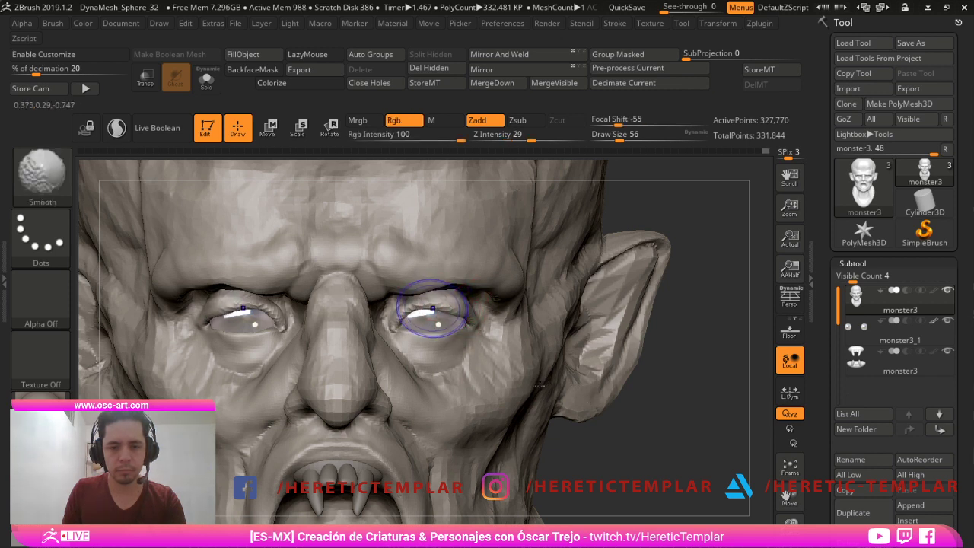
pyautogui.keyDown('shift'); pyautogui.moveTo(432, 308); pyautogui.dragTo(420, 312); pyautogui.keyUp('shift')
# - Reshape the eyelid rims with the Move Topological brush from front and side, at draw sizes 56 and 41
pyautogui.press('b')
pyautogui.press('m')
pyautogui.press('t')
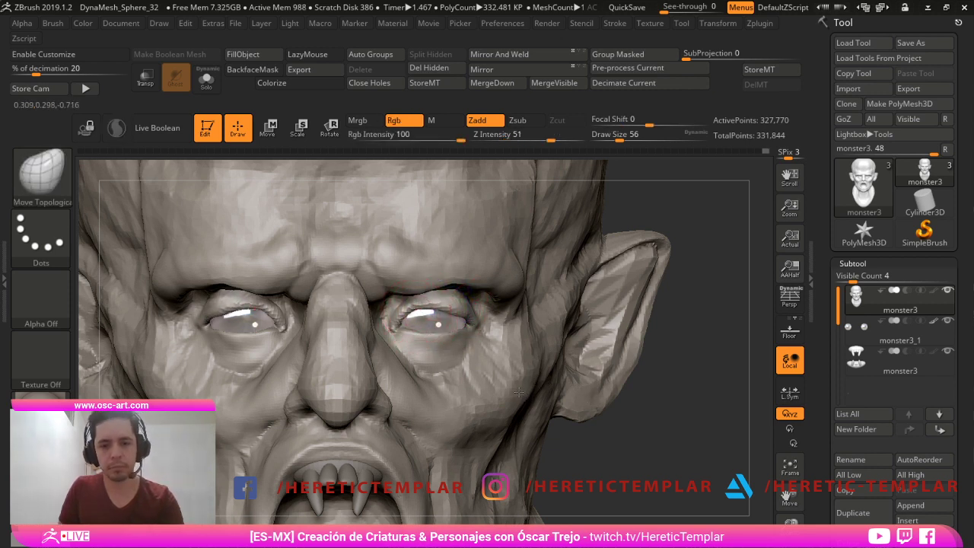
pyautogui.moveTo(449, 309); pyautogui.dragTo(427, 310)
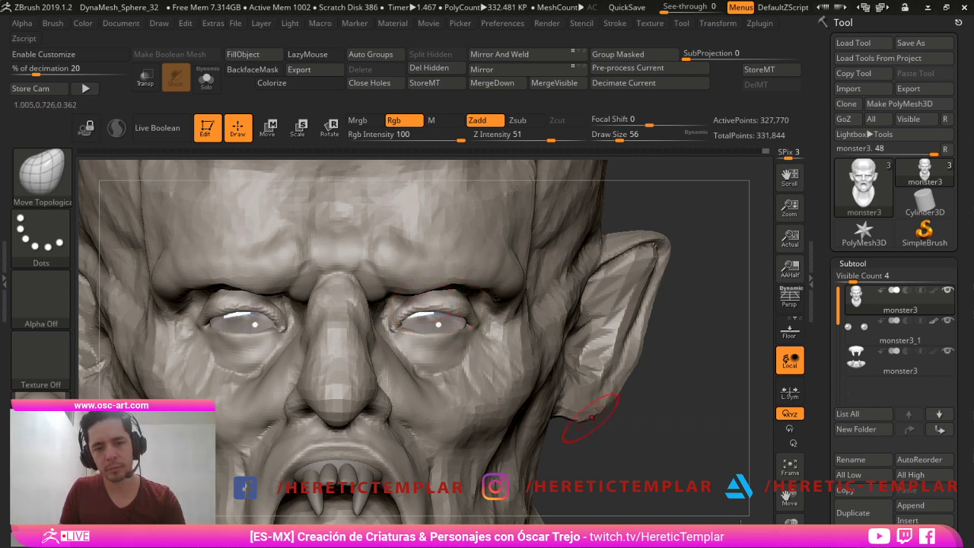
pyautogui.keyDown('alt'); pyautogui.moveTo(591, 414); pyautogui.dragTo(634, 427); pyautogui.keyUp('alt')
pyautogui.moveTo(634, 427); pyautogui.dragTo(402, 373, button='right')
pyautogui.press('s')
pyautogui.moveTo(466, 316); pyautogui.dragTo(462, 318)
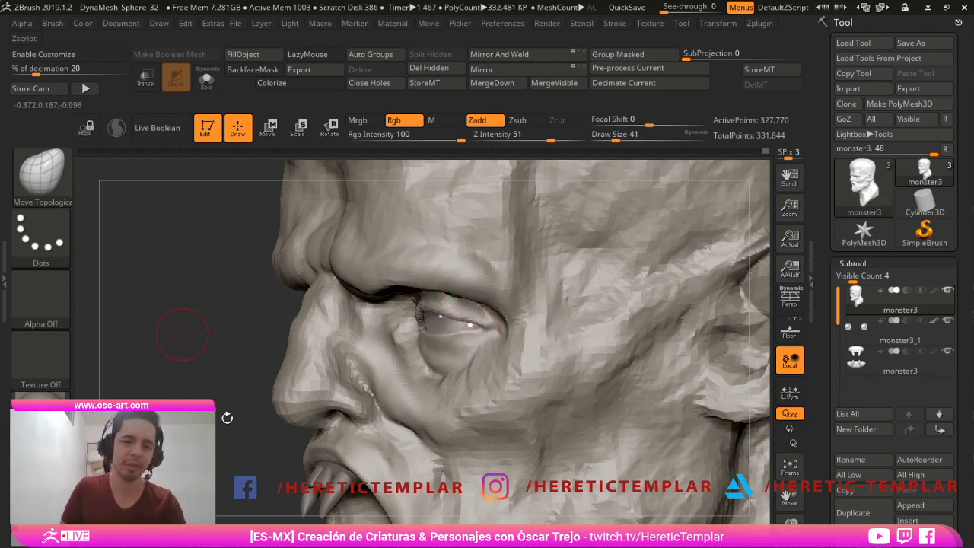
pyautogui.moveTo(170, 421)
pyautogui.mouseDown()
pyautogui.moveTo(395, 335)
pyautogui.moveTo(427, 313)
pyautogui.mouseUp()
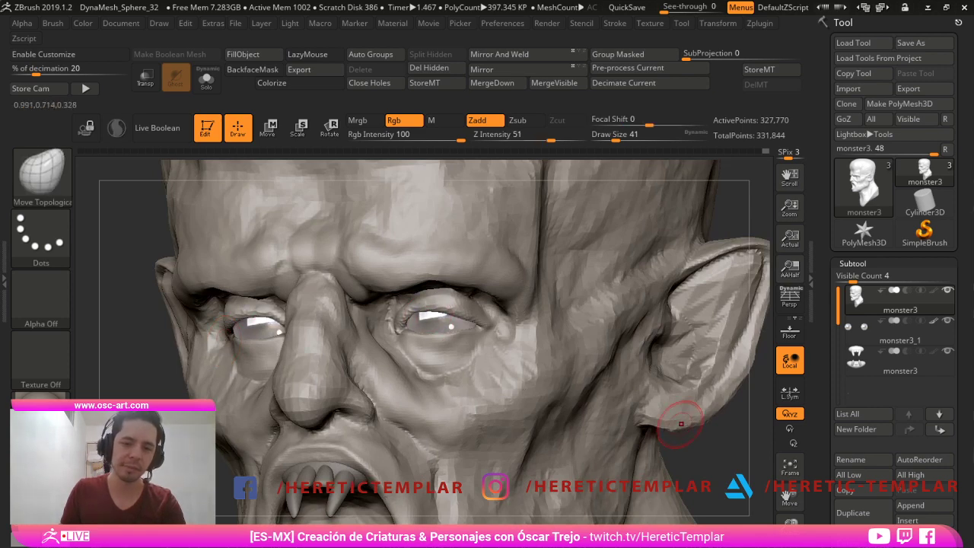
# - Build up the lower eyelid rims with the Standard brush, adjusting the draw size to 22 and 44
pyautogui.keyDown('alt'); pyautogui.moveTo(707, 442); pyautogui.dragTo(704, 464); pyautogui.keyUp('alt')
pyautogui.press('b')
pyautogui.press('s')
pyautogui.press('t')
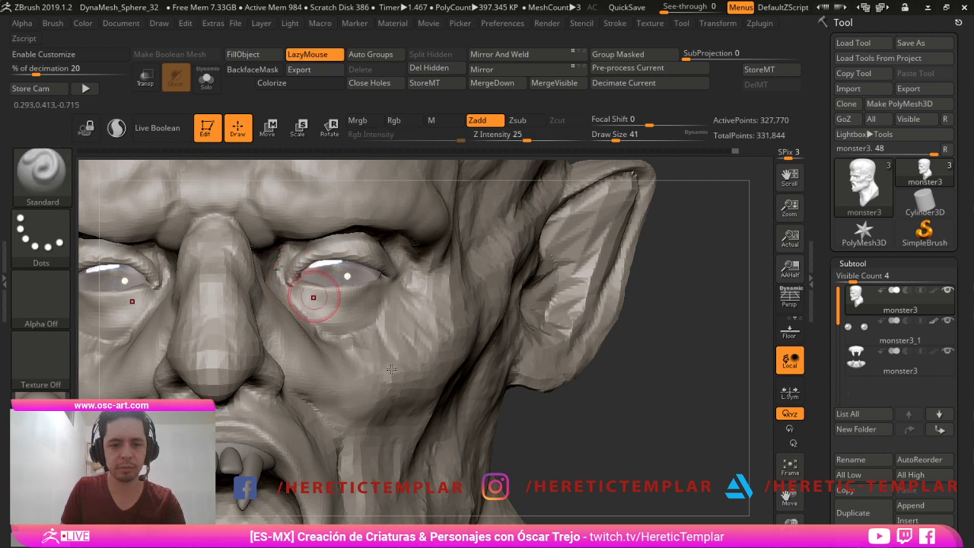
pyautogui.press('s')
pyautogui.moveTo(312, 296); pyautogui.dragTo(307, 300)
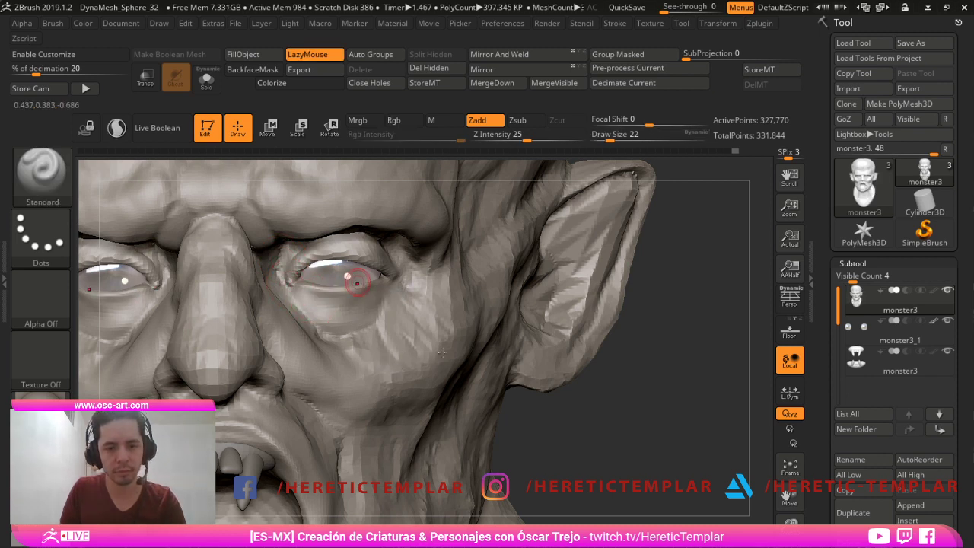
pyautogui.press('s')
pyautogui.moveTo(344, 291)
pyautogui.mouseDown()
pyautogui.moveTo(352, 290)
pyautogui.moveTo(328, 307)
pyautogui.moveTo(360, 298)
pyautogui.mouseUp()
pyautogui.moveTo(297, 288)
pyautogui.mouseDown()
pyautogui.moveTo(360, 299)
pyautogui.moveTo(346, 302)
pyautogui.mouseUp()
pyautogui.press('s')
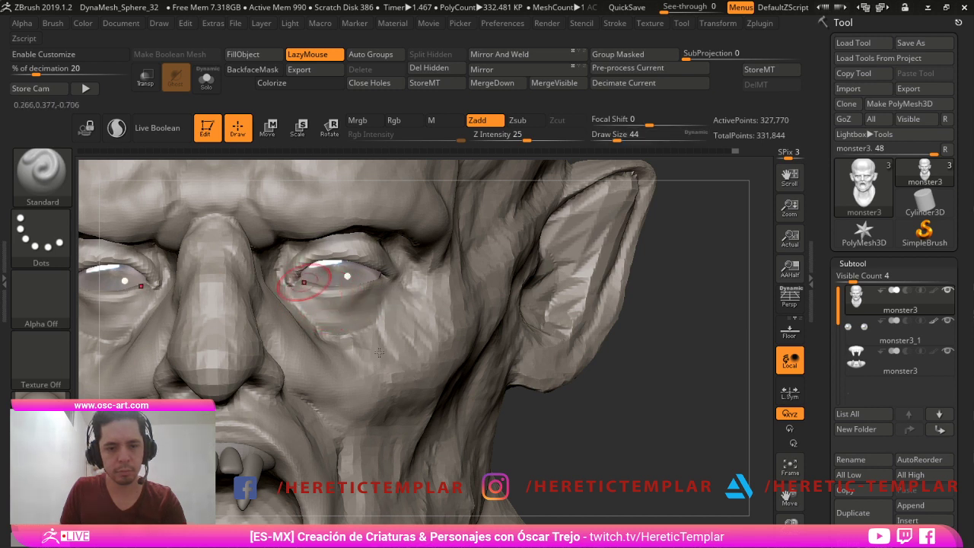
# - Adjust the inner eye corners and lower eyelids with the Move brush at draw size 44
pyautogui.press('b')
pyautogui.press('m')
pyautogui.press('v')
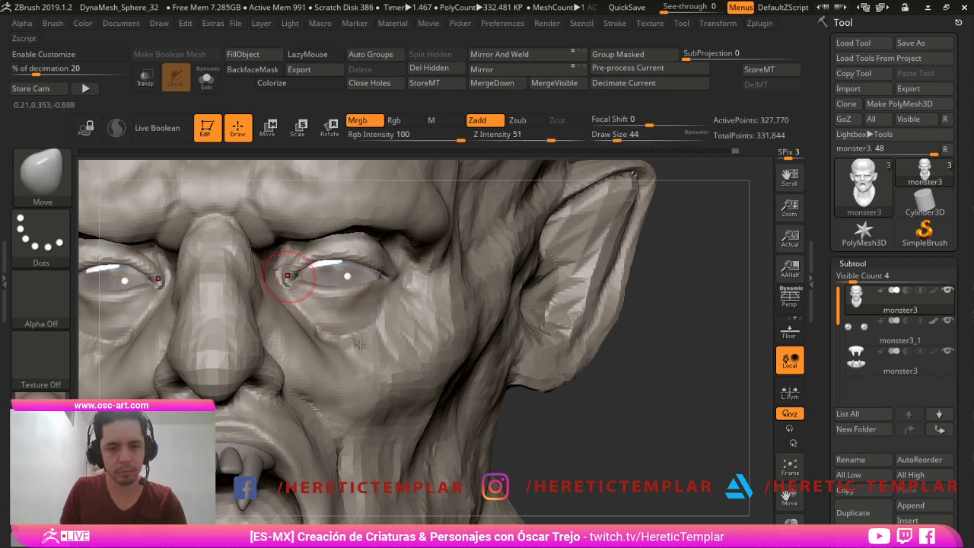
pyautogui.moveTo(303, 290); pyautogui.dragTo(319, 290)
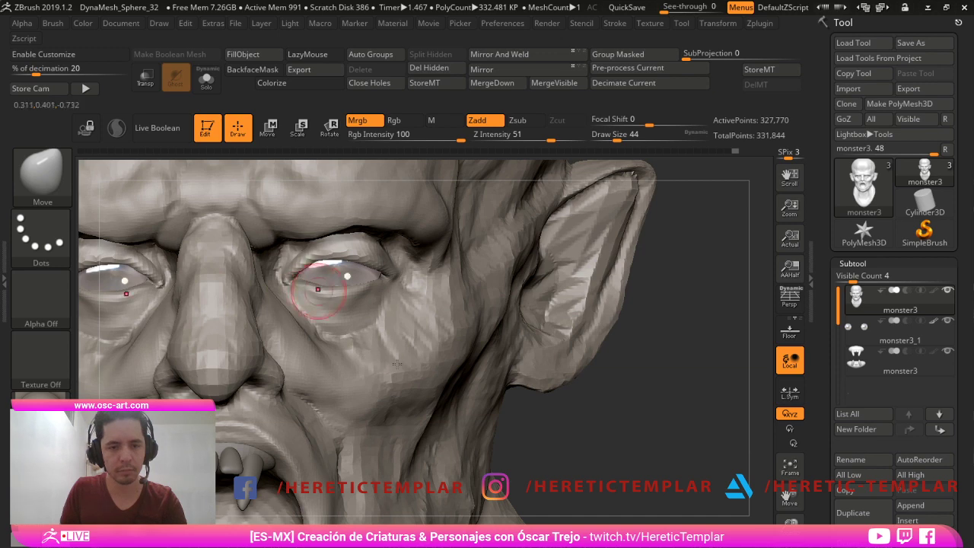
pyautogui.moveTo(553, 400)
pyautogui.mouseDown()
pyautogui.moveTo(689, 499)
pyautogui.moveTo(557, 441)
pyautogui.moveTo(567, 481)
pyautogui.mouseUp()
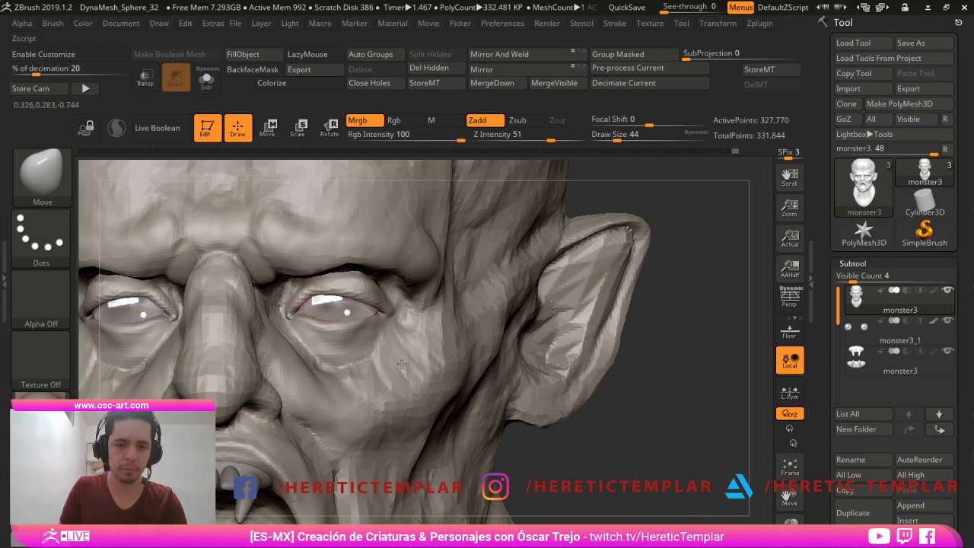
pyautogui.keyDown('alt'); pyautogui.moveTo(542, 455); pyautogui.dragTo(536, 415); pyautogui.keyUp('alt')
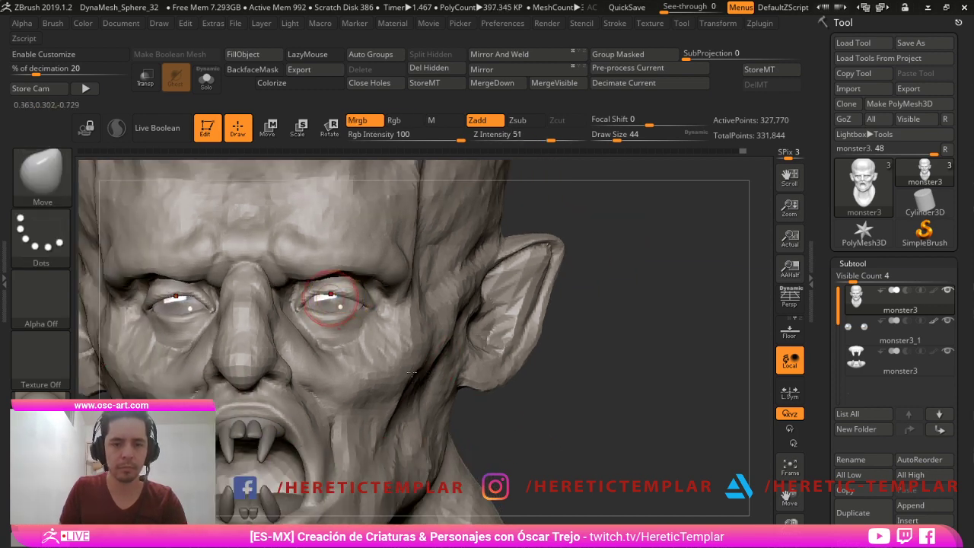
pyautogui.keyDown('alt'); pyautogui.moveTo(520, 455); pyautogui.dragTo(524, 341); pyautogui.keyUp('alt')
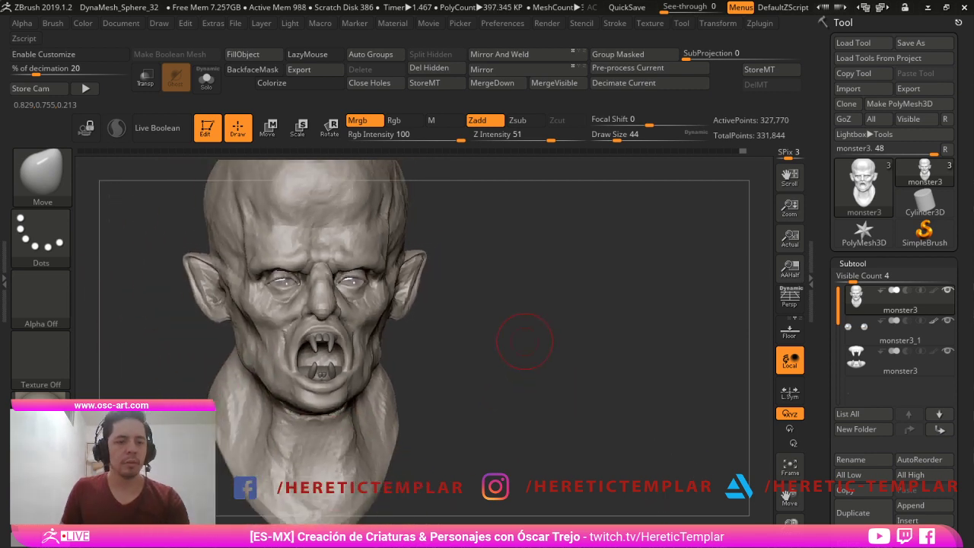
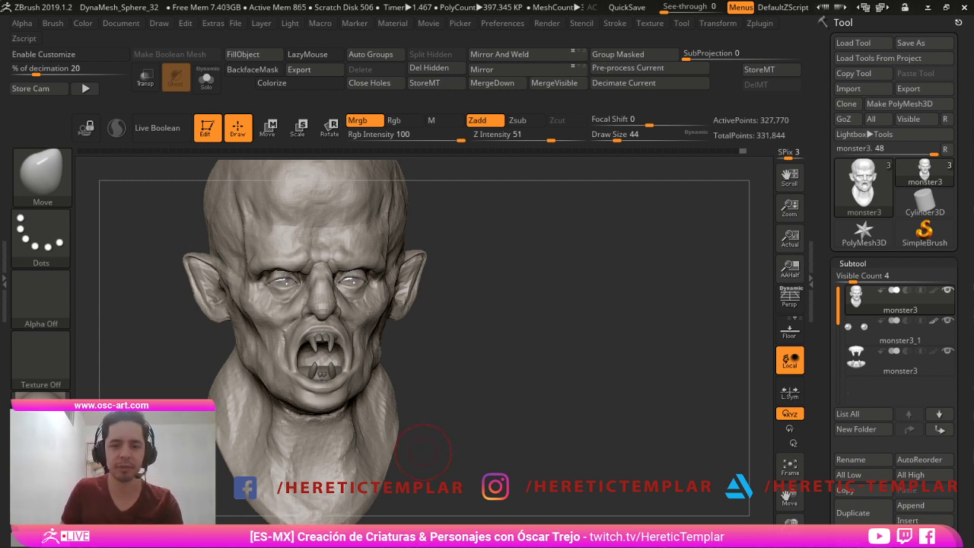
# - Add volume between the inner eye corners and the nose with the Standard brush at draw sizes 35 and 37
pyautogui.moveTo(730, 437)
pyautogui.mouseDown()
pyautogui.moveTo(647, 441)
pyautogui.moveTo(591, 424)
pyautogui.mouseUp()
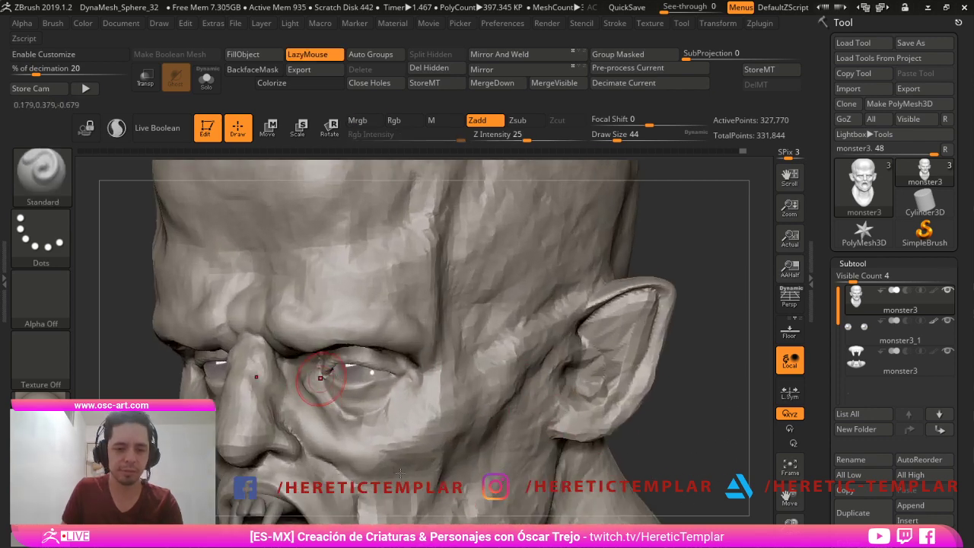
pyautogui.press('b')
pyautogui.press('s')
pyautogui.press('t')
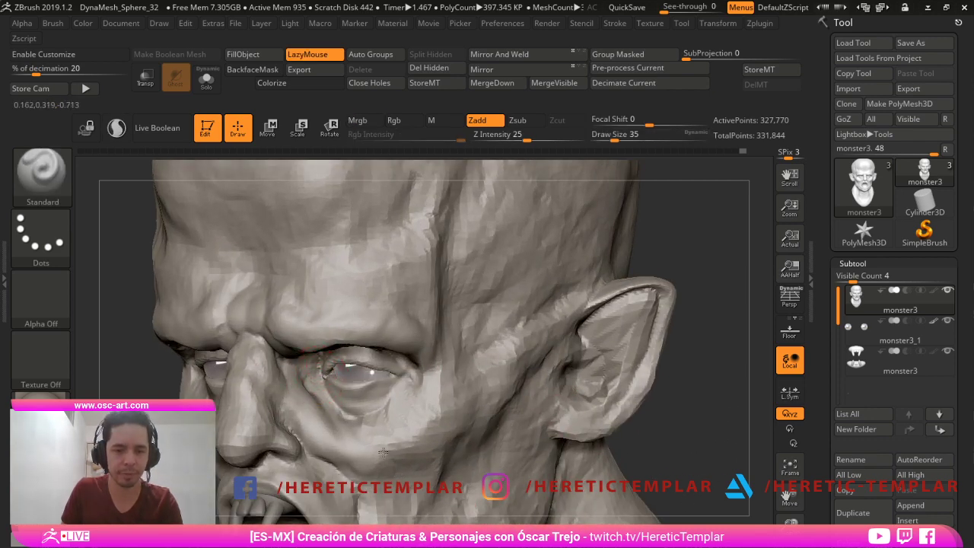
pyautogui.moveTo(306, 361)
pyautogui.mouseDown()
pyautogui.moveTo(304, 372)
pyautogui.moveTo(305, 363)
pyautogui.moveTo(291, 367)
pyautogui.mouseUp()
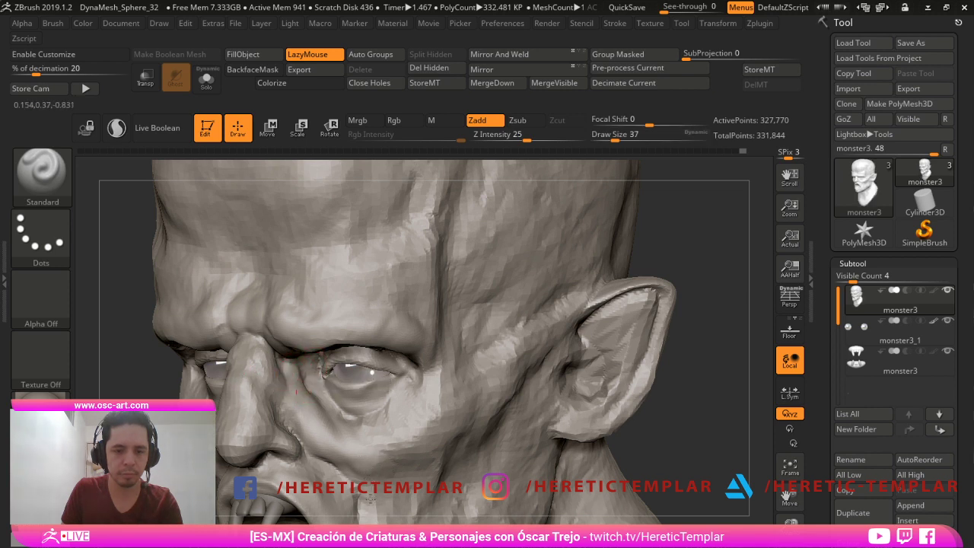
# - Carve the crease below the inner eye corners with the DamStandard brush at draw size 37 and smooth the upper cheeks
pyautogui.press('b')
pyautogui.press('d')
pyautogui.press('s')
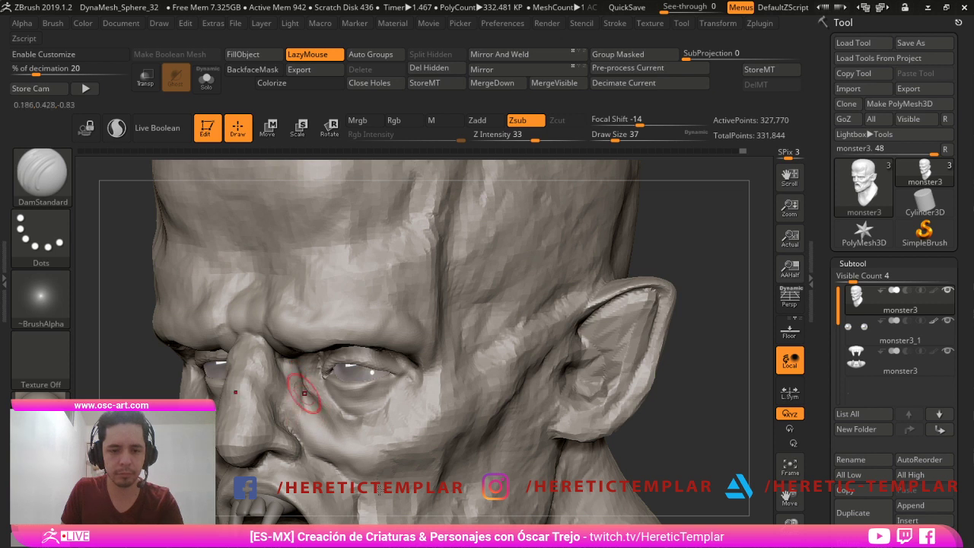
pyautogui.press('shift')
pyautogui.moveTo(322, 424)
pyautogui.mouseDown()
pyautogui.moveTo(382, 456)
pyautogui.moveTo(422, 448)
pyautogui.moveTo(431, 415)
pyautogui.mouseUp()
# - Build up the cheekbones below the eyes with the Clay brush at draw size 59
pyautogui.press('b')
pyautogui.press('c')
pyautogui.press('l')
pyautogui.press('s')
pyautogui.click(395, 458)
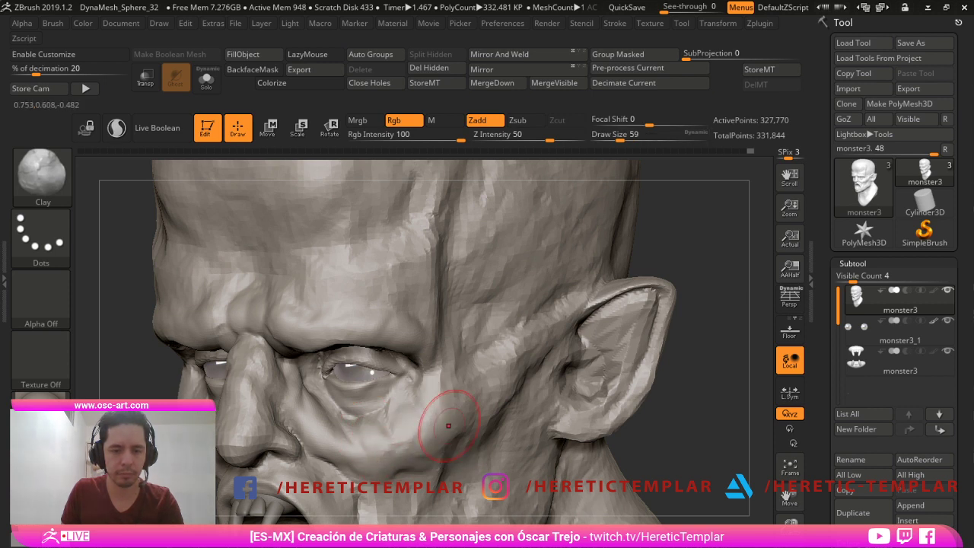
pyautogui.moveTo(375, 444)
pyautogui.mouseDown()
pyautogui.moveTo(402, 415)
pyautogui.moveTo(393, 433)
pyautogui.moveTo(393, 414)
pyautogui.moveTo(388, 423)
pyautogui.mouseUp()
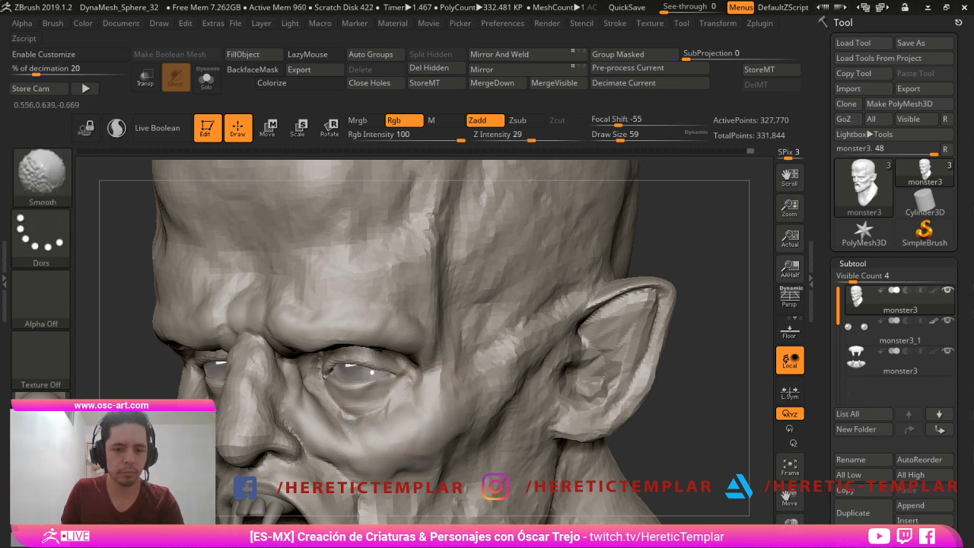
# - Define the folds of the eye bags with the Clay brush at draw sizes 25 and 37
pyautogui.press('s')
pyautogui.click(354, 409)
pyautogui.press('s')
pyautogui.moveTo(337, 403); pyautogui.dragTo(352, 404)
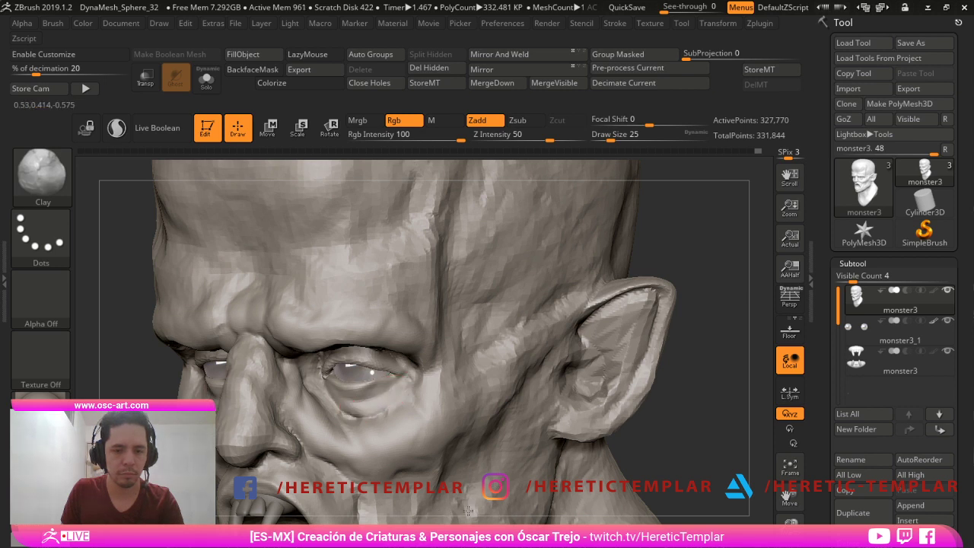
pyautogui.press('s')
pyautogui.moveTo(358, 408); pyautogui.dragTo(366, 406)
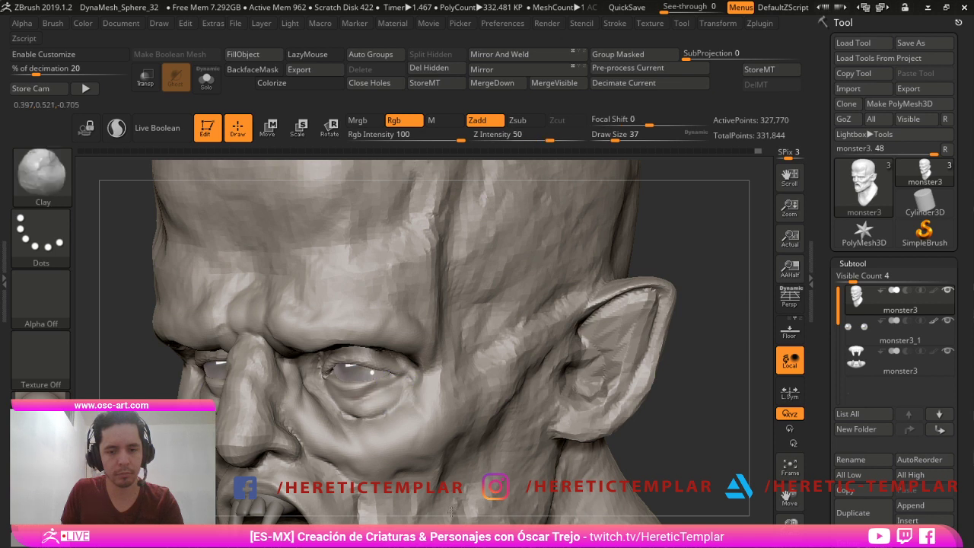
# - Add clay at the outer eye corners beneath the brow ends and set the draw size to 49
pyautogui.press('s')
pyautogui.moveTo(410, 378)
pyautogui.mouseDown()
pyautogui.moveTo(435, 364)
pyautogui.moveTo(427, 369)
pyautogui.moveTo(440, 379)
pyautogui.mouseUp()
pyautogui.press('s')
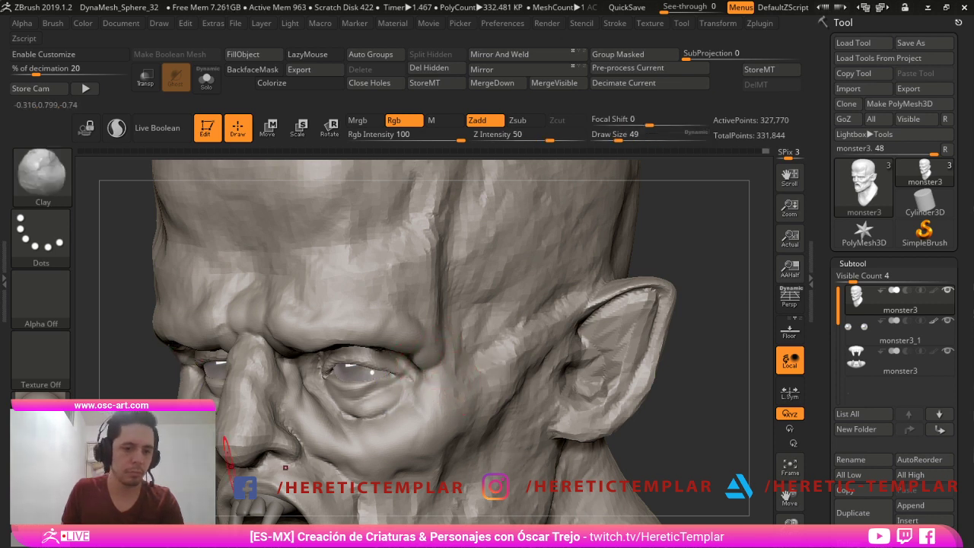
# - Build up the nose bridge between the eyes with the Clay brush at draw sizes 46 and 49
pyautogui.moveTo(200, 446)
pyautogui.keyDown('alt'); pyautogui.mouseDown()
pyautogui.moveTo(255, 379)
pyautogui.moveTo(278, 370)
pyautogui.mouseUp(); pyautogui.keyUp('alt')
pyautogui.press('s')
pyautogui.press('s')
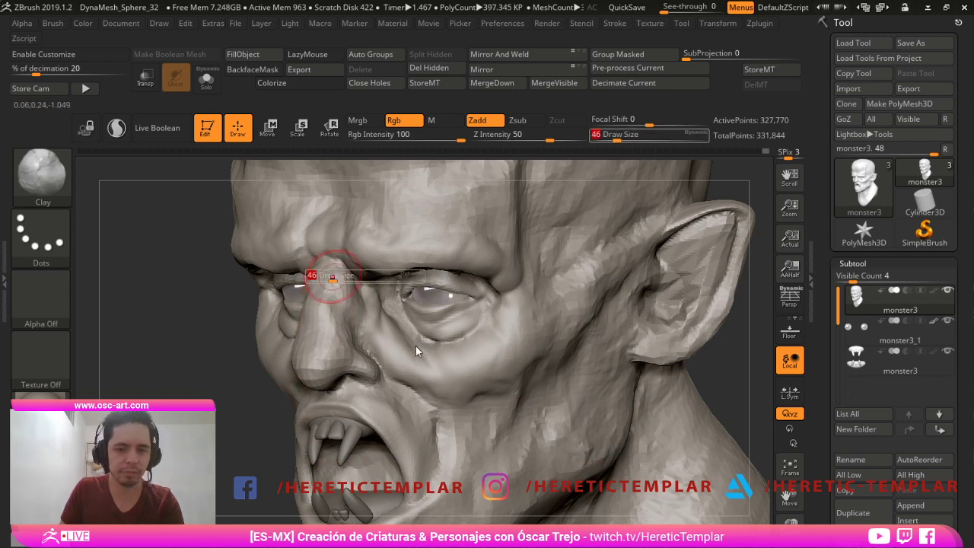
pyautogui.moveTo(339, 281)
pyautogui.mouseDown()
pyautogui.moveTo(352, 293)
pyautogui.moveTo(348, 272)
pyautogui.mouseUp()
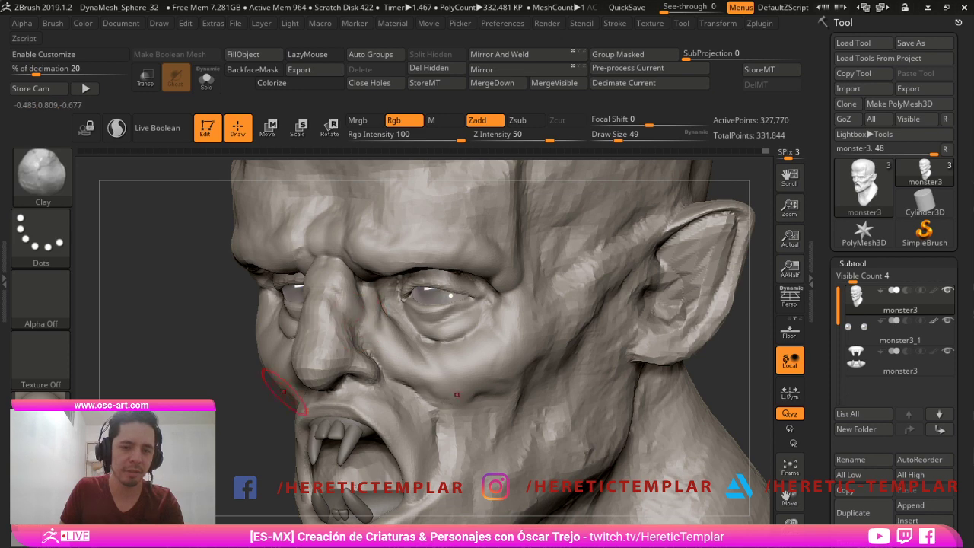
pyautogui.moveTo(304, 409)
pyautogui.mouseDown(button='right')
pyautogui.moveTo(241, 462)
pyautogui.moveTo(587, 472)
pyautogui.moveTo(568, 441)
pyautogui.moveTo(654, 496)
pyautogui.moveTo(560, 518)
pyautogui.mouseUp(button='right')
pyautogui.moveTo(448, 415)
pyautogui.keyDown('alt'); pyautogui.mouseDown(button='right')
pyautogui.moveTo(450, 507)
pyautogui.moveTo(337, 403)
pyautogui.mouseUp(button='right'); pyautogui.keyUp('alt')
pyautogui.press('s')
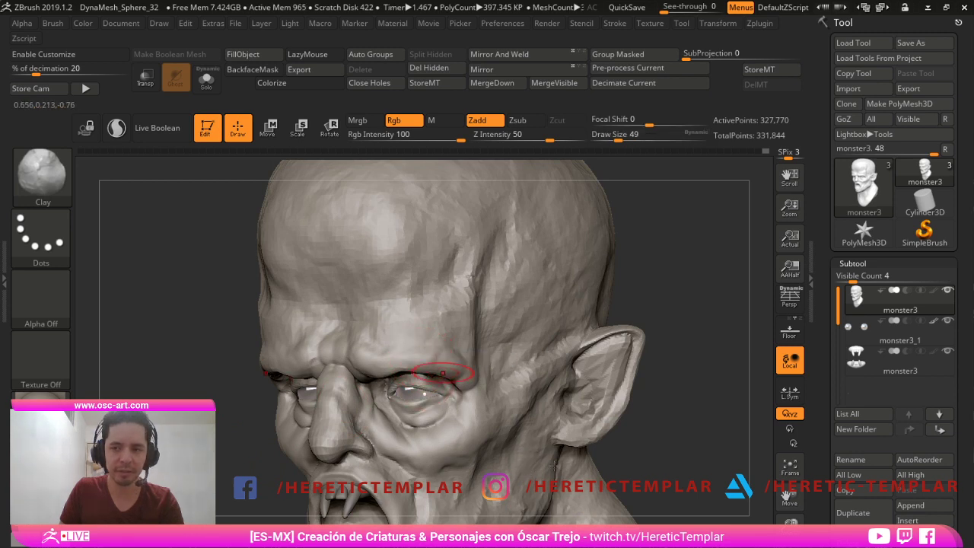
pyautogui.keyDown('shift'); pyautogui.moveTo(406, 403); pyautogui.dragTo(252, 428, button='right'); pyautogui.keyUp('shift')
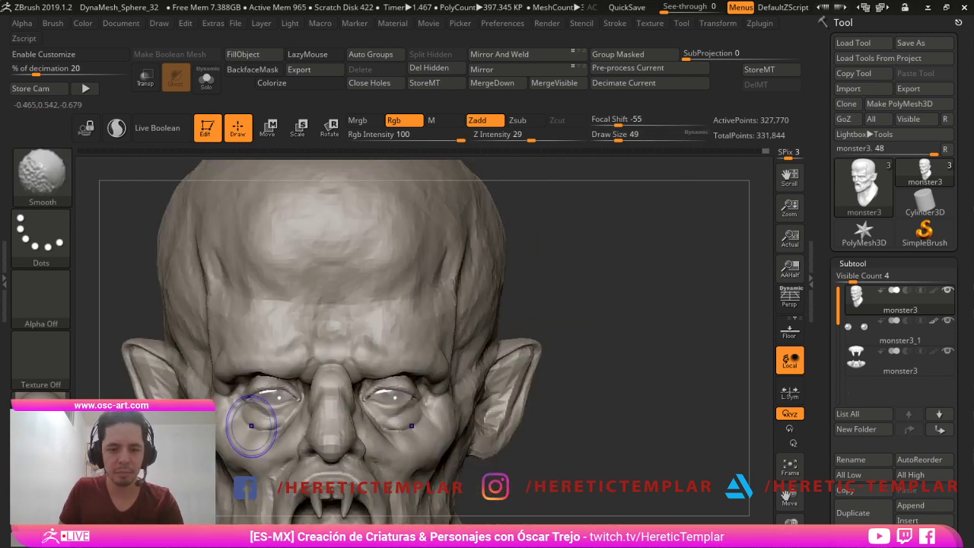
# - Mask the lower eyelids and eye bags with MaskPen at draw size 49, leaving the rest of the head unmasked
pyautogui.keyDown('ctrl'); pyautogui.moveTo(400, 414); pyautogui.dragTo(384, 408); pyautogui.keyUp('ctrl')
pyautogui.moveTo(396, 390)
pyautogui.keyDown('ctrl'); pyautogui.mouseDown()
pyautogui.moveTo(407, 407)
pyautogui.moveTo(385, 411)
pyautogui.moveTo(415, 413)
pyautogui.mouseUp(); pyautogui.keyUp('ctrl')
pyautogui.keyDown('ctrl'); pyautogui.click(576, 393); pyautogui.keyUp('ctrl')
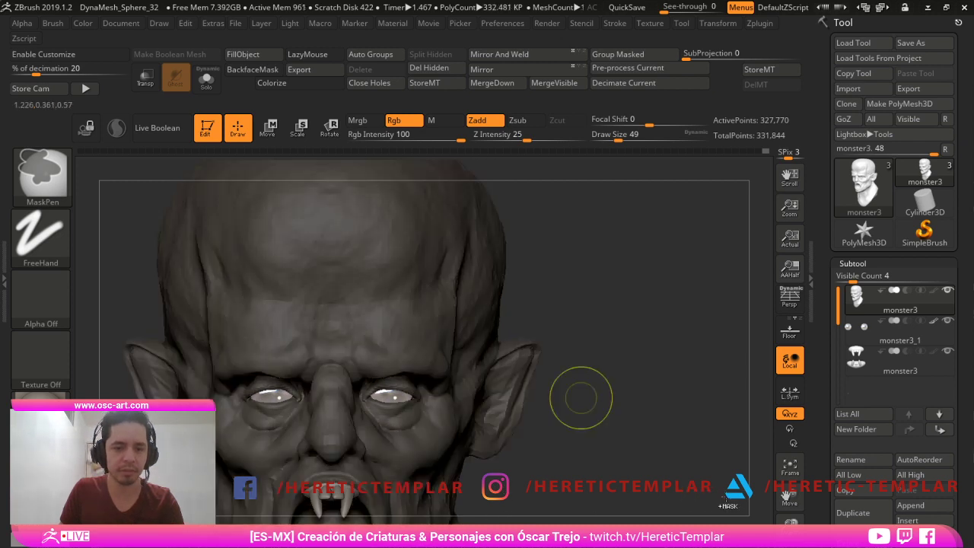
pyautogui.keyDown('ctrl'); pyautogui.click(589, 372); pyautogui.keyUp('ctrl')
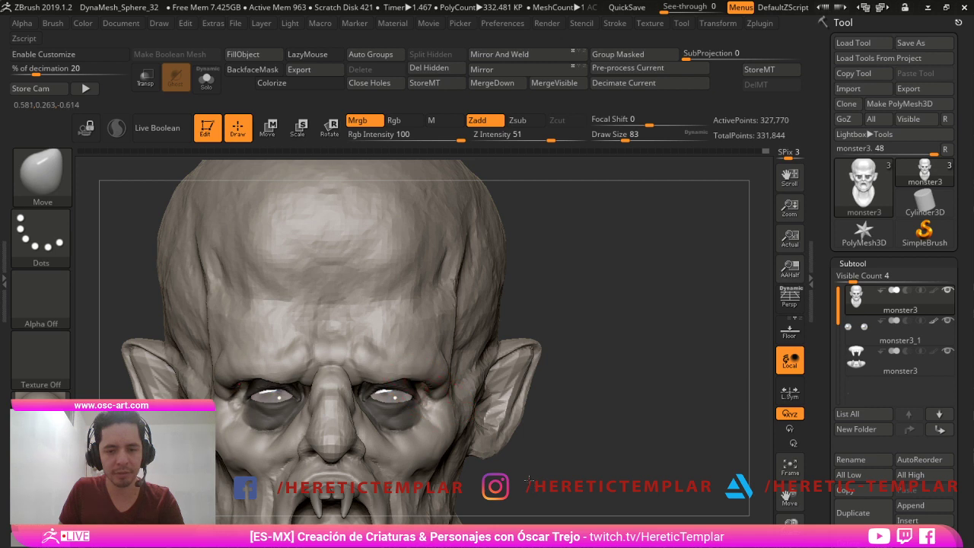
# - Reshape the brow and upper eyelids above the masked areas with the Move brush at draw sizes 90 and 74
pyautogui.press('s')
pyautogui.moveTo(410, 384); pyautogui.dragTo(378, 387)
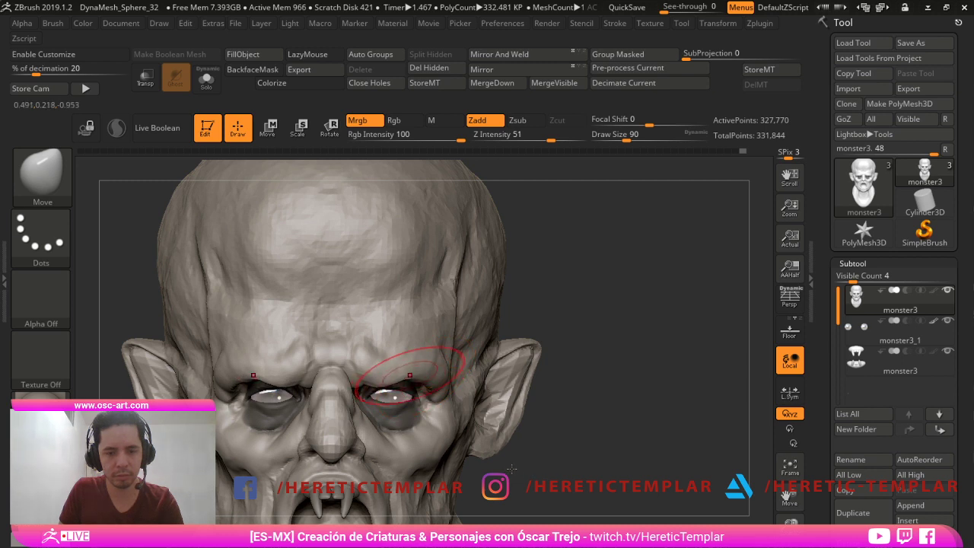
pyautogui.press('s')
pyautogui.moveTo(405, 378); pyautogui.dragTo(402, 379)
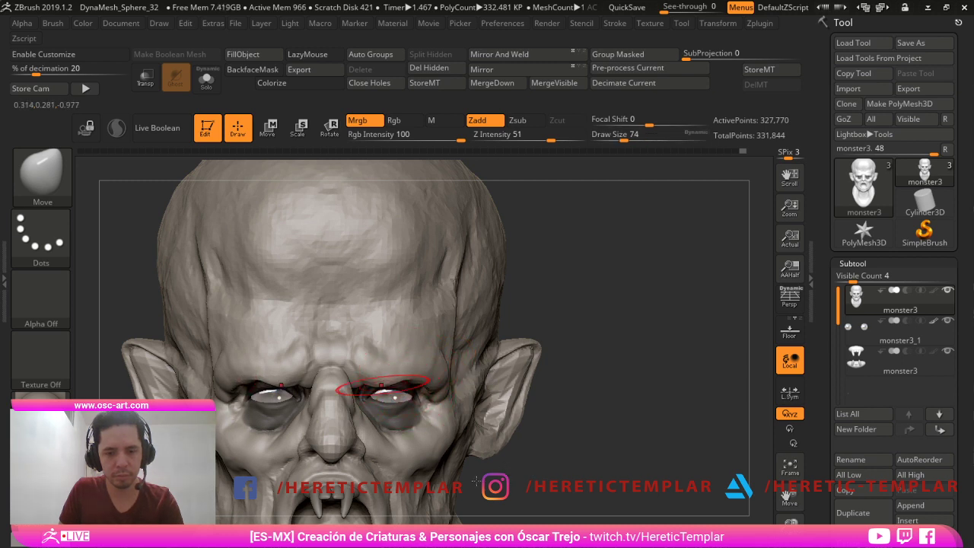
# - Adjust the brow and eye area of the head with the Move brush at draw size 108
pyautogui.moveTo(617, 320); pyautogui.dragTo(532, 323)
pyautogui.press('s')
pyautogui.moveTo(401, 383); pyautogui.dragTo(407, 383)
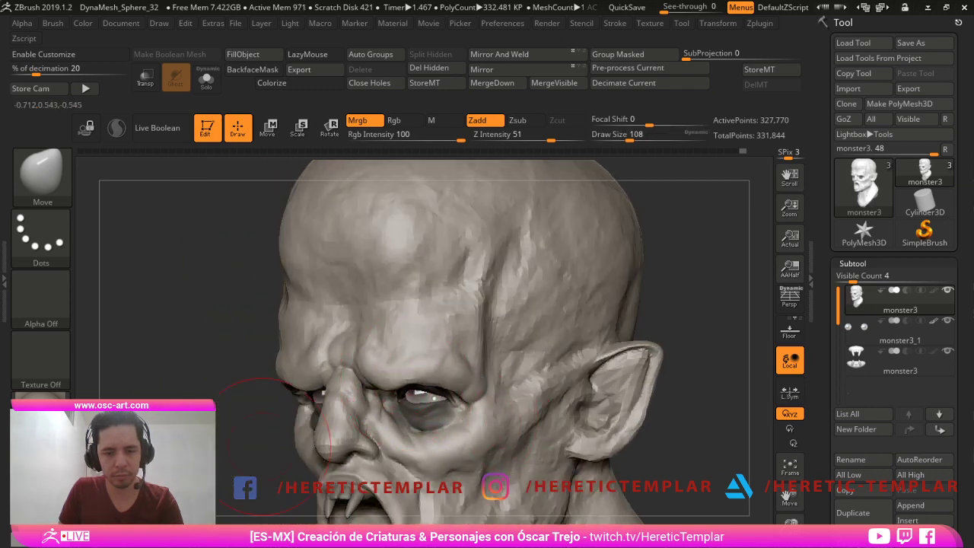
pyautogui.moveTo(261, 446); pyautogui.dragTo(343, 430)
pyautogui.keyDown('alt'); pyautogui.moveTo(623, 501); pyautogui.dragTo(654, 391); pyautogui.keyUp('alt')
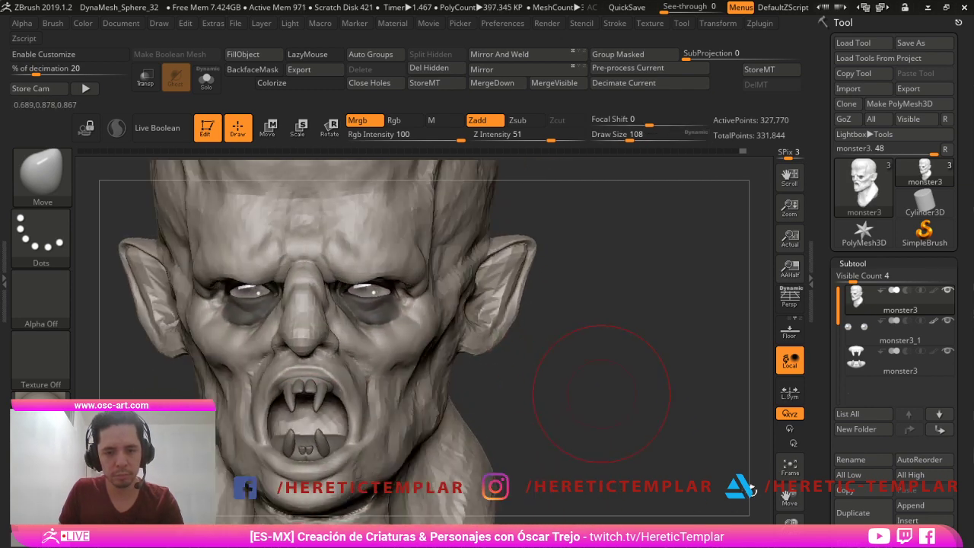
pyautogui.moveTo(589, 390); pyautogui.dragTo(661, 387)
# - Refine the shape around the eyes and beneath the brow with the Move brush at draw size 83
pyautogui.press('s')
pyautogui.moveTo(246, 321); pyautogui.dragTo(222, 314)
pyautogui.press('s')
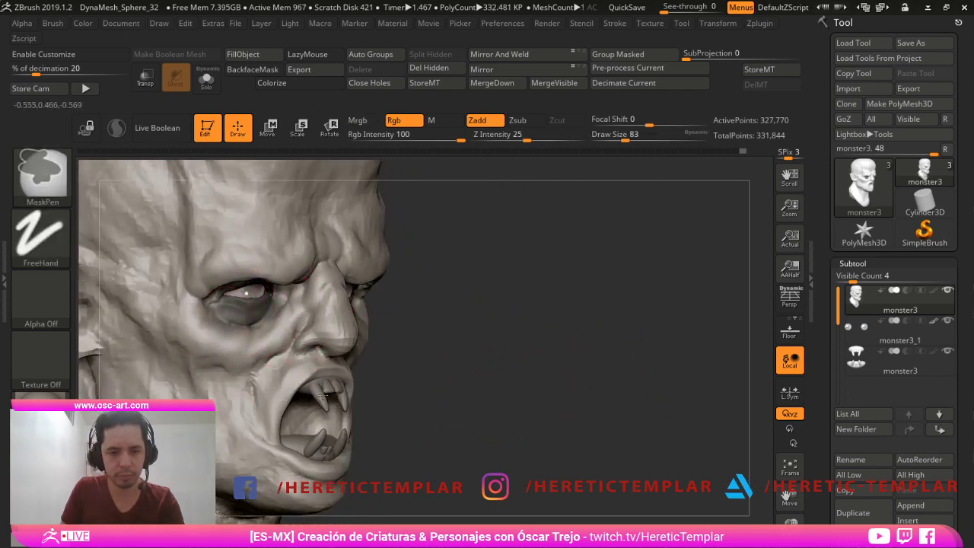
pyautogui.moveTo(646, 383)
pyautogui.mouseDown()
pyautogui.moveTo(576, 381)
pyautogui.moveTo(582, 344)
pyautogui.moveTo(594, 341)
pyautogui.moveTo(595, 365)
pyautogui.moveTo(550, 362)
pyautogui.moveTo(591, 372)
pyautogui.mouseUp()
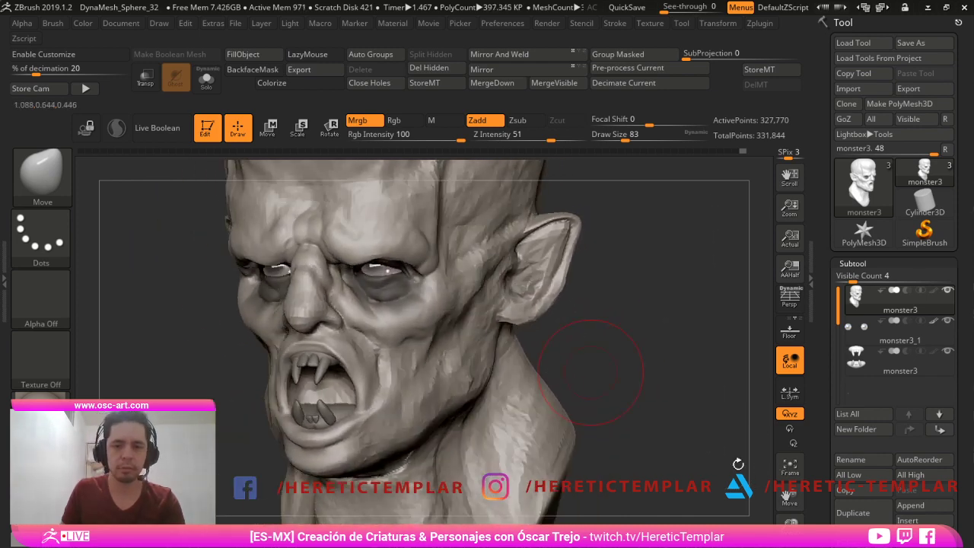
pyautogui.moveTo(864, 232)
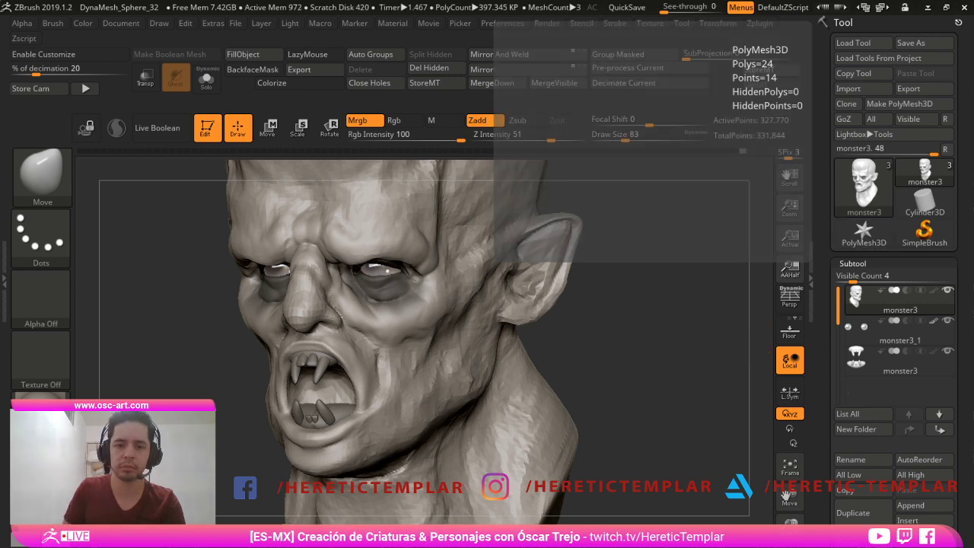
pyautogui.moveTo(669, 480); pyautogui.dragTo(688, 487)
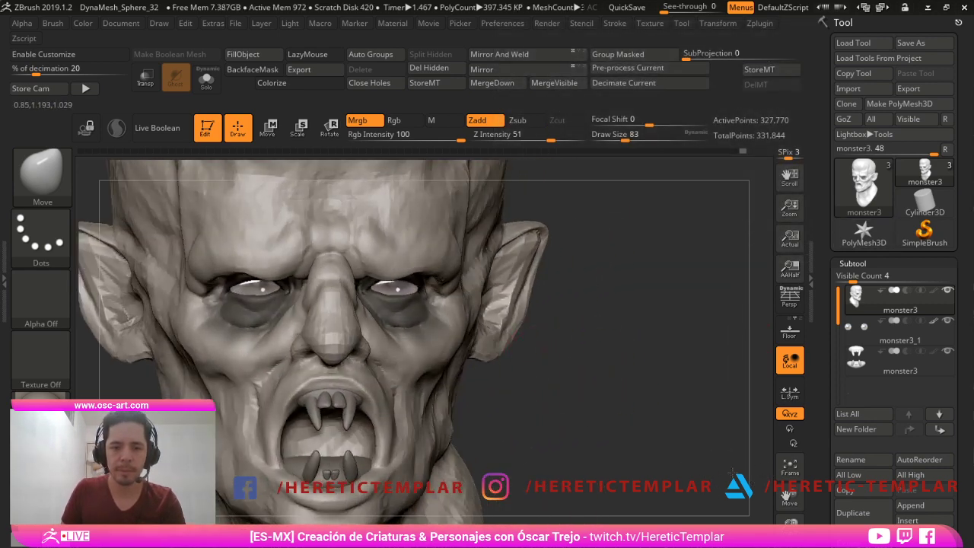
# - Build up the wing of the nostril with the Clay brush at draw size 51
pyautogui.keyDown('alt'); pyautogui.moveTo(525, 434); pyautogui.dragTo(580, 462); pyautogui.keyUp('alt')
pyautogui.press('b')
pyautogui.press('c')
pyautogui.press('l')
pyautogui.press('s')
pyautogui.moveTo(442, 454); pyautogui.dragTo(436, 454)
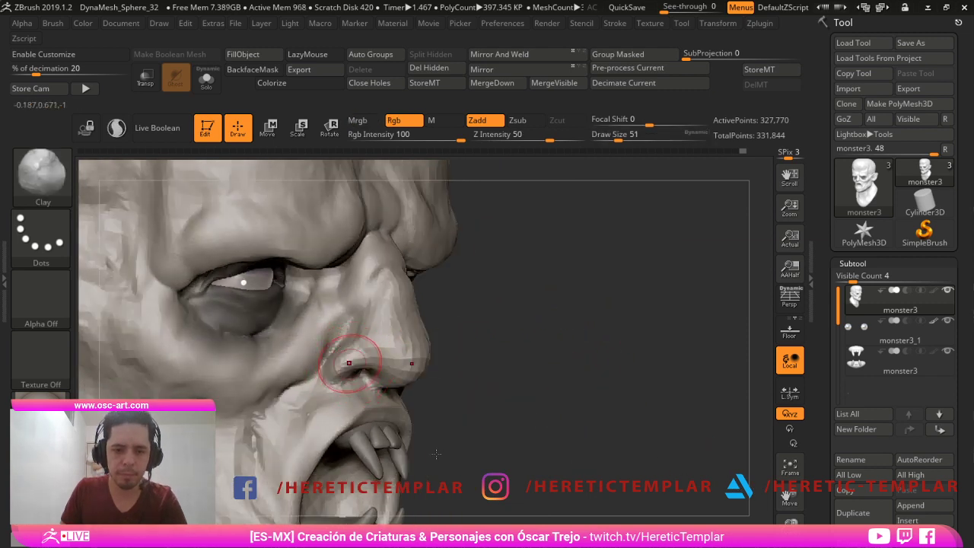
pyautogui.moveTo(337, 365)
pyautogui.mouseDown()
pyautogui.moveTo(365, 356)
pyautogui.moveTo(360, 375)
pyautogui.mouseUp()
# - Define the crease around the nostril wing with Standard at draw size 27 and DamStandard at 41, and smooth it
pyautogui.press('b')
pyautogui.press('s')
pyautogui.press('t')
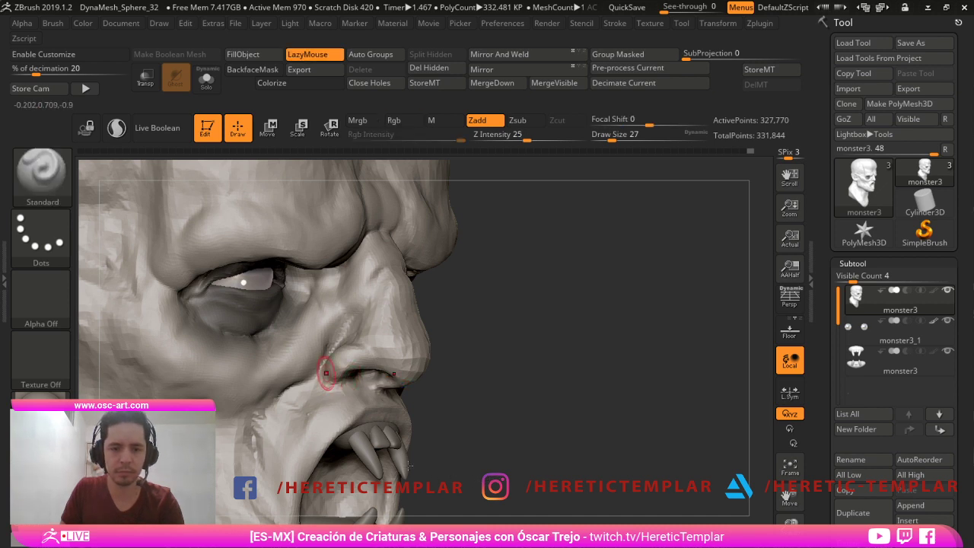
pyautogui.press('b')
pyautogui.press('d')
pyautogui.press('s')
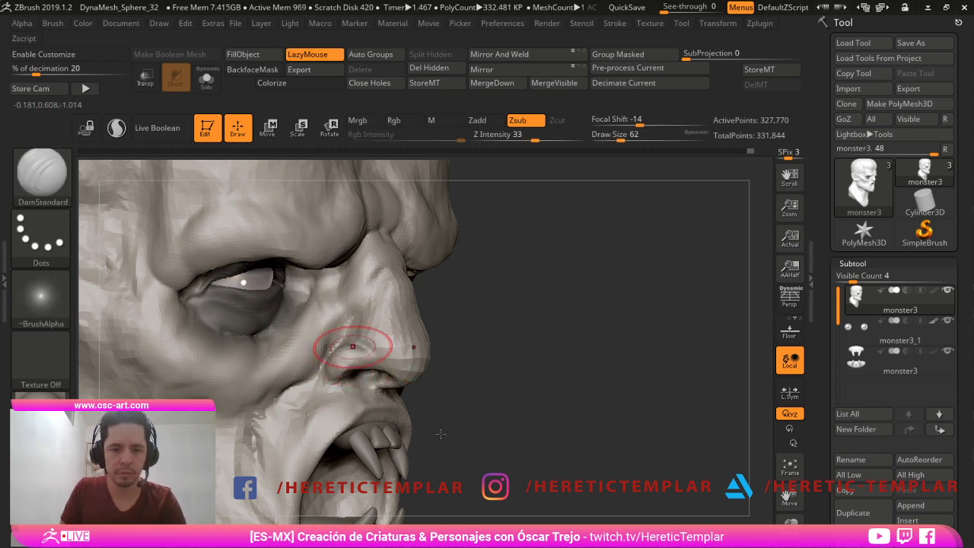
pyautogui.press('s')
pyautogui.moveTo(332, 378); pyautogui.dragTo(328, 381)
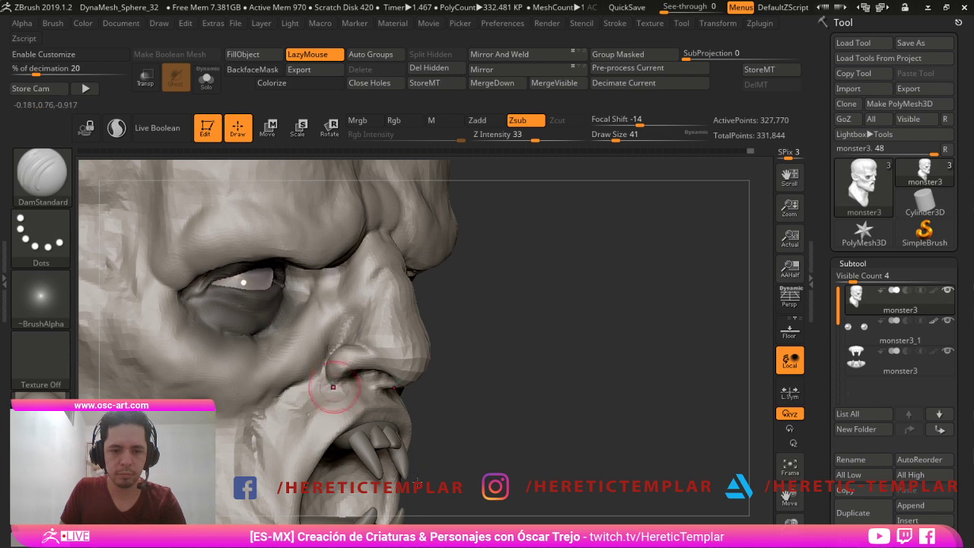
pyautogui.press('shift')
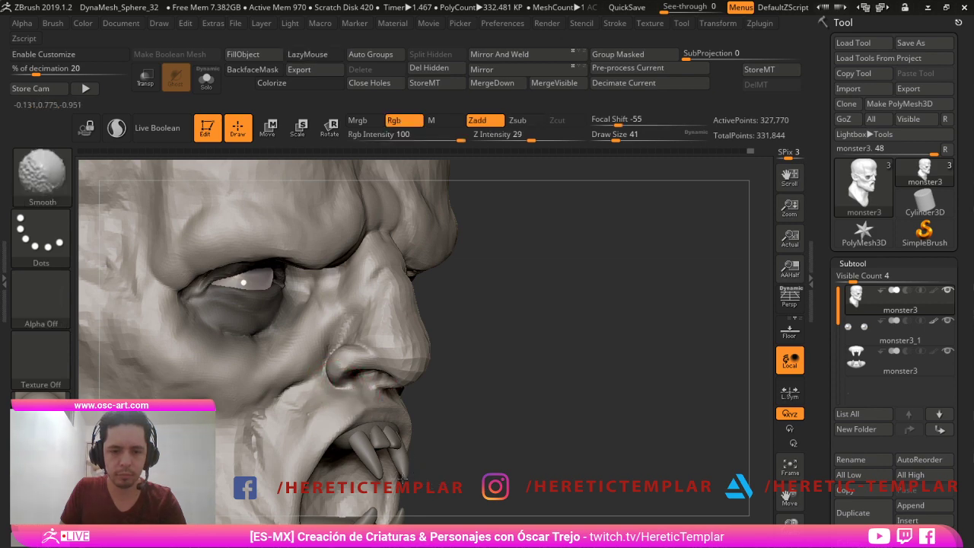
# - Check the nose and mouth from several angles and undo the last smoothing stroke
pyautogui.moveTo(496, 363)
pyautogui.keyDown('alt'); pyautogui.mouseDown()
pyautogui.moveTo(520, 350)
pyautogui.moveTo(563, 441)
pyautogui.moveTo(468, 442)
pyautogui.moveTo(571, 441)
pyautogui.mouseUp(); pyautogui.keyUp('alt')
pyautogui.moveTo(558, 397); pyautogui.dragTo(525, 404)
pyautogui.keyDown('alt'); pyautogui.moveTo(606, 431); pyautogui.dragTo(659, 396); pyautogui.keyUp('alt')
pyautogui.moveTo(592, 398); pyautogui.dragTo(525, 397)
pyautogui.moveTo(656, 497)
pyautogui.mouseDown()
pyautogui.moveTo(430, 396)
pyautogui.moveTo(632, 399)
pyautogui.mouseUp()
pyautogui.keyDown('alt'); pyautogui.moveTo(656, 463); pyautogui.dragTo(617, 518); pyautogui.keyUp('alt')
pyautogui.press('shift')
pyautogui.hotkey('ctrl', 'z')
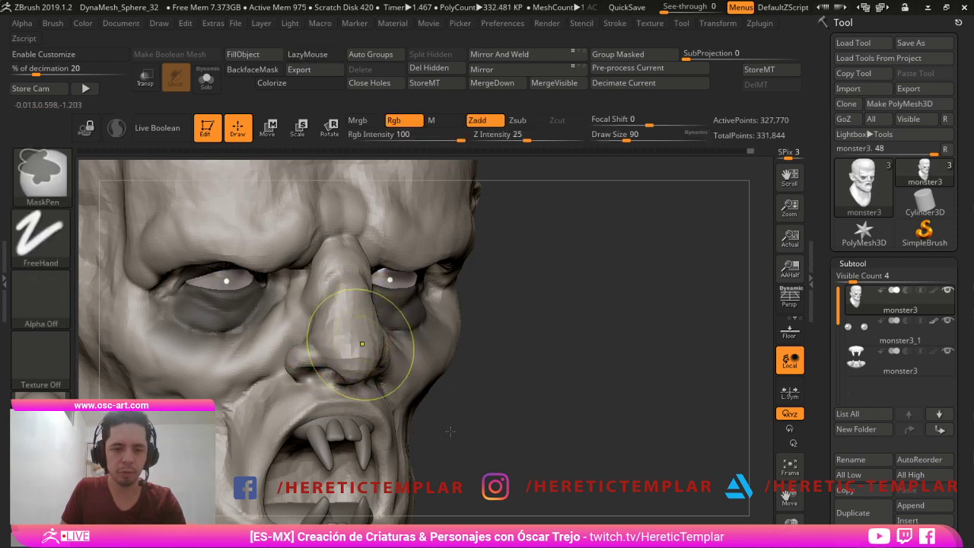
# - Round out the faceted tip of the nose with the Standard brush at draw size 62
pyautogui.press('b')
pyautogui.press('s')
pyautogui.press('t')
pyautogui.press('s')
pyautogui.moveTo(353, 362); pyautogui.dragTo(347, 362)
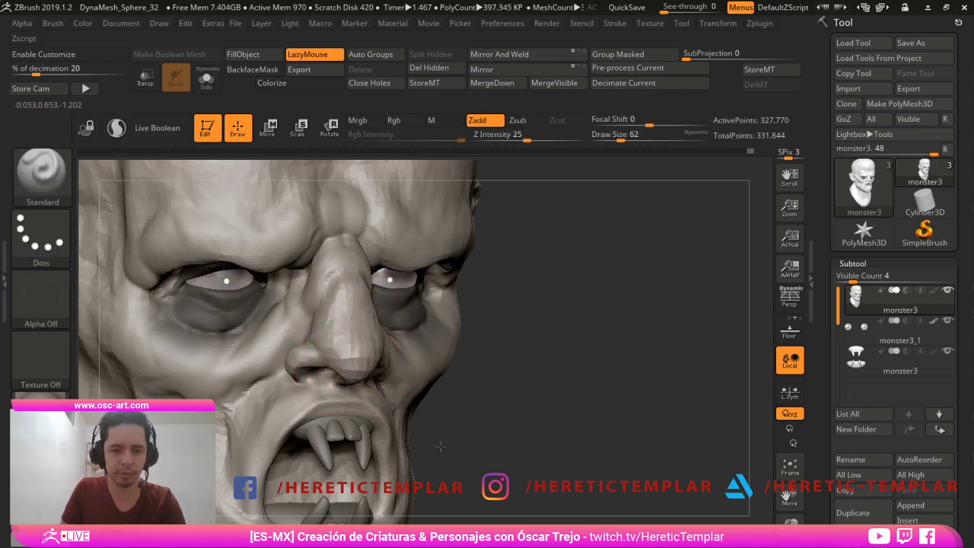
# - Add clay along the nose bridge with the Clay brush at draw size 62
pyautogui.press('b')
pyautogui.press('c')
pyautogui.press('l')
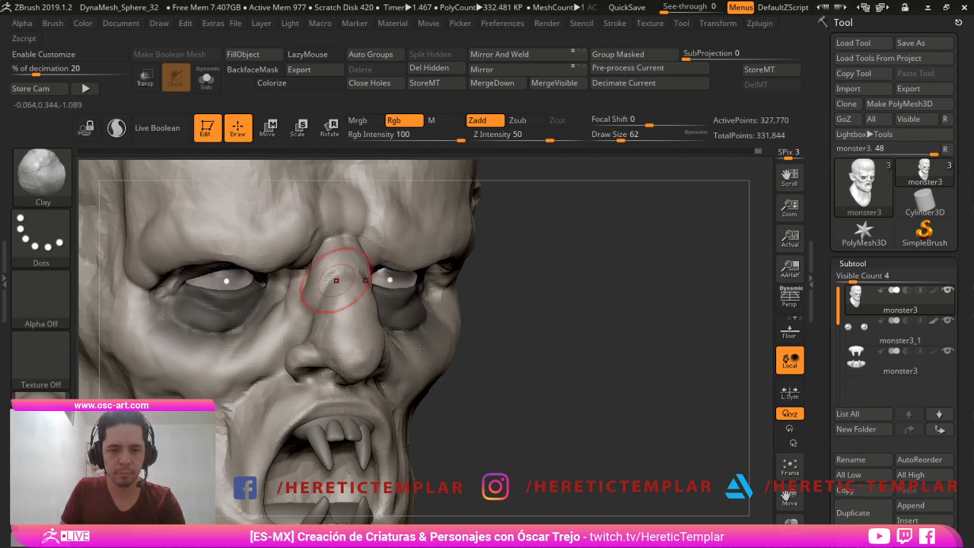
pyautogui.moveTo(503, 456); pyautogui.dragTo(345, 522)
pyautogui.keyDown('alt'); pyautogui.moveTo(276, 418); pyautogui.dragTo(274, 409); pyautogui.keyUp('alt')
pyautogui.moveTo(239, 338); pyautogui.dragTo(294, 308)
# - Sculpt fine volume on the side of the nose with the Standard brush at draw size 23
pyautogui.press('b')
pyautogui.press('s')
pyautogui.press('t')
pyautogui.press('s')
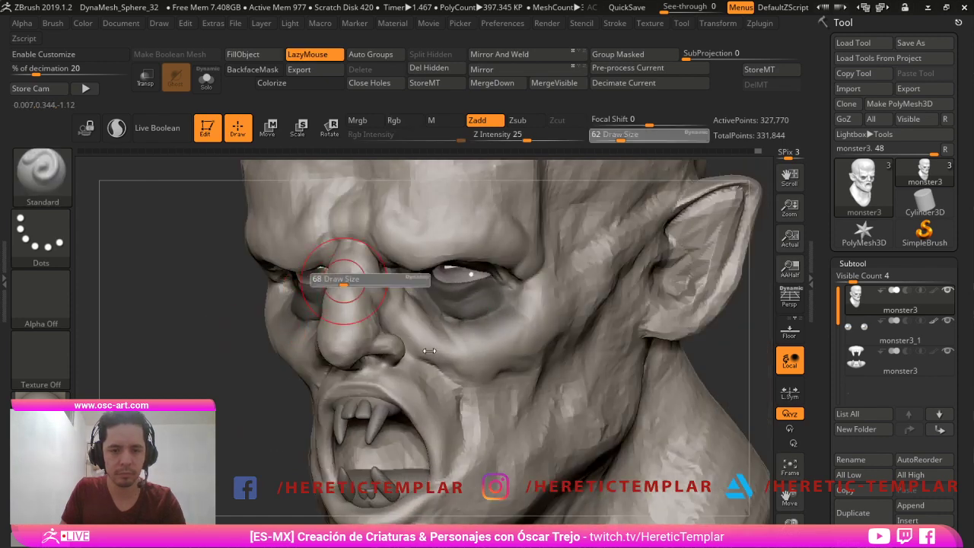
pyautogui.moveTo(347, 279); pyautogui.dragTo(340, 278)
pyautogui.press('[')
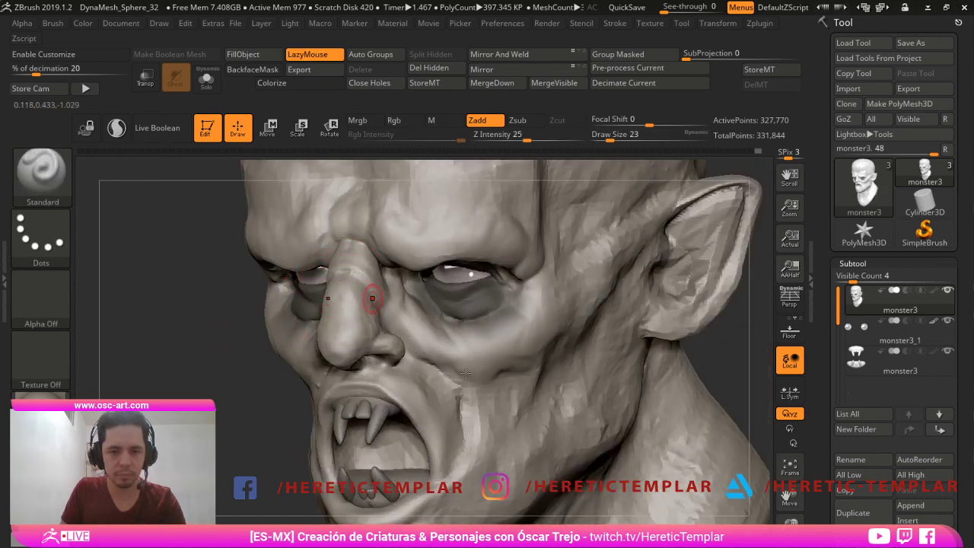
pyautogui.moveTo(380, 316)
pyautogui.mouseDown()
pyautogui.moveTo(371, 301)
pyautogui.moveTo(377, 322)
pyautogui.mouseUp()
# - Smooth the side and tip of the nose at draw size 54
pyautogui.press(']')
pyautogui.press('s')
pyautogui.keyDown('shift'); pyautogui.moveTo(342, 353); pyautogui.dragTo(354, 338); pyautogui.keyUp('shift')
pyautogui.moveTo(283, 401); pyautogui.dragTo(223, 402)
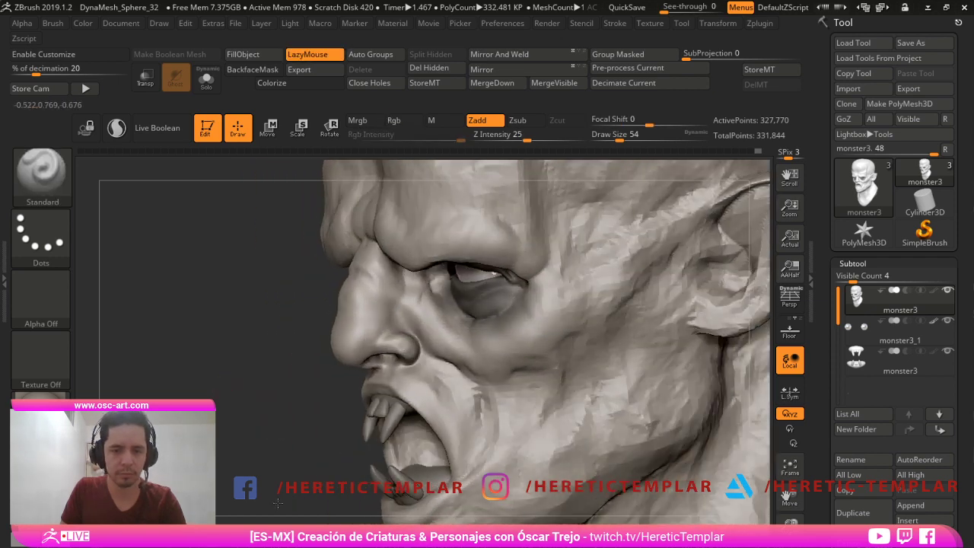
pyautogui.moveTo(354, 335)
pyautogui.keyDown('shift'); pyautogui.mouseDown()
pyautogui.moveTo(343, 303)
pyautogui.moveTo(322, 321)
pyautogui.moveTo(355, 310)
pyautogui.moveTo(343, 320)
pyautogui.moveTo(343, 363)
pyautogui.moveTo(348, 327)
pyautogui.mouseUp(); pyautogui.keyUp('shift')
# - Reshape the nose profile with the Move brush, setting the draw size to 65
pyautogui.press('b')
pyautogui.press('m')
pyautogui.press('v')
pyautogui.press('s')
pyautogui.press('s')
pyautogui.moveTo(285, 351)
pyautogui.mouseDown()
pyautogui.moveTo(437, 360)
pyautogui.moveTo(464, 382)
pyautogui.mouseUp()
pyautogui.write('s')
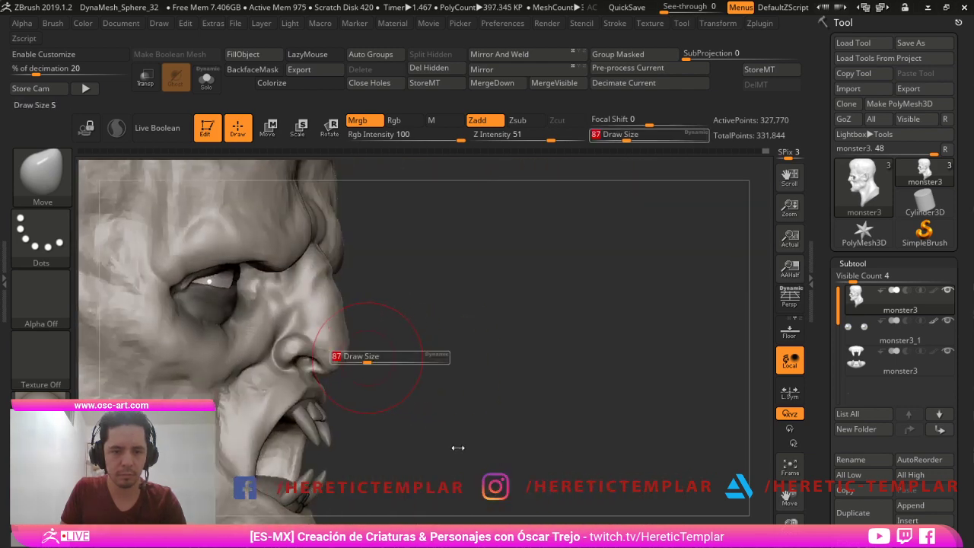
pyautogui.write('65')
pyautogui.press('Return')
pyautogui.moveTo(457, 448); pyautogui.dragTo(448, 447)
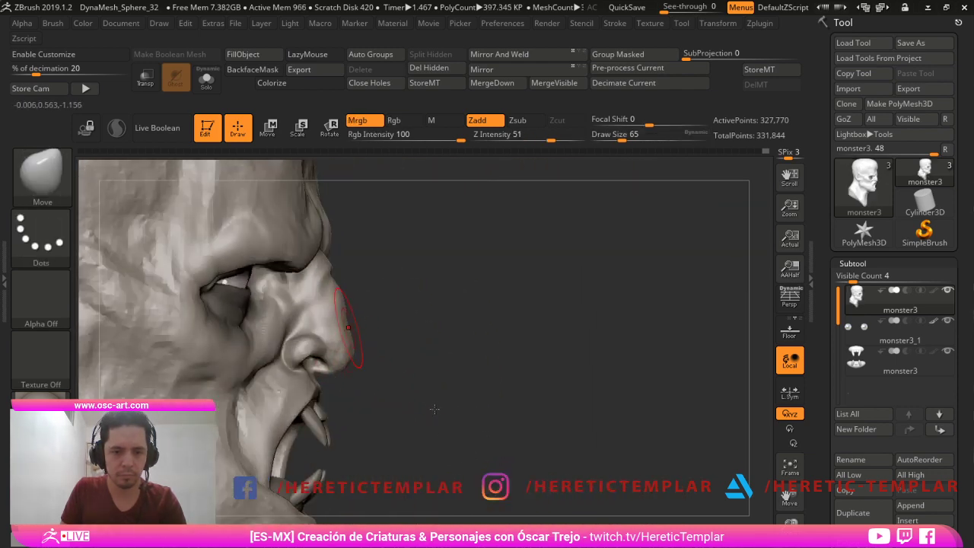
pyautogui.moveTo(464, 354); pyautogui.dragTo(451, 355)
# - Accent the nose bridge and tip with the Standard brush at draw size 23
pyautogui.press('b')
pyautogui.press('s')
pyautogui.press('t')
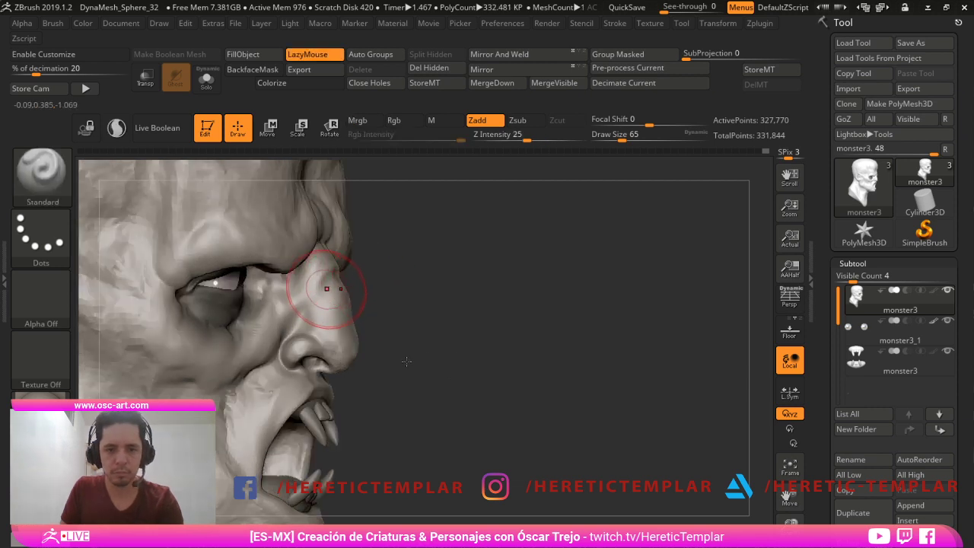
pyautogui.press('[')
pyautogui.press('[')
pyautogui.press('[')
pyautogui.press('[')
pyautogui.moveTo(388, 359)
pyautogui.mouseDown()
pyautogui.moveTo(395, 369)
pyautogui.moveTo(386, 411)
pyautogui.mouseUp()
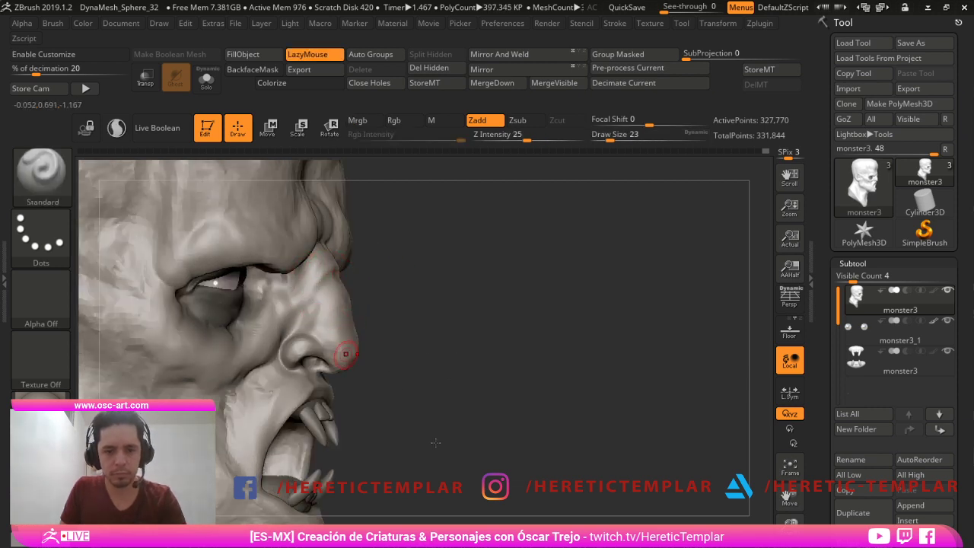
# - Sculpt the area between the nostril and upper lip with the Standard brush at draw size 33
pyautogui.moveTo(575, 444)
pyautogui.keyDown('alt'); pyautogui.mouseDown()
pyautogui.moveTo(551, 418)
pyautogui.moveTo(527, 418)
pyautogui.mouseUp(); pyautogui.keyUp('alt')
pyautogui.press(']')
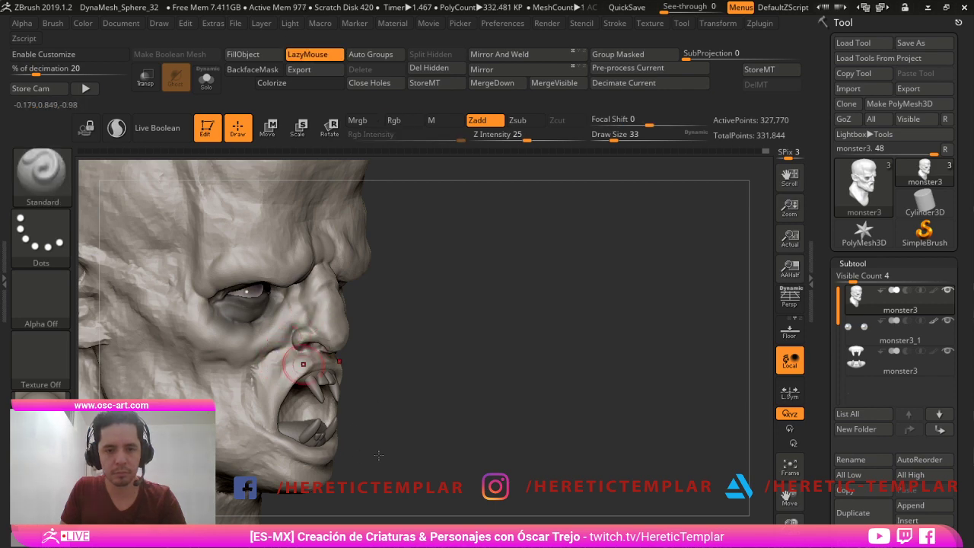
pyautogui.moveTo(395, 400)
pyautogui.mouseDown()
pyautogui.moveTo(708, 483)
pyautogui.moveTo(631, 419)
pyautogui.moveTo(614, 382)
pyautogui.mouseUp()
pyautogui.keyDown('alt'); pyautogui.moveTo(525, 402); pyautogui.dragTo(529, 461); pyautogui.keyUp('alt')
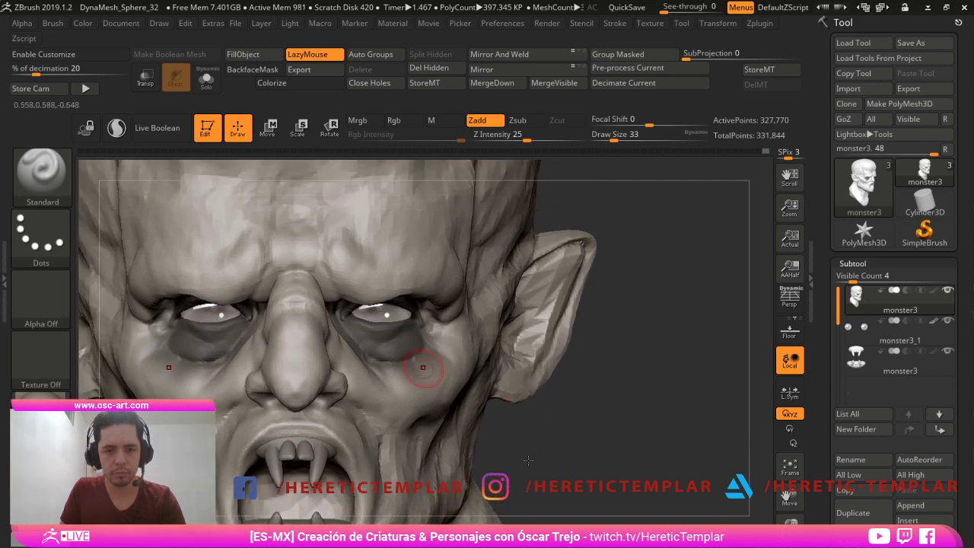
pyautogui.keyDown('alt'); pyautogui.moveTo(556, 415); pyautogui.dragTo(675, 525); pyautogui.keyUp('alt')
pyautogui.moveTo(395, 381); pyautogui.dragTo(561, 426)
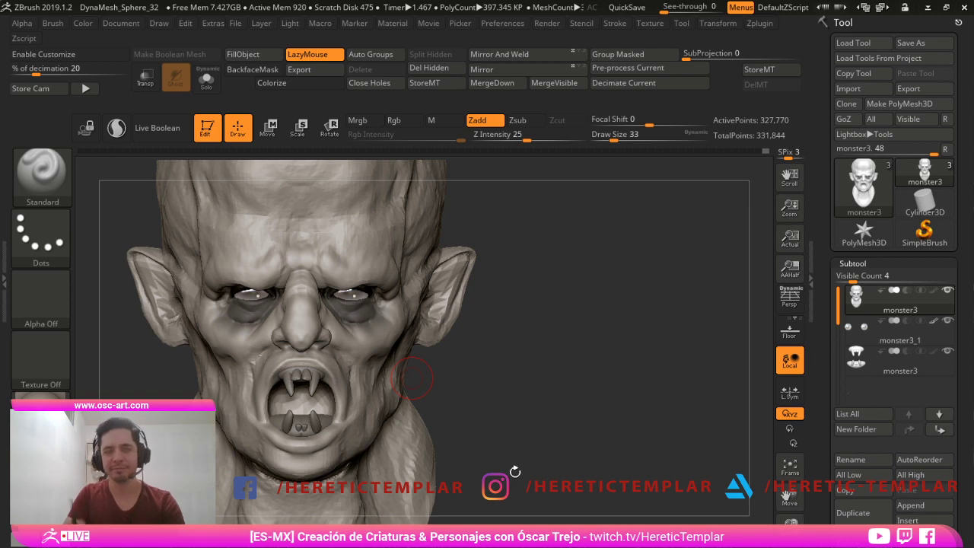
# - Sculpt vertical skin folds on the cheeks below the cheekbones with the Standard brush at draw size 27
pyautogui.moveTo(689, 338)
pyautogui.keyDown('alt'); pyautogui.mouseDown()
pyautogui.moveTo(680, 376)
pyautogui.moveTo(687, 295)
pyautogui.moveTo(712, 356)
pyautogui.moveTo(621, 354)
pyautogui.mouseUp(); pyautogui.keyUp('alt')
pyautogui.press('s')
pyautogui.moveTo(370, 356); pyautogui.dragTo(366, 384)
pyautogui.press(']')
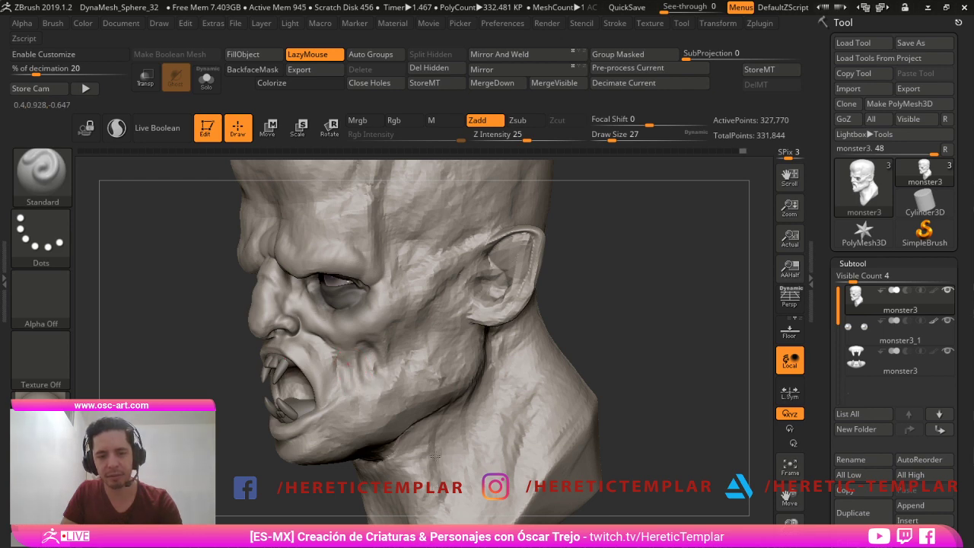
pyautogui.press('s')
pyautogui.moveTo(346, 381); pyautogui.dragTo(354, 384)
# - Soften and extend the cheek folds toward the jaw at draw sizes 62 and 74
pyautogui.moveTo(354, 386)
pyautogui.mouseDown(button='right')
pyautogui.moveTo(426, 387)
pyautogui.moveTo(478, 371)
pyautogui.mouseUp(button='right')
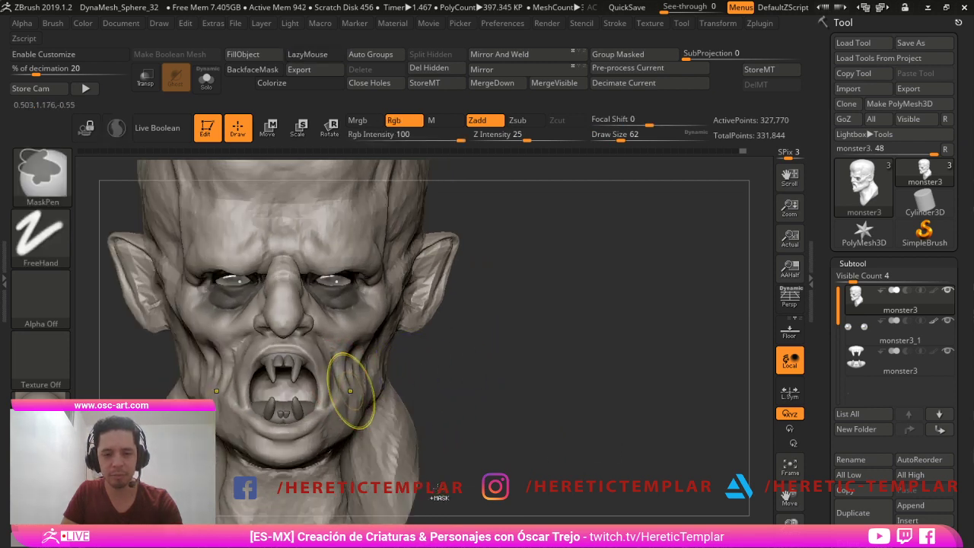
pyautogui.press('s')
pyautogui.moveTo(347, 391); pyautogui.dragTo(350, 392)
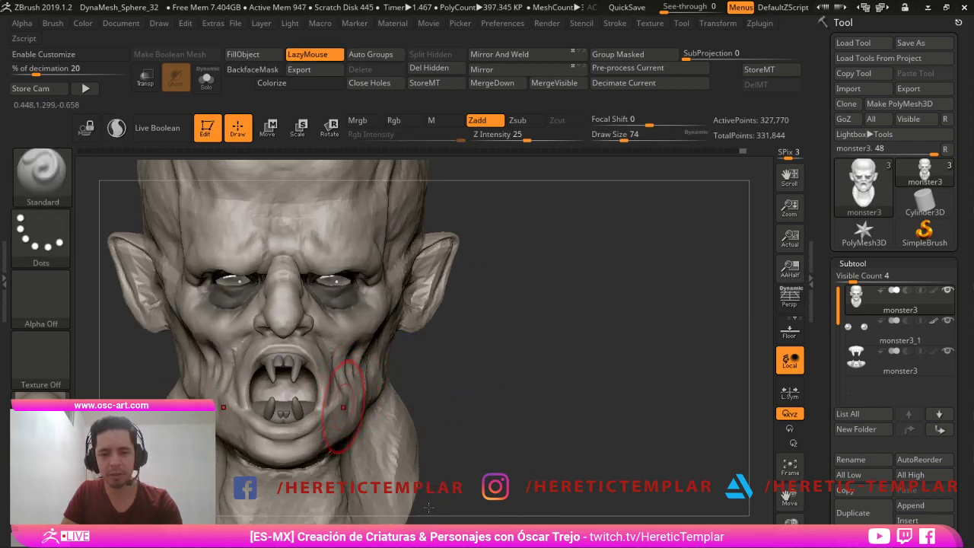
# - Adjust the cheeks and mouth corners with the Move brush at draw sizes 62 and 49
pyautogui.press('b')
pyautogui.press('m')
pyautogui.press('v')
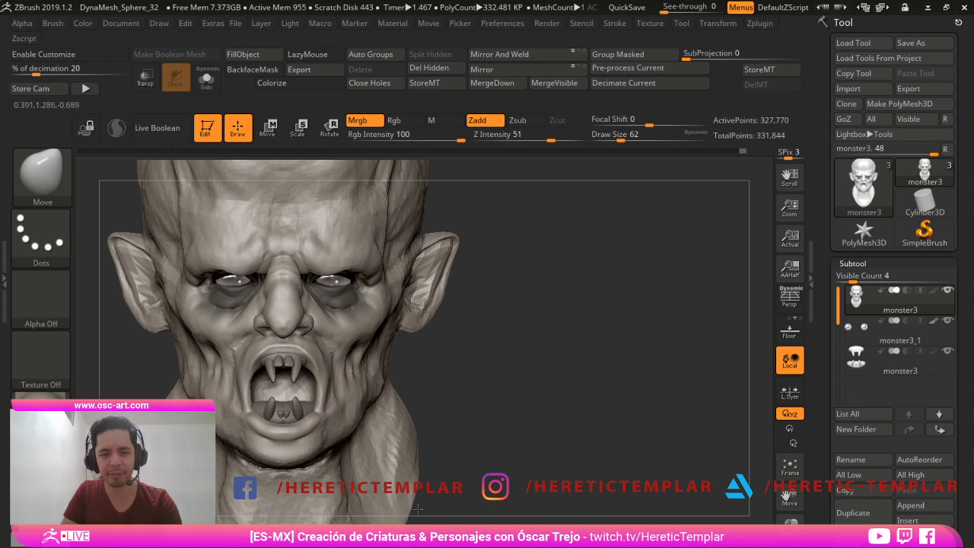
pyautogui.press('s')
pyautogui.moveTo(404, 460); pyautogui.dragTo(402, 457)
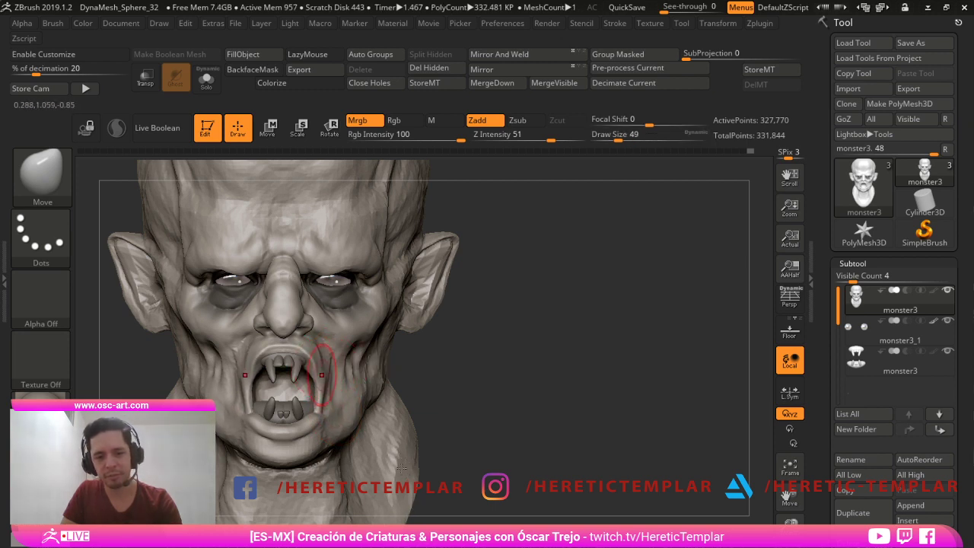
pyautogui.moveTo(489, 372); pyautogui.dragTo(456, 373)
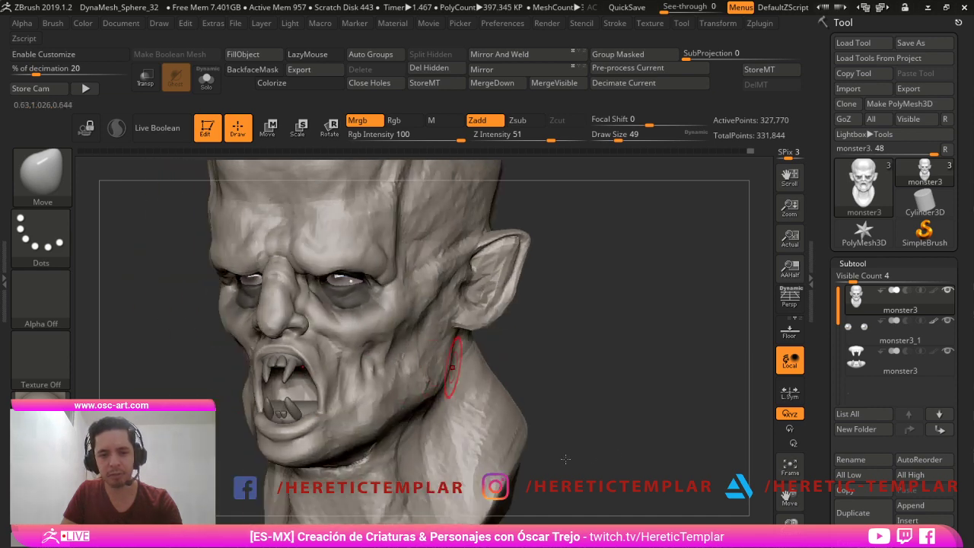
pyautogui.moveTo(156, 358); pyautogui.dragTo(160, 411)
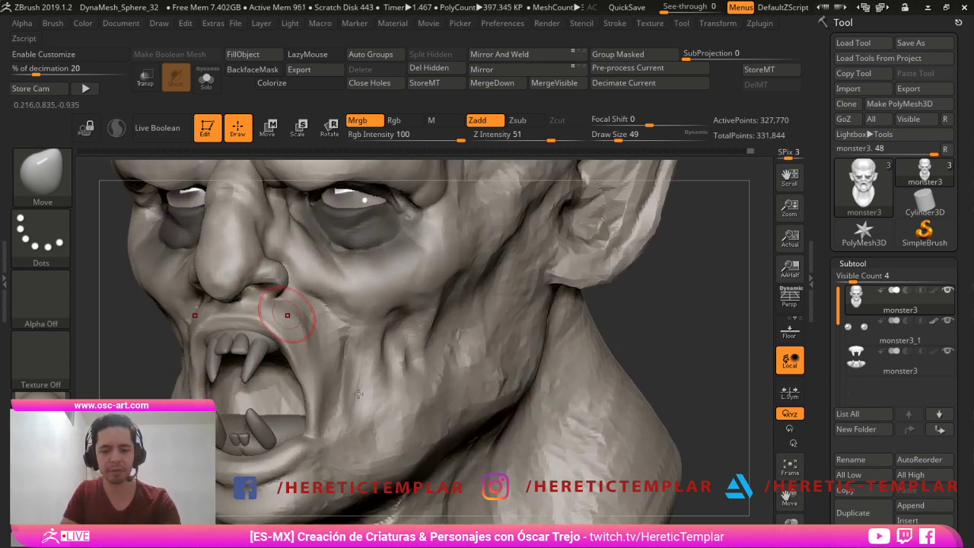
# - Flatten the surface beside the upper lip with the TrimDynamic brush at draw size 77
pyautogui.press('b')
pyautogui.press('t')
pyautogui.press('d')
pyautogui.press('s')
pyautogui.moveTo(270, 316); pyautogui.dragTo(276, 315)
pyautogui.moveTo(293, 314); pyautogui.dragTo(306, 348)
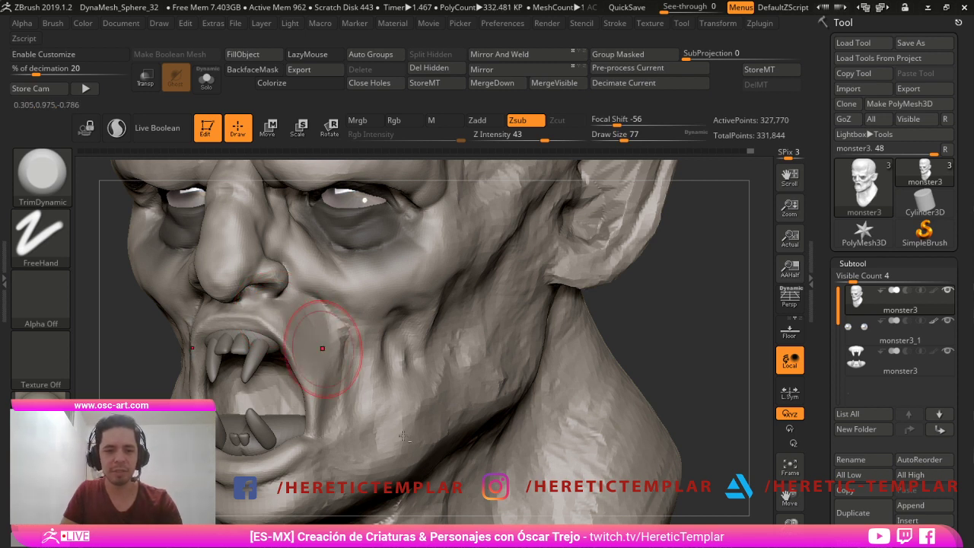
# - Build up the nasolabial fold and cheek beside the mouth with the Clay brush at draw sizes 77 and 80
pyautogui.press('b')
pyautogui.press('c')
pyautogui.press('l')
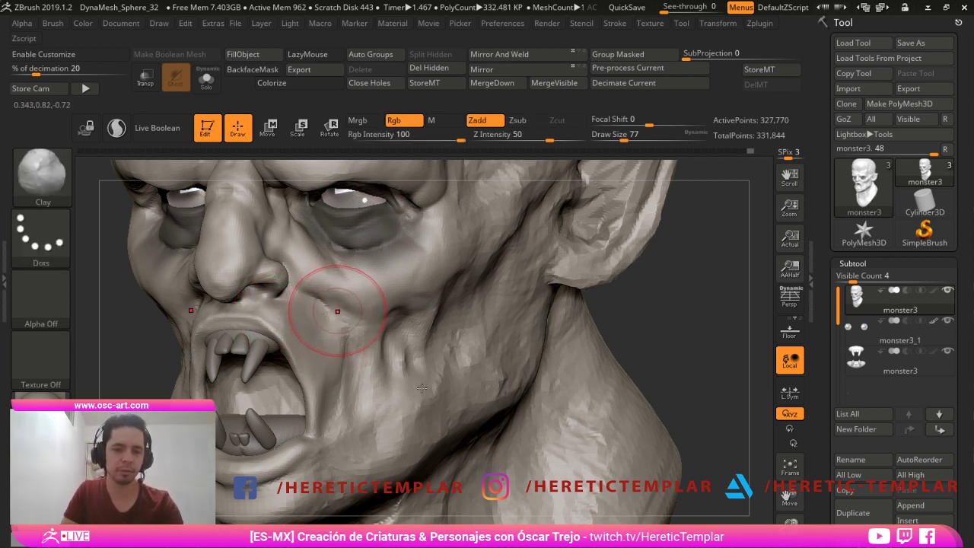
pyautogui.press('s')
pyautogui.moveTo(343, 304); pyautogui.dragTo(345, 305)
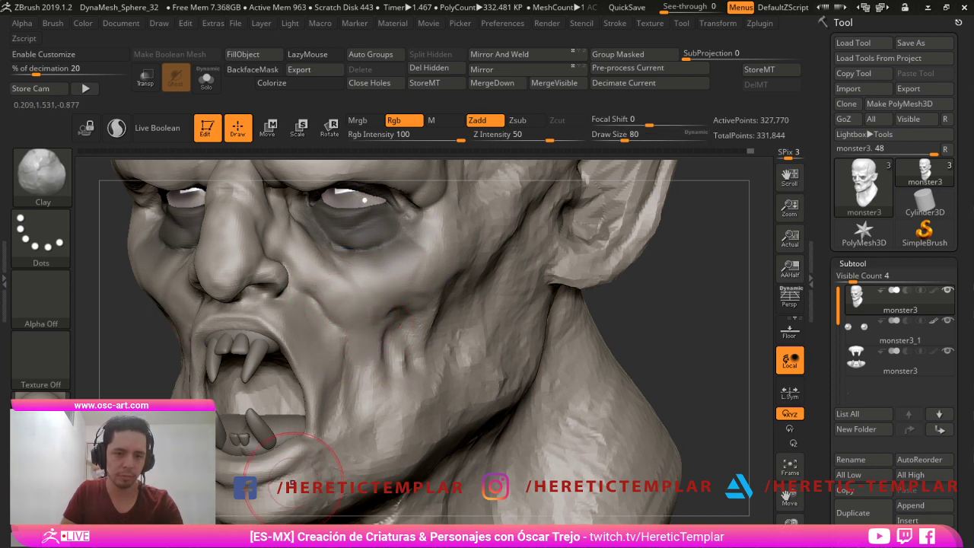
# - Fill and blend the cheek folds behind the mouth corner with the Clay brush at draw size 51
pyautogui.press('f')
pyautogui.moveTo(605, 303); pyautogui.dragTo(475, 305)
pyautogui.keyDown('ctrl'); pyautogui.moveTo(305, 356); pyautogui.dragTo(358, 370, button='right'); pyautogui.keyUp('ctrl')
pyautogui.press('s')
pyautogui.click(392, 348)
pyautogui.moveTo(392, 349); pyautogui.dragTo(404, 385)
pyautogui.press('s')
pyautogui.click(419, 325)
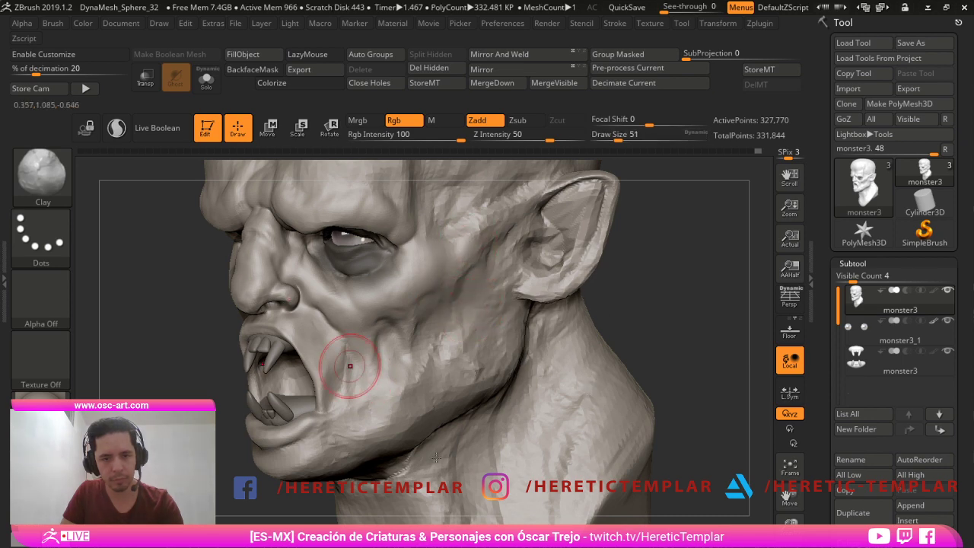
# - Fill and round the nostril wings from below with the Clay brush at draw size 41
pyautogui.moveTo(191, 353); pyautogui.dragTo(251, 294)
pyautogui.press('s')
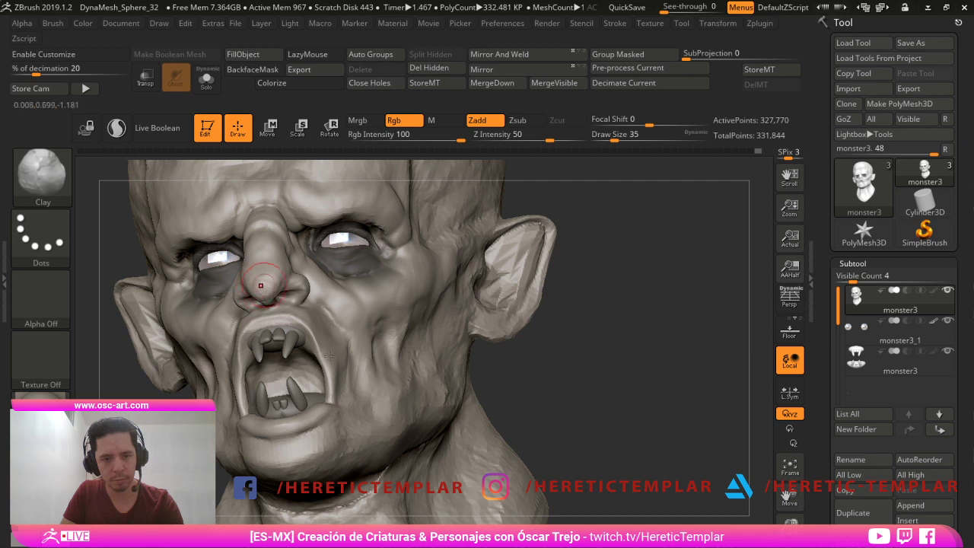
pyautogui.press('b')
pyautogui.press('m')
pyautogui.press('v')
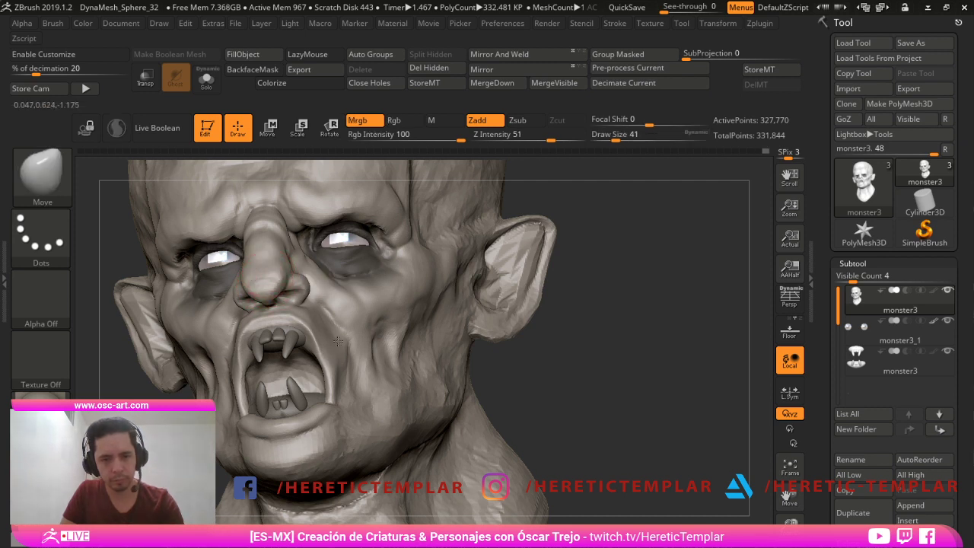
pyautogui.moveTo(509, 393)
pyautogui.mouseDown()
pyautogui.moveTo(670, 366)
pyautogui.moveTo(761, 323)
pyautogui.moveTo(738, 342)
pyautogui.moveTo(724, 304)
pyautogui.moveTo(716, 357)
pyautogui.mouseUp()
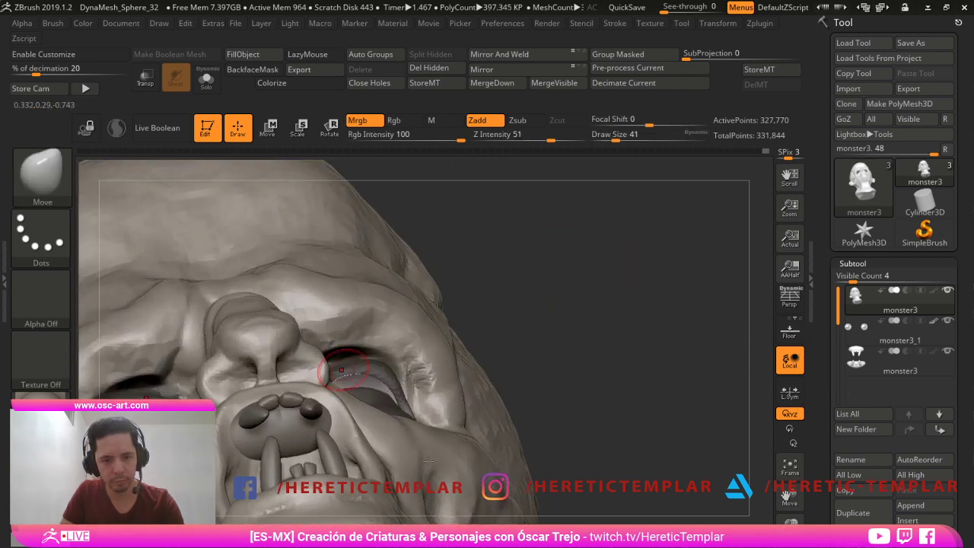
pyautogui.press('b')
pyautogui.press('c')
pyautogui.press('b')
pyautogui.press('b')
pyautogui.press('c')
pyautogui.press('l')
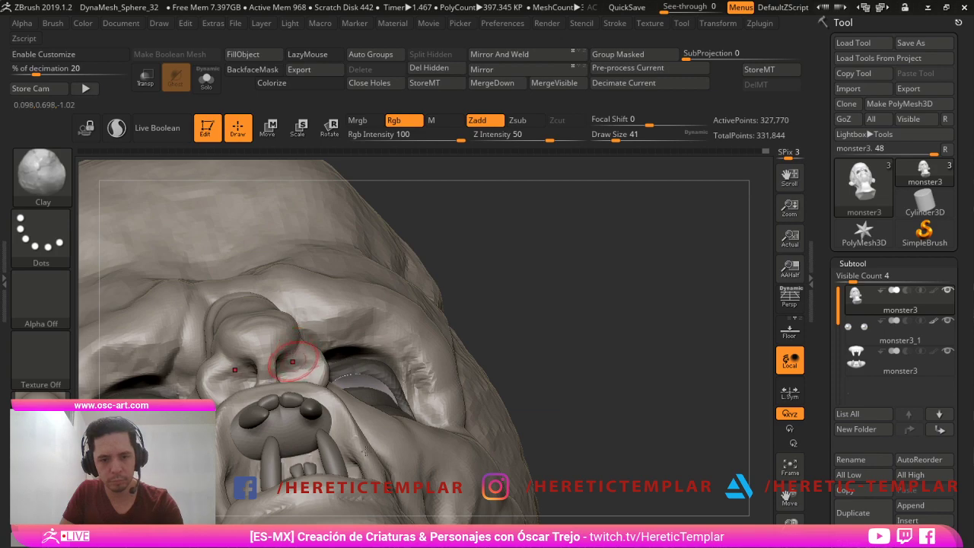
# - Carve the nostril openings with the DamStandard brush at draw size 41
pyautogui.press('b')
pyautogui.press('d')
pyautogui.press('s')
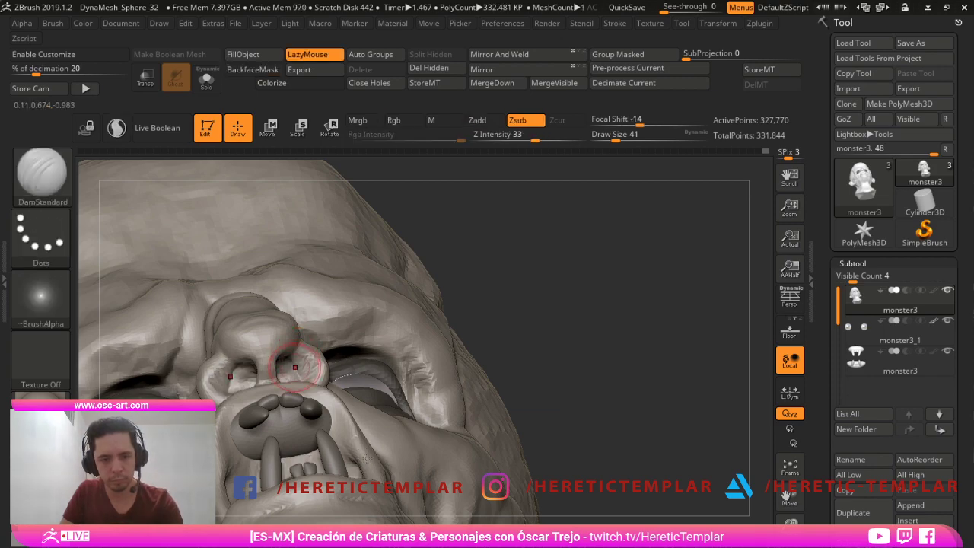
pyautogui.moveTo(295, 367); pyautogui.dragTo(291, 378)
pyautogui.moveTo(618, 326)
pyautogui.mouseDown()
pyautogui.moveTo(605, 403)
pyautogui.moveTo(456, 373)
pyautogui.mouseUp()
pyautogui.moveTo(125, 457)
pyautogui.mouseDown()
pyautogui.moveTo(114, 547)
pyautogui.moveTo(449, 487)
pyautogui.moveTo(578, 487)
pyautogui.moveTo(545, 399)
pyautogui.mouseUp()
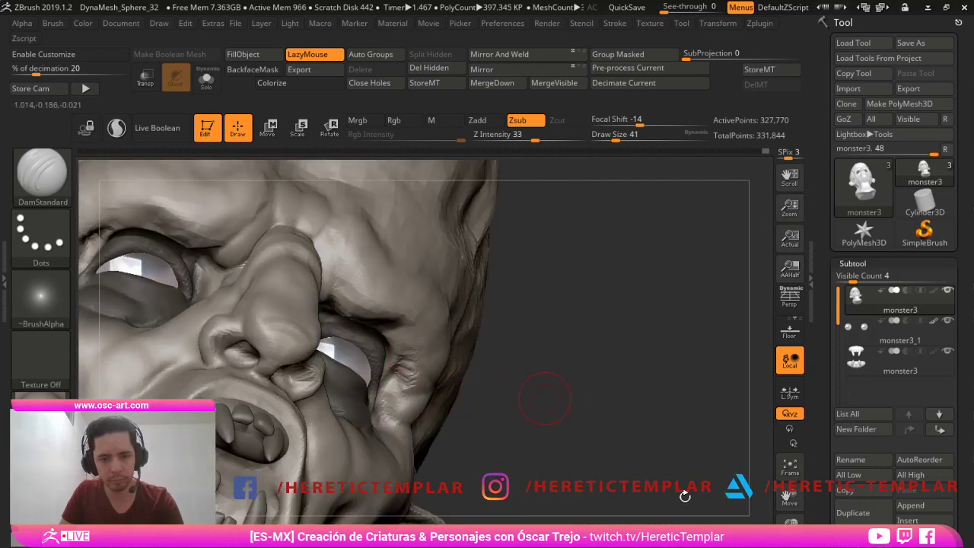
pyautogui.moveTo(545, 398)
pyautogui.mouseDown(button='right')
pyautogui.moveTo(572, 429)
pyautogui.moveTo(371, 421)
pyautogui.mouseUp(button='right')
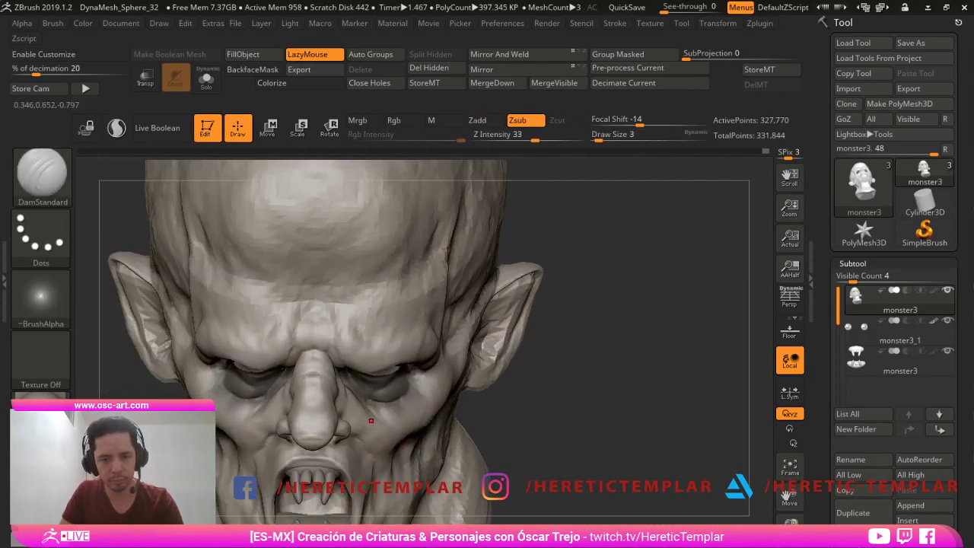
pyautogui.moveTo(598, 520)
pyautogui.mouseDown(button='right')
pyautogui.moveTo(707, 431)
pyautogui.moveTo(728, 398)
pyautogui.moveTo(748, 435)
pyautogui.moveTo(722, 429)
pyautogui.mouseUp(button='right')
pyautogui.moveTo(493, 474); pyautogui.dragTo(648, 433, button='right')
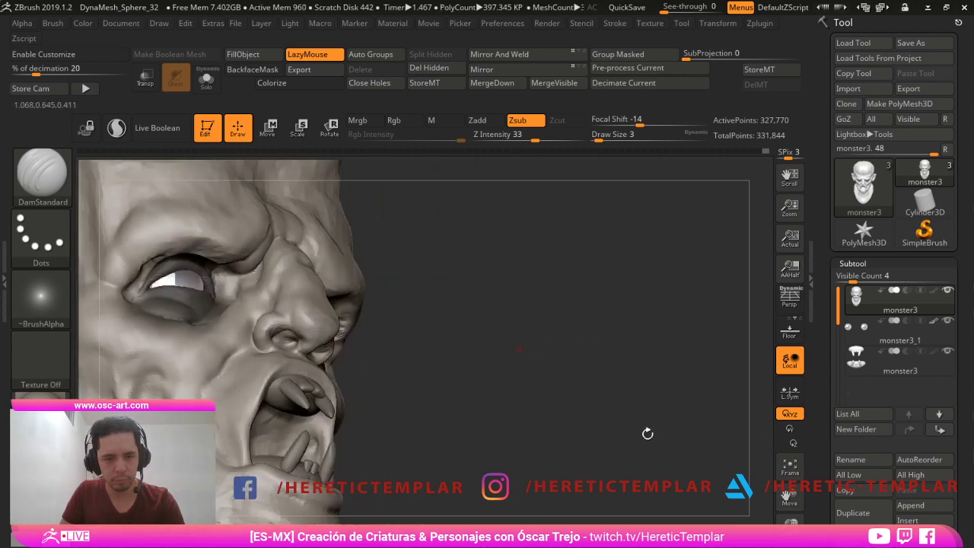
pyautogui.moveTo(472, 457); pyautogui.dragTo(556, 442, button='right')
pyautogui.press('s')
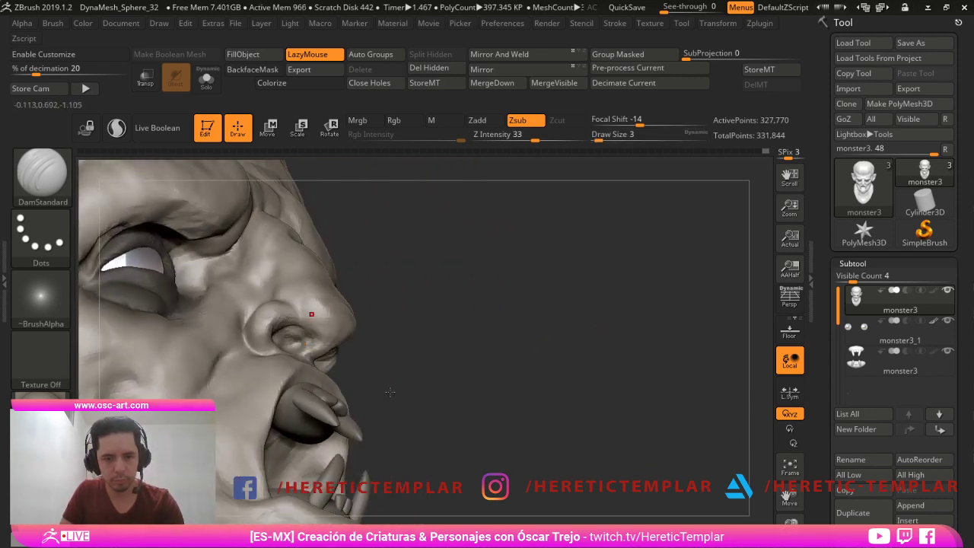
# - Shape the inside of the nostril with the Clay brush at draw size 39
pyautogui.press('b')
pyautogui.press('c')
pyautogui.press('l')
pyautogui.press('s')
pyautogui.moveTo(370, 425); pyautogui.dragTo(394, 422)
pyautogui.press('s')
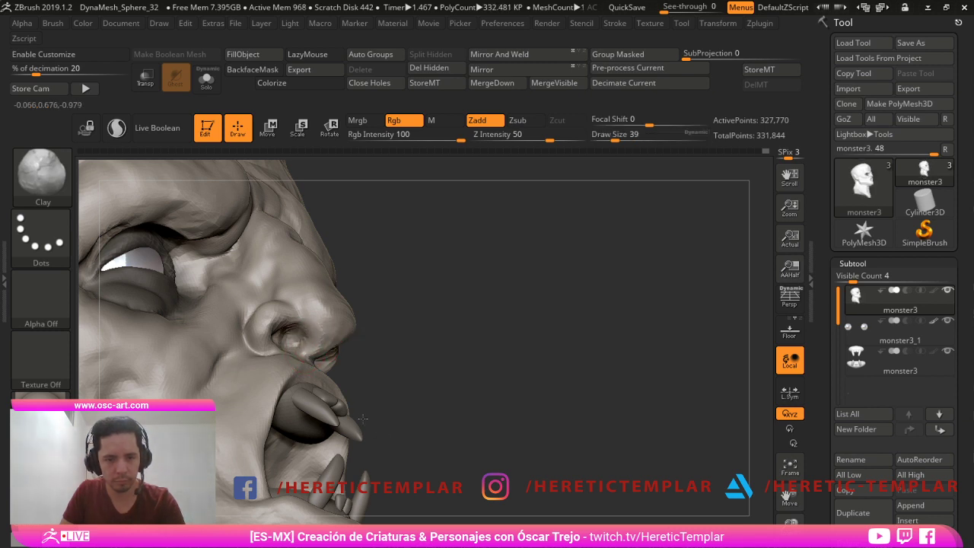
# - Reshape the nose tip and nostril wings with the Move brush at draw size 74
pyautogui.moveTo(507, 445); pyautogui.dragTo(535, 448, button='right')
pyautogui.press('b')
pyautogui.press('m')
pyautogui.press('v')
pyautogui.press('s')
pyautogui.moveTo(365, 406); pyautogui.dragTo(375, 408)
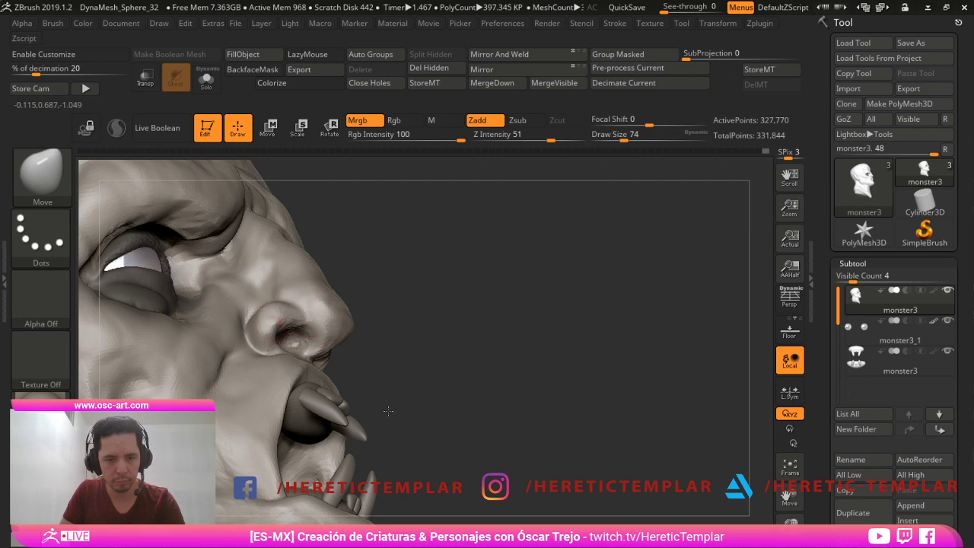
pyautogui.moveTo(543, 434)
pyautogui.mouseDown()
pyautogui.moveTo(449, 435)
pyautogui.moveTo(411, 422)
pyautogui.mouseUp()
pyautogui.moveTo(350, 283); pyautogui.dragTo(355, 274)
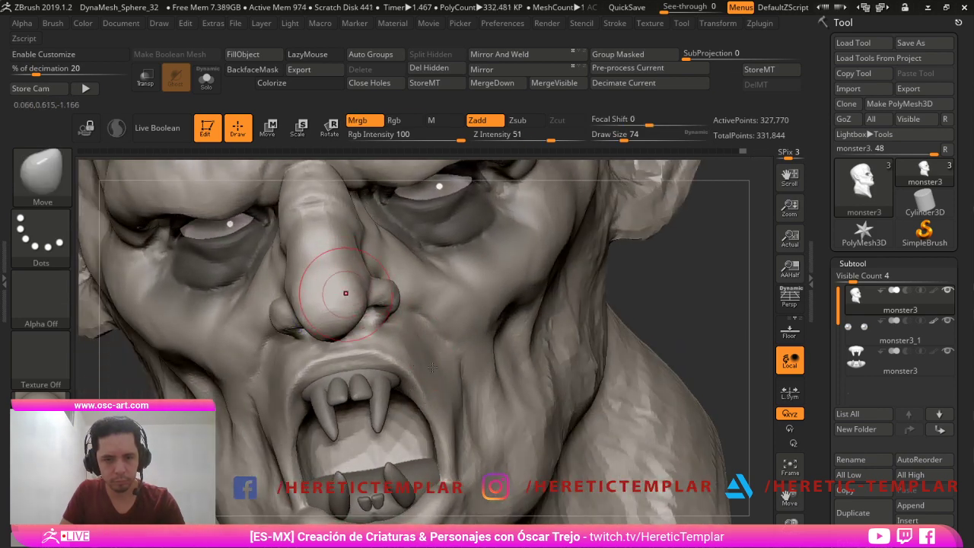
# - Clear the mask under the eyes and apply Mirror And Weld to the head
pyautogui.click(500, 54)
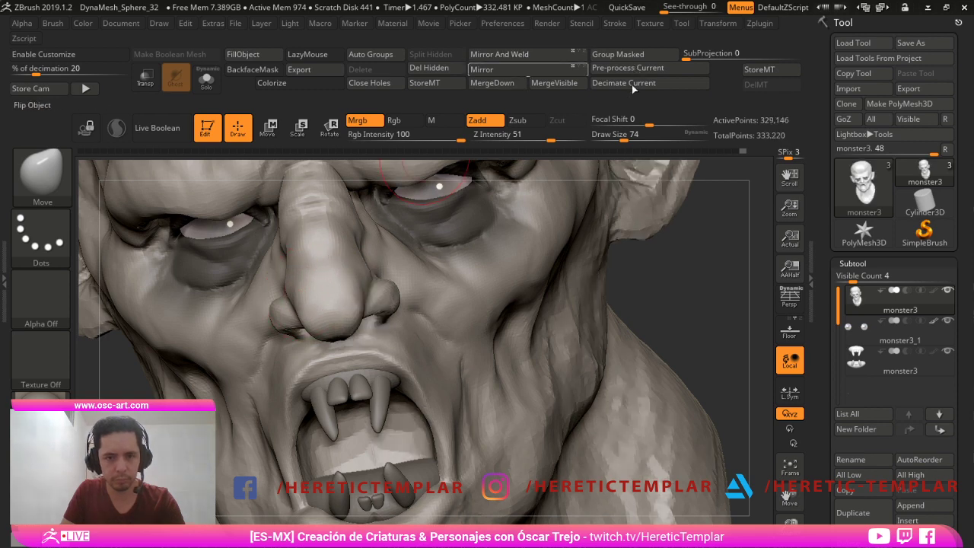
pyautogui.moveTo(662, 328)
pyautogui.mouseDown()
pyautogui.moveTo(697, 329)
pyautogui.moveTo(621, 293)
pyautogui.moveTo(603, 313)
pyautogui.mouseUp()
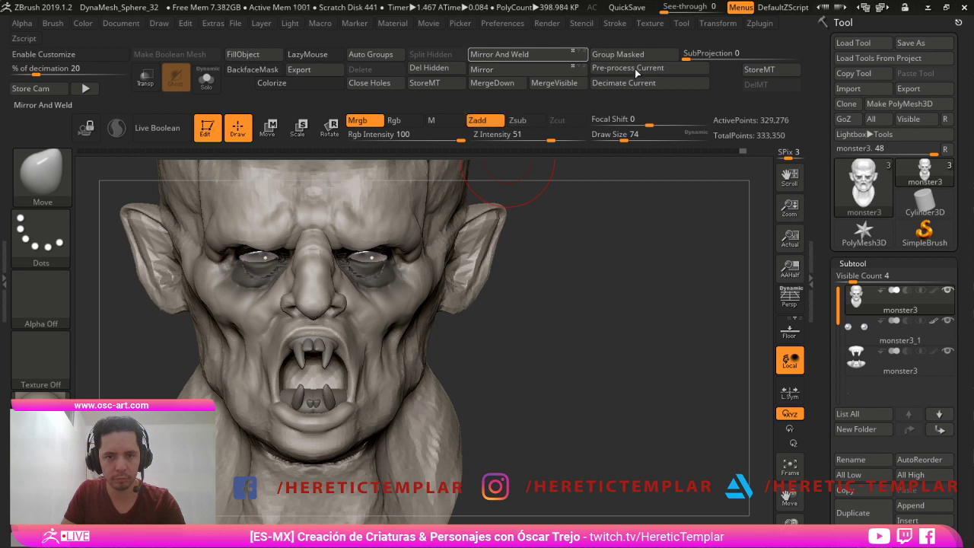
pyautogui.press('ctrl')
pyautogui.keyDown('ctrl'); pyautogui.moveTo(561, 334); pyautogui.dragTo(563, 344); pyautogui.keyUp('ctrl')
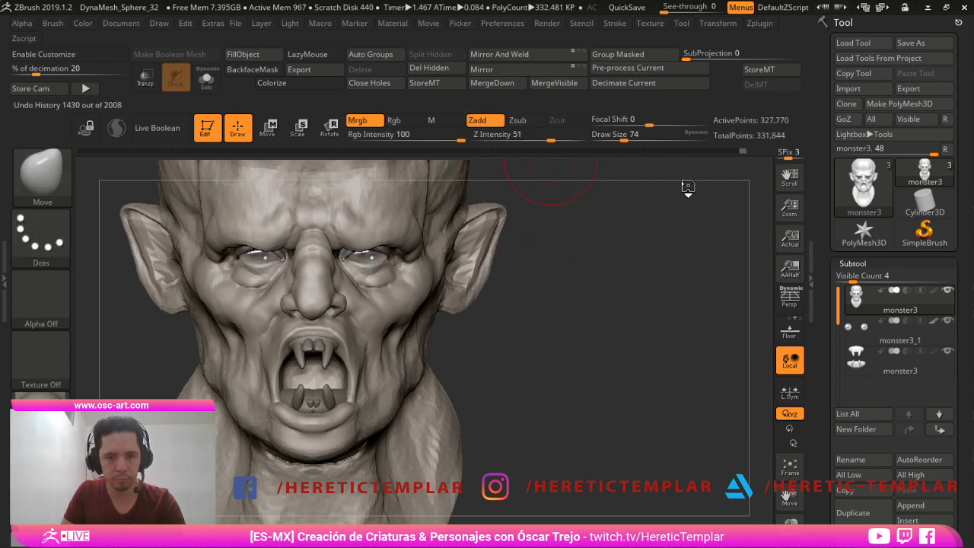
pyautogui.click(538, 55)
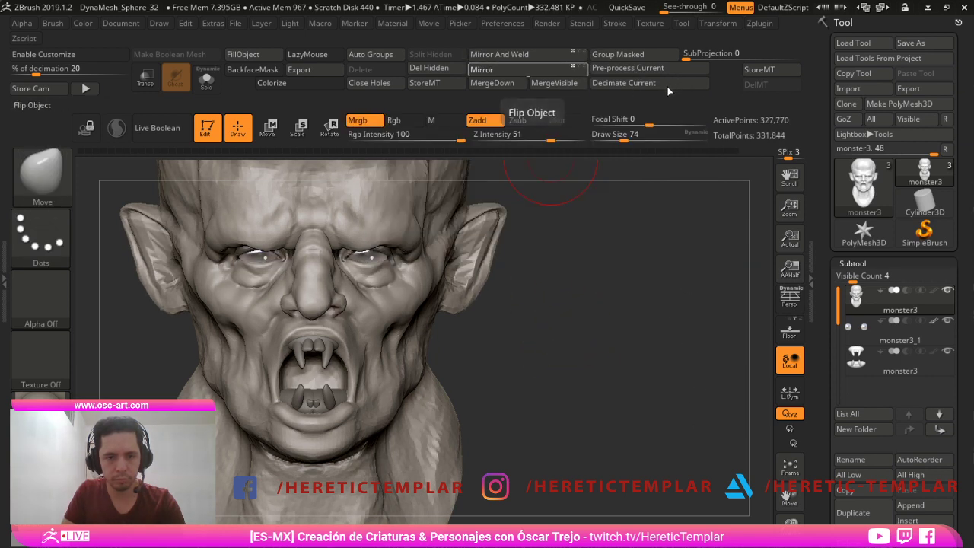
pyautogui.moveTo(656, 168); pyautogui.dragTo(674, 463)
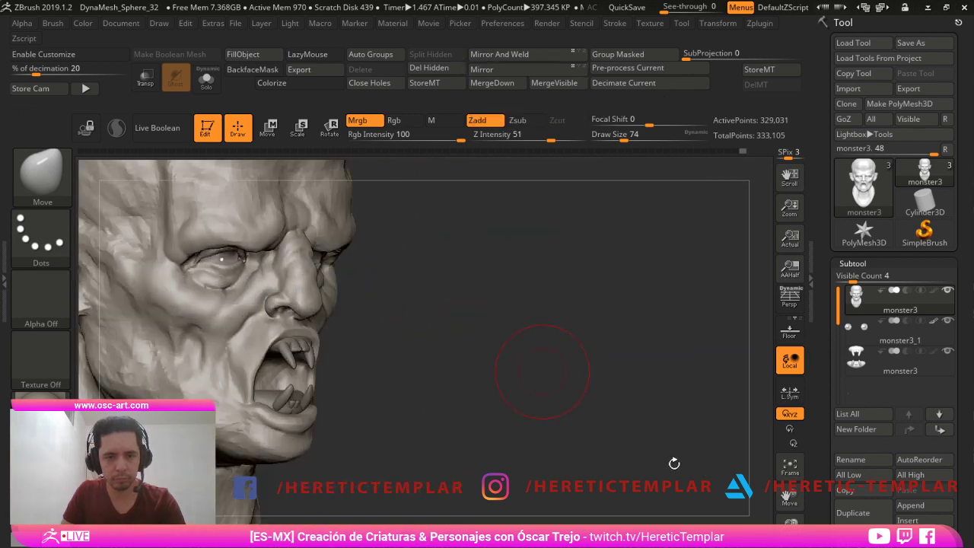
pyautogui.keyDown('alt'); pyautogui.moveTo(592, 414); pyautogui.dragTo(584, 404); pyautogui.keyUp('alt')
pyautogui.moveTo(653, 396); pyautogui.dragTo(613, 392)
pyautogui.keyDown('alt'); pyautogui.moveTo(614, 391); pyautogui.dragTo(618, 449); pyautogui.keyUp('alt')
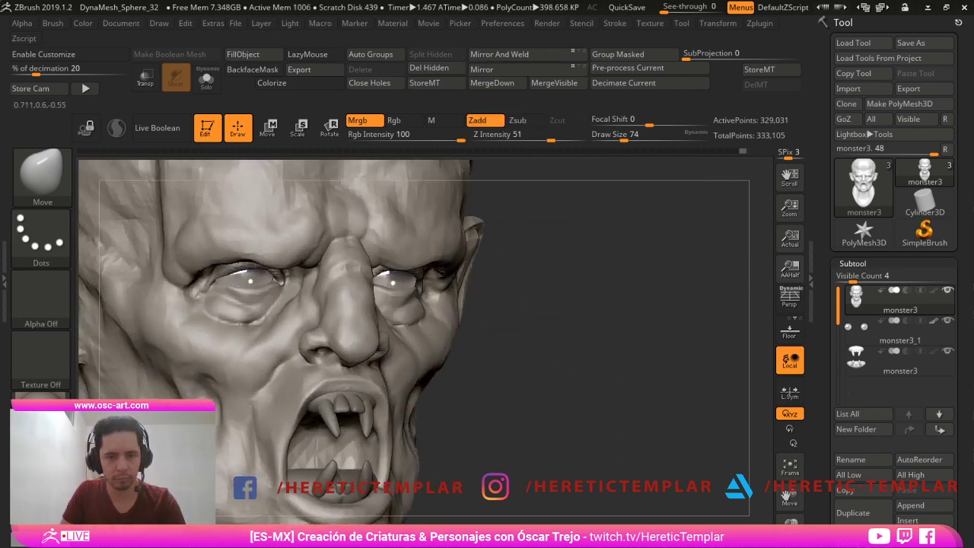
# - Mask both eye areas symmetrically with a softened mask and adjust the brow with the Move brush at draw size 94
pyautogui.keyDown('ctrl'); pyautogui.moveTo(220, 300); pyautogui.dragTo(286, 294); pyautogui.keyUp('ctrl')
pyautogui.hotkey('ctrl', 'z')
pyautogui.press('s')
pyautogui.hotkey('ctrl', 'z')
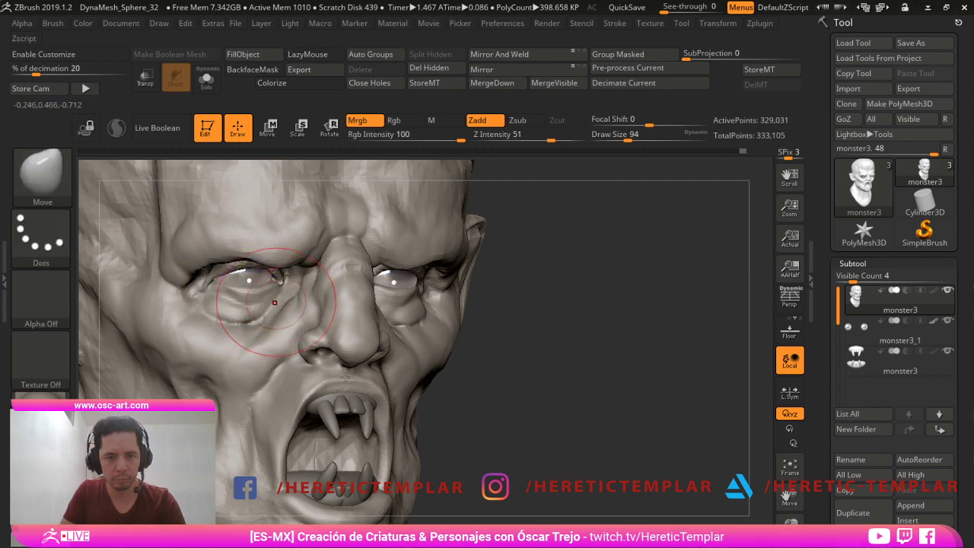
pyautogui.press('x')
pyautogui.keyDown('ctrl'); pyautogui.moveTo(220, 295); pyautogui.dragTo(289, 289); pyautogui.keyUp('ctrl')
pyautogui.keyDown('ctrl'); pyautogui.click(336, 337); pyautogui.keyUp('ctrl')
pyautogui.keyDown('ctrl'); pyautogui.click(338, 337); pyautogui.keyUp('ctrl')
pyautogui.moveTo(638, 512)
pyautogui.keyDown('alt'); pyautogui.mouseDown()
pyautogui.moveTo(654, 389)
pyautogui.moveTo(671, 402)
pyautogui.moveTo(686, 395)
pyautogui.moveTo(676, 470)
pyautogui.mouseUp(); pyautogui.keyUp('alt')
pyautogui.moveTo(431, 278); pyautogui.dragTo(427, 285)
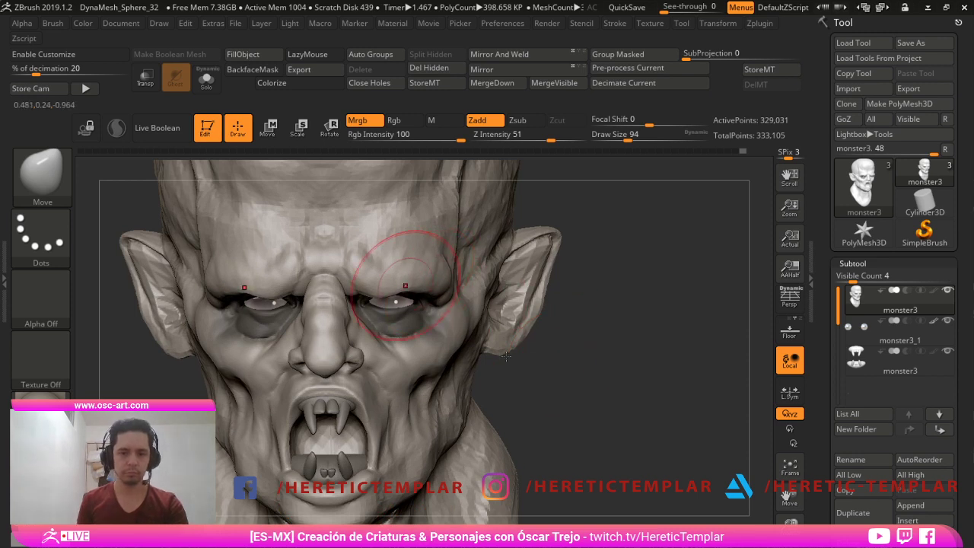
# - Reshape the upper lip and mouth sides with the Move brush at draw sizes 83 and 62
pyautogui.moveTo(558, 366)
pyautogui.mouseDown()
pyautogui.moveTo(697, 455)
pyautogui.moveTo(690, 469)
pyautogui.mouseUp()
pyautogui.press('s')
pyautogui.click(401, 372)
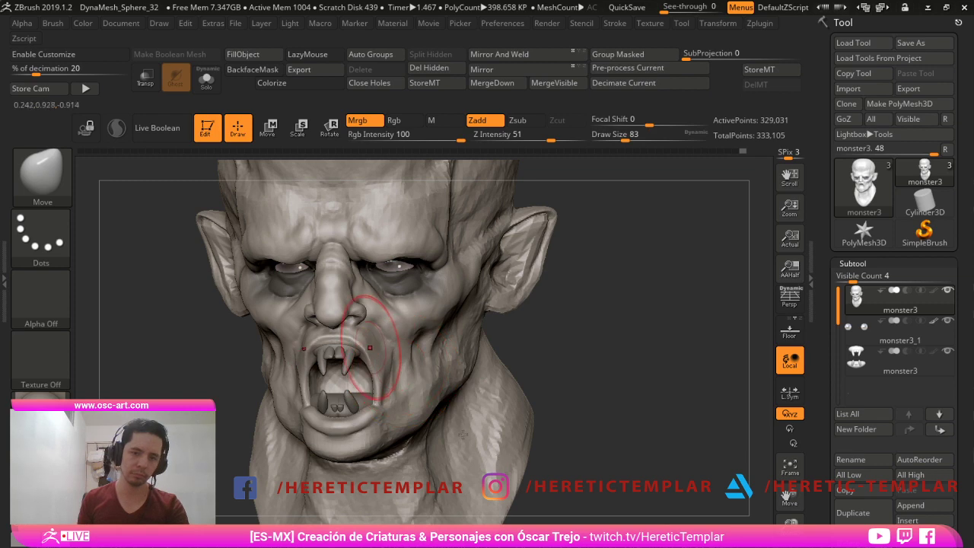
pyautogui.press('s')
pyautogui.click(372, 355)
pyautogui.moveTo(378, 361); pyautogui.dragTo(373, 361)
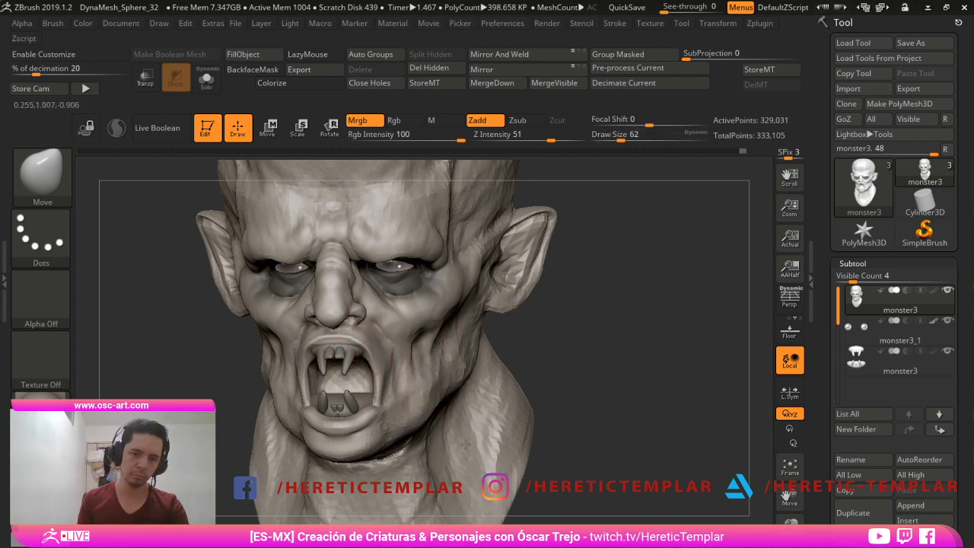
pyautogui.moveTo(536, 363); pyautogui.dragTo(461, 366)
pyautogui.moveTo(373, 365); pyautogui.dragTo(376, 360)
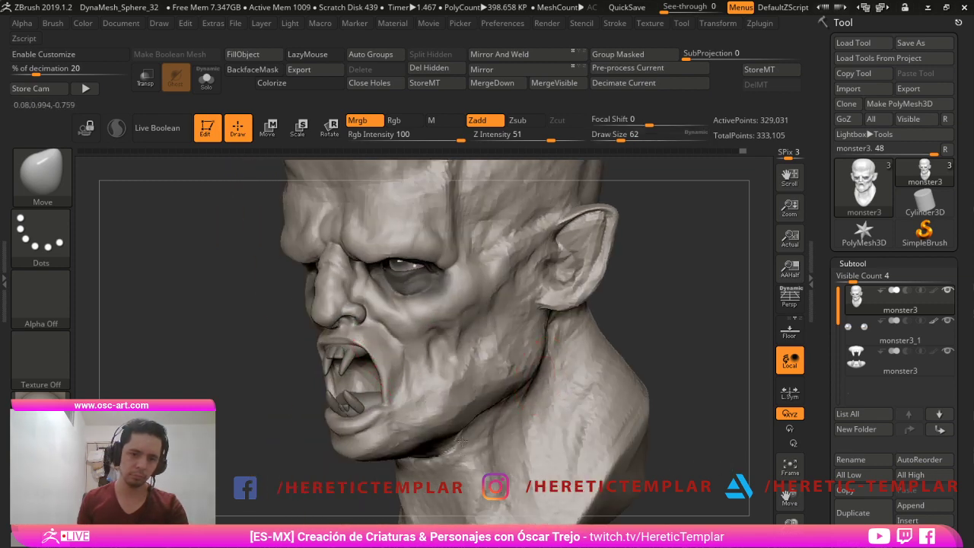
# - Adjust the profile of the upper lip and mouth corner with the Move brush at draw size 97
pyautogui.moveTo(275, 390)
pyautogui.mouseDown()
pyautogui.moveTo(263, 393)
pyautogui.moveTo(250, 368)
pyautogui.moveTo(231, 370)
pyautogui.moveTo(236, 403)
pyautogui.mouseUp()
pyautogui.press('s')
pyautogui.moveTo(316, 312); pyautogui.dragTo(327, 316)
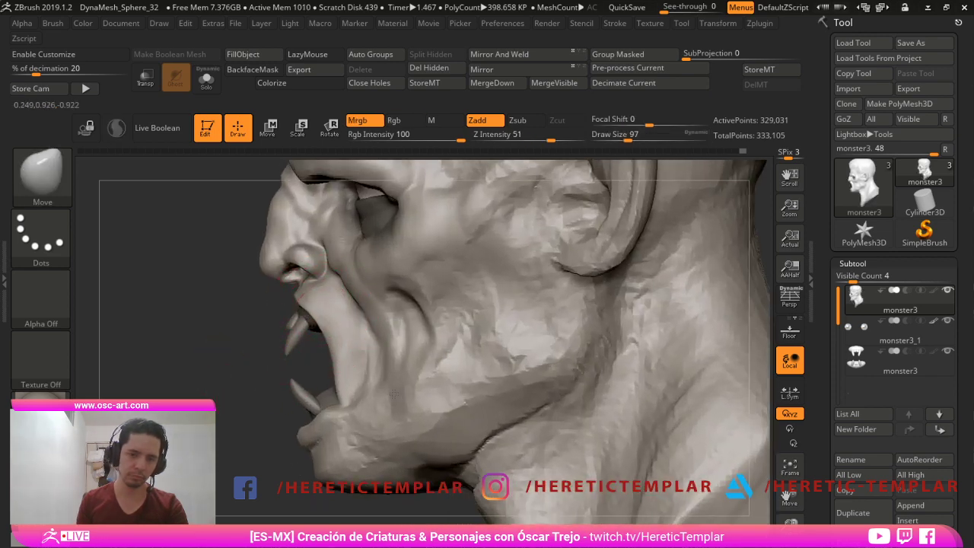
pyautogui.moveTo(261, 323); pyautogui.dragTo(328, 319)
pyautogui.moveTo(410, 395)
pyautogui.mouseDown()
pyautogui.moveTo(574, 398)
pyautogui.moveTo(583, 418)
pyautogui.mouseUp()
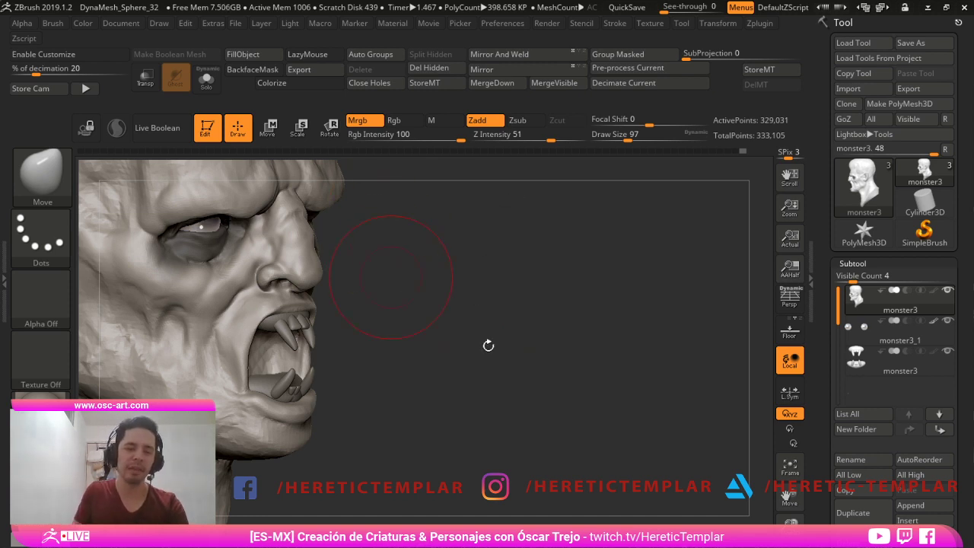
pyautogui.moveTo(487, 345)
pyautogui.mouseDown()
pyautogui.moveTo(631, 358)
pyautogui.moveTo(650, 379)
pyautogui.moveTo(609, 373)
pyautogui.mouseUp()
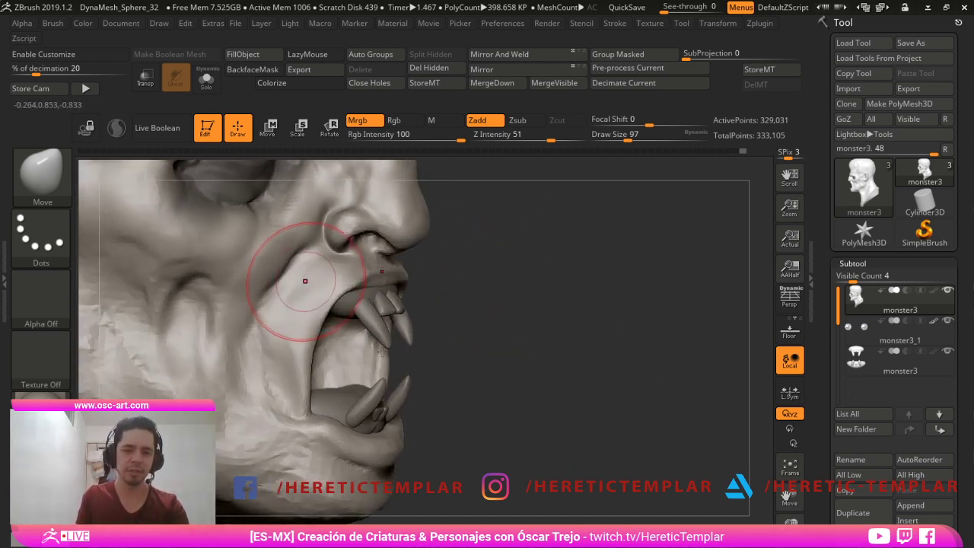
# - Try to build up the skin beside the open mouth with the Clay brush at draw size 112
pyautogui.press('b')
pyautogui.press('c')
pyautogui.press('l')
pyautogui.press(']')
pyautogui.moveTo(306, 268); pyautogui.dragTo(282, 354)
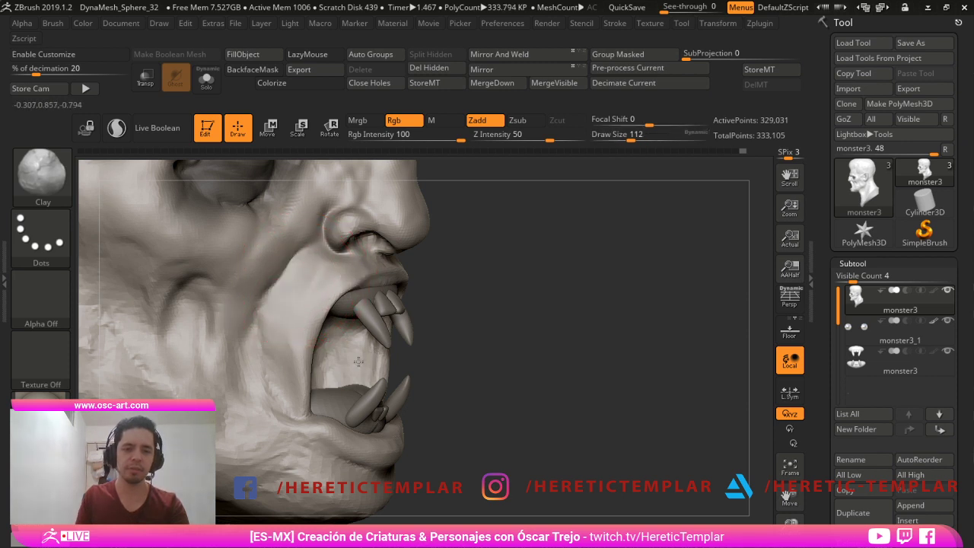
pyautogui.hotkey('ctrl', 'z')
pyautogui.press('[')
pyautogui.press('[')
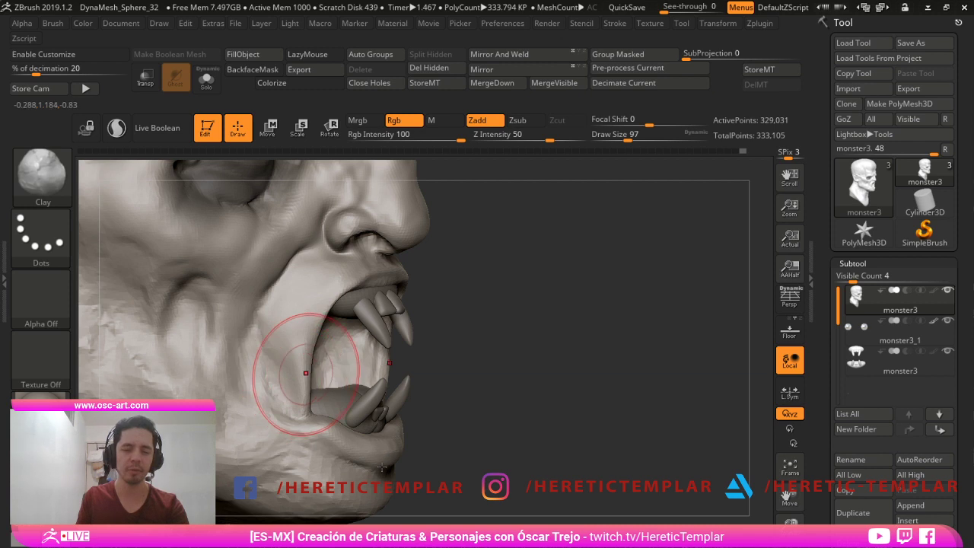
# - Build up the lip edge along the mouth side and upper lip with the Standard brush at a smaller draw size
pyautogui.press('b')
pyautogui.press('s')
pyautogui.press('t')
pyautogui.press('s')
pyautogui.moveTo(305, 364); pyautogui.dragTo(295, 363)
pyautogui.moveTo(516, 304); pyautogui.dragTo(469, 305)
pyautogui.press('s')
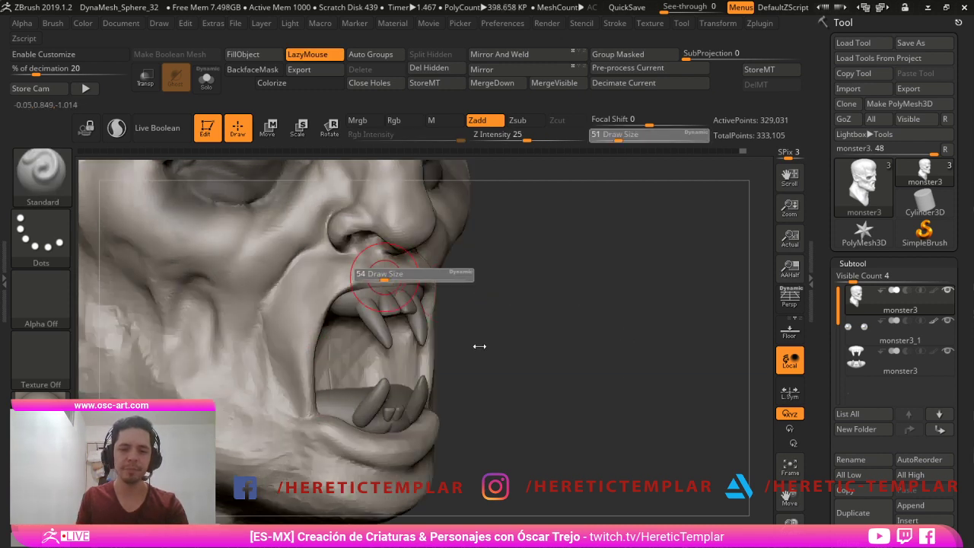
pyautogui.moveTo(383, 276); pyautogui.dragTo(364, 286)
# - Flatten the lip surface around the mouth opening with the TrimDynamic brush at draw size 65
pyautogui.press('b')
pyautogui.press('t')
pyautogui.press('d')
pyautogui.press('s')
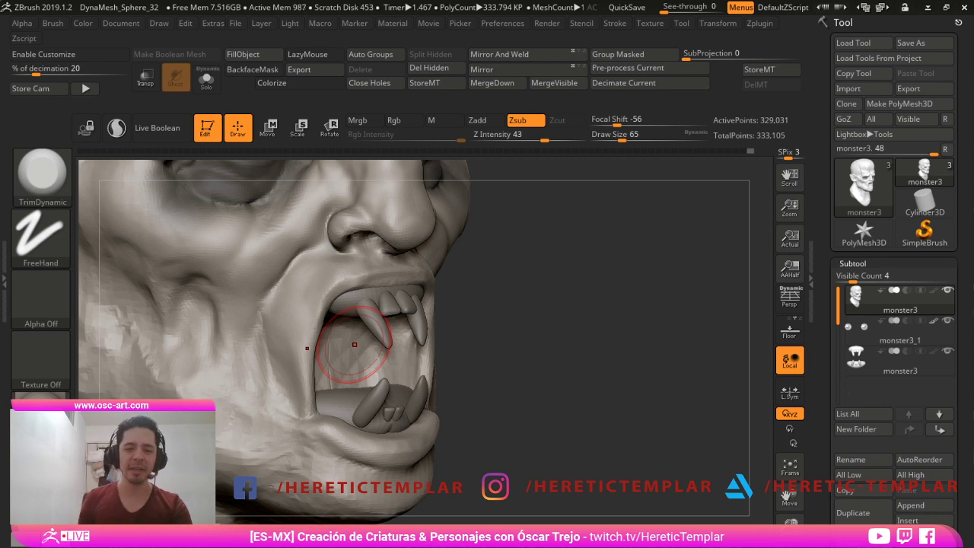
pyautogui.moveTo(517, 348); pyautogui.dragTo(554, 393)
# - Isolate the head subtool and carve the inside of the mouth with the ClayBuildup brush at draw size 112
pyautogui.press('b')
pyautogui.press('d')
pyautogui.press('s')
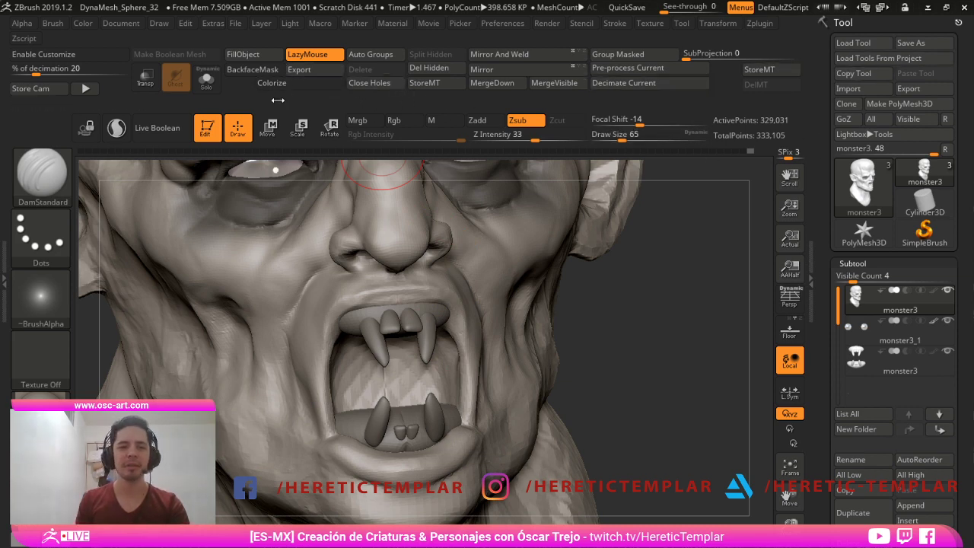
pyautogui.click(207, 78)
pyautogui.moveTo(533, 381); pyautogui.dragTo(563, 419)
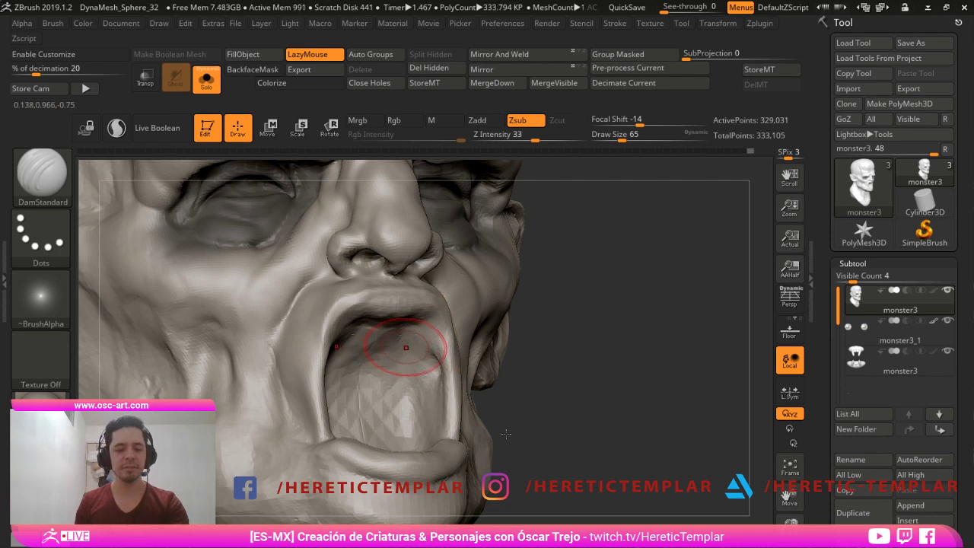
pyautogui.press('b')
pyautogui.press('c')
pyautogui.press('b')
pyautogui.moveTo(386, 335)
pyautogui.keyDown('alt'); pyautogui.mouseDown()
pyautogui.moveTo(364, 364)
pyautogui.moveTo(395, 357)
pyautogui.moveTo(388, 376)
pyautogui.moveTo(363, 372)
pyautogui.moveTo(366, 339)
pyautogui.moveTo(339, 359)
pyautogui.moveTo(388, 355)
pyautogui.moveTo(353, 381)
pyautogui.moveTo(411, 339)
pyautogui.moveTo(342, 335)
pyautogui.moveTo(423, 347)
pyautogui.moveTo(344, 373)
pyautogui.moveTo(373, 358)
pyautogui.moveTo(354, 411)
pyautogui.moveTo(357, 438)
pyautogui.mouseUp(); pyautogui.keyUp('alt')
pyautogui.moveTo(754, 500); pyautogui.dragTo(643, 518)
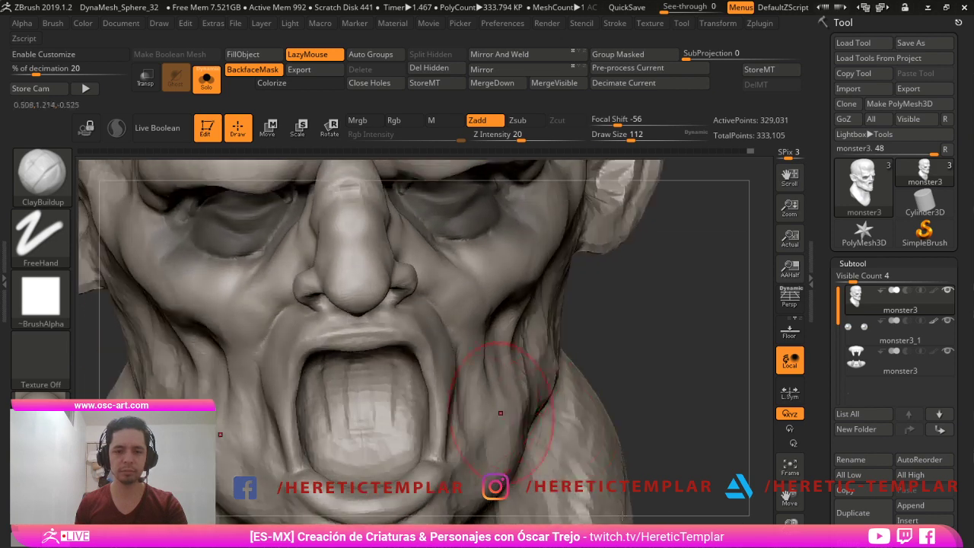
# - Refine the sculpting around the open mouth with the ClayBuildup brush at draw size 90
pyautogui.press('s')
pyautogui.moveTo(478, 412); pyautogui.dragTo(472, 412)
pyautogui.moveTo(654, 289); pyautogui.dragTo(618, 316)
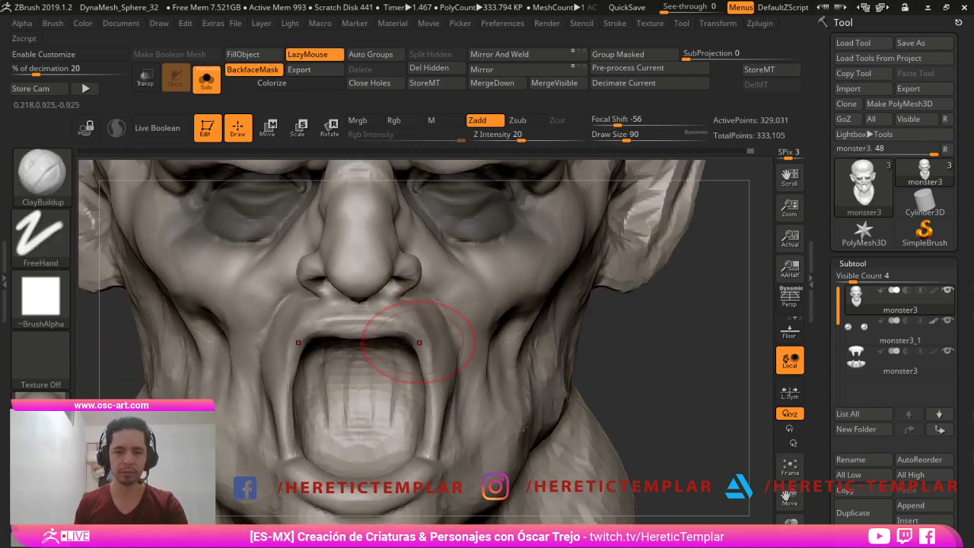
# - Build up the upper lip and the mouth edge with the Standard brush at draw sizes 35 and 49
pyautogui.press('b')
pyautogui.press('s')
pyautogui.press('t')
pyautogui.press('s')
pyautogui.moveTo(387, 329); pyautogui.dragTo(375, 327)
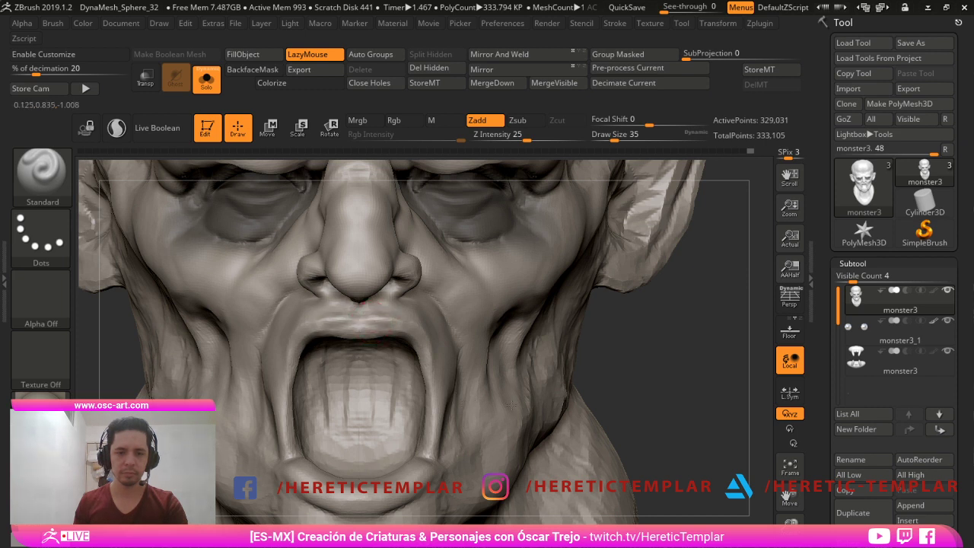
pyautogui.press('s')
pyautogui.moveTo(420, 351); pyautogui.dragTo(424, 350)
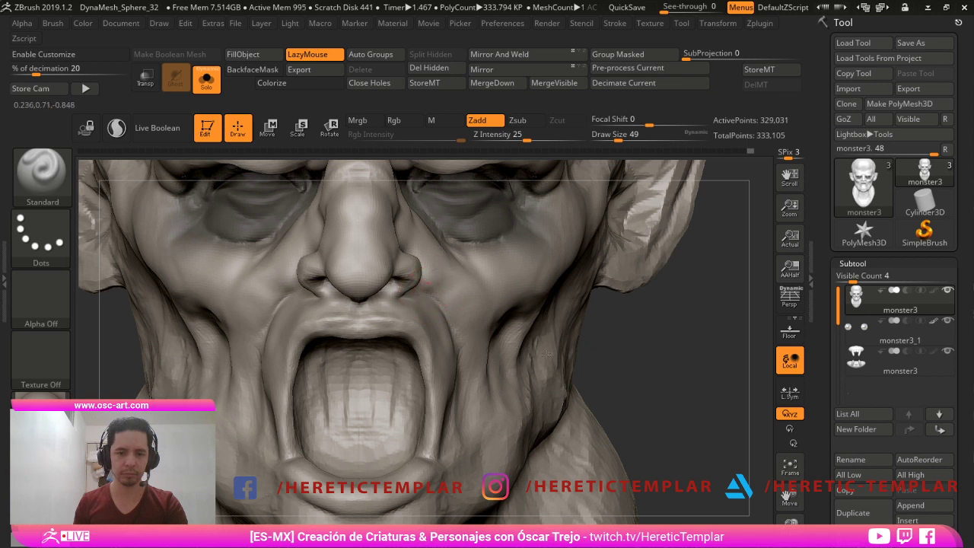
# - Carve the crease between the nostril and the upper lip with the DamStandard brush
pyautogui.press('b')
pyautogui.press('d')
pyautogui.press('s')
pyautogui.moveTo(440, 297); pyautogui.dragTo(428, 289)
pyautogui.moveTo(446, 298)
pyautogui.mouseDown()
pyautogui.moveTo(424, 288)
pyautogui.moveTo(456, 303)
pyautogui.mouseUp()
pyautogui.moveTo(643, 387)
pyautogui.keyDown('alt'); pyautogui.mouseDown()
pyautogui.moveTo(597, 347)
pyautogui.moveTo(602, 395)
pyautogui.moveTo(579, 357)
pyautogui.moveTo(587, 335)
pyautogui.moveTo(560, 297)
pyautogui.moveTo(564, 275)
pyautogui.moveTo(577, 324)
pyautogui.moveTo(565, 332)
pyautogui.mouseUp(); pyautogui.keyUp('alt')
pyautogui.moveTo(705, 415); pyautogui.dragTo(503, 415)
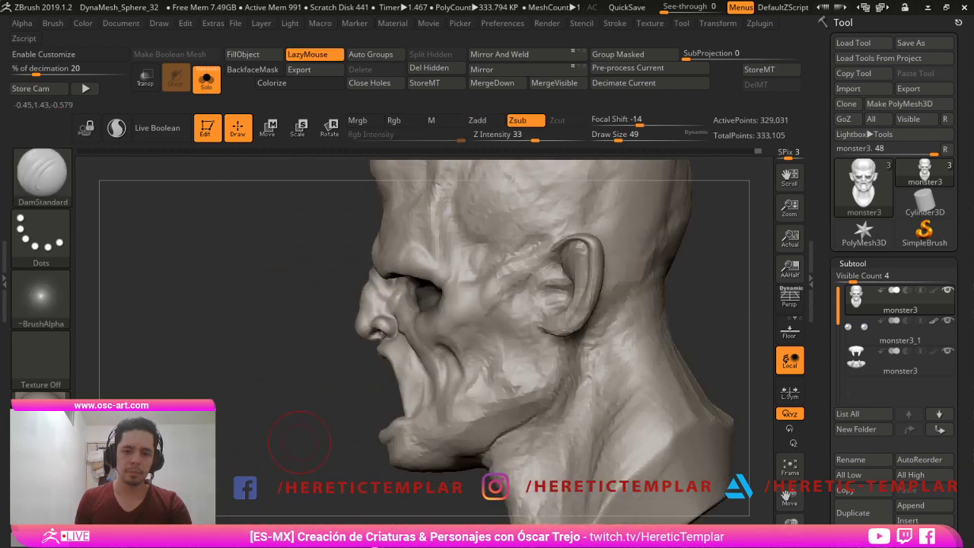
# - Adjust the profile of the lips and jaw with the Move Topological brush at draw size 49
pyautogui.keyDown('alt'); pyautogui.moveTo(322, 430); pyautogui.dragTo(330, 382); pyautogui.keyUp('alt')
pyautogui.keyDown('alt'); pyautogui.moveTo(330, 383); pyautogui.dragTo(326, 418); pyautogui.keyUp('alt')
pyautogui.press('b')
pyautogui.press('m')
pyautogui.press('v')
pyautogui.press('b')
pyautogui.press('m')
pyautogui.press('t')
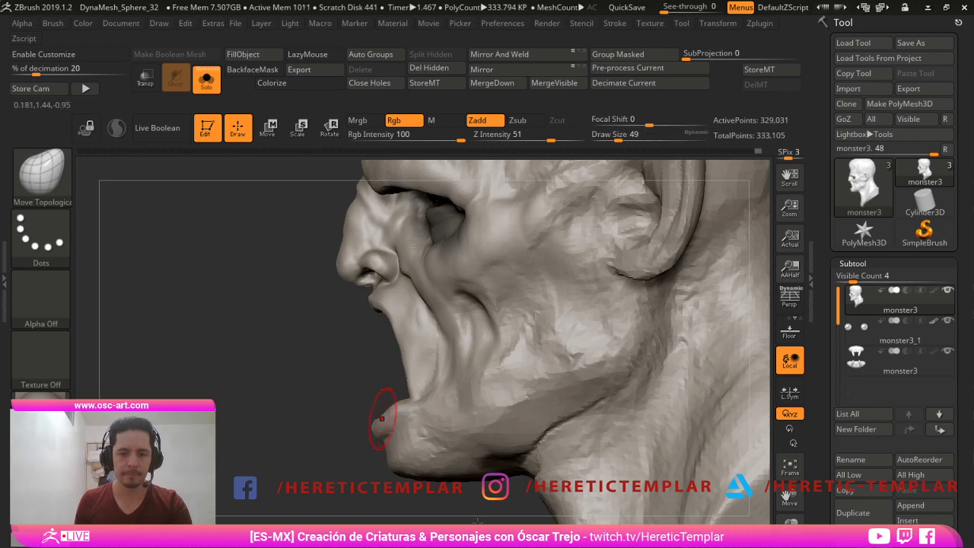
pyautogui.moveTo(263, 411); pyautogui.dragTo(472, 393)
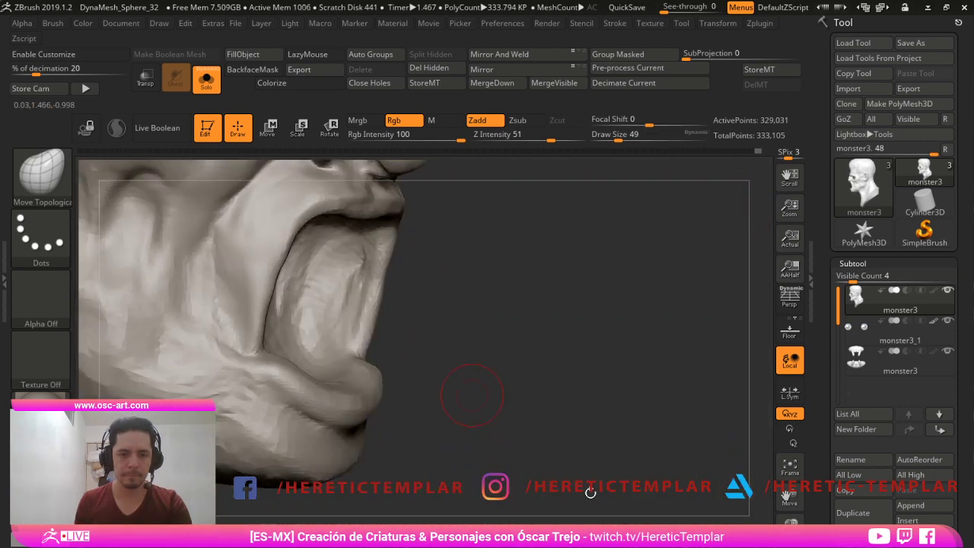
pyautogui.moveTo(449, 293); pyautogui.dragTo(446, 266)
# - Build up the skin folds beside the mouth with the Standard brush at draw sizes 46 and 39, and smooth them
pyautogui.press('b')
pyautogui.press('s')
pyautogui.press('t')
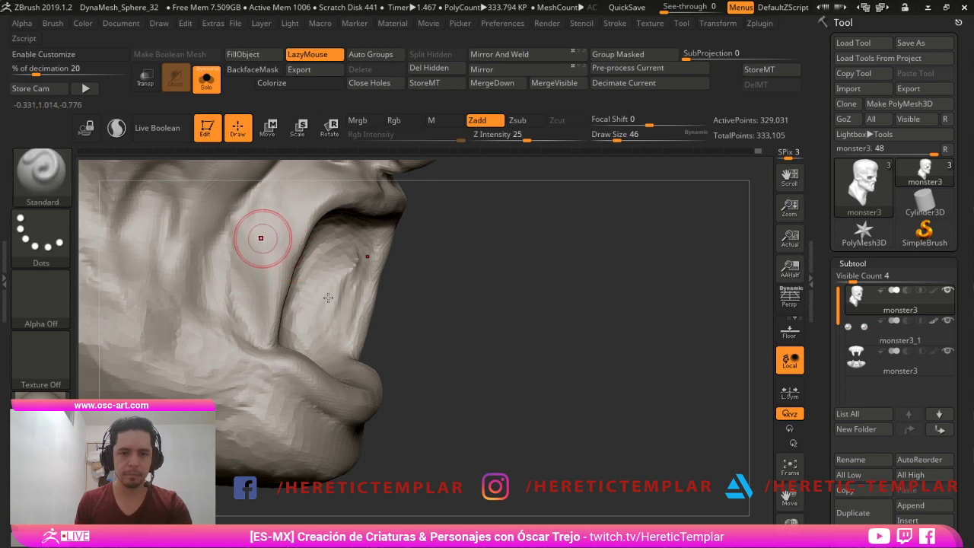
pyautogui.moveTo(248, 209); pyautogui.dragTo(236, 315)
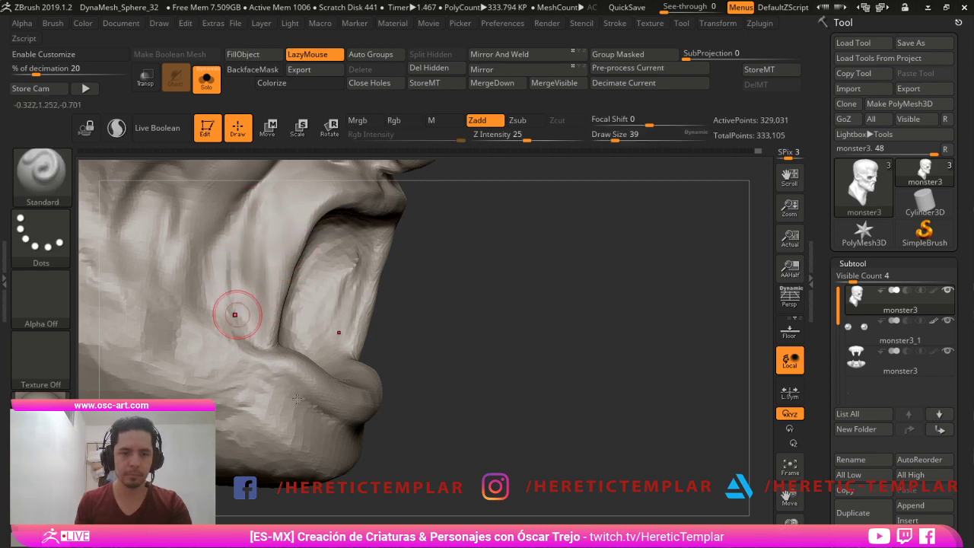
pyautogui.moveTo(487, 277); pyautogui.dragTo(358, 285)
pyautogui.moveTo(609, 412); pyautogui.dragTo(435, 341)
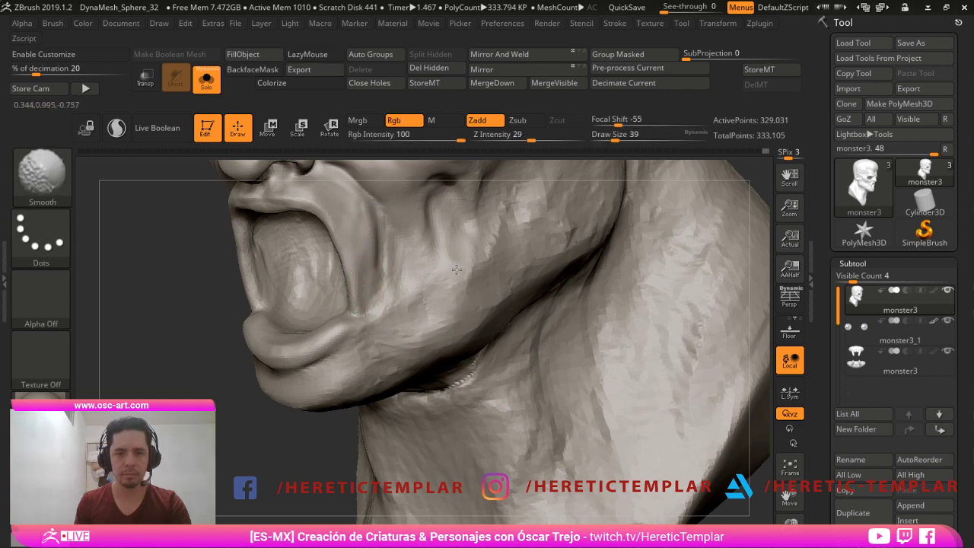
pyautogui.keyDown('shift'); pyautogui.moveTo(366, 216); pyautogui.dragTo(366, 265); pyautogui.keyUp('shift')
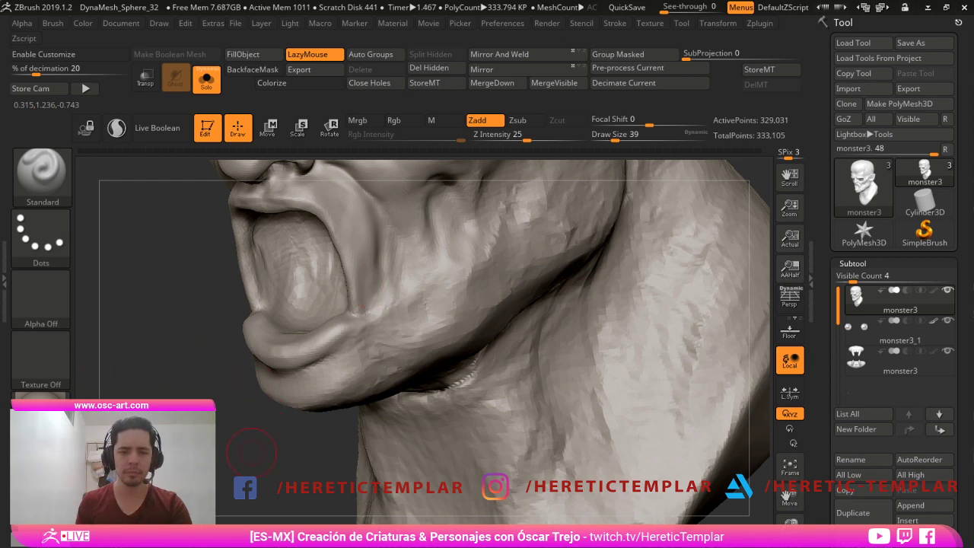
pyautogui.moveTo(252, 452); pyautogui.dragTo(228, 451)
pyautogui.press('s')
pyautogui.moveTo(376, 343); pyautogui.dragTo(382, 343)
# - Shape the chin below the lower lip with the Clay brush at draw size 94
pyautogui.moveTo(209, 388)
pyautogui.mouseDown()
pyautogui.moveTo(295, 380)
pyautogui.moveTo(306, 393)
pyautogui.moveTo(325, 379)
pyautogui.moveTo(316, 392)
pyautogui.mouseUp()
pyautogui.press('b')
pyautogui.press('c')
pyautogui.press('l')
pyautogui.press(']')
pyautogui.press(']')
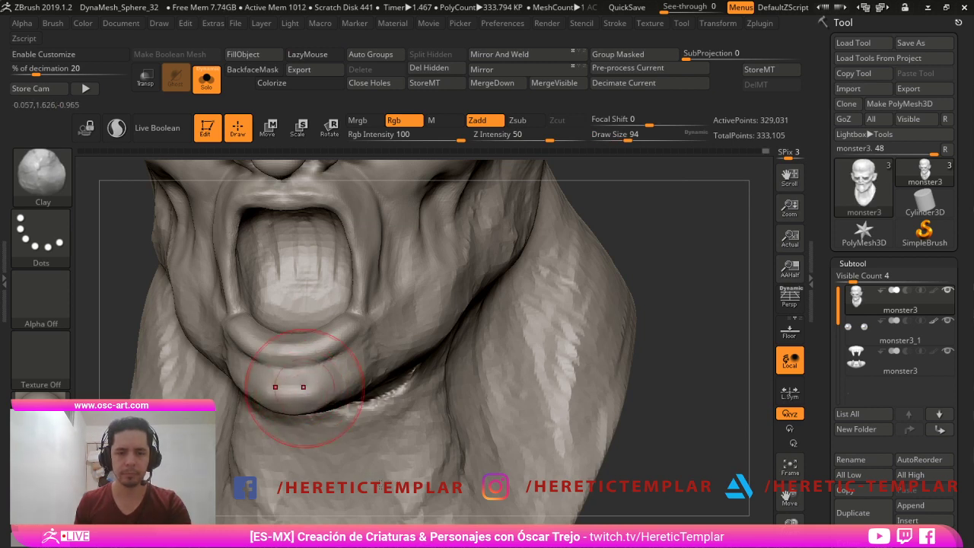
pyautogui.press('ctrl')
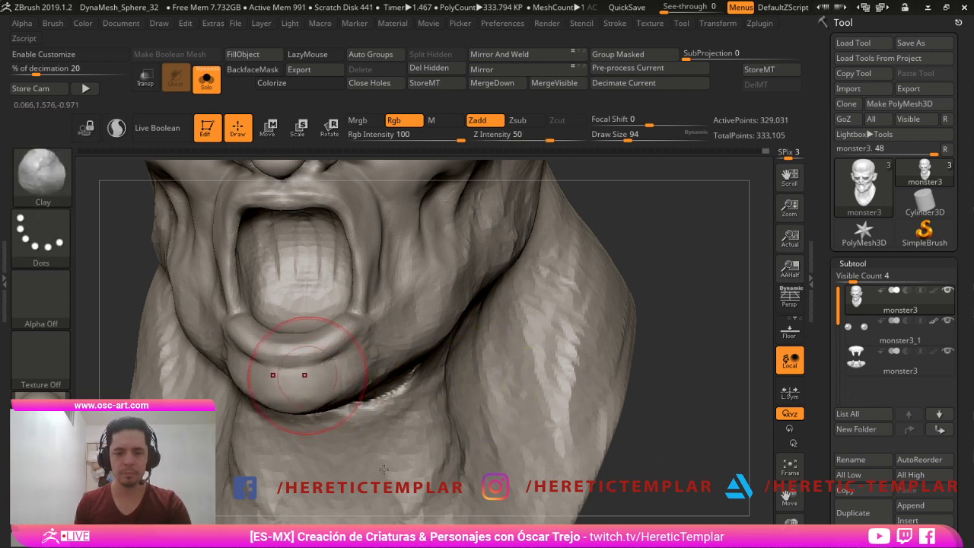
# - Carve the crease beneath the lower lip with the DamStandard brush at draw size 56
pyautogui.press('b')
pyautogui.press('d')
pyautogui.press('s')
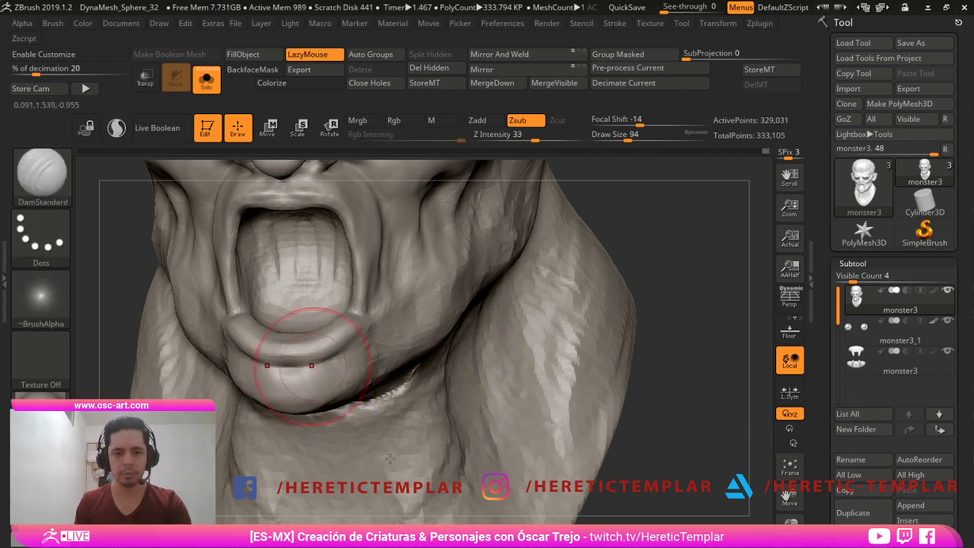
pyautogui.press('ctrl')
pyautogui.press('s')
pyautogui.moveTo(310, 367); pyautogui.dragTo(301, 367)
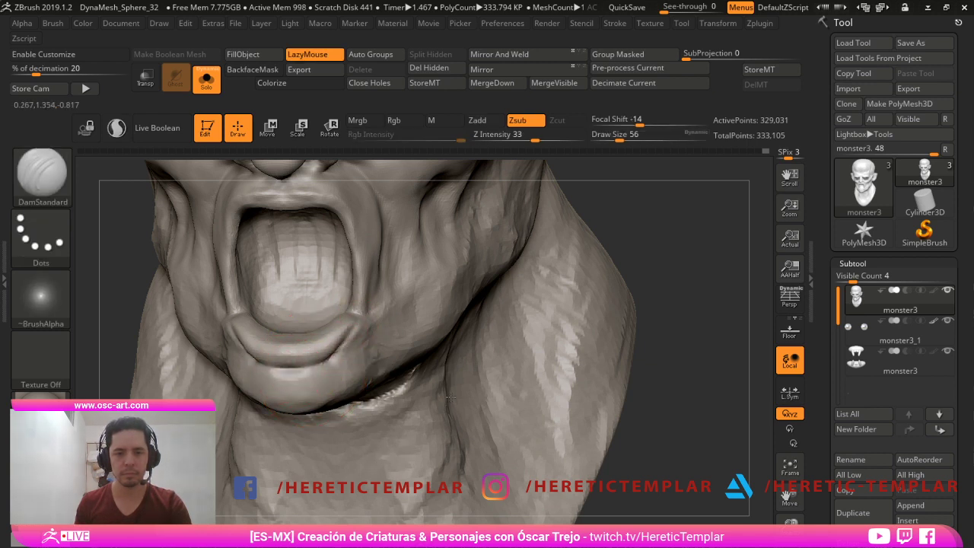
# - Fill out the chin and the corners of the lower lip with the Clay brush at draw size 80
pyautogui.press('b')
pyautogui.press('c')
pyautogui.press('l')
pyautogui.press(']')
pyautogui.press(']')
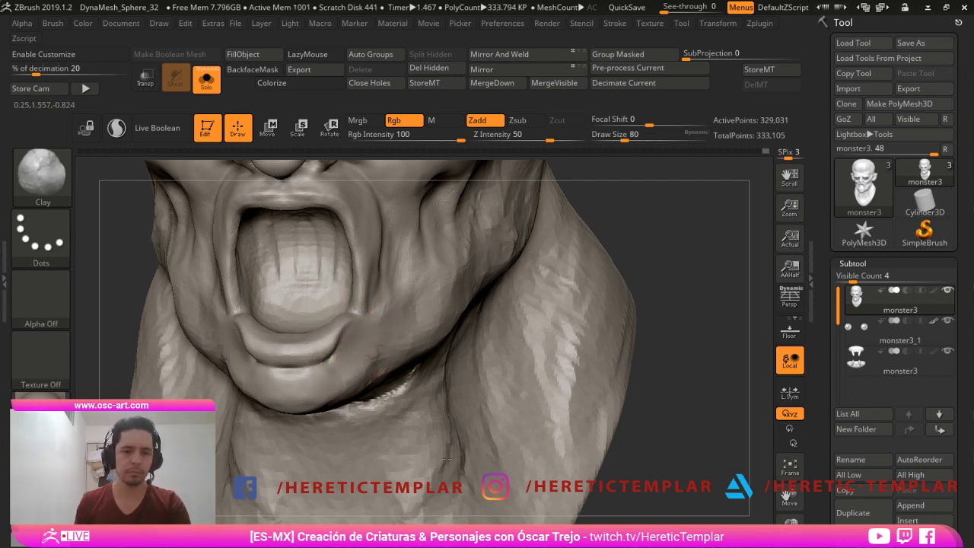
pyautogui.keyDown('alt'); pyautogui.moveTo(644, 390); pyautogui.dragTo(594, 358); pyautogui.keyUp('alt')
pyautogui.moveTo(571, 361); pyautogui.dragTo(661, 370)
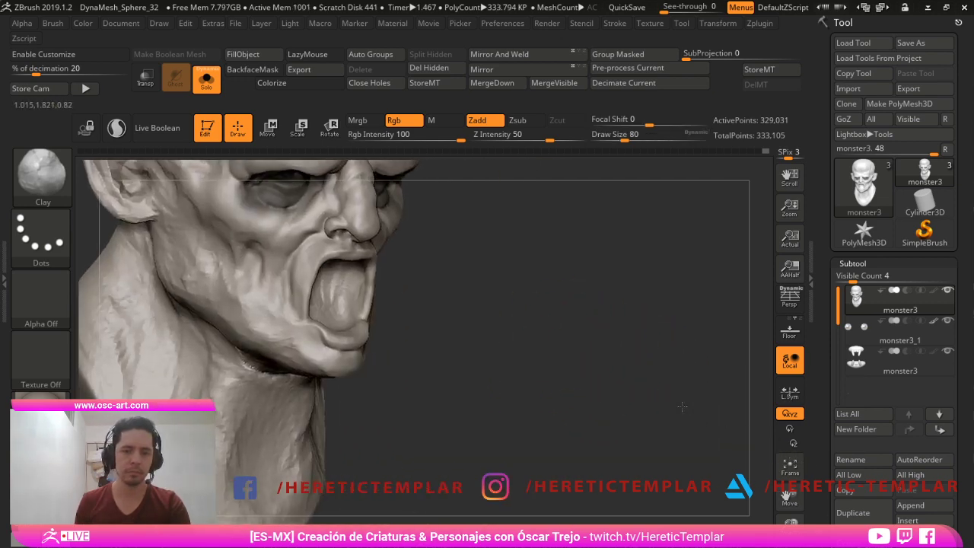
pyautogui.moveTo(601, 327)
pyautogui.keyDown('alt'); pyautogui.mouseDown()
pyautogui.moveTo(566, 378)
pyautogui.moveTo(609, 381)
pyautogui.moveTo(560, 380)
pyautogui.mouseUp(); pyautogui.keyUp('alt')
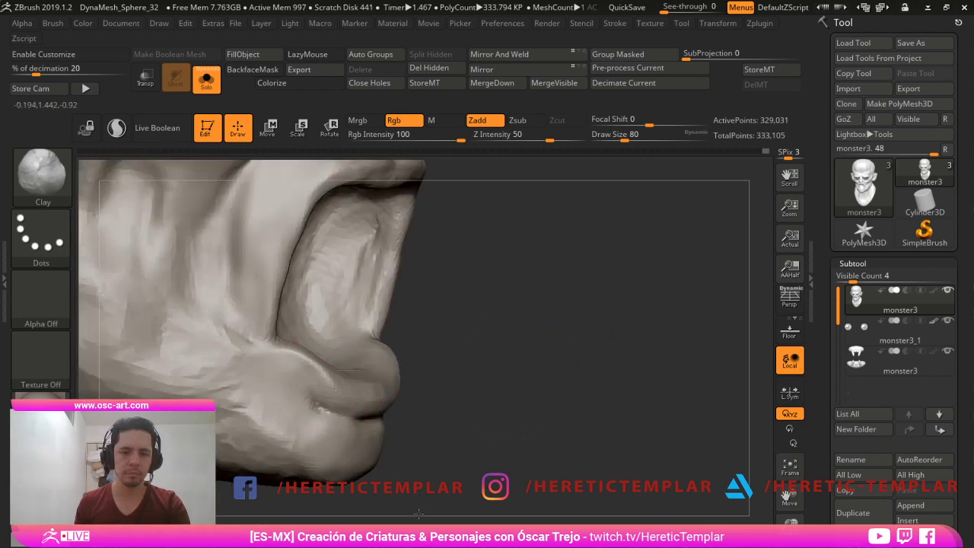
# - Try to flatten the lower lip and mouth corner with the TrimDynamic brush at draw size 80
pyautogui.press('b')
pyautogui.press('t')
pyautogui.press('d')
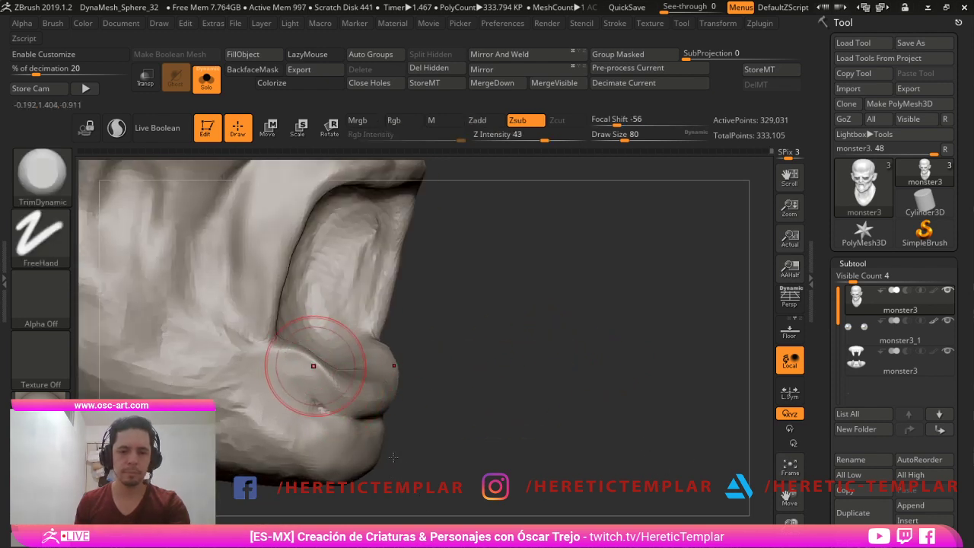
pyautogui.moveTo(313, 366)
pyautogui.mouseDown()
pyautogui.moveTo(303, 358)
pyautogui.moveTo(322, 377)
pyautogui.moveTo(291, 351)
pyautogui.mouseUp()
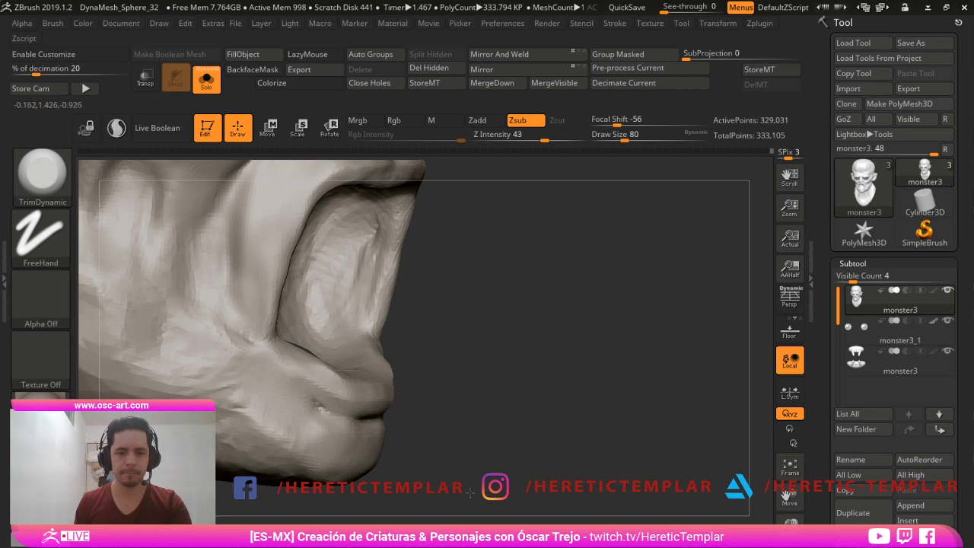
pyautogui.hotkey('ctrl', 'z')
pyautogui.hotkey('ctrl', 'z')
pyautogui.hotkey('ctrl', 'z')
pyautogui.hotkey('ctrl', 'z')
pyautogui.hotkey('ctrl', 'z')
# - Refine the lower lip corners with the Standard brush at draw size 37 and smooth the surrounding skin
pyautogui.moveTo(563, 373); pyautogui.dragTo(449, 369)
pyautogui.moveTo(449, 369)
pyautogui.keyDown('alt'); pyautogui.mouseDown()
pyautogui.moveTo(426, 350)
pyautogui.moveTo(400, 370)
pyautogui.moveTo(420, 374)
pyautogui.moveTo(414, 393)
pyautogui.mouseUp(); pyautogui.keyUp('alt')
pyautogui.press('b')
pyautogui.press('s')
pyautogui.press('t')
pyautogui.press('s')
pyautogui.press('s')
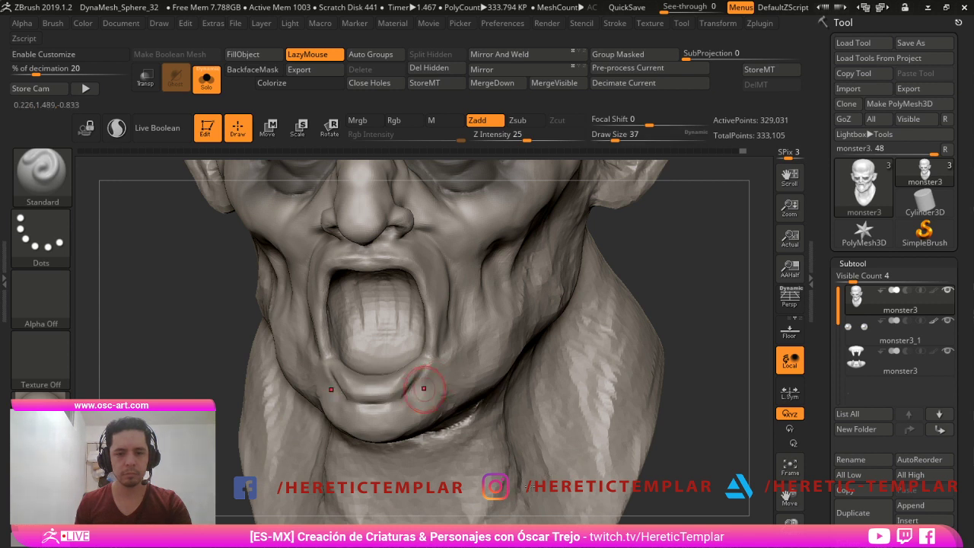
pyautogui.press('shift')
pyautogui.press('shift')
pyautogui.press('f')
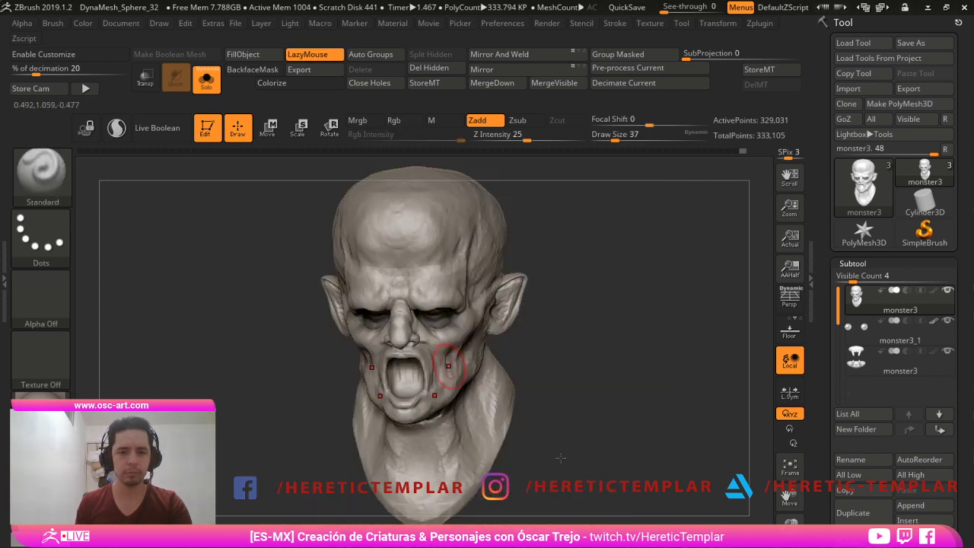
# - Sculpt the inner folds of the ear with the Standard brush at draw size 33
pyautogui.moveTo(513, 340)
pyautogui.mouseDown()
pyautogui.moveTo(569, 342)
pyautogui.moveTo(569, 325)
pyautogui.moveTo(583, 344)
pyautogui.moveTo(586, 315)
pyautogui.moveTo(583, 349)
pyautogui.moveTo(525, 388)
pyautogui.mouseUp()
pyautogui.moveTo(609, 364)
pyautogui.mouseDown()
pyautogui.moveTo(575, 335)
pyautogui.moveTo(569, 293)
pyautogui.mouseUp()
pyautogui.moveTo(600, 262)
pyautogui.mouseDown()
pyautogui.moveTo(586, 310)
pyautogui.moveTo(508, 340)
pyautogui.mouseUp()
pyautogui.press('s')
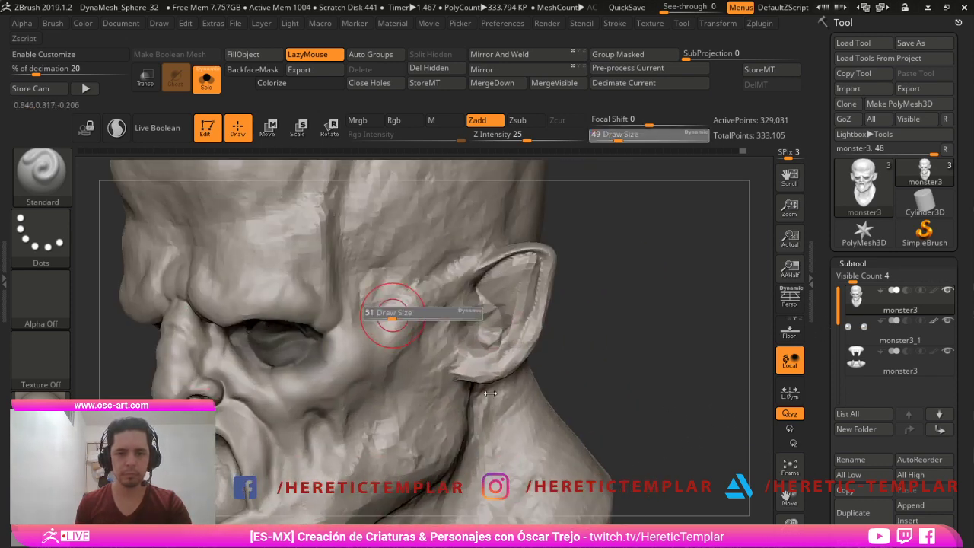
pyautogui.moveTo(392, 315); pyautogui.dragTo(395, 315)
pyautogui.press('s')
pyautogui.moveTo(463, 309); pyautogui.dragTo(460, 309)
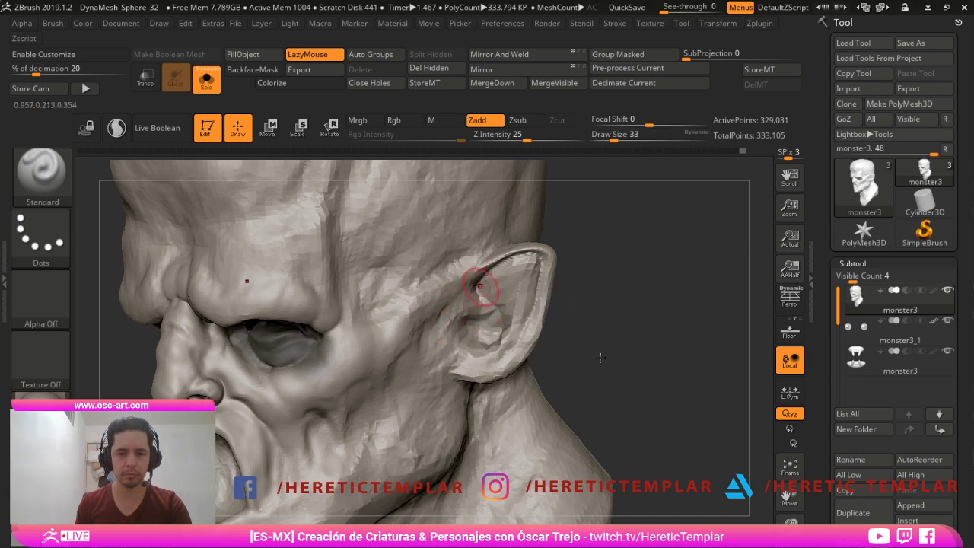
# - Carve the inner ear contours with the DamStandard brush at draw size 33
pyautogui.press('b')
pyautogui.press('d')
pyautogui.press('s')
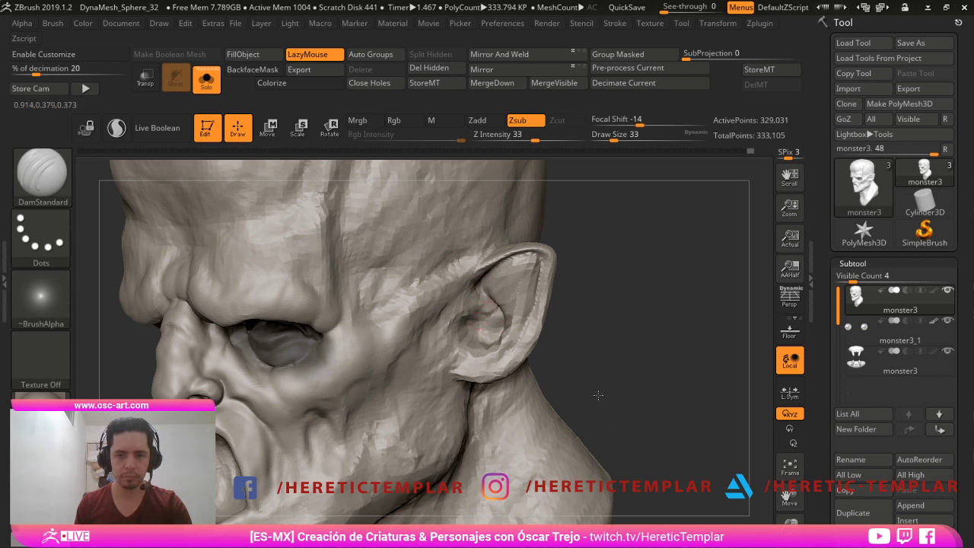
# - Shape the ear hollow and upper inner rim with the Clay brush at draw sizes 33 and 27
pyautogui.press('b')
pyautogui.press('c')
pyautogui.press('l')
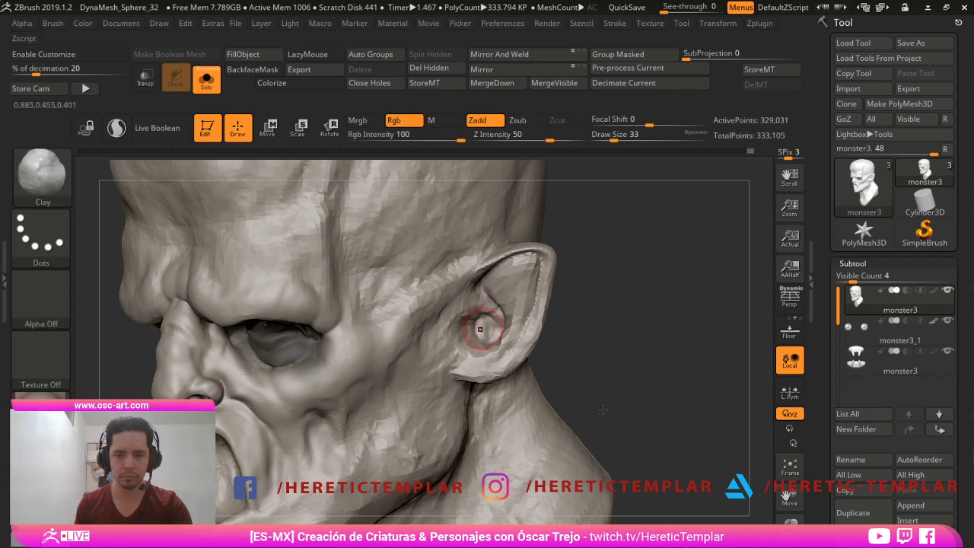
pyautogui.moveTo(484, 332)
pyautogui.mouseDown()
pyautogui.moveTo(477, 276)
pyautogui.moveTo(506, 253)
pyautogui.moveTo(499, 260)
pyautogui.mouseUp()
pyautogui.press('s')
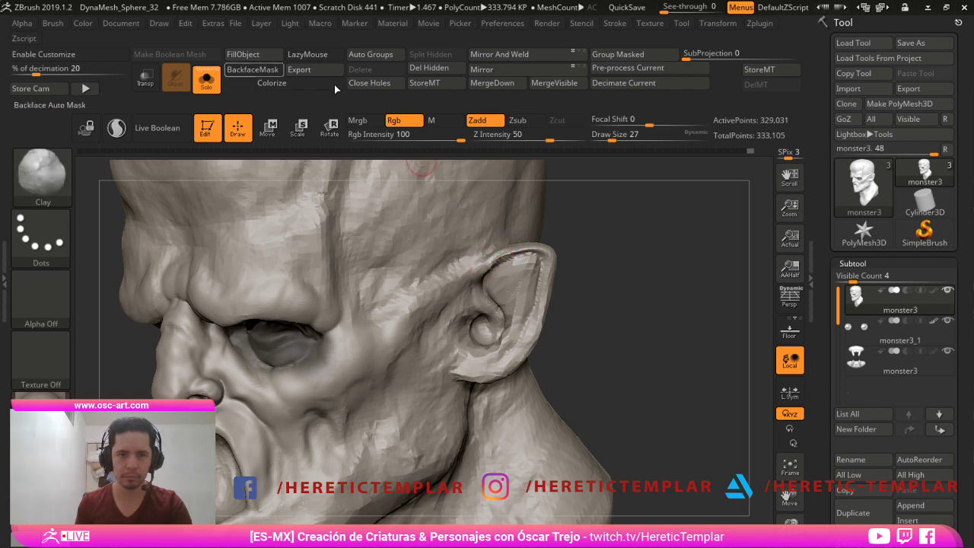
# - Enable backface masking for the Clay brush and build up the upper ear rim at draw size 39
pyautogui.click(254, 69)
pyautogui.press(']')
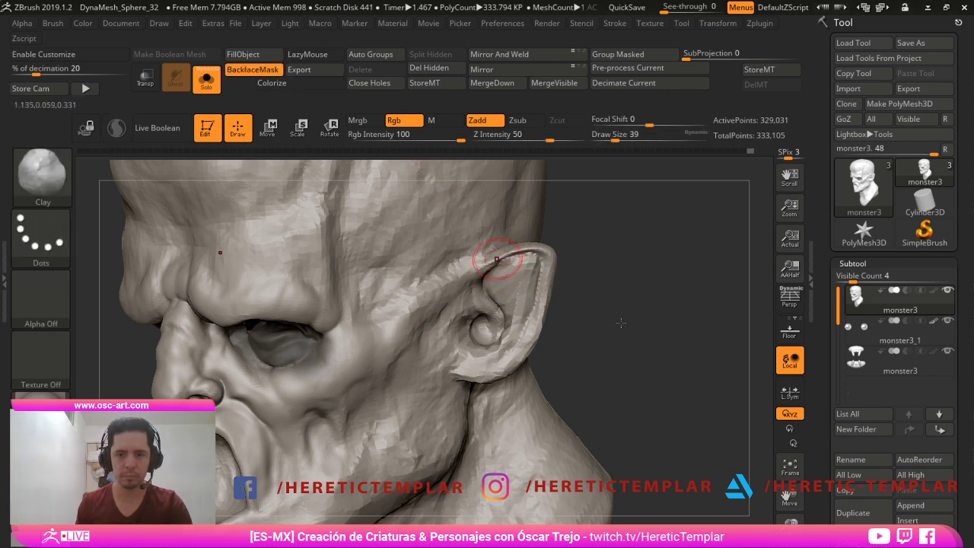
pyautogui.moveTo(497, 260); pyautogui.dragTo(537, 255)
# - Carve the groove along the inside of the ear rim with the DamStandard brush at draw size 39
pyautogui.press('b')
pyautogui.press('d')
pyautogui.press('s')
pyautogui.moveTo(671, 318); pyautogui.dragTo(640, 351)
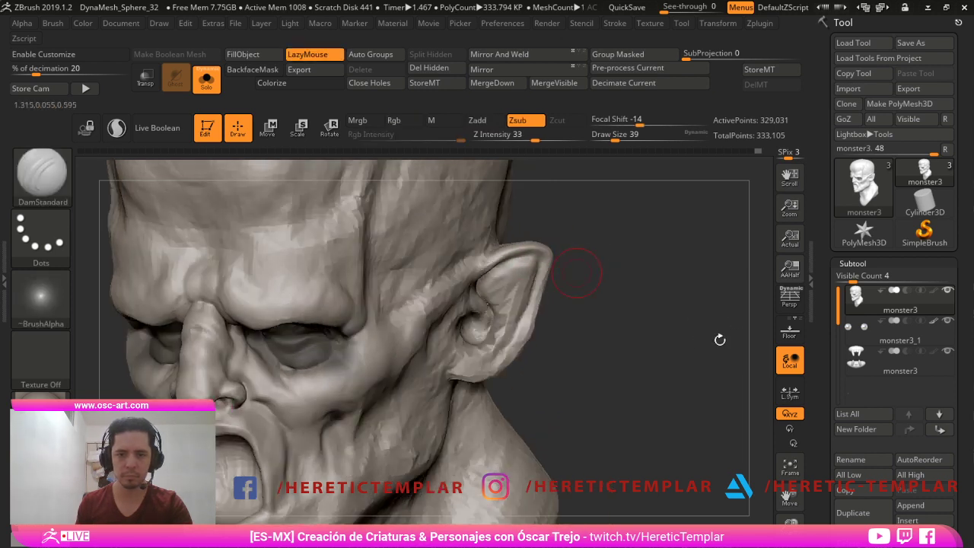
# - Fill the upper inner ear with the backface-masked Clay brush at draw size 39 and smooth the surface
pyautogui.press('b')
pyautogui.press('c')
pyautogui.press('l')
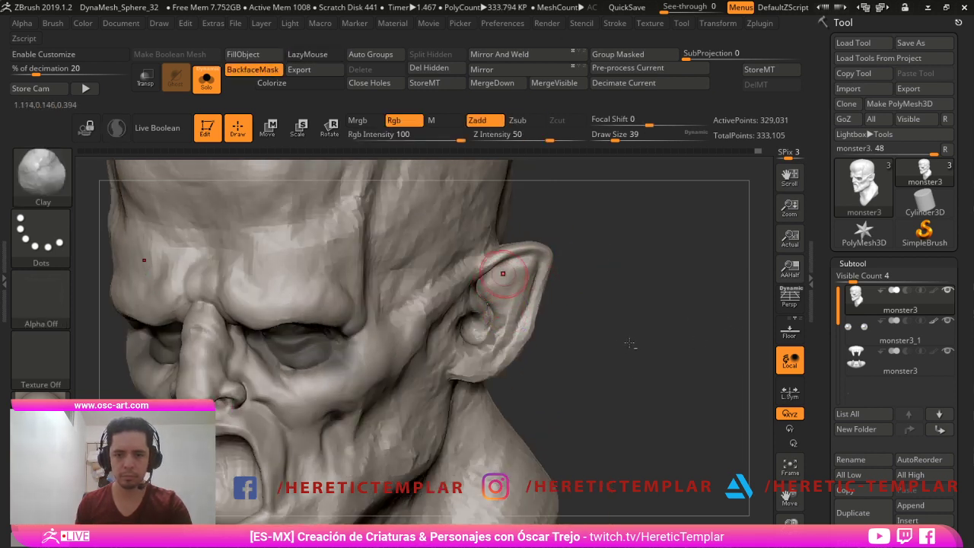
pyautogui.moveTo(506, 274)
pyautogui.mouseDown()
pyautogui.moveTo(505, 284)
pyautogui.moveTo(513, 267)
pyautogui.moveTo(506, 291)
pyautogui.moveTo(519, 270)
pyautogui.moveTo(510, 303)
pyautogui.mouseUp()
pyautogui.press('shift')
pyautogui.keyDown('shift'); pyautogui.moveTo(639, 410); pyautogui.dragTo(664, 400); pyautogui.keyUp('shift')
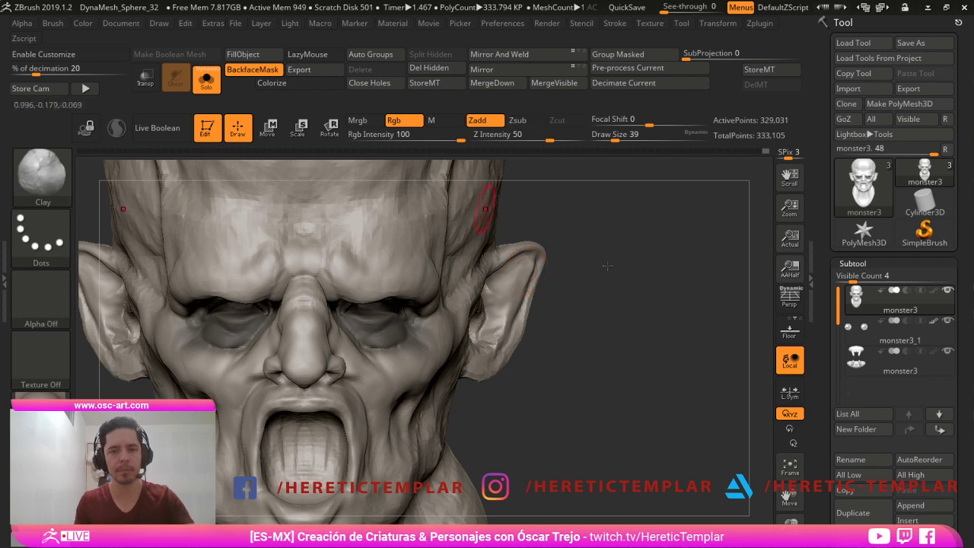
# - Carve the crease where the ear joins the head with the DamStandard brush at draw size 62
pyautogui.moveTo(699, 353); pyautogui.dragTo(659, 340)
pyautogui.press('b')
pyautogui.press('d')
pyautogui.press('s')
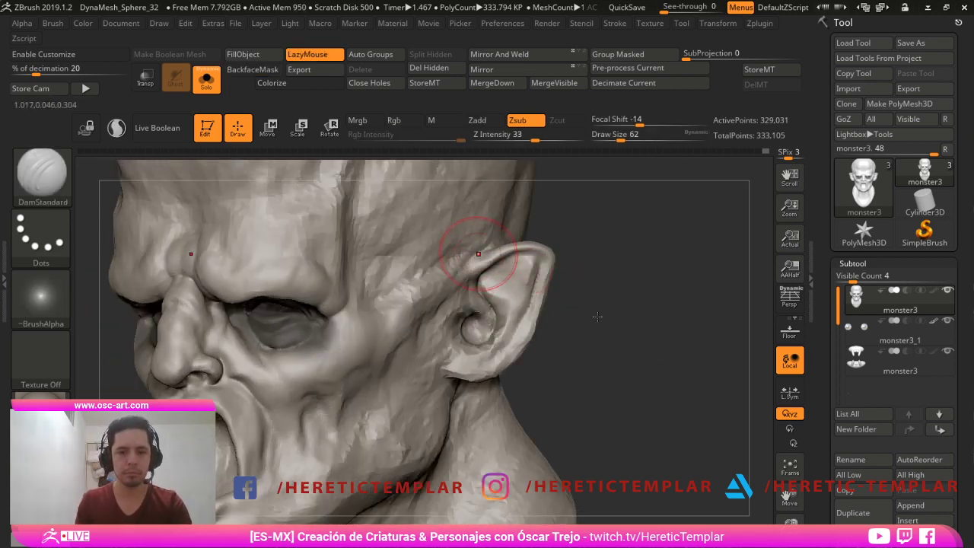
pyautogui.moveTo(578, 270); pyautogui.dragTo(742, 274)
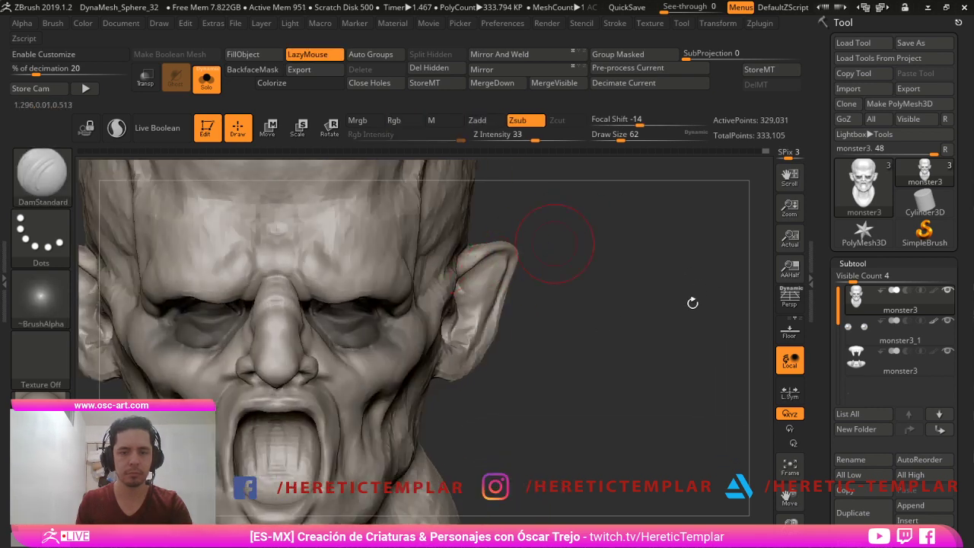
pyautogui.moveTo(693, 302)
pyautogui.keyDown('alt'); pyautogui.mouseDown()
pyautogui.moveTo(679, 308)
pyautogui.moveTo(684, 292)
pyautogui.mouseUp(); pyautogui.keyUp('alt')
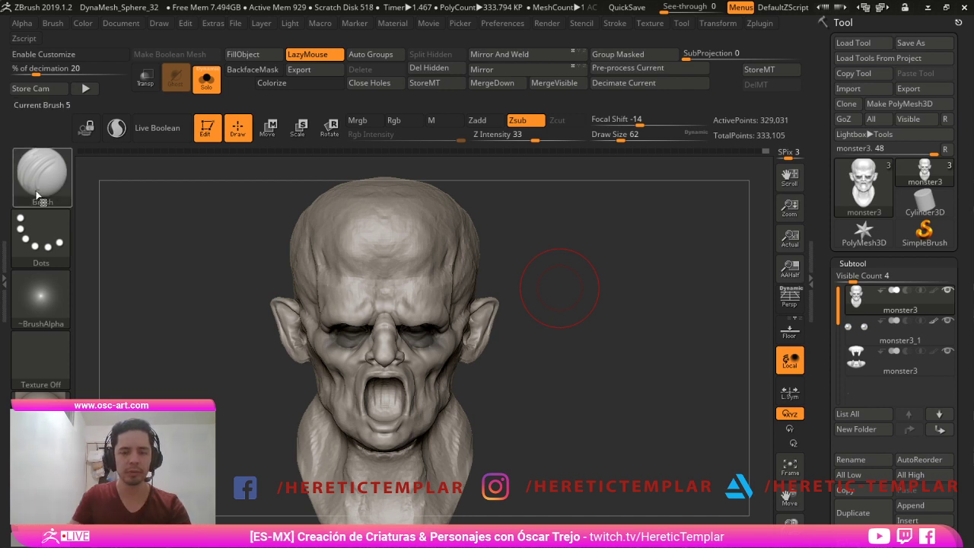
pyautogui.moveTo(567, 403)
pyautogui.keyDown('alt'); pyautogui.mouseDown()
pyautogui.moveTo(526, 301)
pyautogui.moveTo(585, 374)
pyautogui.mouseUp(); pyautogui.keyUp('alt')
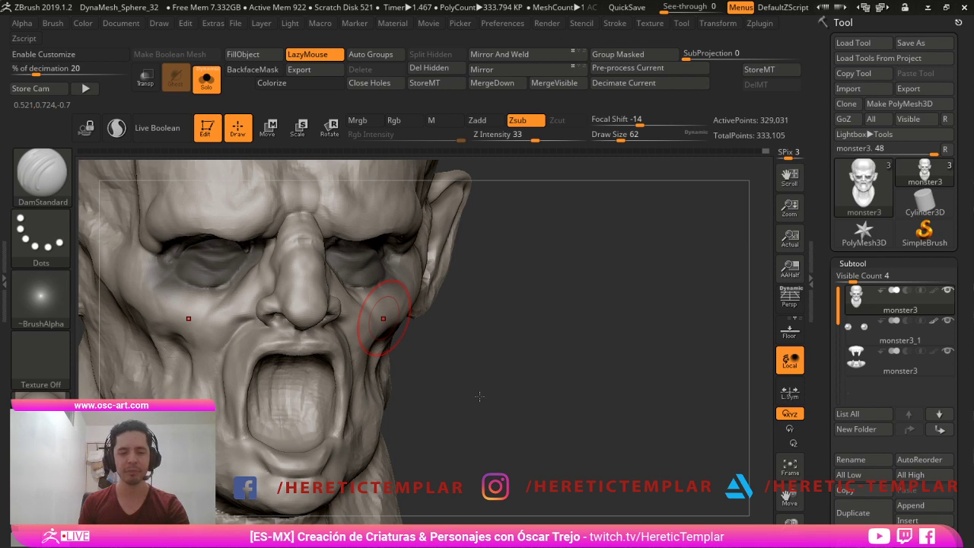
pyautogui.keyDown('alt'); pyautogui.moveTo(606, 399); pyautogui.dragTo(627, 517); pyautogui.keyUp('alt')
pyautogui.keyDown('shift'); pyautogui.click(712, 369); pyautogui.keyUp('shift')
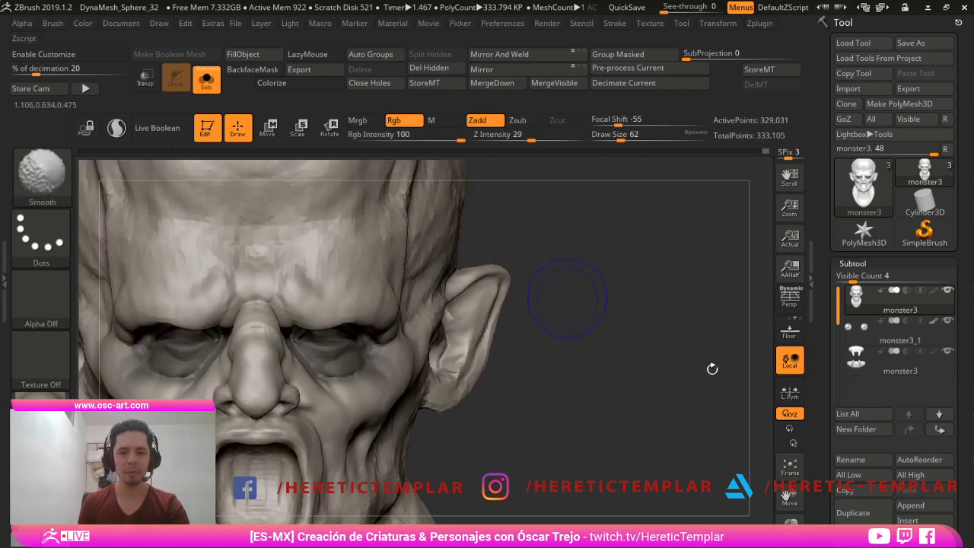
# - Try out DamStandard grooves of different widths across the forehead, reducing the draw size from 44 to 16
pyautogui.keyDown('alt'); pyautogui.moveTo(567, 298); pyautogui.dragTo(575, 429); pyautogui.keyUp('alt')
pyautogui.press('s')
pyautogui.press('s')
pyautogui.moveTo(237, 285); pyautogui.dragTo(232, 287)
pyautogui.moveTo(187, 248)
pyautogui.mouseDown()
pyautogui.moveTo(185, 315)
pyautogui.moveTo(210, 256)
pyautogui.moveTo(257, 318)
pyautogui.moveTo(302, 342)
pyautogui.moveTo(309, 371)
pyautogui.moveTo(326, 269)
pyautogui.moveTo(275, 253)
pyautogui.moveTo(319, 217)
pyautogui.mouseUp()
pyautogui.moveTo(187, 225); pyautogui.dragTo(304, 219)
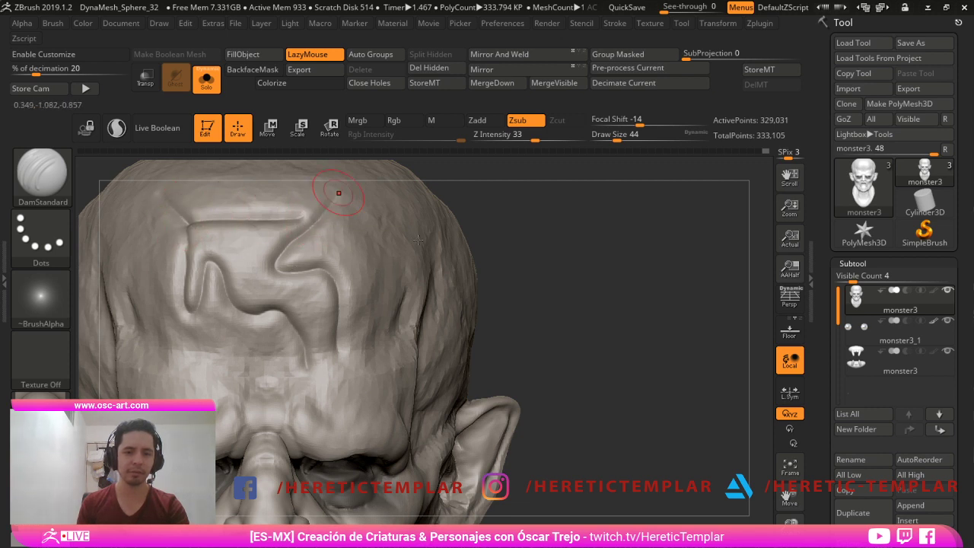
pyautogui.press('[')
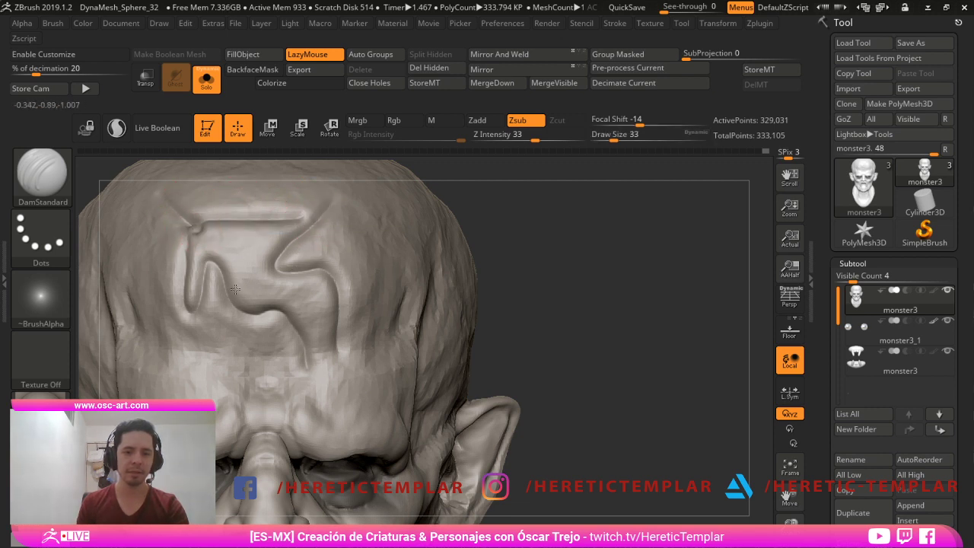
pyautogui.press('[')
pyautogui.press('[')
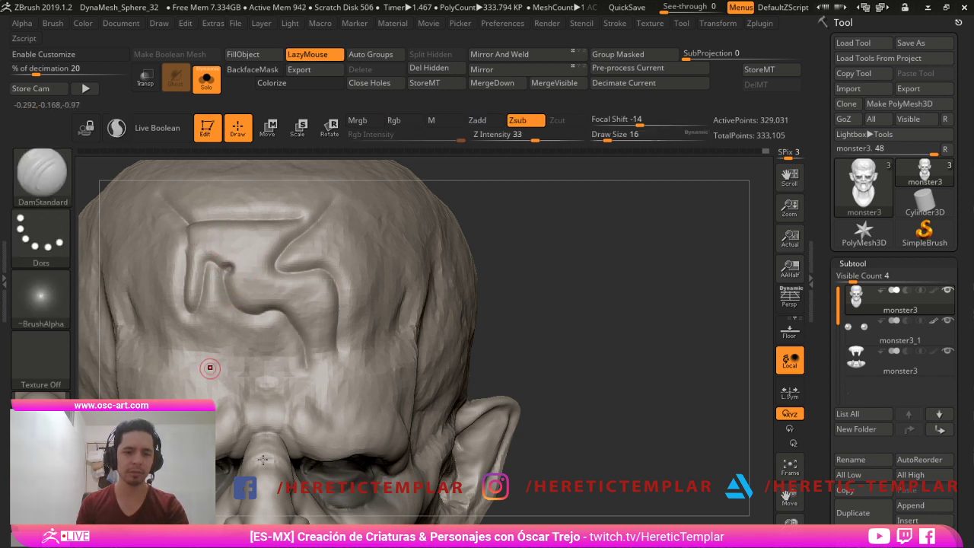
pyautogui.moveTo(176, 208)
pyautogui.keyDown('shift'); pyautogui.mouseDown()
pyautogui.moveTo(304, 242)
pyautogui.moveTo(211, 397)
pyautogui.mouseUp(); pyautogui.keyUp('shift')
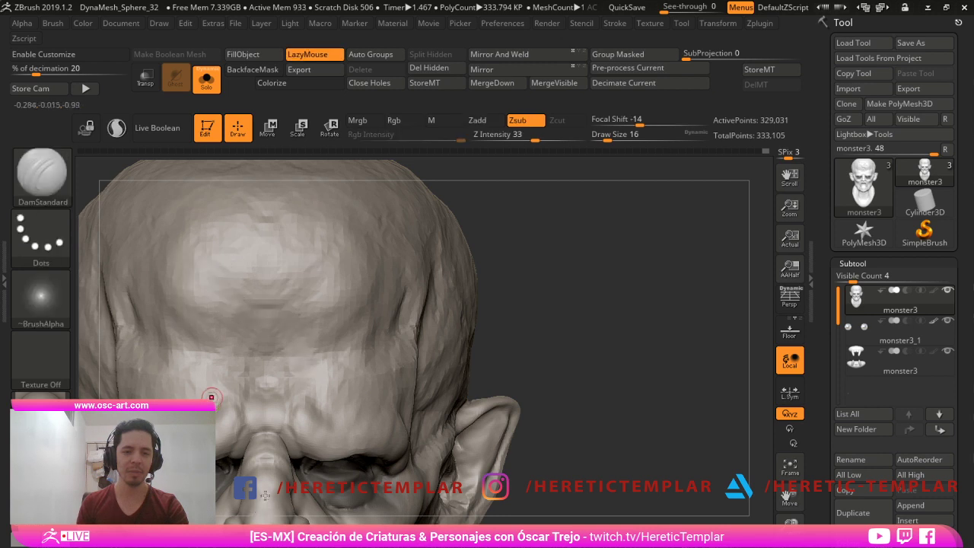
# - Deepen the crease between the inner brow and nose bridge with the DamStandard brush at draw size 65
pyautogui.moveTo(644, 368); pyautogui.dragTo(638, 293)
pyautogui.press('s')
pyautogui.moveTo(342, 309); pyautogui.dragTo(357, 309)
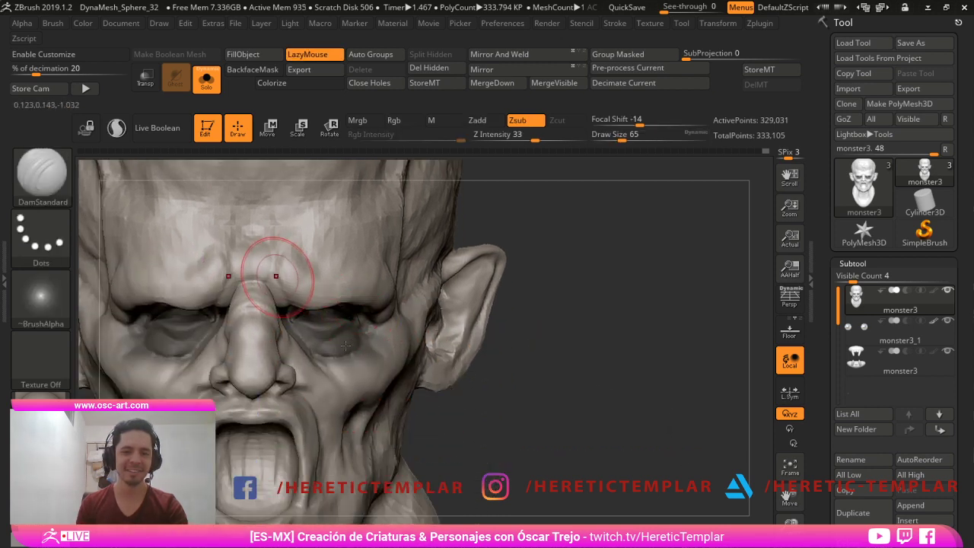
pyautogui.moveTo(276, 277)
pyautogui.mouseDown()
pyautogui.moveTo(276, 268)
pyautogui.moveTo(284, 295)
pyautogui.mouseUp()
pyautogui.press('s')
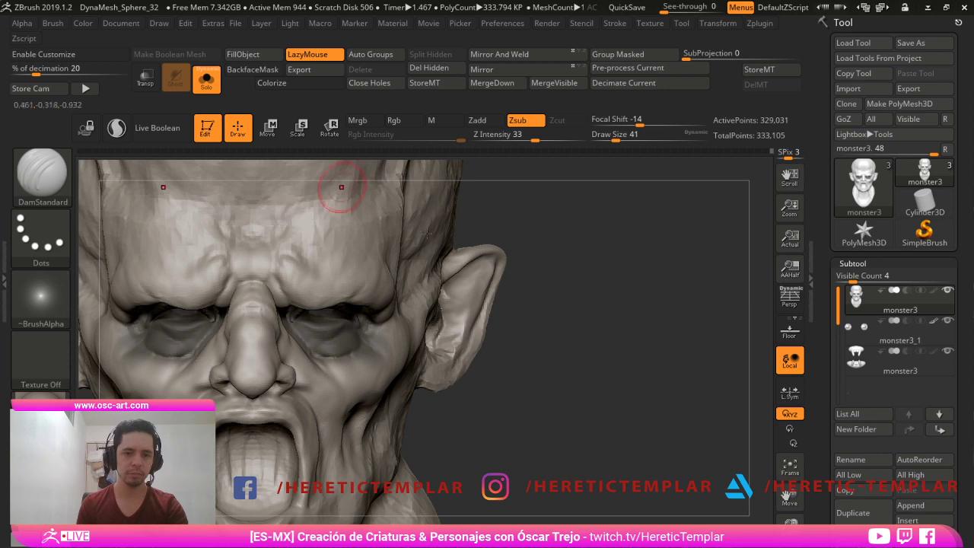
# - Adjust the upper lip contour on both sides of the mouth with the Move brush at draw size 62
pyautogui.moveTo(606, 293)
pyautogui.mouseDown()
pyautogui.moveTo(685, 315)
pyautogui.moveTo(611, 297)
pyautogui.mouseUp()
pyautogui.moveTo(578, 353); pyautogui.dragTo(686, 424)
pyautogui.moveTo(686, 424); pyautogui.dragTo(694, 450)
pyautogui.moveTo(695, 450)
pyautogui.mouseDown()
pyautogui.moveTo(729, 451)
pyautogui.moveTo(761, 373)
pyautogui.moveTo(663, 376)
pyautogui.moveTo(677, 414)
pyautogui.moveTo(559, 406)
pyautogui.mouseUp()
pyautogui.press('b')
pyautogui.press('m')
pyautogui.press('v')
pyautogui.press(']')
pyautogui.moveTo(322, 324); pyautogui.dragTo(328, 325)
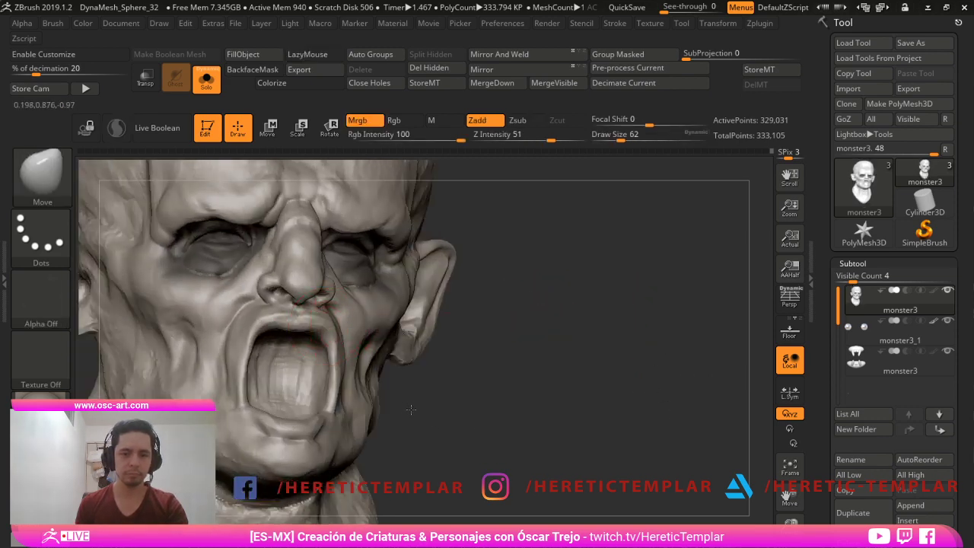
pyautogui.moveTo(267, 327); pyautogui.dragTo(256, 340)
pyautogui.moveTo(470, 461)
pyautogui.mouseDown()
pyautogui.moveTo(674, 470)
pyautogui.moveTo(650, 469)
pyautogui.mouseUp()
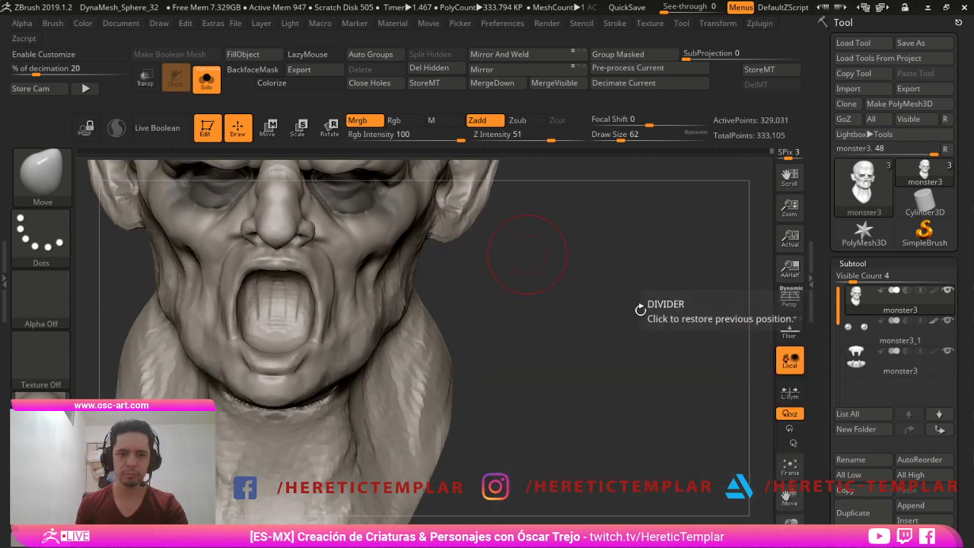
# - Exit Solo mode to show the teeth, hide the eyeballs and make the head subtool active again
pyautogui.click(206, 79)
pyautogui.keyDown('alt'); pyautogui.moveTo(713, 391); pyautogui.dragTo(710, 477); pyautogui.keyUp('alt')
pyautogui.keyDown('alt'); pyautogui.click(342, 265); pyautogui.keyUp('alt')
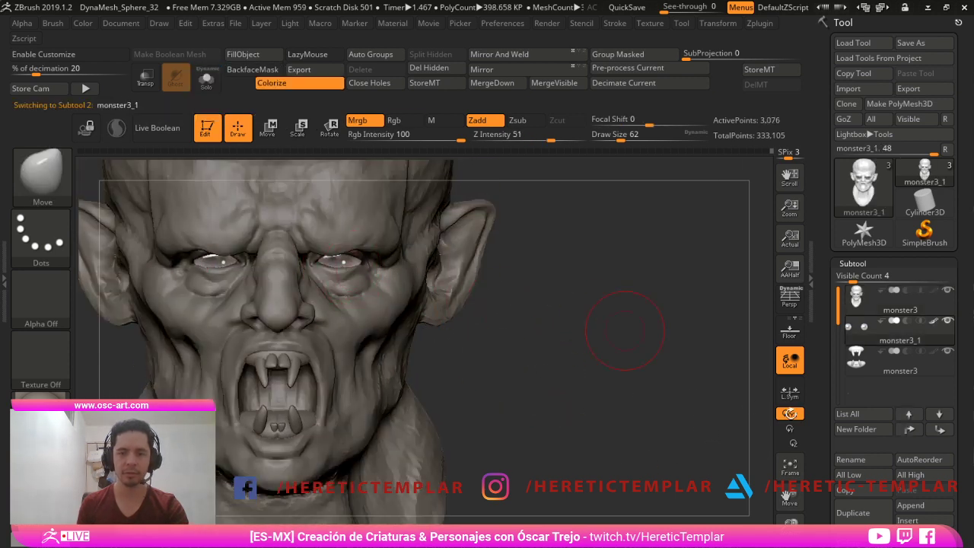
pyautogui.keyDown('alt'); pyautogui.click(391, 329); pyautogui.keyUp('alt')
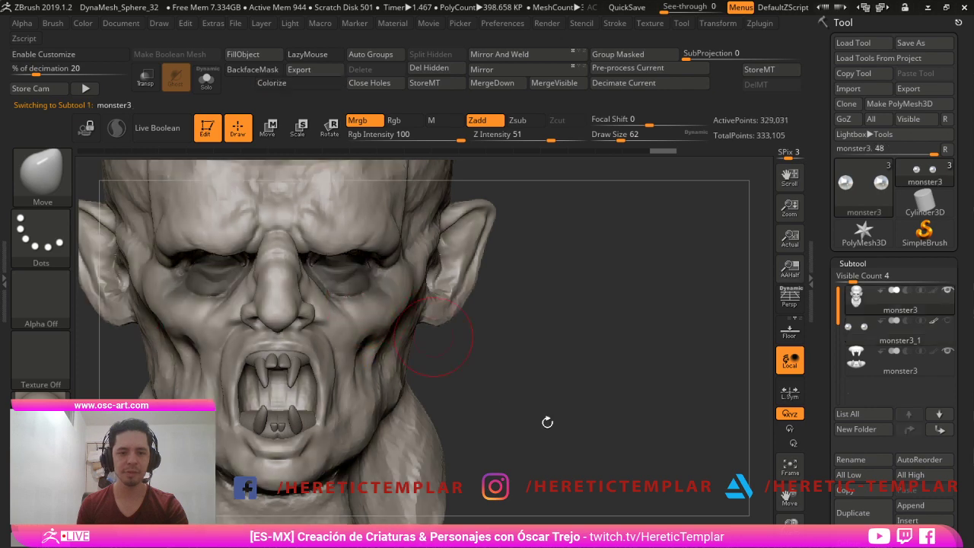
pyautogui.moveTo(548, 421)
pyautogui.keyDown('alt'); pyautogui.mouseDown()
pyautogui.moveTo(551, 403)
pyautogui.moveTo(654, 415)
pyautogui.moveTo(647, 401)
pyautogui.moveTo(685, 411)
pyautogui.moveTo(586, 456)
pyautogui.moveTo(561, 456)
pyautogui.mouseUp(); pyautogui.keyUp('alt')
# - Isolate the teeth from the gums in the mouth subtool and split the hidden gums into a separate subtool
pyautogui.keyDown('alt'); pyautogui.click(250, 316); pyautogui.keyUp('alt')
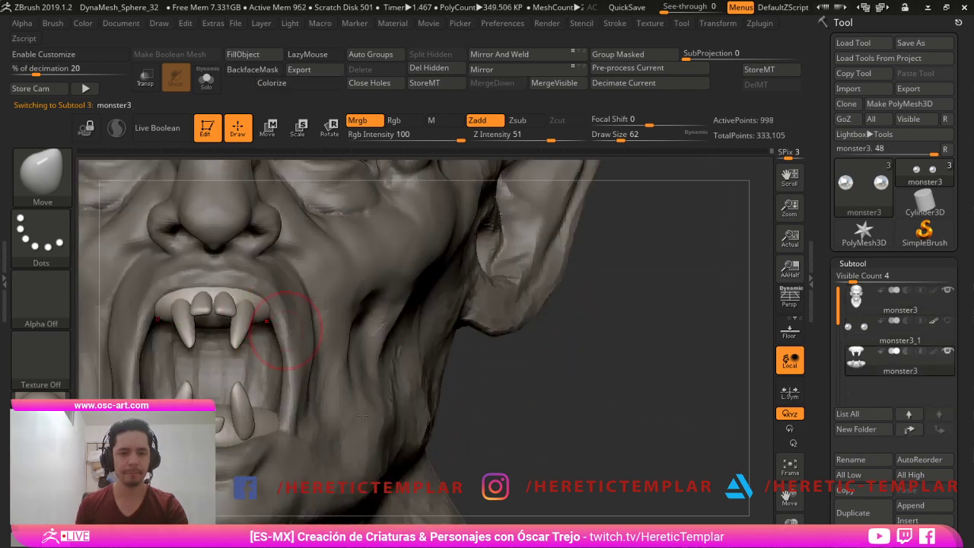
pyautogui.keyDown('shift'); pyautogui.moveTo(624, 516); pyautogui.dragTo(685, 515); pyautogui.keyUp('shift')
pyautogui.press('w')
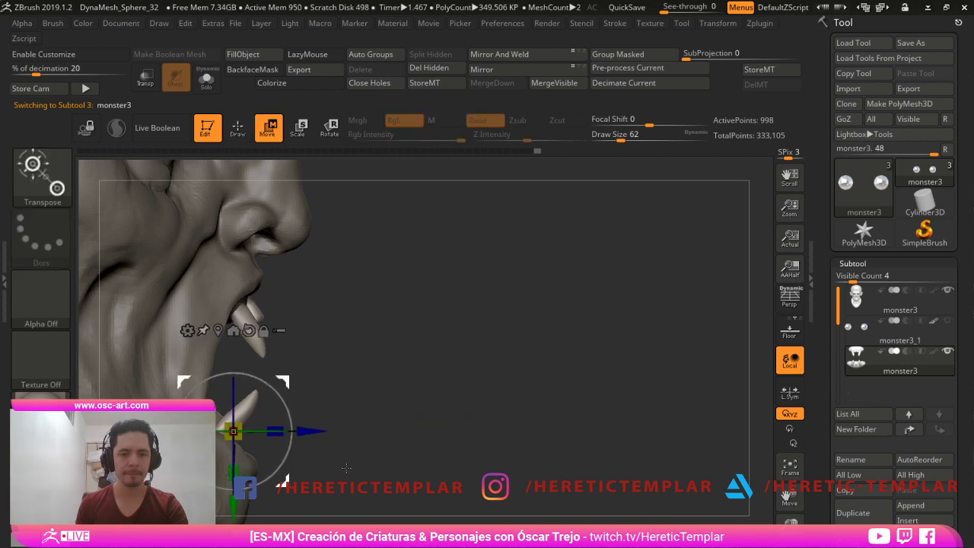
pyautogui.press('q')
pyautogui.moveTo(360, 458)
pyautogui.mouseDown()
pyautogui.moveTo(476, 485)
pyautogui.moveTo(548, 308)
pyautogui.mouseUp()
pyautogui.press('shift')
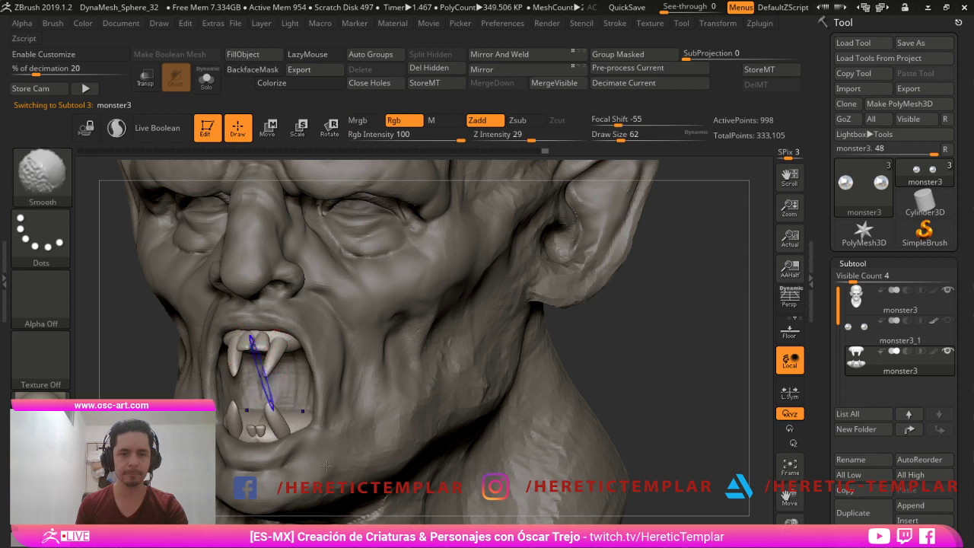
pyautogui.hotkey('shift', 'f')
pyautogui.keyDown('ctrl'); pyautogui.keyDown('shift'); pyautogui.click(272, 360); pyautogui.keyUp('shift'); pyautogui.keyUp('ctrl')
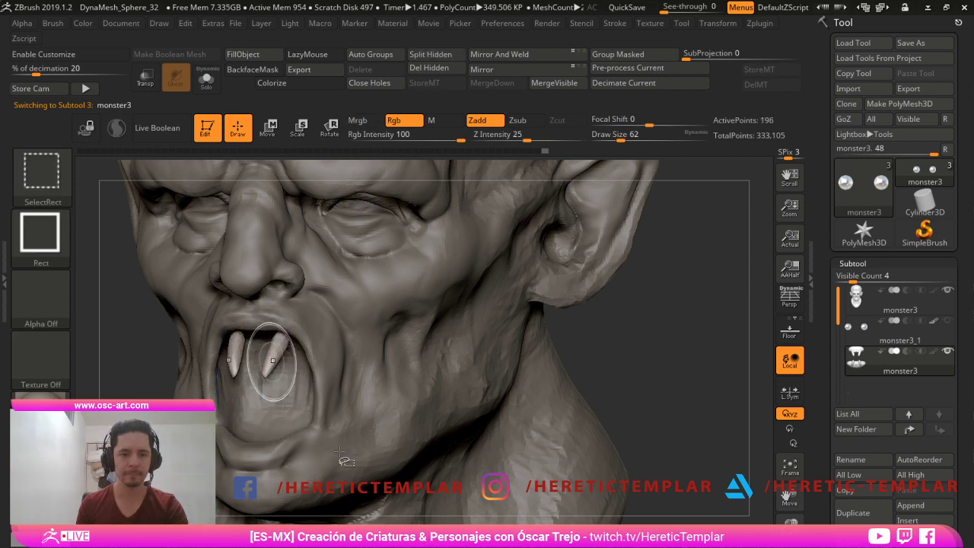
pyautogui.keyDown('ctrl'); pyautogui.keyDown('shift'); pyautogui.click(361, 423); pyautogui.keyUp('shift'); pyautogui.keyUp('ctrl')
pyautogui.keyDown('ctrl'); pyautogui.keyDown('shift'); pyautogui.click(289, 340); pyautogui.keyUp('shift'); pyautogui.keyUp('ctrl')
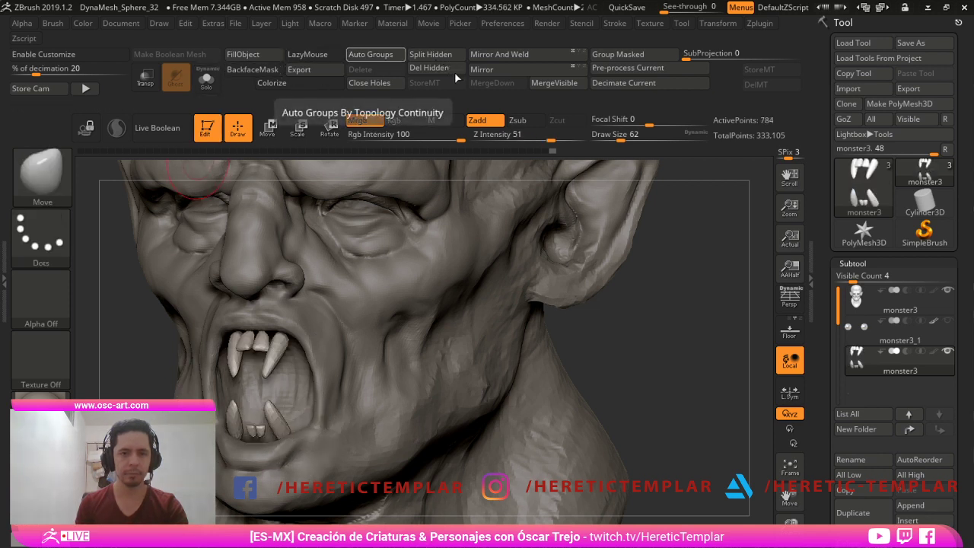
pyautogui.click(430, 54)
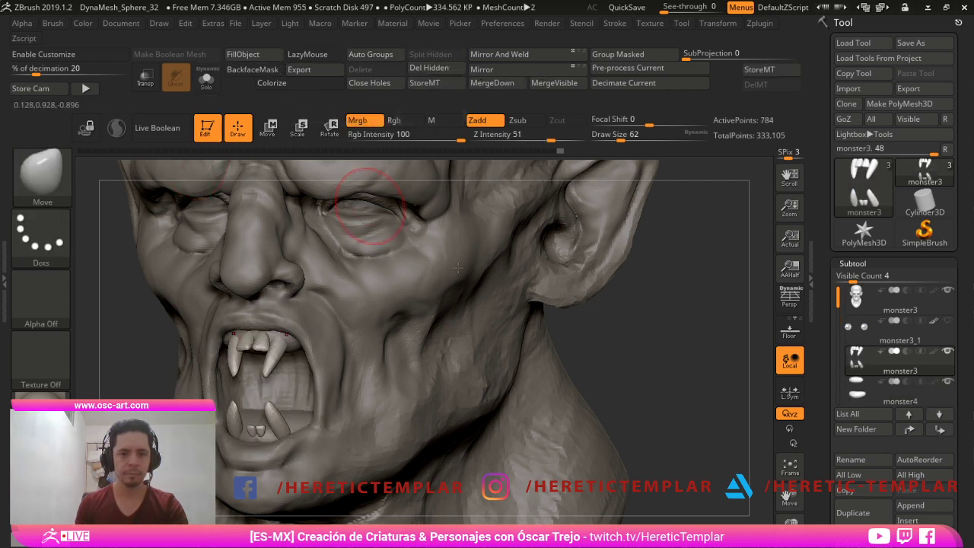
# - Select the gums subtool and reshape the gums to fit inside the mouth with the Move brush at draw size 90
pyautogui.keyDown('alt'); pyautogui.click(257, 428); pyautogui.keyUp('alt')
pyautogui.moveTo(115, 426); pyautogui.dragTo(242, 411)
pyautogui.press('s')
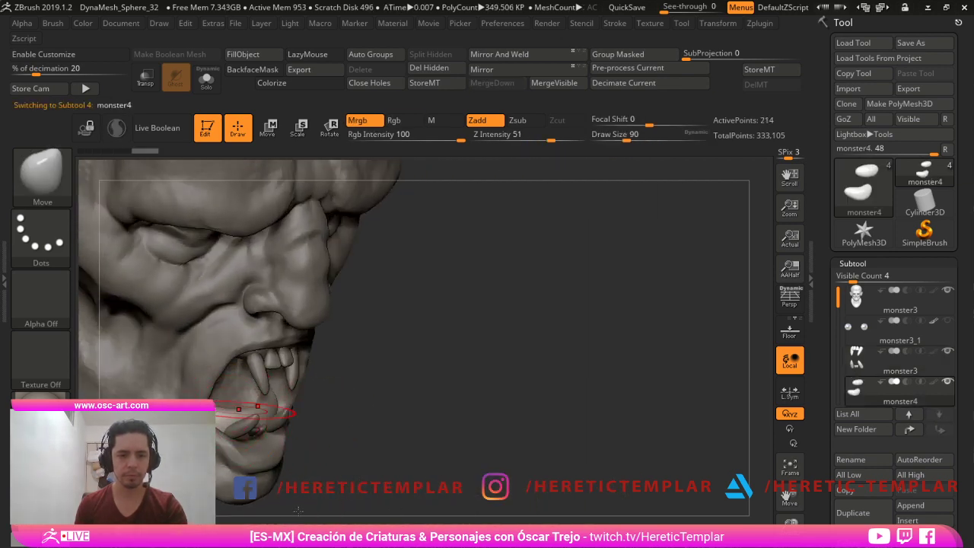
pyautogui.moveTo(320, 484); pyautogui.dragTo(328, 504)
pyautogui.moveTo(473, 455); pyautogui.dragTo(435, 393)
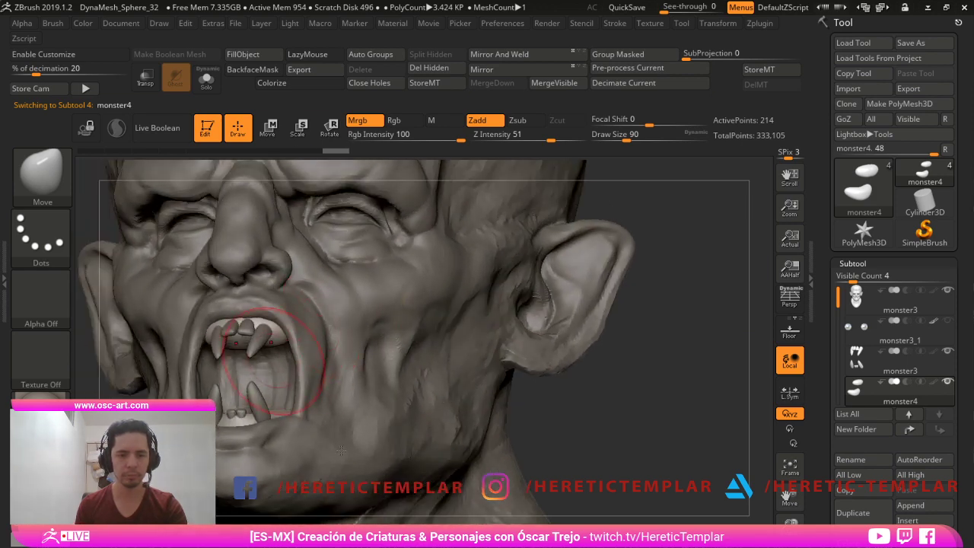
pyautogui.moveTo(341, 450); pyautogui.dragTo(358, 466)
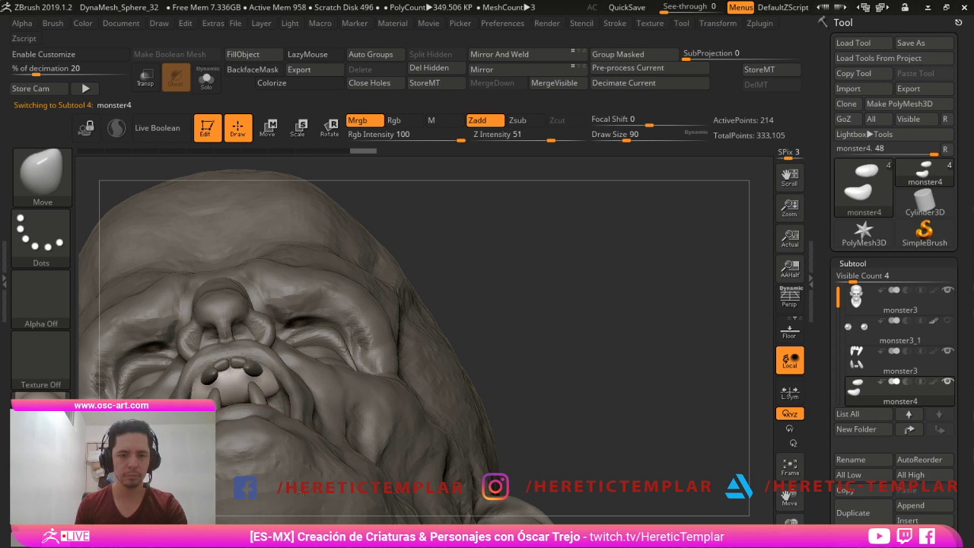
pyautogui.moveTo(239, 396); pyautogui.dragTo(250, 373)
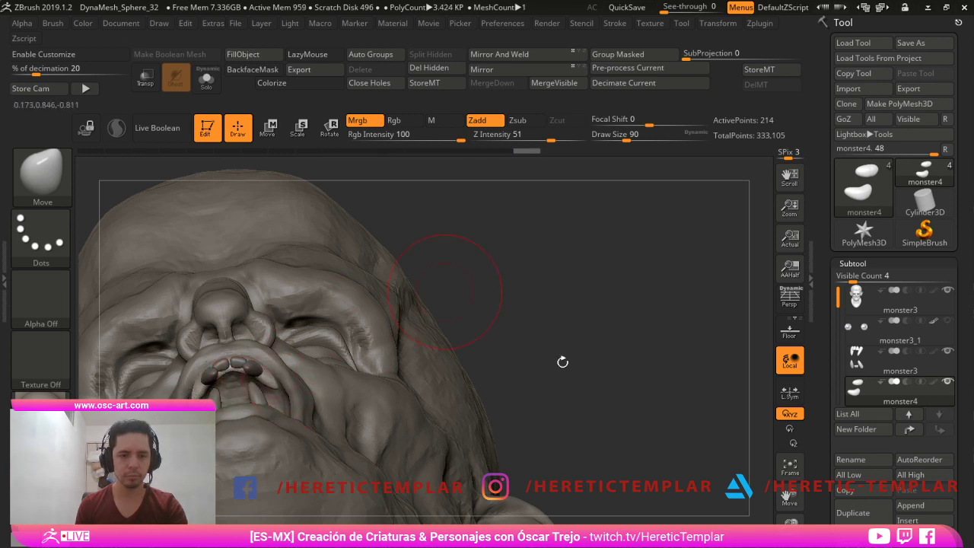
pyautogui.moveTo(562, 362)
pyautogui.mouseDown()
pyautogui.moveTo(565, 491)
pyautogui.moveTo(526, 511)
pyautogui.moveTo(582, 456)
pyautogui.moveTo(626, 437)
pyautogui.moveTo(612, 451)
pyautogui.moveTo(621, 405)
pyautogui.moveTo(606, 434)
pyautogui.moveTo(562, 415)
pyautogui.moveTo(572, 476)
pyautogui.moveTo(562, 477)
pyautogui.mouseUp()
pyautogui.press('[')
pyautogui.press('[')
# - Select the head subtool and adjust the side contour of the jaw with the Move brush at draw size 74
pyautogui.keyDown('alt'); pyautogui.click(329, 382); pyautogui.keyUp('alt')
pyautogui.press(']')
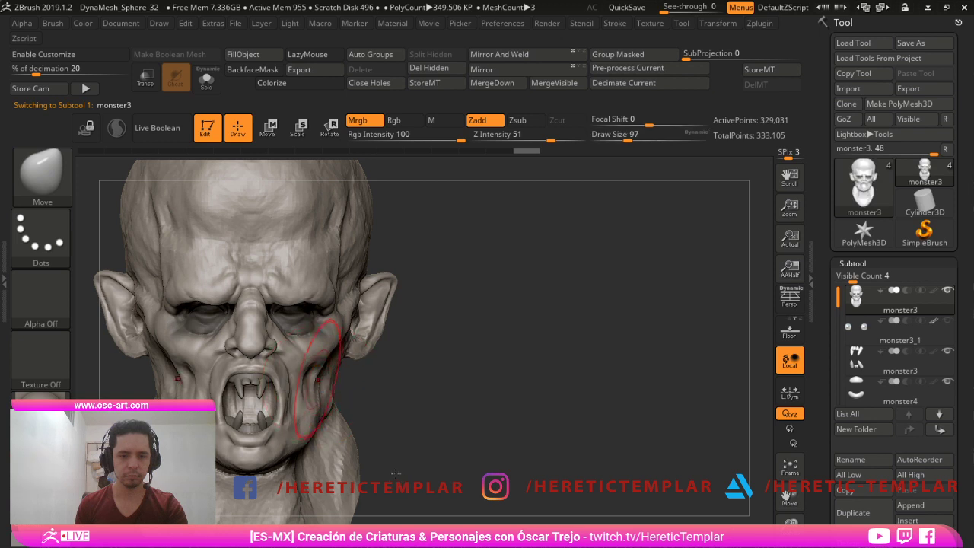
pyautogui.press('s')
pyautogui.click(321, 396)
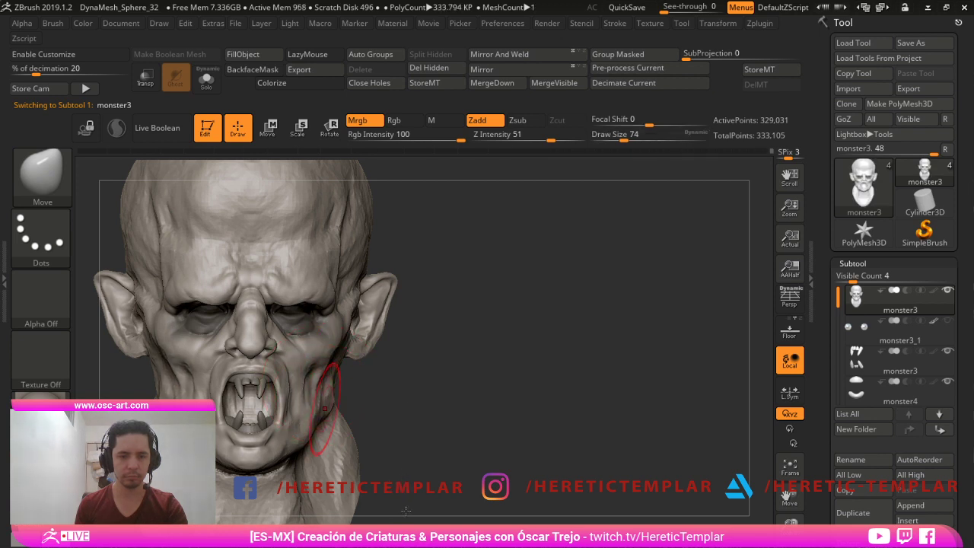
pyautogui.moveTo(564, 431)
pyautogui.keyDown('alt'); pyautogui.mouseDown()
pyautogui.moveTo(573, 479)
pyautogui.moveTo(567, 456)
pyautogui.moveTo(611, 434)
pyautogui.moveTo(638, 484)
pyautogui.moveTo(219, 499)
pyautogui.moveTo(507, 418)
pyautogui.moveTo(380, 398)
pyautogui.mouseUp(); pyautogui.keyUp('alt')
pyautogui.moveTo(249, 351); pyautogui.dragTo(318, 432)
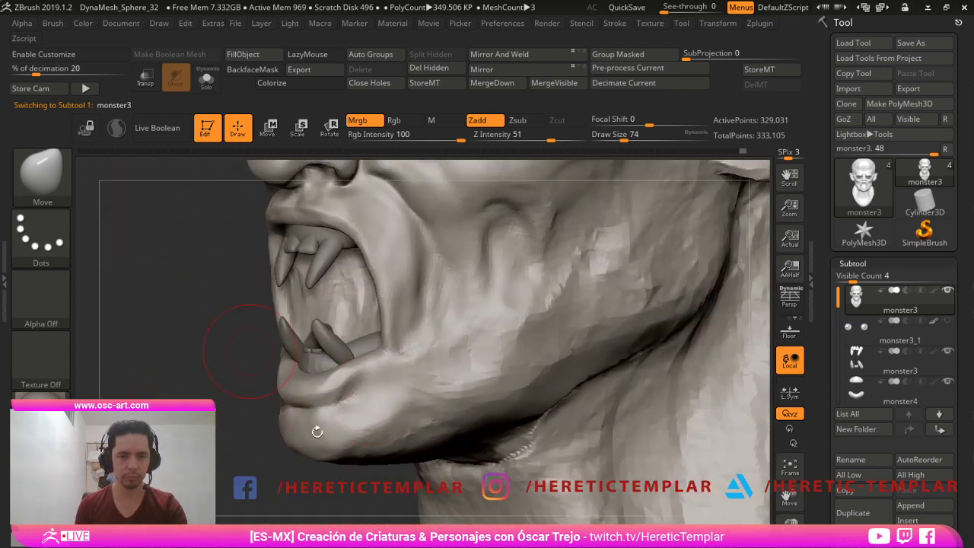
# - Select the teeth subtool, isolate the two upper incisors and lengthen them downward
pyautogui.keyDown('alt'); pyautogui.click(395, 335); pyautogui.keyUp('alt')
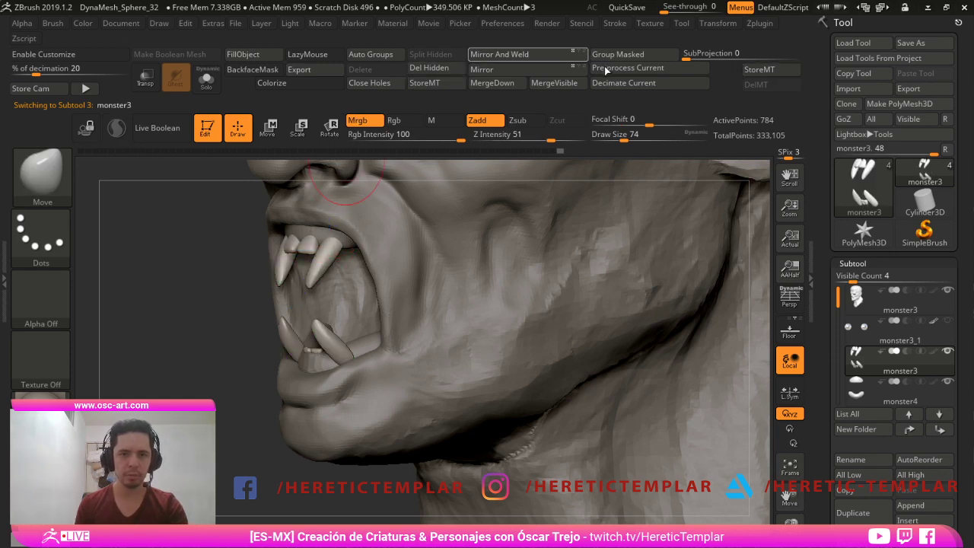
pyautogui.moveTo(186, 328); pyautogui.dragTo(441, 426)
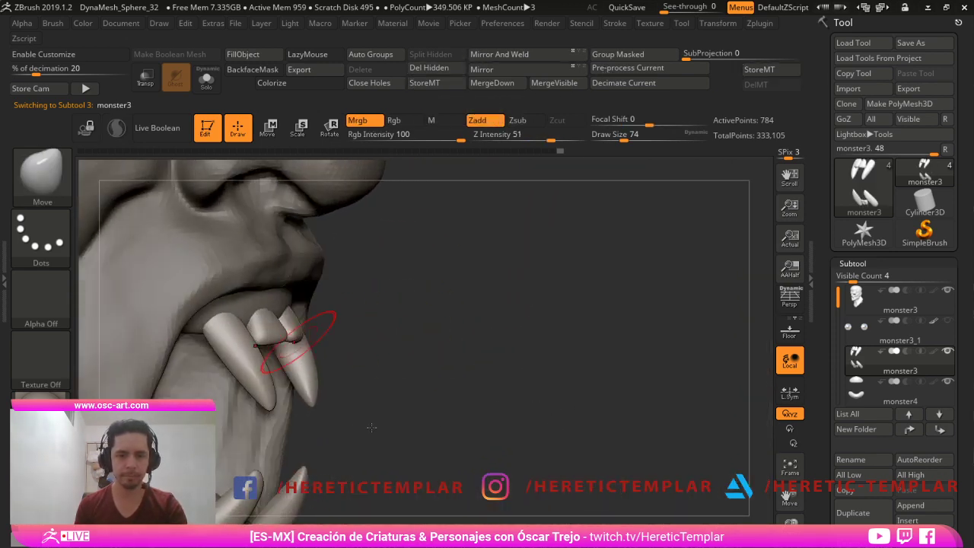
pyautogui.keyDown('ctrl'); pyautogui.keyDown('shift'); pyautogui.click(306, 373); pyautogui.keyUp('shift'); pyautogui.keyUp('ctrl')
pyautogui.keyDown('shift'); pyautogui.moveTo(365, 304); pyautogui.dragTo(456, 385); pyautogui.keyUp('shift')
pyautogui.press('w')
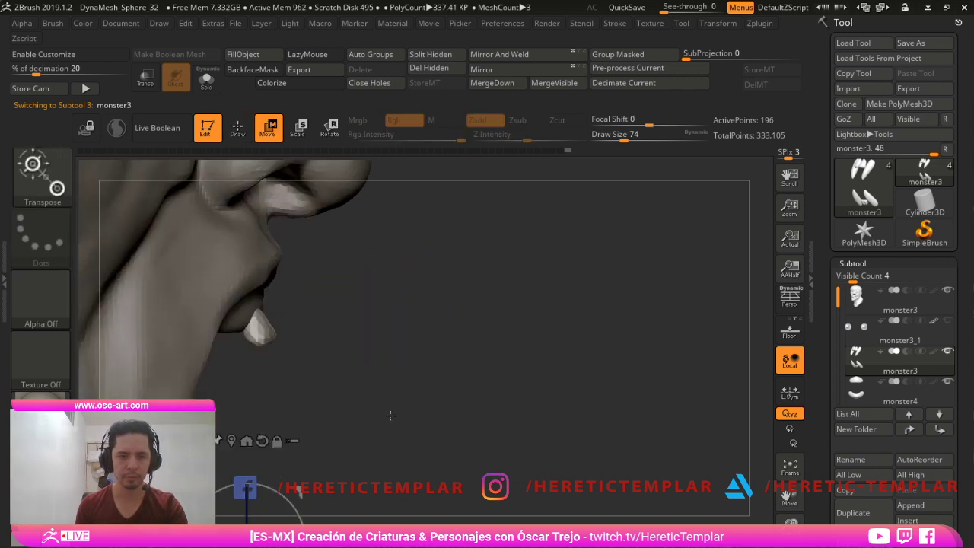
pyautogui.moveTo(392, 404); pyautogui.dragTo(500, 392)
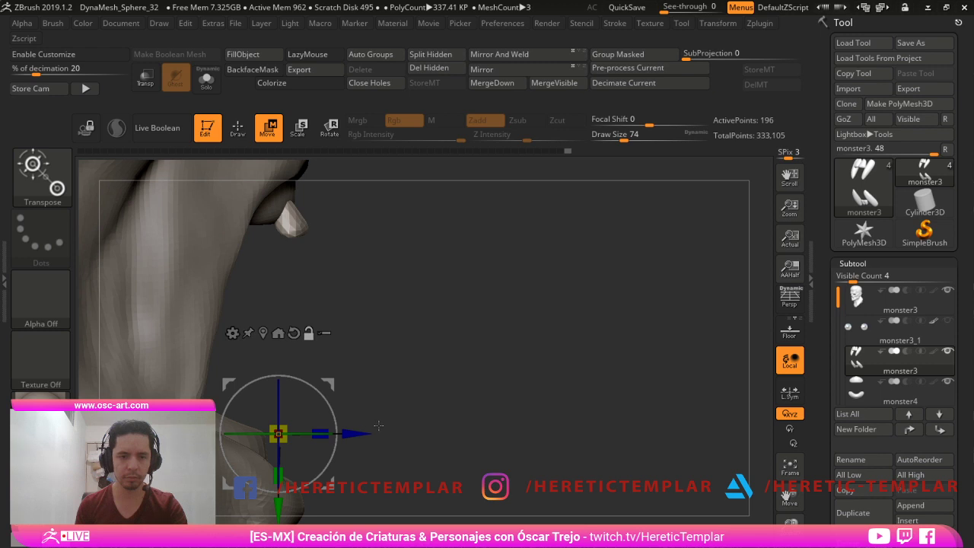
pyautogui.moveTo(401, 453); pyautogui.dragTo(508, 408)
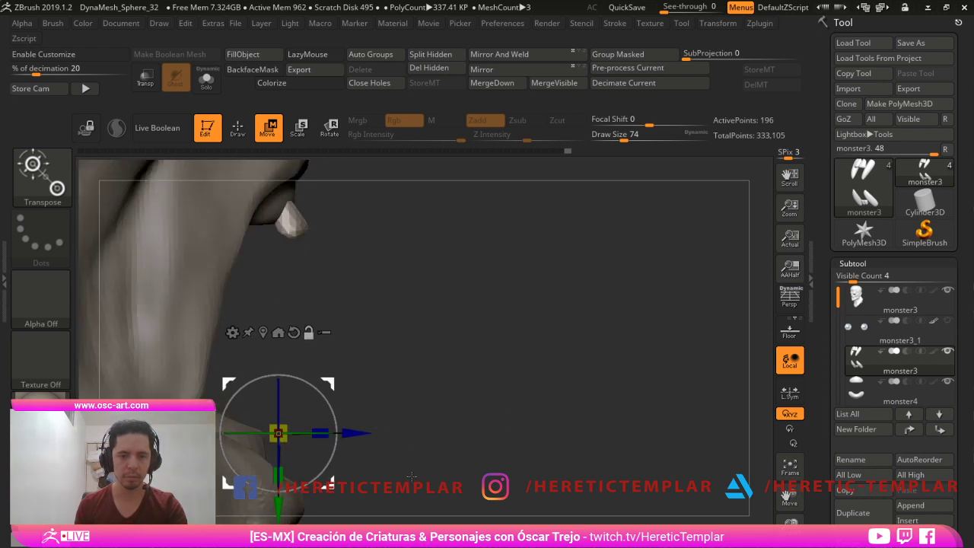
pyautogui.moveTo(416, 485)
pyautogui.keyDown('alt'); pyautogui.mouseDown()
pyautogui.moveTo(412, 272)
pyautogui.moveTo(433, 294)
pyautogui.mouseUp(); pyautogui.keyUp('alt')
pyautogui.press('q')
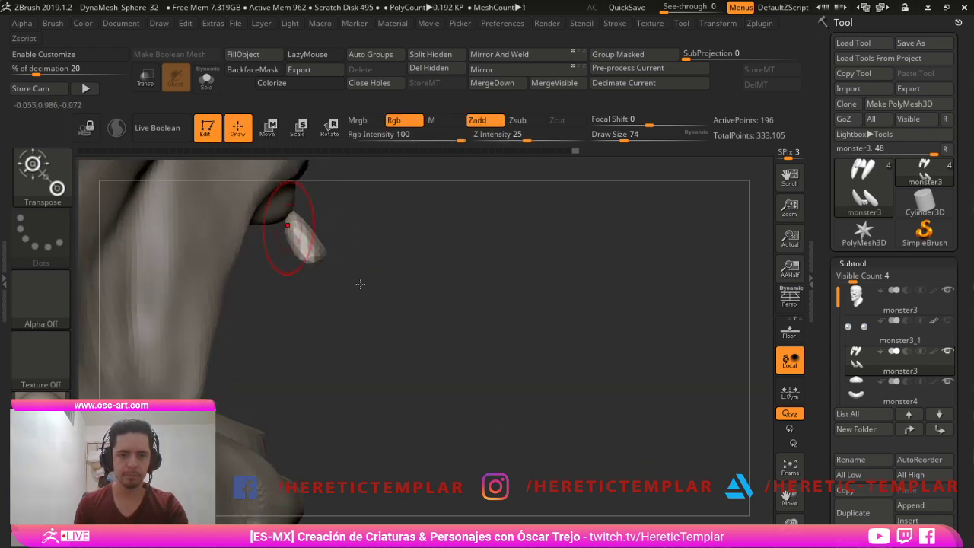
# - Try reshaping the upper incisors with the Move brush at draw size 87 and undo the change
pyautogui.press('s')
pyautogui.click(365, 283)
pyautogui.moveTo(362, 283); pyautogui.dragTo(358, 256)
pyautogui.hotkey('ctrl', 'z')
pyautogui.press('w')
pyautogui.press('q')
pyautogui.moveTo(506, 300)
pyautogui.mouseDown()
pyautogui.moveTo(426, 298)
pyautogui.moveTo(441, 260)
pyautogui.mouseUp()
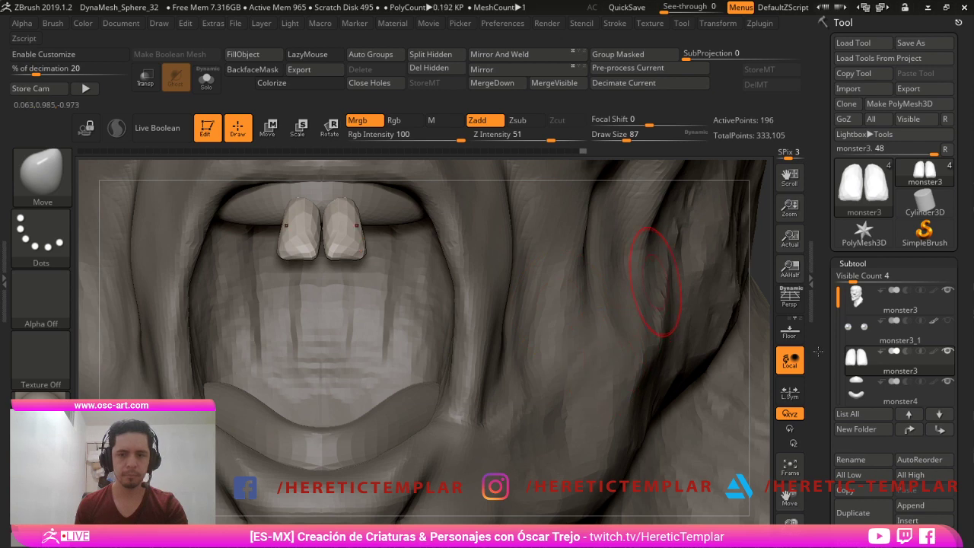
# - Fit the two upper incisors beneath the upper gum with the transform gizmo, checking from the side and front
pyautogui.press('f')
pyautogui.moveTo(591, 294); pyautogui.dragTo(458, 439)
pyautogui.keyDown('alt'); pyautogui.moveTo(459, 438); pyautogui.dragTo(544, 455); pyautogui.keyUp('alt')
pyautogui.press('w')
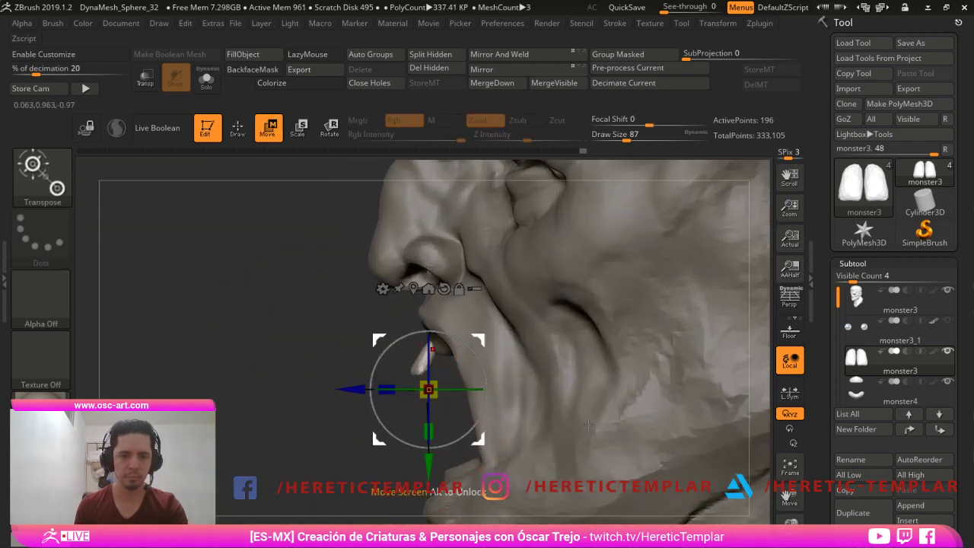
pyautogui.moveTo(481, 416); pyautogui.dragTo(577, 428)
pyautogui.moveTo(481, 442)
pyautogui.mouseDown()
pyautogui.moveTo(541, 459)
pyautogui.moveTo(672, 452)
pyautogui.moveTo(616, 429)
pyautogui.moveTo(571, 342)
pyautogui.mouseUp()
pyautogui.press('q')
pyautogui.press('w')
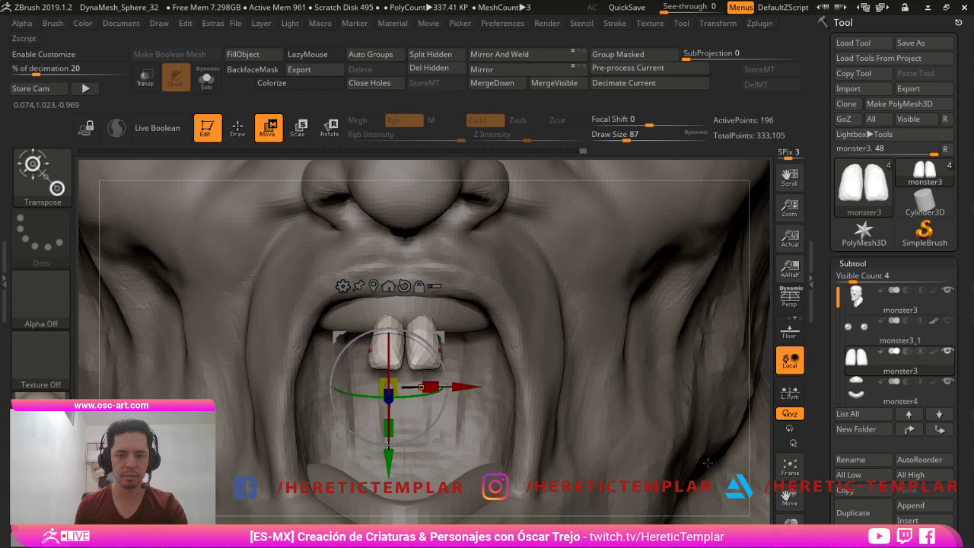
# - Unhide the remaining teeth in the teeth subtool and return to the Move brush
pyautogui.press('q')
pyautogui.press('f')
pyautogui.press('f')
pyautogui.keyDown('ctrl'); pyautogui.moveTo(618, 299); pyautogui.dragTo(466, 433); pyautogui.keyUp('ctrl')
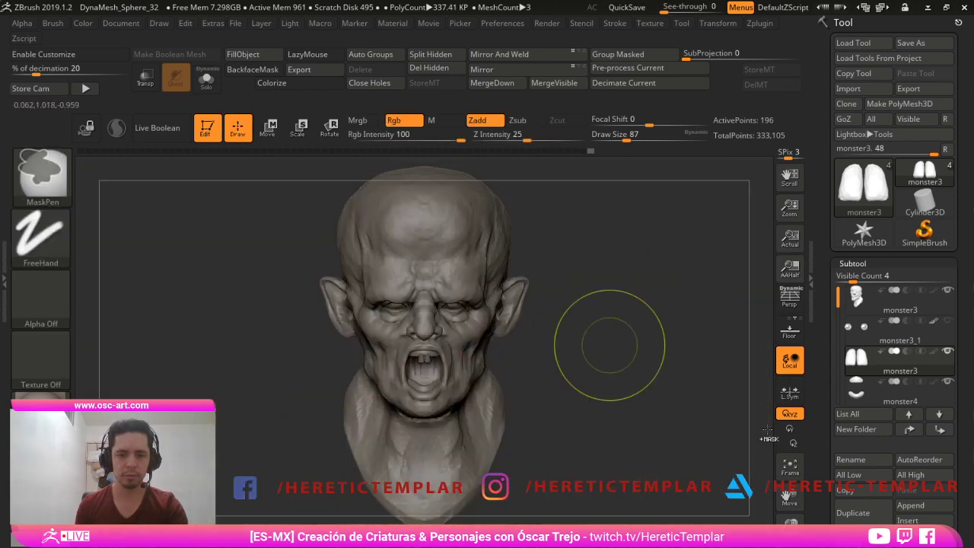
pyautogui.hotkey('ctrl', 'd')
pyautogui.moveTo(625, 332)
pyautogui.keyDown('alt'); pyautogui.mouseDown()
pyautogui.moveTo(669, 365)
pyautogui.moveTo(660, 325)
pyautogui.mouseUp(); pyautogui.keyUp('alt')
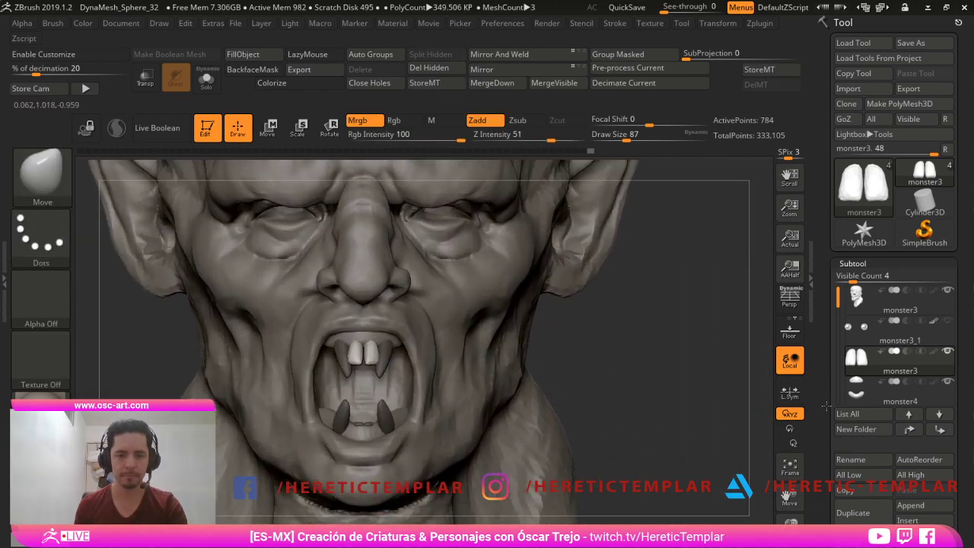
# - Mask all teeth except the two upper fangs by isolating the fang polygroup from a side view
pyautogui.moveTo(661, 414); pyautogui.dragTo(821, 404)
pyautogui.moveTo(706, 410)
pyautogui.keyDown('alt'); pyautogui.mouseDown()
pyautogui.moveTo(728, 456)
pyautogui.moveTo(655, 365)
pyautogui.moveTo(609, 337)
pyautogui.moveTo(726, 412)
pyautogui.moveTo(687, 410)
pyautogui.moveTo(749, 412)
pyautogui.mouseUp(); pyautogui.keyUp('alt')
pyautogui.press('ctrl')
pyautogui.keyDown('alt'); pyautogui.moveTo(523, 403); pyautogui.dragTo(562, 402); pyautogui.keyUp('alt')
pyautogui.keyDown('ctrl'); pyautogui.keyDown('shift'); pyautogui.click(326, 344); pyautogui.keyUp('shift'); pyautogui.keyUp('ctrl')
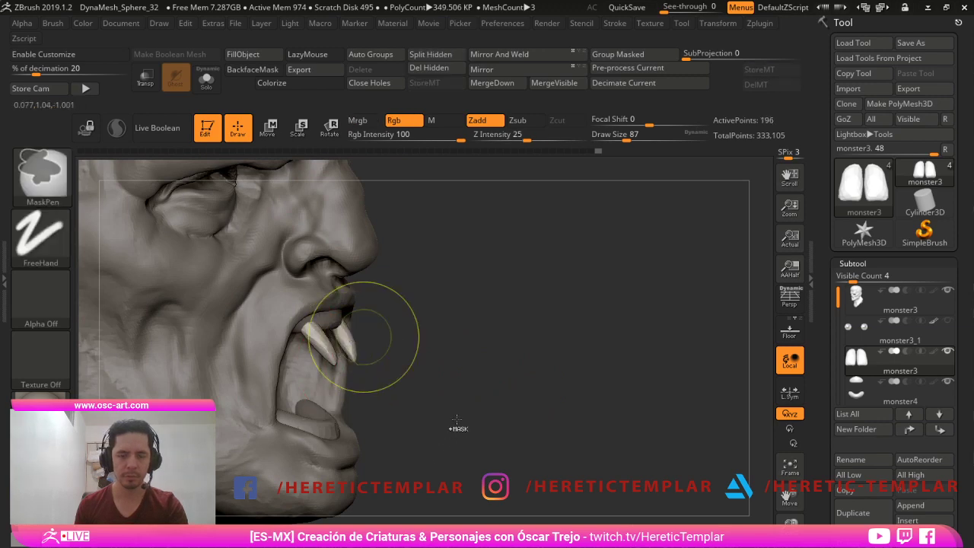
pyautogui.keyDown('ctrl'); pyautogui.keyDown('shift'); pyautogui.click(446, 317); pyautogui.keyUp('shift'); pyautogui.keyUp('ctrl')
pyautogui.keyDown('ctrl'); pyautogui.keyDown('shift'); pyautogui.click(321, 341); pyautogui.keyUp('shift'); pyautogui.keyUp('ctrl')
pyautogui.keyDown('ctrl'); pyautogui.click(483, 335); pyautogui.keyUp('ctrl')
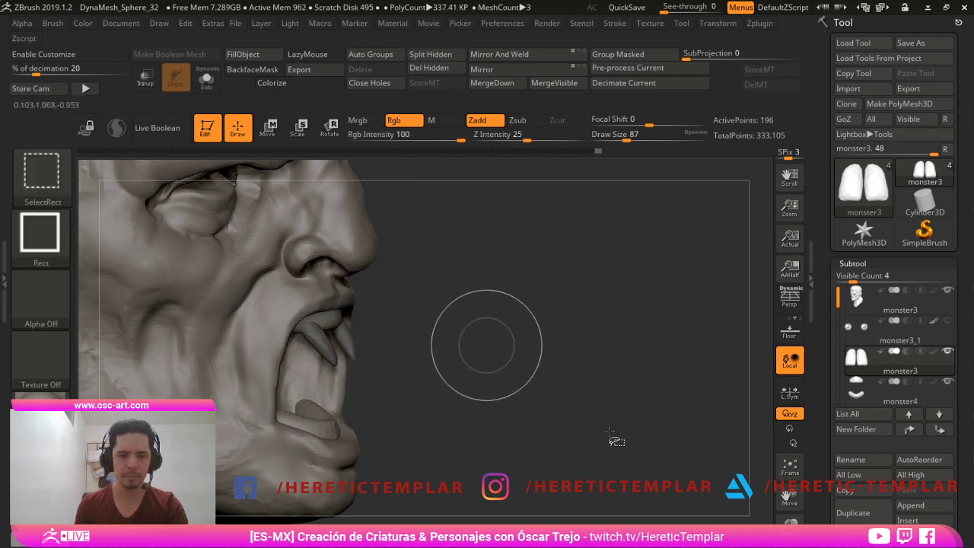
# - Fit the upper fangs into the gum with the transform gizmo, checking from both sides, and return to the Move brush
pyautogui.moveTo(615, 440); pyautogui.dragTo(522, 413)
pyautogui.press('w')
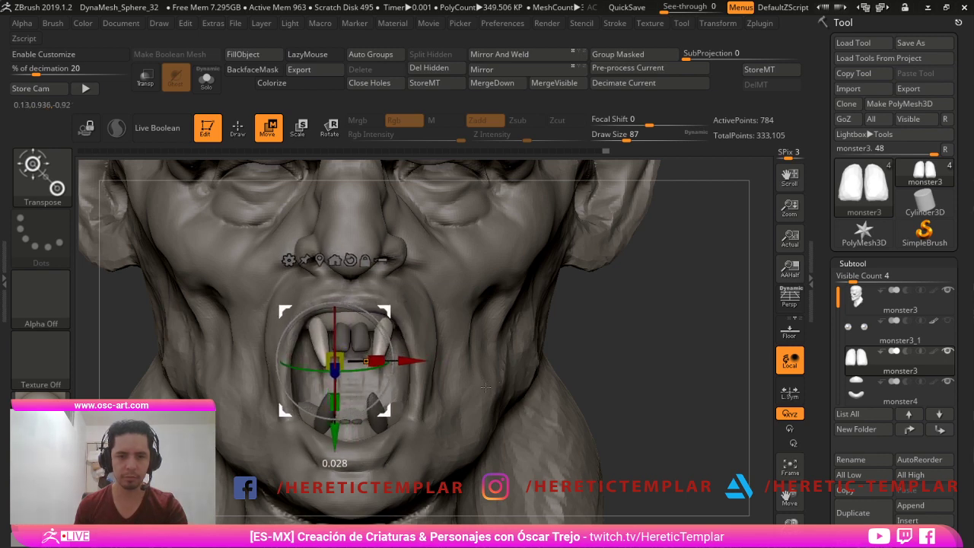
pyautogui.moveTo(486, 389); pyautogui.dragTo(622, 480)
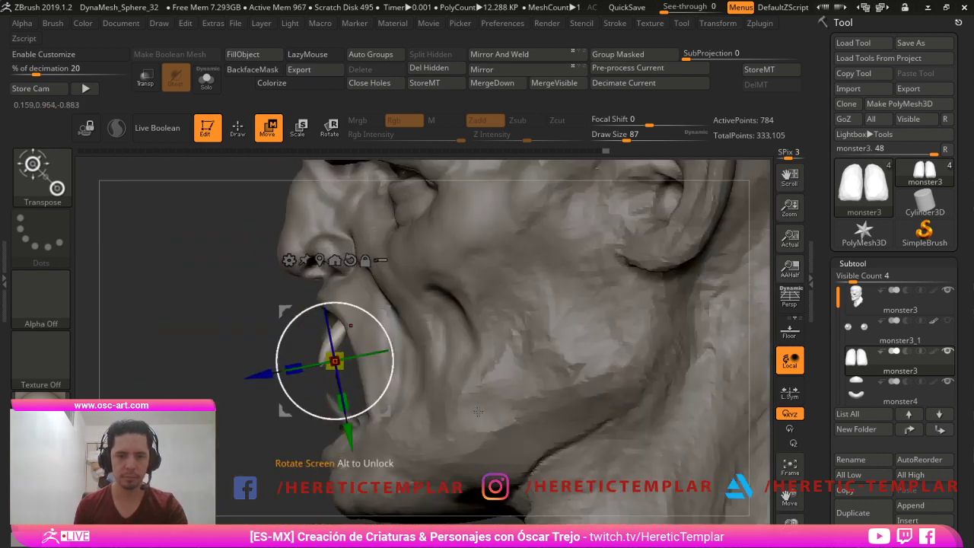
pyautogui.press('q')
pyautogui.moveTo(491, 342)
pyautogui.mouseDown()
pyautogui.moveTo(613, 422)
pyautogui.moveTo(591, 436)
pyautogui.mouseUp()
pyautogui.moveTo(669, 452); pyautogui.dragTo(663, 458)
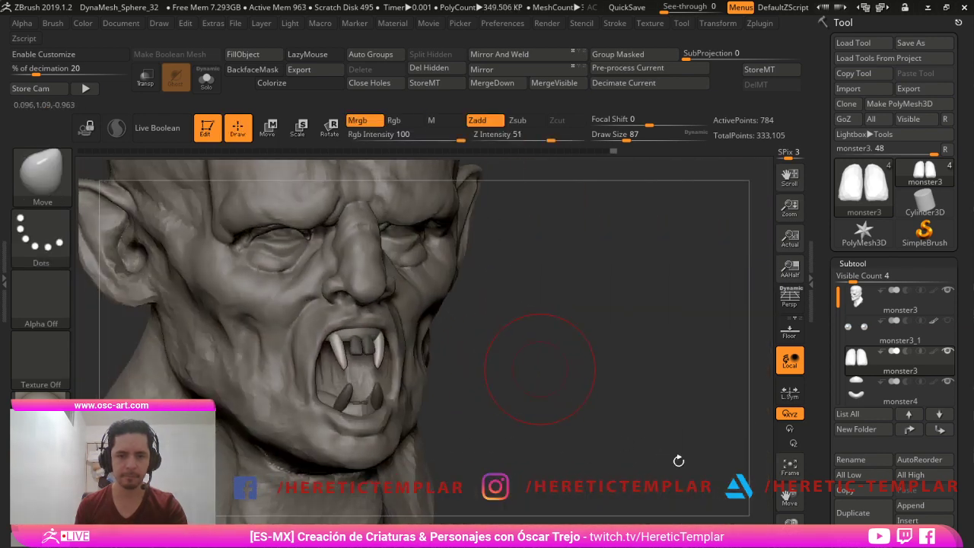
# - Review the teeth from the front and side and display their polygroup wireframe
pyautogui.keyDown('ctrl'); pyautogui.moveTo(678, 462); pyautogui.dragTo(696, 440, button='right'); pyautogui.keyUp('ctrl')
pyautogui.moveTo(695, 439); pyautogui.dragTo(674, 480)
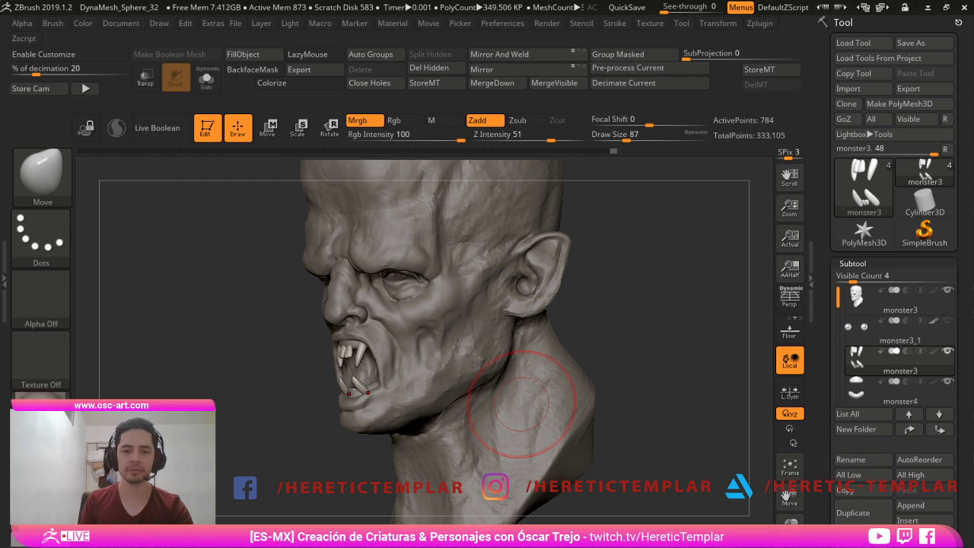
pyautogui.moveTo(301, 503)
pyautogui.mouseDown()
pyautogui.moveTo(605, 418)
pyautogui.moveTo(623, 481)
pyautogui.mouseUp()
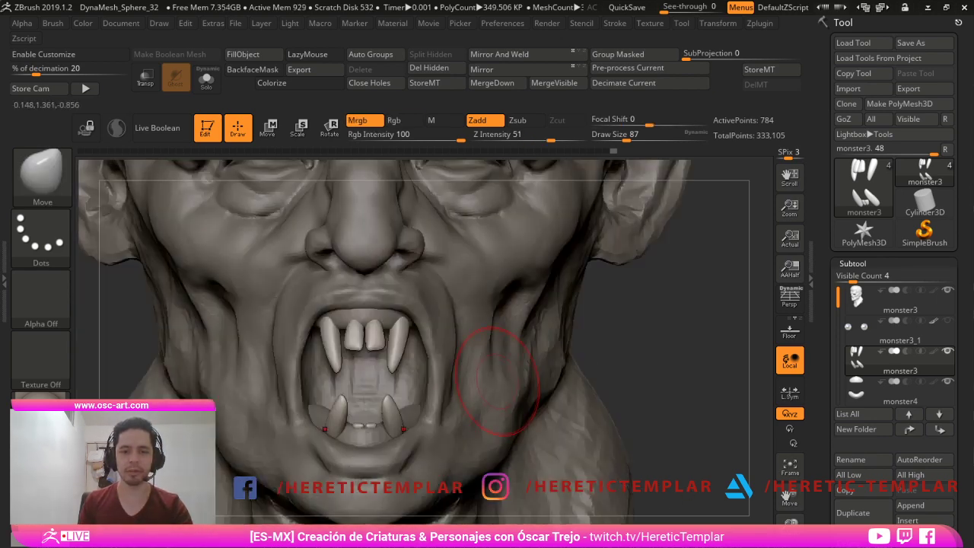
pyautogui.moveTo(560, 356); pyautogui.dragTo(692, 441)
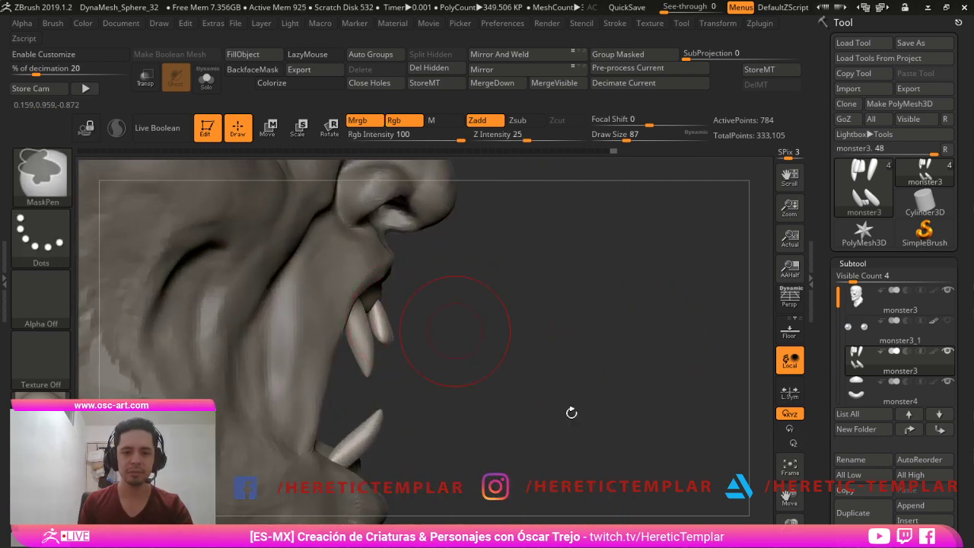
pyautogui.moveTo(598, 389); pyautogui.dragTo(613, 427)
pyautogui.hotkey('shift', 'f')
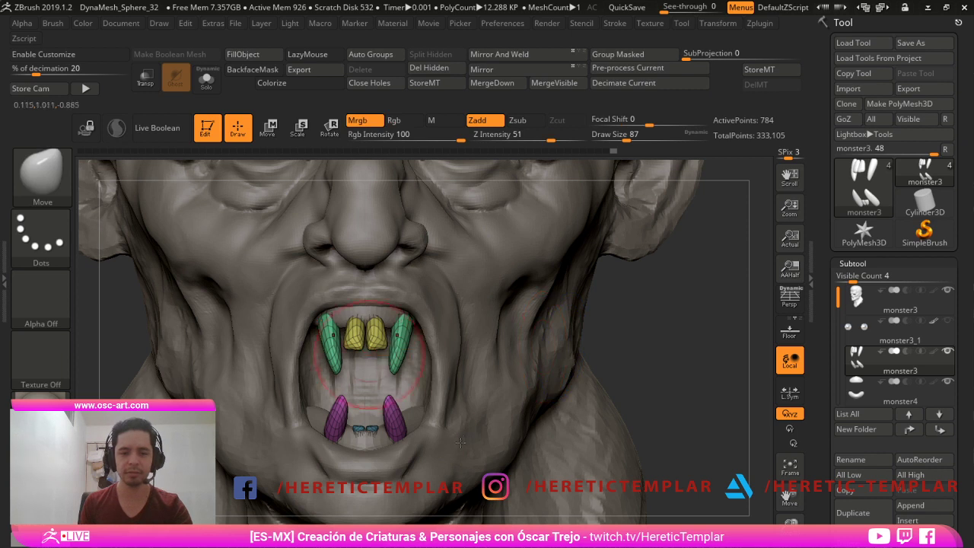
# - Isolate the two upper incisors and mask every other tooth so only the incisors respond to the transform gizmo
pyautogui.keyDown('ctrl'); pyautogui.keyDown('shift'); pyautogui.click(357, 334); pyautogui.keyUp('shift'); pyautogui.keyUp('ctrl')
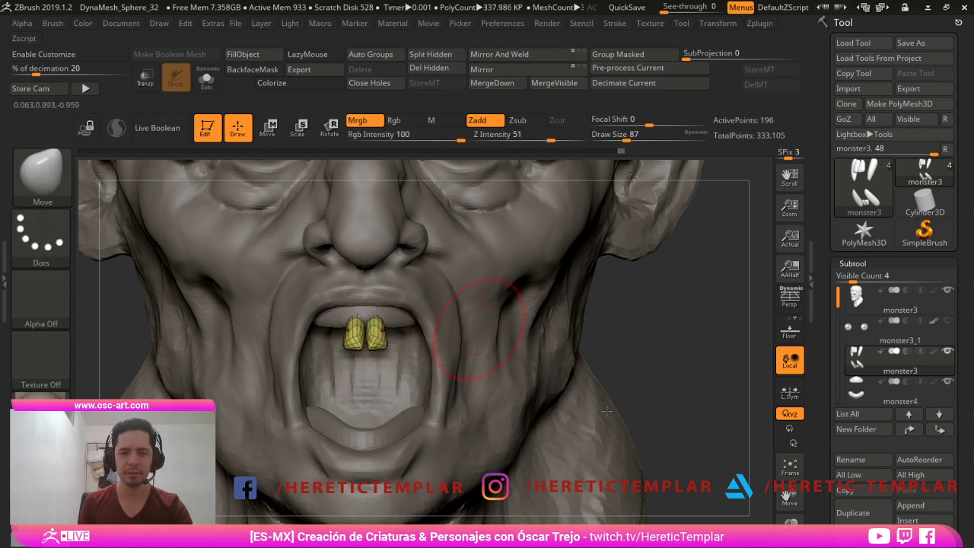
pyautogui.press('w')
pyautogui.keyDown('ctrl'); pyautogui.moveTo(428, 363); pyautogui.dragTo(507, 390); pyautogui.keyUp('ctrl')
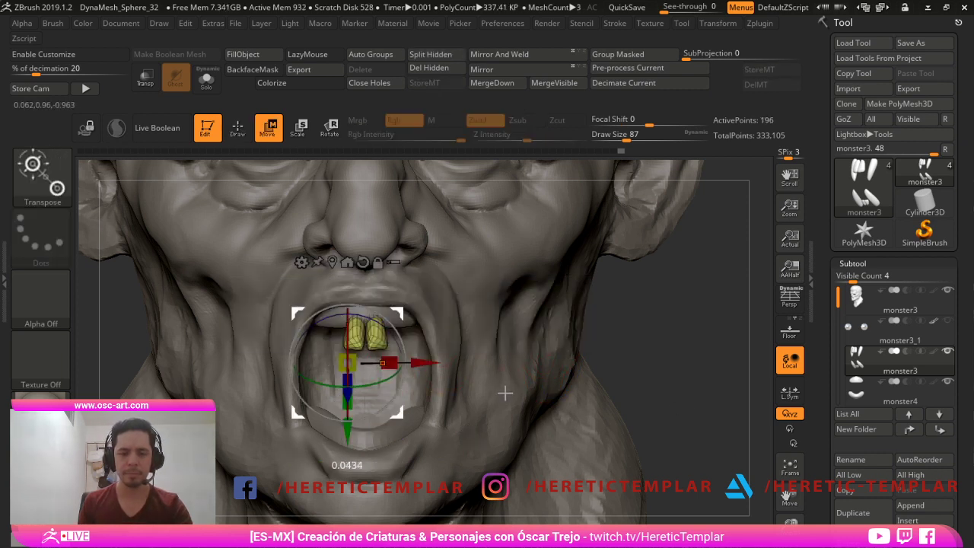
pyautogui.keyDown('ctrl'); pyautogui.keyDown('shift'); pyautogui.click(776, 437); pyautogui.keyUp('shift'); pyautogui.keyUp('ctrl')
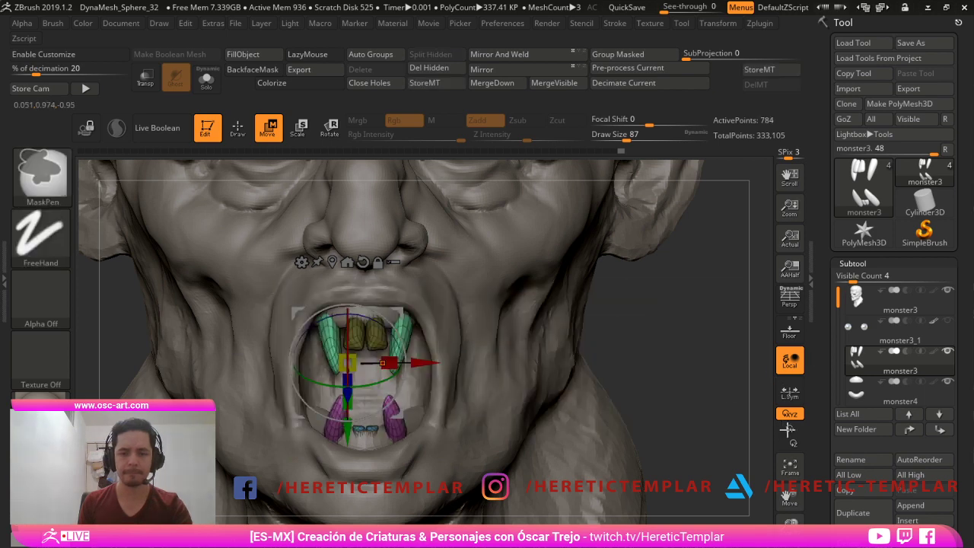
pyautogui.keyDown('ctrl'); pyautogui.click(776, 436); pyautogui.keyUp('ctrl')
# - Duplicate the two upper incisors with the gizmo and place the copies outward beside the originals along the gum
pyautogui.keyDown('alt'); pyautogui.moveTo(777, 437); pyautogui.dragTo(784, 459); pyautogui.keyUp('alt')
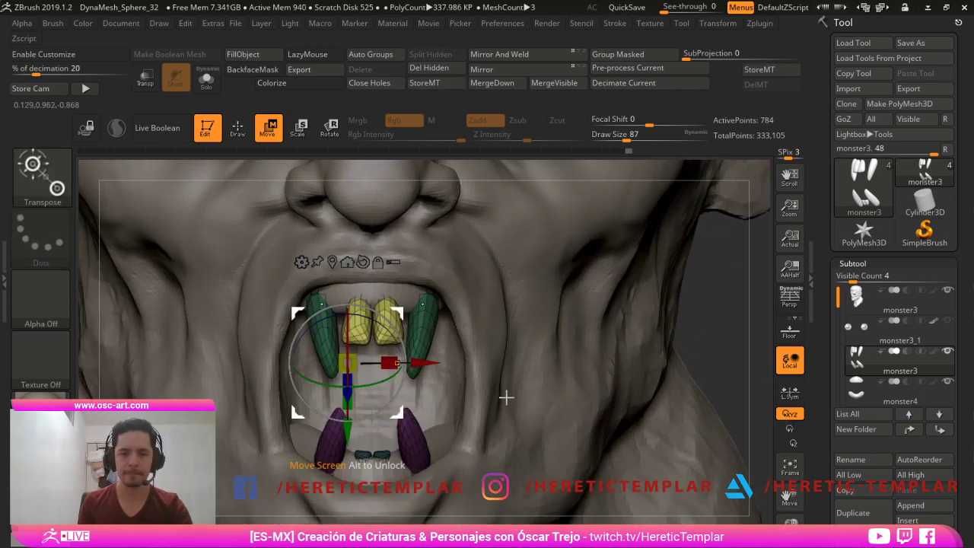
pyautogui.keyDown('ctrl'); pyautogui.moveTo(504, 397); pyautogui.dragTo(471, 393); pyautogui.keyUp('ctrl')
pyautogui.keyDown('shift'); pyautogui.moveTo(904, 389); pyautogui.dragTo(829, 400); pyautogui.keyUp('shift')
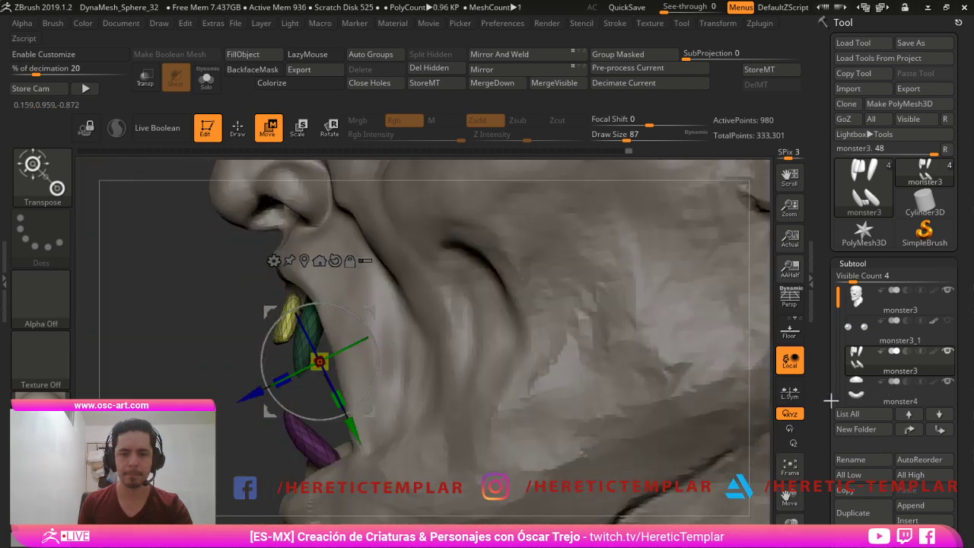
pyautogui.moveTo(459, 390); pyautogui.dragTo(475, 393)
pyautogui.press('q')
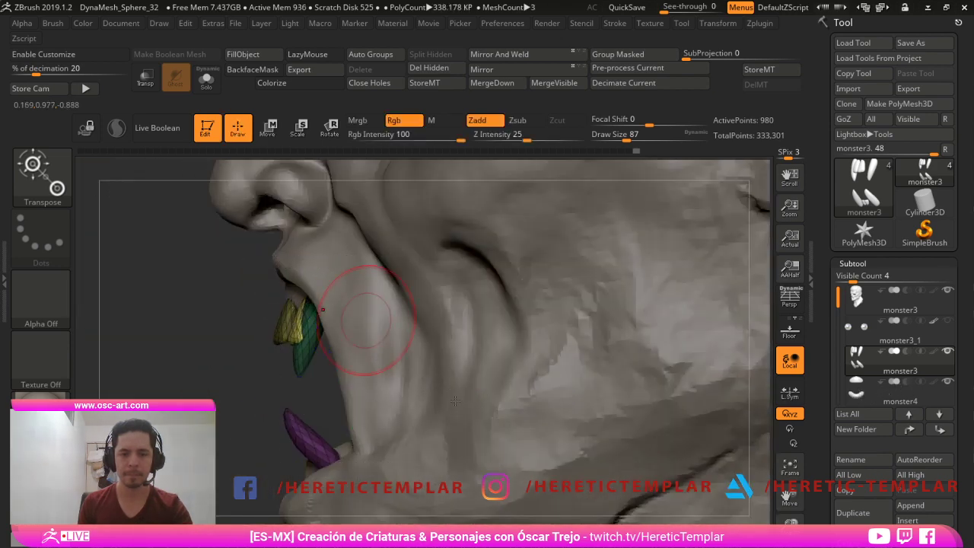
pyautogui.moveTo(266, 428); pyautogui.dragTo(356, 439)
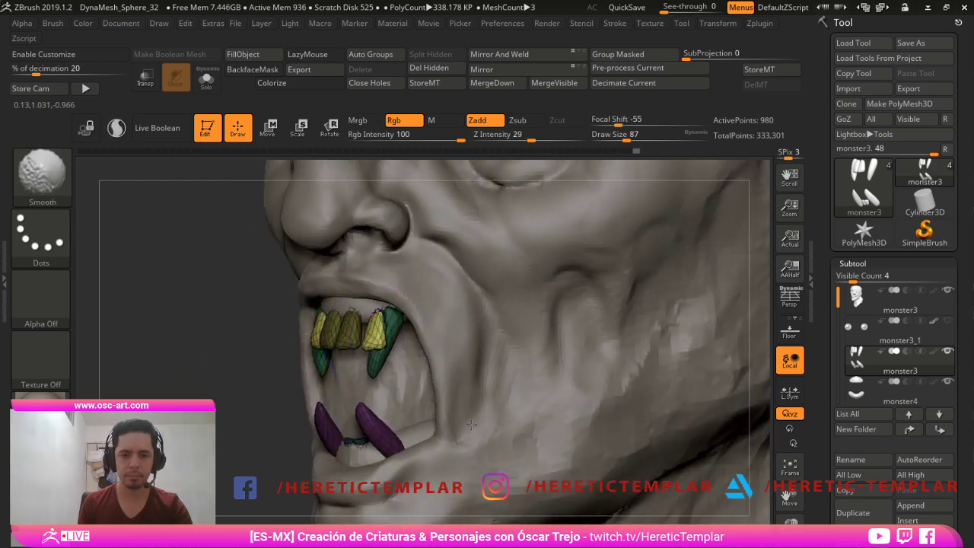
pyautogui.moveTo(297, 453); pyautogui.dragTo(488, 455)
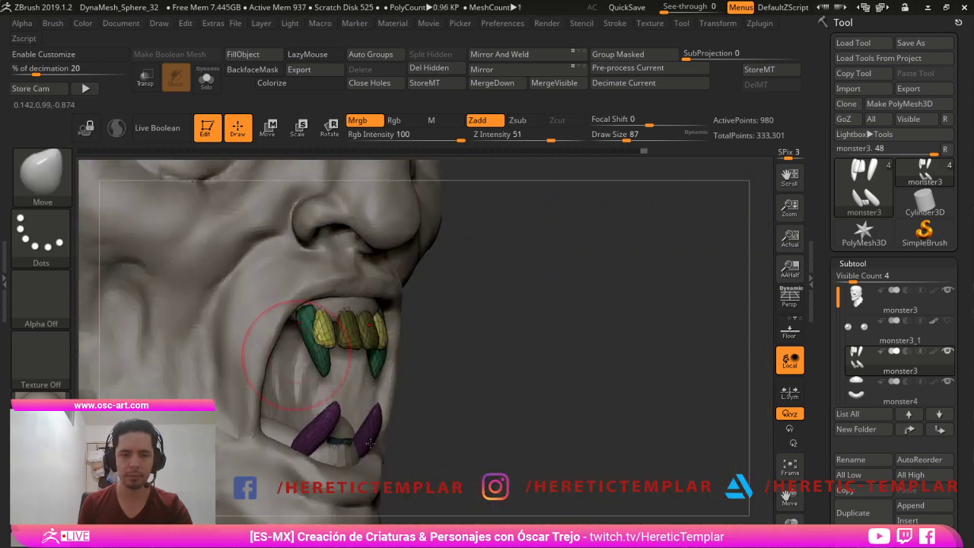
# - Isolate the upper fangs by polygroup and mask all the other teeth, including the duplicated incisors
pyautogui.press(']')
pyautogui.moveTo(583, 389)
pyautogui.mouseDown()
pyautogui.moveTo(633, 411)
pyautogui.moveTo(510, 411)
pyautogui.moveTo(335, 388)
pyautogui.mouseUp()
pyautogui.keyDown('alt'); pyautogui.moveTo(263, 357); pyautogui.dragTo(255, 320); pyautogui.keyUp('alt')
pyautogui.moveTo(248, 449)
pyautogui.keyDown('shift'); pyautogui.mouseDown()
pyautogui.moveTo(326, 481)
pyautogui.moveTo(593, 406)
pyautogui.moveTo(644, 446)
pyautogui.mouseUp(); pyautogui.keyUp('shift')
pyautogui.keyDown('ctrl'); pyautogui.keyDown('shift'); pyautogui.click(318, 359); pyautogui.keyUp('shift'); pyautogui.keyUp('ctrl')
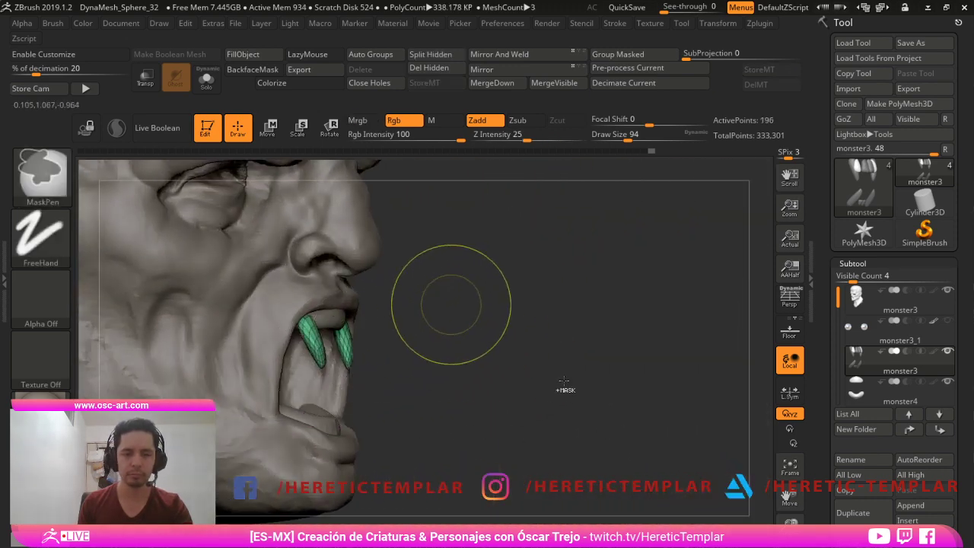
pyautogui.keyDown('ctrl'); pyautogui.keyDown('shift'); pyautogui.click(669, 430); pyautogui.keyUp('shift'); pyautogui.keyUp('ctrl')
# - Reposition the upper fangs with the gizmo so they flank the row of four upper incisors
pyautogui.moveTo(695, 424)
pyautogui.mouseDown()
pyautogui.moveTo(352, 465)
pyautogui.moveTo(448, 465)
pyautogui.mouseUp()
pyautogui.press('w')
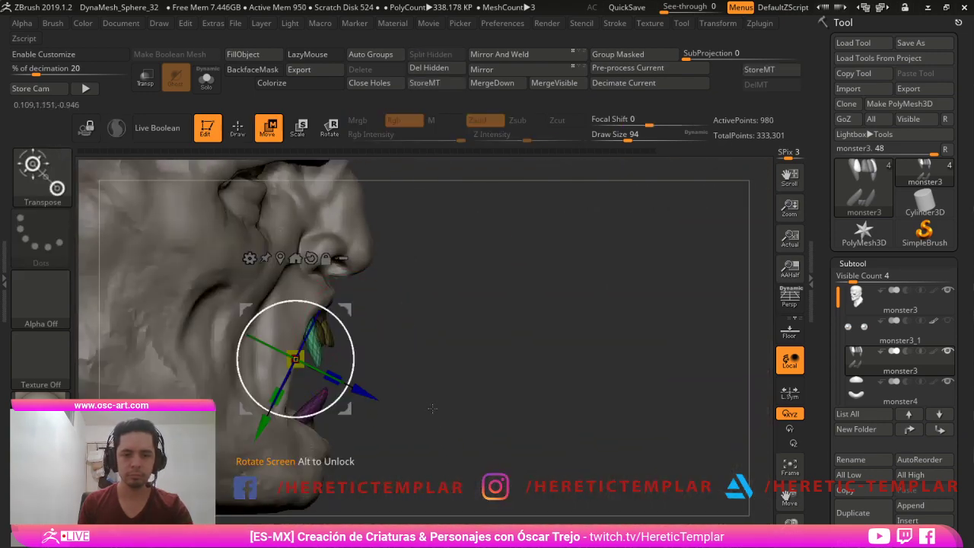
pyautogui.moveTo(542, 405)
pyautogui.mouseDown()
pyautogui.moveTo(445, 404)
pyautogui.moveTo(449, 388)
pyautogui.moveTo(425, 384)
pyautogui.moveTo(454, 385)
pyautogui.mouseUp()
pyautogui.press('q')
pyautogui.moveTo(451, 423); pyautogui.dragTo(454, 422)
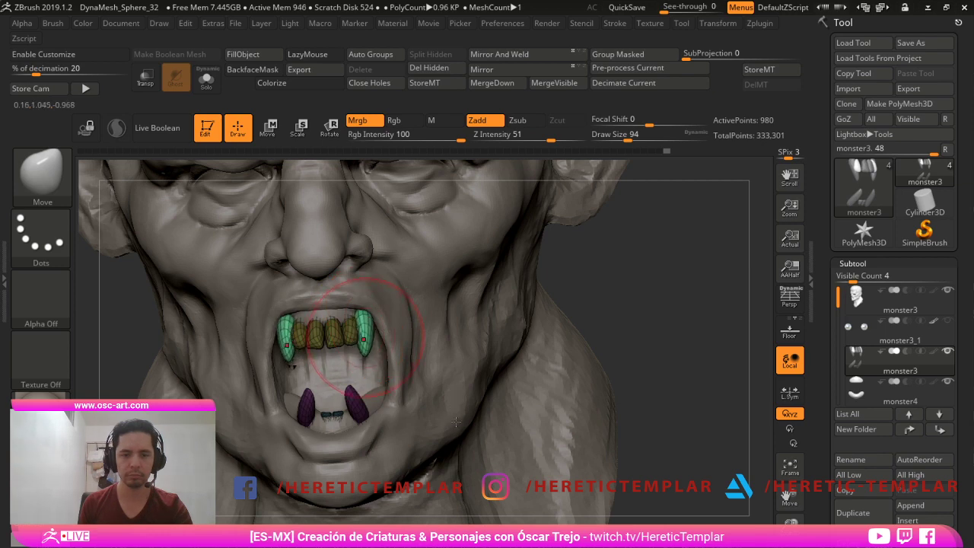
# - Turn off the polygroup wireframe and adjust the upper fangs' depth and tilt against the gum from the side
pyautogui.moveTo(737, 415)
pyautogui.keyDown('alt'); pyautogui.mouseDown()
pyautogui.moveTo(737, 373)
pyautogui.moveTo(769, 379)
pyautogui.moveTo(718, 403)
pyautogui.moveTo(711, 446)
pyautogui.mouseUp(); pyautogui.keyUp('alt')
pyautogui.hotkey('shift', 'f')
pyautogui.moveTo(647, 426); pyautogui.dragTo(513, 343)
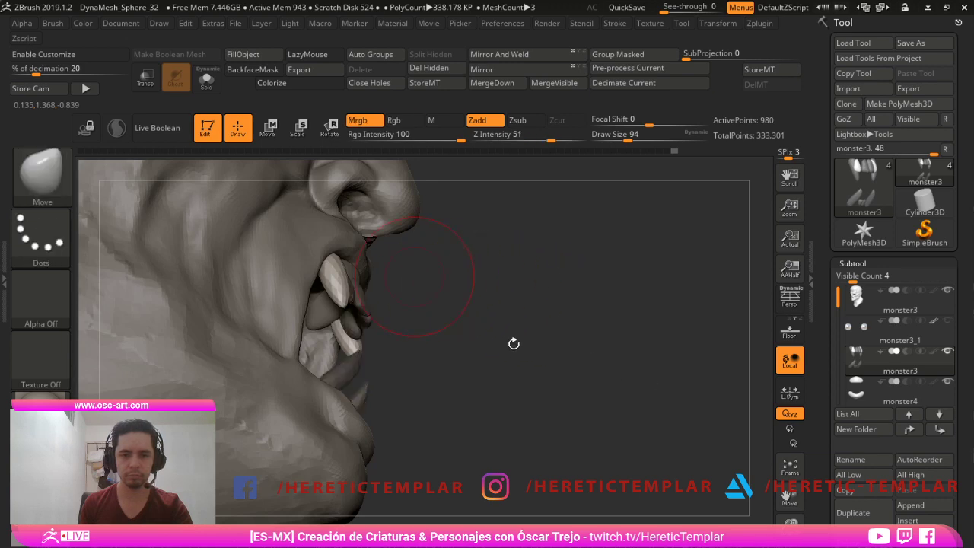
pyautogui.press('w')
pyautogui.press('q')
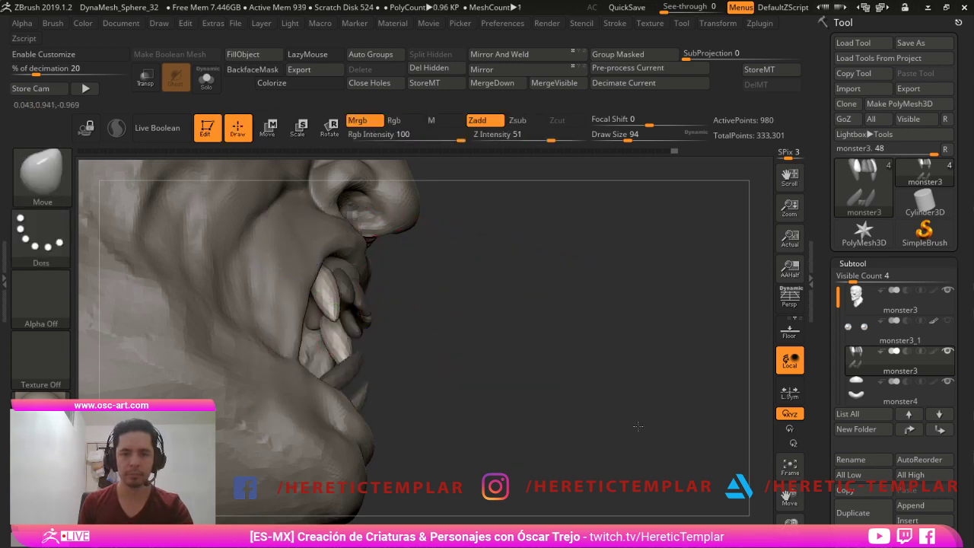
# - Check the upper fangs from below and the side and reduce the Move brush's draw size to 62
pyautogui.moveTo(443, 344)
pyautogui.mouseDown()
pyautogui.moveTo(457, 396)
pyautogui.moveTo(449, 438)
pyautogui.mouseUp()
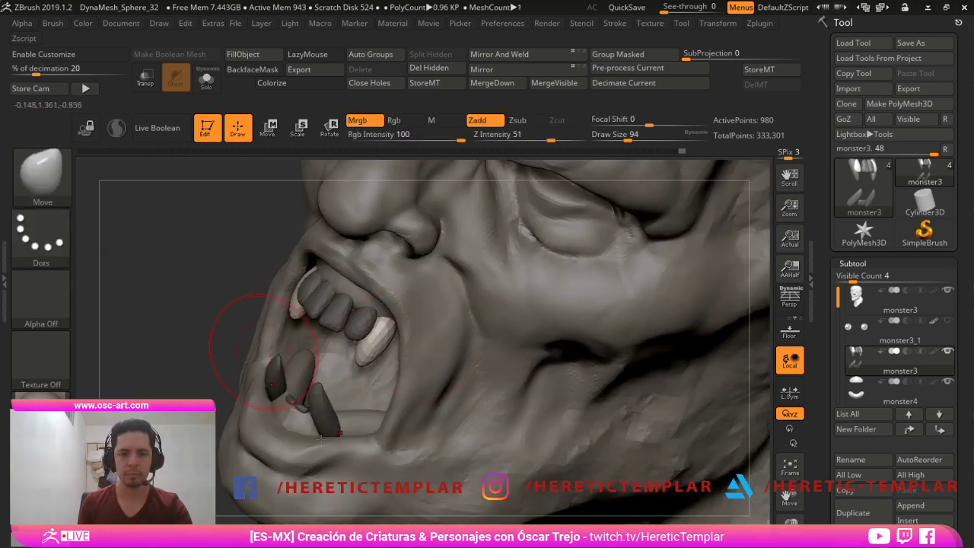
pyautogui.moveTo(192, 297)
pyautogui.keyDown('alt'); pyautogui.mouseDown()
pyautogui.moveTo(237, 372)
pyautogui.moveTo(327, 403)
pyautogui.moveTo(481, 416)
pyautogui.moveTo(570, 468)
pyautogui.moveTo(565, 461)
pyautogui.mouseUp(); pyautogui.keyUp('alt')
pyautogui.press('[')
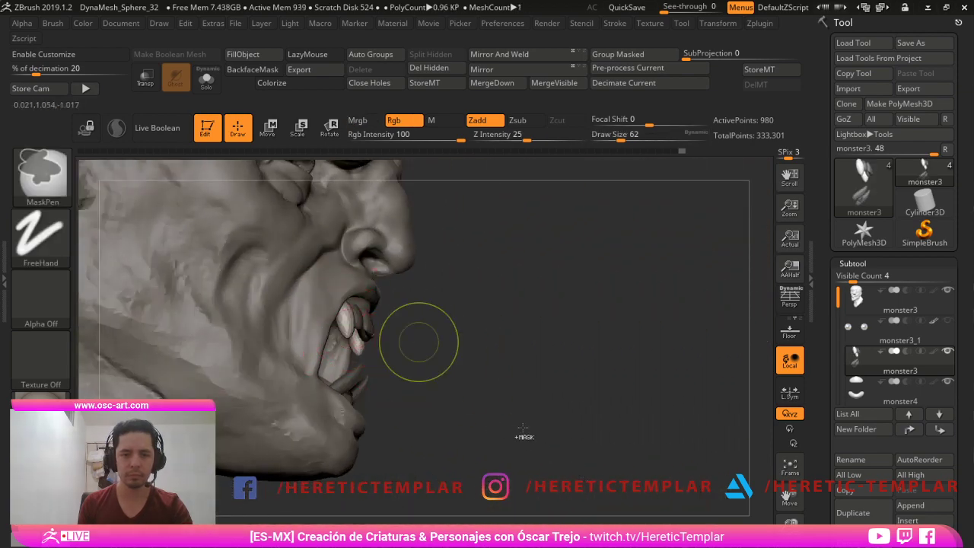
# - Select the Move Topological brush for the teeth subtool and set its draw size to 80
pyautogui.moveTo(524, 431)
pyautogui.keyDown('ctrl'); pyautogui.mouseDown(button='right')
pyautogui.moveTo(604, 448)
pyautogui.moveTo(561, 465)
pyautogui.moveTo(473, 459)
pyautogui.mouseUp(button='right'); pyautogui.keyUp('ctrl')
pyautogui.moveTo(332, 449); pyautogui.dragTo(402, 455, button='right')
pyautogui.moveTo(401, 456)
pyautogui.mouseDown()
pyautogui.moveTo(605, 436)
pyautogui.moveTo(532, 386)
pyautogui.moveTo(350, 458)
pyautogui.moveTo(598, 510)
pyautogui.mouseUp()
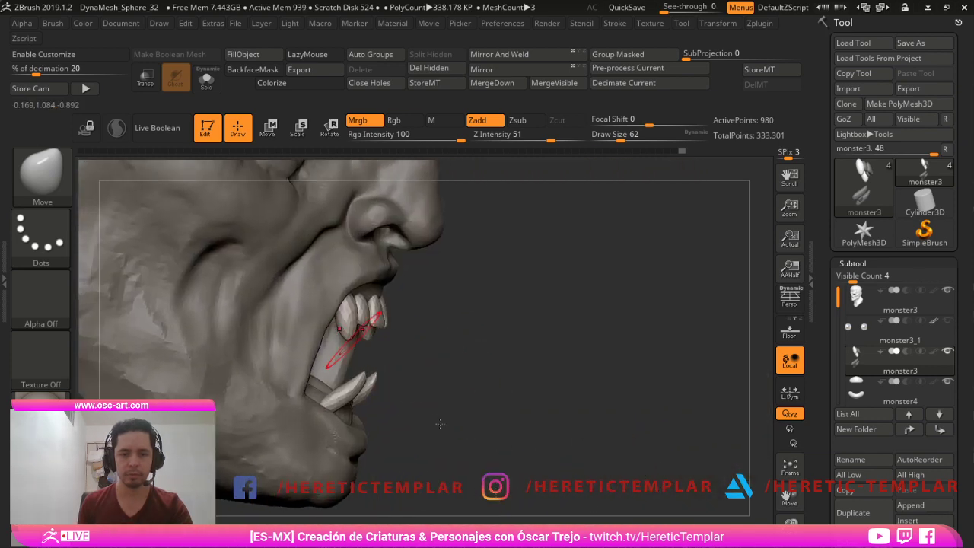
pyautogui.press('[')
pyautogui.press('b')
pyautogui.press('m')
pyautogui.press('t')
pyautogui.press('s')
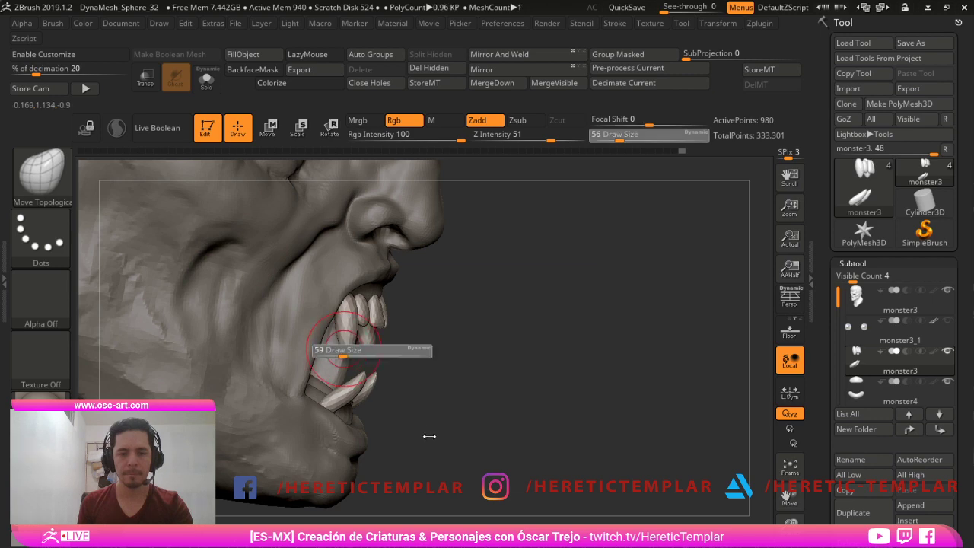
pyautogui.moveTo(428, 434)
pyautogui.mouseDown()
pyautogui.moveTo(432, 406)
pyautogui.moveTo(535, 420)
pyautogui.mouseUp()
pyautogui.press('s')
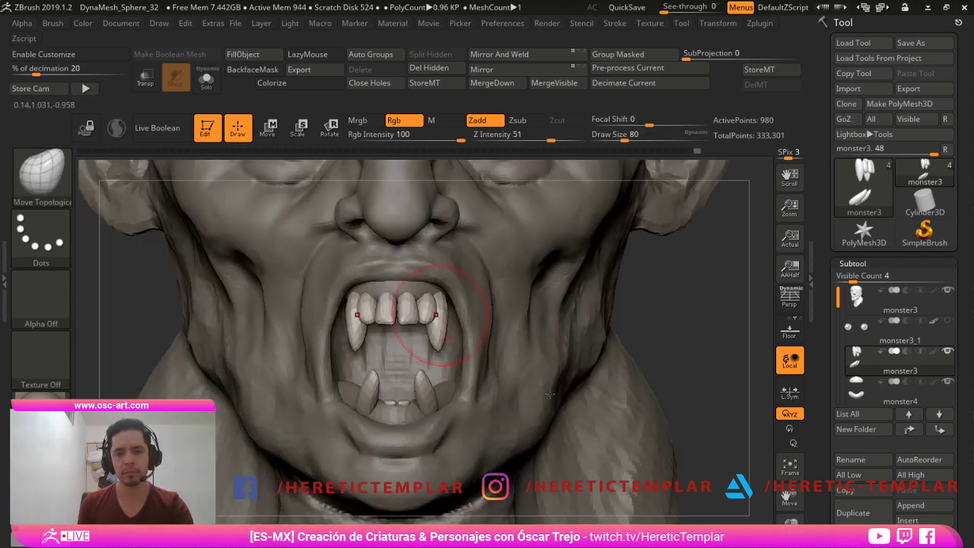
# - Try to adjust the upper teeth from the front with the Move Topological brush, and undo the last stroke
pyautogui.press('[')
pyautogui.press('[')
pyautogui.press('[')
pyautogui.press(']')
pyautogui.press(']')
pyautogui.press(']')
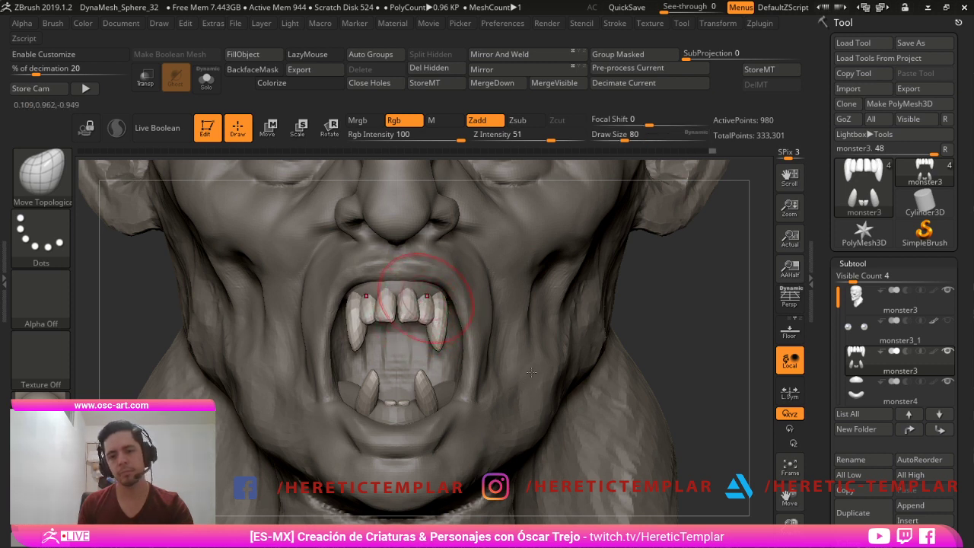
pyautogui.moveTo(445, 328); pyautogui.dragTo(434, 337)
pyautogui.hotkey('ctrl', 'z')
pyautogui.moveTo(750, 357)
pyautogui.mouseDown()
pyautogui.moveTo(791, 390)
pyautogui.moveTo(400, 428)
pyautogui.moveTo(442, 475)
pyautogui.mouseUp()
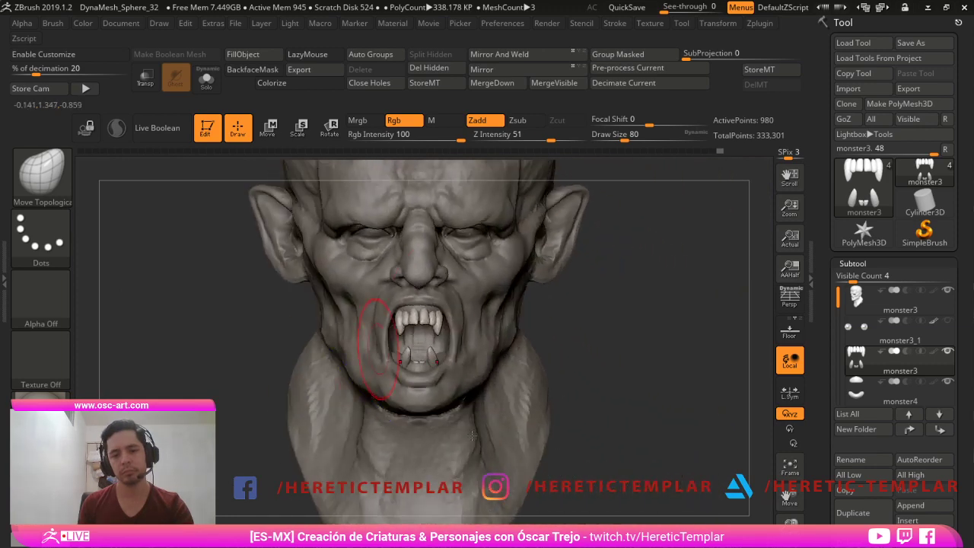
# - Make the head the active subtool
pyautogui.moveTo(663, 430)
pyautogui.keyDown('alt'); pyautogui.mouseDown()
pyautogui.moveTo(711, 380)
pyautogui.moveTo(822, 430)
pyautogui.moveTo(753, 445)
pyautogui.moveTo(555, 380)
pyautogui.mouseUp(); pyautogui.keyUp('alt')
pyautogui.keyDown('alt'); pyautogui.click(555, 378); pyautogui.keyUp('alt')
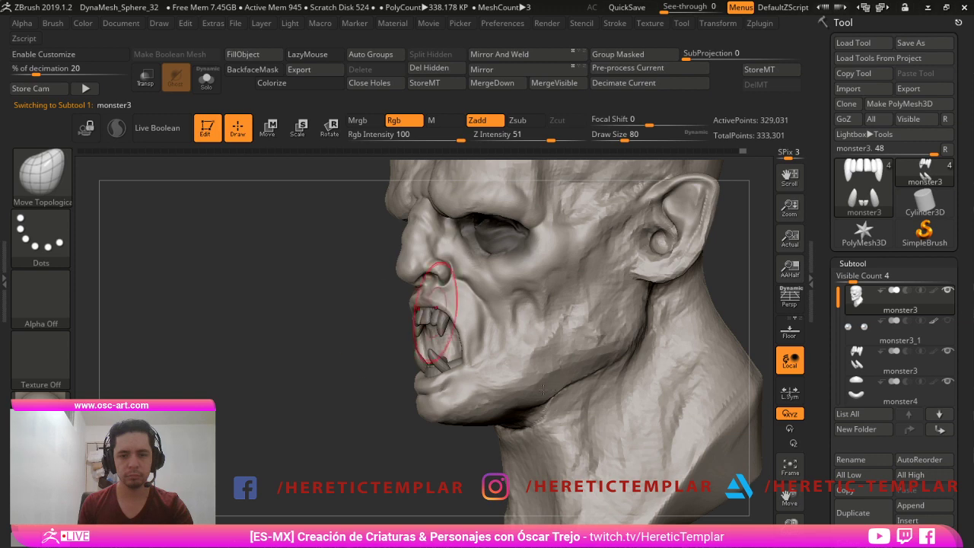
pyautogui.moveTo(491, 390); pyautogui.dragTo(586, 390)
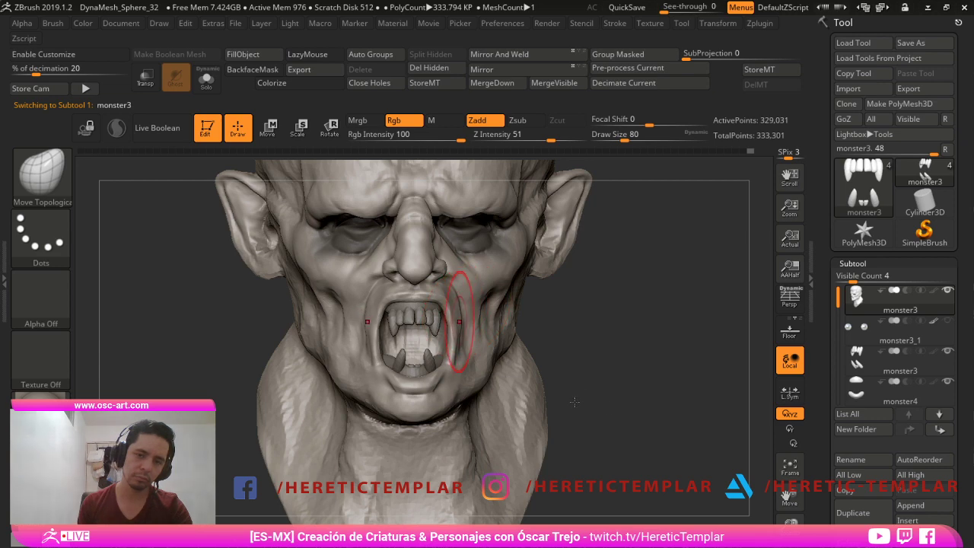
pyautogui.keyDown('alt'); pyautogui.moveTo(586, 330); pyautogui.dragTo(581, 303); pyautogui.keyUp('alt')
pyautogui.moveTo(662, 313)
pyautogui.mouseDown()
pyautogui.moveTo(633, 322)
pyautogui.moveTo(614, 352)
pyautogui.moveTo(648, 355)
pyautogui.moveTo(615, 330)
pyautogui.moveTo(562, 336)
pyautogui.mouseUp()
pyautogui.press('b')
pyautogui.press('m')
pyautogui.press('v')
pyautogui.press('s')
pyautogui.click(434, 397)
pyautogui.press('ctrl')
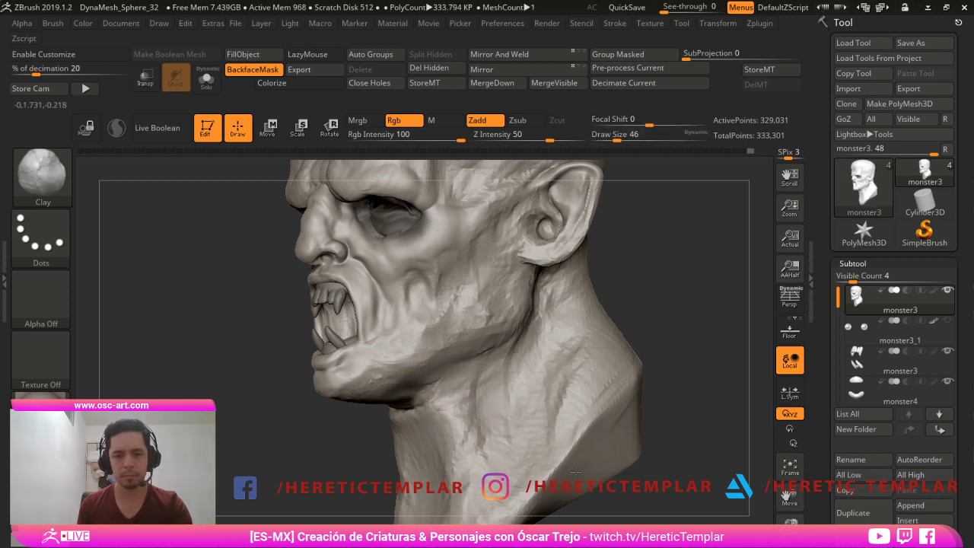
pyautogui.press('b')
pyautogui.press('c')
pyautogui.press('b')
pyautogui.press('s')
pyautogui.click(459, 395)
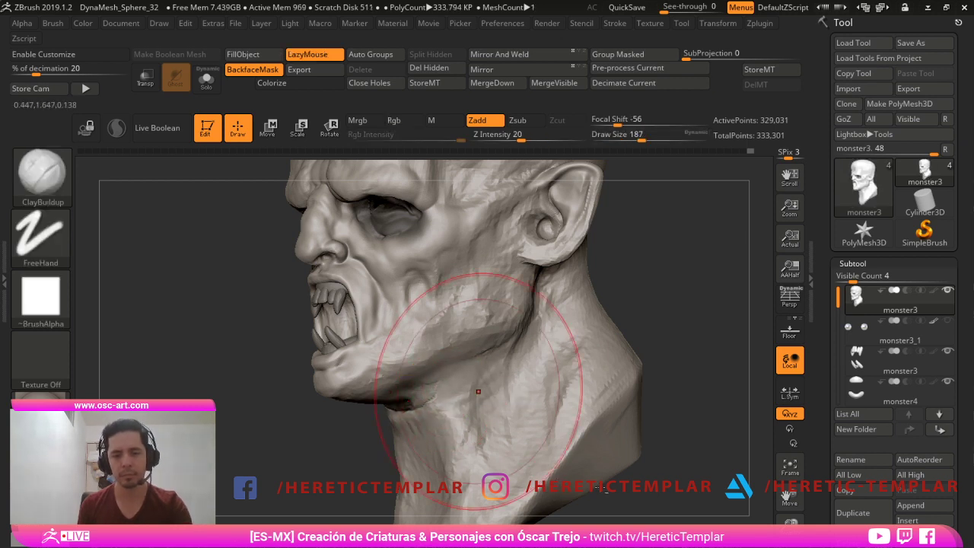
# - Select the Clay brush at a draw size of about 68 and sculpt along the jaw
pyautogui.write('bsts')
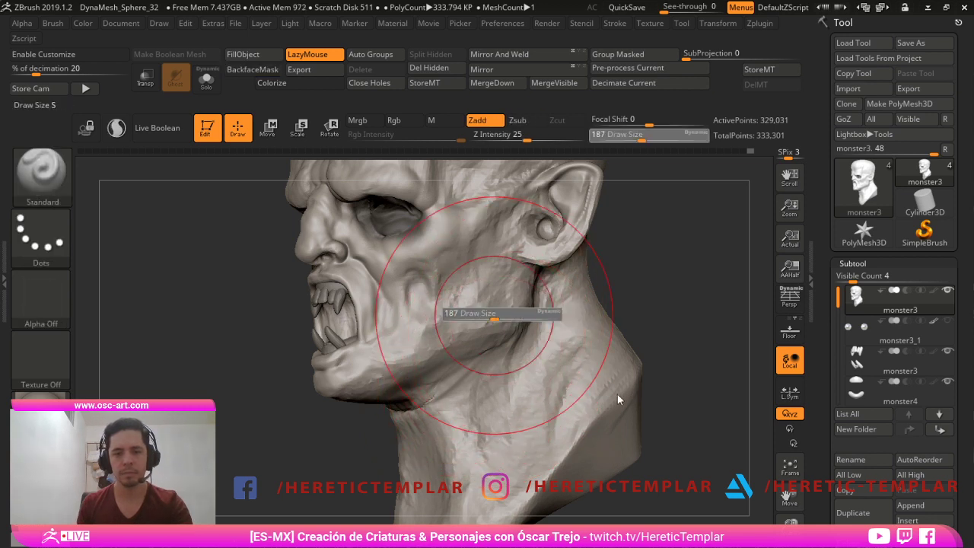
pyautogui.write('65')
pyautogui.press('Return')
pyautogui.press('b')
pyautogui.press('c')
pyautogui.press('l')
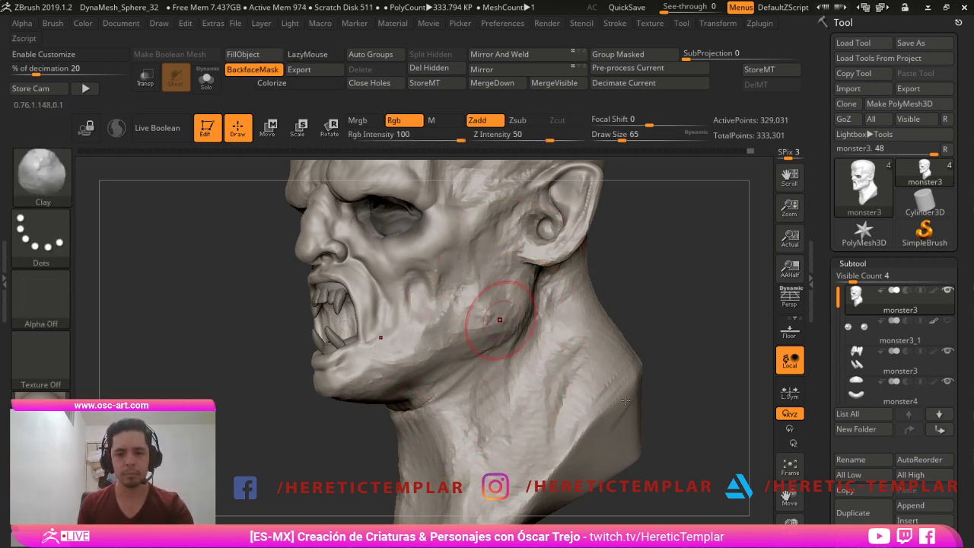
pyautogui.press('s')
pyautogui.click(495, 322)
pyautogui.moveTo(467, 346)
pyautogui.mouseDown()
pyautogui.moveTo(443, 332)
pyautogui.moveTo(419, 380)
pyautogui.mouseUp()
# - Build up and even out the forehead and temple forms with the Clay brush, raising the draw size to 74
pyautogui.moveTo(350, 417)
pyautogui.mouseDown()
pyautogui.moveTo(381, 319)
pyautogui.moveTo(348, 220)
pyautogui.mouseUp()
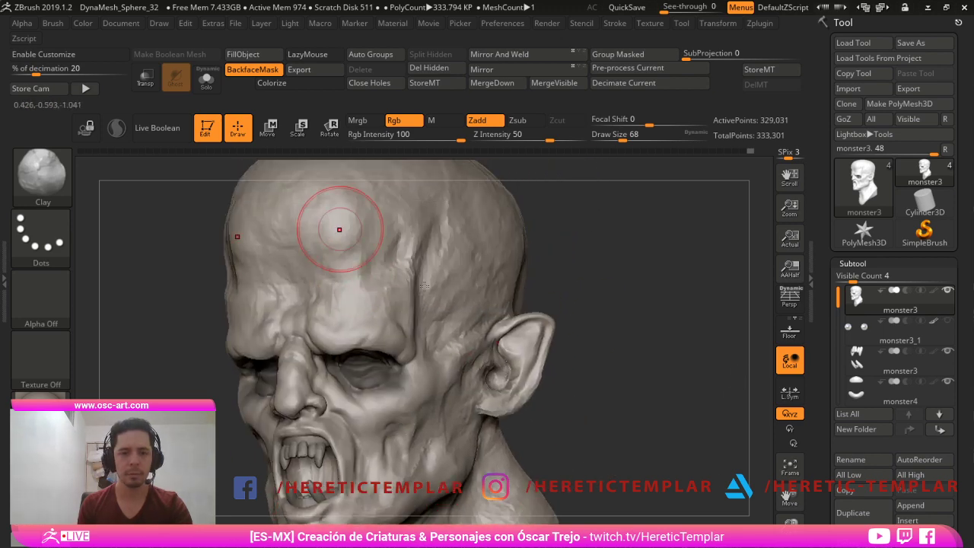
pyautogui.moveTo(466, 235); pyautogui.dragTo(574, 287)
pyautogui.moveTo(438, 291); pyautogui.dragTo(708, 323)
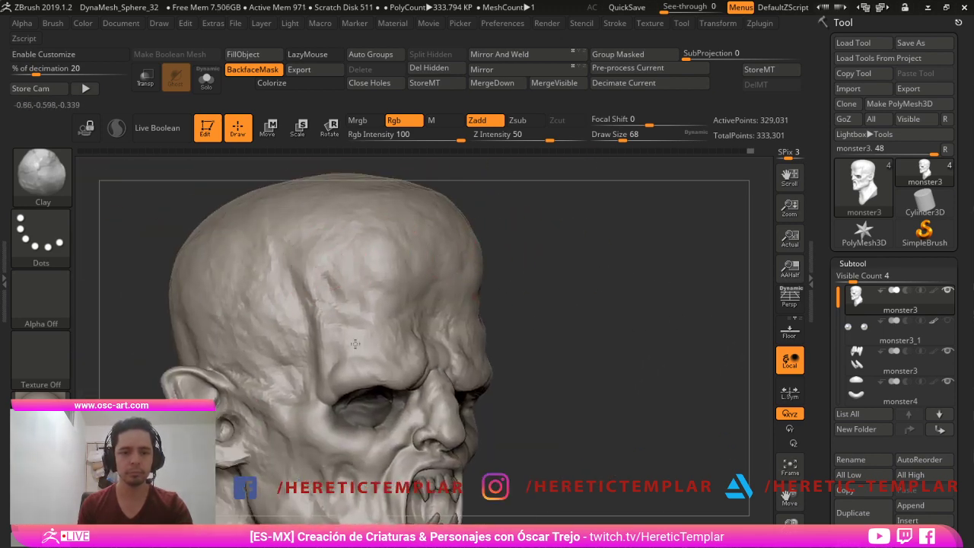
pyautogui.moveTo(235, 279)
pyautogui.mouseDown()
pyautogui.moveTo(248, 288)
pyautogui.moveTo(316, 217)
pyautogui.mouseUp()
pyautogui.press('s')
pyautogui.moveTo(709, 424)
pyautogui.keyDown('alt'); pyautogui.mouseDown()
pyautogui.moveTo(700, 330)
pyautogui.moveTo(575, 280)
pyautogui.mouseUp(); pyautogui.keyUp('alt')
pyautogui.moveTo(592, 315); pyautogui.dragTo(511, 250)
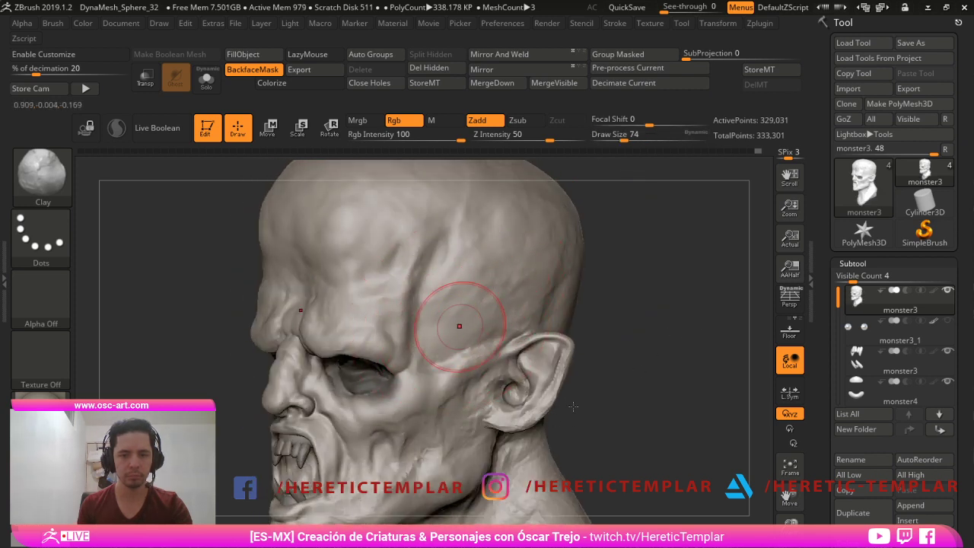
# - Sculpt ridges and creases on the temple with the Standard brush at draw size 41, and enlarge the brush to 83
pyautogui.press('b')
pyautogui.press('s')
pyautogui.press('t')
pyautogui.press('[')
pyautogui.press('[')
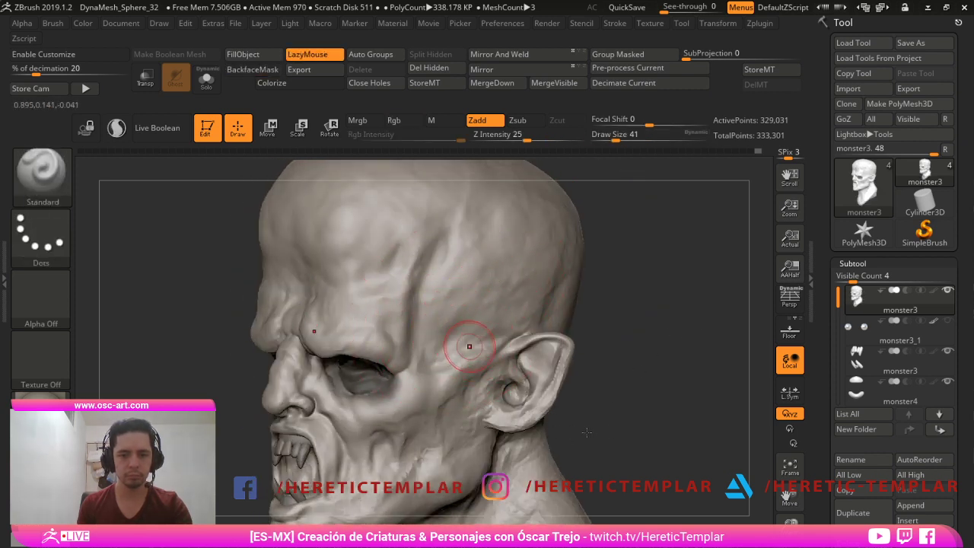
pyautogui.moveTo(465, 348); pyautogui.dragTo(521, 321)
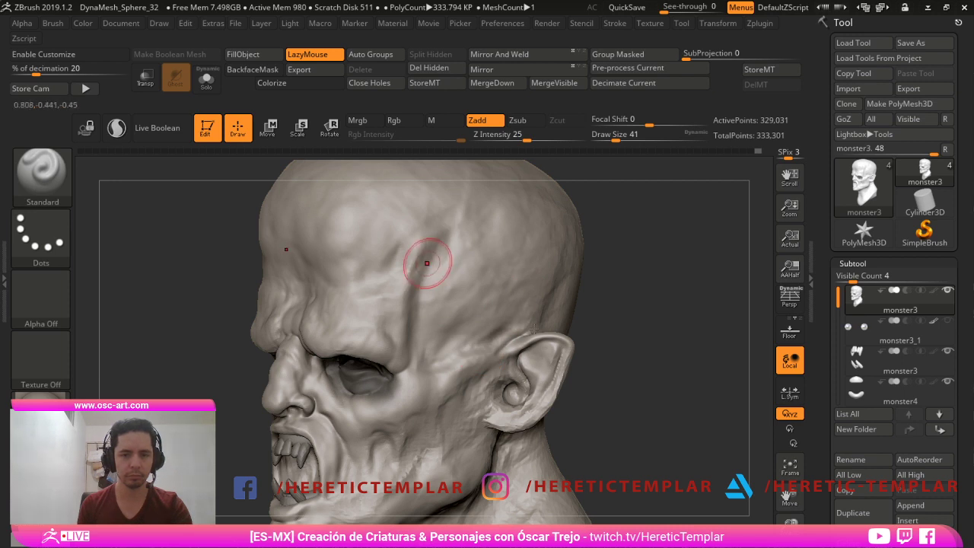
pyautogui.press(']')
pyautogui.press(']')
pyautogui.press(']')
pyautogui.press(']')
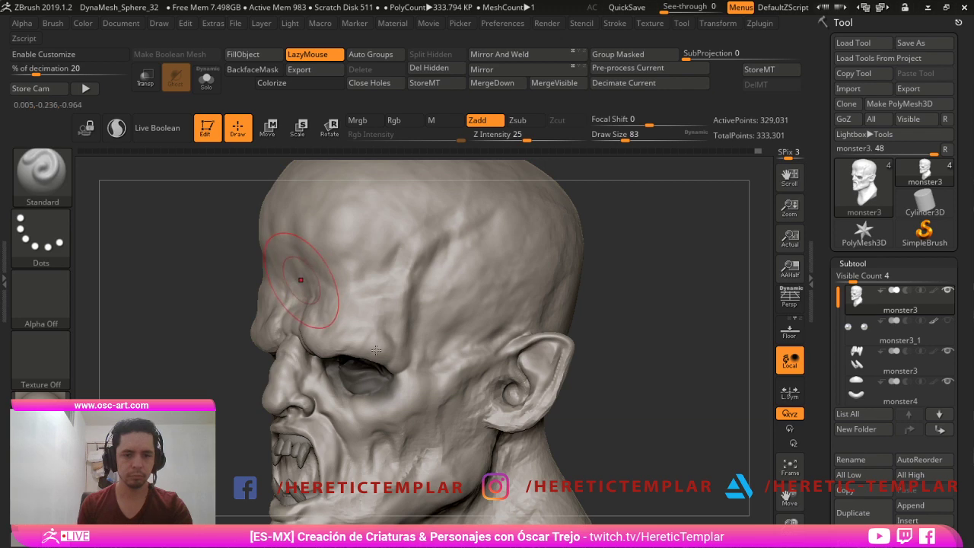
# - Adjust the forehead's profile with the Move brush at draw size 132
pyautogui.moveTo(245, 263); pyautogui.dragTo(221, 265)
pyautogui.press('b')
pyautogui.press('m')
pyautogui.press('v')
pyautogui.press(']')
pyautogui.press(']')
pyautogui.press(']')
pyautogui.press(']')
pyautogui.moveTo(305, 288); pyautogui.dragTo(294, 293)
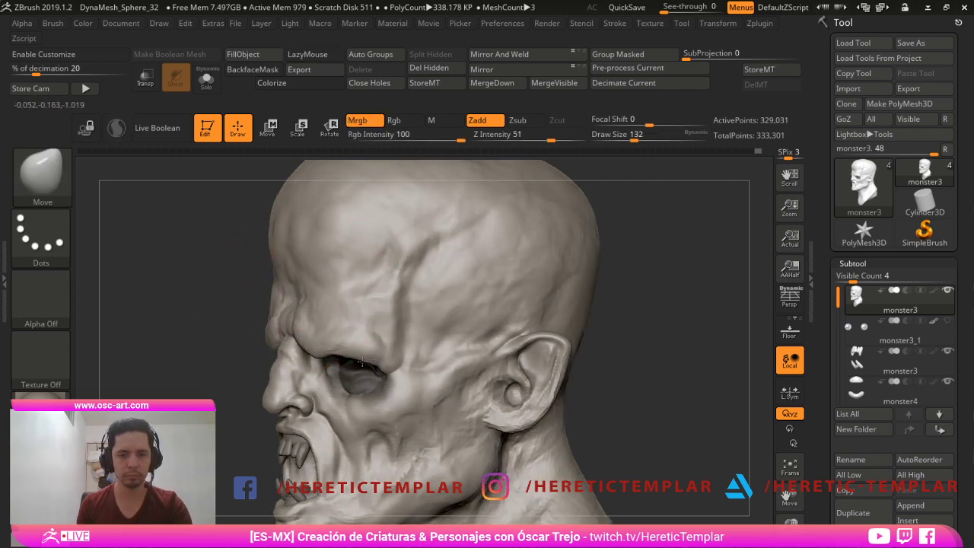
# - Undo the last stroke and refine the forehead with the Clay brush at a smaller draw size
pyautogui.moveTo(239, 309)
pyautogui.keyDown('alt'); pyautogui.mouseDown()
pyautogui.moveTo(206, 289)
pyautogui.moveTo(304, 314)
pyautogui.mouseUp(); pyautogui.keyUp('alt')
pyautogui.moveTo(373, 309); pyautogui.dragTo(447, 302)
pyautogui.press('b')
pyautogui.press('c')
pyautogui.press('l')
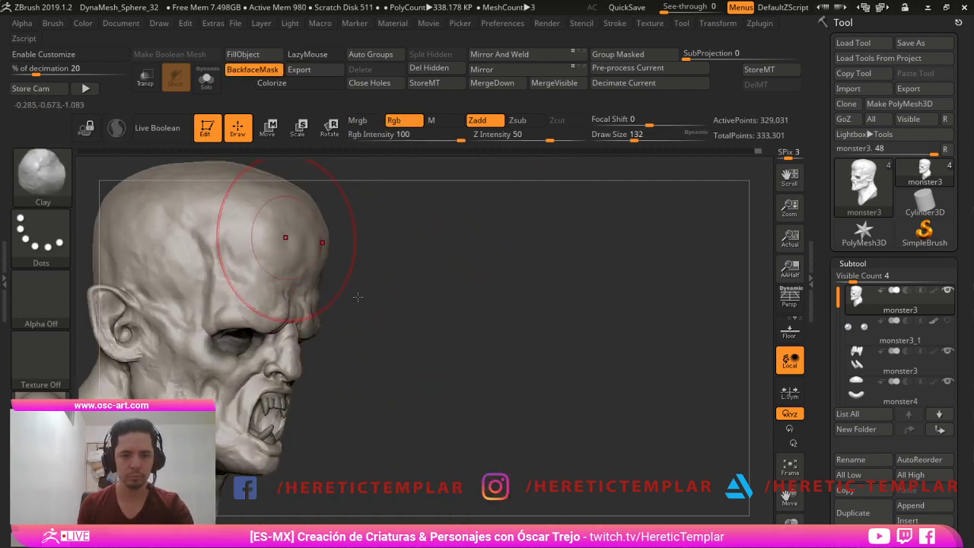
pyautogui.hotkey('ctrl', 'z')
pyautogui.press('s')
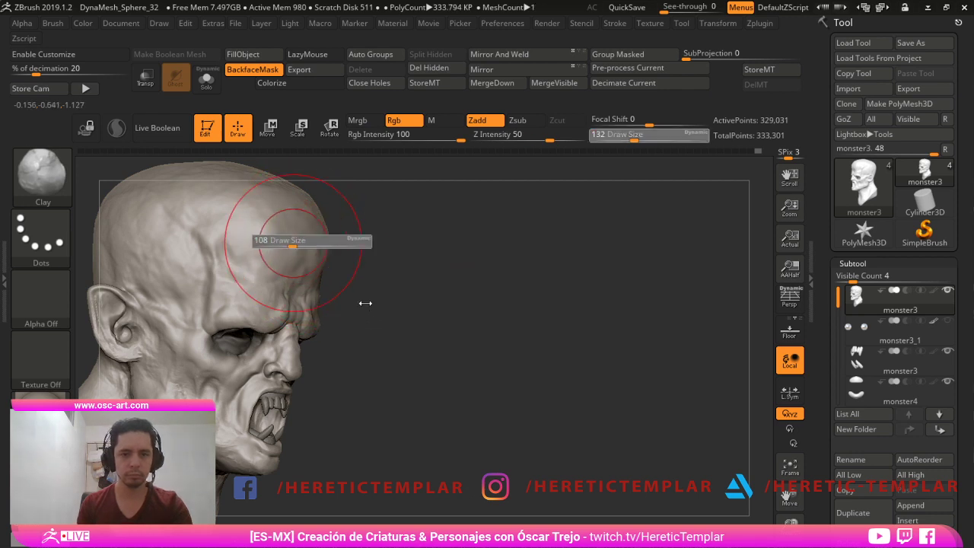
pyautogui.moveTo(295, 244); pyautogui.dragTo(256, 263)
pyautogui.moveTo(432, 294); pyautogui.dragTo(459, 322)
pyautogui.keyDown('ctrl'); pyautogui.click(465, 339); pyautogui.keyUp('ctrl')
pyautogui.keyDown('ctrl'); pyautogui.click(465, 342); pyautogui.keyUp('ctrl')
pyautogui.moveTo(580, 434)
pyautogui.mouseDown(button='right')
pyautogui.moveTo(570, 435)
pyautogui.moveTo(594, 437)
pyautogui.moveTo(597, 453)
pyautogui.mouseUp(button='right')
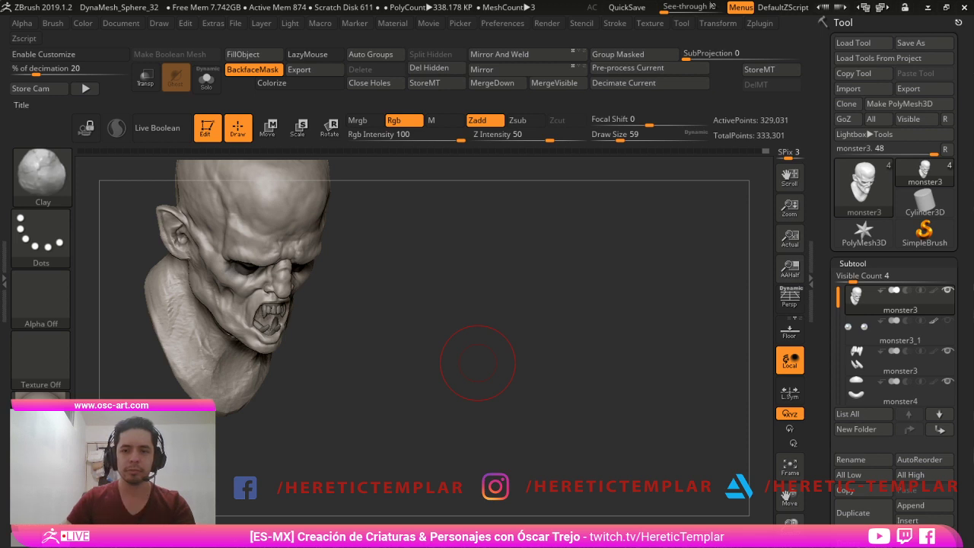
# - Select the Move Topological brush at draw size 51 and save the model as monster4
pyautogui.moveTo(623, 321)
pyautogui.mouseDown()
pyautogui.moveTo(609, 450)
pyautogui.moveTo(622, 414)
pyautogui.moveTo(662, 385)
pyautogui.moveTo(565, 376)
pyautogui.moveTo(533, 358)
pyautogui.moveTo(544, 359)
pyautogui.moveTo(538, 382)
pyautogui.mouseUp()
pyautogui.press('s')
pyautogui.press('b')
pyautogui.press('m')
pyautogui.press('t')
pyautogui.press('s')
pyautogui.press('s')
pyautogui.keyDown('shift'); pyautogui.moveTo(621, 354); pyautogui.dragTo(707, 229); pyautogui.keyUp('shift')
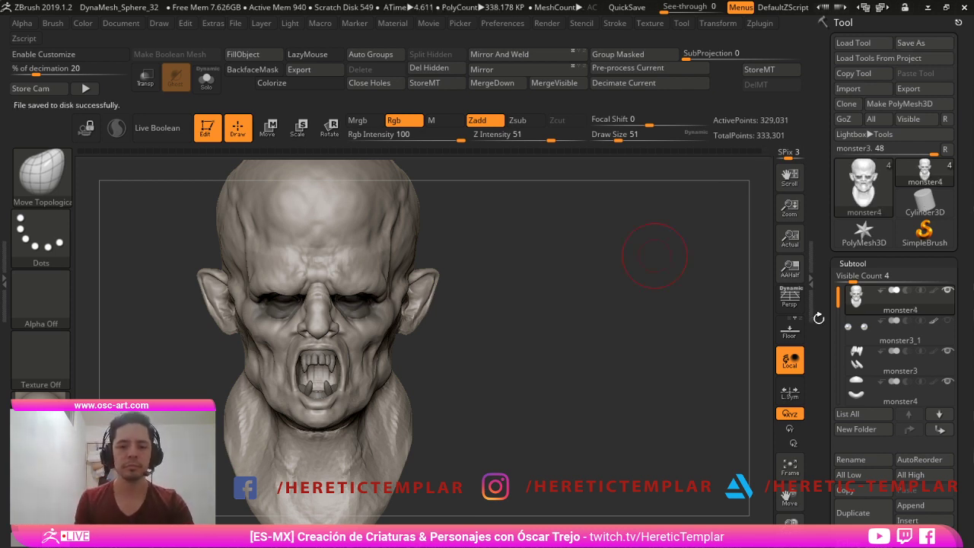
# - Make the teeth the active subtool and move the two upper central incisors closer together with the Move Topological brush
pyautogui.moveTo(598, 427); pyautogui.dragTo(564, 392)
pyautogui.keyDown('alt'); pyautogui.click(302, 296); pyautogui.keyUp('alt')
pyautogui.moveTo(443, 440)
pyautogui.mouseDown()
pyautogui.moveTo(494, 444)
pyautogui.moveTo(484, 415)
pyautogui.moveTo(477, 422)
pyautogui.moveTo(611, 363)
pyautogui.moveTo(619, 450)
pyautogui.moveTo(475, 333)
pyautogui.mouseUp()
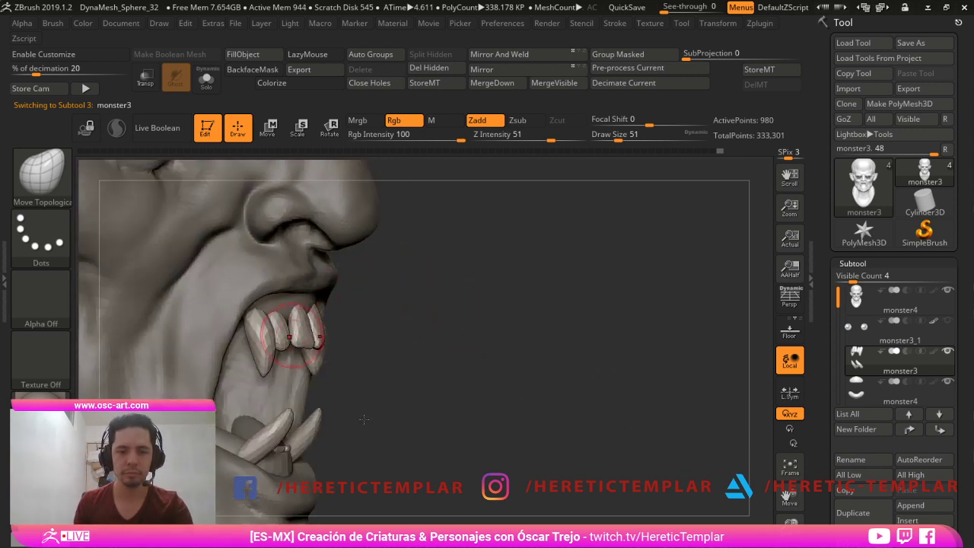
pyautogui.moveTo(364, 418)
pyautogui.mouseDown()
pyautogui.moveTo(370, 429)
pyautogui.moveTo(429, 426)
pyautogui.moveTo(493, 454)
pyautogui.mouseUp()
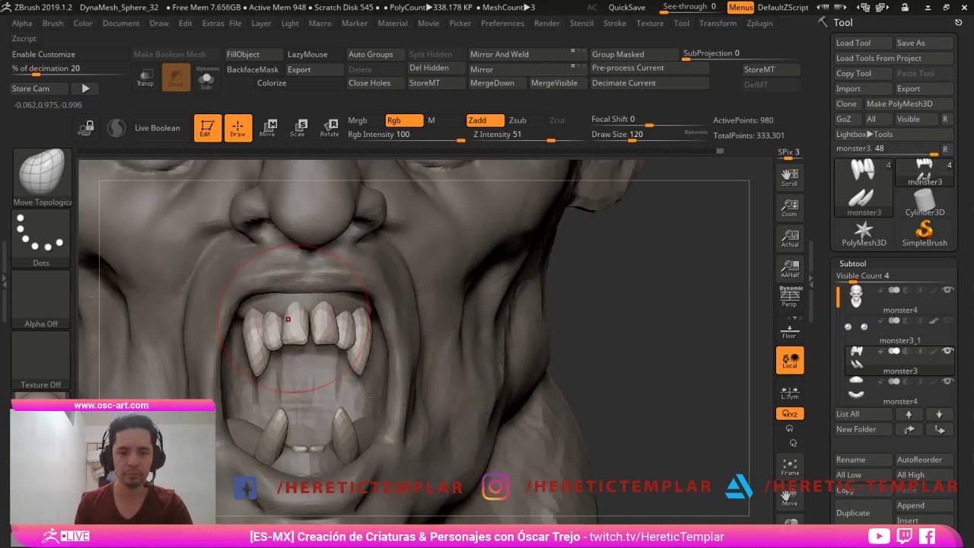
pyautogui.press('s')
pyautogui.moveTo(380, 391)
pyautogui.mouseDown()
pyautogui.moveTo(377, 419)
pyautogui.moveTo(365, 411)
pyautogui.moveTo(374, 423)
pyautogui.mouseUp()
pyautogui.press('s')
pyautogui.press('s')
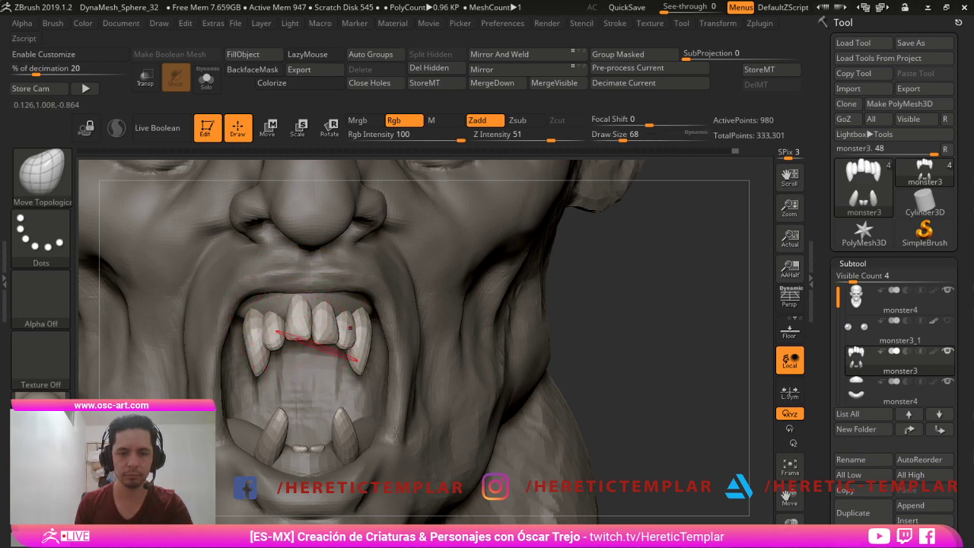
# - Reshape the upper incisor beside the fang with the Move Topological brush at draw size 59
pyautogui.moveTo(725, 468); pyautogui.dragTo(472, 419)
pyautogui.press('[')
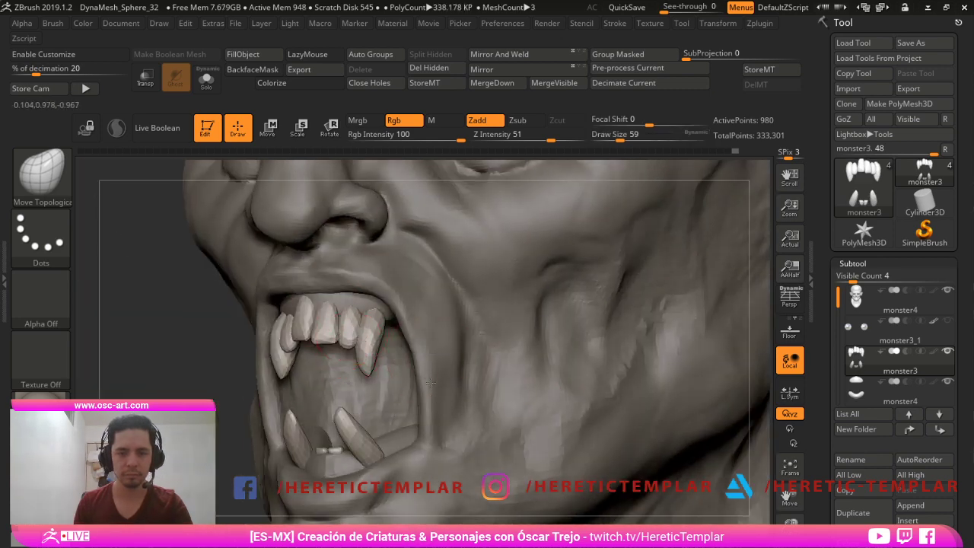
pyautogui.moveTo(349, 327); pyautogui.dragTo(366, 355)
pyautogui.press('s')
pyautogui.moveTo(457, 358)
pyautogui.mouseDown()
pyautogui.moveTo(358, 355)
pyautogui.moveTo(367, 361)
pyautogui.moveTo(372, 347)
pyautogui.moveTo(367, 356)
pyautogui.mouseUp()
# - Isolate the pair of upper fangs with the Move Topological brush at draw size 108, and unhide all the teeth
pyautogui.press('s')
pyautogui.press('[')
pyautogui.press('s')
pyautogui.keyDown('ctrl'); pyautogui.keyDown('shift'); pyautogui.click(366, 341); pyautogui.keyUp('shift'); pyautogui.keyUp('ctrl')
pyautogui.press('s')
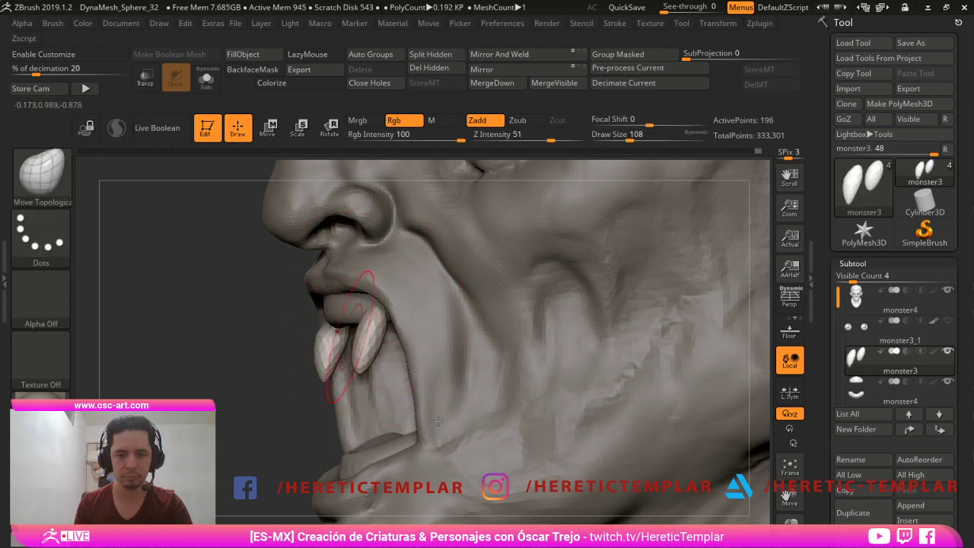
pyautogui.keyDown('ctrl'); pyautogui.keyDown('shift'); pyautogui.click(206, 379); pyautogui.keyUp('shift'); pyautogui.keyUp('ctrl')
pyautogui.moveTo(206, 380); pyautogui.dragTo(331, 367)
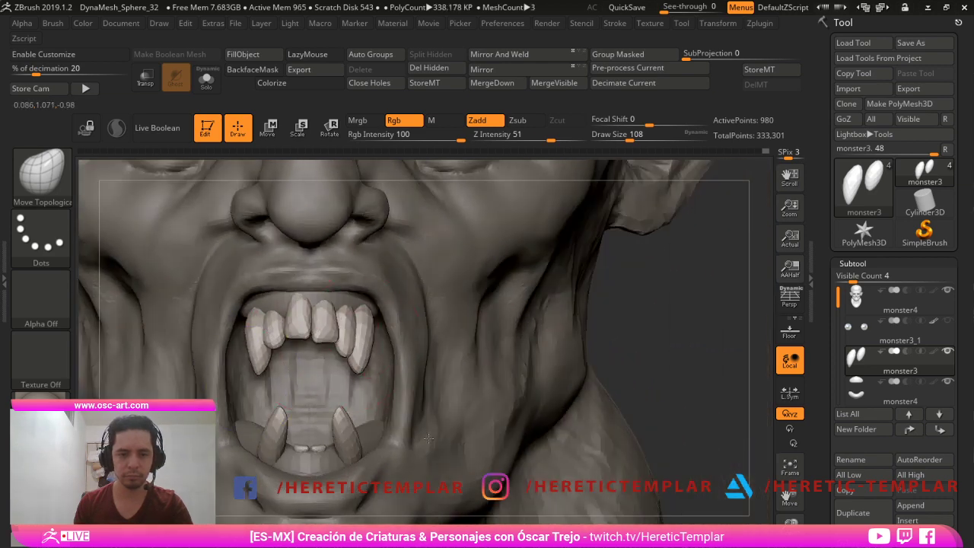
# - Isolate the four upper incisors, display polyframe, and give each tooth its own polygroup with Auto Groups
pyautogui.keyDown('ctrl'); pyautogui.keyDown('shift'); pyautogui.click(345, 324); pyautogui.keyUp('shift'); pyautogui.keyUp('ctrl')
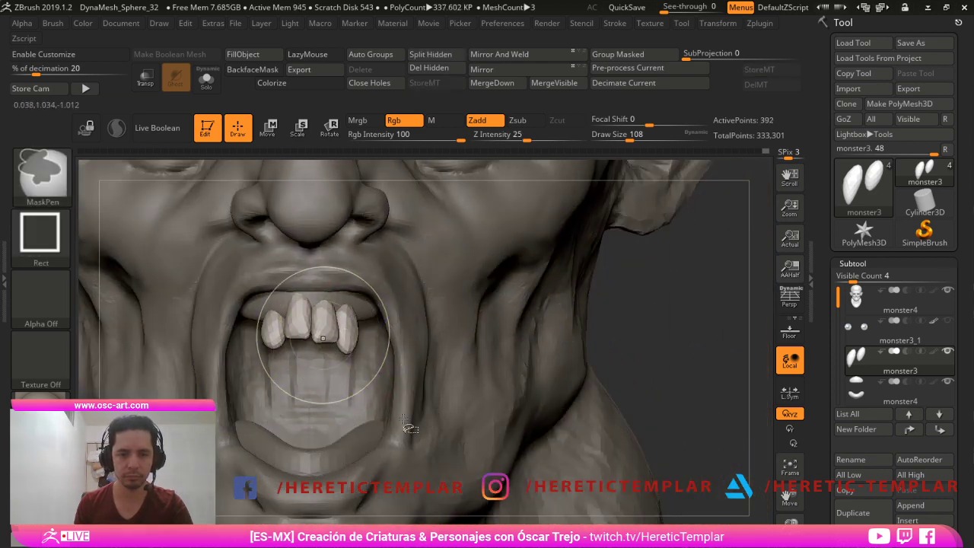
pyautogui.keyDown('ctrl'); pyautogui.keyDown('shift'); pyautogui.click(735, 398); pyautogui.keyUp('shift'); pyautogui.keyUp('ctrl')
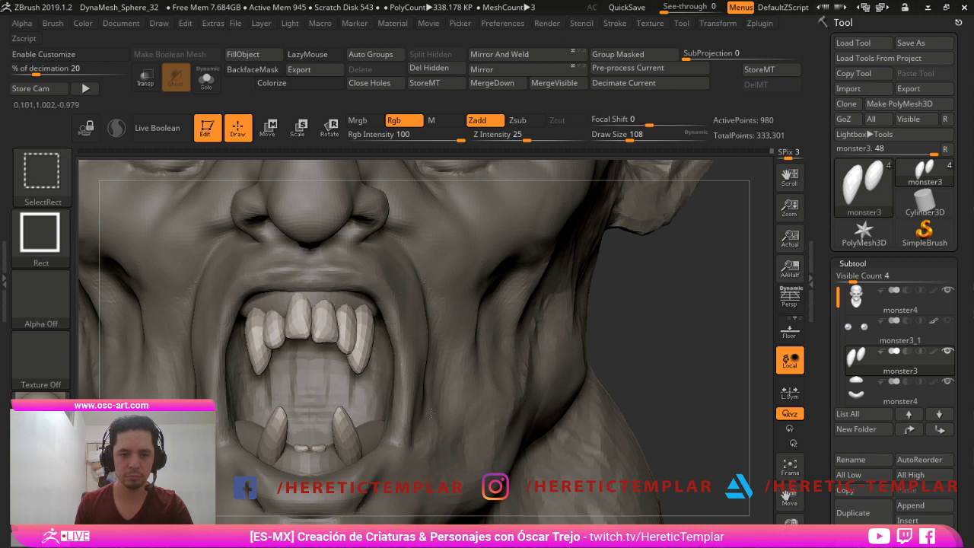
pyautogui.keyDown('ctrl'); pyautogui.keyDown('shift'); pyautogui.click(345, 330); pyautogui.keyUp('shift'); pyautogui.keyUp('ctrl')
pyautogui.hotkey('shift', 'f')
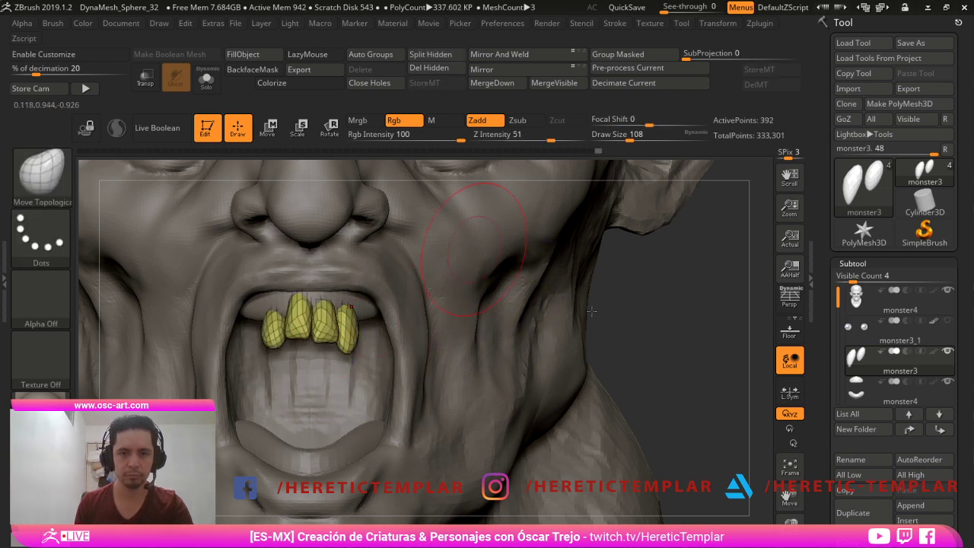
pyautogui.click(360, 57)
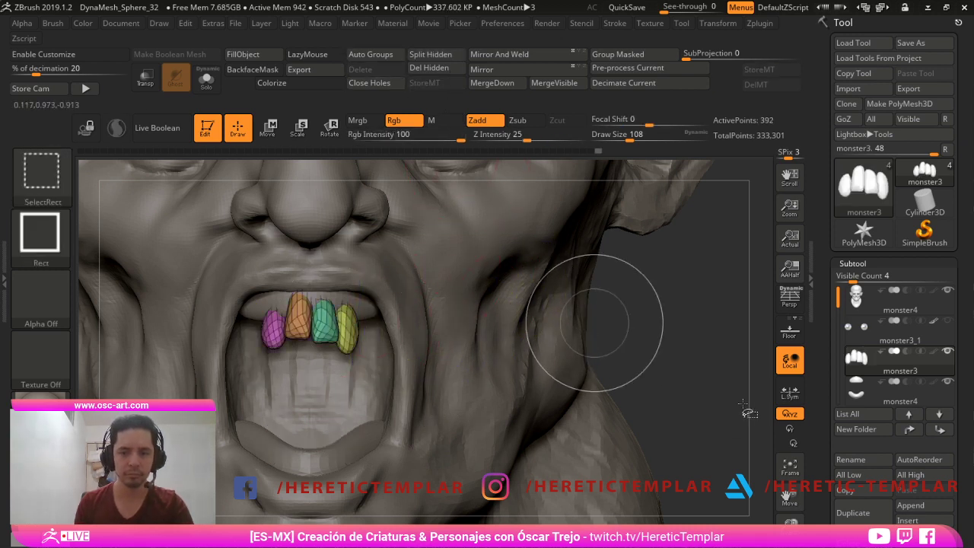
# - Isolate and mask the incisor beside the fang, unhide all the teeth, and invert the mask
pyautogui.keyDown('ctrl'); pyautogui.keyDown('shift'); pyautogui.click(596, 328); pyautogui.keyUp('shift'); pyautogui.keyUp('ctrl')
pyautogui.keyDown('ctrl'); pyautogui.keyDown('shift'); pyautogui.click(345, 326); pyautogui.keyUp('shift'); pyautogui.keyUp('ctrl')
pyautogui.keyDown('ctrl'); pyautogui.moveTo(670, 255); pyautogui.dragTo(300, 440); pyautogui.keyUp('ctrl')
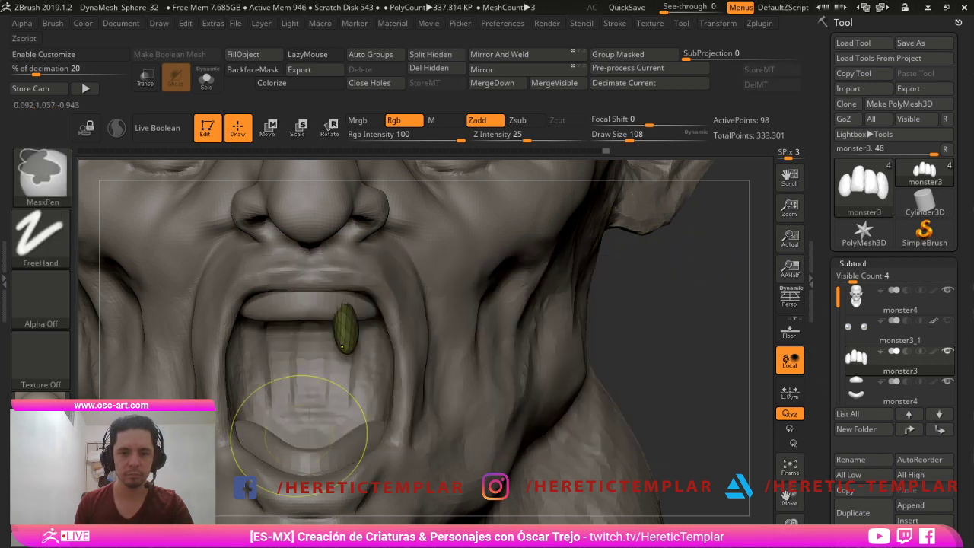
pyautogui.keyDown('ctrl'); pyautogui.keyDown('shift'); pyautogui.click(681, 321); pyautogui.keyUp('shift'); pyautogui.keyUp('ctrl')
pyautogui.keyDown('ctrl'); pyautogui.click(697, 335); pyautogui.keyUp('ctrl')
# - Move the unmasked incisor back into the mouth behind the upper fang with the Move gizmo
pyautogui.moveTo(698, 335); pyautogui.dragTo(583, 335)
pyautogui.press('w')
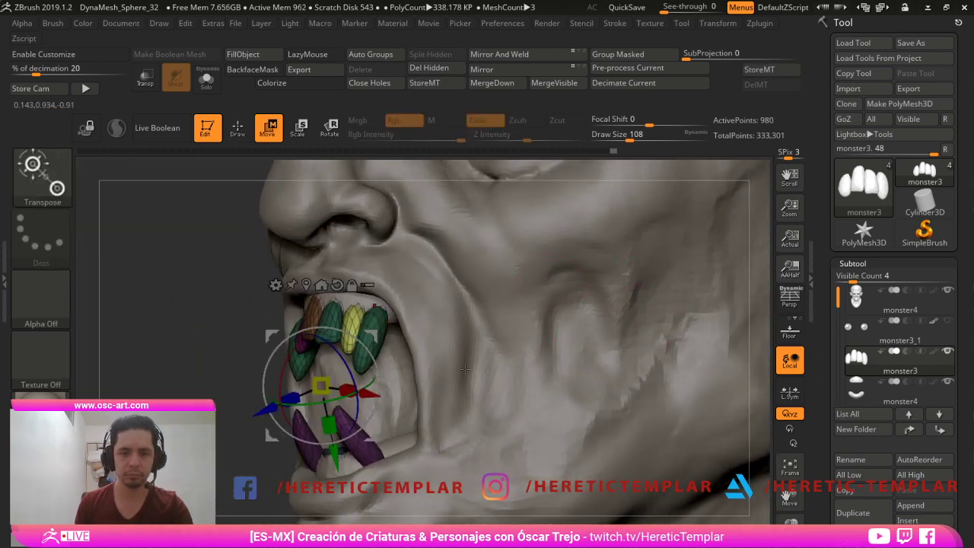
pyautogui.press('q')
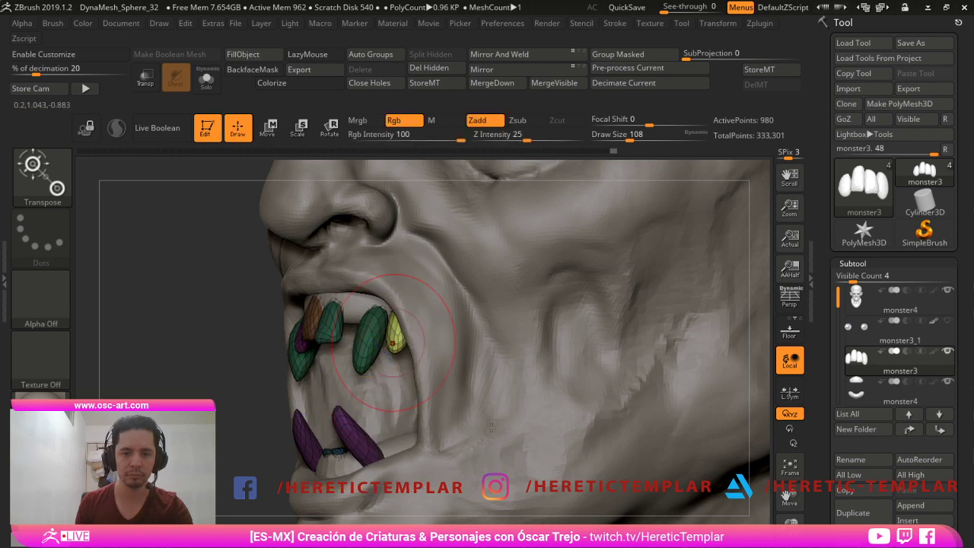
# - Reposition the unmasked upper tooth behind the fang with the Move gizmo, and turn off the polyframe display
pyautogui.press('w')
pyautogui.press('q')
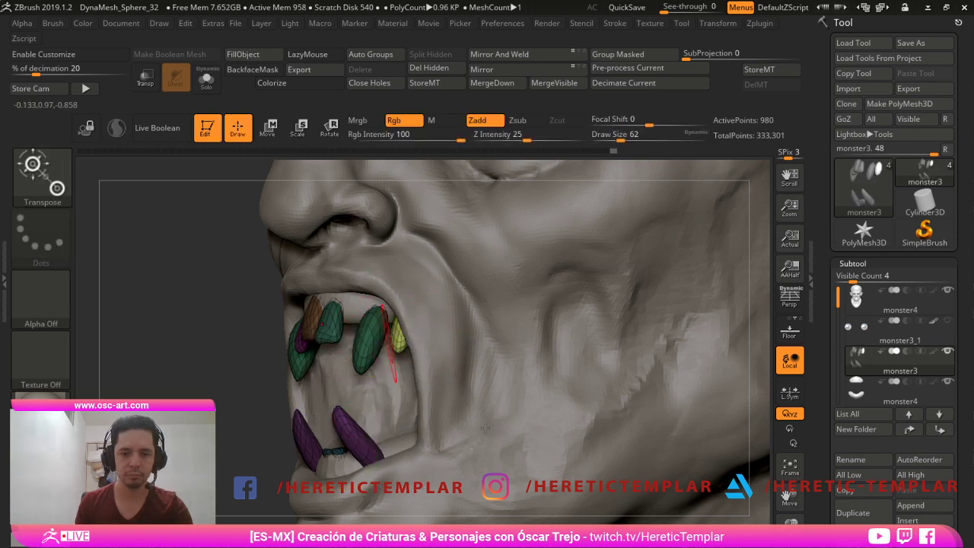
pyautogui.press('w')
pyautogui.moveTo(182, 351); pyautogui.dragTo(434, 373)
pyautogui.hotkey('shift', 'f')
pyautogui.moveTo(654, 472)
pyautogui.mouseDown()
pyautogui.moveTo(732, 466)
pyautogui.moveTo(484, 405)
pyautogui.mouseUp()
pyautogui.press('q')
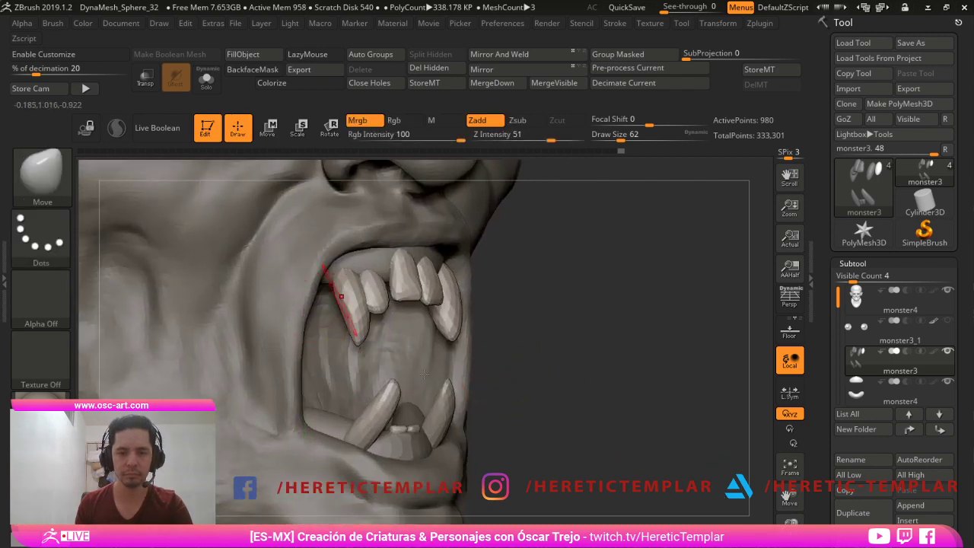
# - Isolate the pair of upper fangs with the Move brush at draw size 108, and unhide all the teeth
pyautogui.keyDown('ctrl'); pyautogui.keyDown('shift'); pyautogui.click(351, 313); pyautogui.keyUp('shift'); pyautogui.keyUp('ctrl')
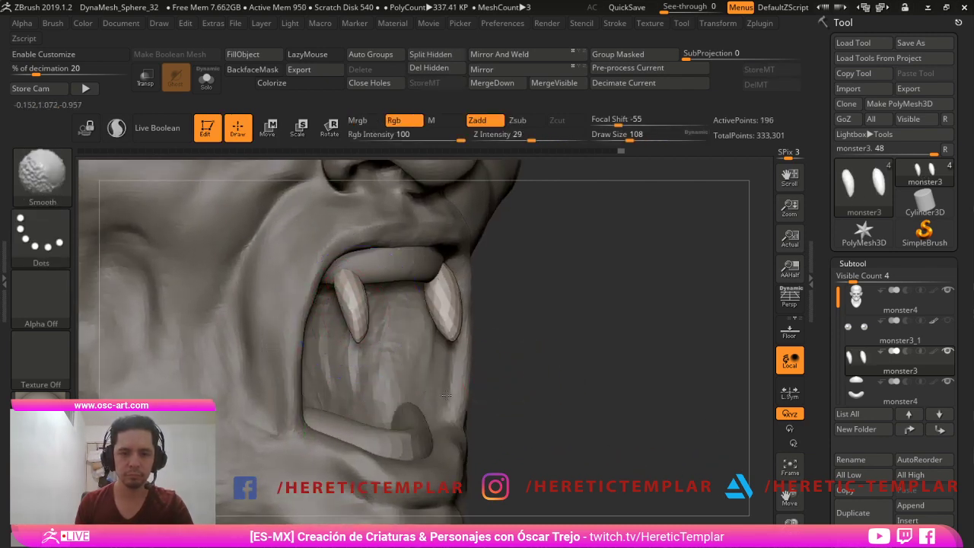
pyautogui.keyDown('alt'); pyautogui.moveTo(640, 410); pyautogui.dragTo(554, 318); pyautogui.keyUp('alt')
pyautogui.keyDown('ctrl'); pyautogui.keyDown('shift'); pyautogui.click(565, 356); pyautogui.keyUp('shift'); pyautogui.keyUp('ctrl')
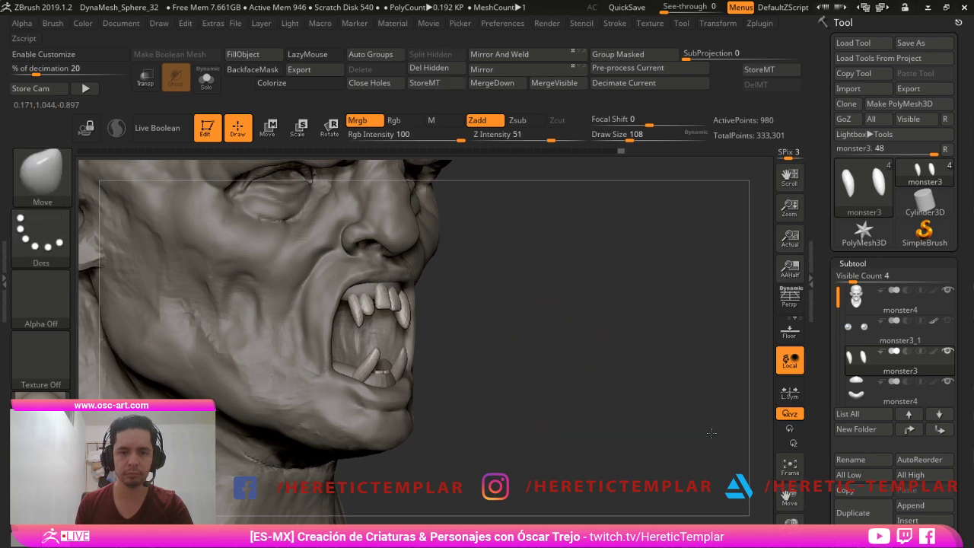
pyautogui.moveTo(713, 433); pyautogui.dragTo(626, 411)
pyautogui.moveTo(308, 390); pyautogui.dragTo(586, 465)
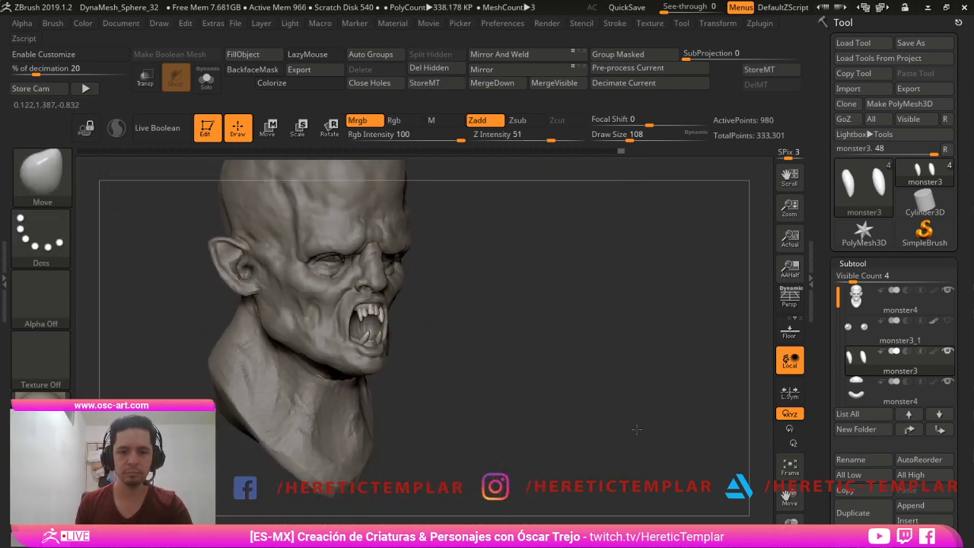
# - Set the draw size to 101 and switch to the Move Topological brush for the upper teeth
pyautogui.keyDown('alt'); pyautogui.moveTo(635, 428); pyautogui.dragTo(689, 517); pyautogui.keyUp('alt')
pyautogui.press('s')
pyautogui.click(456, 374)
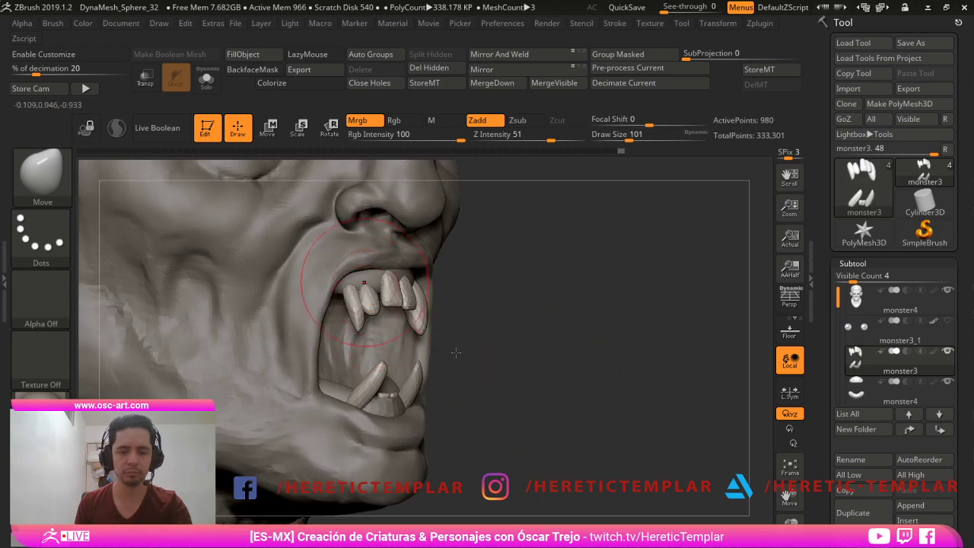
pyautogui.press('b')
pyautogui.press('m')
pyautogui.press('t')
pyautogui.moveTo(550, 398); pyautogui.dragTo(669, 420)
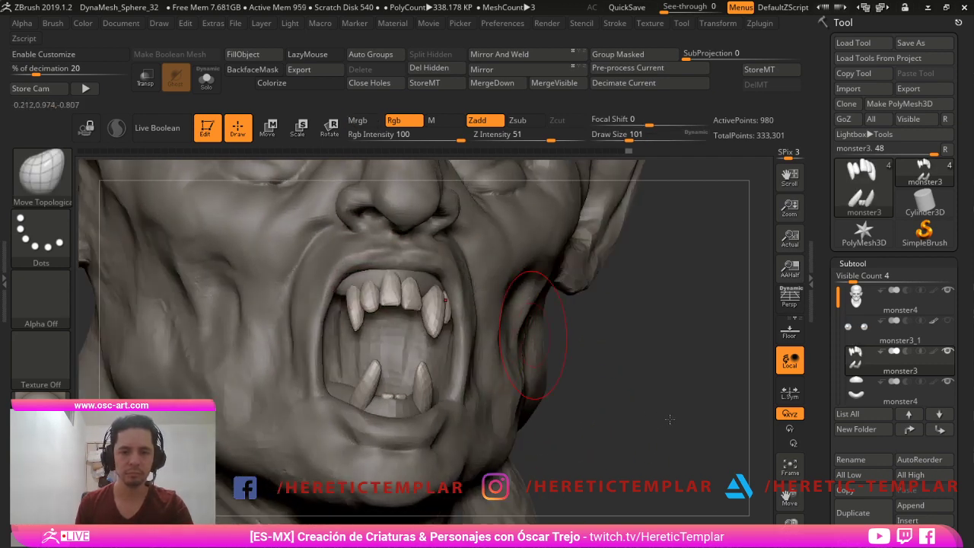
pyautogui.keyDown('alt'); pyautogui.moveTo(755, 467); pyautogui.dragTo(737, 501); pyautogui.keyUp('alt')
pyautogui.keyDown('alt'); pyautogui.moveTo(723, 459); pyautogui.dragTo(735, 429); pyautogui.keyUp('alt')
pyautogui.moveTo(735, 429)
pyautogui.mouseDown()
pyautogui.moveTo(755, 424)
pyautogui.moveTo(722, 486)
pyautogui.mouseUp()
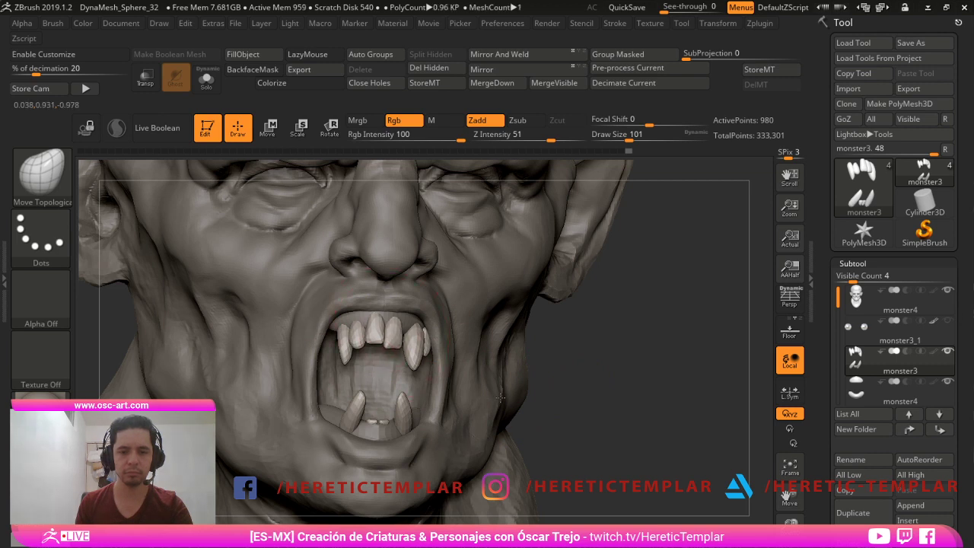
# - Adjust the upper incisors and fangs with the Move Topological brush, using draw sizes 71, 94 and 268
pyautogui.press('s')
pyautogui.moveTo(496, 431); pyautogui.dragTo(491, 432)
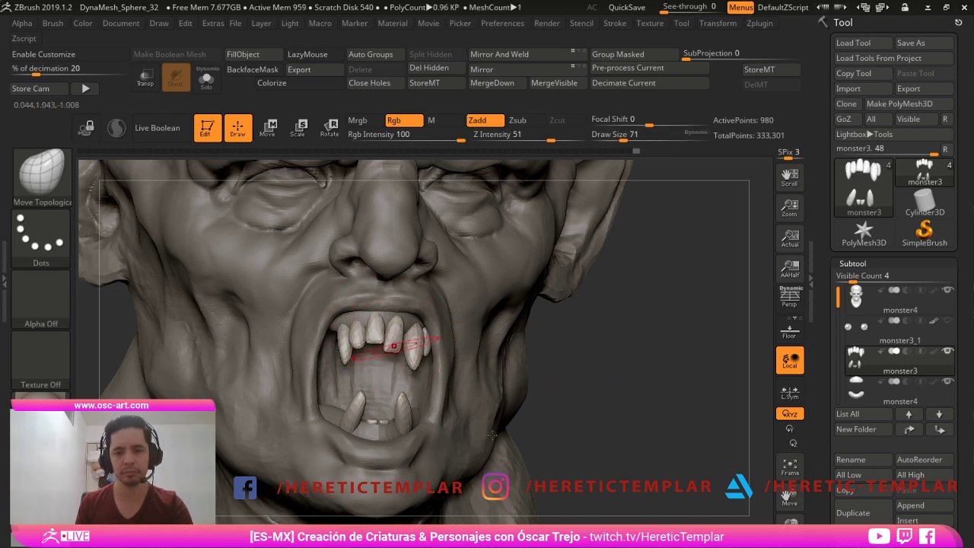
pyautogui.press('s')
pyautogui.moveTo(447, 432); pyautogui.dragTo(455, 431)
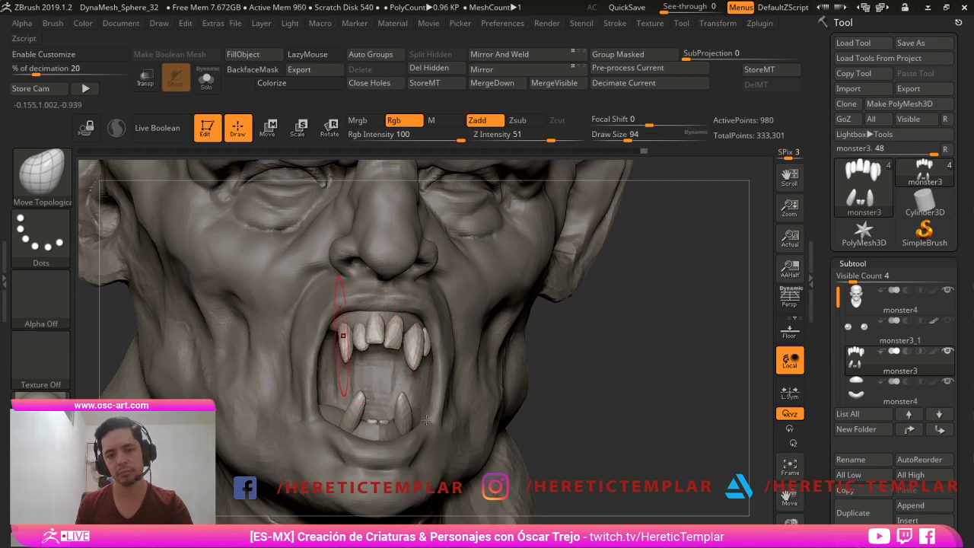
pyautogui.moveTo(669, 447)
pyautogui.keyDown('alt'); pyautogui.mouseDown()
pyautogui.moveTo(752, 413)
pyautogui.moveTo(674, 446)
pyautogui.moveTo(690, 452)
pyautogui.moveTo(536, 452)
pyautogui.moveTo(495, 490)
pyautogui.mouseUp(); pyautogui.keyUp('alt')
pyautogui.press('s')
pyautogui.moveTo(395, 442); pyautogui.dragTo(438, 449)
pyautogui.moveTo(438, 449); pyautogui.dragTo(537, 461)
pyautogui.moveTo(645, 488)
pyautogui.mouseDown()
pyautogui.moveTo(641, 453)
pyautogui.moveTo(629, 446)
pyautogui.moveTo(660, 456)
pyautogui.moveTo(624, 452)
pyautogui.moveTo(660, 449)
pyautogui.moveTo(652, 454)
pyautogui.moveTo(645, 437)
pyautogui.moveTo(654, 450)
pyautogui.mouseUp()
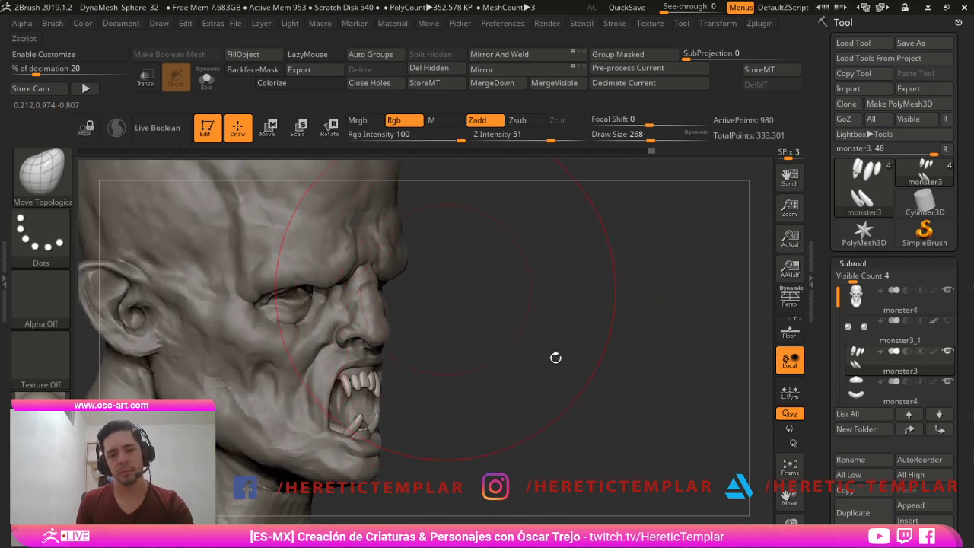
pyautogui.moveTo(585, 424); pyautogui.dragTo(499, 385)
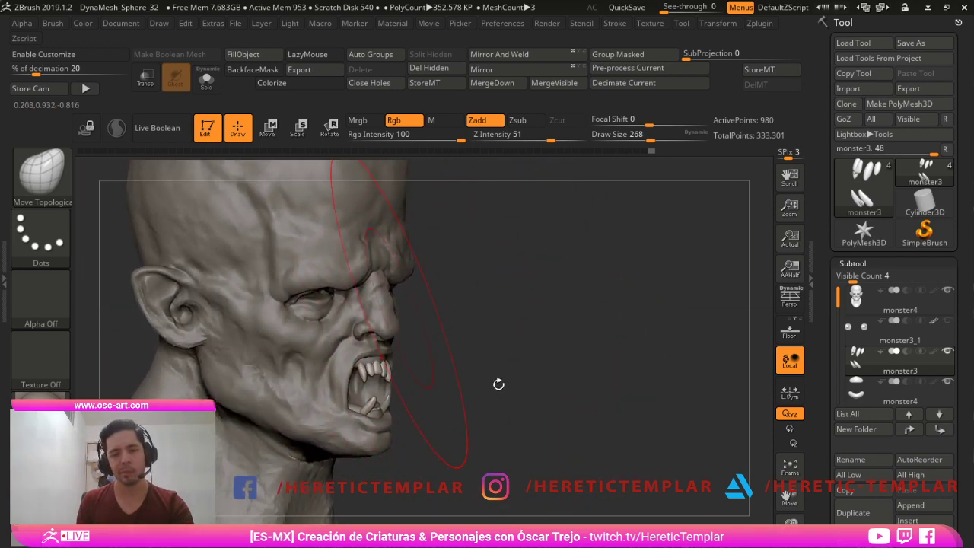
# - Select the head subtool and switch to the Standard brush at draw size 51
pyautogui.press('s')
pyautogui.moveTo(403, 350); pyautogui.dragTo(381, 350)
pyautogui.keyDown('alt'); pyautogui.click(403, 352); pyautogui.keyUp('alt')
pyautogui.moveTo(510, 343); pyautogui.dragTo(445, 338)
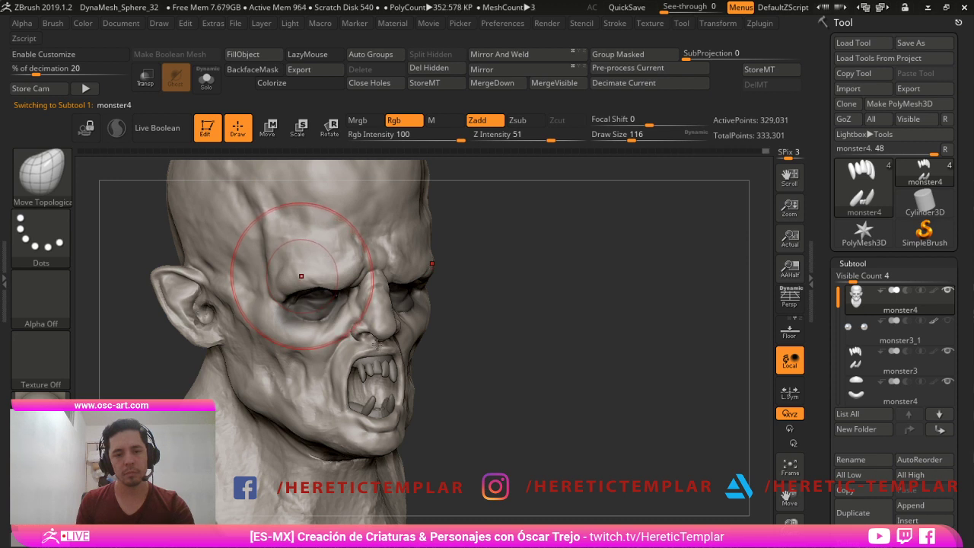
pyautogui.press('b')
pyautogui.press('s')
pyautogui.press('t')
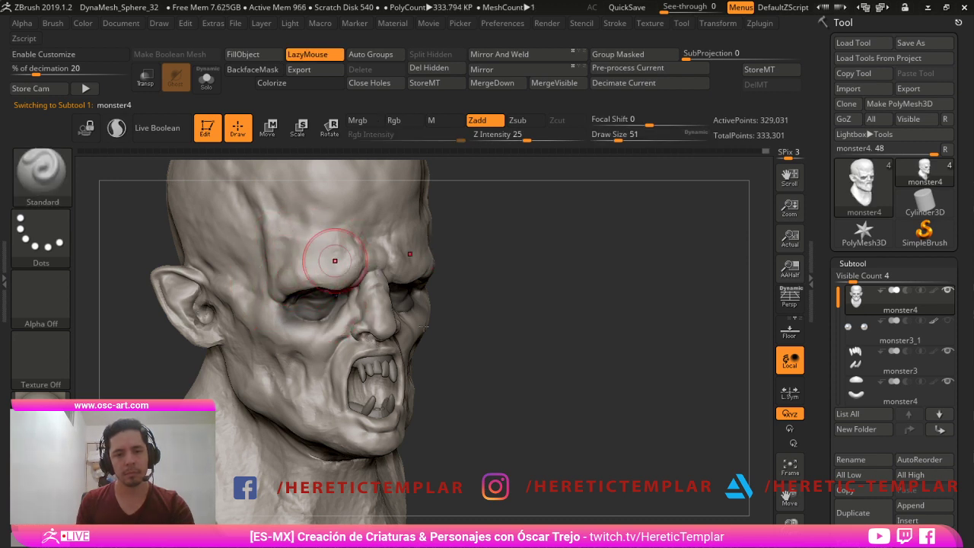
pyautogui.moveTo(581, 381); pyautogui.dragTo(731, 450)
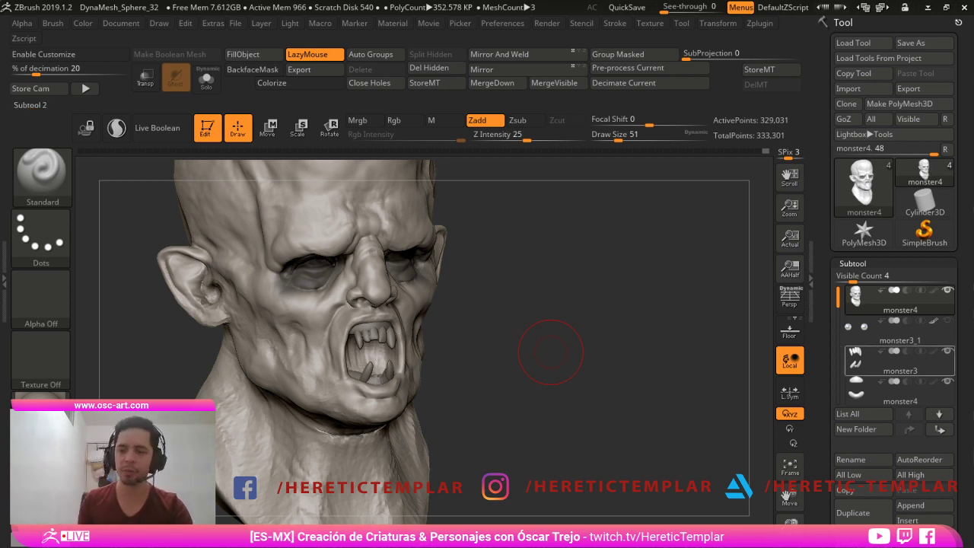
# - Hide the teeth subtool and smooth the lower gum inside the mouth
pyautogui.click(948, 352)
pyautogui.keyDown('alt'); pyautogui.moveTo(644, 423); pyautogui.dragTo(709, 458); pyautogui.keyUp('alt')
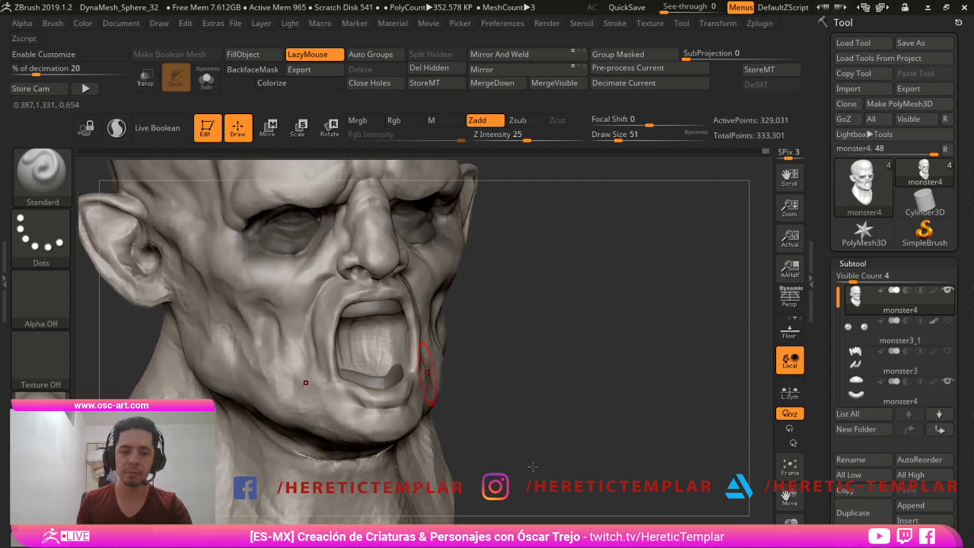
pyautogui.keyDown('alt'); pyautogui.click(388, 373); pyautogui.keyUp('alt')
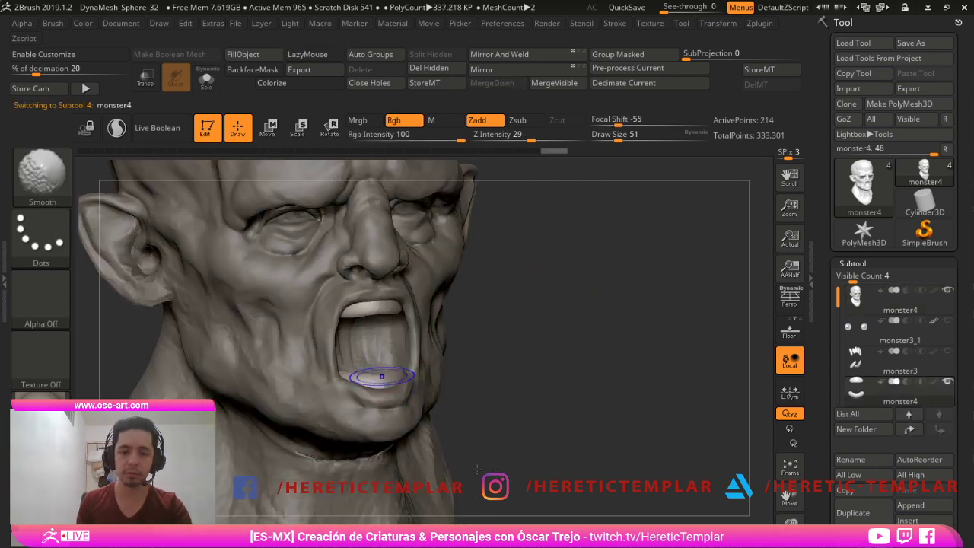
pyautogui.keyDown('shift'); pyautogui.moveTo(381, 374); pyautogui.dragTo(396, 373); pyautogui.keyUp('shift')
pyautogui.moveTo(528, 374)
pyautogui.mouseDown()
pyautogui.moveTo(660, 467)
pyautogui.moveTo(623, 447)
pyautogui.moveTo(352, 510)
pyautogui.moveTo(554, 453)
pyautogui.mouseUp()
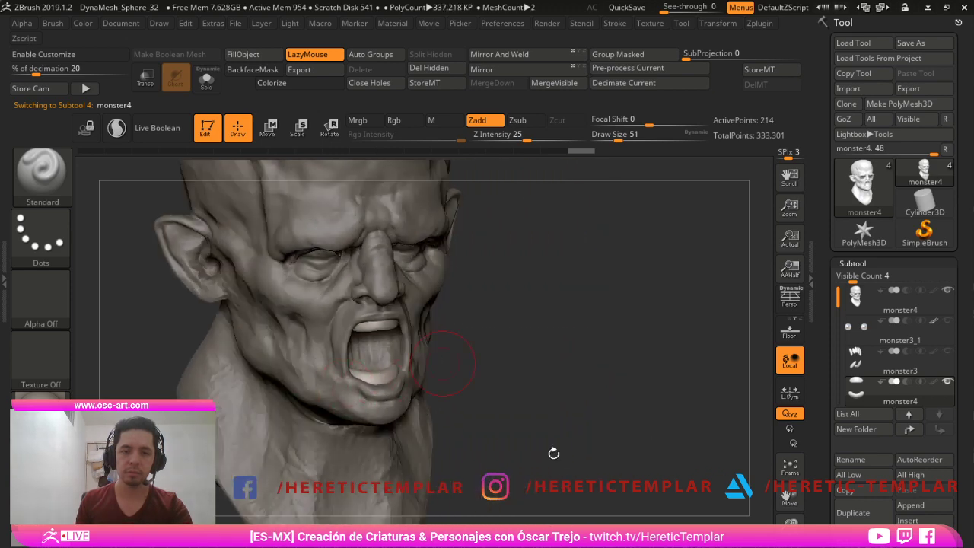
pyautogui.keyDown('alt'); pyautogui.moveTo(648, 433); pyautogui.dragTo(631, 413); pyautogui.keyUp('alt')
# - Select the head subtool and show the eyeballs
pyautogui.keyDown('alt'); pyautogui.click(447, 329); pyautogui.keyUp('alt')
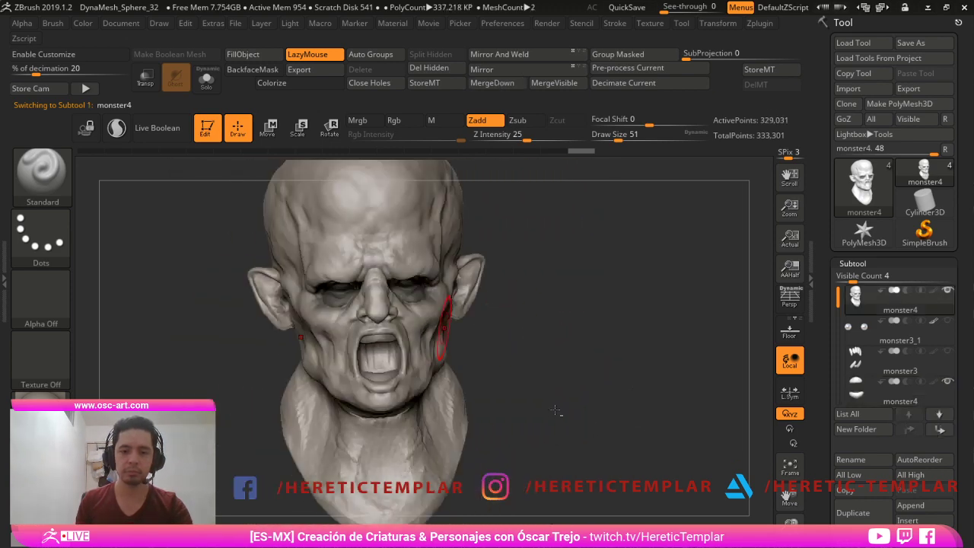
pyautogui.keyDown('alt'); pyautogui.moveTo(502, 319); pyautogui.dragTo(488, 351); pyautogui.keyUp('alt')
pyautogui.click(948, 320)
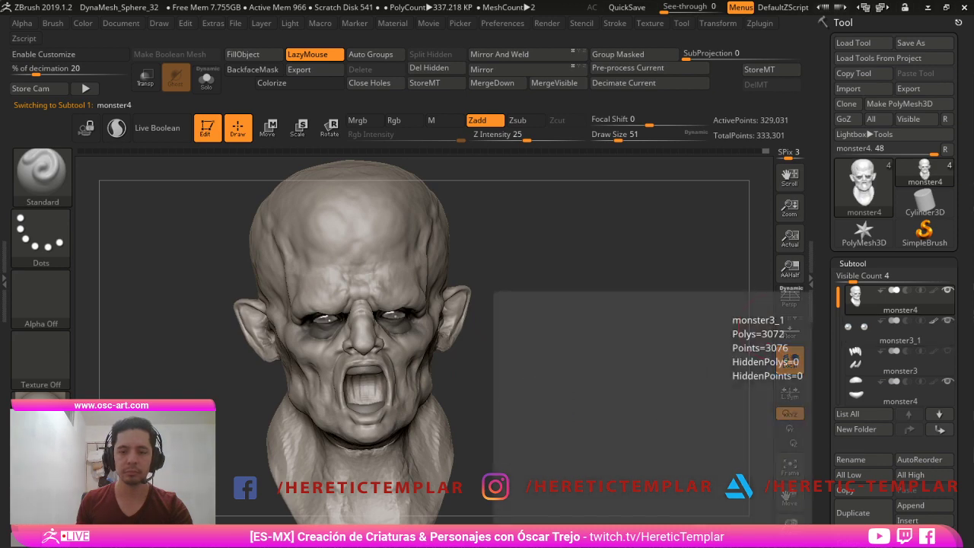
pyautogui.keyDown('alt'); pyautogui.moveTo(731, 404); pyautogui.dragTo(656, 408); pyautogui.keyUp('alt')
pyautogui.moveTo(520, 343); pyautogui.dragTo(603, 467)
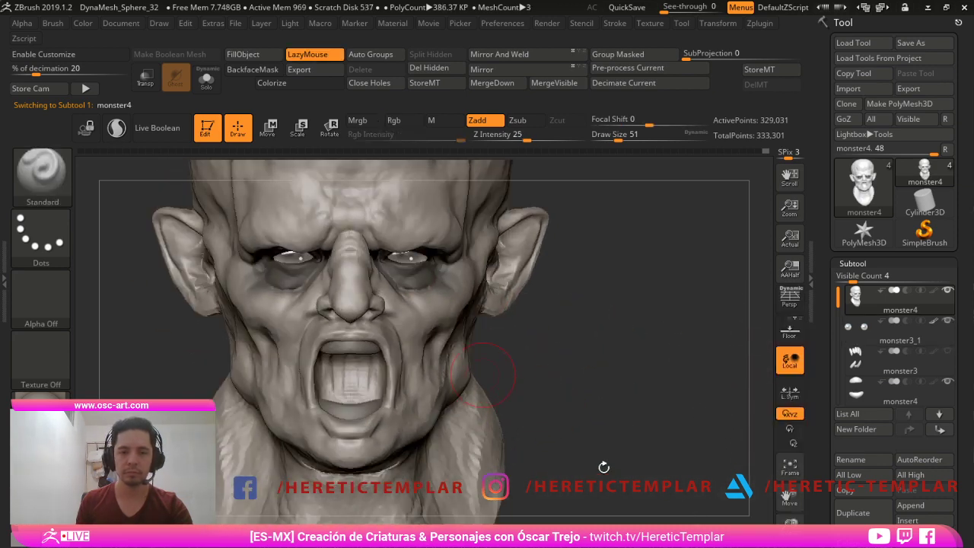
# - Select the eyeballs and paint them black with the Paint brush at draw size 51
pyautogui.keyDown('alt'); pyautogui.click(408, 259); pyautogui.keyUp('alt')
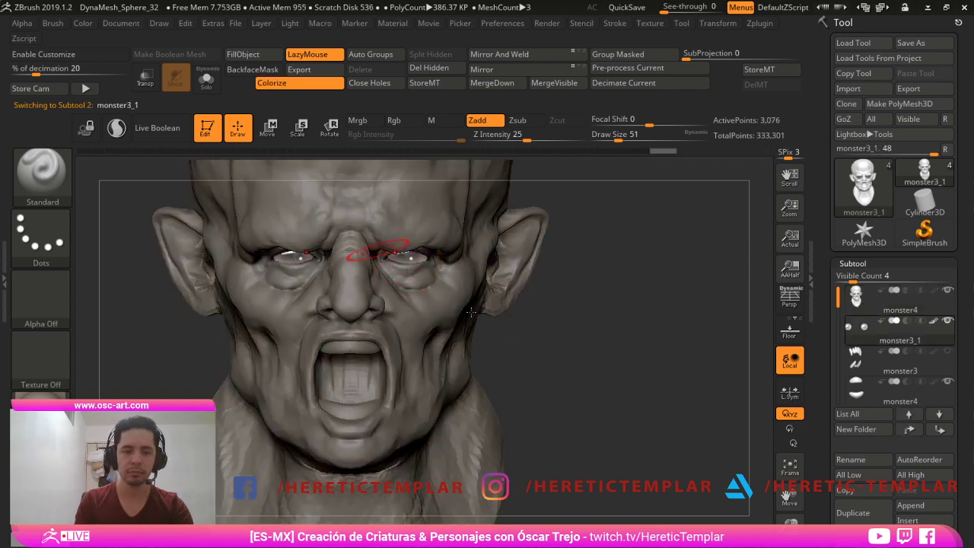
pyautogui.press('b')
pyautogui.press('p')
pyautogui.press('a')
pyautogui.click(185, 279)
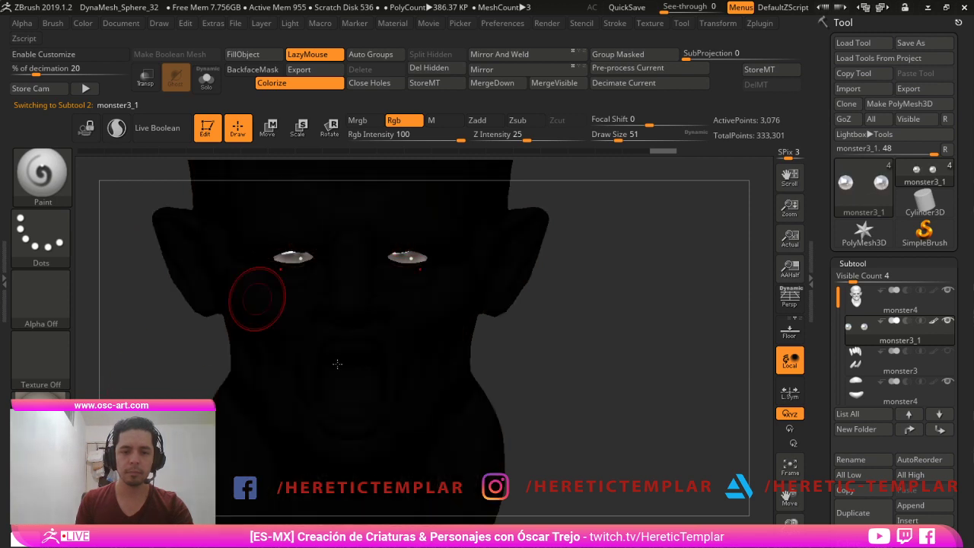
pyautogui.moveTo(401, 255)
pyautogui.mouseDown()
pyautogui.moveTo(423, 258)
pyautogui.moveTo(398, 260)
pyautogui.mouseUp()
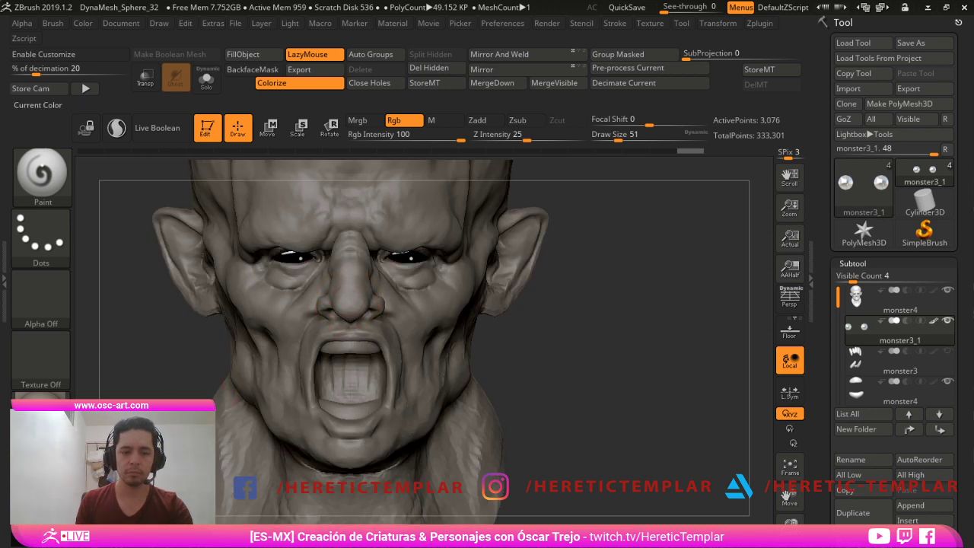
# - Paint the eyes red with the Paint brush at draw size 35, and reselect the head
pyautogui.click(42, 481)
pyautogui.press('s')
pyautogui.moveTo(284, 290); pyautogui.dragTo(291, 263)
pyautogui.press('v')
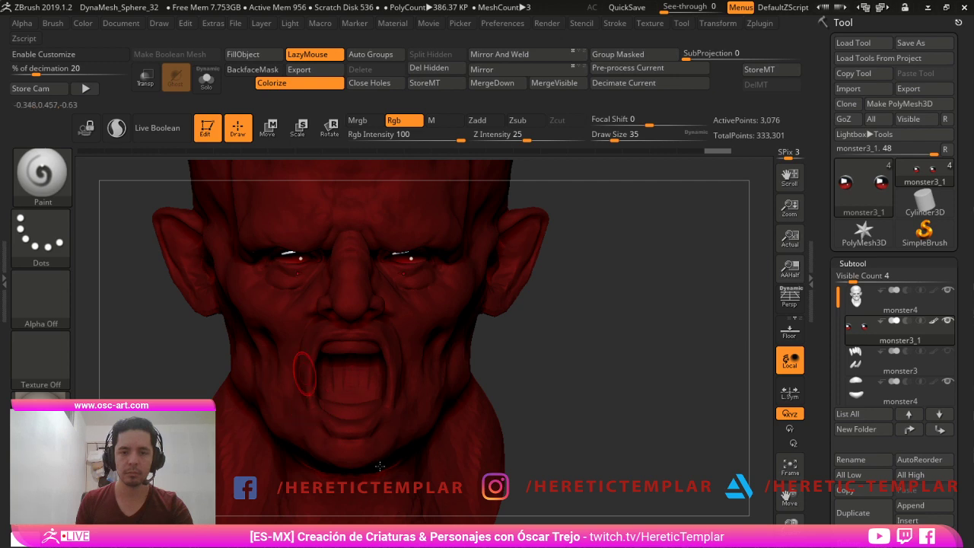
pyautogui.keyDown('alt'); pyautogui.click(457, 320); pyautogui.keyUp('alt')
pyautogui.moveTo(559, 374); pyautogui.dragTo(686, 389)
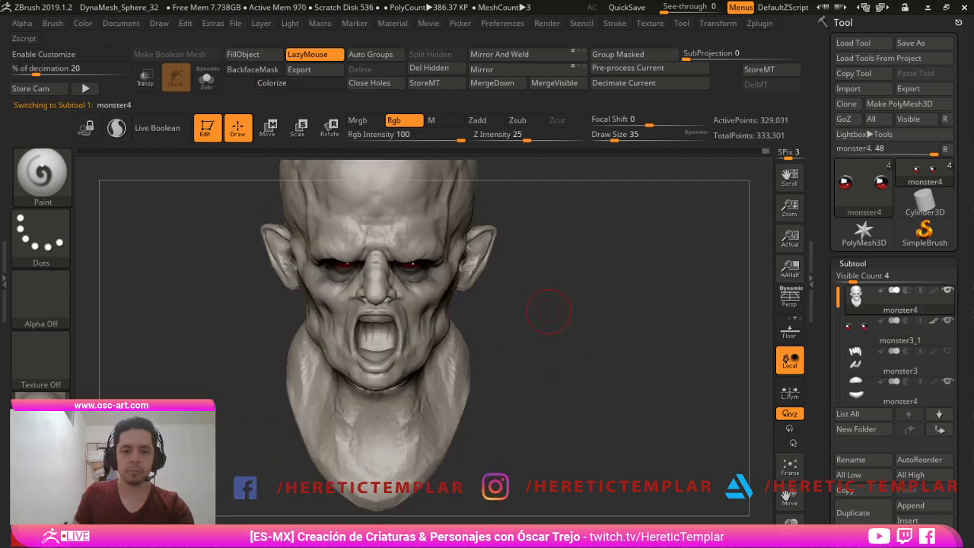
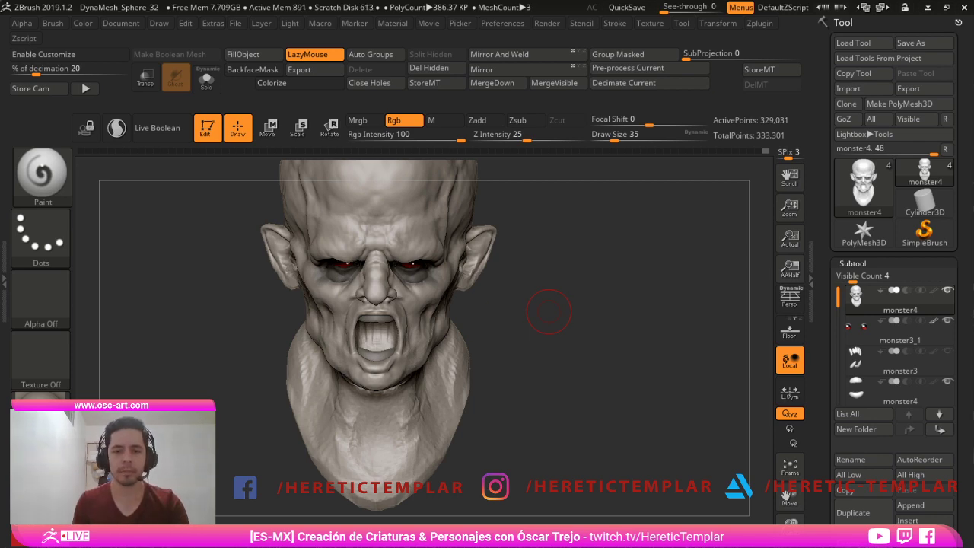
# - Show and duplicate the teeth subtool, and set the draw size to 108
pyautogui.keyDown('alt'); pyautogui.moveTo(554, 356); pyautogui.dragTo(626, 376); pyautogui.keyUp('alt')
pyautogui.click(875, 363)
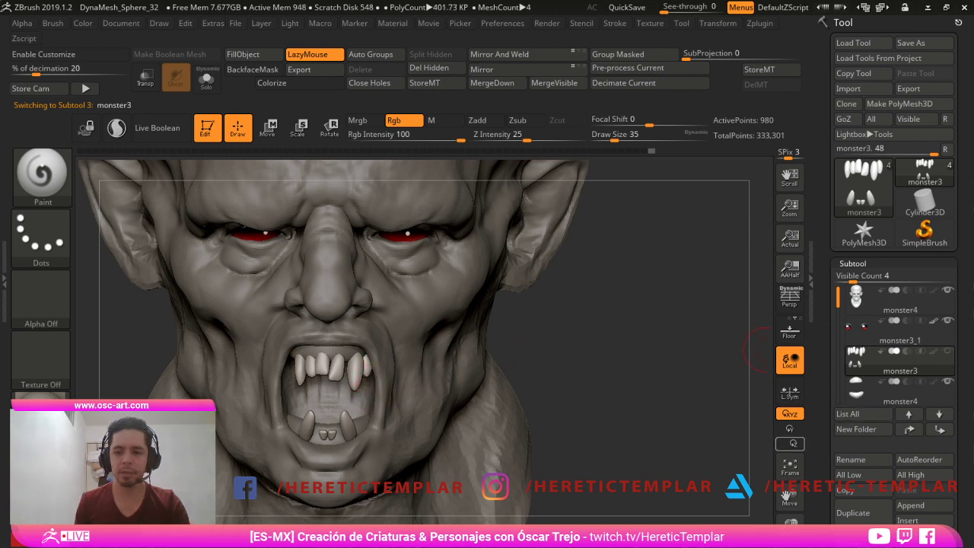
pyautogui.click(853, 512)
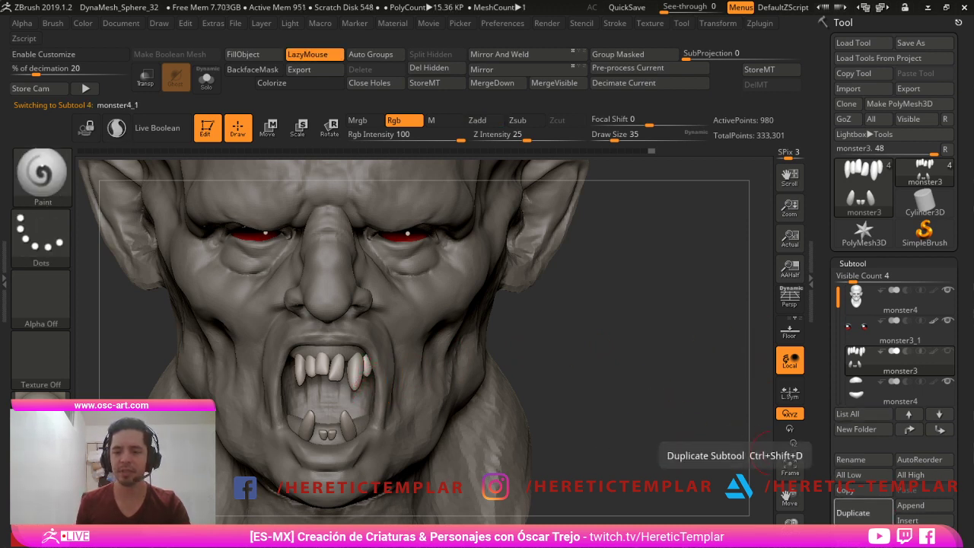
pyautogui.moveTo(730, 465); pyautogui.dragTo(758, 496)
pyautogui.press('s')
pyautogui.moveTo(376, 409); pyautogui.dragTo(391, 410)
pyautogui.moveTo(373, 403)
pyautogui.keyDown('shift'); pyautogui.mouseDown()
pyautogui.moveTo(335, 411)
pyautogui.moveTo(360, 407)
pyautogui.mouseUp(); pyautogui.keyUp('shift')
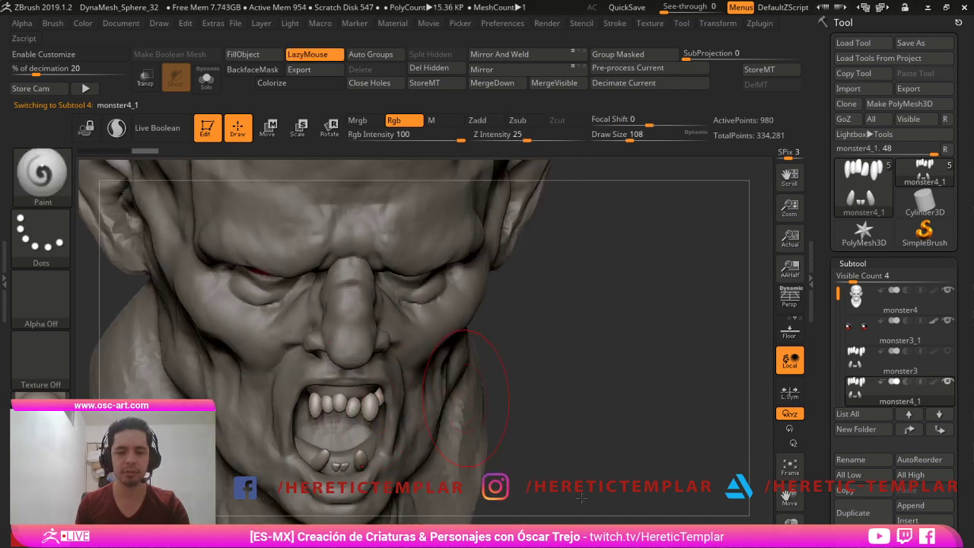
# - Hide the upper and lower fangs in the duplicated teeth and delete the hidden geometry
pyautogui.moveTo(581, 498); pyautogui.dragTo(586, 442)
pyautogui.keyDown('ctrl'); pyautogui.keyDown('shift'); pyautogui.click(356, 362); pyautogui.keyUp('shift'); pyautogui.keyUp('ctrl')
pyautogui.keyDown('ctrl'); pyautogui.keyDown('shift'); pyautogui.moveTo(548, 384); pyautogui.dragTo(557, 396); pyautogui.keyUp('shift'); pyautogui.keyUp('ctrl')
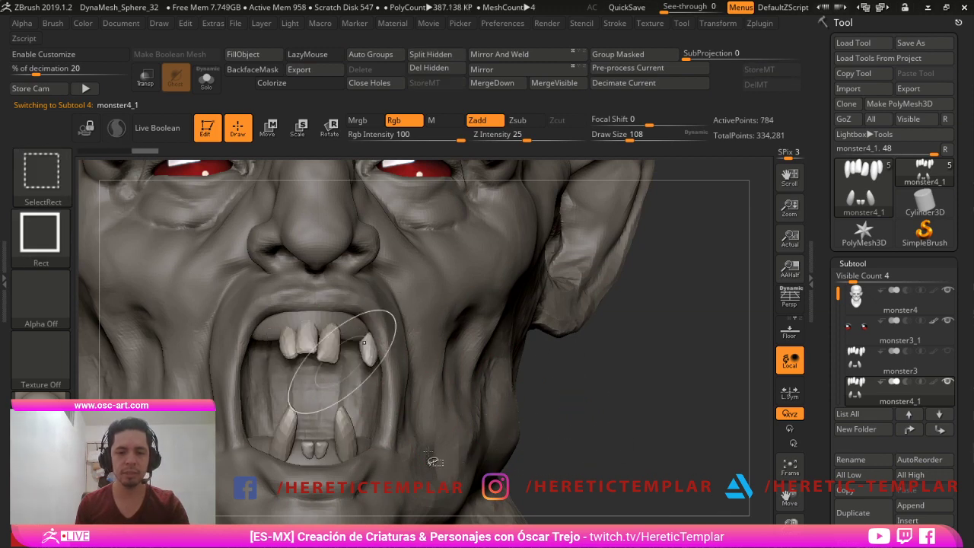
pyautogui.keyDown('ctrl'); pyautogui.keyDown('shift'); pyautogui.click(348, 435); pyautogui.keyUp('shift'); pyautogui.keyUp('ctrl')
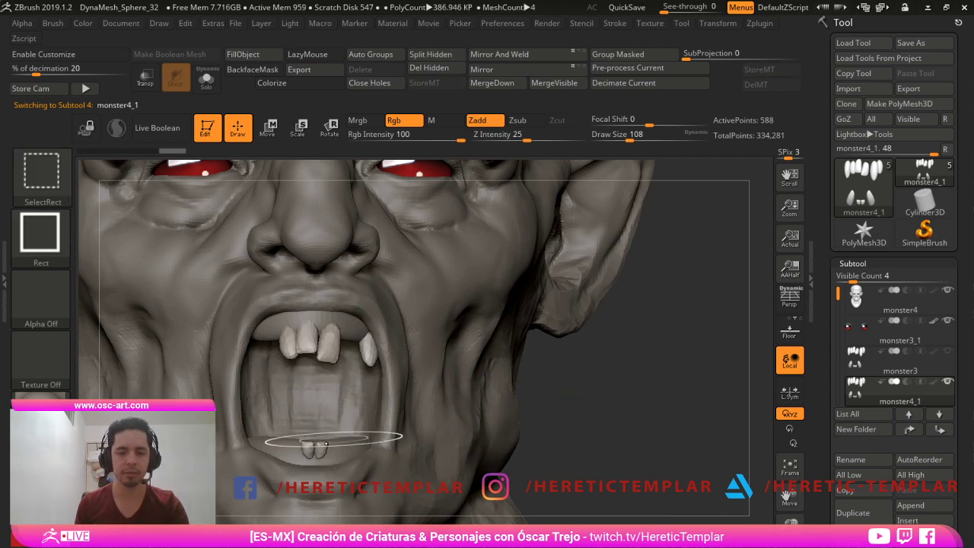
pyautogui.moveTo(538, 385)
pyautogui.keyDown('alt'); pyautogui.mouseDown()
pyautogui.moveTo(462, 225)
pyautogui.moveTo(576, 279)
pyautogui.mouseUp(); pyautogui.keyUp('alt')
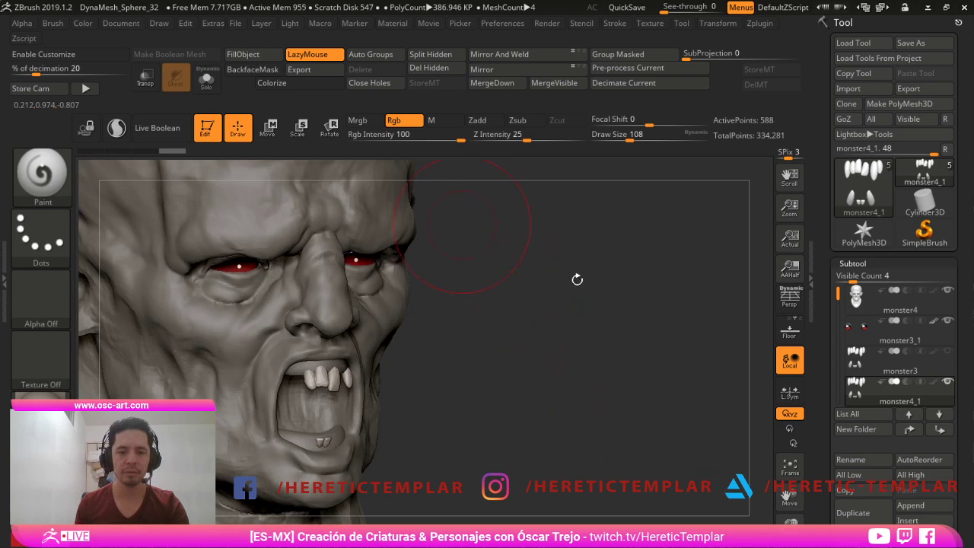
pyautogui.click(430, 68)
# - Select the teeth and adjust the two small lower front teeth with the Move brush, starting at draw size 71
pyautogui.moveTo(624, 426)
pyautogui.mouseDown()
pyautogui.moveTo(648, 377)
pyautogui.moveTo(449, 380)
pyautogui.mouseUp()
pyautogui.moveTo(449, 304)
pyautogui.keyDown('alt'); pyautogui.mouseDown()
pyautogui.moveTo(443, 412)
pyautogui.moveTo(441, 398)
pyautogui.mouseUp(); pyautogui.keyUp('alt')
pyautogui.press('b')
pyautogui.press('m')
pyautogui.press('v')
pyautogui.press('[')
pyautogui.moveTo(196, 363)
pyautogui.keyDown('alt'); pyautogui.mouseDown()
pyautogui.moveTo(246, 456)
pyautogui.moveTo(442, 426)
pyautogui.mouseUp(); pyautogui.keyUp('alt')
pyautogui.moveTo(443, 310)
pyautogui.keyDown('alt'); pyautogui.mouseDown()
pyautogui.moveTo(552, 386)
pyautogui.moveTo(495, 330)
pyautogui.moveTo(526, 371)
pyautogui.mouseUp(); pyautogui.keyUp('alt')
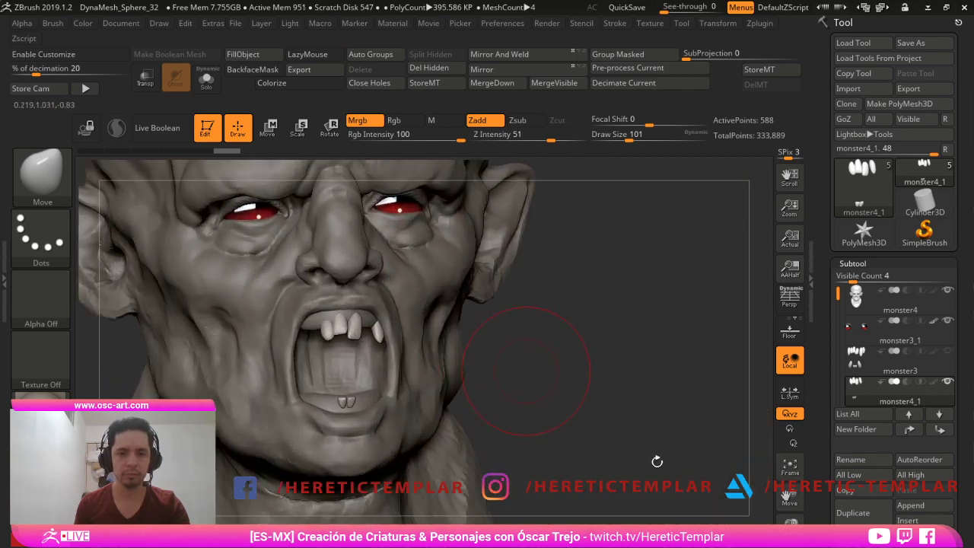
pyautogui.keyDown('alt'); pyautogui.click(490, 418); pyautogui.keyUp('alt')
pyautogui.press('[')
pyautogui.press('[')
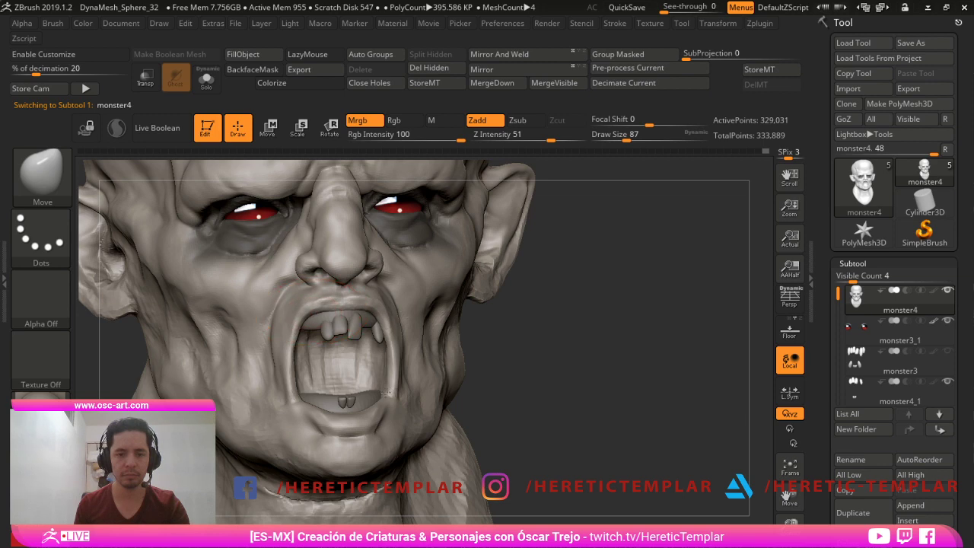
pyautogui.keyDown('alt'); pyautogui.moveTo(506, 396); pyautogui.dragTo(530, 347); pyautogui.keyUp('alt')
pyautogui.moveTo(471, 343)
pyautogui.mouseDown()
pyautogui.moveTo(534, 357)
pyautogui.moveTo(435, 402)
pyautogui.mouseUp()
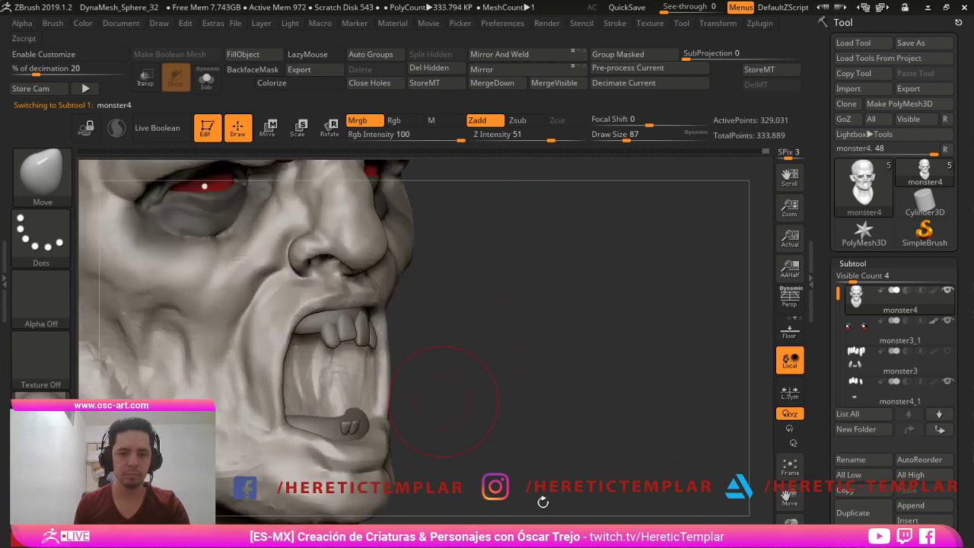
pyautogui.keyDown('alt'); pyautogui.click(352, 427); pyautogui.keyUp('alt')
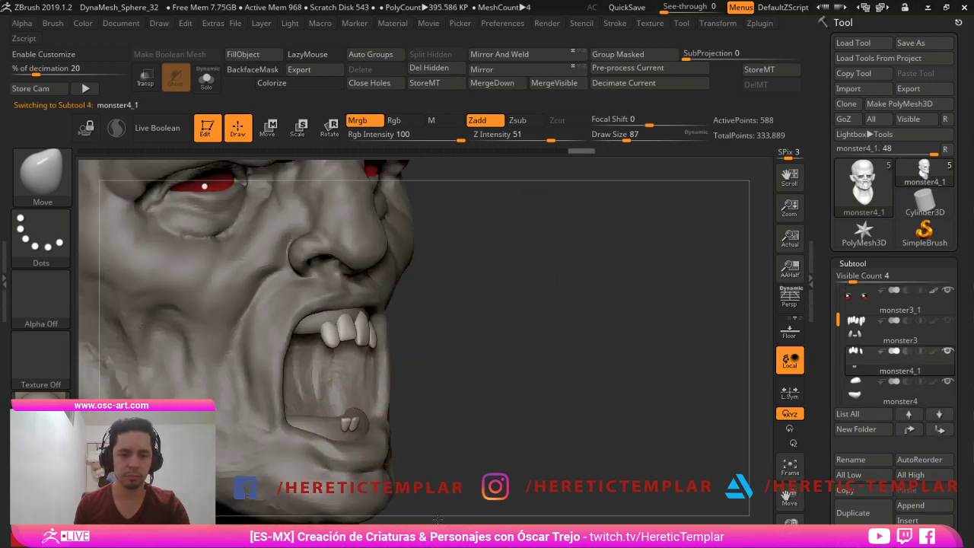
pyautogui.press('[')
pyautogui.press('[')
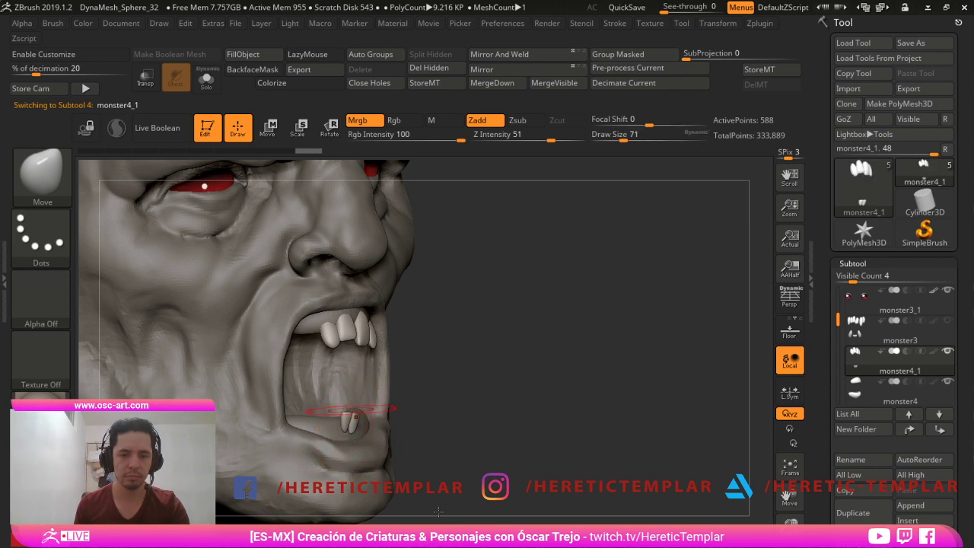
pyautogui.moveTo(559, 479)
pyautogui.mouseDown()
pyautogui.moveTo(480, 456)
pyautogui.moveTo(442, 430)
pyautogui.mouseUp()
pyautogui.press(']')
pyautogui.press(']')
pyautogui.press(']')
pyautogui.moveTo(355, 438)
pyautogui.mouseDown()
pyautogui.moveTo(385, 419)
pyautogui.moveTo(378, 426)
pyautogui.mouseUp()
# - Fit the lower teeth against the gum with the Move brush at draw size 158, and reshape the upper gum at size 77
pyautogui.keyDown('alt'); pyautogui.click(378, 418); pyautogui.keyUp('alt')
pyautogui.press('s')
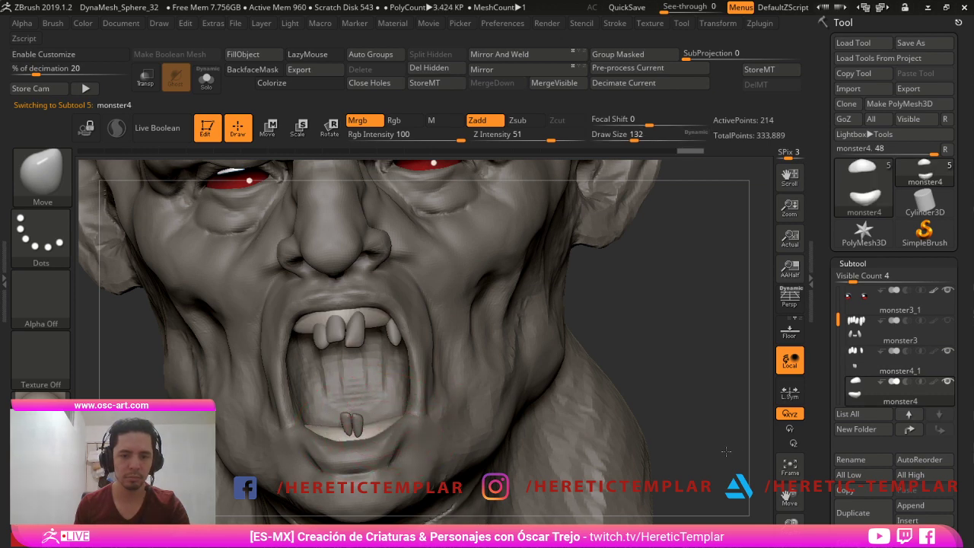
pyautogui.moveTo(756, 461); pyautogui.dragTo(708, 442)
pyautogui.keyDown('alt'); pyautogui.click(469, 430); pyautogui.keyUp('alt')
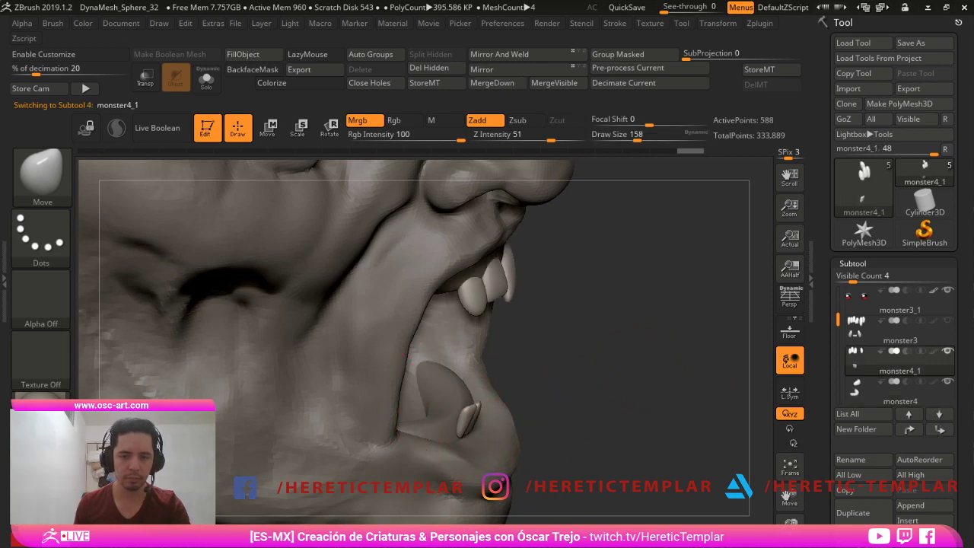
pyautogui.moveTo(520, 415); pyautogui.dragTo(511, 412)
pyautogui.press('s')
pyautogui.keyDown('alt'); pyautogui.click(520, 255); pyautogui.keyUp('alt')
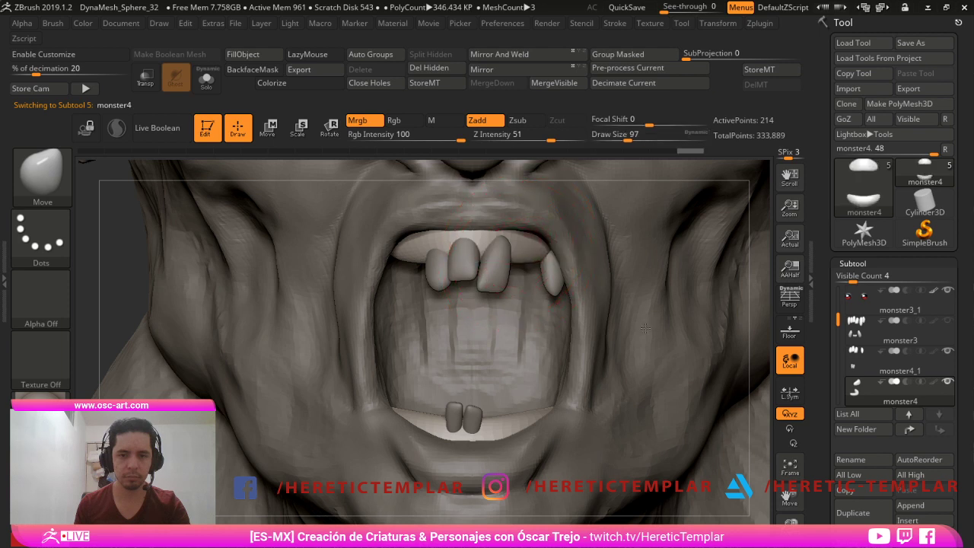
pyautogui.moveTo(535, 252); pyautogui.dragTo(531, 244)
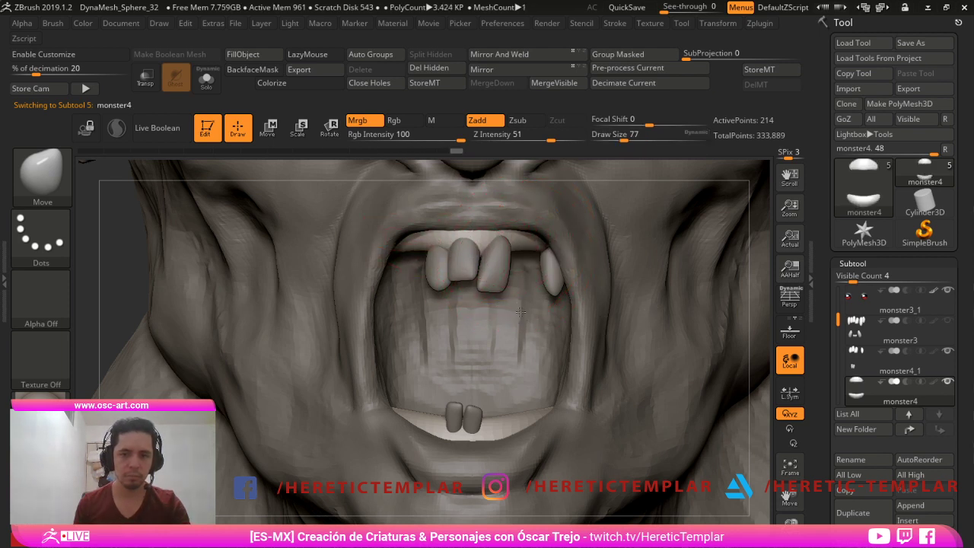
# - Select the head and insert a sphere inside the open mouth with the IMM Primitives brush's Insert Sphere
pyautogui.press('f')
pyautogui.press('f')
pyautogui.keyDown('alt'); pyautogui.moveTo(746, 379); pyautogui.dragTo(741, 460); pyautogui.keyUp('alt')
pyautogui.keyDown('alt'); pyautogui.click(567, 449); pyautogui.keyUp('alt')
pyautogui.keyDown('alt'); pyautogui.moveTo(647, 388); pyautogui.dragTo(790, 421); pyautogui.keyUp('alt')
pyautogui.moveTo(601, 335)
pyautogui.mouseDown()
pyautogui.moveTo(587, 337)
pyautogui.moveTo(615, 343)
pyautogui.moveTo(548, 350)
pyautogui.moveTo(632, 352)
pyautogui.mouseUp()
pyautogui.keyDown('alt'); pyautogui.moveTo(813, 449); pyautogui.dragTo(815, 492); pyautogui.keyUp('alt')
pyautogui.moveTo(652, 370); pyautogui.dragTo(675, 363)
pyautogui.press('b')
pyautogui.press('i')
pyautogui.press('p')
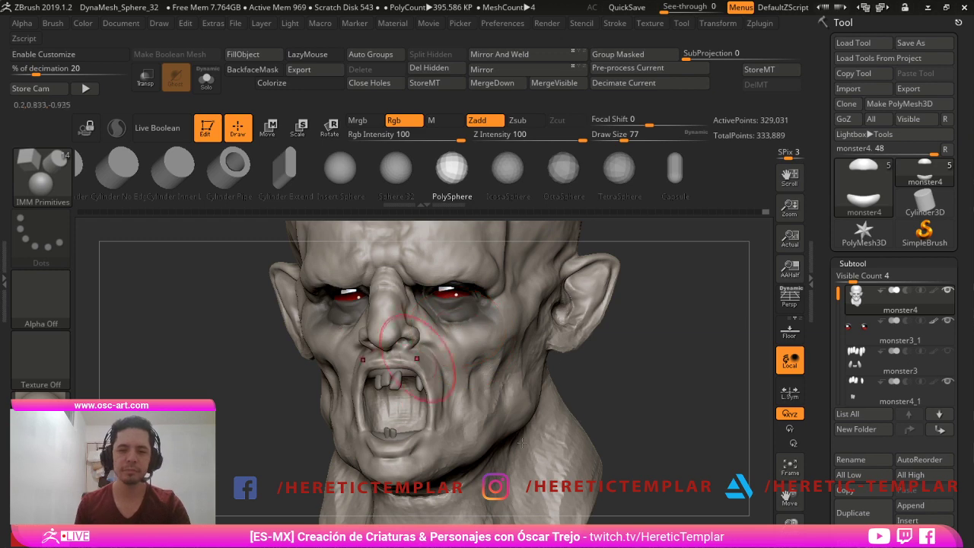
pyautogui.keyDown('shift'); pyautogui.moveTo(228, 358); pyautogui.dragTo(251, 356); pyautogui.keyUp('shift')
pyautogui.click(342, 174)
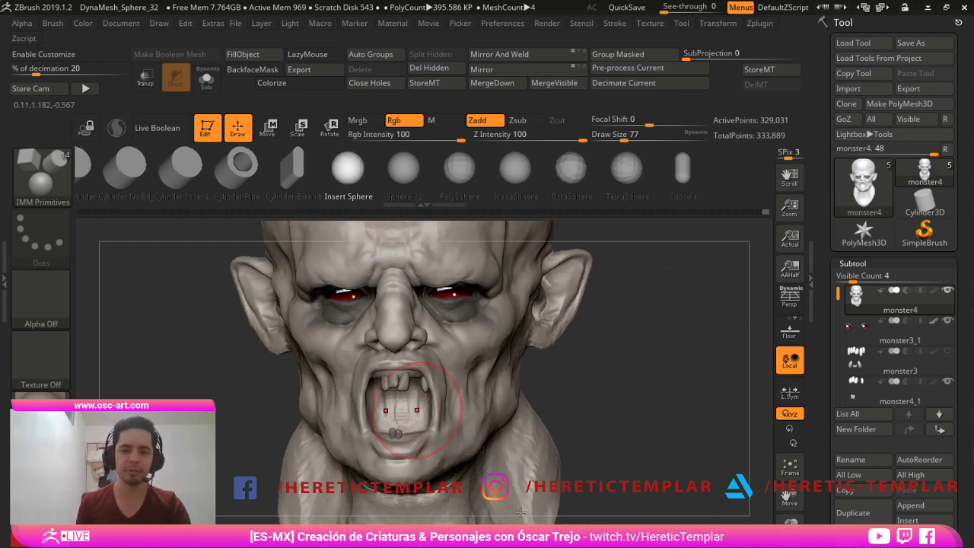
pyautogui.keyDown('shift'); pyautogui.moveTo(411, 404); pyautogui.dragTo(579, 391, button='right'); pyautogui.keyUp('shift')
# - Pull the inserted sphere out of the mouth into a long curved tongue with the Move brush, using draw size 145
pyautogui.press('b')
pyautogui.press('m')
pyautogui.press('v')
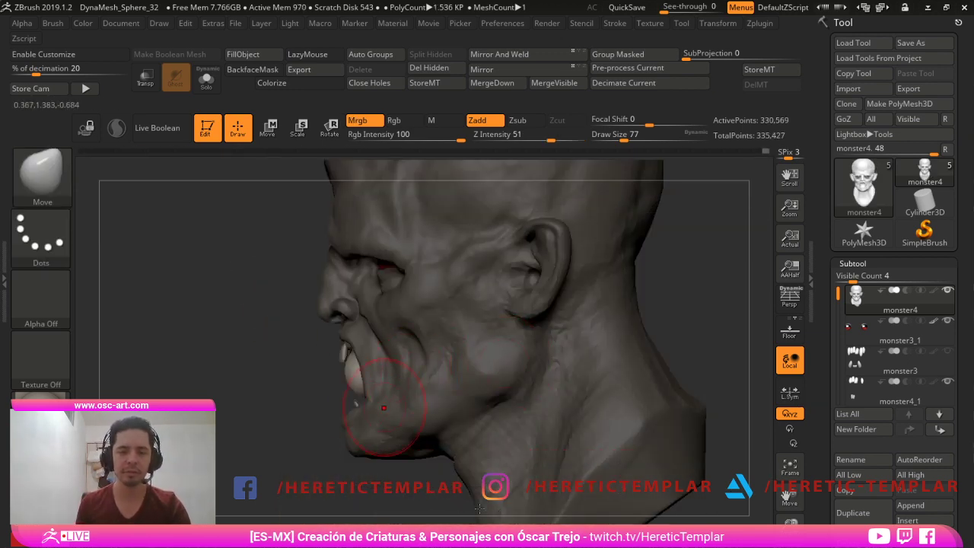
pyautogui.moveTo(342, 379)
pyautogui.mouseDown()
pyautogui.moveTo(291, 437)
pyautogui.moveTo(320, 419)
pyautogui.moveTo(312, 437)
pyautogui.moveTo(282, 447)
pyautogui.mouseUp()
pyautogui.press('s')
pyautogui.click(316, 439)
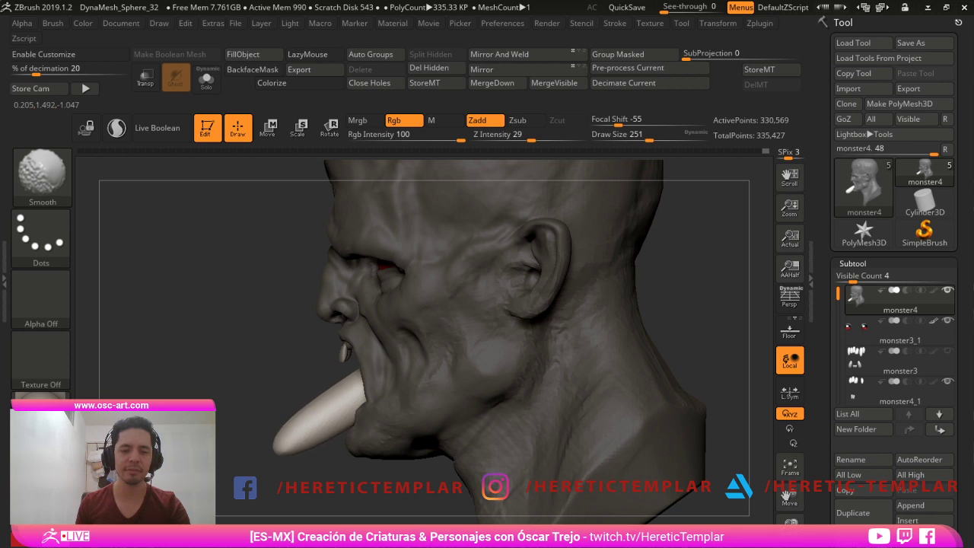
pyautogui.hotkey('ctrl', 'z')
pyautogui.hotkey('ctrl', 'z')
pyautogui.hotkey('ctrl', 'z')
pyautogui.moveTo(331, 417); pyautogui.dragTo(362, 403, button='right')
pyautogui.moveTo(353, 454)
pyautogui.mouseDown()
pyautogui.moveTo(364, 466)
pyautogui.moveTo(321, 478)
pyautogui.mouseUp()
pyautogui.press('s')
pyautogui.moveTo(321, 398); pyautogui.dragTo(298, 411)
pyautogui.press('s')
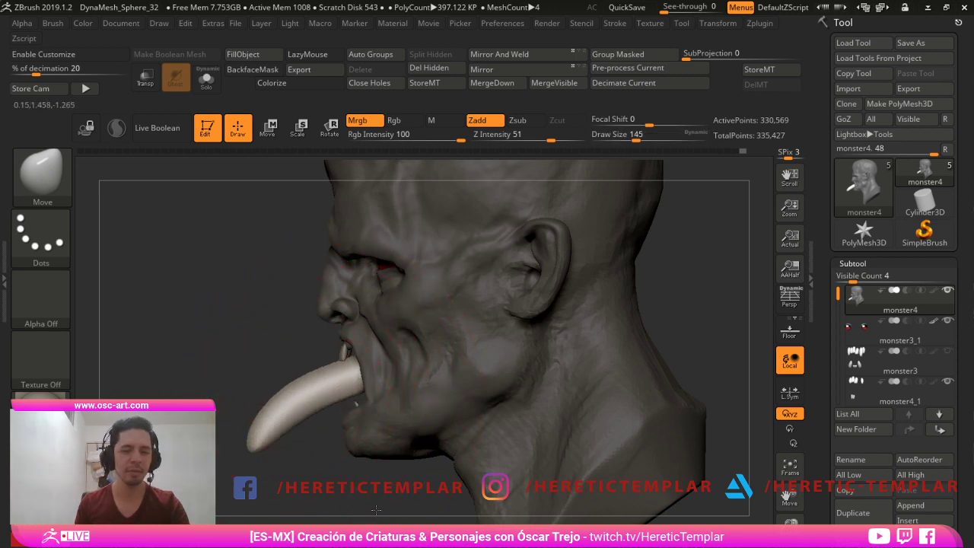
# - Bend the tongue down over the chin with the Move brush at draw sizes 167 and 128, and smooth its shape
pyautogui.press(']')
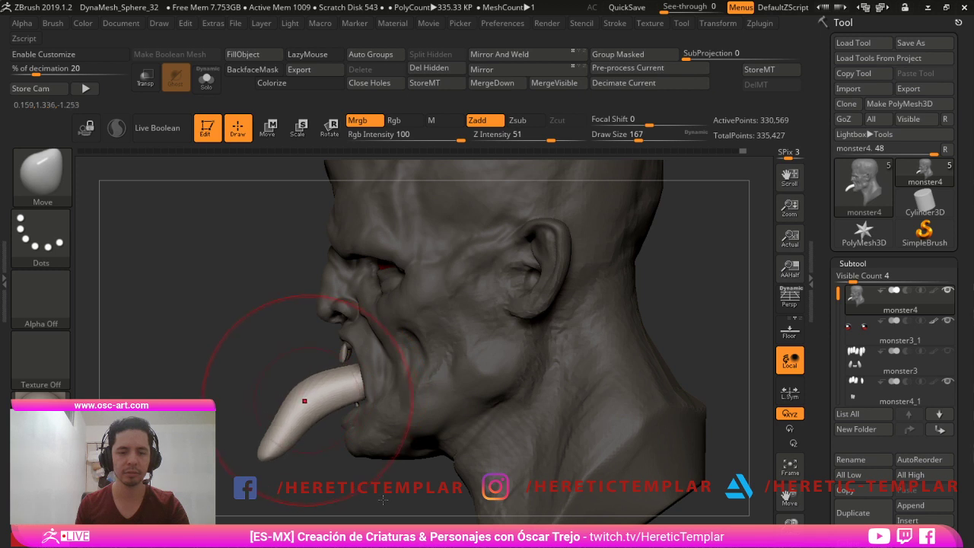
pyautogui.press('s')
pyautogui.moveTo(330, 420); pyautogui.dragTo(325, 420)
pyautogui.moveTo(327, 415)
pyautogui.mouseDown()
pyautogui.moveTo(323, 394)
pyautogui.moveTo(309, 400)
pyautogui.moveTo(317, 432)
pyautogui.mouseUp()
pyautogui.press('s')
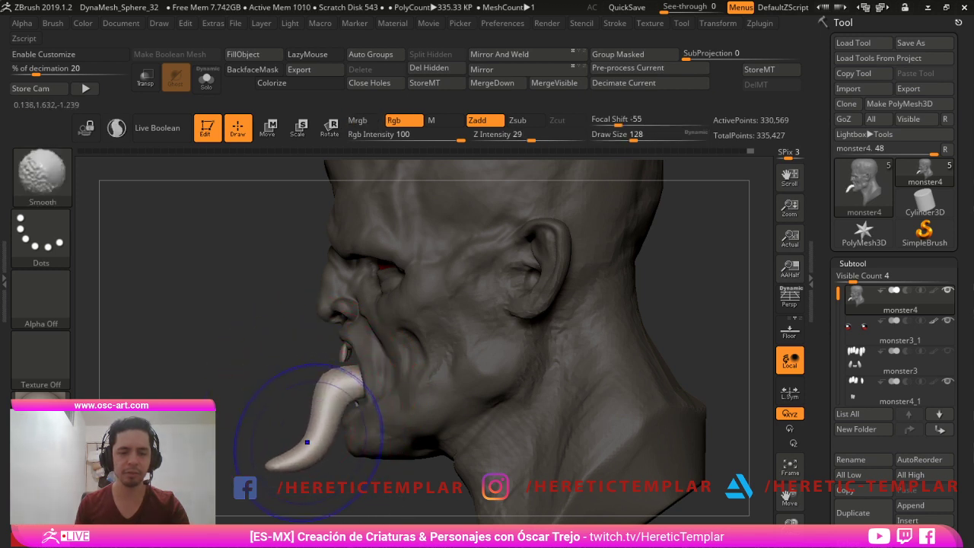
pyautogui.moveTo(228, 361); pyautogui.dragTo(346, 362)
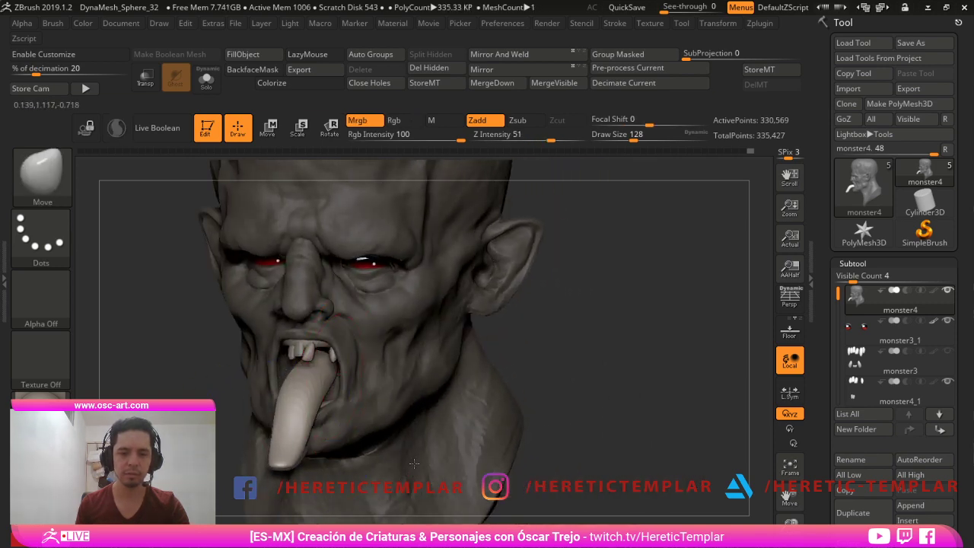
pyautogui.moveTo(533, 427)
pyautogui.mouseDown()
pyautogui.moveTo(685, 457)
pyautogui.moveTo(719, 454)
pyautogui.mouseUp()
pyautogui.press('s')
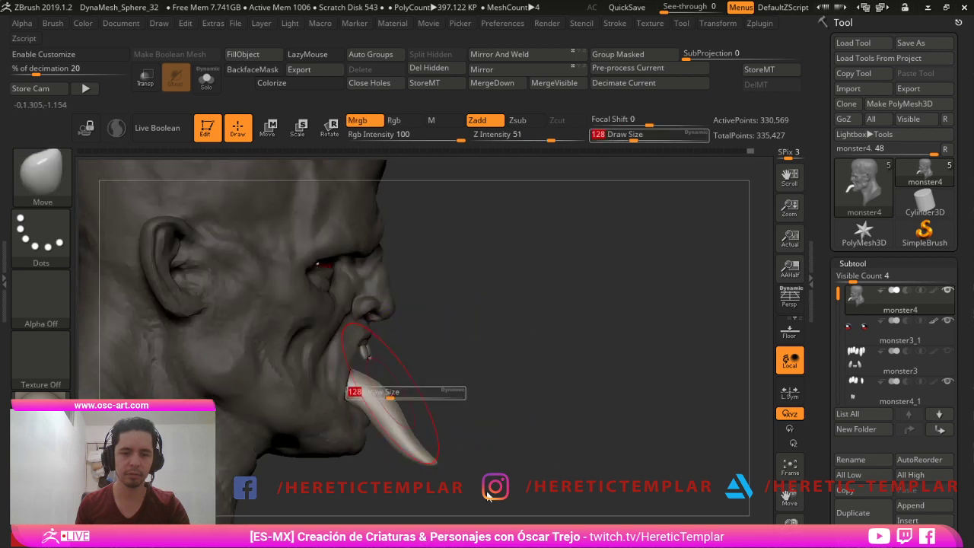
# - Try to bend the tongue sideways with the Move brush at draw size 192, and undo the bending strokes
pyautogui.moveTo(390, 396)
pyautogui.mouseDown()
pyautogui.moveTo(405, 397)
pyautogui.moveTo(395, 395)
pyautogui.moveTo(404, 414)
pyautogui.moveTo(389, 405)
pyautogui.moveTo(387, 421)
pyautogui.moveTo(304, 404)
pyautogui.mouseUp()
pyautogui.hotkey('ctrl', 'z')
pyautogui.moveTo(537, 395); pyautogui.dragTo(465, 371)
pyautogui.press('s')
pyautogui.moveTo(420, 420); pyautogui.dragTo(472, 411)
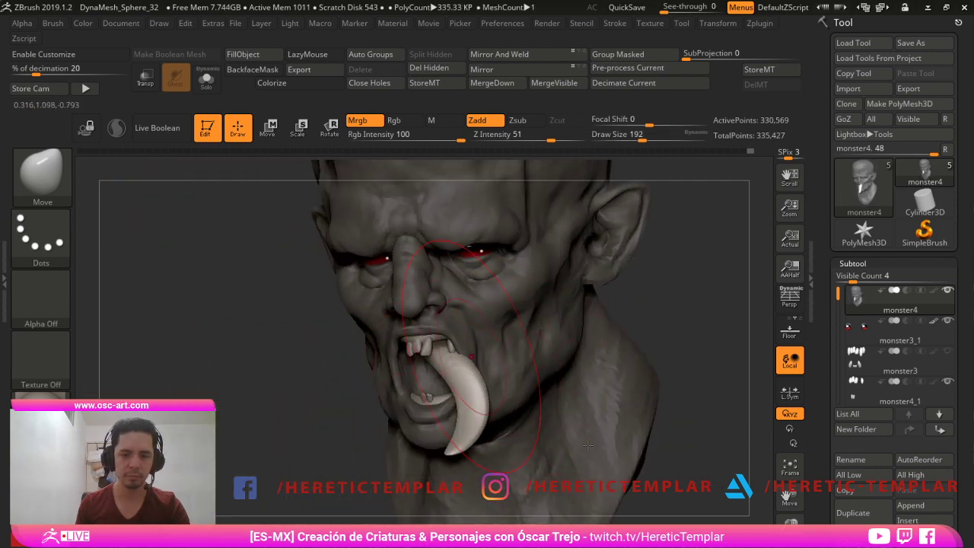
pyautogui.moveTo(456, 361); pyautogui.dragTo(434, 370)
pyautogui.moveTo(331, 411); pyautogui.dragTo(387, 415)
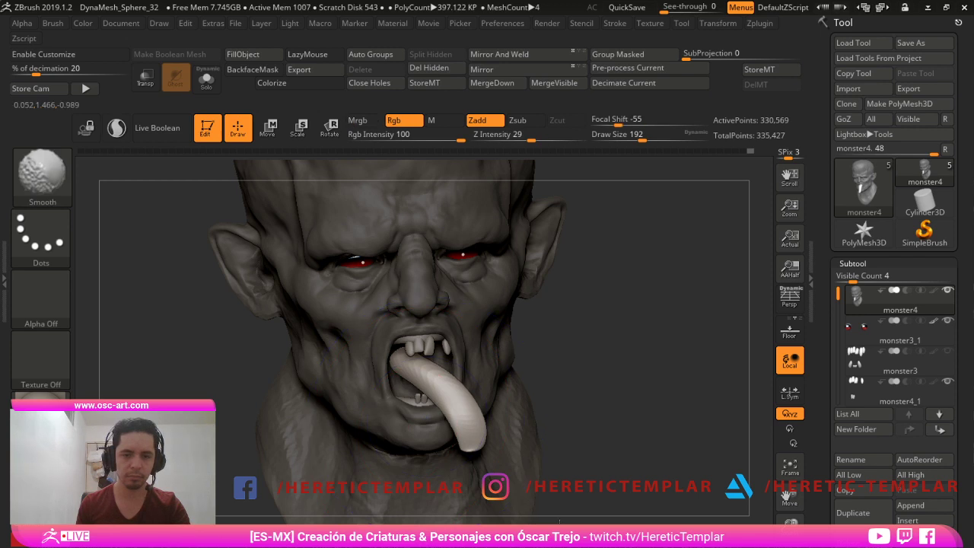
pyautogui.keyDown('shift'); pyautogui.moveTo(473, 427); pyautogui.dragTo(460, 415); pyautogui.keyUp('shift')
pyautogui.hotkey('ctrl', 'z')
pyautogui.hotkey('ctrl', 'z')
pyautogui.hotkey('ctrl', 'z')
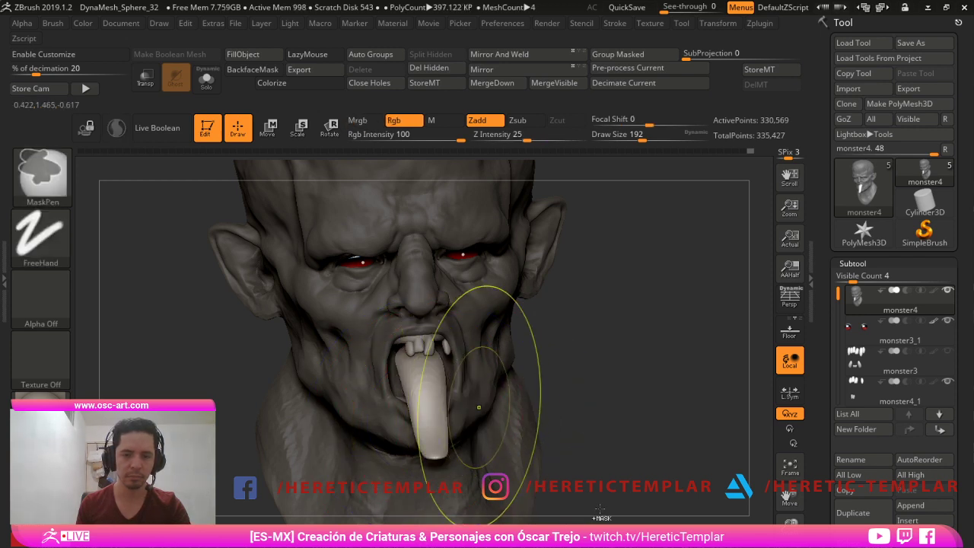
# - Try to curl the tongue toward one side of the chin with the Move brush at draw sizes 172, 245 and 140, and undo it
pyautogui.moveTo(560, 339); pyautogui.dragTo(553, 339)
pyautogui.moveTo(788, 440); pyautogui.dragTo(826, 442)
pyautogui.press('s')
pyautogui.moveTo(464, 404); pyautogui.dragTo(461, 404)
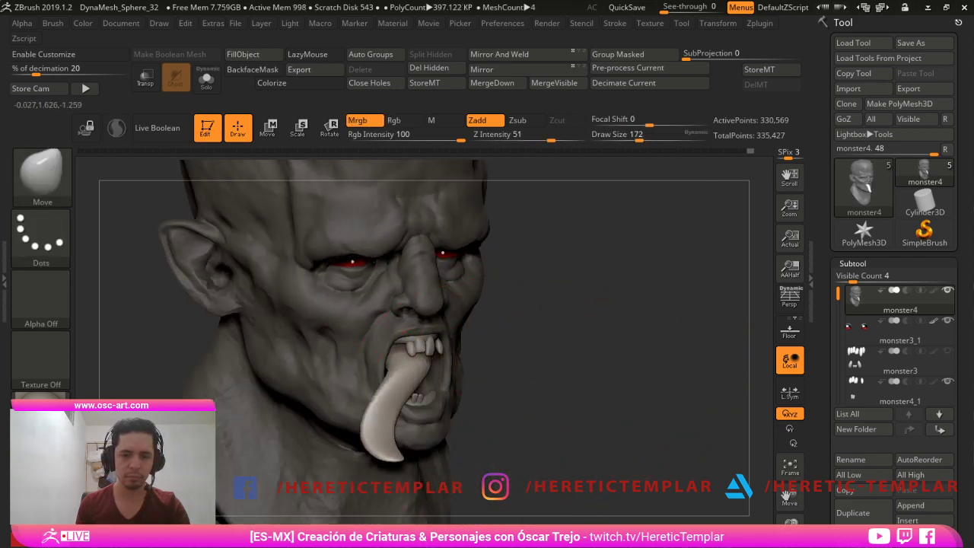
pyautogui.moveTo(386, 396)
pyautogui.mouseDown()
pyautogui.moveTo(373, 403)
pyautogui.moveTo(390, 395)
pyautogui.mouseUp()
pyautogui.moveTo(601, 396); pyautogui.dragTo(714, 425)
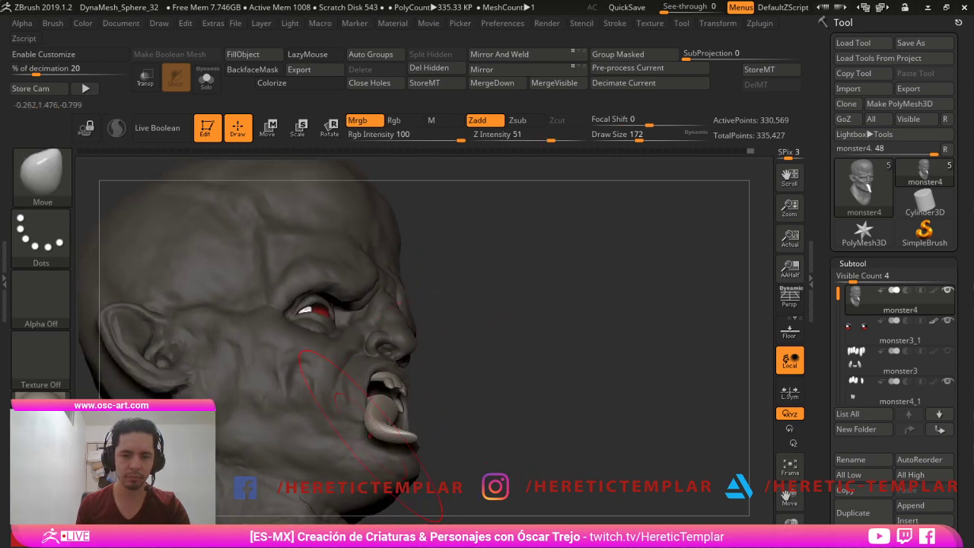
pyautogui.press('s')
pyautogui.moveTo(371, 436); pyautogui.dragTo(380, 436)
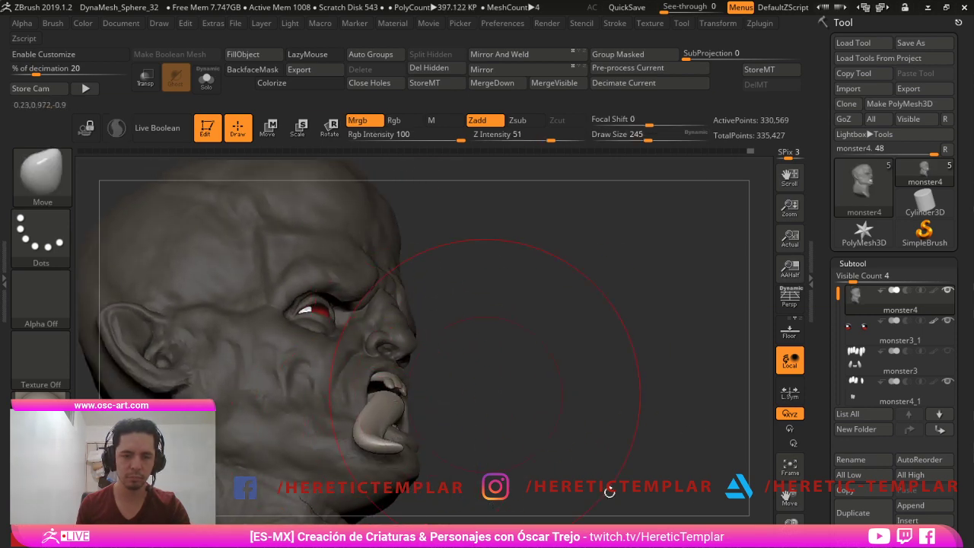
pyautogui.keyDown('shift'); pyautogui.moveTo(487, 394); pyautogui.dragTo(434, 388); pyautogui.keyUp('shift')
pyautogui.press('s')
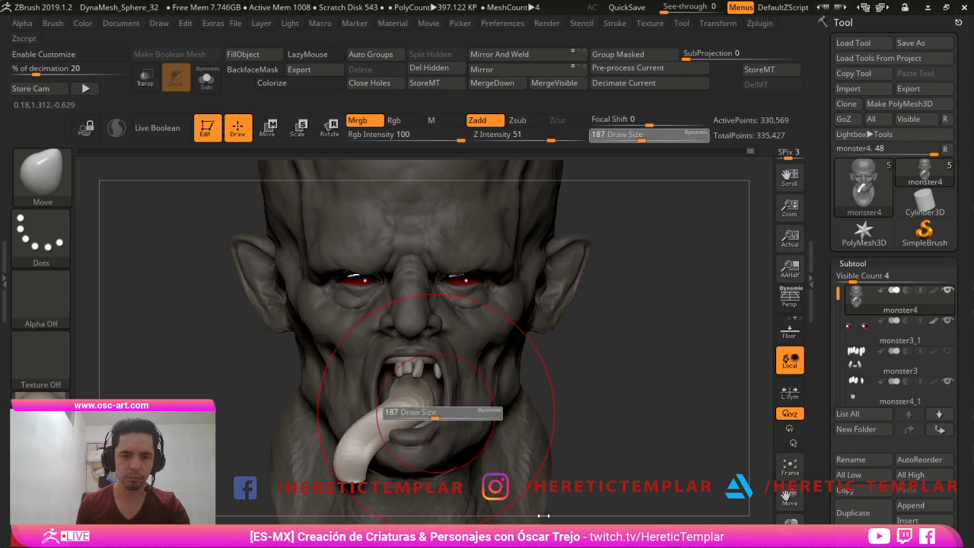
pyautogui.press('ctrl')
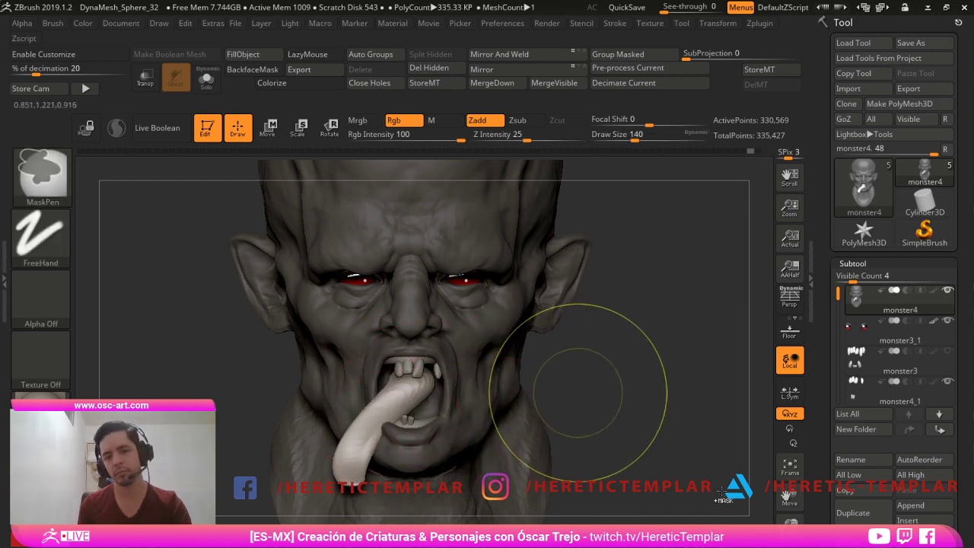
pyautogui.hotkey('ctrl', 'z')
pyautogui.moveTo(729, 508)
pyautogui.mouseDown()
pyautogui.moveTo(670, 499)
pyautogui.moveTo(749, 493)
pyautogui.mouseUp()
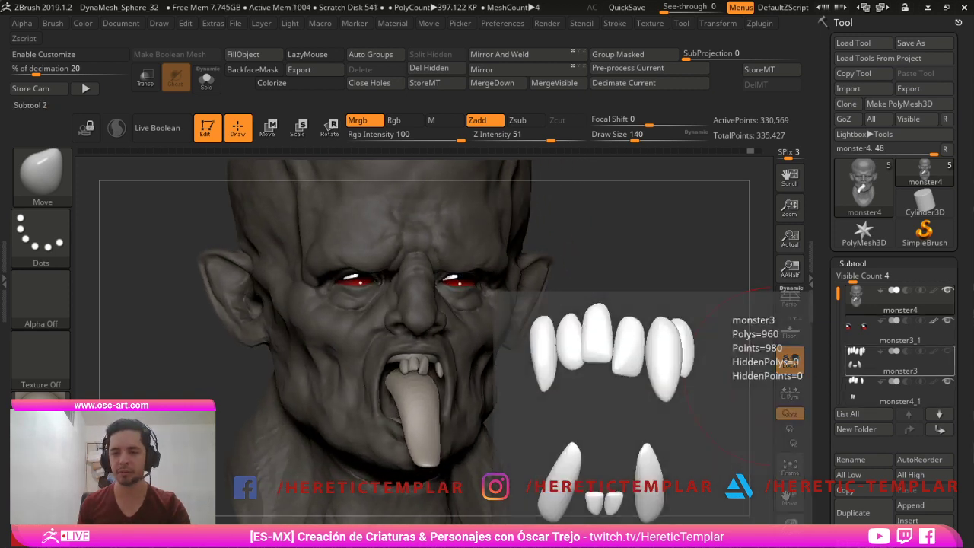
# - Select the gums, toggle the visibility of the duplicated teeth, and display the polygroups to identify the separate pieces
pyautogui.moveTo(838, 295); pyautogui.dragTo(838, 334)
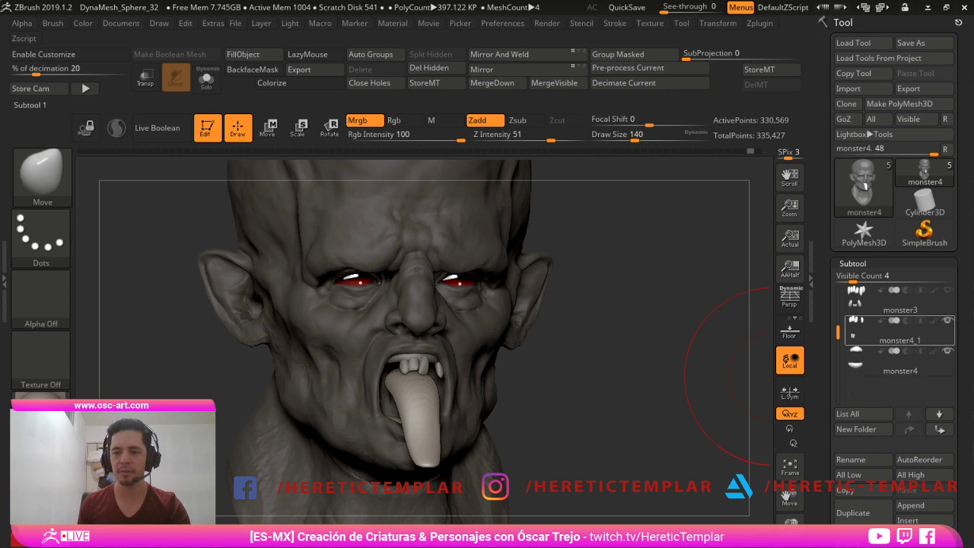
pyautogui.keyDown('alt'); pyautogui.click(520, 449); pyautogui.keyUp('alt')
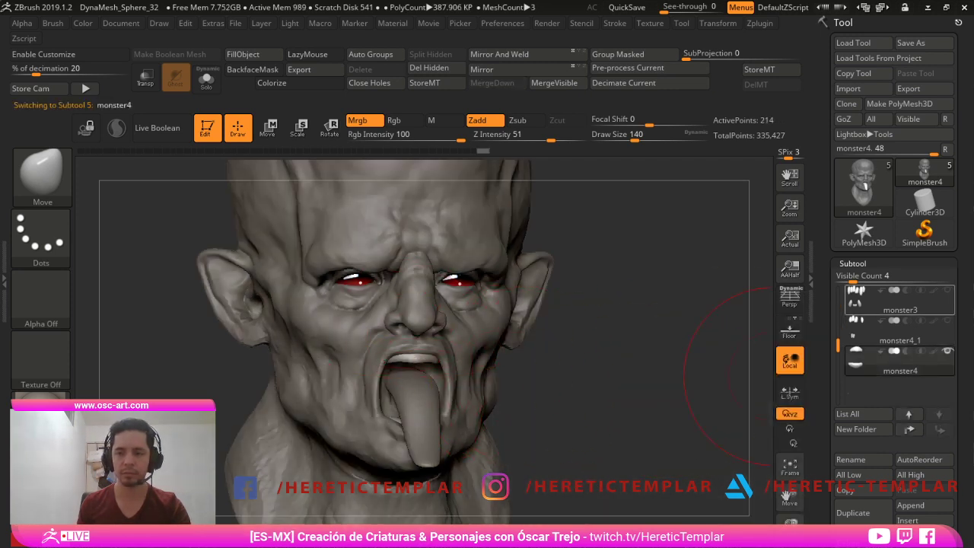
pyautogui.click(948, 320)
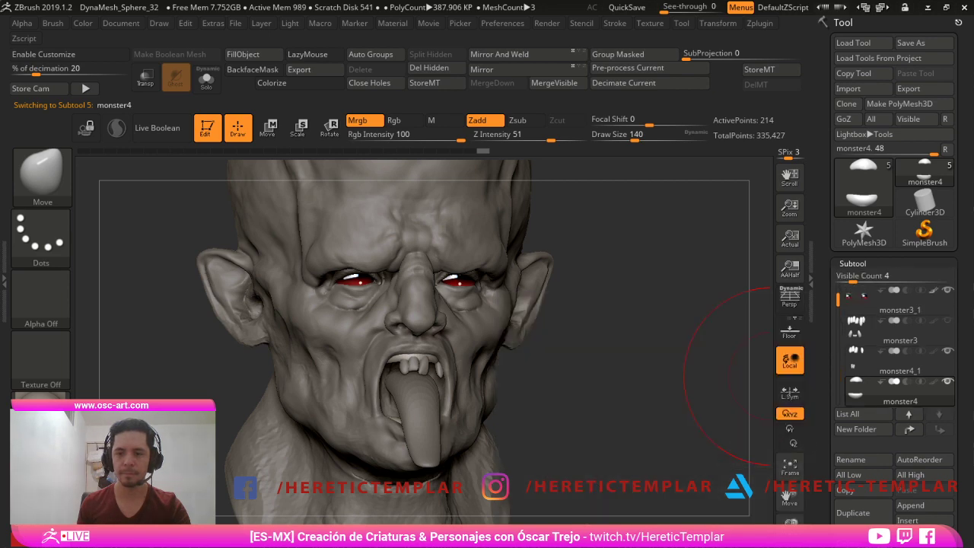
pyautogui.press('shift')
pyautogui.hotkey('shift', 'f')
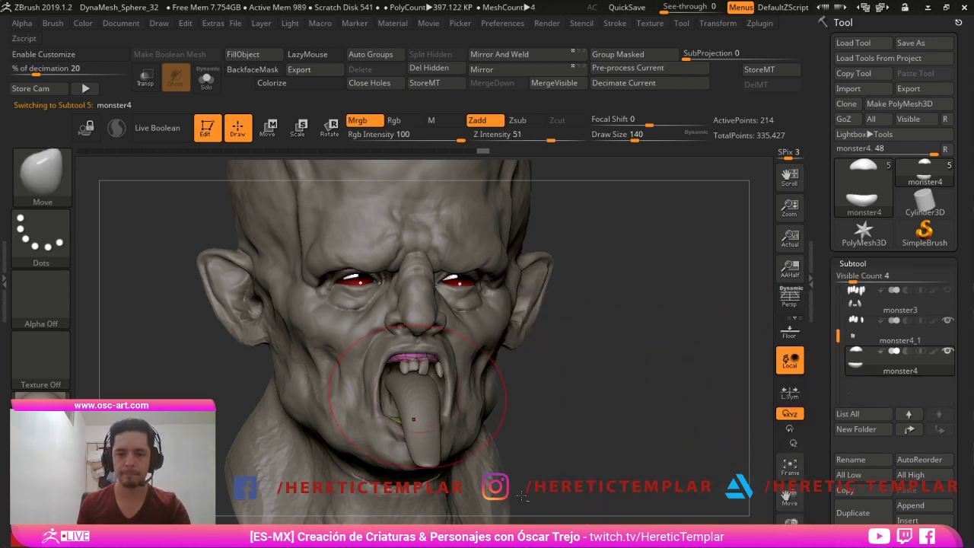
# - Split the tongue from the head into its own subtool by hiding its polygroup, and hide the new tongue subtool
pyautogui.keyDown('alt'); pyautogui.click(423, 398); pyautogui.keyUp('alt')
pyautogui.hotkey('shift', 'f')
pyautogui.hotkey('shift', 'f')
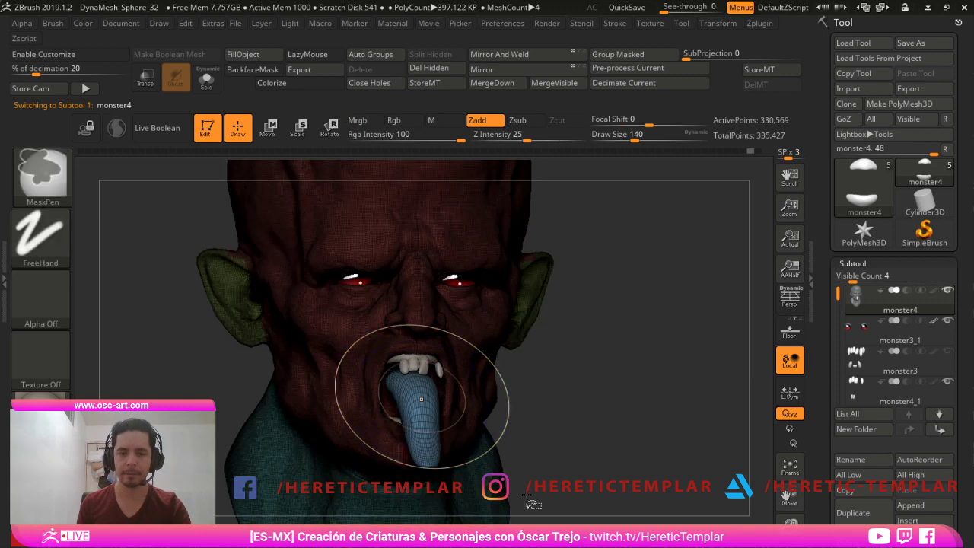
pyautogui.keyDown('ctrl'); pyautogui.keyDown('shift'); pyautogui.click(423, 397); pyautogui.keyUp('shift'); pyautogui.keyUp('ctrl')
pyautogui.keyDown('ctrl'); pyautogui.keyDown('shift'); pyautogui.click(737, 458); pyautogui.keyUp('shift'); pyautogui.keyUp('ctrl')
pyautogui.click(430, 54)
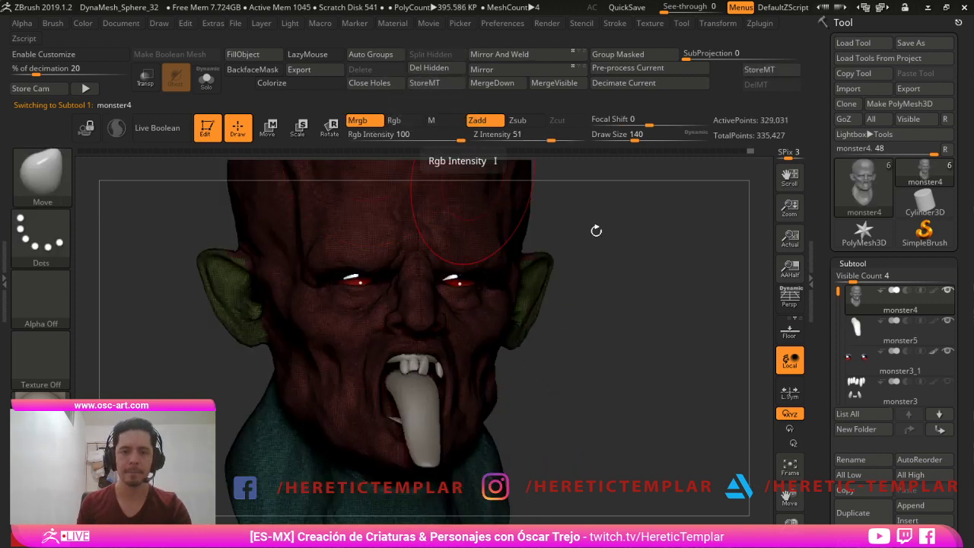
pyautogui.click(947, 321)
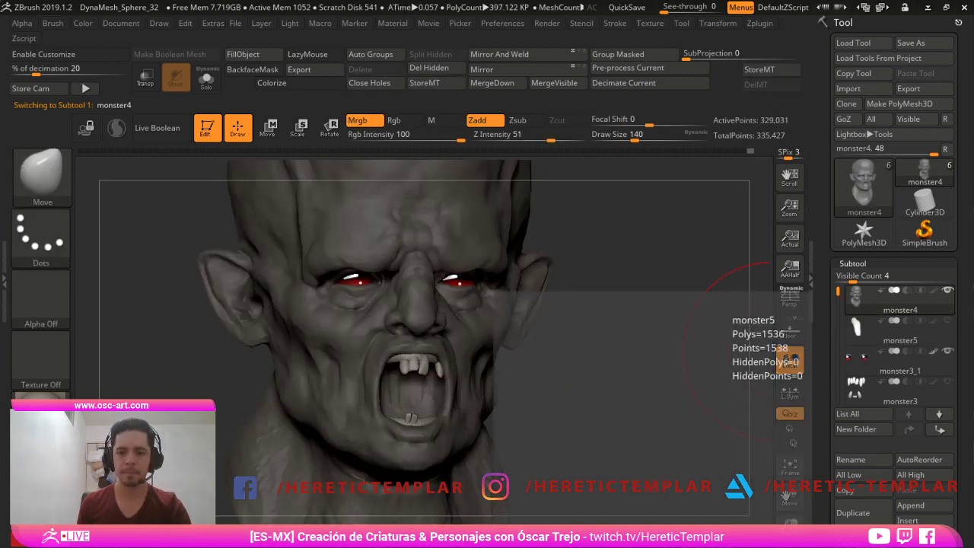
pyautogui.moveTo(615, 381); pyautogui.dragTo(648, 424)
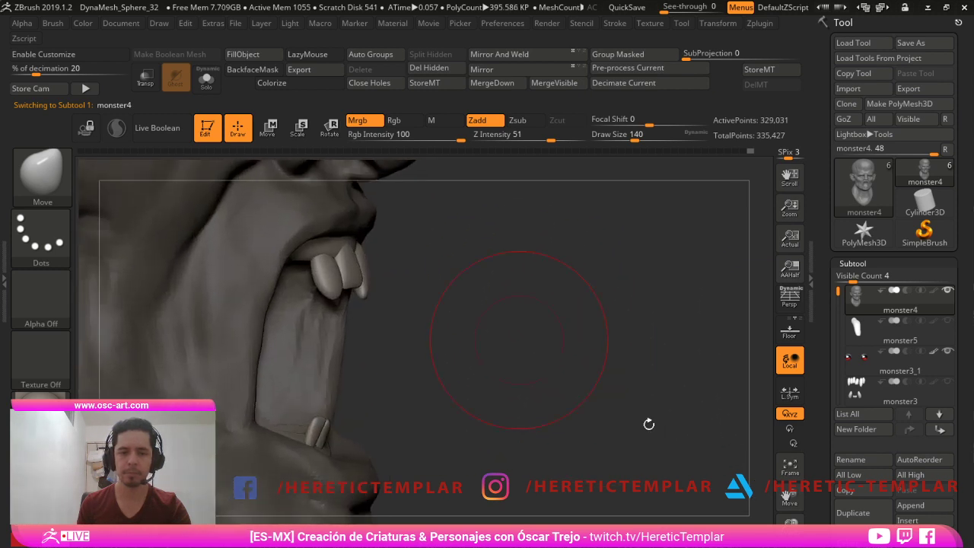
# - Select the teeth subtool, display its polygroups and nudge the upper side teeth with the Move Topological brush at draw size 97
pyautogui.keyDown('alt'); pyautogui.click(355, 281); pyautogui.keyUp('alt')
pyautogui.keyDown('shift'); pyautogui.moveTo(502, 363); pyautogui.dragTo(494, 374); pyautogui.keyUp('shift')
pyautogui.hotkey('shift', 'f')
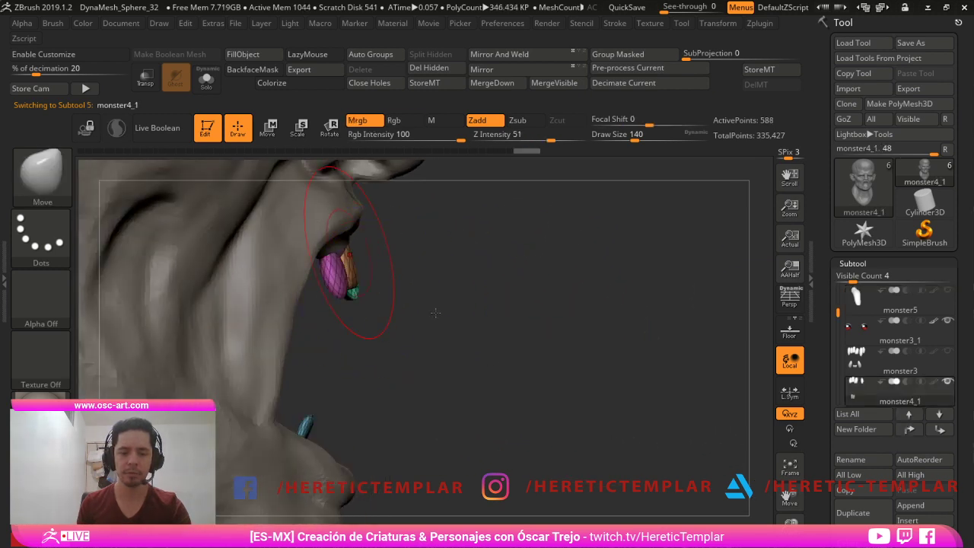
pyautogui.press('b')
pyautogui.press('m')
pyautogui.press('t')
pyautogui.press('s')
pyautogui.moveTo(355, 284); pyautogui.dragTo(360, 283)
pyautogui.moveTo(495, 356); pyautogui.dragTo(442, 360)
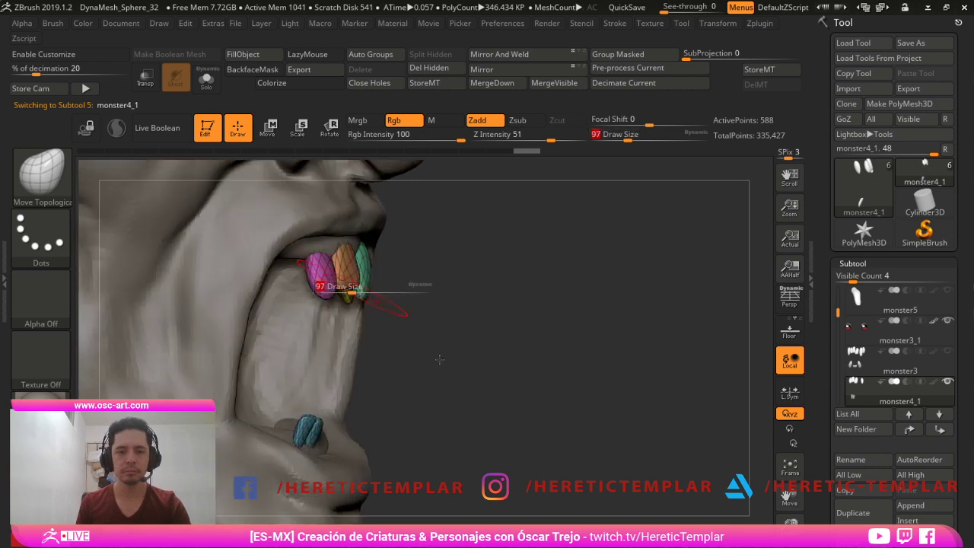
# - Shrink and slim the outermost tooth of the upper row with the Move Topological brush at draw size 87
pyautogui.press('s')
pyautogui.moveTo(348, 288)
pyautogui.mouseDown()
pyautogui.moveTo(321, 293)
pyautogui.moveTo(331, 303)
pyautogui.mouseUp()
pyautogui.press('s')
pyautogui.press('s')
pyautogui.moveTo(331, 302); pyautogui.dragTo(332, 303)
pyautogui.moveTo(415, 377); pyautogui.dragTo(407, 373)
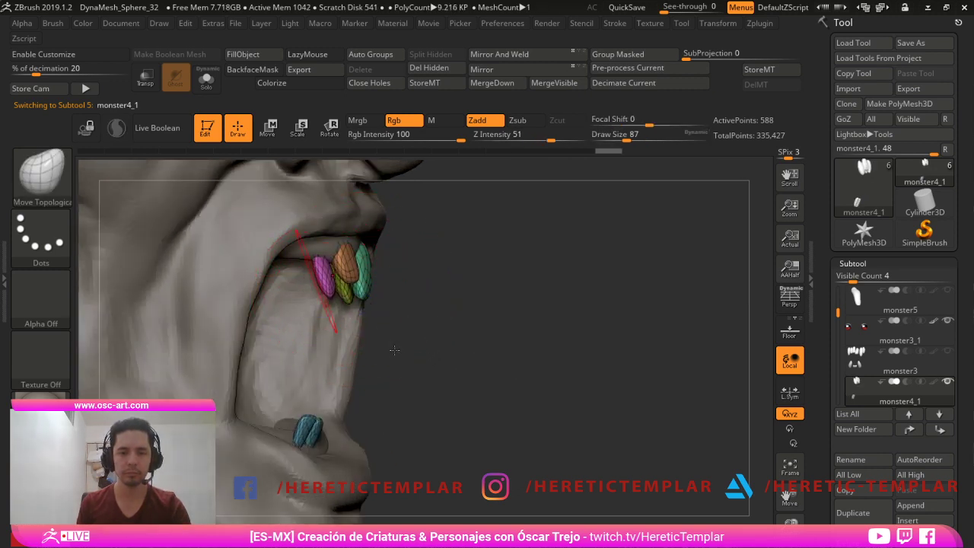
pyautogui.moveTo(459, 341); pyautogui.dragTo(472, 368)
pyautogui.moveTo(436, 373); pyautogui.dragTo(485, 351, button='right')
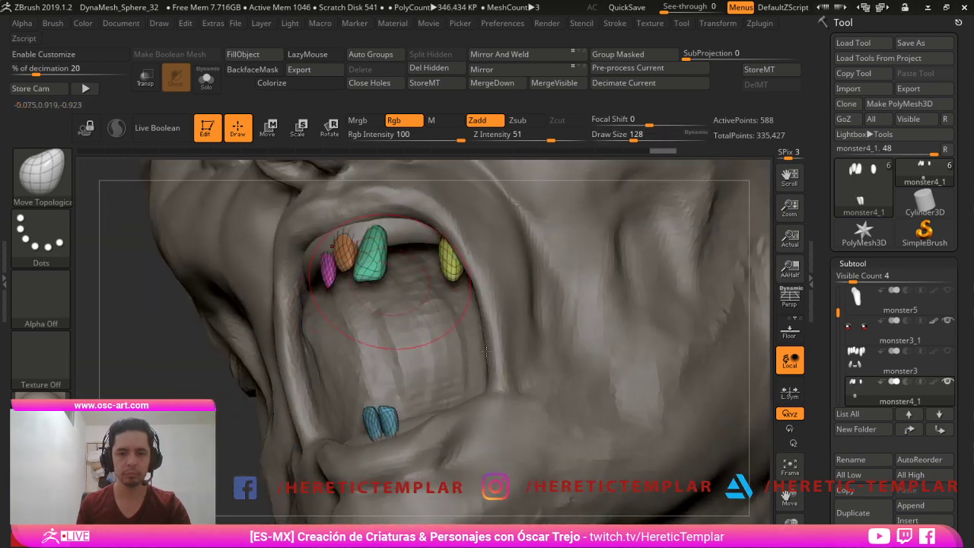
# - Smooth the lone tooth at the far corner of the upper gum and raise the draw size to 154
pyautogui.keyDown('shift'); pyautogui.moveTo(456, 274); pyautogui.dragTo(454, 254); pyautogui.keyUp('shift')
pyautogui.press('s')
pyautogui.press('s')
pyautogui.press('w')
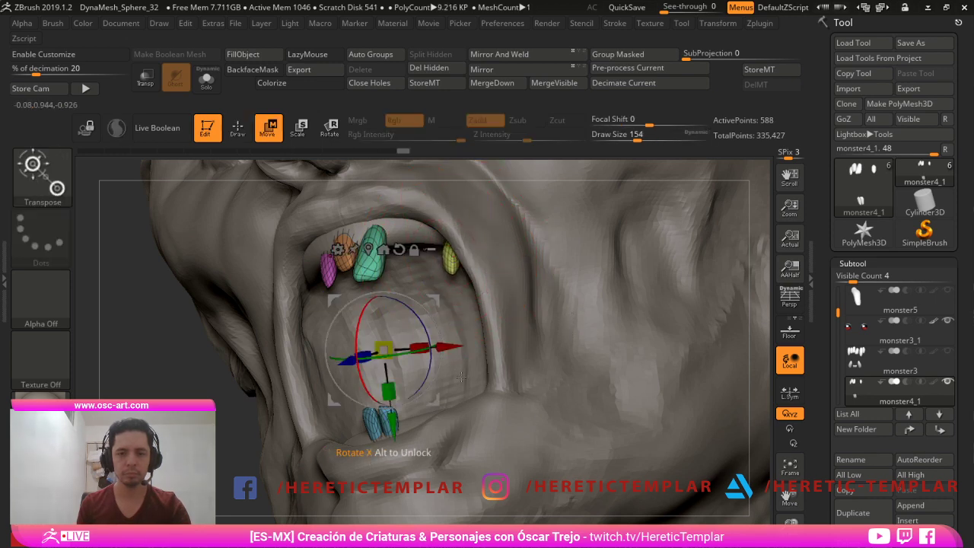
pyautogui.press('q')
# - Mask every tooth except the lone corner tooth and duplicate it along the upper gum with the transform gizmo
pyautogui.moveTo(278, 389); pyautogui.dragTo(620, 279, button='right')
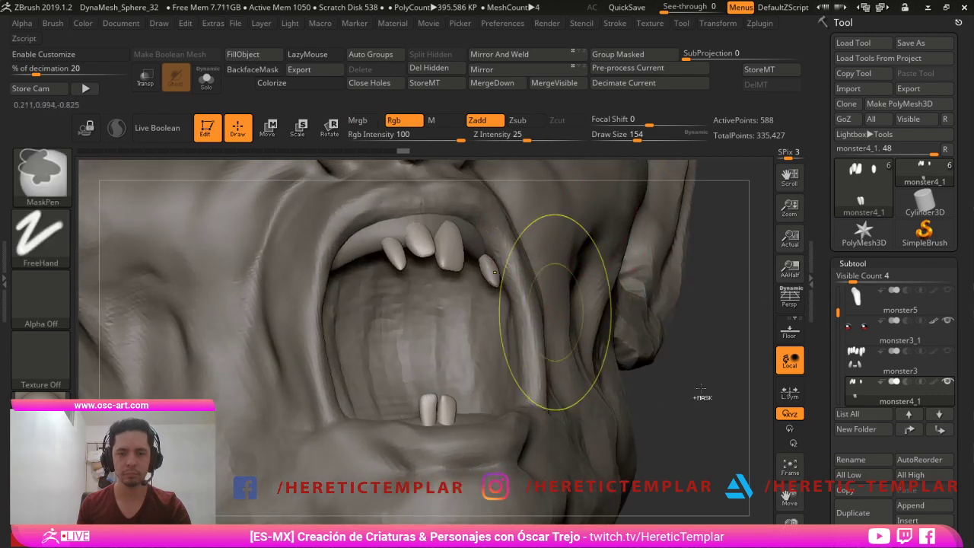
pyautogui.keyDown('ctrl'); pyautogui.moveTo(714, 245); pyautogui.dragTo(477, 332); pyautogui.keyUp('ctrl')
pyautogui.keyDown('ctrl'); pyautogui.click(688, 363); pyautogui.keyUp('ctrl')
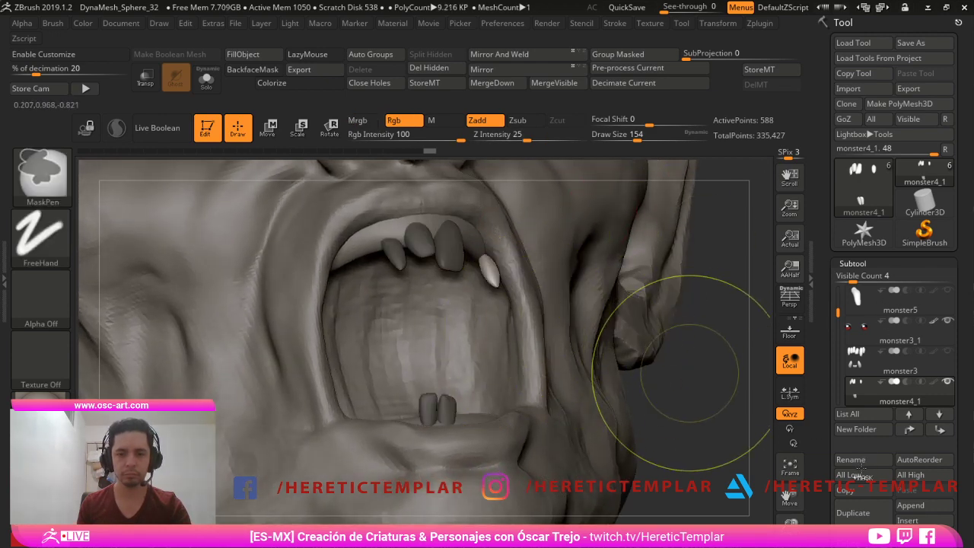
pyautogui.press('w')
pyautogui.moveTo(863, 500); pyautogui.dragTo(678, 420, button='right')
pyautogui.keyDown('ctrl'); pyautogui.moveTo(574, 383); pyautogui.dragTo(557, 347); pyautogui.keyUp('ctrl')
pyautogui.moveTo(966, 304); pyautogui.dragTo(905, 359, button='right')
# - Make a second copy of the corner tooth and position it beside the large front tooth
pyautogui.press('q')
pyautogui.keyDown('ctrl'); pyautogui.moveTo(324, 431); pyautogui.dragTo(317, 325, button='right'); pyautogui.keyUp('ctrl')
pyautogui.moveTo(317, 325); pyautogui.dragTo(589, 419)
pyautogui.moveTo(830, 457); pyautogui.dragTo(693, 495)
pyautogui.moveTo(693, 497); pyautogui.dragTo(190, 487, button='right')
pyautogui.press('w')
pyautogui.keyDown('alt'); pyautogui.moveTo(191, 487); pyautogui.dragTo(305, 449, button='right'); pyautogui.keyUp('alt')
pyautogui.moveTo(620, 294); pyautogui.dragTo(588, 322)
pyautogui.moveTo(532, 323); pyautogui.dragTo(685, 311, button='right')
# - Slim the new tooth and fit it against the large front tooth with the Move brush at draw sizes 197 and 108
pyautogui.press('s')
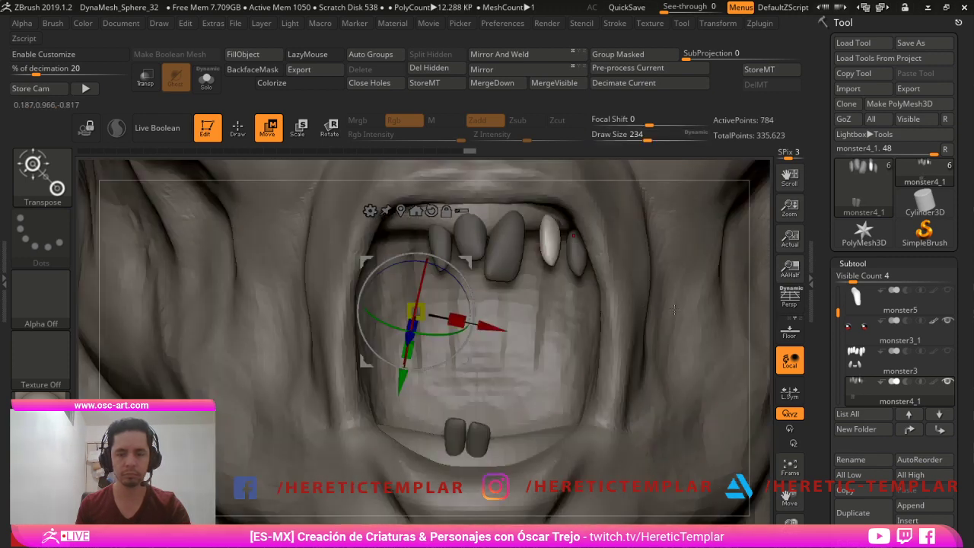
pyautogui.press('q')
pyautogui.press('s')
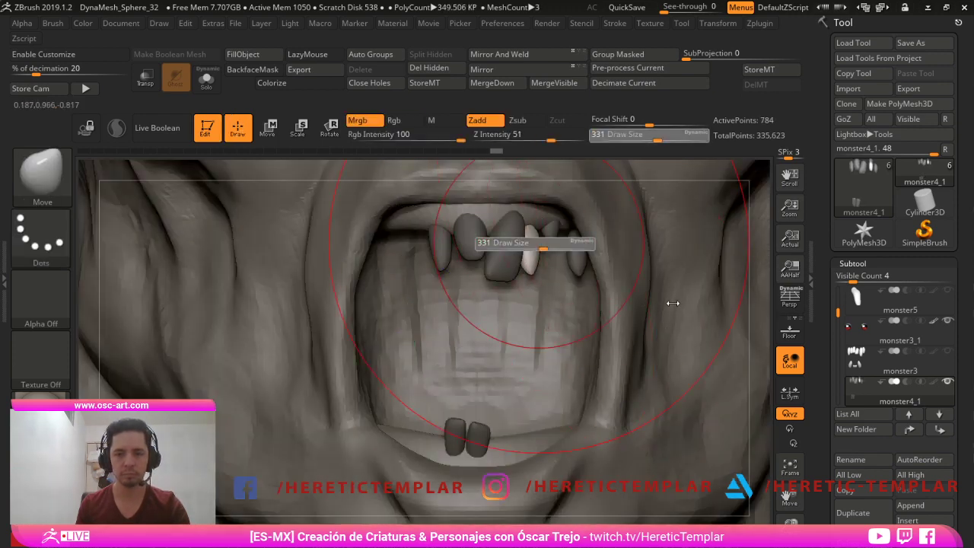
pyautogui.moveTo(677, 304); pyautogui.dragTo(665, 300)
pyautogui.moveTo(667, 295); pyautogui.dragTo(675, 277)
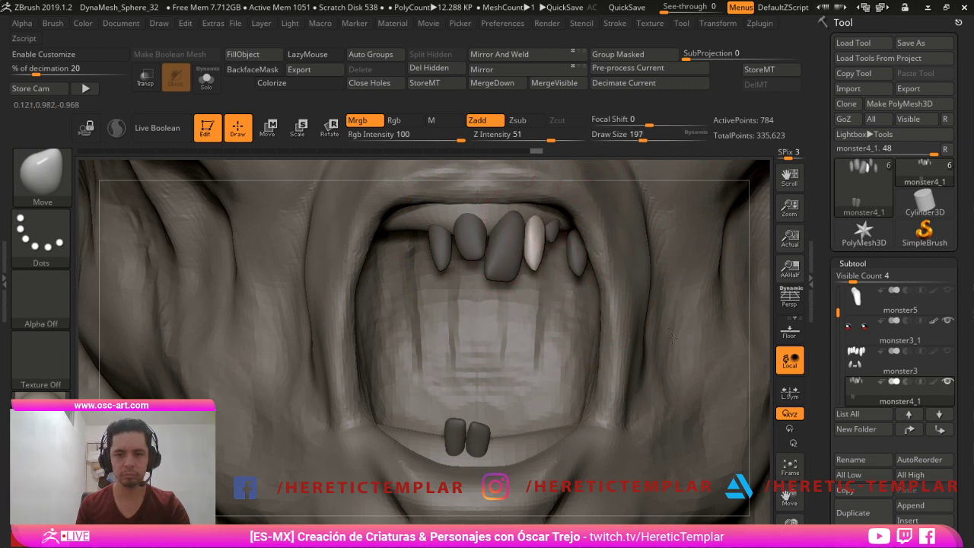
pyautogui.press('[')
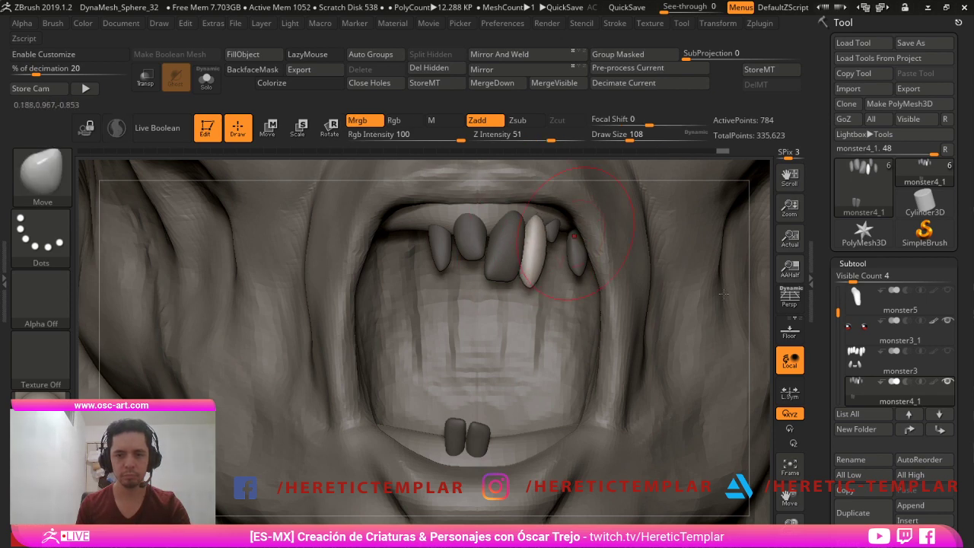
# - Adjust the new tooth's depth and tilt against the gum from the side with the Move brush at draw size 108
pyautogui.press('f')
pyautogui.press('f')
pyautogui.moveTo(828, 421); pyautogui.dragTo(808, 487)
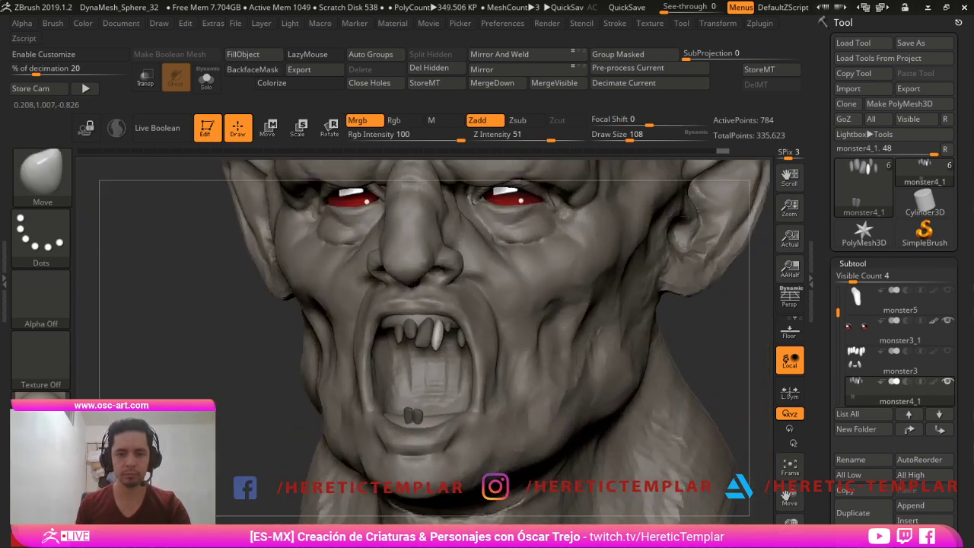
pyautogui.moveTo(685, 365); pyautogui.dragTo(487, 359)
pyautogui.keyDown('alt'); pyautogui.moveTo(320, 426); pyautogui.dragTo(373, 399); pyautogui.keyUp('alt')
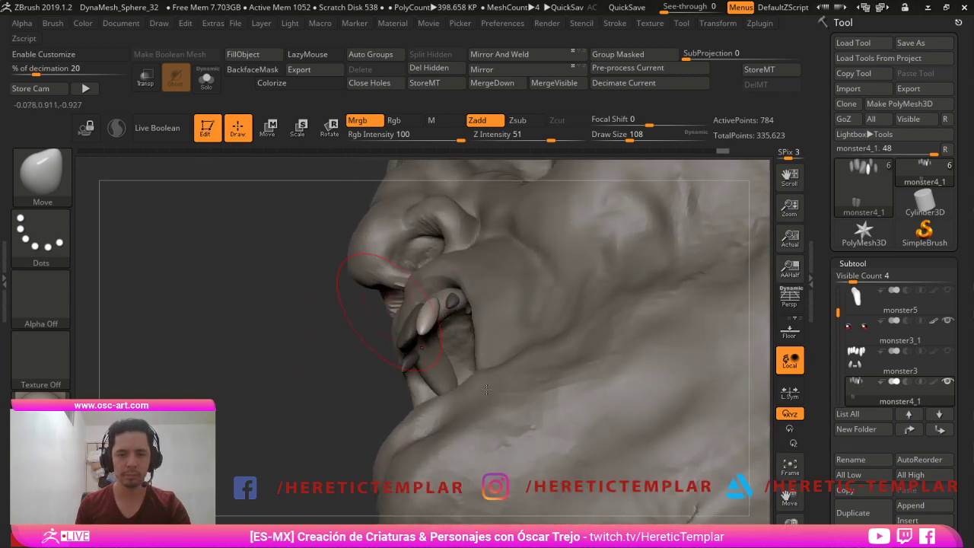
pyautogui.moveTo(437, 304); pyautogui.dragTo(430, 317)
pyautogui.moveTo(339, 336); pyautogui.dragTo(354, 387)
pyautogui.moveTo(423, 296); pyautogui.dragTo(425, 285)
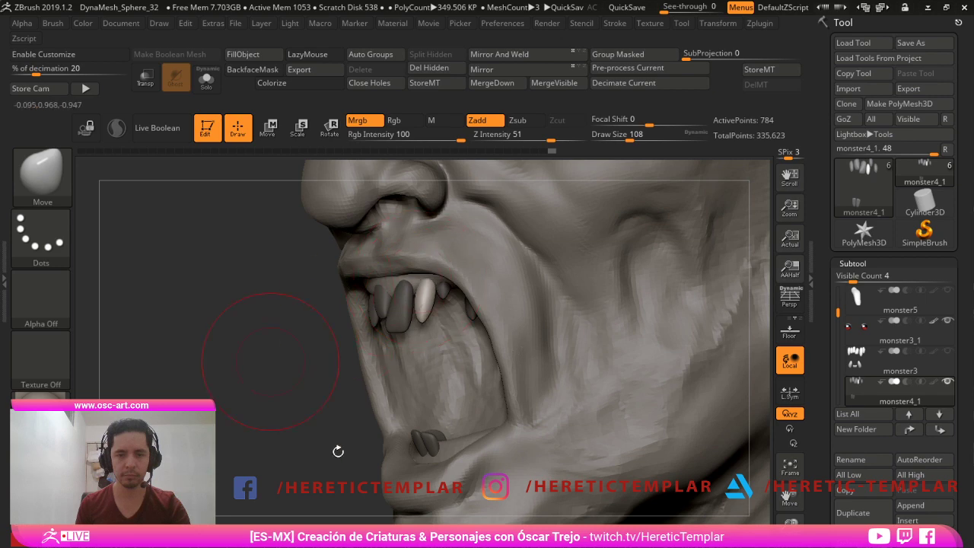
# - Fine-tune the new tooth from the front with the Move brush at draw size 74, and clear the mask
pyautogui.moveTo(337, 452); pyautogui.dragTo(689, 444)
pyautogui.keyDown('shift'); pyautogui.moveTo(713, 401); pyautogui.dragTo(587, 411); pyautogui.keyUp('shift')
pyautogui.press('s')
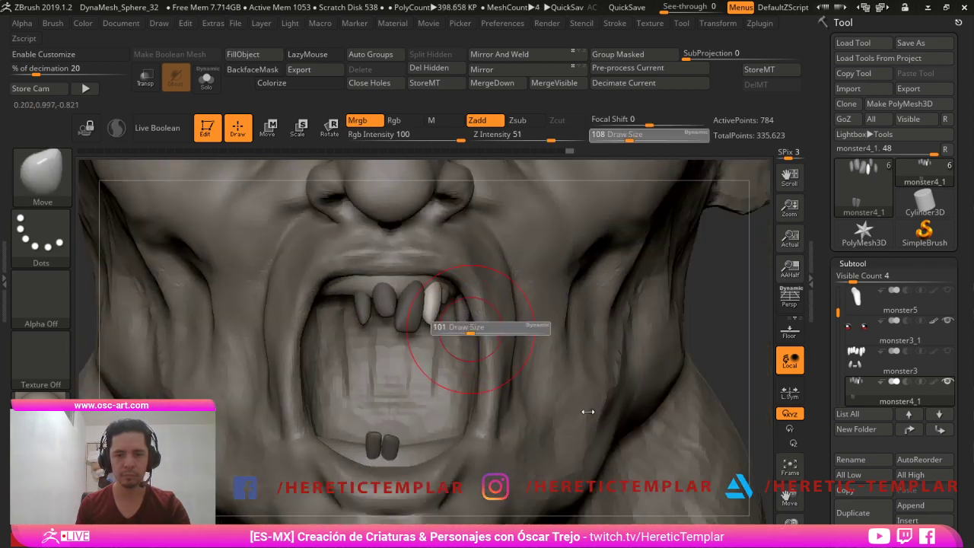
pyautogui.moveTo(470, 328); pyautogui.dragTo(463, 328)
pyautogui.moveTo(691, 321)
pyautogui.keyDown('ctrl'); pyautogui.mouseDown()
pyautogui.moveTo(691, 335)
pyautogui.moveTo(680, 327)
pyautogui.moveTo(664, 336)
pyautogui.mouseUp(); pyautogui.keyUp('ctrl')
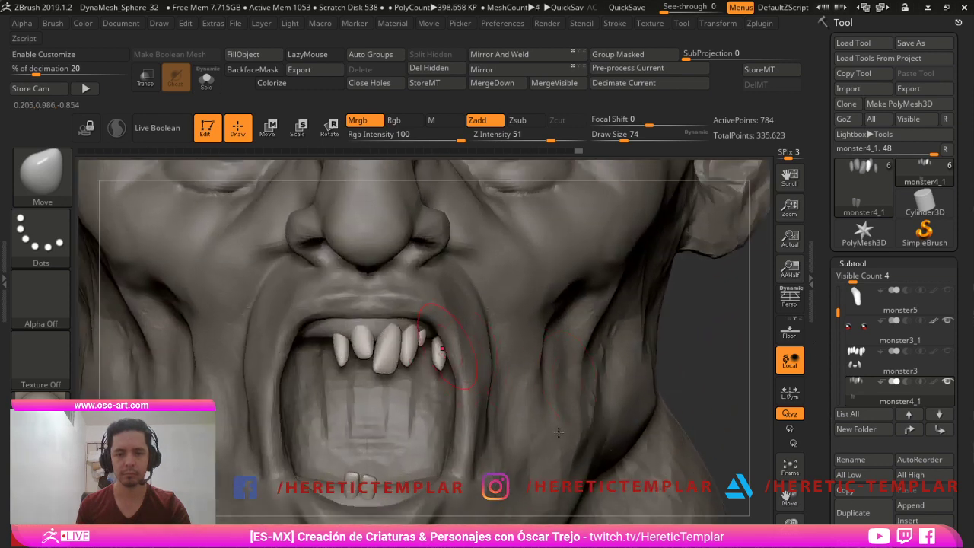
# - Isolate the outer corner tooth to mask it, restore the other teeth, and invert the mask so only that tooth is editable
pyautogui.press('ctrl')
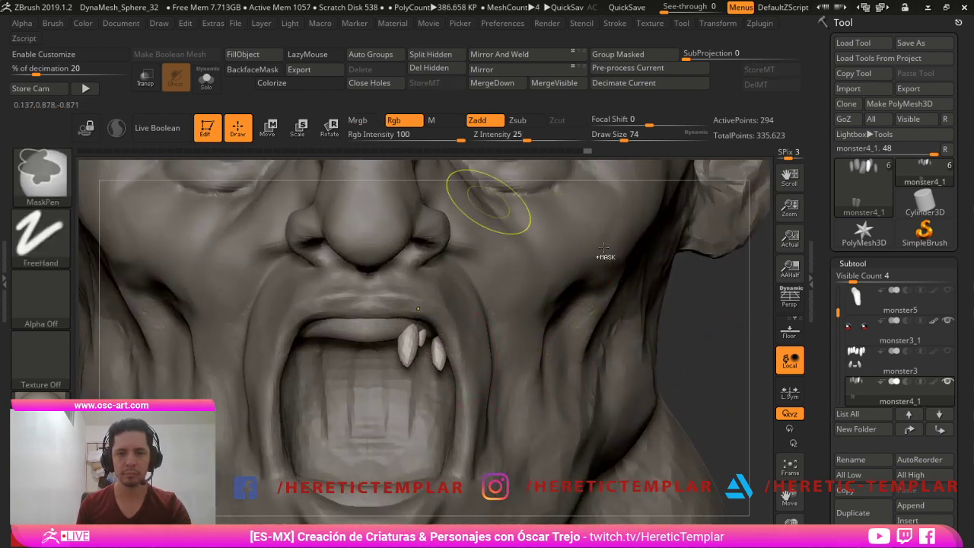
pyautogui.click(430, 67)
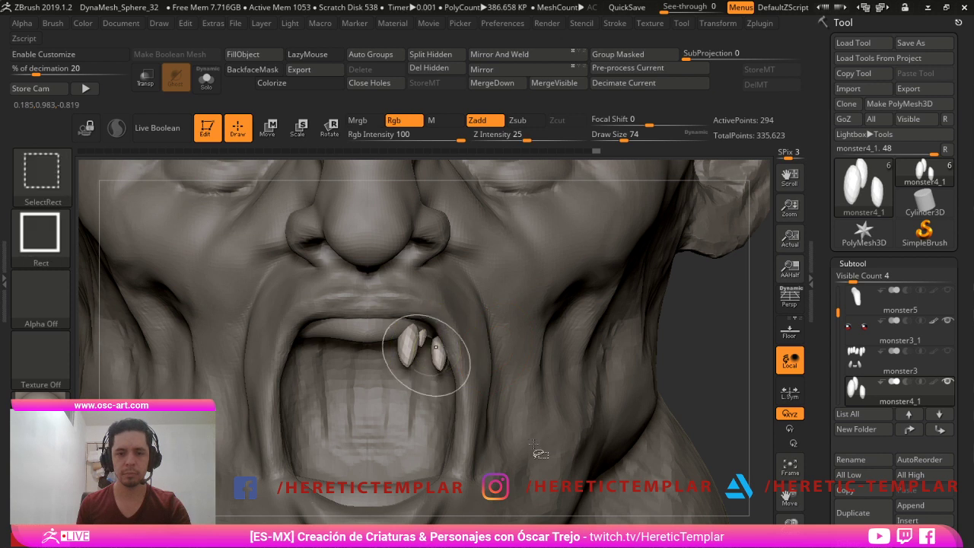
pyautogui.keyDown('ctrl'); pyautogui.keyDown('shift'); pyautogui.click(670, 323); pyautogui.keyUp('shift'); pyautogui.keyUp('ctrl')
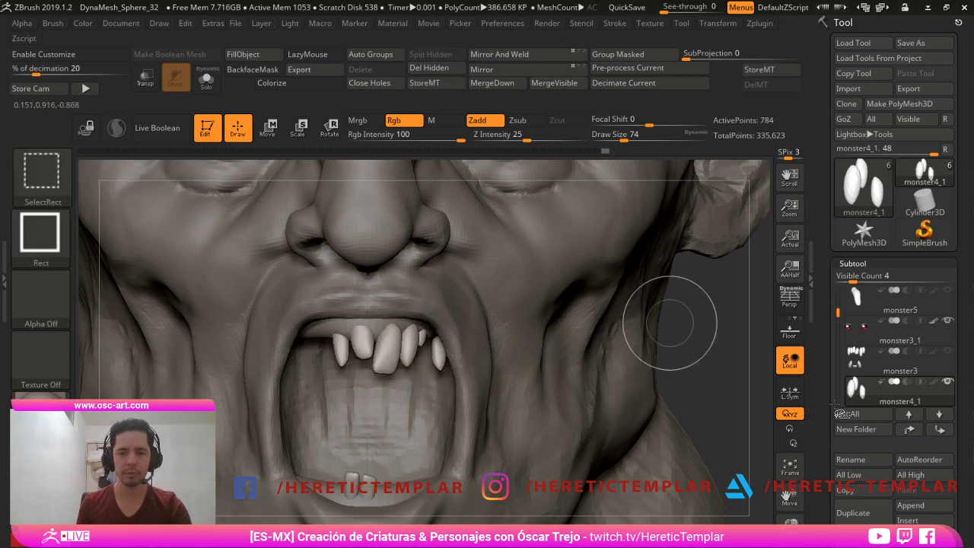
pyautogui.keyDown('ctrl'); pyautogui.keyDown('shift'); pyautogui.click(437, 350); pyautogui.keyUp('shift'); pyautogui.keyUp('ctrl')
pyautogui.keyDown('ctrl'); pyautogui.keyDown('shift'); pyautogui.click(680, 353); pyautogui.keyUp('shift'); pyautogui.keyUp('ctrl')
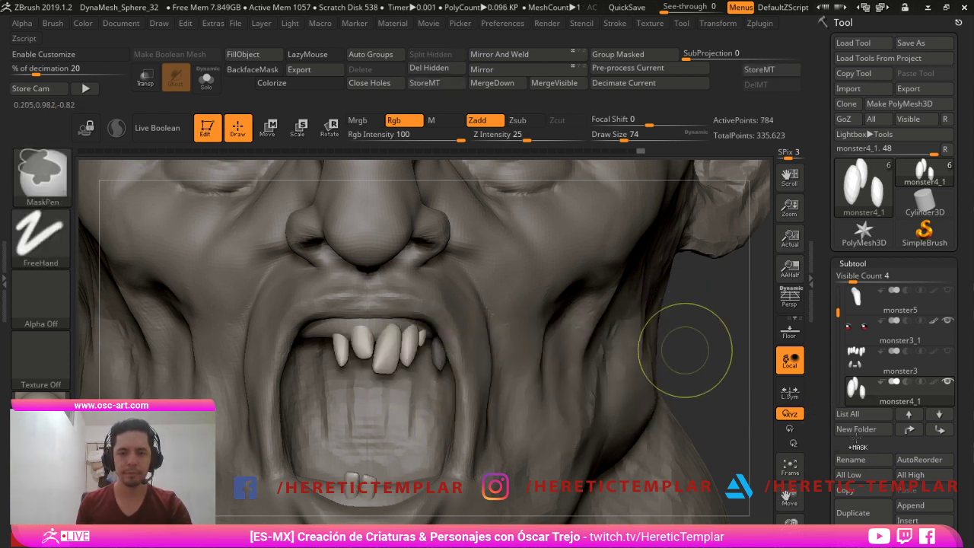
pyautogui.keyDown('ctrl'); pyautogui.click(685, 351); pyautogui.keyUp('ctrl')
# - Move the unmasked corner tooth to the opposite end of the upper gum with the transform gizmo
pyautogui.moveTo(687, 350); pyautogui.dragTo(624, 352)
pyautogui.press('w')
pyautogui.moveTo(448, 431); pyautogui.dragTo(303, 452)
pyautogui.press('q')
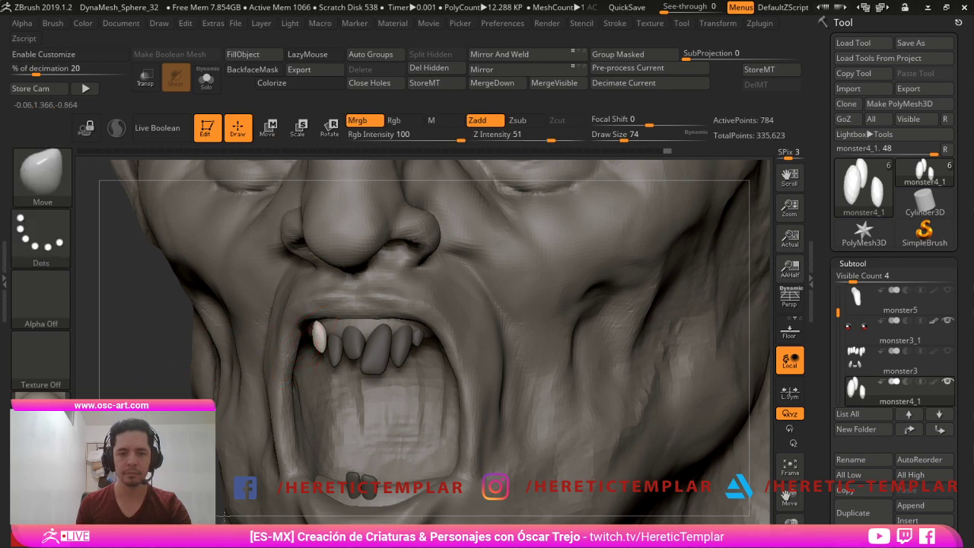
# - Reshape and seat the relocated tooth in the gum with the Move brush at draw sizes 56 and 74, then clear the mask
pyautogui.moveTo(164, 395); pyautogui.dragTo(243, 387)
pyautogui.moveTo(738, 466)
pyautogui.mouseDown()
pyautogui.moveTo(767, 446)
pyautogui.moveTo(335, 449)
pyautogui.moveTo(324, 461)
pyautogui.moveTo(326, 447)
pyautogui.mouseUp()
pyautogui.press('s')
pyautogui.moveTo(327, 449)
pyautogui.mouseDown()
pyautogui.moveTo(328, 461)
pyautogui.moveTo(518, 472)
pyautogui.mouseUp()
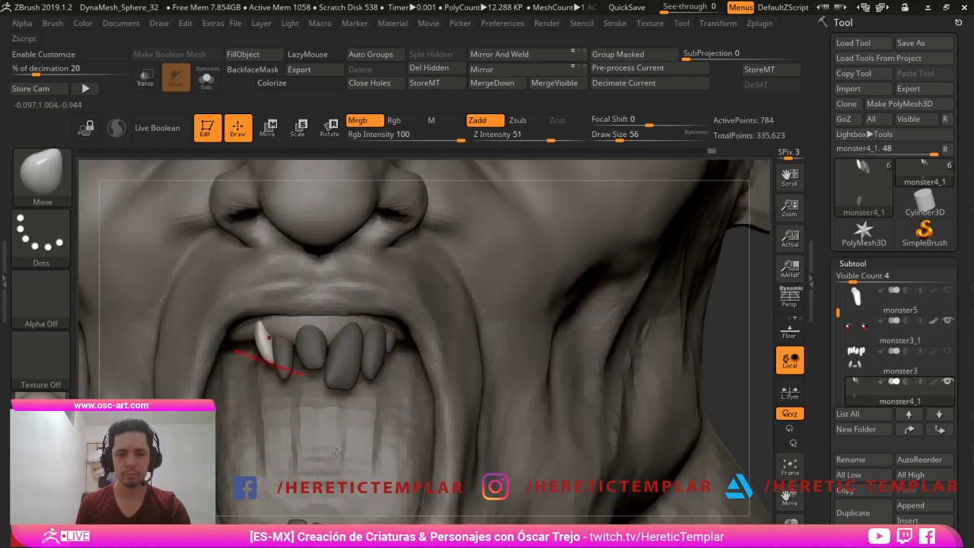
pyautogui.press('s')
pyautogui.moveTo(333, 453); pyautogui.dragTo(330, 442)
pyautogui.press('s')
pyautogui.press('f')
pyautogui.press('f')
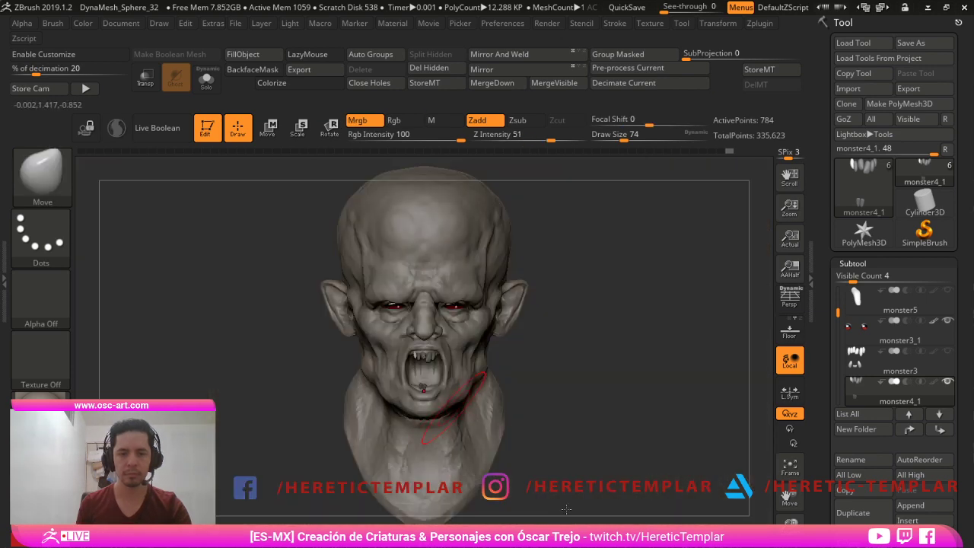
pyautogui.keyDown('ctrl'); pyautogui.moveTo(566, 508); pyautogui.dragTo(474, 421, button='right'); pyautogui.keyUp('ctrl')
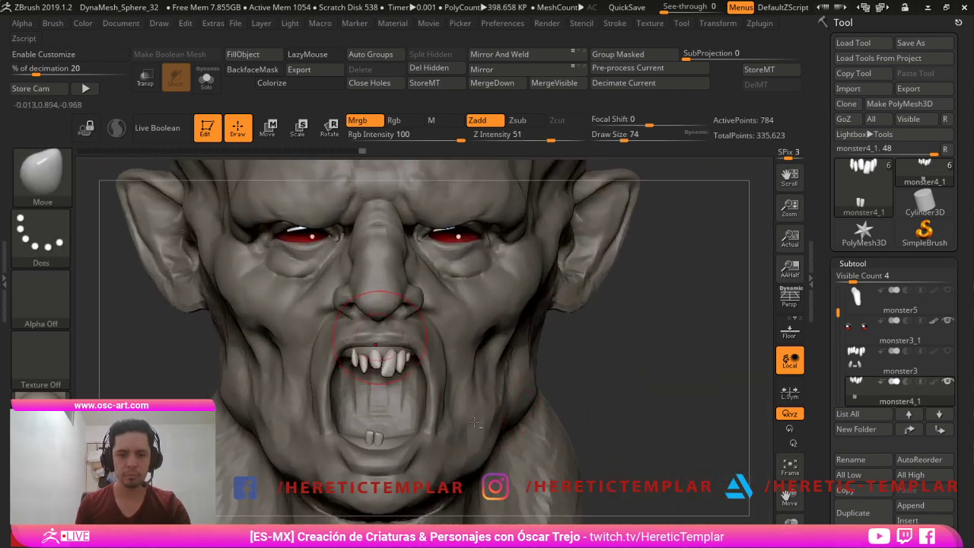
# - Select the head and pull up the middle of the upper lip above the teeth with the Move brush at draw size 29
pyautogui.keyDown('alt'); pyautogui.click(478, 430); pyautogui.keyUp('alt')
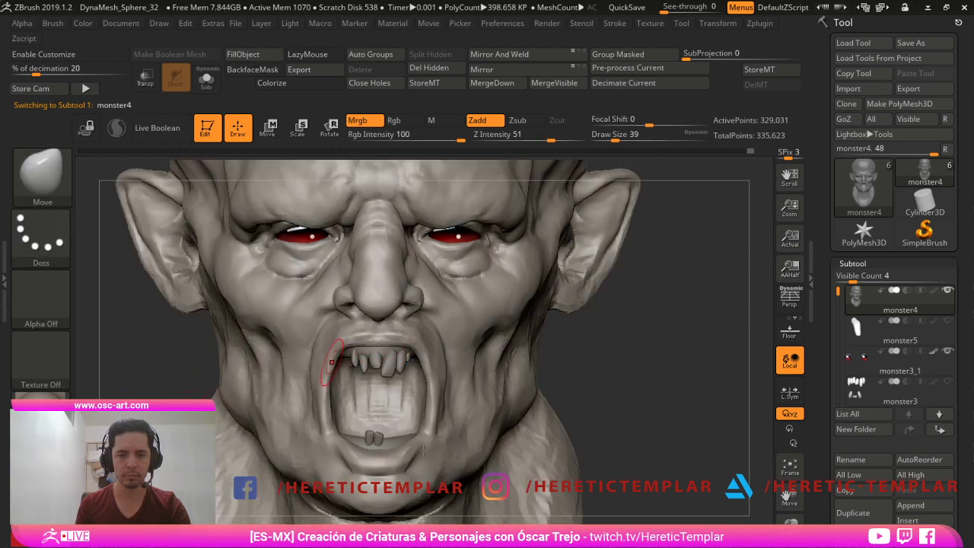
pyautogui.press('s')
pyautogui.click(383, 338)
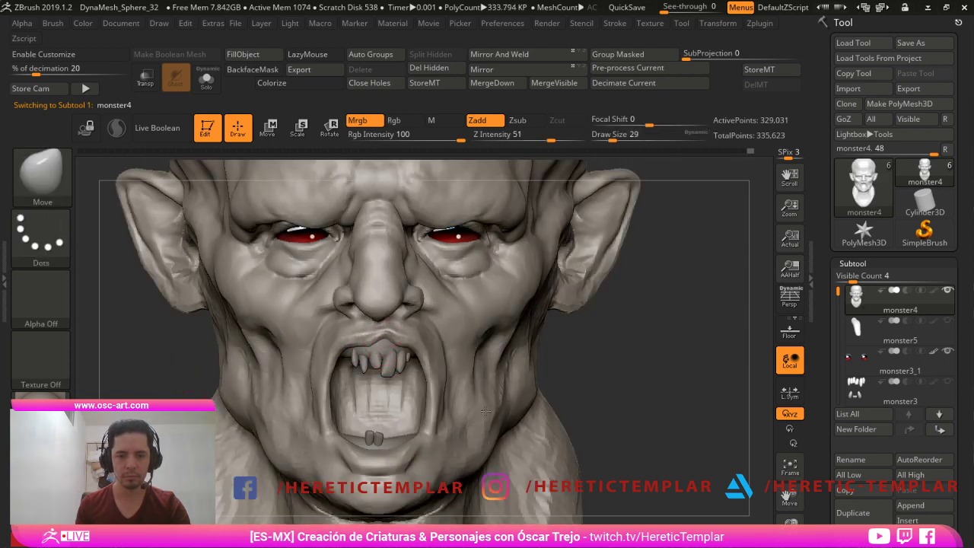
pyautogui.moveTo(405, 320)
pyautogui.keyDown('shift'); pyautogui.mouseDown()
pyautogui.moveTo(405, 345)
pyautogui.moveTo(391, 350)
pyautogui.mouseUp(); pyautogui.keyUp('shift')
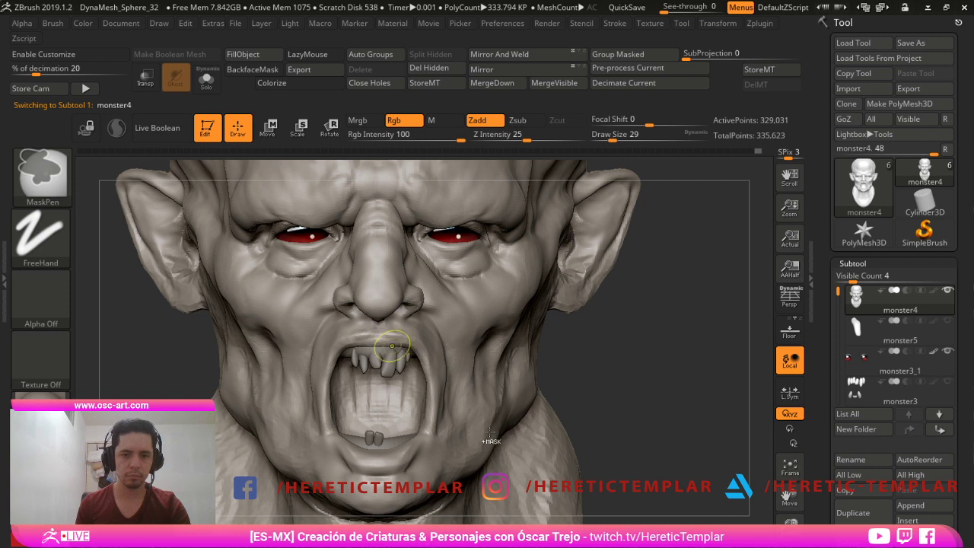
# - Switch to the DamStandard brush at draw size 41 and check the raised upper lip and teeth
pyautogui.press('b')
pyautogui.press('d')
pyautogui.press('s')
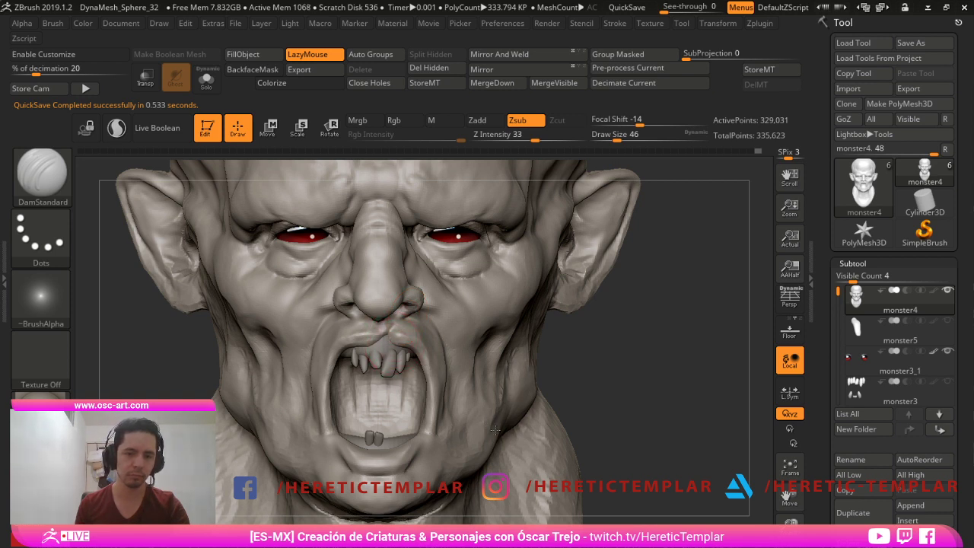
pyautogui.press('[')
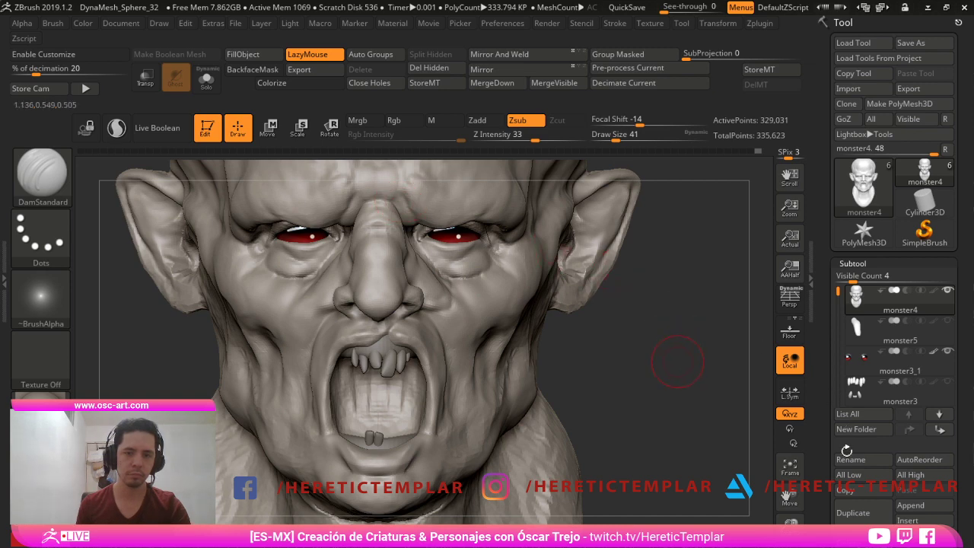
pyautogui.moveTo(677, 362)
pyautogui.mouseDown()
pyautogui.moveTo(652, 352)
pyautogui.moveTo(636, 313)
pyautogui.moveTo(638, 413)
pyautogui.mouseUp()
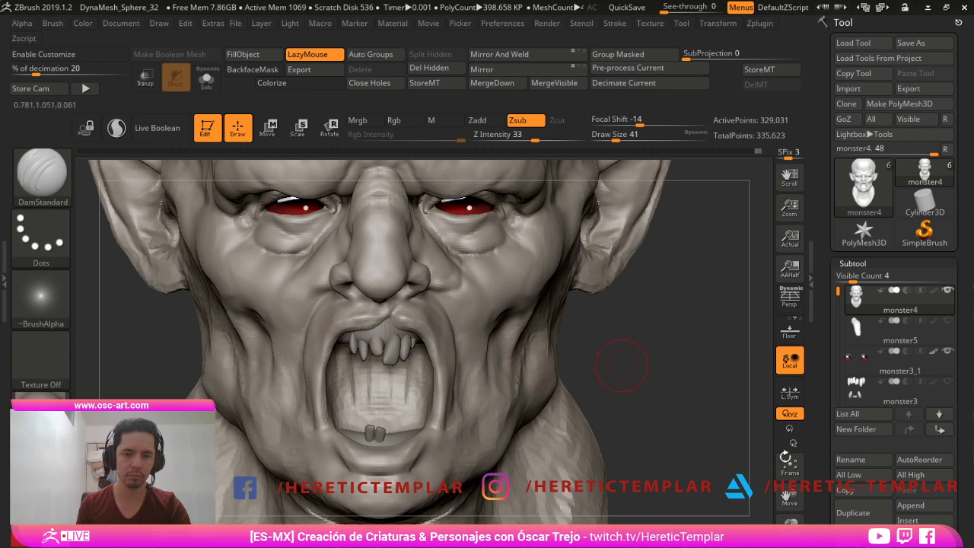
pyautogui.moveTo(622, 365)
pyautogui.mouseDown()
pyautogui.moveTo(633, 348)
pyautogui.moveTo(767, 431)
pyautogui.moveTo(615, 344)
pyautogui.mouseUp()
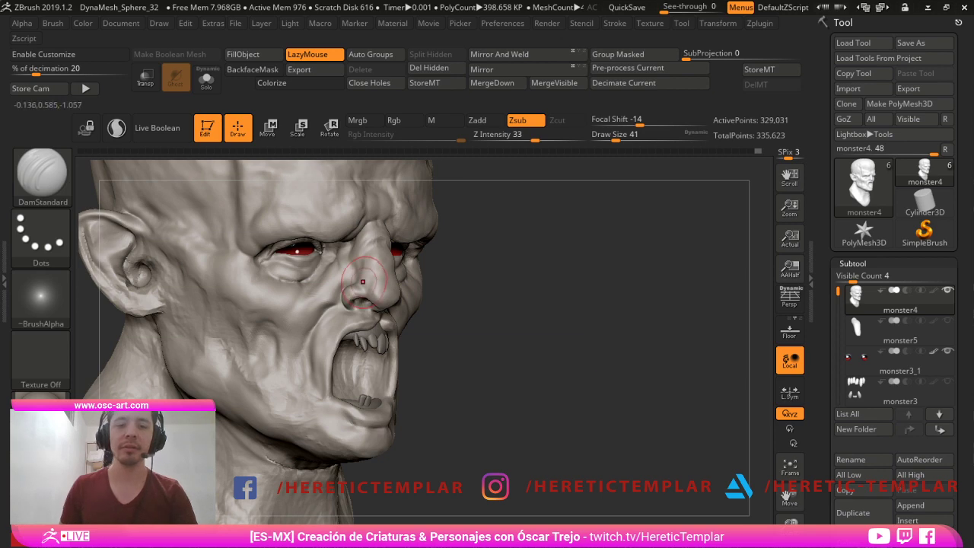
# - Select the teeth subtool, set the draw size to 59, and isolate the small outermost upper tooth
pyautogui.moveTo(580, 424)
pyautogui.keyDown('alt'); pyautogui.mouseDown()
pyautogui.moveTo(620, 439)
pyautogui.moveTo(631, 364)
pyautogui.moveTo(678, 396)
pyautogui.mouseUp(); pyautogui.keyUp('alt')
pyautogui.press('s')
pyautogui.moveTo(350, 296); pyautogui.dragTo(354, 297)
pyautogui.keyDown('alt'); pyautogui.click(326, 279); pyautogui.keyUp('alt')
pyautogui.press('s')
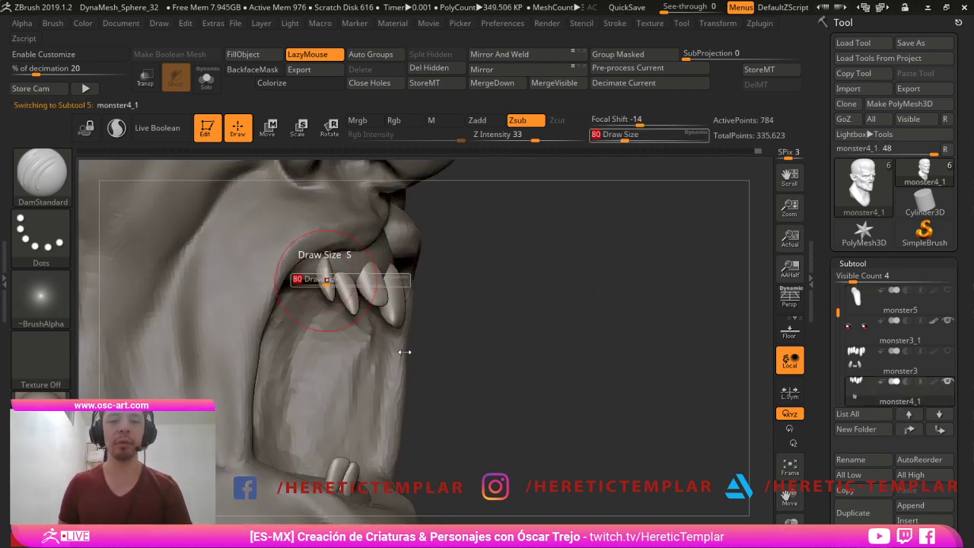
pyautogui.press('shift')
pyautogui.press('shift')
pyautogui.press('s')
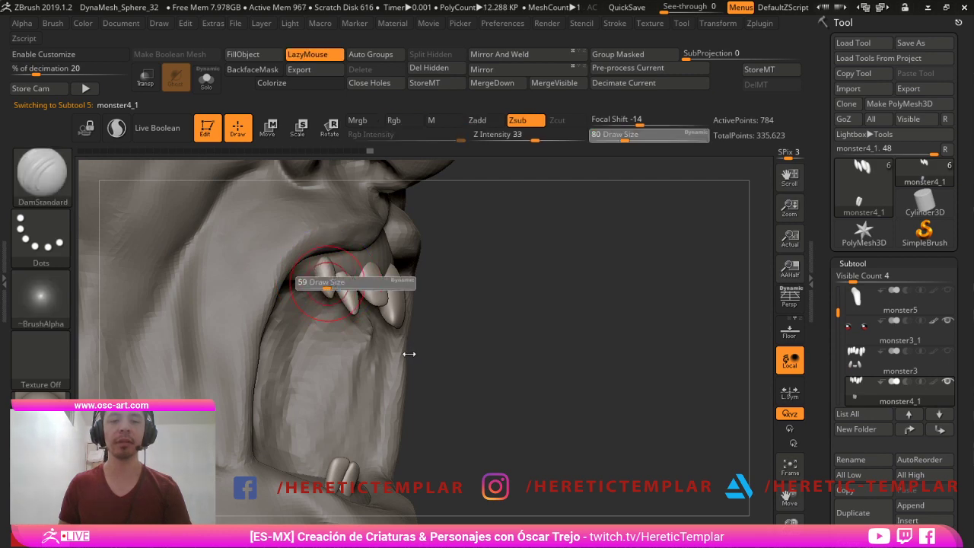
pyautogui.moveTo(442, 358)
pyautogui.mouseDown()
pyautogui.moveTo(624, 406)
pyautogui.moveTo(608, 332)
pyautogui.mouseUp()
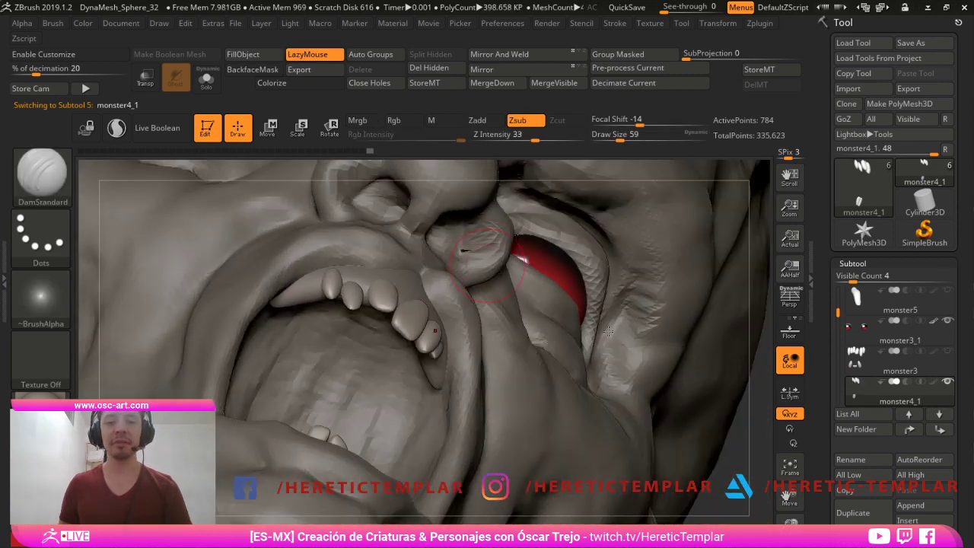
pyautogui.keyDown('ctrl'); pyautogui.keyDown('shift'); pyautogui.click(329, 290); pyautogui.keyUp('shift'); pyautogui.keyUp('ctrl')
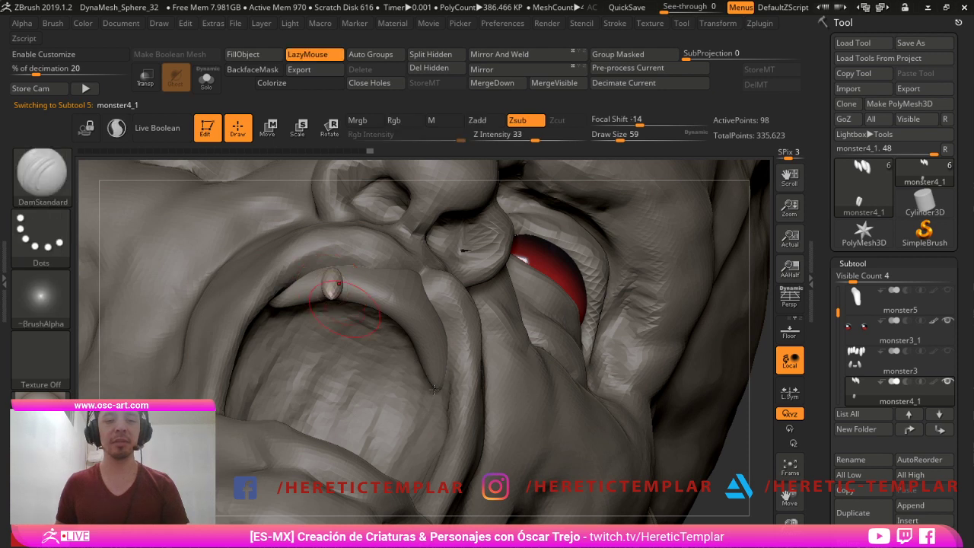
# - Mask everything except the isolated outermost upper tooth and place a duplicate of it farther out along the gum
pyautogui.moveTo(727, 489)
pyautogui.keyDown('ctrl'); pyautogui.mouseDown()
pyautogui.moveTo(404, 291)
pyautogui.moveTo(298, 201)
pyautogui.mouseUp(); pyautogui.keyUp('ctrl')
pyautogui.keyDown('ctrl'); pyautogui.keyDown('shift'); pyautogui.click(722, 481); pyautogui.keyUp('shift'); pyautogui.keyUp('ctrl')
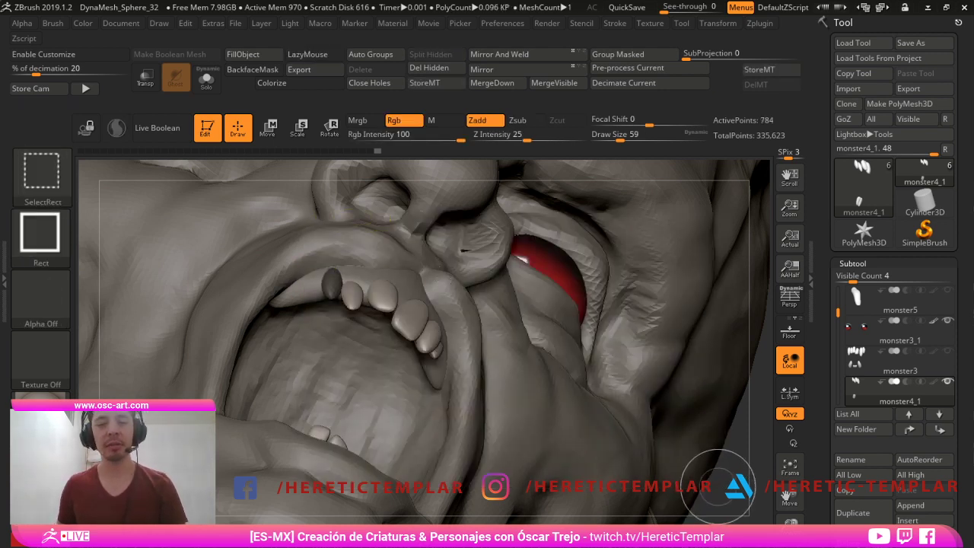
pyautogui.press('w')
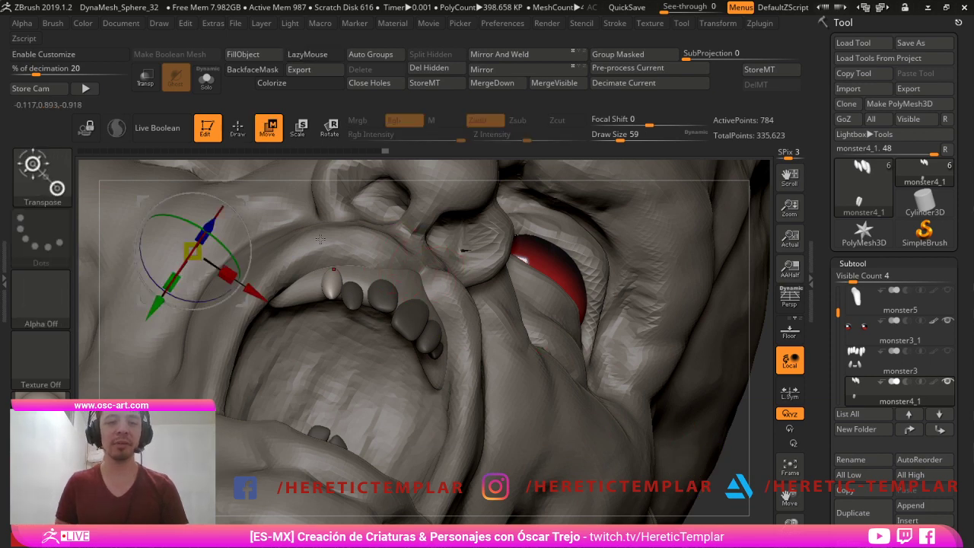
pyautogui.keyDown('alt'); pyautogui.moveTo(306, 249); pyautogui.dragTo(421, 317); pyautogui.keyUp('alt')
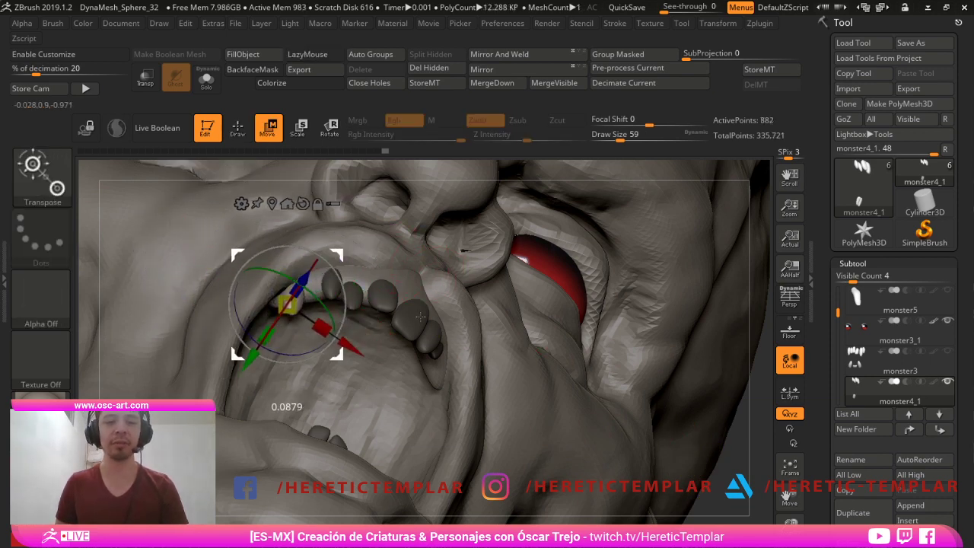
pyautogui.press('q')
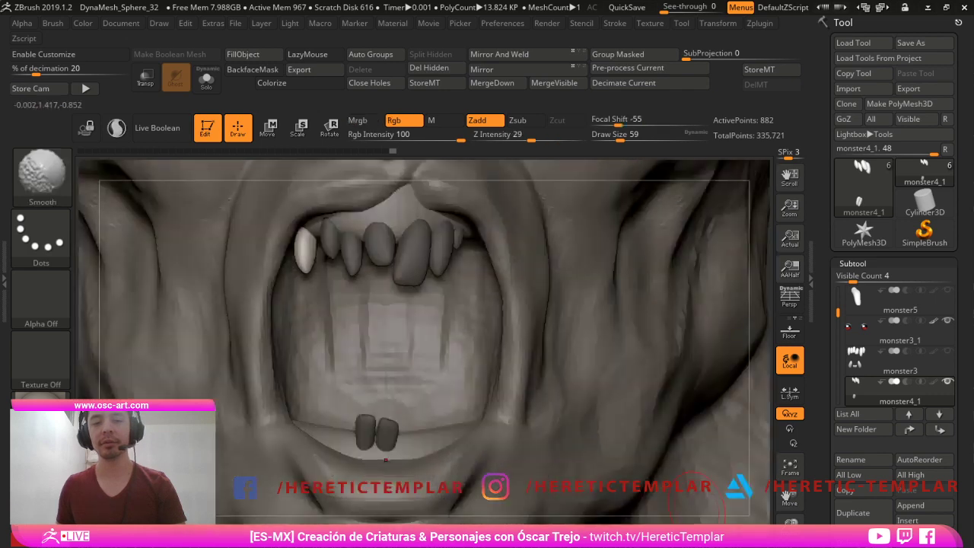
# - Reshape and tilt the duplicated outer tooth with the Move brush at draw sizes 172 and 108
pyautogui.press('s')
pyautogui.moveTo(396, 335); pyautogui.dragTo(399, 335)
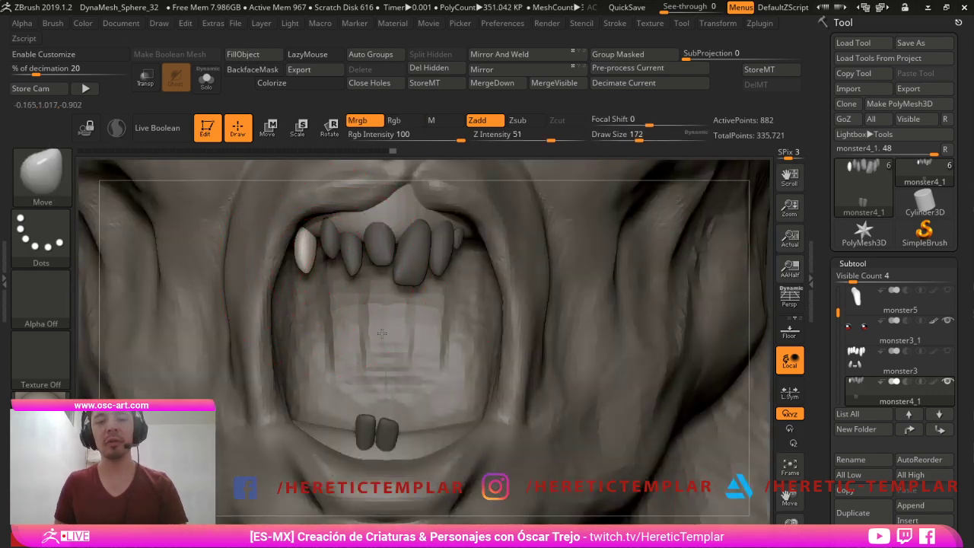
pyautogui.moveTo(314, 266); pyautogui.dragTo(312, 263)
pyautogui.press('s')
pyautogui.moveTo(395, 303)
pyautogui.mouseDown()
pyautogui.moveTo(386, 332)
pyautogui.moveTo(396, 335)
pyautogui.mouseUp()
pyautogui.press('s')
pyautogui.press('s')
pyautogui.press('s')
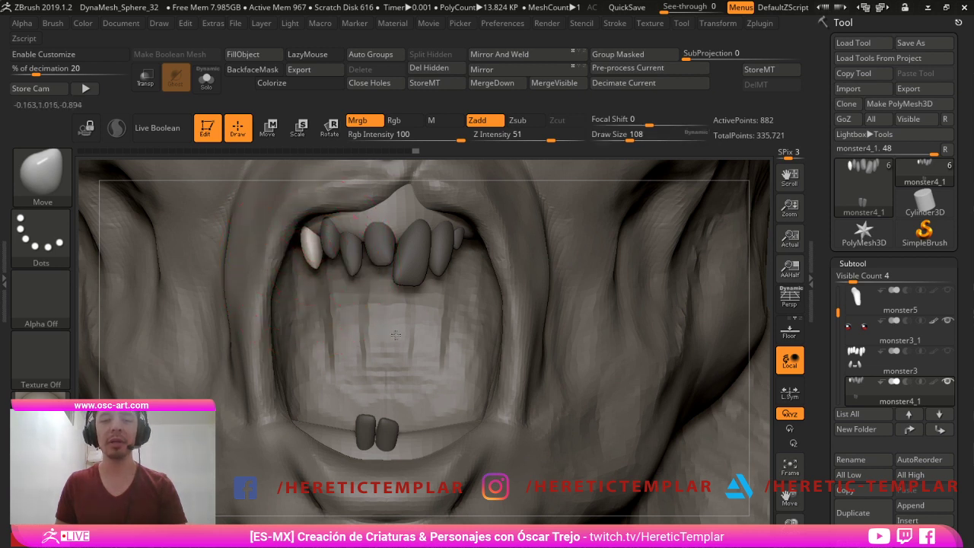
# - Clear the mask on the teeth and select the gums subtool with the draw size set to 80
pyautogui.press('f')
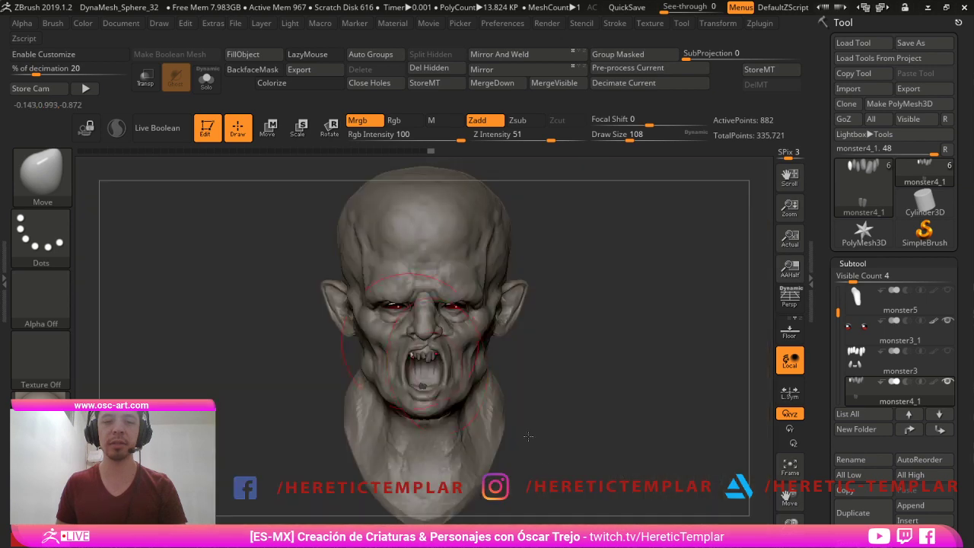
pyautogui.keyDown('alt'); pyautogui.moveTo(554, 404); pyautogui.dragTo(664, 383); pyautogui.keyUp('alt')
pyautogui.moveTo(597, 360); pyautogui.dragTo(616, 342)
pyautogui.moveTo(770, 427); pyautogui.dragTo(738, 343)
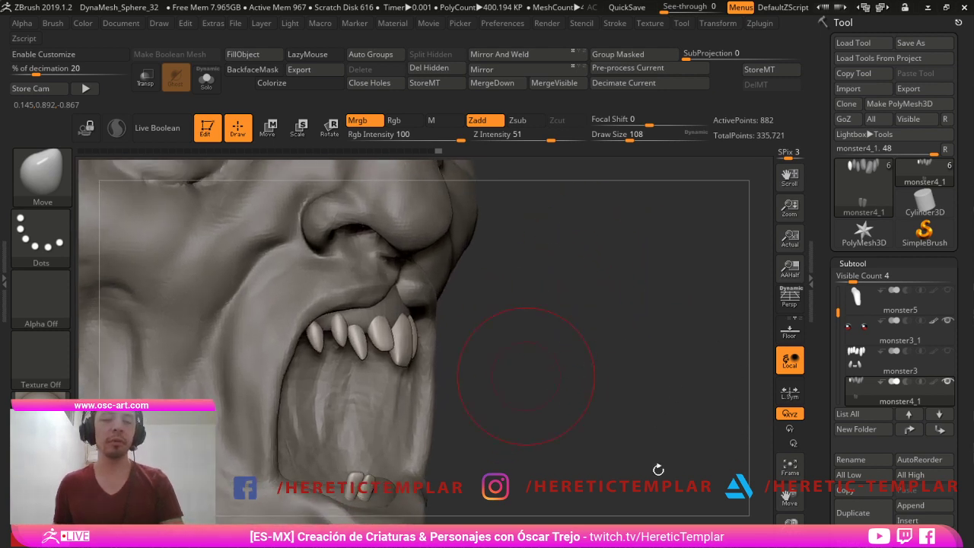
pyautogui.keyDown('alt'); pyautogui.click(356, 335); pyautogui.keyUp('alt')
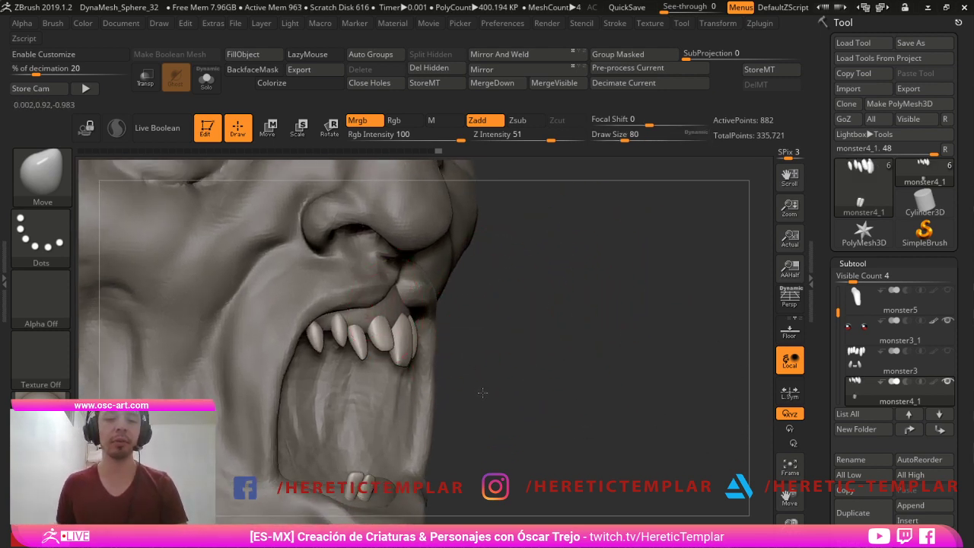
pyautogui.keyDown('shift'); pyautogui.moveTo(387, 321); pyautogui.dragTo(373, 330); pyautogui.keyUp('shift')
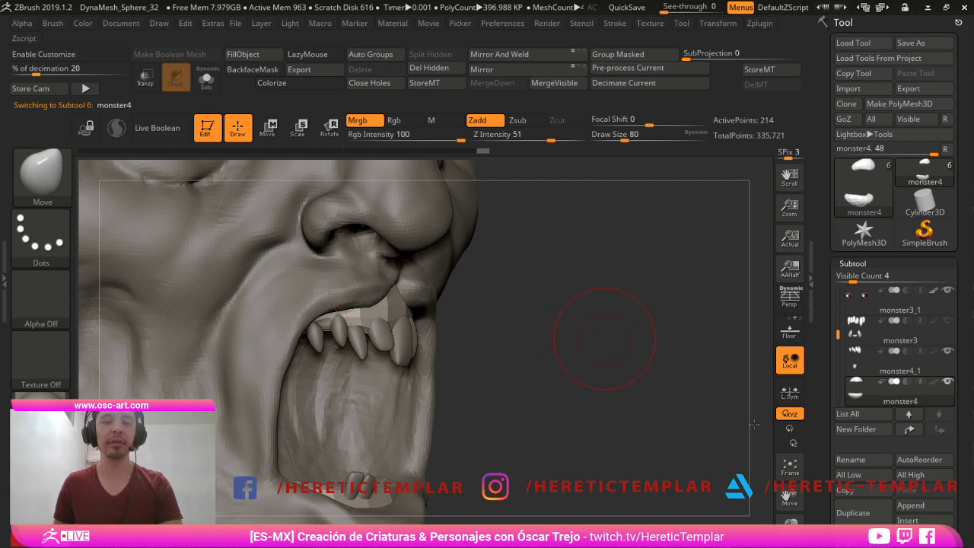
pyautogui.moveTo(605, 335); pyautogui.dragTo(481, 352)
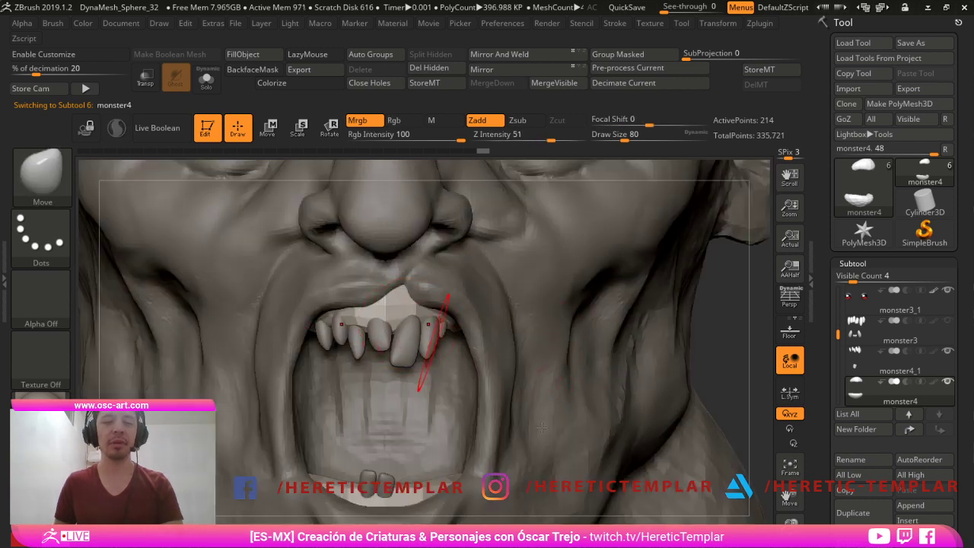
# - Subdivide the gums twice and build up the upper gum around the teeth with the Clay brush at draw size 49
pyautogui.hotkey('ctrl', 'd')
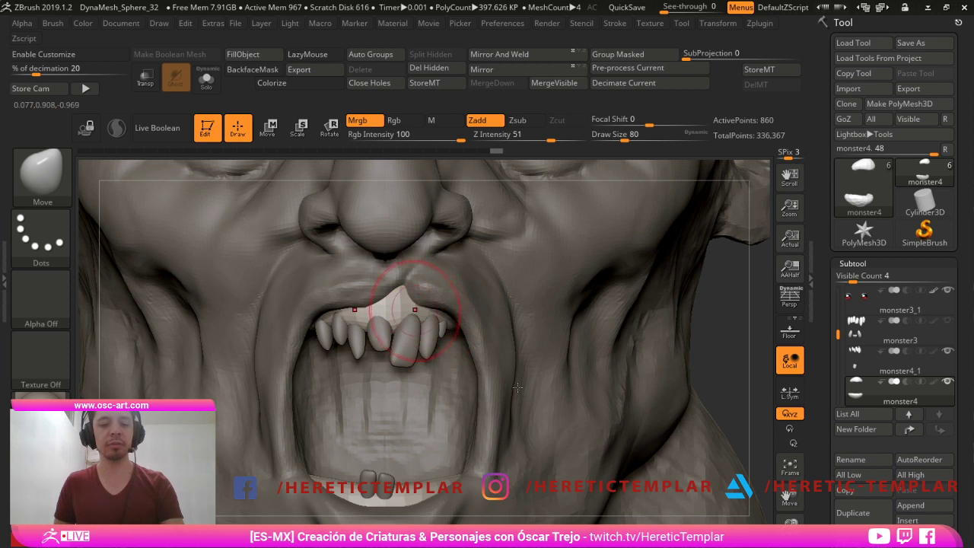
pyautogui.hotkey('ctrl', 'd')
pyautogui.press('b')
pyautogui.press('c')
pyautogui.press('l')
pyautogui.press('s')
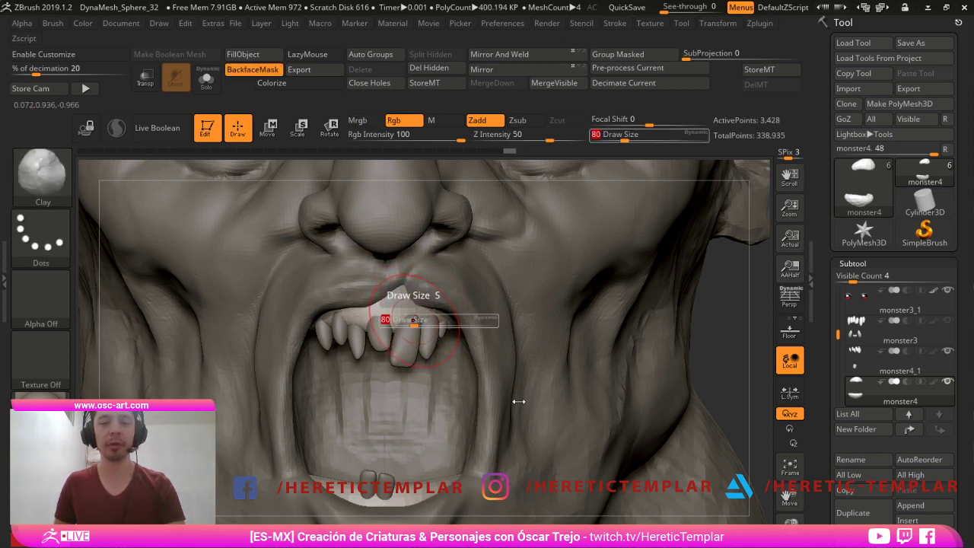
pyautogui.moveTo(413, 320); pyautogui.dragTo(408, 321)
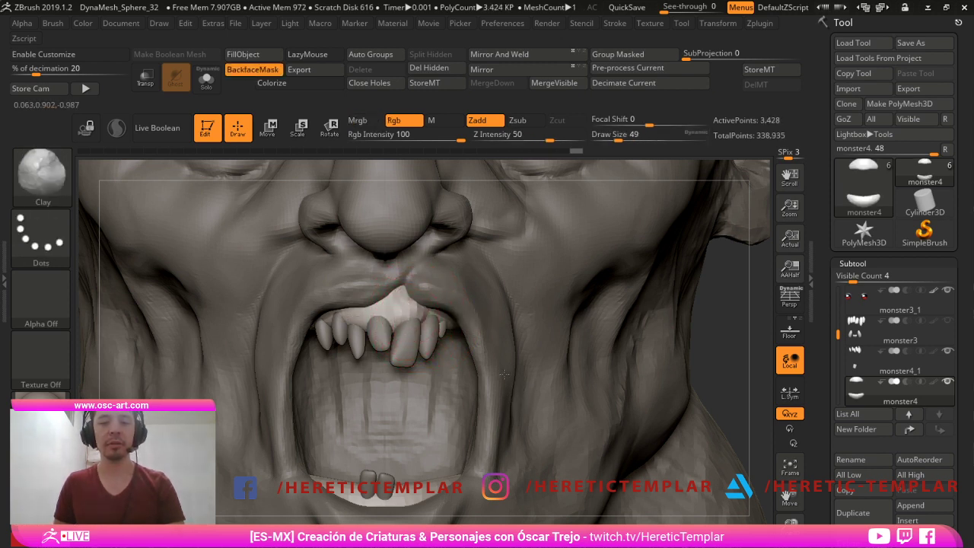
# - Carve grooves into the upper gum with the DamStandard brush, and add volume around the tooth roots with Clay at draw size 41
pyautogui.press('b')
pyautogui.press('d')
pyautogui.press('s')
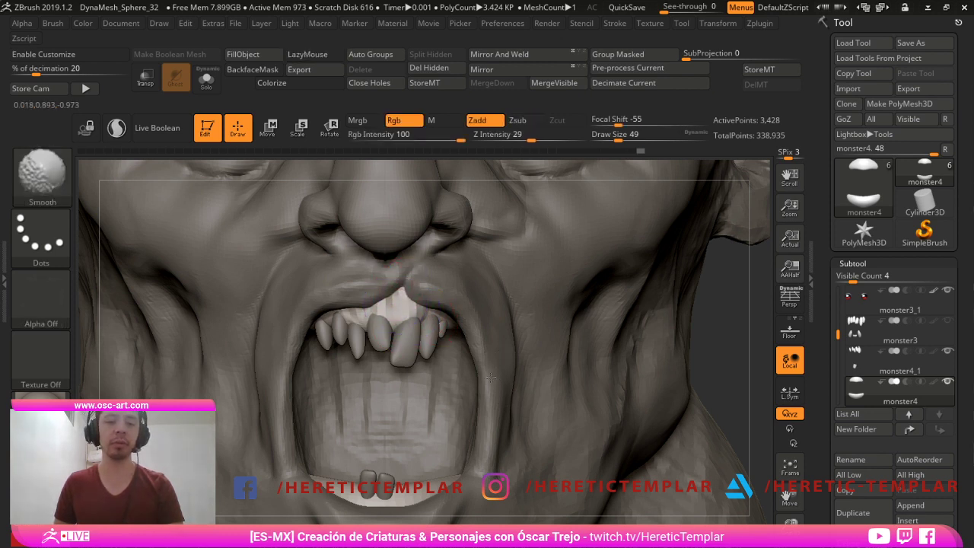
pyautogui.press('[')
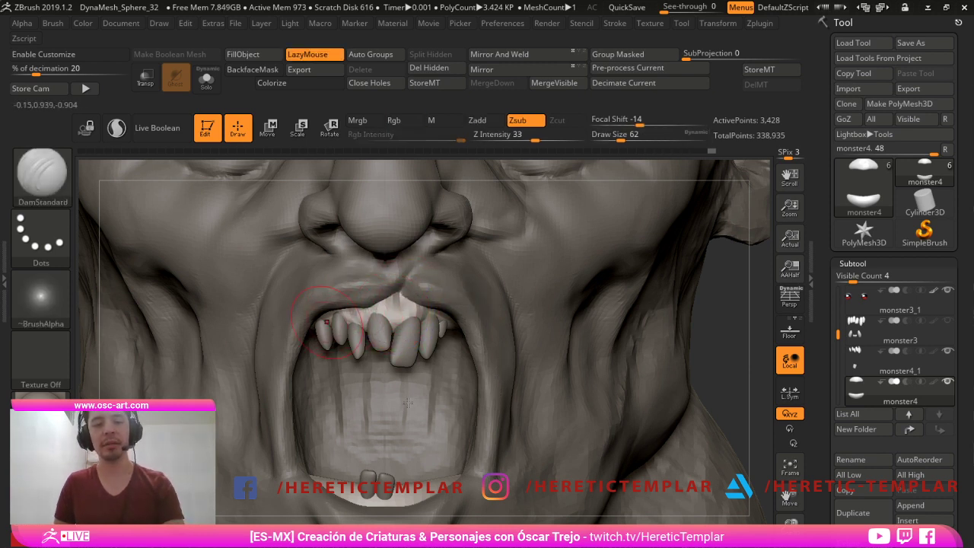
pyautogui.press('b')
pyautogui.press('c')
pyautogui.press('l')
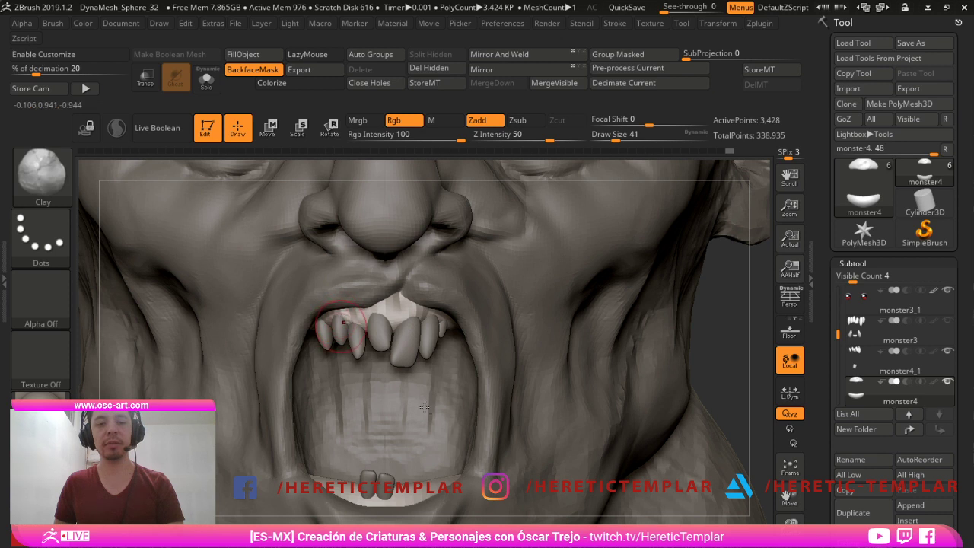
# - Select the teeth subtool and flatten the large upper front tooth with the TrimDynamic brush at draw sizes 71 and 49
pyautogui.keyDown('alt'); pyautogui.click(341, 320); pyautogui.keyUp('alt')
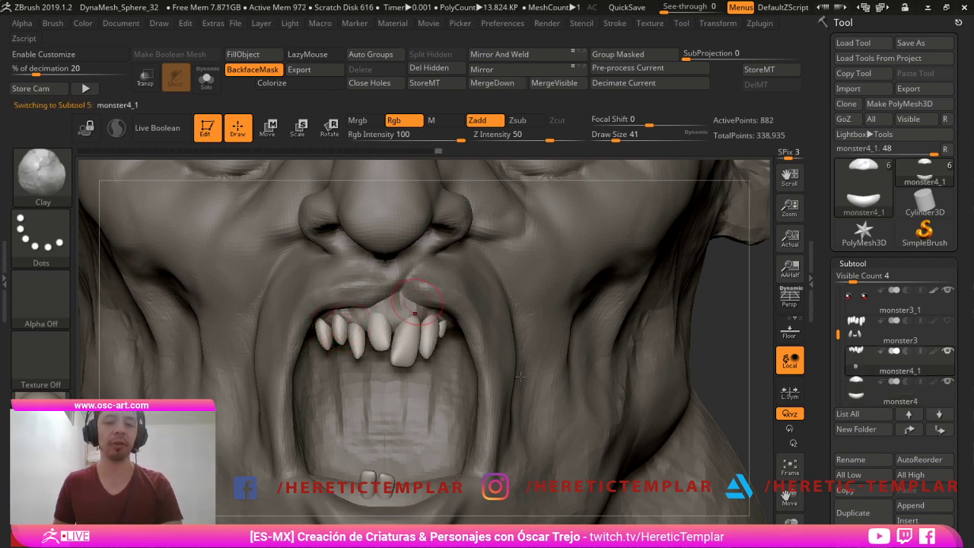
pyautogui.press('[')
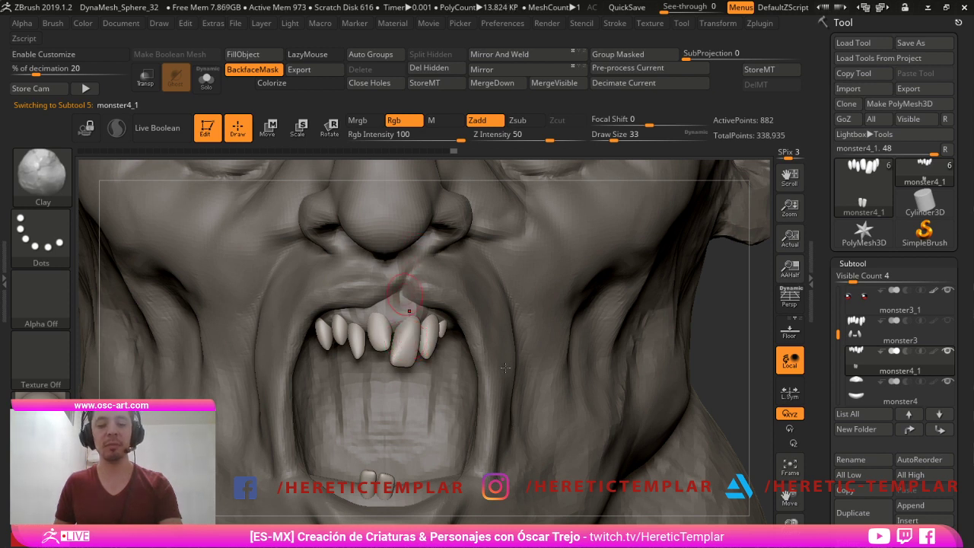
pyautogui.press('b')
pyautogui.press('t')
pyautogui.press('d')
pyautogui.press('s')
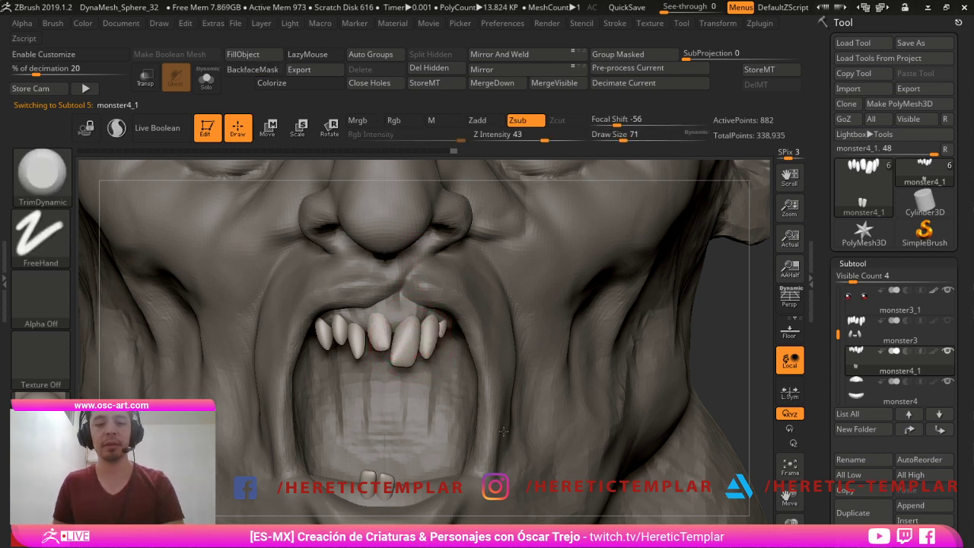
pyautogui.moveTo(402, 346); pyautogui.dragTo(407, 359)
pyautogui.press('s')
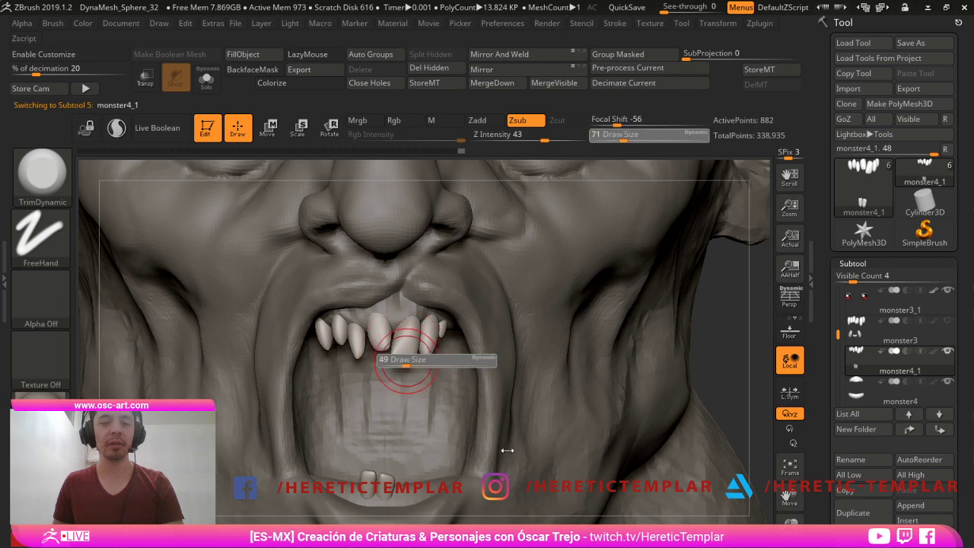
# - Sculpt the surface of the large upper front tooth with the Standard brush at draw size 27
pyautogui.press('b')
pyautogui.press('s')
pyautogui.press('t')
pyautogui.press('s')
pyautogui.moveTo(708, 366); pyautogui.dragTo(421, 360)
pyautogui.press('s')
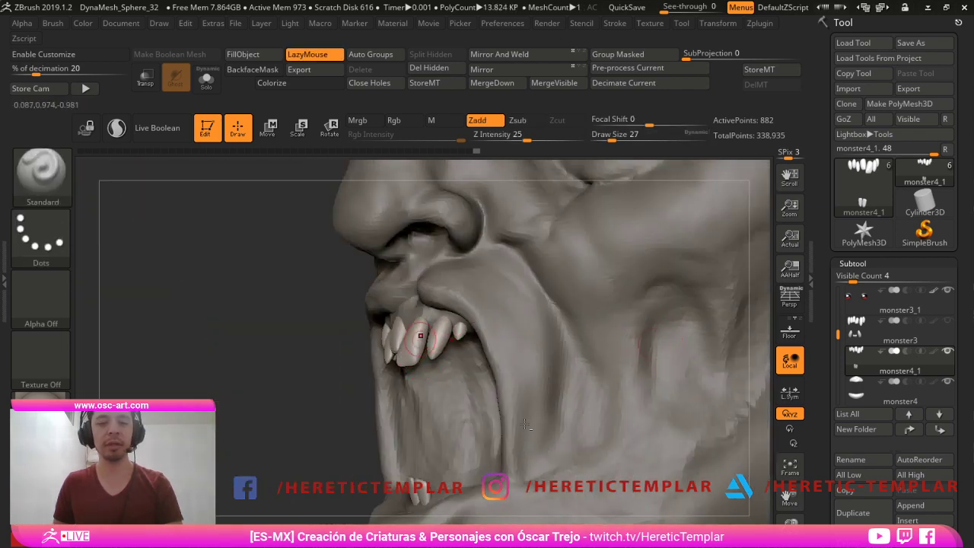
# - Switch to the DamStandard brush at draw size 46 and examine the teeth from the side and front
pyautogui.press('b')
pyautogui.press('d')
pyautogui.press('s')
pyautogui.press('s')
pyautogui.moveTo(421, 352); pyautogui.dragTo(426, 351)
pyautogui.moveTo(426, 351)
pyautogui.mouseDown()
pyautogui.moveTo(437, 338)
pyautogui.moveTo(403, 350)
pyautogui.mouseUp()
pyautogui.moveTo(402, 491)
pyautogui.mouseDown()
pyautogui.moveTo(396, 461)
pyautogui.moveTo(437, 464)
pyautogui.mouseUp()
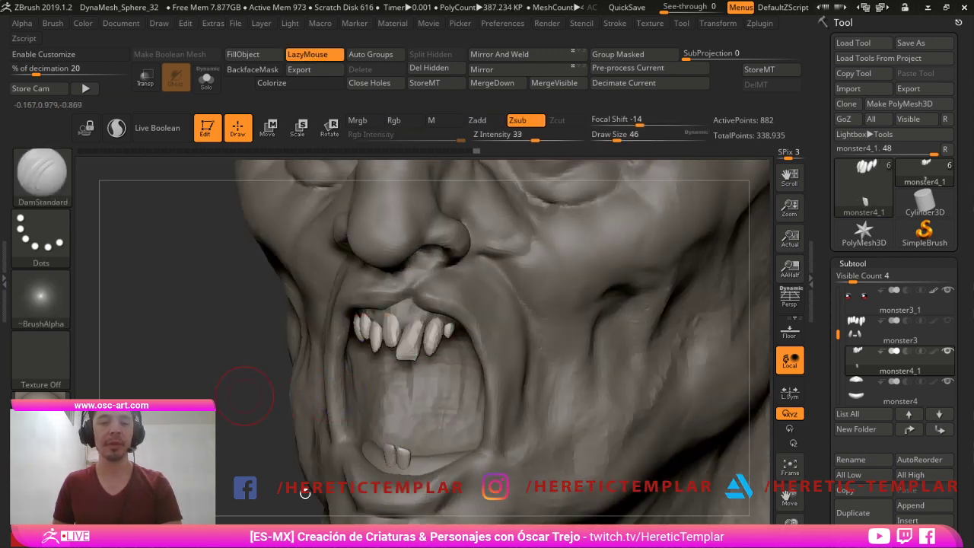
pyautogui.moveTo(284, 462); pyautogui.dragTo(286, 497)
pyautogui.moveTo(286, 498); pyautogui.dragTo(524, 493, button='right')
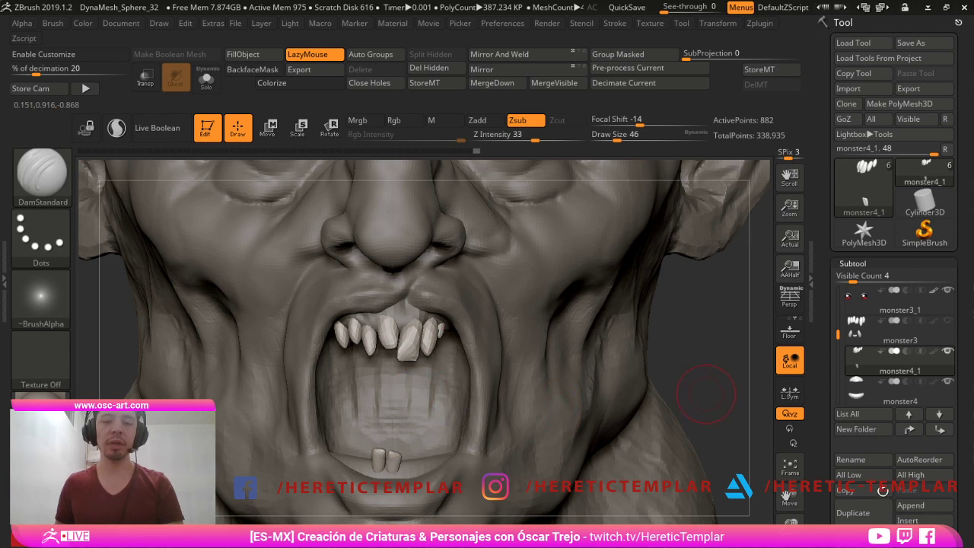
pyautogui.moveTo(706, 394); pyautogui.dragTo(652, 324, button='right')
# - Reshape the small outer upper teeth with the Move Topological brush at draw sizes 104 and 94, and check the whole face
pyautogui.press('b')
pyautogui.press('m')
pyautogui.press('t')
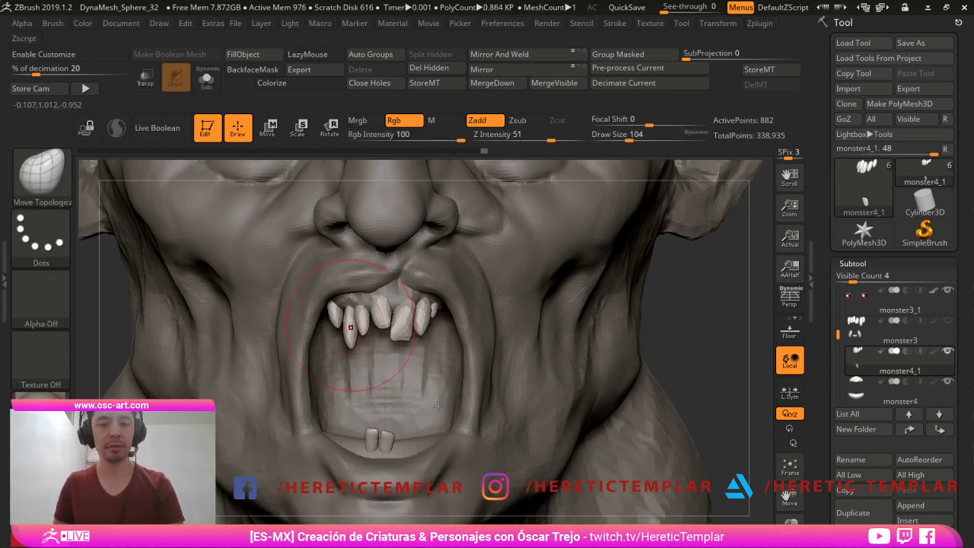
pyautogui.press('[')
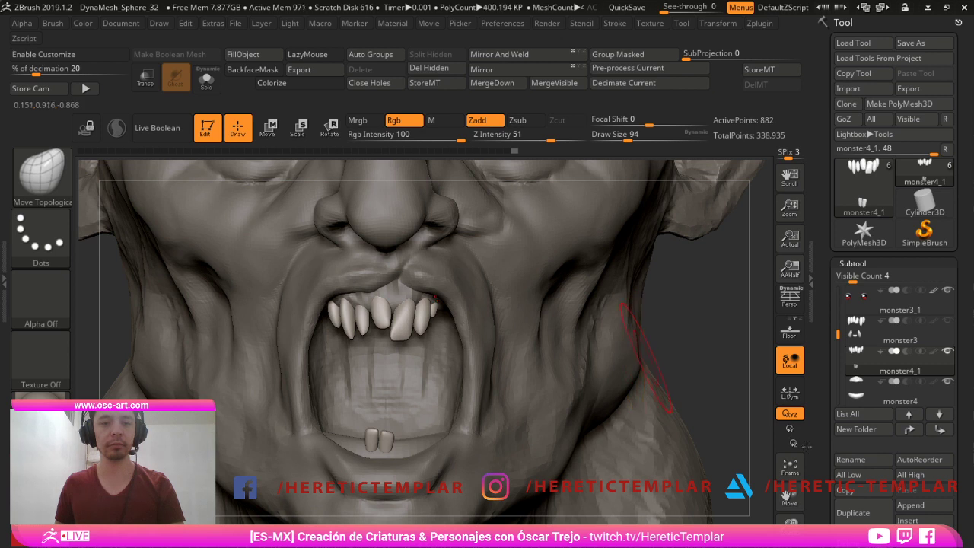
pyautogui.hotkey('shift', 'f')
pyautogui.hotkey('shift', 'f')
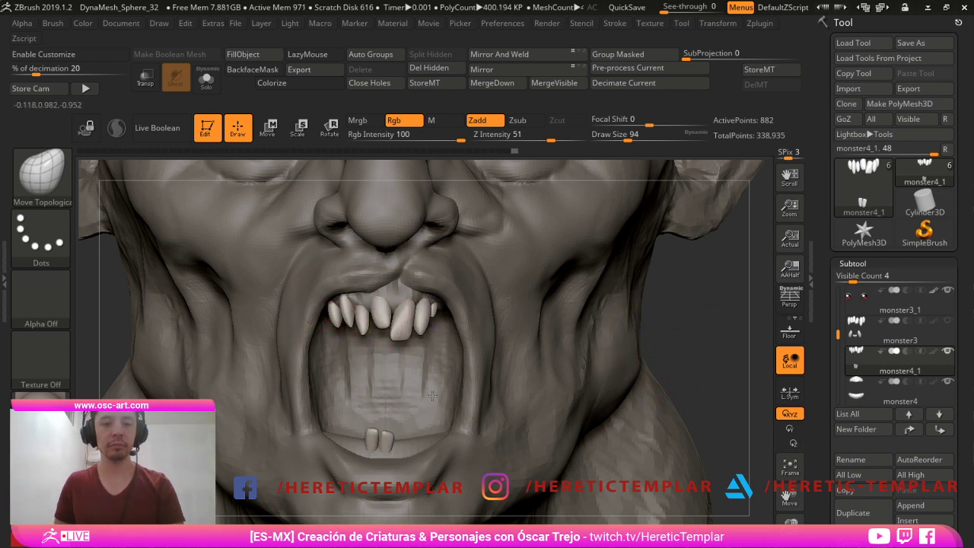
pyautogui.keyDown('alt'); pyautogui.moveTo(677, 347); pyautogui.dragTo(796, 378); pyautogui.keyUp('alt')
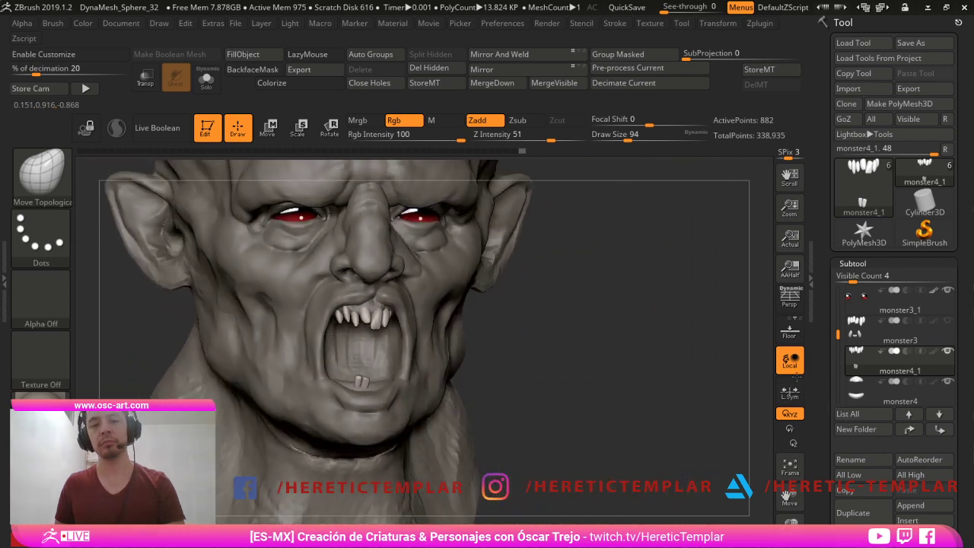
# - Pull the upper tooth beside the large front tooth down into a long fang with Move Topological at draw size 65
pyautogui.moveTo(637, 302)
pyautogui.mouseDown()
pyautogui.moveTo(621, 305)
pyautogui.moveTo(631, 364)
pyautogui.moveTo(633, 323)
pyautogui.moveTo(592, 312)
pyautogui.moveTo(640, 293)
pyautogui.moveTo(648, 317)
pyautogui.moveTo(767, 413)
pyautogui.moveTo(495, 380)
pyautogui.moveTo(369, 353)
pyautogui.moveTo(381, 368)
pyautogui.mouseUp()
pyautogui.press('s')
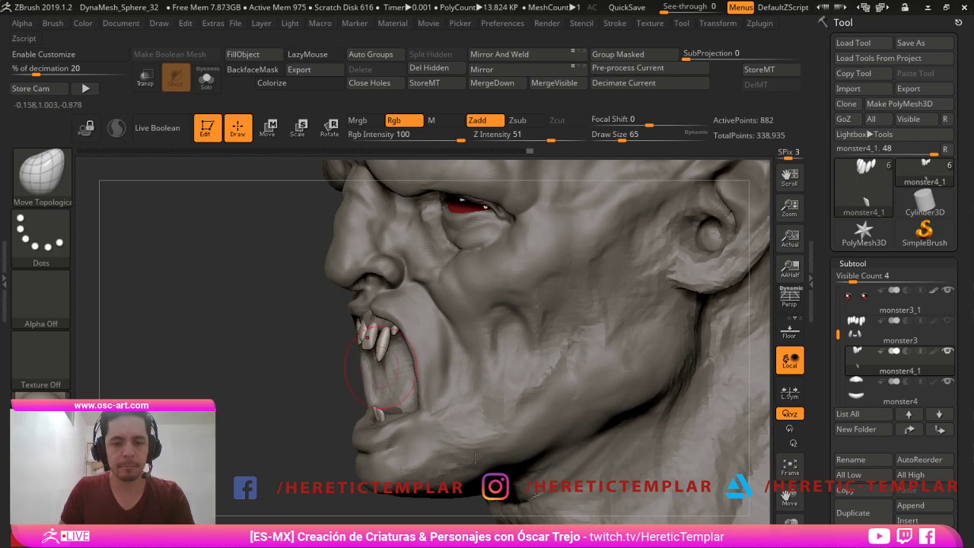
pyautogui.moveTo(411, 427); pyautogui.dragTo(469, 442)
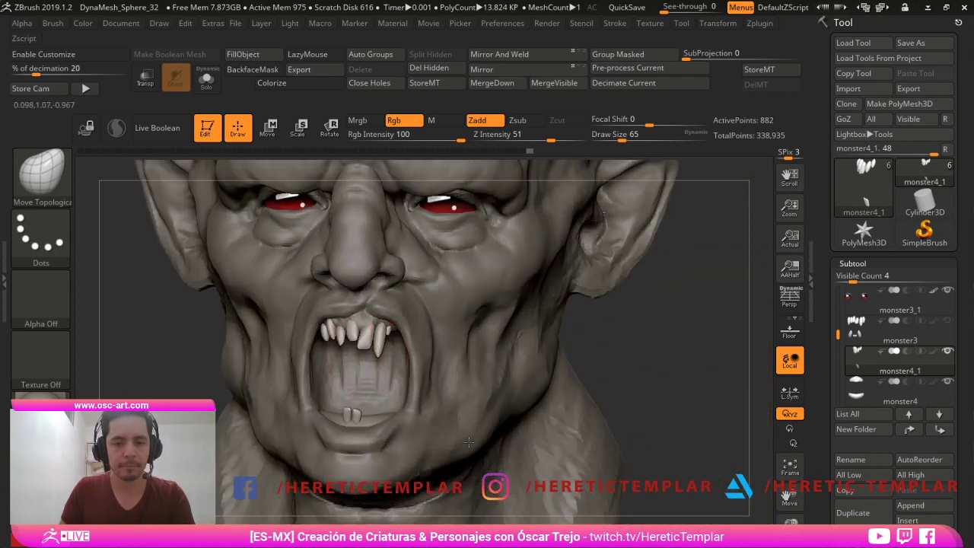
pyautogui.moveTo(735, 457)
pyautogui.mouseDown()
pyautogui.moveTo(754, 461)
pyautogui.moveTo(764, 483)
pyautogui.moveTo(769, 445)
pyautogui.moveTo(772, 488)
pyautogui.mouseUp()
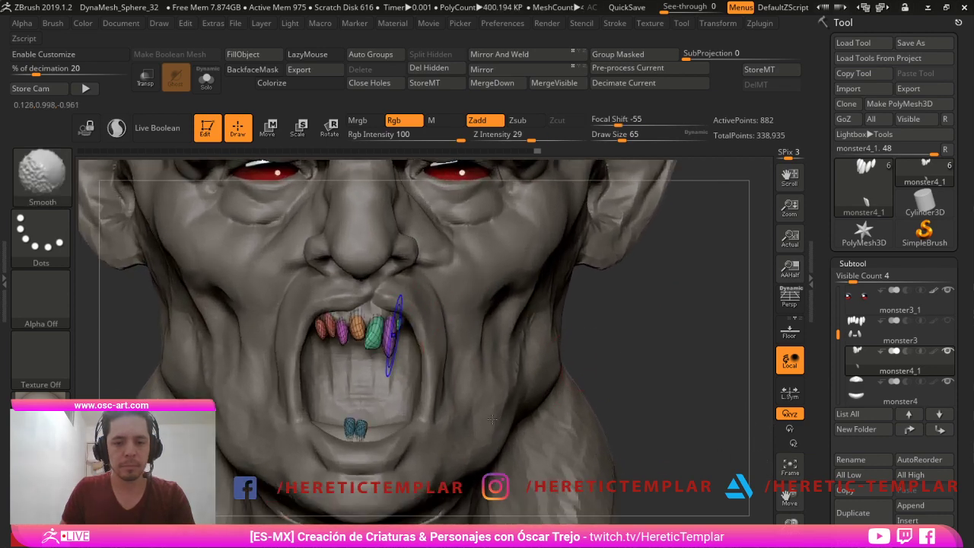
# - Isolate the long fang by its polygroup, mask the other teeth, and place a duplicate of it beside the original
pyautogui.keyDown('ctrl'); pyautogui.keyDown('shift'); pyautogui.click(388, 331); pyautogui.keyUp('shift'); pyautogui.keyUp('ctrl')
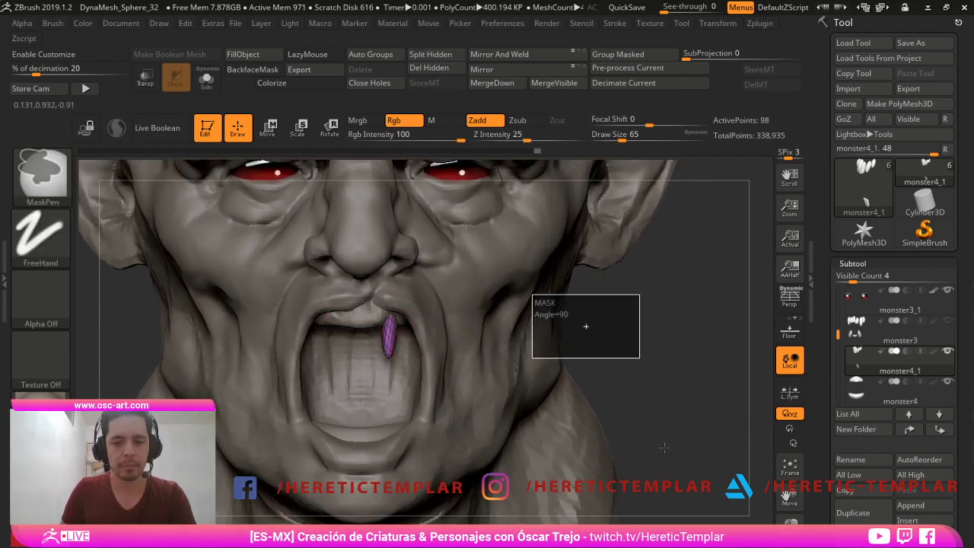
pyautogui.keyDown('ctrl'); pyautogui.moveTo(532, 358); pyautogui.dragTo(305, 460); pyautogui.keyUp('ctrl')
pyautogui.keyDown('ctrl'); pyautogui.keyDown('shift'); pyautogui.click(668, 330); pyautogui.keyUp('shift'); pyautogui.keyUp('ctrl')
pyautogui.keyDown('ctrl'); pyautogui.click(673, 330); pyautogui.keyUp('ctrl')
pyautogui.moveTo(676, 330)
pyautogui.mouseDown()
pyautogui.moveTo(525, 335)
pyautogui.moveTo(434, 315)
pyautogui.mouseUp()
pyautogui.press('w')
pyautogui.keyDown('ctrl'); pyautogui.moveTo(398, 406); pyautogui.dragTo(424, 396); pyautogui.keyUp('ctrl')
pyautogui.moveTo(511, 381)
pyautogui.mouseDown()
pyautogui.moveTo(685, 375)
pyautogui.moveTo(696, 388)
pyautogui.moveTo(528, 350)
pyautogui.mouseUp()
# - Reshape the duplicated fang with the Move brush at draw size 65 and check the teeth from several angles
pyautogui.press('q')
pyautogui.press('w')
pyautogui.hotkey('shift', 'f')
pyautogui.press('q')
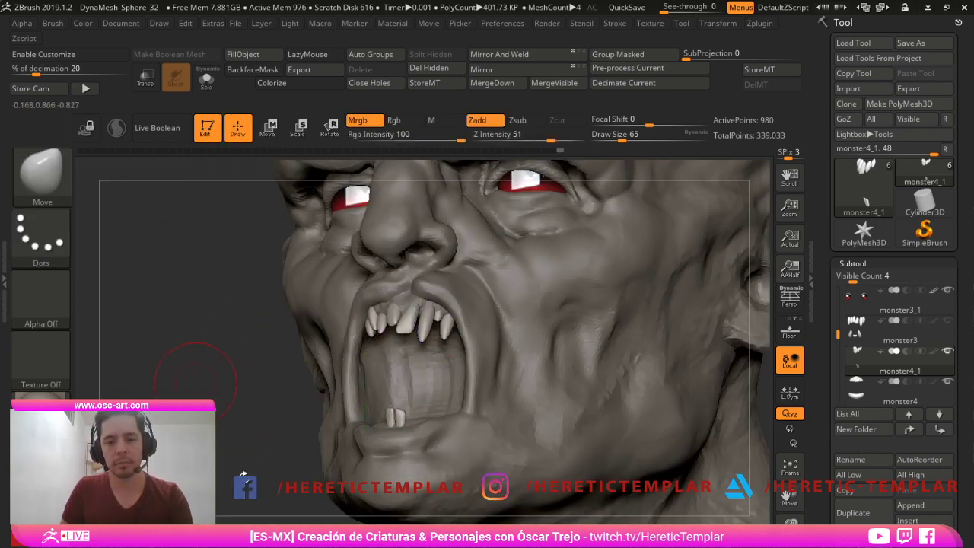
pyautogui.moveTo(191, 370); pyautogui.dragTo(208, 394)
pyautogui.press('f')
pyautogui.press('f')
pyautogui.moveTo(521, 397)
pyautogui.mouseDown()
pyautogui.moveTo(609, 342)
pyautogui.moveTo(648, 379)
pyautogui.moveTo(635, 348)
pyautogui.moveTo(636, 365)
pyautogui.moveTo(609, 366)
pyautogui.moveTo(609, 407)
pyautogui.mouseUp()
pyautogui.moveTo(544, 365); pyautogui.dragTo(607, 371)
pyautogui.moveTo(758, 463); pyautogui.dragTo(648, 463)
# - Reshape the large front upper tooth with the Move Topological brush at draw size 124 and check the whole face
pyautogui.press('s')
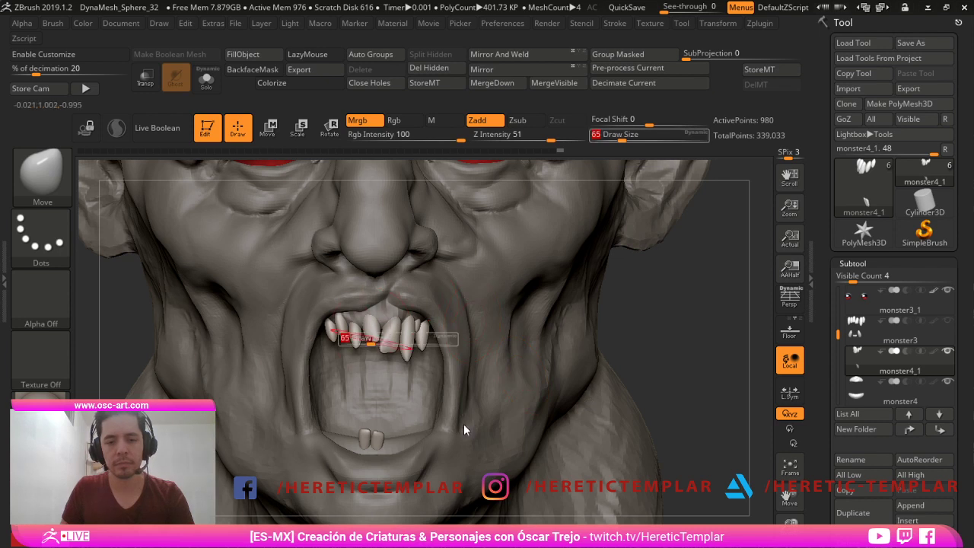
pyautogui.moveTo(463, 424); pyautogui.dragTo(475, 427)
pyautogui.press('b')
pyautogui.press('m')
pyautogui.press('t')
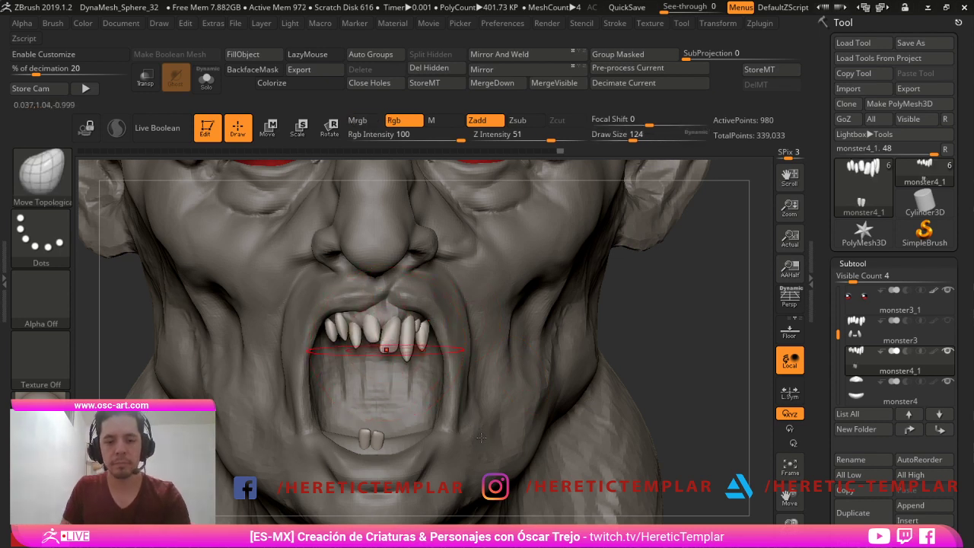
pyautogui.press(']')
pyautogui.press(']')
pyautogui.press('[')
pyautogui.press('[')
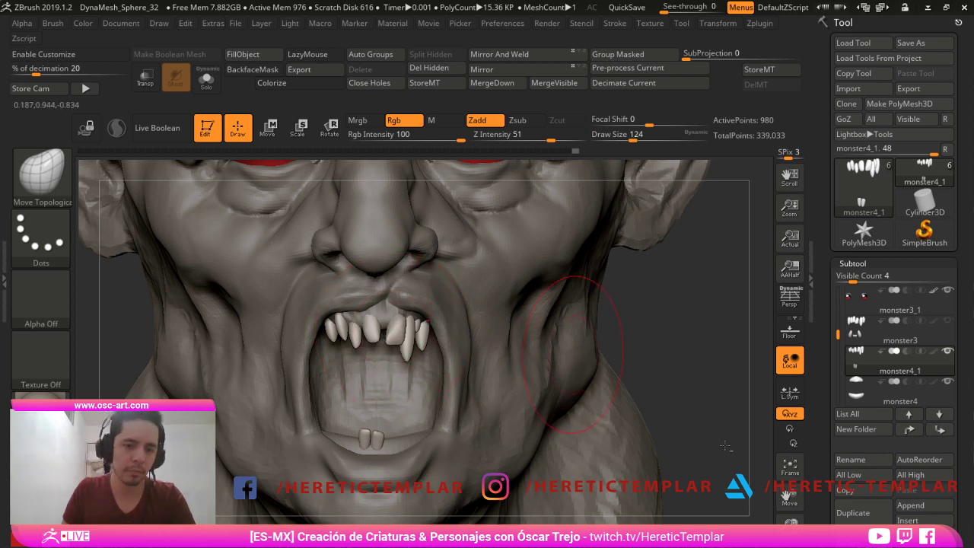
pyautogui.moveTo(725, 446); pyautogui.dragTo(813, 413)
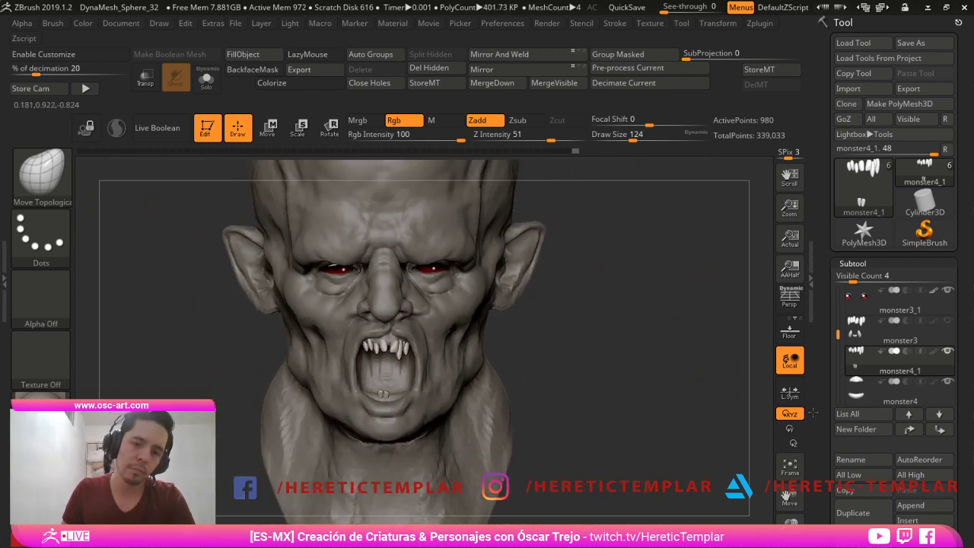
pyautogui.keyDown('ctrl'); pyautogui.moveTo(813, 412); pyautogui.dragTo(631, 457, button='right'); pyautogui.keyUp('ctrl')
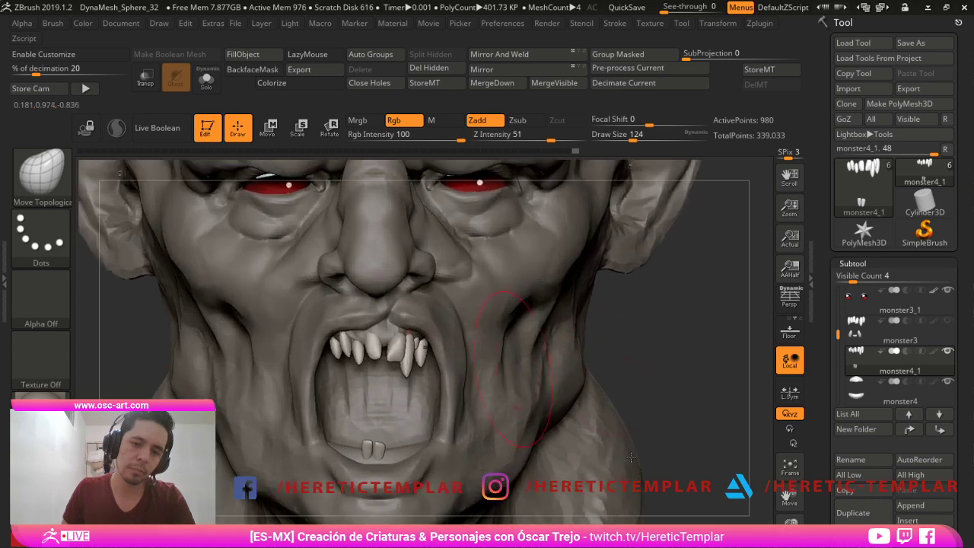
# - Isolate the long fang by its polygroup, mask it, and bring the other teeth back into view
pyautogui.keyDown('ctrl'); pyautogui.keyDown('shift'); pyautogui.click(409, 363); pyautogui.keyUp('shift'); pyautogui.keyUp('ctrl')
pyautogui.keyDown('ctrl'); pyautogui.moveTo(606, 310); pyautogui.dragTo(381, 412); pyautogui.keyUp('ctrl')
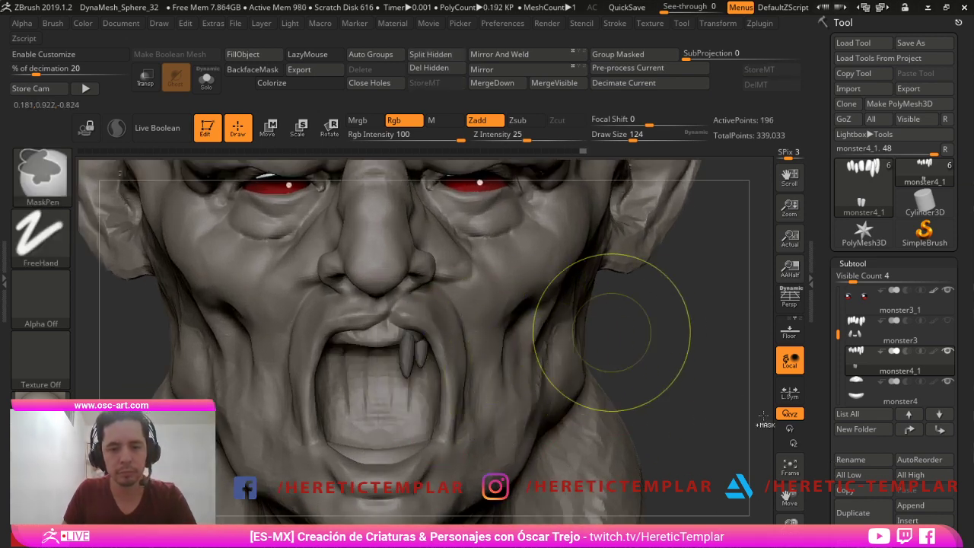
pyautogui.keyDown('ctrl'); pyautogui.click(636, 327); pyautogui.keyUp('ctrl')
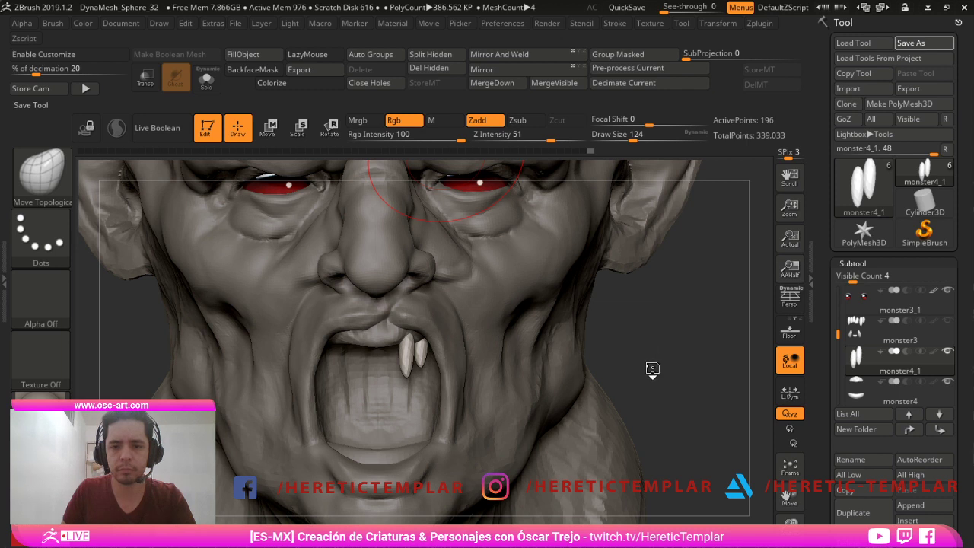
pyautogui.press('s')
pyautogui.click(380, 351)
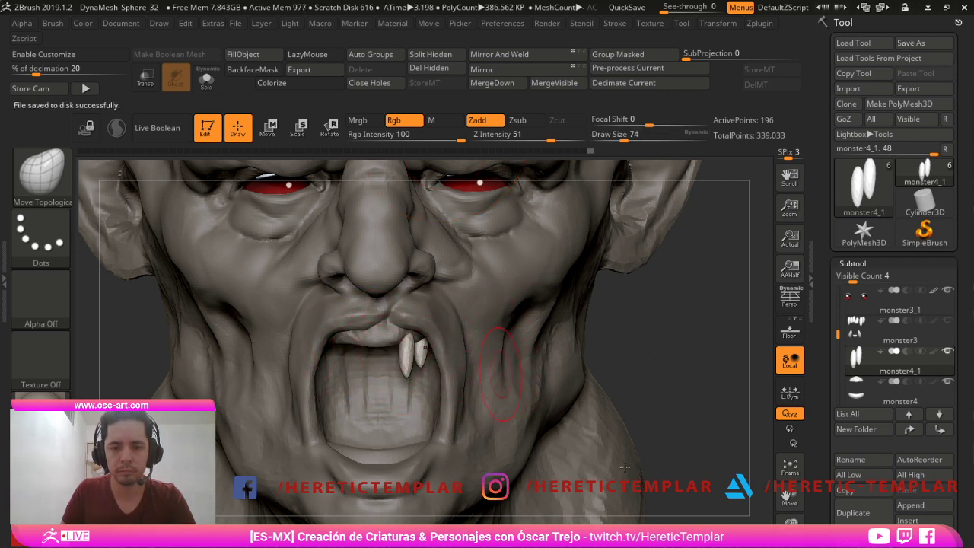
pyautogui.keyDown('ctrl'); pyautogui.keyDown('shift'); pyautogui.click(572, 454); pyautogui.keyUp('shift'); pyautogui.keyUp('ctrl')
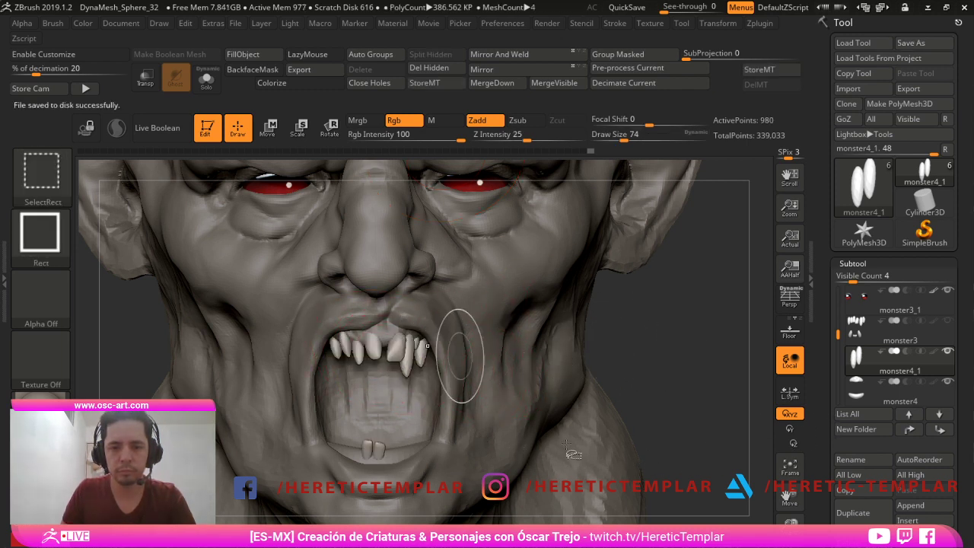
pyautogui.keyDown('ctrl'); pyautogui.keyDown('shift'); pyautogui.click(409, 359); pyautogui.keyUp('shift'); pyautogui.keyUp('ctrl')
pyautogui.keyDown('ctrl'); pyautogui.click(637, 289); pyautogui.keyUp('ctrl')
pyautogui.keyDown('ctrl'); pyautogui.keyDown('shift'); pyautogui.click(444, 406); pyautogui.keyUp('shift'); pyautogui.keyUp('ctrl')
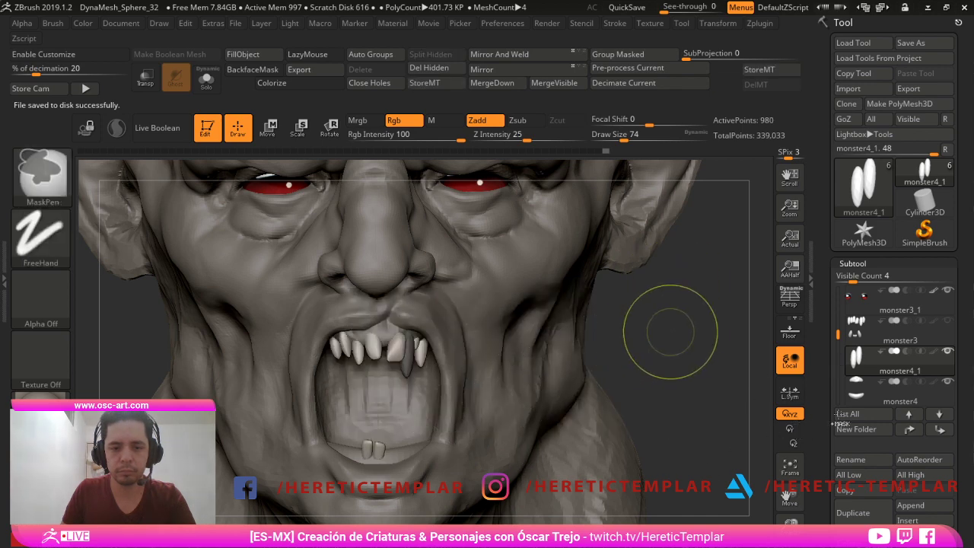
# - Leave only the long fang unmasked and place a duplicate of it on the opposite side of the large front tooth
pyautogui.moveTo(670, 331); pyautogui.dragTo(571, 393)
pyautogui.press('w')
pyautogui.hotkey('ctrl', 'z')
pyautogui.keyDown('ctrl'); pyautogui.moveTo(486, 411); pyautogui.dragTo(458, 414); pyautogui.keyUp('ctrl')
pyautogui.moveTo(352, 483); pyautogui.dragTo(479, 498)
pyautogui.moveTo(478, 392); pyautogui.dragTo(449, 385)
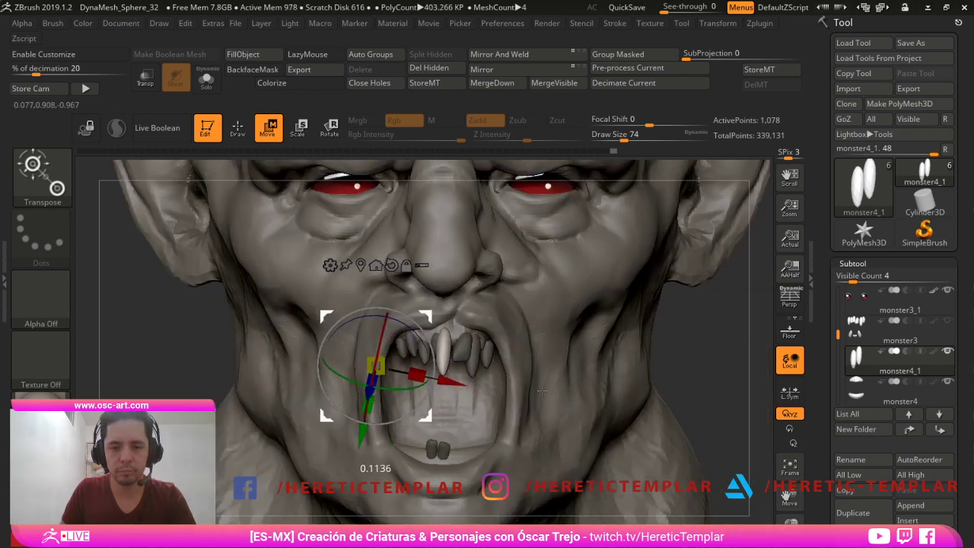
pyautogui.moveTo(433, 313)
pyautogui.mouseDown()
pyautogui.moveTo(422, 313)
pyautogui.moveTo(448, 313)
pyautogui.moveTo(427, 314)
pyautogui.mouseUp()
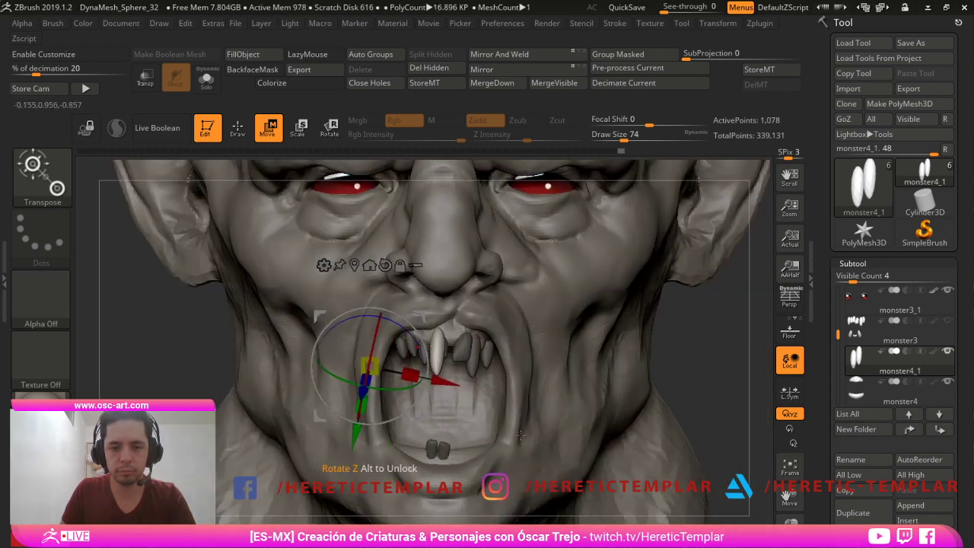
# - Tilt and reshape the duplicated fang with the Move brush at draw size 83 and adjust its placement from the side
pyautogui.moveTo(521, 436); pyautogui.dragTo(544, 417)
pyautogui.press('q')
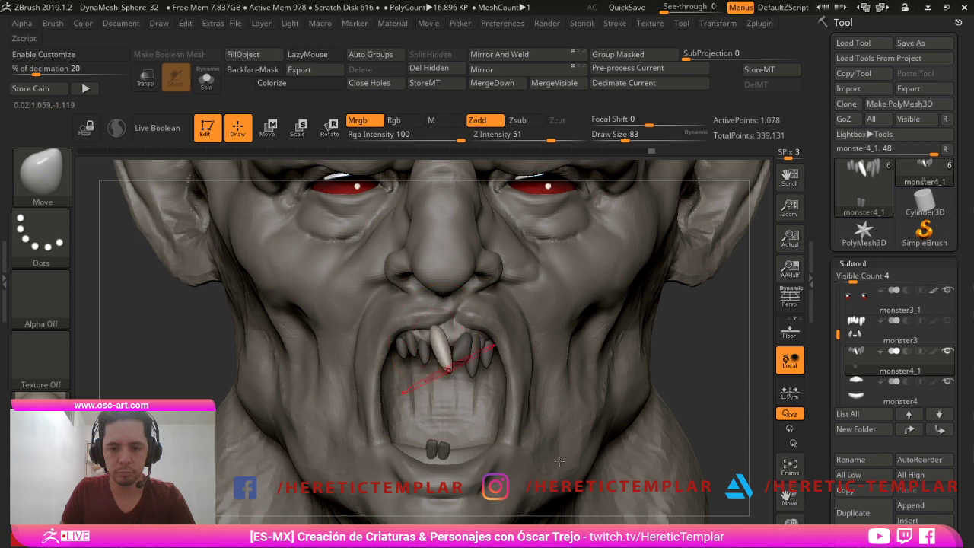
pyautogui.moveTo(718, 356); pyautogui.dragTo(629, 368)
pyautogui.press('w')
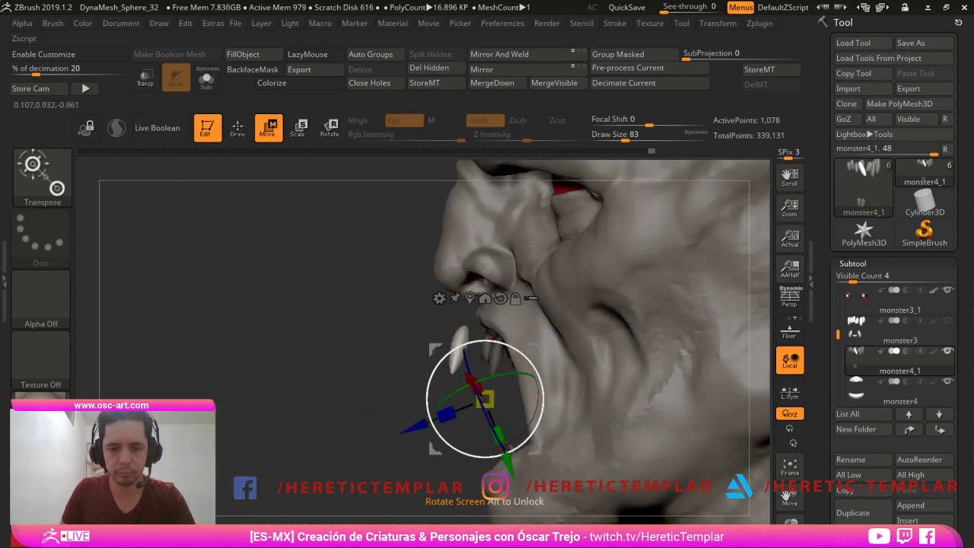
pyautogui.moveTo(531, 345); pyautogui.dragTo(554, 351)
pyautogui.press('q')
# - Refine the duplicated fang's length and outline with the Move brush at draw sizes 108, 80 and 59
pyautogui.moveTo(691, 438); pyautogui.dragTo(704, 466, button='right')
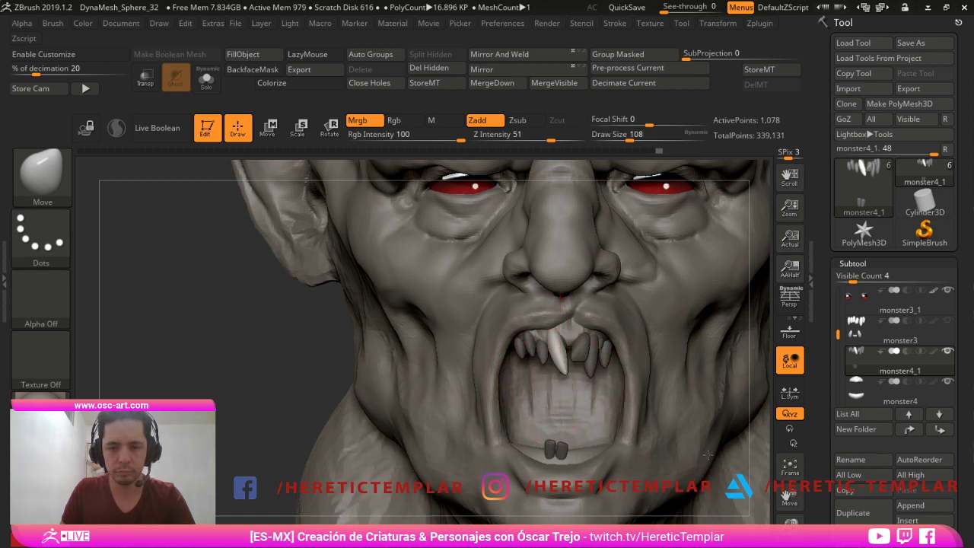
pyautogui.moveTo(566, 366); pyautogui.dragTo(565, 373)
pyautogui.press('s')
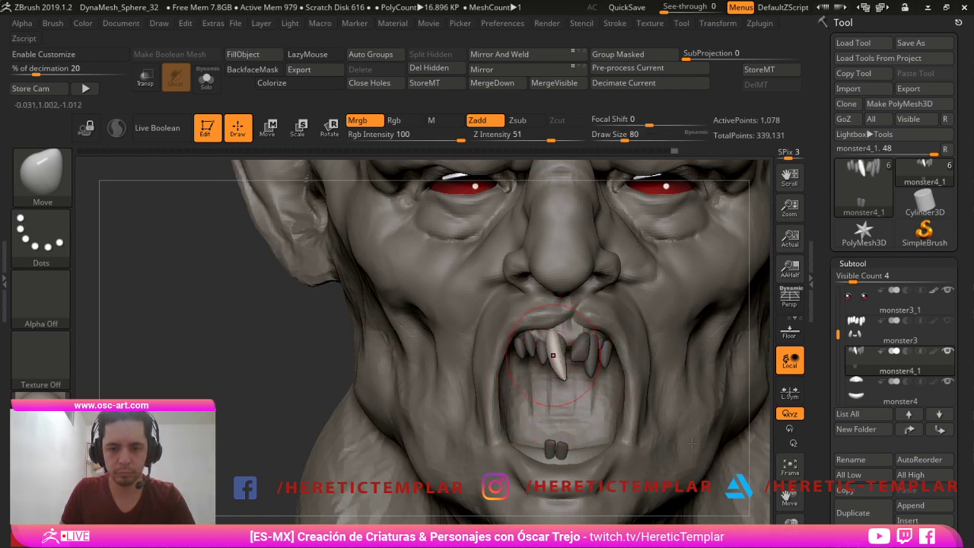
pyautogui.press('[')
pyautogui.press('[')
pyautogui.moveTo(560, 356); pyautogui.dragTo(562, 356)
# - Clear the mask, hide the tooth overlapping the new fang by its polygroup, delete the hidden geometry, and check the whole head
pyautogui.moveTo(294, 385)
pyautogui.keyDown('ctrl'); pyautogui.mouseDown()
pyautogui.moveTo(263, 395)
pyautogui.moveTo(611, 378)
pyautogui.moveTo(599, 347)
pyautogui.moveTo(581, 373)
pyautogui.moveTo(523, 360)
pyautogui.mouseUp(); pyautogui.keyUp('ctrl')
pyautogui.hotkey('shift', 'f')
pyautogui.keyDown('ctrl'); pyautogui.keyDown('shift'); pyautogui.click(504, 351); pyautogui.keyUp('shift'); pyautogui.keyUp('ctrl')
pyautogui.keyDown('ctrl'); pyautogui.keyDown('shift'); pyautogui.click(500, 337); pyautogui.keyUp('shift'); pyautogui.keyUp('ctrl')
pyautogui.moveTo(563, 324)
pyautogui.keyDown('ctrl'); pyautogui.keyDown('shift'); pyautogui.mouseDown()
pyautogui.moveTo(560, 342)
pyautogui.moveTo(549, 312)
pyautogui.mouseUp(); pyautogui.keyUp('shift'); pyautogui.keyUp('ctrl')
pyautogui.keyDown('ctrl'); pyautogui.keyDown('shift'); pyautogui.click(503, 368); pyautogui.keyUp('shift'); pyautogui.keyUp('ctrl')
pyautogui.keyDown('ctrl'); pyautogui.keyDown('shift'); pyautogui.click(574, 341); pyautogui.keyUp('shift'); pyautogui.keyUp('ctrl')
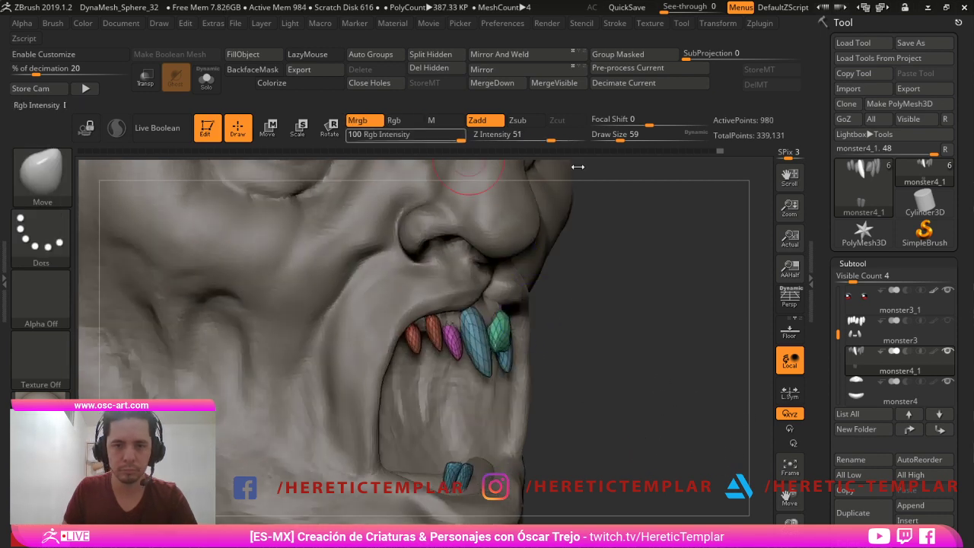
pyautogui.click(421, 70)
pyautogui.hotkey('shift', 'f')
pyautogui.moveTo(632, 391); pyautogui.dragTo(677, 342)
pyautogui.keyDown('shift'); pyautogui.moveTo(708, 392); pyautogui.dragTo(618, 393); pyautogui.keyUp('shift')
pyautogui.moveTo(771, 493); pyautogui.dragTo(772, 500)
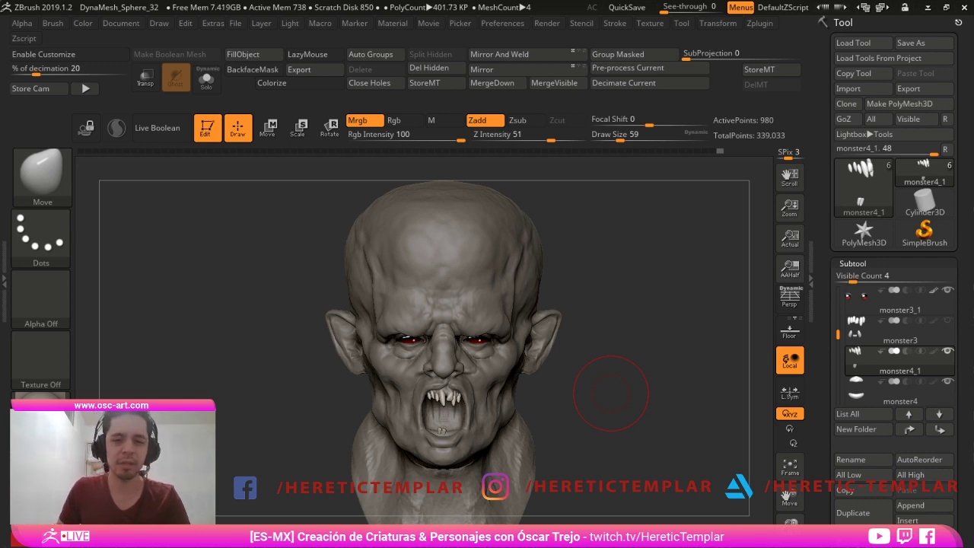
# - Reshape and space the small upper teeth beside the new fang with the Move Topological brush at draw size 101
pyautogui.keyDown('alt'); pyautogui.moveTo(734, 423); pyautogui.dragTo(805, 500); pyautogui.keyUp('alt')
pyautogui.keyDown('alt'); pyautogui.moveTo(649, 336); pyautogui.dragTo(631, 363); pyautogui.keyUp('alt')
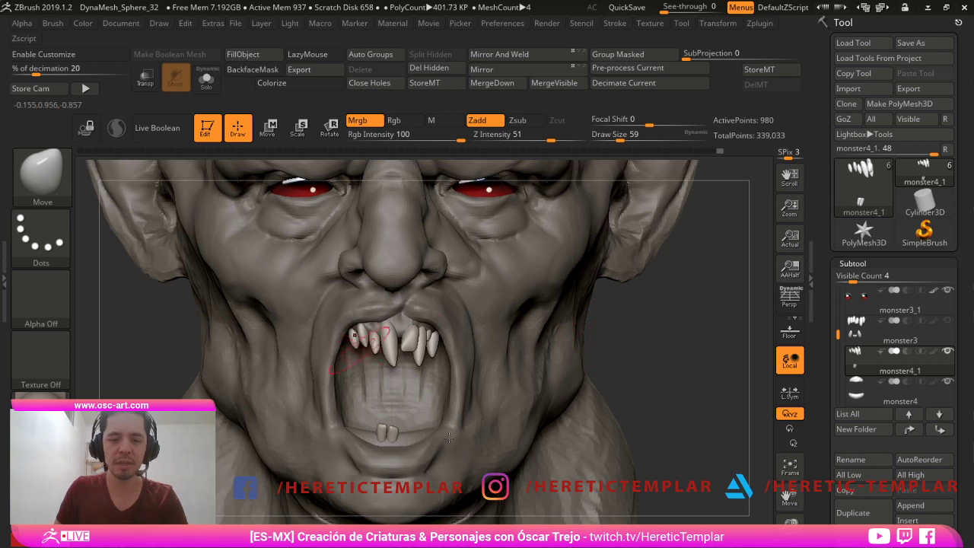
pyautogui.press('s')
pyautogui.moveTo(365, 347); pyautogui.dragTo(371, 347)
pyautogui.press('[')
pyautogui.press('[')
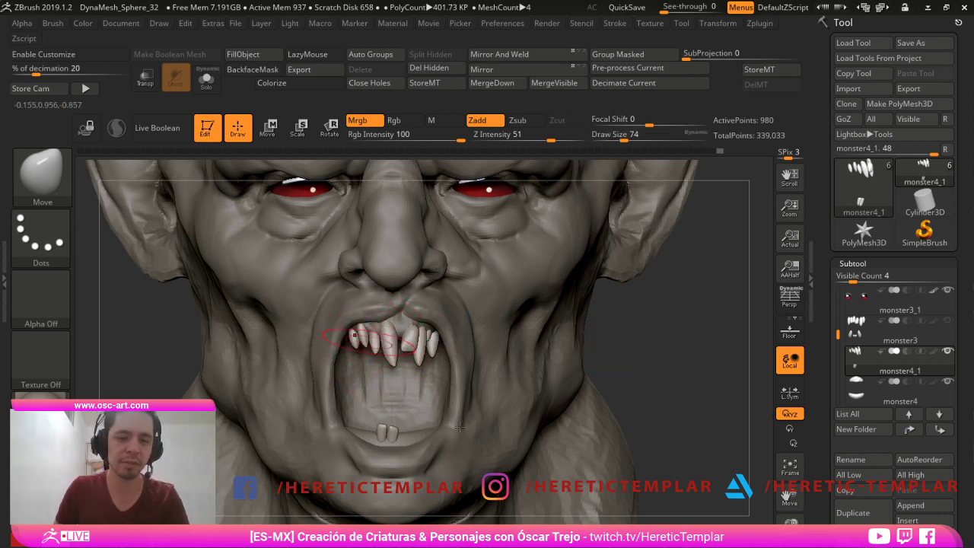
pyautogui.press('b')
pyautogui.press('m')
pyautogui.press('t')
pyautogui.press('s')
pyautogui.moveTo(332, 339); pyautogui.dragTo(342, 342)
pyautogui.press('s')
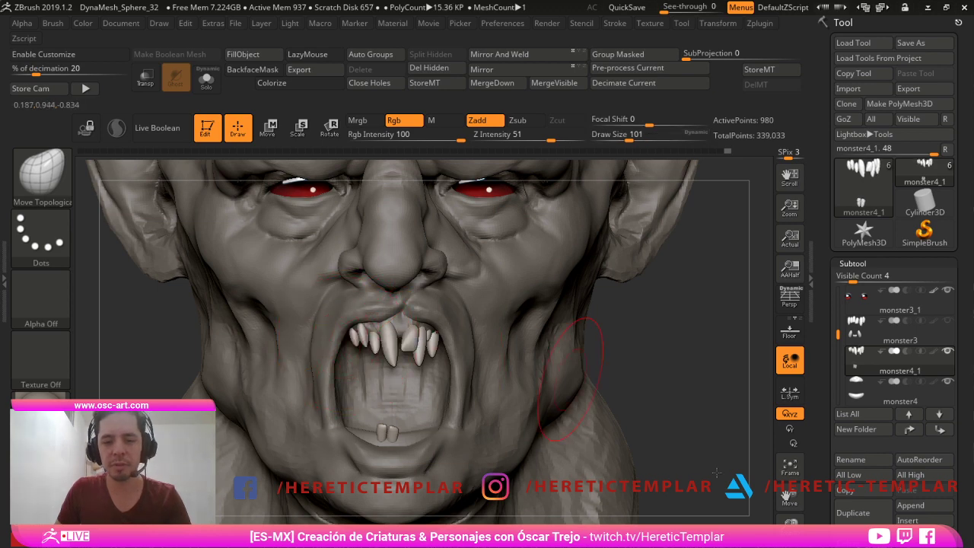
# - Adjust the upper teeth and fangs from the side with the Move Topological brush at draw size 192
pyautogui.moveTo(660, 367); pyautogui.dragTo(593, 370)
pyautogui.moveTo(740, 462); pyautogui.dragTo(669, 460)
pyautogui.press('s')
pyautogui.moveTo(356, 342); pyautogui.dragTo(364, 342)
pyautogui.moveTo(251, 396)
pyautogui.mouseDown()
pyautogui.moveTo(566, 420)
pyautogui.moveTo(565, 465)
pyautogui.mouseUp()
pyautogui.press('s')
pyautogui.moveTo(339, 371); pyautogui.dragTo(347, 371)
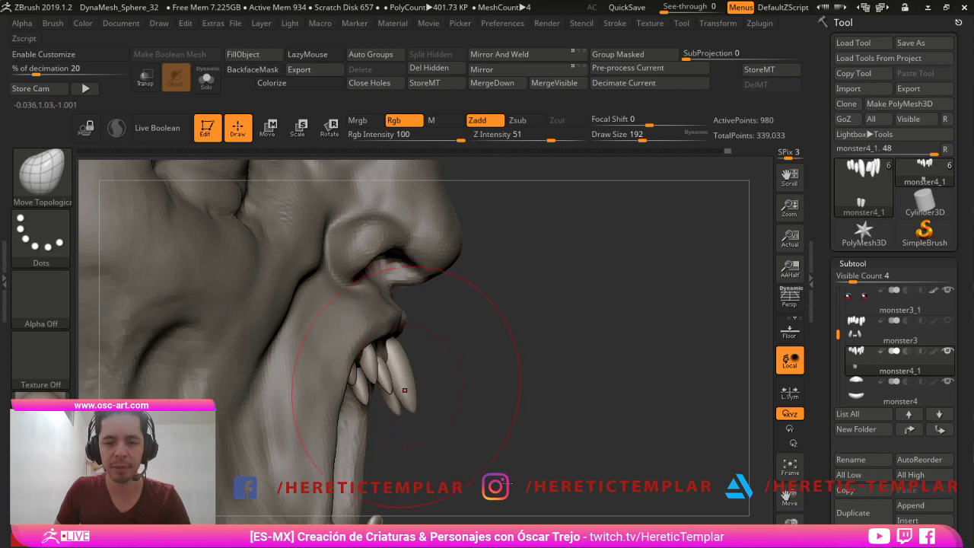
pyautogui.moveTo(606, 473); pyautogui.dragTo(555, 503)
pyautogui.moveTo(793, 461)
pyautogui.keyDown('alt'); pyautogui.mouseDown()
pyautogui.moveTo(738, 409)
pyautogui.moveTo(739, 391)
pyautogui.moveTo(703, 420)
pyautogui.moveTo(697, 405)
pyautogui.moveTo(759, 495)
pyautogui.moveTo(746, 411)
pyautogui.moveTo(761, 487)
pyautogui.mouseUp(); pyautogui.keyUp('alt')
pyautogui.press('s')
pyautogui.moveTo(383, 375); pyautogui.dragTo(374, 374)
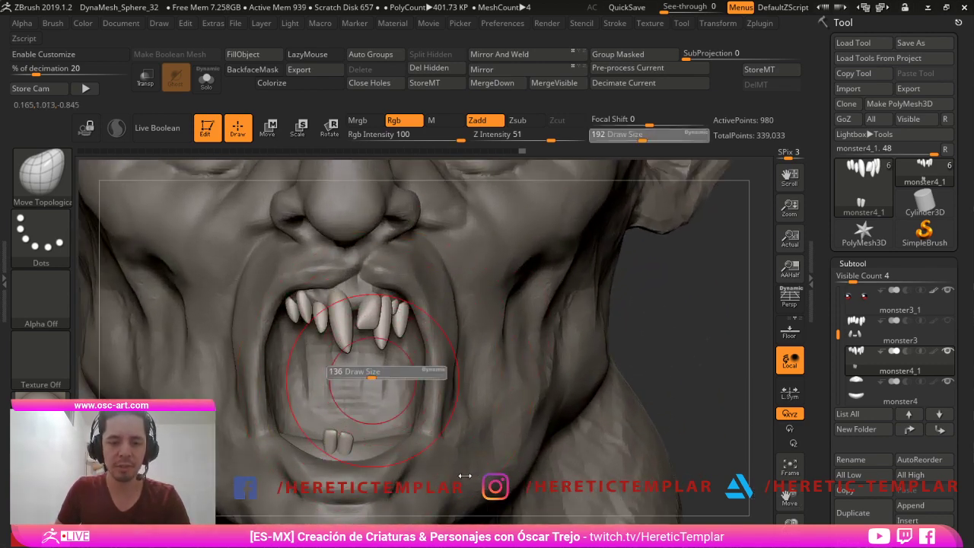
# - Isolate the two long upper fangs by their polygroup in the monster4_1 subtool, mask them, and show all teeth again
pyautogui.keyDown('alt'); pyautogui.click(351, 449); pyautogui.keyUp('alt')
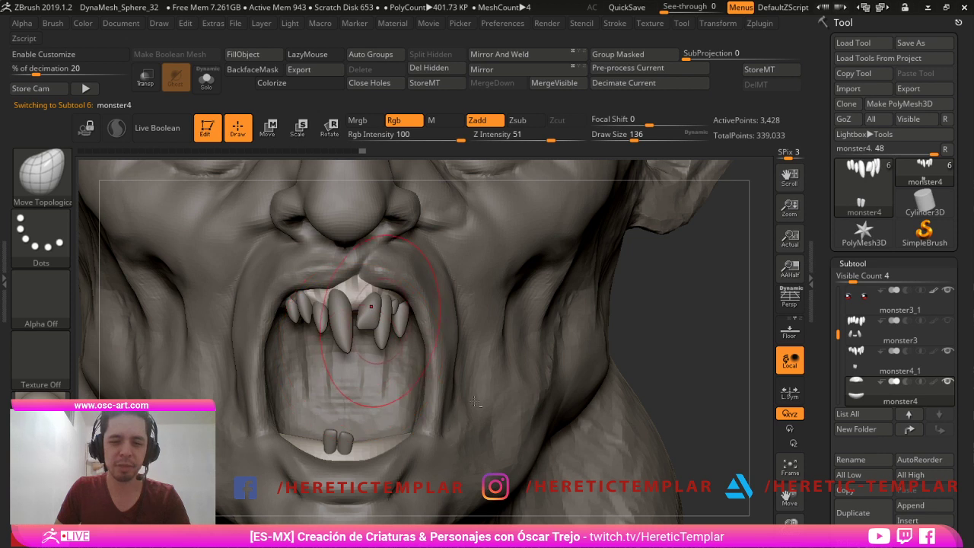
pyautogui.keyDown('alt'); pyautogui.click(378, 318); pyautogui.keyUp('alt')
pyautogui.hotkey('ctrl', 'shift', 'z')
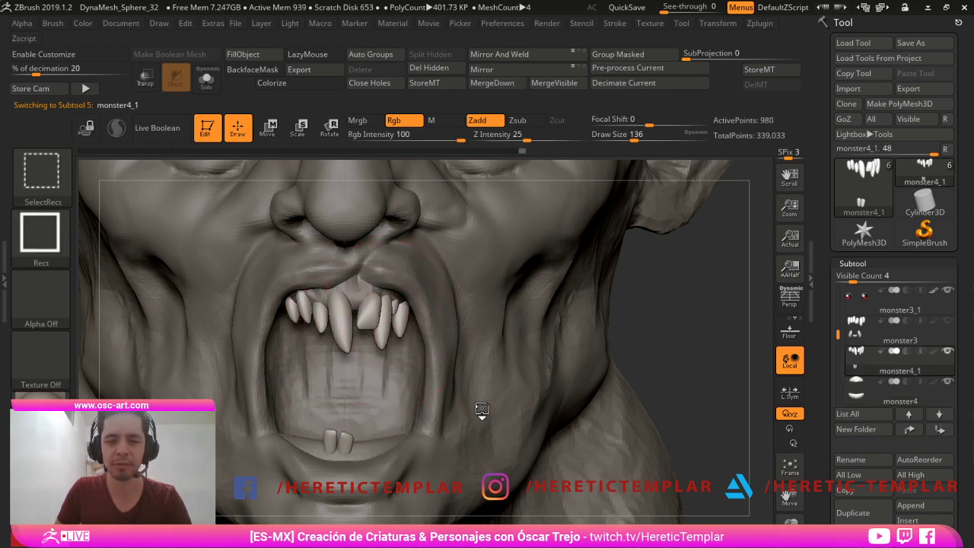
pyautogui.hotkey('shift', 'f')
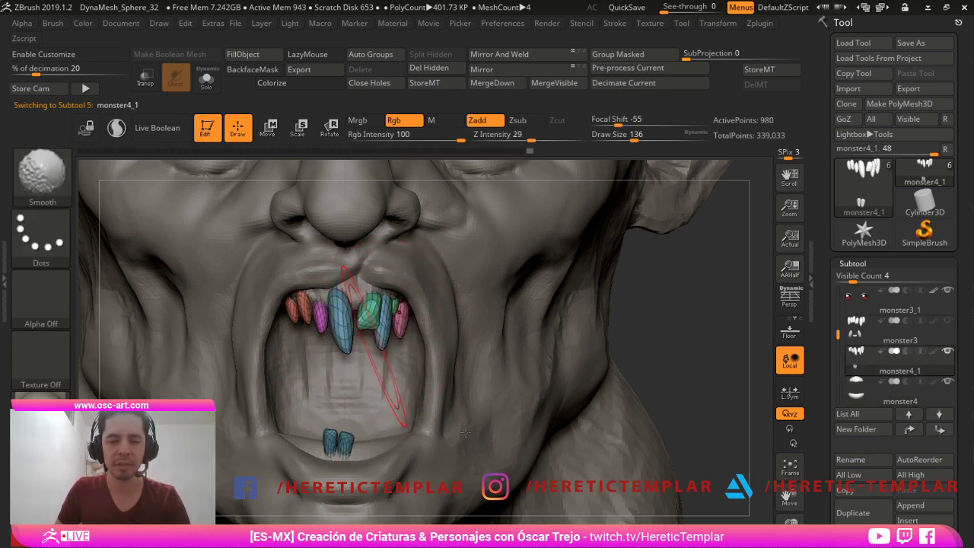
pyautogui.keyDown('ctrl'); pyautogui.keyDown('shift'); pyautogui.click(335, 323); pyautogui.keyUp('shift'); pyautogui.keyUp('ctrl')
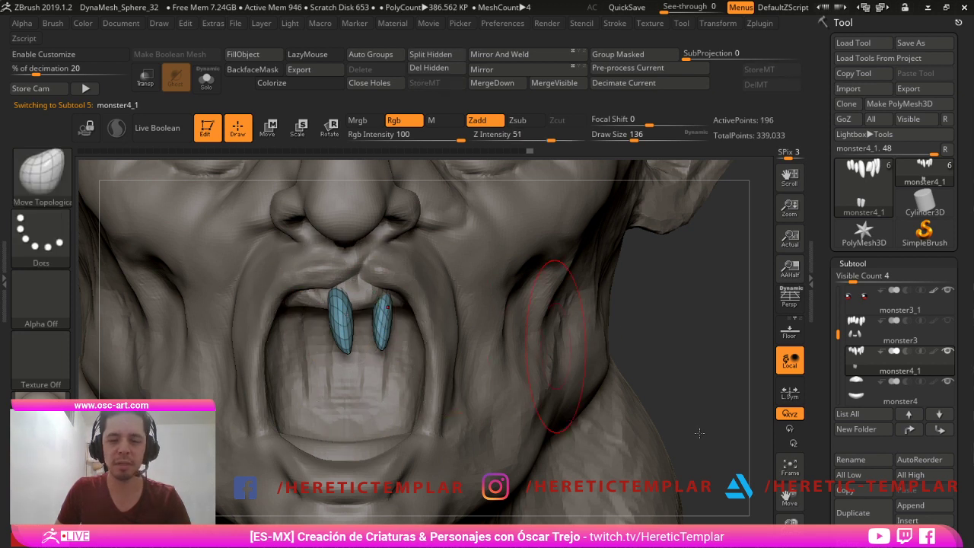
pyautogui.keyDown('ctrl'); pyautogui.moveTo(672, 269); pyautogui.dragTo(266, 405); pyautogui.keyUp('ctrl')
pyautogui.keyDown('ctrl'); pyautogui.keyDown('shift'); pyautogui.click(644, 333); pyautogui.keyUp('shift'); pyautogui.keyUp('ctrl')
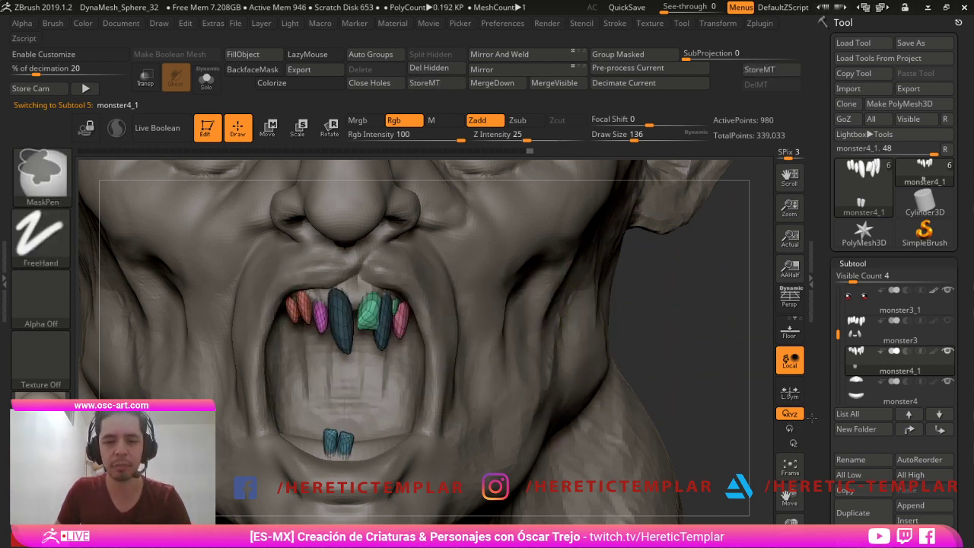
# - Duplicate the two long fangs down to the lower gum, center the gizmo on the copies, and turn them to point upward
pyautogui.press('w')
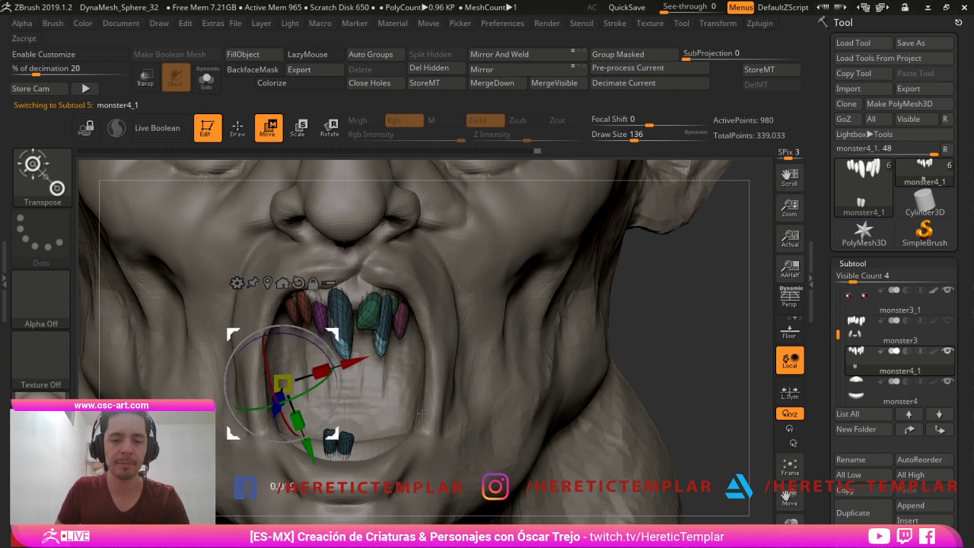
pyautogui.keyDown('ctrl'); pyautogui.moveTo(332, 433); pyautogui.dragTo(324, 512); pyautogui.keyUp('ctrl')
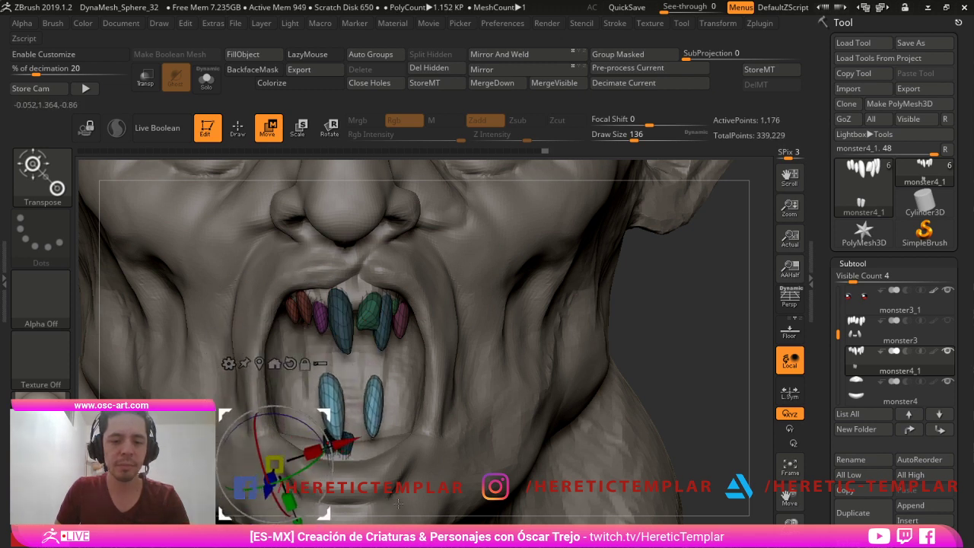
pyautogui.keyDown('alt'); pyautogui.click(290, 364); pyautogui.keyUp('alt')
pyautogui.keyDown('alt'); pyautogui.click(260, 364); pyautogui.keyUp('alt')
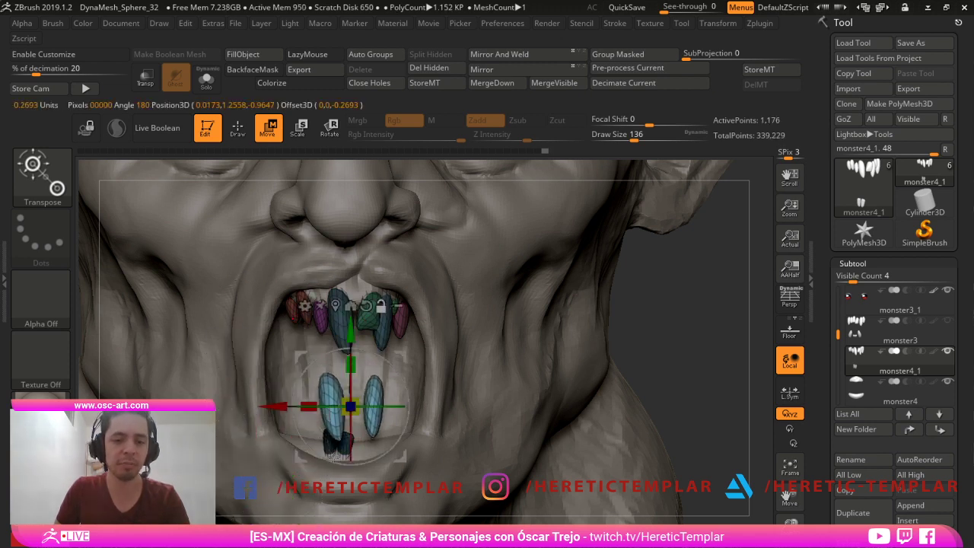
pyautogui.moveTo(301, 374); pyautogui.dragTo(455, 505)
pyautogui.moveTo(767, 390); pyautogui.dragTo(518, 428)
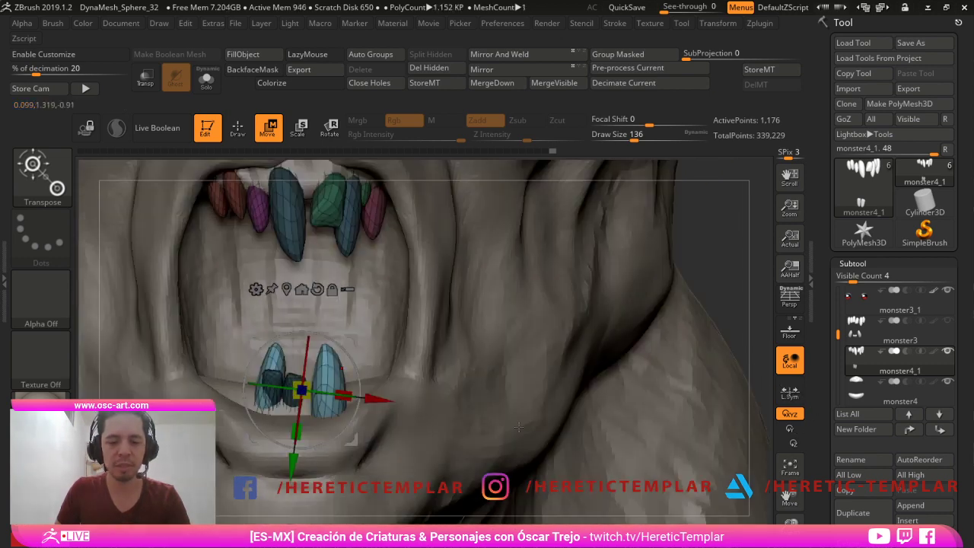
# - Rotate the copied fang pair from front and side views and seat it against the lower gum with the gizmo
pyautogui.press('q')
pyautogui.moveTo(723, 319); pyautogui.dragTo(863, 347)
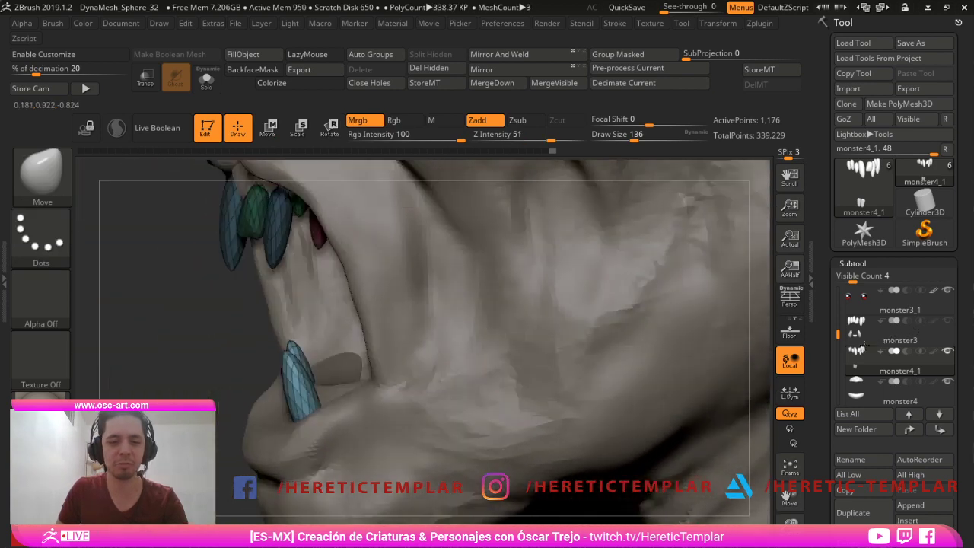
pyautogui.moveTo(609, 411); pyautogui.dragTo(455, 411)
pyautogui.press('w')
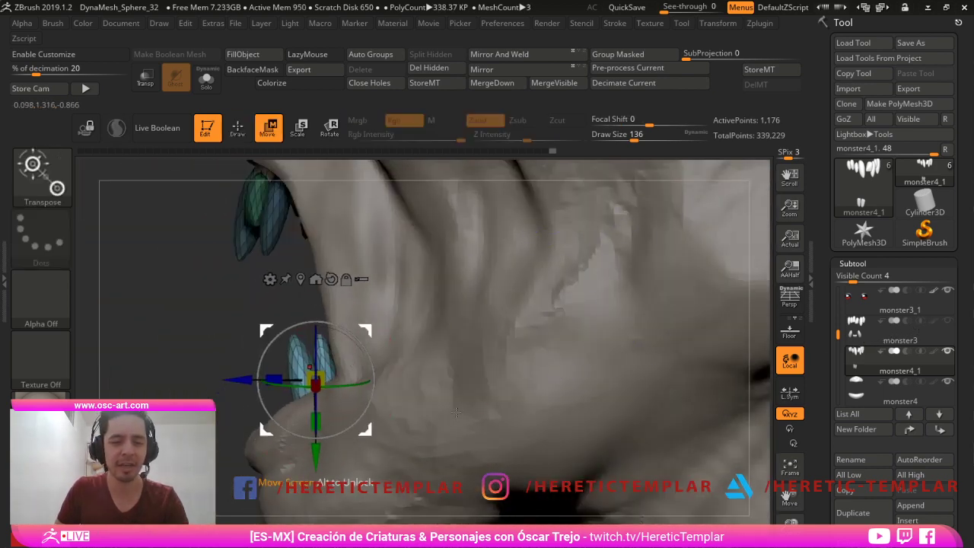
pyautogui.moveTo(320, 386); pyautogui.dragTo(343, 387)
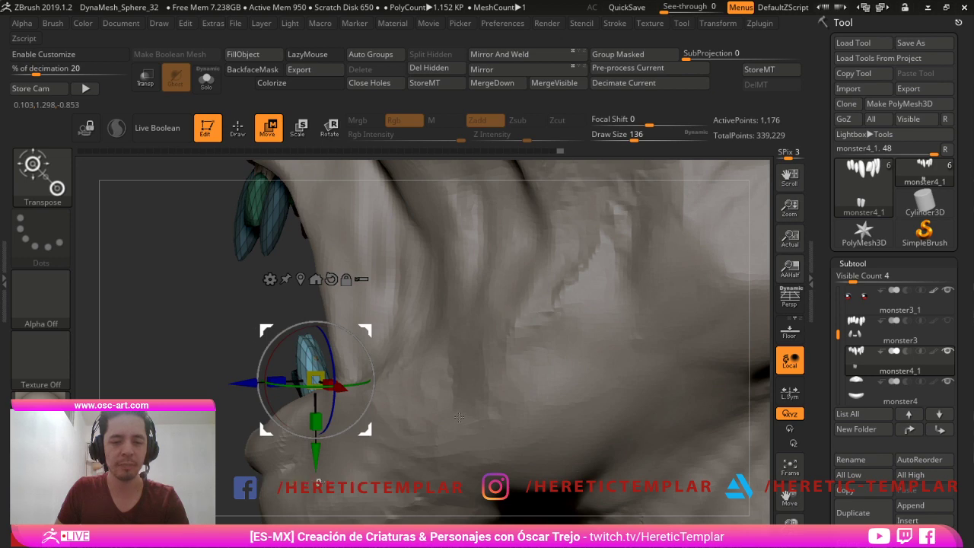
pyautogui.moveTo(366, 429); pyautogui.dragTo(354, 439)
pyautogui.press('q')
pyautogui.moveTo(257, 513)
pyautogui.mouseDown()
pyautogui.moveTo(339, 520)
pyautogui.moveTo(342, 499)
pyautogui.mouseUp()
pyautogui.press('w')
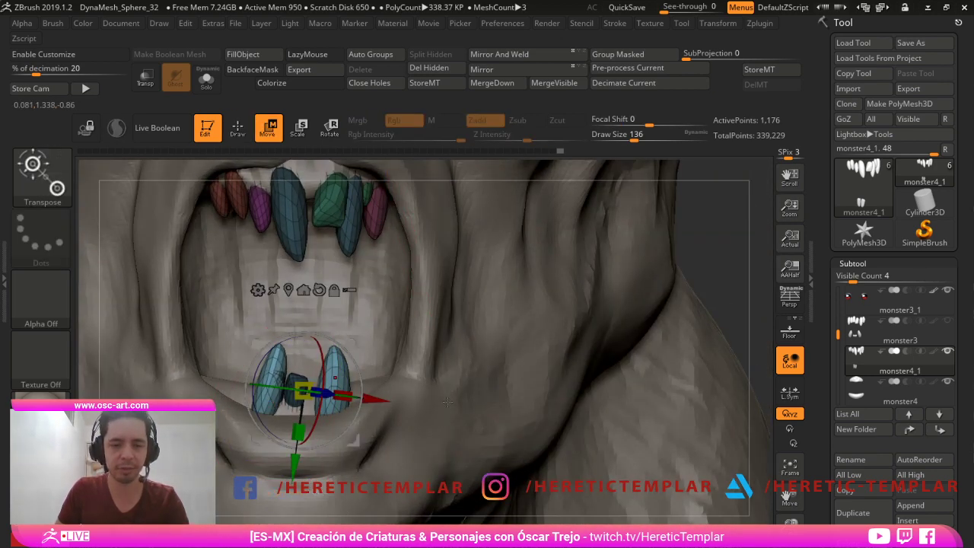
pyautogui.moveTo(436, 436); pyautogui.dragTo(436, 419)
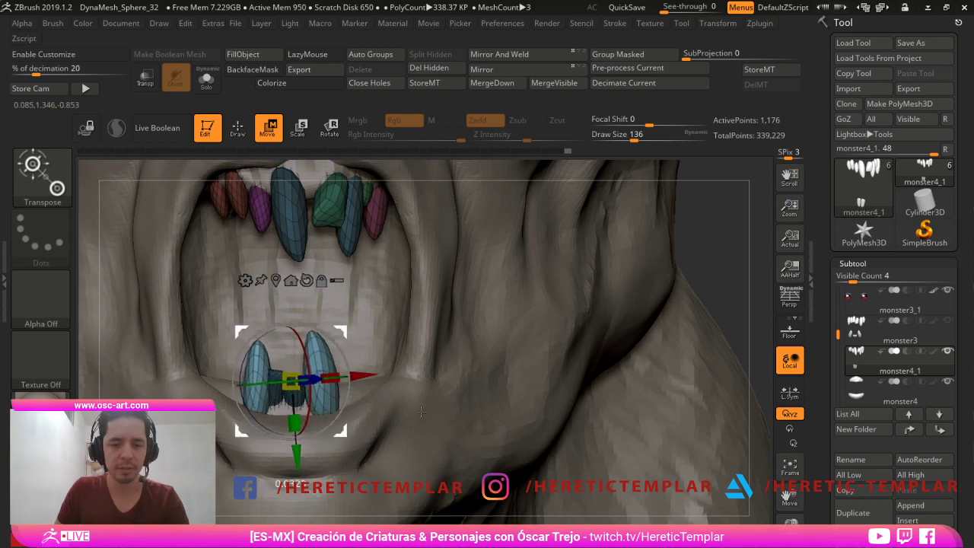
pyautogui.press('q')
# - Reshape the two lower fangs to fit the gum with the Move brush, finishing at draw size 145
pyautogui.moveTo(662, 304); pyautogui.dragTo(426, 335)
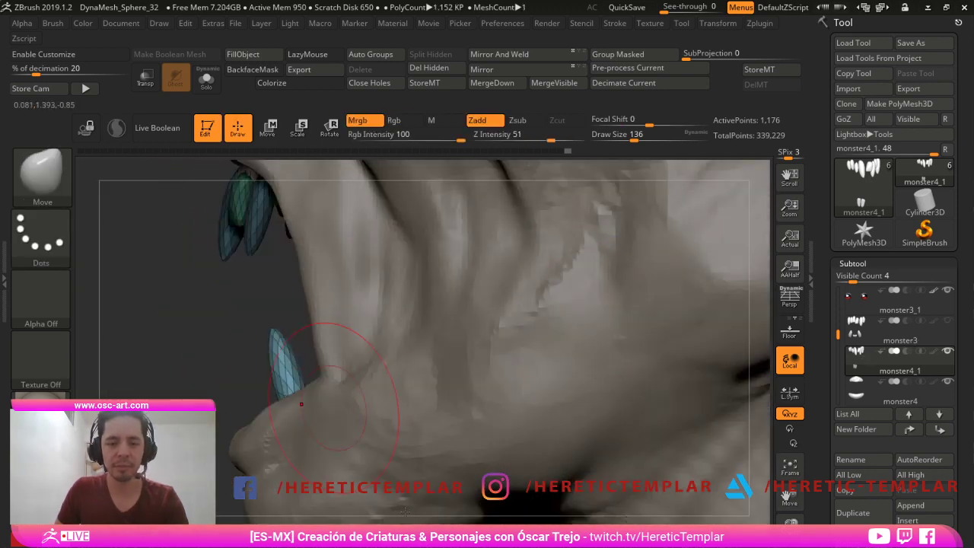
pyautogui.press('s')
pyautogui.click(302, 412)
pyautogui.moveTo(307, 404); pyautogui.dragTo(312, 405)
pyautogui.moveTo(270, 466); pyautogui.dragTo(221, 380)
pyautogui.moveTo(167, 304); pyautogui.dragTo(335, 312)
pyautogui.press('s')
pyautogui.click(320, 405)
pyautogui.moveTo(409, 390); pyautogui.dragTo(509, 486)
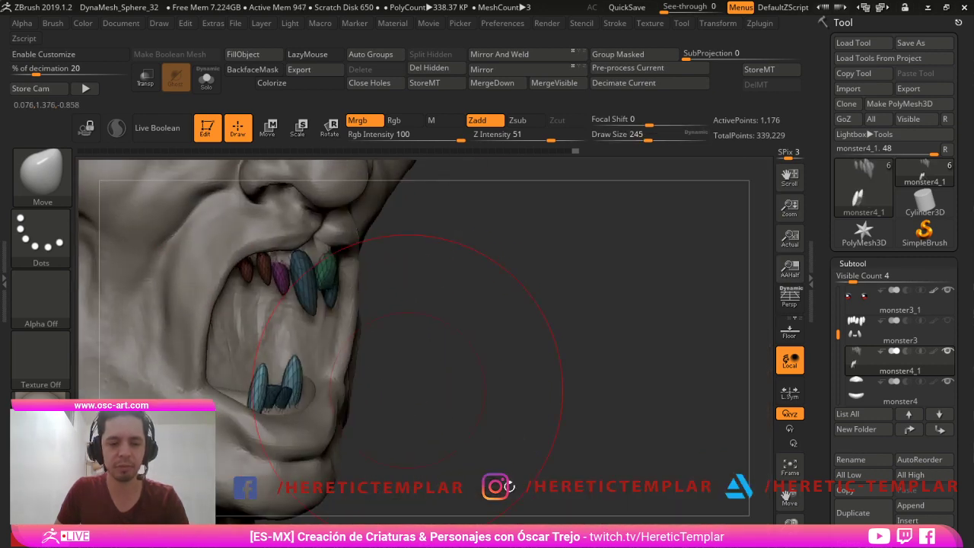
pyautogui.moveTo(409, 390); pyautogui.dragTo(282, 381)
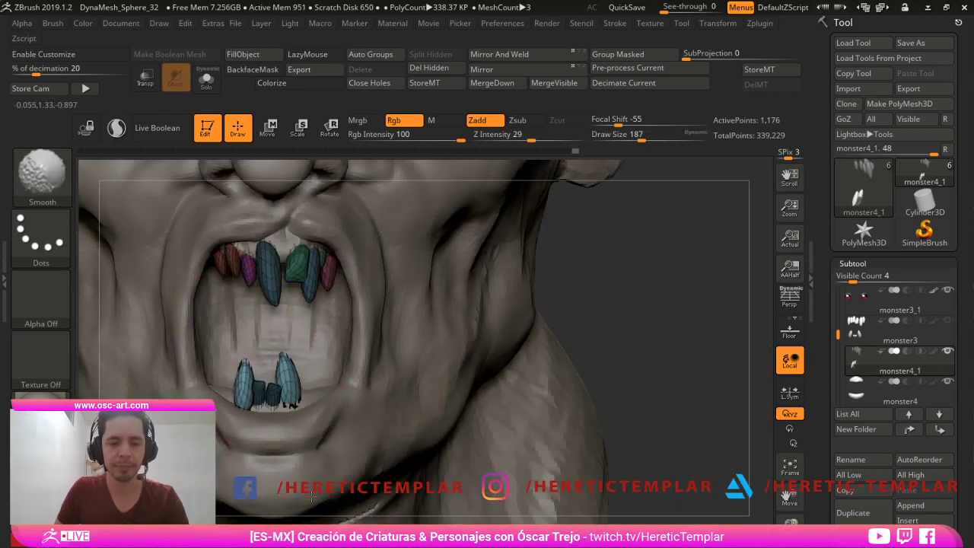
pyautogui.press('s')
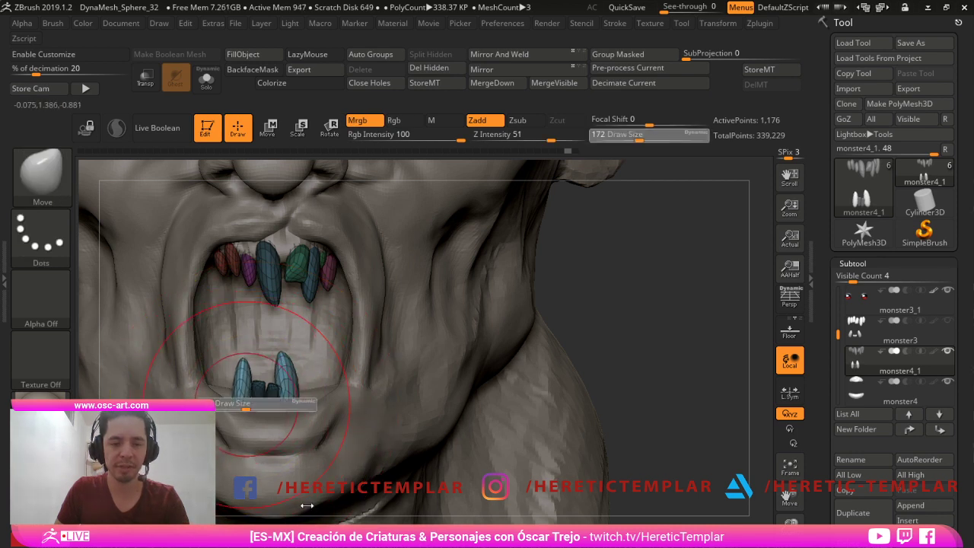
pyautogui.moveTo(246, 405); pyautogui.dragTo(258, 402)
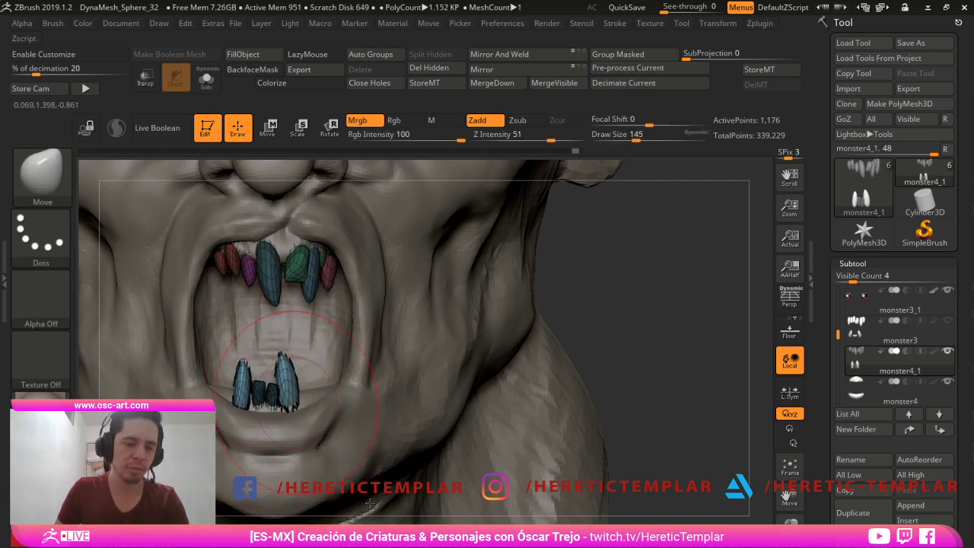
# - Turn off the polygroup wireframe display and check the teeth against the whole face
pyautogui.hotkey('shift', 'f')
pyautogui.keyDown('alt'); pyautogui.moveTo(599, 361); pyautogui.dragTo(580, 344); pyautogui.keyUp('alt')
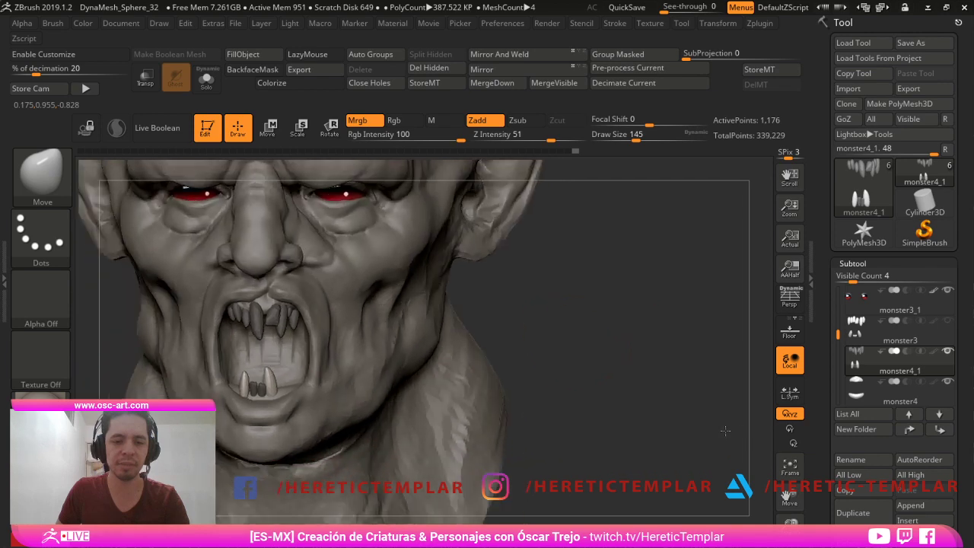
pyautogui.moveTo(725, 431)
pyautogui.mouseDown()
pyautogui.moveTo(732, 387)
pyautogui.moveTo(685, 334)
pyautogui.moveTo(709, 392)
pyautogui.moveTo(720, 350)
pyautogui.moveTo(704, 399)
pyautogui.mouseUp()
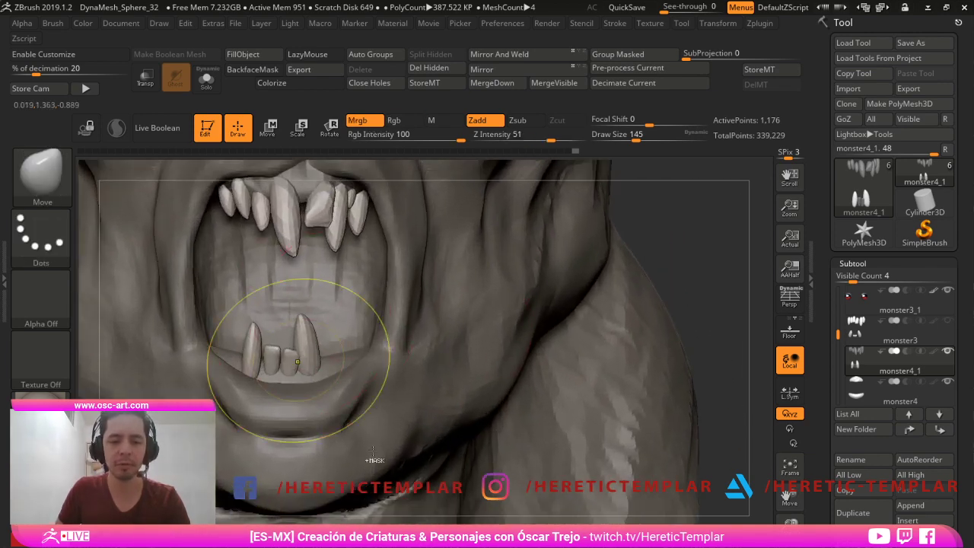
# - Isolate the two small lower teeth, split them with Auto Groups, mask the one beside the larger fang, and show all teeth
pyautogui.keyDown('ctrl'); pyautogui.keyDown('shift'); pyautogui.click(297, 362); pyautogui.keyUp('shift'); pyautogui.keyUp('ctrl')
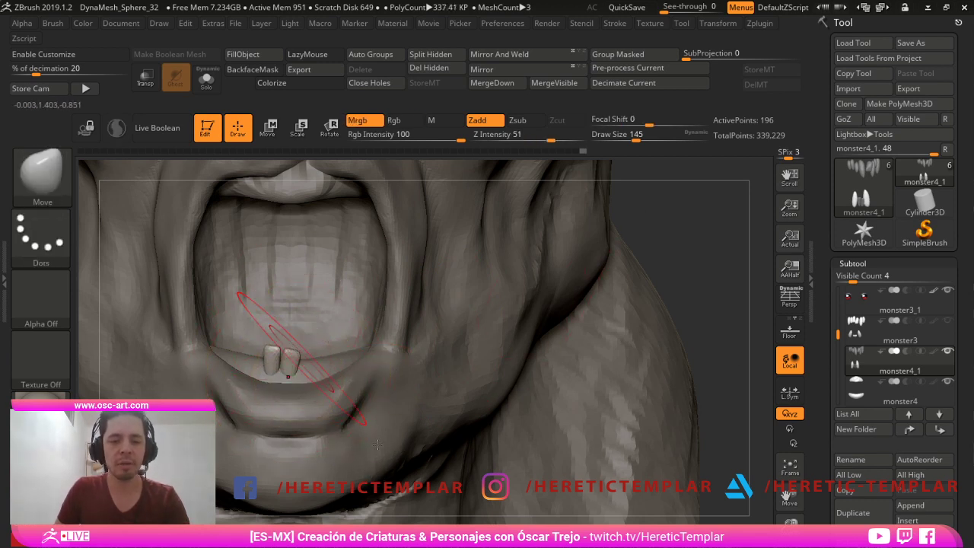
pyautogui.click(435, 70)
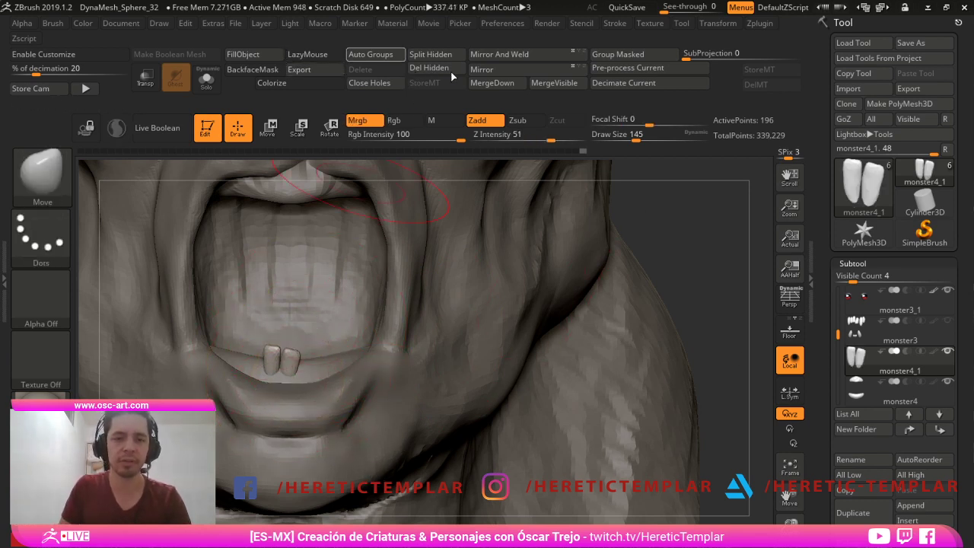
pyautogui.keyDown('ctrl'); pyautogui.keyDown('shift'); pyautogui.click(716, 235); pyautogui.keyUp('shift'); pyautogui.keyUp('ctrl')
pyautogui.keyDown('ctrl'); pyautogui.keyDown('shift'); pyautogui.click(291, 360); pyautogui.keyUp('shift'); pyautogui.keyUp('ctrl')
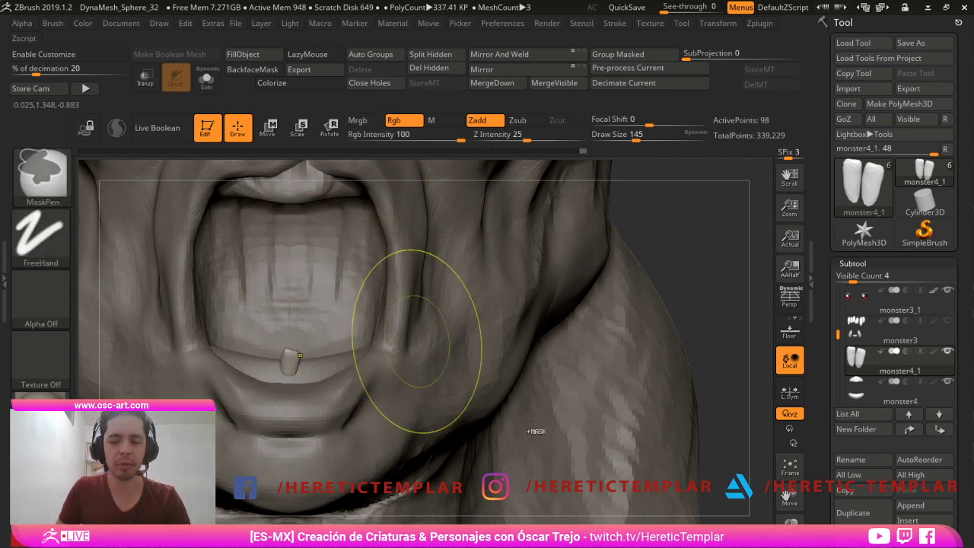
pyautogui.keyDown('ctrl'); pyautogui.keyDown('shift'); pyautogui.click(677, 285); pyautogui.keyUp('shift'); pyautogui.keyUp('ctrl')
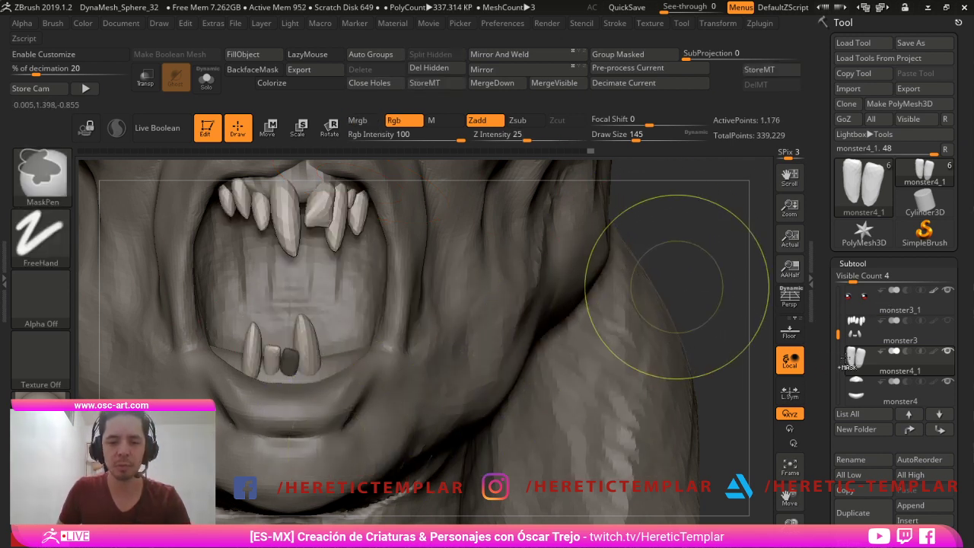
# - Invert the mask and duplicate the small lower tooth to the outer side of the larger lower fang
pyautogui.press('w')
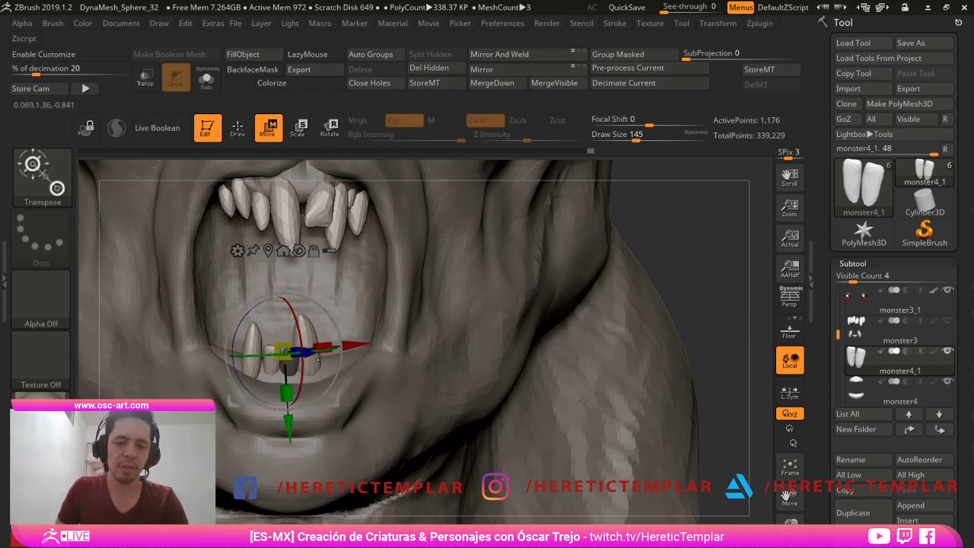
pyautogui.keyDown('ctrl'); pyautogui.click(584, 399); pyautogui.keyUp('ctrl')
pyautogui.keyDown('ctrl'); pyautogui.moveTo(337, 402); pyautogui.dragTo(367, 398); pyautogui.keyUp('ctrl')
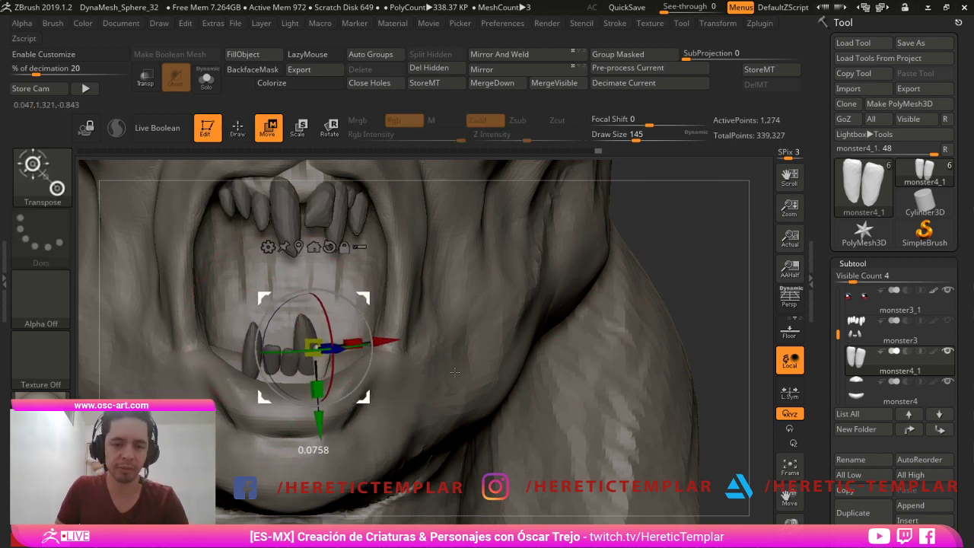
pyautogui.keyDown('ctrl'); pyautogui.moveTo(364, 297); pyautogui.dragTo(371, 300); pyautogui.keyUp('ctrl')
pyautogui.press('q')
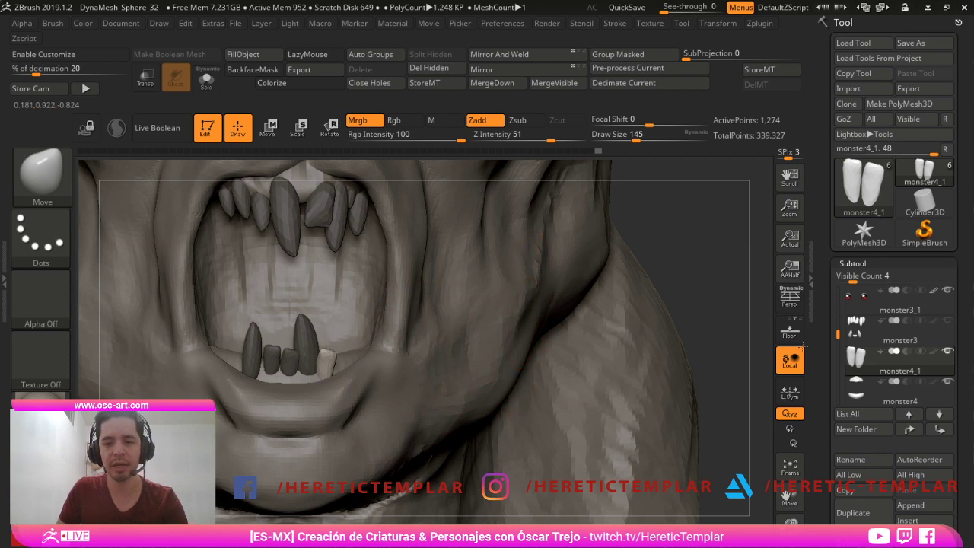
# - Clear the teeth mask, set the draw size to 136, and make monster4_1 the active subtool
pyautogui.keyDown('alt'); pyautogui.click(642, 277); pyautogui.keyUp('alt')
pyautogui.moveTo(655, 266)
pyautogui.keyDown('alt'); pyautogui.mouseDown()
pyautogui.moveTo(642, 233)
pyautogui.moveTo(654, 268)
pyautogui.moveTo(618, 285)
pyautogui.moveTo(609, 327)
pyautogui.mouseUp(); pyautogui.keyUp('alt')
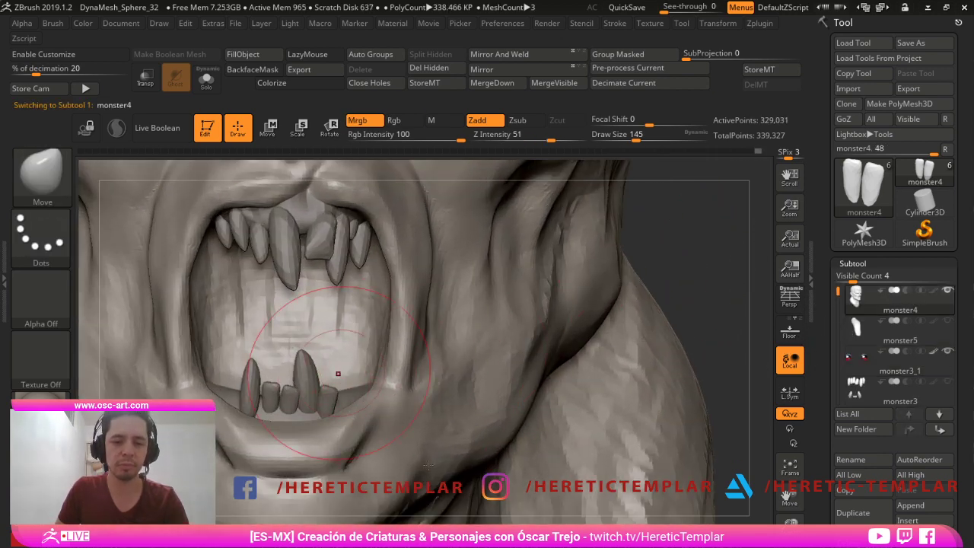
pyautogui.keyDown('ctrl'); pyautogui.moveTo(661, 220); pyautogui.dragTo(675, 239); pyautogui.keyUp('ctrl')
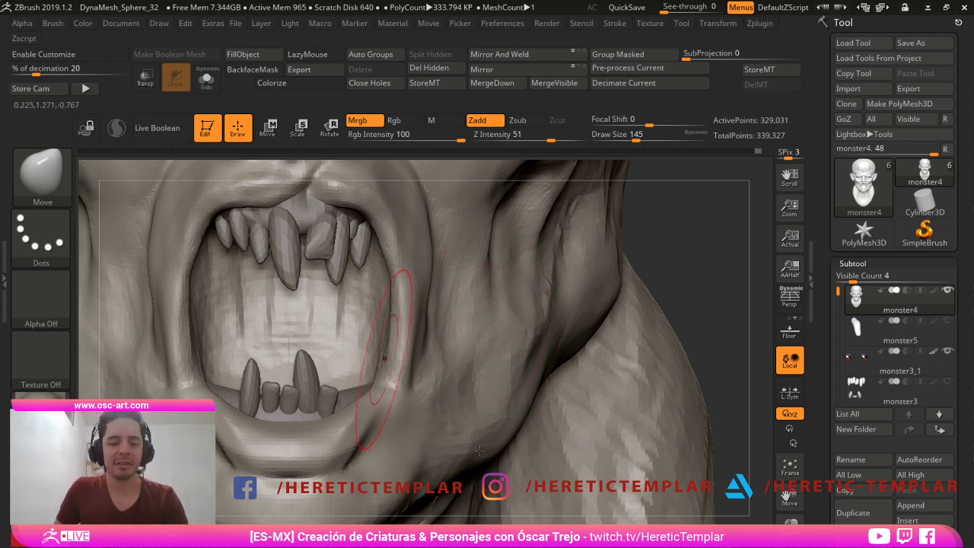
pyautogui.press('s')
pyautogui.click(308, 357)
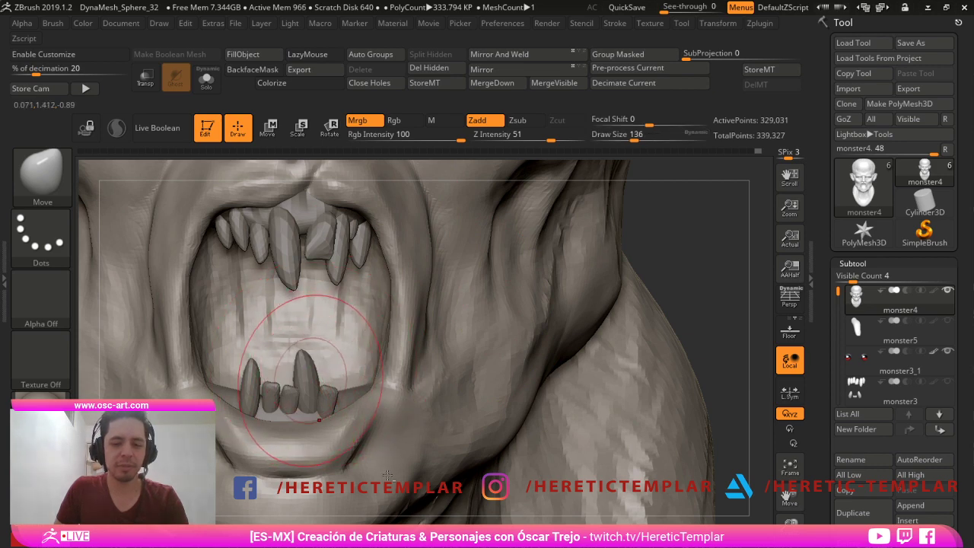
pyautogui.keyDown('alt'); pyautogui.click(309, 366); pyautogui.keyUp('alt')
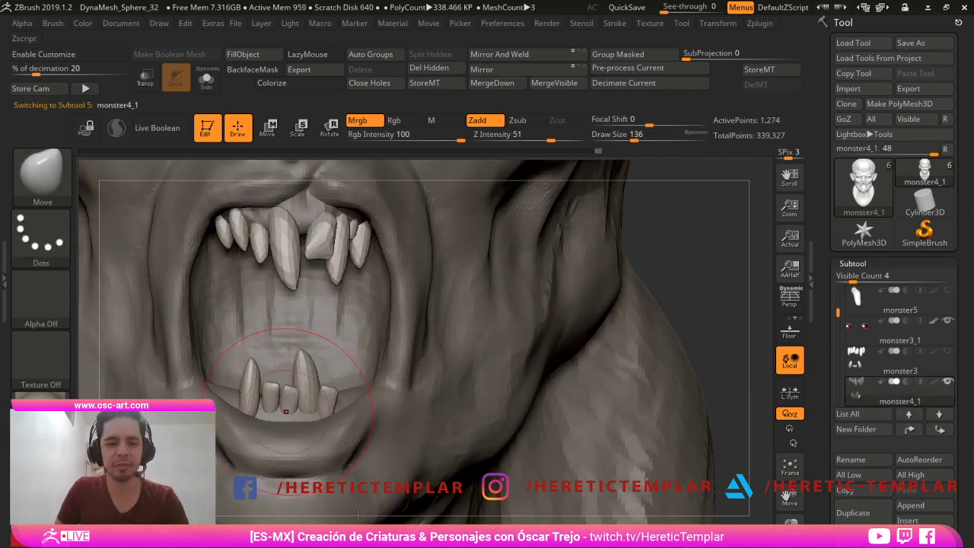
# - Isolate the long fangs, mask the larger lower one, show all teeth again, and invert the mask
pyautogui.keyDown('ctrl'); pyautogui.keyDown('shift'); pyautogui.click(304, 366); pyautogui.keyUp('shift'); pyautogui.keyUp('ctrl')
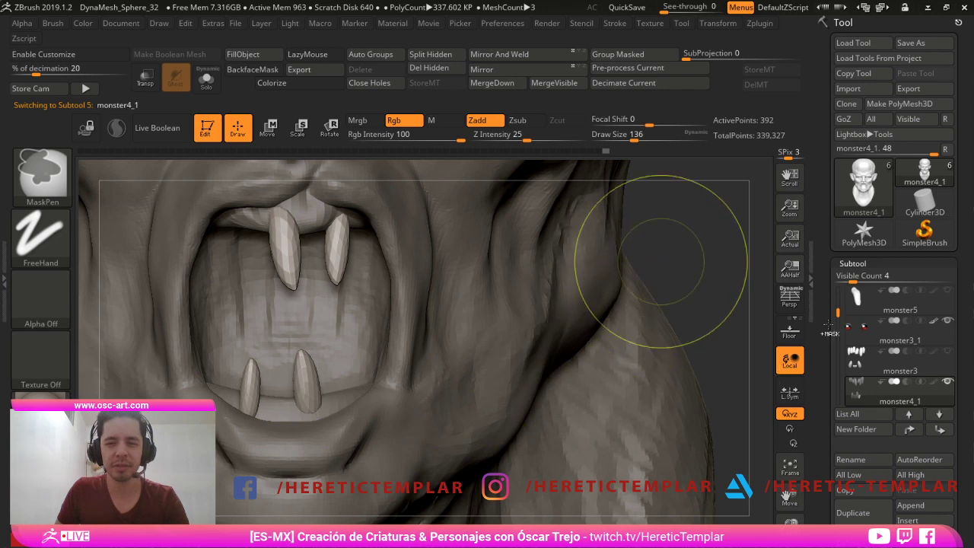
pyautogui.moveTo(674, 260)
pyautogui.keyDown('ctrl'); pyautogui.mouseDown()
pyautogui.moveTo(305, 475)
pyautogui.moveTo(282, 522)
pyautogui.mouseUp(); pyautogui.keyUp('ctrl')
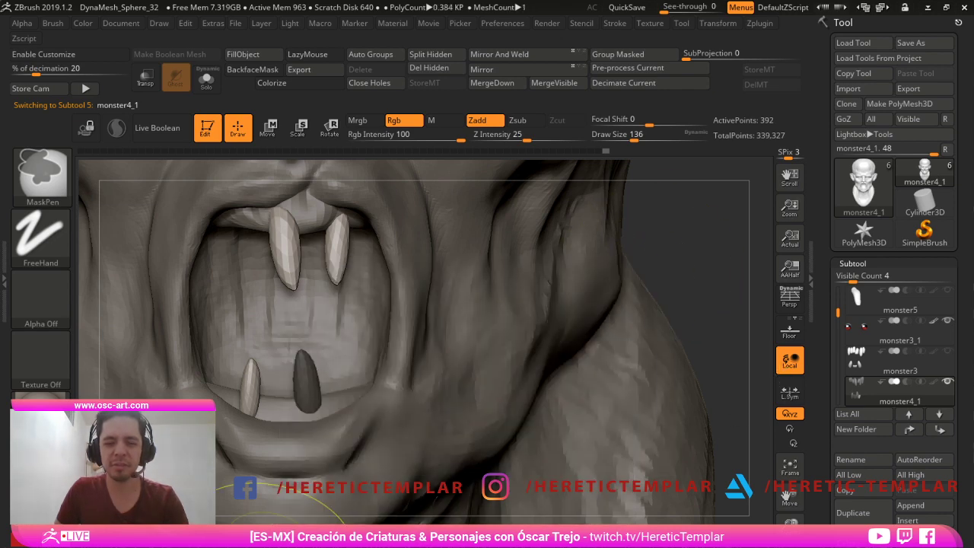
pyautogui.keyDown('ctrl'); pyautogui.keyDown('shift'); pyautogui.click(657, 293); pyautogui.keyUp('shift'); pyautogui.keyUp('ctrl')
pyautogui.keyDown('ctrl'); pyautogui.click(679, 278); pyautogui.keyUp('ctrl')
# - Shift the larger lower fang outward past the copied small tooth, refine it with the Move brush at draw size 140, and clear the mask
pyautogui.moveTo(681, 276); pyautogui.dragTo(472, 297)
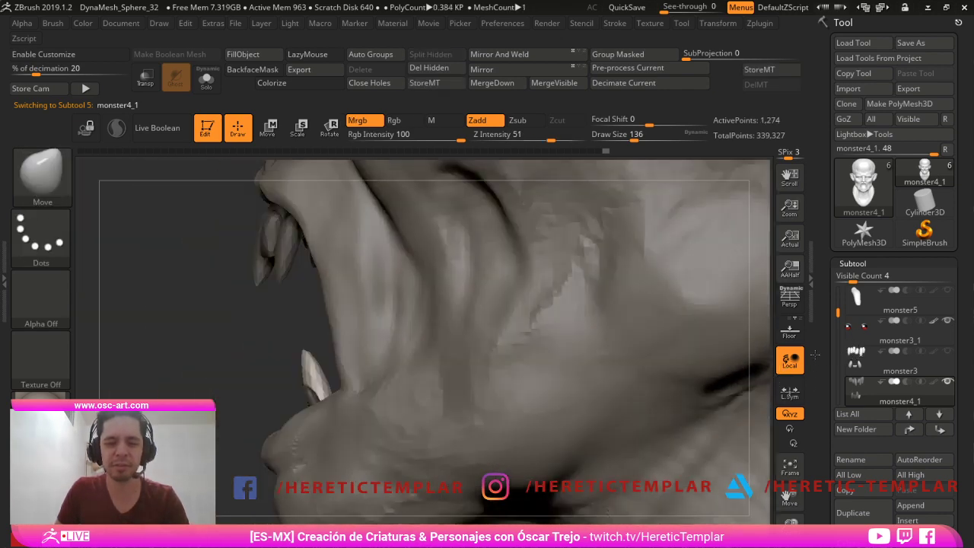
pyautogui.moveTo(262, 513); pyautogui.dragTo(466, 462)
pyautogui.press('w')
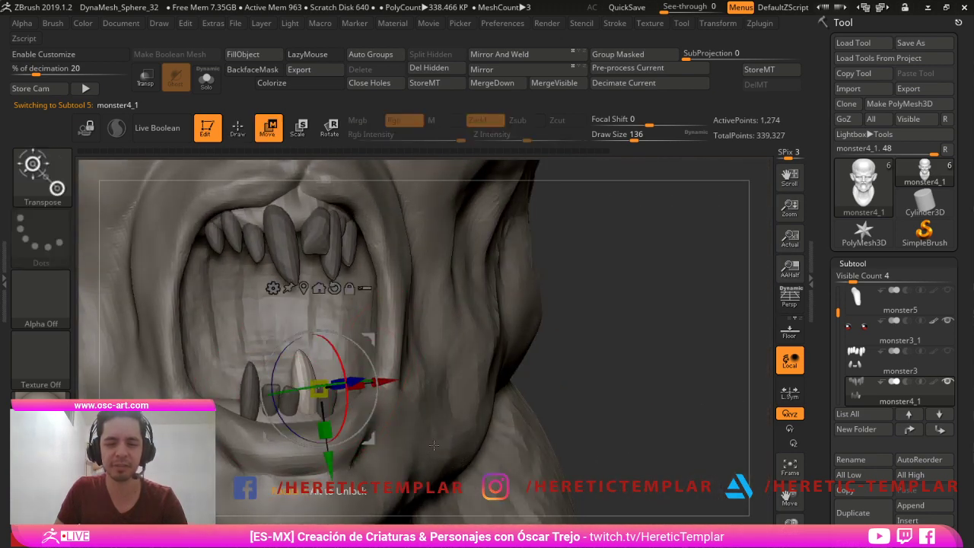
pyautogui.moveTo(833, 378); pyautogui.dragTo(756, 415)
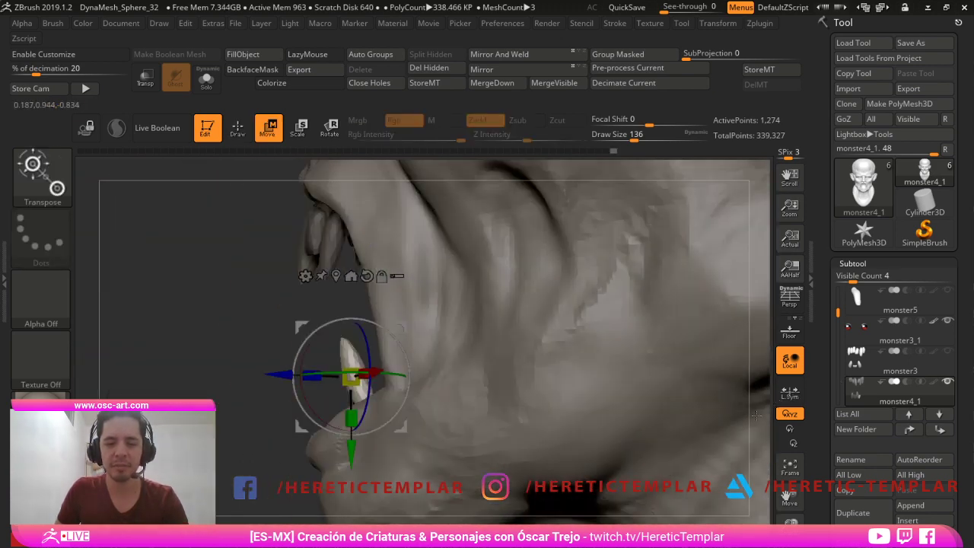
pyautogui.press('q')
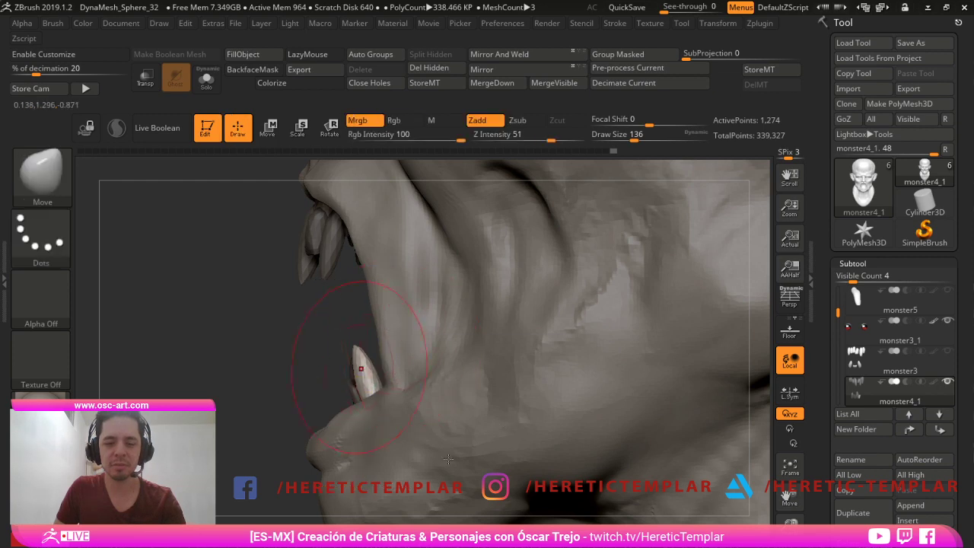
pyautogui.moveTo(312, 401)
pyautogui.mouseDown()
pyautogui.moveTo(411, 403)
pyautogui.moveTo(364, 405)
pyautogui.mouseUp()
pyautogui.press('s')
pyautogui.press('shift')
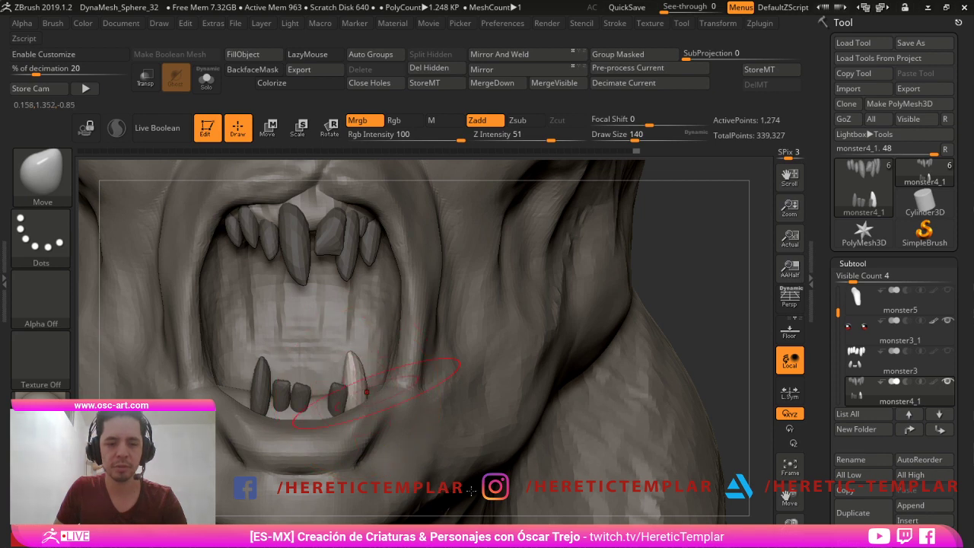
pyautogui.keyDown('ctrl'); pyautogui.moveTo(641, 298); pyautogui.dragTo(653, 280); pyautogui.keyUp('ctrl')
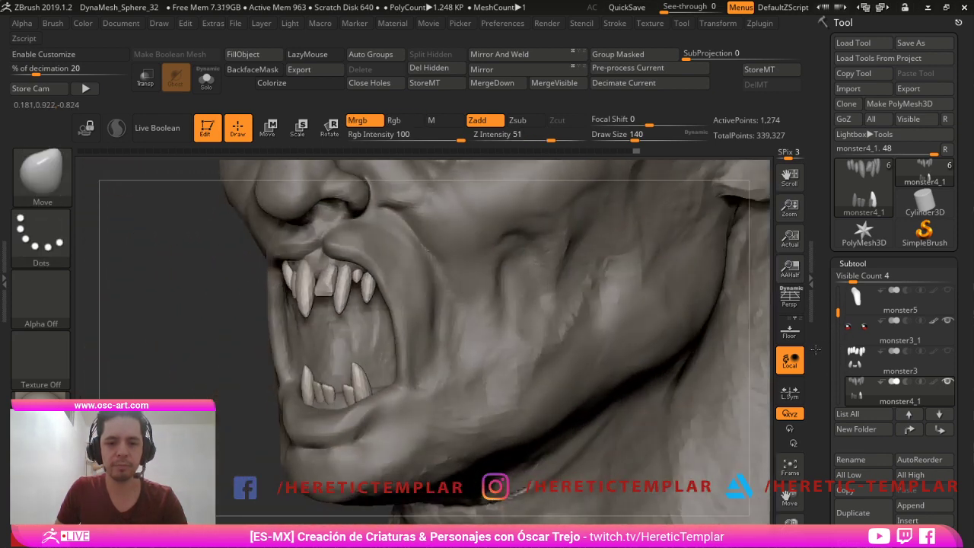
# - Isolate the long fangs in the monster's upper and lower gums
pyautogui.moveTo(548, 305); pyautogui.dragTo(723, 310)
pyautogui.keyDown('alt'); pyautogui.moveTo(633, 307); pyautogui.dragTo(729, 353); pyautogui.keyUp('alt')
pyautogui.moveTo(554, 267); pyautogui.dragTo(694, 333)
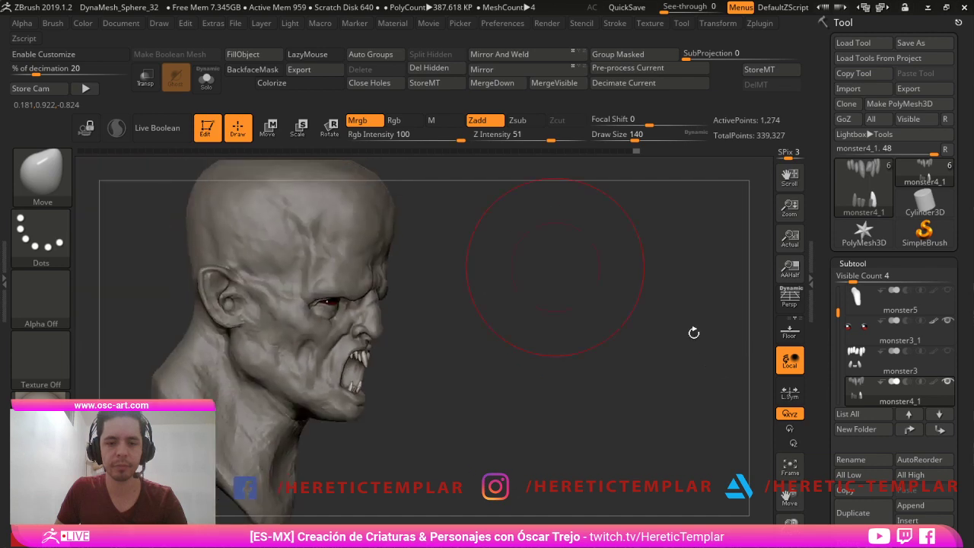
pyautogui.moveTo(694, 333); pyautogui.dragTo(766, 424, button='right')
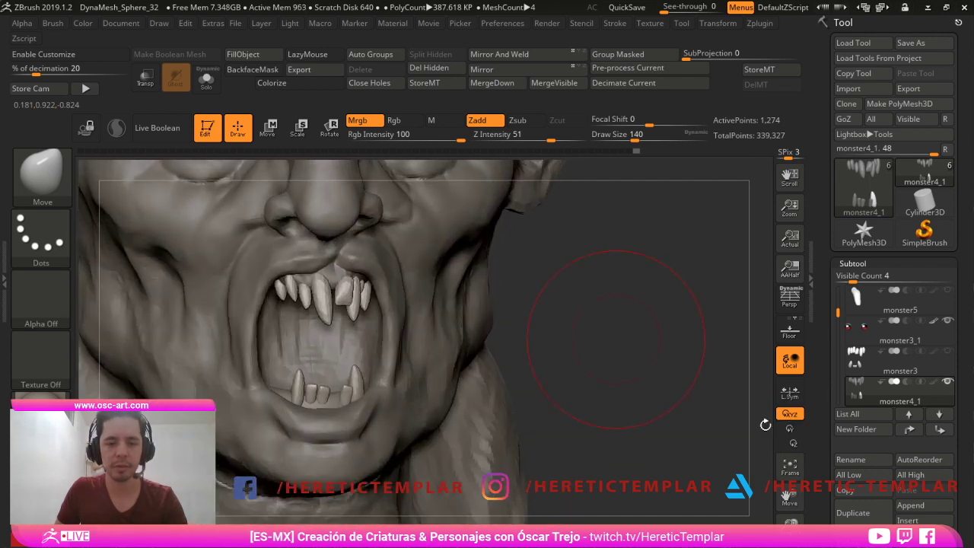
pyautogui.moveTo(677, 444); pyautogui.dragTo(655, 422)
pyautogui.keyDown('alt'); pyautogui.moveTo(654, 365); pyautogui.dragTo(647, 433); pyautogui.keyUp('alt')
pyautogui.press('s')
pyautogui.moveTo(306, 281); pyautogui.dragTo(297, 281)
pyautogui.keyDown('ctrl'); pyautogui.keyDown('shift'); pyautogui.click(296, 390); pyautogui.keyUp('shift'); pyautogui.keyUp('ctrl')
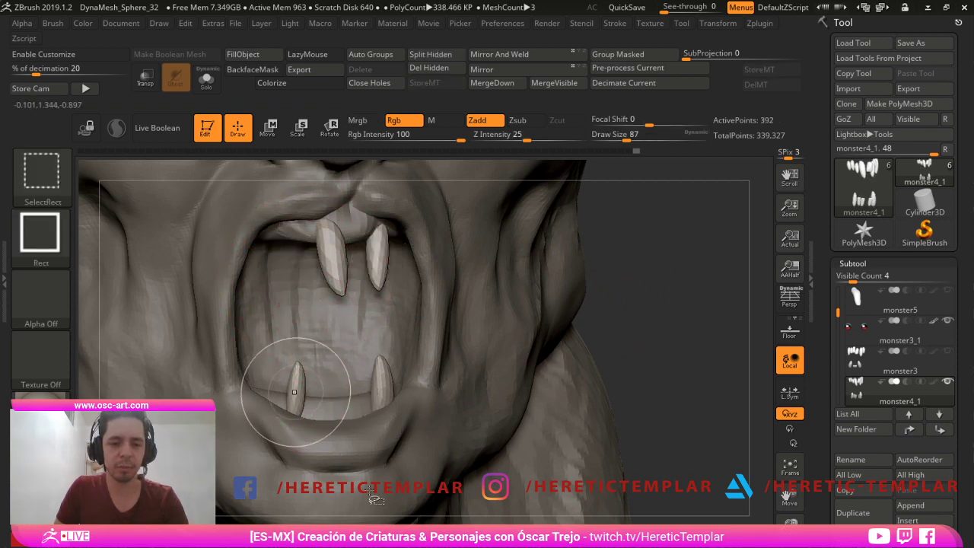
# - Mask both upper fangs and the larger lower one, leaving only the thinner lower fang unmasked for moving
pyautogui.moveTo(671, 270)
pyautogui.keyDown('ctrl'); pyautogui.mouseDown()
pyautogui.moveTo(492, 434)
pyautogui.moveTo(344, 514)
pyautogui.mouseUp(); pyautogui.keyUp('ctrl')
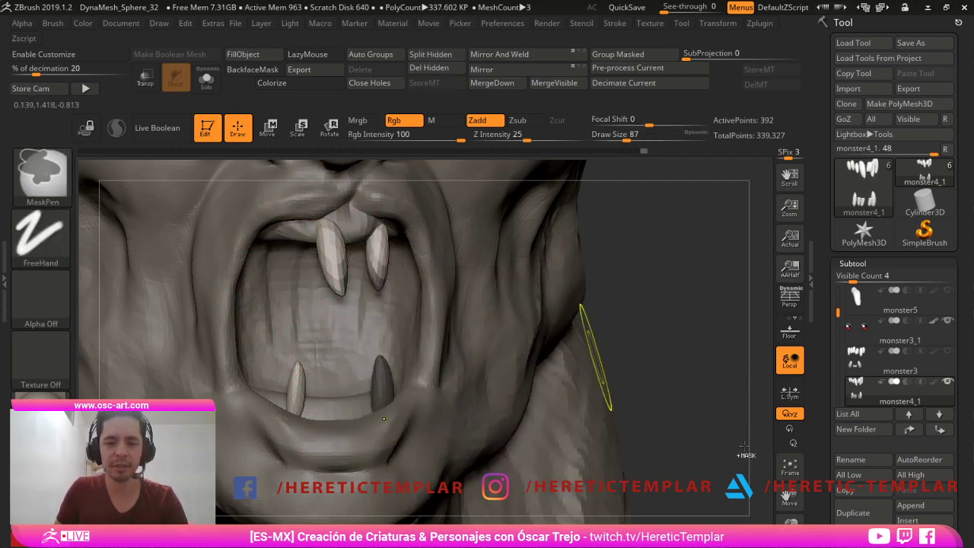
pyautogui.keyDown('ctrl'); pyautogui.click(665, 323); pyautogui.keyUp('ctrl')
pyautogui.moveTo(664, 323); pyautogui.dragTo(623, 321)
pyautogui.keyDown('ctrl'); pyautogui.moveTo(178, 388); pyautogui.dragTo(186, 401); pyautogui.keyUp('ctrl')
pyautogui.keyDown('ctrl'); pyautogui.moveTo(171, 358); pyautogui.dragTo(325, 488); pyautogui.keyUp('ctrl')
pyautogui.moveTo(305, 422); pyautogui.dragTo(538, 428, button='right')
pyautogui.press('w')
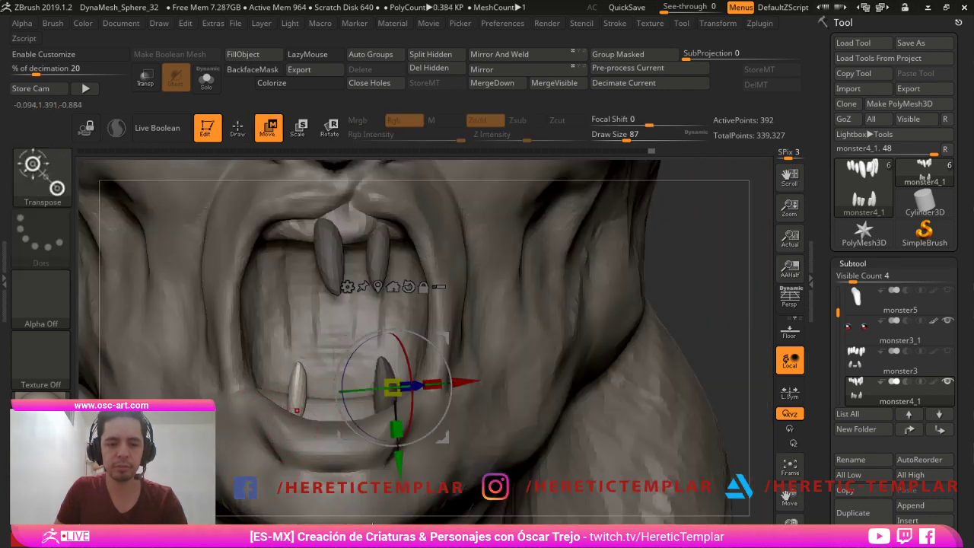
# - Show all the teeth again and duplicate the unmasked lower fang to its outer side along the gum
pyautogui.keyDown('ctrl'); pyautogui.moveTo(517, 421); pyautogui.dragTo(533, 427); pyautogui.keyUp('ctrl')
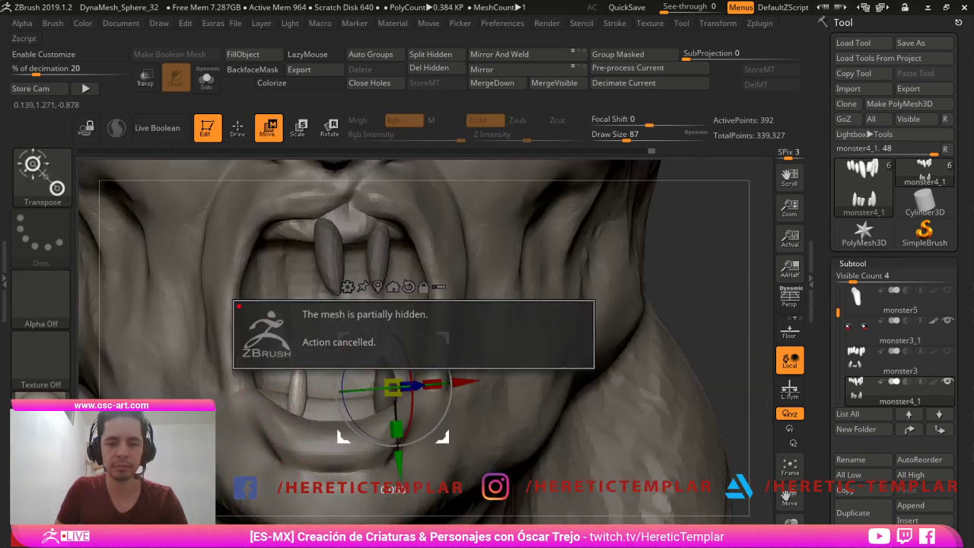
pyautogui.keyDown('ctrl'); pyautogui.keyDown('shift'); pyautogui.click(874, 330); pyautogui.keyUp('shift'); pyautogui.keyUp('ctrl')
pyautogui.moveTo(723, 335); pyautogui.dragTo(922, 335)
pyautogui.keyDown('ctrl'); pyautogui.moveTo(563, 421); pyautogui.dragTo(530, 432); pyautogui.keyUp('ctrl')
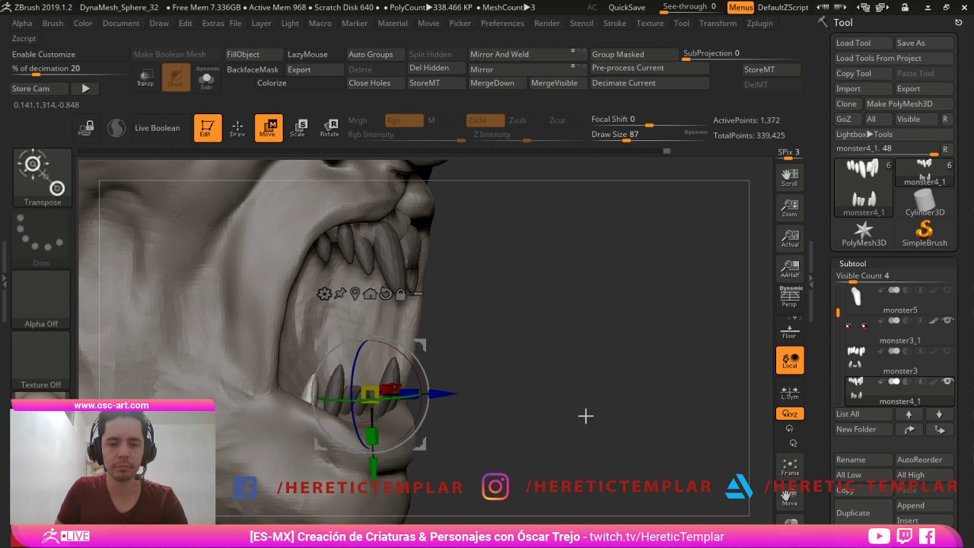
pyautogui.moveTo(585, 413)
pyautogui.mouseDown()
pyautogui.moveTo(624, 426)
pyautogui.moveTo(570, 442)
pyautogui.mouseUp()
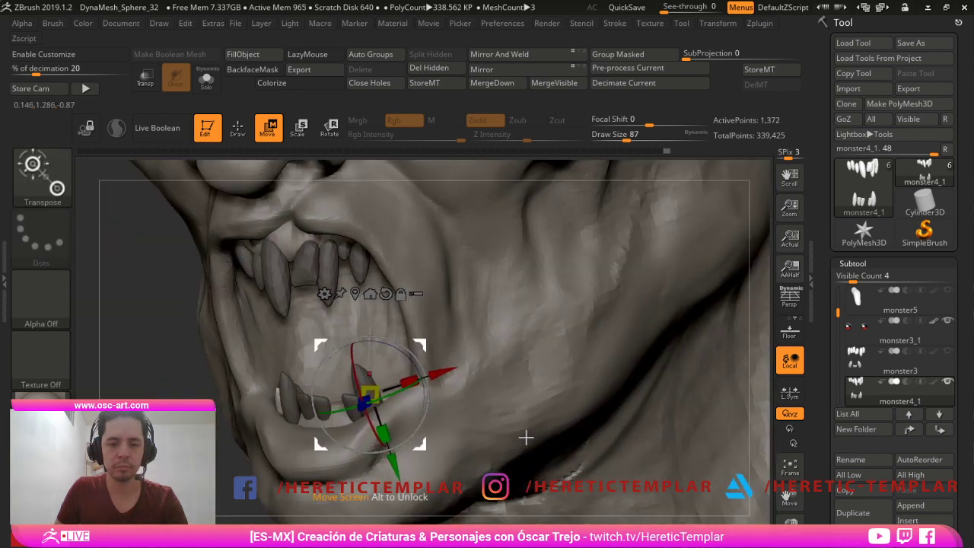
# - Clear the mask from the teeth and return to sculpting with the Move brush
pyautogui.press('q')
pyautogui.moveTo(224, 423); pyautogui.dragTo(414, 377)
pyautogui.press('w')
pyautogui.keyDown('ctrl'); pyautogui.moveTo(700, 259); pyautogui.dragTo(708, 273); pyautogui.keyUp('ctrl')
pyautogui.press('q')
pyautogui.moveTo(685, 335)
pyautogui.keyDown('alt'); pyautogui.mouseDown()
pyautogui.moveTo(631, 246)
pyautogui.moveTo(636, 334)
pyautogui.moveTo(789, 414)
pyautogui.mouseUp(); pyautogui.keyUp('alt')
pyautogui.moveTo(632, 332)
pyautogui.mouseDown()
pyautogui.moveTo(696, 336)
pyautogui.moveTo(620, 411)
pyautogui.moveTo(662, 407)
pyautogui.mouseUp()
# - Try to pull the long fangs forward in profile with the Move brush at draw size 163
pyautogui.press(']')
pyautogui.press(']')
pyautogui.press(']')
pyautogui.press(']')
pyautogui.press(']')
pyautogui.press(']')
pyautogui.press(']')
pyautogui.press(']')
pyautogui.press(']')
pyautogui.press(']')
pyautogui.press(']')
pyautogui.moveTo(489, 510)
pyautogui.mouseDown()
pyautogui.moveTo(537, 508)
pyautogui.moveTo(493, 506)
pyautogui.moveTo(388, 393)
pyautogui.mouseUp()
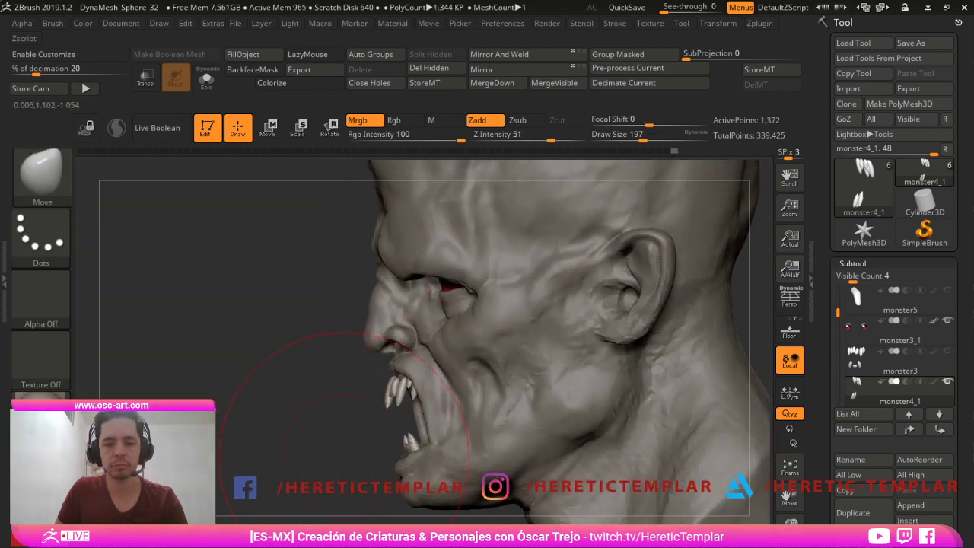
pyautogui.moveTo(345, 456)
pyautogui.mouseDown()
pyautogui.moveTo(525, 458)
pyautogui.moveTo(510, 495)
pyautogui.mouseUp()
pyautogui.press('[')
pyautogui.press('[')
pyautogui.press('[')
pyautogui.press('[')
pyautogui.press('[')
pyautogui.press('[')
pyautogui.press('[')
pyautogui.press('[')
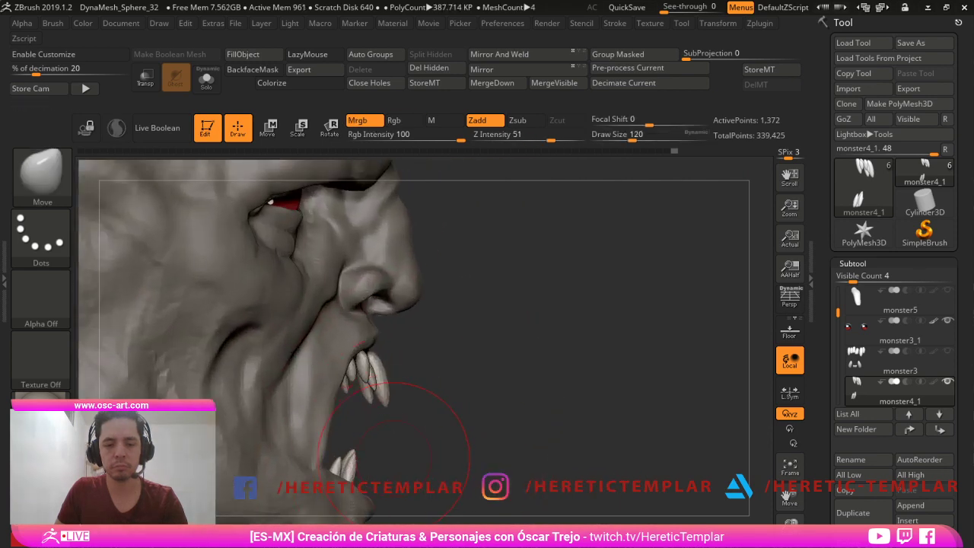
pyautogui.press('s')
pyautogui.click(364, 459)
pyautogui.moveTo(350, 461); pyautogui.dragTo(360, 462)
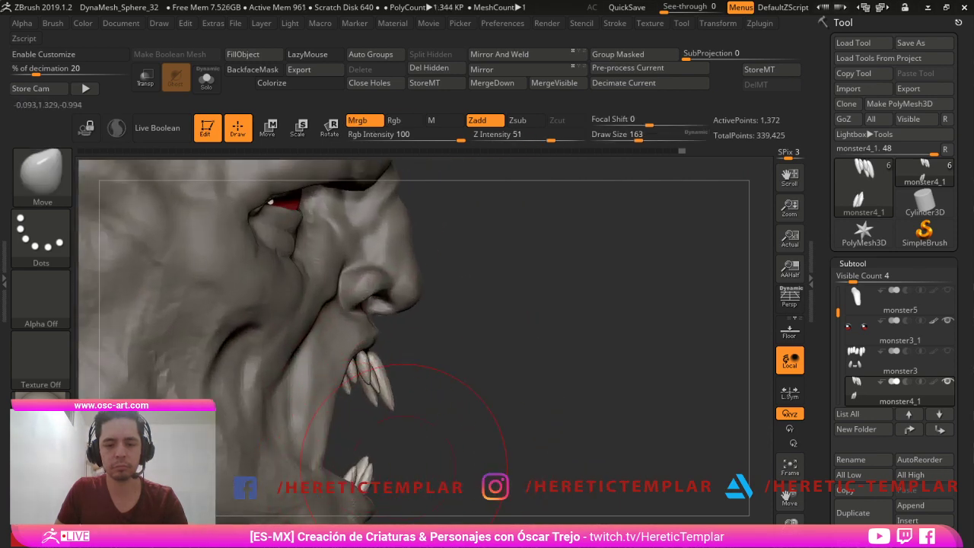
pyautogui.keyDown('alt'); pyautogui.moveTo(427, 452); pyautogui.dragTo(305, 411); pyautogui.keyUp('alt')
pyautogui.moveTo(236, 457); pyautogui.dragTo(335, 430)
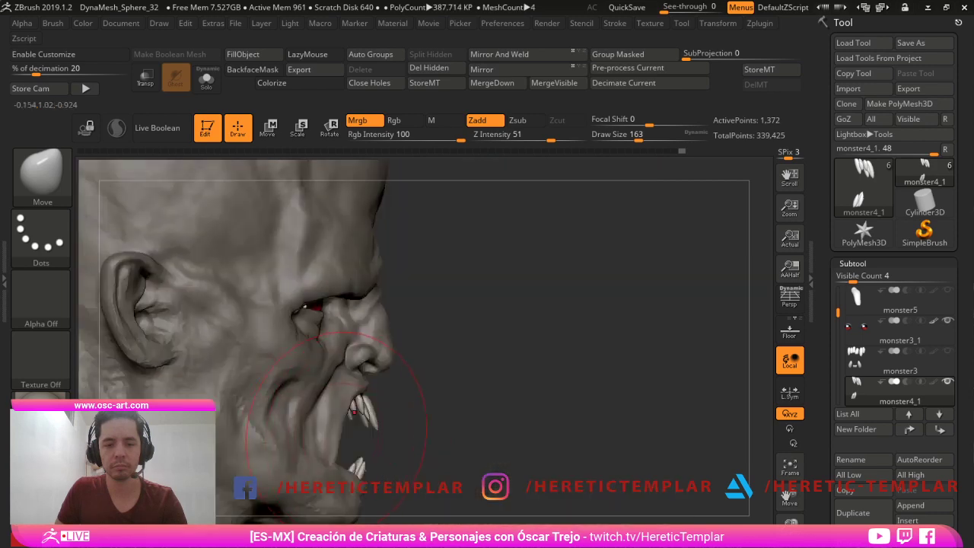
pyautogui.moveTo(423, 426)
pyautogui.mouseDown()
pyautogui.moveTo(295, 426)
pyautogui.moveTo(380, 445)
pyautogui.moveTo(426, 442)
pyautogui.mouseUp()
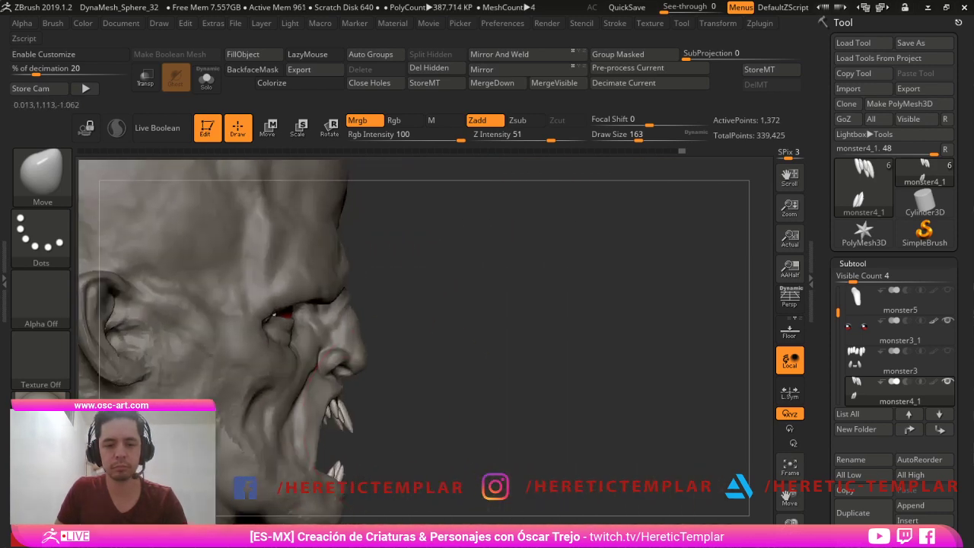
pyautogui.keyDown('alt'); pyautogui.moveTo(457, 411); pyautogui.dragTo(457, 449); pyautogui.keyUp('alt')
pyautogui.moveTo(456, 449); pyautogui.dragTo(373, 418)
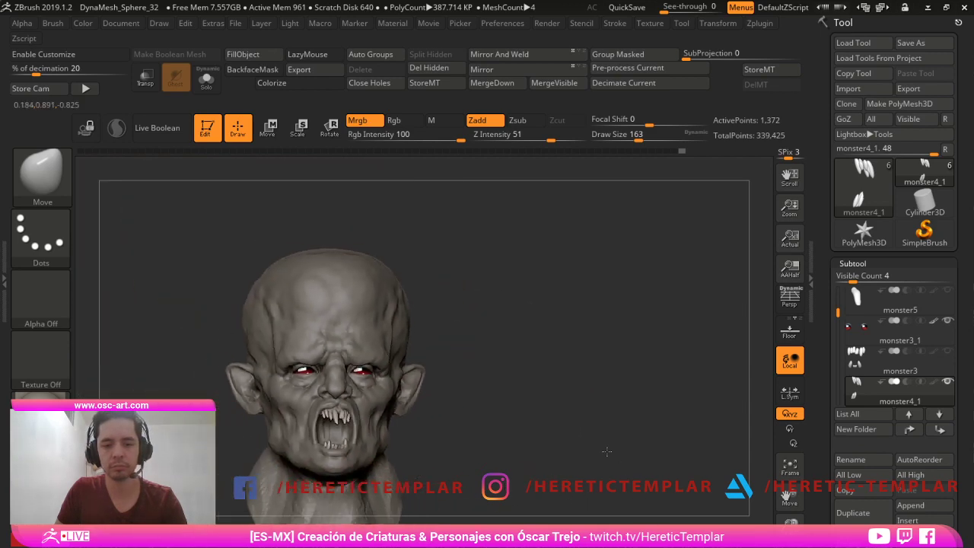
# - Undo the forward pull on the long fangs
pyautogui.moveTo(373, 456)
pyautogui.mouseDown()
pyautogui.moveTo(327, 472)
pyautogui.moveTo(315, 487)
pyautogui.moveTo(334, 484)
pyautogui.mouseUp()
pyautogui.hotkey('ctrl', 'z')
pyautogui.hotkey('ctrl', 'z')
pyautogui.moveTo(648, 501); pyautogui.dragTo(666, 487)
pyautogui.hotkey('ctrl', 'shift', 'z')
pyautogui.keyDown('alt'); pyautogui.moveTo(608, 430); pyautogui.dragTo(606, 471); pyautogui.keyUp('alt')
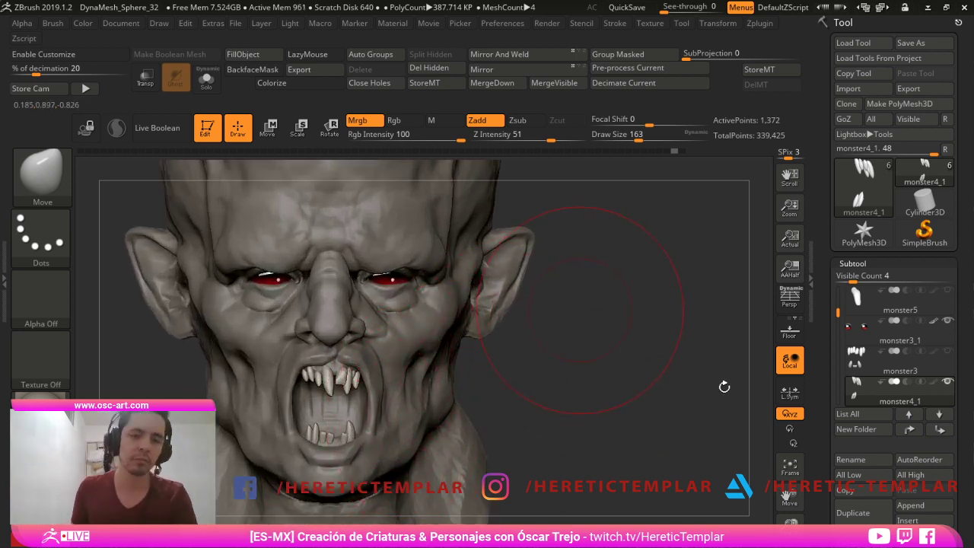
# - Nudge individual teeth into shape with the Move Topological brush, reducing the draw size to 44
pyautogui.moveTo(712, 432); pyautogui.dragTo(689, 426)
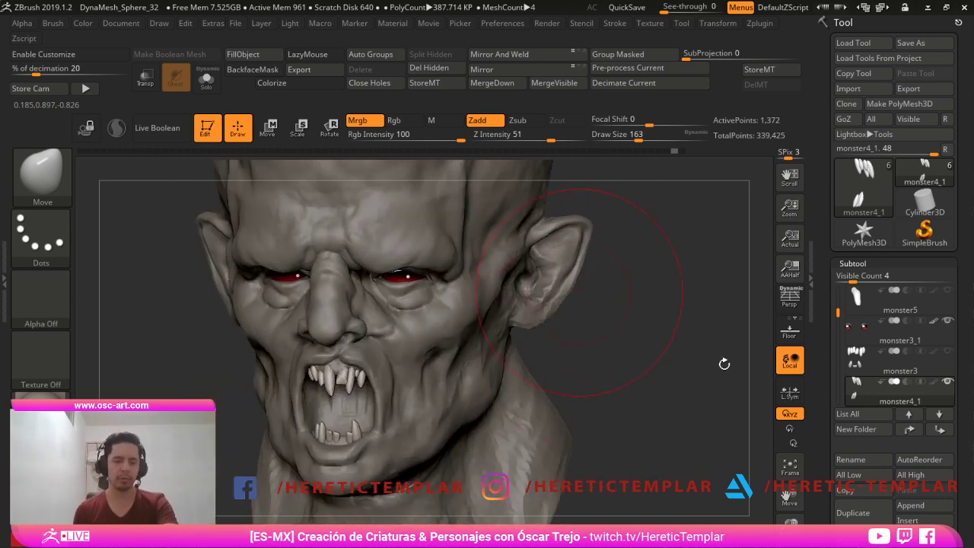
pyautogui.moveTo(761, 403); pyautogui.dragTo(796, 396)
pyautogui.moveTo(593, 396); pyautogui.dragTo(685, 392)
pyautogui.keyDown('alt'); pyautogui.moveTo(579, 354); pyautogui.dragTo(571, 403); pyautogui.keyUp('alt')
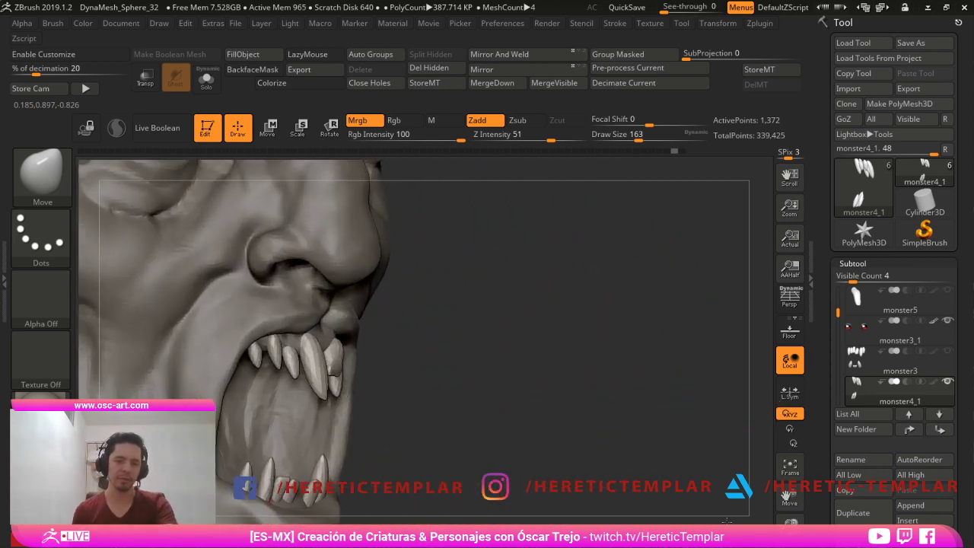
pyautogui.press('b')
pyautogui.press('m')
pyautogui.press('t')
pyautogui.moveTo(491, 466); pyautogui.dragTo(384, 476)
pyautogui.press('[')
pyautogui.press('[')
pyautogui.press('s')
pyautogui.press('s')
pyautogui.press('[')
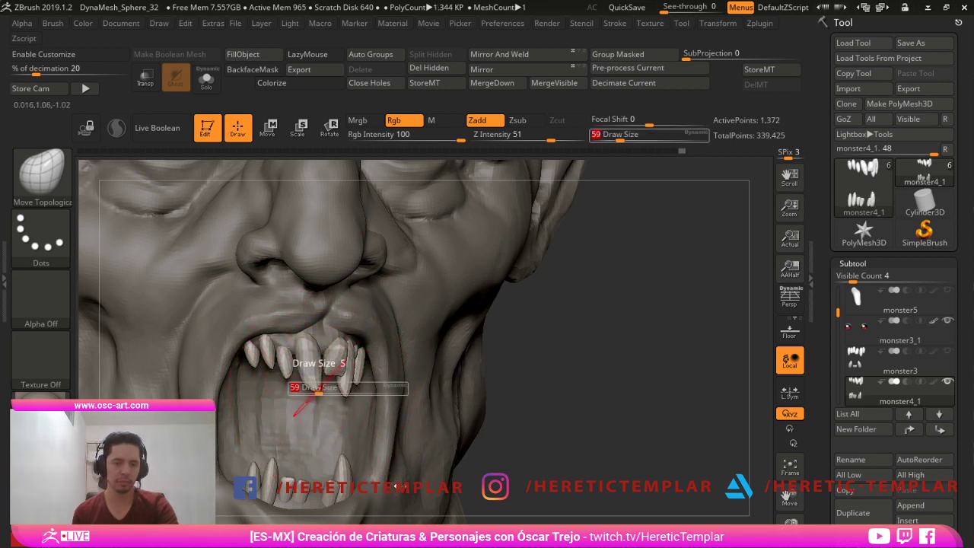
pyautogui.moveTo(588, 478)
pyautogui.keyDown('alt'); pyautogui.mouseDown()
pyautogui.moveTo(598, 444)
pyautogui.moveTo(642, 442)
pyautogui.moveTo(607, 413)
pyautogui.moveTo(618, 417)
pyautogui.moveTo(623, 441)
pyautogui.moveTo(323, 517)
pyautogui.moveTo(380, 518)
pyautogui.moveTo(361, 515)
pyautogui.mouseUp(); pyautogui.keyUp('alt')
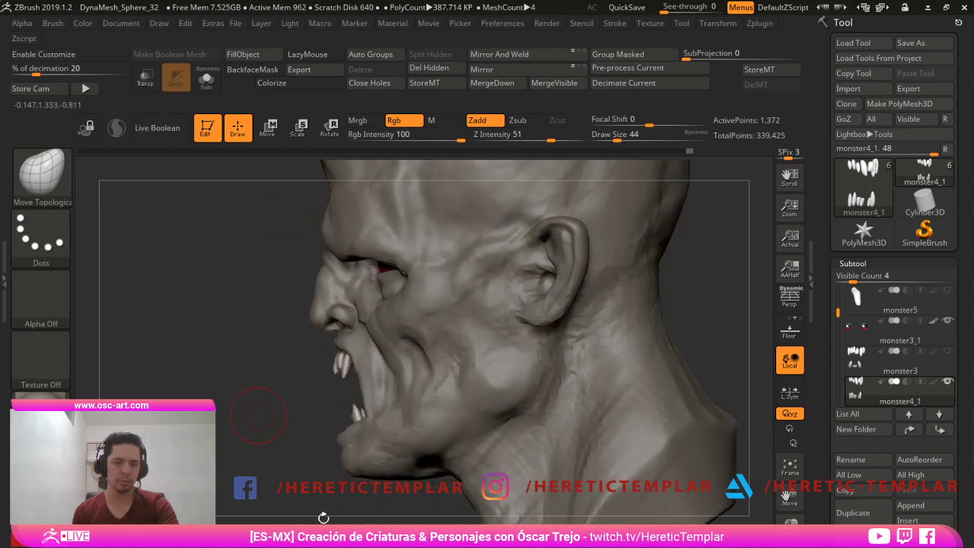
# - Make the monster5 head the active subtool and enlarge the draw size
pyautogui.keyDown('alt'); pyautogui.click(360, 389); pyautogui.keyUp('alt')
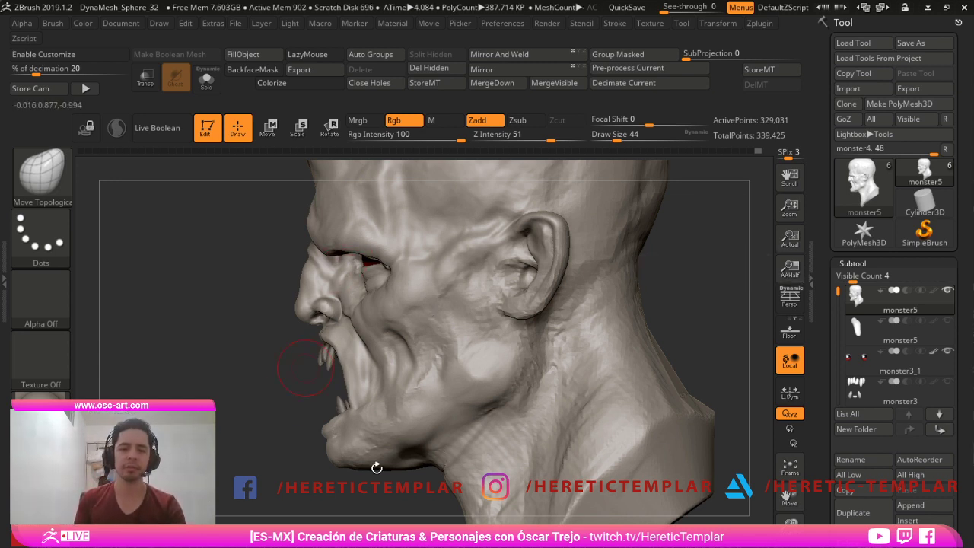
pyautogui.keyDown('alt'); pyautogui.moveTo(370, 528); pyautogui.dragTo(345, 474); pyautogui.keyUp('alt')
pyautogui.press('s')
pyautogui.click(294, 388)
pyautogui.press('s')
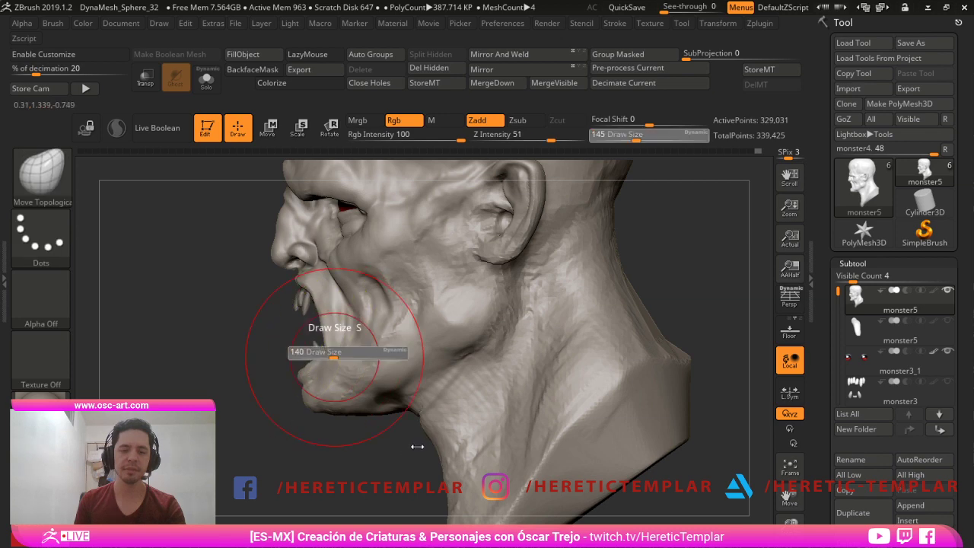
pyautogui.click(326, 355)
# - Paint a mask over the lower jaw, chin and jaw angle, and invert it so only the jaw stays editable
pyautogui.moveTo(437, 296)
pyautogui.keyDown('ctrl'); pyautogui.mouseDown()
pyautogui.moveTo(457, 293)
pyautogui.moveTo(399, 352)
pyautogui.moveTo(324, 385)
pyautogui.mouseUp(); pyautogui.keyUp('ctrl')
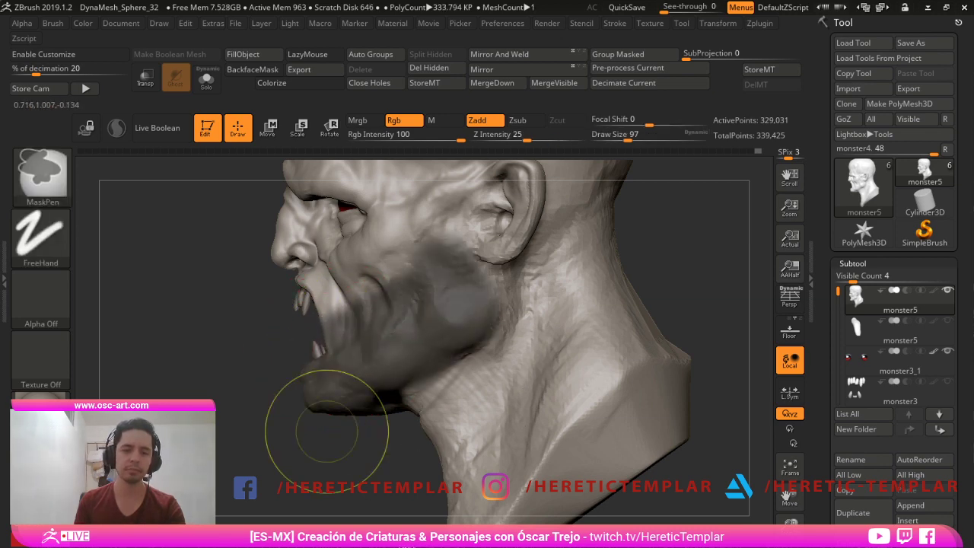
pyautogui.moveTo(294, 424); pyautogui.dragTo(502, 472)
pyautogui.moveTo(411, 381)
pyautogui.keyDown('ctrl'); pyautogui.mouseDown()
pyautogui.moveTo(266, 312)
pyautogui.moveTo(251, 298)
pyautogui.moveTo(249, 266)
pyautogui.moveTo(263, 255)
pyautogui.moveTo(238, 280)
pyautogui.moveTo(244, 323)
pyautogui.mouseUp(); pyautogui.keyUp('ctrl')
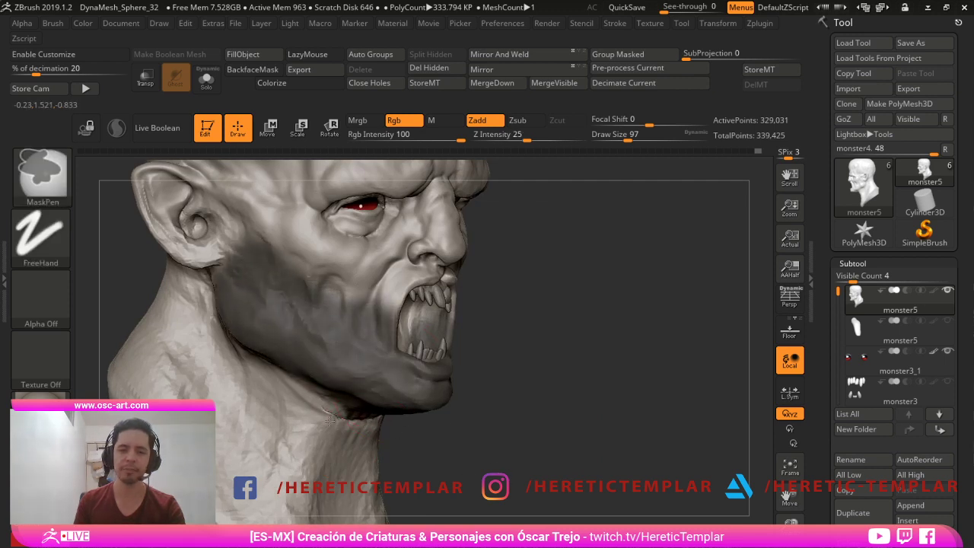
pyautogui.keyDown('ctrl'); pyautogui.click(544, 356); pyautogui.keyUp('ctrl')
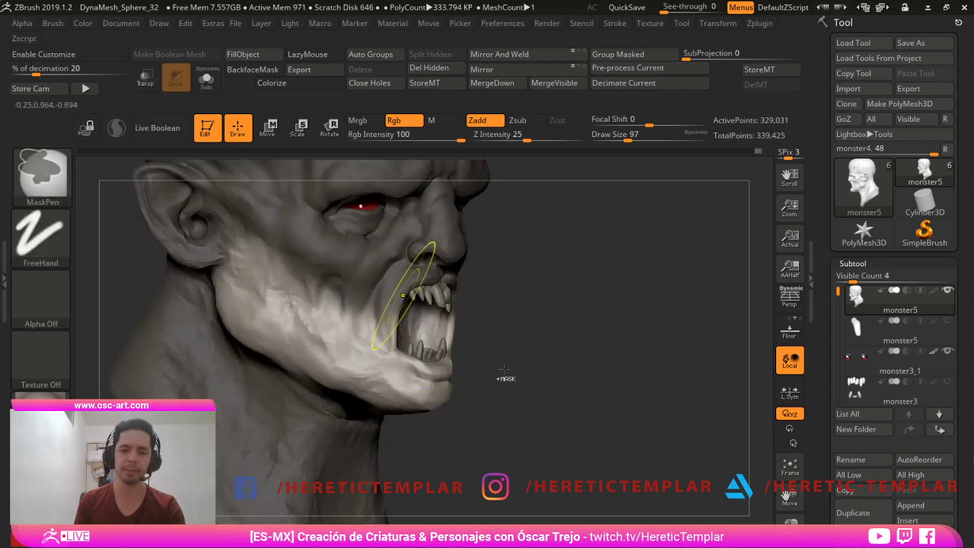
# - Enlarge the mask brush and extend the mask around the mouth and upper cheek
pyautogui.press(']')
pyautogui.press(']')
pyautogui.press(']')
pyautogui.moveTo(570, 356); pyautogui.dragTo(403, 349)
pyautogui.moveTo(450, 288)
pyautogui.keyDown('ctrl'); pyautogui.mouseDown()
pyautogui.moveTo(478, 280)
pyautogui.moveTo(535, 228)
pyautogui.mouseUp(); pyautogui.keyUp('ctrl')
# - Rotate the unmasked lower jaw upward to partly close the mouth
pyautogui.moveTo(263, 311); pyautogui.dragTo(365, 337)
pyautogui.press('w')
pyautogui.keyDown('alt'); pyautogui.moveTo(516, 279); pyautogui.dragTo(561, 293); pyautogui.keyUp('alt')
pyautogui.hotkey('ctrl', 'z')
pyautogui.moveTo(701, 368); pyautogui.dragTo(620, 401)
pyautogui.press('q')
# - Reshape the raised jaw's profile with the Move brush at draw size 136
pyautogui.moveTo(235, 342); pyautogui.dragTo(390, 373)
pyautogui.moveTo(640, 361); pyautogui.dragTo(647, 364)
pyautogui.moveTo(808, 455); pyautogui.dragTo(452, 496)
pyautogui.moveTo(373, 411); pyautogui.dragTo(361, 408)
pyautogui.press('s')
pyautogui.moveTo(411, 334); pyautogui.dragTo(417, 335)
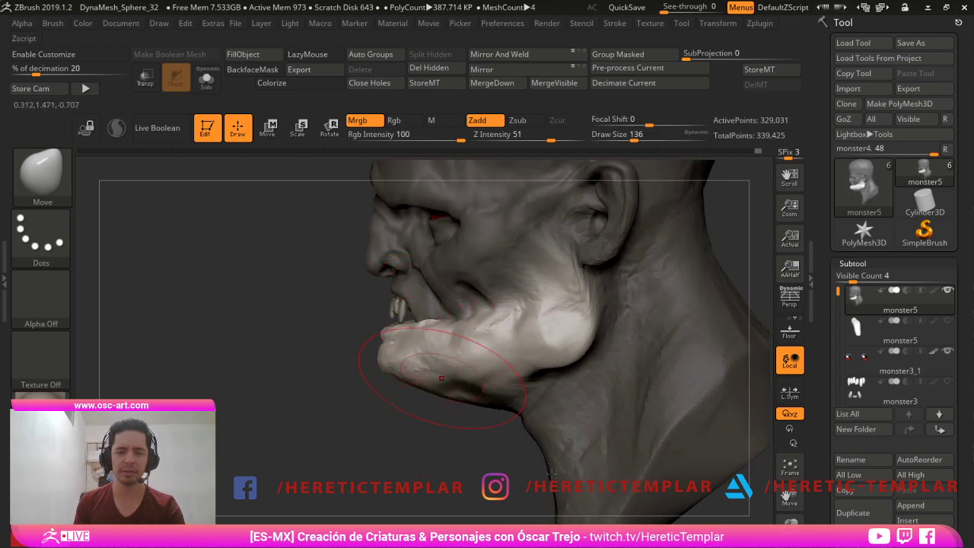
# - Tilt the unmasked jaw sideways by about 7 degrees and adjust its side with the Move brush at draw size 207
pyautogui.moveTo(319, 414); pyautogui.dragTo(563, 364)
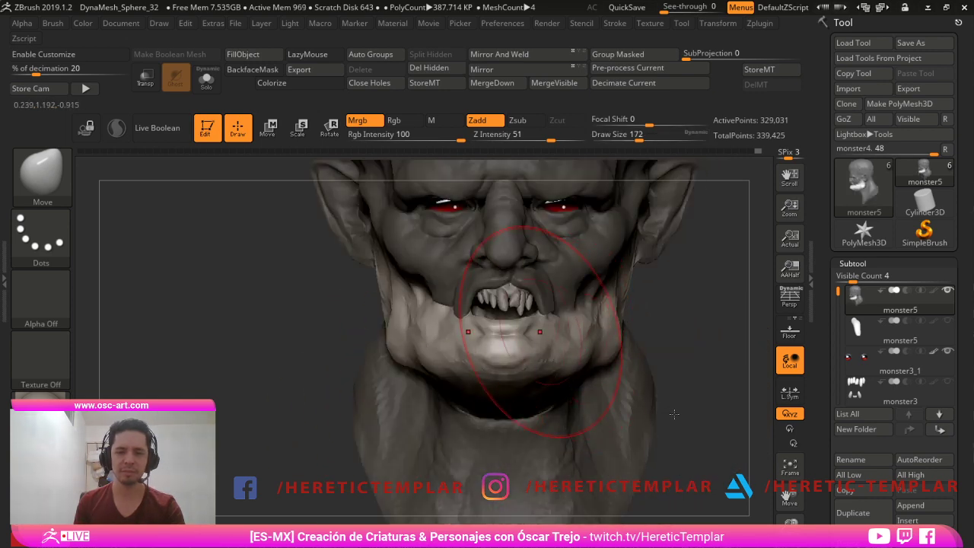
pyautogui.press('w')
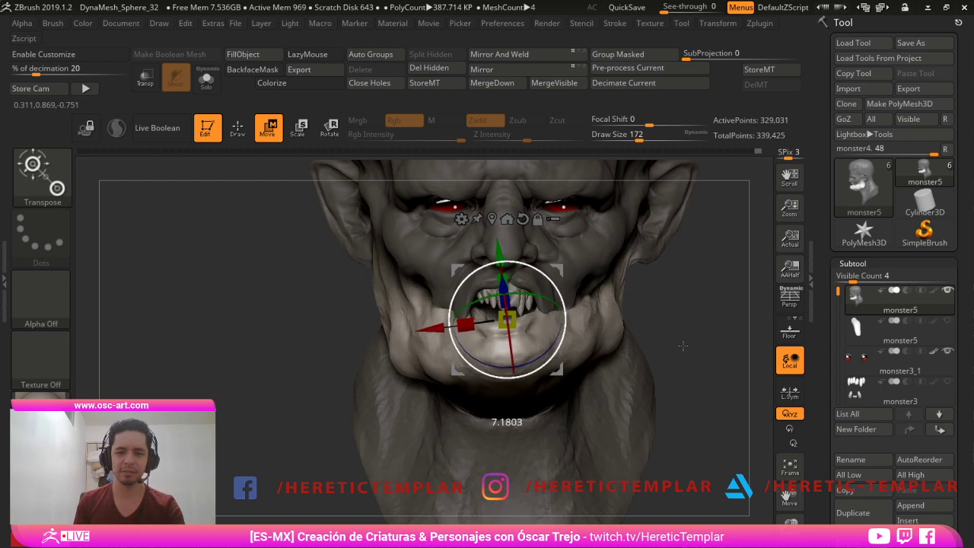
pyautogui.press('q')
pyautogui.moveTo(419, 363); pyautogui.dragTo(417, 370)
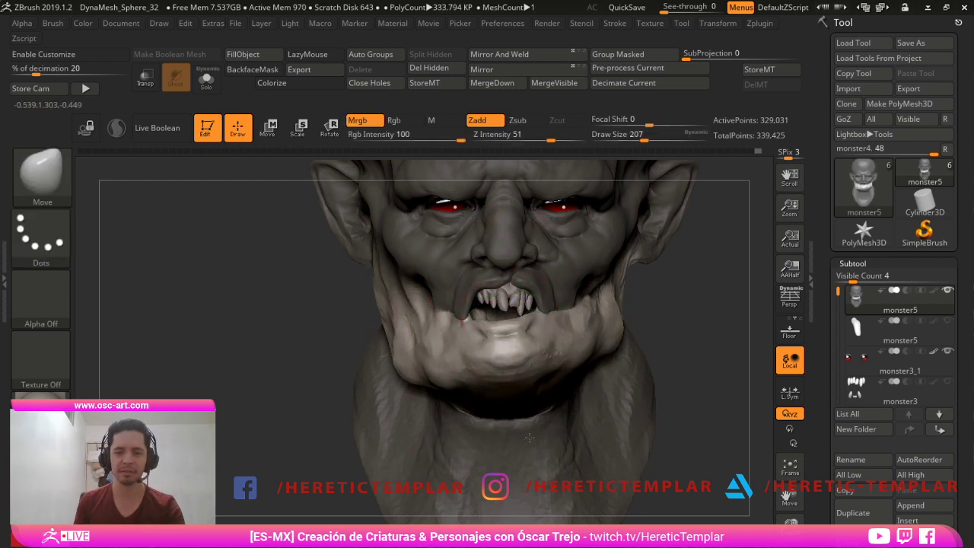
# - Reshape the lower lip around the lower fangs with the Move brush, reducing the draw size to 112
pyautogui.moveTo(466, 329)
pyautogui.mouseDown()
pyautogui.moveTo(463, 341)
pyautogui.moveTo(524, 334)
pyautogui.mouseUp()
pyautogui.press('[')
pyautogui.press('[')
pyautogui.press('[')
pyautogui.press('s')
pyautogui.press('s')
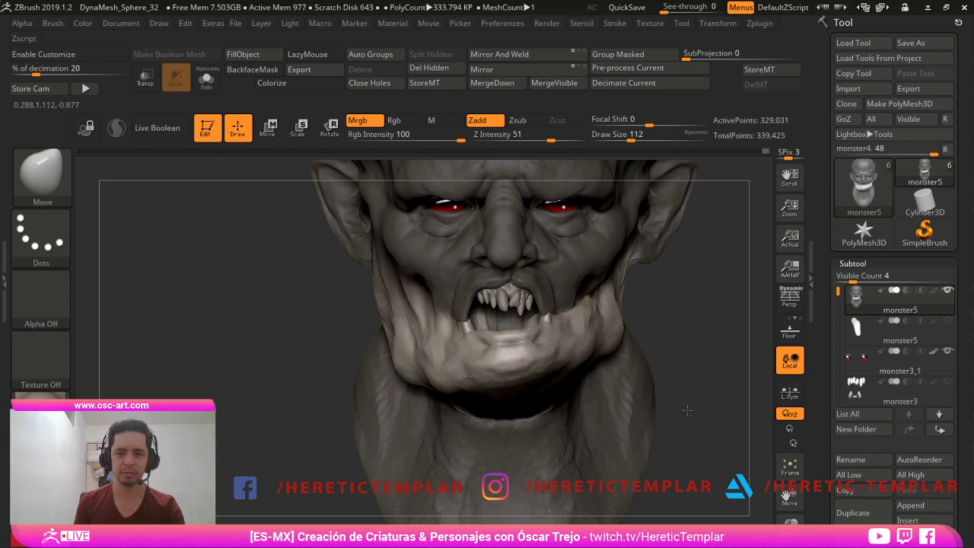
pyautogui.moveTo(693, 338); pyautogui.dragTo(613, 326)
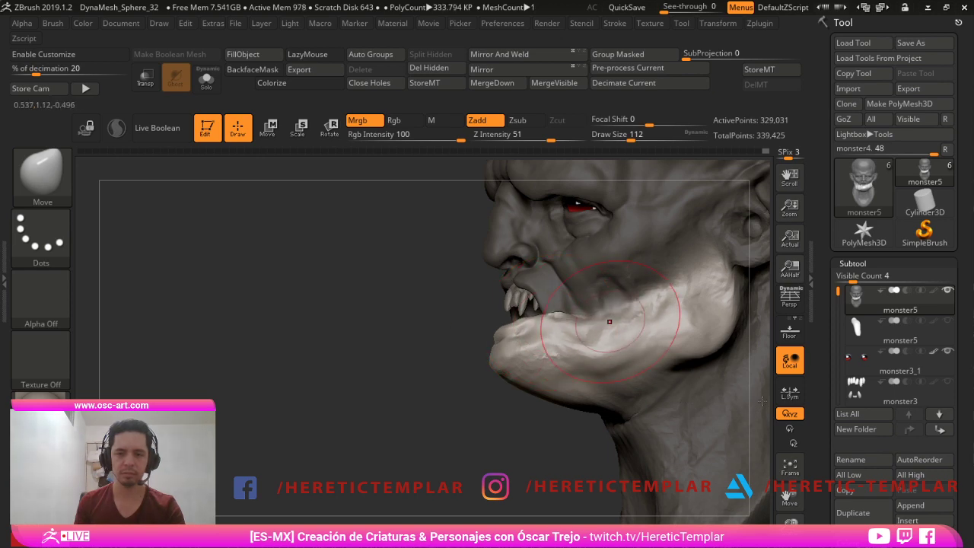
# - Invert the jaw mask and clear it from the whole head
pyautogui.moveTo(373, 384); pyautogui.dragTo(470, 480)
pyautogui.keyDown('ctrl'); pyautogui.click(367, 398); pyautogui.keyUp('ctrl')
pyautogui.moveTo(366, 398); pyautogui.dragTo(435, 394)
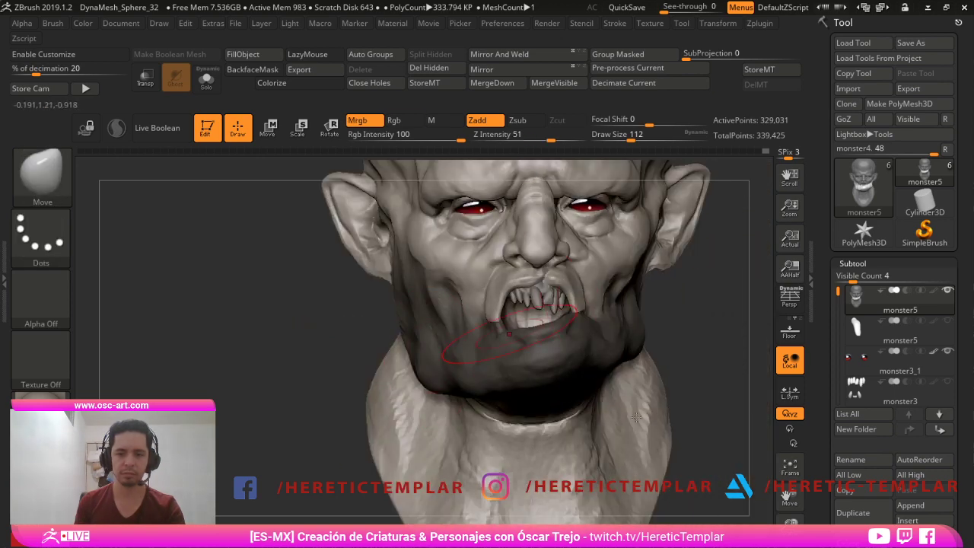
pyautogui.moveTo(700, 315)
pyautogui.keyDown('ctrl'); pyautogui.mouseDown()
pyautogui.moveTo(721, 339)
pyautogui.moveTo(674, 307)
pyautogui.mouseUp(); pyautogui.keyUp('ctrl')
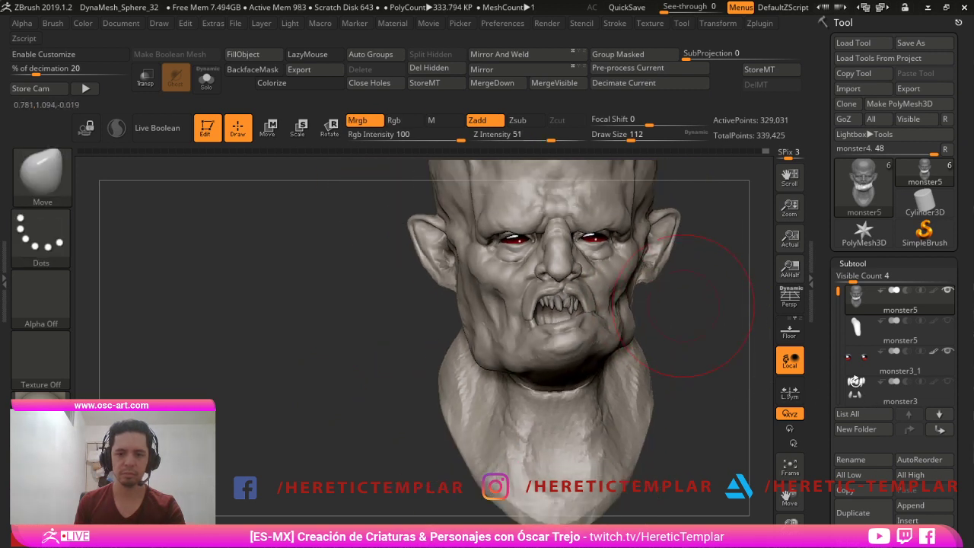
# - Adjust the side of the tilted jaw with the Move brush at draw size 124 and check it from several angles
pyautogui.press('s')
pyautogui.moveTo(509, 333); pyautogui.dragTo(495, 365)
pyautogui.press('s')
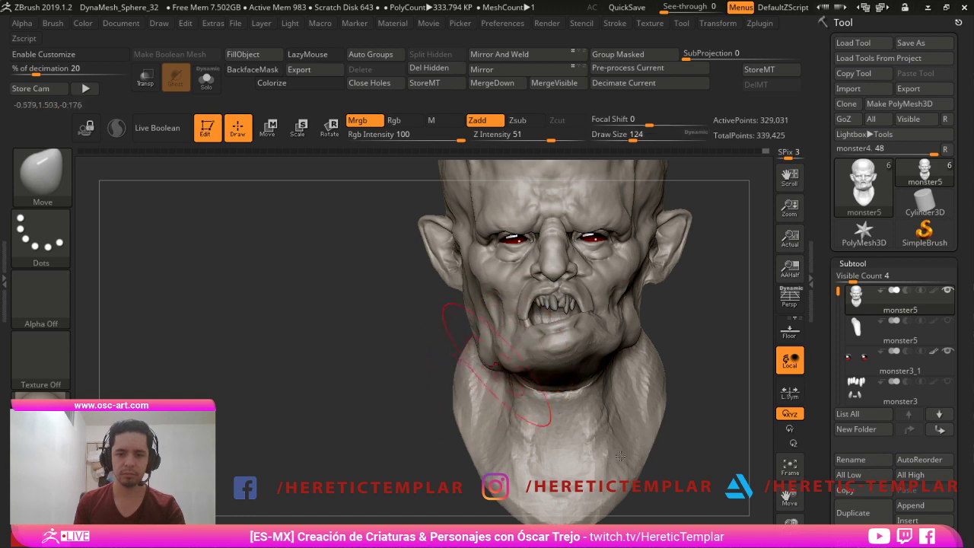
pyautogui.moveTo(369, 361); pyautogui.dragTo(449, 367)
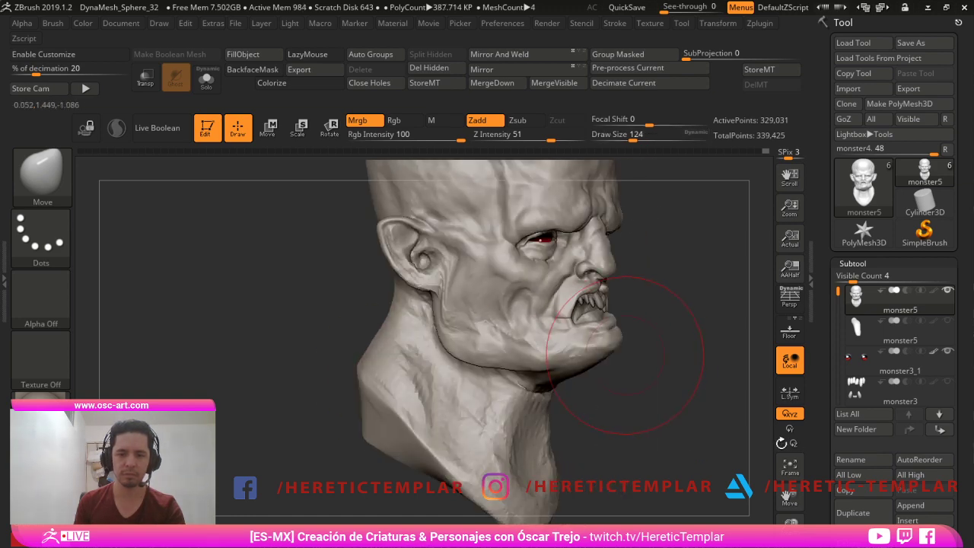
pyautogui.moveTo(651, 364); pyautogui.dragTo(570, 368)
pyautogui.moveTo(380, 358); pyautogui.dragTo(290, 373)
pyautogui.keyDown('alt'); pyautogui.moveTo(297, 377); pyautogui.dragTo(353, 414); pyautogui.keyUp('alt')
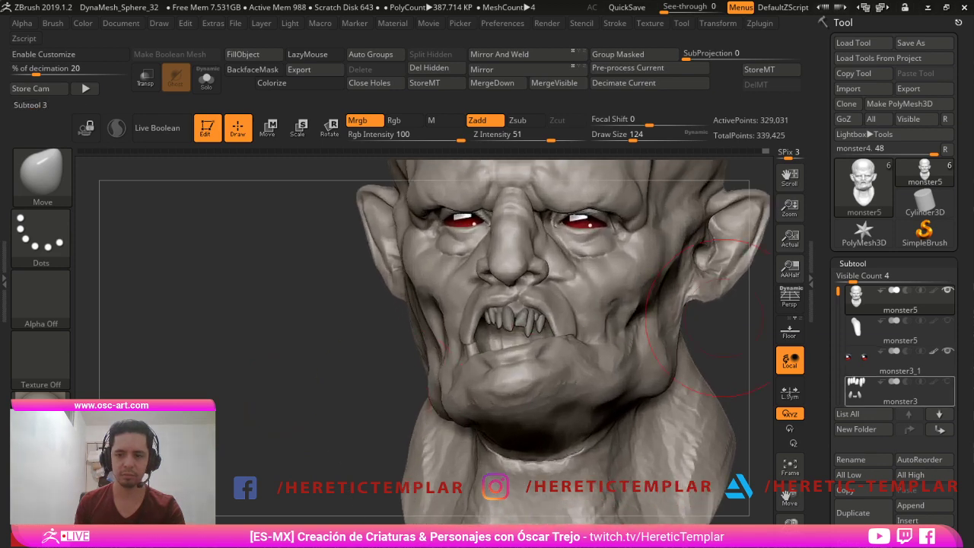
# - Smooth the corner of the mouth at draw size 31, with the Smooth brush's Z Intensity set to 100
pyautogui.moveTo(361, 521); pyautogui.dragTo(449, 519)
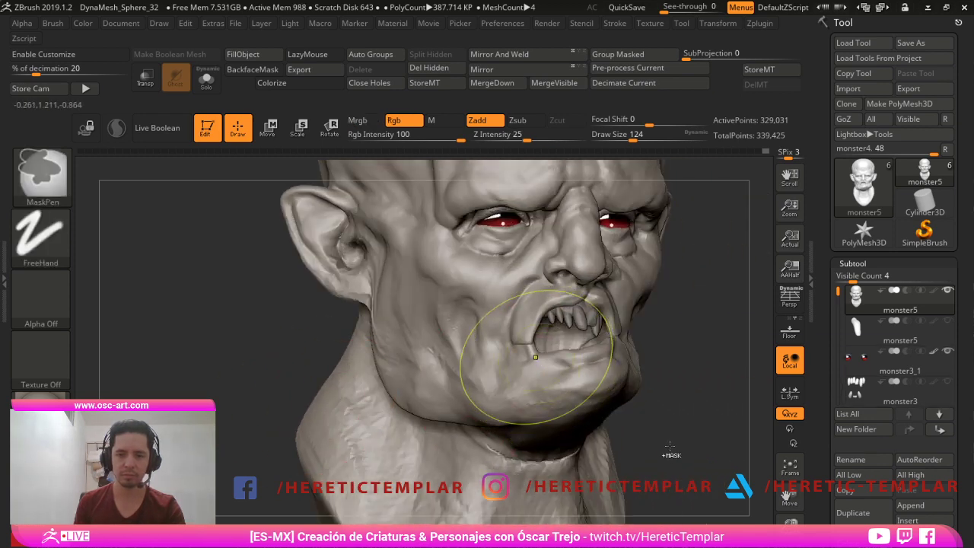
pyautogui.press('s')
pyautogui.moveTo(526, 348); pyautogui.dragTo(602, 366)
pyautogui.press('space')
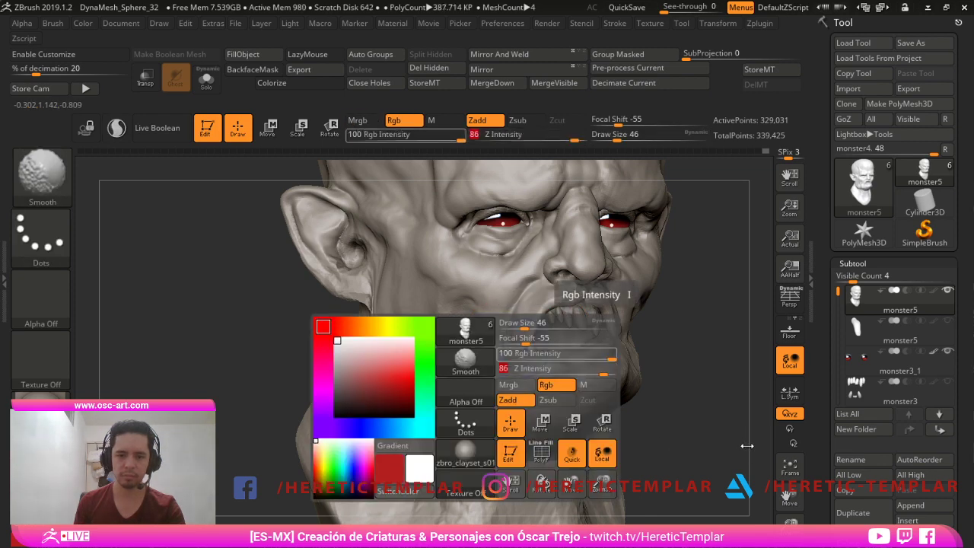
pyautogui.press('s')
pyautogui.moveTo(538, 343); pyautogui.dragTo(534, 343)
pyautogui.press('space')
pyautogui.moveTo(611, 368); pyautogui.dragTo(627, 367)
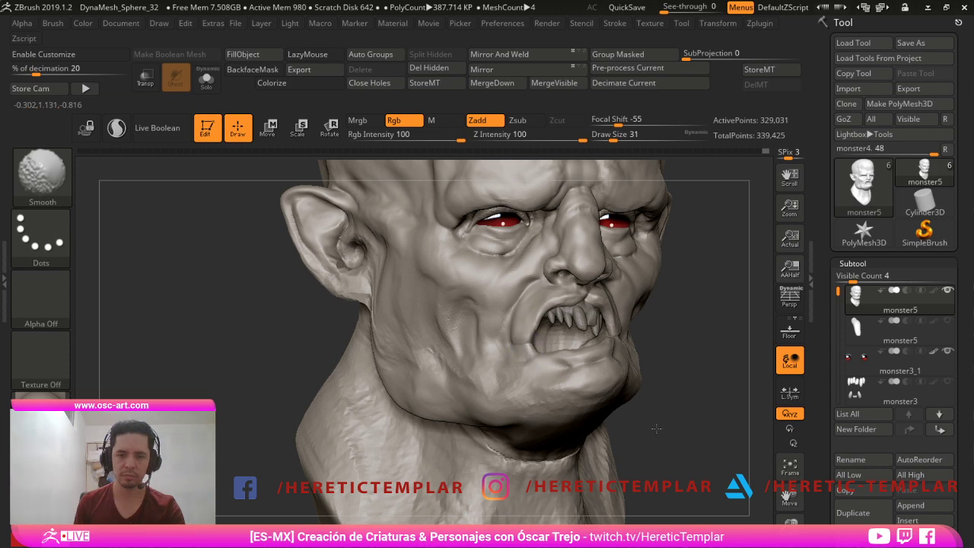
pyautogui.keyDown('shift'); pyautogui.moveTo(523, 337); pyautogui.dragTo(527, 331); pyautogui.keyUp('shift')
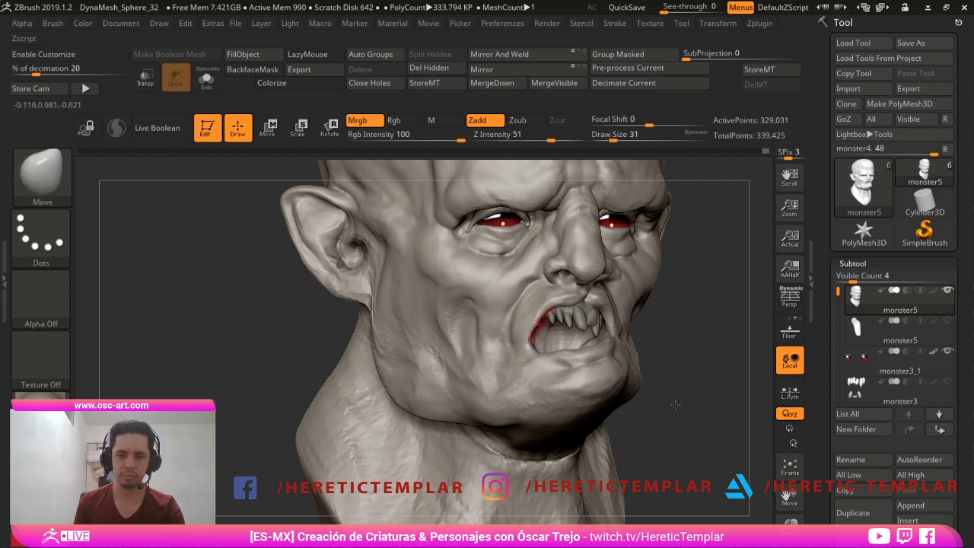
# - Try reshaping the corner of the mouth and lower lip with the Move brush at draw size 71
pyautogui.moveTo(699, 319)
pyautogui.keyDown('alt'); pyautogui.mouseDown()
pyautogui.moveTo(701, 306)
pyautogui.moveTo(713, 344)
pyautogui.moveTo(695, 336)
pyautogui.moveTo(664, 362)
pyautogui.mouseUp(); pyautogui.keyUp('alt')
pyautogui.press(']')
pyautogui.press(']')
pyautogui.press(']')
pyautogui.press(']')
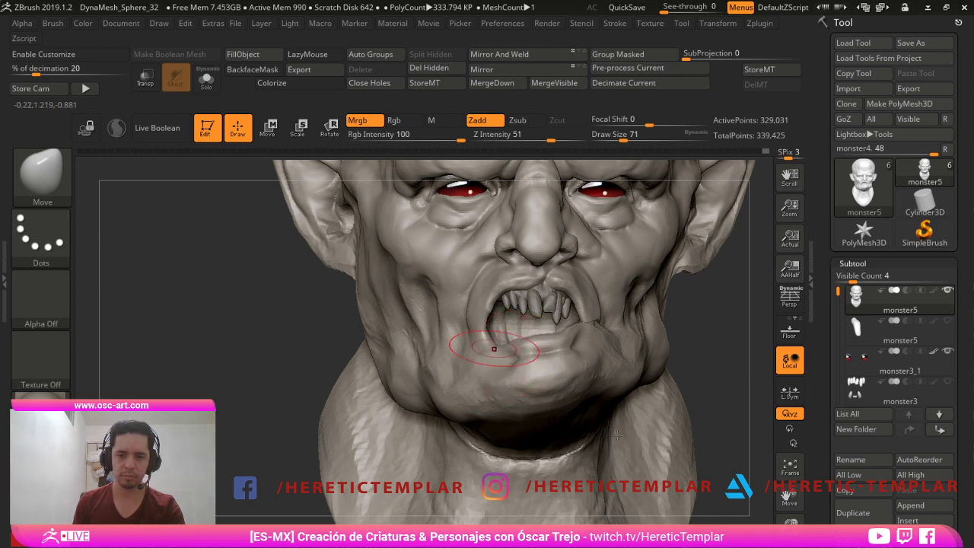
pyautogui.press('s')
pyautogui.click(509, 350)
# - Try building up the lower lip near the mouth corner with the Clay brush at draw size 29
pyautogui.press('b')
pyautogui.press('c')
pyautogui.press('l')
pyautogui.press('s')
pyautogui.moveTo(510, 350); pyautogui.dragTo(503, 350)
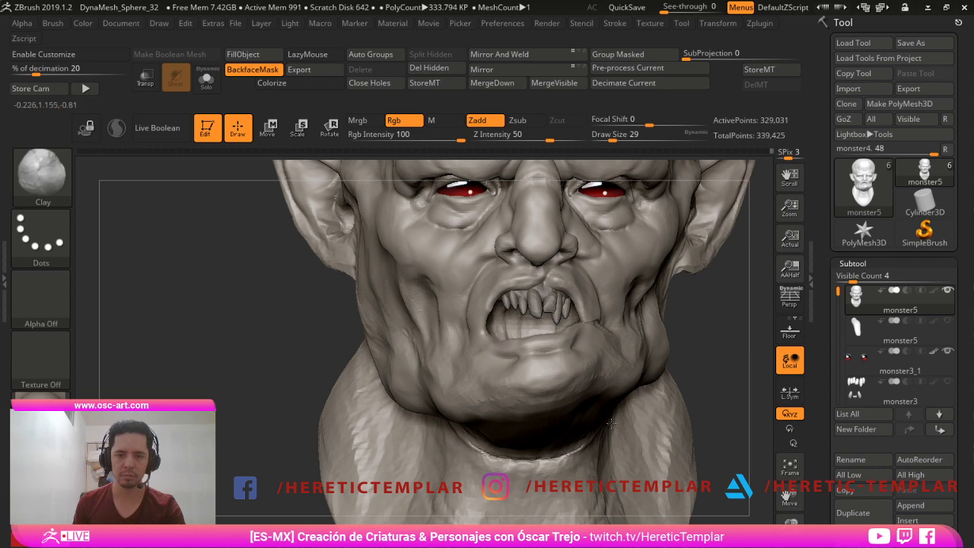
pyautogui.moveTo(700, 353)
pyautogui.mouseDown()
pyautogui.moveTo(654, 317)
pyautogui.moveTo(654, 378)
pyautogui.mouseUp()
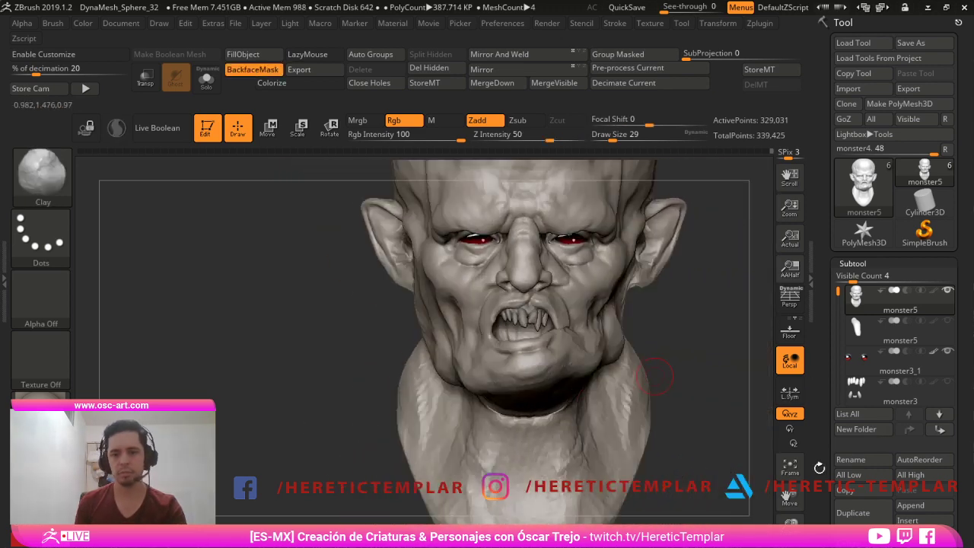
# - Undo the recent mouth edits back to the masked jaw and invert the mask so only the jaw can be edited
pyautogui.hotkey('ctrl', 'z')
pyautogui.hotkey('ctrl', 'z')
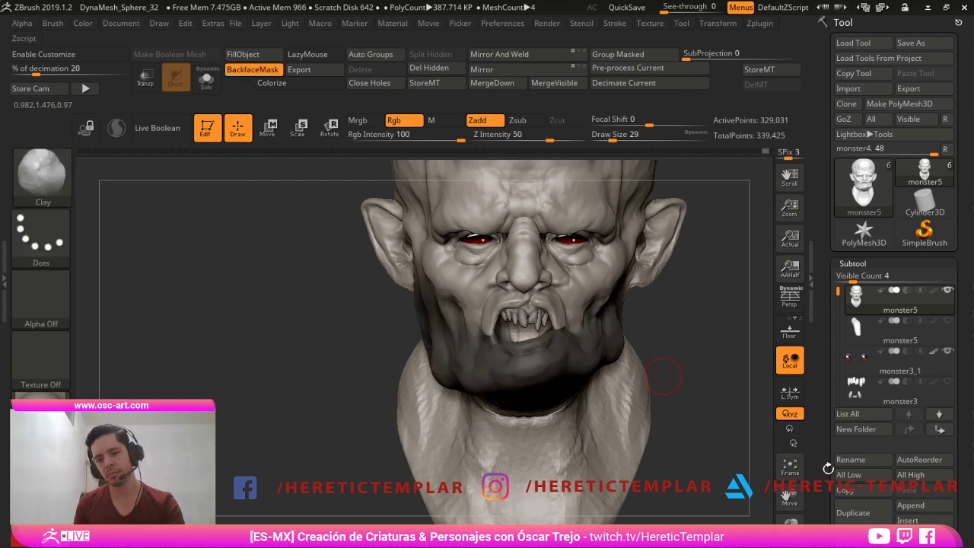
pyautogui.keyDown('ctrl'); pyautogui.click(667, 371); pyautogui.keyUp('ctrl')
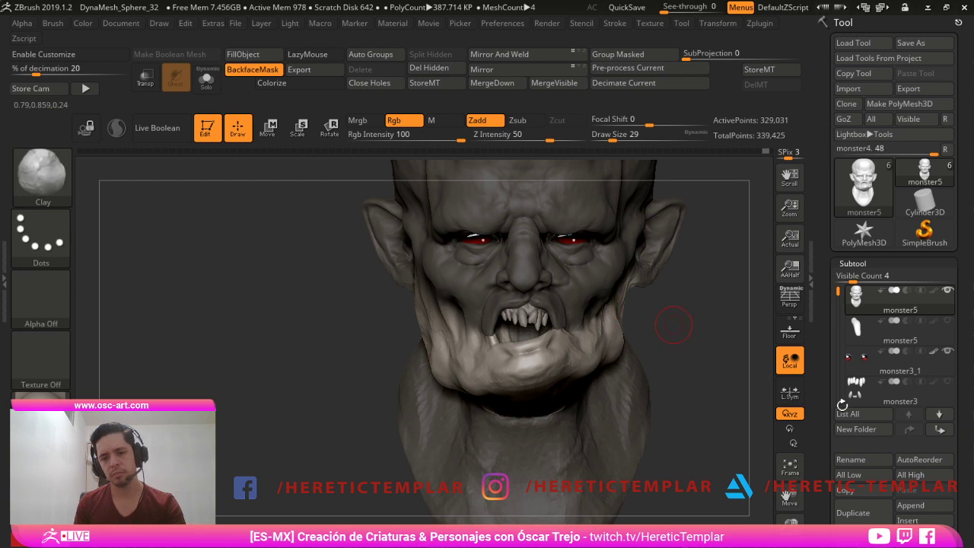
pyautogui.moveTo(674, 325)
pyautogui.mouseDown()
pyautogui.moveTo(571, 341)
pyautogui.moveTo(479, 336)
pyautogui.mouseUp()
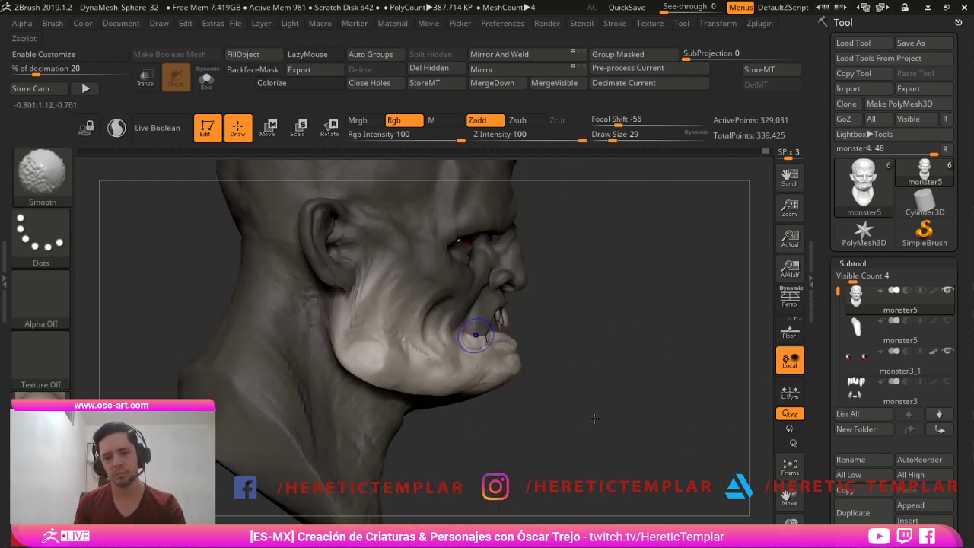
# - Try clearing the mask from the head, then undo the clearing
pyautogui.moveTo(606, 424); pyautogui.dragTo(688, 415)
pyautogui.keyDown('ctrl'); pyautogui.moveTo(620, 357); pyautogui.dragTo(373, 434); pyautogui.keyUp('ctrl')
pyautogui.moveTo(335, 426); pyautogui.dragTo(401, 424)
pyautogui.hotkey('ctrl', 'z')
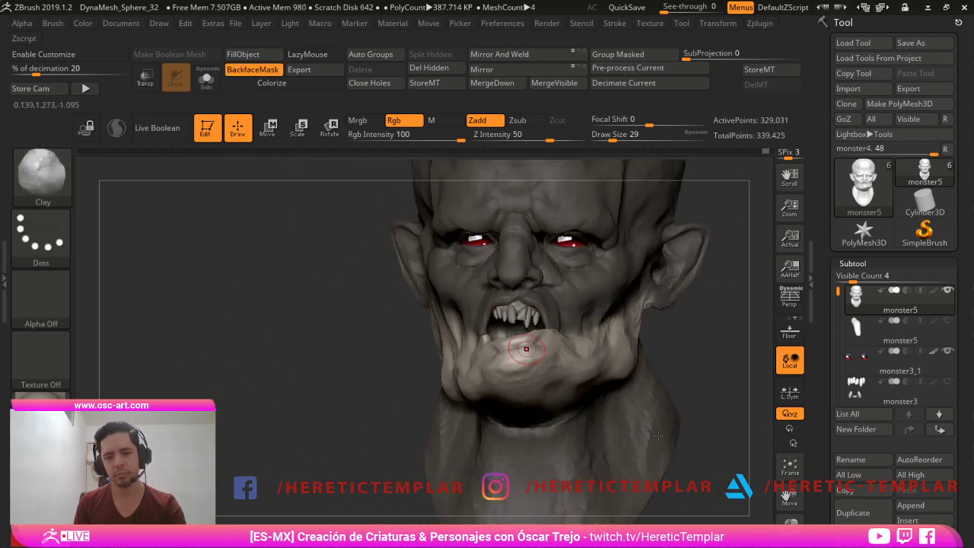
# - Pull the unmasked lower lip upward beneath the teeth with the Move brush at draw size 77
pyautogui.press('b')
pyautogui.press('m')
pyautogui.press('v')
pyautogui.press('s')
pyautogui.moveTo(525, 336); pyautogui.dragTo(554, 327)
pyautogui.press('s')
pyautogui.press('s')
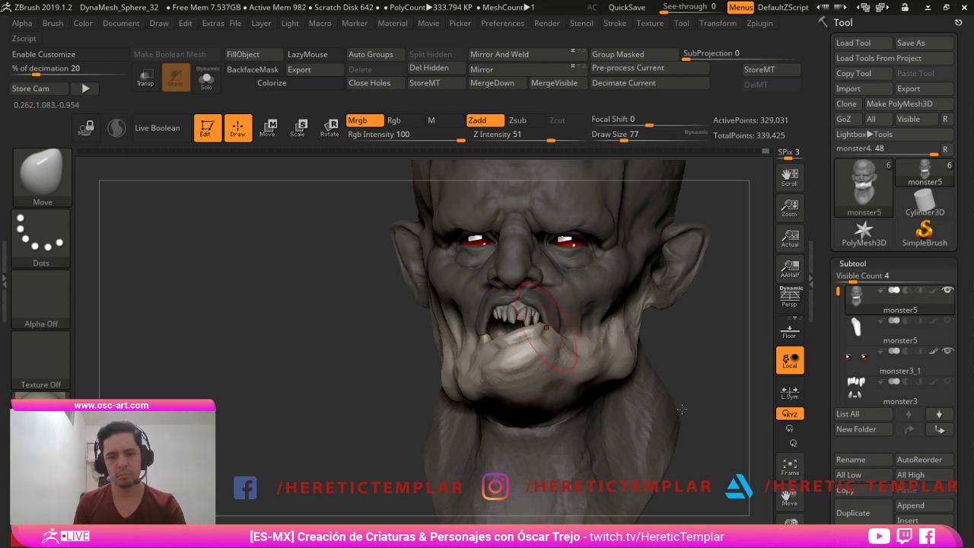
pyautogui.moveTo(682, 411); pyautogui.dragTo(688, 437)
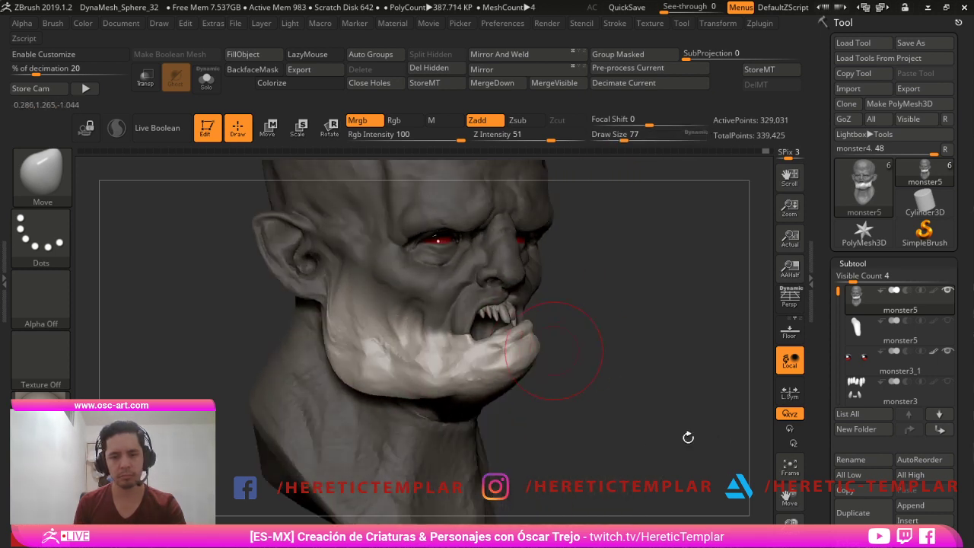
# - Refine the lower lip with the Move brush at draw size 54 and clear the mask from the head
pyautogui.press('s')
pyautogui.moveTo(526, 353); pyautogui.dragTo(491, 343)
pyautogui.moveTo(598, 313)
pyautogui.mouseDown()
pyautogui.moveTo(594, 331)
pyautogui.moveTo(537, 335)
pyautogui.mouseUp()
pyautogui.moveTo(319, 418)
pyautogui.keyDown('ctrl'); pyautogui.mouseDown()
pyautogui.moveTo(333, 438)
pyautogui.moveTo(307, 403)
pyautogui.moveTo(310, 389)
pyautogui.moveTo(293, 402)
pyautogui.moveTo(331, 417)
pyautogui.mouseUp(); pyautogui.keyUp('ctrl')
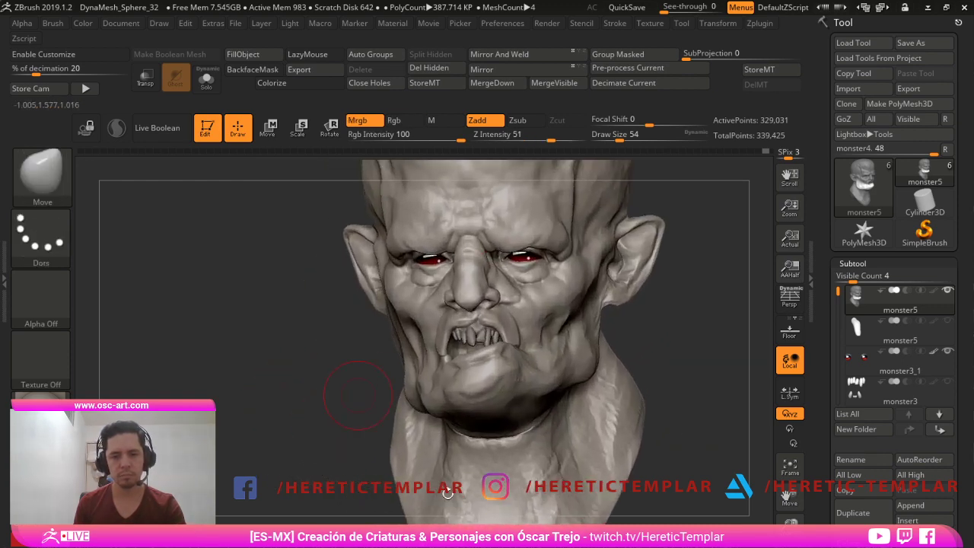
pyautogui.keyDown('alt'); pyautogui.moveTo(638, 318); pyautogui.dragTo(646, 326); pyautogui.keyUp('alt')
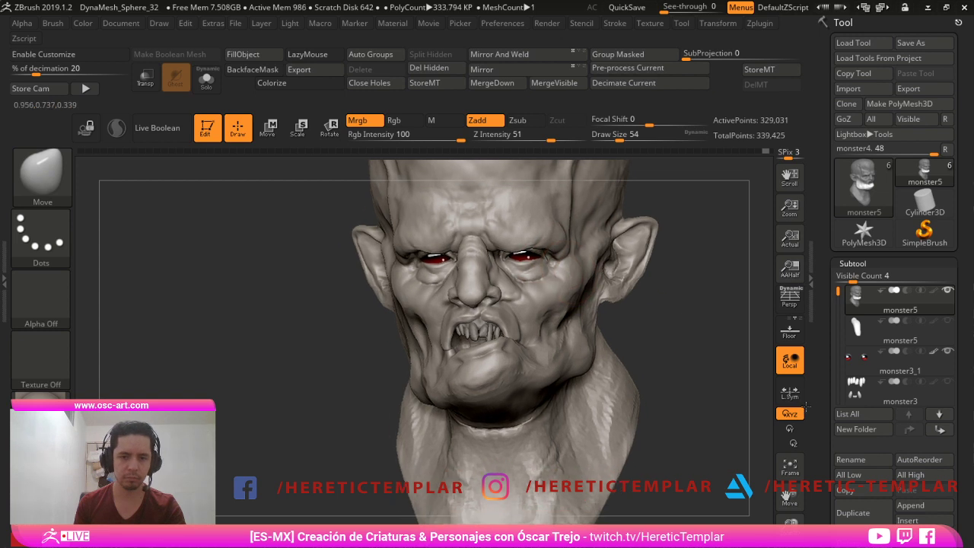
# - Try shifting the cheek below the eye with the Move brush at draw size 54
pyautogui.moveTo(806, 407); pyautogui.dragTo(731, 371)
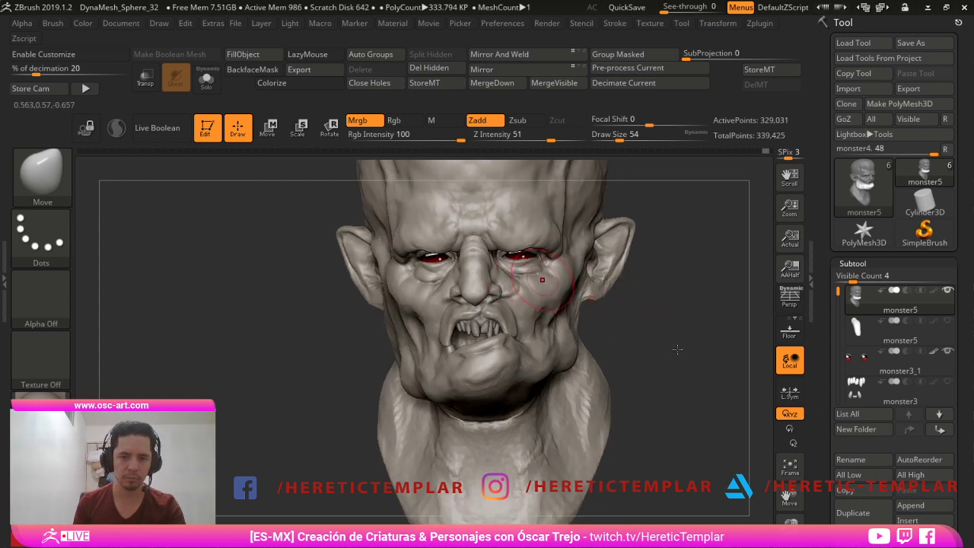
pyautogui.moveTo(542, 281); pyautogui.dragTo(550, 275)
pyautogui.moveTo(607, 333); pyautogui.dragTo(636, 335)
pyautogui.hotkey('ctrl', 'z')
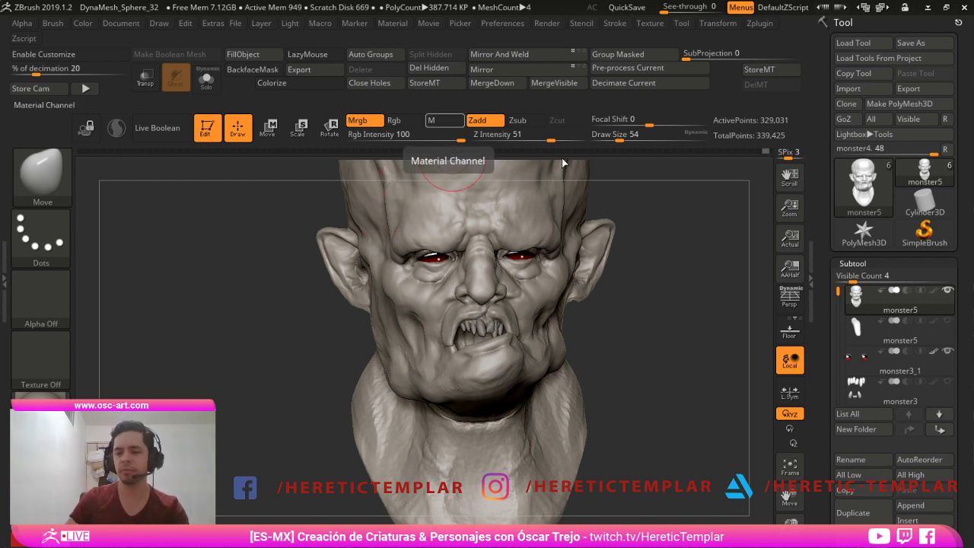
# - Pull both ears outward symmetrically with the Move brush, raising the draw size to 90
pyautogui.moveTo(805, 408)
pyautogui.keyDown('alt'); pyautogui.mouseDown()
pyautogui.moveTo(822, 407)
pyautogui.moveTo(721, 435)
pyautogui.moveTo(722, 449)
pyautogui.mouseUp(); pyautogui.keyUp('alt')
pyautogui.press('s')
pyautogui.press('s')
pyautogui.click(639, 429)
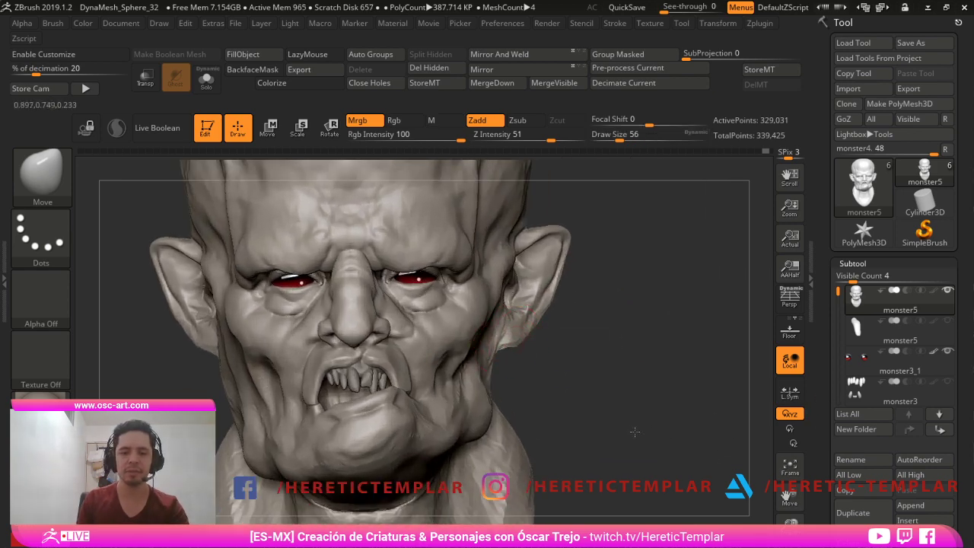
pyautogui.keyDown('alt'); pyautogui.moveTo(746, 379); pyautogui.dragTo(659, 459); pyautogui.keyUp('alt')
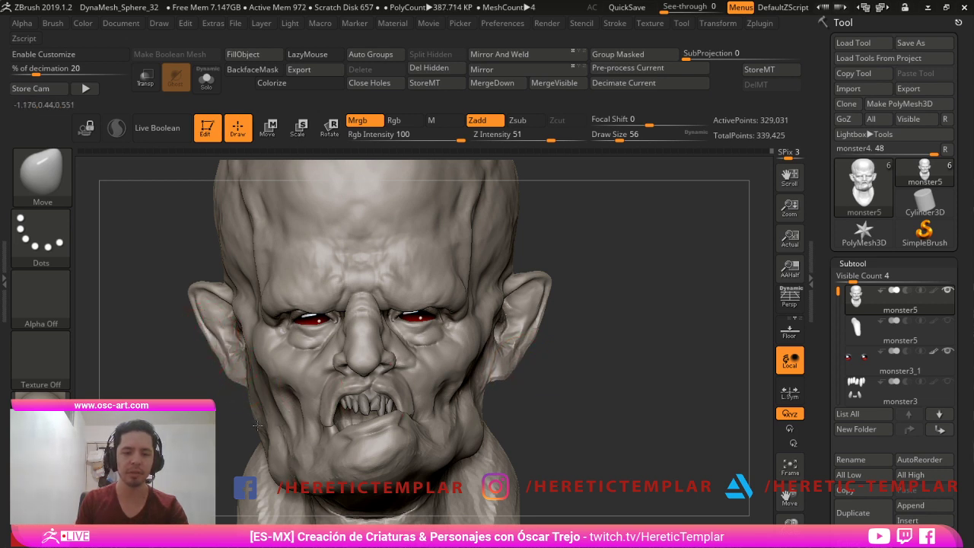
pyautogui.press('s')
pyautogui.click(659, 421)
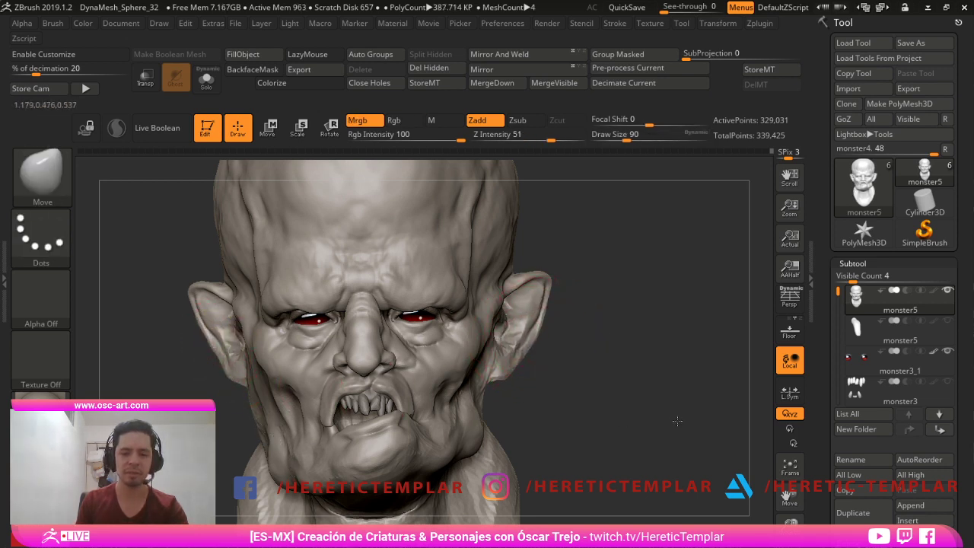
pyautogui.moveTo(677, 423)
pyautogui.mouseDown()
pyautogui.moveTo(676, 393)
pyautogui.moveTo(663, 432)
pyautogui.moveTo(669, 426)
pyautogui.mouseUp()
pyautogui.hotkey('ctrl', 'z')
pyautogui.moveTo(680, 372)
pyautogui.mouseDown()
pyautogui.moveTo(692, 368)
pyautogui.moveTo(698, 379)
pyautogui.mouseUp()
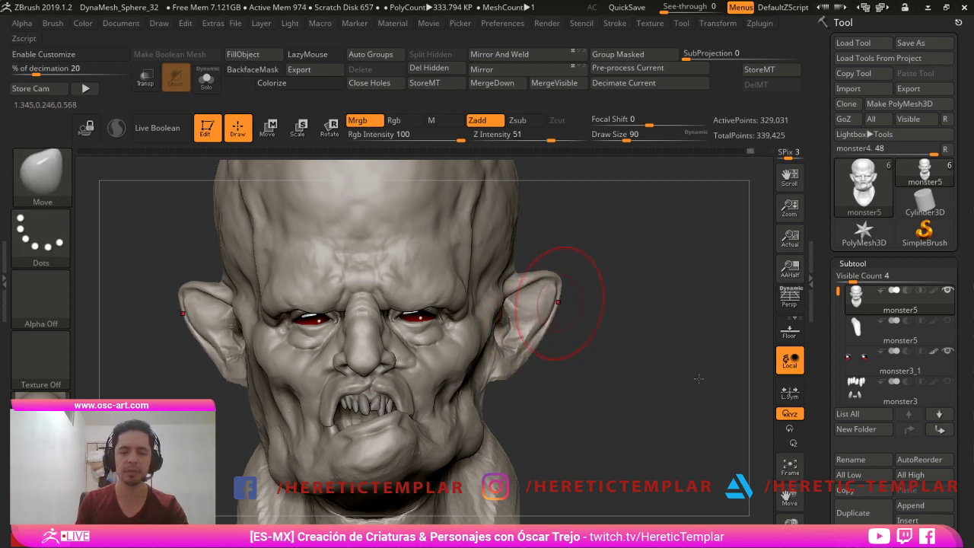
# - Try stretching the outer edges of the ears with the Move brush at draw size 74
pyautogui.press('s')
pyautogui.click(697, 370)
pyautogui.moveTo(726, 330)
pyautogui.keyDown('shift'); pyautogui.mouseDown()
pyautogui.moveTo(706, 357)
pyautogui.moveTo(702, 349)
pyautogui.mouseUp(); pyautogui.keyUp('shift')
pyautogui.press('s')
pyautogui.click(704, 351)
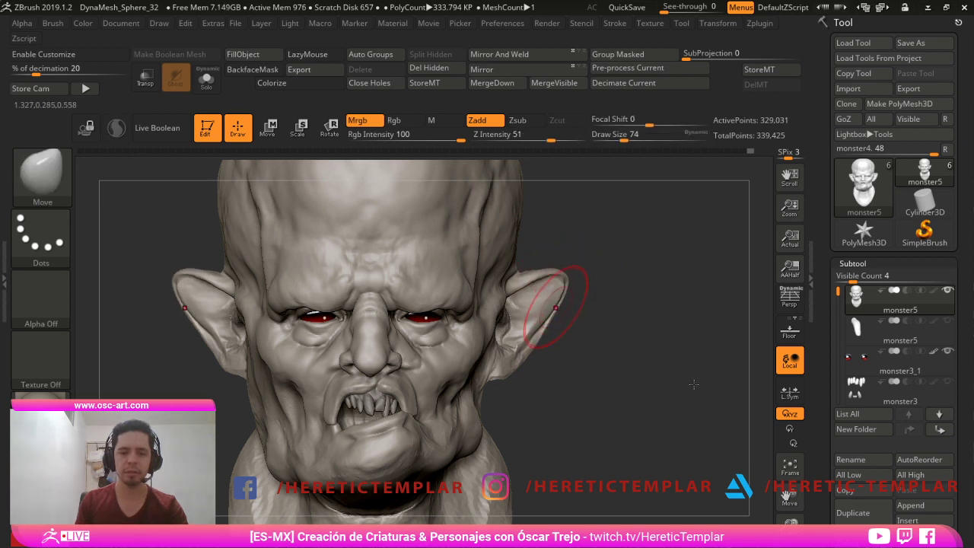
pyautogui.hotkey('ctrl', 'z')
# - Widen and sharpen the tips and outer edges of both ears with the Move brush at draw sizes 80 and 68
pyautogui.press('s')
pyautogui.click(683, 406)
pyautogui.moveTo(675, 410); pyautogui.dragTo(683, 416)
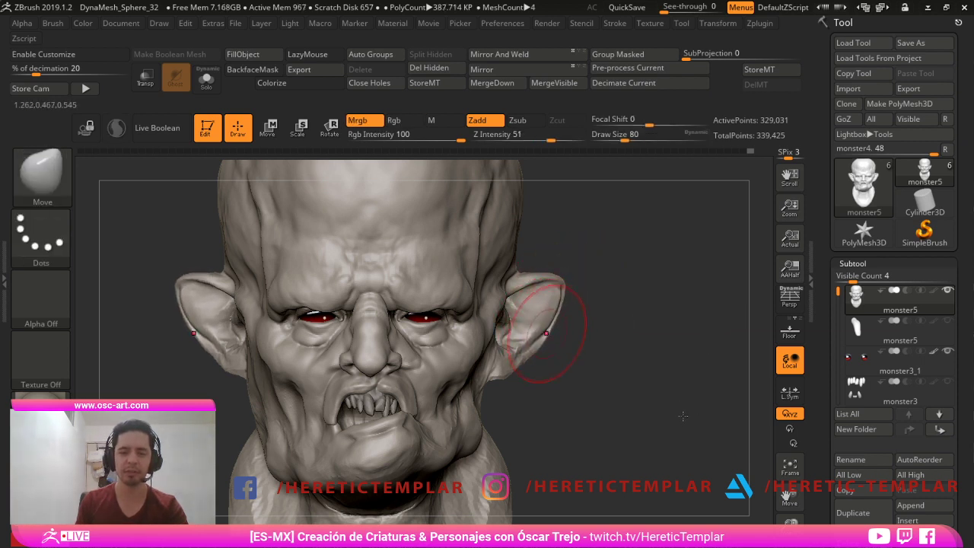
pyautogui.moveTo(699, 369); pyautogui.dragTo(706, 360)
pyautogui.press('s')
pyautogui.click(694, 394)
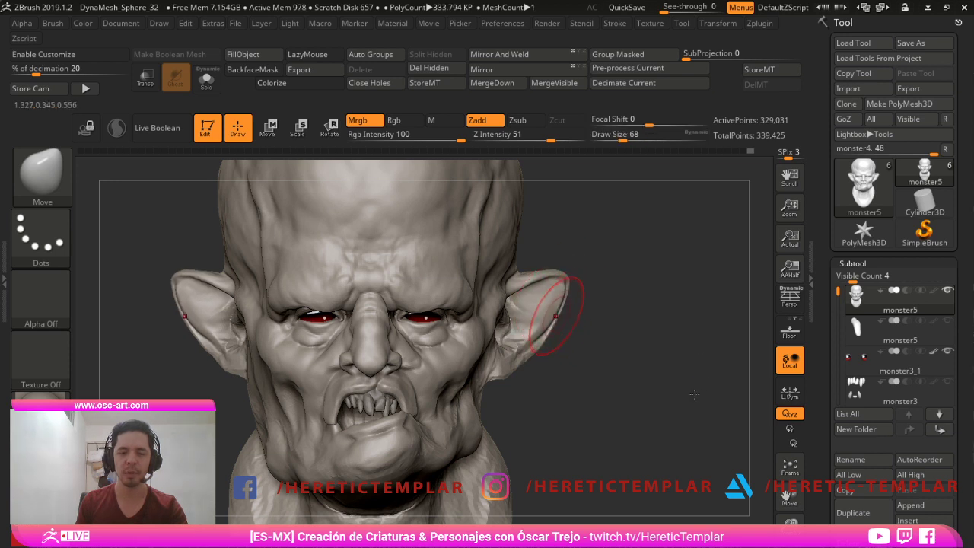
pyautogui.moveTo(671, 431)
pyautogui.mouseDown()
pyautogui.moveTo(675, 442)
pyautogui.moveTo(639, 465)
pyautogui.mouseUp()
pyautogui.press('s')
pyautogui.click(672, 444)
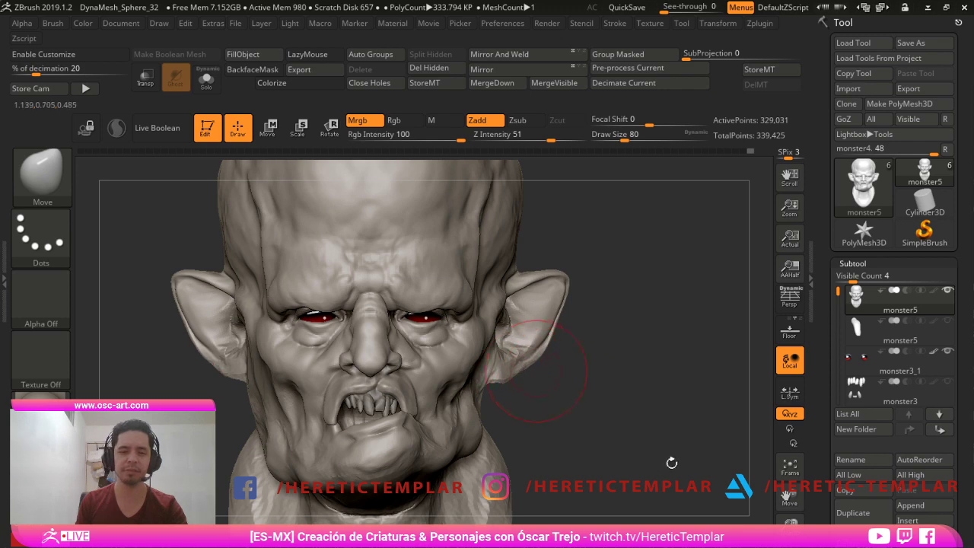
# - Carve the folds inside the ear with the DamStandard brush and smooth them at draw size 51
pyautogui.moveTo(537, 370); pyautogui.dragTo(582, 355)
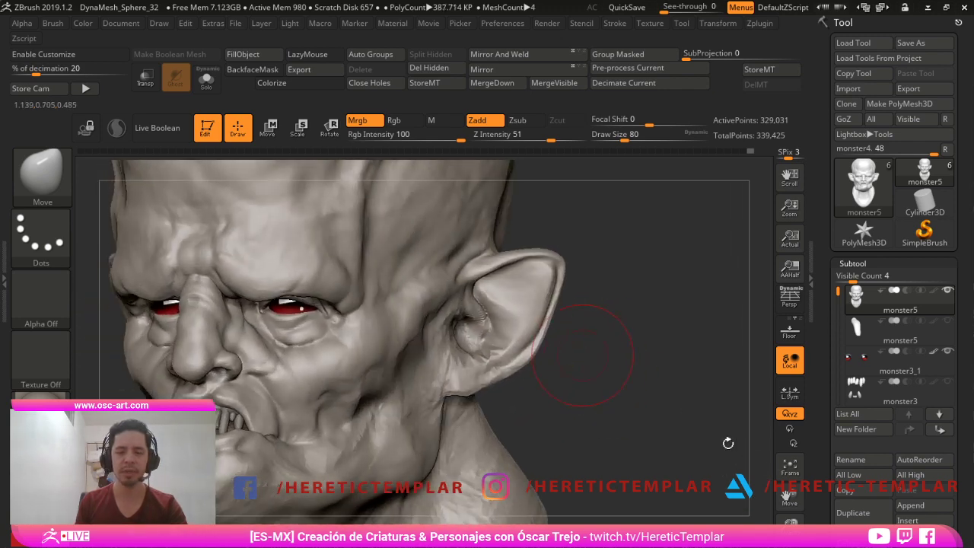
pyautogui.moveTo(703, 424); pyautogui.dragTo(688, 405)
pyautogui.press('b')
pyautogui.press('d')
pyautogui.press('s')
pyautogui.press('s')
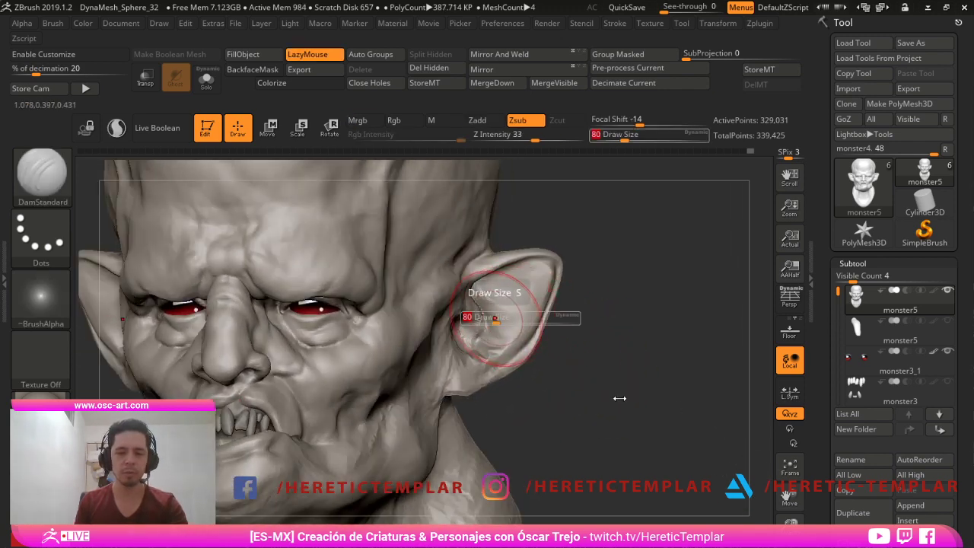
pyautogui.moveTo(496, 319); pyautogui.dragTo(490, 318)
pyautogui.press('s')
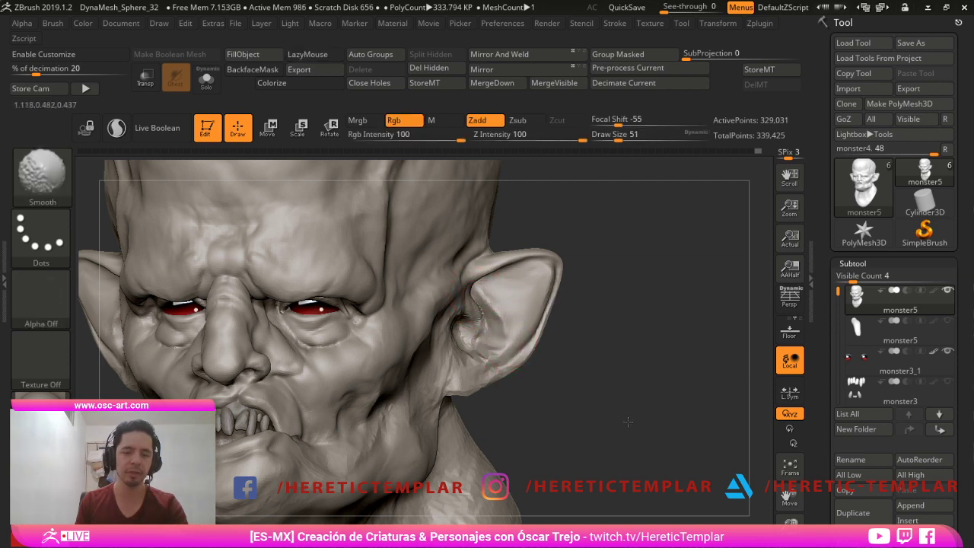
# - Cut further grooves into the inner ear and its rim with DamStandard, reducing the draw size from 77 to 44
pyautogui.moveTo(626, 422)
pyautogui.mouseDown()
pyautogui.moveTo(752, 426)
pyautogui.moveTo(751, 448)
pyautogui.mouseUp()
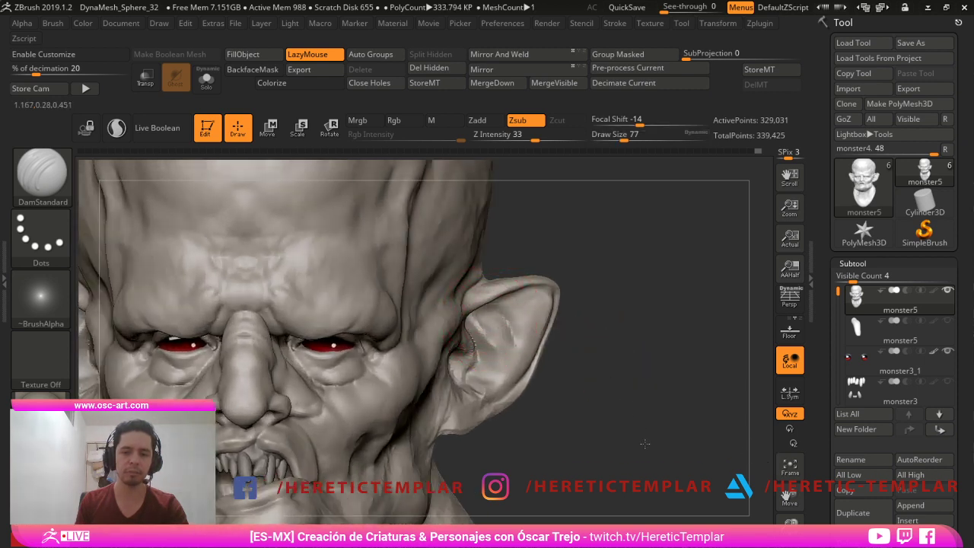
pyautogui.press('[')
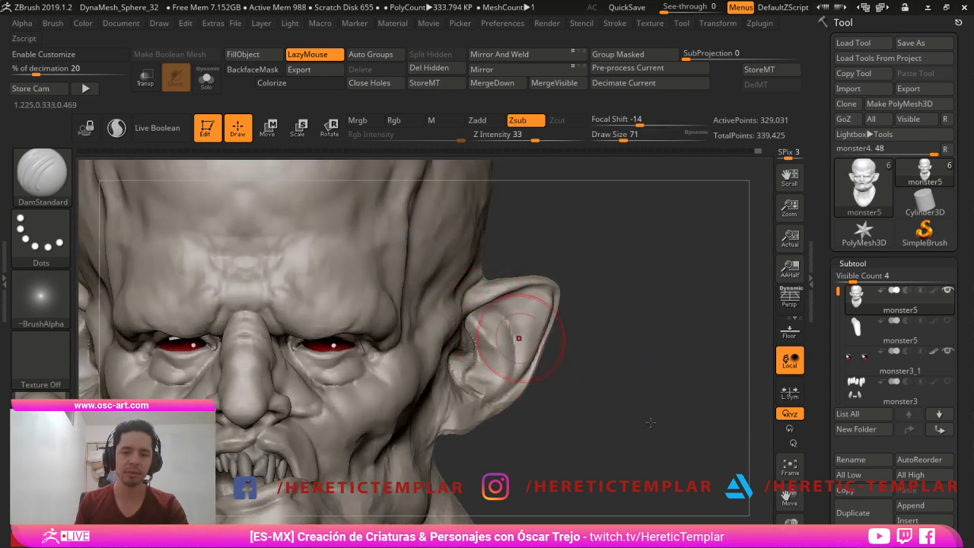
pyautogui.press('[')
pyautogui.press('[')
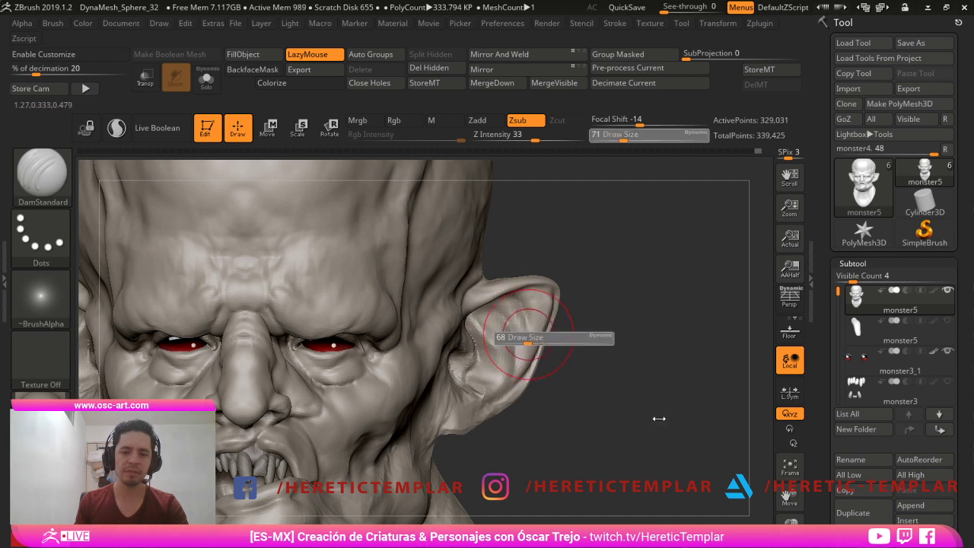
pyautogui.press('[')
pyautogui.press('[')
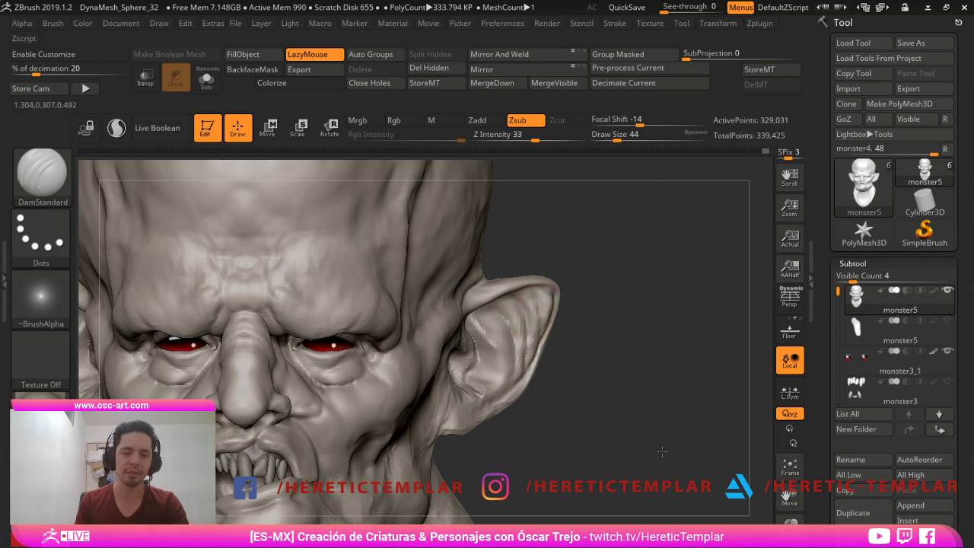
# - Soften the inner ear forms with the Clay brush at draw size 44 and check both ears from the front
pyautogui.press('b')
pyautogui.press('c')
pyautogui.press('l')
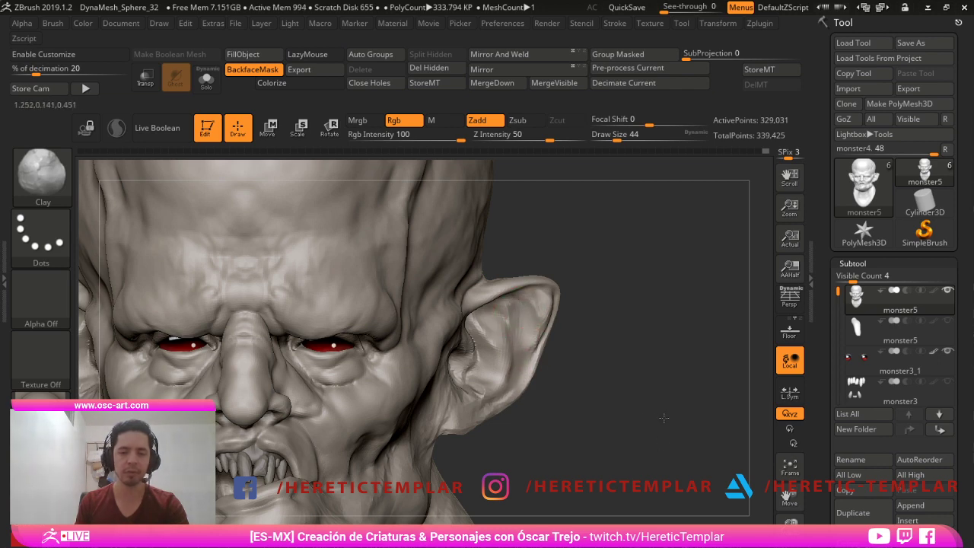
pyautogui.moveTo(660, 420); pyautogui.dragTo(725, 423)
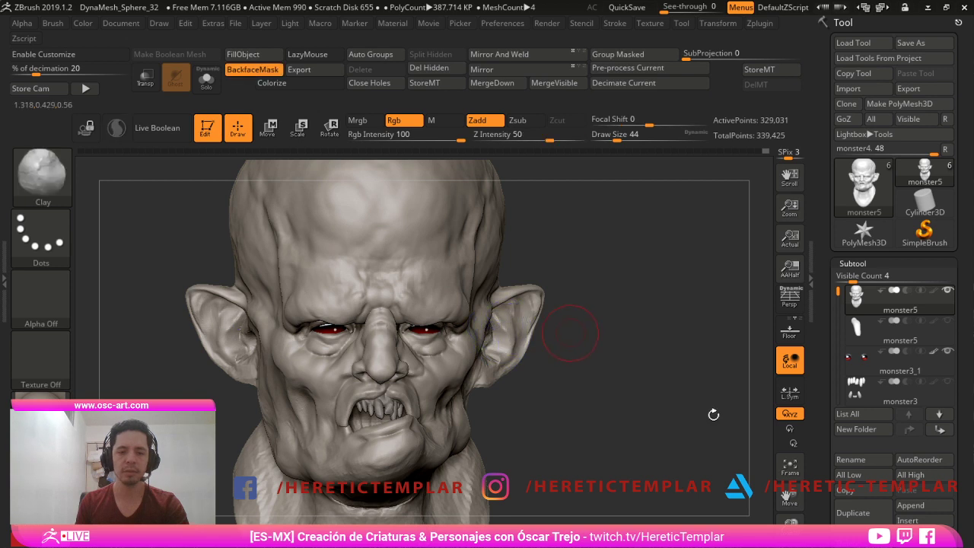
pyautogui.moveTo(714, 413)
pyautogui.mouseDown()
pyautogui.moveTo(759, 406)
pyautogui.moveTo(743, 376)
pyautogui.mouseUp()
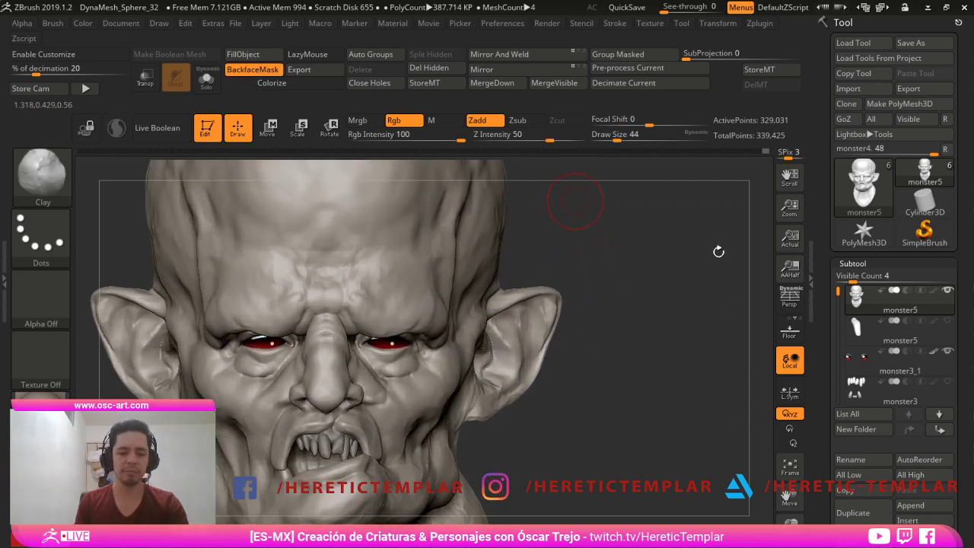
# - Try reshaping the outer tips of both ears with the Move Topological brush at draw size 90
pyautogui.press('b')
pyautogui.press('m')
pyautogui.press('t')
pyautogui.press('s')
pyautogui.moveTo(535, 299)
pyautogui.mouseDown()
pyautogui.moveTo(543, 285)
pyautogui.moveTo(529, 287)
pyautogui.moveTo(555, 288)
pyautogui.moveTo(557, 315)
pyautogui.moveTo(559, 306)
pyautogui.mouseUp()
pyautogui.keyDown('alt'); pyautogui.moveTo(605, 381); pyautogui.dragTo(612, 335); pyautogui.keyUp('alt')
pyautogui.moveTo(332, 353); pyautogui.dragTo(337, 329)
pyautogui.moveTo(555, 397)
pyautogui.keyDown('alt'); pyautogui.mouseDown()
pyautogui.moveTo(560, 376)
pyautogui.moveTo(590, 374)
pyautogui.moveTo(558, 374)
pyautogui.moveTo(569, 409)
pyautogui.mouseUp(); pyautogui.keyUp('alt')
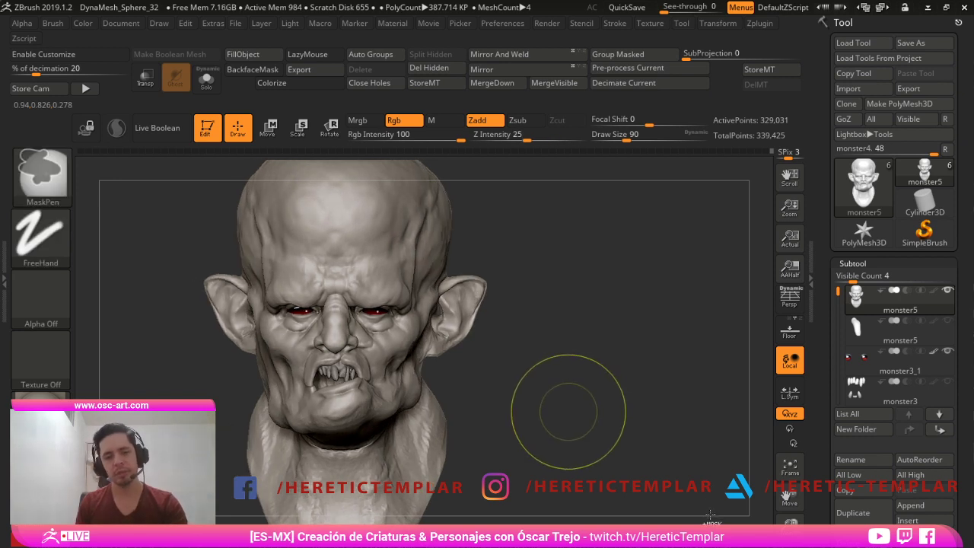
# - Undo the recent ear edits back to the smaller, narrower ear shape
pyautogui.hotkey('ctrl', 'z')
pyautogui.hotkey('ctrl', 'z')
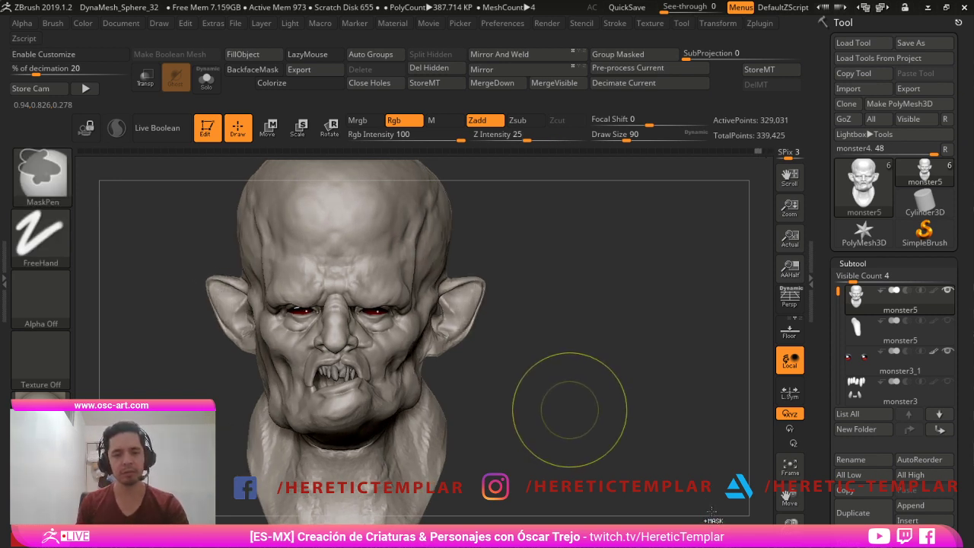
pyautogui.press('ctrl')
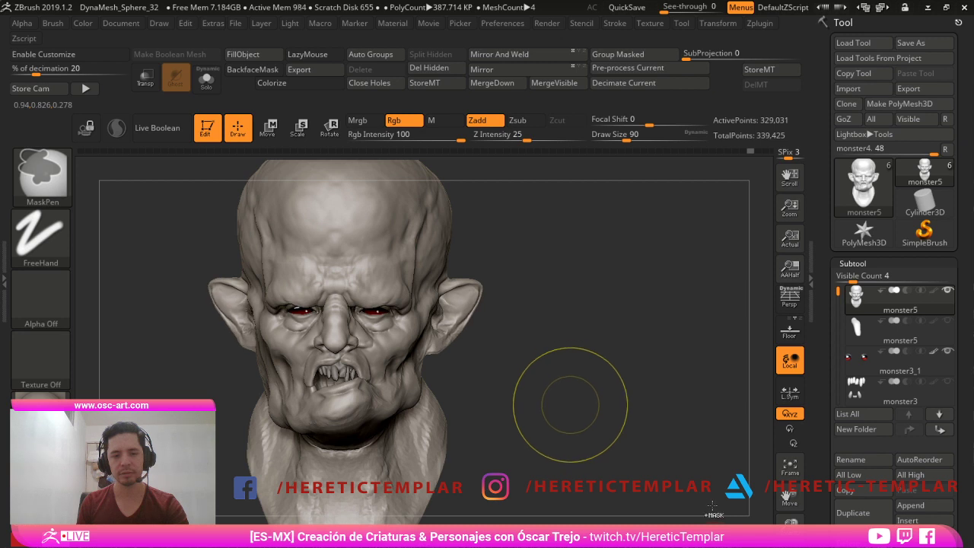
pyautogui.hotkey('ctrl', 'z')
pyautogui.hotkey('ctrl', 'z')
pyautogui.hotkey('ctrl', 'z')
pyautogui.hotkey('ctrl', 'z')
pyautogui.hotkey('ctrl', 'z')
pyautogui.hotkey('ctrl', 'z')
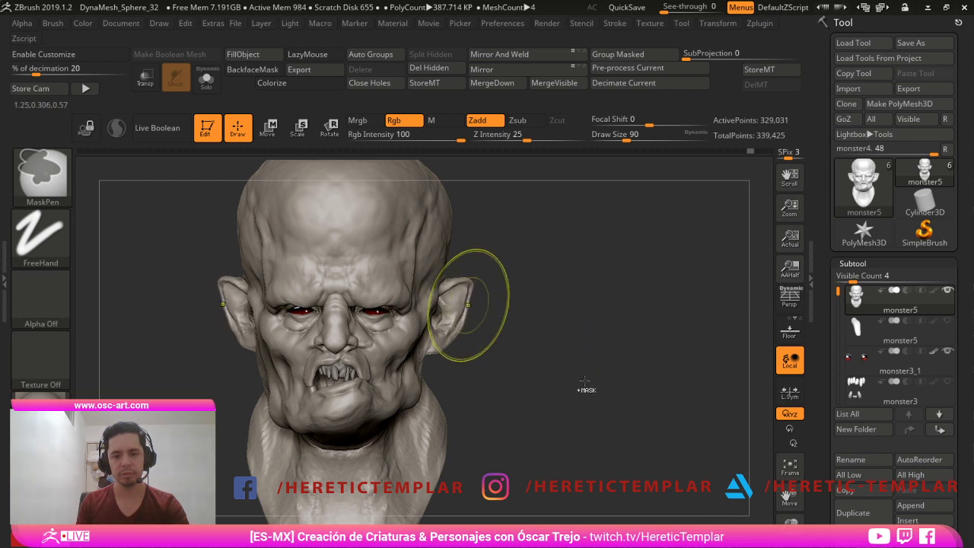
# - Reshape the smaller ears with Move Topological at draw sizes 71 and 54, accepting removal of the newer undo history
pyautogui.moveTo(583, 353); pyautogui.dragTo(583, 368)
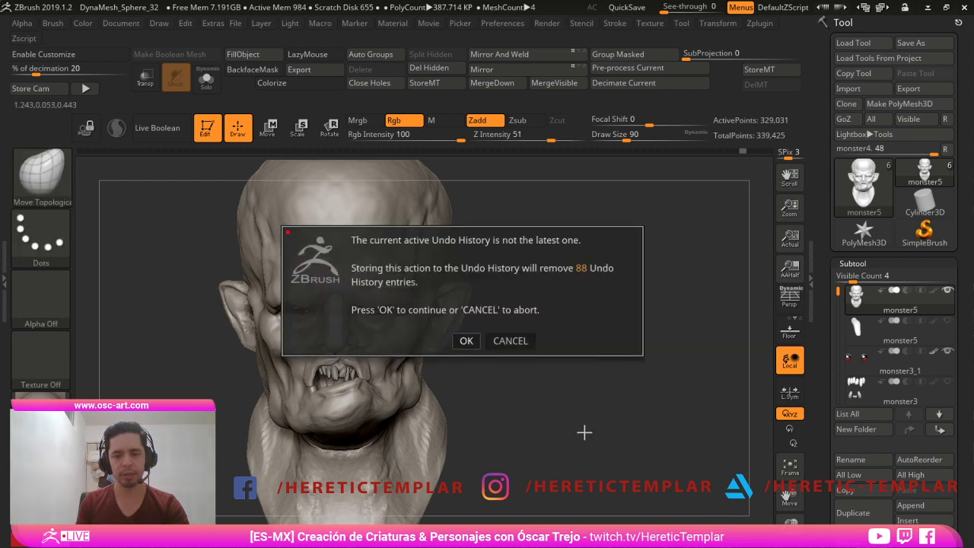
pyautogui.press('Return')
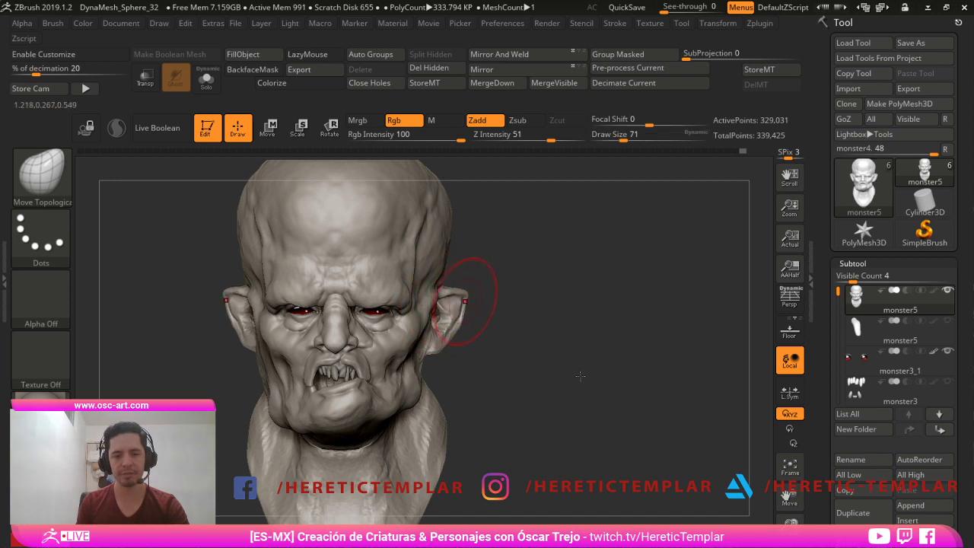
pyautogui.press('[')
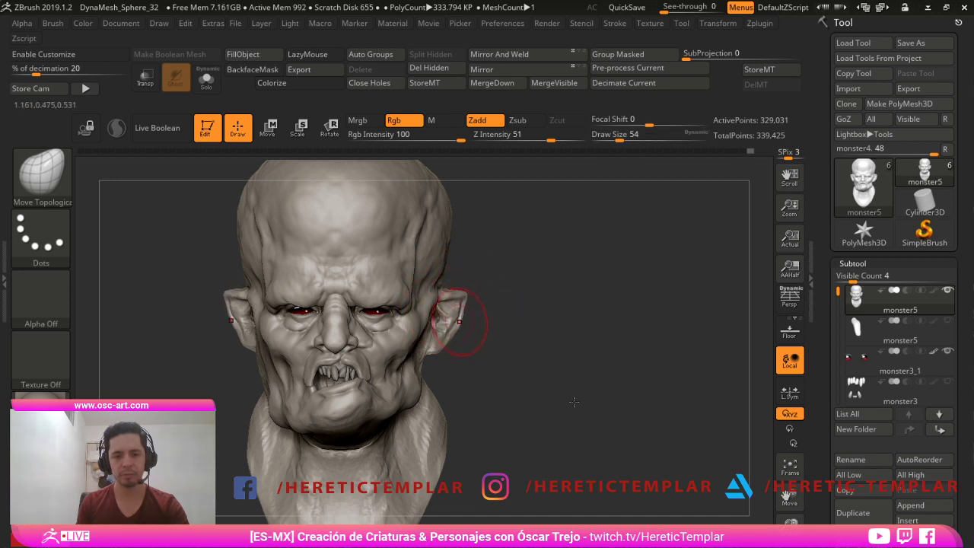
pyautogui.moveTo(606, 412); pyautogui.dragTo(575, 401)
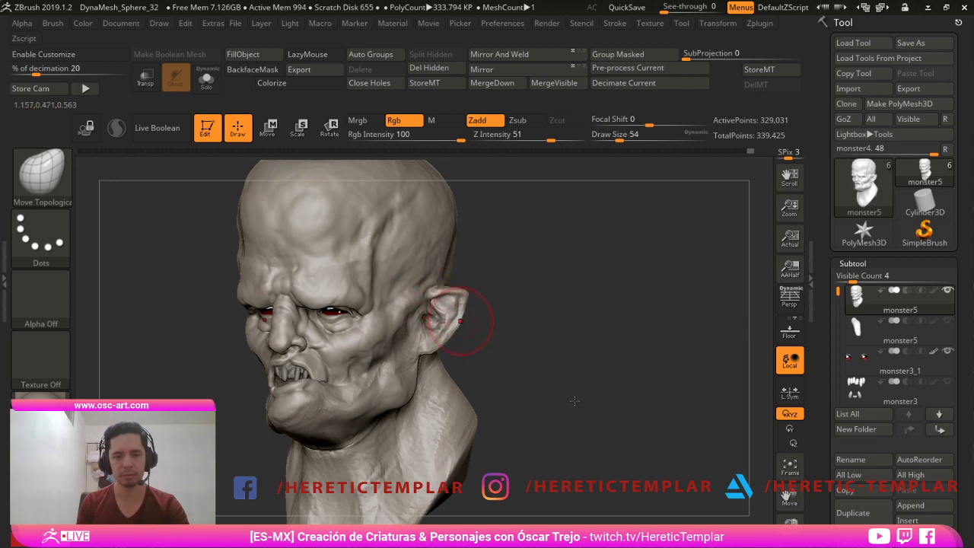
# - Sculpt and smooth a fold beside one corner of the mouth with the Standard brush at draw size 41
pyautogui.moveTo(647, 405)
pyautogui.mouseDown()
pyautogui.moveTo(678, 394)
pyautogui.moveTo(678, 362)
pyautogui.moveTo(723, 492)
pyautogui.moveTo(773, 466)
pyautogui.mouseUp()
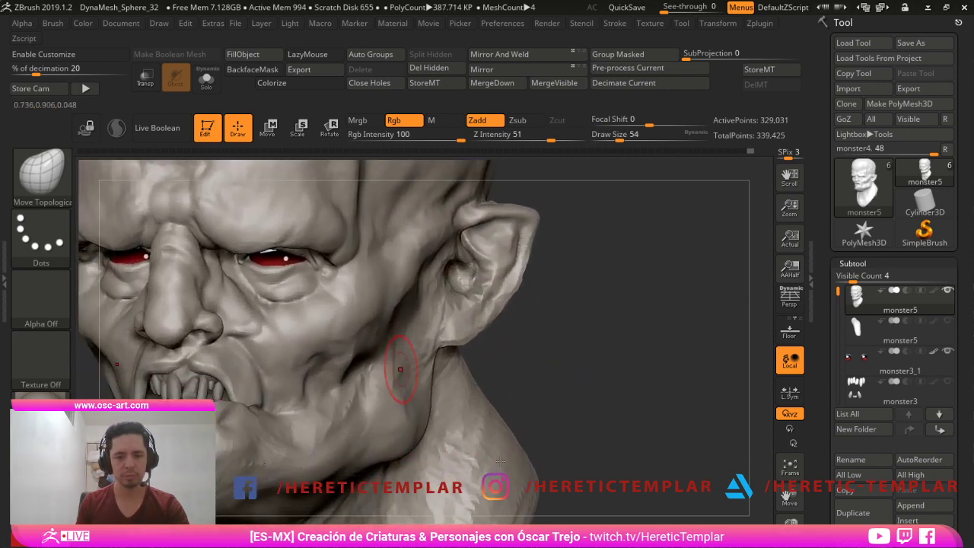
pyautogui.press('b')
pyautogui.press('s')
pyautogui.press('t')
pyautogui.press('s')
pyautogui.moveTo(315, 387); pyautogui.dragTo(245, 403)
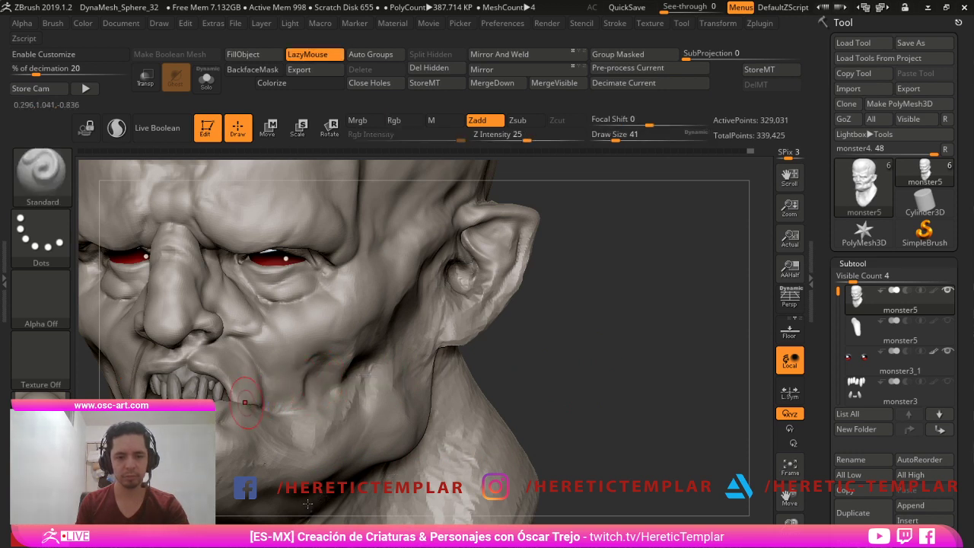
pyautogui.press('shift')
pyautogui.press('shift')
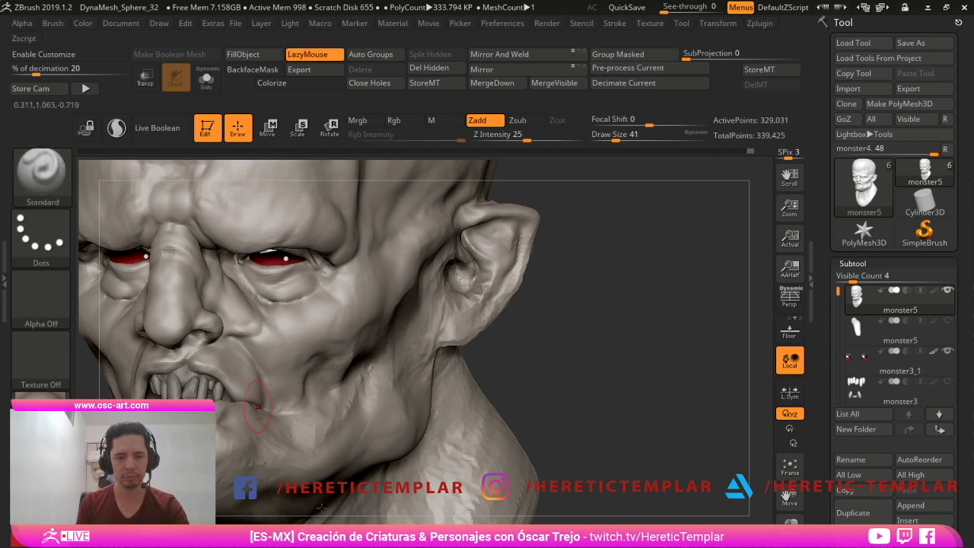
# - Smooth the opposite corner of the mouth and build it up with the Clay brush at draw size 44
pyautogui.keyDown('alt'); pyautogui.moveTo(507, 363); pyautogui.dragTo(663, 472); pyautogui.keyUp('alt')
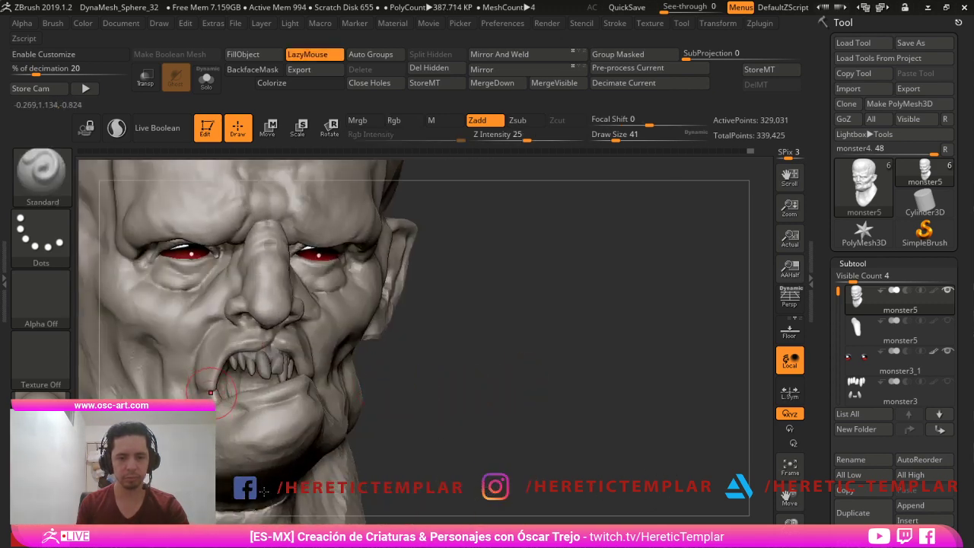
pyautogui.press('shift')
pyautogui.moveTo(476, 430)
pyautogui.mouseDown()
pyautogui.moveTo(550, 442)
pyautogui.moveTo(551, 491)
pyautogui.mouseUp()
pyautogui.press('b')
pyautogui.press('c')
pyautogui.press('l')
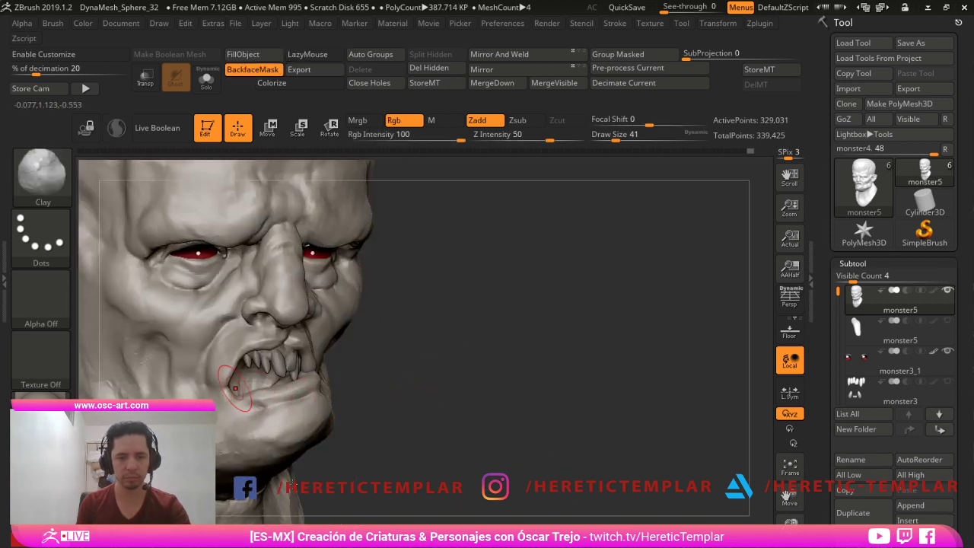
pyautogui.moveTo(228, 380)
pyautogui.mouseDown()
pyautogui.moveTo(222, 374)
pyautogui.moveTo(218, 387)
pyautogui.mouseUp()
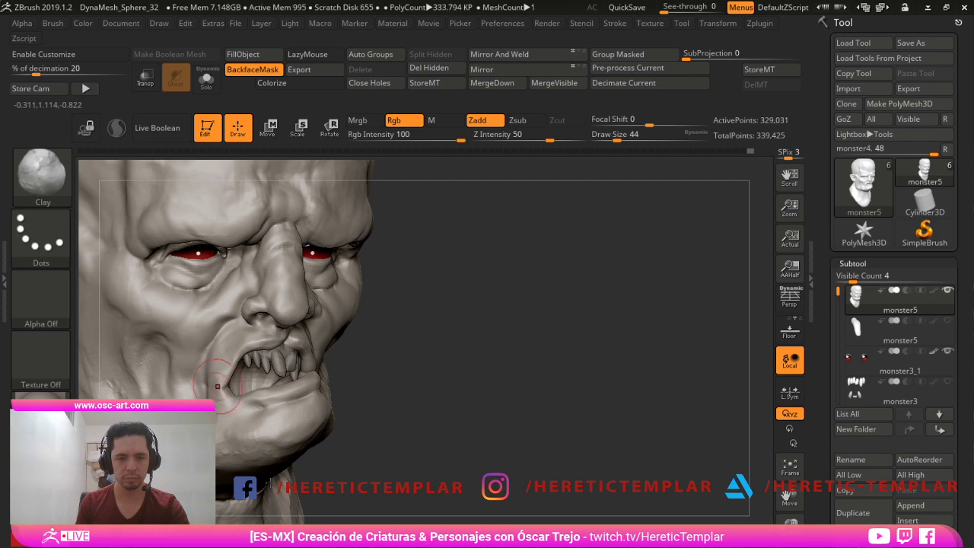
# - Push the lower lip upward with the Move brush at draw size 74 and check the face at an angle
pyautogui.moveTo(487, 384); pyautogui.dragTo(447, 380)
pyautogui.moveTo(487, 415)
pyautogui.keyDown('alt'); pyautogui.mouseDown()
pyautogui.moveTo(493, 398)
pyautogui.moveTo(472, 391)
pyautogui.moveTo(487, 379)
pyautogui.moveTo(491, 422)
pyautogui.mouseUp(); pyautogui.keyUp('alt')
pyautogui.press('b')
pyautogui.press('m')
pyautogui.press('v')
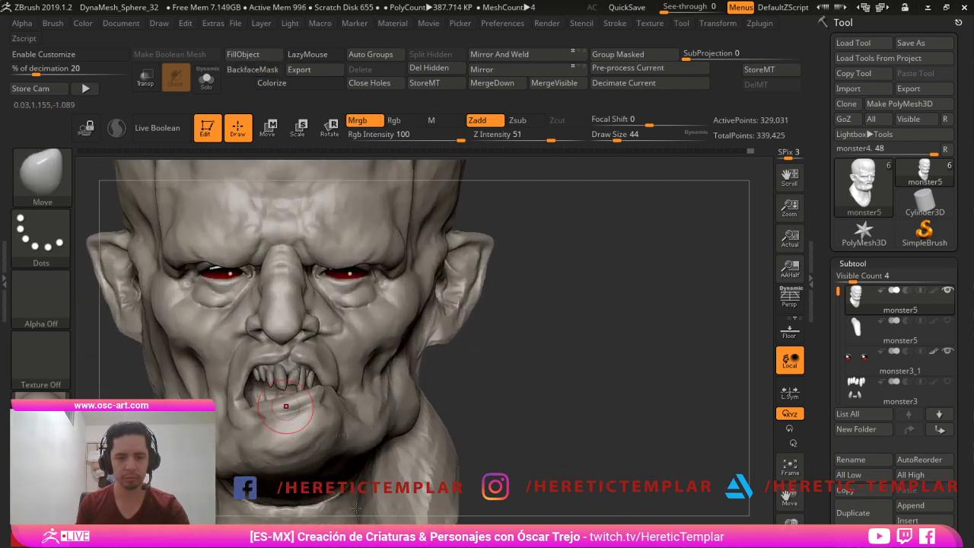
pyautogui.press(']')
pyautogui.press(']')
pyautogui.press(']')
pyautogui.moveTo(294, 408); pyautogui.dragTo(300, 396)
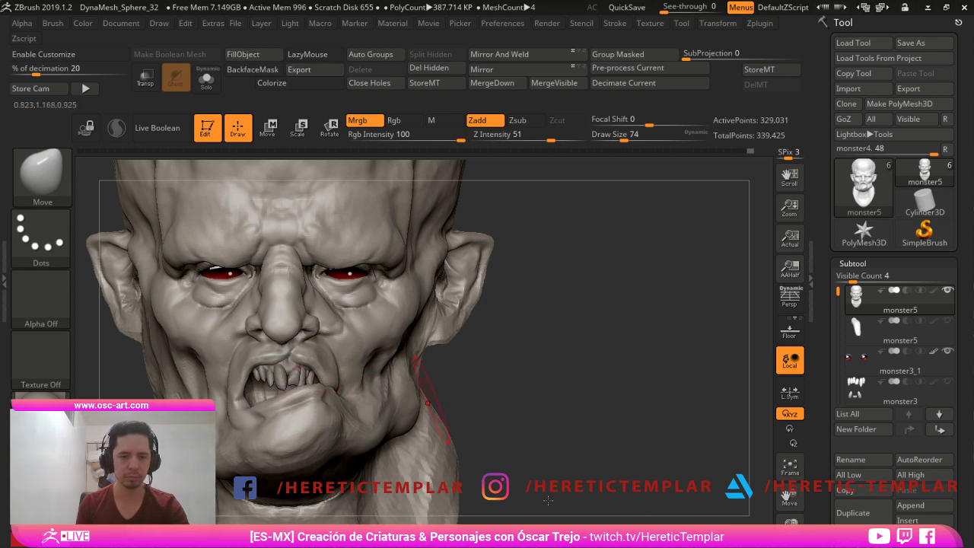
pyautogui.moveTo(491, 411)
pyautogui.keyDown('alt'); pyautogui.mouseDown()
pyautogui.moveTo(493, 385)
pyautogui.moveTo(515, 389)
pyautogui.mouseUp(); pyautogui.keyUp('alt')
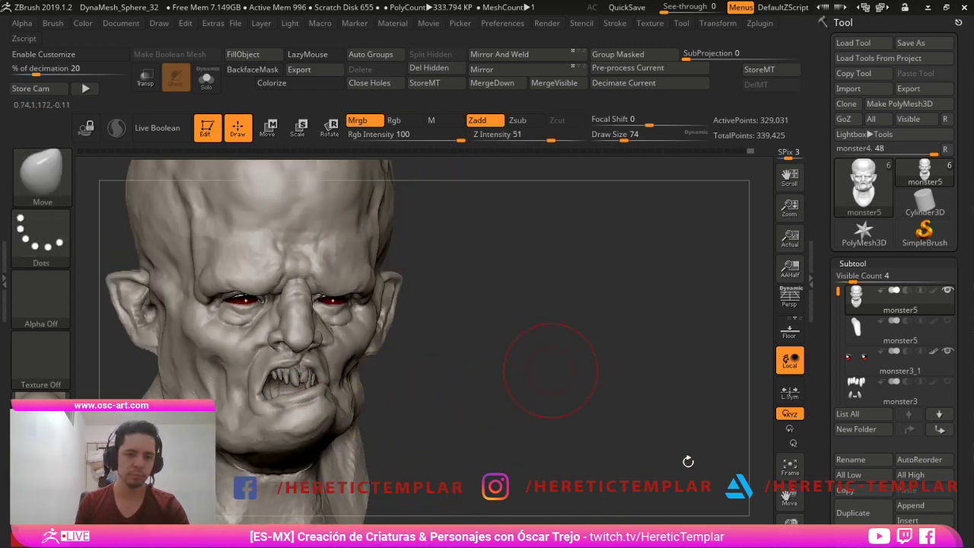
pyautogui.moveTo(687, 461)
pyautogui.mouseDown()
pyautogui.moveTo(676, 461)
pyautogui.moveTo(763, 433)
pyautogui.mouseUp()
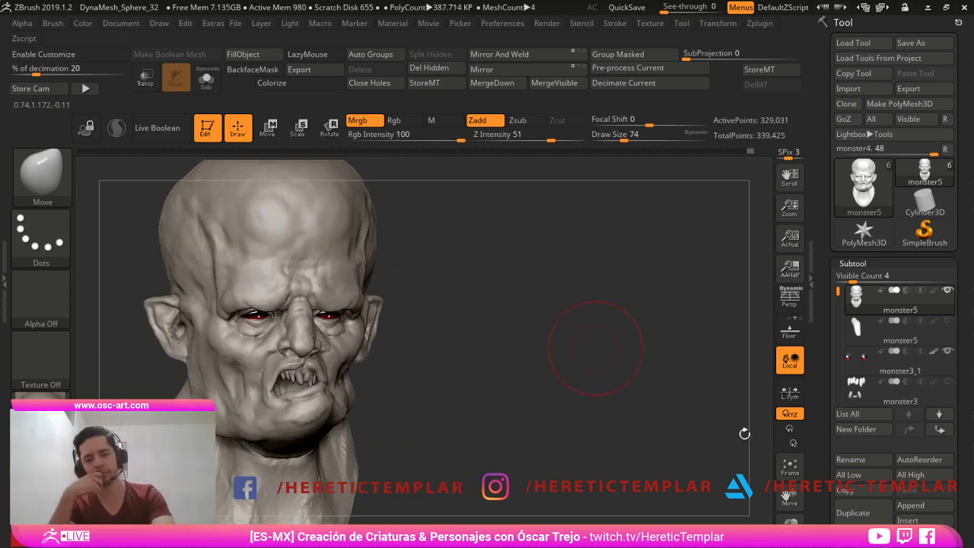
# - Undo the sculpting history back to the wide-open mouth with separate upper and lower fangs
pyautogui.press('ctrl')
pyautogui.hotkey('ctrl', 'z')
pyautogui.hotkey('ctrl', 'z')
pyautogui.hotkey('ctrl', 'z')
pyautogui.hotkey('ctrl', 'z')
pyautogui.hotkey('ctrl', 'z')
pyautogui.hotkey('ctrl', 'z')
pyautogui.hotkey('ctrl', 'z')
pyautogui.hotkey('ctrl', 'z')
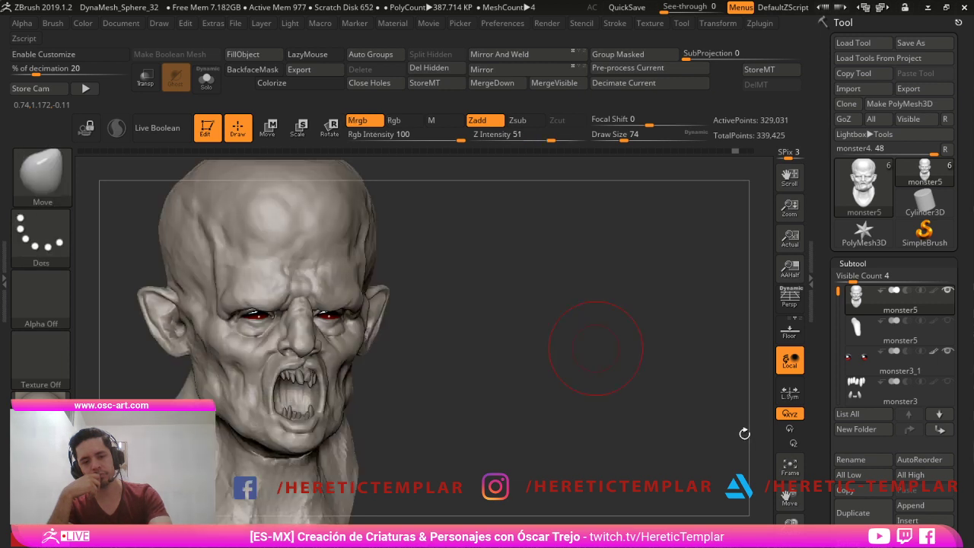
# - Commit the restored open-mouth head with a mask change, accept removal of the newer undo history, and return to the front view
pyautogui.hotkey('ctrl', 'shift')
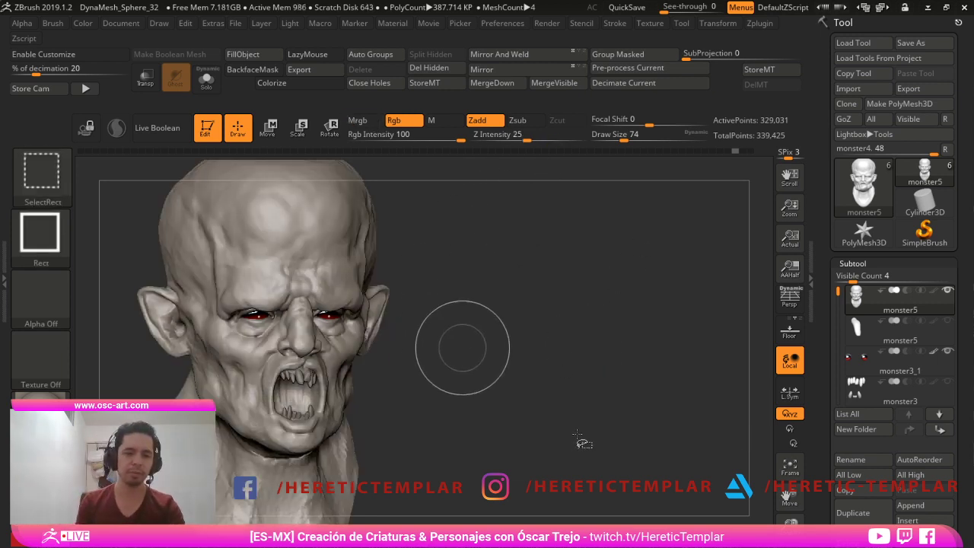
pyautogui.keyDown('ctrl'); pyautogui.click(600, 435); pyautogui.keyUp('ctrl')
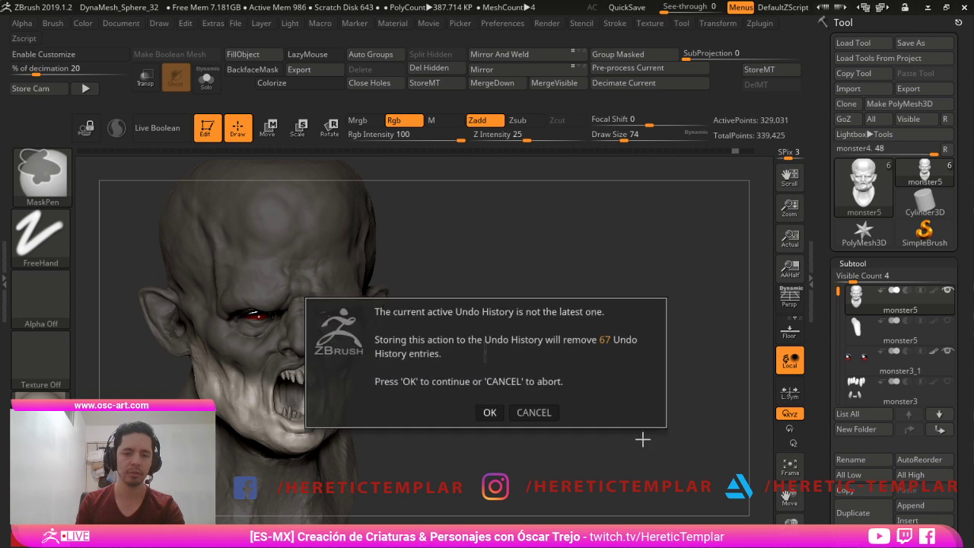
pyautogui.click(490, 413)
pyautogui.moveTo(515, 372); pyautogui.dragTo(464, 370)
pyautogui.moveTo(576, 332)
pyautogui.mouseDown()
pyautogui.moveTo(522, 340)
pyautogui.moveTo(556, 344)
pyautogui.mouseUp()
pyautogui.keyDown('shift'); pyautogui.moveTo(695, 429); pyautogui.dragTo(675, 429); pyautogui.keyUp('shift')
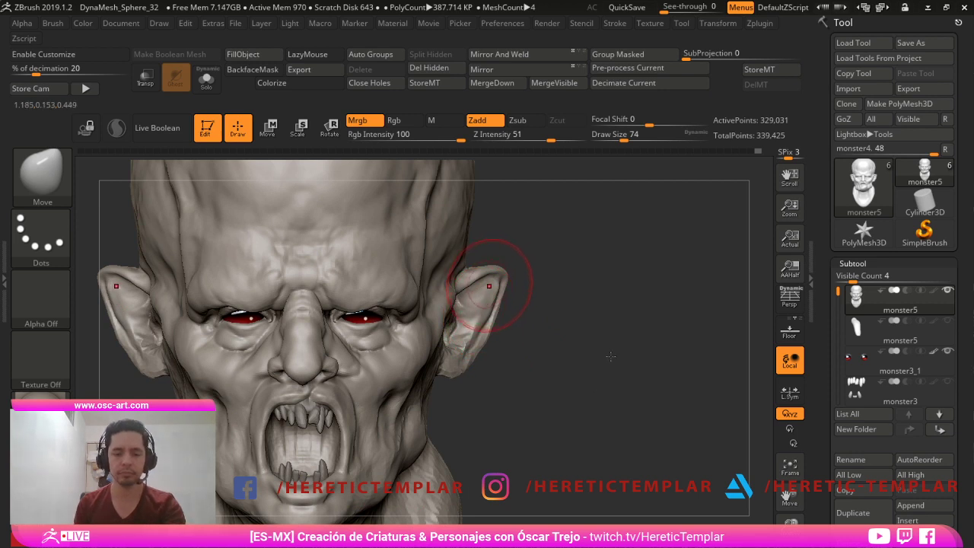
# - Reshape the upper outer edges of both ears on the open-mouth head with the Move Topological brush
pyautogui.press('b')
pyautogui.press('m')
pyautogui.press('t')
pyautogui.press('s')
pyautogui.moveTo(481, 284)
pyautogui.mouseDown()
pyautogui.moveTo(493, 288)
pyautogui.moveTo(475, 298)
pyautogui.moveTo(480, 356)
pyautogui.moveTo(468, 314)
pyautogui.moveTo(477, 299)
pyautogui.mouseUp()
pyautogui.press('s')
pyautogui.moveTo(474, 301); pyautogui.dragTo(471, 291)
# - Flatten the top of the skull into a squarer shape with Move Topological at draw sizes 192 and 212
pyautogui.keyDown('alt'); pyautogui.moveTo(531, 267); pyautogui.dragTo(522, 297); pyautogui.keyUp('alt')
pyautogui.press('s')
pyautogui.moveTo(423, 297); pyautogui.dragTo(434, 296)
pyautogui.moveTo(383, 190)
pyautogui.mouseDown()
pyautogui.moveTo(381, 215)
pyautogui.moveTo(429, 219)
pyautogui.moveTo(405, 237)
pyautogui.moveTo(424, 236)
pyautogui.moveTo(412, 239)
pyautogui.mouseUp()
pyautogui.press('s')
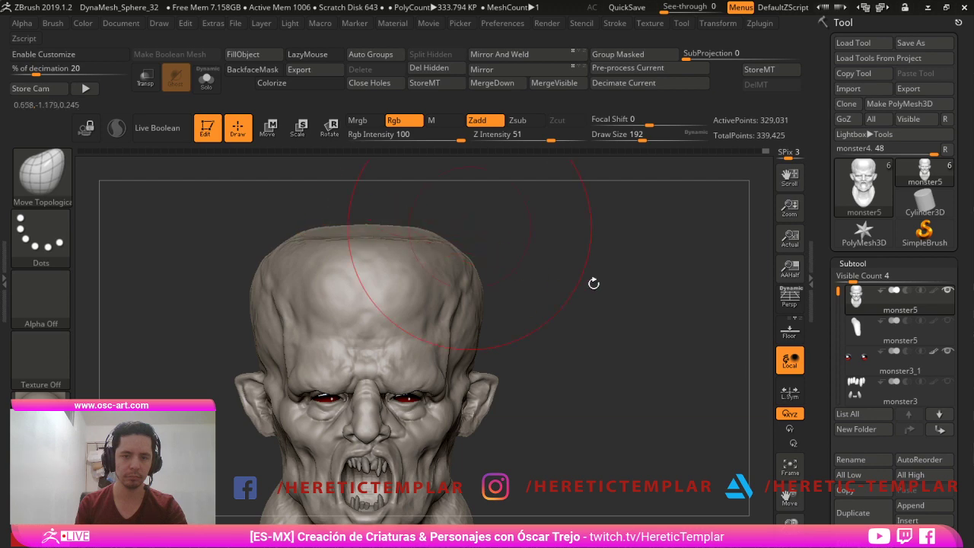
pyautogui.moveTo(594, 282)
pyautogui.mouseDown()
pyautogui.moveTo(452, 233)
pyautogui.moveTo(460, 254)
pyautogui.mouseUp()
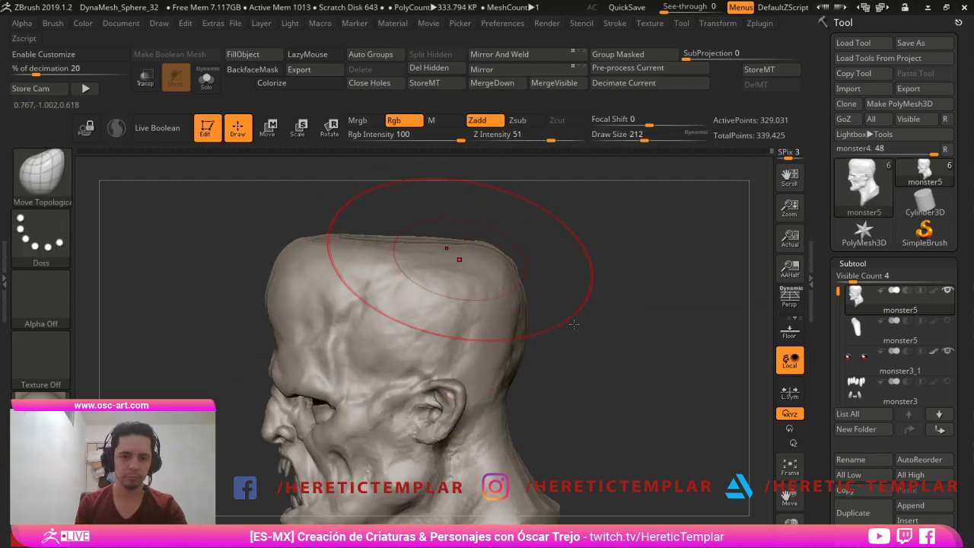
# - Carve a crease across the upper forehead toward the temples with the DamStandard brush at draw size 46
pyautogui.moveTo(594, 308)
pyautogui.mouseDown()
pyautogui.moveTo(659, 300)
pyautogui.moveTo(719, 314)
pyautogui.moveTo(698, 344)
pyautogui.moveTo(689, 339)
pyautogui.moveTo(712, 409)
pyautogui.moveTo(677, 415)
pyautogui.mouseUp()
pyautogui.press('b')
pyautogui.press('d')
pyautogui.press('s')
pyautogui.press('s')
pyautogui.moveTo(313, 313); pyautogui.dragTo(286, 311)
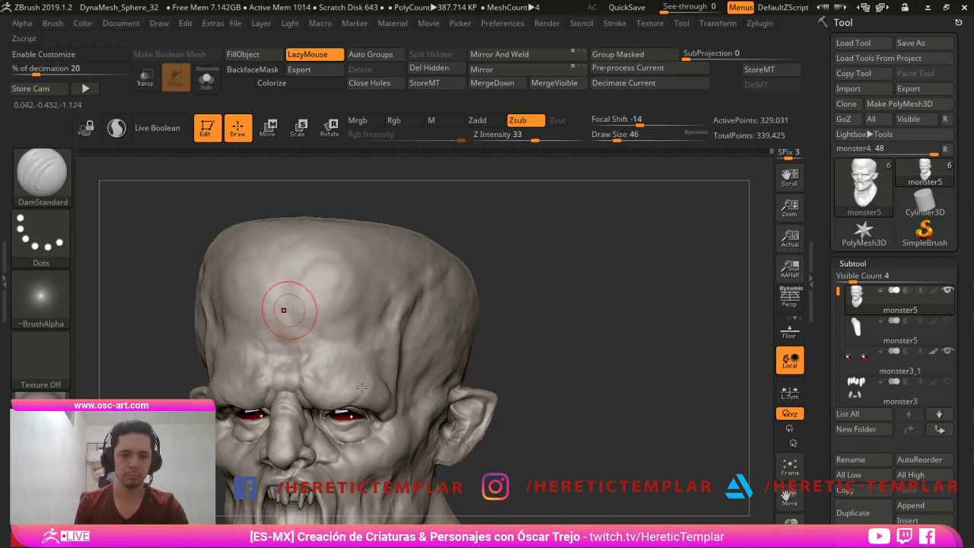
pyautogui.moveTo(142, 323); pyautogui.dragTo(181, 329)
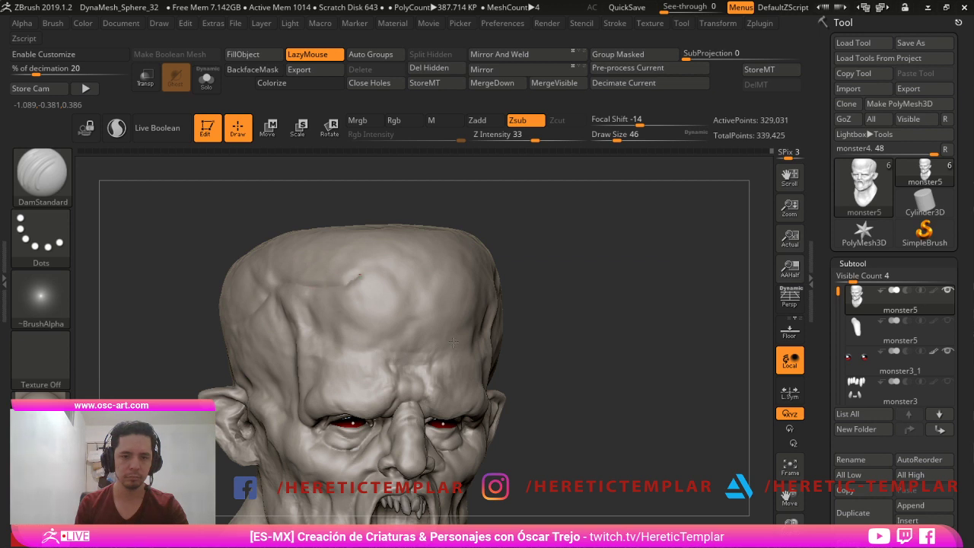
pyautogui.moveTo(596, 352); pyautogui.dragTo(531, 363)
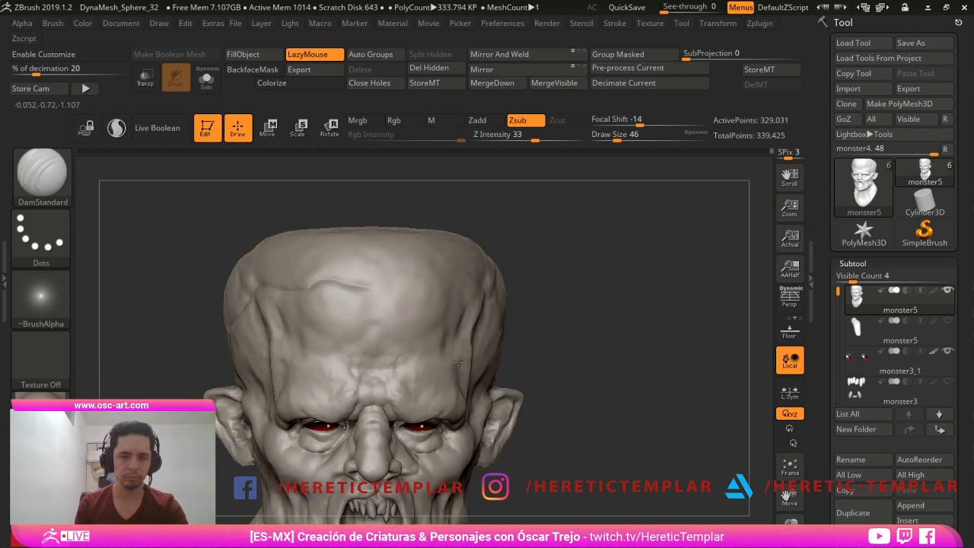
pyautogui.moveTo(639, 355); pyautogui.dragTo(474, 285)
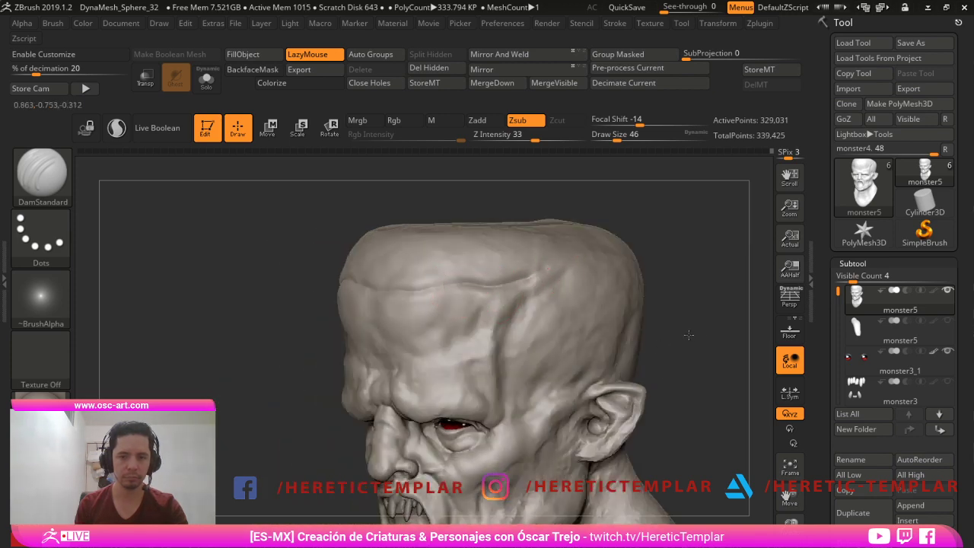
# - Extend the carved seam around the side and back of the skull with the DamStandard brush and reduce its draw size to 29
pyautogui.moveTo(833, 332); pyautogui.dragTo(766, 353)
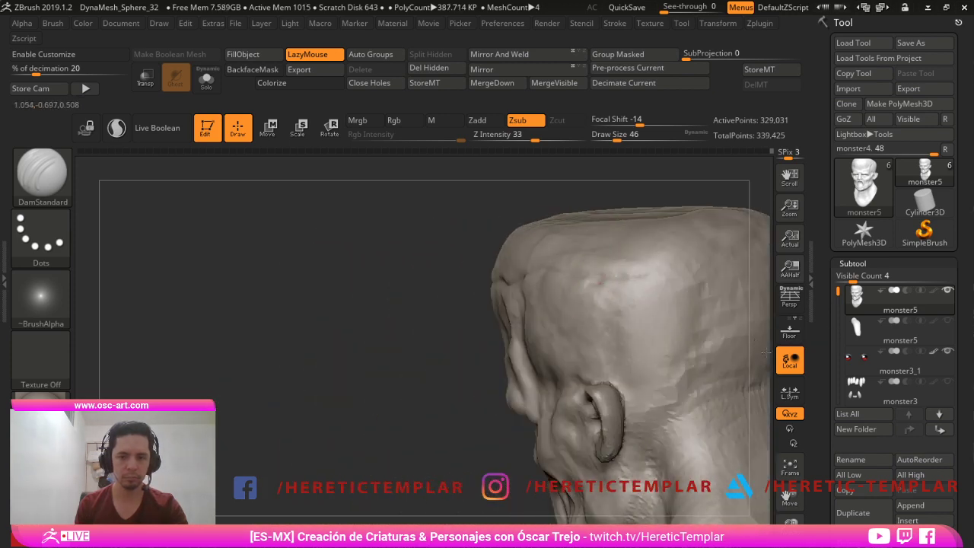
pyautogui.moveTo(700, 282); pyautogui.dragTo(705, 280)
pyautogui.keyDown('alt'); pyautogui.moveTo(399, 311); pyautogui.dragTo(186, 337); pyautogui.keyUp('alt')
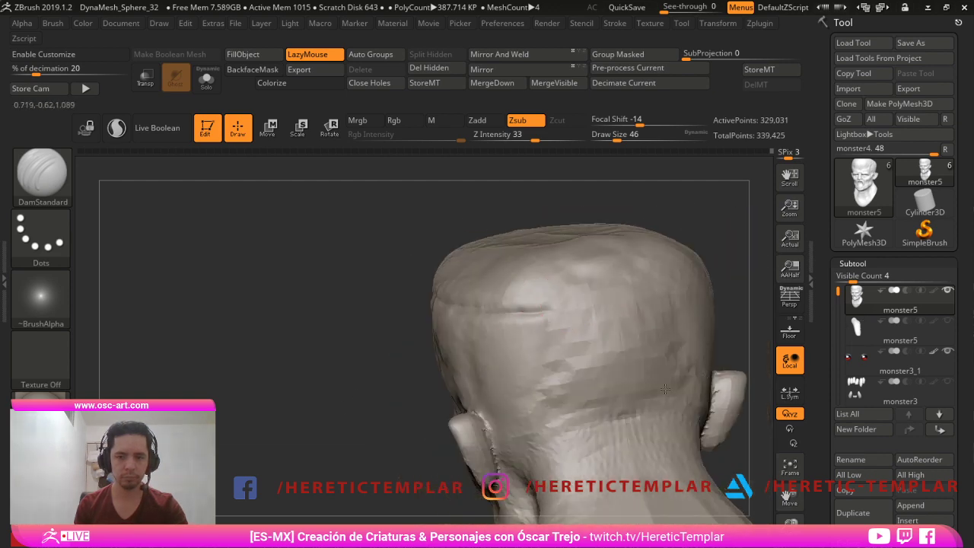
pyautogui.moveTo(530, 310); pyautogui.dragTo(691, 285)
pyautogui.moveTo(722, 260); pyautogui.dragTo(638, 280)
pyautogui.moveTo(459, 306); pyautogui.dragTo(506, 303)
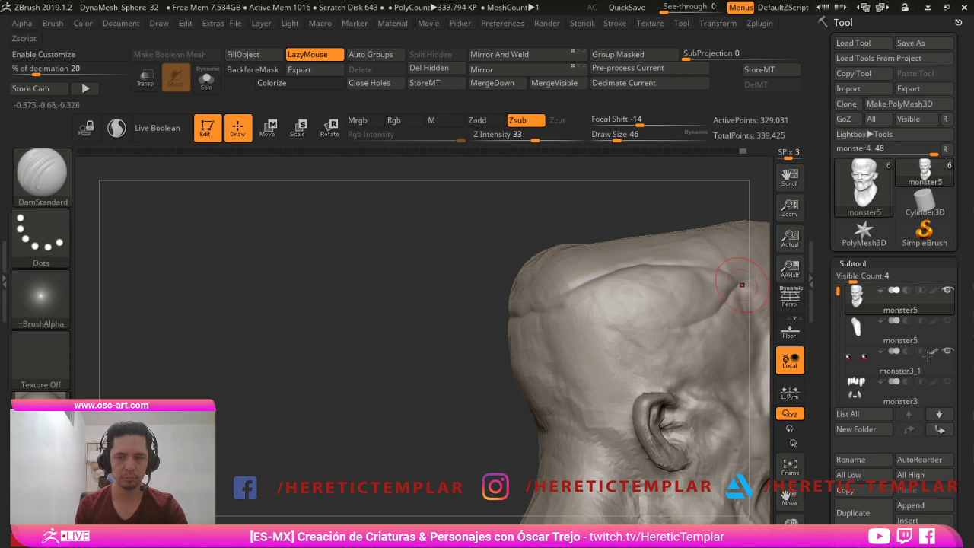
pyautogui.moveTo(491, 353); pyautogui.dragTo(248, 386)
pyautogui.moveTo(679, 270); pyautogui.dragTo(571, 277)
pyautogui.press('s')
pyautogui.moveTo(682, 310)
pyautogui.keyDown('alt'); pyautogui.mouseDown()
pyautogui.moveTo(672, 272)
pyautogui.moveTo(616, 279)
pyautogui.moveTo(670, 318)
pyautogui.moveTo(705, 278)
pyautogui.moveTo(618, 318)
pyautogui.mouseUp(); pyautogui.keyUp('alt')
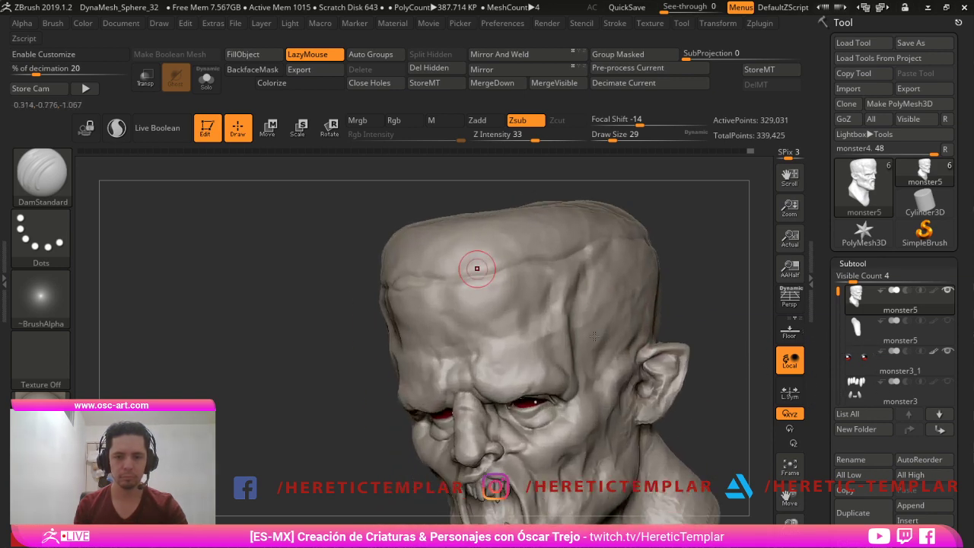
# - Build up a raised edge along the forehead seam with the Standard brush at draw size 22
pyautogui.press('2')
pyautogui.press('1')
pyautogui.press('s')
pyautogui.moveTo(431, 272)
pyautogui.mouseDown()
pyautogui.moveTo(422, 272)
pyautogui.moveTo(441, 273)
pyautogui.mouseUp()
pyautogui.press('s')
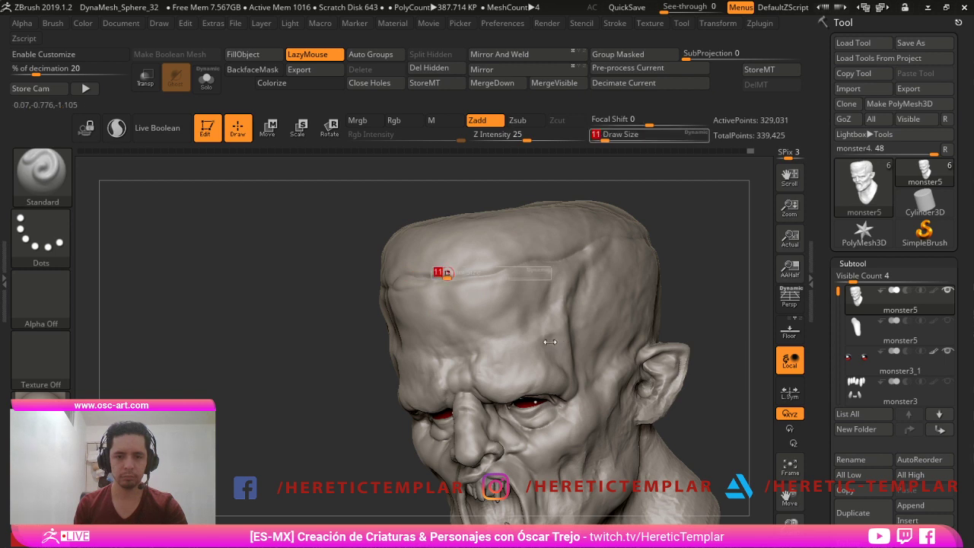
pyautogui.press('s')
pyautogui.moveTo(520, 257); pyautogui.dragTo(534, 257)
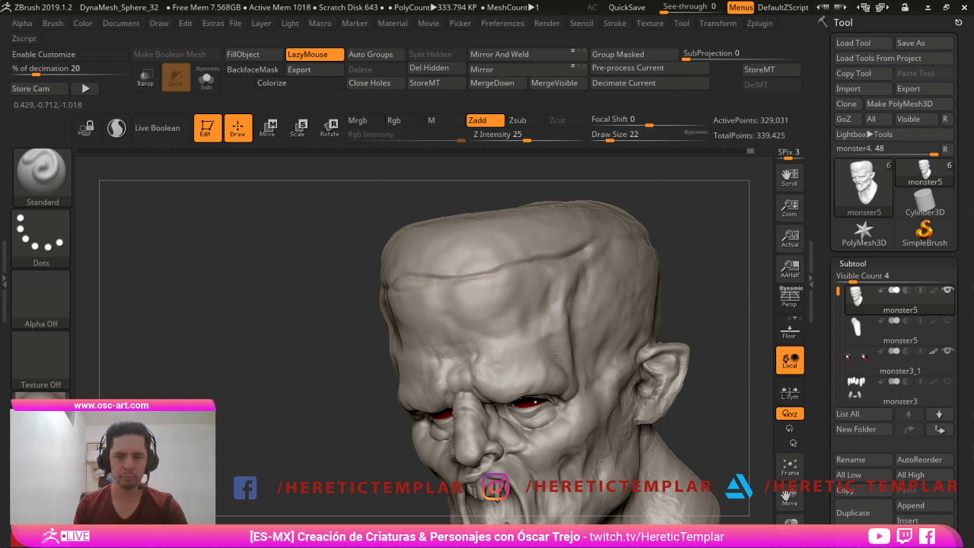
pyautogui.moveTo(442, 378); pyautogui.dragTo(515, 369)
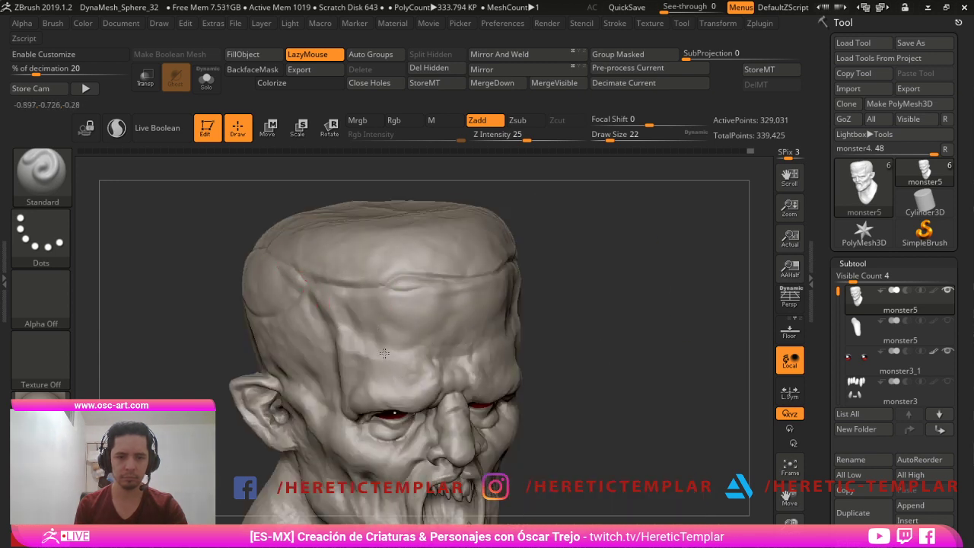
pyautogui.moveTo(623, 438); pyautogui.dragTo(585, 459)
pyautogui.press('s')
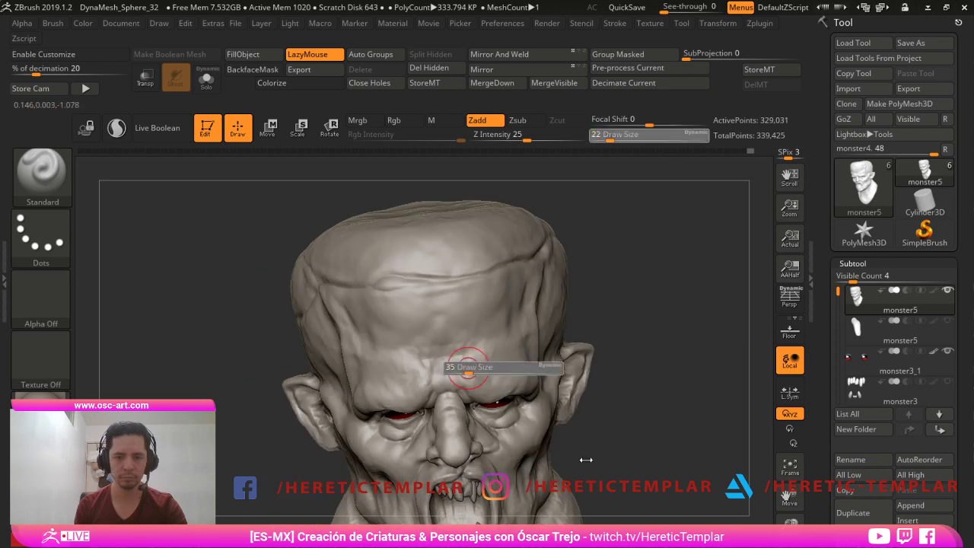
pyautogui.moveTo(462, 369); pyautogui.dragTo(471, 369)
# - Try to reshape the lids of the creature's left eye with the Move Topological brush at draw size 41
pyautogui.moveTo(654, 426); pyautogui.dragTo(684, 309)
pyautogui.moveTo(699, 355)
pyautogui.mouseDown()
pyautogui.moveTo(696, 365)
pyautogui.moveTo(705, 362)
pyautogui.mouseUp()
pyautogui.keyDown('alt'); pyautogui.moveTo(704, 362); pyautogui.dragTo(710, 387); pyautogui.keyUp('alt')
pyautogui.keyDown('shift'); pyautogui.moveTo(466, 332); pyautogui.dragTo(429, 304); pyautogui.keyUp('shift')
pyautogui.press('b')
pyautogui.press('m')
pyautogui.press('t')
pyautogui.press('s')
pyautogui.moveTo(536, 379); pyautogui.dragTo(533, 371)
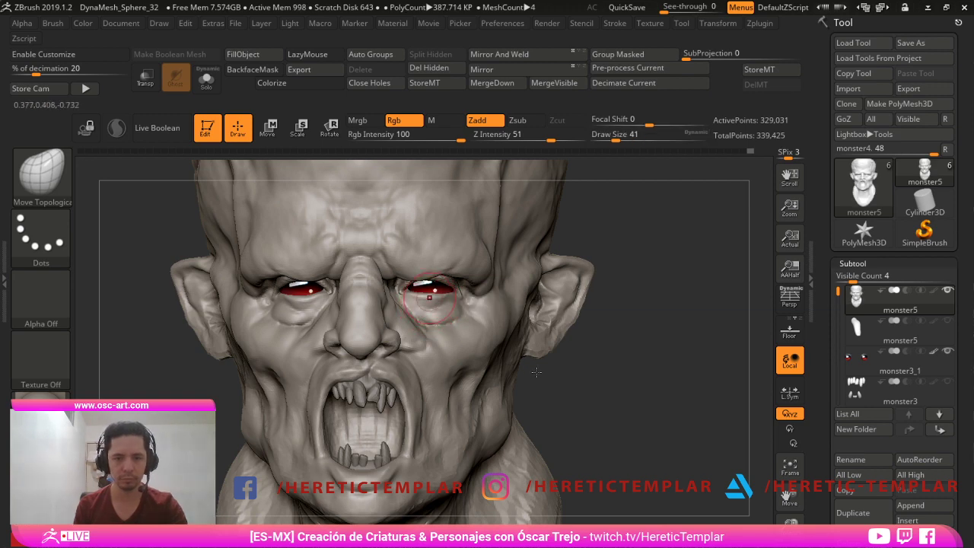
pyautogui.moveTo(440, 300); pyautogui.dragTo(443, 296)
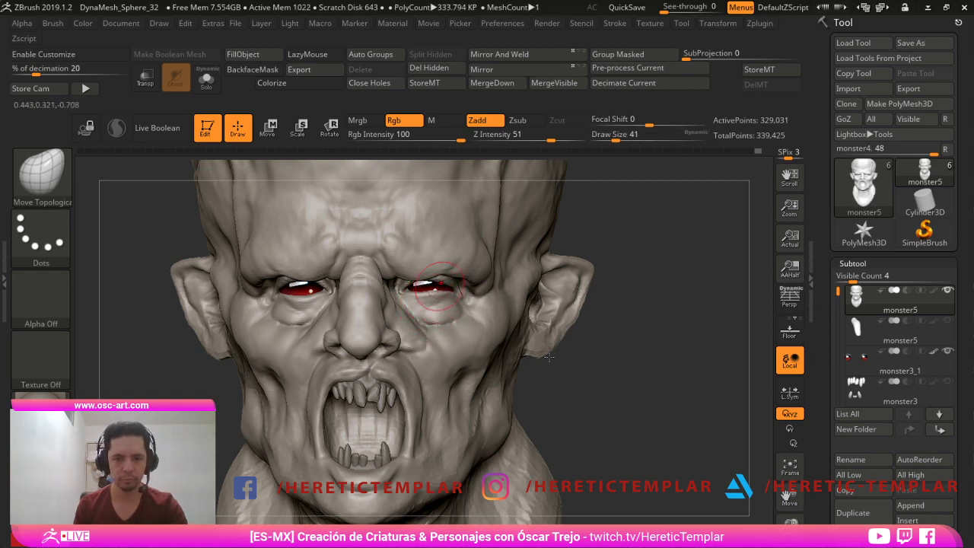
pyautogui.moveTo(609, 358)
pyautogui.mouseDown(button='right')
pyautogui.moveTo(594, 411)
pyautogui.moveTo(590, 366)
pyautogui.mouseUp(button='right')
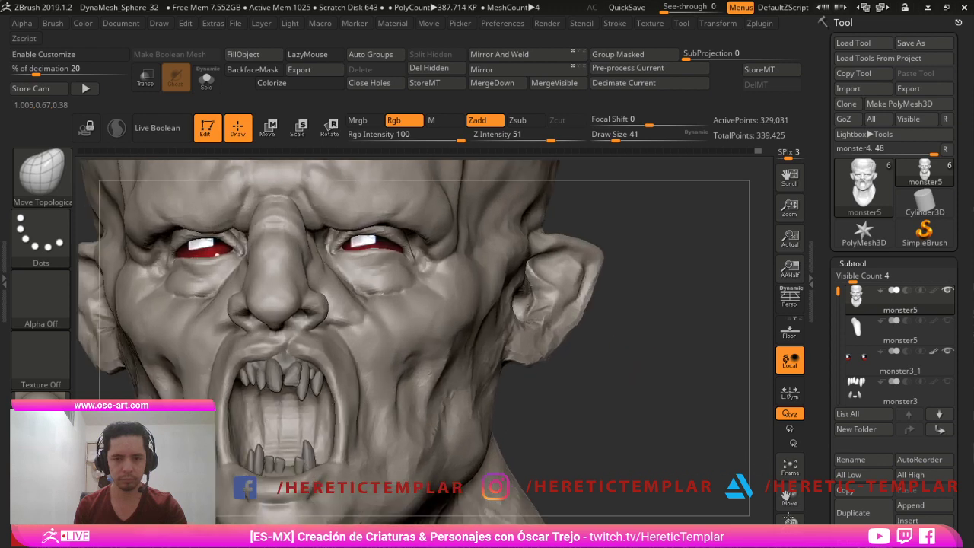
pyautogui.keyDown('ctrl'); pyautogui.moveTo(473, 293); pyautogui.dragTo(474, 319, button='right'); pyautogui.keyUp('ctrl')
pyautogui.hotkey('ctrl', 'z')
# - Mask everything except the left eye's upper lid and pull that lid down over the eyeball with the Move brush at draw size 71
pyautogui.keyDown('ctrl'); pyautogui.moveTo(321, 254); pyautogui.dragTo(392, 227); pyautogui.keyUp('ctrl')
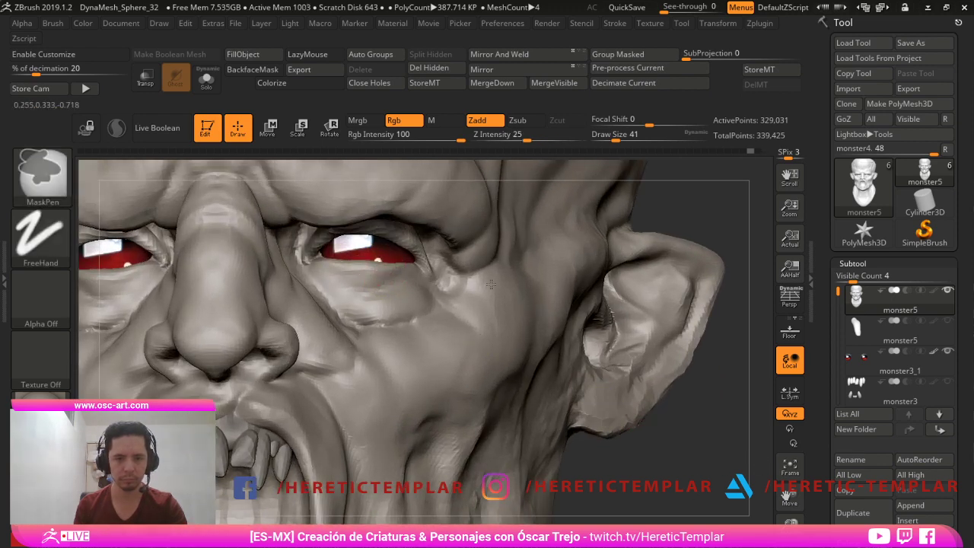
pyautogui.keyDown('ctrl'); pyautogui.click(662, 178); pyautogui.keyUp('ctrl')
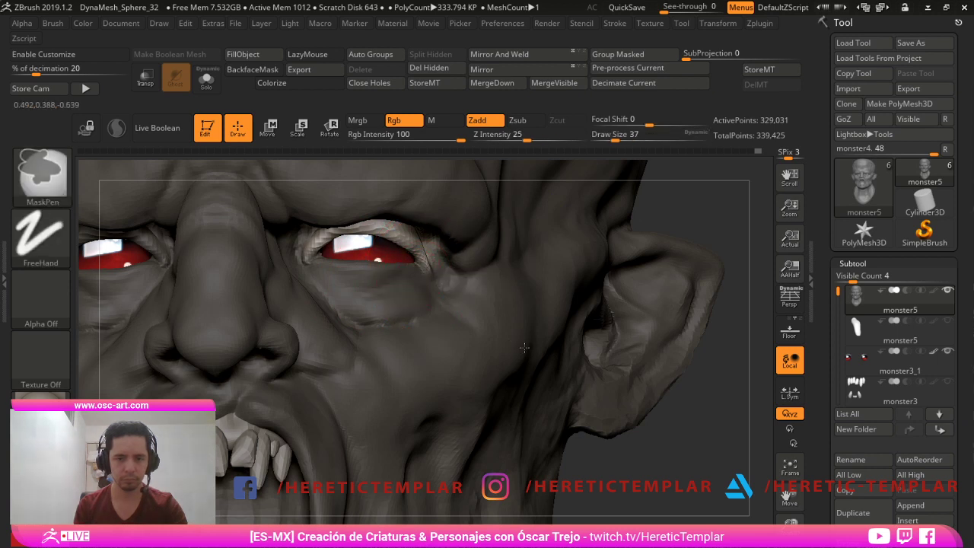
pyautogui.press('b')
pyautogui.press('m')
pyautogui.press('v')
pyautogui.press('[')
pyautogui.press('[')
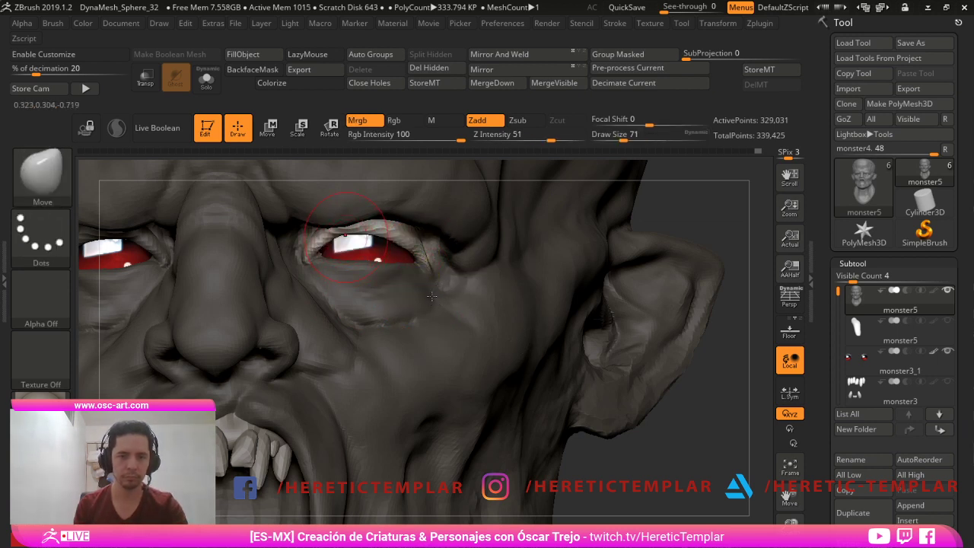
pyautogui.moveTo(433, 307); pyautogui.dragTo(463, 303)
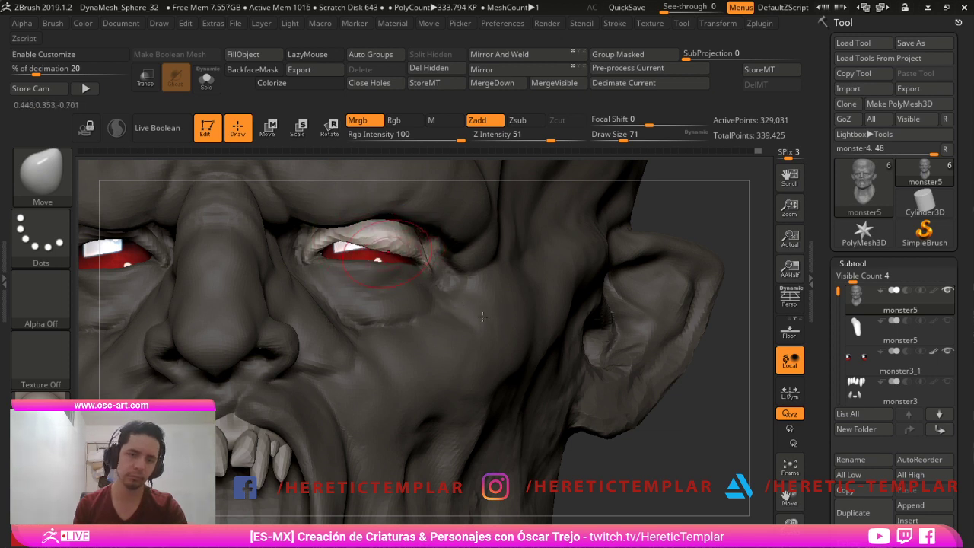
# - Invert the mask and build up the lower lid of the left eye with the Standard brush at draw size 49
pyautogui.moveTo(751, 256); pyautogui.dragTo(603, 326)
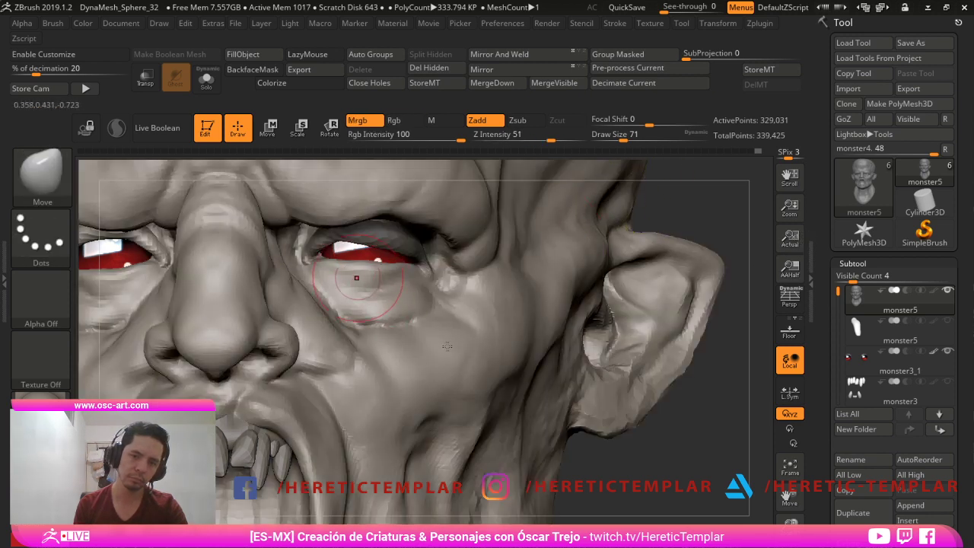
pyautogui.press('b')
pyautogui.press('s')
pyautogui.press('t')
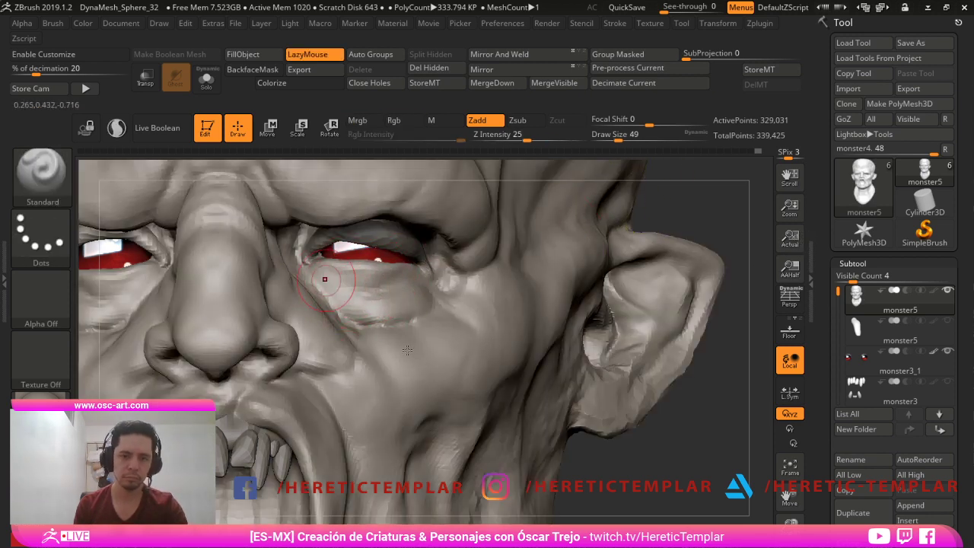
pyautogui.moveTo(317, 277)
pyautogui.mouseDown()
pyautogui.moveTo(386, 295)
pyautogui.moveTo(391, 269)
pyautogui.mouseUp()
# - Push the left eye's lower lid upward with the Move brush at draw size 101 to narrow the eye opening
pyautogui.press('b')
pyautogui.press('m')
pyautogui.press('v')
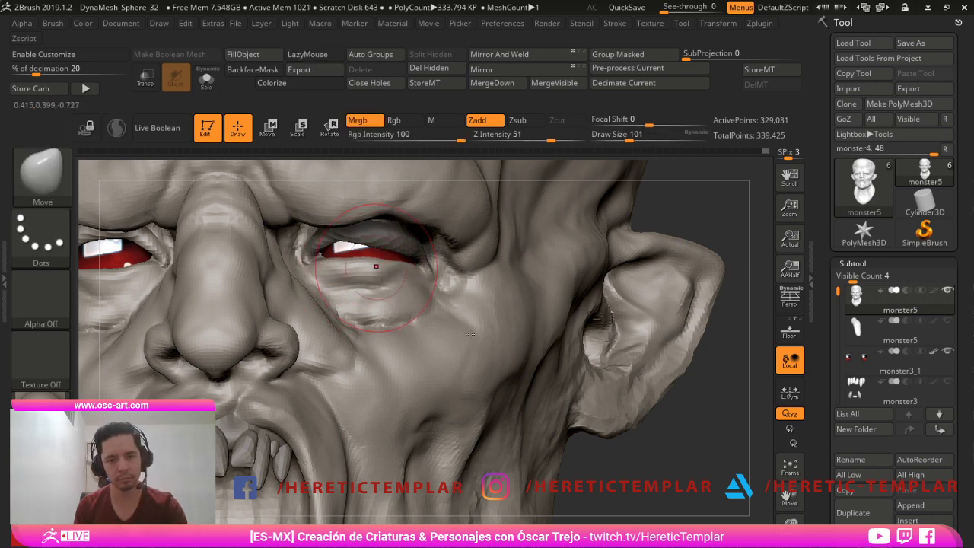
pyautogui.moveTo(640, 452)
pyautogui.keyDown('alt'); pyautogui.mouseDown()
pyautogui.moveTo(593, 337)
pyautogui.moveTo(565, 337)
pyautogui.moveTo(564, 361)
pyautogui.moveTo(580, 350)
pyautogui.moveTo(591, 413)
pyautogui.mouseUp(); pyautogui.keyUp('alt')
# - Adjust the lid contour of the creature's right eye with the Move brush at draw size 25
pyautogui.press('s')
pyautogui.moveTo(263, 320); pyautogui.dragTo(214, 321)
pyautogui.press('s')
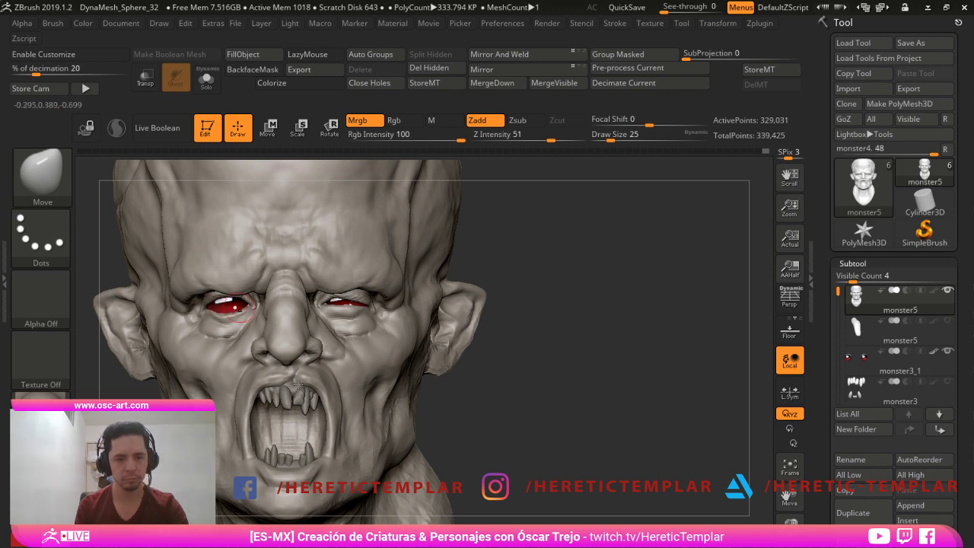
pyautogui.keyDown('alt'); pyautogui.moveTo(487, 350); pyautogui.dragTo(522, 392); pyautogui.keyUp('alt')
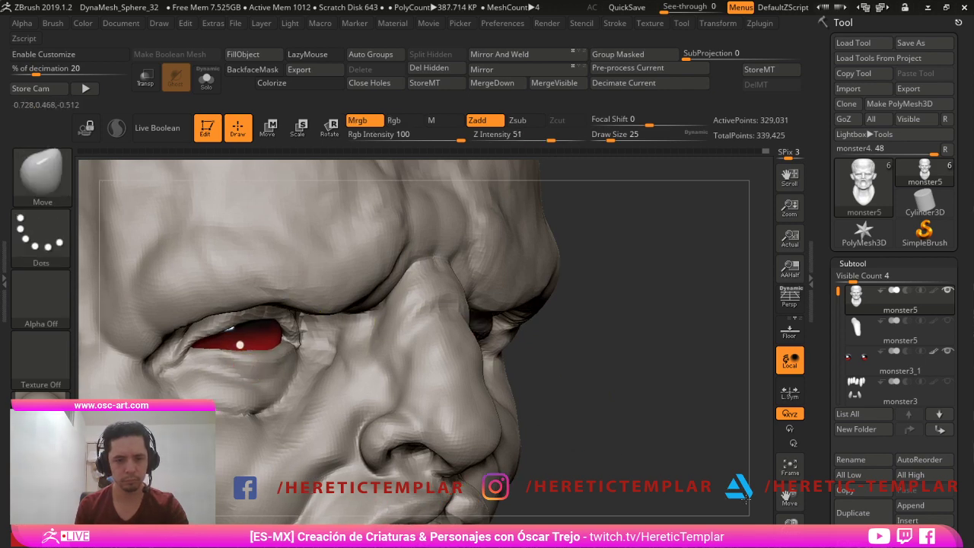
pyautogui.keyDown('alt'); pyautogui.moveTo(596, 399); pyautogui.dragTo(596, 371); pyautogui.keyUp('alt')
pyautogui.moveTo(628, 377); pyautogui.dragTo(574, 370)
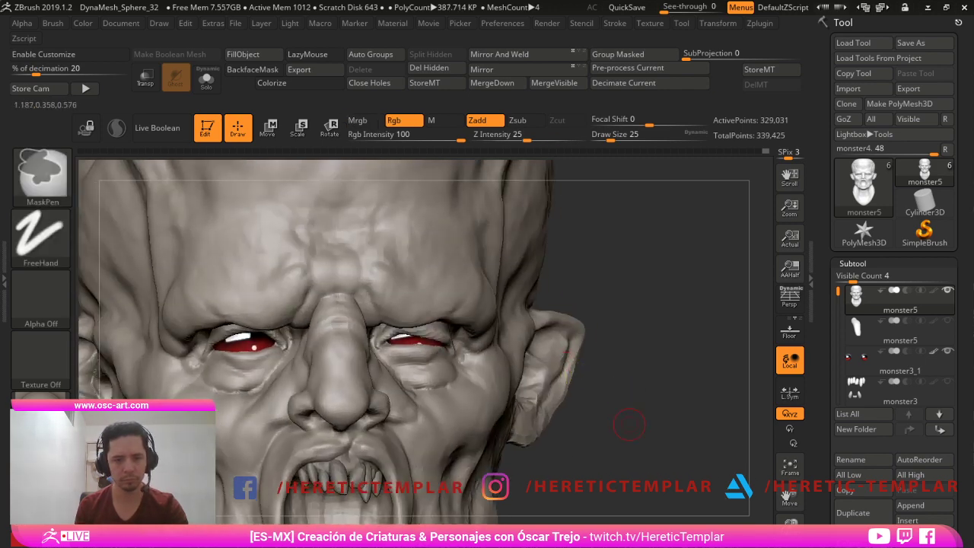
pyautogui.moveTo(626, 420)
pyautogui.keyDown('alt'); pyautogui.mouseDown()
pyautogui.moveTo(590, 357)
pyautogui.moveTo(593, 388)
pyautogui.mouseUp(); pyautogui.keyUp('alt')
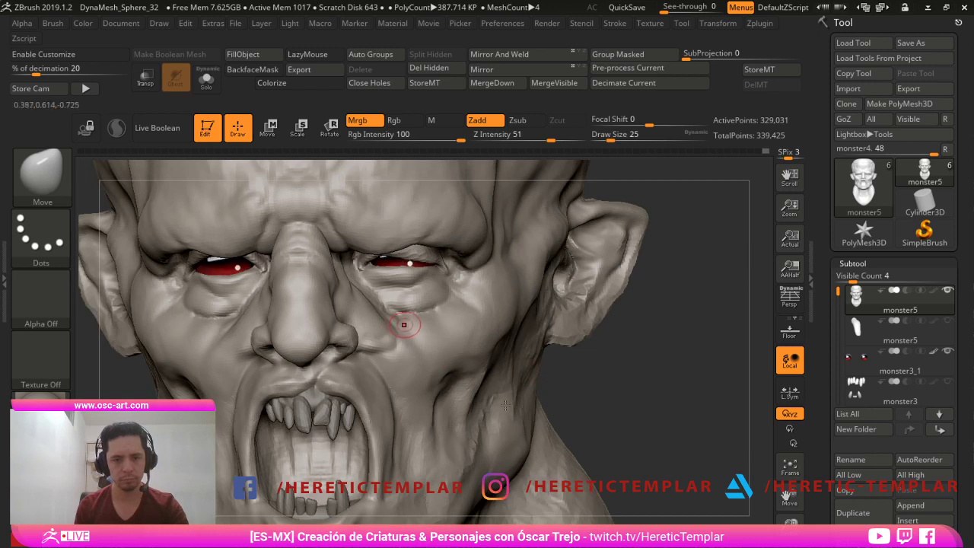
# - Carve a crease in the cheek beside the left nostril with the DamStandard brush at draw size 29
pyautogui.press('b')
pyautogui.press('d')
pyautogui.press('s')
pyautogui.press('s')
pyautogui.moveTo(386, 329); pyautogui.dragTo(388, 329)
pyautogui.moveTo(485, 412); pyautogui.dragTo(489, 409)
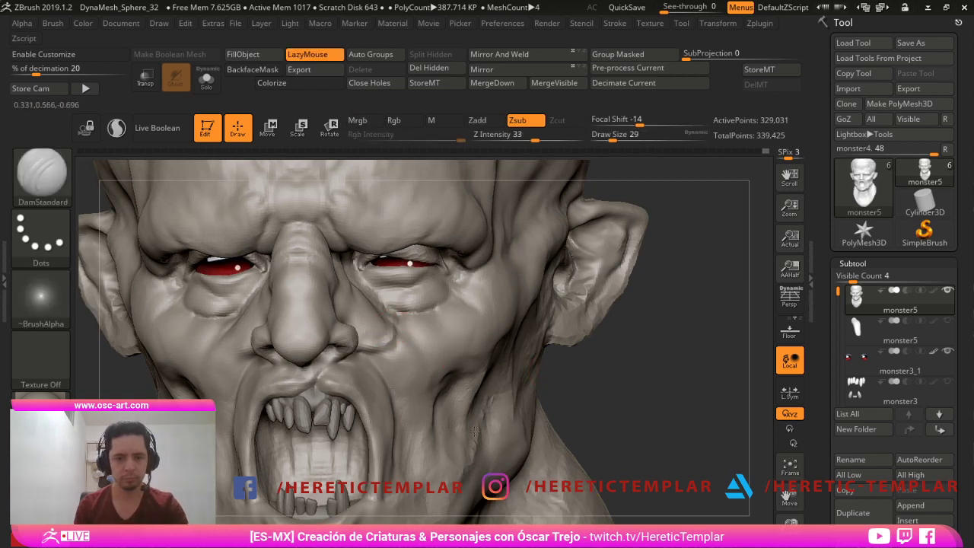
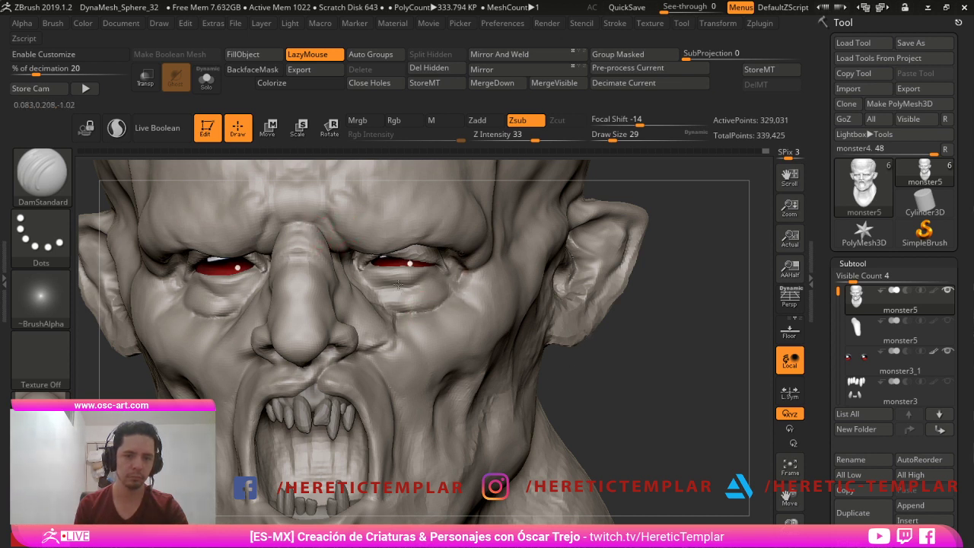
# - Carve a rounded skin-patch outline on the forehead above the left eye with the DamStandard brush, running down to the nose bridge
pyautogui.press('2')
pyautogui.moveTo(320, 218); pyautogui.dragTo(335, 231)
pyautogui.press('b')
pyautogui.press('d')
pyautogui.press('s')
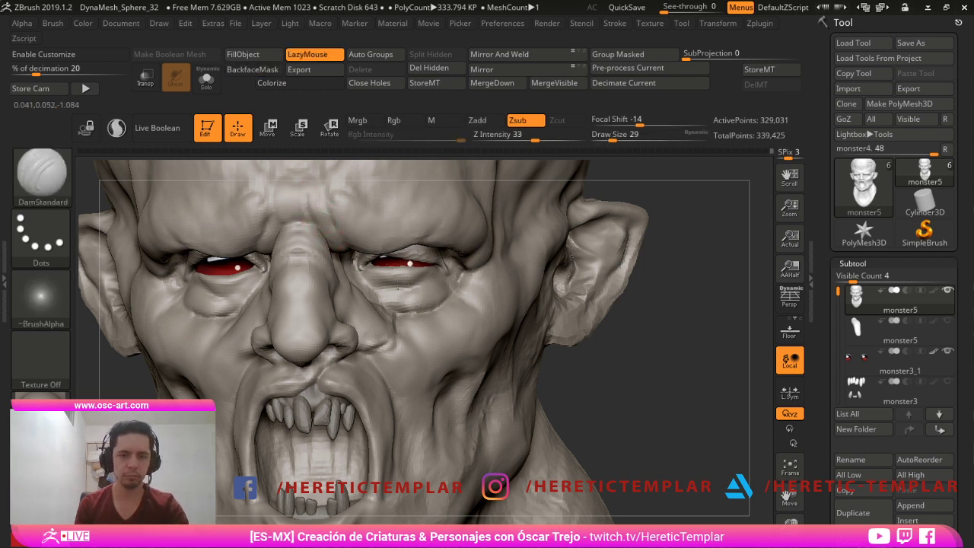
pyautogui.moveTo(661, 306); pyautogui.dragTo(589, 366)
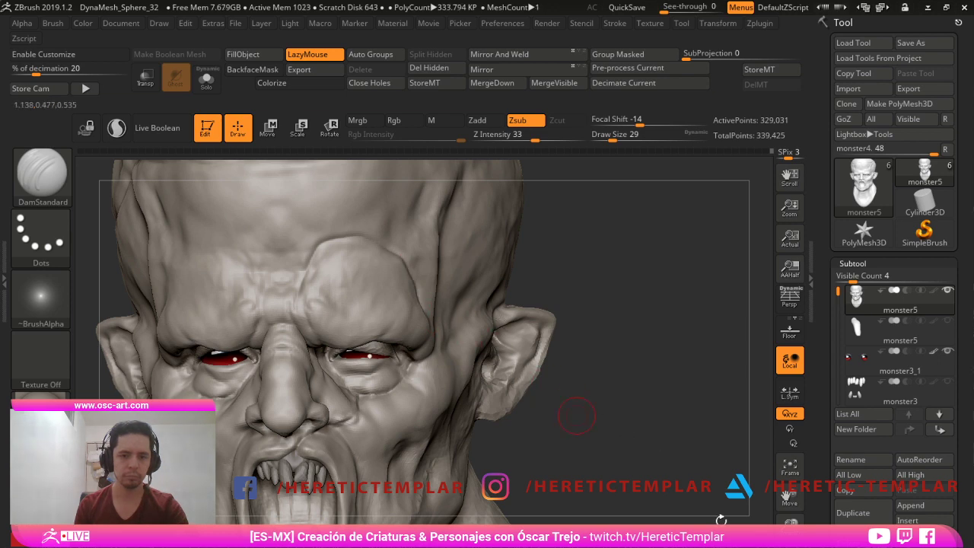
pyautogui.keyDown('alt'); pyautogui.moveTo(720, 520); pyautogui.dragTo(536, 485); pyautogui.keyUp('alt')
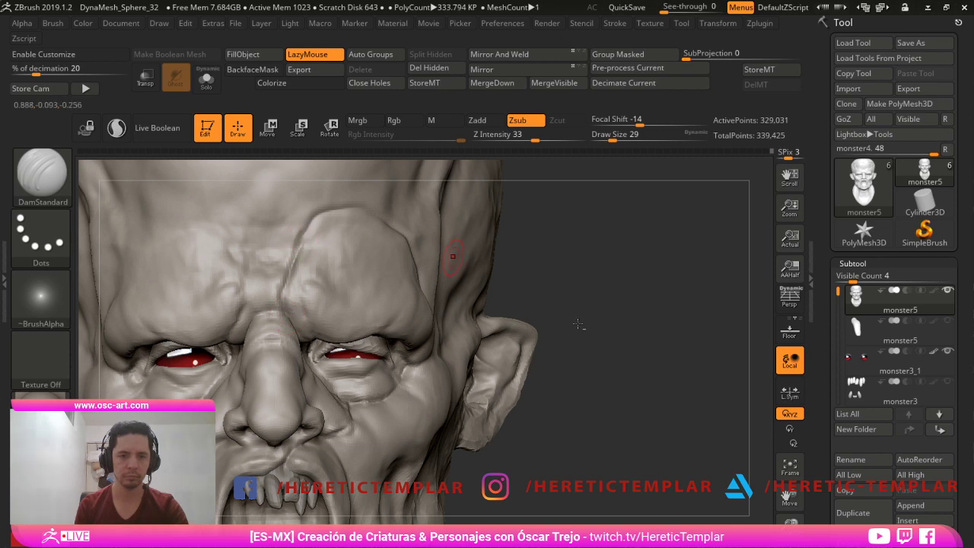
# - Deepen the upper and outer edges of the patch above the left brow with the DamStandard brush, down to the eye's outer corner
pyautogui.moveTo(579, 324)
pyautogui.keyDown('alt'); pyautogui.mouseDown()
pyautogui.moveTo(684, 302)
pyautogui.moveTo(697, 353)
pyautogui.moveTo(670, 363)
pyautogui.mouseUp(); pyautogui.keyUp('alt')
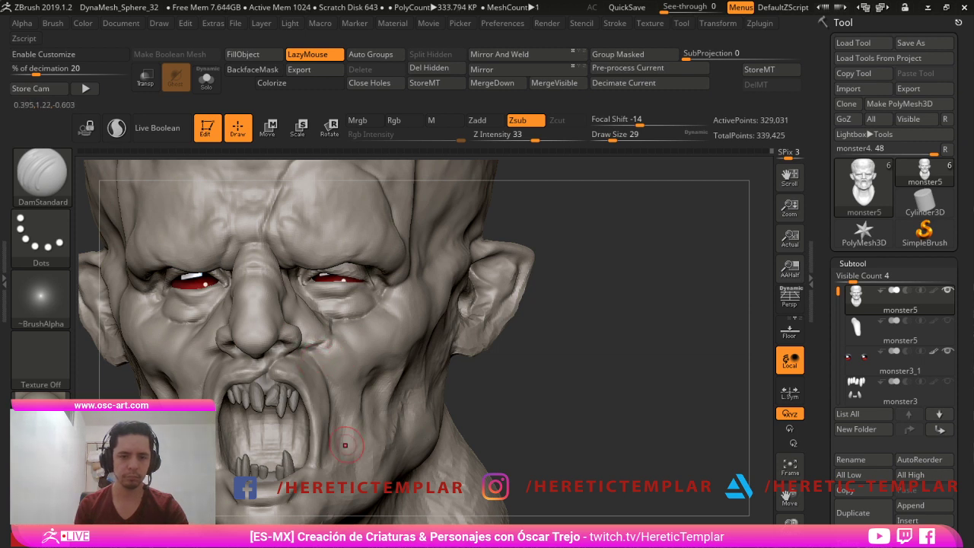
pyautogui.keyDown('alt'); pyautogui.moveTo(475, 446); pyautogui.dragTo(455, 358); pyautogui.keyUp('alt')
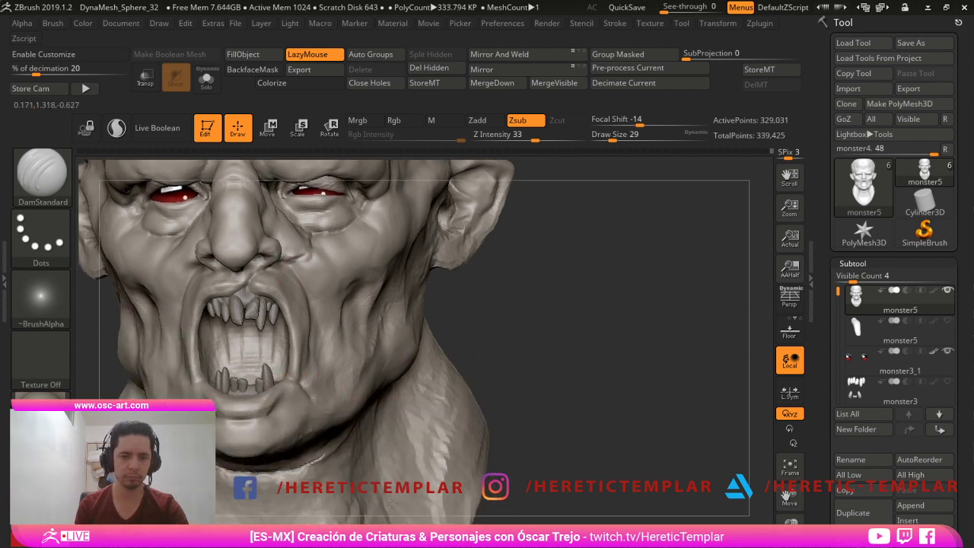
pyautogui.moveTo(637, 464)
pyautogui.keyDown('alt'); pyautogui.mouseDown()
pyautogui.moveTo(622, 412)
pyautogui.moveTo(648, 493)
pyautogui.moveTo(648, 445)
pyautogui.moveTo(675, 348)
pyautogui.moveTo(669, 403)
pyautogui.mouseUp(); pyautogui.keyUp('alt')
pyautogui.keyDown('alt'); pyautogui.moveTo(638, 342); pyautogui.dragTo(627, 411); pyautogui.keyUp('alt')
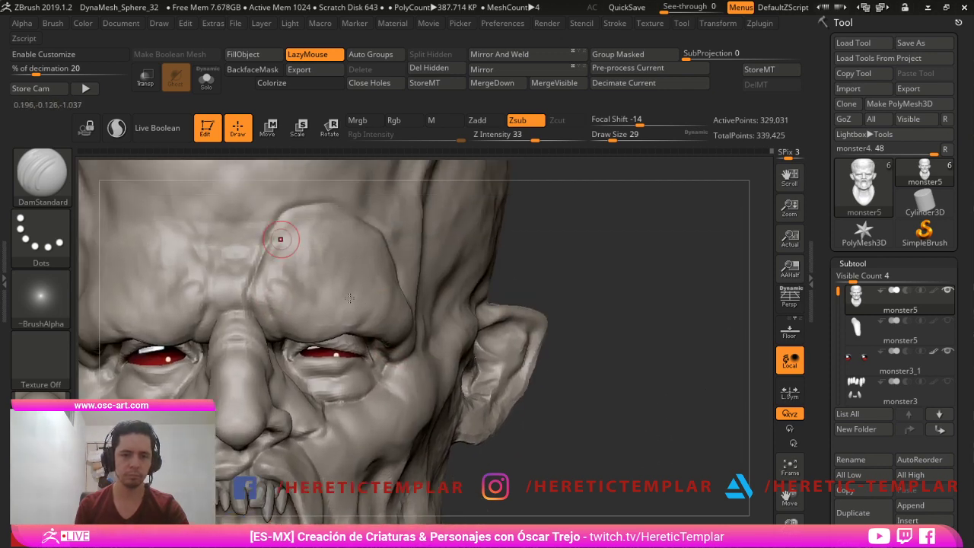
pyautogui.moveTo(277, 221)
pyautogui.mouseDown()
pyautogui.moveTo(282, 207)
pyautogui.moveTo(324, 204)
pyautogui.mouseUp()
pyautogui.moveTo(573, 287); pyautogui.dragTo(487, 286)
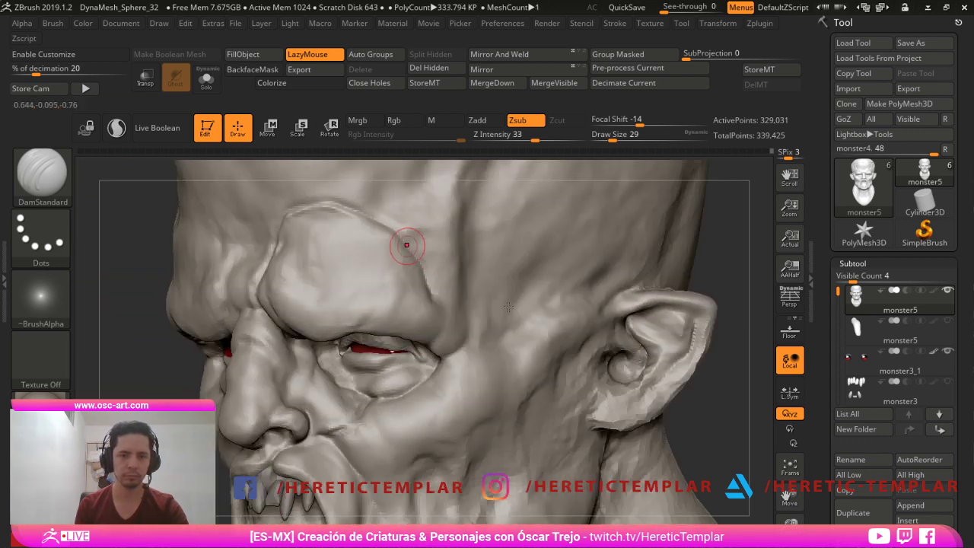
pyautogui.moveTo(512, 320); pyautogui.dragTo(528, 353)
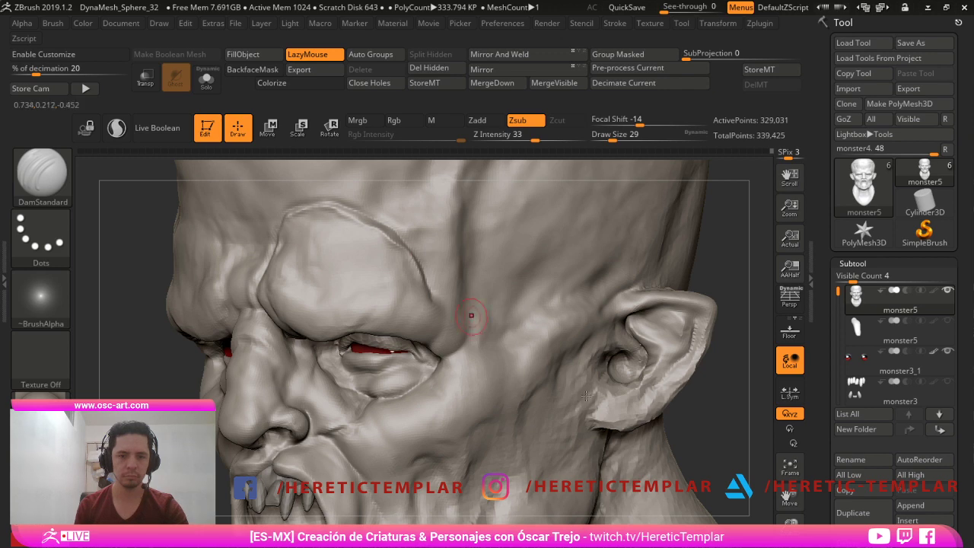
pyautogui.moveTo(408, 253); pyautogui.dragTo(529, 359)
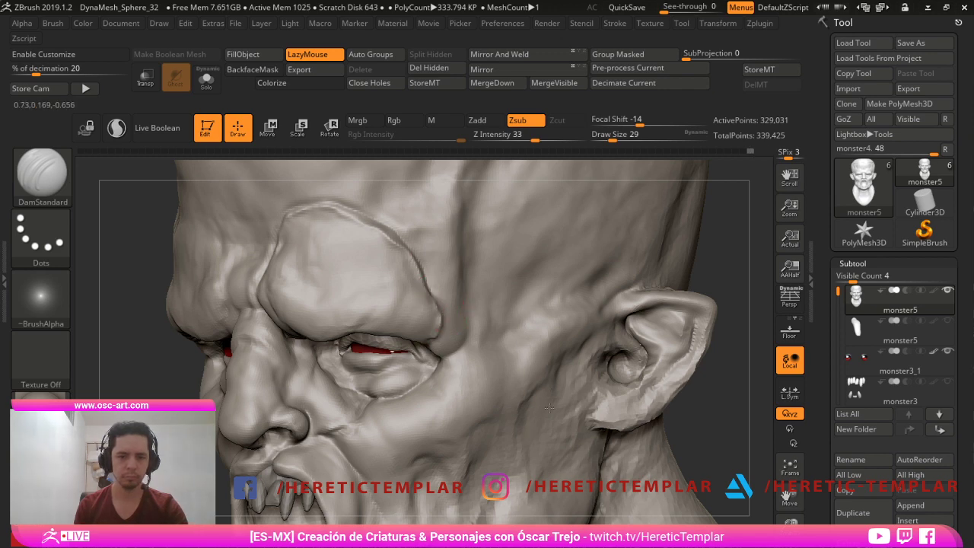
pyautogui.press('f')
pyautogui.moveTo(283, 463); pyautogui.dragTo(759, 355)
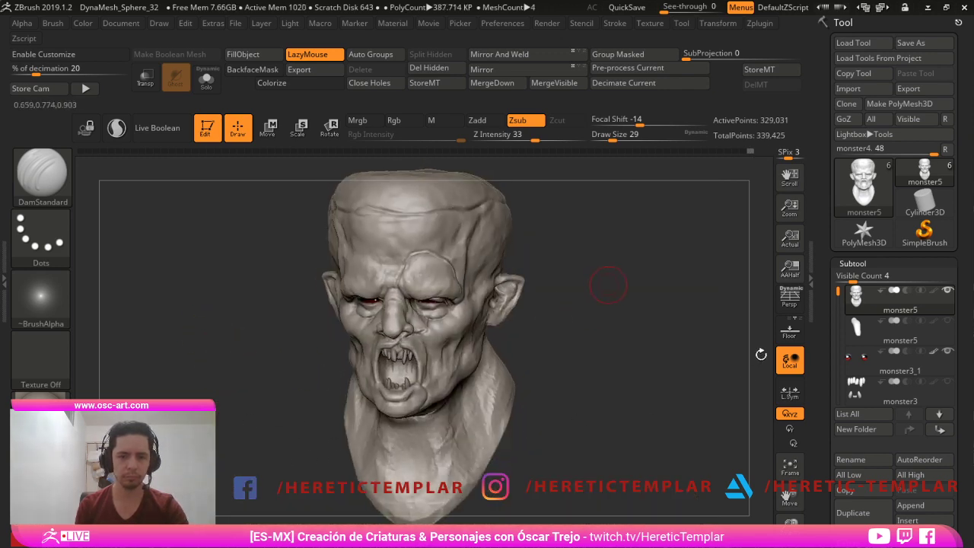
pyautogui.keyDown('alt'); pyautogui.moveTo(717, 317); pyautogui.dragTo(741, 369); pyautogui.keyUp('alt')
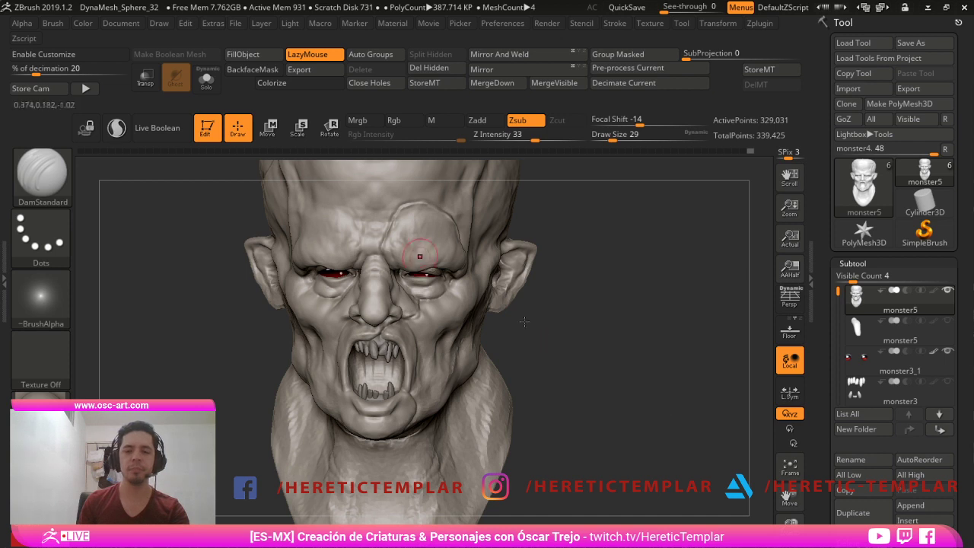
# - Go over the skin patch's upper and outer edge above the creature's left brow with the DamStandard brush at draw size 27
pyautogui.moveTo(563, 320)
pyautogui.keyDown('alt'); pyautogui.mouseDown()
pyautogui.moveTo(466, 406)
pyautogui.moveTo(455, 391)
pyautogui.mouseUp(); pyautogui.keyUp('alt')
pyautogui.press('[')
pyautogui.press('[')
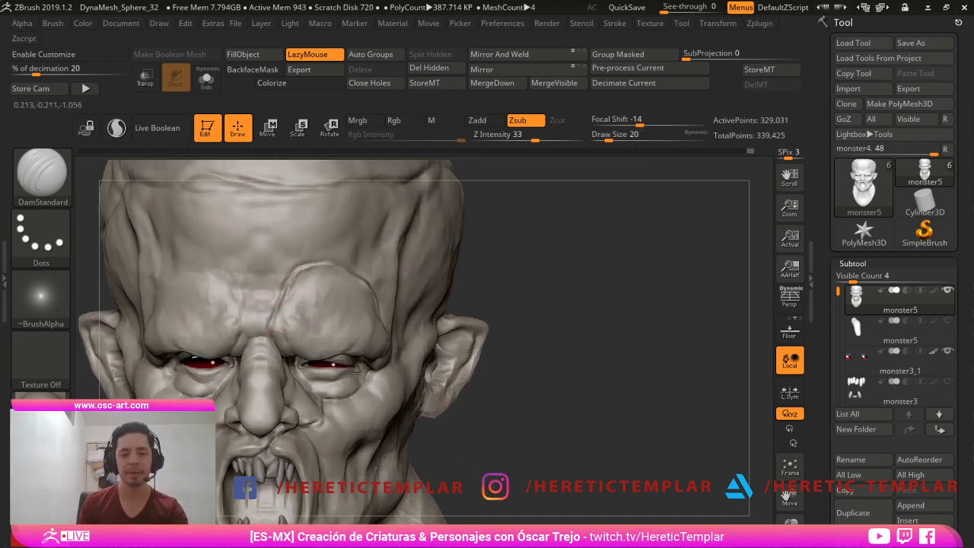
pyautogui.moveTo(480, 424)
pyautogui.mouseDown()
pyautogui.moveTo(525, 464)
pyautogui.moveTo(673, 515)
pyautogui.moveTo(618, 474)
pyautogui.moveTo(423, 425)
pyautogui.mouseUp()
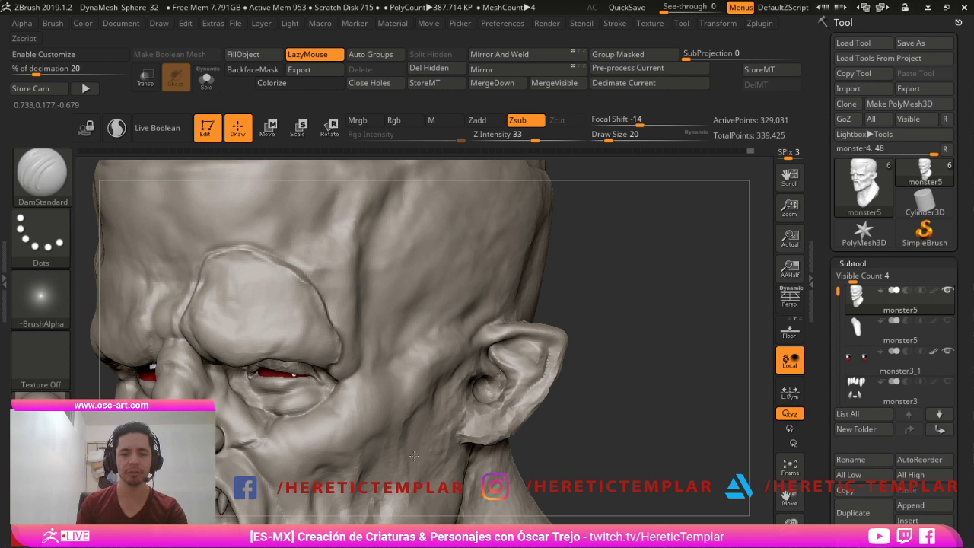
pyautogui.press(']')
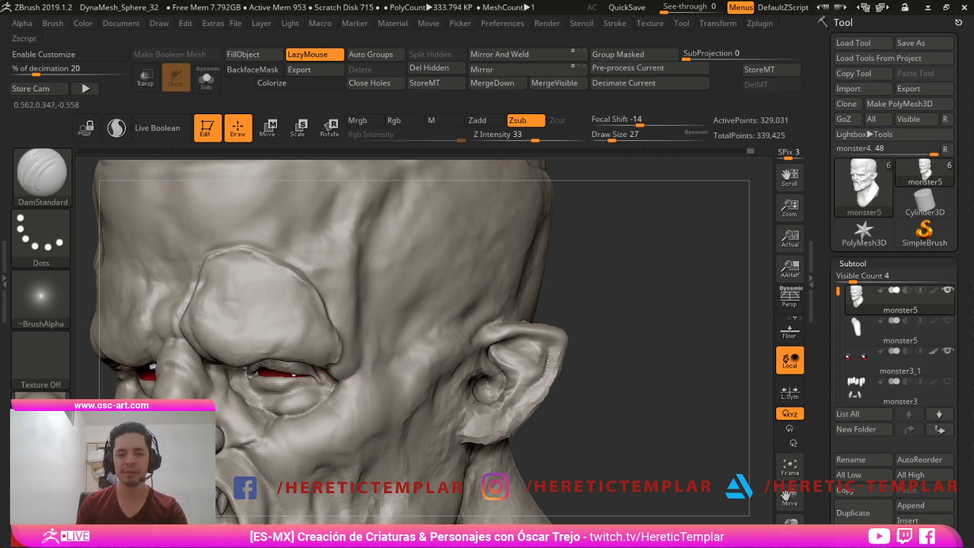
pyautogui.moveTo(200, 259); pyautogui.dragTo(329, 336)
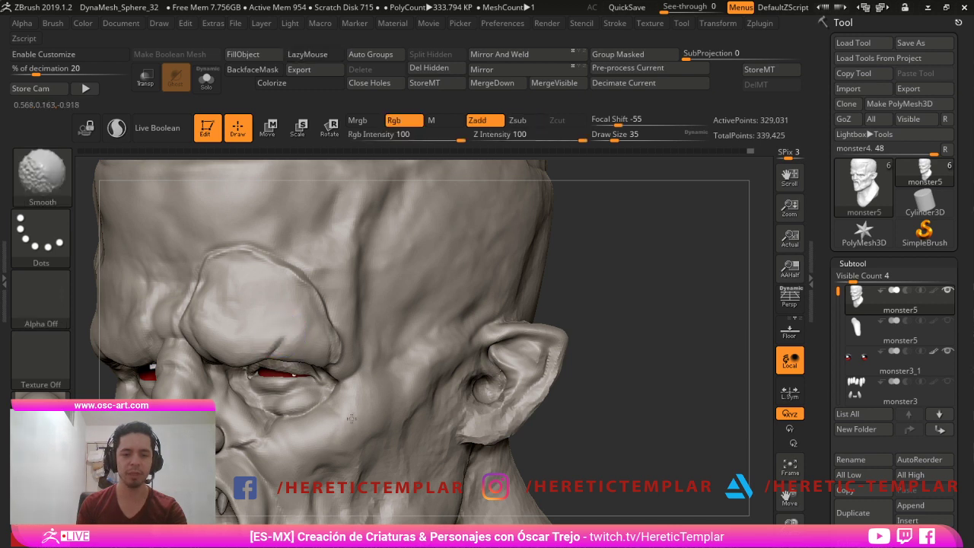
# - Lower the Smooth brush's Z Intensity to 14 and soften the short crease above the creature's left eyelid
pyautogui.keyDown('shift'); pyautogui.moveTo(286, 335); pyautogui.dragTo(278, 342); pyautogui.keyUp('shift')
pyautogui.hotkey('ctrl', 'z')
pyautogui.hotkey('shift', 'space')
pyautogui.keyDown('shift'); pyautogui.click(304, 368); pyautogui.keyUp('shift')
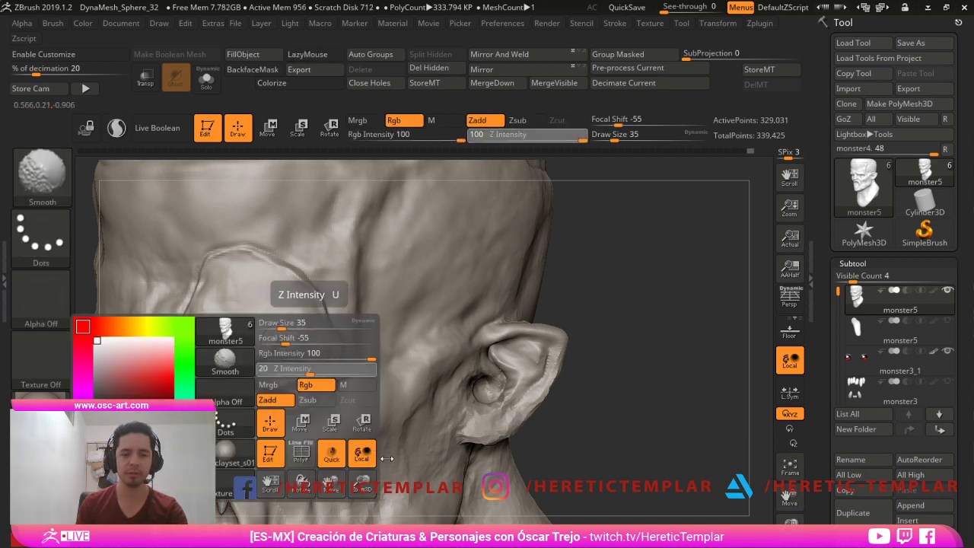
pyautogui.keyDown('shift'); pyautogui.moveTo(280, 344); pyautogui.dragTo(268, 353); pyautogui.keyUp('shift')
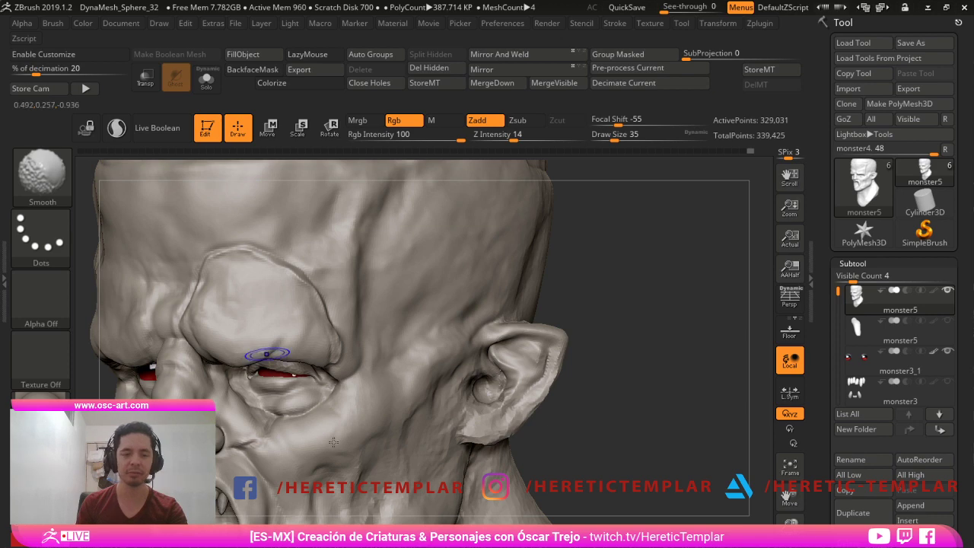
pyautogui.moveTo(562, 412)
pyautogui.keyDown('alt'); pyautogui.mouseDown()
pyautogui.moveTo(573, 383)
pyautogui.moveTo(591, 428)
pyautogui.moveTo(549, 401)
pyautogui.mouseUp(); pyautogui.keyUp('alt')
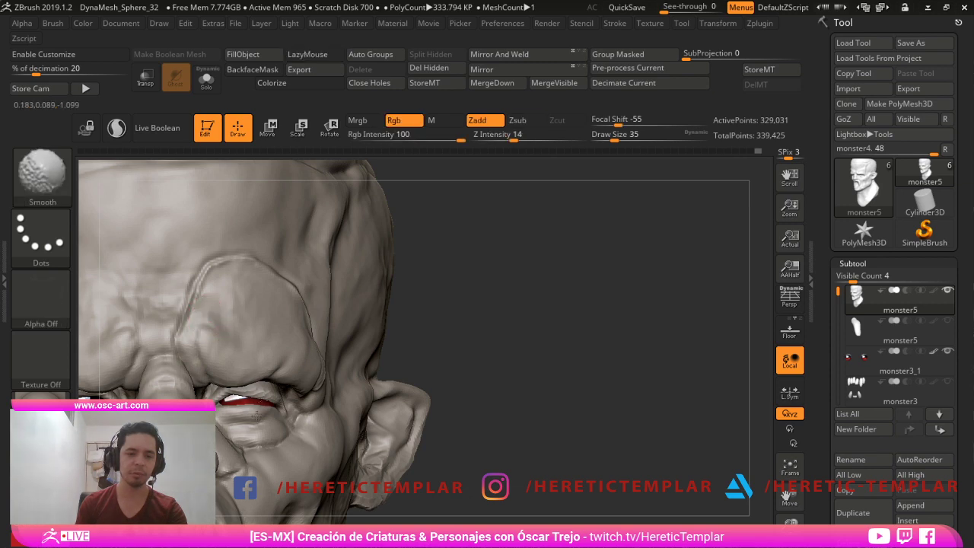
# - Carve a vertical seam on the forehead between the top of the skin patch and the skull seam with the DamStandard brush at draw size 29
pyautogui.moveTo(599, 494)
pyautogui.keyDown('alt'); pyautogui.mouseDown()
pyautogui.moveTo(612, 465)
pyautogui.moveTo(591, 411)
pyautogui.moveTo(592, 457)
pyautogui.mouseUp(); pyautogui.keyUp('alt')
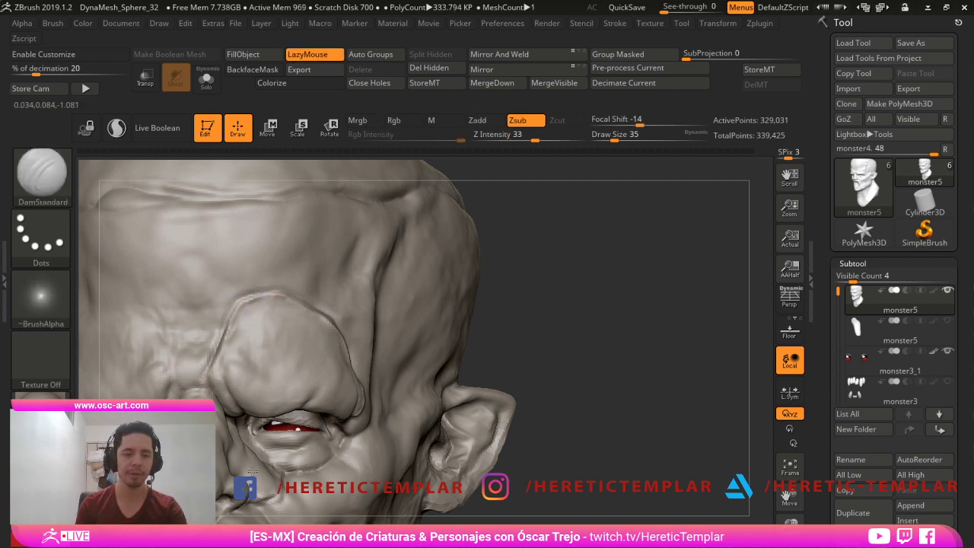
pyautogui.press('ctrl')
pyautogui.hotkey('ctrl', 'z')
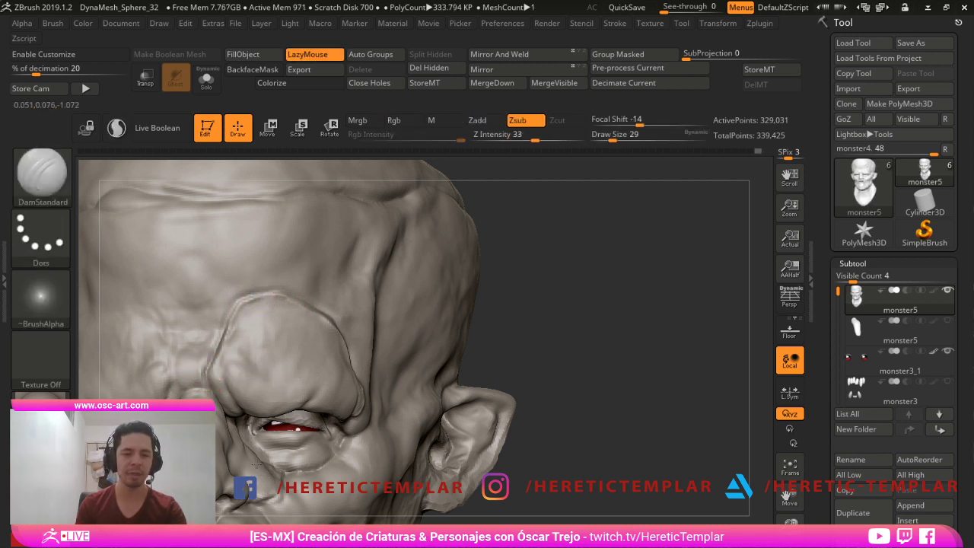
pyautogui.moveTo(722, 470)
pyautogui.keyDown('alt'); pyautogui.mouseDown()
pyautogui.moveTo(629, 440)
pyautogui.moveTo(618, 328)
pyautogui.moveTo(594, 328)
pyautogui.moveTo(637, 403)
pyautogui.moveTo(583, 409)
pyautogui.mouseUp(); pyautogui.keyUp('alt')
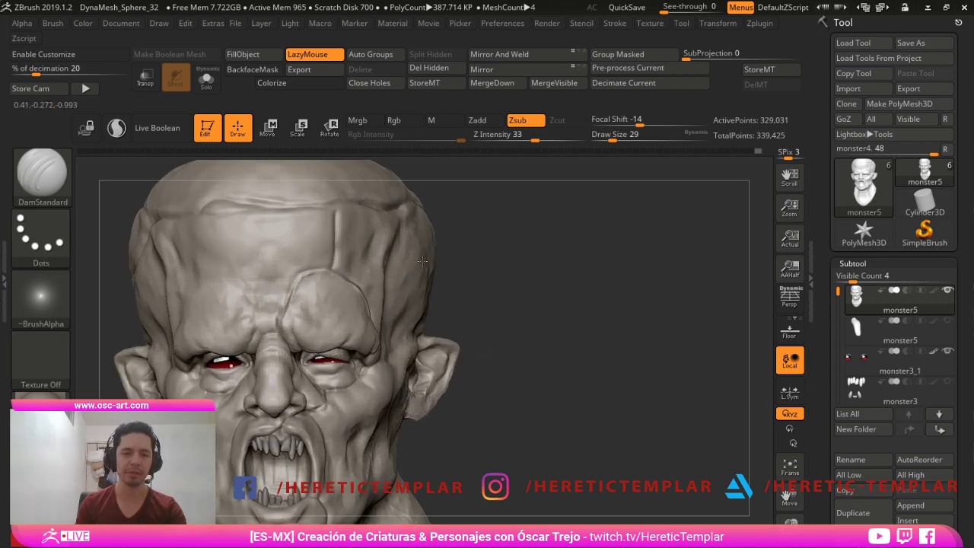
pyautogui.moveTo(596, 348); pyautogui.dragTo(640, 399)
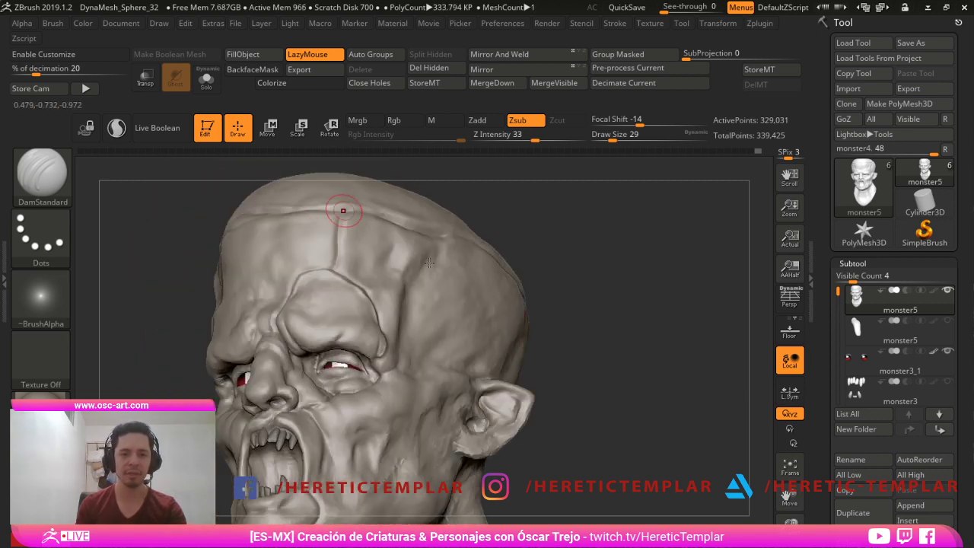
# - Deepen and widen the vertical forehead seam with the DamStandard brush at draw size 35
pyautogui.press('s')
pyautogui.moveTo(343, 213); pyautogui.dragTo(348, 219)
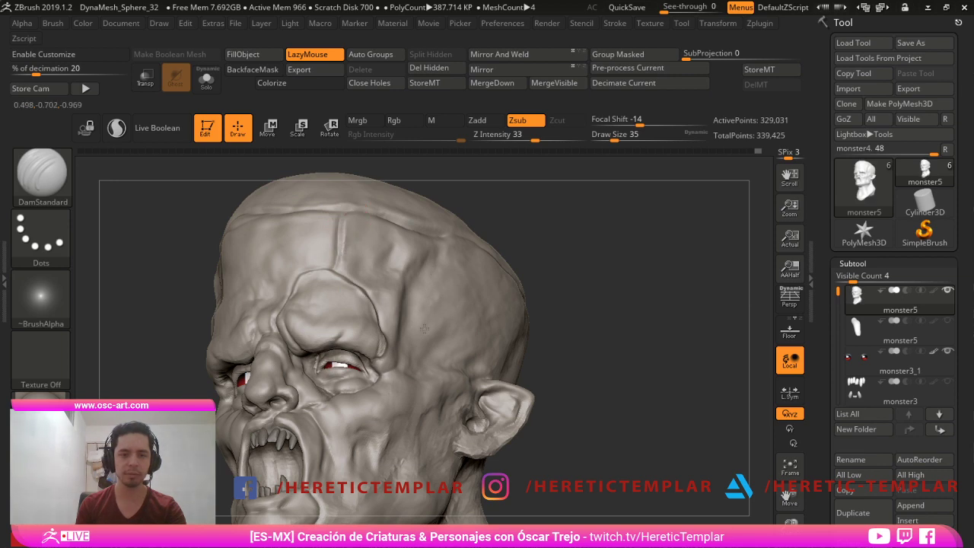
pyautogui.press('s')
pyautogui.moveTo(340, 267); pyautogui.dragTo(334, 271)
pyautogui.moveTo(598, 419); pyautogui.dragTo(749, 523)
pyautogui.moveTo(565, 409)
pyautogui.mouseDown()
pyautogui.moveTo(707, 510)
pyautogui.moveTo(719, 502)
pyautogui.moveTo(698, 456)
pyautogui.moveTo(621, 509)
pyautogui.mouseUp()
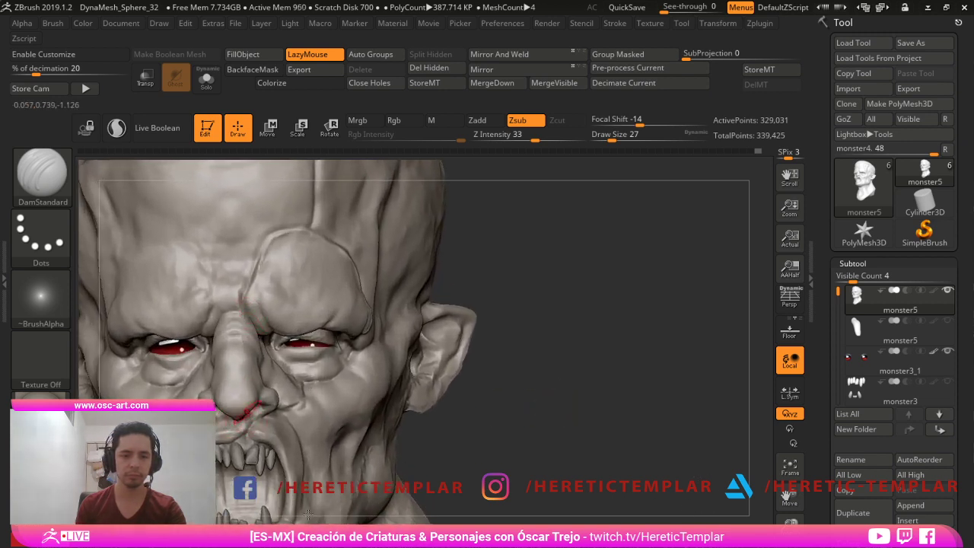
# - Make the teeth subtool monster4_1 active and reshape the upper teeth with the Move Topological brush, starting at draw size 41
pyautogui.moveTo(512, 458)
pyautogui.keyDown('alt'); pyautogui.mouseDown()
pyautogui.moveTo(499, 388)
pyautogui.moveTo(472, 364)
pyautogui.mouseUp(); pyautogui.keyUp('alt')
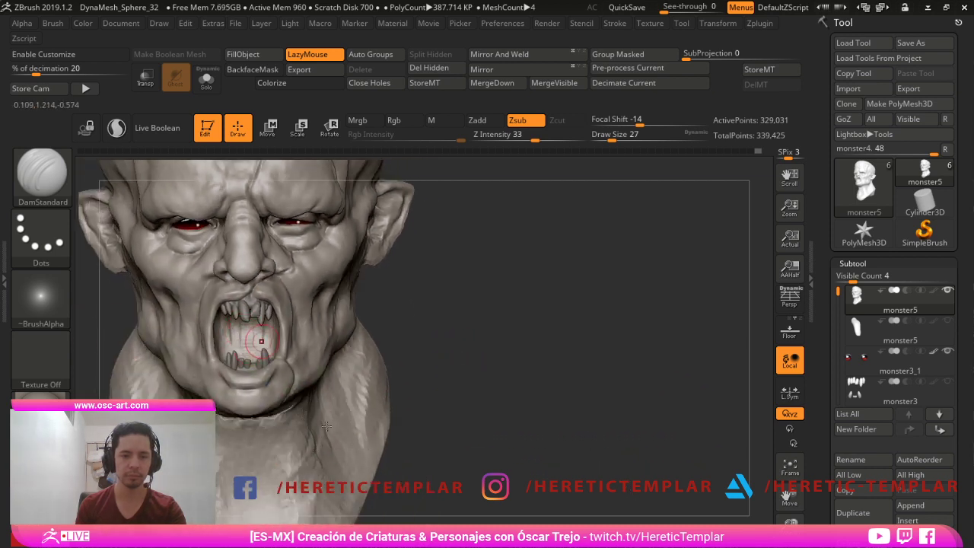
pyautogui.keyDown('alt'); pyautogui.click(260, 349); pyautogui.keyUp('alt')
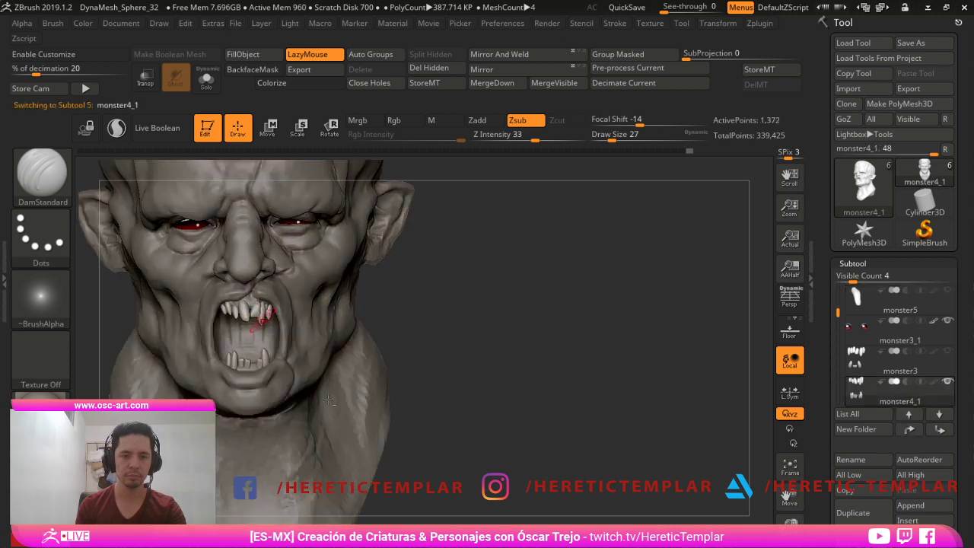
pyautogui.press('b')
pyautogui.press('m')
pyautogui.press('t')
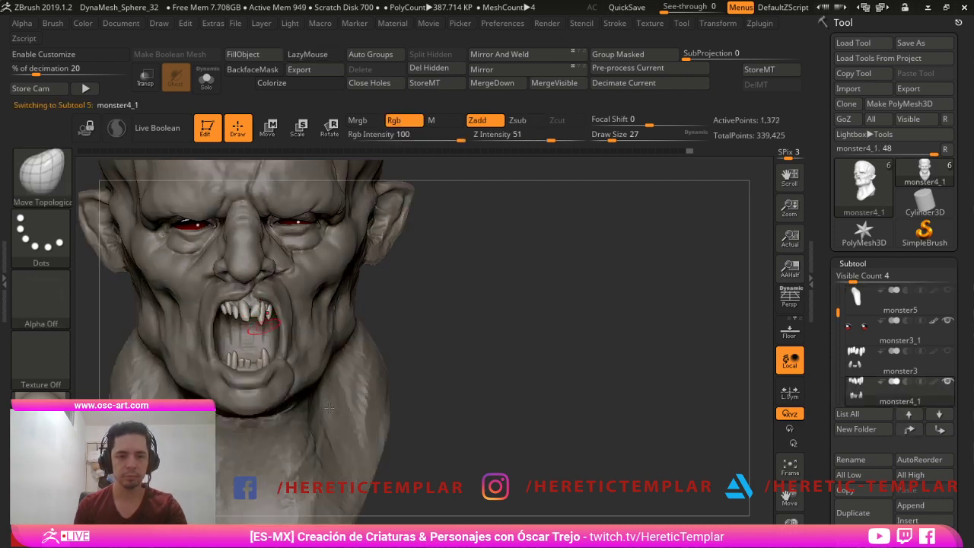
pyautogui.press('s')
pyautogui.moveTo(264, 327); pyautogui.dragTo(267, 327)
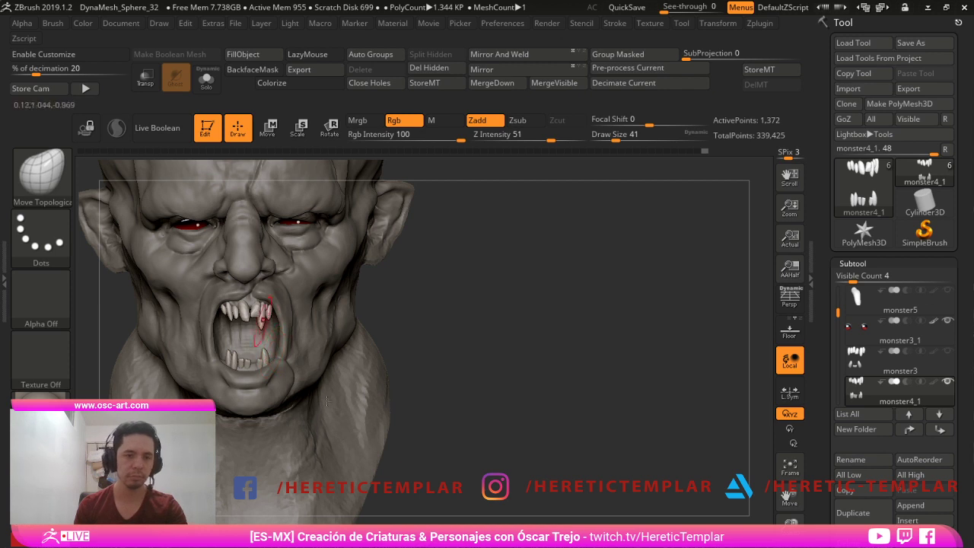
pyautogui.press(']')
pyautogui.press(']')
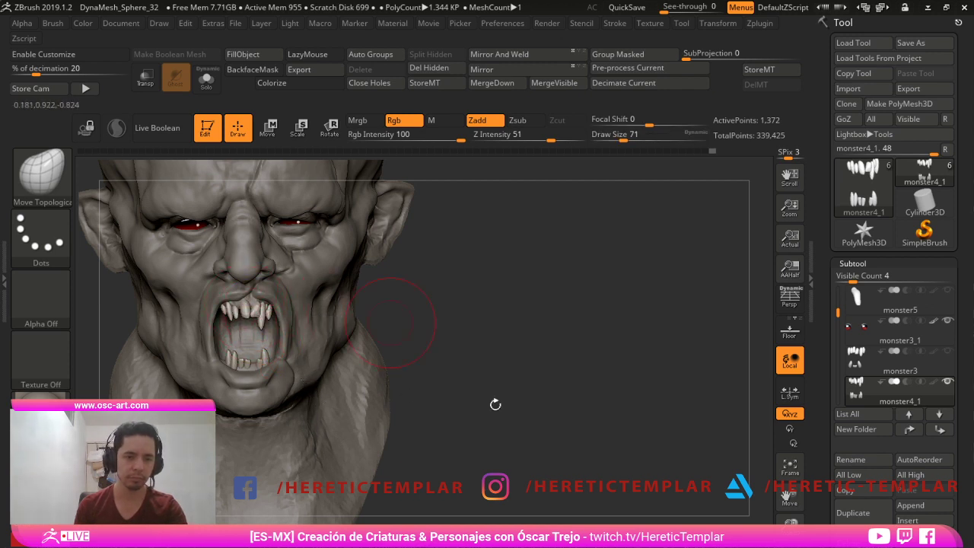
# - Adjust the placement of the teeth in profile with the Move Topological brush at draw size 132
pyautogui.moveTo(496, 404)
pyautogui.mouseDown()
pyautogui.moveTo(552, 404)
pyautogui.moveTo(544, 450)
pyautogui.mouseUp()
pyautogui.press(']')
pyautogui.press(']')
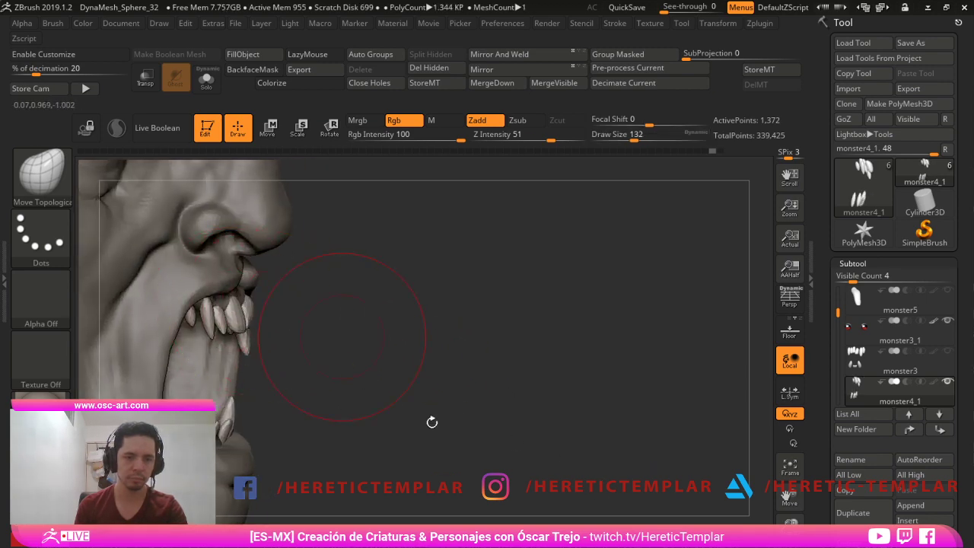
pyautogui.moveTo(432, 423); pyautogui.dragTo(377, 418)
pyautogui.keyDown('alt'); pyautogui.moveTo(471, 472); pyautogui.dragTo(469, 440); pyautogui.keyUp('alt')
# - Make the head subtool monster5 active and reshape both ears with the Move Topological brush at draw sizes 71 and 37
pyautogui.keyDown('alt'); pyautogui.click(300, 291); pyautogui.keyUp('alt')
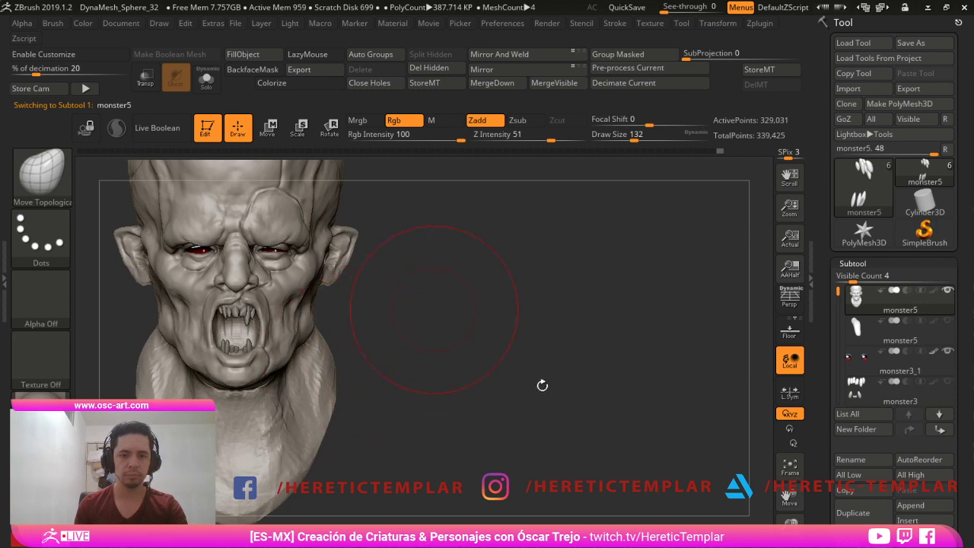
pyautogui.moveTo(542, 386); pyautogui.dragTo(528, 404)
pyautogui.press('s')
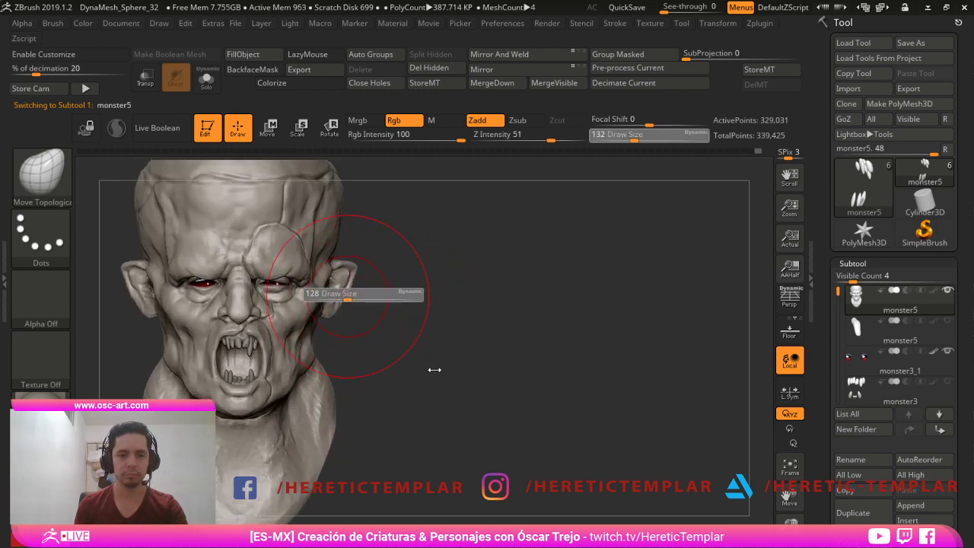
pyautogui.moveTo(348, 297); pyautogui.dragTo(350, 278)
pyautogui.press('s')
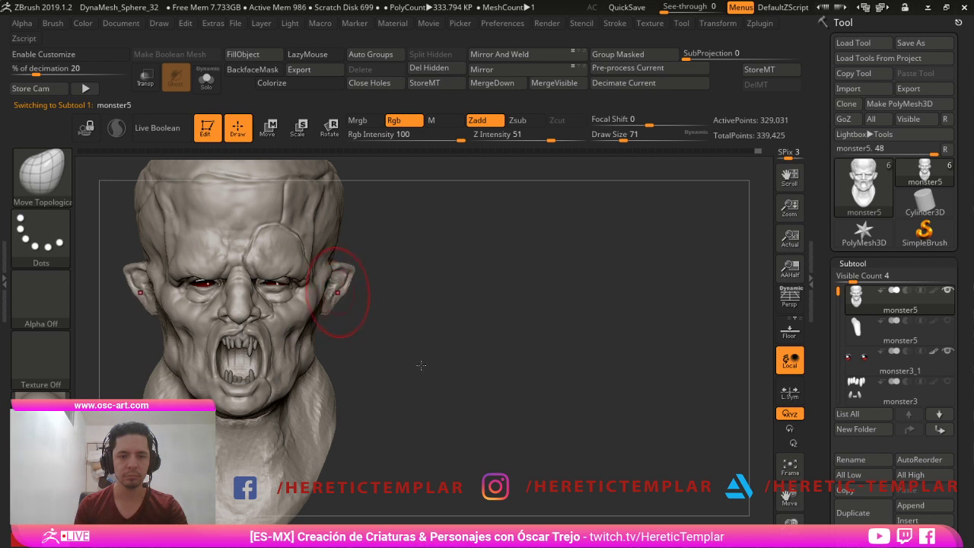
pyautogui.press('s')
pyautogui.moveTo(359, 286); pyautogui.dragTo(351, 274)
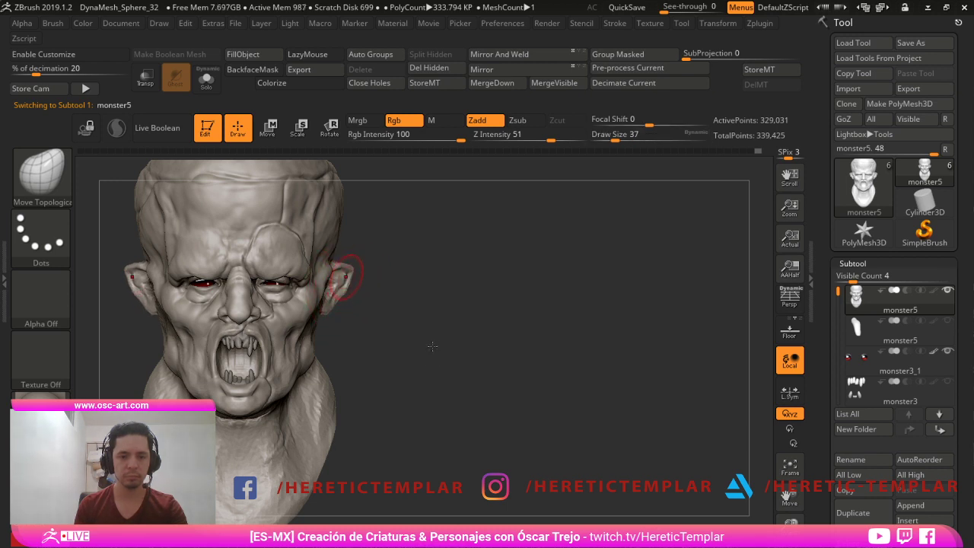
# - Adjust the brow and upper lid around the creature's right eye with the Move Topological brush at draw size 74
pyautogui.moveTo(435, 353)
pyautogui.mouseDown()
pyautogui.moveTo(498, 459)
pyautogui.moveTo(516, 404)
pyautogui.moveTo(577, 430)
pyautogui.moveTo(568, 470)
pyautogui.mouseUp()
pyautogui.press('s')
pyautogui.moveTo(289, 311); pyautogui.dragTo(242, 285)
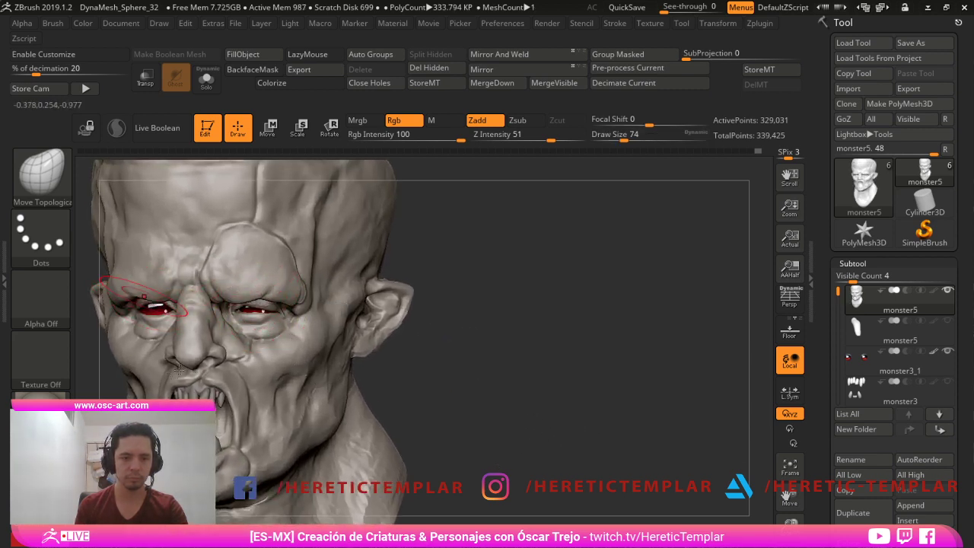
pyautogui.moveTo(487, 439); pyautogui.dragTo(475, 448)
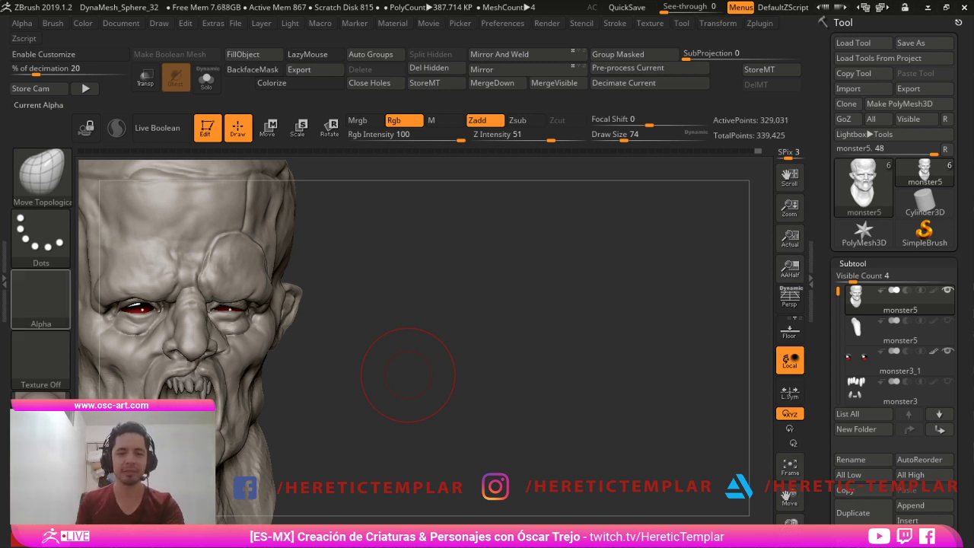
# - Fill in the inner and upper edge of the skin patch above the left brow with the Clay brush at draw size 56
pyautogui.moveTo(526, 424); pyautogui.dragTo(576, 400)
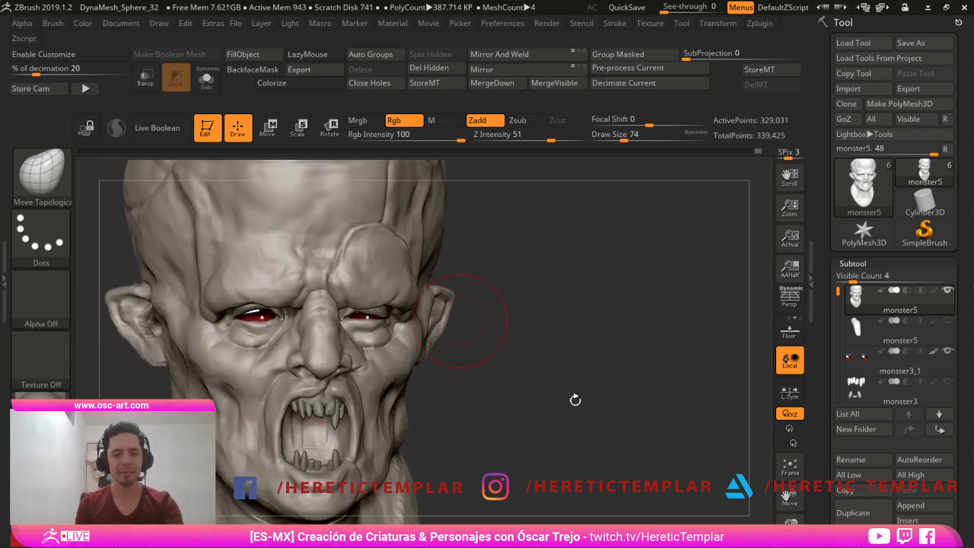
pyautogui.press('b')
pyautogui.press('s')
pyautogui.press('t')
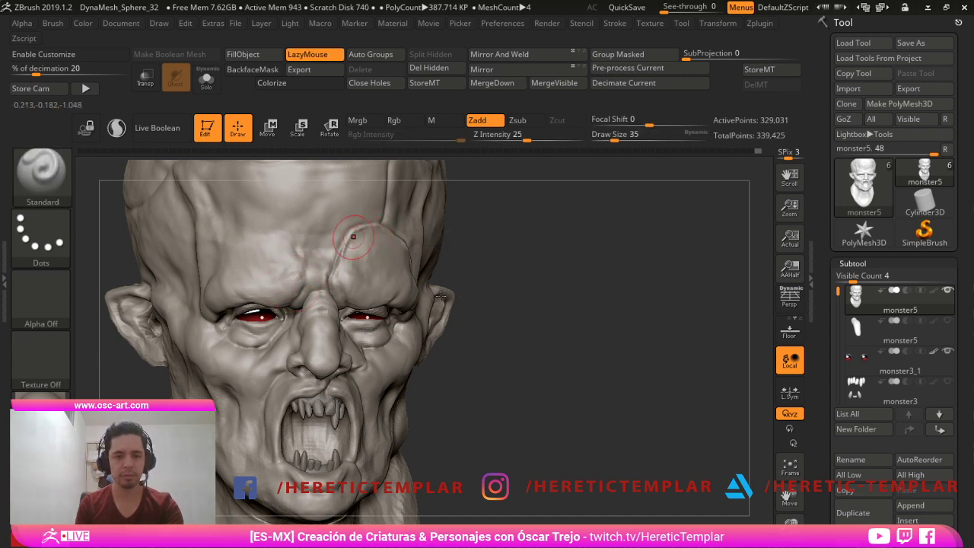
pyautogui.press('b')
pyautogui.press('c')
pyautogui.press('l')
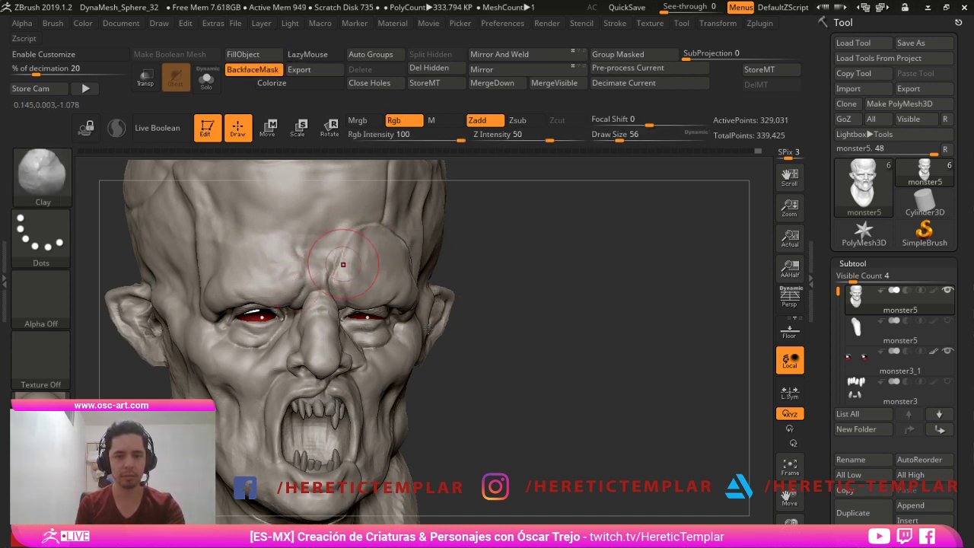
pyautogui.moveTo(343, 265)
pyautogui.mouseDown()
pyautogui.moveTo(362, 243)
pyautogui.moveTo(374, 257)
pyautogui.mouseUp()
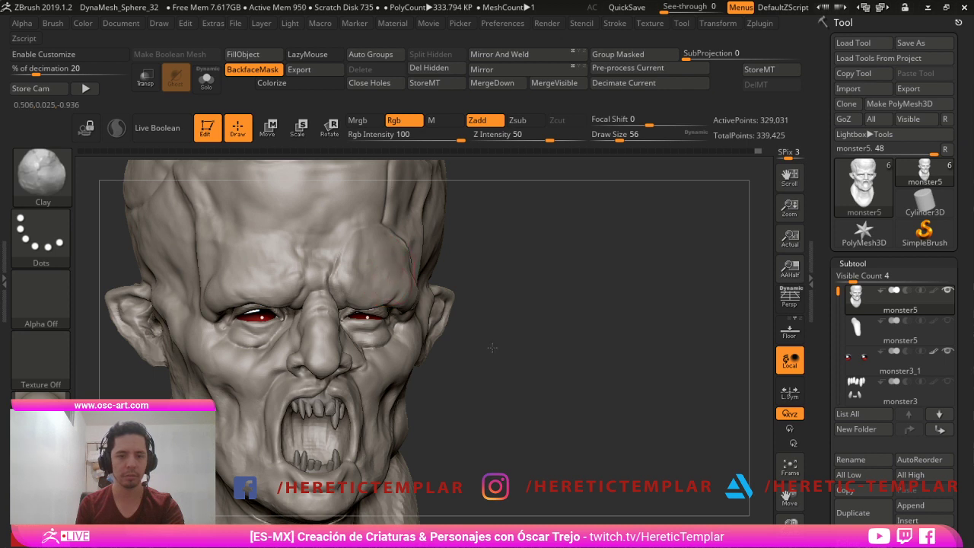
pyautogui.moveTo(630, 377); pyautogui.dragTo(593, 370)
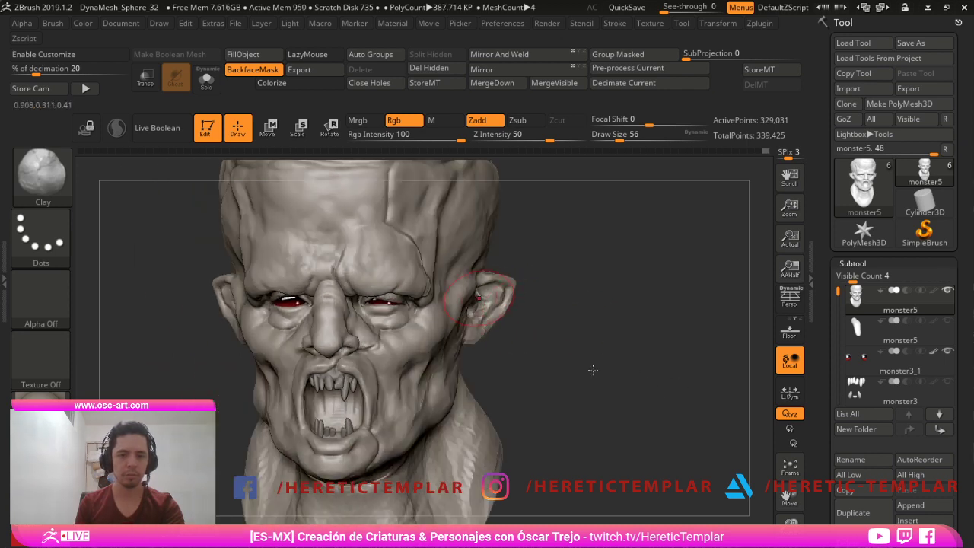
pyautogui.moveTo(371, 244)
pyautogui.mouseDown()
pyautogui.moveTo(358, 231)
pyautogui.moveTo(359, 258)
pyautogui.moveTo(300, 236)
pyautogui.moveTo(292, 254)
pyautogui.mouseUp()
# - Carve the skull seam across the creature's right side of the forehead with the DamStandard brush at draw size 37
pyautogui.keyDown('alt'); pyautogui.moveTo(213, 256); pyautogui.dragTo(220, 361); pyautogui.keyUp('alt')
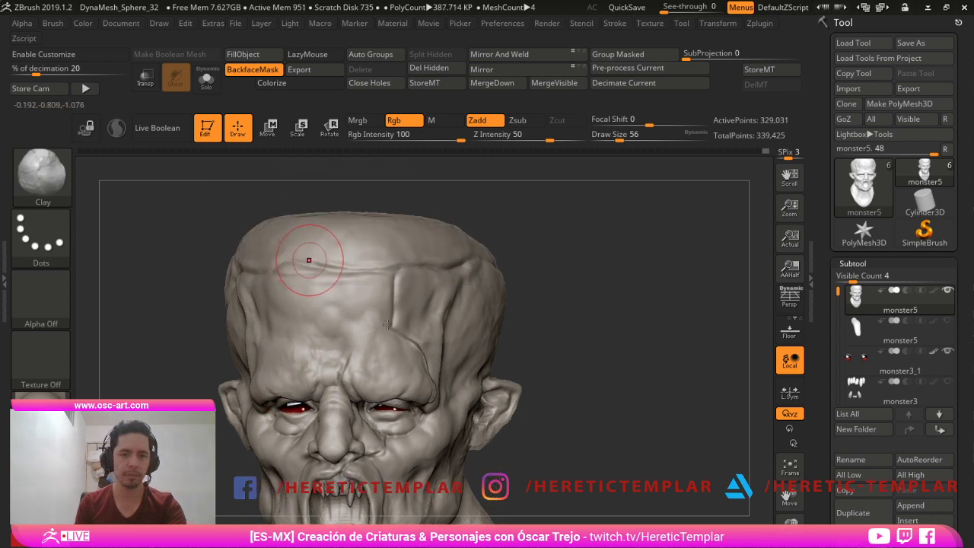
pyautogui.press('b')
pyautogui.press('d')
pyautogui.press('s')
pyautogui.press('[')
pyautogui.press('[')
pyautogui.moveTo(275, 270); pyautogui.dragTo(288, 261)
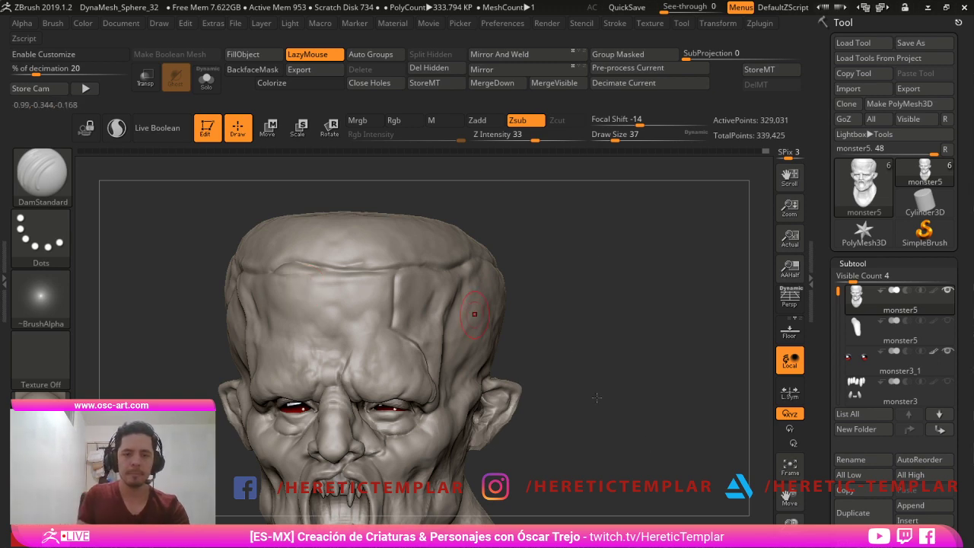
# - Recut the vertical seam between the skin patch and the skull seam with the DamStandard brush, reducing the draw size to 33
pyautogui.moveTo(602, 240)
pyautogui.mouseDown()
pyautogui.moveTo(692, 453)
pyautogui.moveTo(583, 444)
pyautogui.mouseUp()
pyautogui.moveTo(393, 330); pyautogui.dragTo(393, 273)
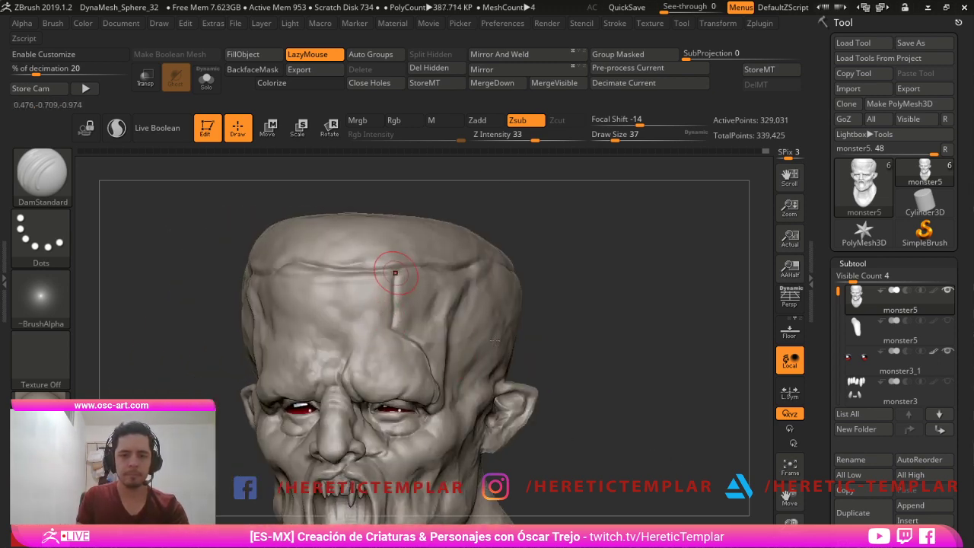
pyautogui.press('[')
pyautogui.moveTo(453, 267)
pyautogui.mouseDown()
pyautogui.moveTo(395, 272)
pyautogui.moveTo(400, 288)
pyautogui.mouseUp()
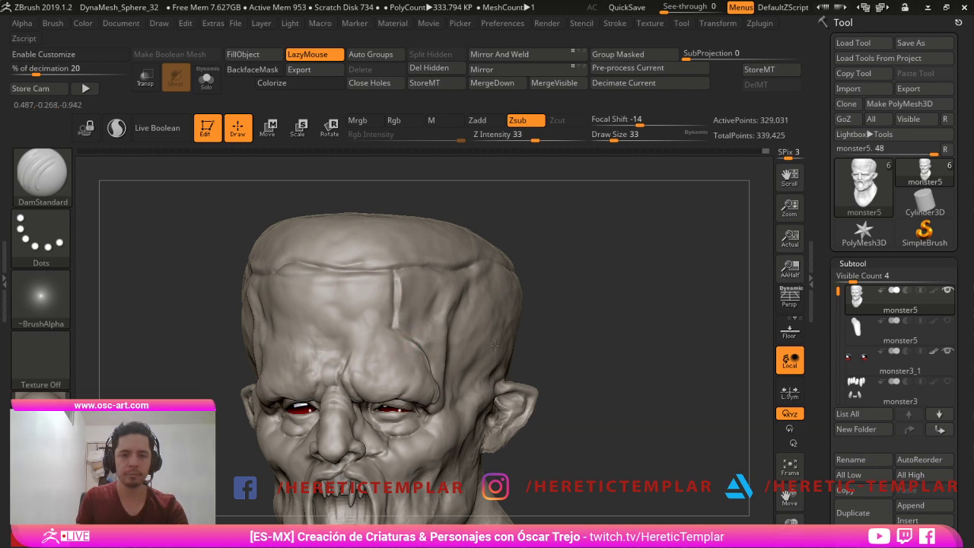
# - Carve creases into the creature's left cheek below the eye with the DamStandard brush at draw size 44
pyautogui.keyDown('alt'); pyautogui.moveTo(716, 457); pyautogui.dragTo(735, 422); pyautogui.keyUp('alt')
pyautogui.moveTo(736, 423)
pyautogui.keyDown('alt'); pyautogui.mouseDown()
pyautogui.moveTo(690, 373)
pyautogui.moveTo(686, 432)
pyautogui.moveTo(700, 468)
pyautogui.mouseUp(); pyautogui.keyUp('alt')
pyautogui.moveTo(700, 468)
pyautogui.keyDown('alt'); pyautogui.mouseDown()
pyautogui.moveTo(706, 434)
pyautogui.moveTo(636, 440)
pyautogui.mouseUp(); pyautogui.keyUp('alt')
pyautogui.press(']')
pyautogui.press(']')
pyautogui.press(']')
pyautogui.press(']')
pyautogui.press(']')
pyautogui.press(']')
pyautogui.press(']')
pyautogui.press(']')
pyautogui.press(']')
pyautogui.keyDown('alt'); pyautogui.moveTo(314, 412); pyautogui.dragTo(356, 436); pyautogui.keyUp('alt')
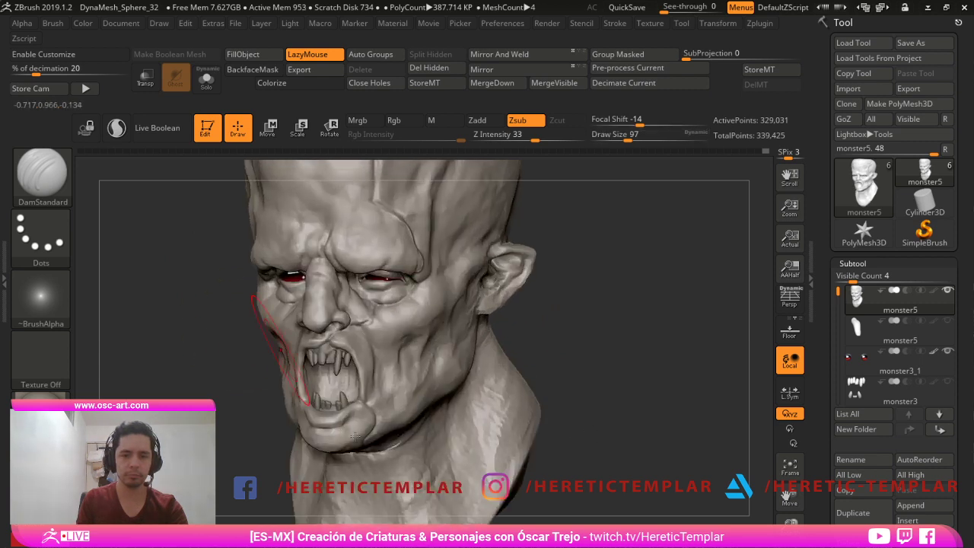
pyautogui.press('[')
pyautogui.press('[')
pyautogui.press('[')
pyautogui.press('[')
pyautogui.press('[')
pyautogui.press('[')
pyautogui.press('[')
pyautogui.press('[')
pyautogui.press('[')
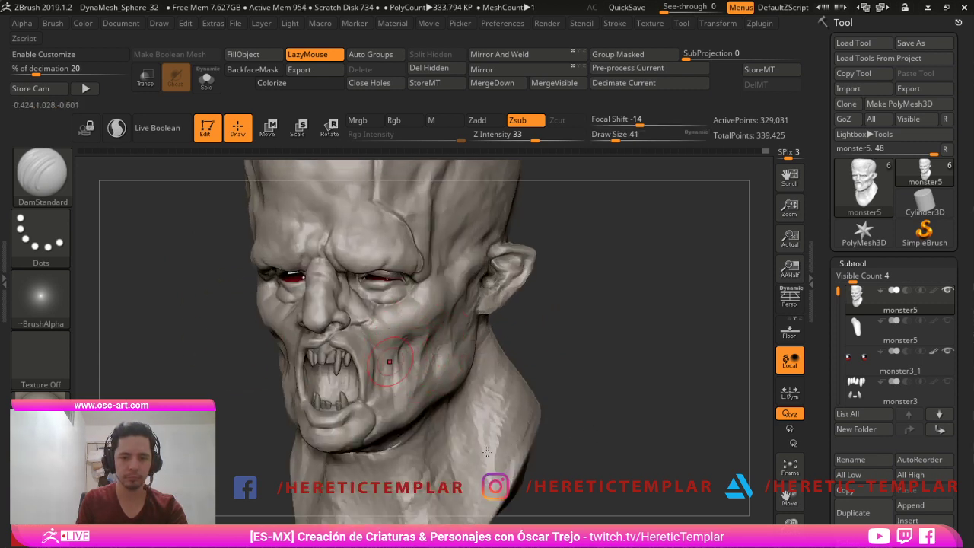
pyautogui.press(']')
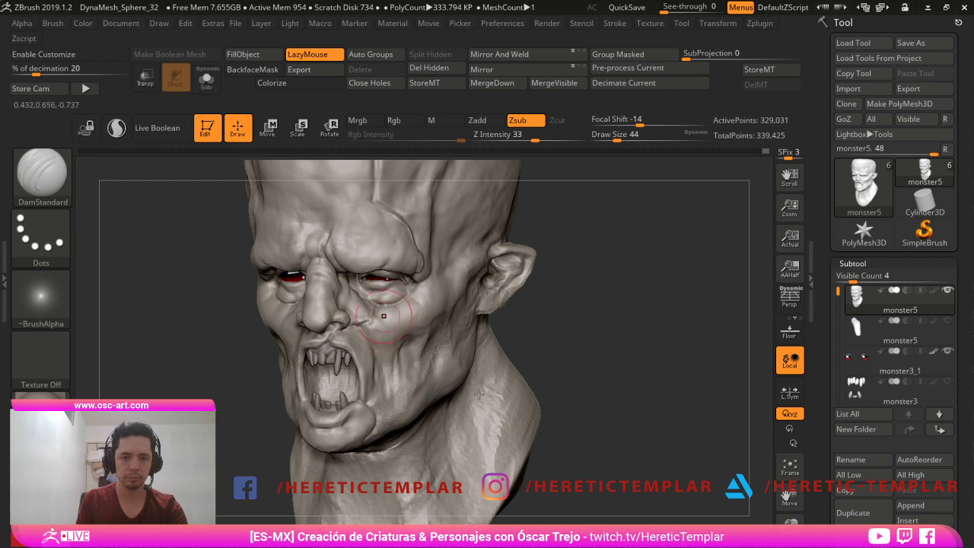
# - Build up the folds on the creature's left cheek beside the mouth with the Clay brush at draw size 35
pyautogui.press('b')
pyautogui.press('c')
pyautogui.press('l')
pyautogui.press('s')
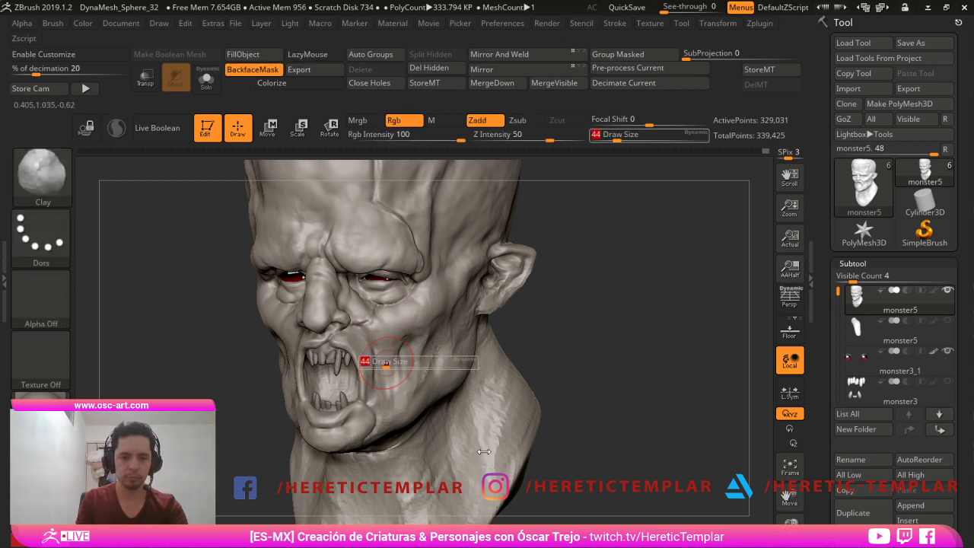
pyautogui.moveTo(386, 361); pyautogui.dragTo(383, 360)
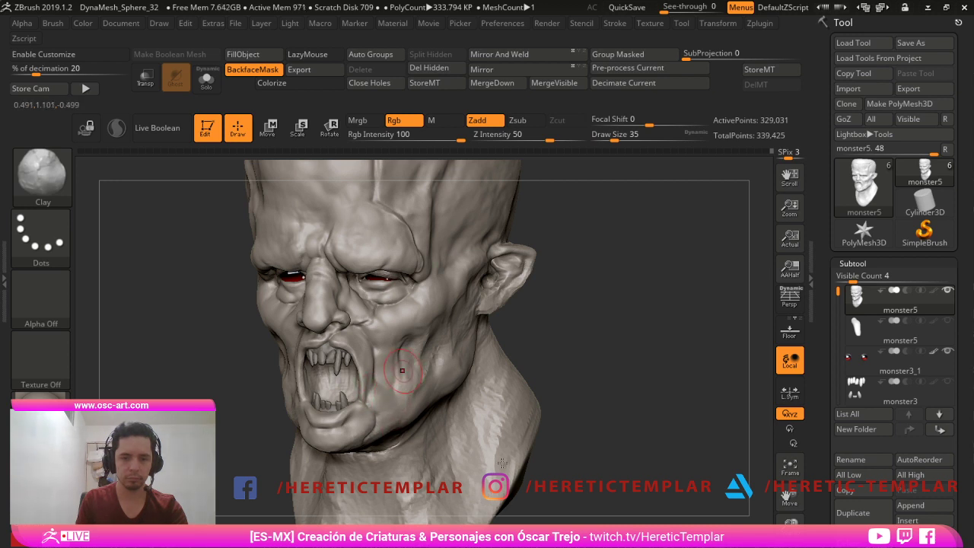
# - Fill out the wider hollow of the creature's left cheek with the Clay brush, ending at draw size 68
pyautogui.press('s')
pyautogui.moveTo(404, 391); pyautogui.dragTo(412, 391)
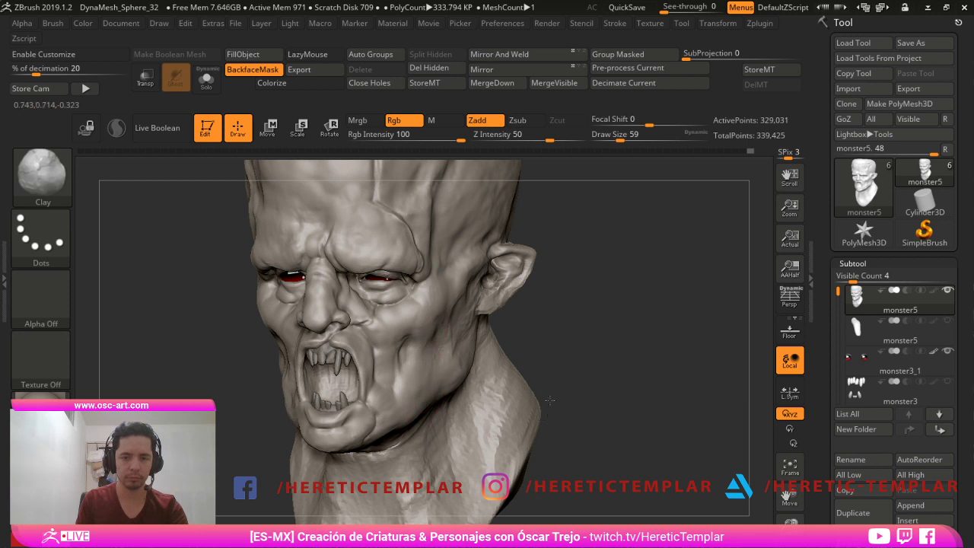
pyautogui.moveTo(731, 395); pyautogui.dragTo(519, 446)
pyautogui.press(']')
pyautogui.press(']')
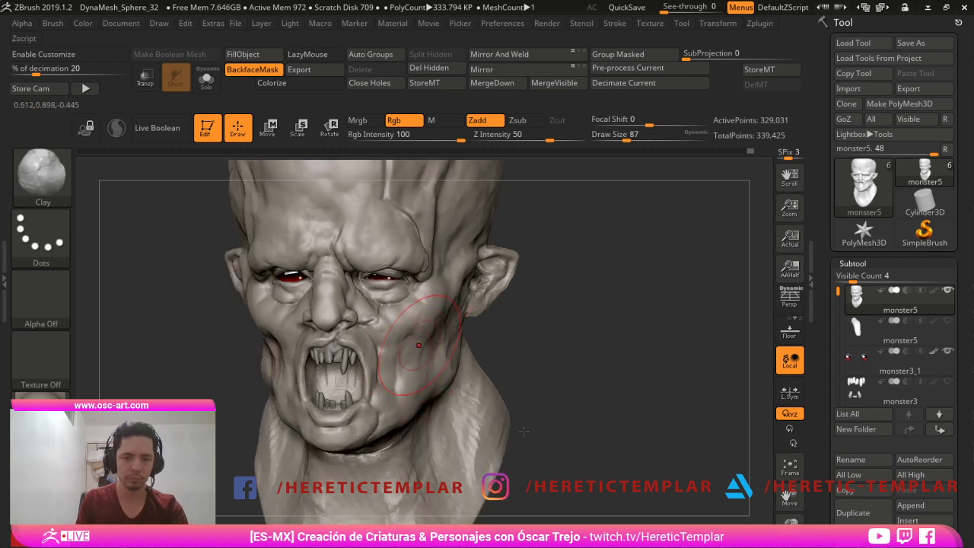
pyautogui.press('[')
pyautogui.press('[')
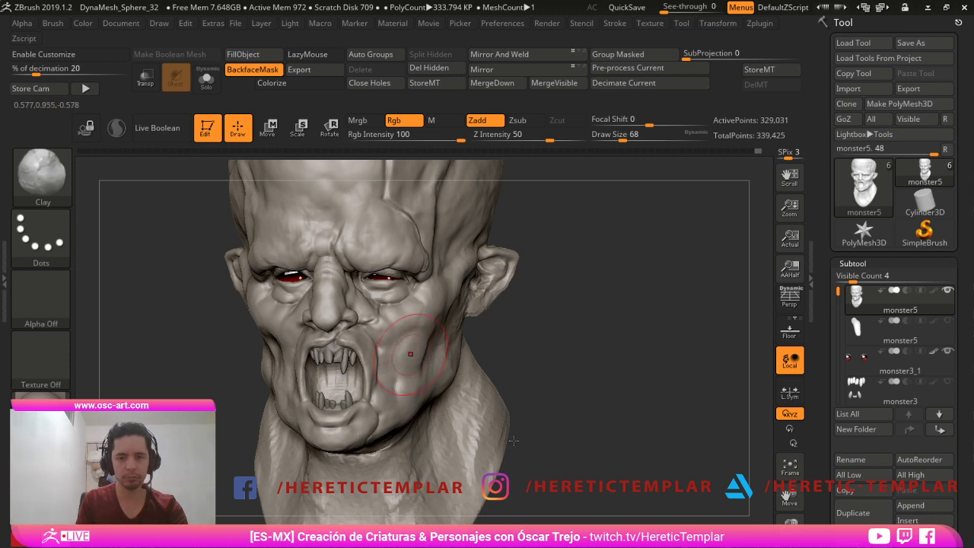
pyautogui.moveTo(602, 404)
pyautogui.mouseDown()
pyautogui.moveTo(621, 445)
pyautogui.moveTo(598, 448)
pyautogui.mouseUp()
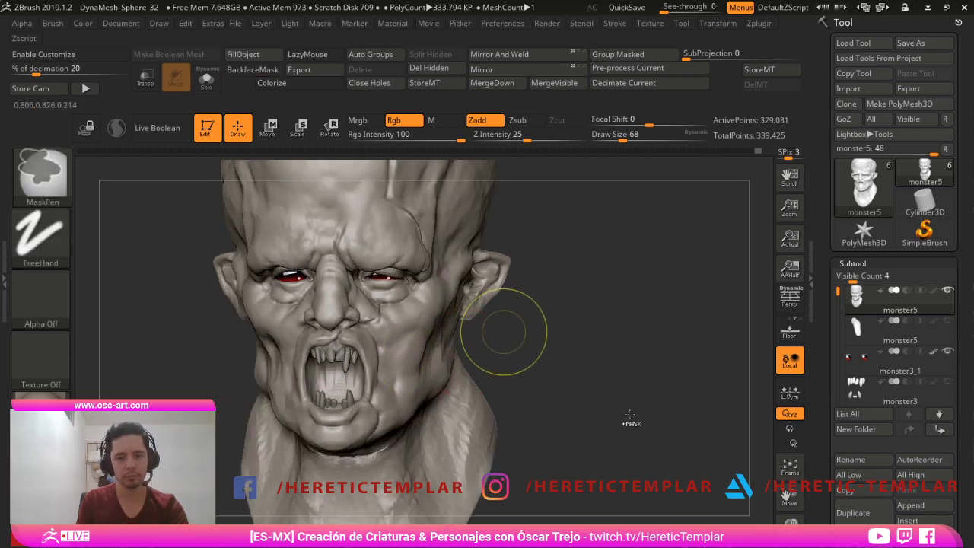
# - Raise fleshy bumps on the creature's left cheek with the Standard brush at draw size 54
pyautogui.moveTo(638, 415); pyautogui.dragTo(569, 423)
pyautogui.press('b')
pyautogui.press('s')
pyautogui.press('t')
pyautogui.press('s')
pyautogui.moveTo(412, 345); pyautogui.dragTo(406, 375)
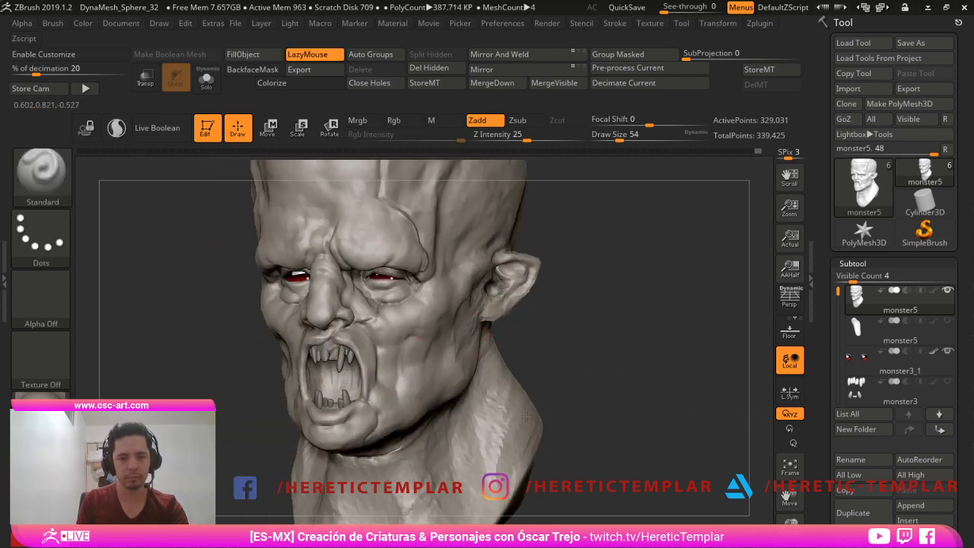
pyautogui.press(']')
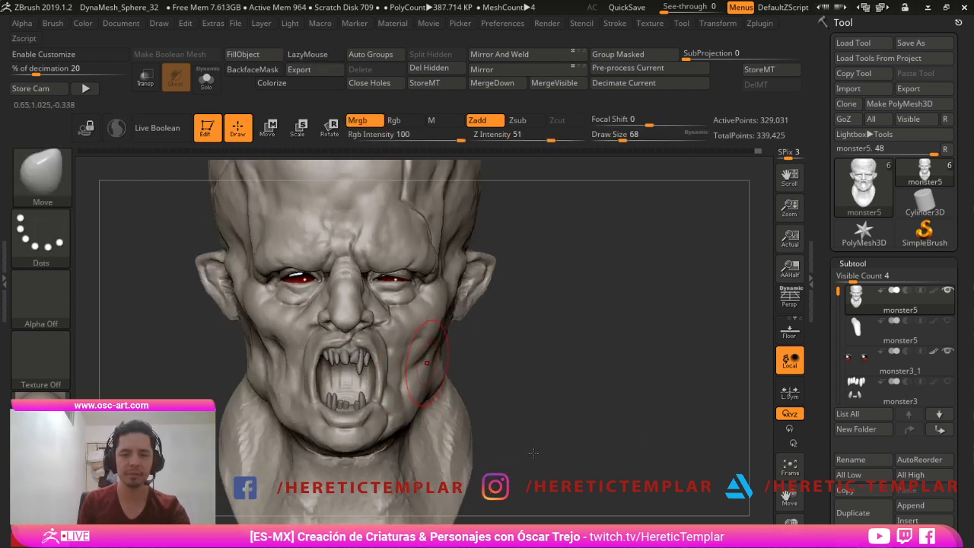
# - Flatten the side of the creature's left jaw below the ear with the TrimDynamic brush at draw size 112
pyautogui.moveTo(531, 369); pyautogui.dragTo(453, 352)
pyautogui.press('b')
pyautogui.press('t')
pyautogui.press('d')
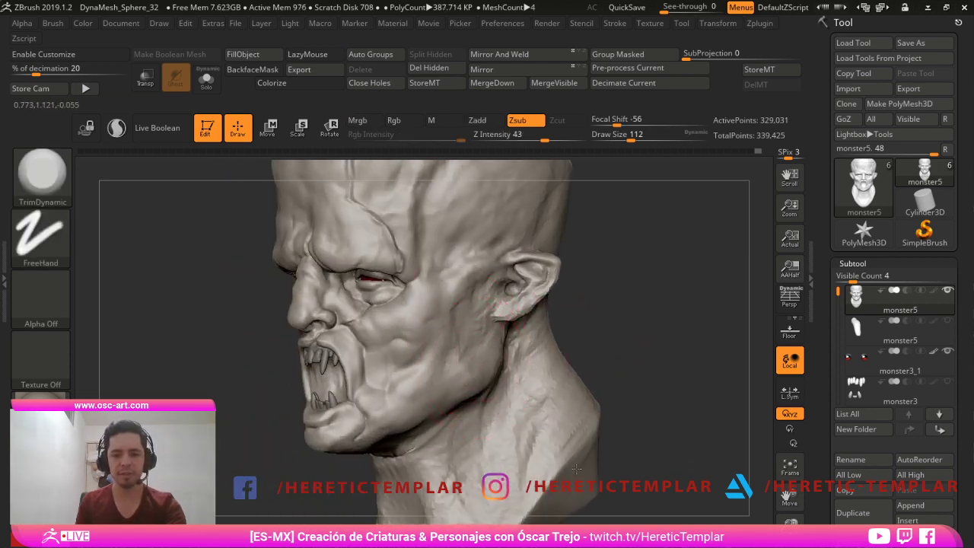
# - Build up the back of the creature's left jaw in front of the earlobe with the Clay brush at draw size 62
pyautogui.press('b')
pyautogui.press('c')
pyautogui.press('l')
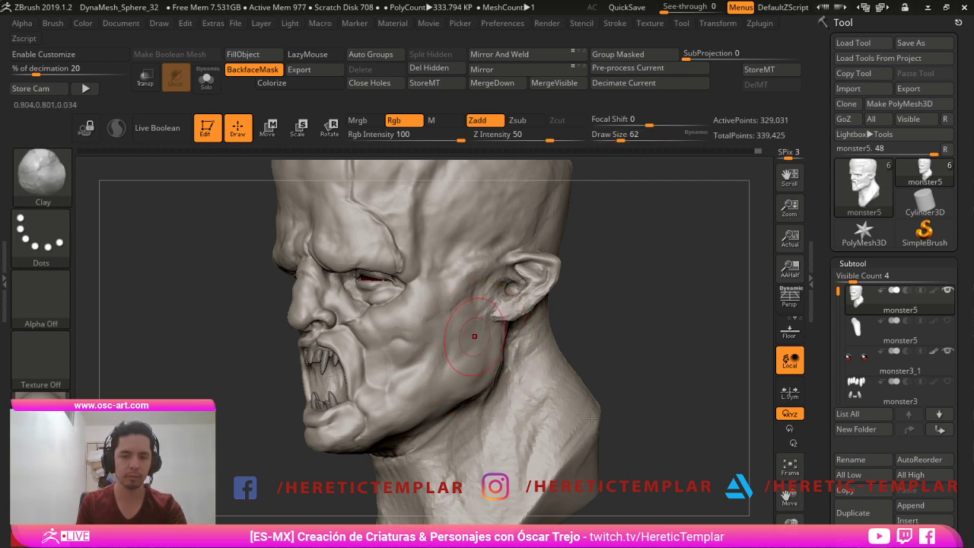
pyautogui.press(']')
# - Add volume along the creature's left jaw and lower cheek with the Standard brush at draw size 71
pyautogui.moveTo(491, 389)
pyautogui.mouseDown()
pyautogui.moveTo(507, 359)
pyautogui.moveTo(470, 403)
pyautogui.moveTo(441, 419)
pyautogui.moveTo(422, 408)
pyautogui.mouseUp()
pyautogui.press('b')
pyautogui.press('s')
pyautogui.press('t')
pyautogui.press('s')
pyautogui.moveTo(350, 484)
pyautogui.mouseDown()
pyautogui.moveTo(296, 464)
pyautogui.moveTo(322, 457)
pyautogui.moveTo(344, 433)
pyautogui.mouseUp()
pyautogui.press('s')
pyautogui.press('s')
pyautogui.moveTo(434, 456)
pyautogui.mouseDown()
pyautogui.moveTo(420, 456)
pyautogui.moveTo(463, 441)
pyautogui.moveTo(459, 426)
pyautogui.moveTo(454, 452)
pyautogui.mouseUp()
pyautogui.moveTo(347, 484); pyautogui.dragTo(402, 489)
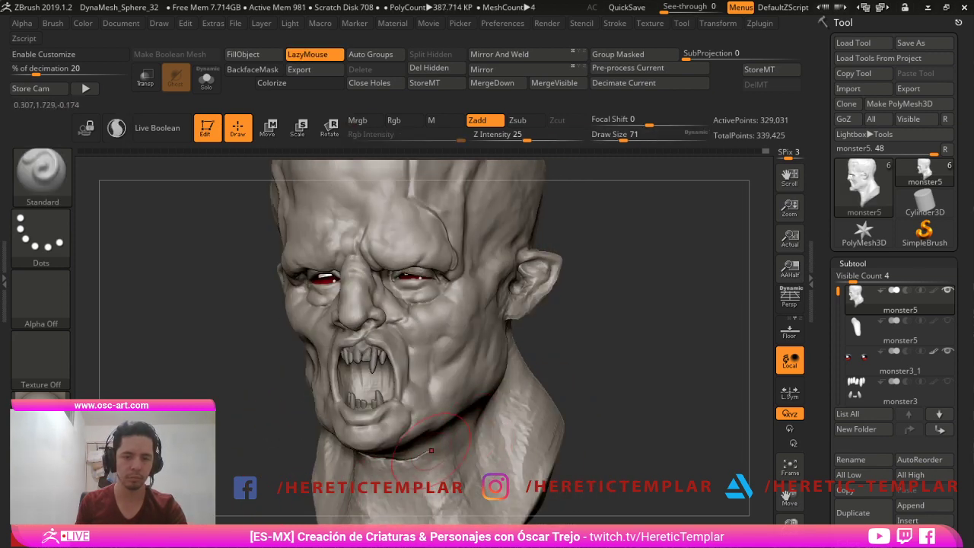
pyautogui.press('shift')
pyautogui.moveTo(183, 358); pyautogui.dragTo(220, 357)
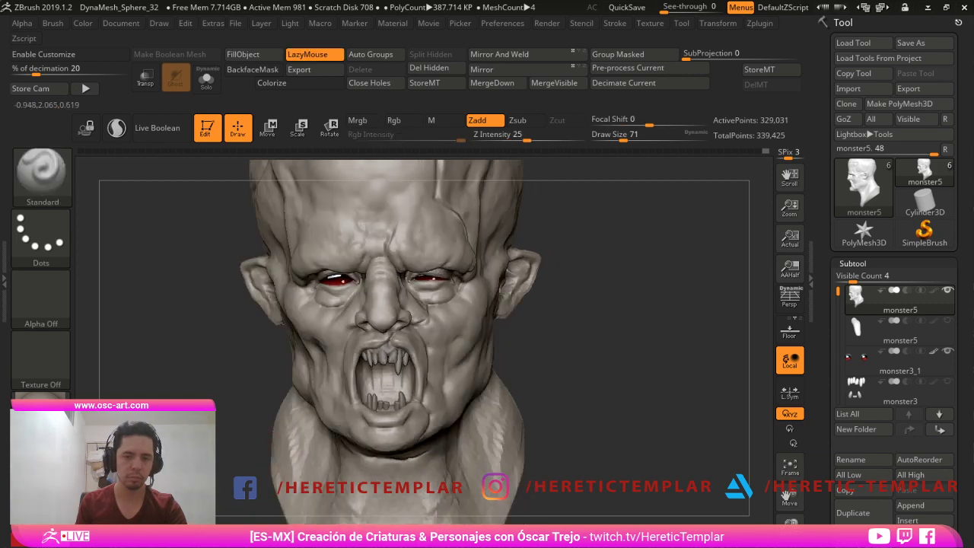
# - Deepen the creases in the creature's right cheek beside the mouth with the DamStandard brush at draw size 54
pyautogui.moveTo(526, 351); pyautogui.dragTo(559, 354)
pyautogui.press('b')
pyautogui.press('d')
pyautogui.press('s')
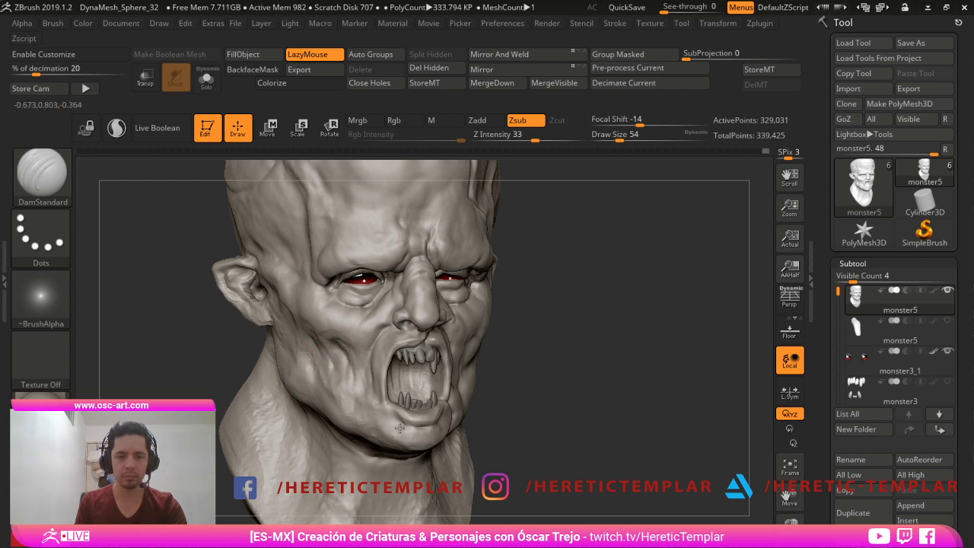
pyautogui.moveTo(318, 343); pyautogui.dragTo(333, 371)
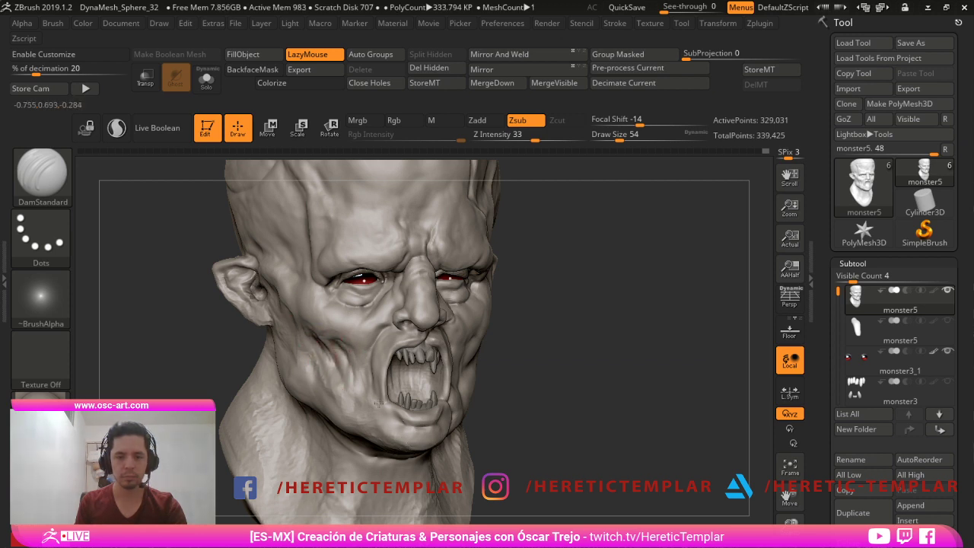
pyautogui.moveTo(526, 388); pyautogui.dragTo(415, 399)
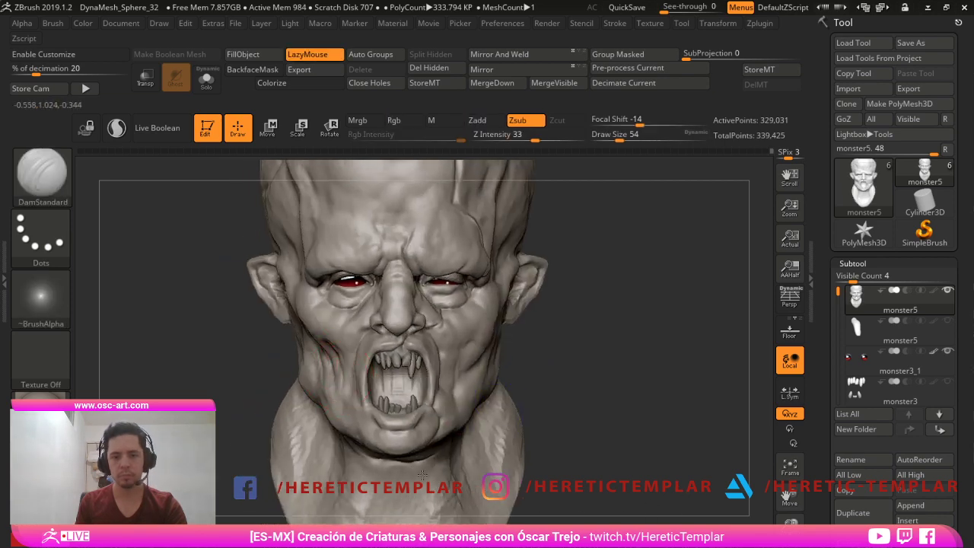
# - Smooth the rough surface on the left side of the creature's neck with the Smooth brush at draw size 104
pyautogui.keyDown('alt'); pyautogui.moveTo(263, 369); pyautogui.dragTo(198, 445); pyautogui.keyUp('alt')
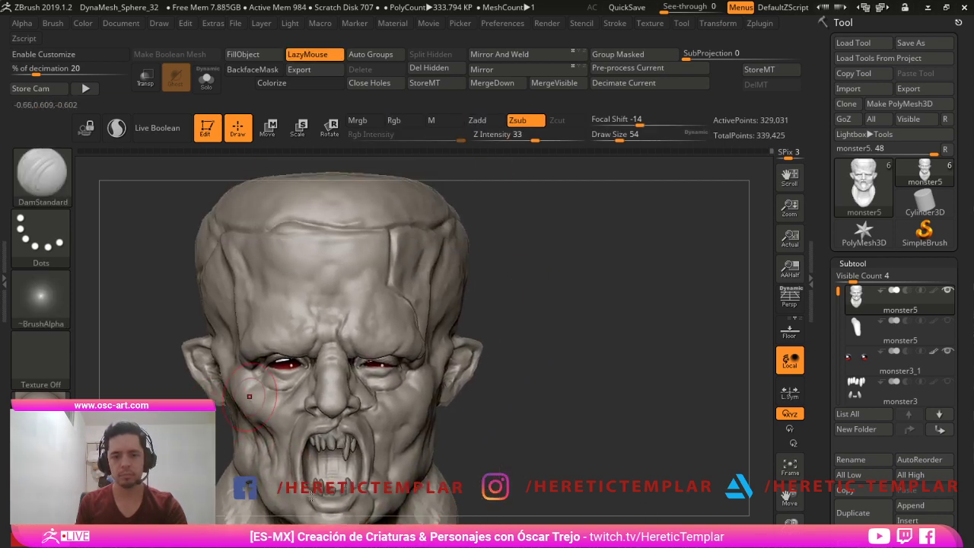
pyautogui.keyDown('alt'); pyautogui.moveTo(544, 402); pyautogui.dragTo(538, 369); pyautogui.keyUp('alt')
pyautogui.moveTo(684, 484); pyautogui.dragTo(648, 481, button='right')
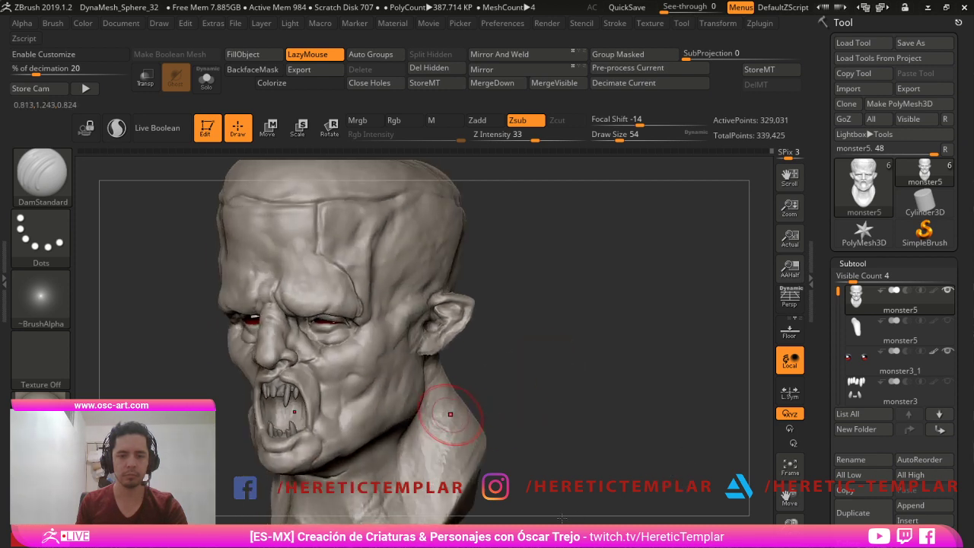
pyautogui.press('shift')
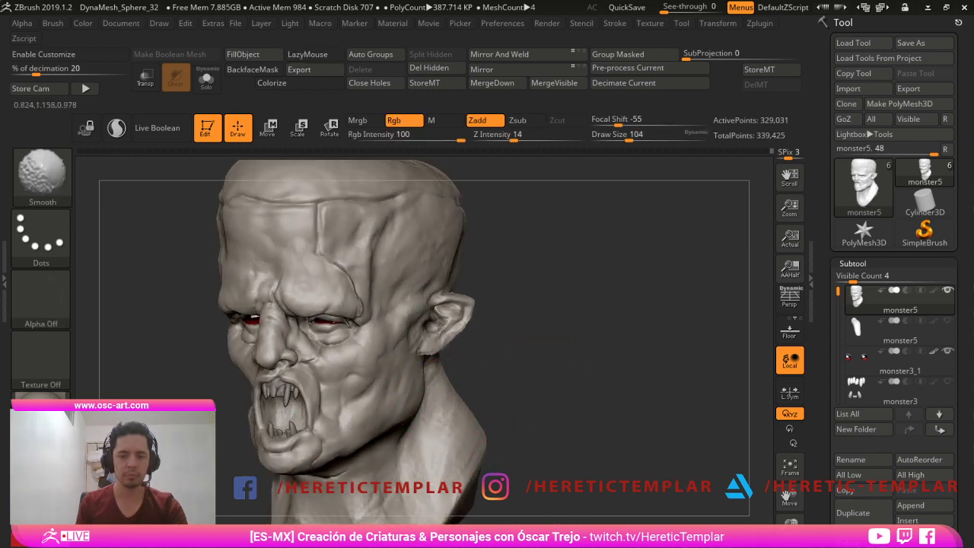
pyautogui.keyDown('alt'); pyautogui.moveTo(607, 542); pyautogui.dragTo(606, 505); pyautogui.keyUp('alt')
pyautogui.press('shift')
pyautogui.moveTo(662, 464)
pyautogui.mouseDown()
pyautogui.moveTo(706, 415)
pyautogui.moveTo(695, 478)
pyautogui.moveTo(706, 417)
pyautogui.moveTo(639, 469)
pyautogui.moveTo(665, 476)
pyautogui.moveTo(665, 525)
pyautogui.moveTo(664, 504)
pyautogui.moveTo(674, 525)
pyautogui.moveTo(666, 481)
pyautogui.moveTo(648, 491)
pyautogui.moveTo(691, 517)
pyautogui.mouseUp()
pyautogui.press('shift')
pyautogui.press('s')
pyautogui.click(626, 470)
# - Enlarge the canvas by hiding the interface panels, then show the tongue subtool and make it active
pyautogui.press('Tab')
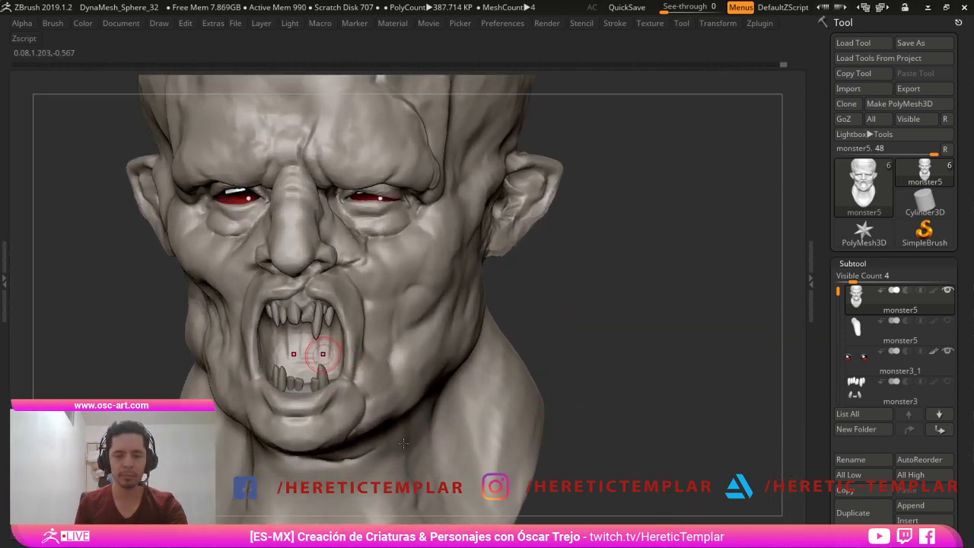
pyautogui.click(948, 321)
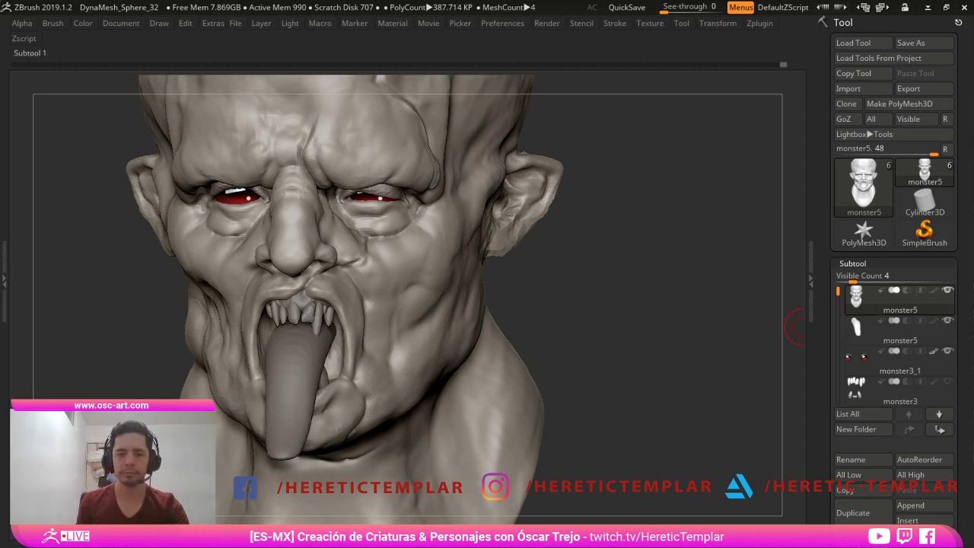
pyautogui.keyDown('alt'); pyautogui.moveTo(559, 374); pyautogui.dragTo(562, 351); pyautogui.keyUp('alt')
pyautogui.moveTo(562, 350); pyautogui.dragTo(597, 345)
pyautogui.keyDown('alt'); pyautogui.click(402, 403); pyautogui.keyUp('alt')
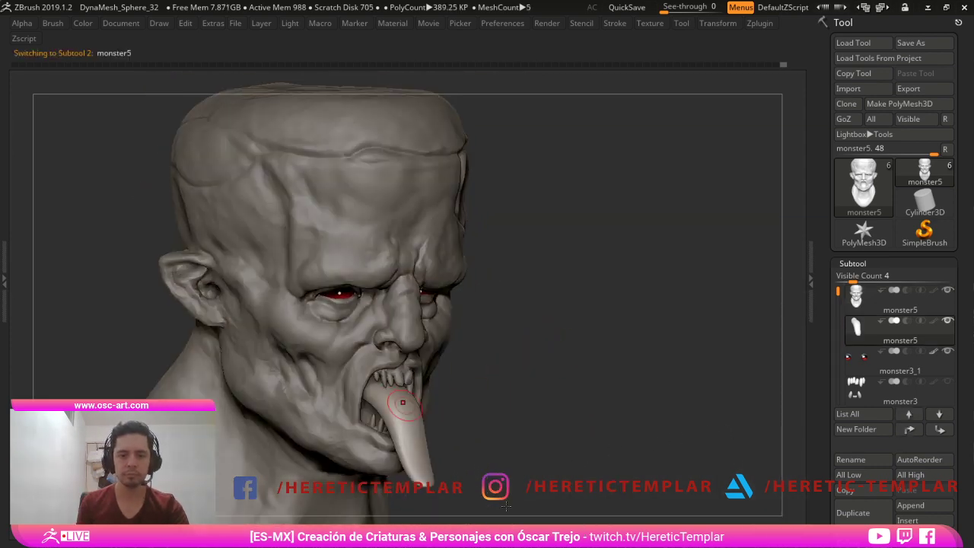
# - Bend the protruding tongue downward over the lower lip, working from the side with a larger brush
pyautogui.moveTo(506, 506); pyautogui.dragTo(551, 503)
pyautogui.moveTo(400, 414); pyautogui.dragTo(407, 436)
pyautogui.press('s')
pyautogui.moveTo(411, 435); pyautogui.dragTo(427, 434)
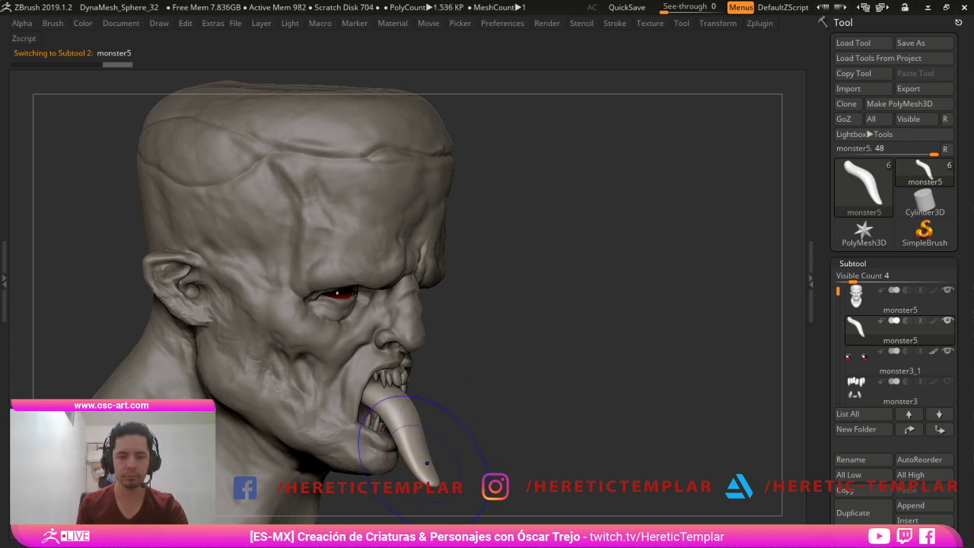
pyautogui.press('space')
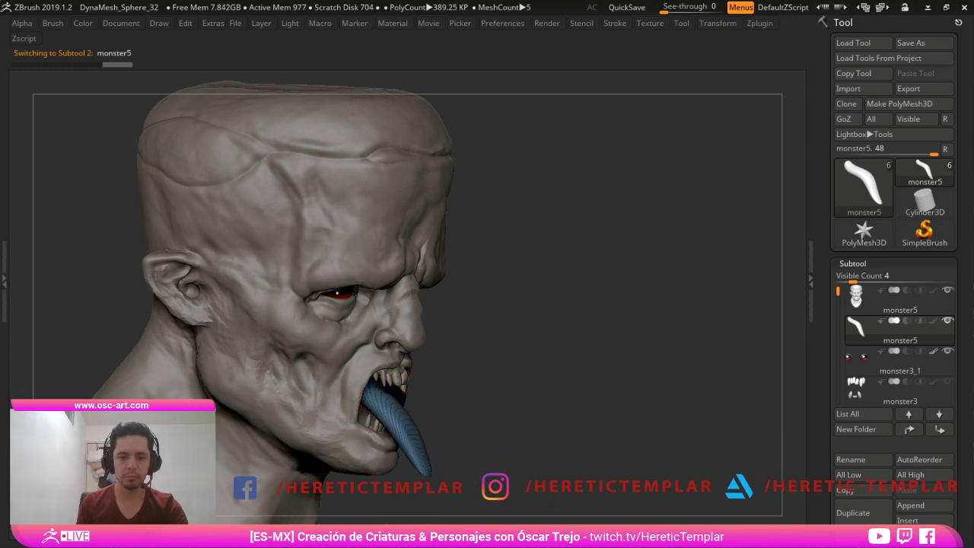
# - Push the tongue back inside the open mouth and curve it along the lower jaw in side view
pyautogui.moveTo(677, 499); pyautogui.dragTo(551, 507)
pyautogui.moveTo(641, 487); pyautogui.dragTo(468, 500)
pyautogui.press('s')
pyautogui.click(244, 391)
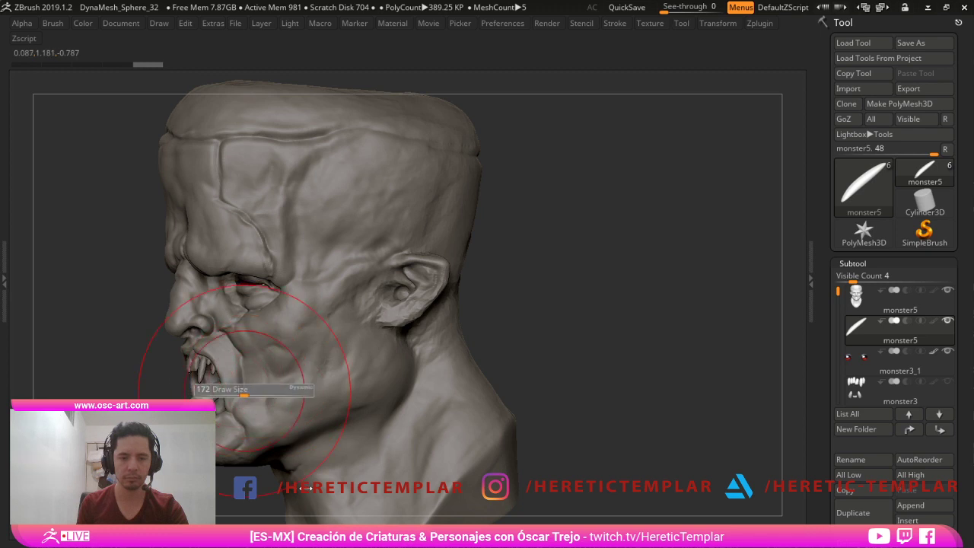
pyautogui.moveTo(242, 370)
pyautogui.mouseDown()
pyautogui.moveTo(228, 381)
pyautogui.moveTo(211, 373)
pyautogui.moveTo(207, 358)
pyautogui.moveTo(216, 357)
pyautogui.mouseUp()
pyautogui.press('s')
pyautogui.moveTo(223, 390)
pyautogui.mouseDown()
pyautogui.moveTo(213, 382)
pyautogui.moveTo(187, 415)
pyautogui.mouseUp()
pyautogui.click(215, 393)
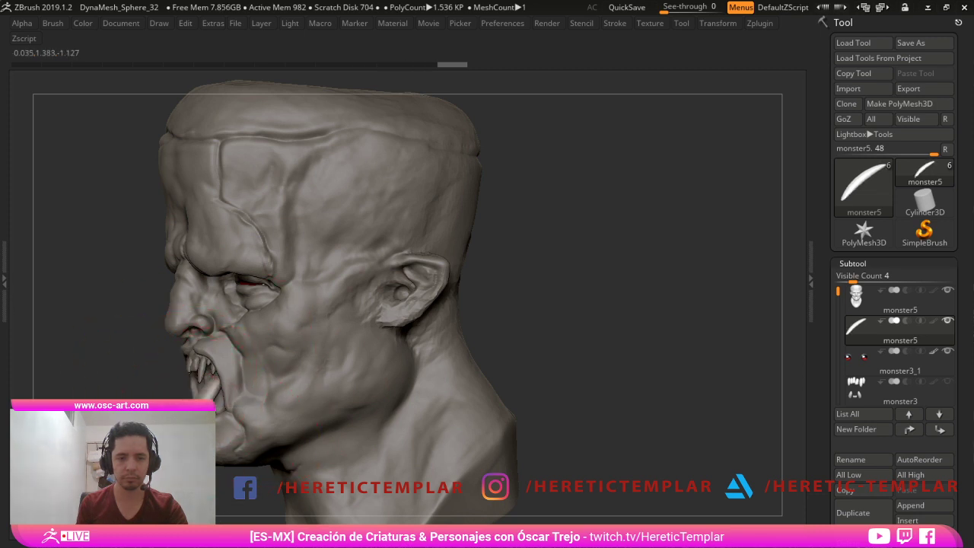
pyautogui.hotkey('ctrl', 'shift', 'z')
pyautogui.hotkey('ctrl', 'shift', 'z')
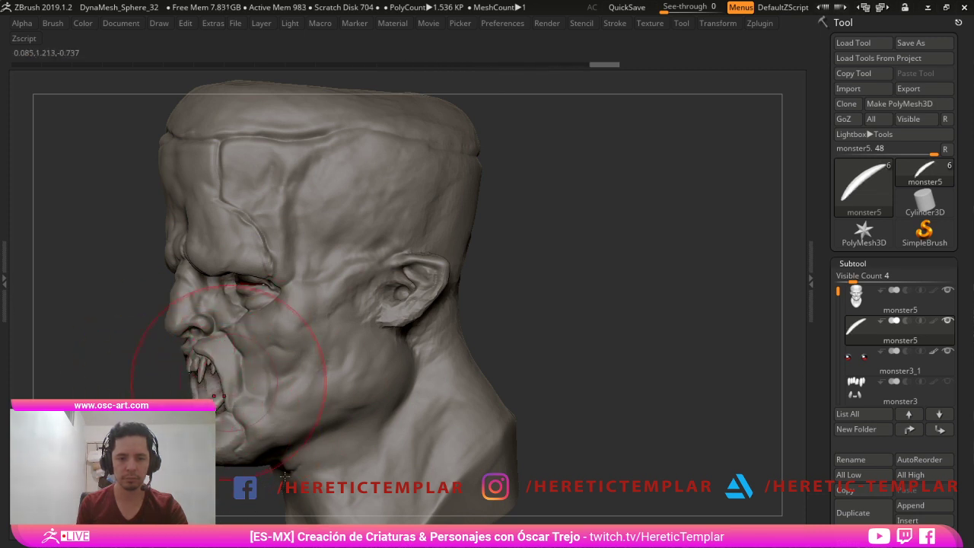
# - Adjust the curve and tip of the tongue behind the lower teeth from both sides of the mouth
pyautogui.moveTo(204, 381)
pyautogui.mouseDown()
pyautogui.moveTo(186, 383)
pyautogui.moveTo(213, 387)
pyautogui.mouseUp()
pyautogui.moveTo(259, 510); pyautogui.dragTo(506, 506)
pyautogui.moveTo(266, 403); pyautogui.dragTo(275, 408)
pyautogui.moveTo(426, 487); pyautogui.dragTo(255, 495)
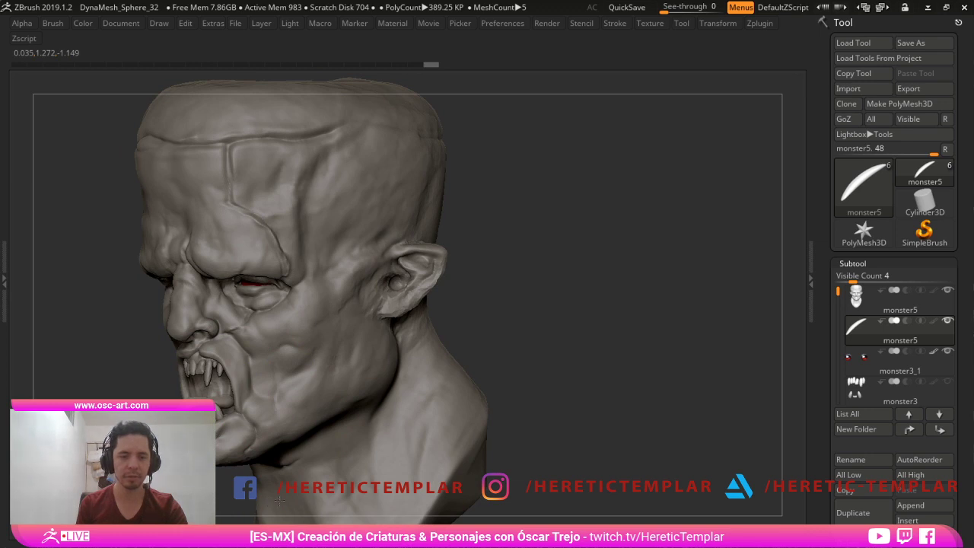
pyautogui.hotkey('ctrl', 'shift', 'z')
pyautogui.hotkey('ctrl', 'shift', 'z')
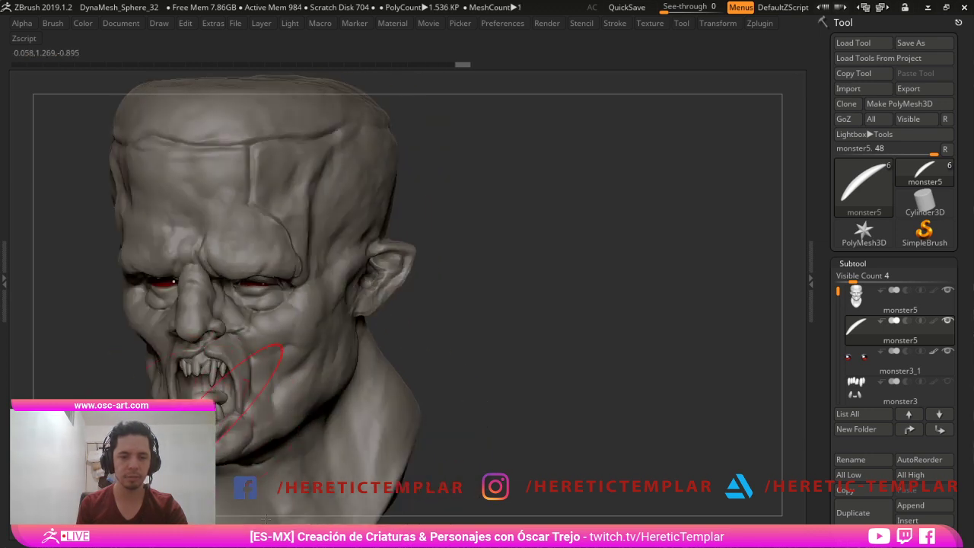
# - Lower the raised tongue tip and reshape the tongue to lie on the floor of the mouth
pyautogui.hotkey('ctrl', 'shift', 'z')
pyautogui.hotkey('ctrl', 'shift', 'z')
pyautogui.hotkey('ctrl', 'shift', 'z')
pyautogui.hotkey('ctrl', 'shift', 'z')
pyautogui.hotkey('ctrl', 'shift', 'z')
pyautogui.hotkey('ctrl', 'shift', 'z')
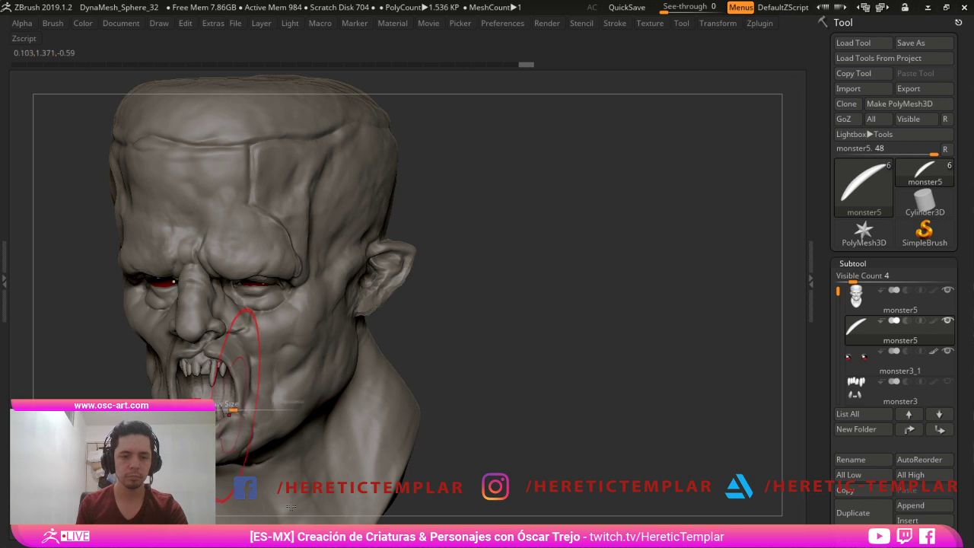
pyautogui.hotkey('ctrl', 'shift', 'z')
pyautogui.hotkey('ctrl', 'shift', 'z')
pyautogui.hotkey('ctrl', 'shift', 'z')
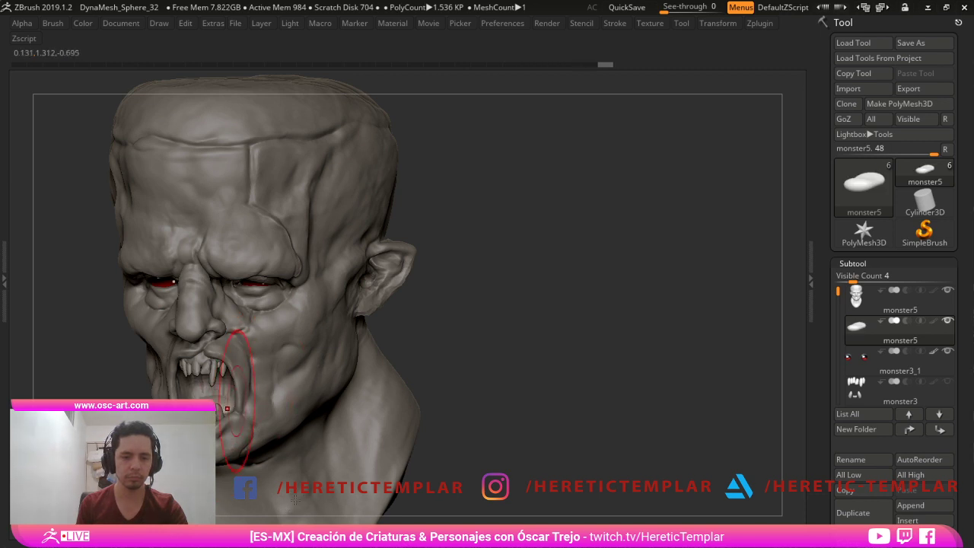
pyautogui.hotkey('ctrl', 'shift', 'z')
pyautogui.hotkey('ctrl', 'shift', 'z')
# - Broaden the tongue across the inside of the mouth between the upper and lower teeth
pyautogui.moveTo(299, 477); pyautogui.dragTo(446, 446)
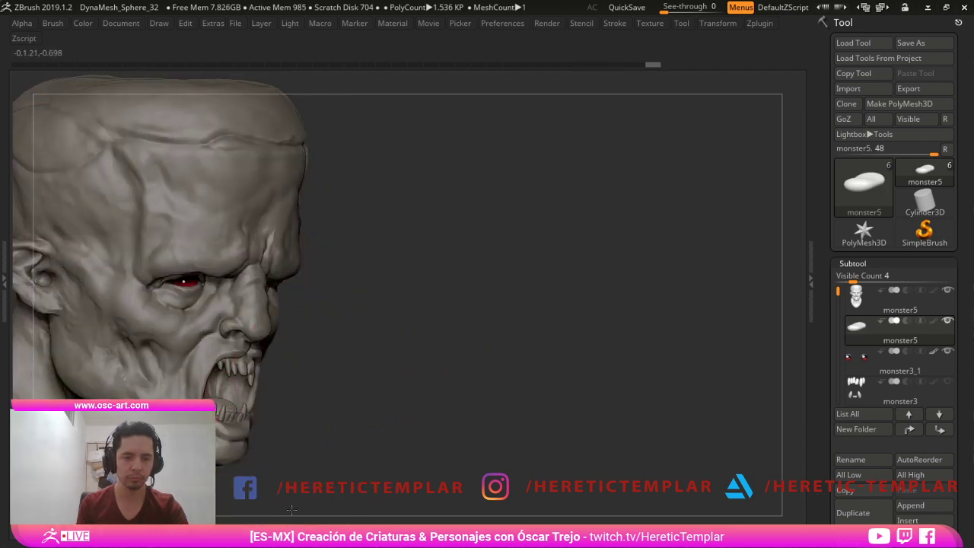
pyautogui.hotkey('ctrl', 'shift', 'z')
pyautogui.moveTo(216, 393)
pyautogui.mouseDown()
pyautogui.moveTo(228, 397)
pyautogui.moveTo(232, 386)
pyautogui.mouseUp()
pyautogui.moveTo(305, 449); pyautogui.dragTo(221, 438)
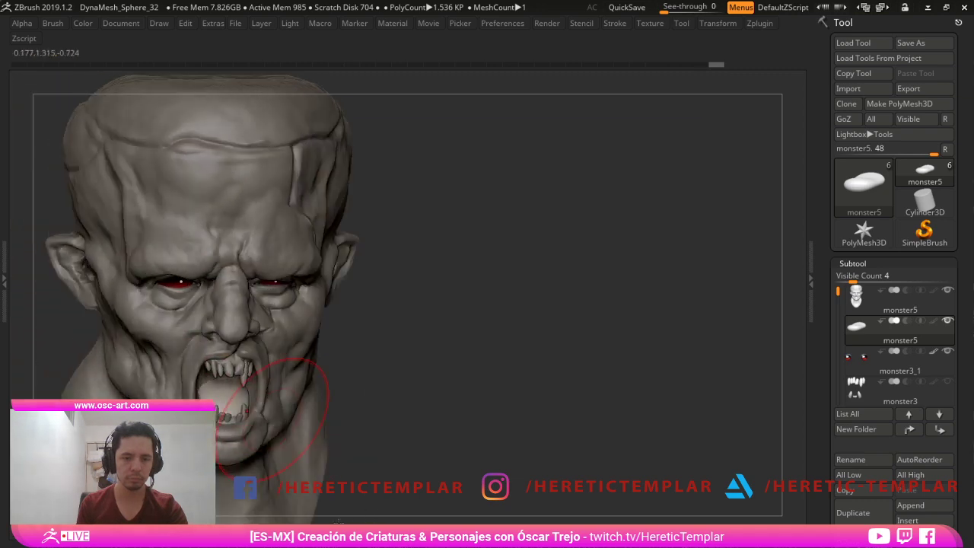
# - Redo the undone tongue edits and make the head mesh the active subtool
pyautogui.moveTo(255, 385); pyautogui.dragTo(242, 400)
pyautogui.hotkey('ctrl', 'shift', 'z')
pyautogui.hotkey('ctrl', 'shift', 'z')
pyautogui.hotkey('ctrl', 'shift', 'z')
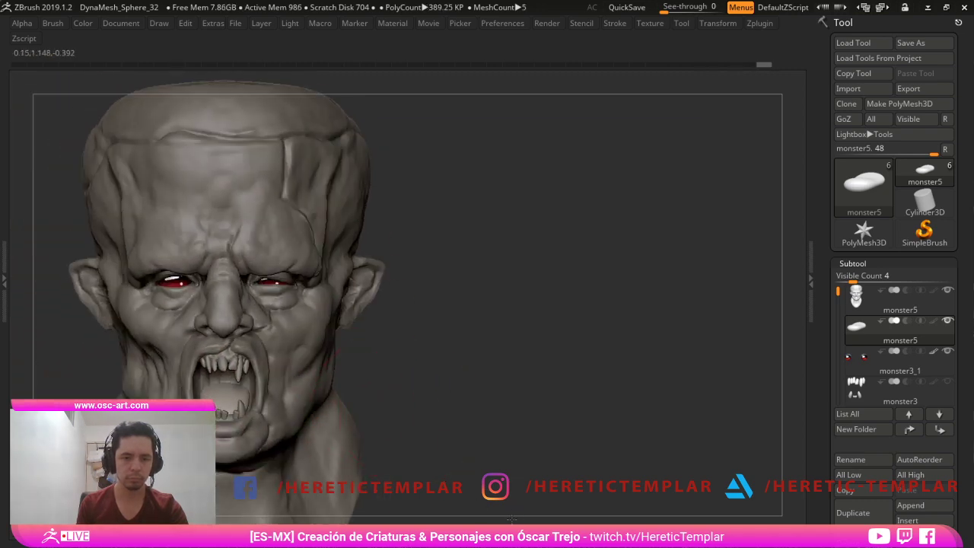
pyautogui.hotkey('ctrl', 'shift', 'z')
pyautogui.hotkey('ctrl', 'shift', 'z')
pyautogui.hotkey('ctrl', 'shift', 'z')
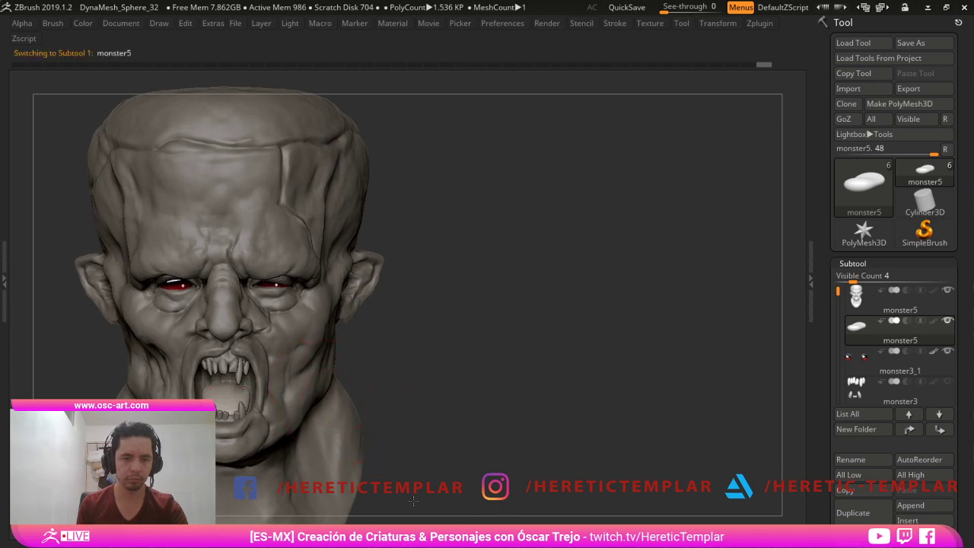
pyautogui.moveTo(293, 327); pyautogui.dragTo(302, 364)
pyautogui.hotkey('ctrl', 'z')
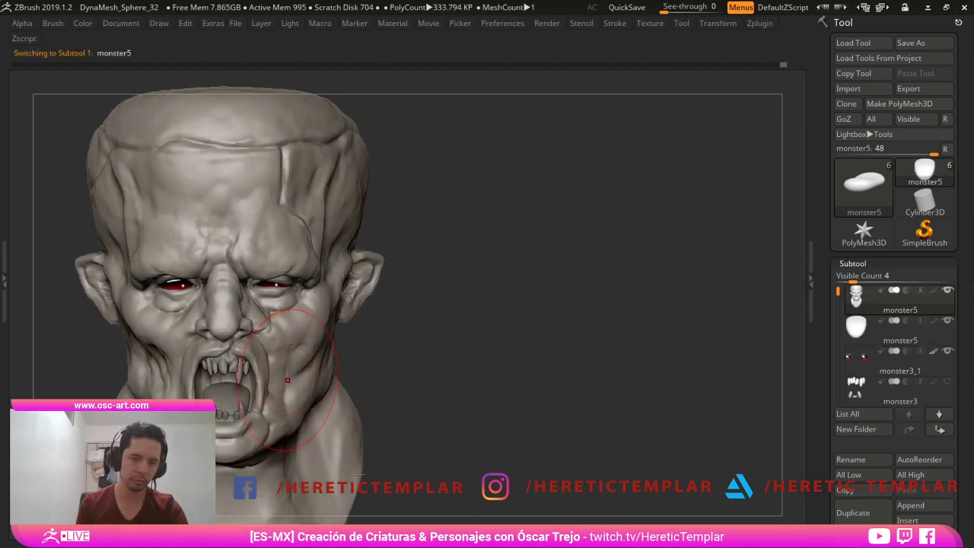
# - Shift the vertical scar seam on the side of the forehead outward toward the temple, following it down to the brow
pyautogui.press('s')
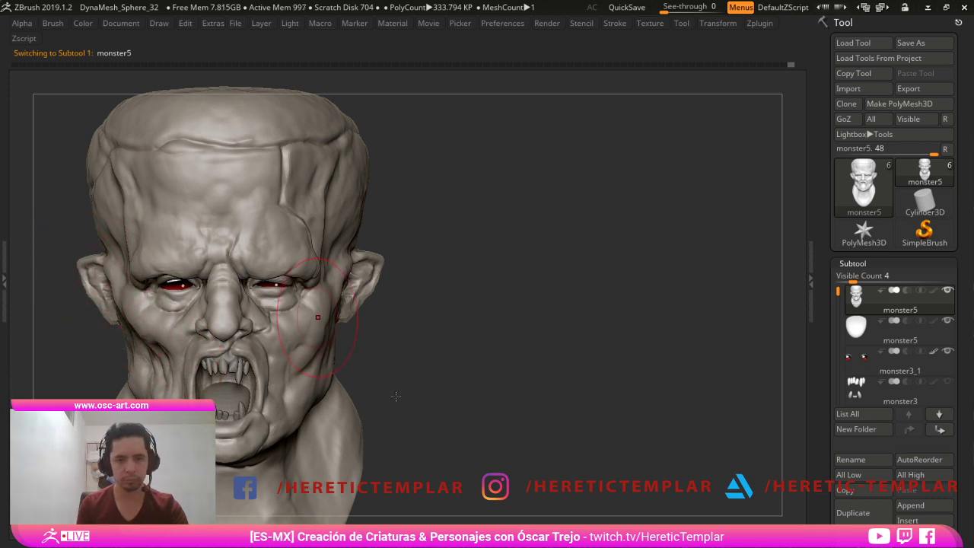
pyautogui.keyDown('alt'); pyautogui.moveTo(313, 448); pyautogui.dragTo(310, 381, button='right'); pyautogui.keyUp('alt')
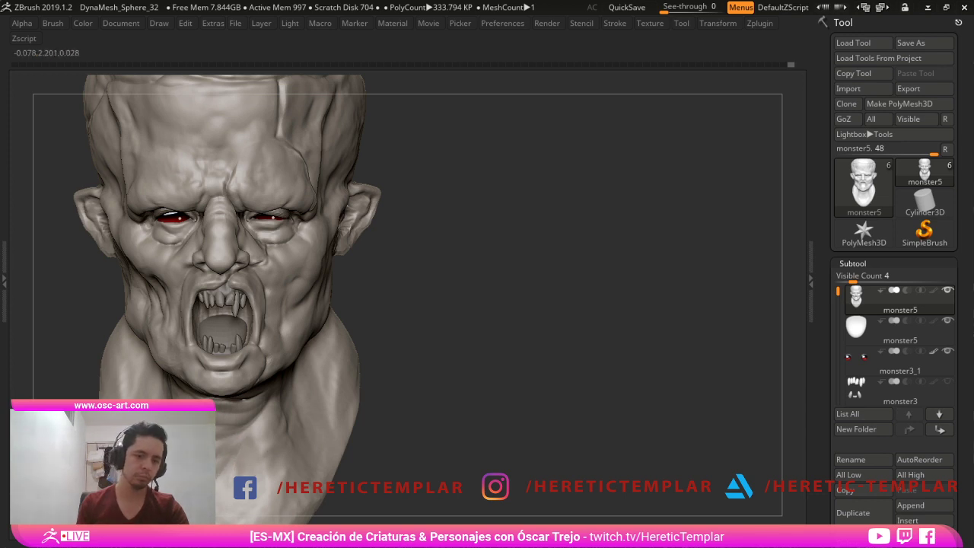
pyautogui.keyDown('alt'); pyautogui.moveTo(500, 384); pyautogui.dragTo(565, 440); pyautogui.keyUp('alt')
pyautogui.moveTo(558, 418); pyautogui.dragTo(560, 417, button='right')
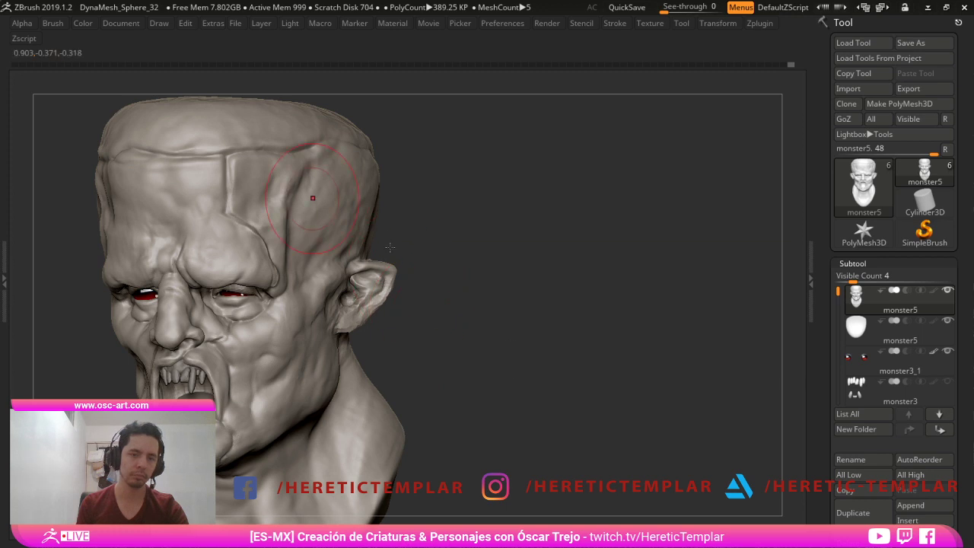
pyautogui.moveTo(220, 186)
pyautogui.mouseDown()
pyautogui.moveTo(221, 167)
pyautogui.moveTo(257, 239)
pyautogui.mouseUp()
pyautogui.moveTo(231, 144); pyautogui.dragTo(245, 221)
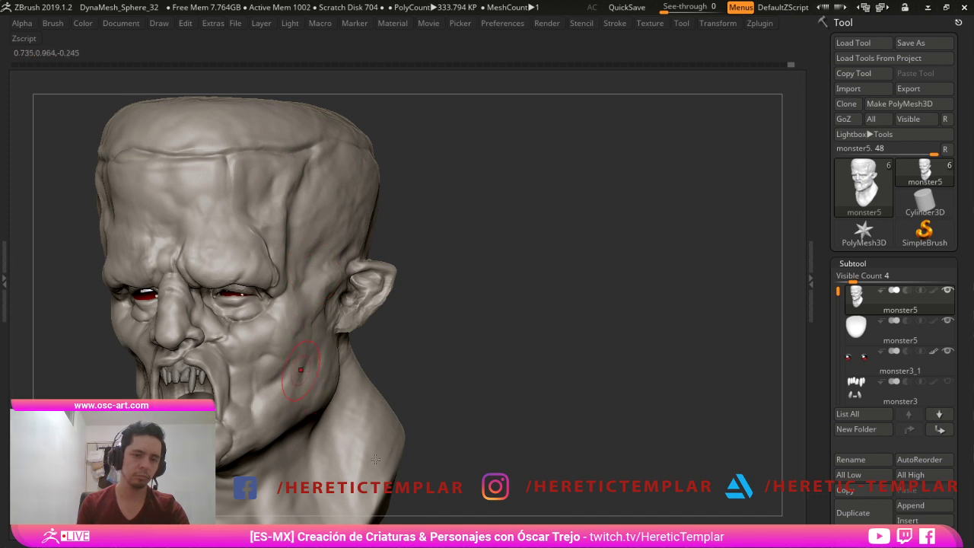
pyautogui.moveTo(266, 245); pyautogui.dragTo(255, 198)
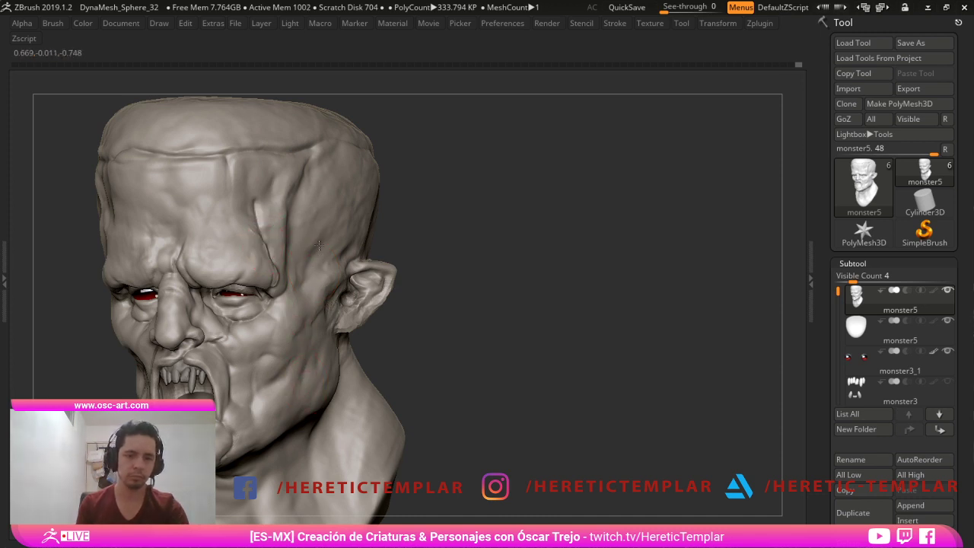
# - Sculpt short puckered skin folds along the horizontal skull seam, running across the whole forehead, and touch up the outer brow
pyautogui.moveTo(254, 164)
pyautogui.mouseDown()
pyautogui.moveTo(226, 145)
pyautogui.moveTo(235, 134)
pyautogui.moveTo(317, 135)
pyautogui.mouseUp()
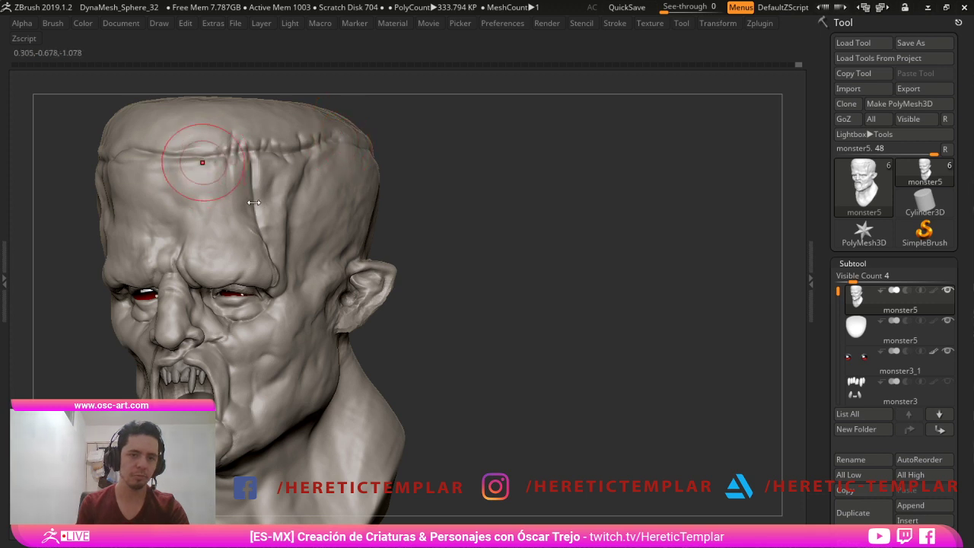
pyautogui.moveTo(179, 154)
pyautogui.mouseDown()
pyautogui.moveTo(187, 136)
pyautogui.moveTo(151, 137)
pyautogui.mouseUp()
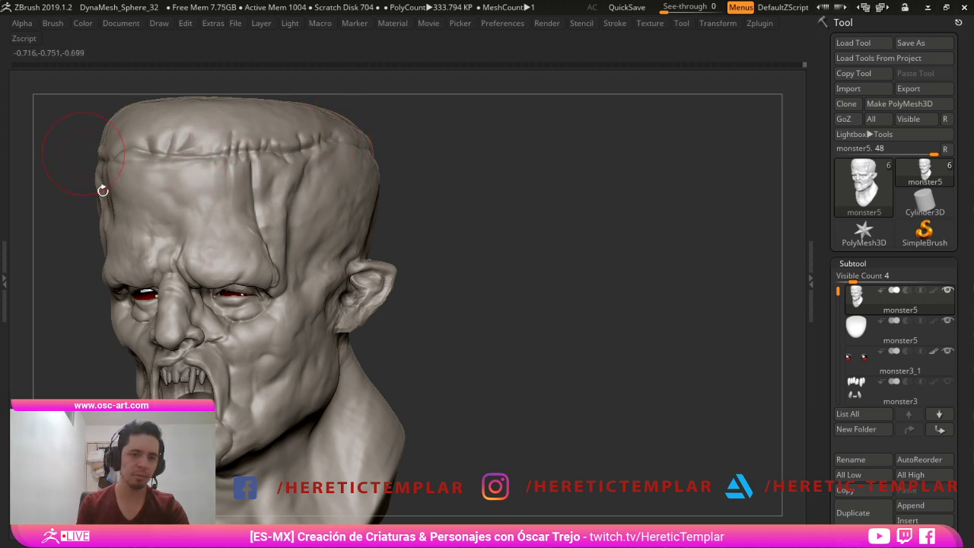
pyautogui.moveTo(77, 157); pyautogui.dragTo(122, 157)
pyautogui.moveTo(126, 160)
pyautogui.mouseDown()
pyautogui.moveTo(128, 137)
pyautogui.moveTo(104, 137)
pyautogui.mouseUp()
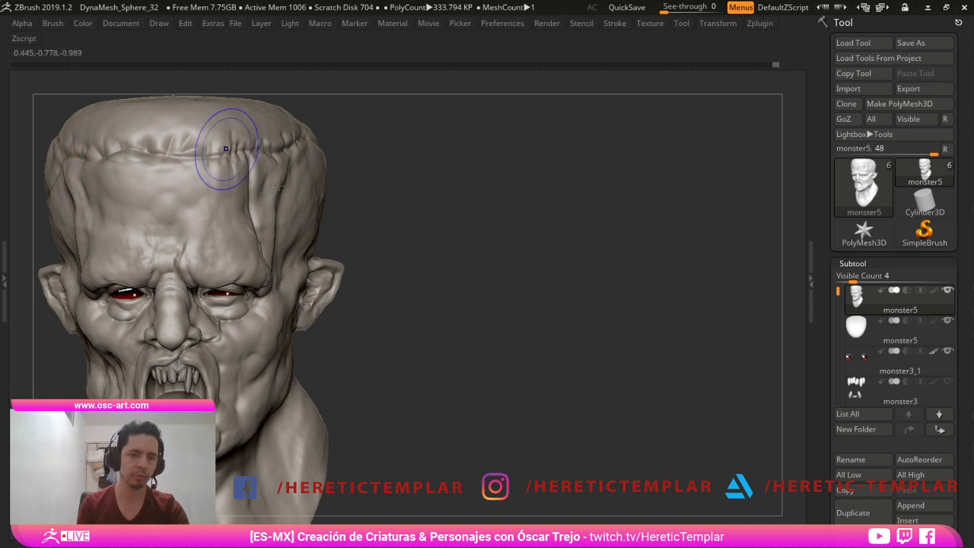
pyautogui.keyDown('alt'); pyautogui.moveTo(352, 191); pyautogui.dragTo(355, 160); pyautogui.keyUp('alt')
pyautogui.moveTo(232, 250); pyautogui.dragTo(227, 236)
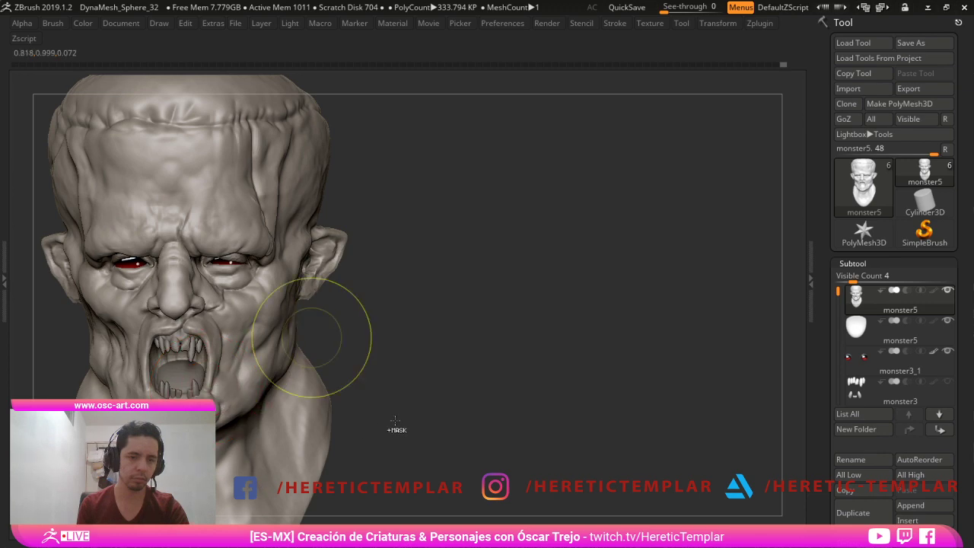
# - Refine the lips around the open mouth with the Inflate brush and a smaller brush size
pyautogui.moveTo(337, 337); pyautogui.dragTo(359, 355)
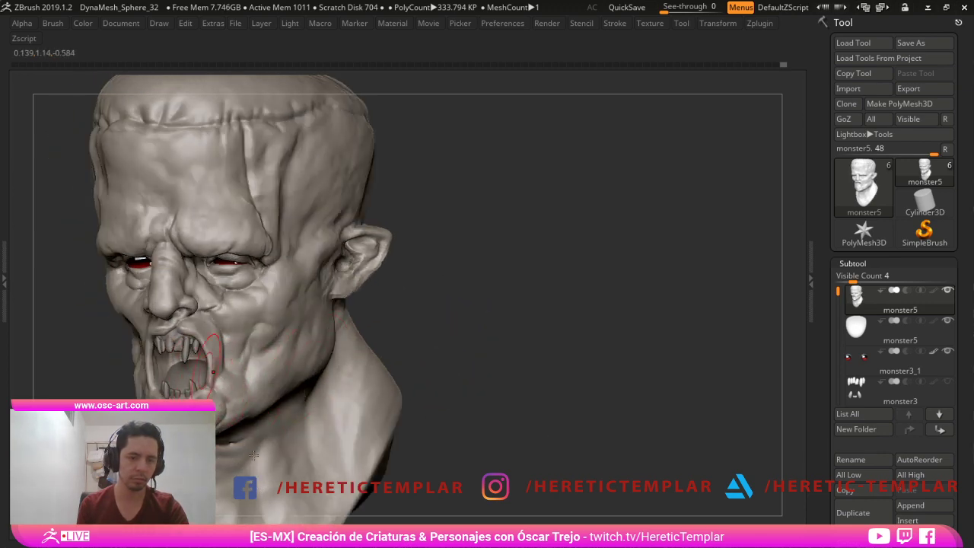
pyautogui.press('b')
pyautogui.press('i')
pyautogui.press('n')
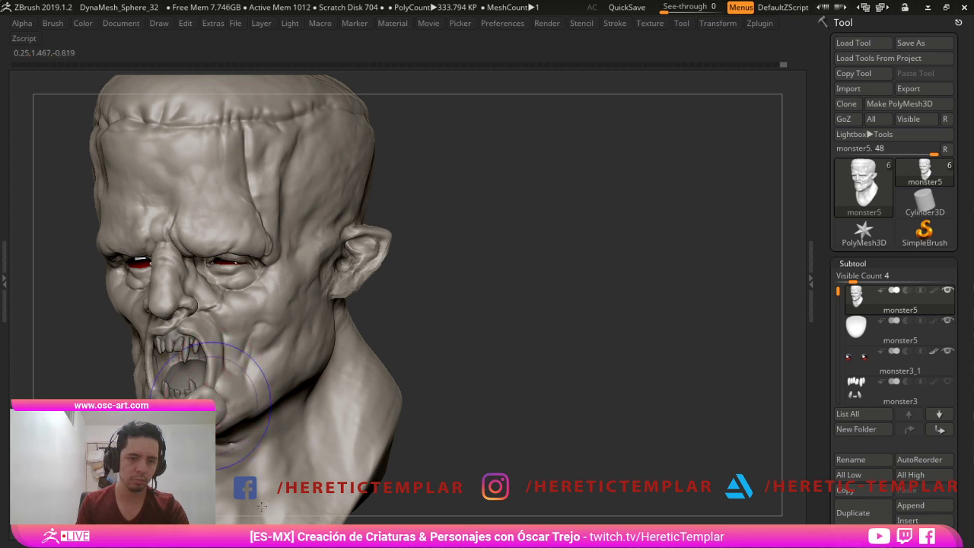
pyautogui.moveTo(450, 366); pyautogui.dragTo(560, 455)
pyautogui.press('s')
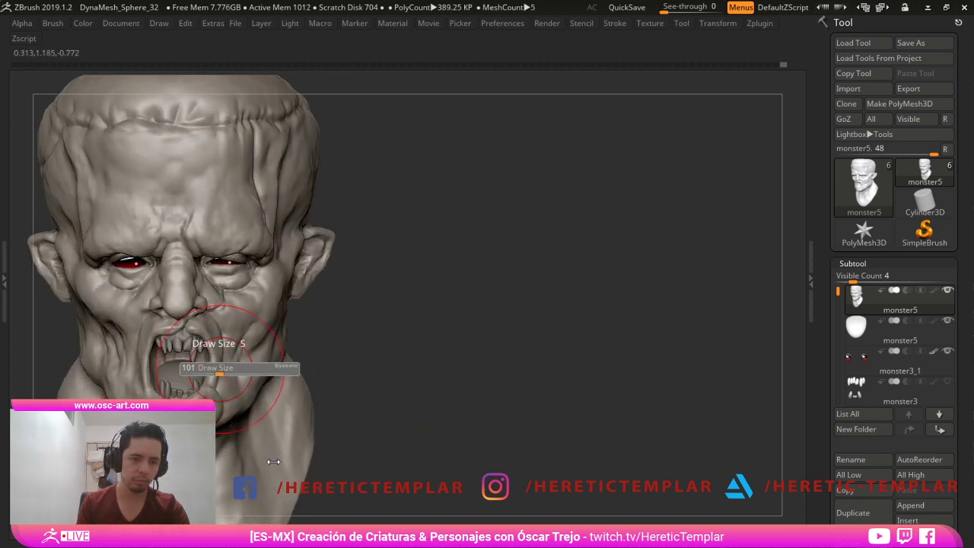
pyautogui.click(218, 364)
pyautogui.moveTo(205, 353); pyautogui.dragTo(203, 341)
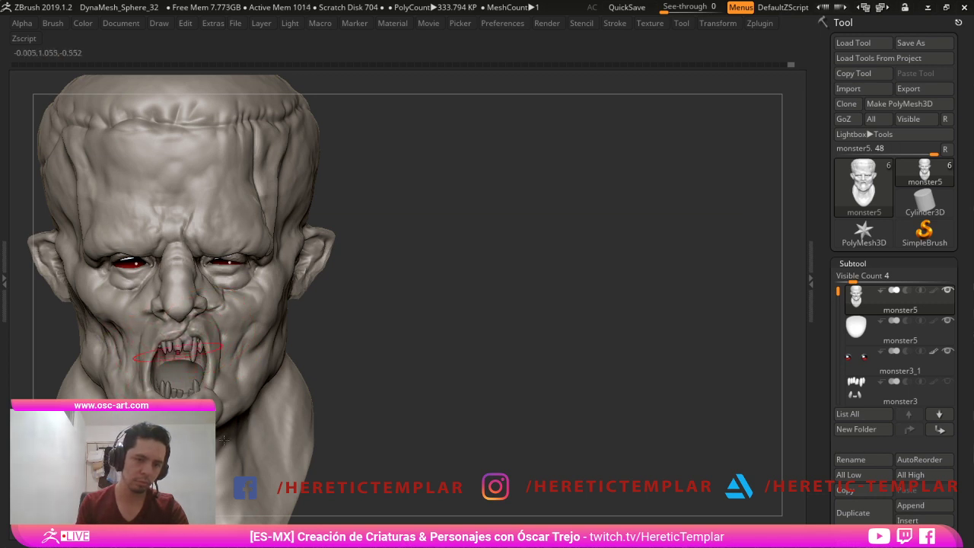
pyautogui.keyDown('alt'); pyautogui.moveTo(341, 366); pyautogui.dragTo(383, 348); pyautogui.keyUp('alt')
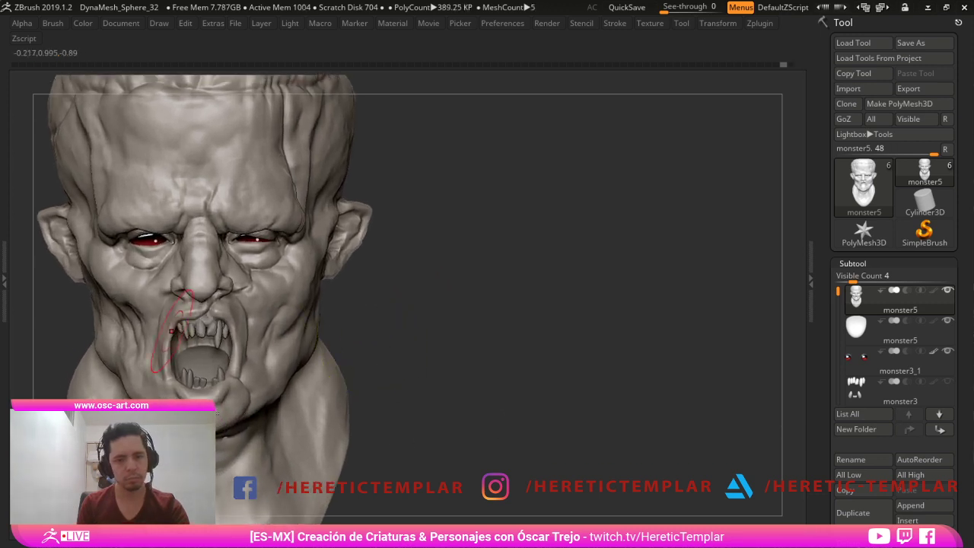
pyautogui.moveTo(216, 403); pyautogui.dragTo(222, 405)
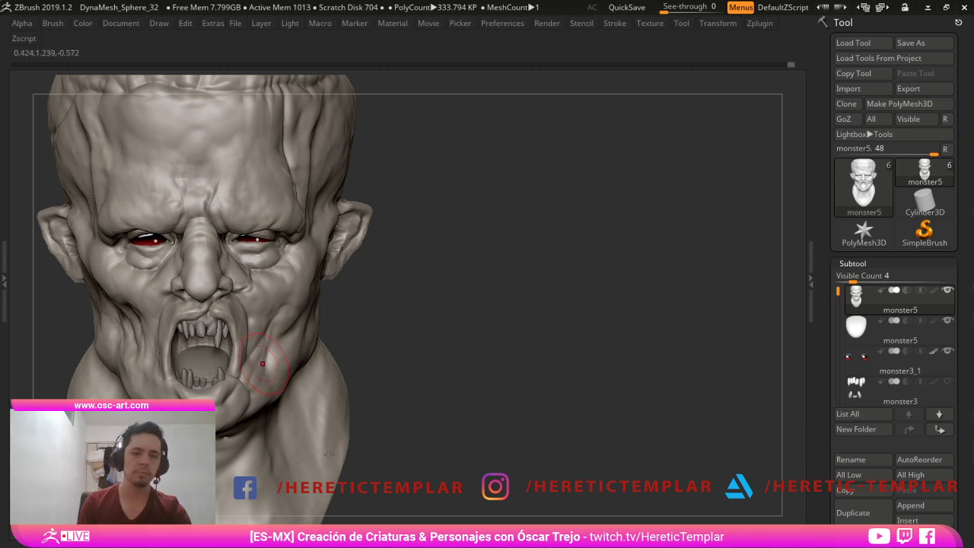
pyautogui.moveTo(402, 344)
pyautogui.keyDown('alt'); pyautogui.mouseDown()
pyautogui.moveTo(389, 317)
pyautogui.moveTo(430, 347)
pyautogui.moveTo(394, 350)
pyautogui.mouseUp(); pyautogui.keyUp('alt')
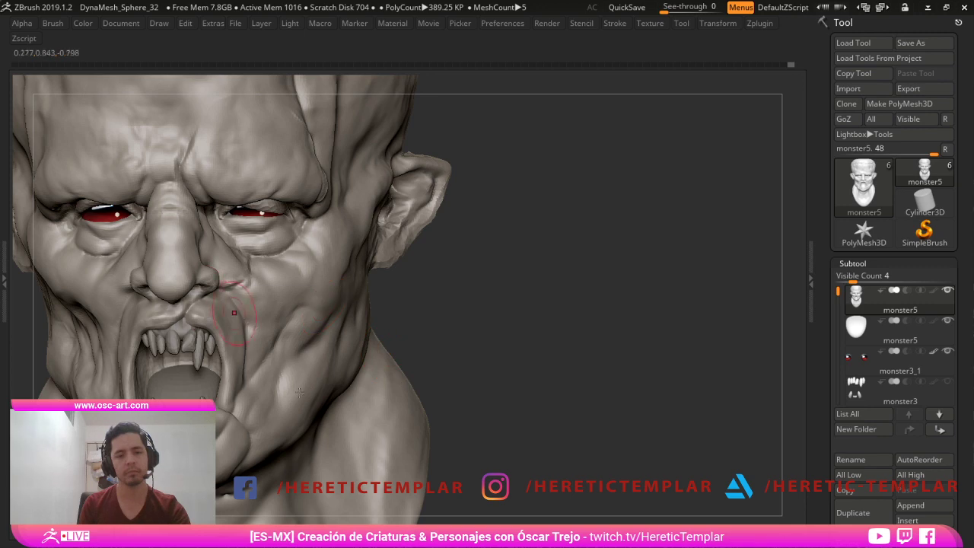
pyautogui.moveTo(526, 440)
pyautogui.mouseDown()
pyautogui.moveTo(526, 413)
pyautogui.moveTo(543, 419)
pyautogui.moveTo(435, 432)
pyautogui.mouseUp()
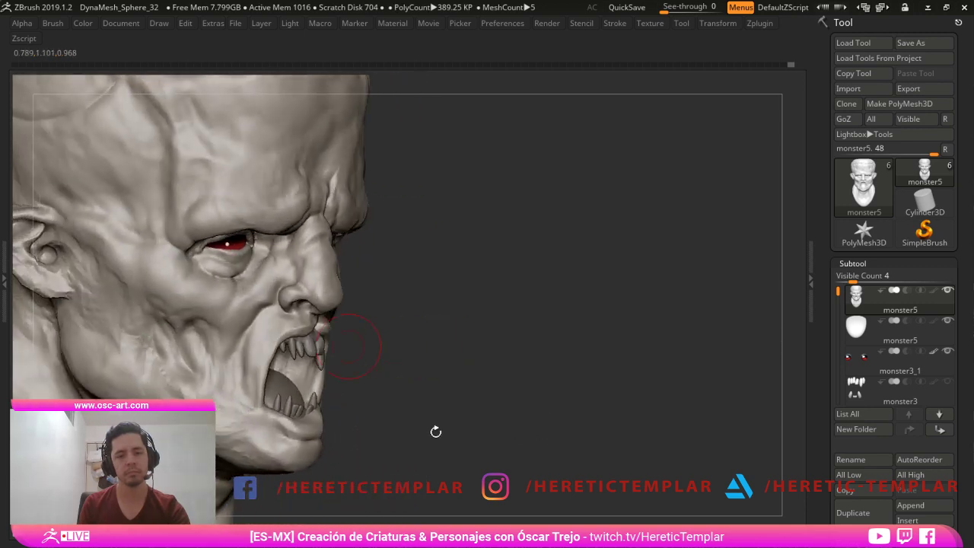
# - Show the monster3 teeth in place of the monster4_1 set and make them the active subtool
pyautogui.keyDown('alt'); pyautogui.click(380, 440); pyautogui.keyUp('alt')
pyautogui.press('s')
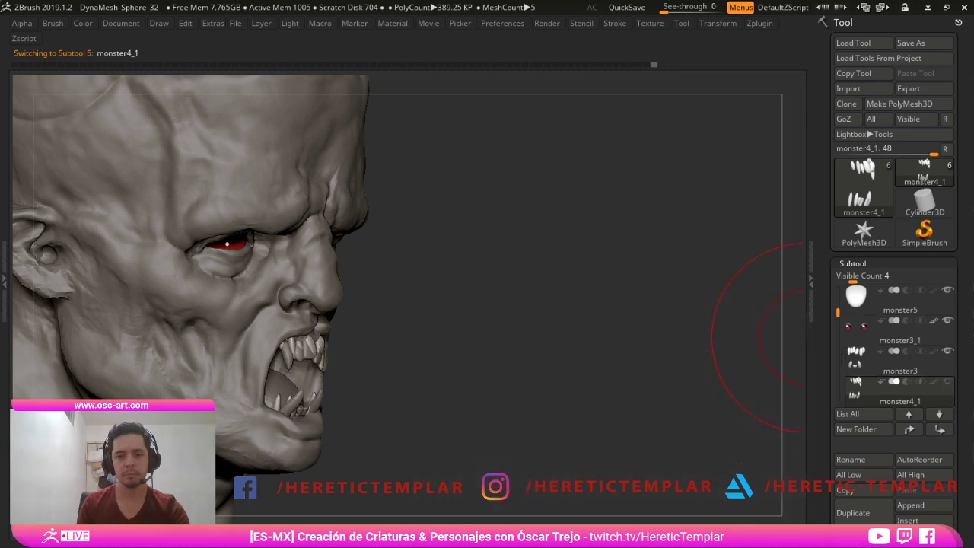
pyautogui.keyDown('alt'); pyautogui.click(305, 457); pyautogui.keyUp('alt')
pyautogui.moveTo(503, 452)
pyautogui.mouseDown()
pyautogui.moveTo(430, 452)
pyautogui.moveTo(316, 505)
pyautogui.moveTo(372, 461)
pyautogui.moveTo(355, 474)
pyautogui.mouseUp()
pyautogui.keyDown('alt'); pyautogui.click(372, 459); pyautogui.keyUp('alt')
pyautogui.press('s')
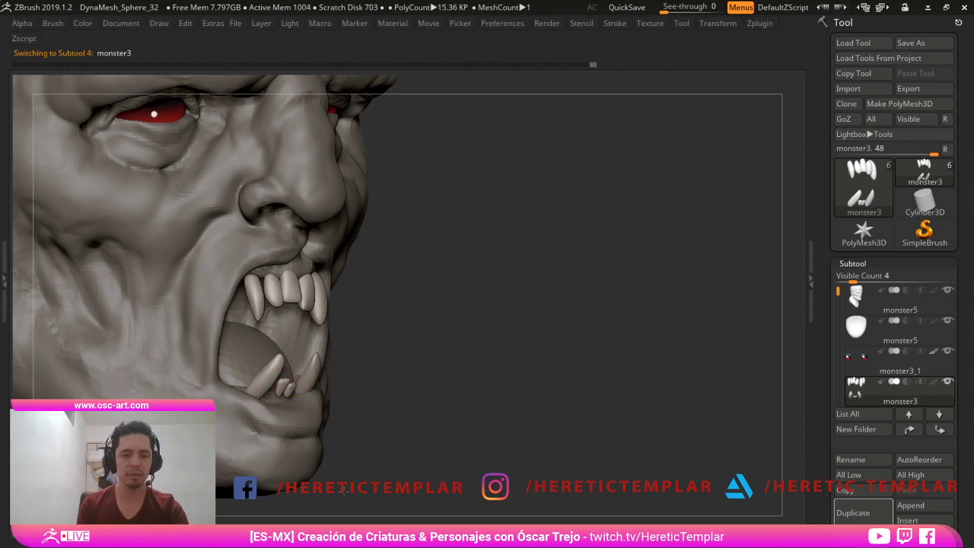
# - Reshape and reposition the upper and lower teeth so they follow the curve of the jaws
pyautogui.moveTo(344, 501); pyautogui.dragTo(309, 472)
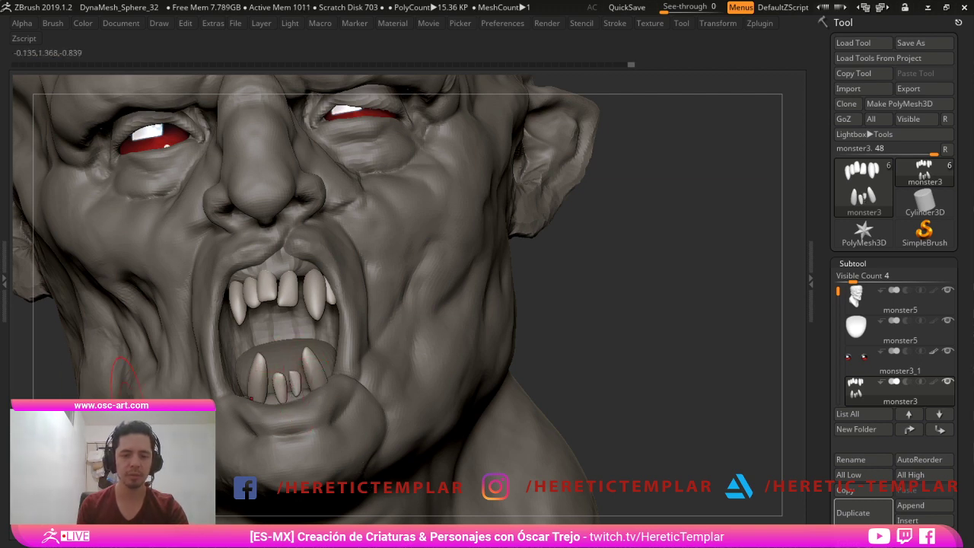
pyautogui.moveTo(659, 466); pyautogui.dragTo(626, 450)
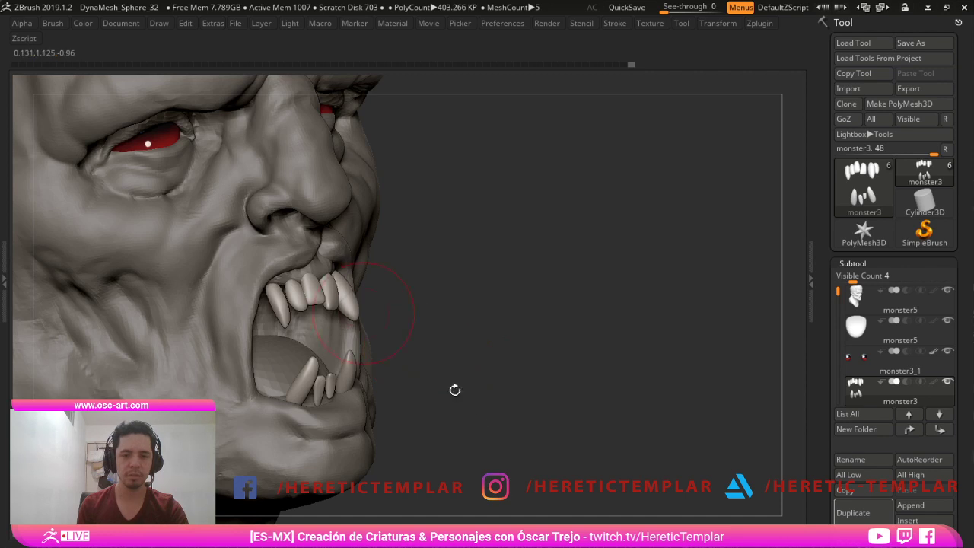
pyautogui.press('s')
pyautogui.moveTo(453, 376)
pyautogui.mouseDown()
pyautogui.moveTo(547, 389)
pyautogui.moveTo(447, 389)
pyautogui.moveTo(433, 399)
pyautogui.moveTo(427, 379)
pyautogui.mouseUp()
pyautogui.press('s')
pyautogui.press('s')
pyautogui.moveTo(429, 386)
pyautogui.mouseDown()
pyautogui.moveTo(455, 400)
pyautogui.moveTo(436, 393)
pyautogui.mouseUp()
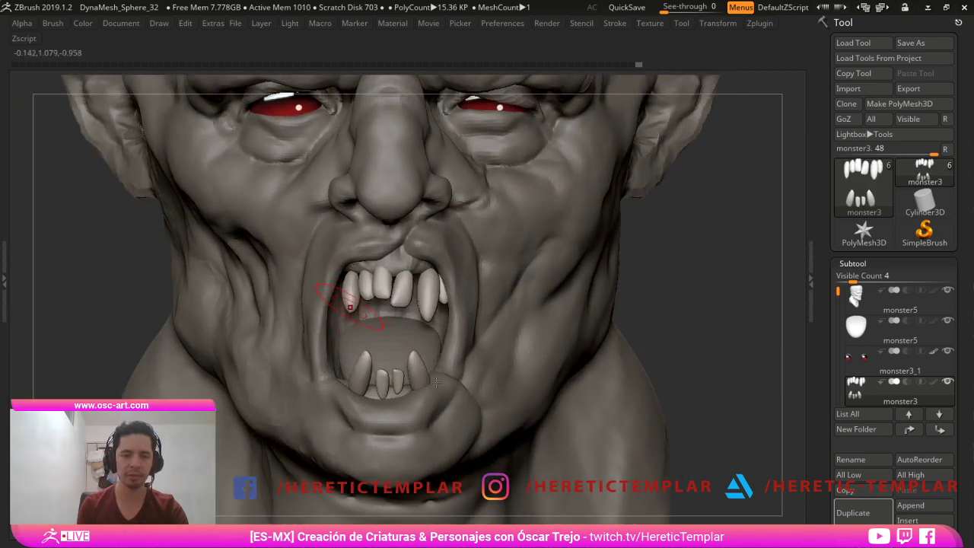
# - Lengthen the upper fang and taper the upper front teeth into uneven points
pyautogui.press('s')
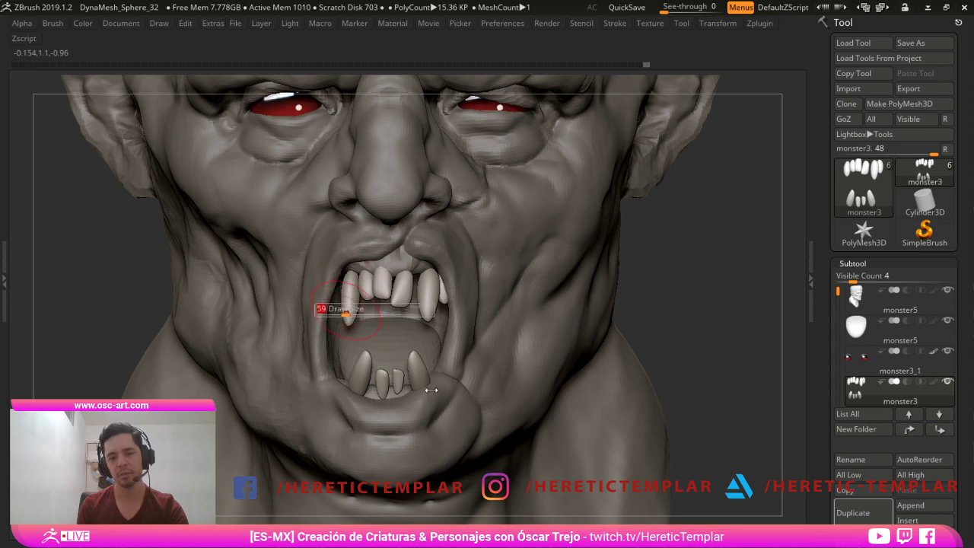
pyautogui.press('s')
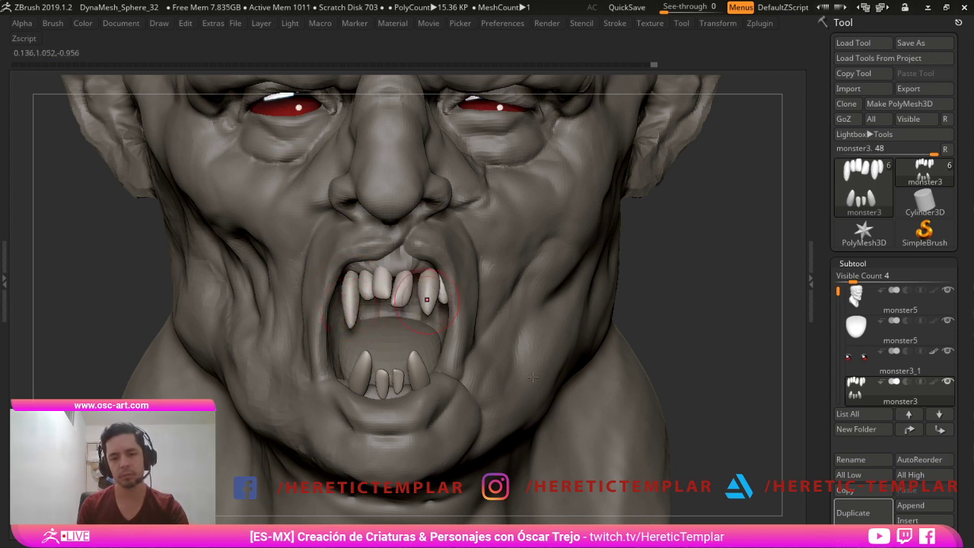
pyautogui.press('s')
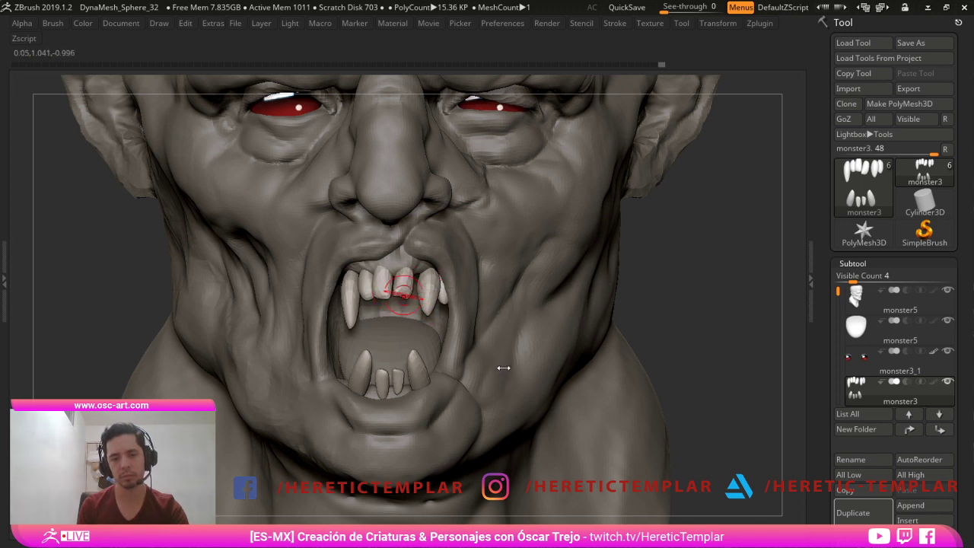
pyautogui.moveTo(404, 296); pyautogui.dragTo(407, 297)
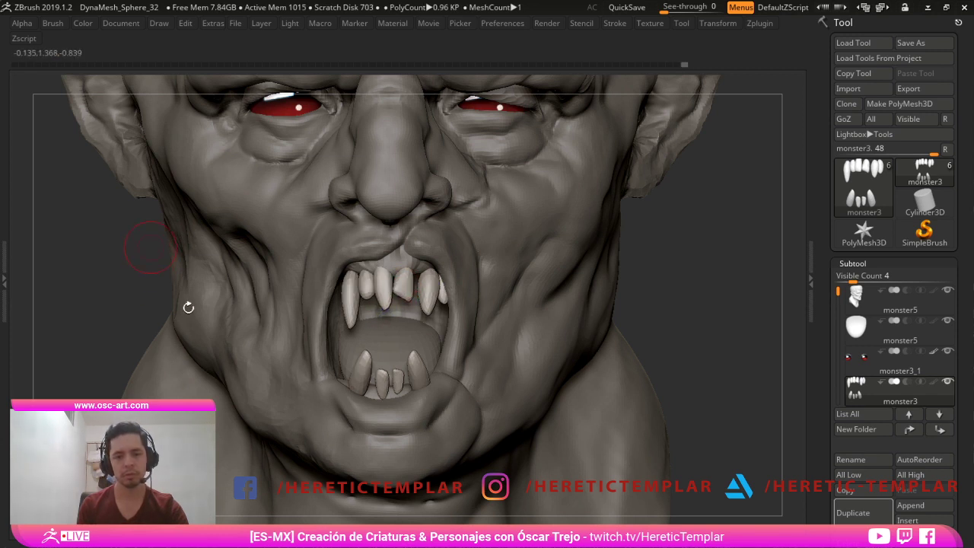
# - Make the head mesh active, check the whole bust, and save the sculpt as monster6
pyautogui.press('f')
pyautogui.moveTo(168, 342); pyautogui.dragTo(441, 361)
pyautogui.keyDown('alt'); pyautogui.moveTo(411, 324); pyautogui.dragTo(464, 315); pyautogui.keyUp('alt')
pyautogui.keyDown('alt'); pyautogui.click(329, 280); pyautogui.keyUp('alt')
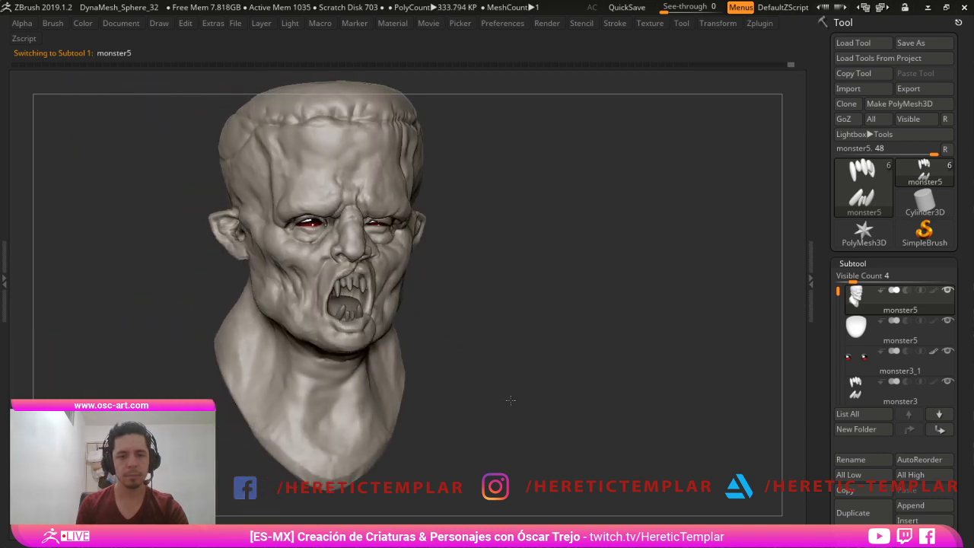
pyautogui.moveTo(511, 400)
pyautogui.mouseDown()
pyautogui.moveTo(496, 400)
pyautogui.moveTo(503, 406)
pyautogui.mouseUp()
pyautogui.moveTo(443, 341)
pyautogui.keyDown('alt'); pyautogui.mouseDown()
pyautogui.moveTo(430, 358)
pyautogui.moveTo(494, 361)
pyautogui.moveTo(458, 385)
pyautogui.moveTo(463, 418)
pyautogui.moveTo(451, 450)
pyautogui.mouseUp(); pyautogui.keyUp('alt')
pyautogui.moveTo(443, 373)
pyautogui.mouseDown()
pyautogui.moveTo(429, 430)
pyautogui.moveTo(441, 461)
pyautogui.mouseUp()
pyautogui.moveTo(408, 402)
pyautogui.mouseDown()
pyautogui.moveTo(411, 508)
pyautogui.moveTo(394, 499)
pyautogui.moveTo(392, 428)
pyautogui.mouseUp()
pyautogui.moveTo(657, 391); pyautogui.dragTo(656, 445)
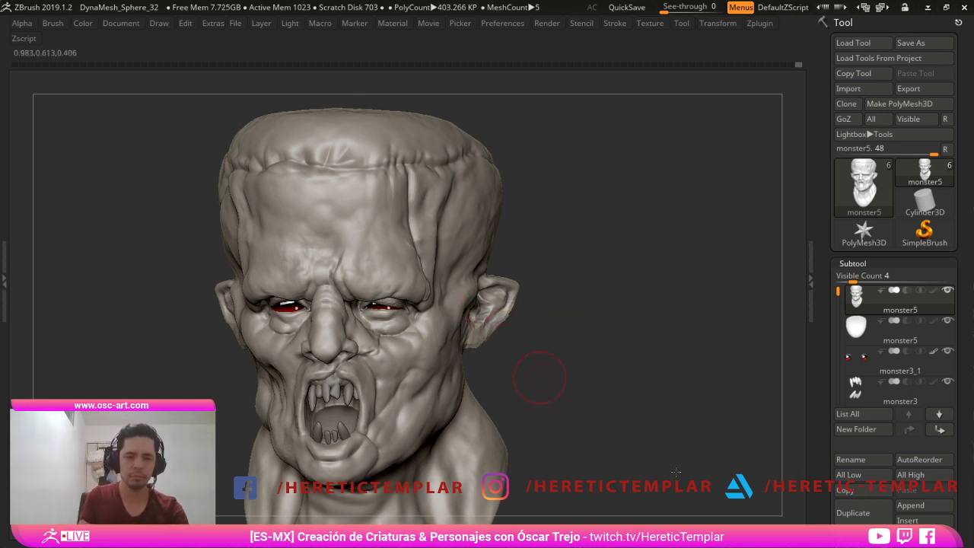
pyautogui.moveTo(546, 376); pyautogui.dragTo(602, 366)
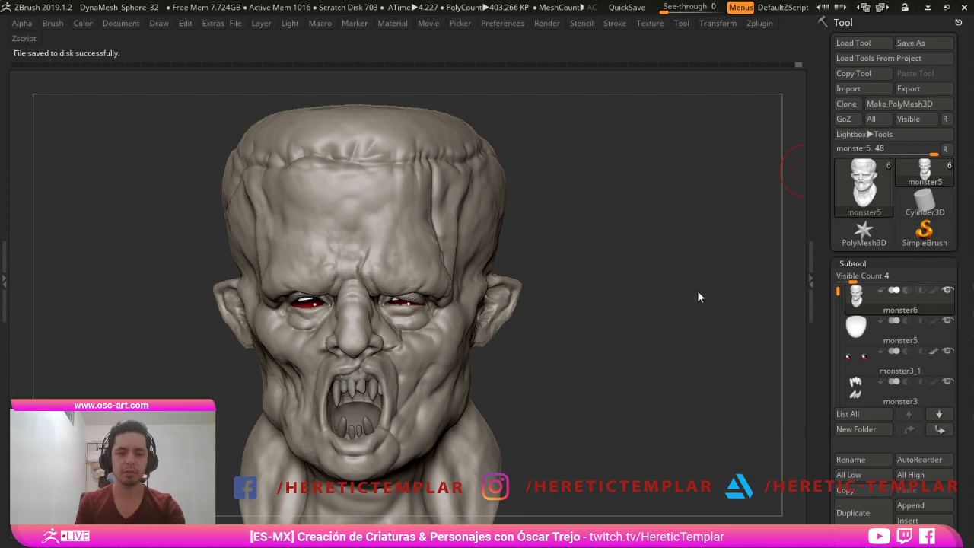
# - Display the polygon wireframe, subdivide the head mesh once, and bring back the full interface
pyautogui.keyDown('alt'); pyautogui.moveTo(714, 361); pyautogui.dragTo(661, 469); pyautogui.keyUp('alt')
pyautogui.hotkey('shift', 'f')
pyautogui.hotkey('shift', 'f')
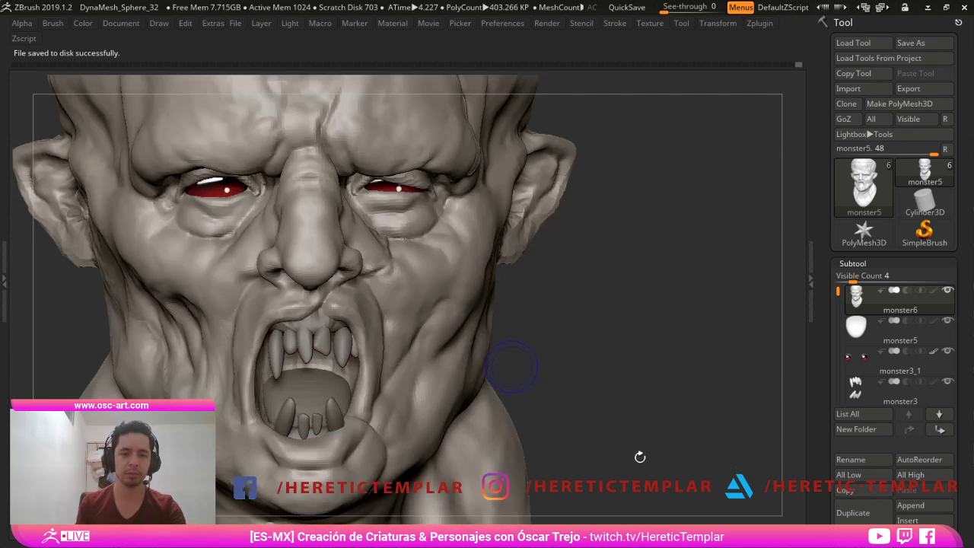
pyautogui.hotkey('shift', 'f')
pyautogui.hotkey('ctrl', 'd')
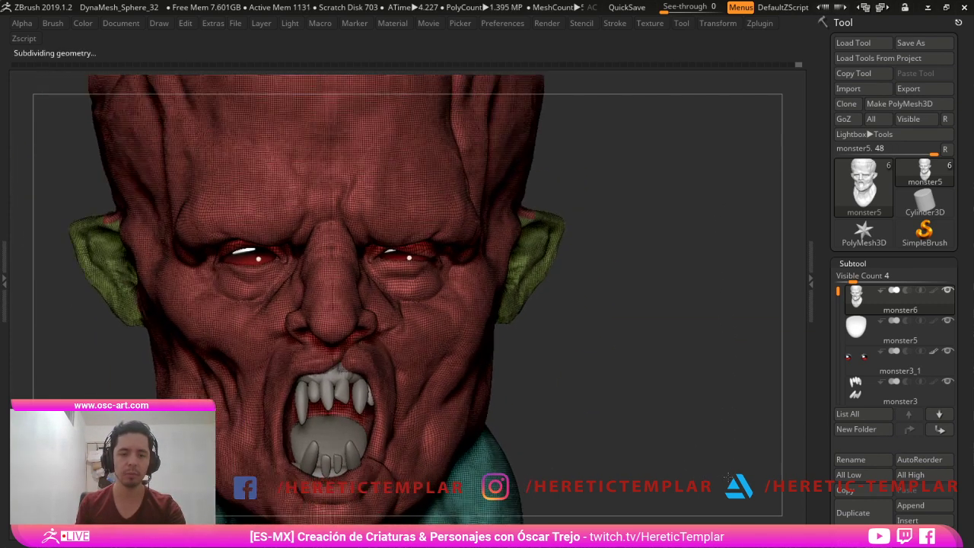
pyautogui.moveTo(729, 477); pyautogui.dragTo(711, 478)
pyautogui.press('Tab')
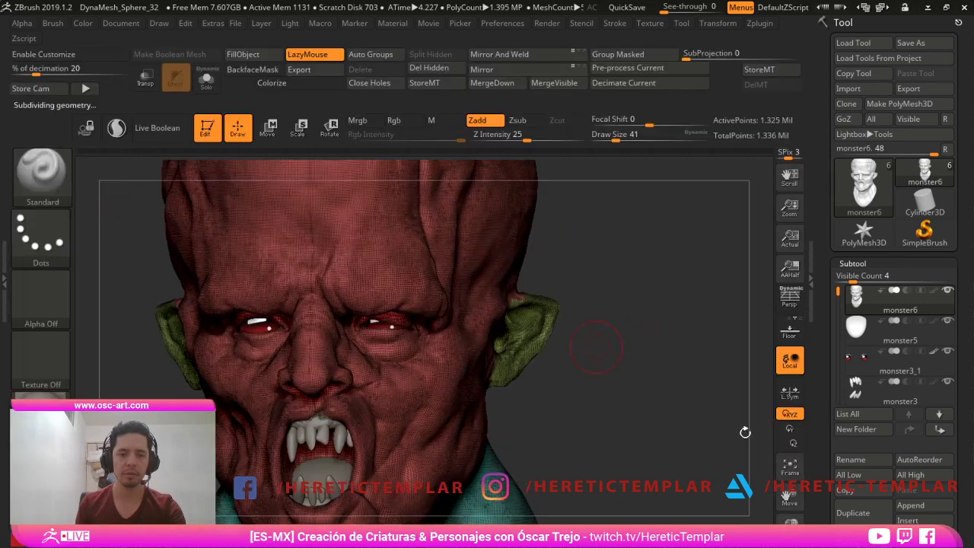
# - Hide the polygon wireframe and set up the Standard brush with Alpha 58, the Spray stroke and a draw size of 74
pyautogui.hotkey('shift', 'f')
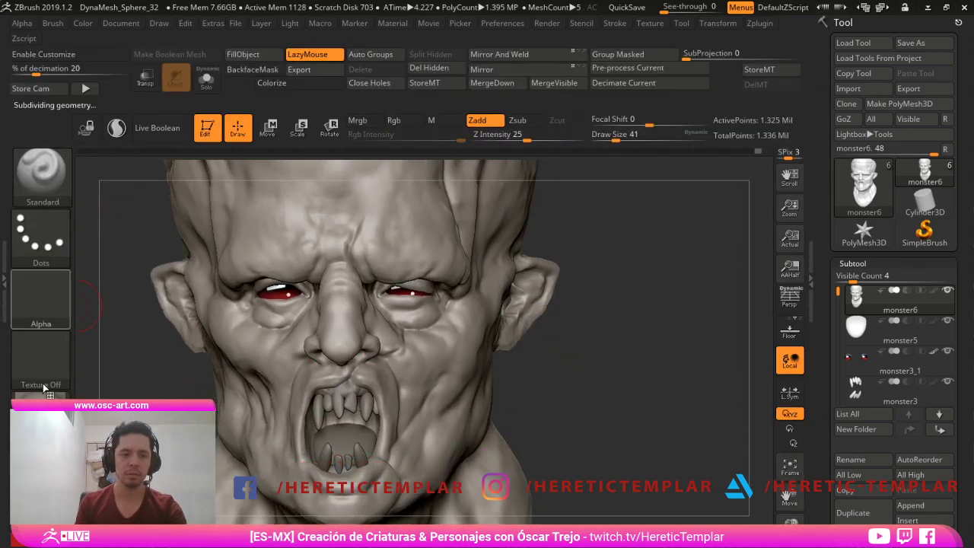
pyautogui.click(41, 301)
pyautogui.click(298, 282)
pyautogui.press('s')
pyautogui.moveTo(300, 281); pyautogui.dragTo(307, 281)
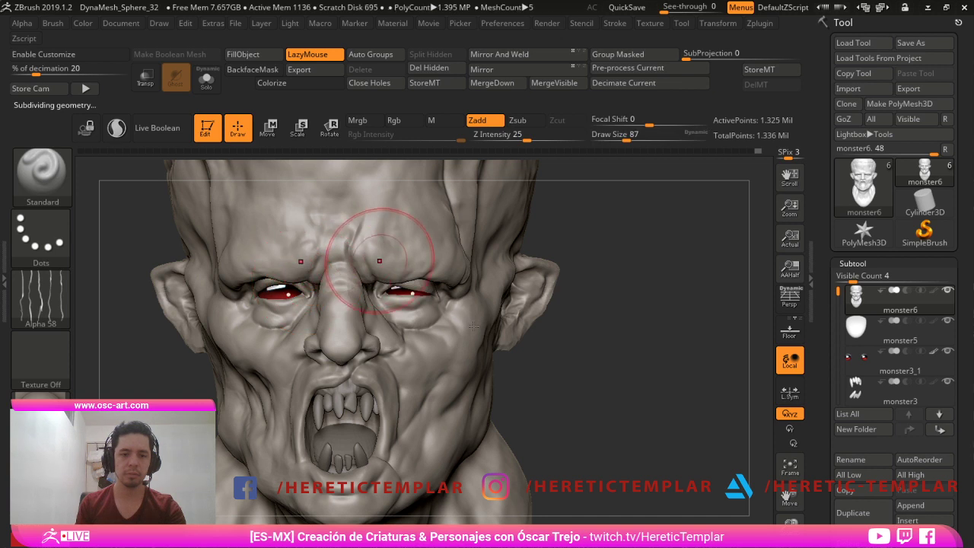
pyautogui.press('s')
pyautogui.moveTo(381, 262); pyautogui.dragTo(378, 261)
pyautogui.click(36, 263)
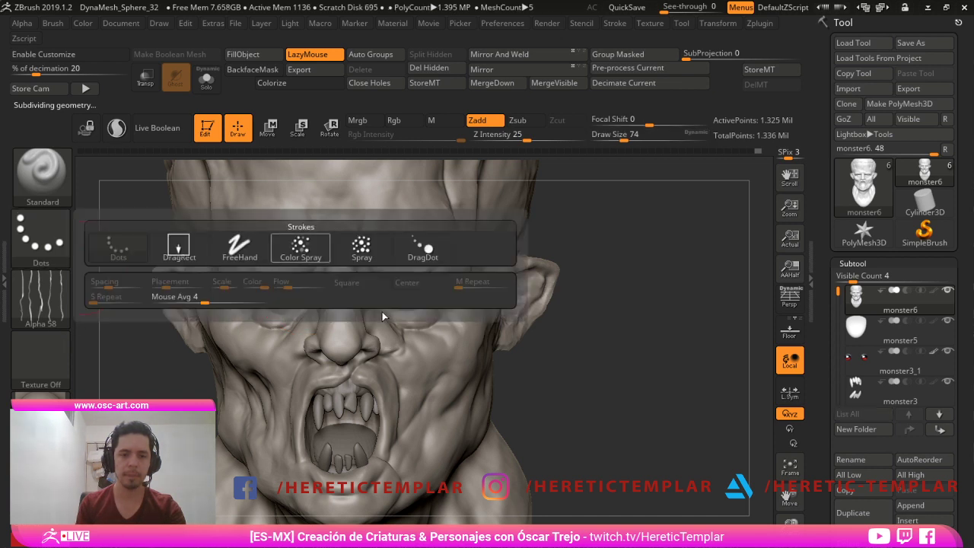
pyautogui.click(362, 247)
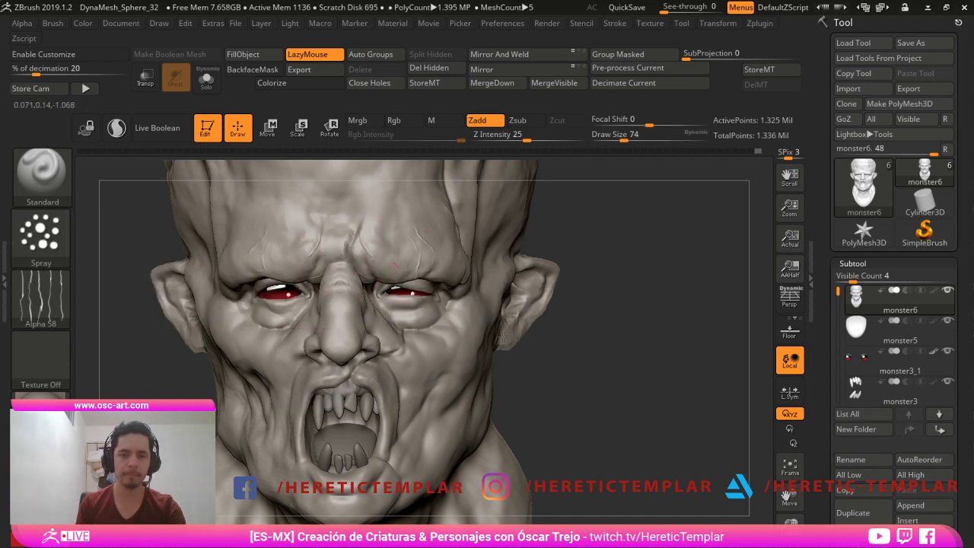
# - Try spraying Alpha 58 wrinkles across both brows with a draw size of 112, and undo the strokes
pyautogui.press('s')
pyautogui.moveTo(395, 265); pyautogui.dragTo(388, 269)
pyautogui.hotkey('ctrl', 'z')
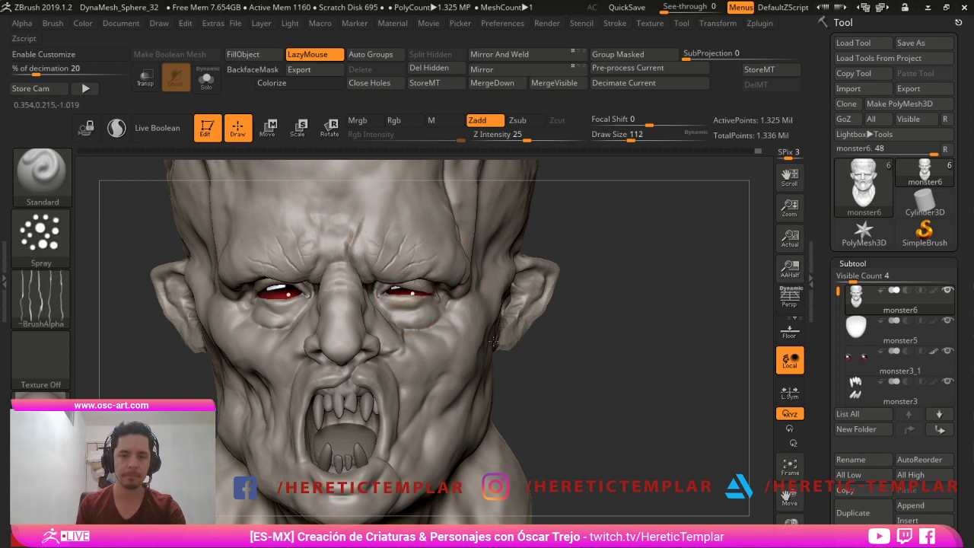
pyautogui.hotkey('ctrl', 'z')
# - Store a morph target for the head mesh
pyautogui.moveTo(860, 444); pyautogui.dragTo(860, 145)
pyautogui.scroll(-3, 895, 357)
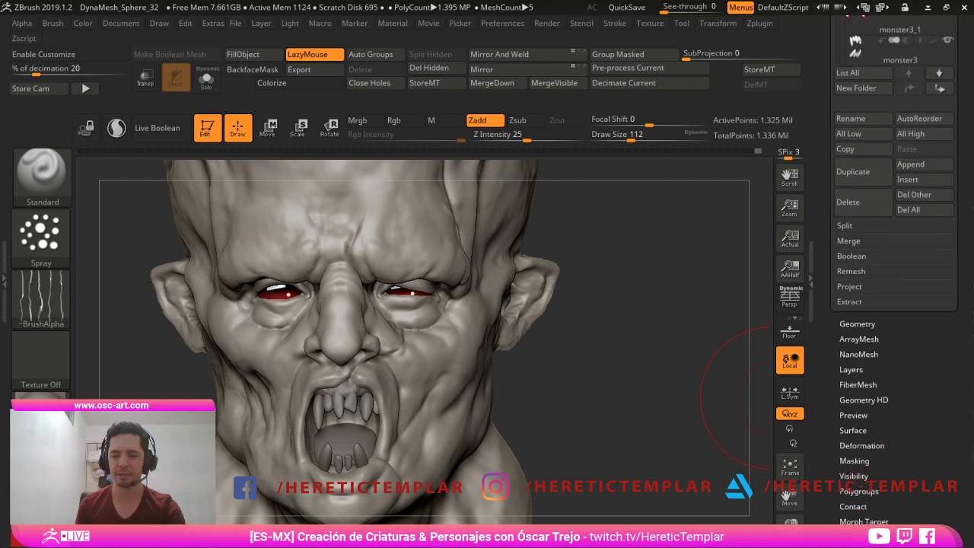
pyautogui.press('shift')
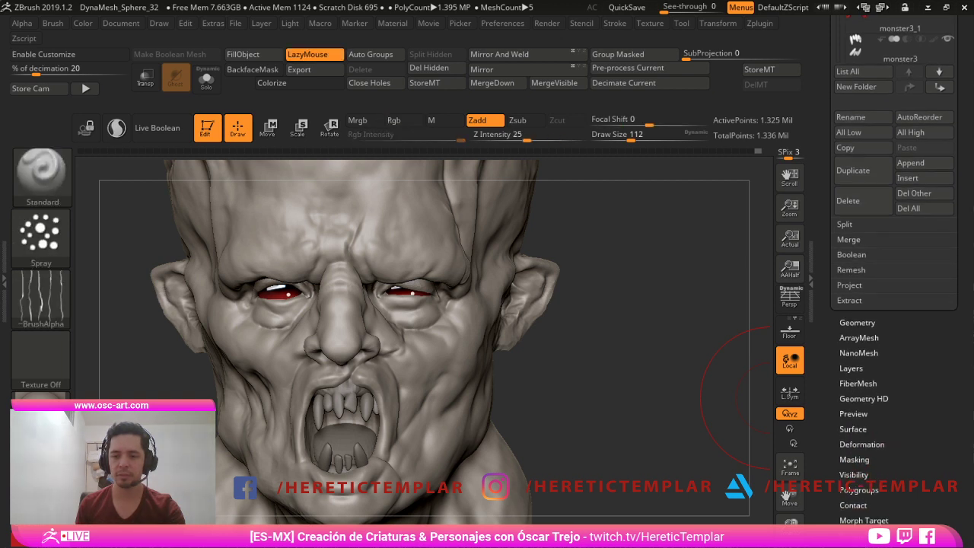
pyautogui.scroll(-3, 894, 357)
pyautogui.scroll(-1, 894, 358)
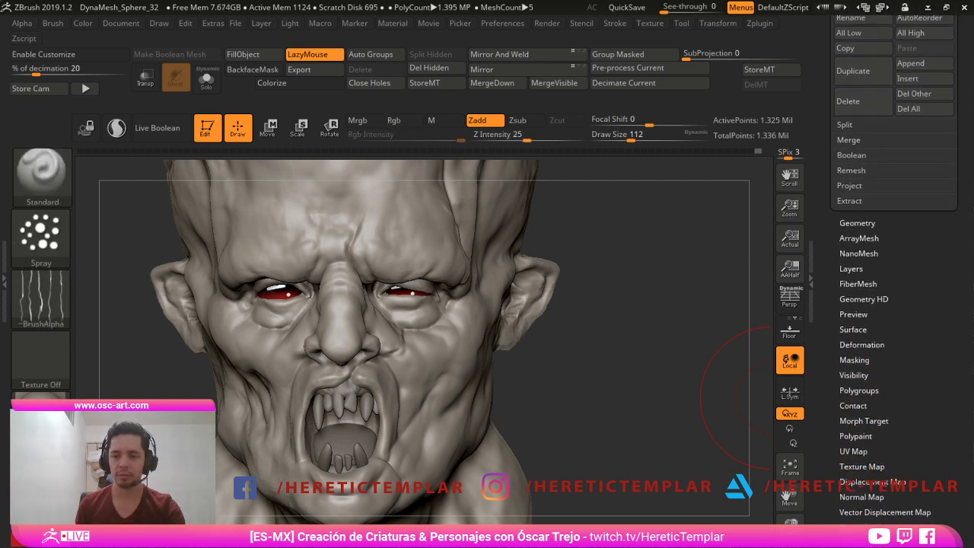
pyautogui.press('shift')
pyautogui.click(864, 421)
pyautogui.click(863, 434)
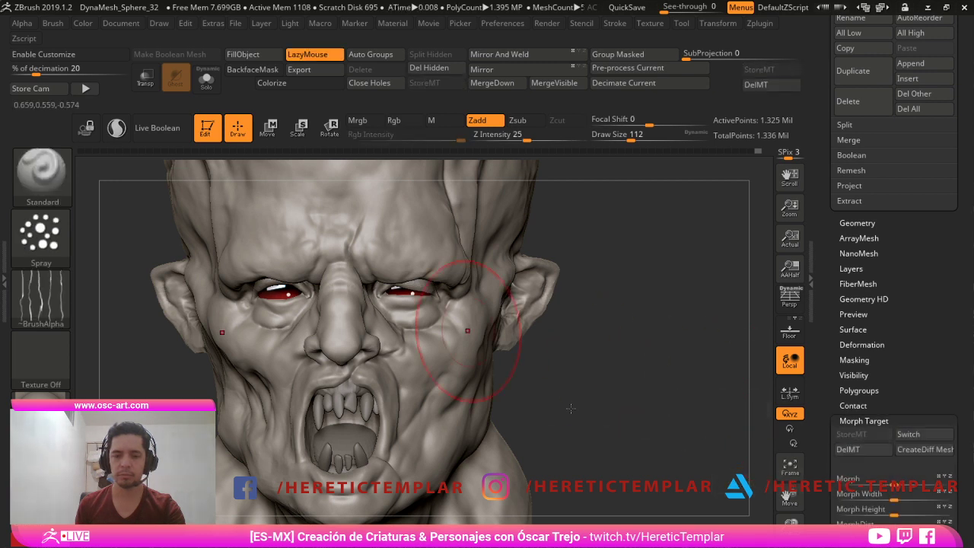
# - Spray Alpha 58 wrinkles beside the nose at draw size 56, and carve cheek creases with DamStandard at sizes 31 and 54
pyautogui.press('s')
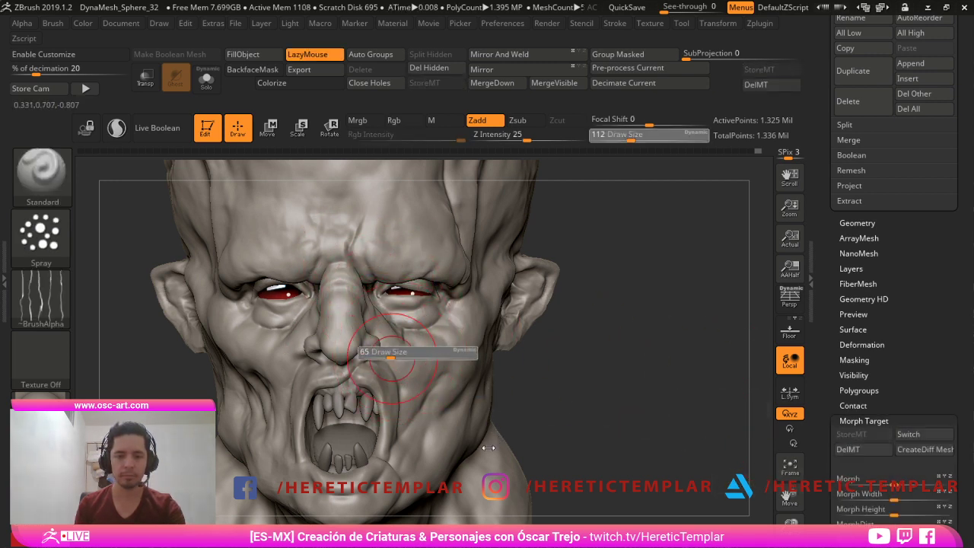
pyautogui.click(388, 351)
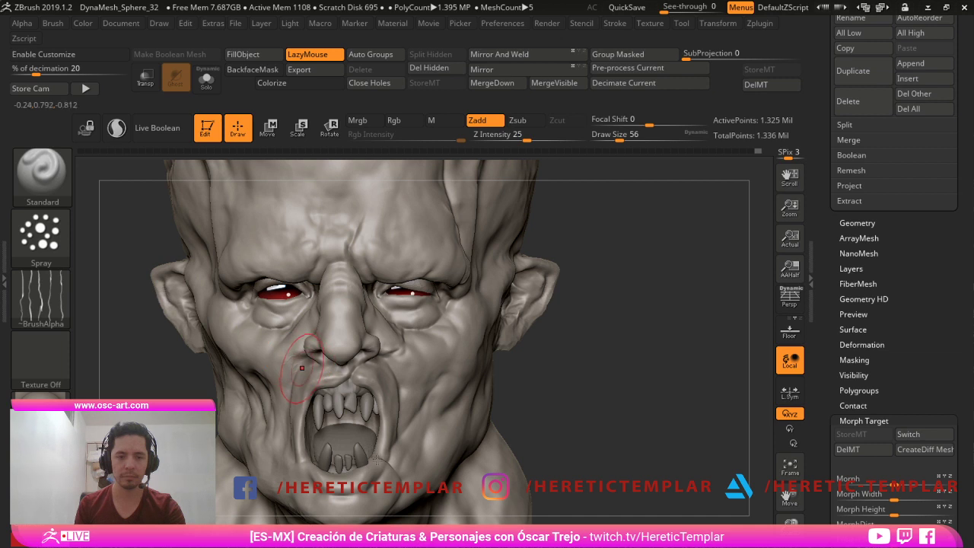
pyautogui.write('bds')
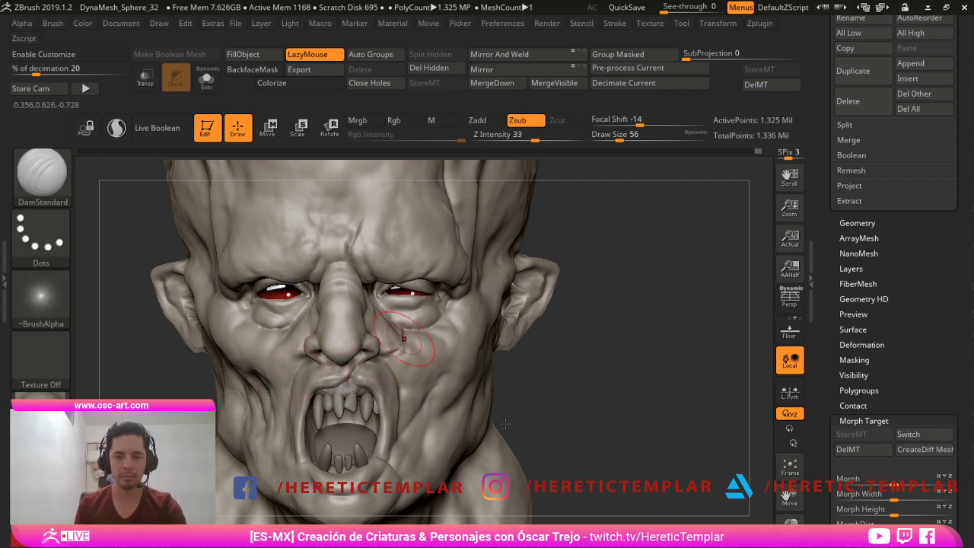
pyautogui.write('s31')
pyautogui.press('Return')
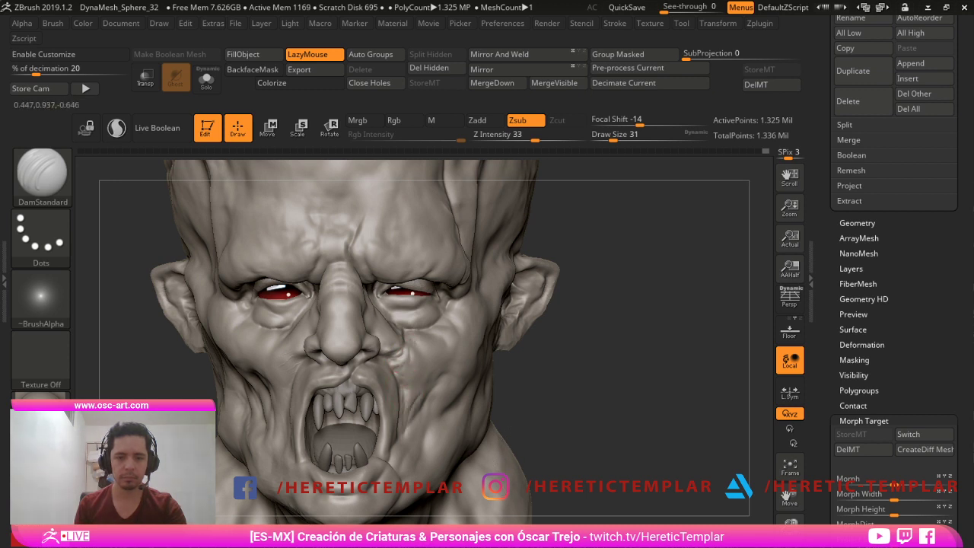
pyautogui.press('shift')
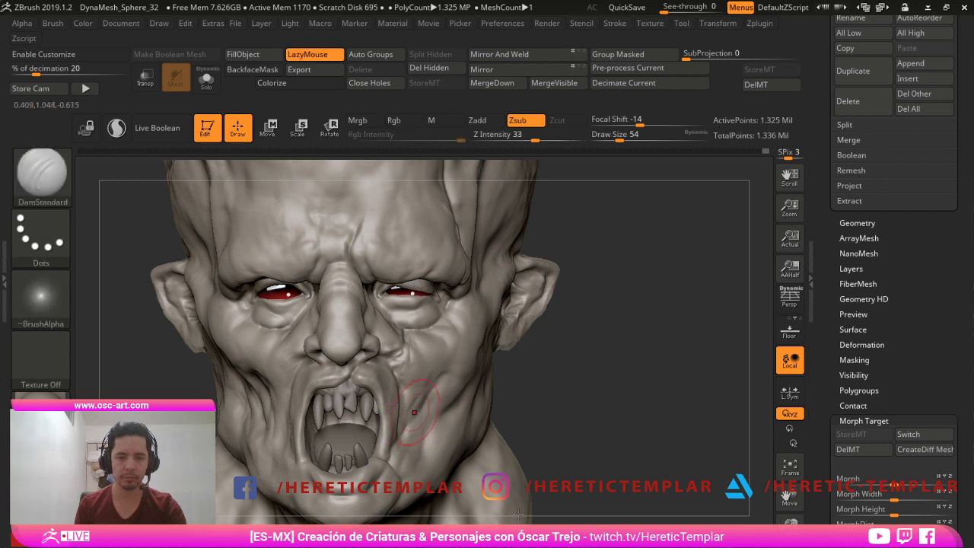
pyautogui.press('shift')
pyautogui.hotkey('shift', 'space')
pyautogui.click(438, 370)
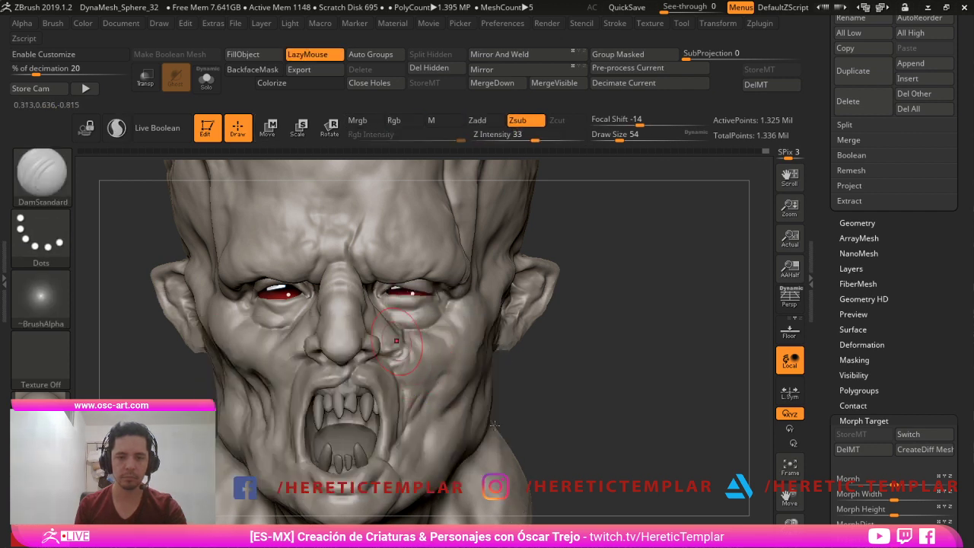
# - Spray fine Alpha 58 skin texture around the nose with the Standard brush at draw size 44, smoothing it lightly
pyautogui.press('1')
pyautogui.press('s')
pyautogui.moveTo(370, 315); pyautogui.dragTo(364, 315)
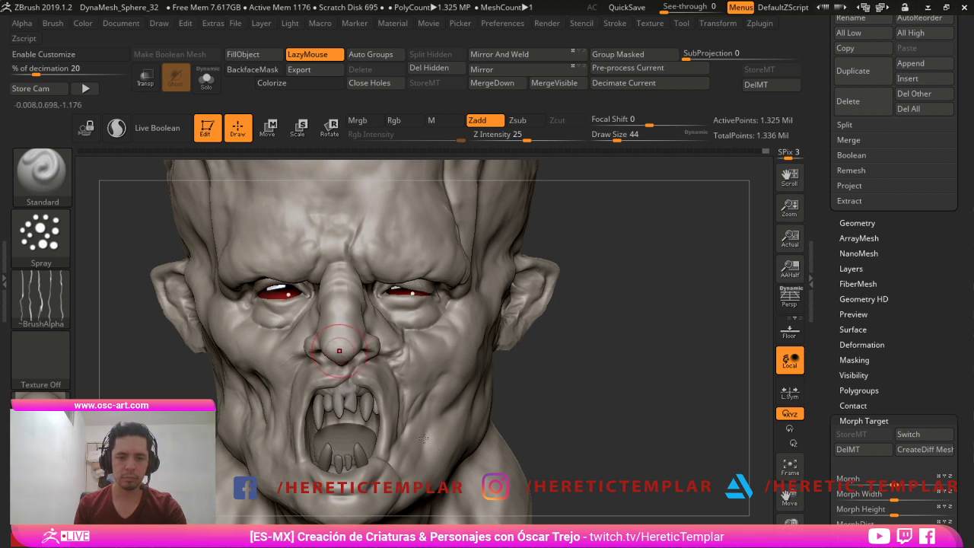
pyautogui.press('shift')
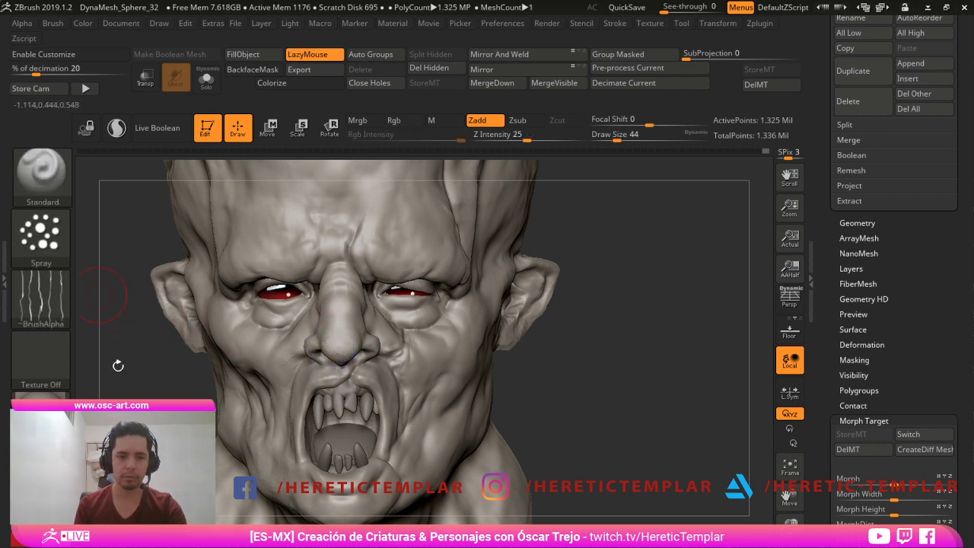
# - Switch the Standard brush to Alpha 08, try a sprayed stroke on the brow, and undo it
pyautogui.click(41, 300)
pyautogui.click(589, 332)
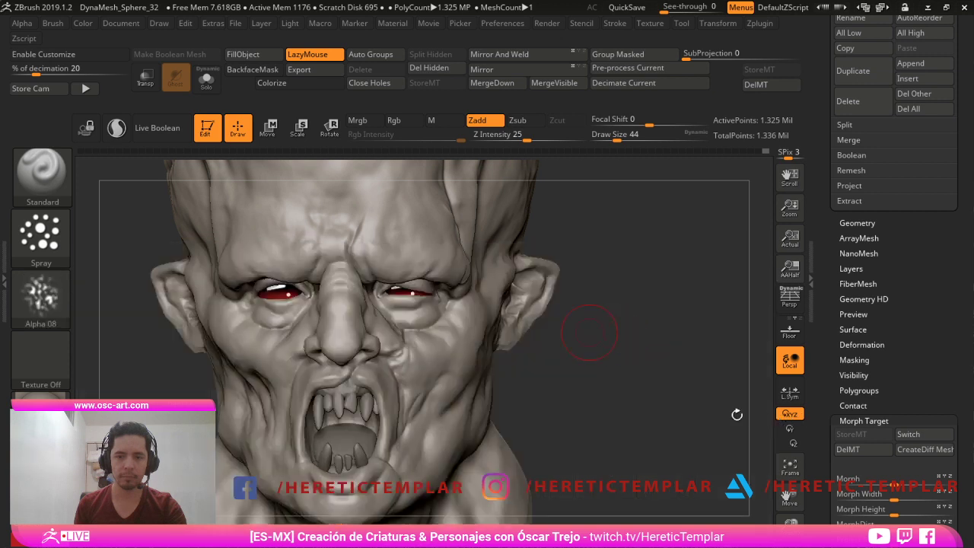
pyautogui.press('s')
pyautogui.moveTo(337, 307); pyautogui.dragTo(350, 307)
pyautogui.moveTo(393, 235)
pyautogui.mouseDown()
pyautogui.moveTo(400, 263)
pyautogui.moveTo(389, 251)
pyautogui.moveTo(401, 257)
pyautogui.mouseUp()
pyautogui.press('s')
pyautogui.hotkey('ctrl', 'z')
# - Change the stroke to Color Spray, spray Alpha 08 pores above one eyebrow at draw size 65, and soften them
pyautogui.click(44, 247)
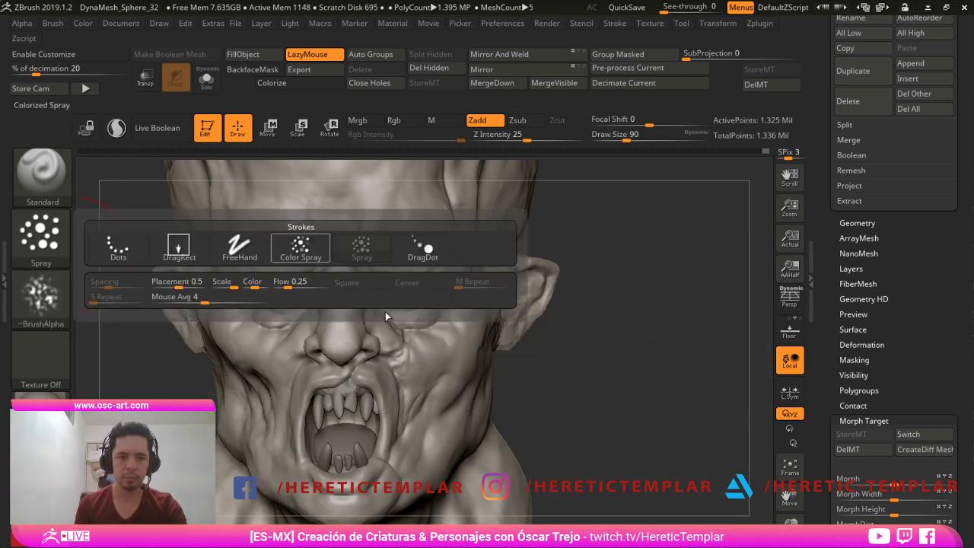
pyautogui.click(300, 245)
pyautogui.press(']')
pyautogui.press('[')
pyautogui.press('[')
pyautogui.press('[')
pyautogui.press('[')
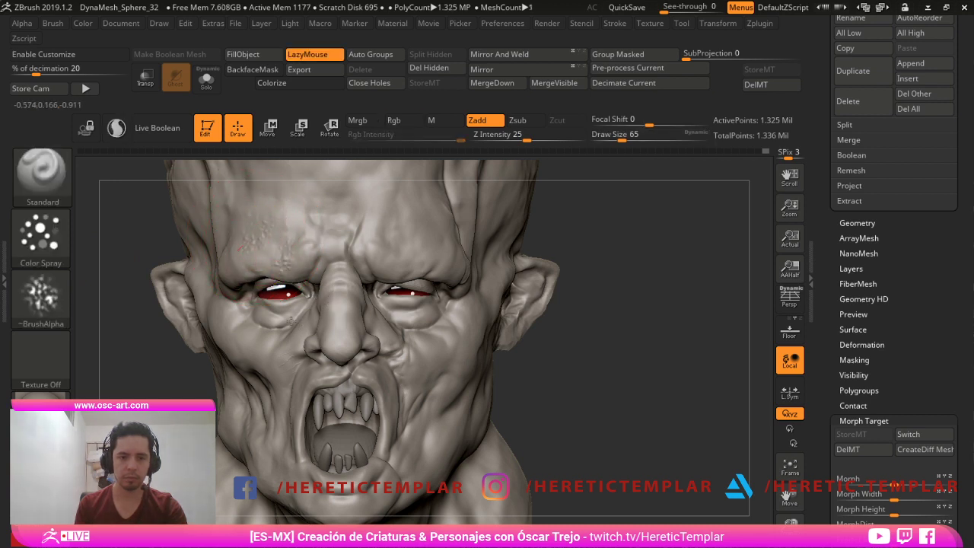
pyautogui.press('shift')
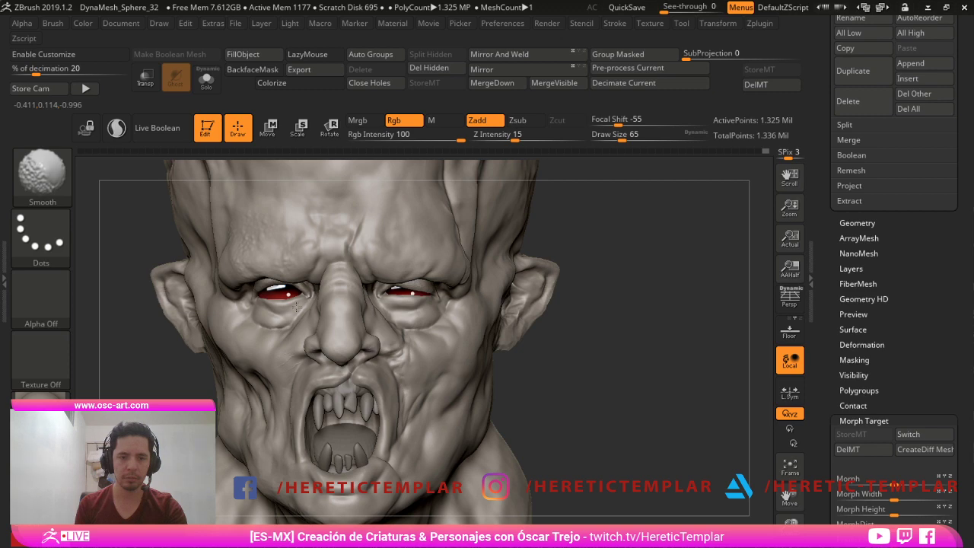
# - Continue the Alpha 08 skin texture across the brow with larger brush sizes, ending at a draw size of 140
pyautogui.press('s')
pyautogui.click(340, 266)
pyautogui.press('s')
pyautogui.click(373, 250)
pyautogui.press('s')
pyautogui.click(416, 256)
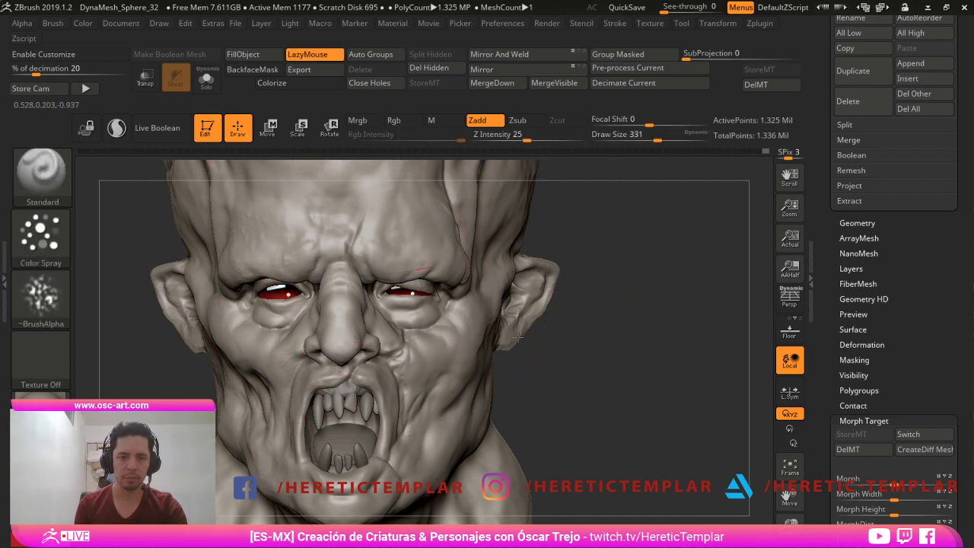
pyautogui.press('s')
pyautogui.click(392, 266)
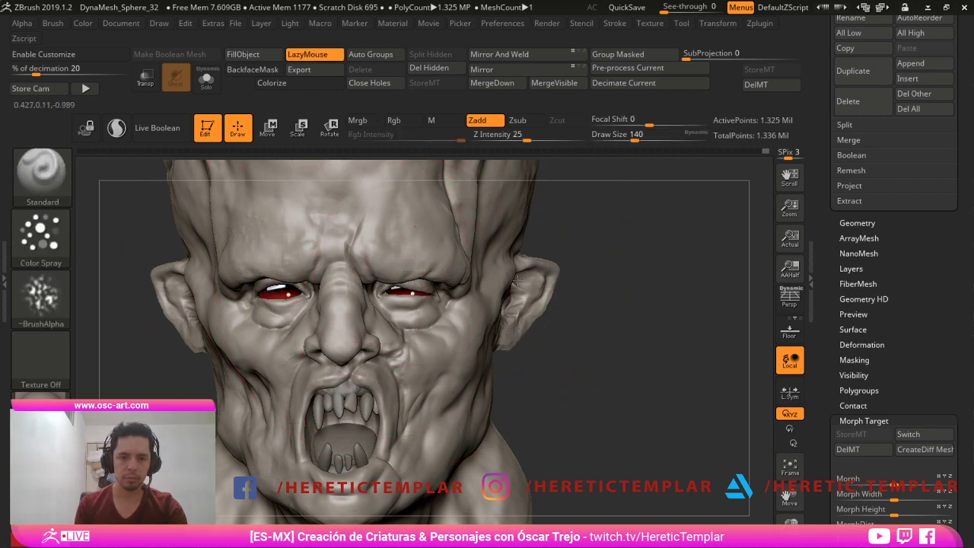
# - Spray Alpha 07 bumps over the cheek and jaw at draw size 112, and smooth them into the skin
pyautogui.click(42, 298)
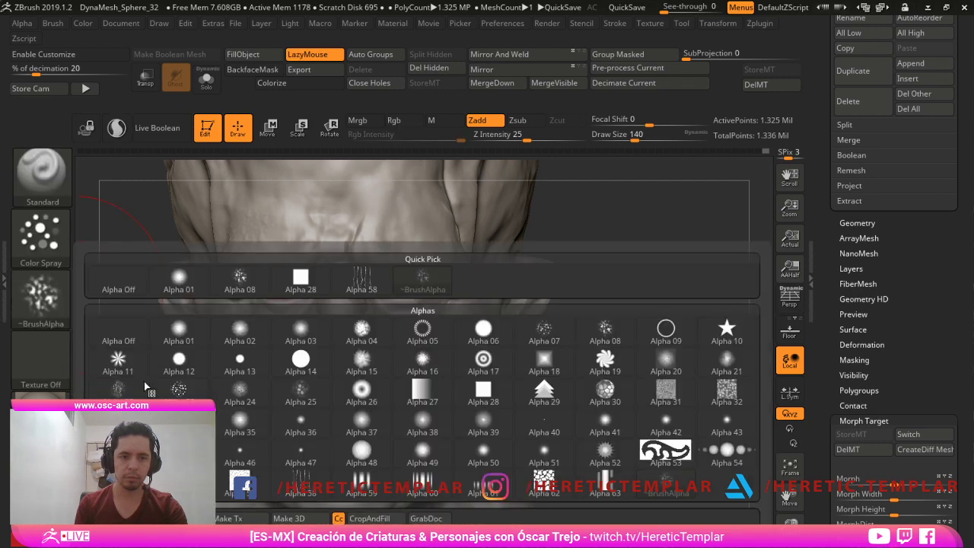
pyautogui.click(544, 332)
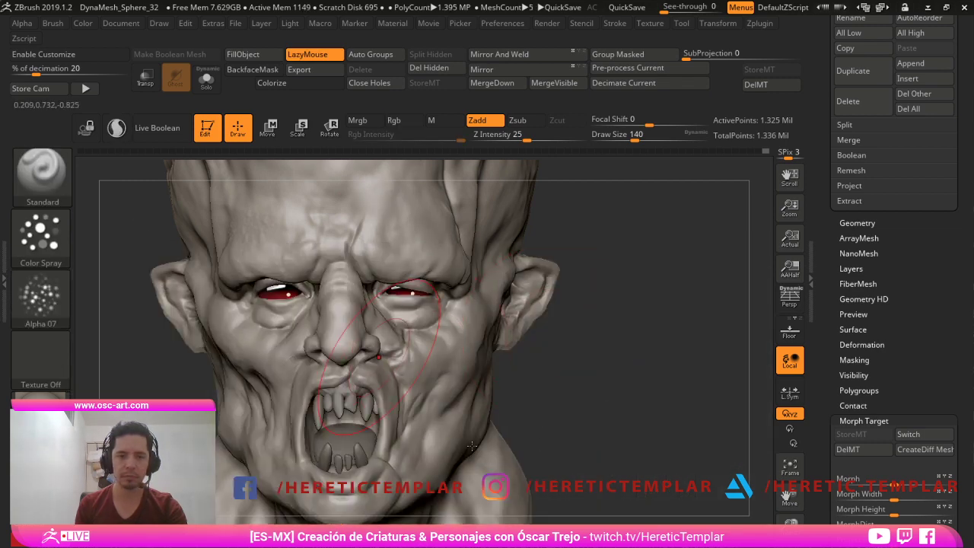
pyautogui.press('s')
pyautogui.click(435, 346)
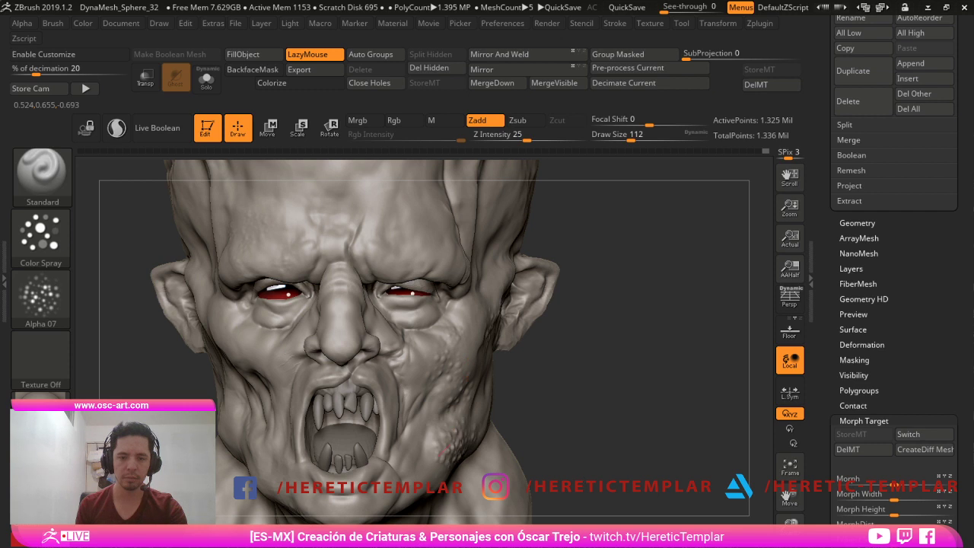
pyautogui.press('shift')
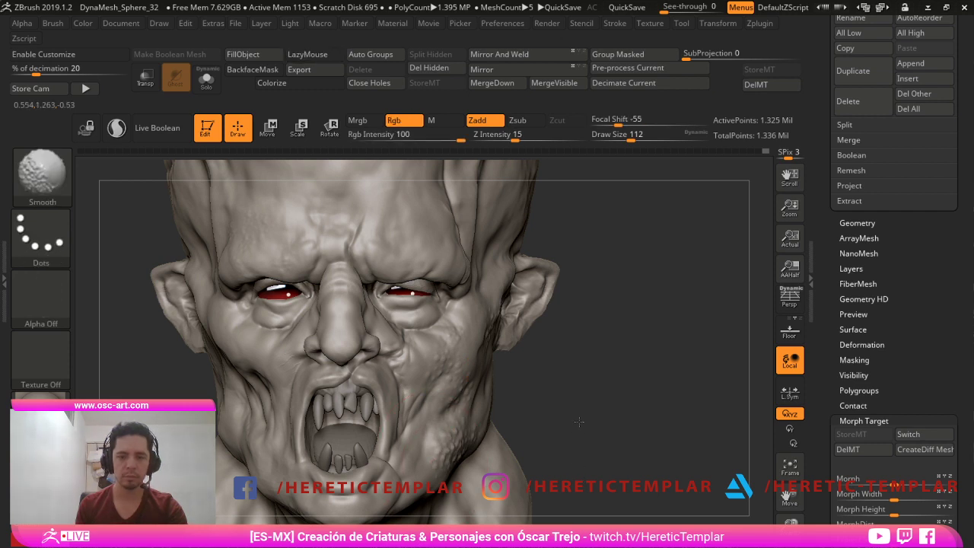
pyautogui.moveTo(456, 327)
pyautogui.keyDown('shift'); pyautogui.mouseDown()
pyautogui.moveTo(434, 337)
pyautogui.moveTo(420, 329)
pyautogui.mouseUp(); pyautogui.keyUp('shift')
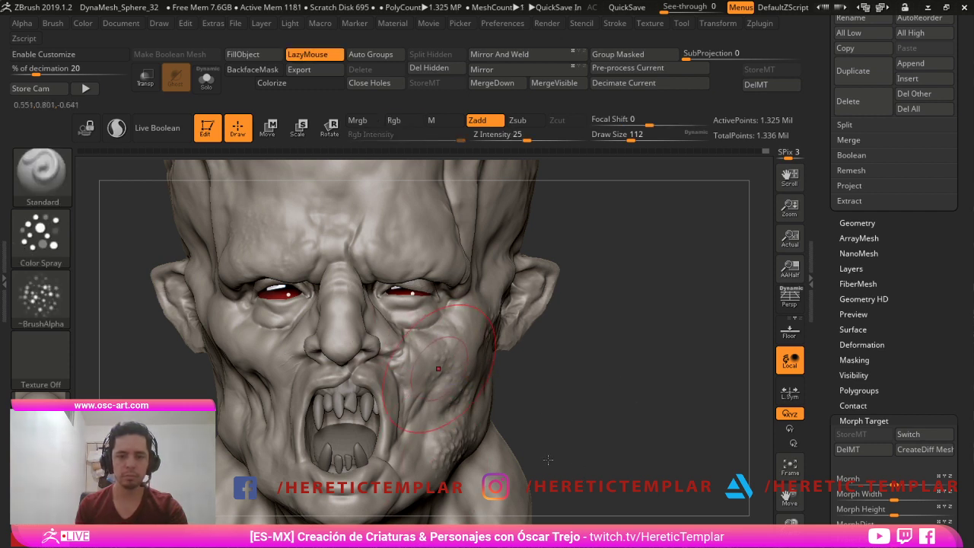
# - Carve creases into the textured cheek and around the mouth with DamStandard, using draw sizes 59 and 33
pyautogui.press('b')
pyautogui.press('d')
pyautogui.press('s')
pyautogui.press('s')
pyautogui.moveTo(448, 374); pyautogui.dragTo(438, 373)
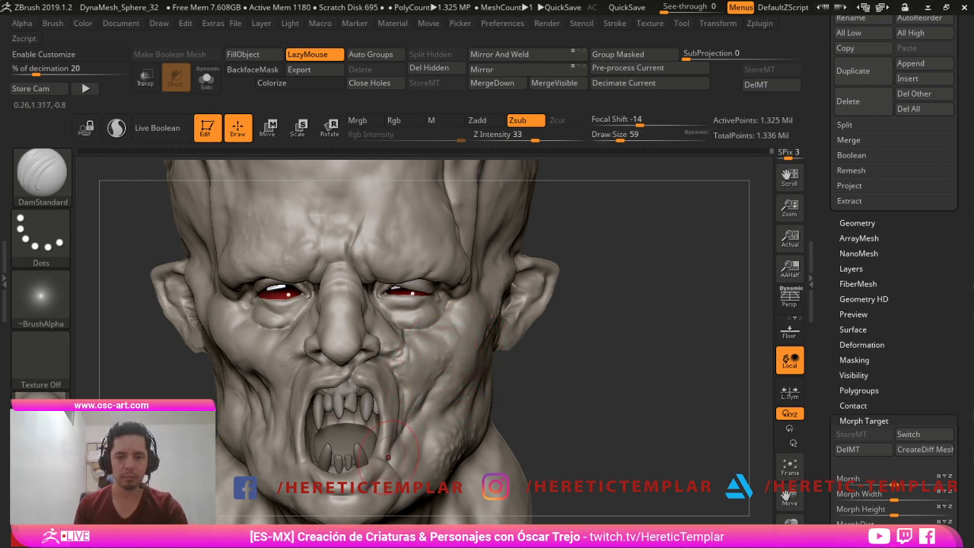
pyautogui.press('[')
pyautogui.press('[')
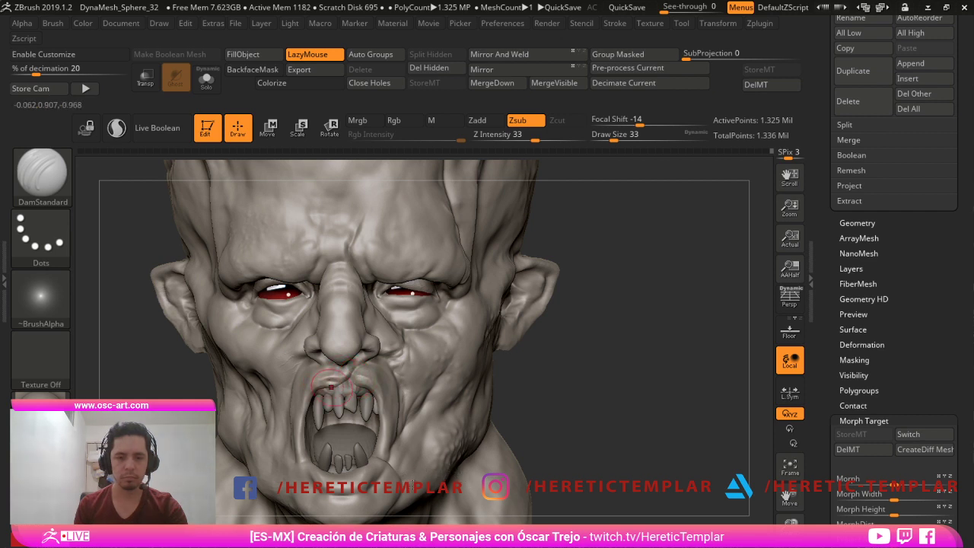
# - Spray Alpha 07 texture along the nose and its bridge with the Standard brush, at a draw size up to 41
pyautogui.press('s')
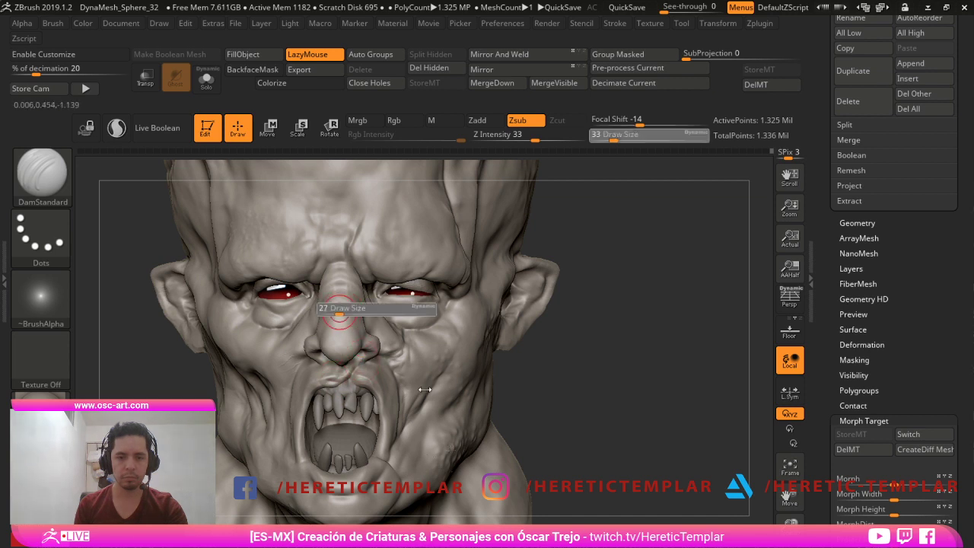
pyautogui.press('1')
pyautogui.moveTo(339, 310); pyautogui.dragTo(339, 283)
pyautogui.press('s')
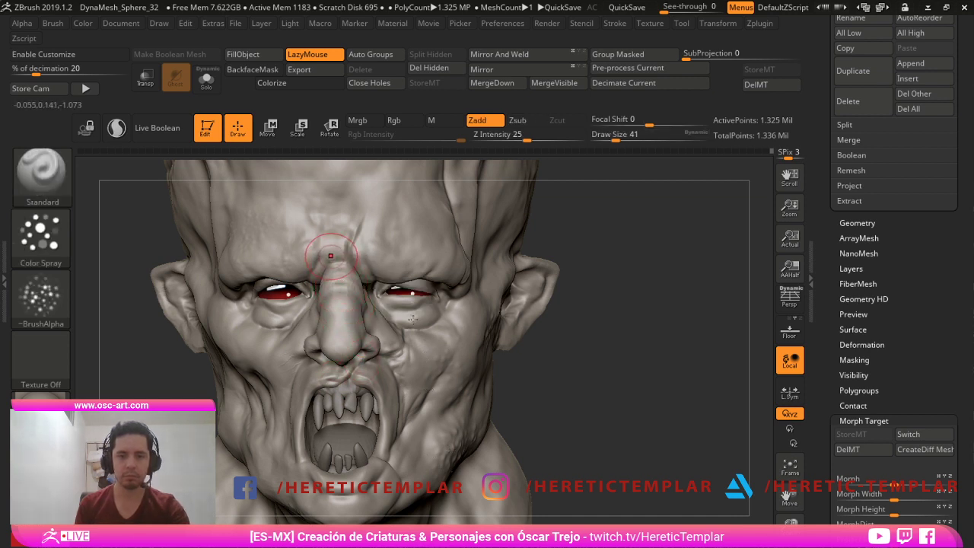
# - Work over the skin folds beneath the eye and on the upper cheek with DamStandard at draw size 41, smoothing harsh spots
pyautogui.press('b')
pyautogui.press('d')
pyautogui.press('s')
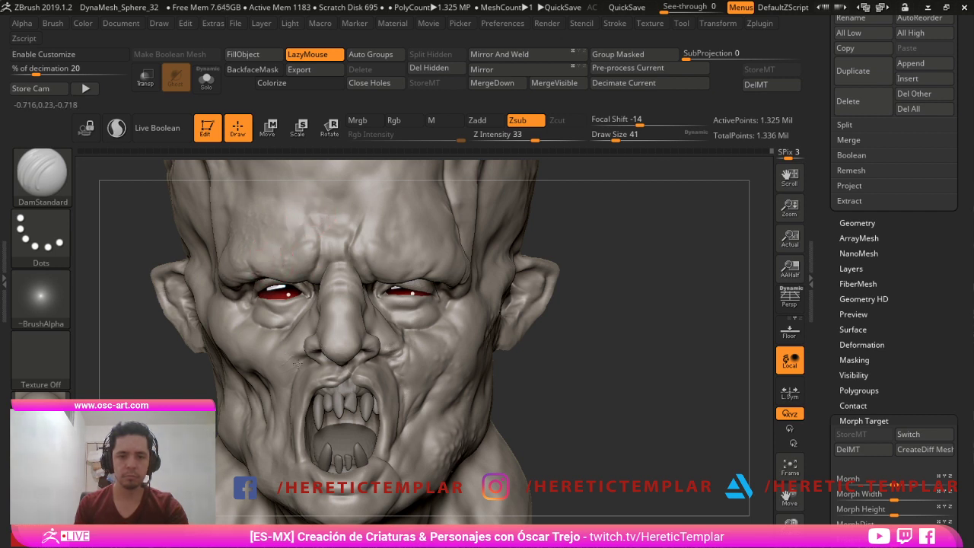
pyautogui.moveTo(281, 358)
pyautogui.keyDown('shift'); pyautogui.mouseDown()
pyautogui.moveTo(291, 348)
pyautogui.moveTo(274, 340)
pyautogui.mouseUp(); pyautogui.keyUp('shift')
pyautogui.moveTo(156, 400)
pyautogui.keyDown('alt'); pyautogui.mouseDown()
pyautogui.moveTo(152, 370)
pyautogui.moveTo(213, 367)
pyautogui.mouseUp(); pyautogui.keyUp('alt')
pyautogui.moveTo(554, 415)
pyautogui.mouseDown()
pyautogui.moveTo(585, 403)
pyautogui.moveTo(597, 453)
pyautogui.mouseUp()
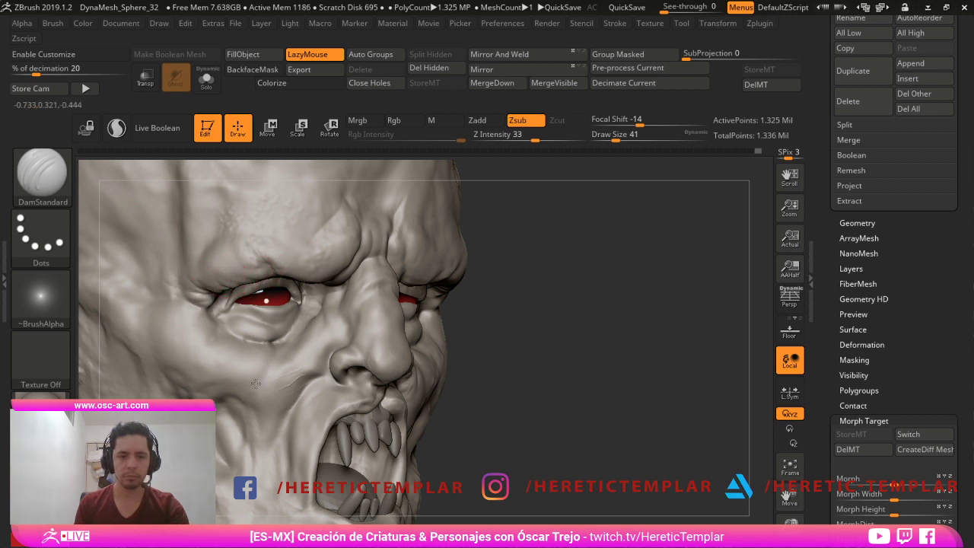
pyautogui.press('shift')
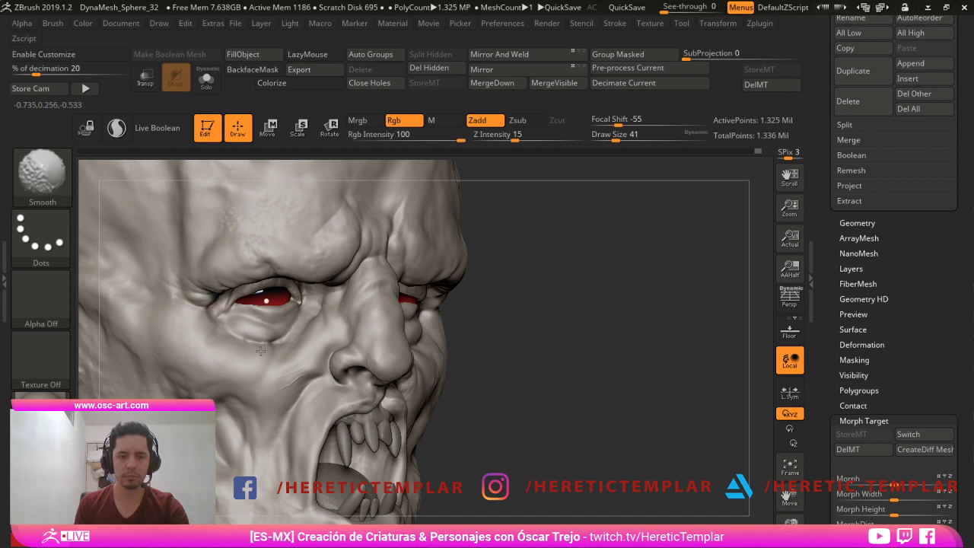
# - Carve fine creases around the eye corner and lower eyelid with DamStandard at draw sizes 25 and 22
pyautogui.press('s')
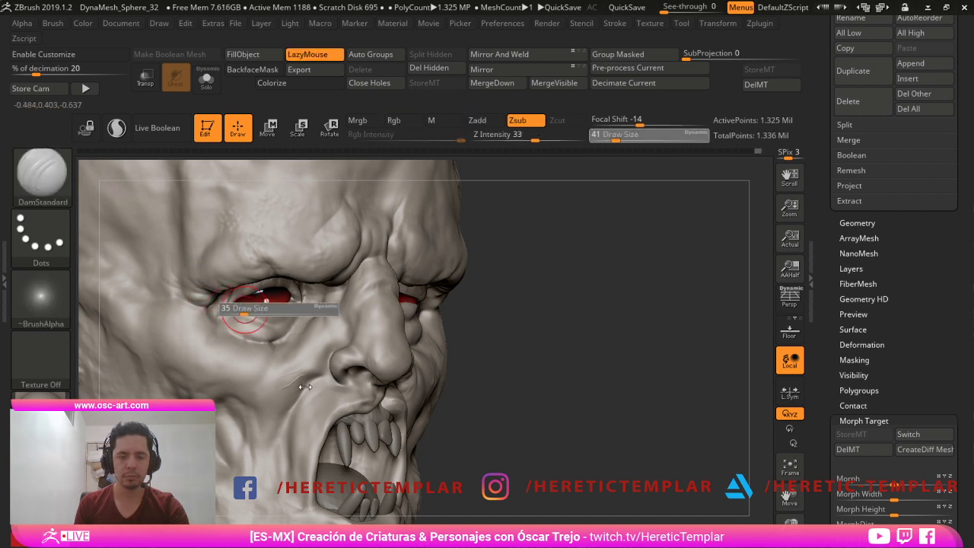
pyautogui.moveTo(247, 306); pyautogui.dragTo(239, 307)
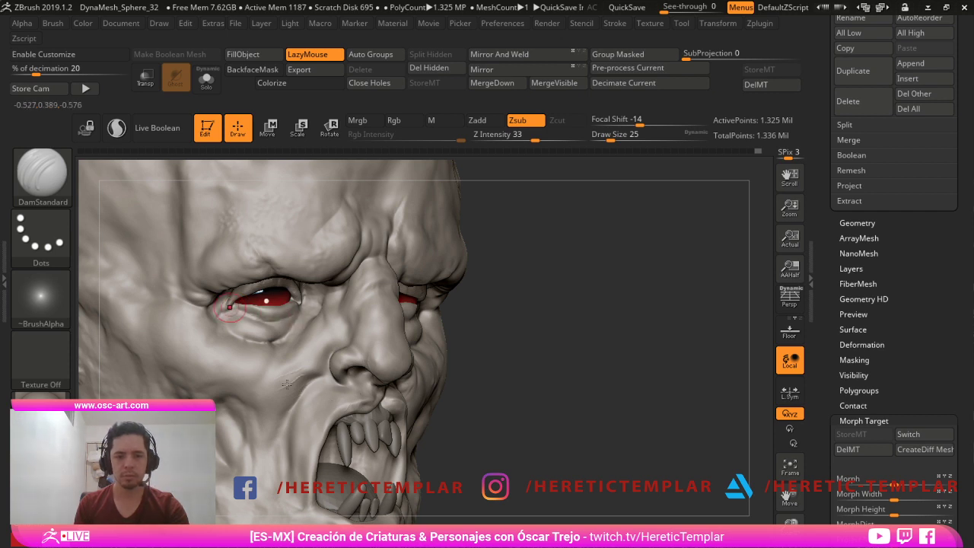
pyautogui.moveTo(662, 480); pyautogui.dragTo(574, 496)
pyautogui.press('s')
pyautogui.click(268, 313)
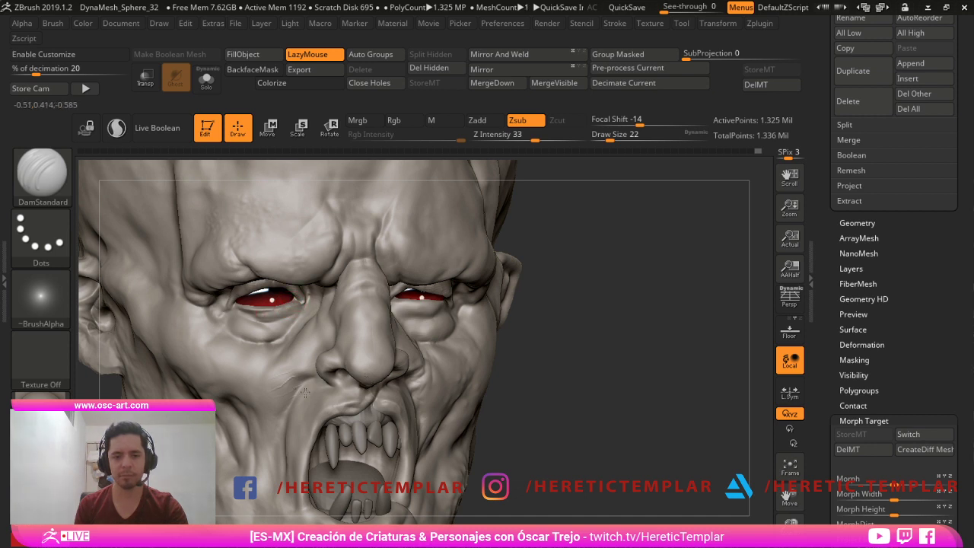
pyautogui.moveTo(244, 315)
pyautogui.mouseDown()
pyautogui.moveTo(292, 314)
pyautogui.moveTo(253, 325)
pyautogui.moveTo(305, 373)
pyautogui.moveTo(296, 386)
pyautogui.moveTo(310, 374)
pyautogui.mouseUp()
pyautogui.press('s')
pyautogui.press('s')
pyautogui.click(266, 337)
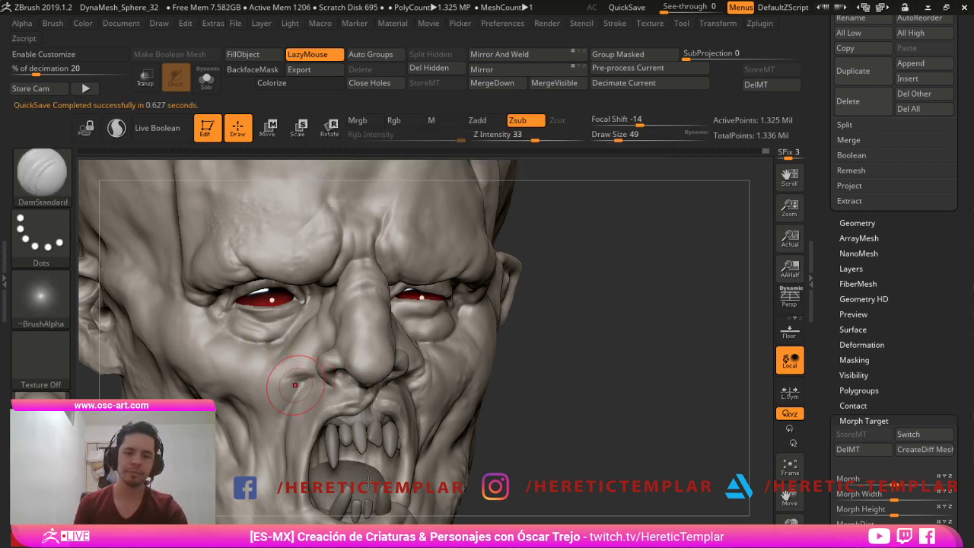
# - Refine the folds beside the nose and across both cheeks at draw size 49, smoothing them into the skin
pyautogui.press('shift')
pyautogui.moveTo(305, 270); pyautogui.dragTo(259, 274, button='right')
pyautogui.press('s')
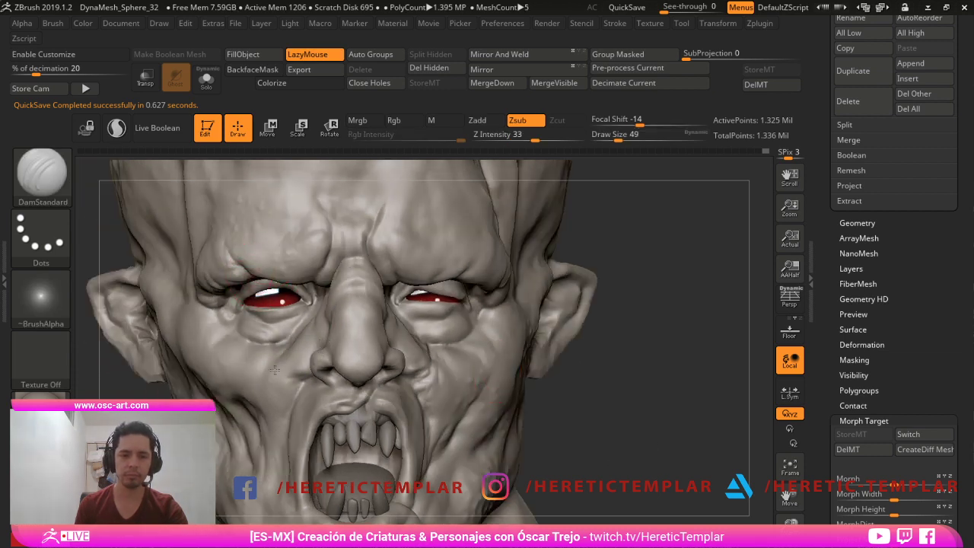
pyautogui.press('shift')
pyautogui.keyDown('shift'); pyautogui.moveTo(269, 359); pyautogui.dragTo(257, 315); pyautogui.keyUp('shift')
pyautogui.moveTo(533, 368); pyautogui.dragTo(412, 367, button='right')
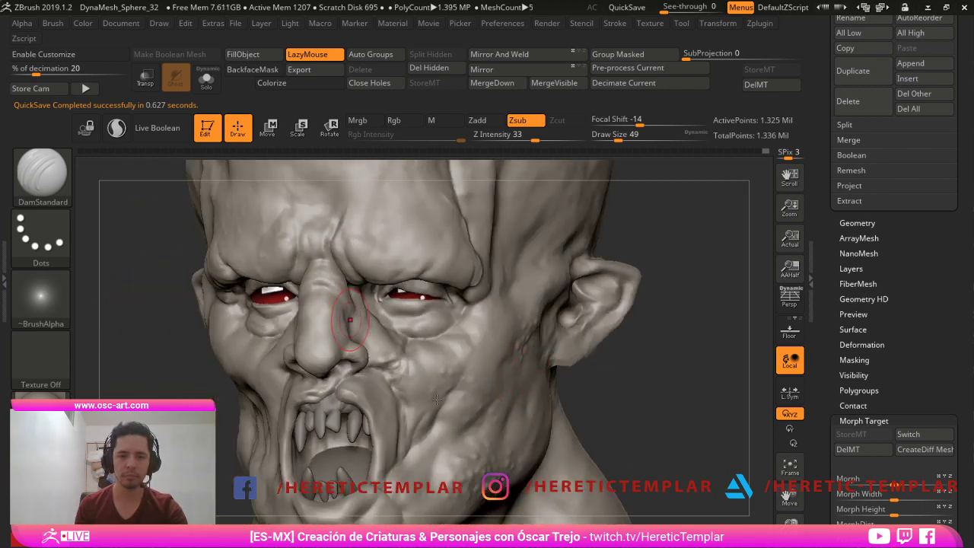
pyautogui.keyDown('shift'); pyautogui.moveTo(409, 365); pyautogui.dragTo(393, 355); pyautogui.keyUp('shift')
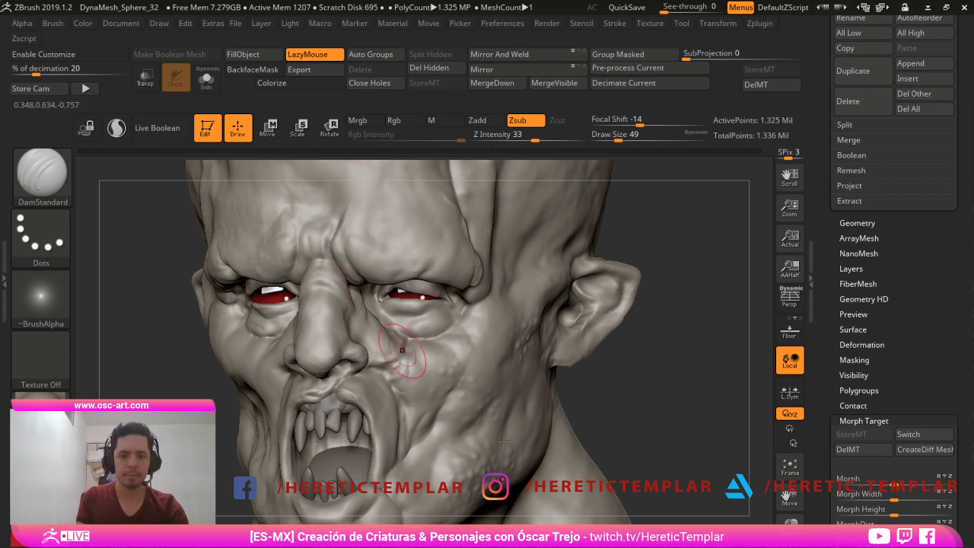
pyautogui.press('shift')
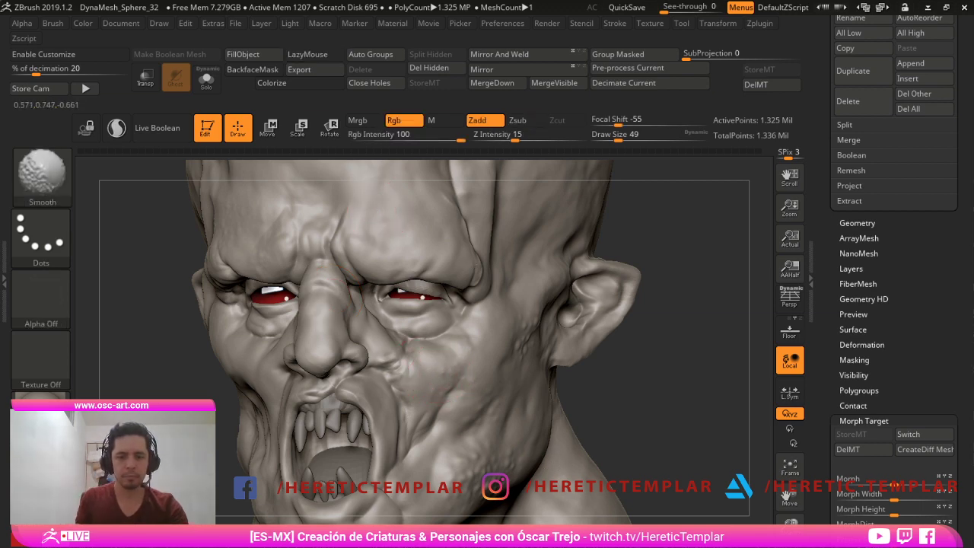
# - Brush the bumpy jaw texture back towards the stored morph target with the Morph brush at draw size 112
pyautogui.press('b')
pyautogui.press('m')
pyautogui.press('r')
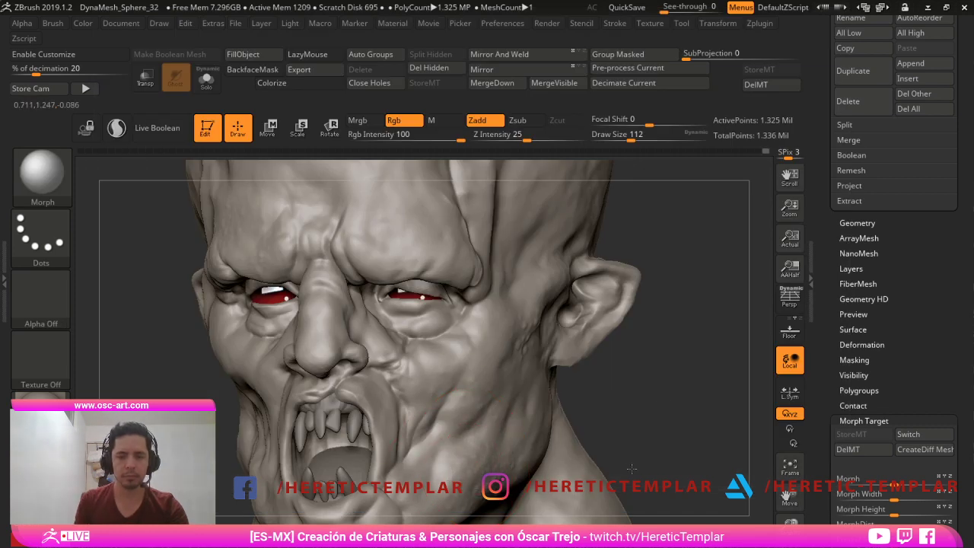
# - Carve and soften creases around the upper eyelid and brow with DamStandard, using draw sizes 49 and 41
pyautogui.press('b')
pyautogui.press('d')
pyautogui.press('s')
pyautogui.press('s')
pyautogui.moveTo(475, 304); pyautogui.dragTo(473, 304)
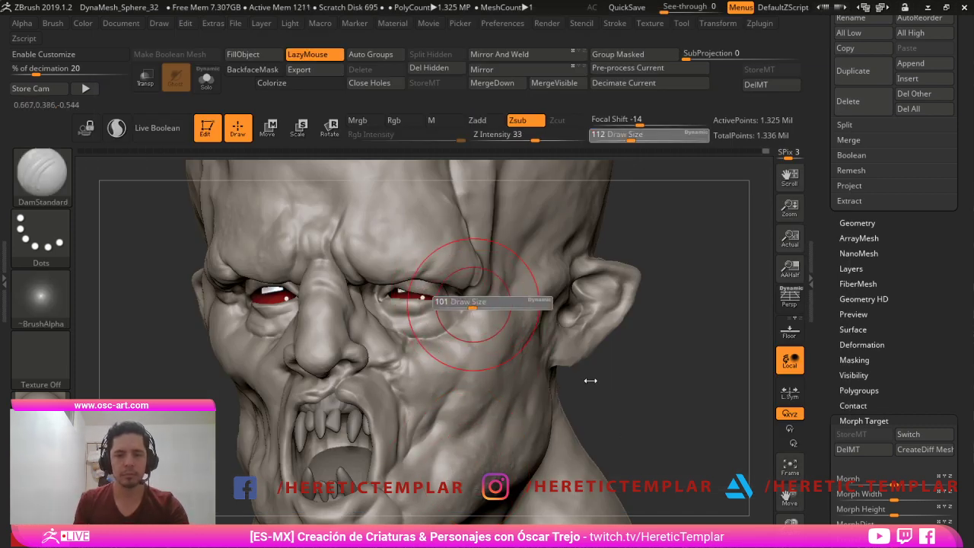
pyautogui.moveTo(591, 380); pyautogui.dragTo(584, 378)
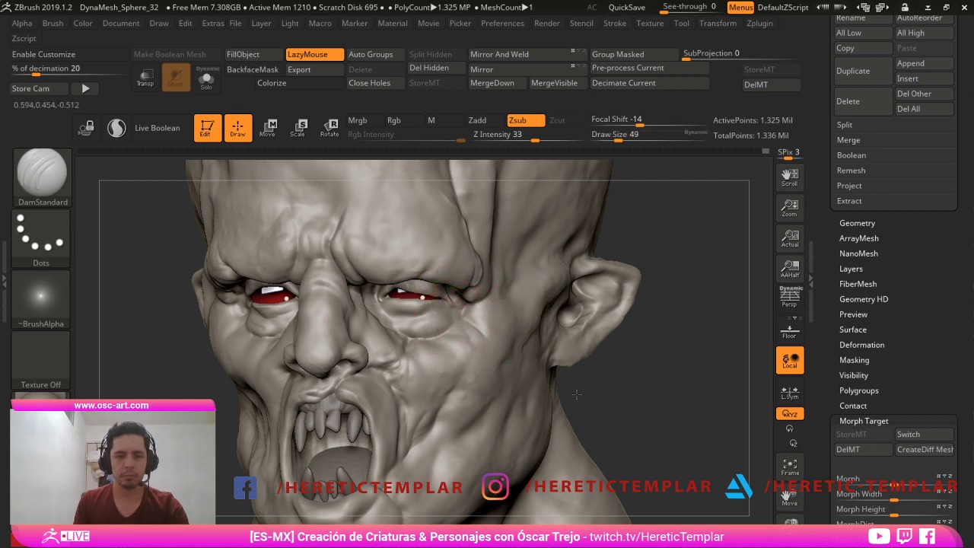
pyautogui.press('[')
pyautogui.press('[')
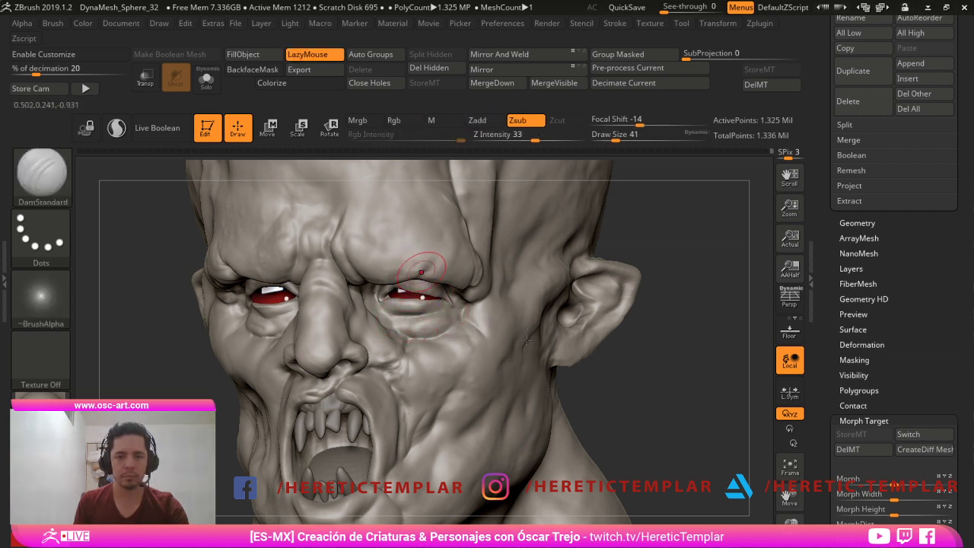
pyautogui.press('shift')
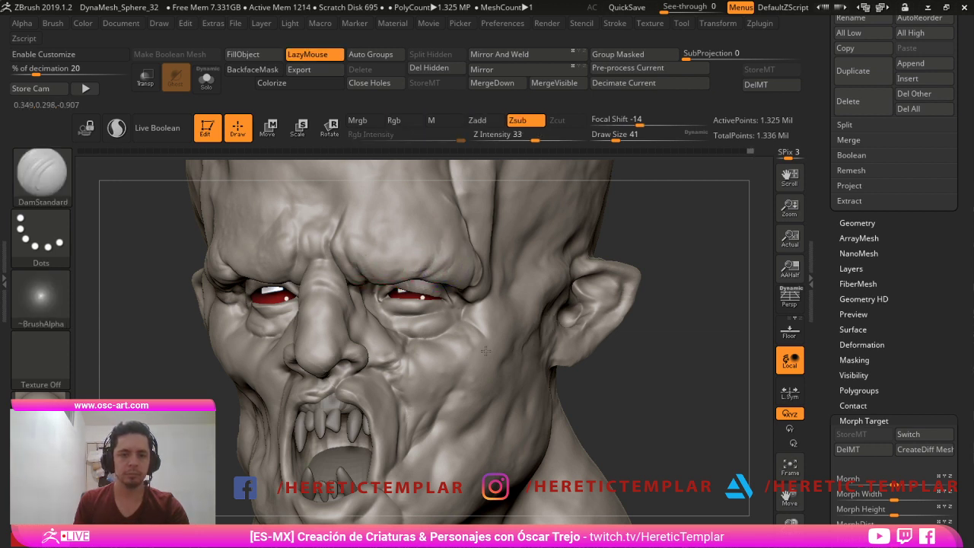
pyautogui.press('shift')
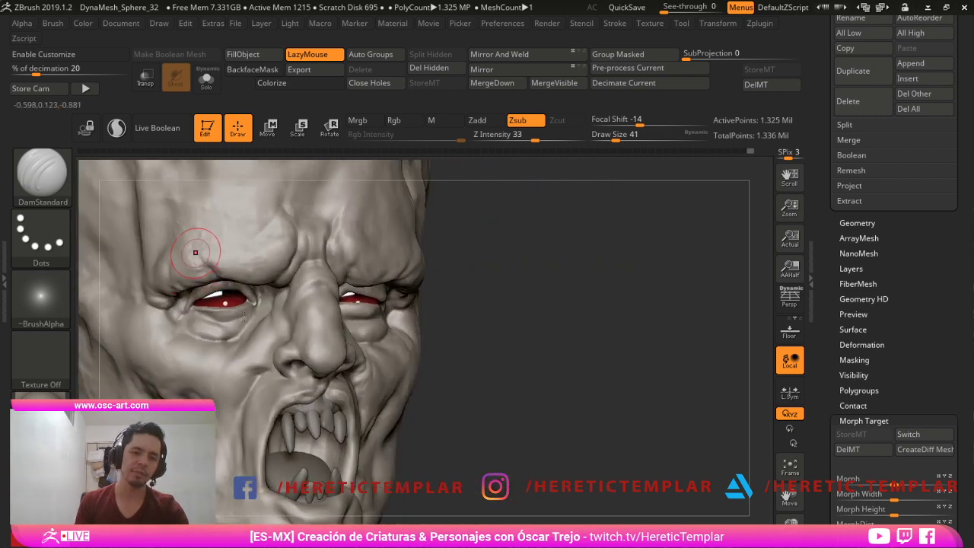
# - Smooth the forehead above the brow at draw size 108, and carve frown creases between the brows with DamStandard at 51
pyautogui.press('shift')
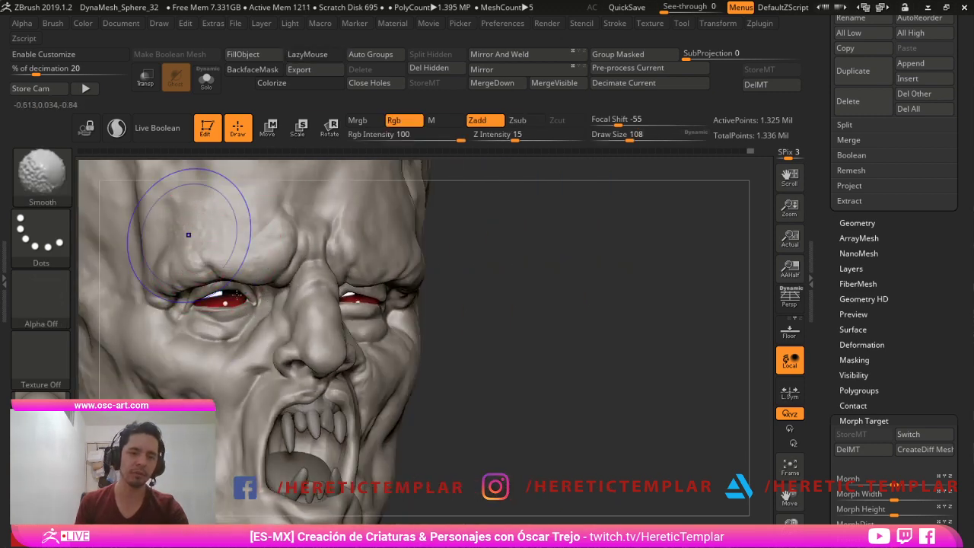
pyautogui.keyDown('shift'); pyautogui.moveTo(189, 236); pyautogui.dragTo(232, 228); pyautogui.keyUp('shift')
pyautogui.keyDown('alt'); pyautogui.moveTo(416, 363); pyautogui.dragTo(512, 449); pyautogui.keyUp('alt')
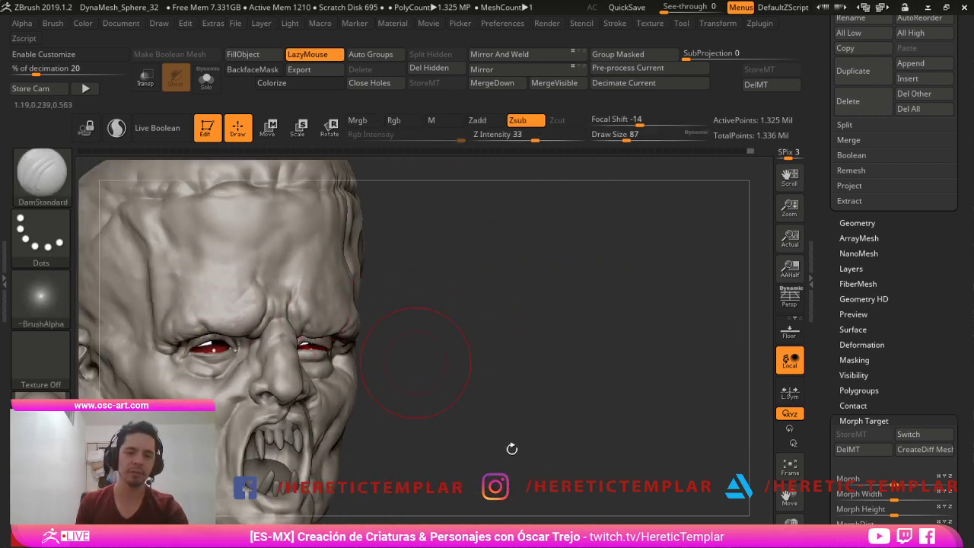
pyautogui.press('s')
pyautogui.moveTo(290, 282)
pyautogui.mouseDown()
pyautogui.moveTo(263, 272)
pyautogui.moveTo(271, 302)
pyautogui.mouseUp()
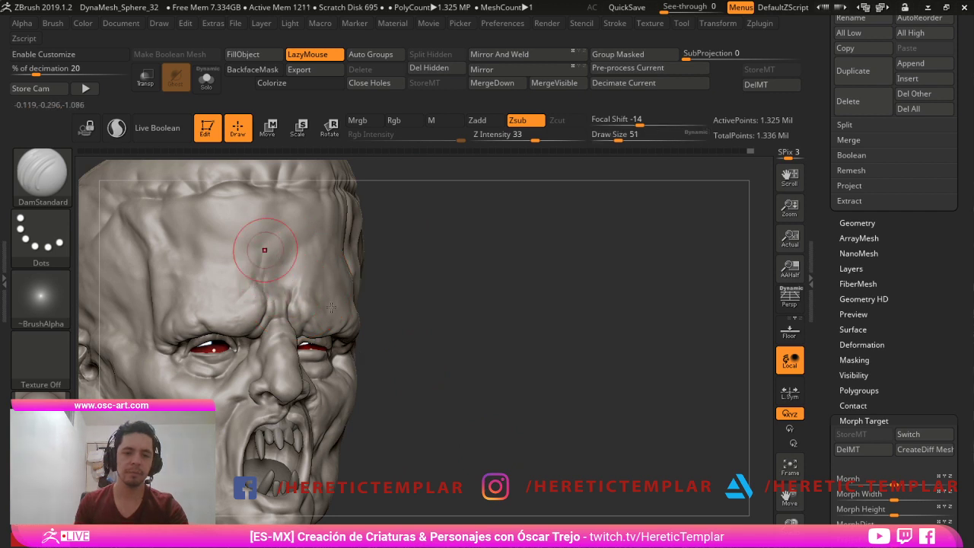
pyautogui.press('shift')
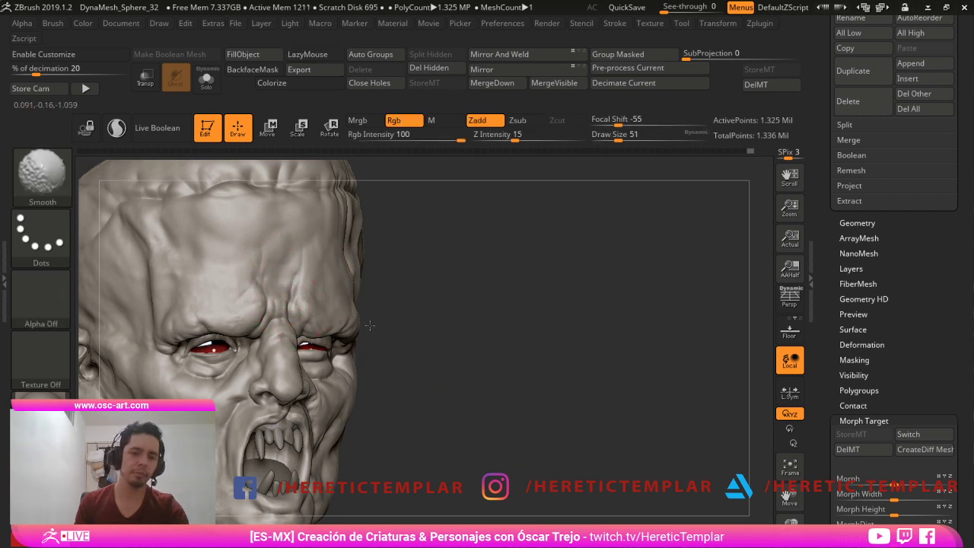
pyautogui.moveTo(396, 350)
pyautogui.mouseDown()
pyautogui.moveTo(556, 440)
pyautogui.moveTo(601, 445)
pyautogui.moveTo(654, 489)
pyautogui.moveTo(587, 340)
pyautogui.mouseUp()
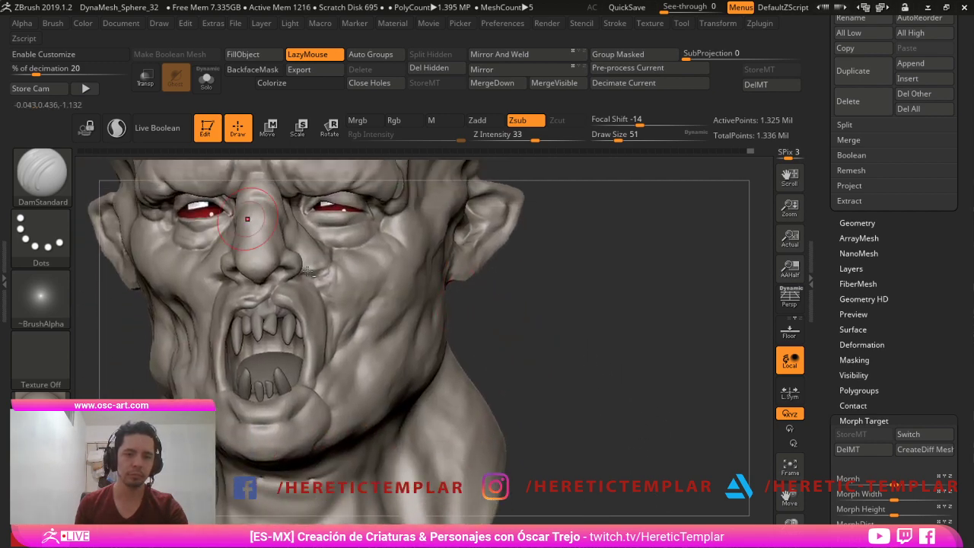
# - Select the eyes subtool and subdivide it twice
pyautogui.keyDown('alt'); pyautogui.click(201, 215); pyautogui.keyUp('alt')
pyautogui.press('shift')
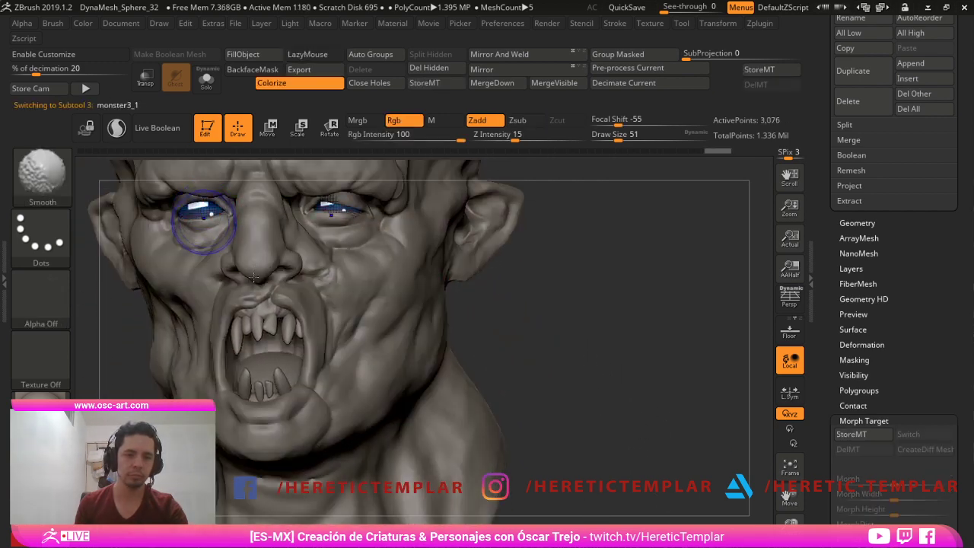
pyautogui.press('shift')
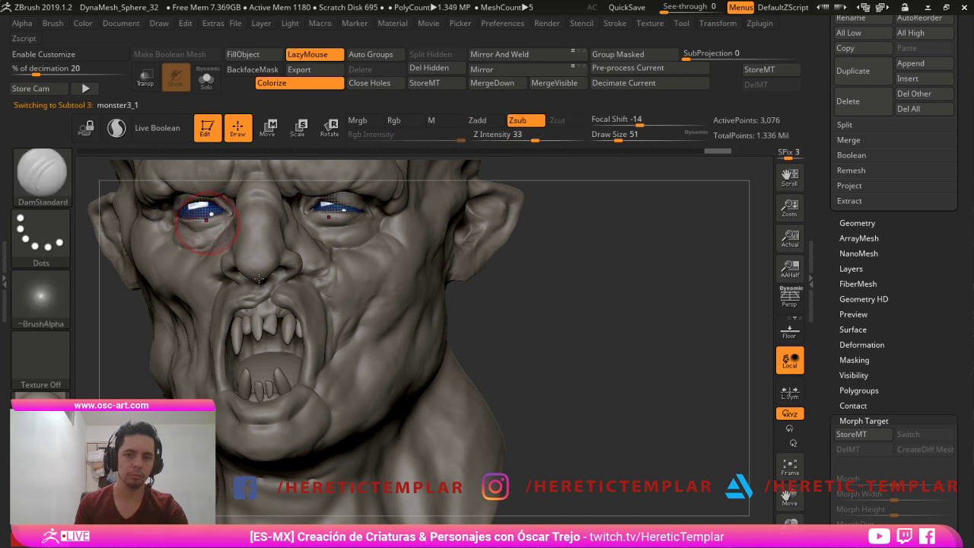
pyautogui.hotkey('ctrl', 'd')
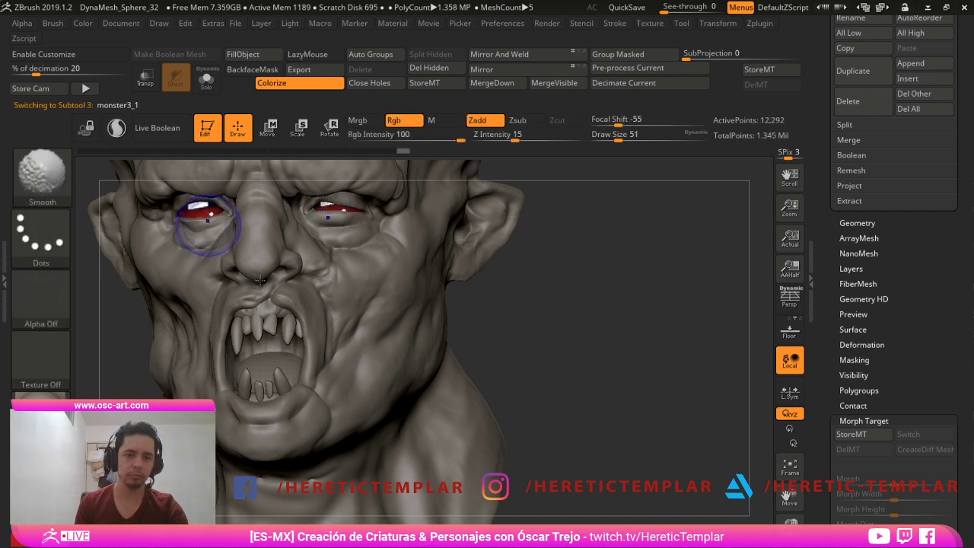
pyautogui.hotkey('ctrl', 'd')
pyautogui.moveTo(629, 434)
pyautogui.mouseDown()
pyautogui.moveTo(615, 392)
pyautogui.moveTo(622, 433)
pyautogui.mouseUp()
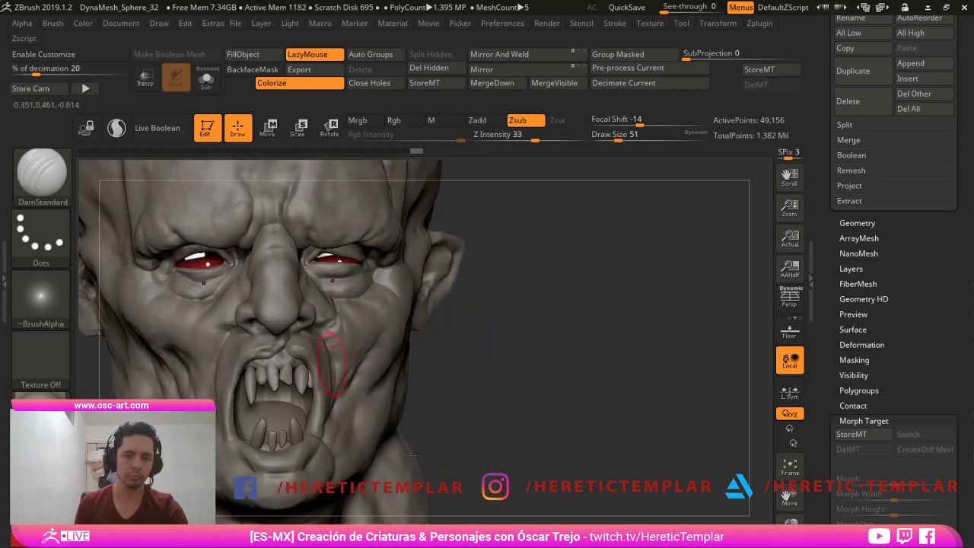
# - Return to the head subtool and carve and smooth the creases around the lips at draw size 33, dropping it one subdivision level
pyautogui.keyDown('alt'); pyautogui.click(316, 369); pyautogui.keyUp('alt')
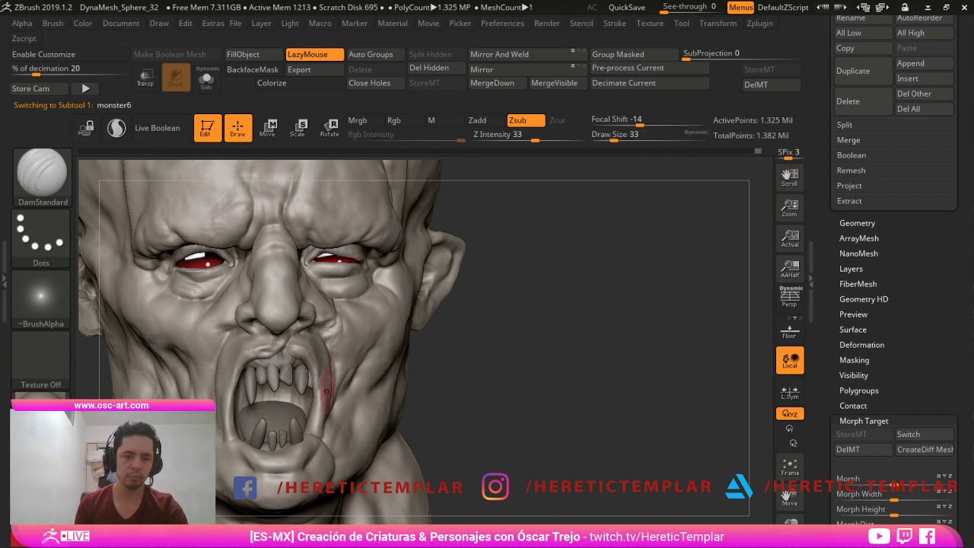
pyautogui.moveTo(329, 377); pyautogui.dragTo(322, 435)
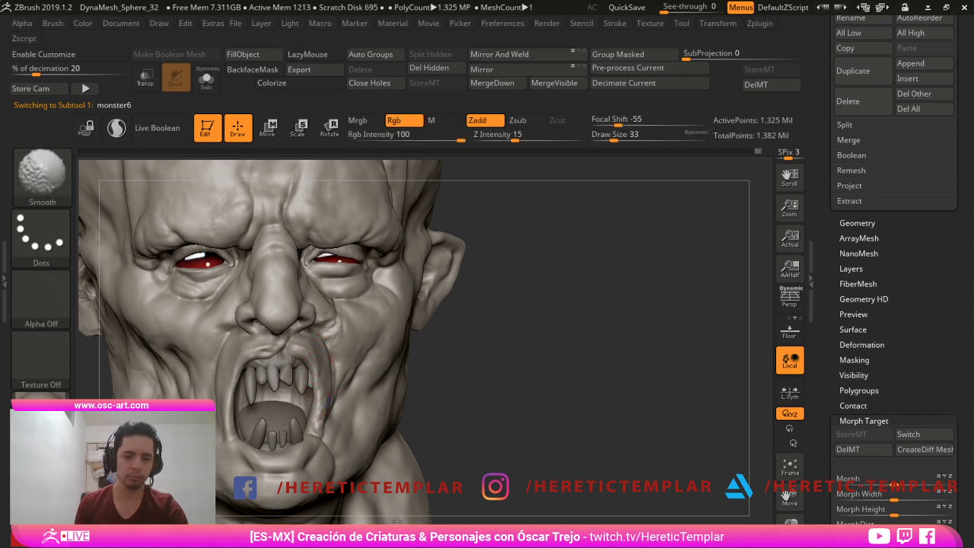
pyautogui.keyDown('shift'); pyautogui.moveTo(239, 378); pyautogui.dragTo(219, 367); pyautogui.keyUp('shift')
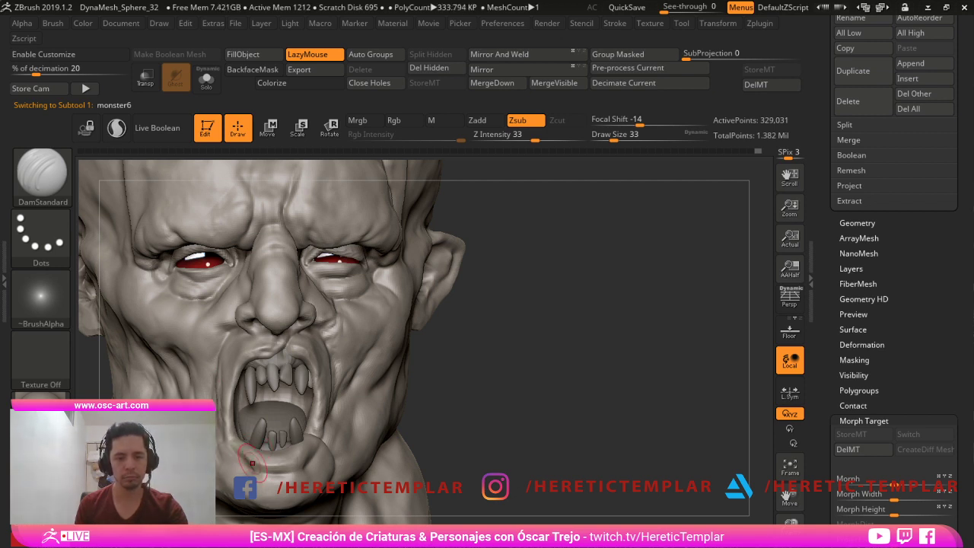
# - Deepen the folds along the temple and side of the skull with DamStandard, using draw sizes 101 and 56
pyautogui.keyDown('alt'); pyautogui.moveTo(550, 522); pyautogui.dragTo(525, 518); pyautogui.keyUp('alt')
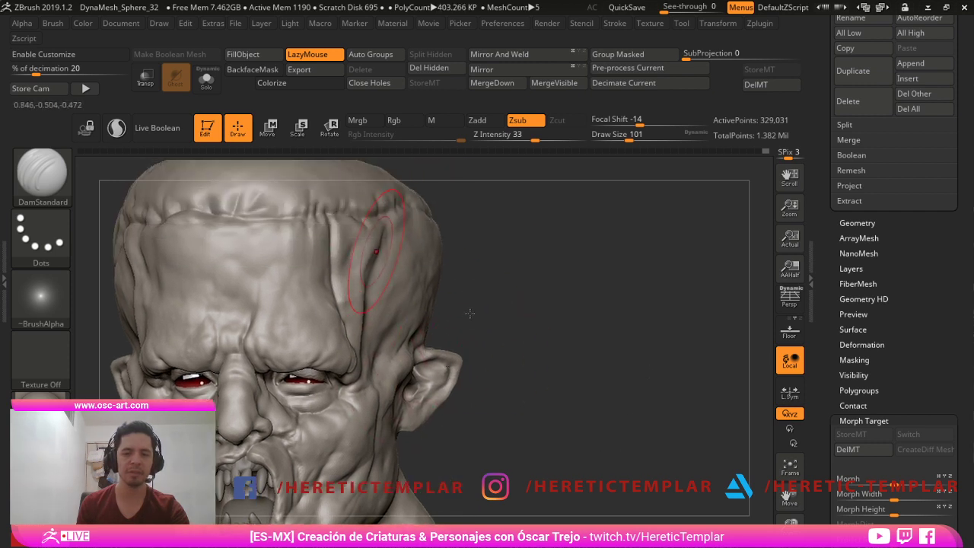
pyautogui.press('[')
pyautogui.press('[')
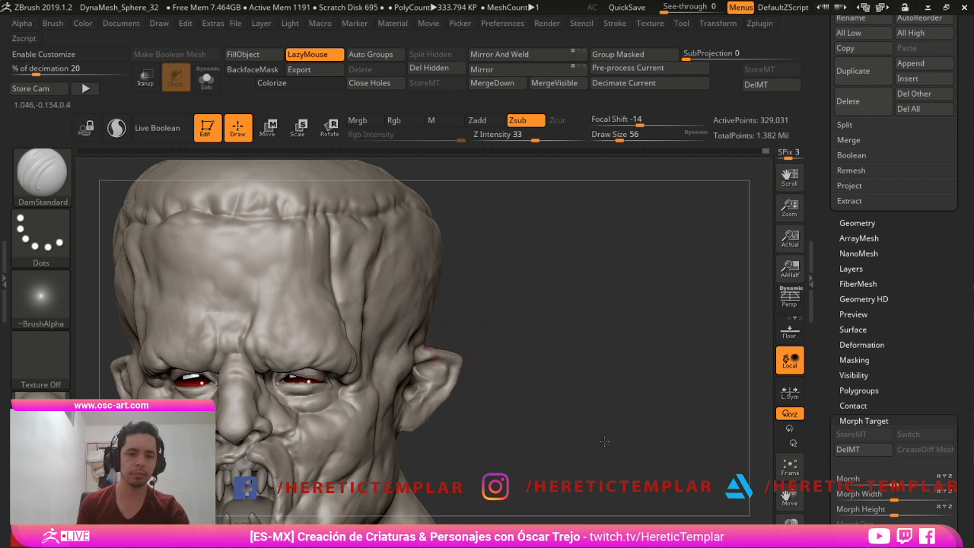
pyautogui.press('s')
pyautogui.moveTo(212, 298); pyautogui.dragTo(220, 298)
pyautogui.moveTo(666, 495)
pyautogui.mouseDown()
pyautogui.moveTo(632, 504)
pyautogui.moveTo(709, 416)
pyautogui.moveTo(709, 470)
pyautogui.mouseUp()
# - Carve the crease under the eye and beside the nose with DamStandard at draw size 35
pyautogui.press('s')
pyautogui.moveTo(355, 293)
pyautogui.mouseDown()
pyautogui.moveTo(342, 293)
pyautogui.moveTo(371, 295)
pyautogui.mouseUp()
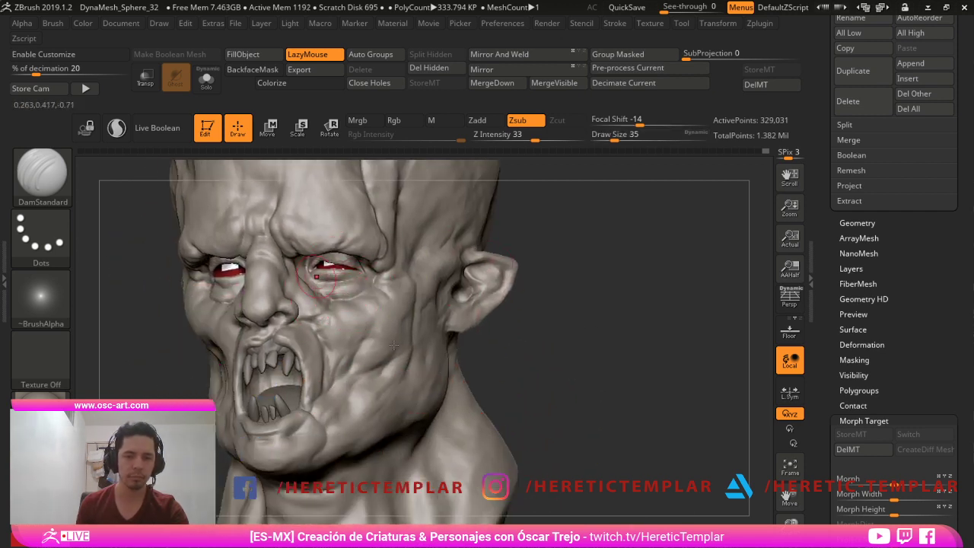
pyautogui.moveTo(315, 275); pyautogui.dragTo(340, 294)
pyautogui.moveTo(710, 470)
pyautogui.mouseDown()
pyautogui.moveTo(670, 470)
pyautogui.moveTo(652, 400)
pyautogui.moveTo(638, 461)
pyautogui.mouseUp()
# - Carve the folds of the cheek with DamStandard at draw sizes 59 and 25, smoothing the strokes
pyautogui.press('s')
pyautogui.moveTo(390, 409); pyautogui.dragTo(404, 409)
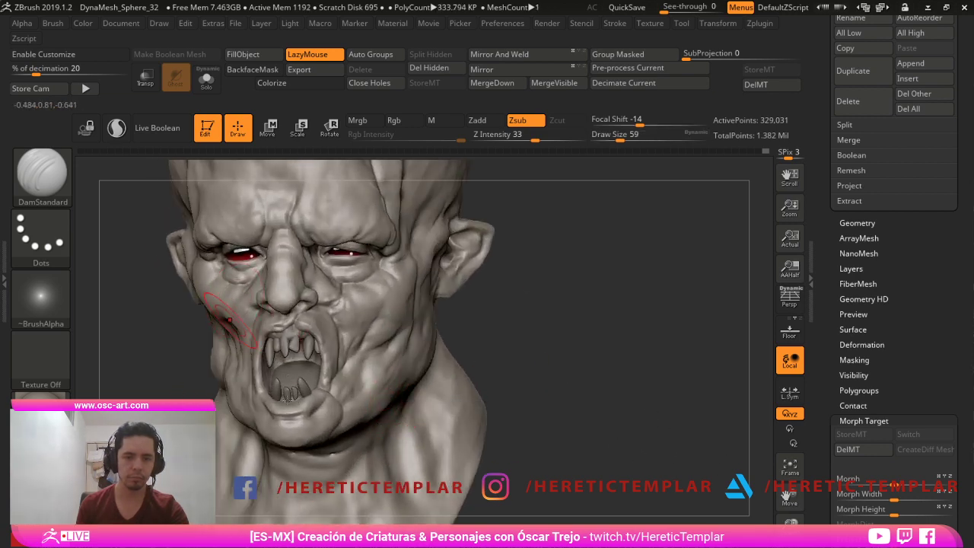
pyautogui.moveTo(152, 346); pyautogui.dragTo(192, 337)
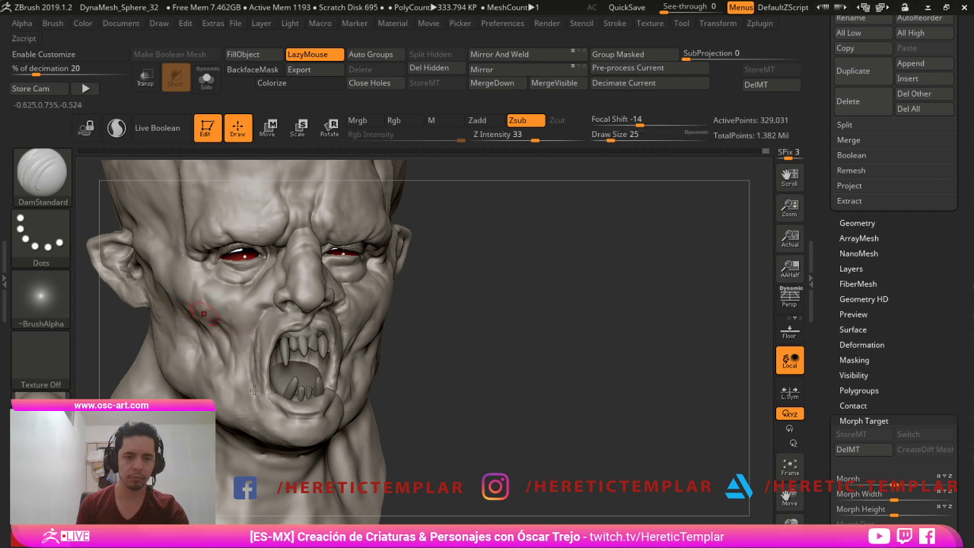
pyautogui.press('shift')
pyautogui.press('shift')
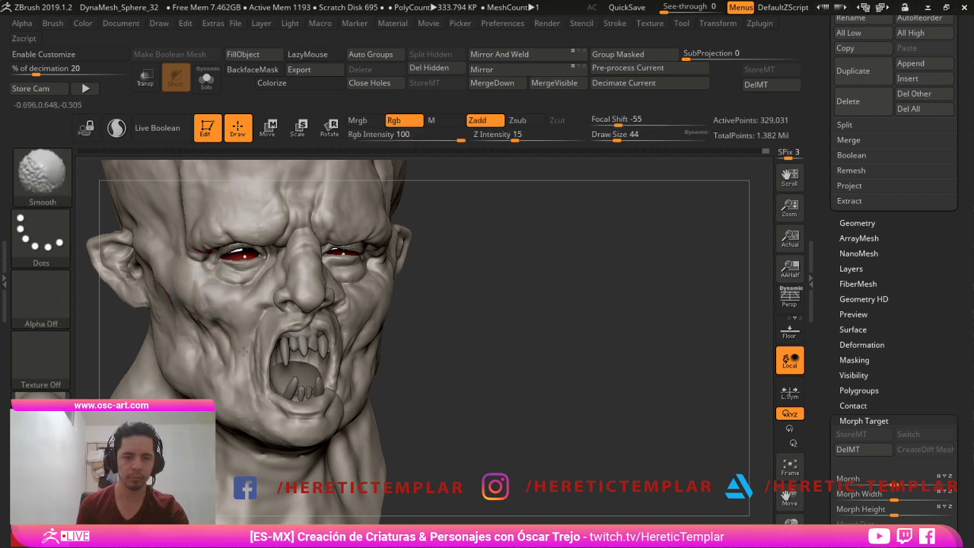
# - Build up the cheek folds beside the mouth with the Standard brush, using the Dots stroke, no alpha and draw size 29
pyautogui.press('b')
pyautogui.press('s')
pyautogui.press('t')
pyautogui.press('s')
pyautogui.moveTo(165, 249); pyautogui.dragTo(158, 249)
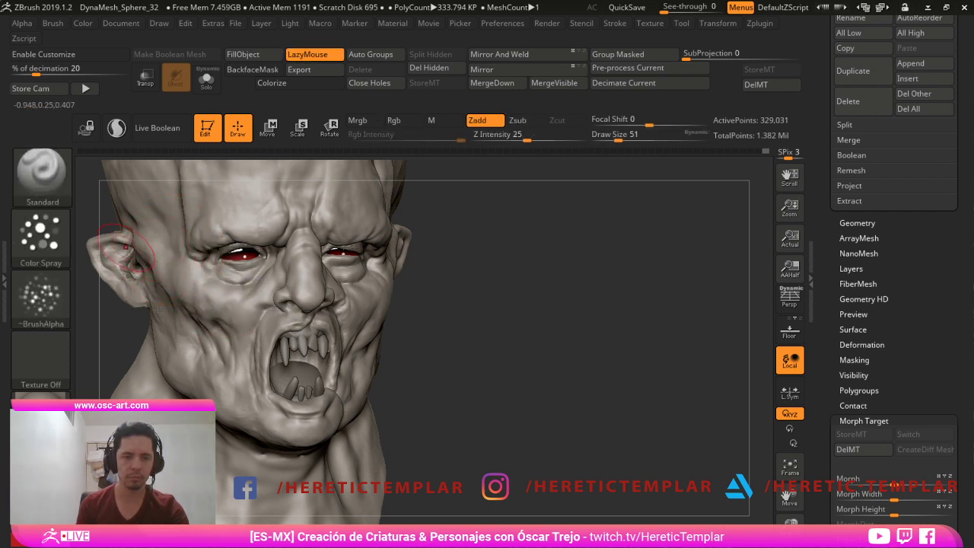
pyautogui.click(56, 242)
pyautogui.click(116, 245)
pyautogui.click(41, 301)
pyautogui.click(123, 275)
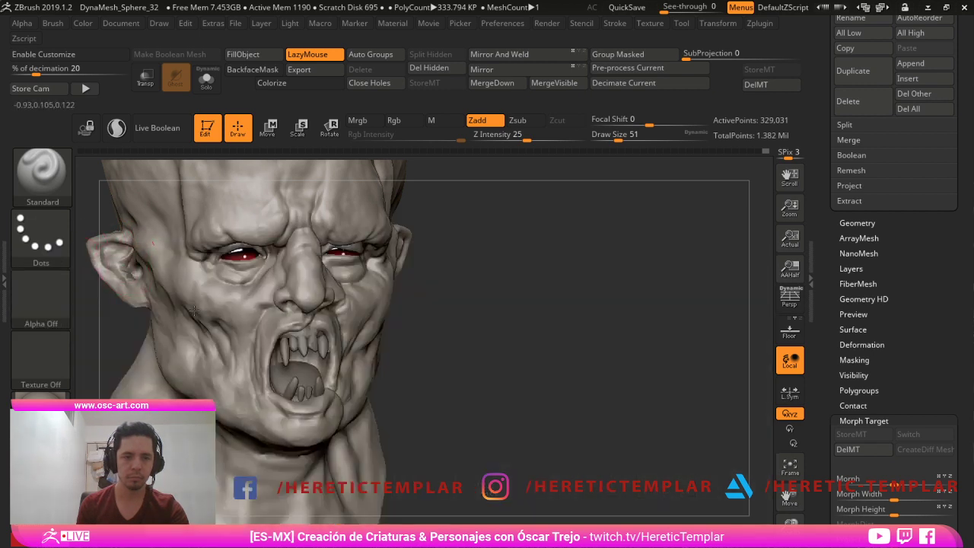
pyautogui.press('s')
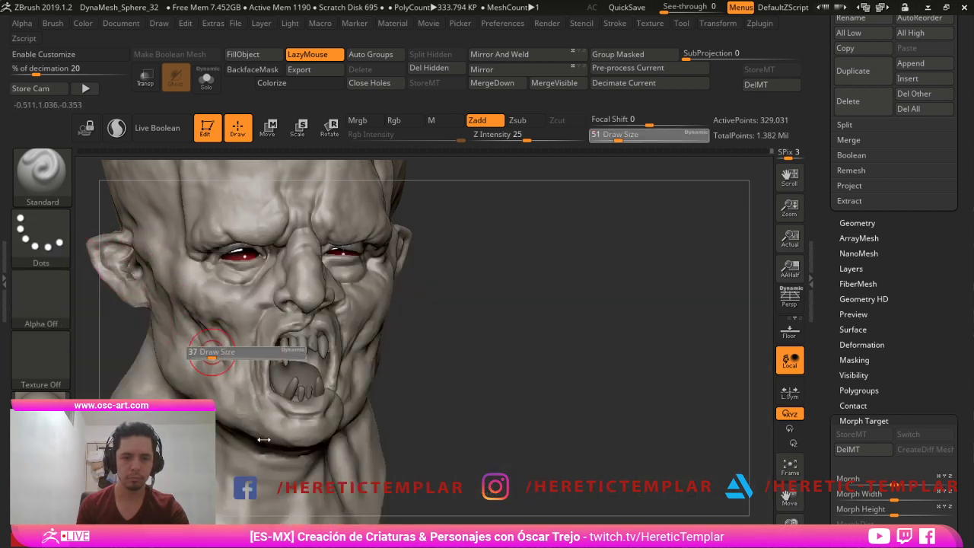
pyautogui.moveTo(214, 353)
pyautogui.mouseDown()
pyautogui.moveTo(188, 349)
pyautogui.moveTo(195, 334)
pyautogui.mouseUp()
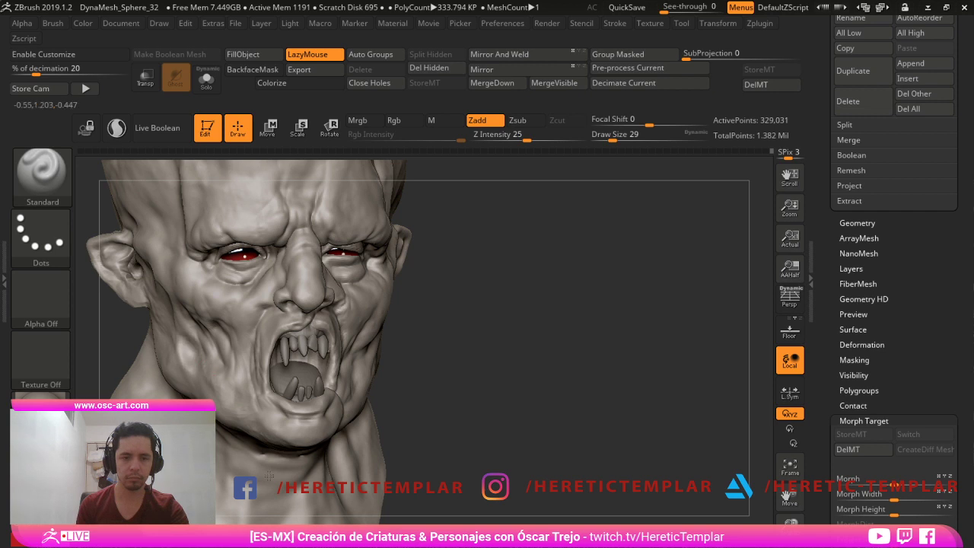
pyautogui.moveTo(216, 383); pyautogui.dragTo(232, 329)
pyautogui.moveTo(242, 371); pyautogui.dragTo(234, 337)
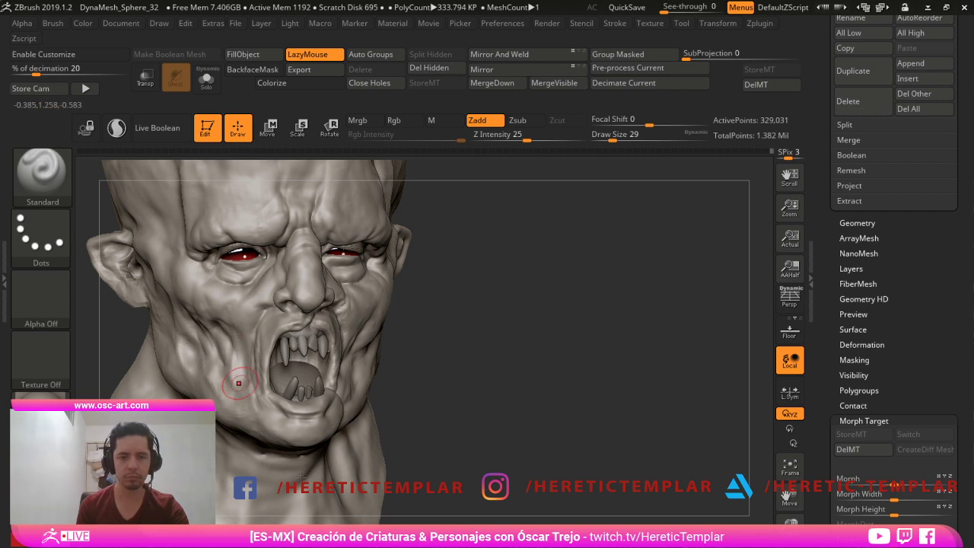
# - Reshape the cheek and the corner of the mouth with the Move brush at draw sizes 65 and 104
pyautogui.moveTo(237, 378); pyautogui.dragTo(215, 374, button='right')
pyautogui.press('b')
pyautogui.press('m')
pyautogui.press('v')
pyautogui.press('s')
pyautogui.moveTo(246, 362)
pyautogui.mouseDown()
pyautogui.moveTo(254, 362)
pyautogui.moveTo(226, 363)
pyautogui.mouseUp()
pyautogui.moveTo(479, 406)
pyautogui.mouseDown()
pyautogui.moveTo(504, 392)
pyautogui.moveTo(489, 396)
pyautogui.mouseUp()
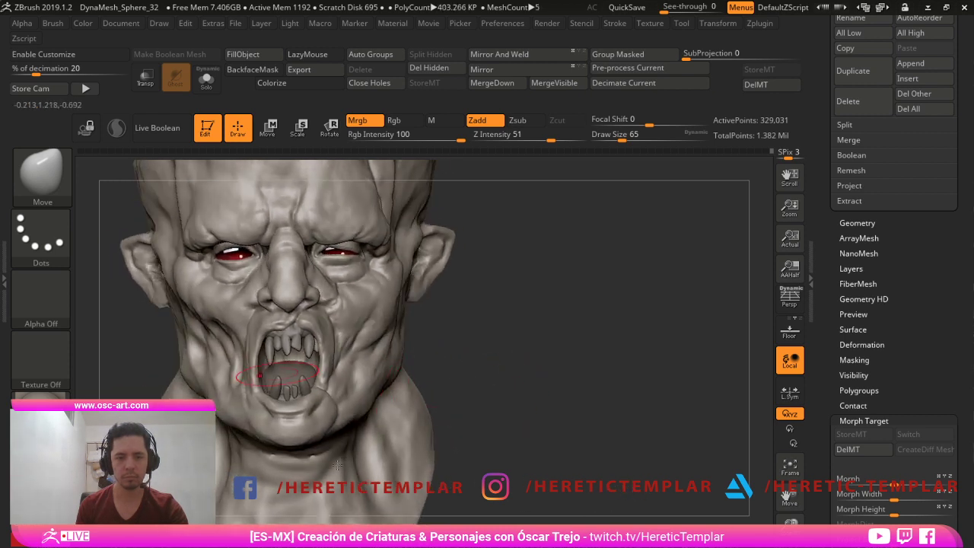
pyautogui.press('s')
pyautogui.moveTo(235, 362); pyautogui.dragTo(211, 338)
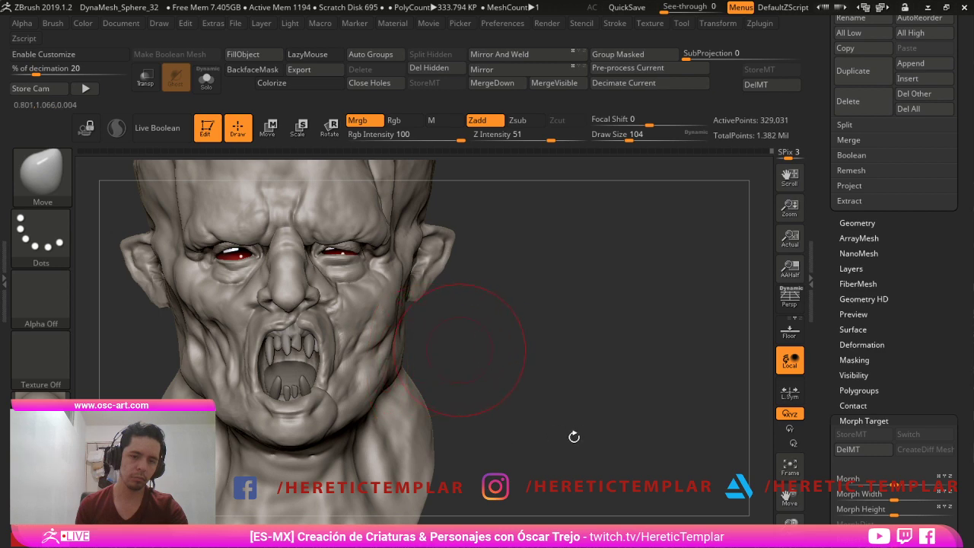
# - Swell the opposite cheek with the Inflat brush at draw size 140 and smooth it
pyautogui.press('b')
pyautogui.press('i')
pyautogui.press('n')
pyautogui.press('s')
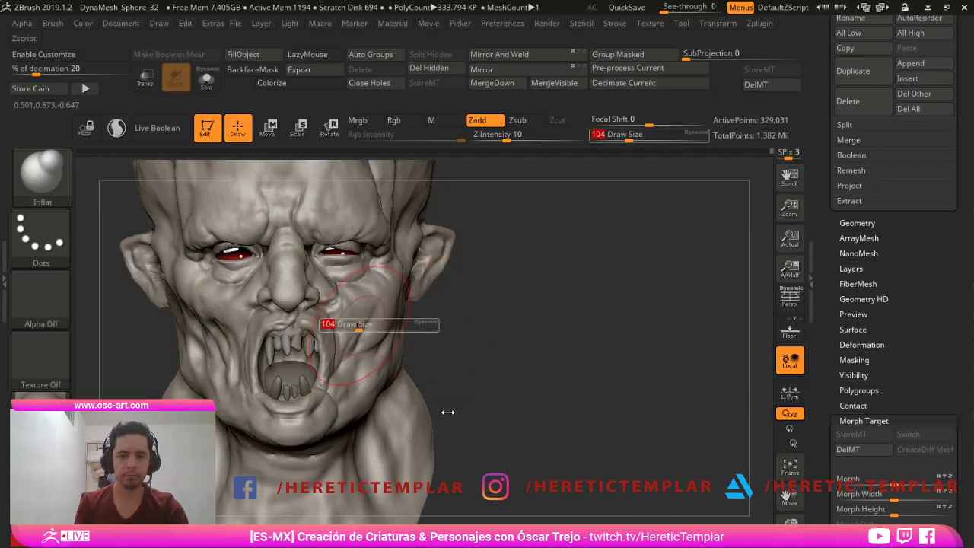
pyautogui.moveTo(357, 328); pyautogui.dragTo(383, 333)
pyautogui.press('shift')
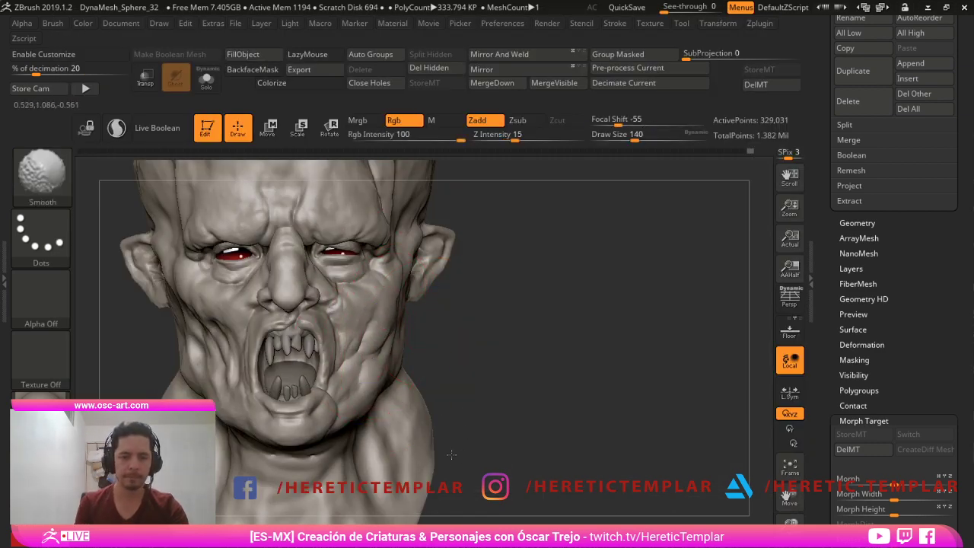
# - Inflate the side of the cheek and jaw below the ear at draw sizes 74 and 120, smoothing the surface
pyautogui.press('ctrl')
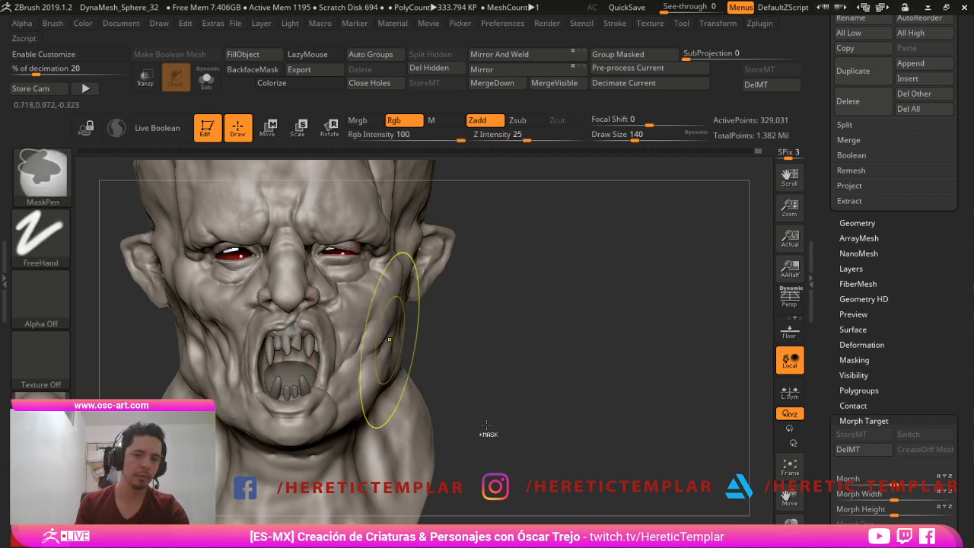
pyautogui.press('s')
pyautogui.moveTo(391, 322); pyautogui.dragTo(380, 322)
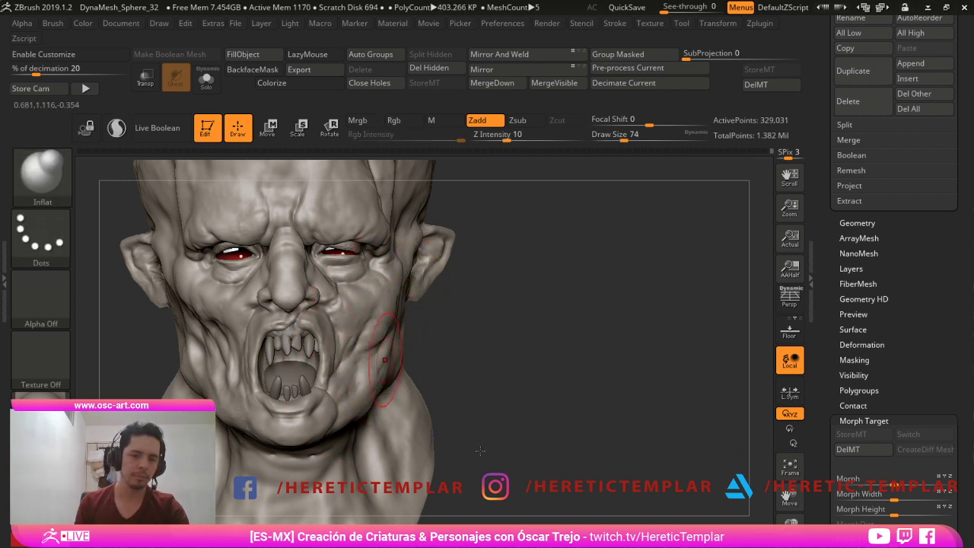
pyautogui.moveTo(385, 359); pyautogui.dragTo(343, 445)
pyautogui.press('s')
pyautogui.moveTo(381, 290)
pyautogui.mouseDown()
pyautogui.moveTo(389, 290)
pyautogui.moveTo(377, 255)
pyautogui.mouseUp()
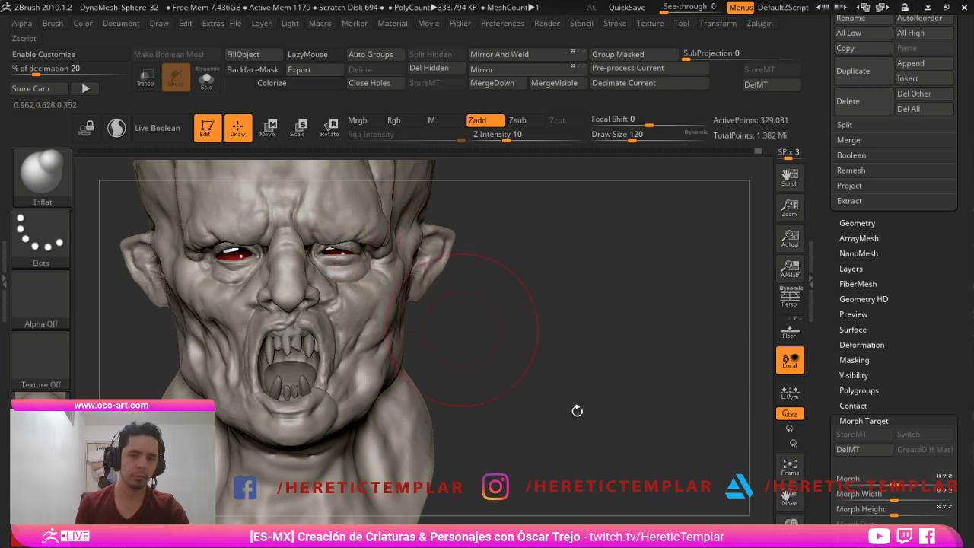
pyautogui.moveTo(462, 330); pyautogui.dragTo(411, 324)
pyautogui.keyDown('shift'); pyautogui.moveTo(380, 267); pyautogui.dragTo(389, 288); pyautogui.keyUp('shift')
pyautogui.moveTo(515, 374)
pyautogui.mouseDown()
pyautogui.moveTo(554, 387)
pyautogui.moveTo(549, 411)
pyautogui.moveTo(510, 334)
pyautogui.moveTo(515, 385)
pyautogui.mouseUp()
# - Carve the crease under the eye with DamStandard at draw size 39 and smooth it
pyautogui.press('b')
pyautogui.press('s')
pyautogui.press('t')
pyautogui.press('s')
pyautogui.moveTo(329, 331); pyautogui.dragTo(327, 332)
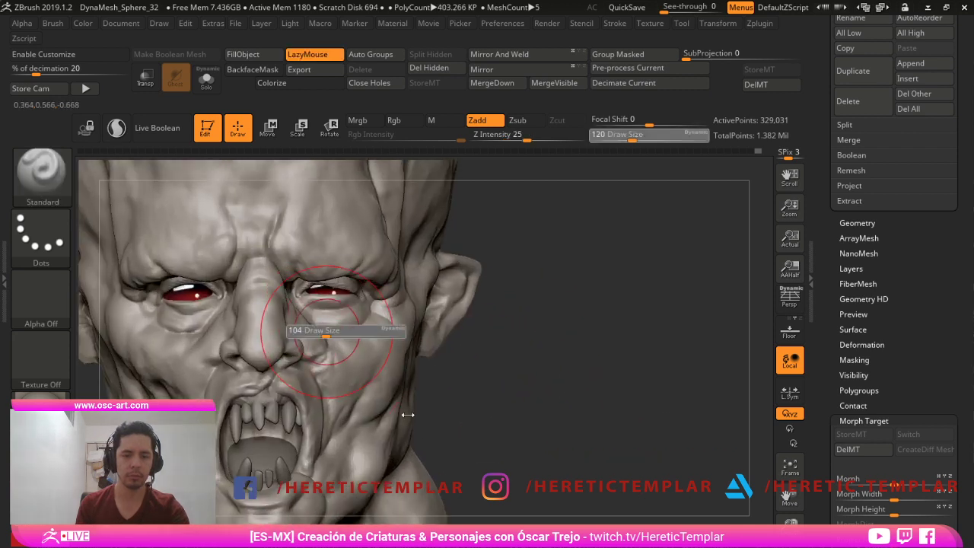
pyautogui.press('b')
pyautogui.press('d')
pyautogui.press('s')
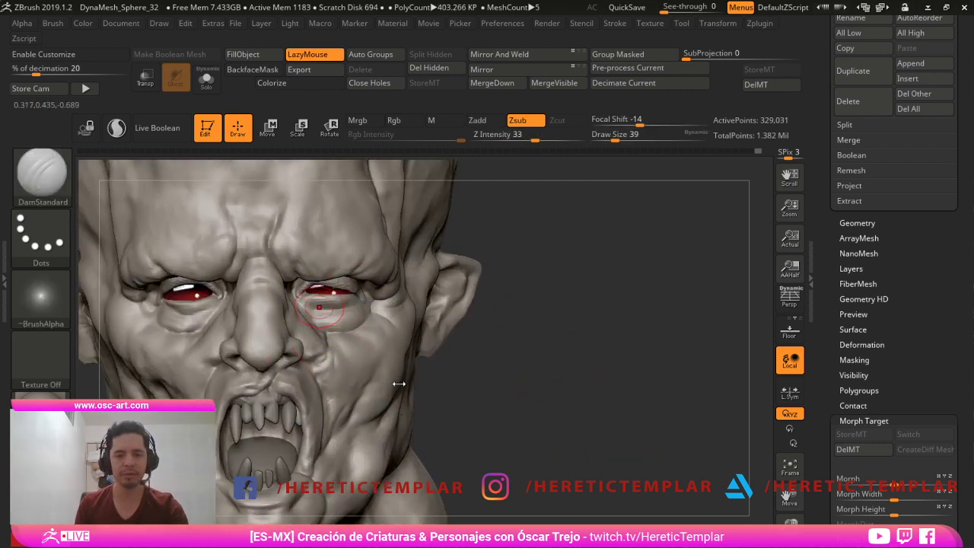
pyautogui.press('shift')
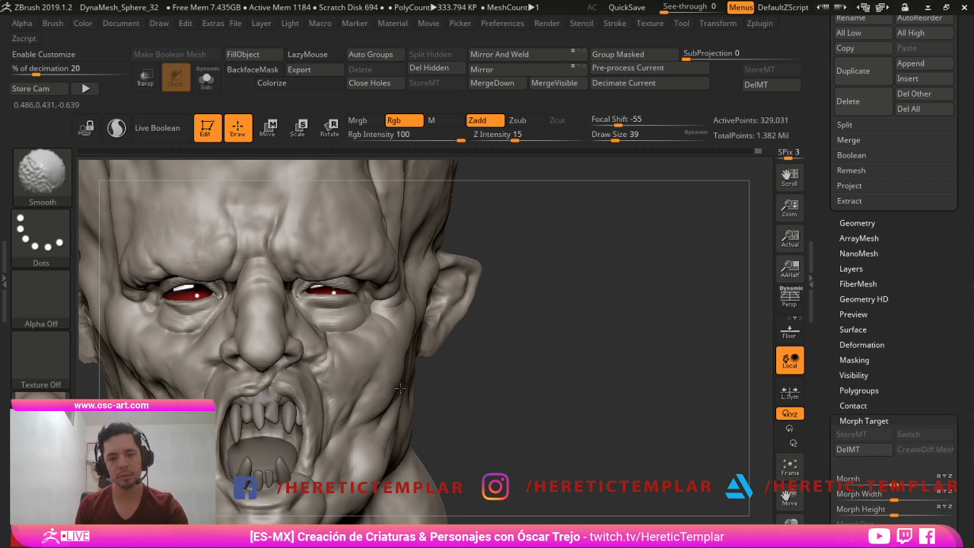
pyautogui.keyDown('shift'); pyautogui.moveTo(320, 310); pyautogui.dragTo(335, 312); pyautogui.keyUp('shift')
# - Carve folds beyond the outer corner of the eye with DamStandard at draw sizes 46 and 77
pyautogui.moveTo(471, 386); pyautogui.dragTo(517, 380)
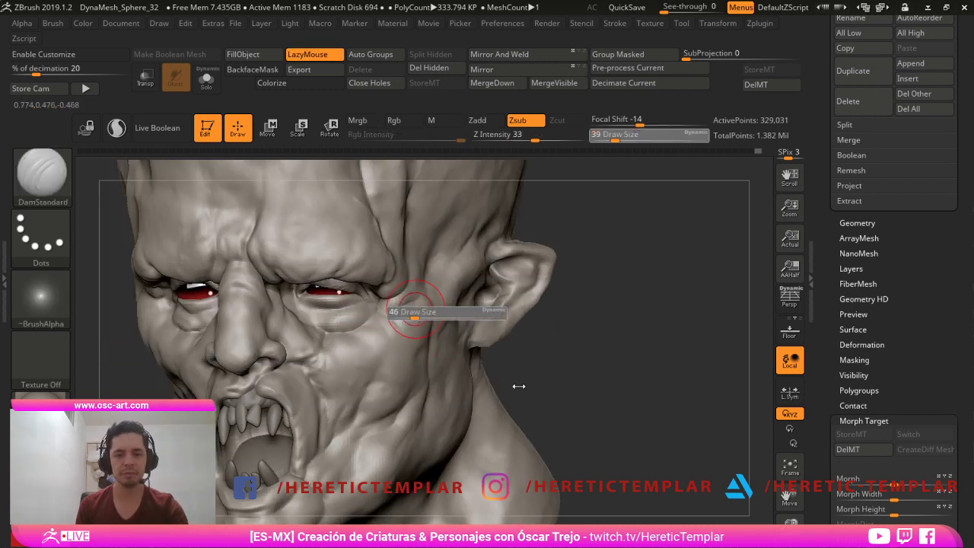
pyautogui.press('s')
pyautogui.moveTo(397, 306); pyautogui.dragTo(406, 303)
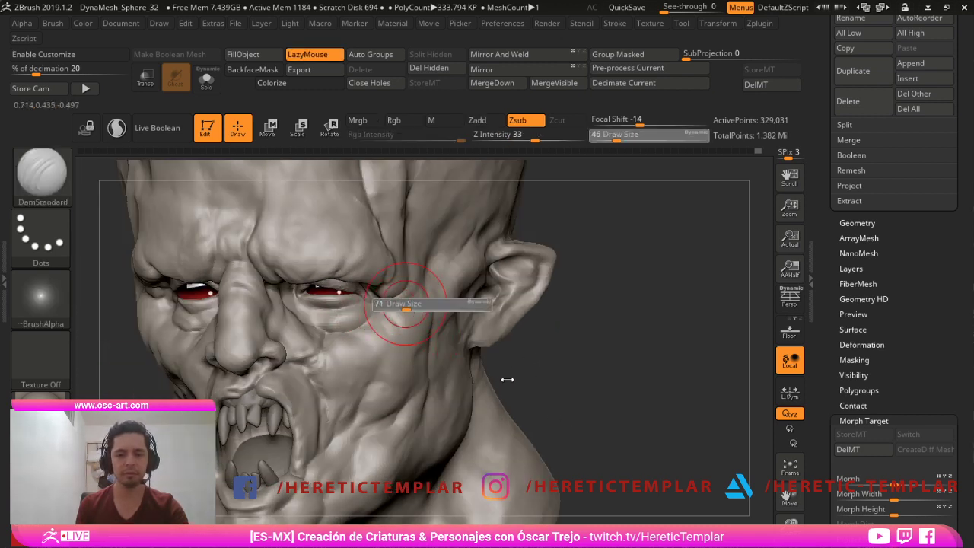
pyautogui.hotkey('ctrl', '1')
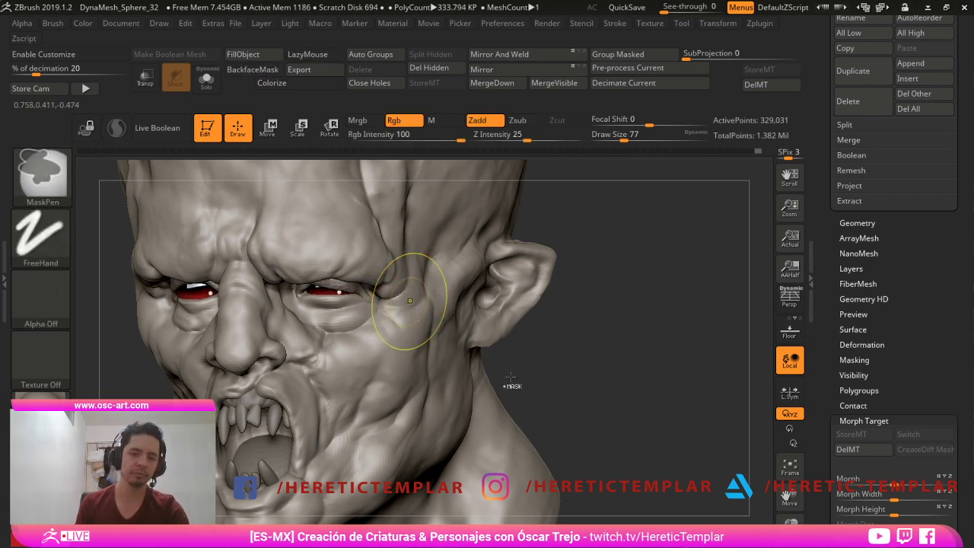
# - Build up the skin folds over the cheekbone with the Standard brush at draw size 68
pyautogui.press('b')
pyautogui.press('s')
pyautogui.press('t')
pyautogui.press('s')
pyautogui.moveTo(413, 293); pyautogui.dragTo(396, 316)
pyautogui.press('s')
pyautogui.press('s')
pyautogui.press('s')
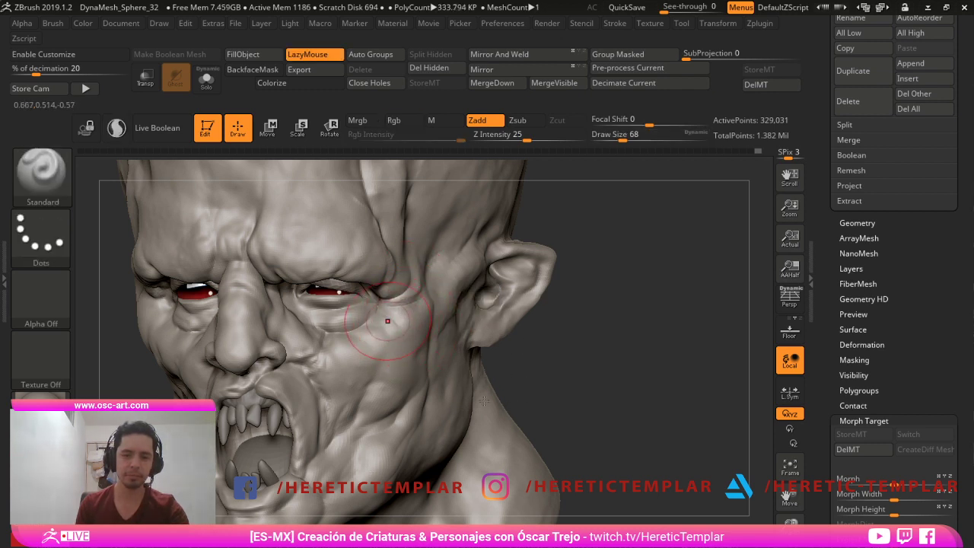
pyautogui.press('shift')
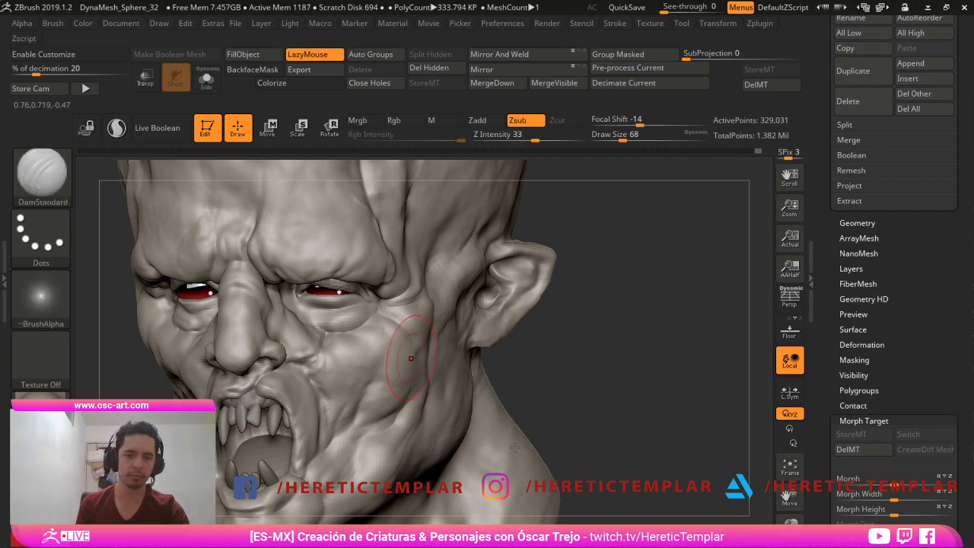
# - Frame the head from the front and select the teeth subtool
pyautogui.press('f')
pyautogui.moveTo(562, 449); pyautogui.dragTo(685, 447)
pyautogui.keyDown('alt'); pyautogui.moveTo(685, 448); pyautogui.dragTo(712, 472); pyautogui.keyUp('alt')
pyautogui.keyDown('alt'); pyautogui.moveTo(755, 432); pyautogui.dragTo(767, 470); pyautogui.keyUp('alt')
pyautogui.keyDown('alt'); pyautogui.moveTo(626, 413); pyautogui.dragTo(600, 366); pyautogui.keyUp('alt')
pyautogui.keyDown('alt'); pyautogui.click(352, 384); pyautogui.keyUp('alt')
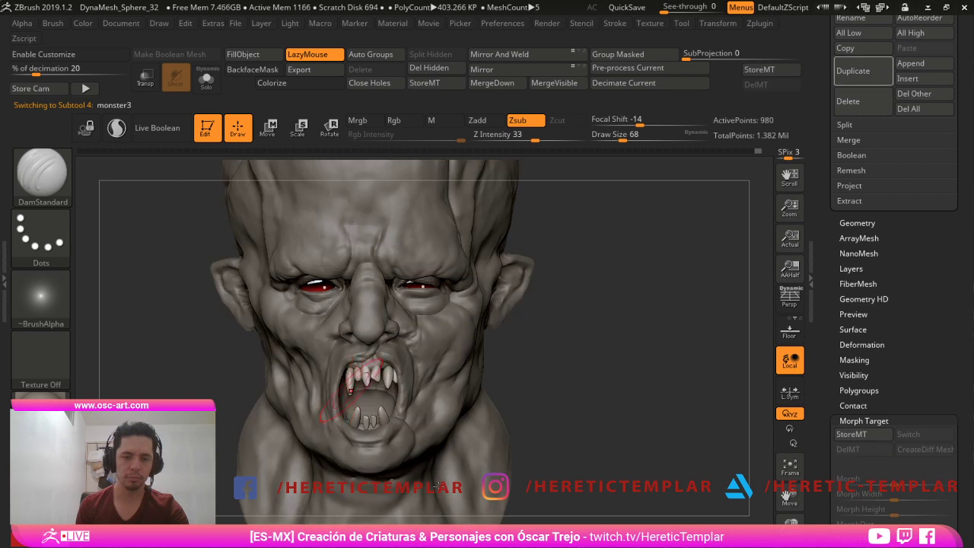
# - Adjust the teeth inside the open mouth with the Move Topological brush at draw size 116
pyautogui.press('b')
pyautogui.press('m')
pyautogui.press('t')
pyautogui.press('s')
pyautogui.click(348, 391)
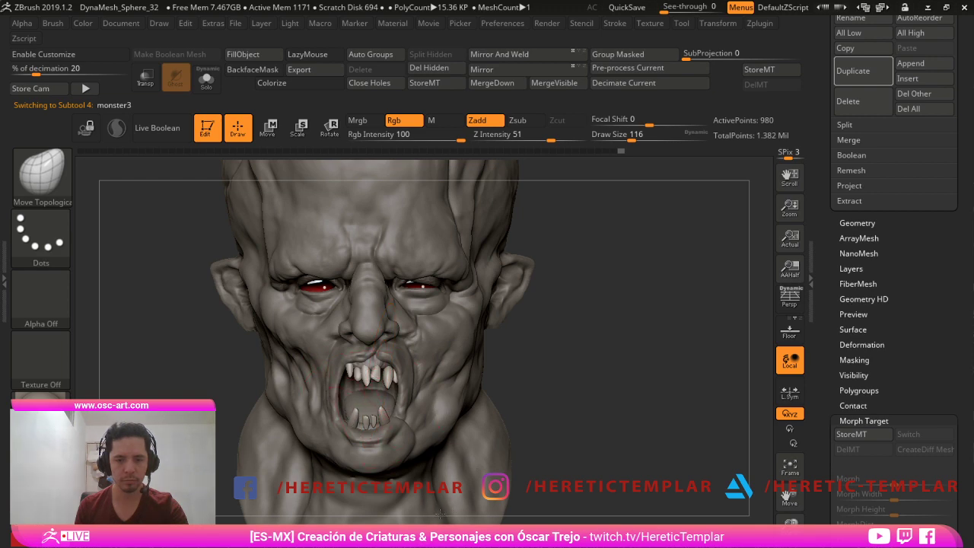
pyautogui.moveTo(459, 519); pyautogui.dragTo(466, 428)
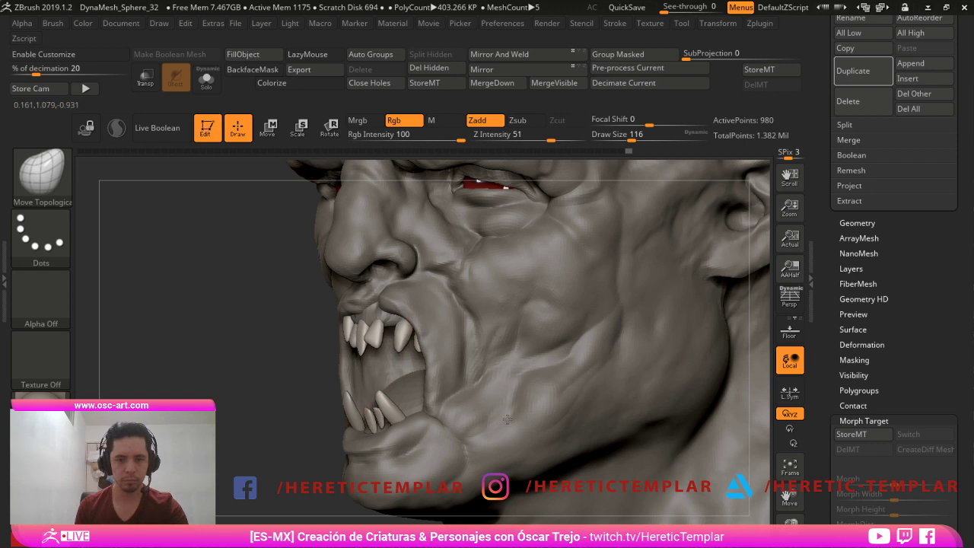
pyautogui.moveTo(247, 403); pyautogui.dragTo(365, 461)
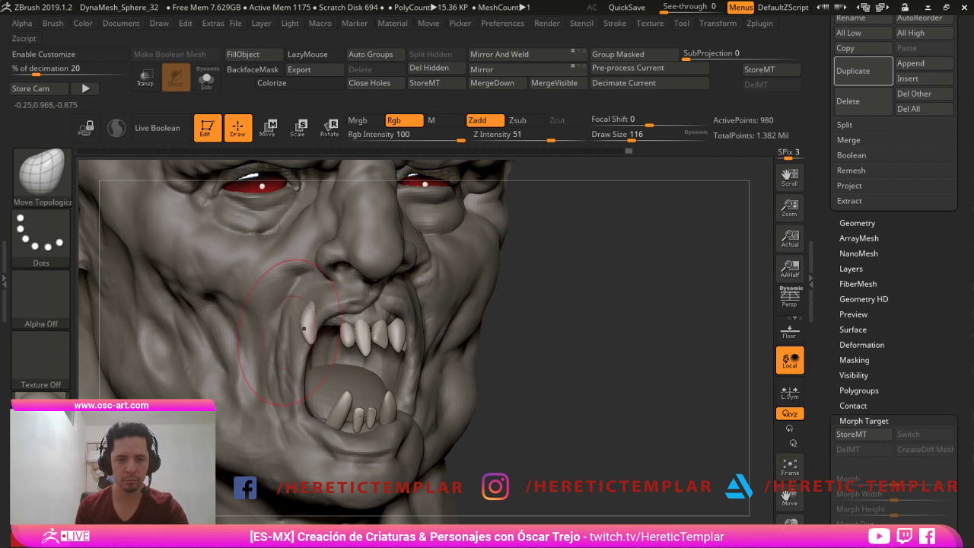
pyautogui.keyDown('alt'); pyautogui.moveTo(696, 480); pyautogui.dragTo(597, 456); pyautogui.keyUp('alt')
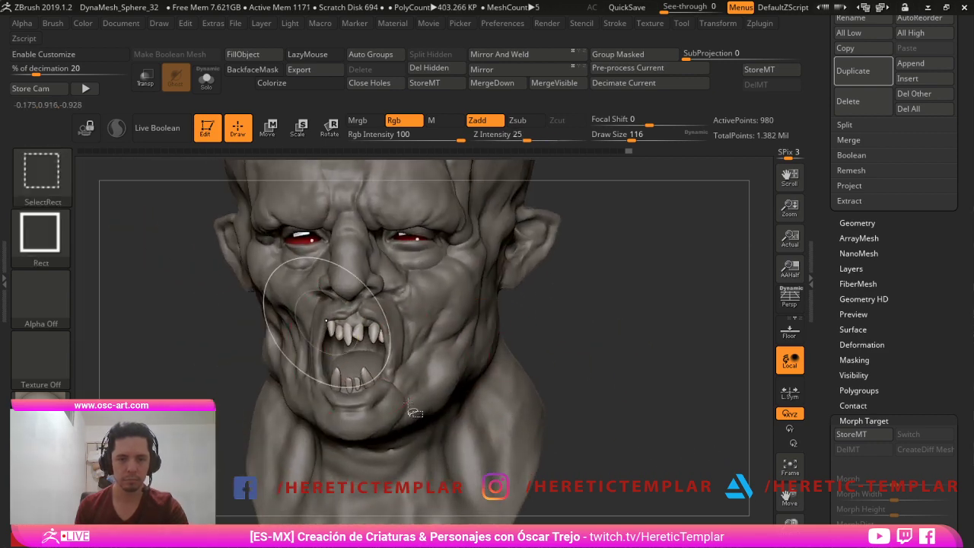
# - Isolate the pair of upper fangs and lengthen one of them with Move Topological at draw size 112
pyautogui.keyDown('ctrl'); pyautogui.keyDown('shift'); pyautogui.click(334, 334); pyautogui.keyUp('shift'); pyautogui.keyUp('ctrl')
pyautogui.moveTo(576, 374); pyautogui.dragTo(602, 369)
pyautogui.moveTo(751, 460)
pyautogui.mouseDown(button='right')
pyautogui.moveTo(652, 436)
pyautogui.moveTo(578, 463)
pyautogui.moveTo(598, 439)
pyautogui.mouseUp(button='right')
pyautogui.press(']')
pyautogui.press(']')
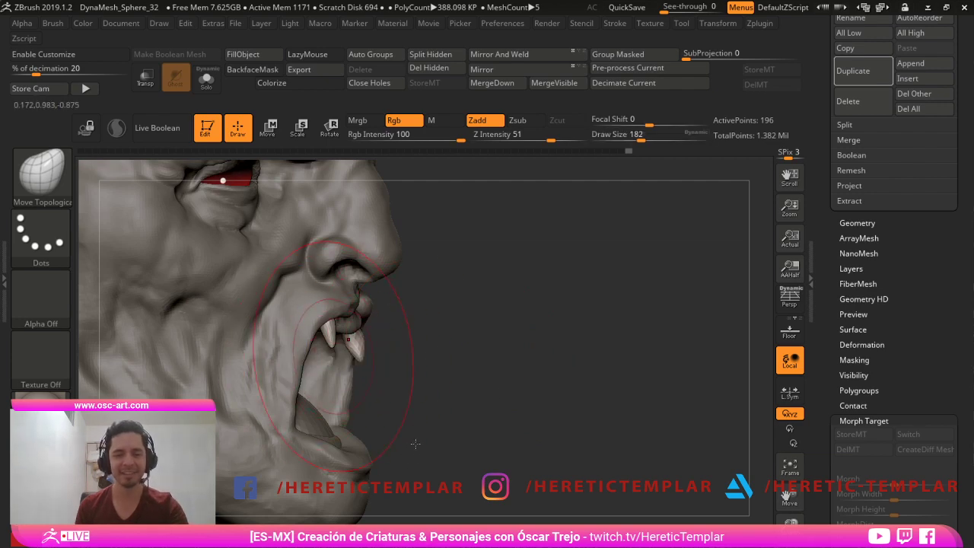
pyautogui.moveTo(540, 440); pyautogui.dragTo(430, 435)
pyautogui.press('[')
pyautogui.press('[')
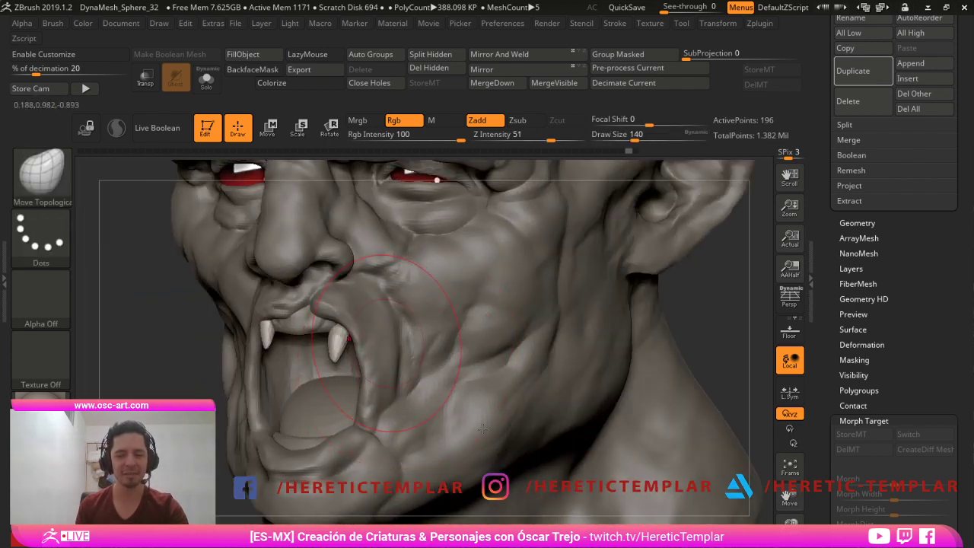
pyautogui.press('[')
pyautogui.press('[')
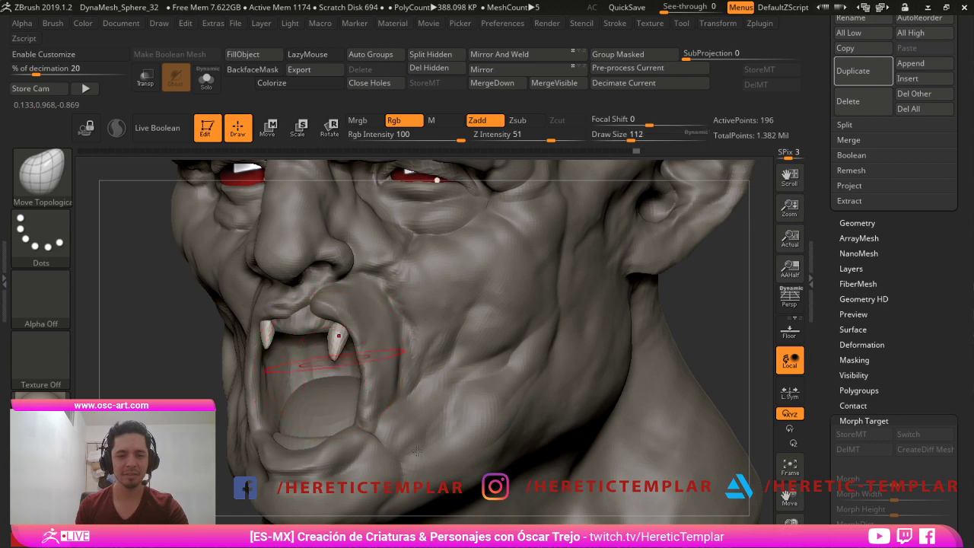
pyautogui.moveTo(332, 361); pyautogui.dragTo(331, 369)
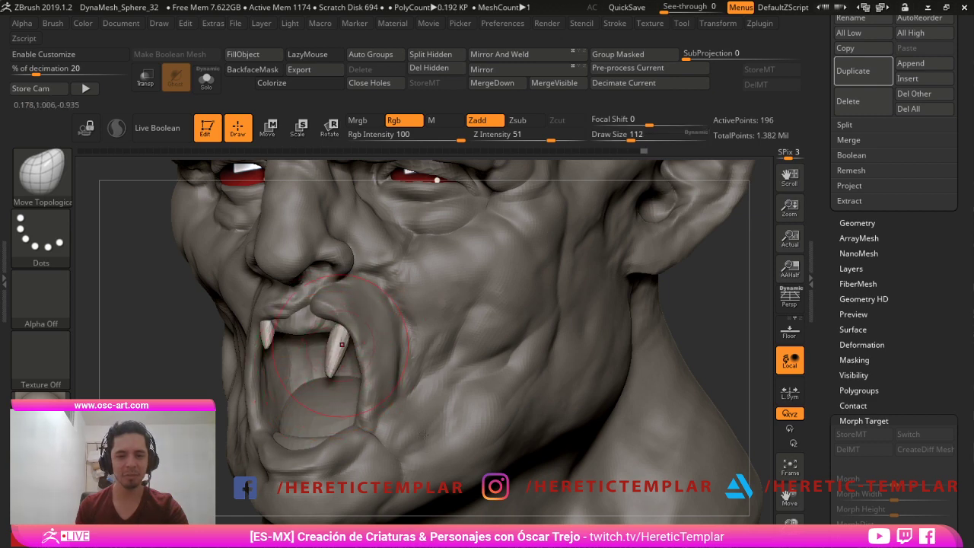
# - Lengthen and adjust the other fang at draw sizes 132 and 83, and split the hidden teeth into a separate subtool
pyautogui.moveTo(417, 453); pyautogui.dragTo(335, 446, button='right')
pyautogui.press(']')
pyautogui.press(']')
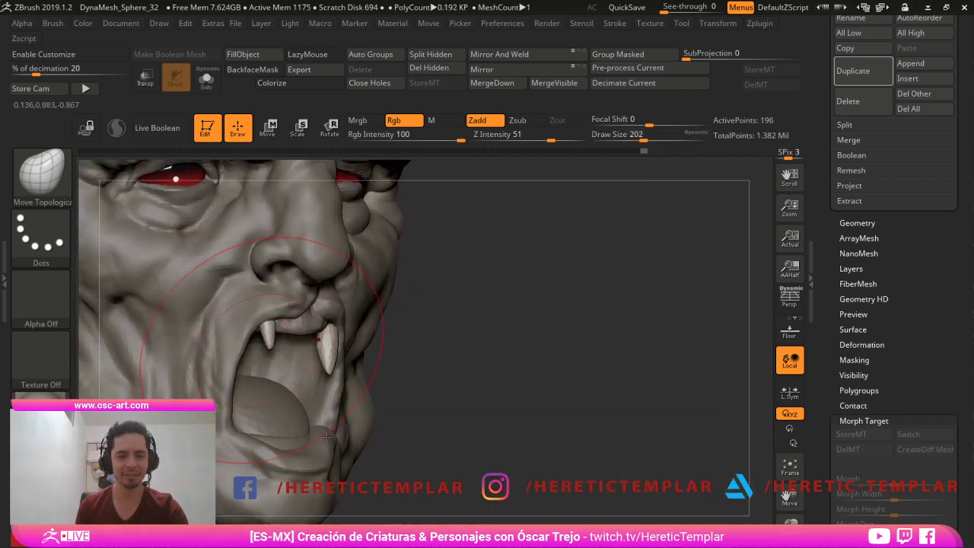
pyautogui.press('[')
pyautogui.press('[')
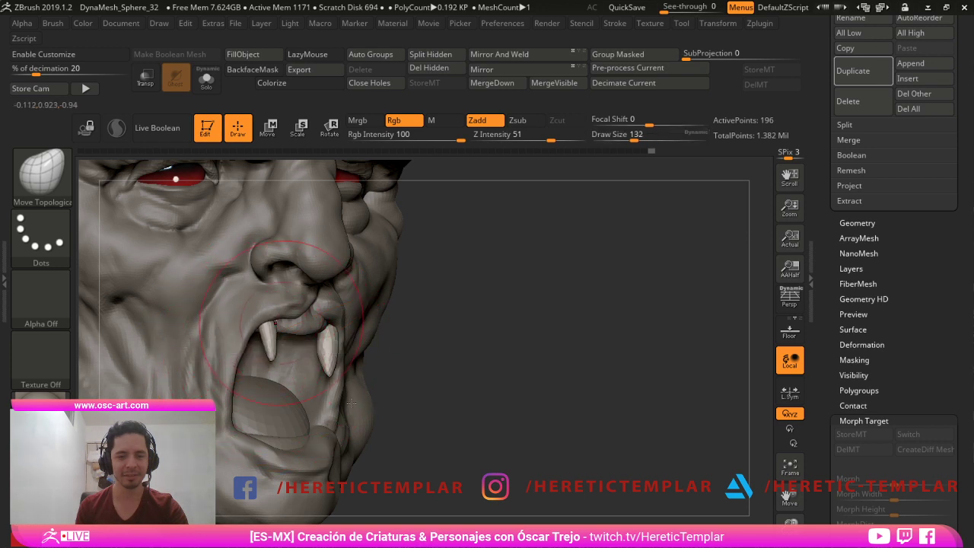
pyautogui.press('[')
pyautogui.moveTo(277, 326); pyautogui.dragTo(282, 322)
pyautogui.moveTo(570, 473); pyautogui.dragTo(567, 373)
pyautogui.click(430, 54)
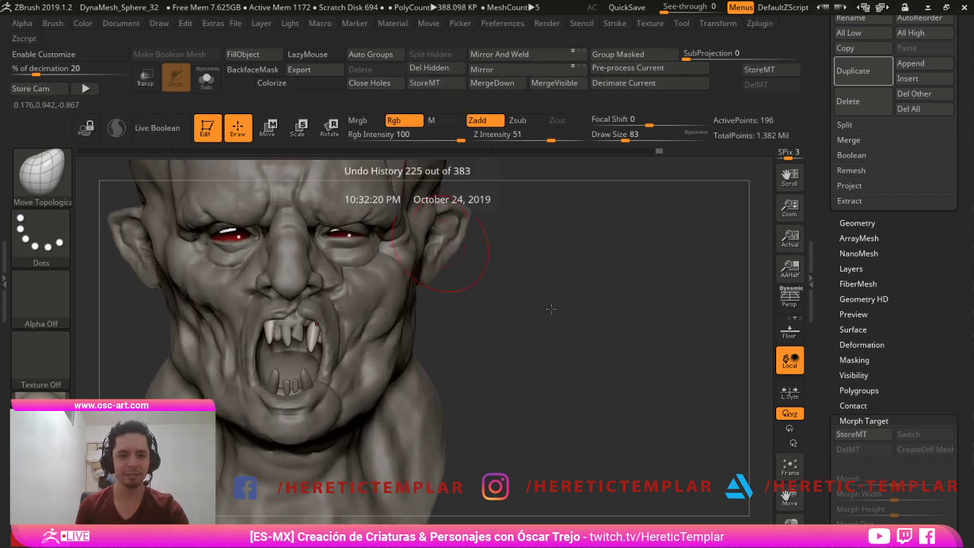
# - Isolate part of the remaining teeth and split the upper front teeth from the lower teeth into a separate subtool
pyautogui.keyDown('alt'); pyautogui.click(305, 379); pyautogui.keyUp('alt')
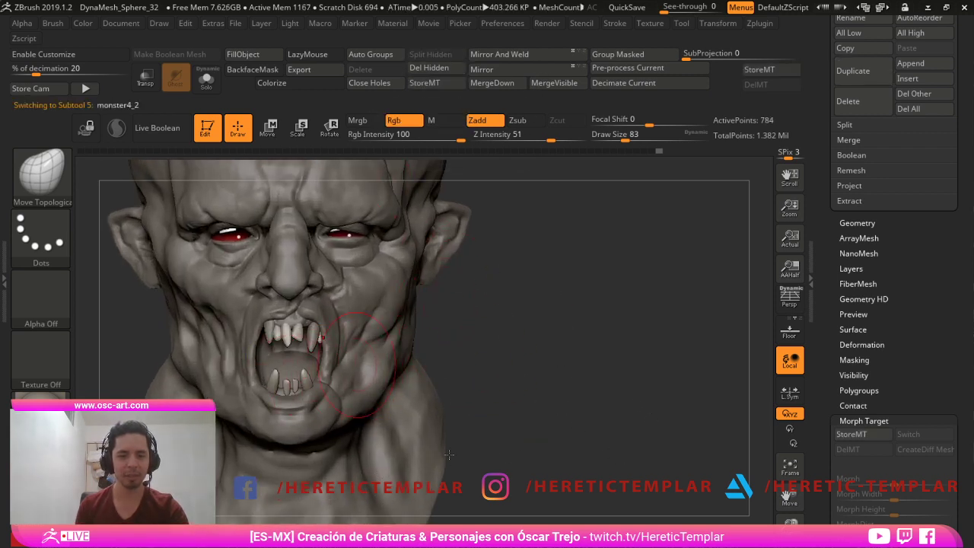
pyautogui.keyDown('ctrl'); pyautogui.keyDown('shift'); pyautogui.moveTo(491, 355); pyautogui.dragTo(190, 470); pyautogui.keyUp('shift'); pyautogui.keyUp('ctrl')
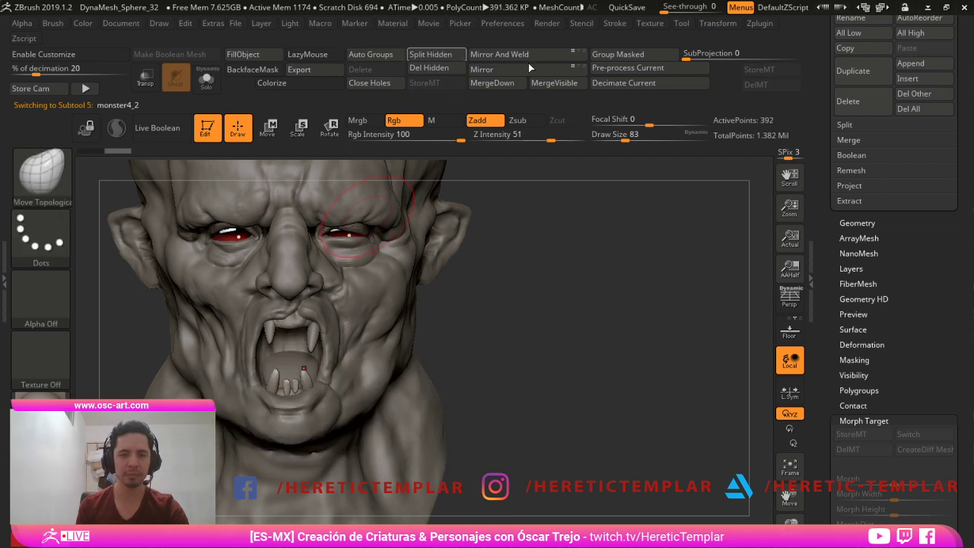
pyautogui.click(430, 54)
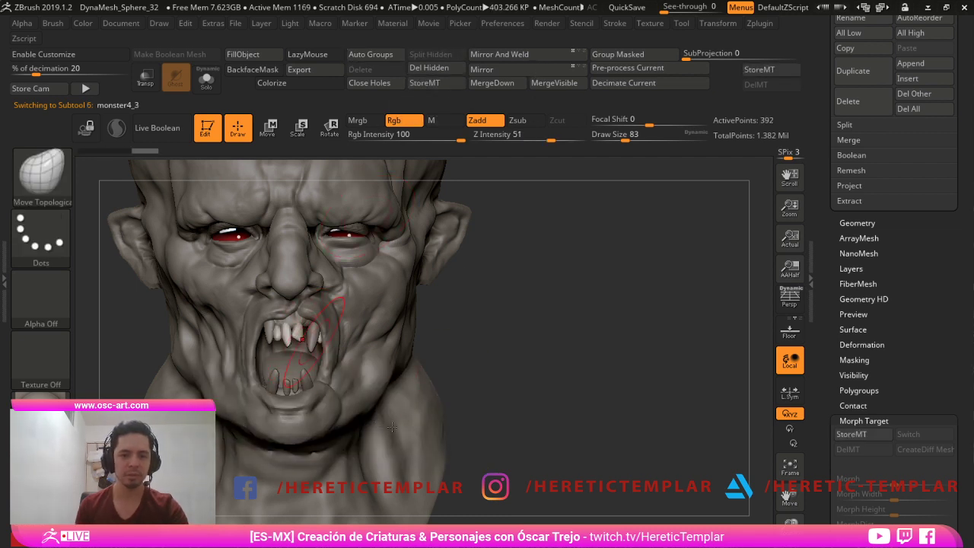
# - Bring the subtool list into view and set the Move Topological brush's draw size to 124
pyautogui.click(851, 170)
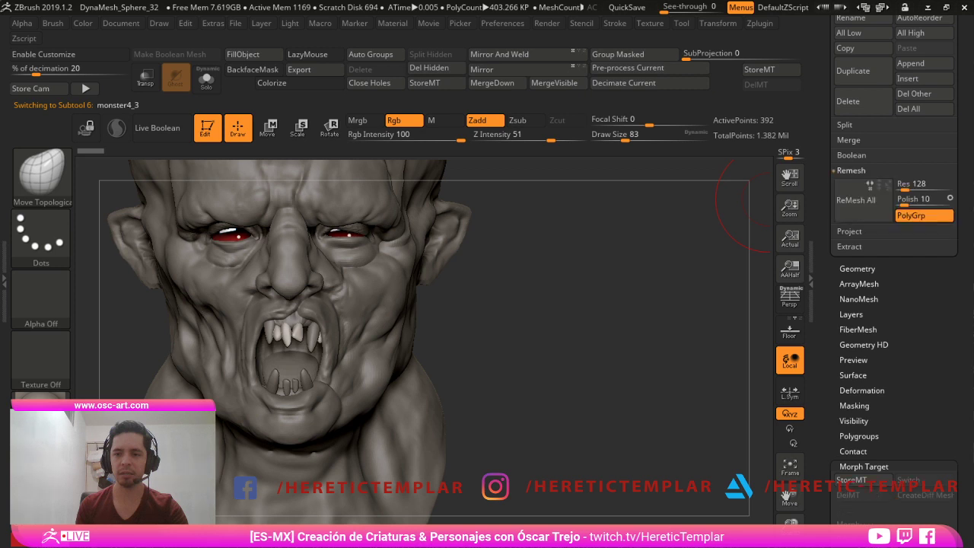
pyautogui.moveTo(834, 174); pyautogui.dragTo(834, 387)
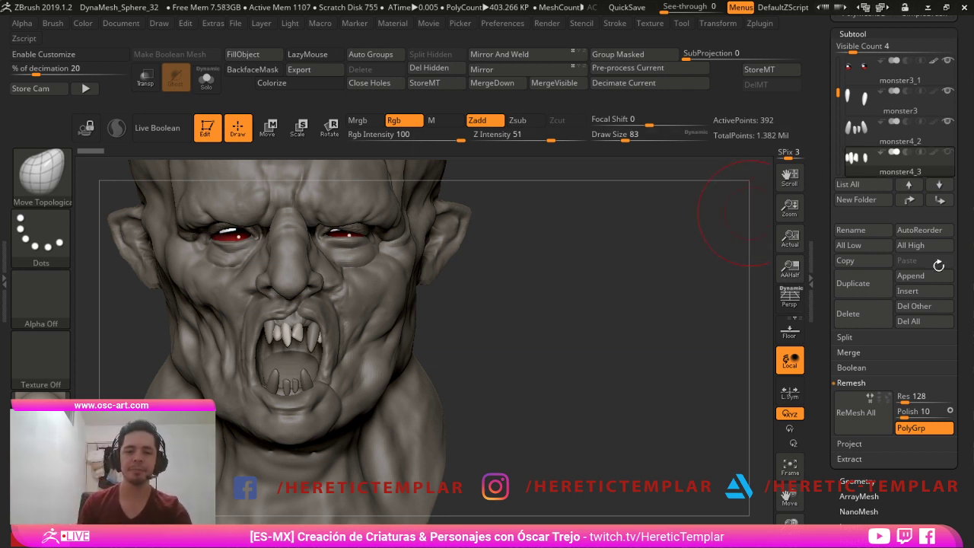
pyautogui.press('s')
pyautogui.click(343, 331)
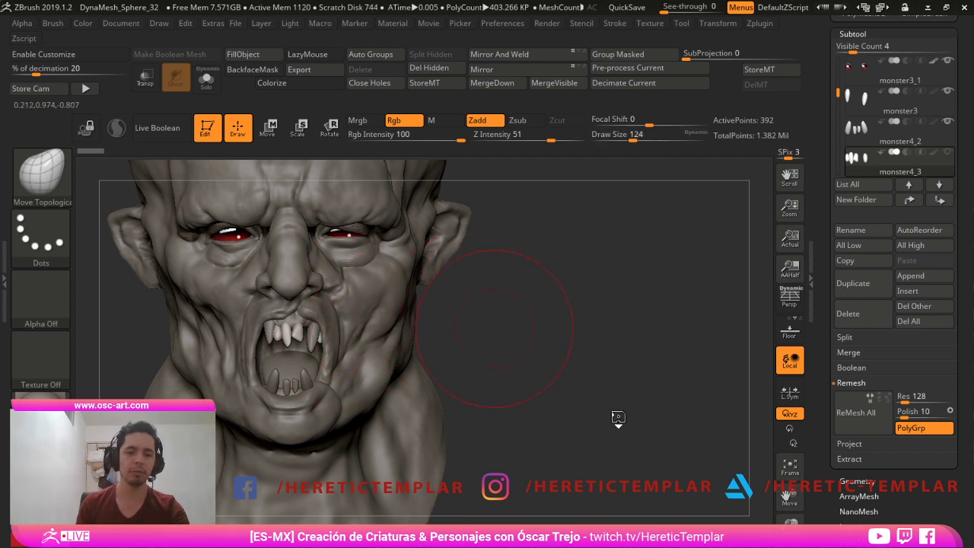
pyautogui.moveTo(495, 327); pyautogui.dragTo(499, 341)
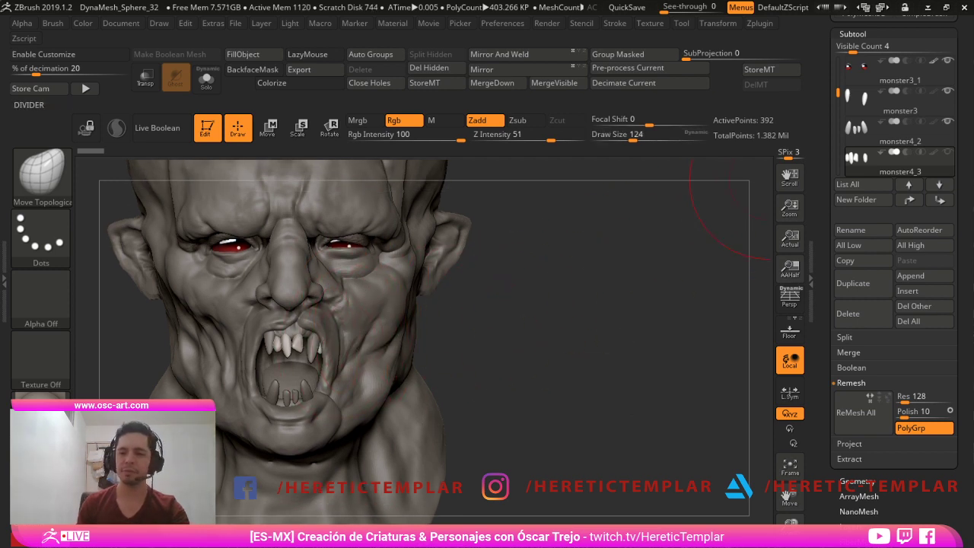
# - Select the upper fangs subtool and frame the open mouth closely, with the Move Topological draw size at 71
pyautogui.keyDown('alt'); pyautogui.click(319, 349); pyautogui.keyUp('alt')
pyautogui.moveTo(487, 339)
pyautogui.keyDown('alt'); pyautogui.mouseDown()
pyautogui.moveTo(488, 372)
pyautogui.moveTo(501, 351)
pyautogui.moveTo(519, 369)
pyautogui.moveTo(481, 287)
pyautogui.mouseUp(); pyautogui.keyUp('alt')
pyautogui.moveTo(481, 287)
pyautogui.keyDown('alt'); pyautogui.mouseDown()
pyautogui.moveTo(512, 367)
pyautogui.moveTo(502, 368)
pyautogui.moveTo(495, 305)
pyautogui.mouseUp(); pyautogui.keyUp('alt')
pyautogui.keyDown('alt'); pyautogui.moveTo(495, 305); pyautogui.dragTo(498, 366); pyautogui.keyUp('alt')
pyautogui.press('s')
pyautogui.click(264, 325)
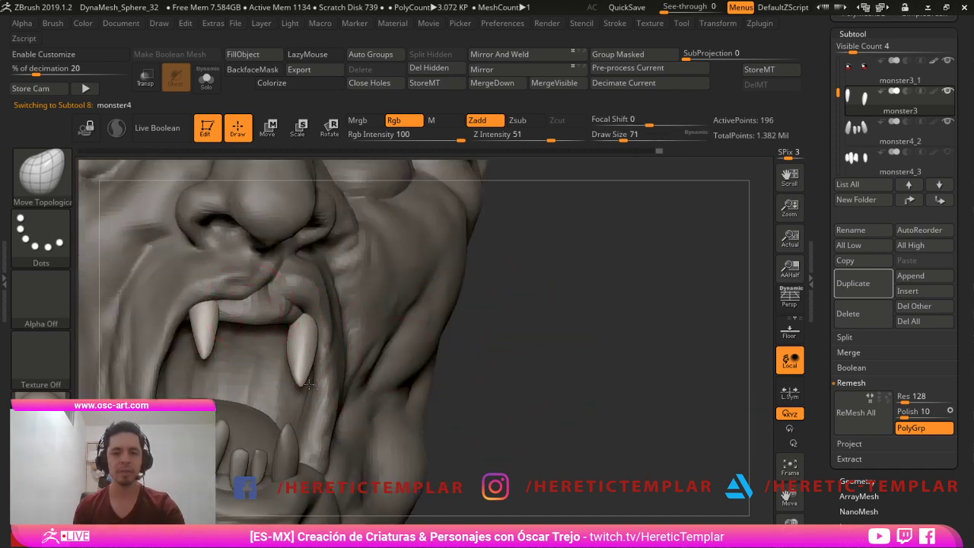
# - Select the gums subtool and refine the upper gum with DamStandard at draw size 51, smoothing its lower edge
pyautogui.keyDown('alt'); pyautogui.click(245, 306); pyautogui.keyUp('alt')
pyautogui.press('b')
pyautogui.press('d')
pyautogui.press('s')
pyautogui.press('s')
pyautogui.click(230, 312)
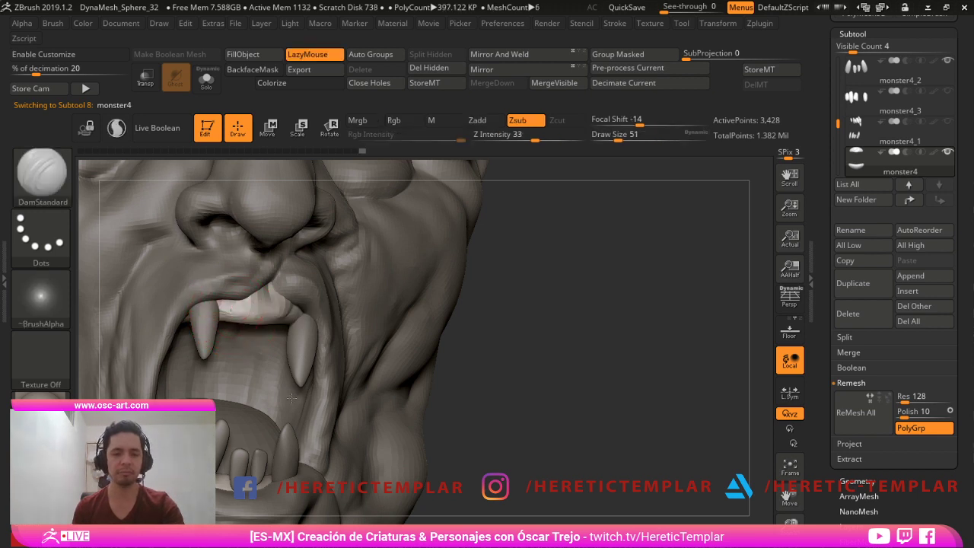
pyautogui.keyDown('shift'); pyautogui.moveTo(229, 311); pyautogui.dragTo(232, 317); pyautogui.keyUp('shift')
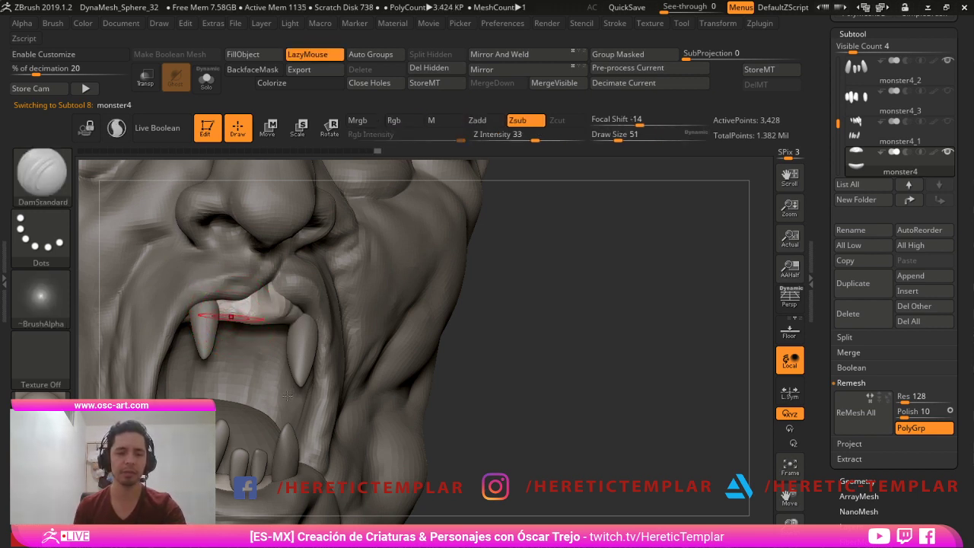
# - Build up the upper gum beside the fang with the Clay brush at draw size 33 and smooth it
pyautogui.press('b')
pyautogui.press('c')
pyautogui.press('l')
pyautogui.press('s')
pyautogui.click(227, 313)
pyautogui.moveTo(283, 390); pyautogui.dragTo(274, 379)
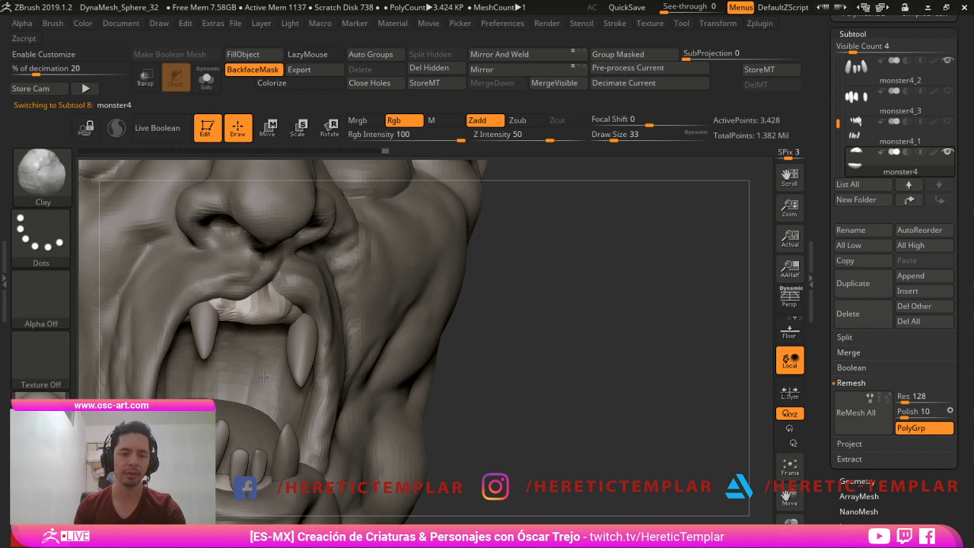
pyautogui.press('shift')
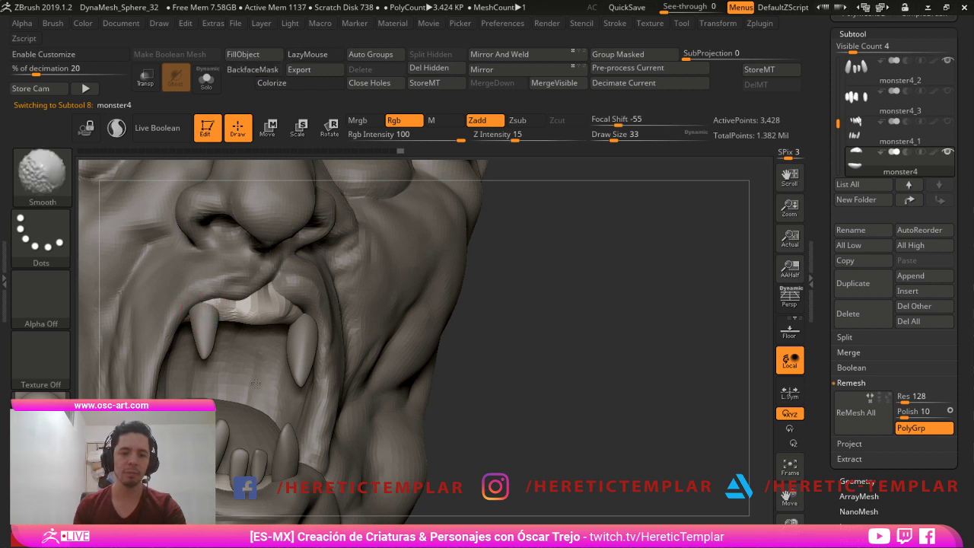
pyautogui.keyDown('shift'); pyautogui.moveTo(205, 308); pyautogui.dragTo(220, 303); pyautogui.keyUp('shift')
# - Carve grooves into the upper gum with DamStandard at draw sizes 33 and 35, smoothing between strokes
pyautogui.press('b')
pyautogui.press('d')
pyautogui.press('s')
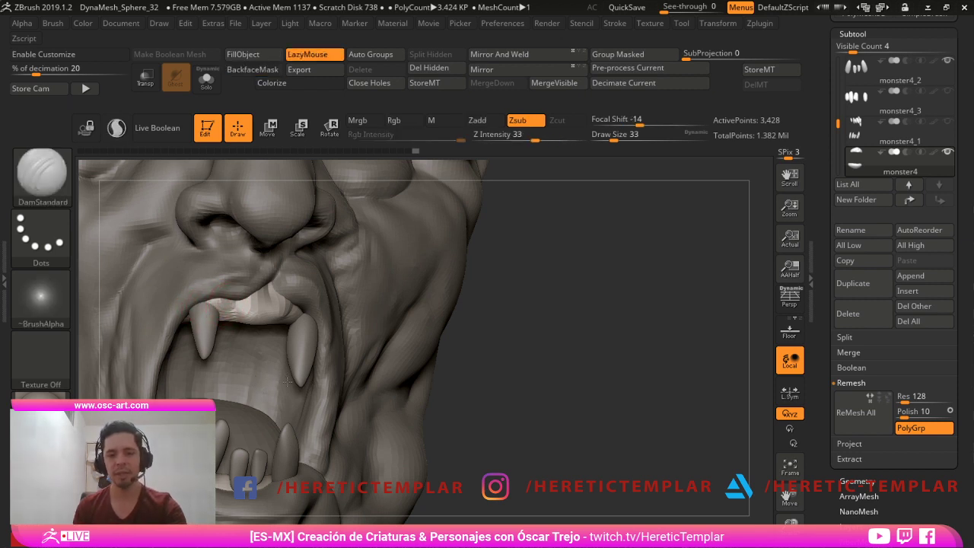
pyautogui.keyDown('shift'); pyautogui.moveTo(231, 306); pyautogui.dragTo(251, 308); pyautogui.keyUp('shift')
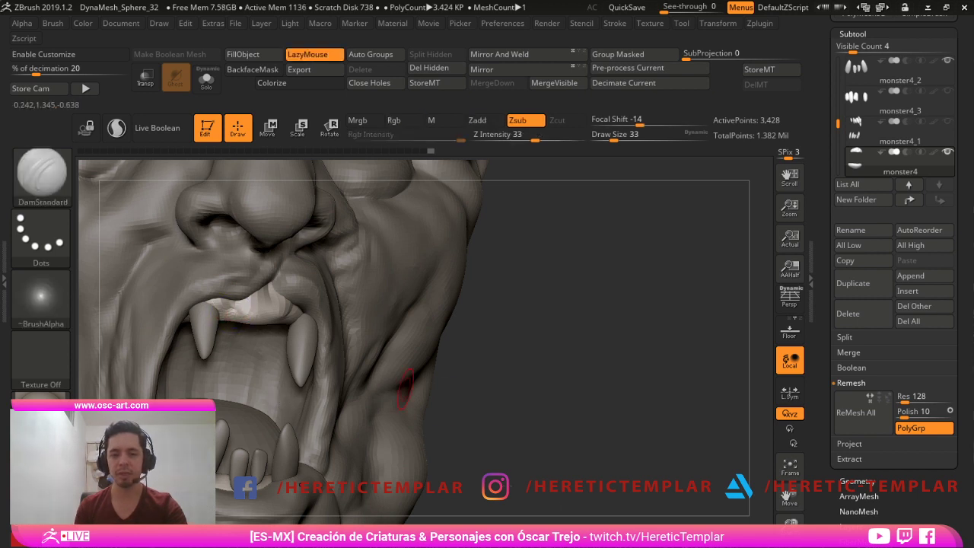
pyautogui.moveTo(487, 402); pyautogui.dragTo(350, 419)
pyautogui.press('s')
pyautogui.click(267, 326)
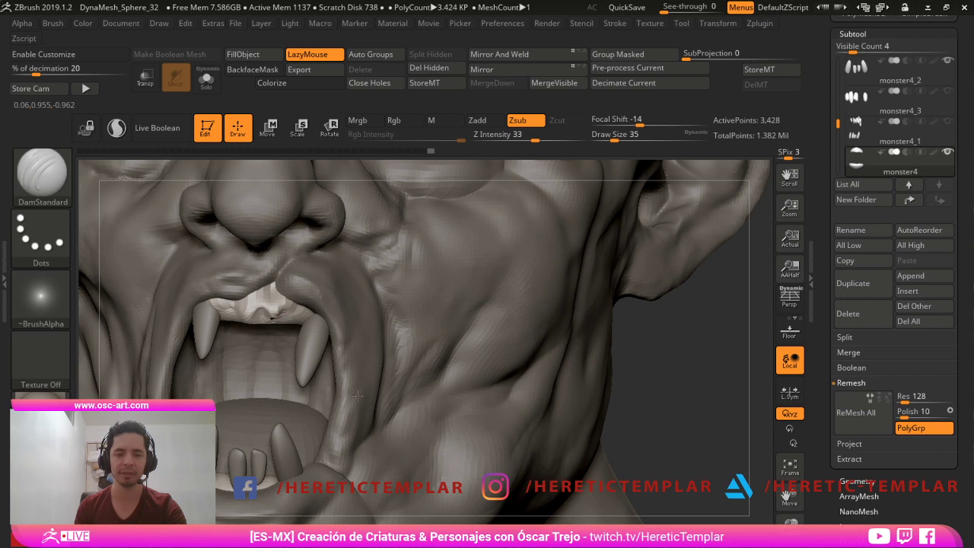
pyautogui.press('shift')
pyautogui.moveTo(331, 396)
pyautogui.keyDown('shift'); pyautogui.mouseDown()
pyautogui.moveTo(294, 398)
pyautogui.moveTo(329, 402)
pyautogui.mouseUp(); pyautogui.keyUp('shift')
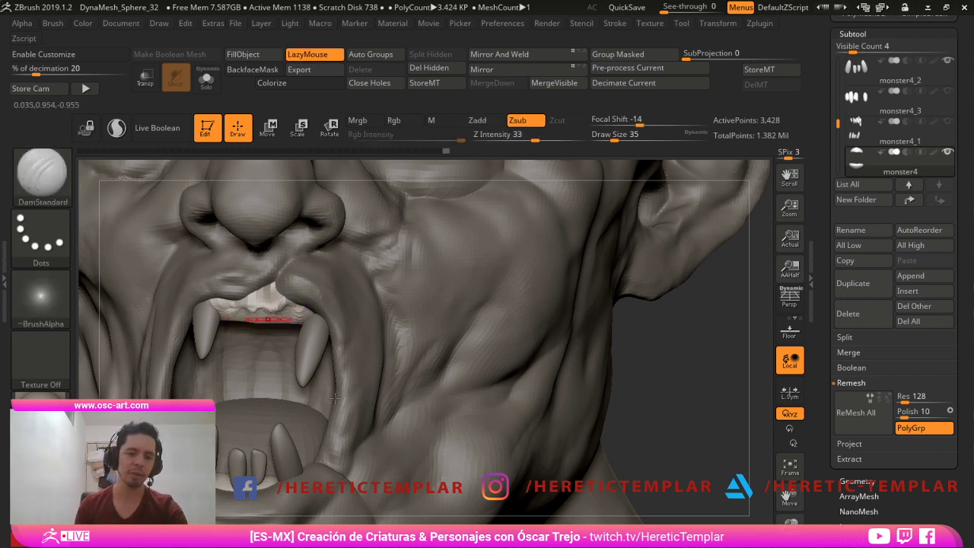
# - Smooth the lower edge of the upper gum between the two fangs
pyautogui.press('f')
pyautogui.moveTo(680, 473)
pyautogui.keyDown('alt'); pyautogui.mouseDown()
pyautogui.moveTo(546, 451)
pyautogui.moveTo(526, 509)
pyautogui.mouseUp(); pyautogui.keyUp('alt')
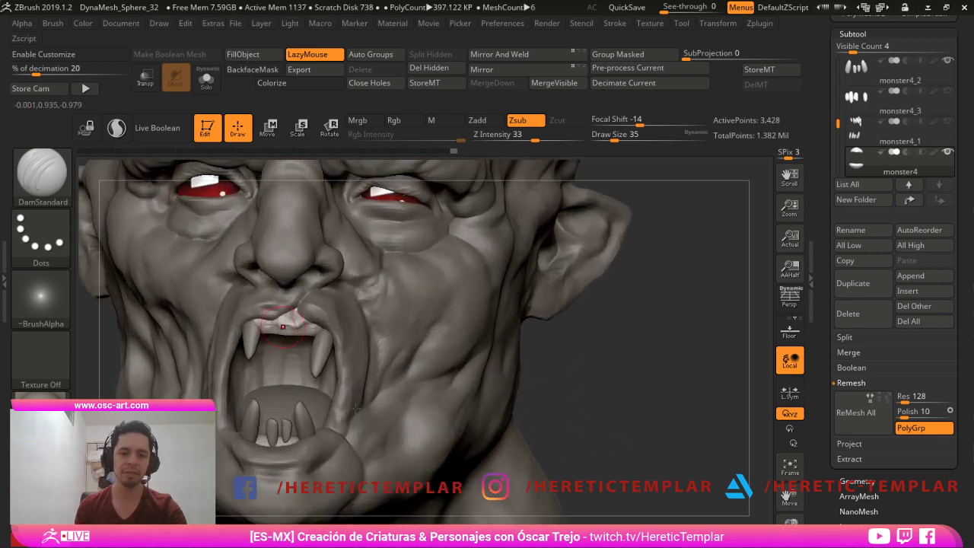
pyautogui.keyDown('shift'); pyautogui.moveTo(286, 330); pyautogui.dragTo(317, 332); pyautogui.keyUp('shift')
pyautogui.moveTo(381, 412); pyautogui.dragTo(370, 417)
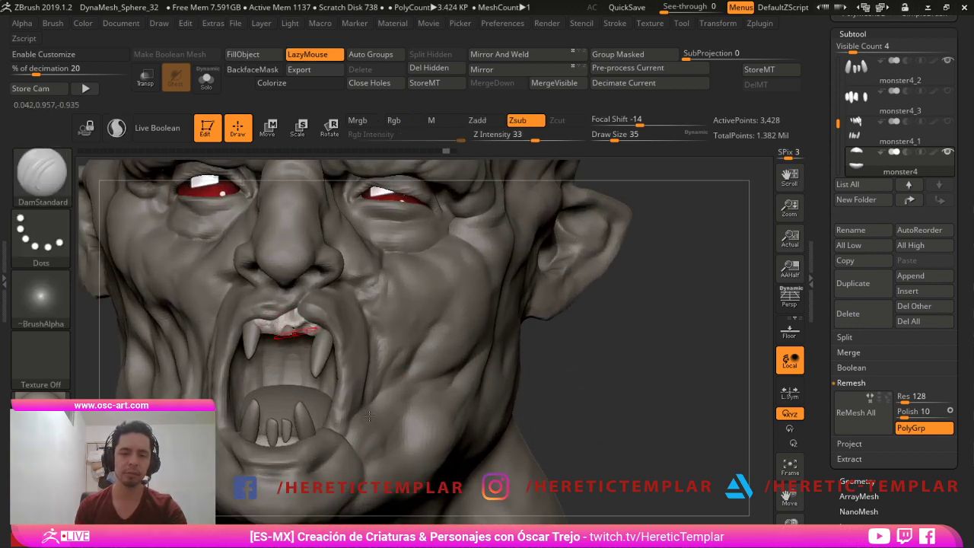
pyautogui.keyDown('shift'); pyautogui.moveTo(282, 330); pyautogui.dragTo(314, 331); pyautogui.keyUp('shift')
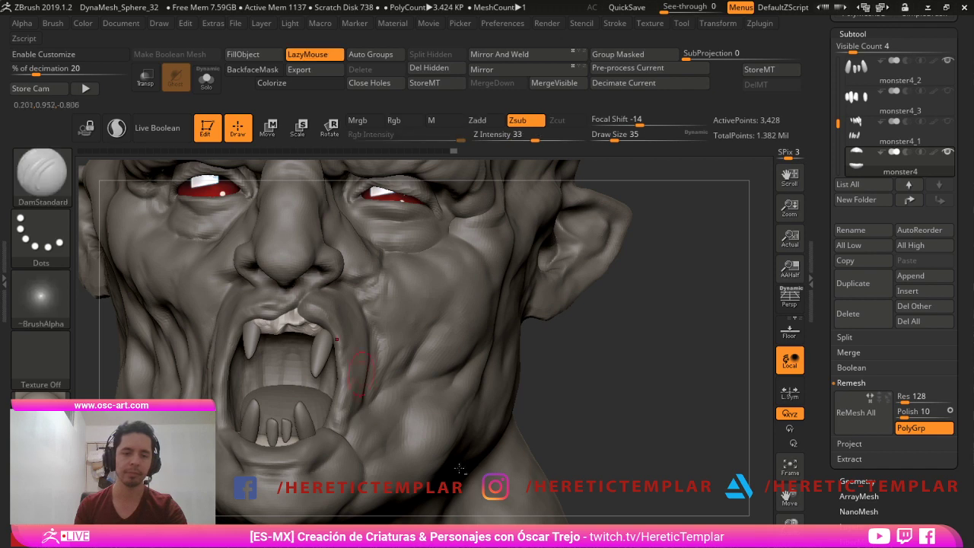
# - Select the upper fangs subtool and thicken the fang near its root with the Clay brush at draw size 33
pyautogui.keyDown('alt'); pyautogui.moveTo(525, 389); pyautogui.dragTo(297, 437); pyautogui.keyUp('alt')
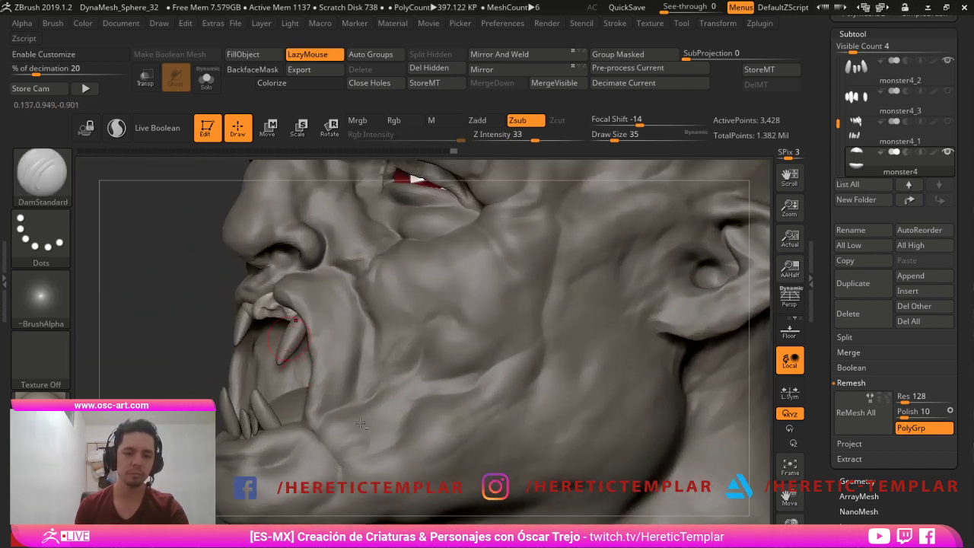
pyautogui.keyDown('alt'); pyautogui.click(293, 340); pyautogui.keyUp('alt')
pyautogui.press('b')
pyautogui.press('c')
pyautogui.press('l')
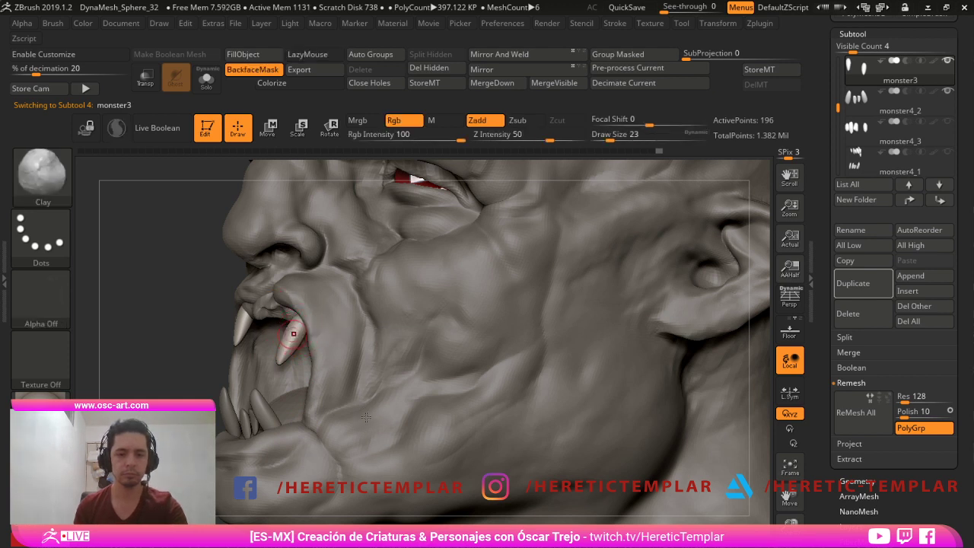
pyautogui.press('s')
pyautogui.click(297, 335)
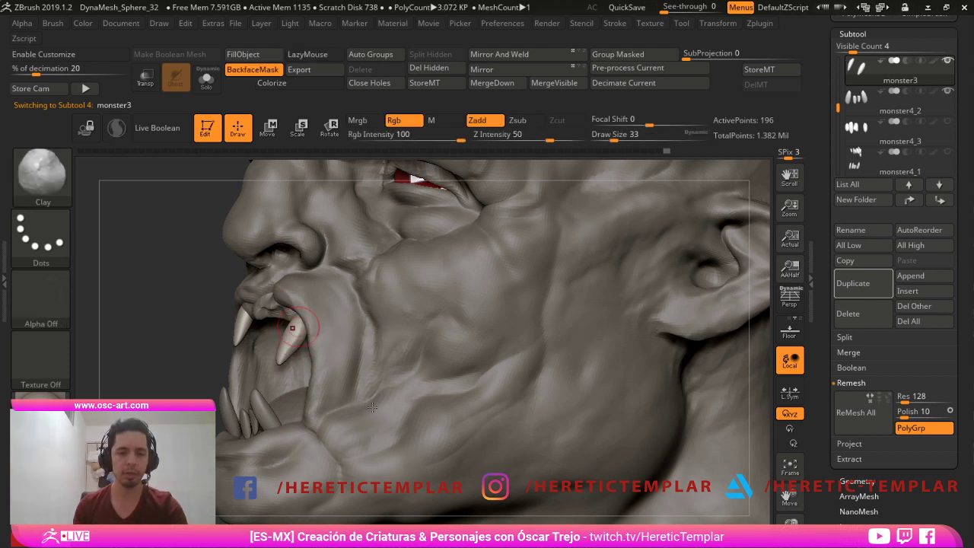
# - Adjust the shape of the upper fangs with the Move brush at draw size 68
pyautogui.moveTo(288, 421); pyautogui.dragTo(242, 385)
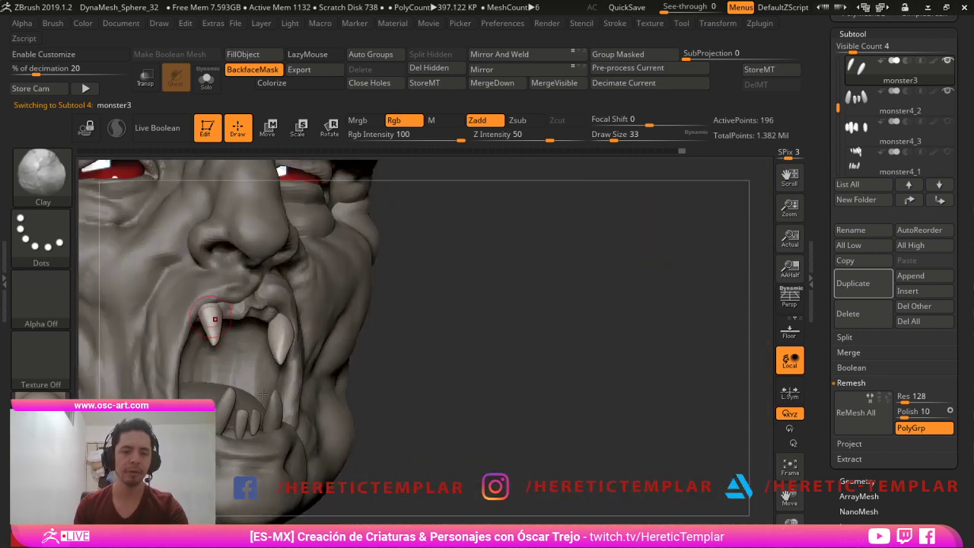
pyautogui.press('b')
pyautogui.press('m')
pyautogui.press('v')
pyautogui.moveTo(408, 431); pyautogui.dragTo(403, 421)
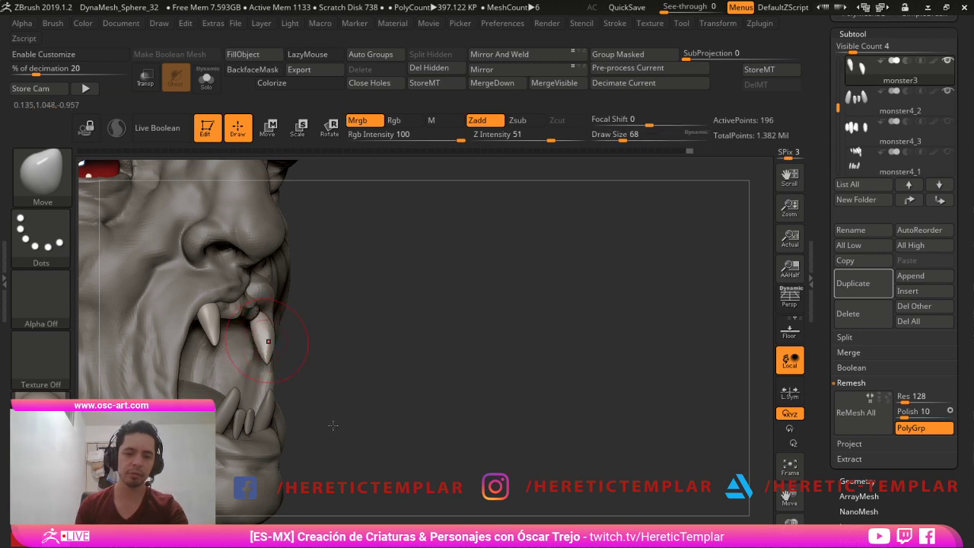
pyautogui.press('shift')
# - Adjust the upper lip around the fangs on the head subtool with the Move brush at draw sizes 94 and 59
pyautogui.moveTo(336, 436); pyautogui.dragTo(364, 399)
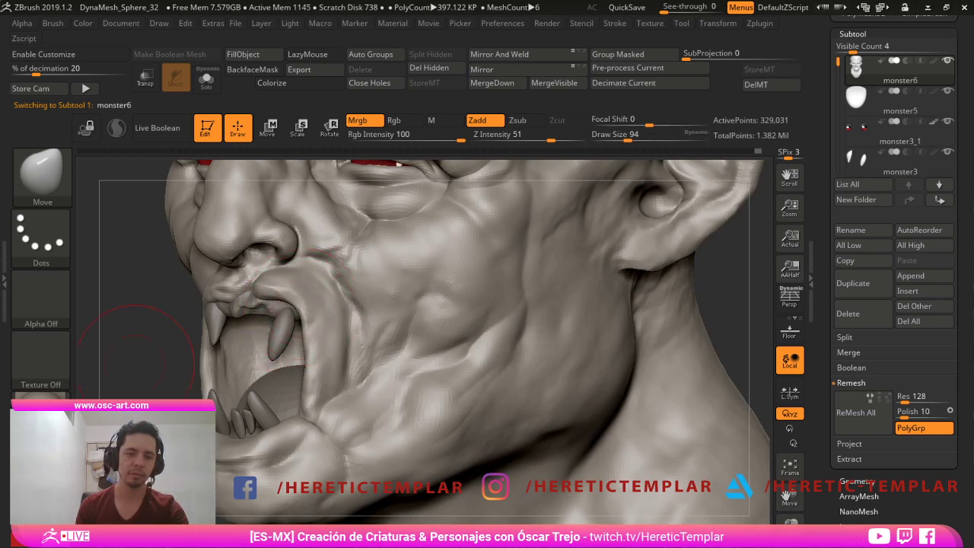
pyautogui.moveTo(135, 363); pyautogui.dragTo(190, 352)
pyautogui.press('s')
pyautogui.moveTo(209, 320); pyautogui.dragTo(215, 317)
pyautogui.press('s')
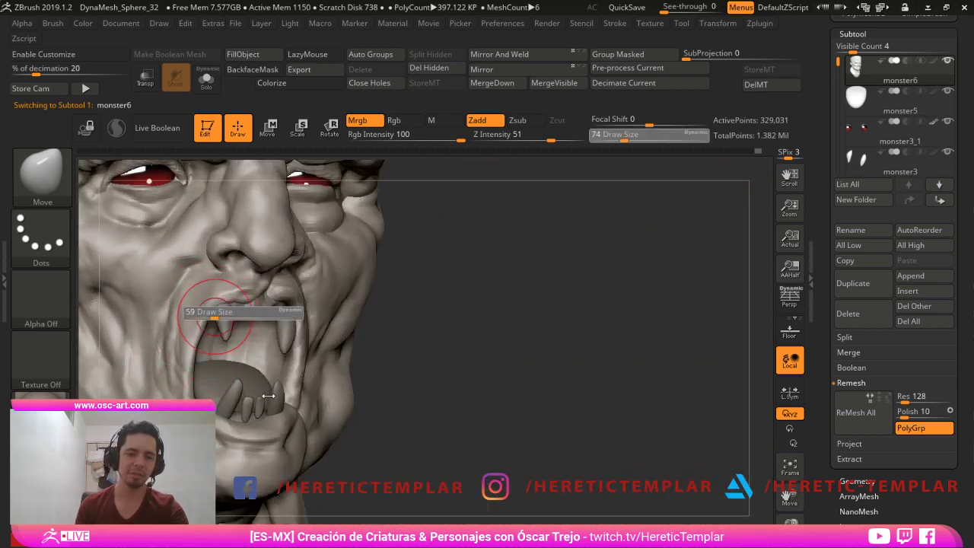
pyautogui.keyDown('alt'); pyautogui.moveTo(406, 361); pyautogui.dragTo(370, 331); pyautogui.keyUp('alt')
pyautogui.moveTo(463, 414); pyautogui.dragTo(550, 501)
pyautogui.keyDown('alt'); pyautogui.moveTo(620, 473); pyautogui.dragTo(548, 472); pyautogui.keyUp('alt')
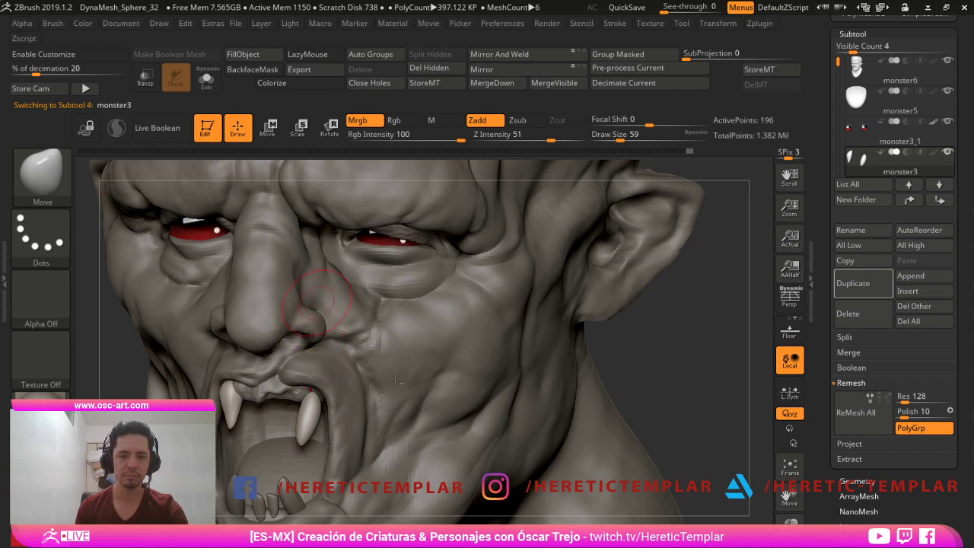
# - Select the head subtool and refine the side of the nose with the Standard brush at draw sizes 59 and 33
pyautogui.keyDown('alt'); pyautogui.click(318, 303); pyautogui.keyUp('alt')
pyautogui.press('b')
pyautogui.press('s')
pyautogui.press('t')
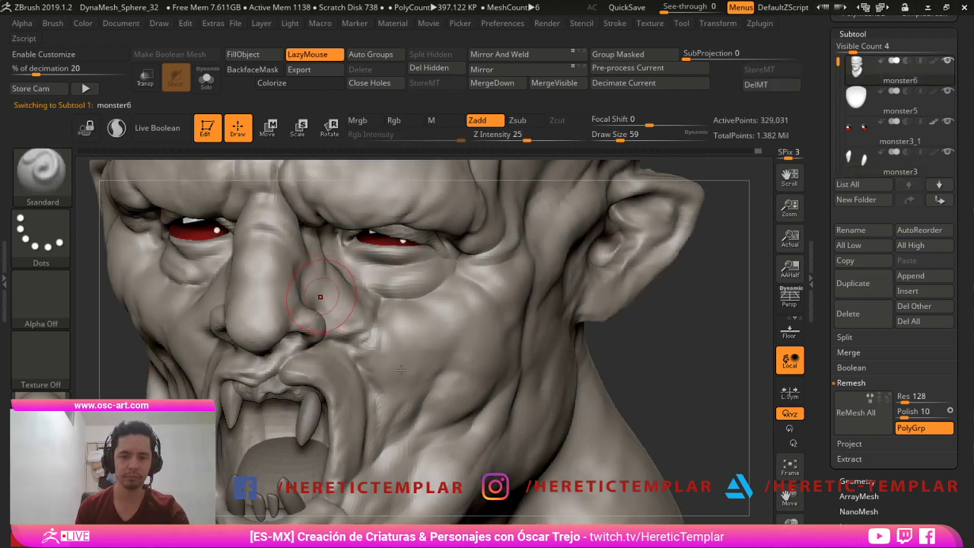
pyautogui.press('s')
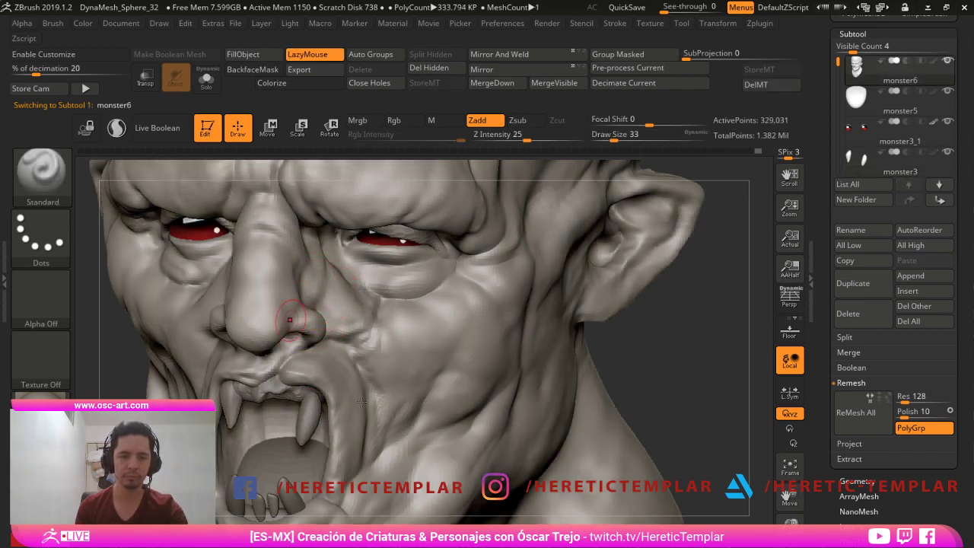
# - Reshape the nose tip and nostrils with the Move brush at draw sizes 97 and 158
pyautogui.moveTo(95, 350); pyautogui.dragTo(127, 364)
pyautogui.press('b')
pyautogui.press('m')
pyautogui.press('v')
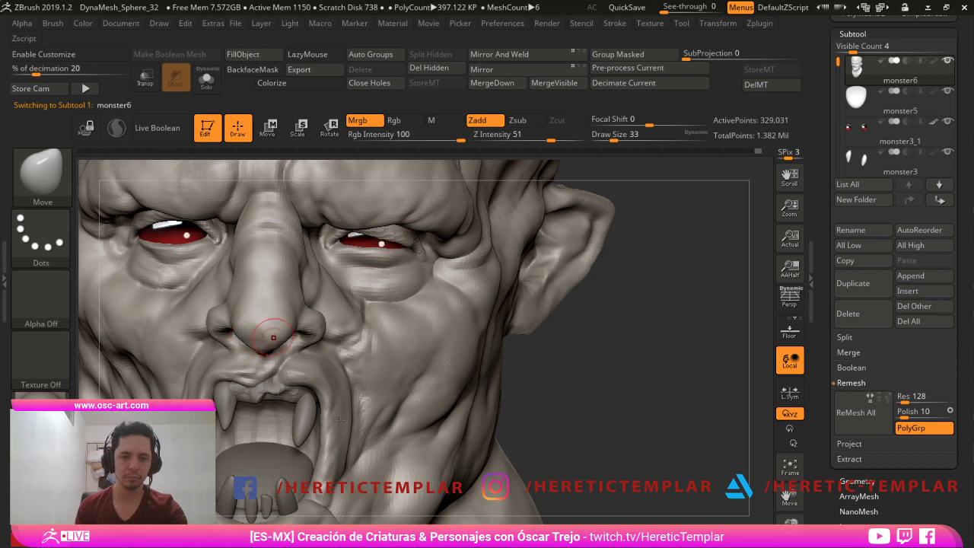
pyautogui.press('s')
pyautogui.moveTo(255, 337); pyautogui.dragTo(270, 337)
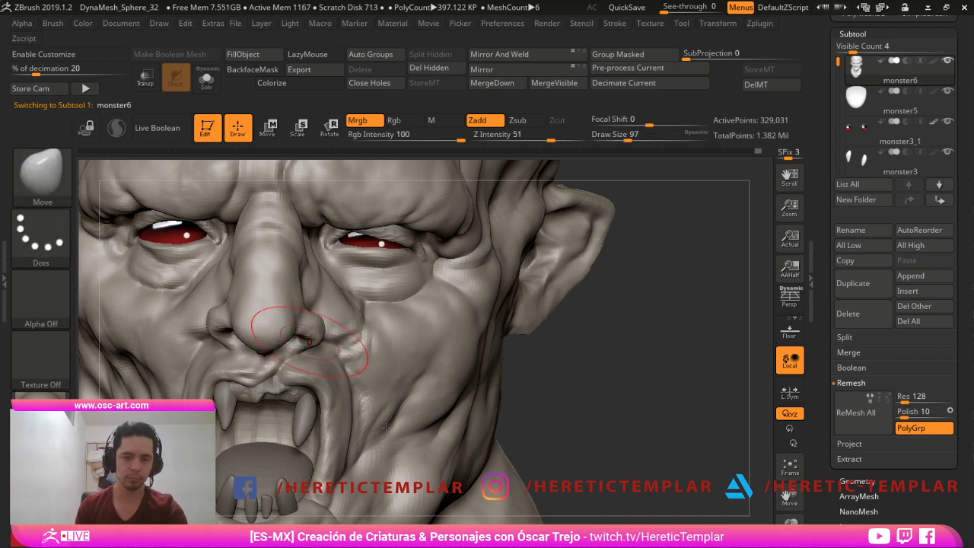
pyautogui.moveTo(267, 291); pyautogui.dragTo(265, 278)
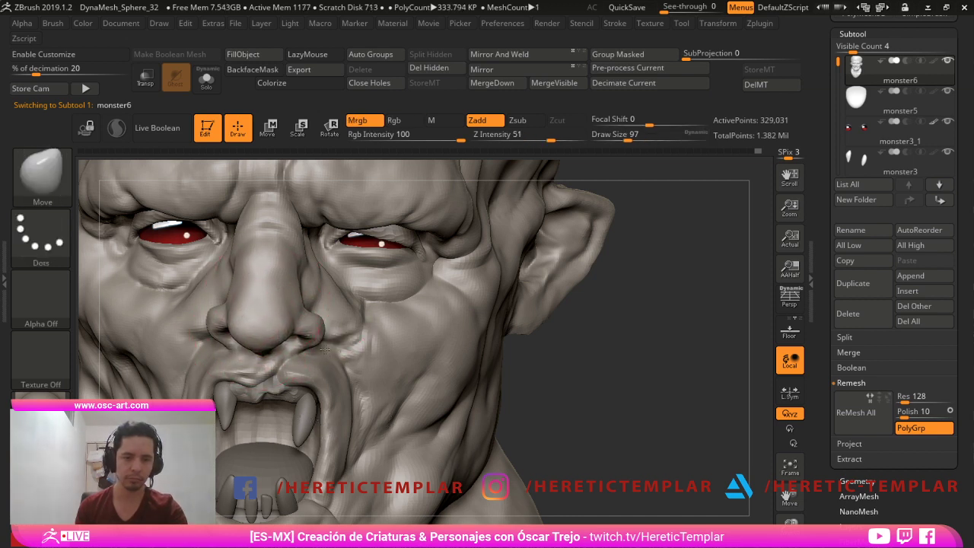
pyautogui.press('s')
pyautogui.moveTo(261, 335); pyautogui.dragTo(271, 337)
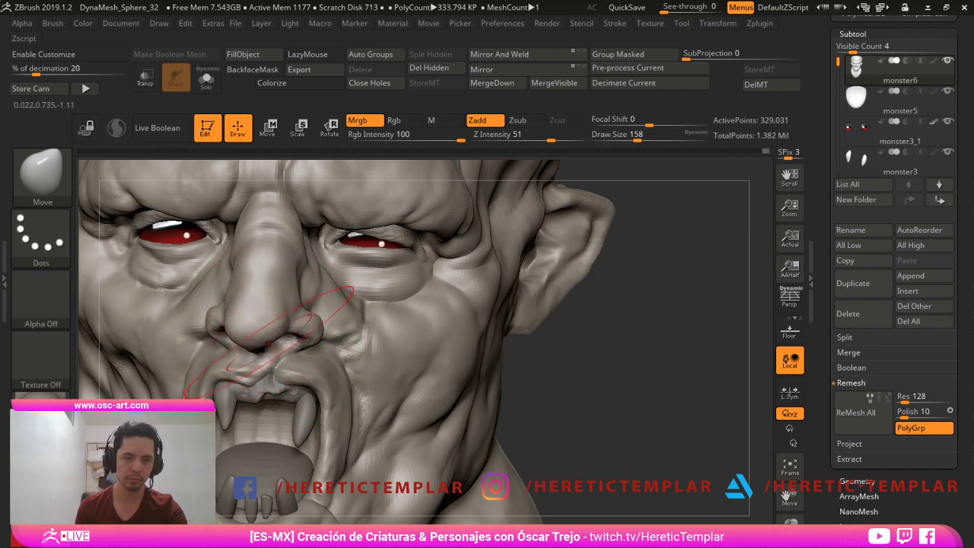
# - Deepen the creases on the side of the face and temple with the DamStandard brush at draw size 44 and smooth them
pyautogui.keyDown('alt'); pyautogui.moveTo(550, 438); pyautogui.dragTo(485, 379); pyautogui.keyUp('alt')
pyautogui.moveTo(602, 441); pyautogui.dragTo(482, 373)
pyautogui.press('b')
pyautogui.press('d')
pyautogui.press('s')
pyautogui.press('s')
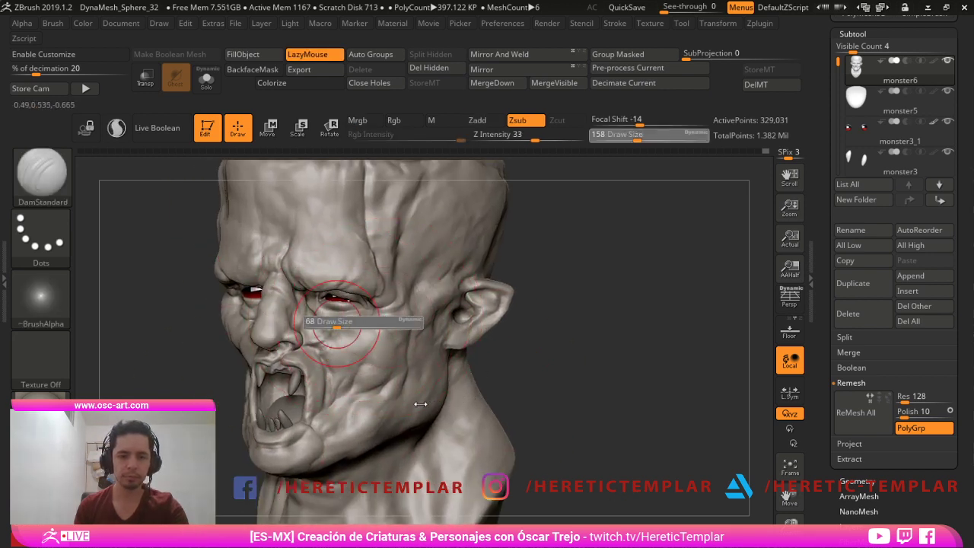
pyautogui.click(330, 323)
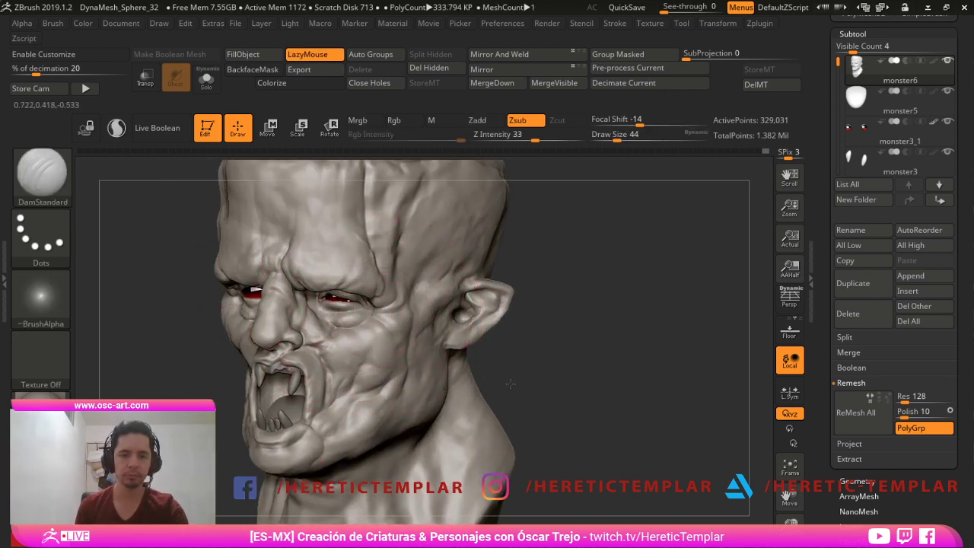
pyautogui.press('shift')
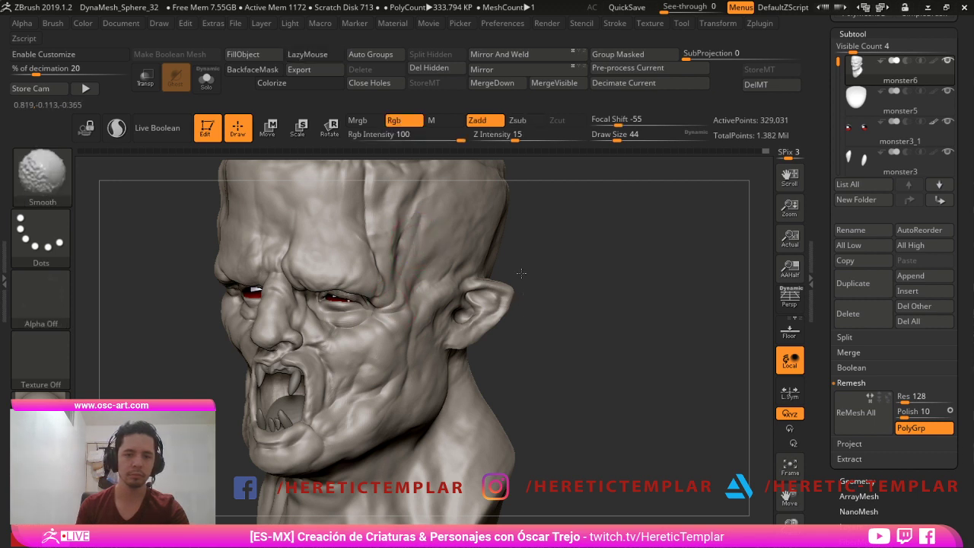
pyautogui.press('shift')
# - Carve folds along the side and front of the neck with the DamStandard brush at draw size 83, smoothing them
pyautogui.keyDown('alt'); pyautogui.moveTo(648, 498); pyautogui.dragTo(639, 428); pyautogui.keyUp('alt')
pyautogui.press(']')
pyautogui.press(']')
pyautogui.press(']')
pyautogui.press(']')
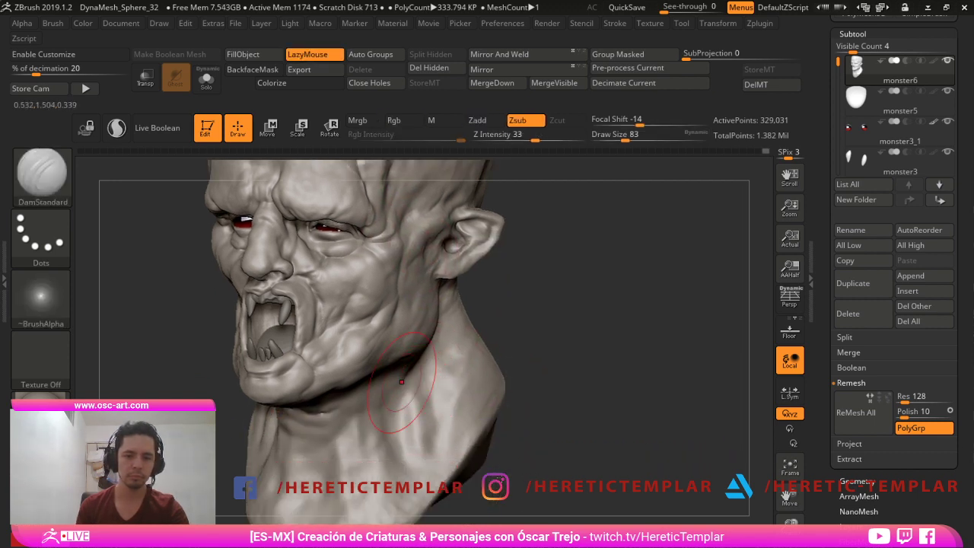
pyautogui.moveTo(408, 403); pyautogui.dragTo(385, 473)
pyautogui.keyDown('shift'); pyautogui.moveTo(400, 426); pyautogui.dragTo(381, 487); pyautogui.keyUp('shift')
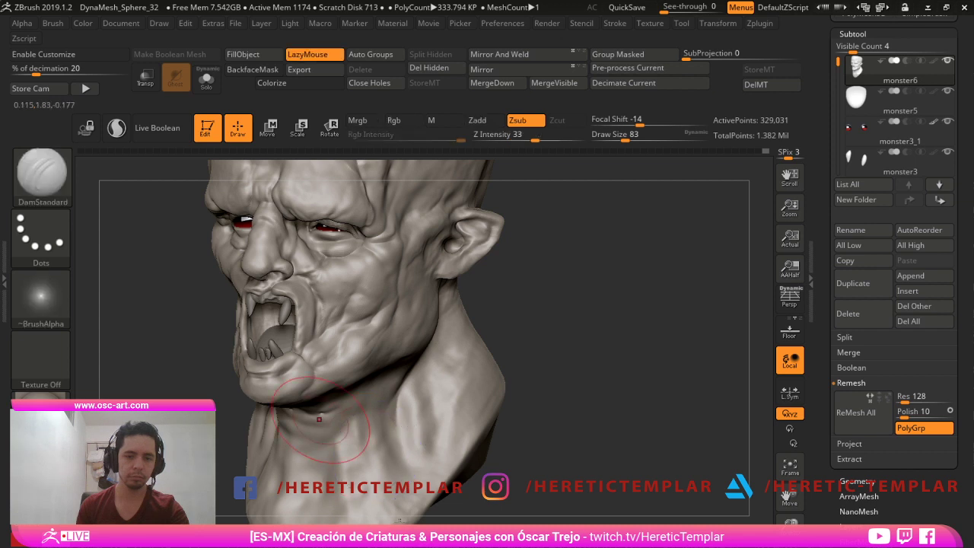
pyautogui.moveTo(366, 397); pyautogui.dragTo(338, 466)
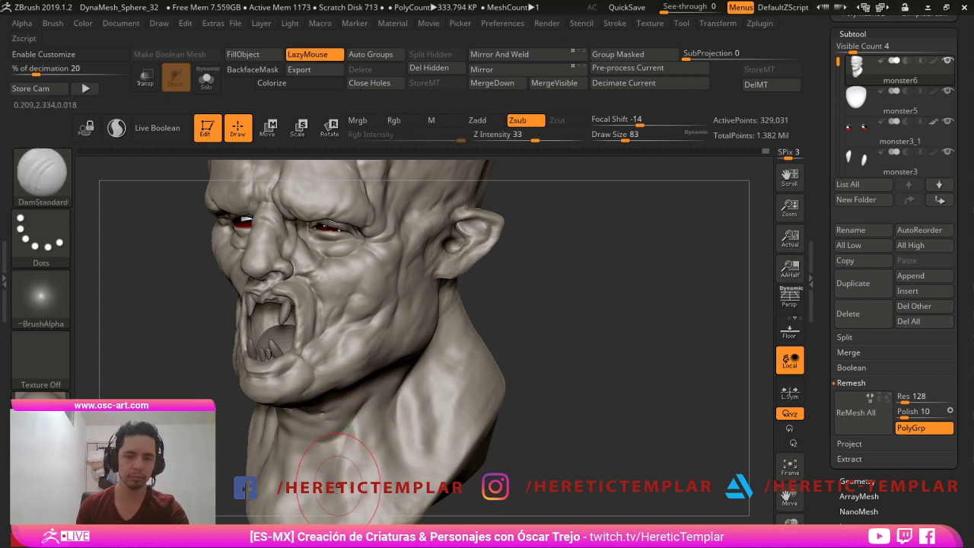
pyautogui.press('shift')
pyautogui.moveTo(231, 426); pyautogui.dragTo(221, 424)
pyautogui.moveTo(487, 455)
pyautogui.mouseDown()
pyautogui.moveTo(552, 459)
pyautogui.moveTo(538, 517)
pyautogui.mouseUp()
pyautogui.moveTo(632, 389); pyautogui.dragTo(441, 344)
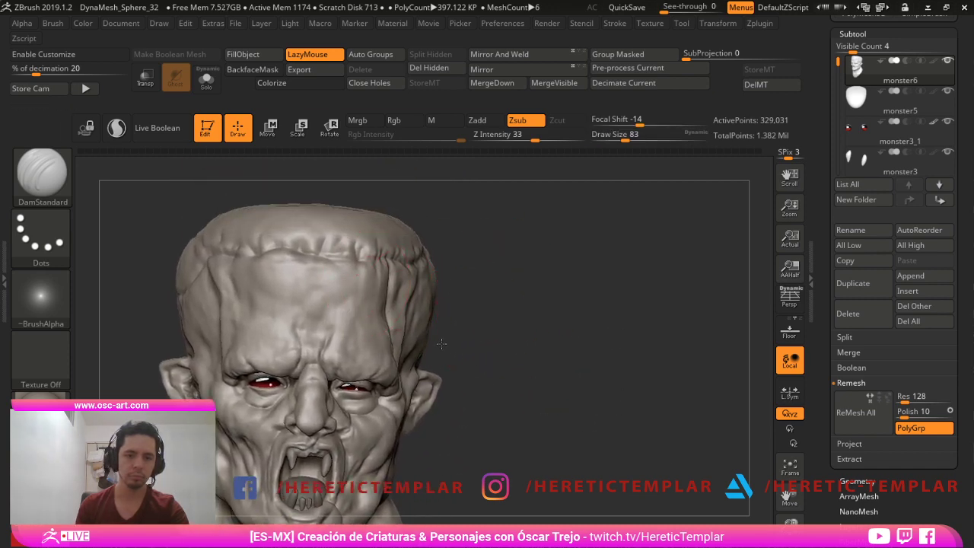
# - Select the monster3 fangs subtool and choose the Fasteners_19 bolt of the IMM ModelKit brush
pyautogui.press('b')
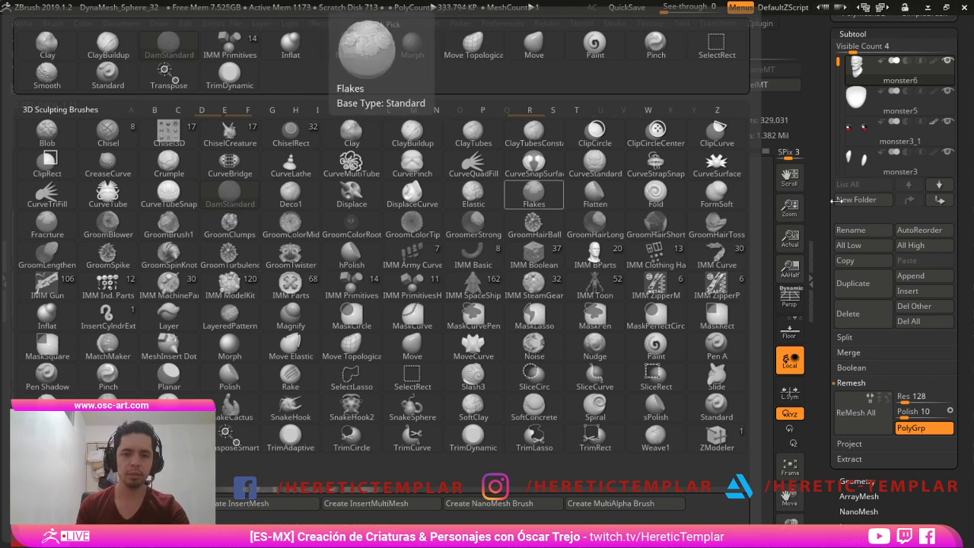
pyautogui.hotkey('ctrl', 'f')
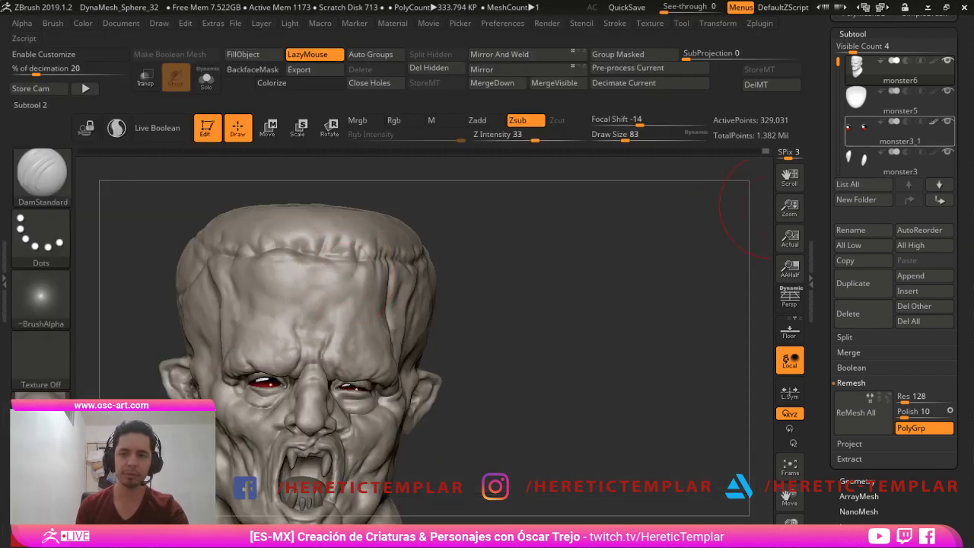
pyautogui.click(898, 131)
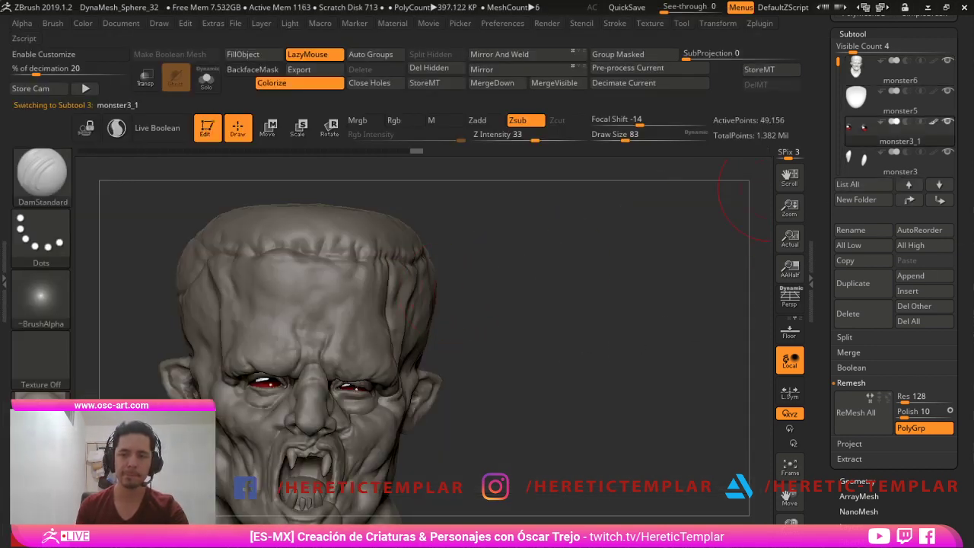
pyautogui.press('b')
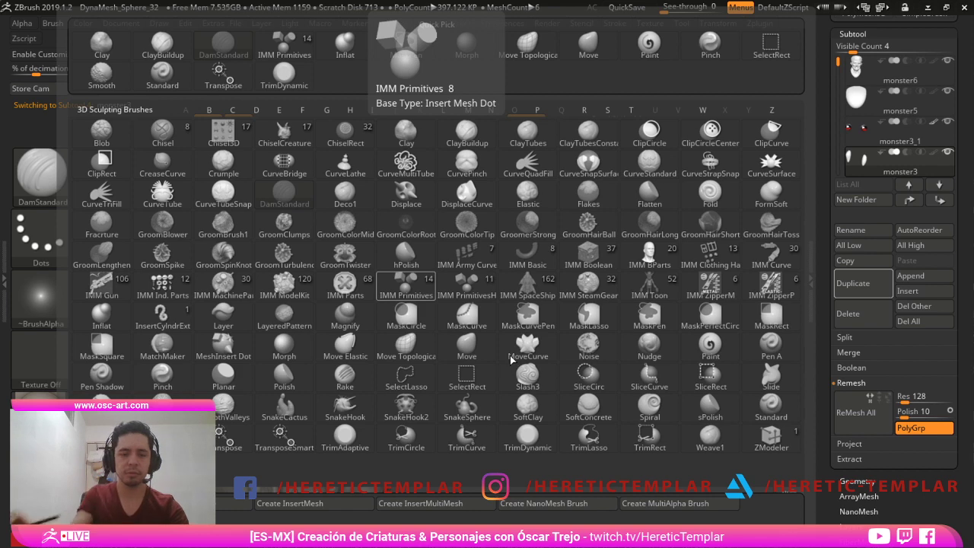
pyautogui.click(283, 284)
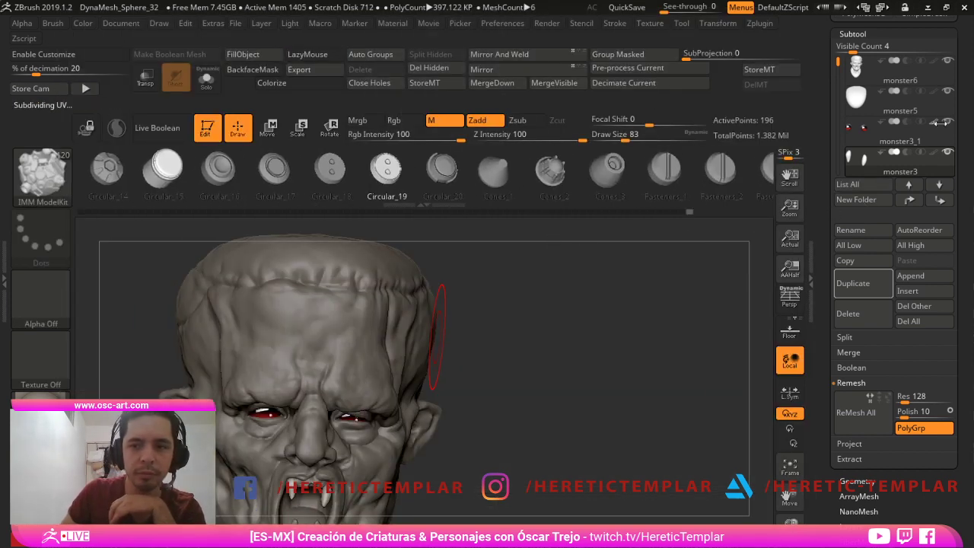
pyautogui.moveTo(828, 283); pyautogui.dragTo(827, 512)
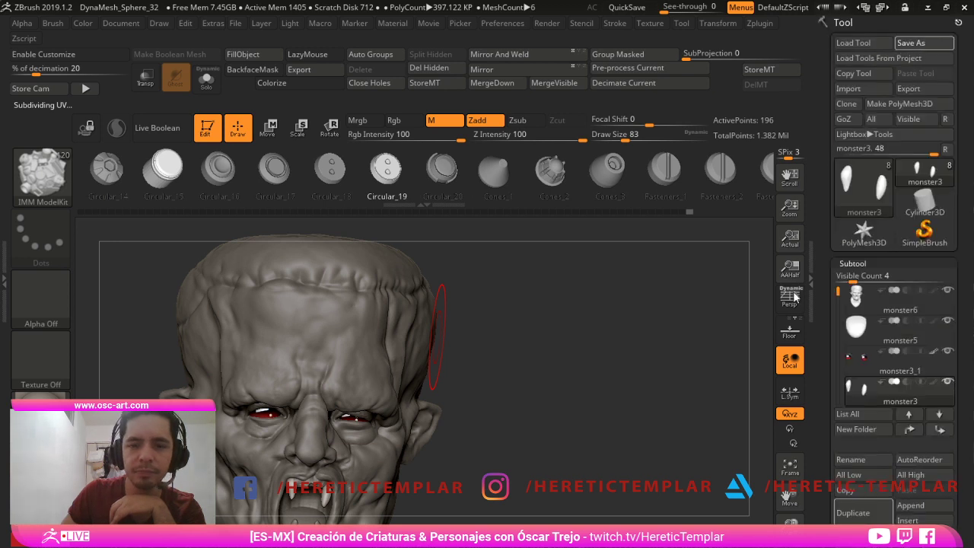
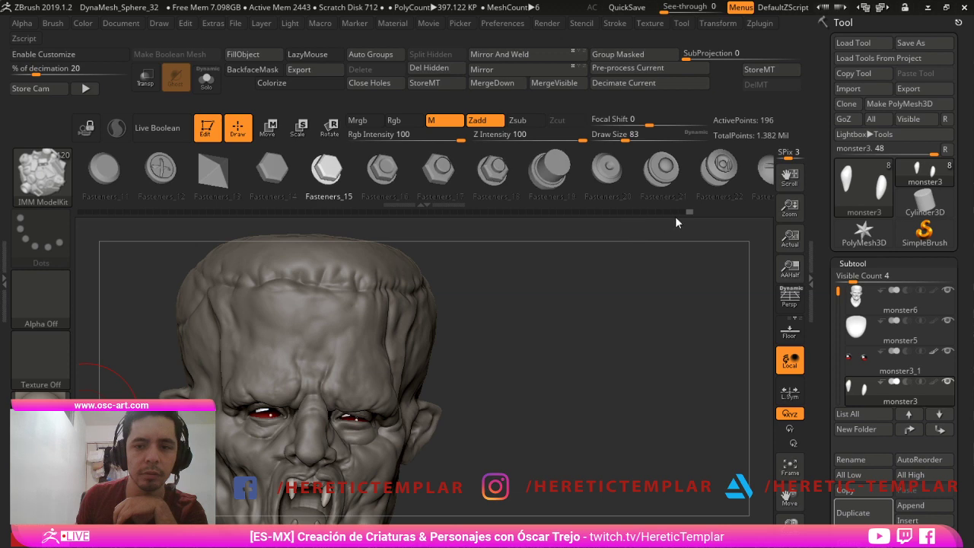
pyautogui.click(549, 170)
# - Insert the Fasteners_19 bolt into the side of the neck just below the jaw
pyautogui.moveTo(661, 395); pyautogui.dragTo(644, 399)
pyautogui.keyDown('alt'); pyautogui.moveTo(525, 418); pyautogui.dragTo(549, 233); pyautogui.keyUp('alt')
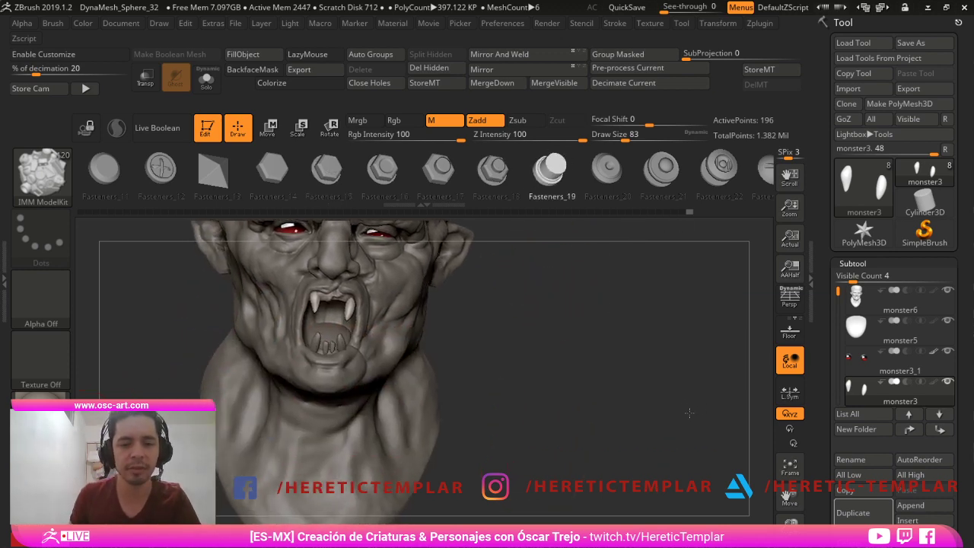
pyautogui.moveTo(689, 414); pyautogui.dragTo(677, 410)
pyautogui.moveTo(514, 357); pyautogui.dragTo(512, 373)
pyautogui.keyDown('shift'); pyautogui.moveTo(609, 332); pyautogui.dragTo(593, 319); pyautogui.keyUp('shift')
# - Scale and reposition the inserted bolt so that it protrudes outward from the side of the neck
pyautogui.press('e')
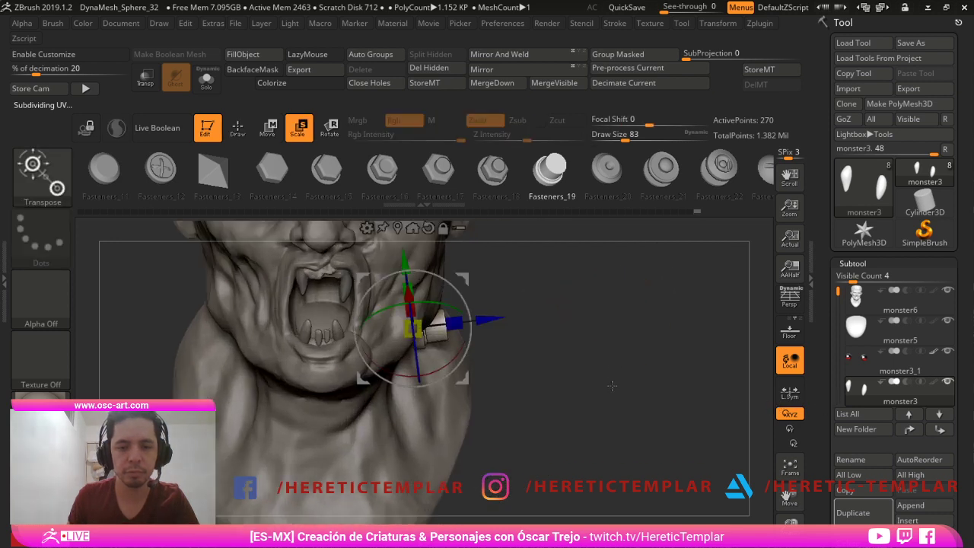
pyautogui.moveTo(469, 302); pyautogui.dragTo(357, 279)
pyautogui.keyDown('shift'); pyautogui.moveTo(447, 348); pyautogui.dragTo(452, 301); pyautogui.keyUp('shift')
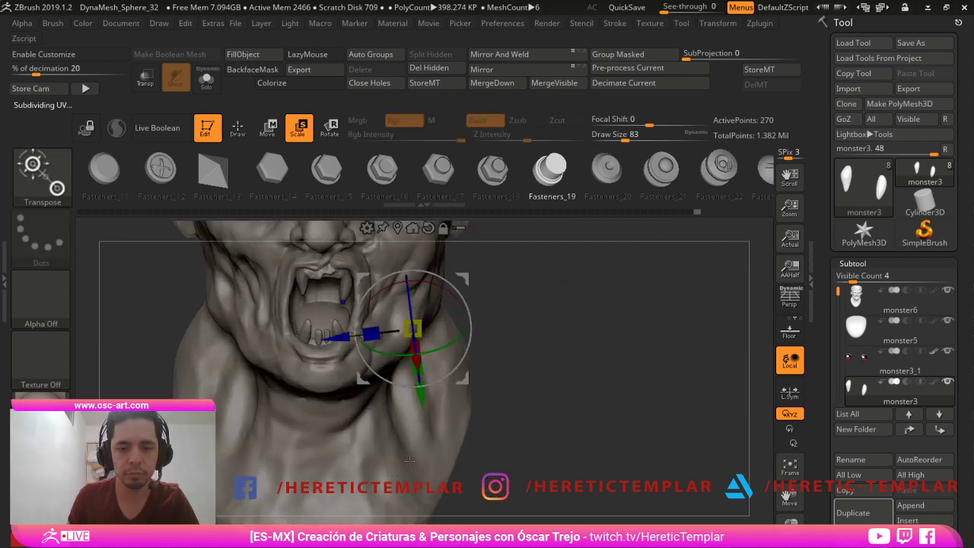
pyautogui.moveTo(597, 351); pyautogui.dragTo(644, 350)
pyautogui.press('q')
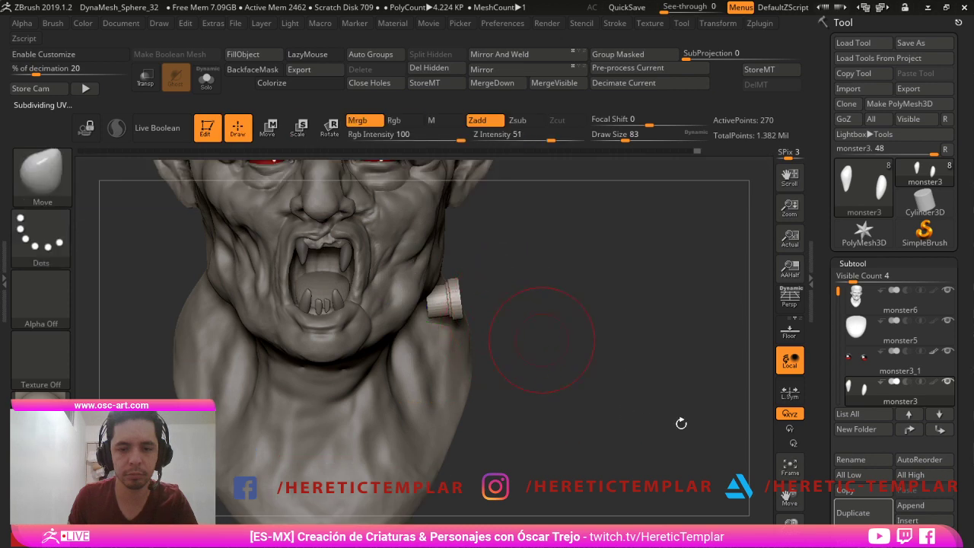
# - Isolate the bolt by its polygroup and split it from the fangs into its own subtool
pyautogui.moveTo(680, 424); pyautogui.dragTo(675, 337)
pyautogui.hotkey('shift', 'f')
pyautogui.hotkey('ctrl', 'z')
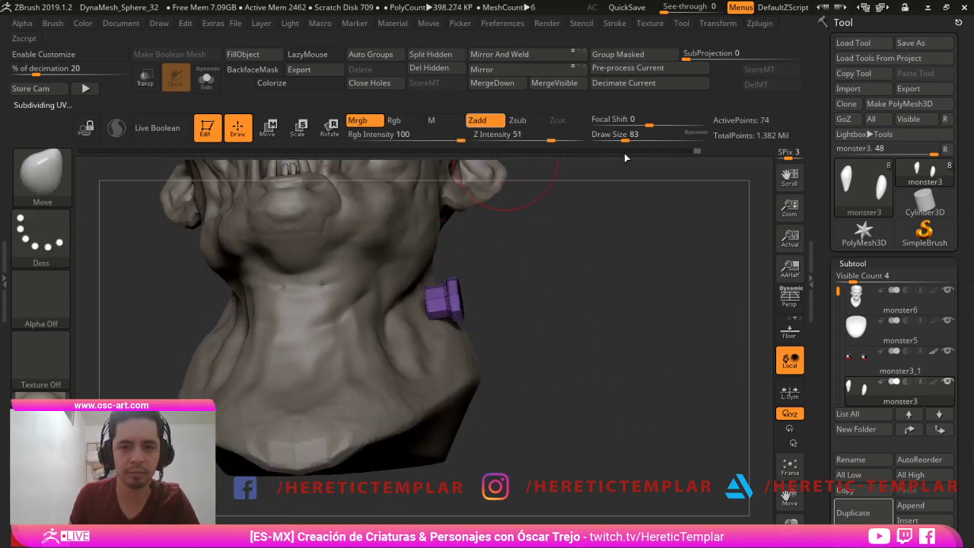
pyautogui.click(546, 57)
# - Mask the bolt's outer end, stretch its shaft inward into the neck and clear the mask
pyautogui.moveTo(643, 315); pyautogui.dragTo(567, 357)
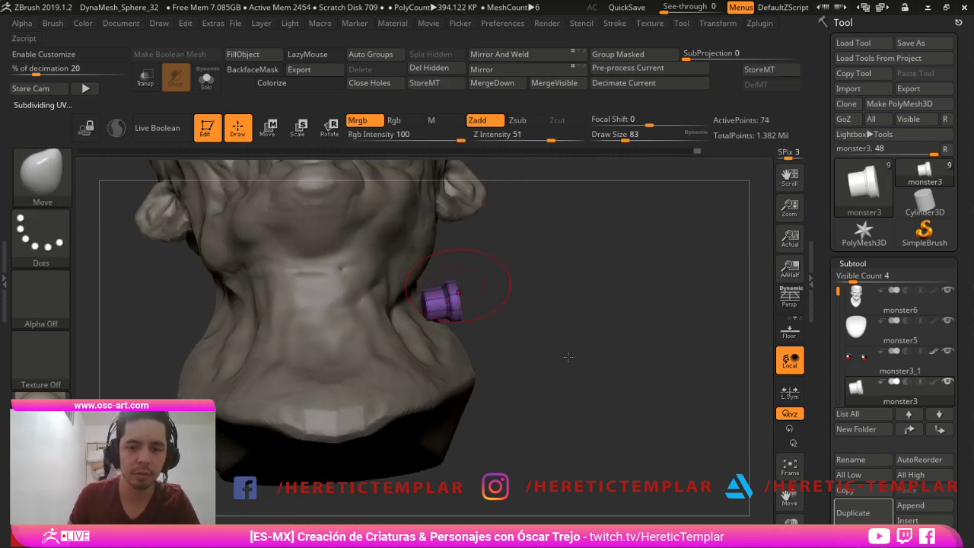
pyautogui.keyDown('ctrl'); pyautogui.moveTo(431, 277); pyautogui.dragTo(411, 361); pyautogui.keyUp('ctrl')
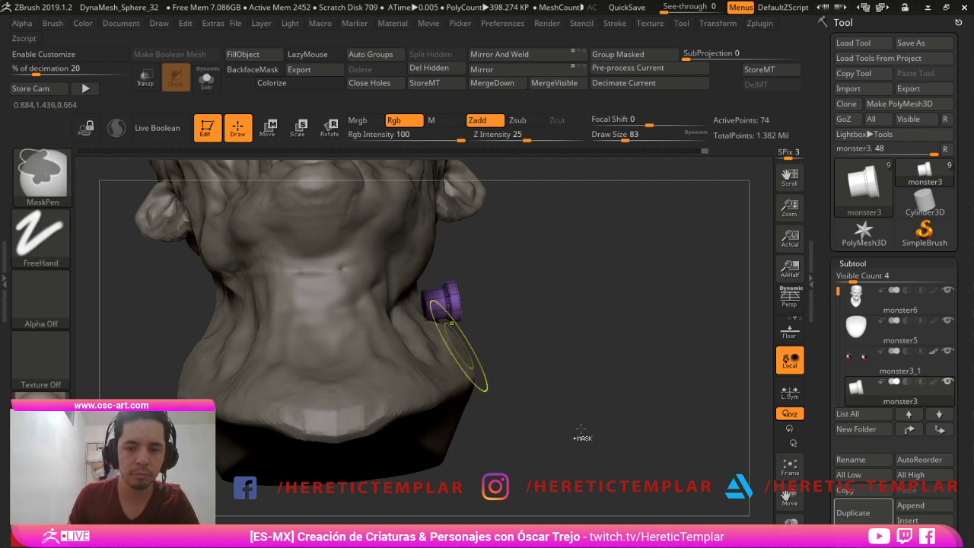
pyautogui.press('w')
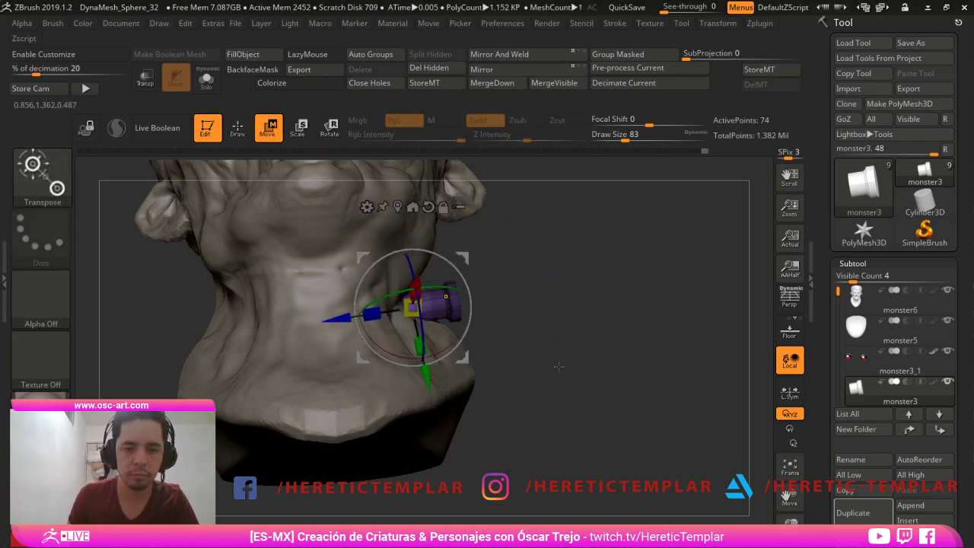
pyautogui.press('q')
pyautogui.moveTo(645, 376)
pyautogui.keyDown('ctrl'); pyautogui.mouseDown()
pyautogui.moveTo(667, 396)
pyautogui.moveTo(662, 446)
pyautogui.moveTo(685, 424)
pyautogui.moveTo(656, 375)
pyautogui.mouseUp(); pyautogui.keyUp('ctrl')
pyautogui.hotkey('shift', 'f')
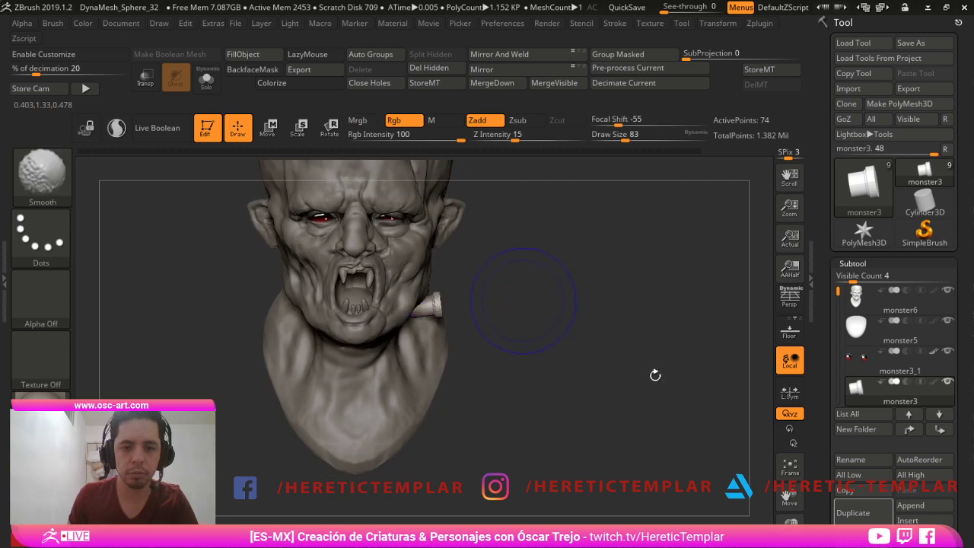
# - Check and adjust the placement of the bolt on the side of the neck with the Move gizmo
pyautogui.press('w')
pyautogui.press('q')
pyautogui.moveTo(710, 340)
pyautogui.mouseDown()
pyautogui.moveTo(685, 370)
pyautogui.moveTo(695, 371)
pyautogui.moveTo(690, 338)
pyautogui.moveTo(698, 355)
pyautogui.moveTo(689, 362)
pyautogui.mouseUp()
pyautogui.press('w')
pyautogui.moveTo(622, 405)
pyautogui.mouseDown()
pyautogui.moveTo(707, 352)
pyautogui.moveTo(692, 320)
pyautogui.moveTo(708, 324)
pyautogui.moveTo(711, 370)
pyautogui.moveTo(588, 367)
pyautogui.mouseUp()
pyautogui.press('q')
# - Duplicate the bolt up the side of the head and once more lower on the neck, making five bolts
pyautogui.press('w')
pyautogui.keyDown('ctrl'); pyautogui.moveTo(465, 282); pyautogui.dragTo(470, 116); pyautogui.keyUp('ctrl')
pyautogui.moveTo(727, 292); pyautogui.dragTo(765, 295)
pyautogui.keyDown('alt'); pyautogui.moveTo(765, 295); pyautogui.dragTo(652, 305); pyautogui.keyUp('alt')
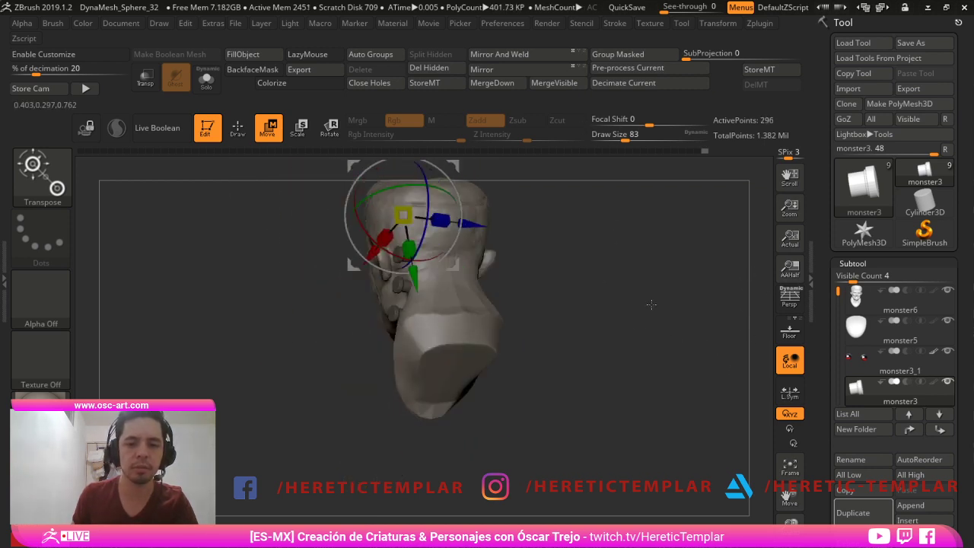
pyautogui.moveTo(568, 276); pyautogui.dragTo(694, 296)
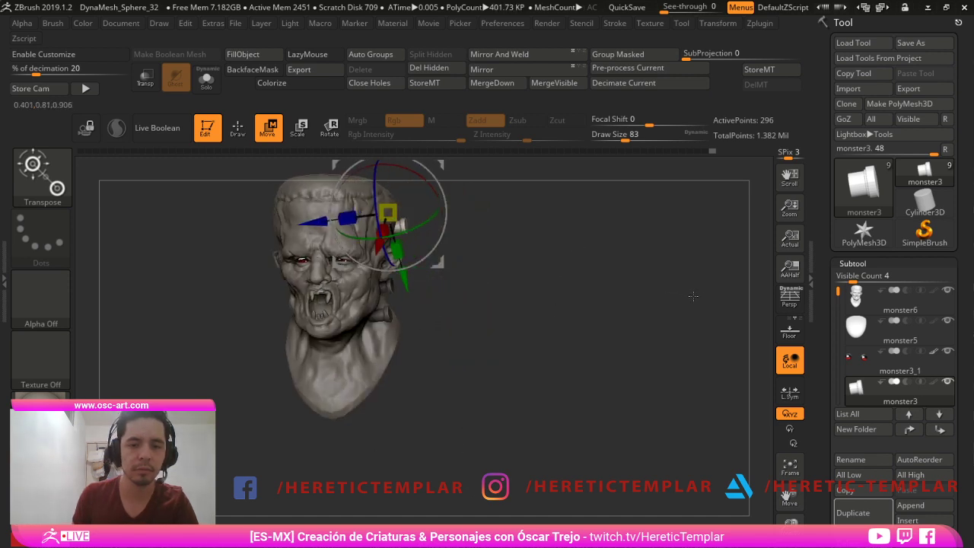
pyautogui.keyDown('ctrl'); pyautogui.moveTo(439, 263); pyautogui.dragTo(416, 375); pyautogui.keyUp('ctrl')
pyautogui.keyDown('alt'); pyautogui.moveTo(606, 424); pyautogui.dragTo(552, 446); pyautogui.keyUp('alt')
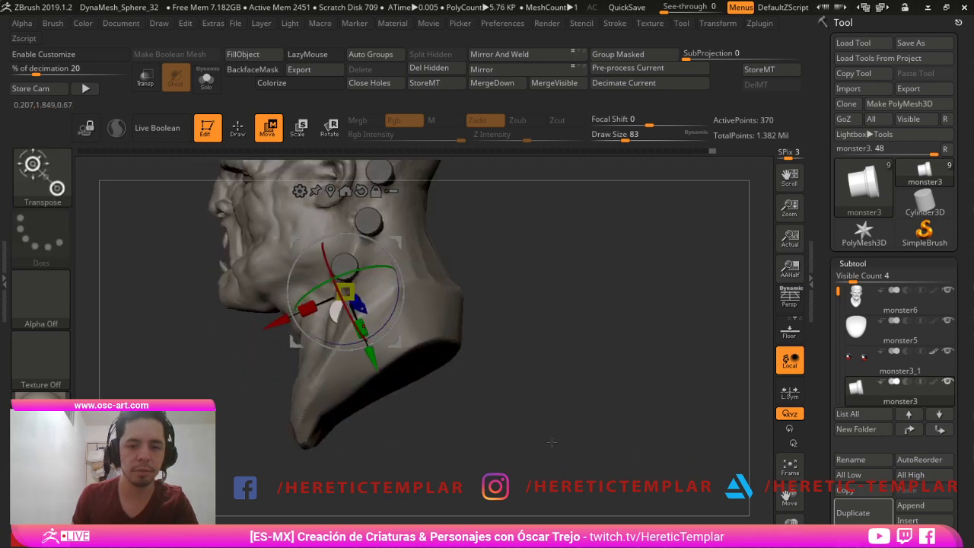
# - Center the gizmo on the lowest bolt and rotate it so it sits at an angle in the neck
pyautogui.moveTo(495, 307); pyautogui.dragTo(481, 300)
pyautogui.moveTo(567, 381); pyautogui.dragTo(662, 380)
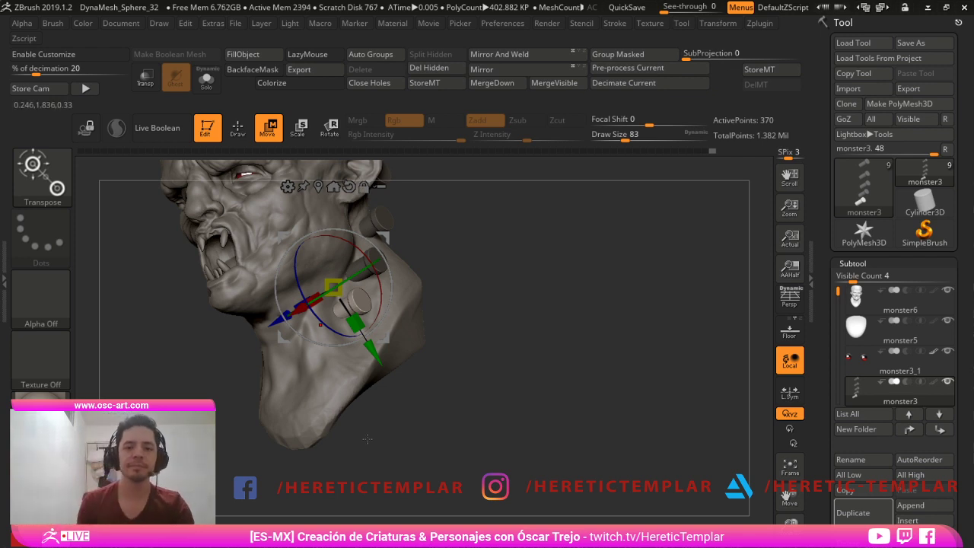
pyautogui.moveTo(505, 271); pyautogui.dragTo(660, 371)
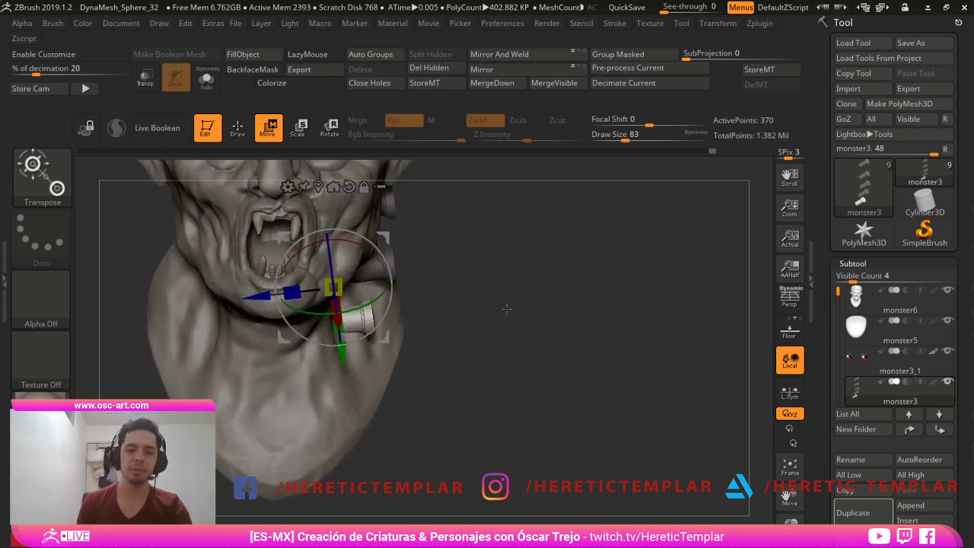
pyautogui.click(318, 186)
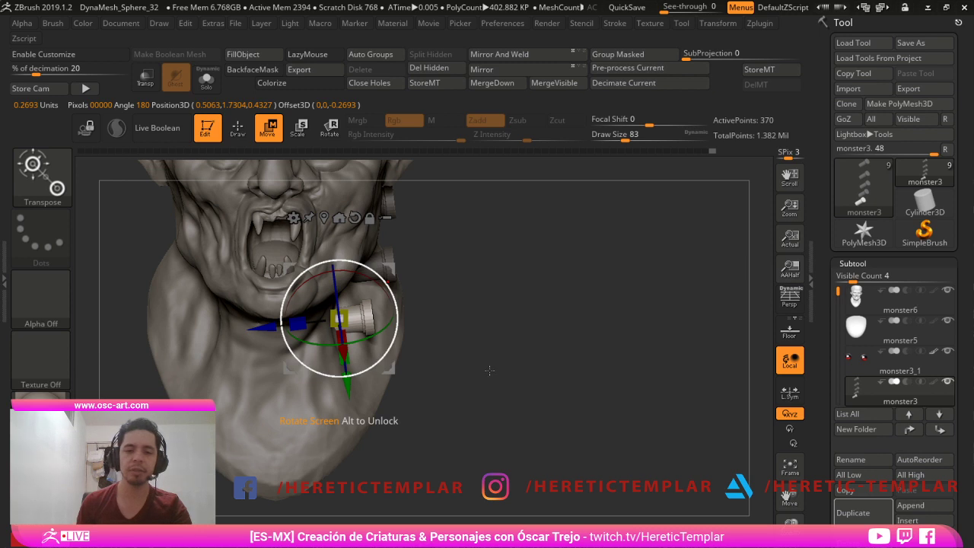
pyautogui.moveTo(388, 322); pyautogui.dragTo(355, 344)
pyautogui.press('q')
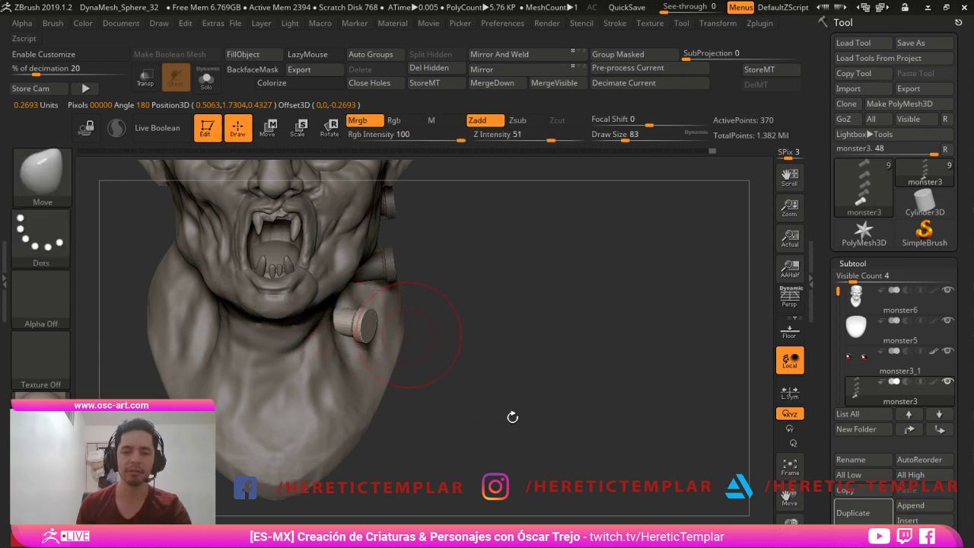
pyautogui.press('w')
pyautogui.press('q')
pyautogui.moveTo(660, 428)
pyautogui.mouseDown()
pyautogui.moveTo(639, 408)
pyautogui.moveTo(650, 374)
pyautogui.moveTo(630, 362)
pyautogui.moveTo(660, 427)
pyautogui.moveTo(668, 398)
pyautogui.moveTo(692, 392)
pyautogui.moveTo(700, 428)
pyautogui.mouseUp()
# - Select the head subtool and build up skin around the middle neck bolt with the Clay brush at draw sizes 62 and 44
pyautogui.keyDown('alt'); pyautogui.click(390, 336); pyautogui.keyUp('alt')
pyautogui.press('1')
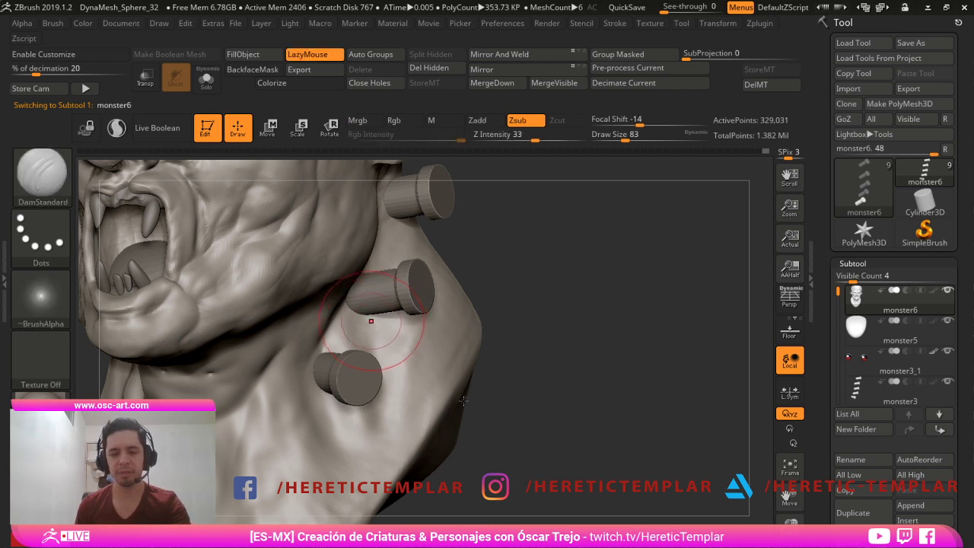
pyautogui.press('s')
pyautogui.moveTo(365, 321); pyautogui.dragTo(362, 321)
pyautogui.press('2')
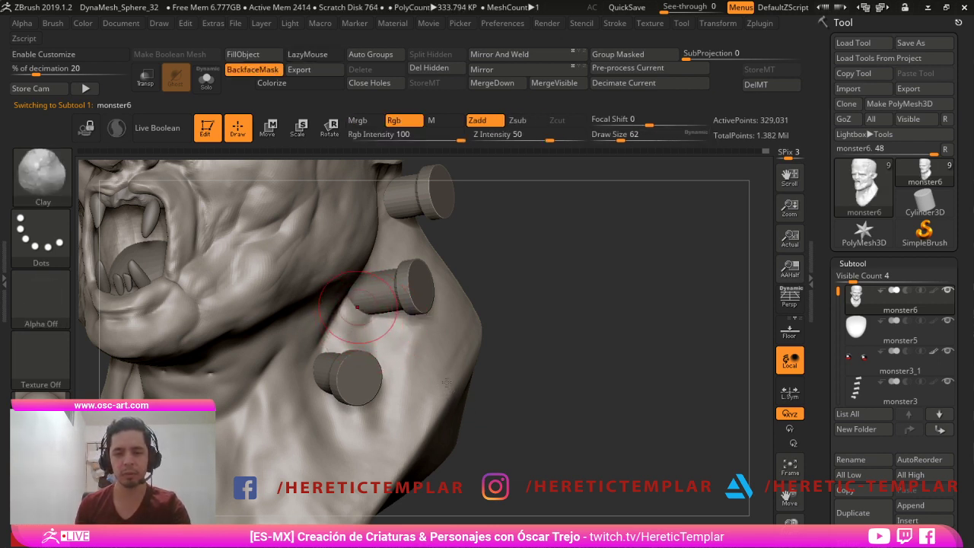
pyautogui.press('[')
pyautogui.press('[')
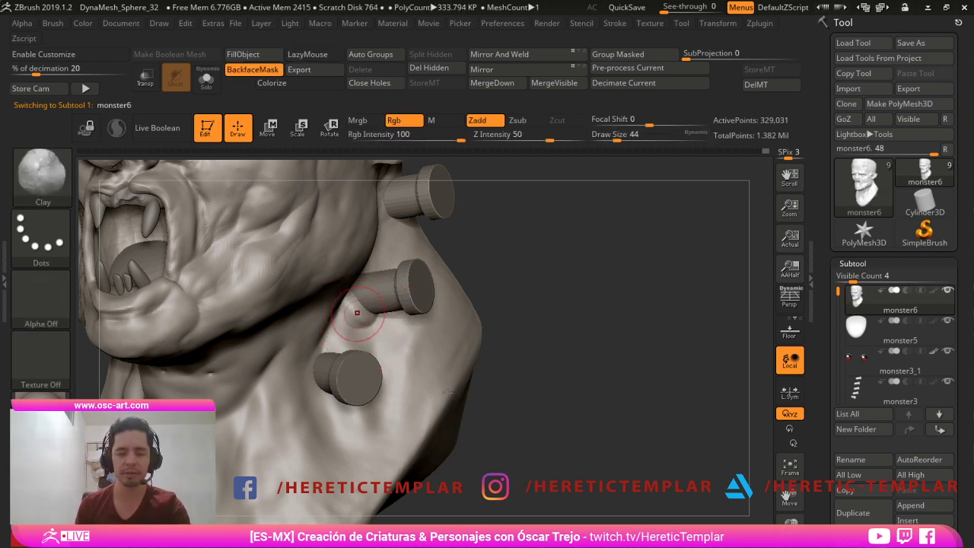
# - Crease the skin beneath the middle neck bolt with the DamStandard brush at draw size 51
pyautogui.press('b')
pyautogui.press('d')
pyautogui.press('s')
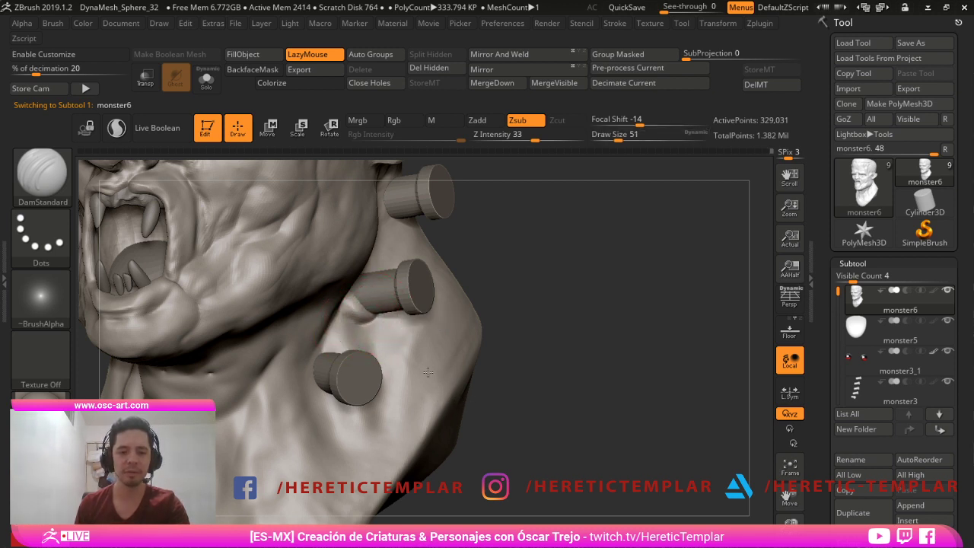
# - Build up the skin around the lowest neck bolt with the ClayBuildup brush at draw size 49 and smooth it
pyautogui.press('s')
pyautogui.moveTo(361, 336); pyautogui.dragTo(358, 336)
pyautogui.press('b')
pyautogui.press('c')
pyautogui.press('b')
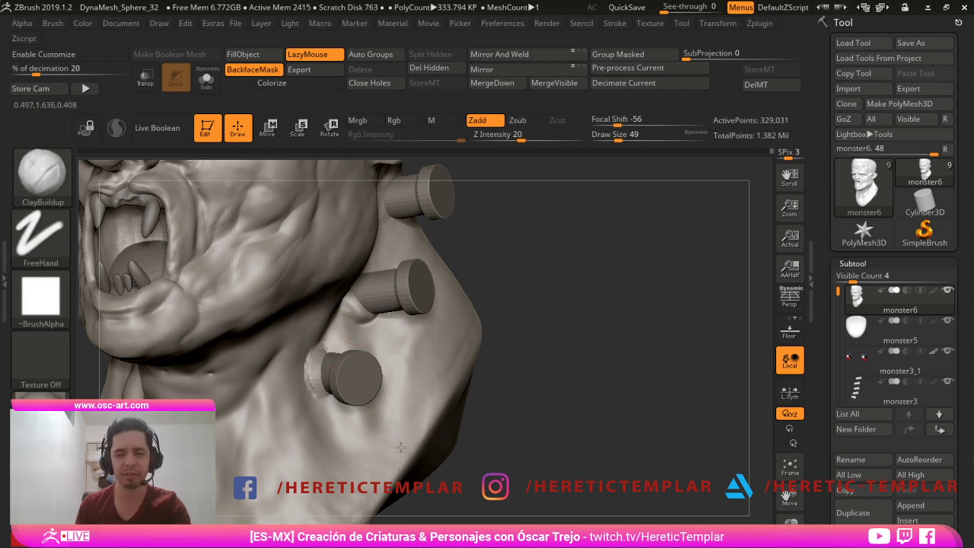
pyautogui.press('shift')
# - Crease the skin along the inner edge of the lowest neck bolt with the DamStandard brush at draw size 49
pyautogui.press('b')
pyautogui.press('d')
pyautogui.press('s')
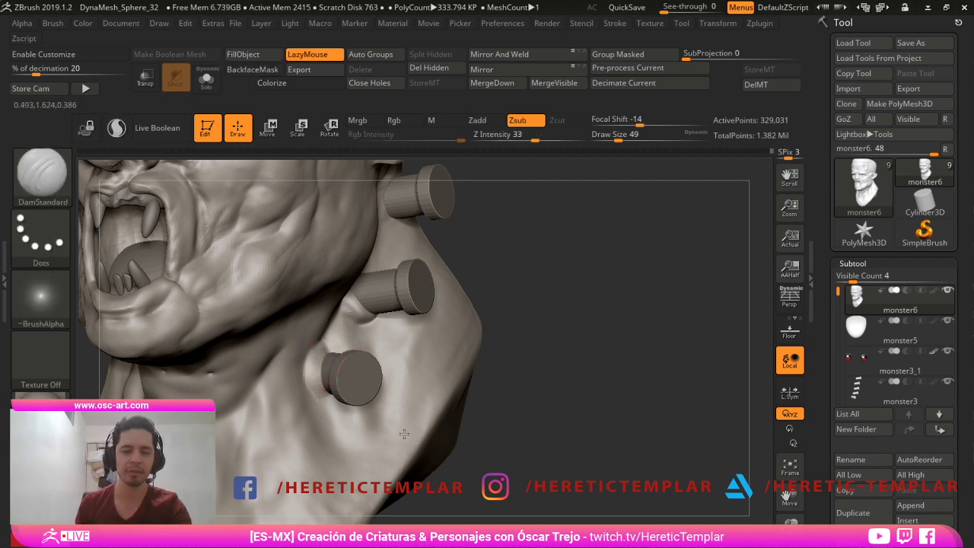
pyautogui.moveTo(324, 348); pyautogui.dragTo(314, 388)
# - Build up the skin beneath the upper neck bolt with the Clay brush at draw size 49
pyautogui.moveTo(630, 449)
pyautogui.keyDown('alt'); pyautogui.mouseDown()
pyautogui.moveTo(648, 400)
pyautogui.moveTo(611, 420)
pyautogui.moveTo(626, 442)
pyautogui.moveTo(615, 440)
pyautogui.mouseUp(); pyautogui.keyUp('alt')
pyautogui.press('b')
pyautogui.press('c')
pyautogui.press('l')
pyautogui.moveTo(381, 265)
pyautogui.mouseDown()
pyautogui.moveTo(374, 227)
pyautogui.moveTo(387, 234)
pyautogui.moveTo(375, 234)
pyautogui.moveTo(385, 249)
pyautogui.mouseUp()
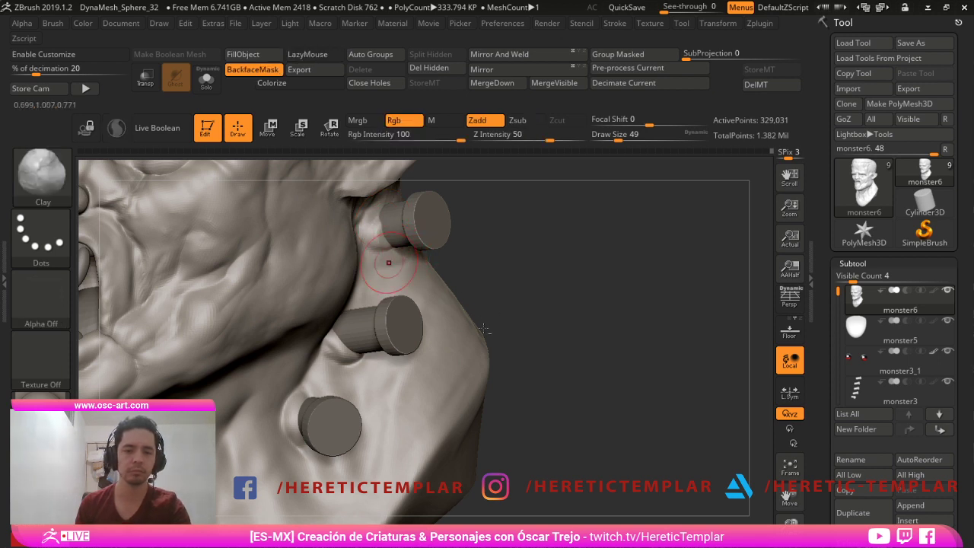
pyautogui.moveTo(675, 348); pyautogui.dragTo(397, 374)
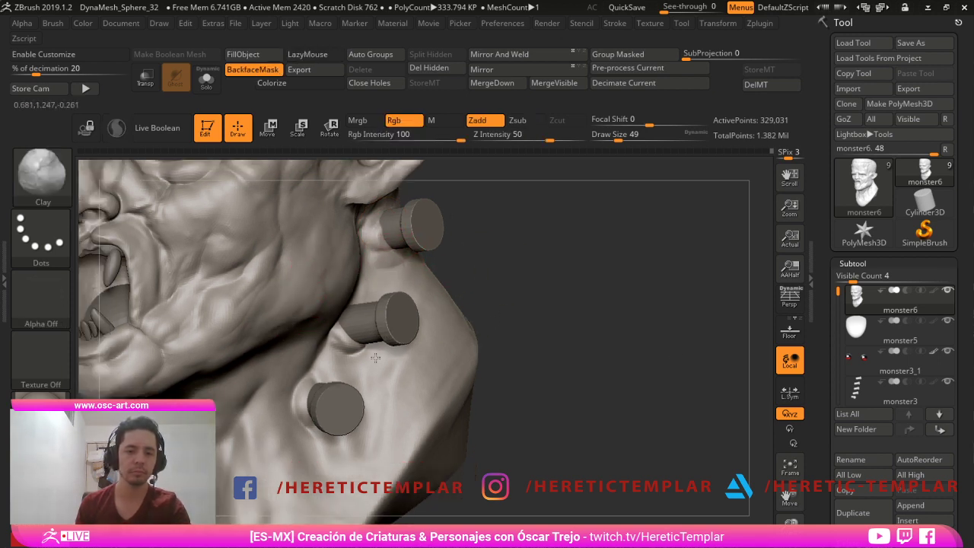
# - Crease the scalp seam above the forehead with the DamStandard brush at draw size 33 and smooth the folds
pyautogui.press('b')
pyautogui.press('s')
pyautogui.press('t')
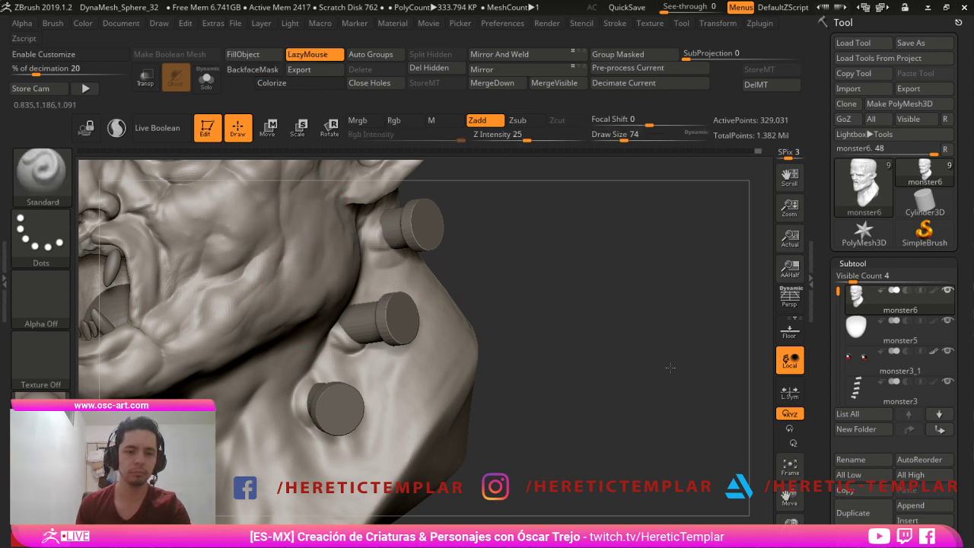
pyautogui.keyDown('alt'); pyautogui.moveTo(670, 369); pyautogui.dragTo(628, 372); pyautogui.keyUp('alt')
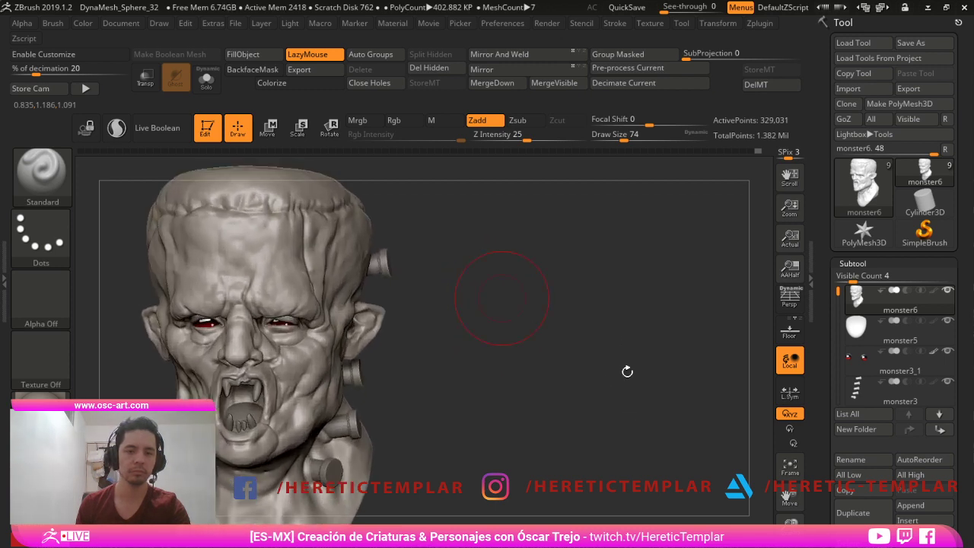
pyautogui.keyDown('alt'); pyautogui.moveTo(604, 325); pyautogui.dragTo(629, 410); pyautogui.keyUp('alt')
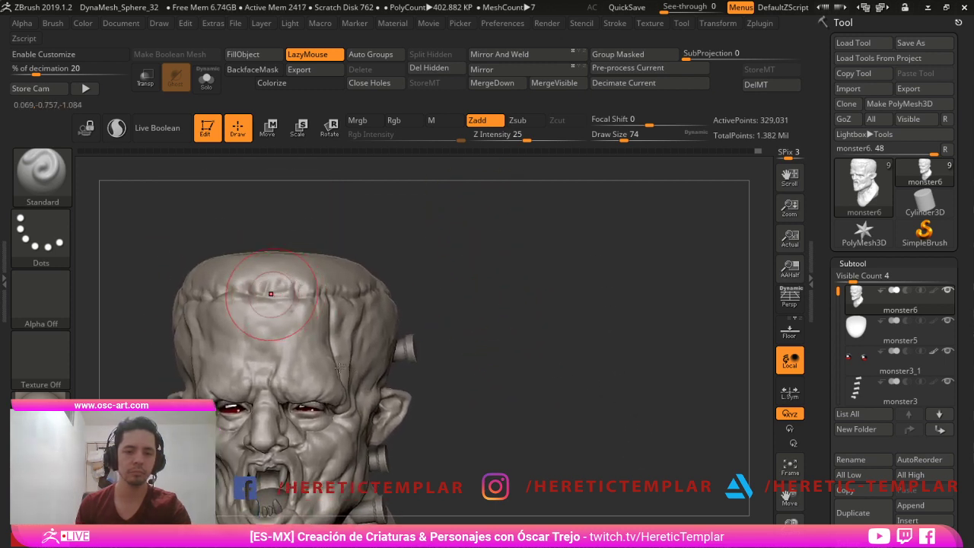
pyautogui.press('b')
pyautogui.press('d')
pyautogui.press('s')
pyautogui.press('s')
pyautogui.moveTo(276, 294)
pyautogui.mouseDown()
pyautogui.moveTo(264, 295)
pyautogui.moveTo(272, 293)
pyautogui.mouseUp()
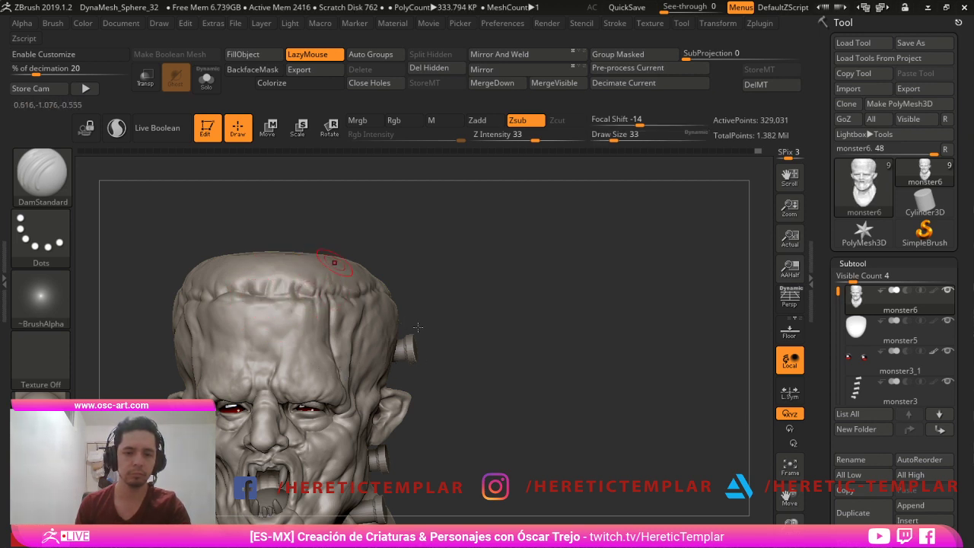
pyautogui.press('shift')
# - Select the eyes subtool and paint both eyes white with the Paint brush at draw size 44
pyautogui.keyDown('alt'); pyautogui.moveTo(570, 337); pyautogui.dragTo(580, 196); pyautogui.keyUp('alt')
pyautogui.press('s')
pyautogui.moveTo(317, 309); pyautogui.dragTo(329, 309)
pyautogui.moveTo(601, 353)
pyautogui.keyDown('alt'); pyautogui.mouseDown()
pyautogui.moveTo(623, 332)
pyautogui.moveTo(630, 297)
pyautogui.moveTo(633, 395)
pyautogui.mouseUp(); pyautogui.keyUp('alt')
pyautogui.keyDown('alt'); pyautogui.click(317, 321); pyautogui.keyUp('alt')
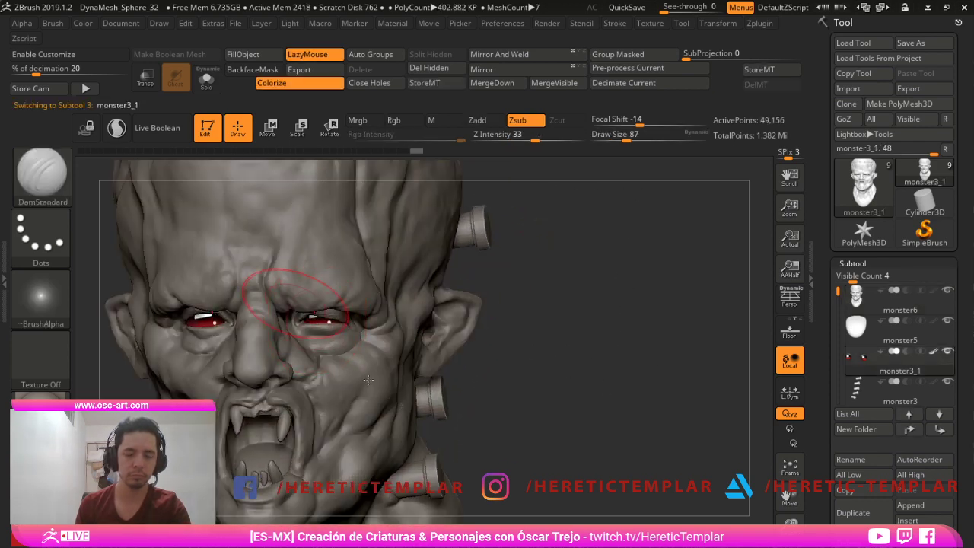
pyautogui.press('b')
pyautogui.press('p')
pyautogui.press('a')
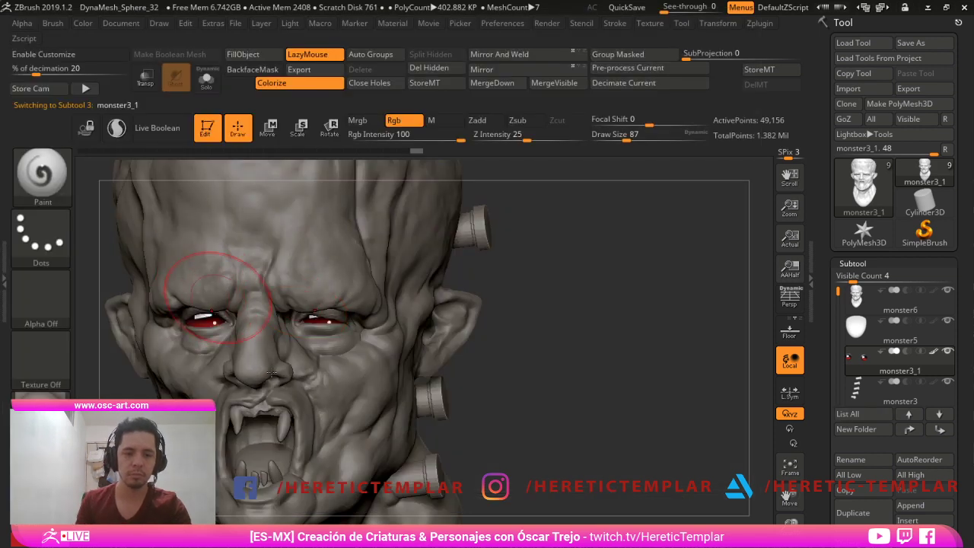
pyautogui.press('[')
pyautogui.press('[')
pyautogui.press('[')
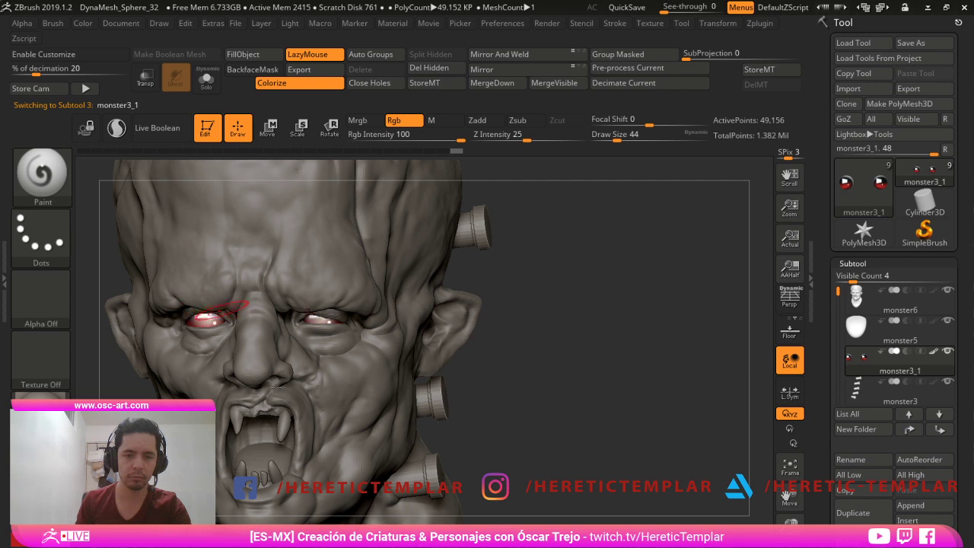
pyautogui.keyDown('alt'); pyautogui.moveTo(612, 495); pyautogui.dragTo(631, 411); pyautogui.keyUp('alt')
# - With the interface palettes hidden, select the head subtool and rework the folds along the scalp seam above the forehead
pyautogui.press('Tab')
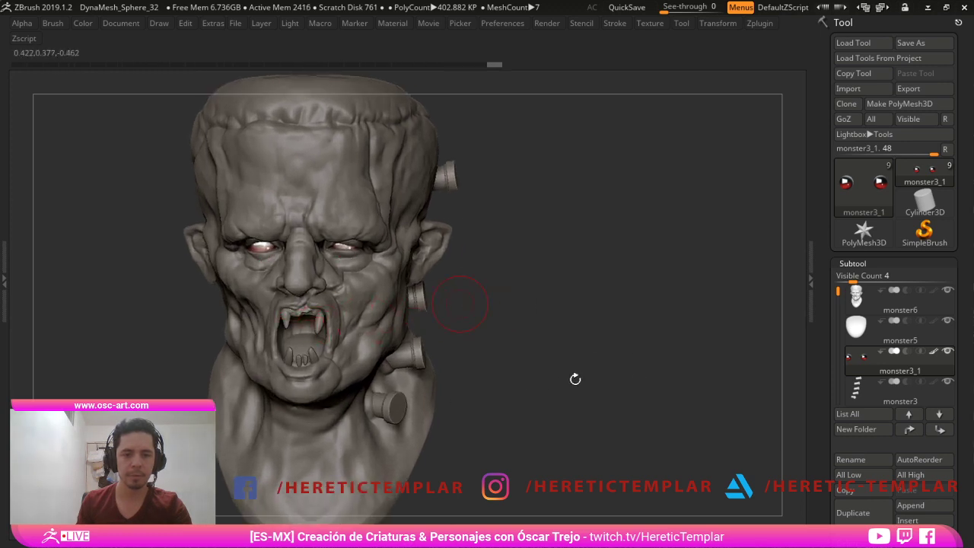
pyautogui.moveTo(575, 379)
pyautogui.mouseDown()
pyautogui.moveTo(607, 359)
pyautogui.moveTo(596, 340)
pyautogui.moveTo(559, 350)
pyautogui.mouseUp()
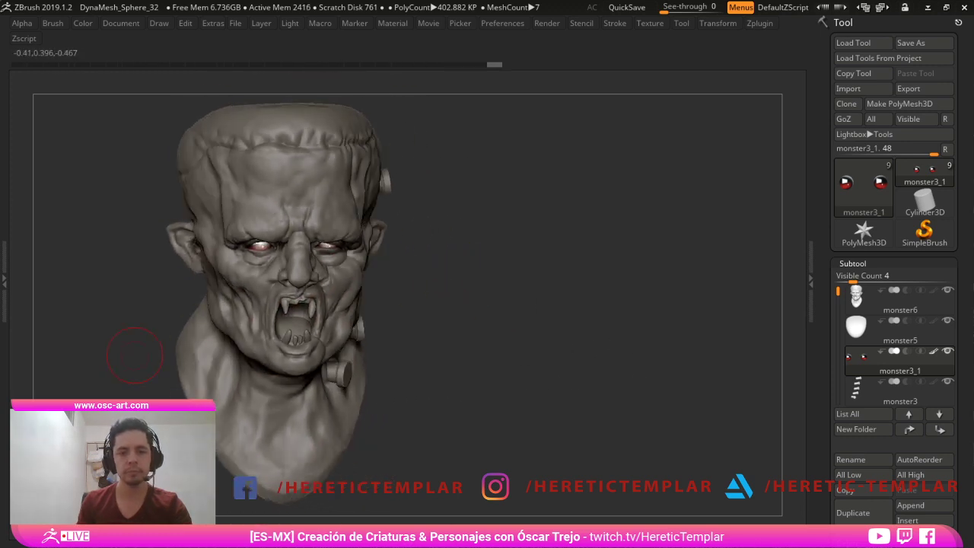
pyautogui.moveTo(137, 355)
pyautogui.mouseDown()
pyautogui.moveTo(118, 353)
pyautogui.moveTo(139, 352)
pyautogui.moveTo(133, 344)
pyautogui.mouseUp()
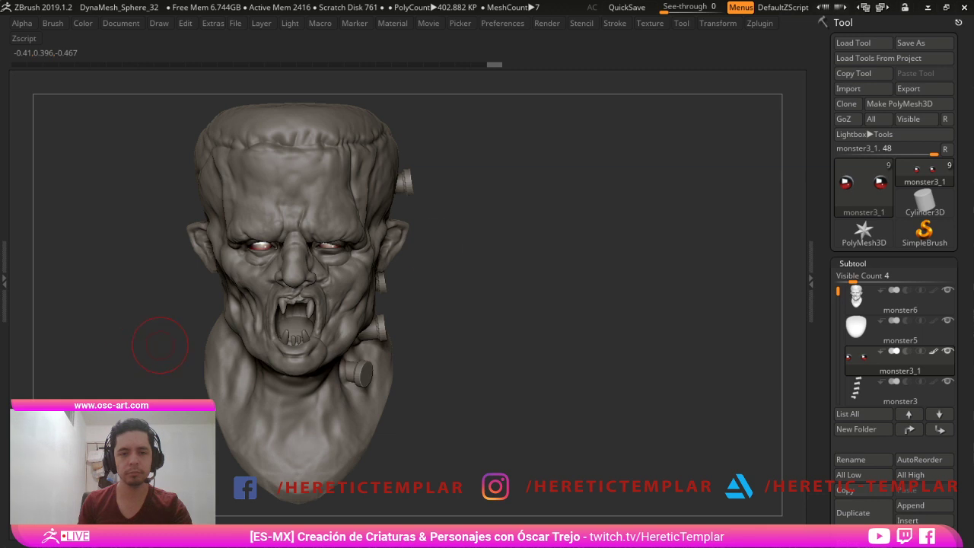
pyautogui.moveTo(532, 253)
pyautogui.mouseDown()
pyautogui.moveTo(665, 315)
pyautogui.moveTo(649, 331)
pyautogui.moveTo(659, 322)
pyautogui.moveTo(674, 348)
pyautogui.moveTo(704, 364)
pyautogui.moveTo(713, 351)
pyautogui.moveTo(691, 332)
pyautogui.mouseUp()
pyautogui.keyDown('alt'); pyautogui.click(382, 229); pyautogui.keyUp('alt')
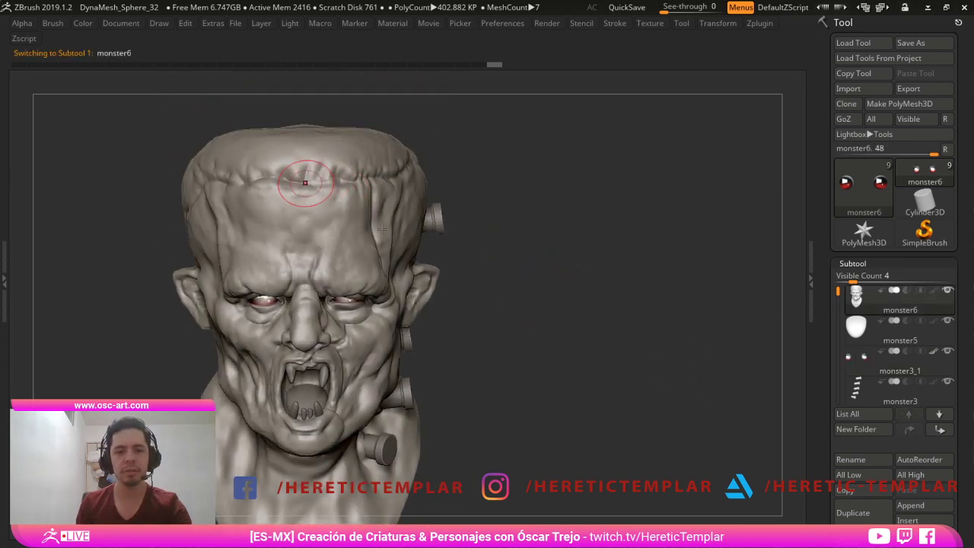
pyautogui.moveTo(297, 181)
pyautogui.mouseDown()
pyautogui.moveTo(309, 184)
pyautogui.moveTo(318, 165)
pyautogui.moveTo(315, 182)
pyautogui.mouseUp()
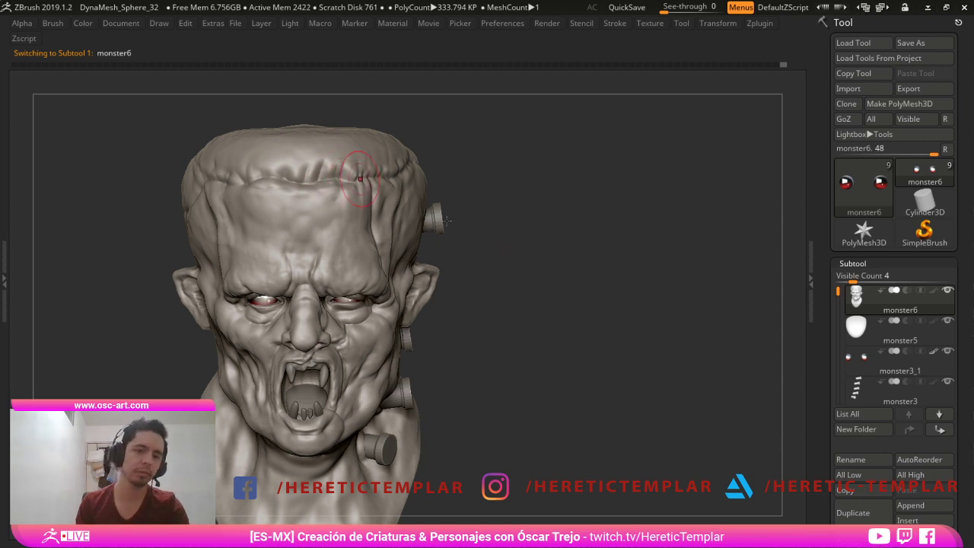
pyautogui.moveTo(560, 229)
pyautogui.mouseDown()
pyautogui.moveTo(603, 376)
pyautogui.moveTo(637, 376)
pyautogui.moveTo(628, 385)
pyautogui.moveTo(619, 345)
pyautogui.moveTo(613, 370)
pyautogui.mouseUp()
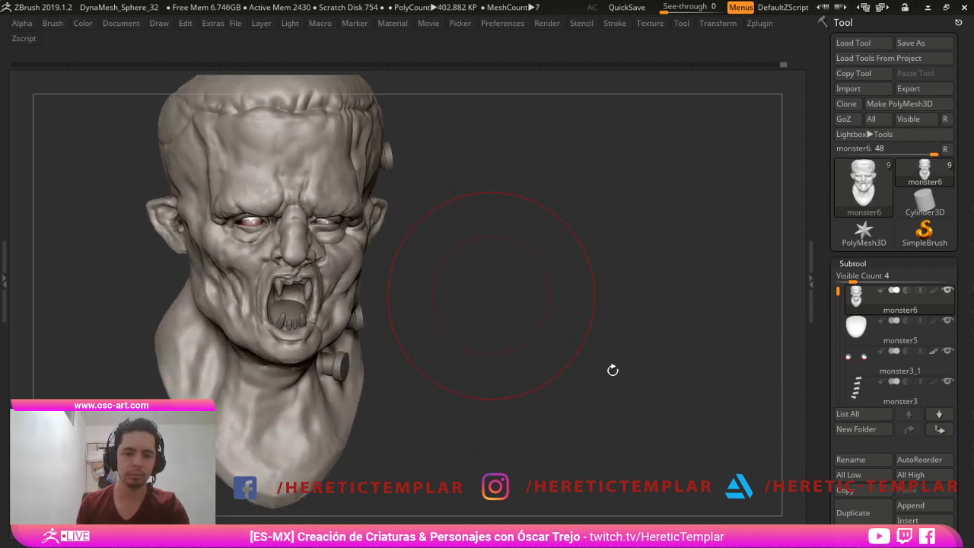
# - Sculpt two small puncture wounds into the side of the neck opposite the bolts with a reduced brush size
pyautogui.moveTo(262, 461); pyautogui.dragTo(280, 469)
pyautogui.press('s')
pyautogui.moveTo(258, 401); pyautogui.dragTo(244, 401)
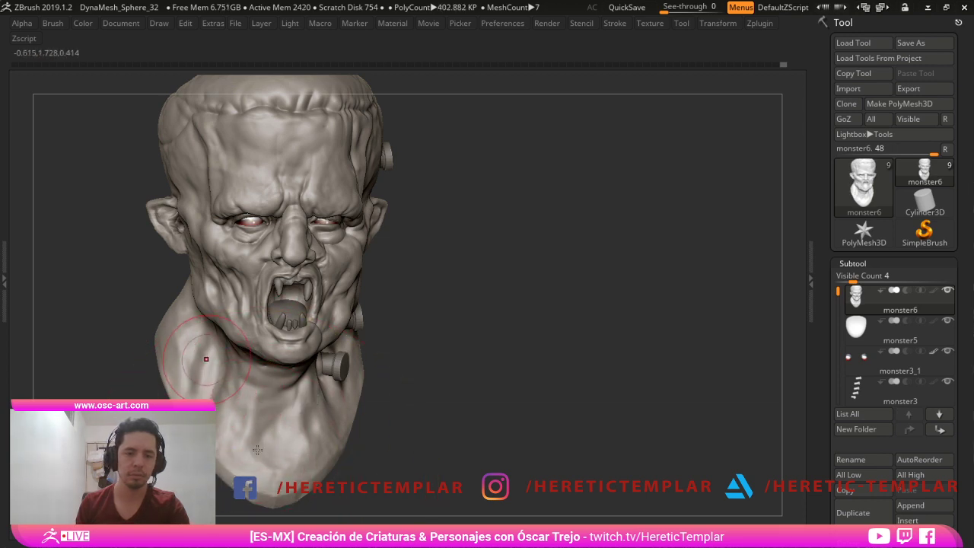
pyautogui.moveTo(192, 358); pyautogui.dragTo(211, 377)
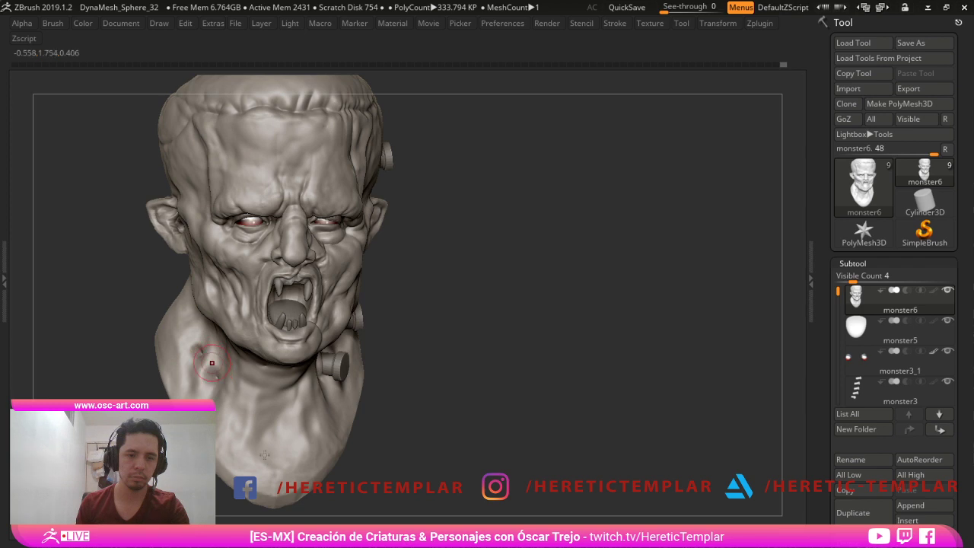
pyautogui.moveTo(434, 342)
pyautogui.mouseDown()
pyautogui.moveTo(543, 428)
pyautogui.moveTo(551, 413)
pyautogui.moveTo(674, 430)
pyautogui.moveTo(668, 394)
pyautogui.moveTo(700, 340)
pyautogui.moveTo(619, 381)
pyautogui.mouseUp()
pyautogui.press('Tab')
pyautogui.press('Tab')
# - Select the head subtool and mask the skin around both eyes to form dark circles
pyautogui.keyDown('alt'); pyautogui.click(478, 427); pyautogui.keyUp('alt')
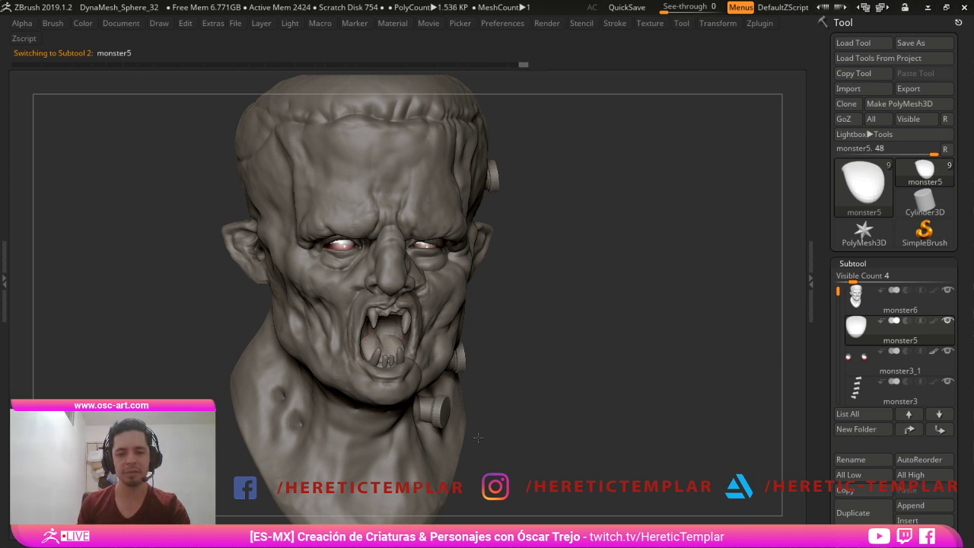
pyautogui.keyDown('alt'); pyautogui.click(425, 342); pyautogui.keyUp('alt')
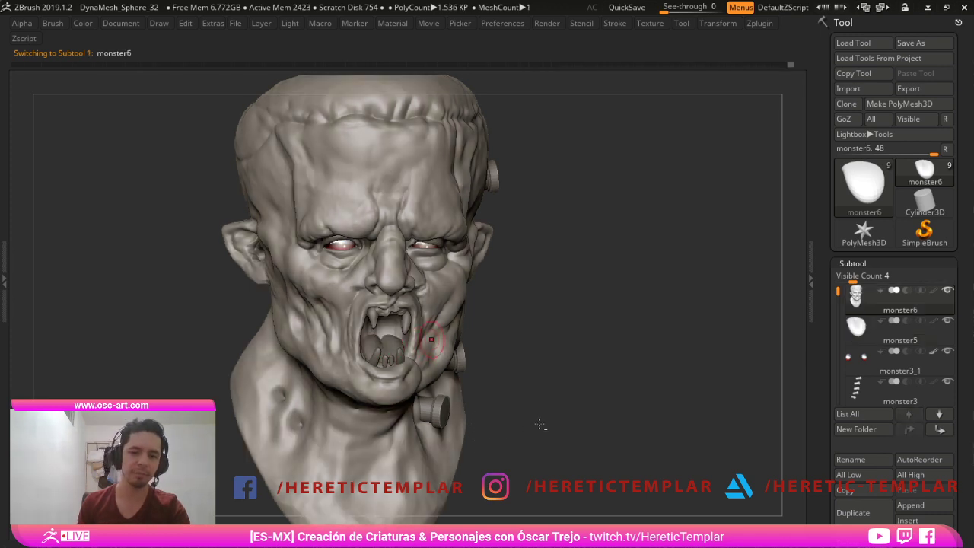
pyautogui.moveTo(333, 254)
pyautogui.keyDown('ctrl'); pyautogui.mouseDown()
pyautogui.moveTo(355, 252)
pyautogui.moveTo(316, 254)
pyautogui.moveTo(349, 261)
pyautogui.mouseUp(); pyautogui.keyUp('ctrl')
pyautogui.press('s')
pyautogui.click(344, 253)
pyautogui.press('s')
pyautogui.click(435, 265)
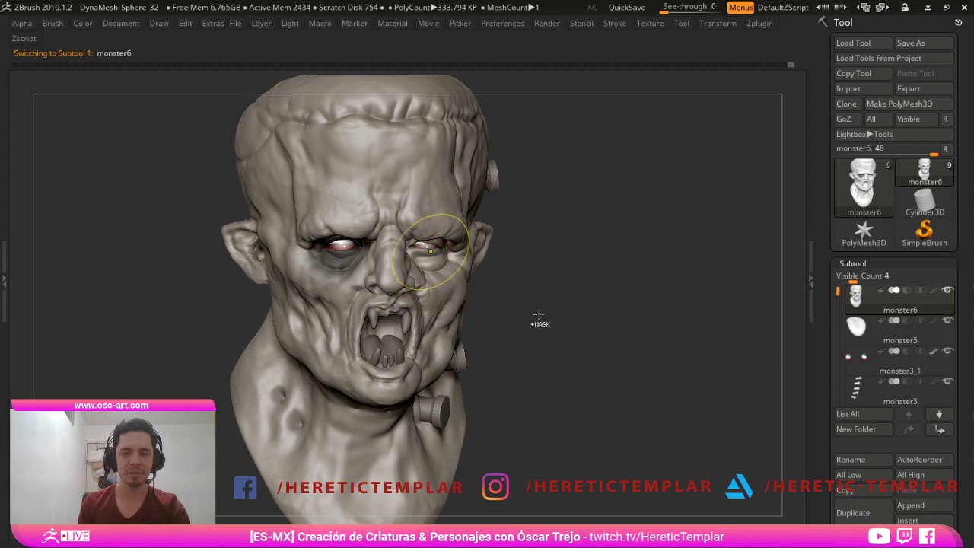
pyautogui.moveTo(430, 250)
pyautogui.mouseDown()
pyautogui.moveTo(449, 260)
pyautogui.moveTo(479, 250)
pyautogui.mouseUp()
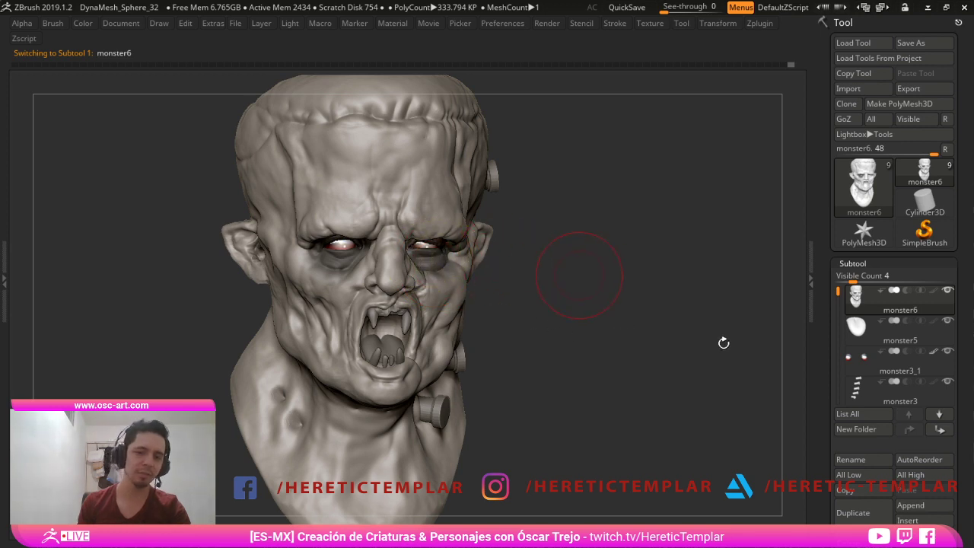
pyautogui.press('Tab')
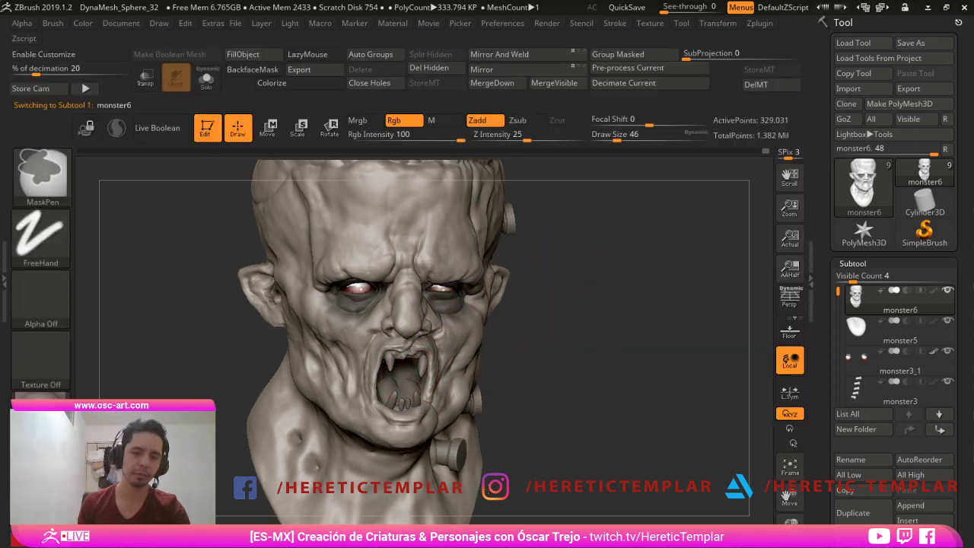
pyautogui.press('Tab')
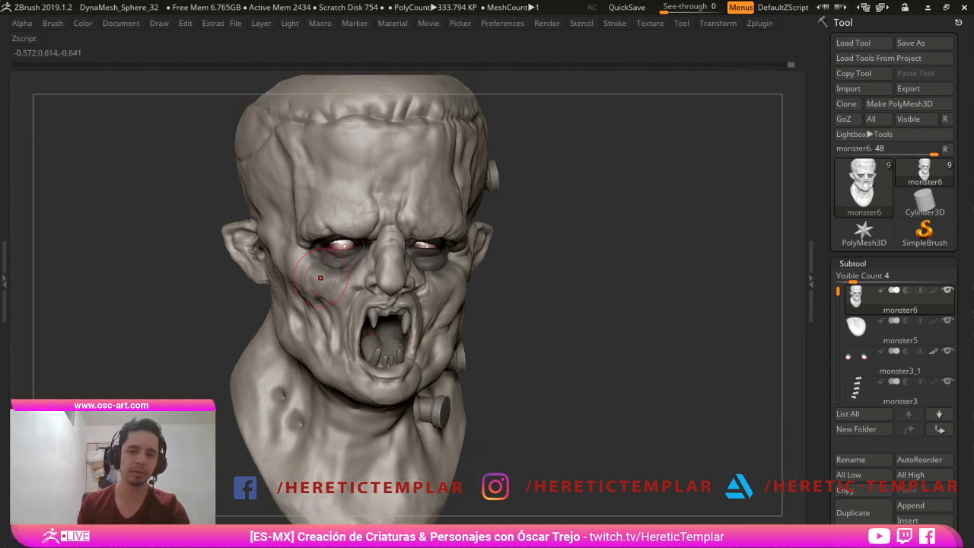
pyautogui.press('s')
pyautogui.moveTo(259, 250)
pyautogui.mouseDown()
pyautogui.moveTo(256, 259)
pyautogui.moveTo(242, 240)
pyautogui.mouseUp()
pyautogui.press('s')
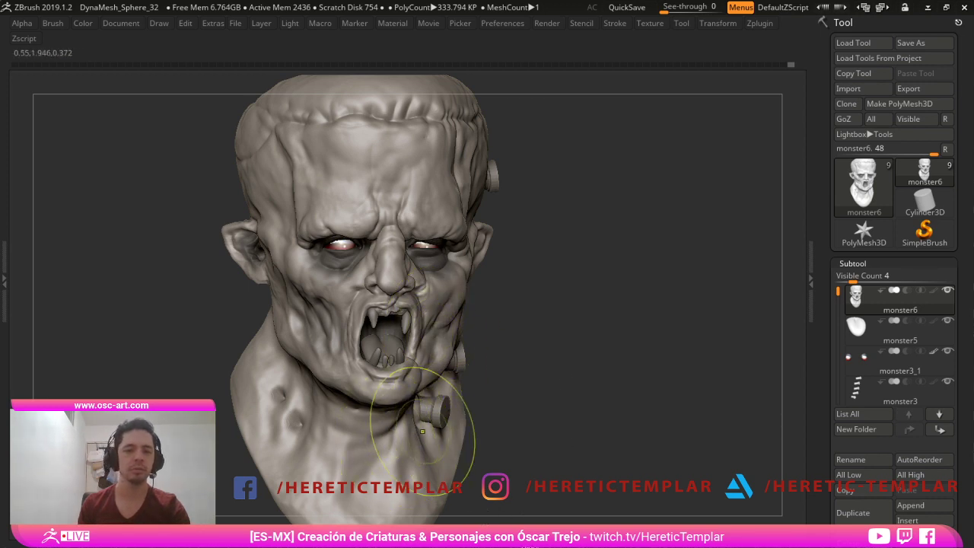
pyautogui.moveTo(775, 316)
pyautogui.mouseDown()
pyautogui.moveTo(774, 324)
pyautogui.moveTo(583, 307)
pyautogui.moveTo(599, 320)
pyautogui.moveTo(803, 347)
pyautogui.moveTo(642, 271)
pyautogui.mouseUp()
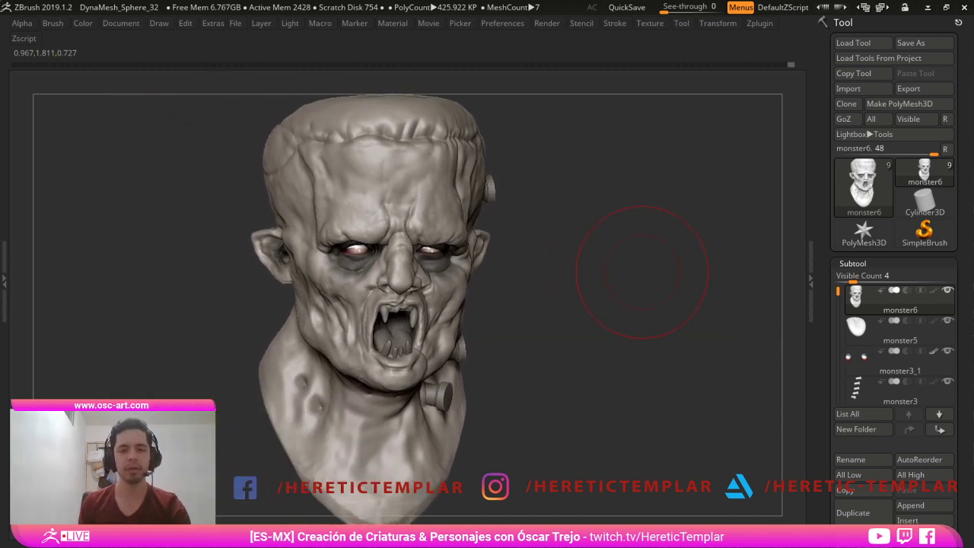